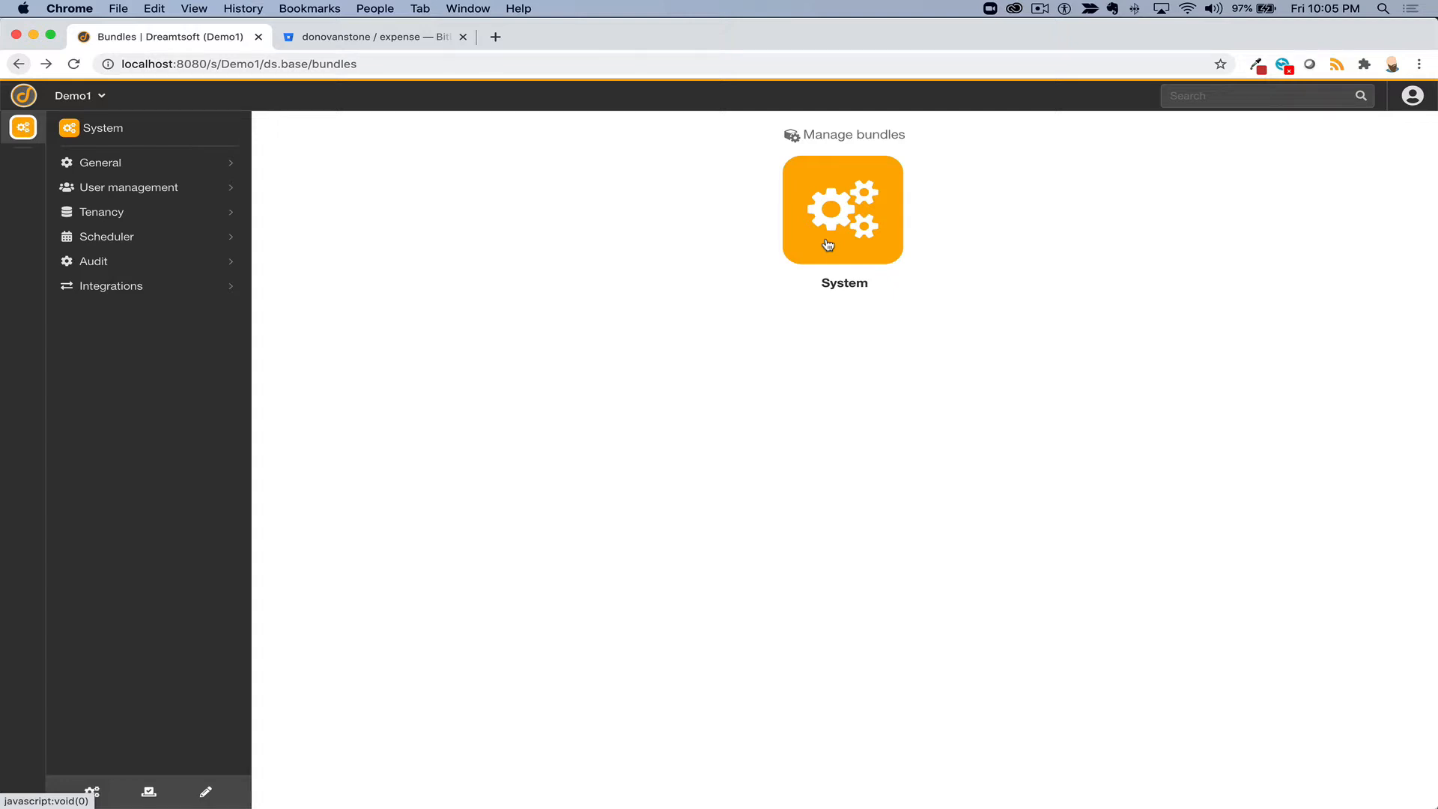
- Open the System (ds.base, 1.16.0) bundle details page, then reshow the Workspace bundle list
click(828, 245)
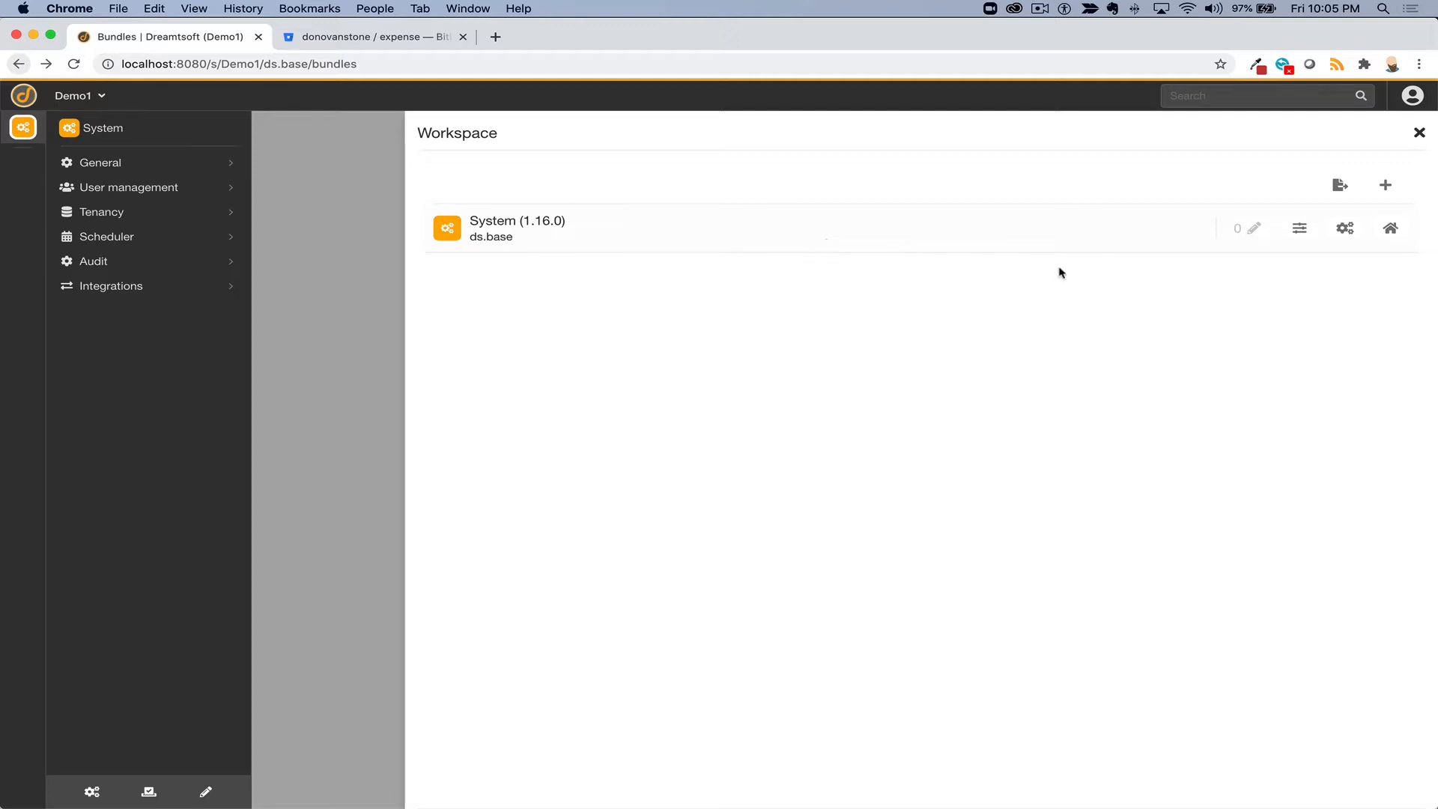
click(1390, 230)
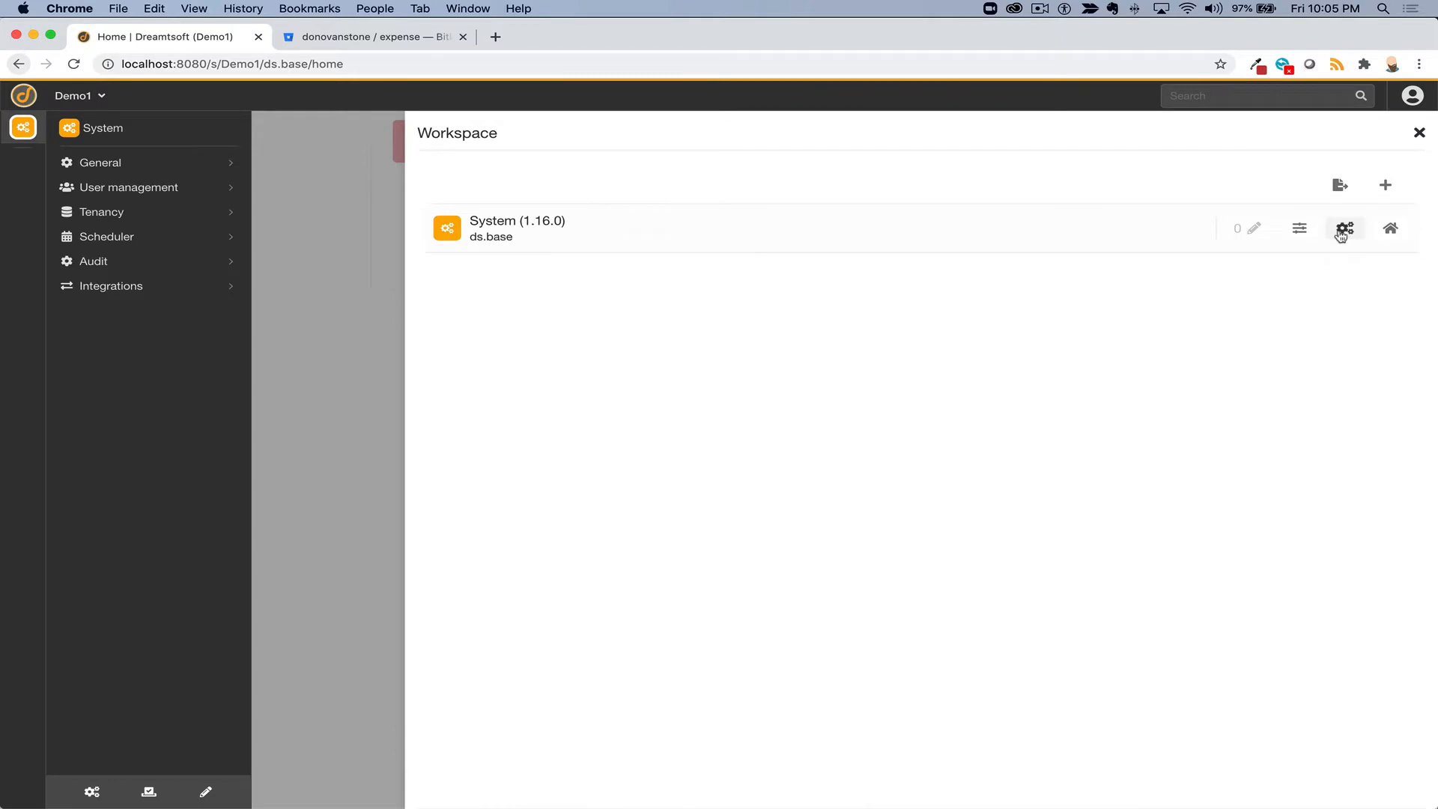
click(1340, 230)
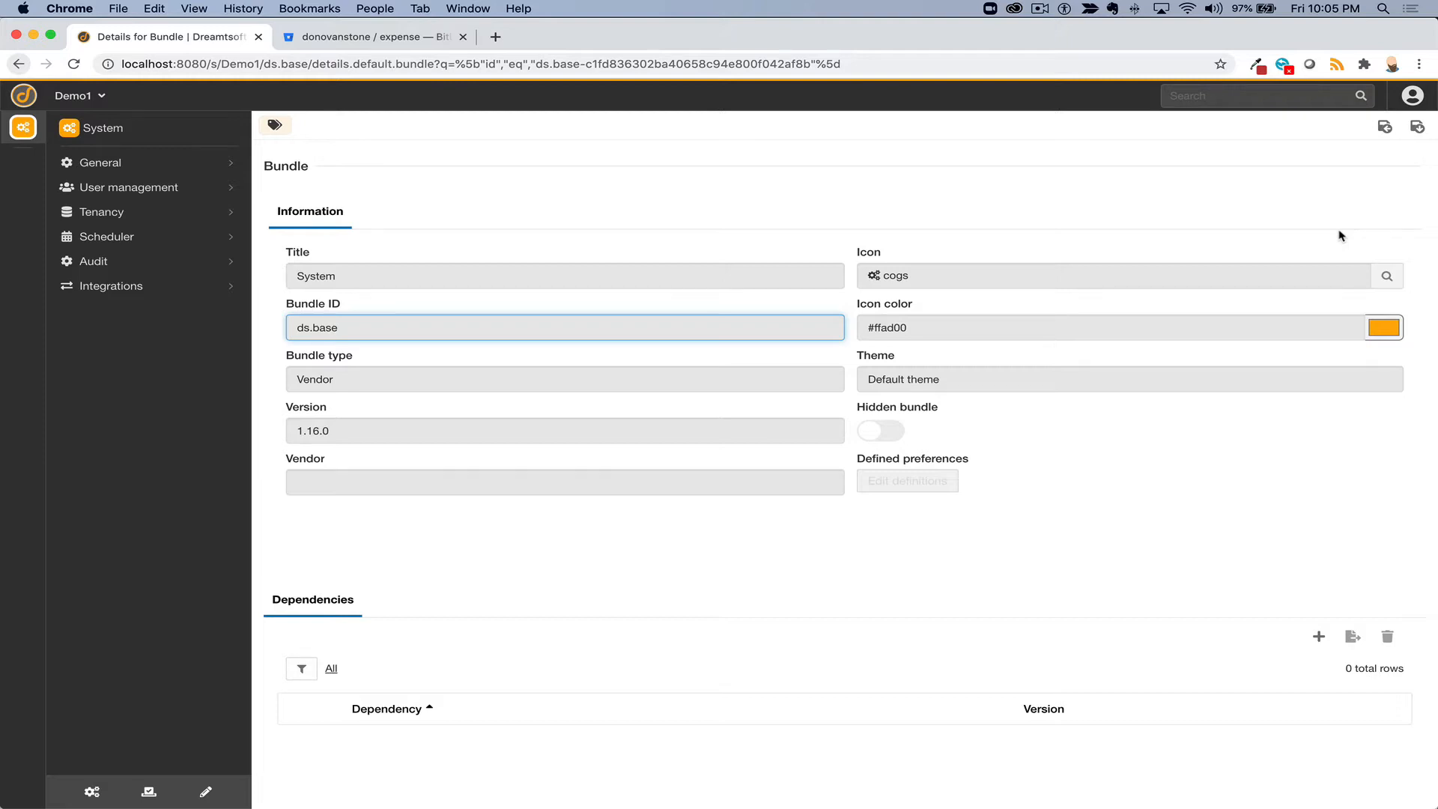
key(alt+w)
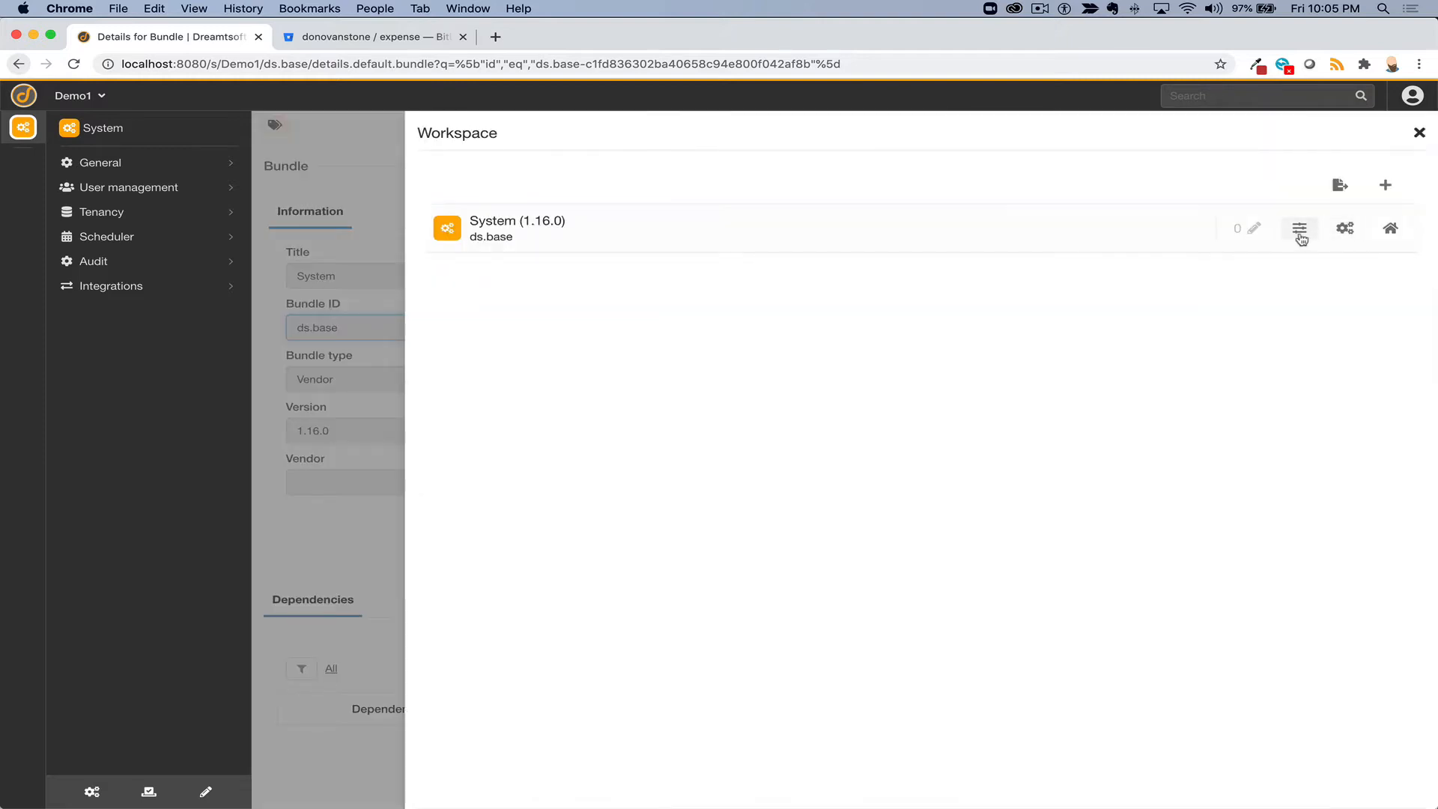
click(1299, 238)
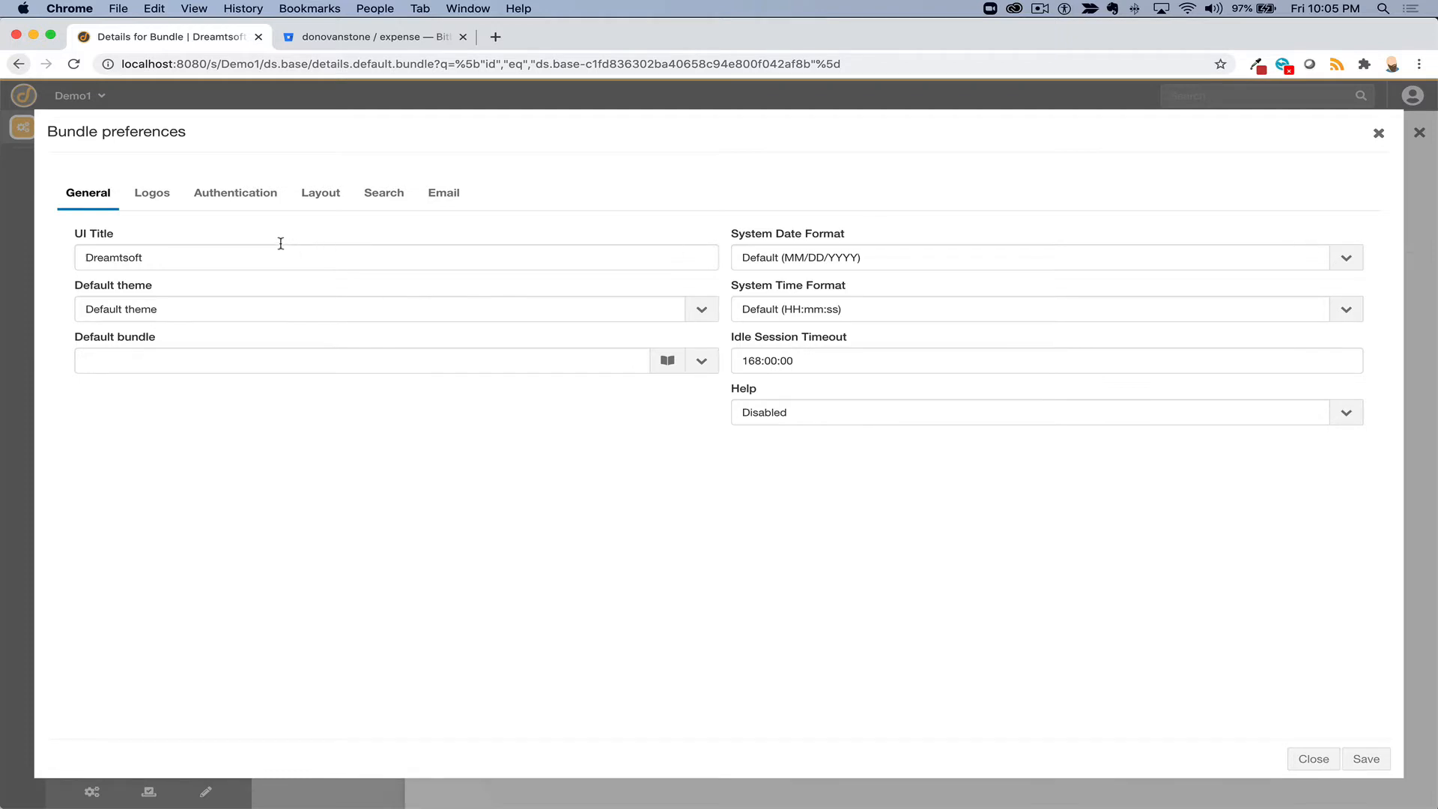
click(159, 194)
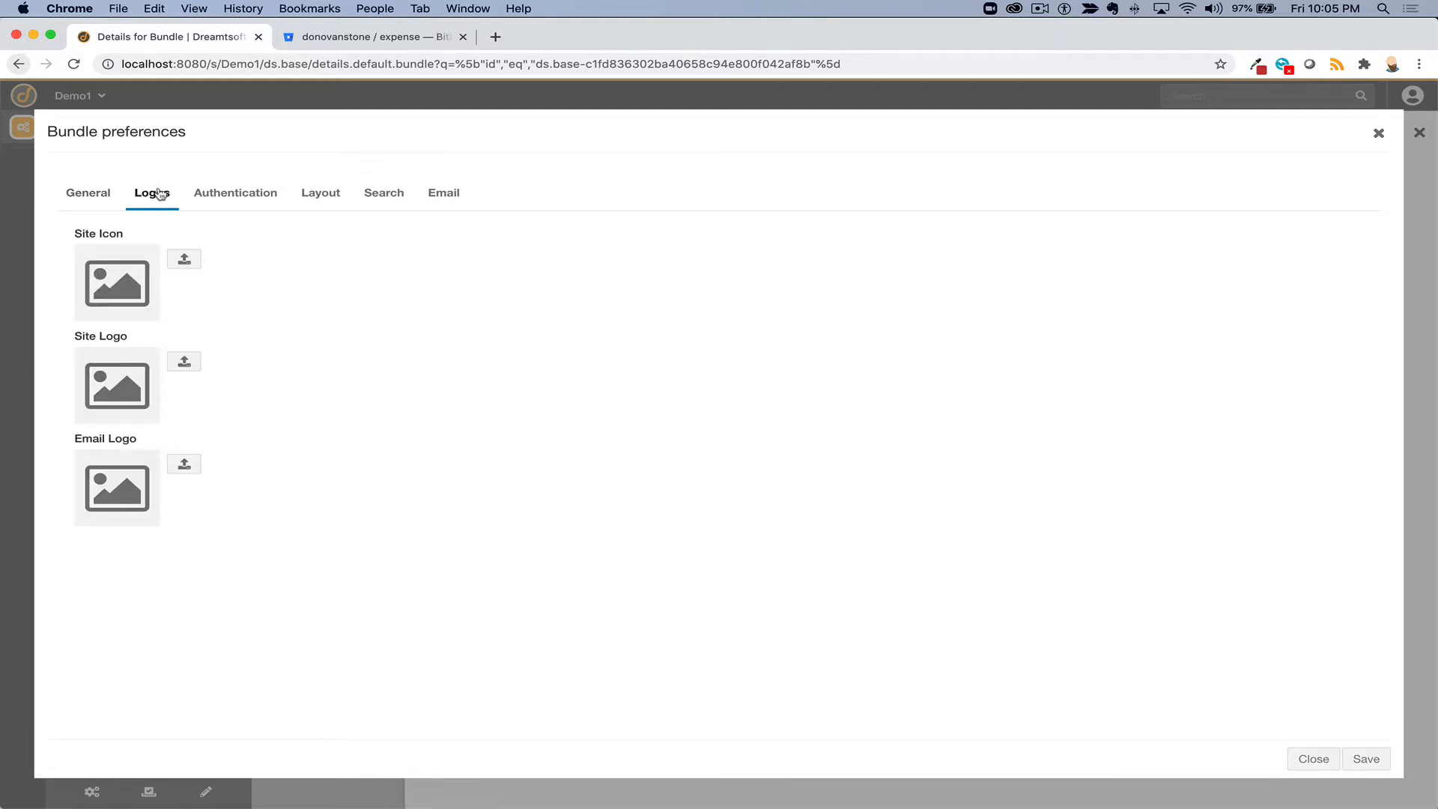
click(443, 199)
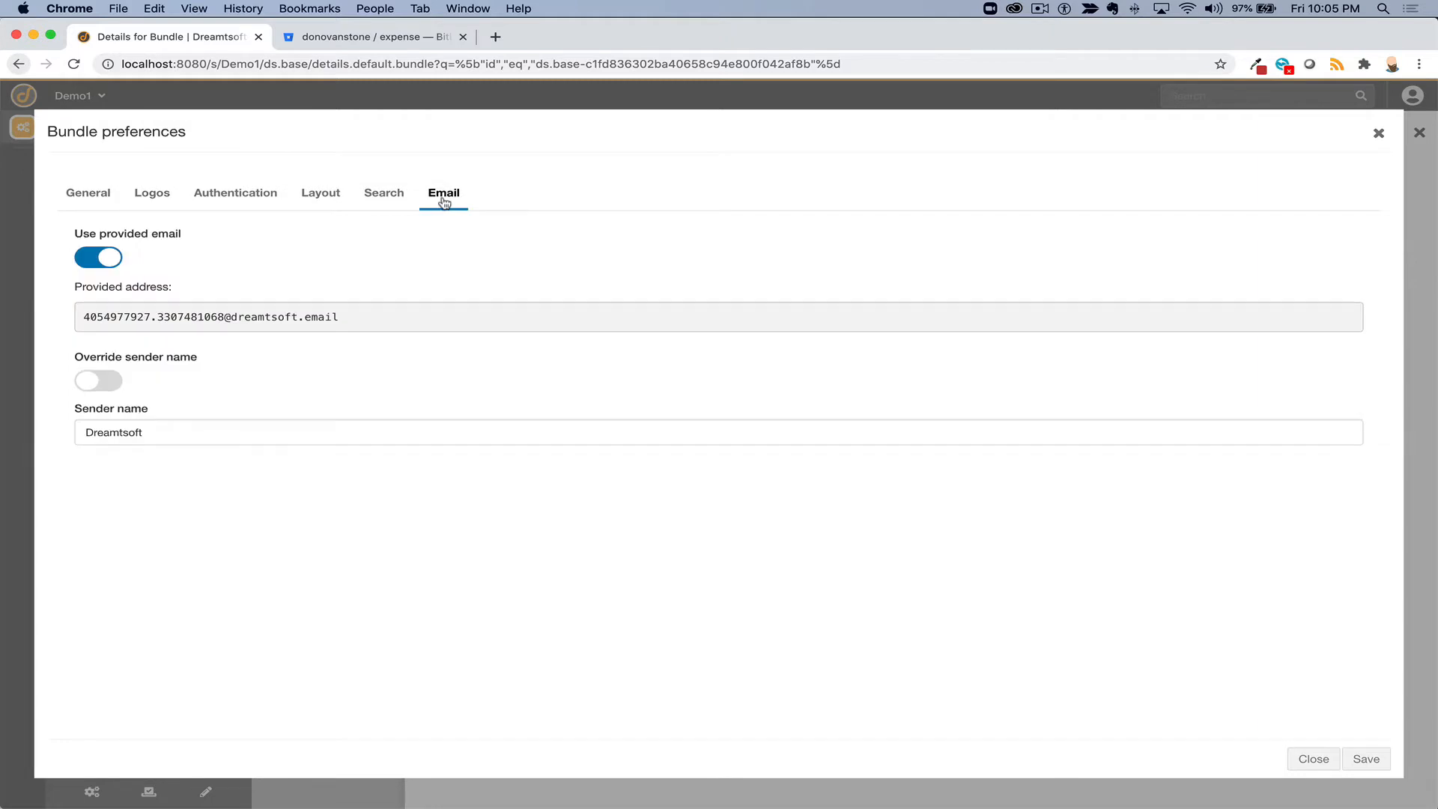
click(109, 259)
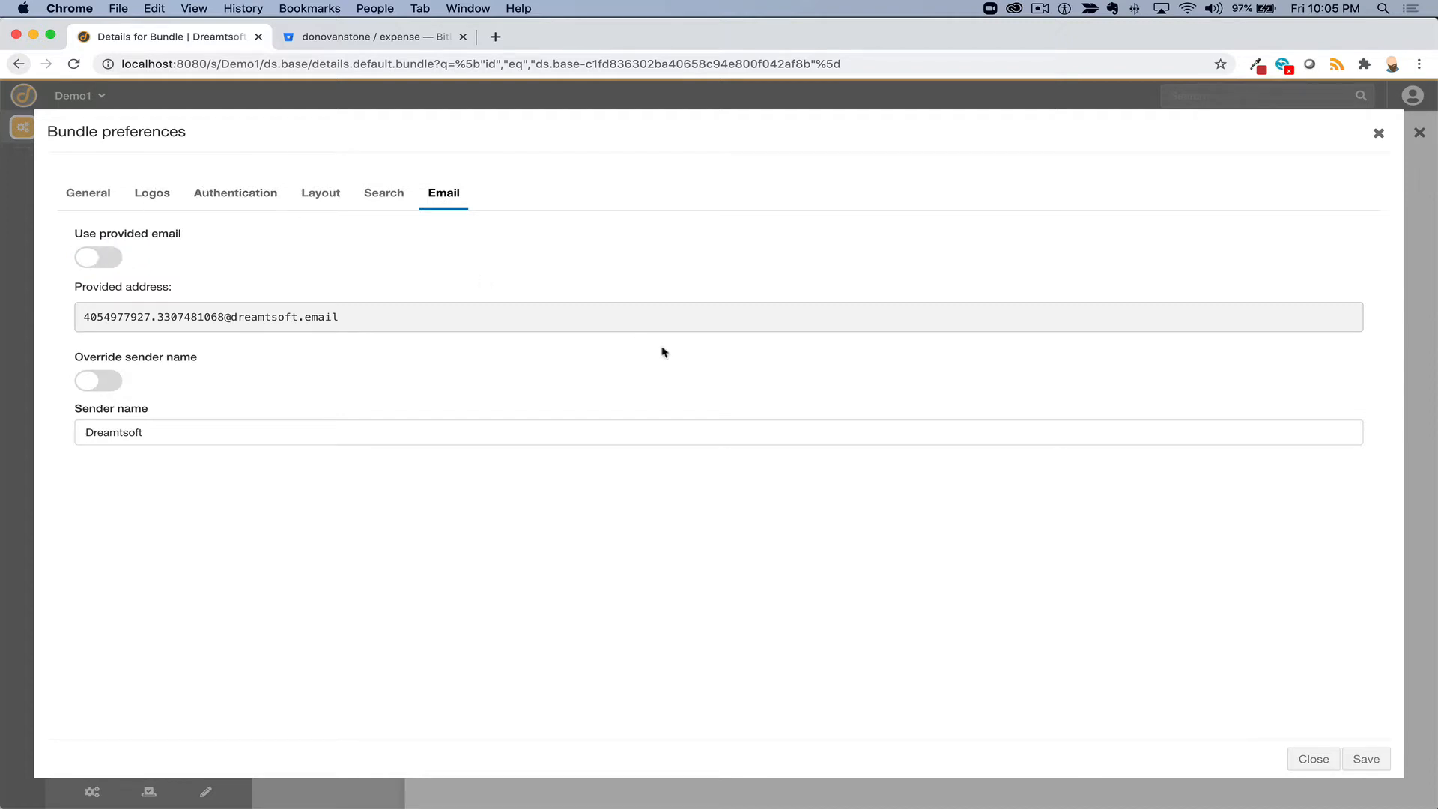
click(1314, 758)
click(823, 501)
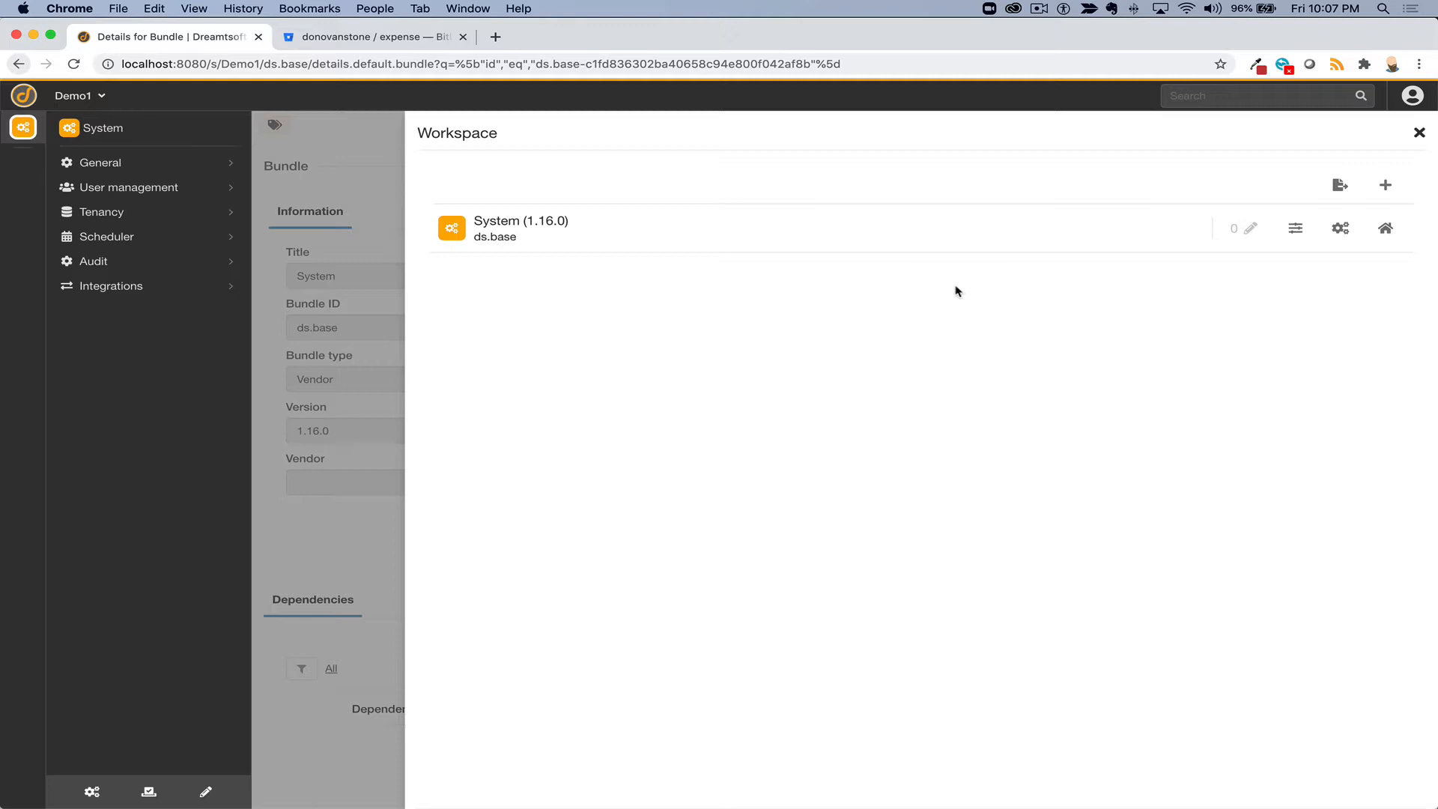
- Add the Work bundle to the workspace by installing it from the bundle store
click(1386, 189)
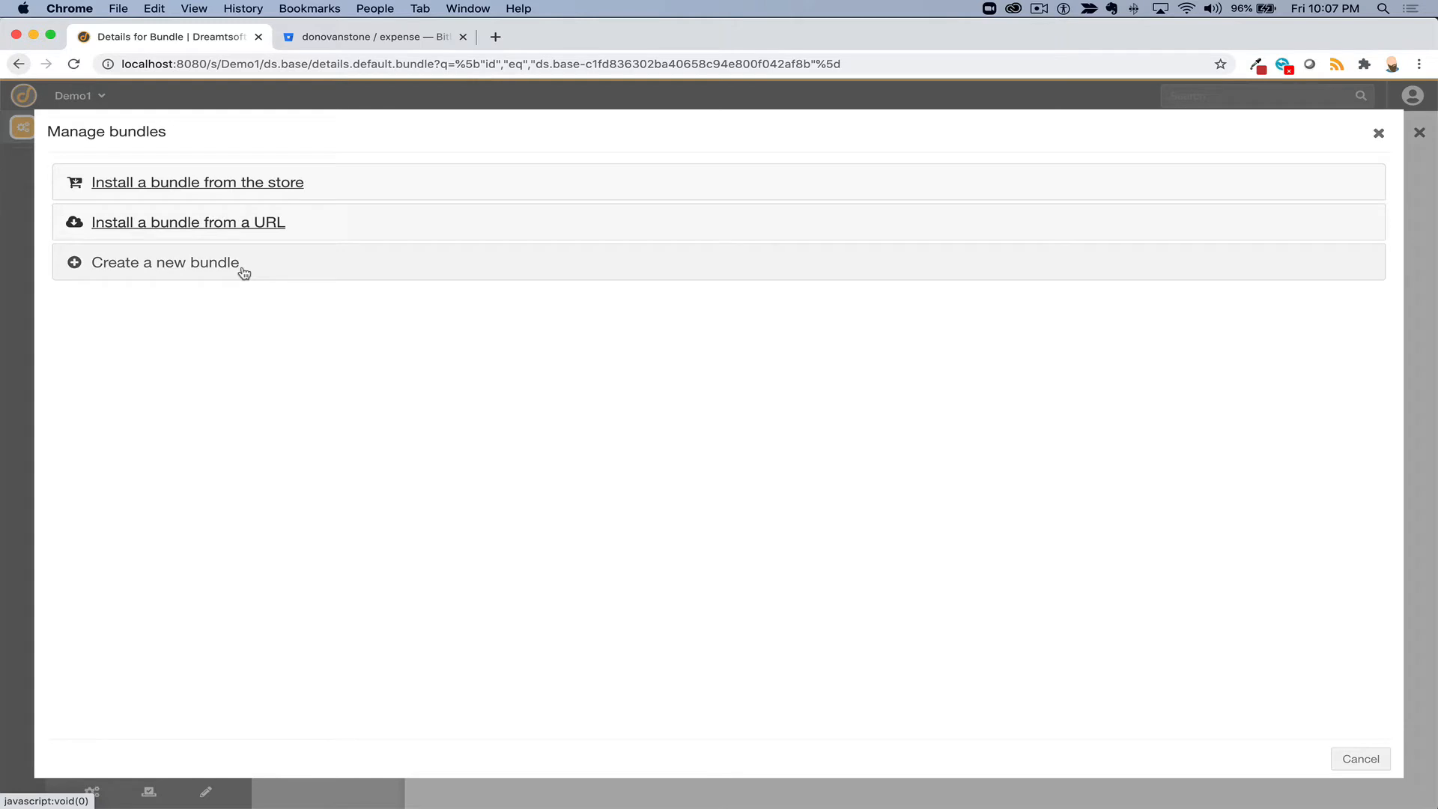
click(252, 183)
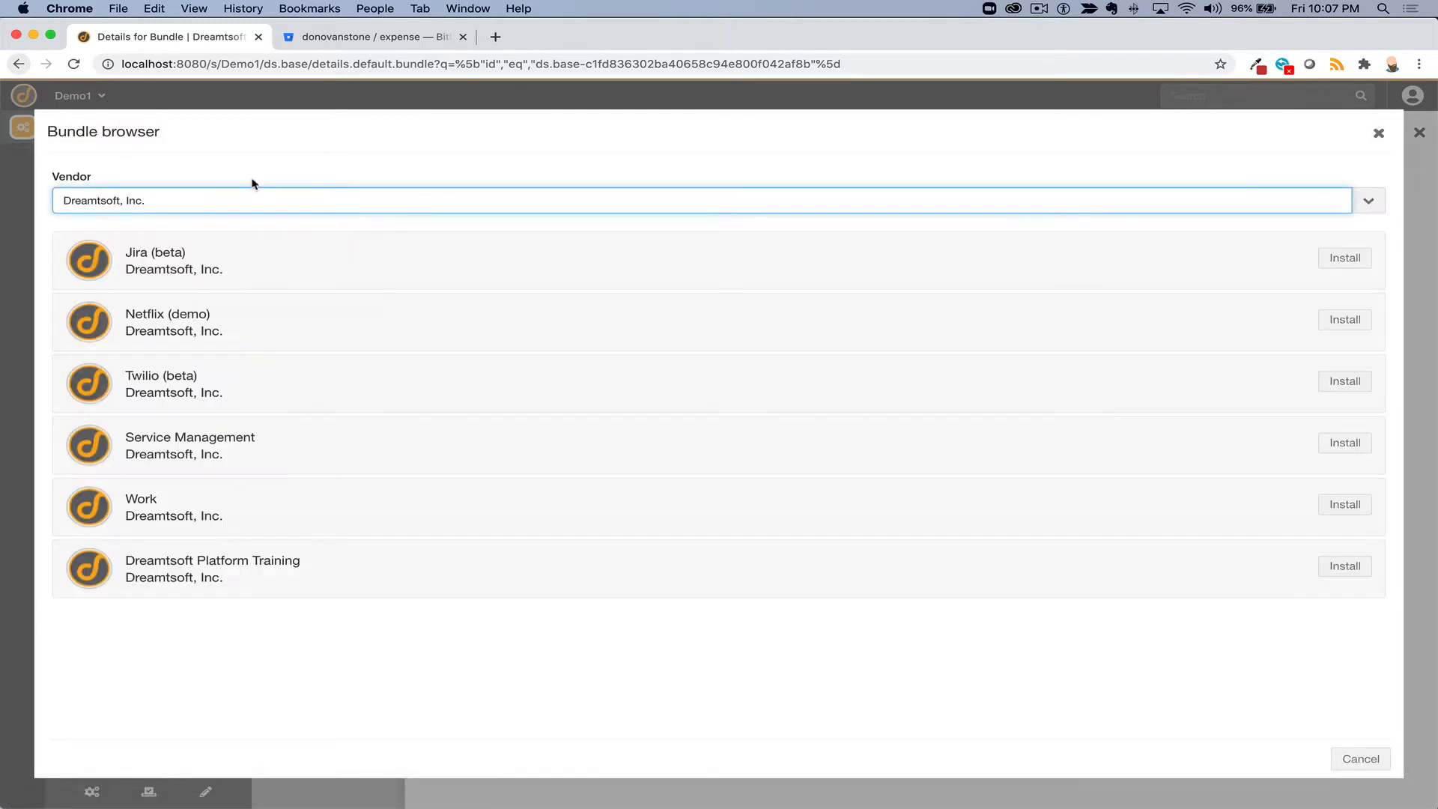
click(1357, 506)
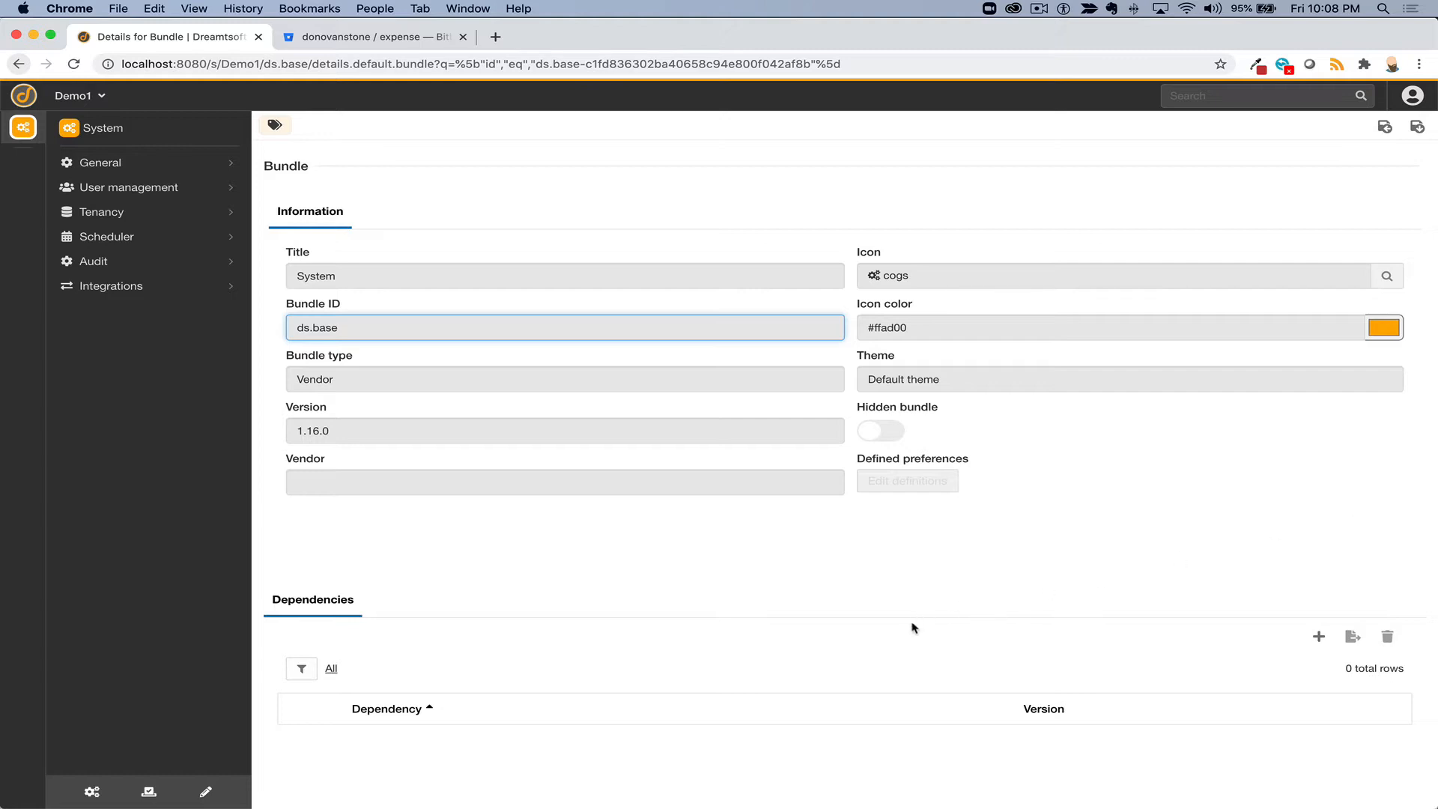
- View the Work bundle details (ds.work, version 1.1.2), then reshow the Workspace bundle list
click(16, 187)
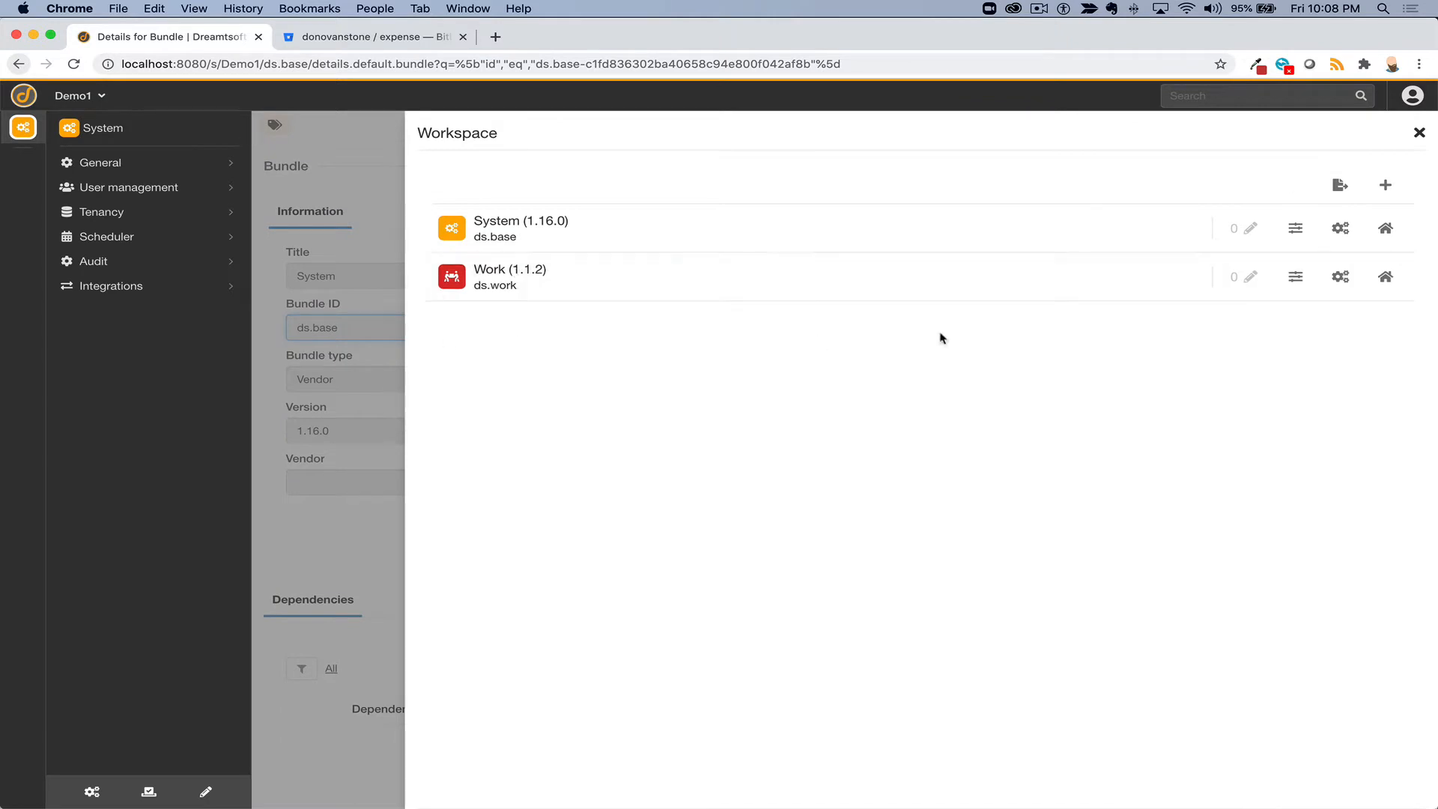
click(1344, 279)
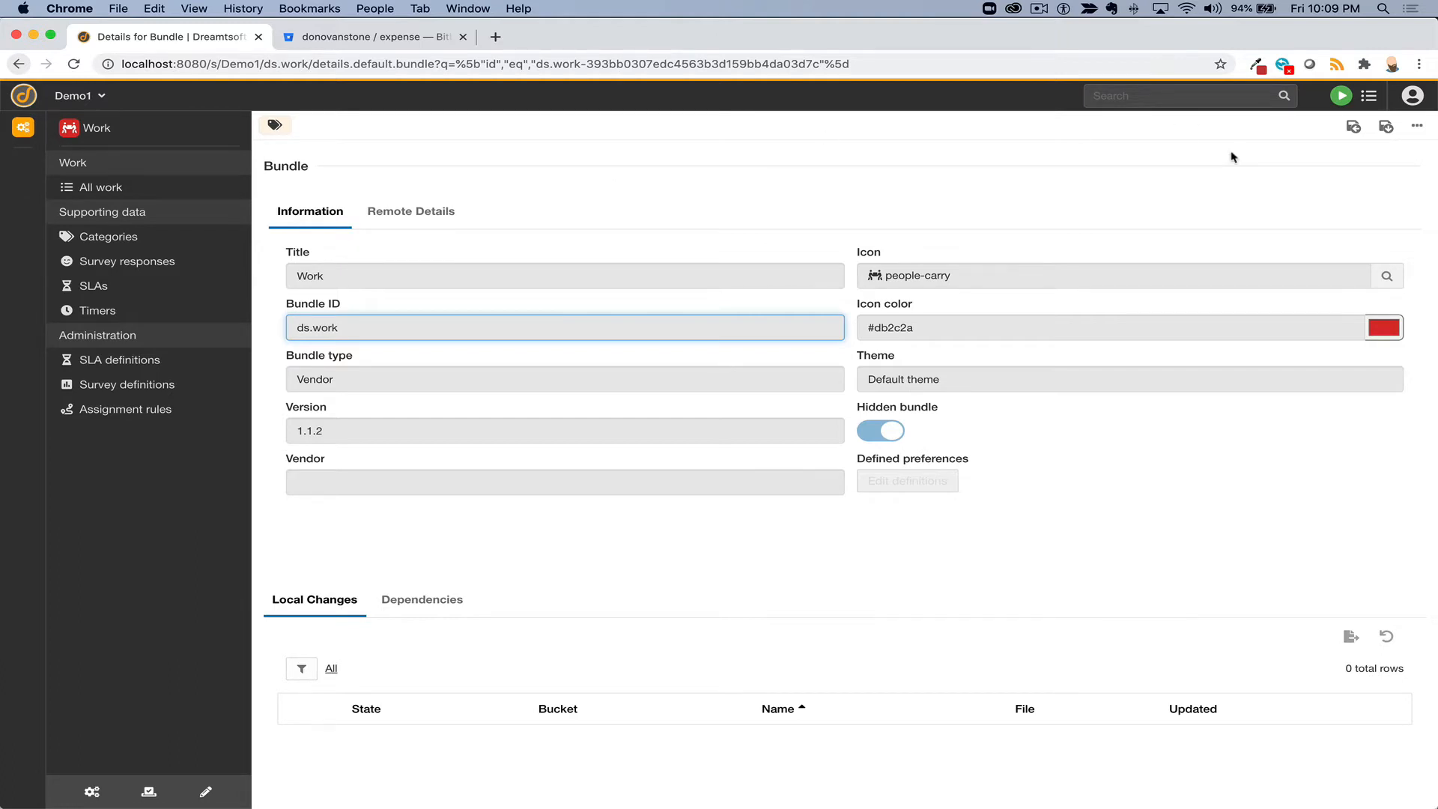
key(ctrl+alt+w)
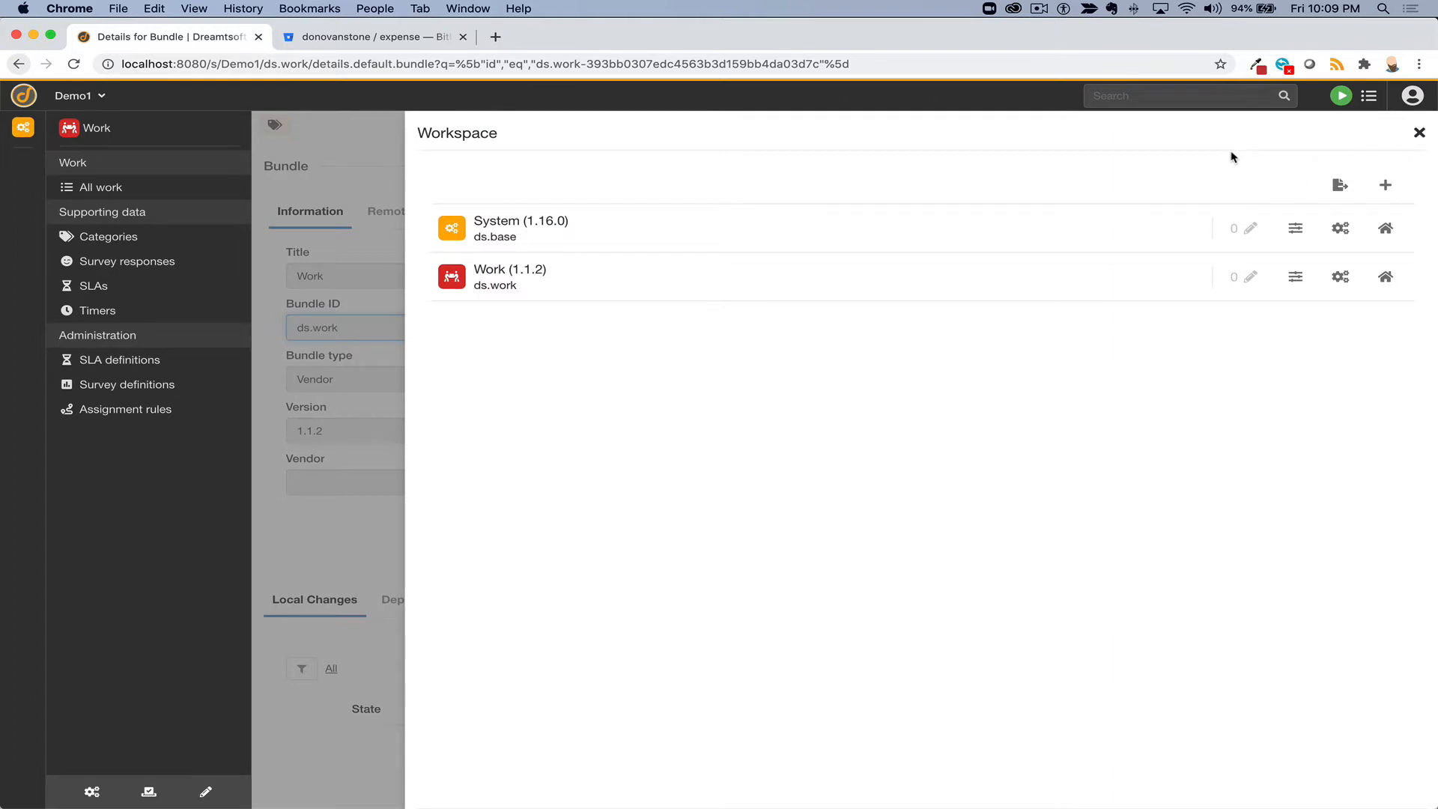
- Add a new workspace bundle with Title 'Expense' and Bundle Name 'expense'
click(1385, 187)
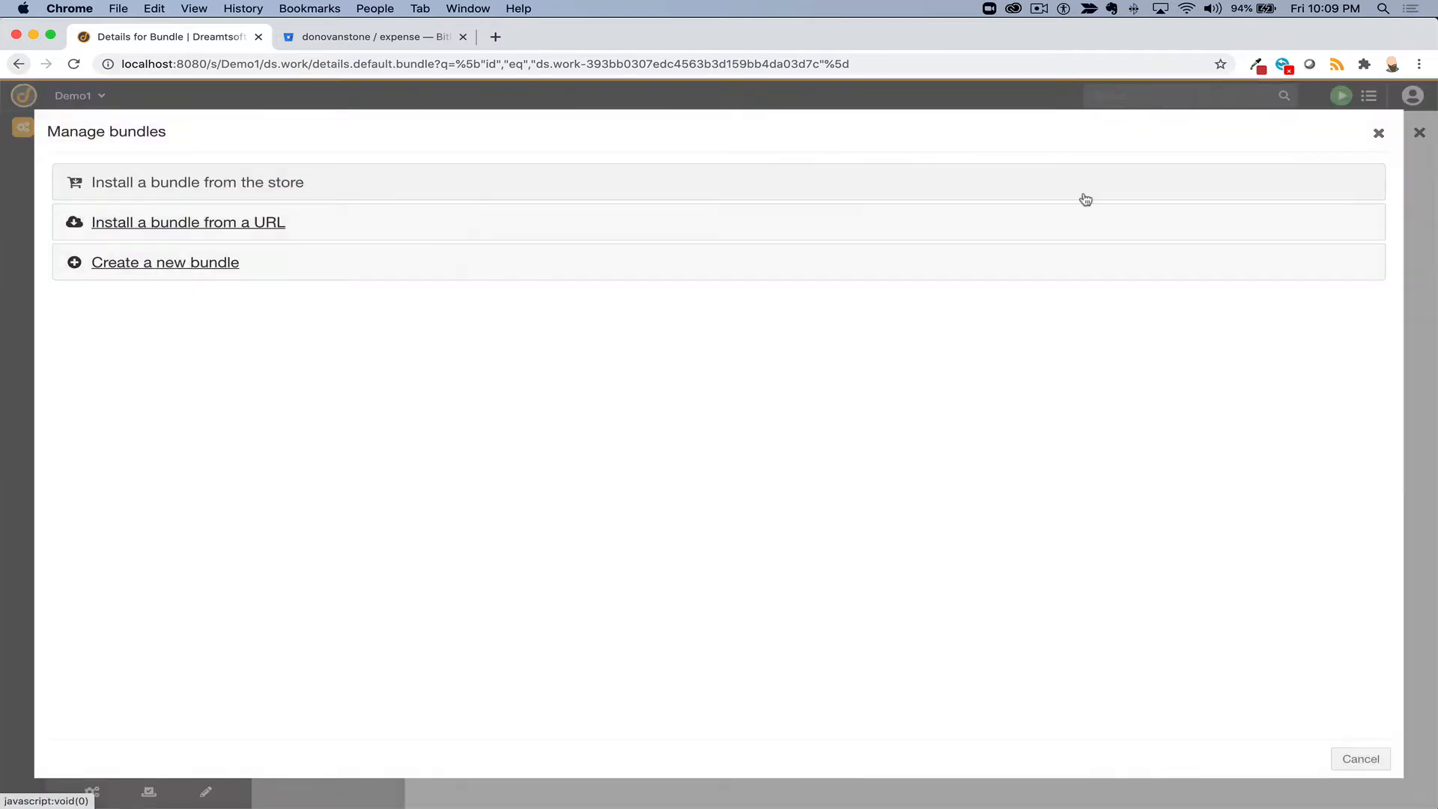
click(187, 271)
text(expense)
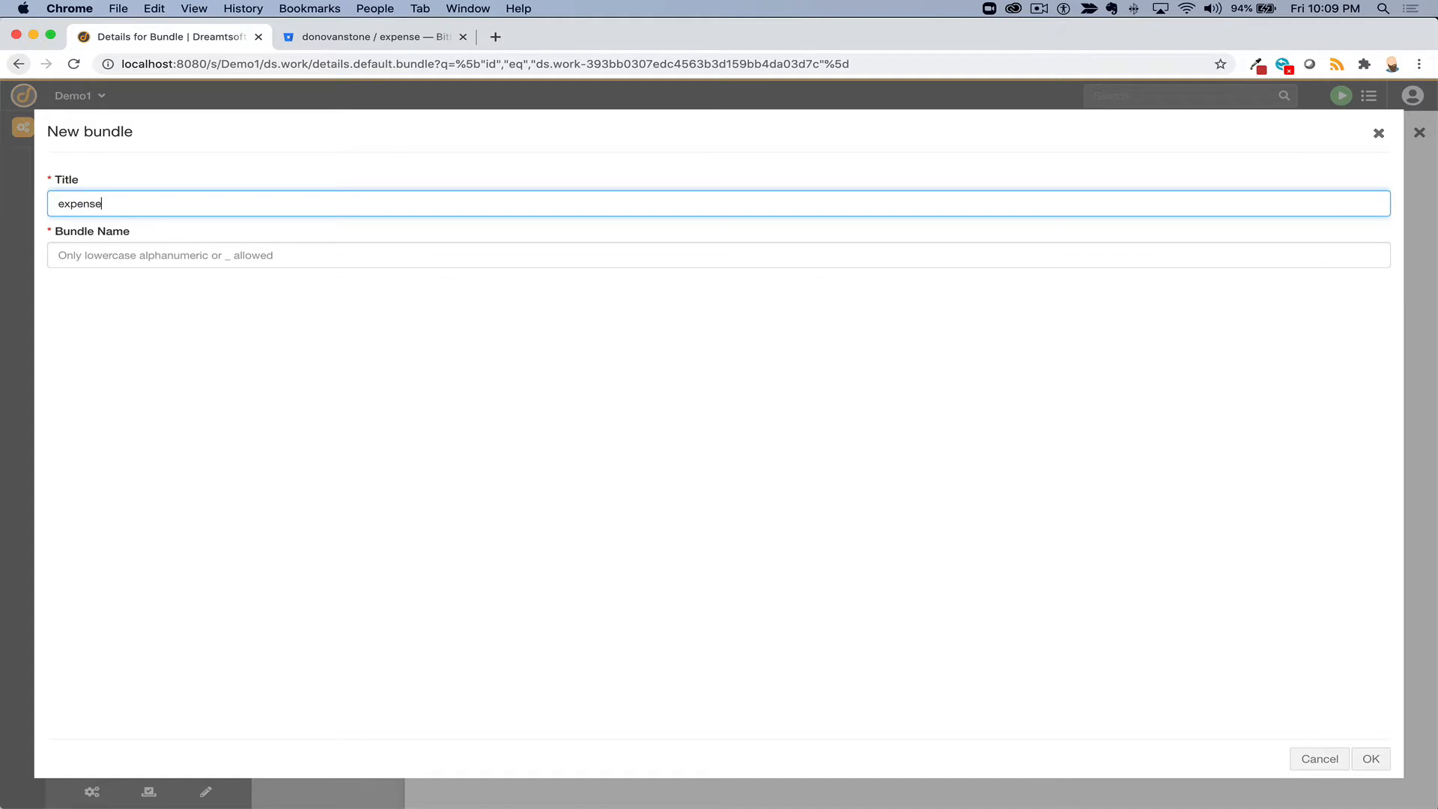
key(super+a)
text(Expense)
key(Tab)
text(expense)
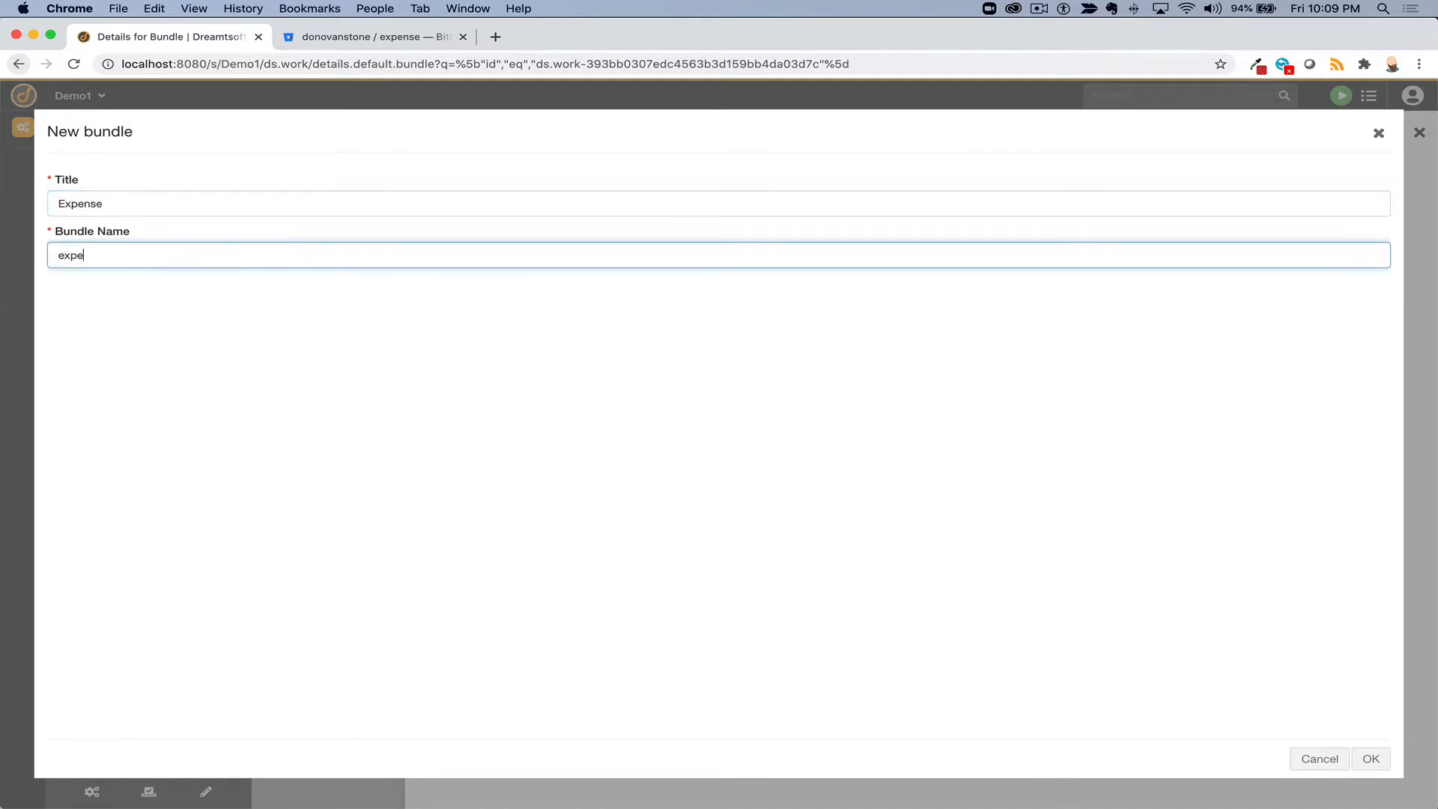
click(1373, 759)
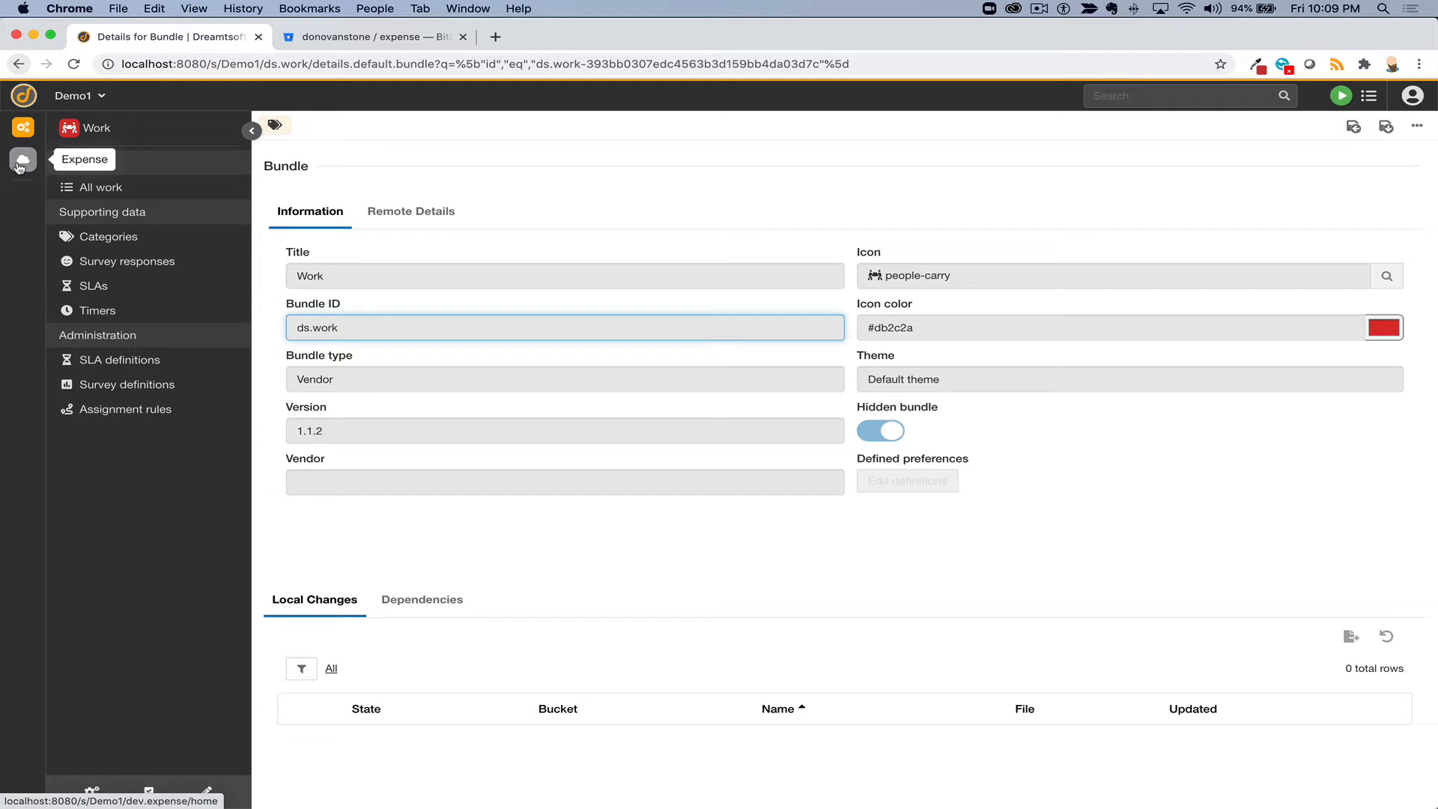
- Show the dev.expense bundle details: Vendor type, branch master, version 0.1.0
click(21, 160)
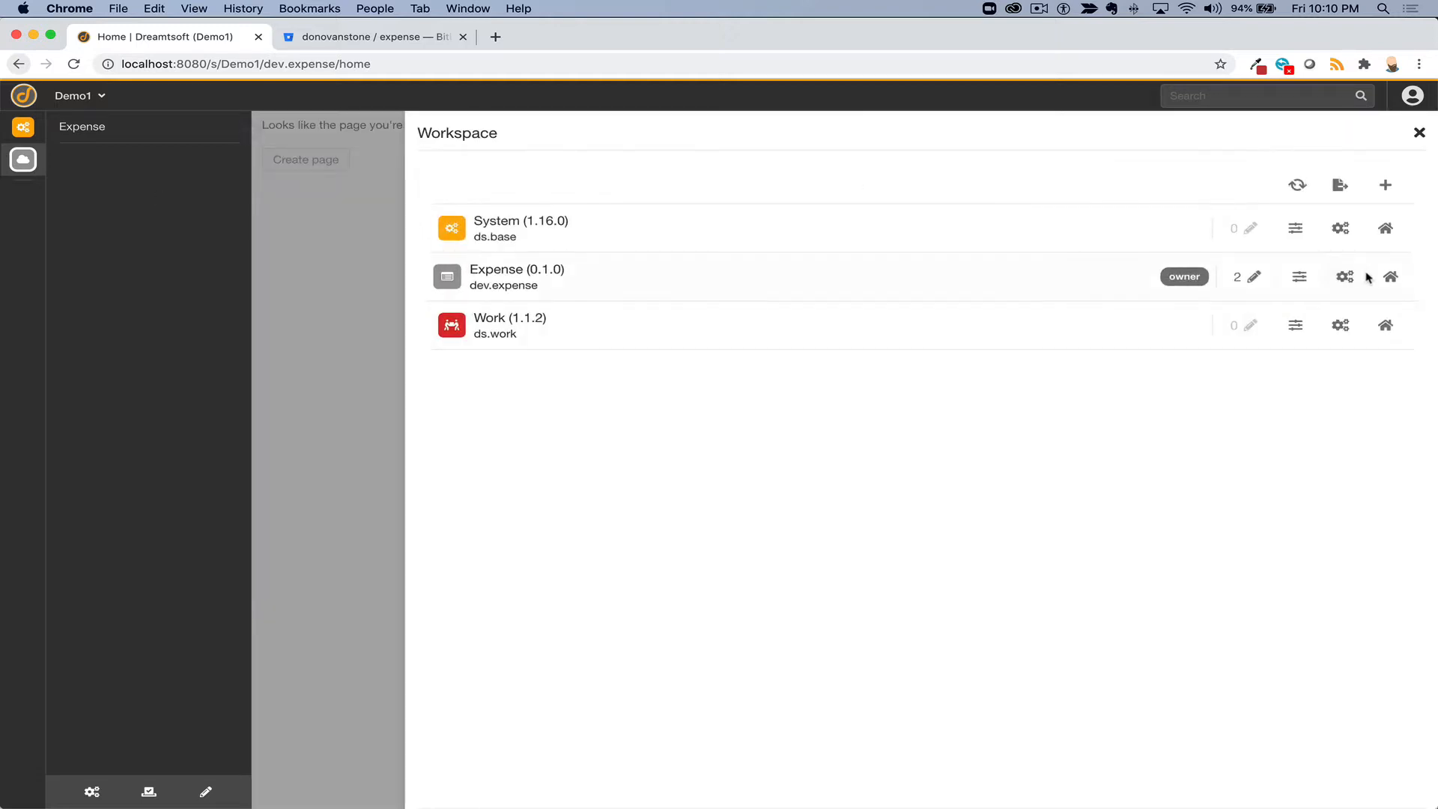
click(1346, 276)
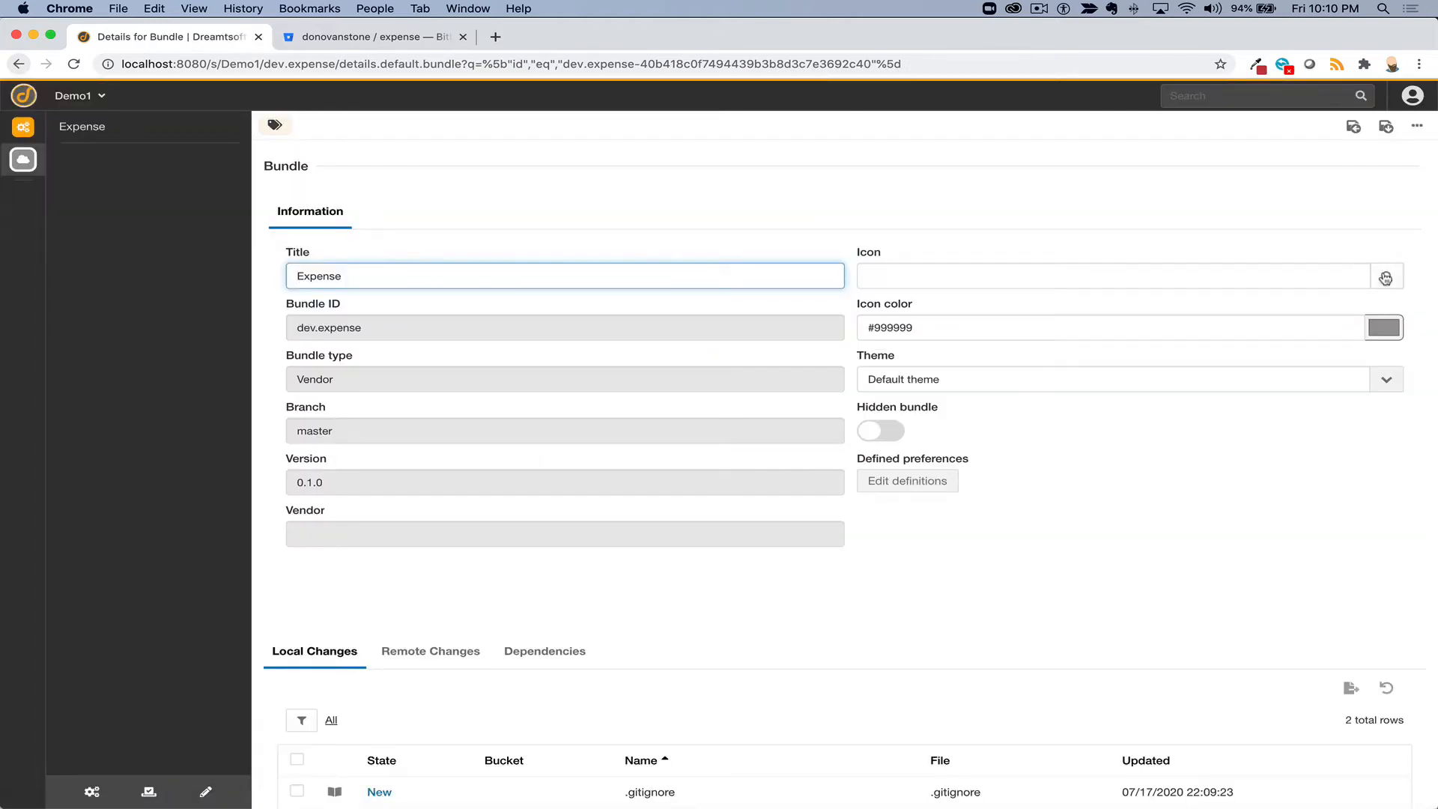
- Set the Expense bundle icon to the dollar 'usd' icon in green (#3adf45)
click(1385, 277)
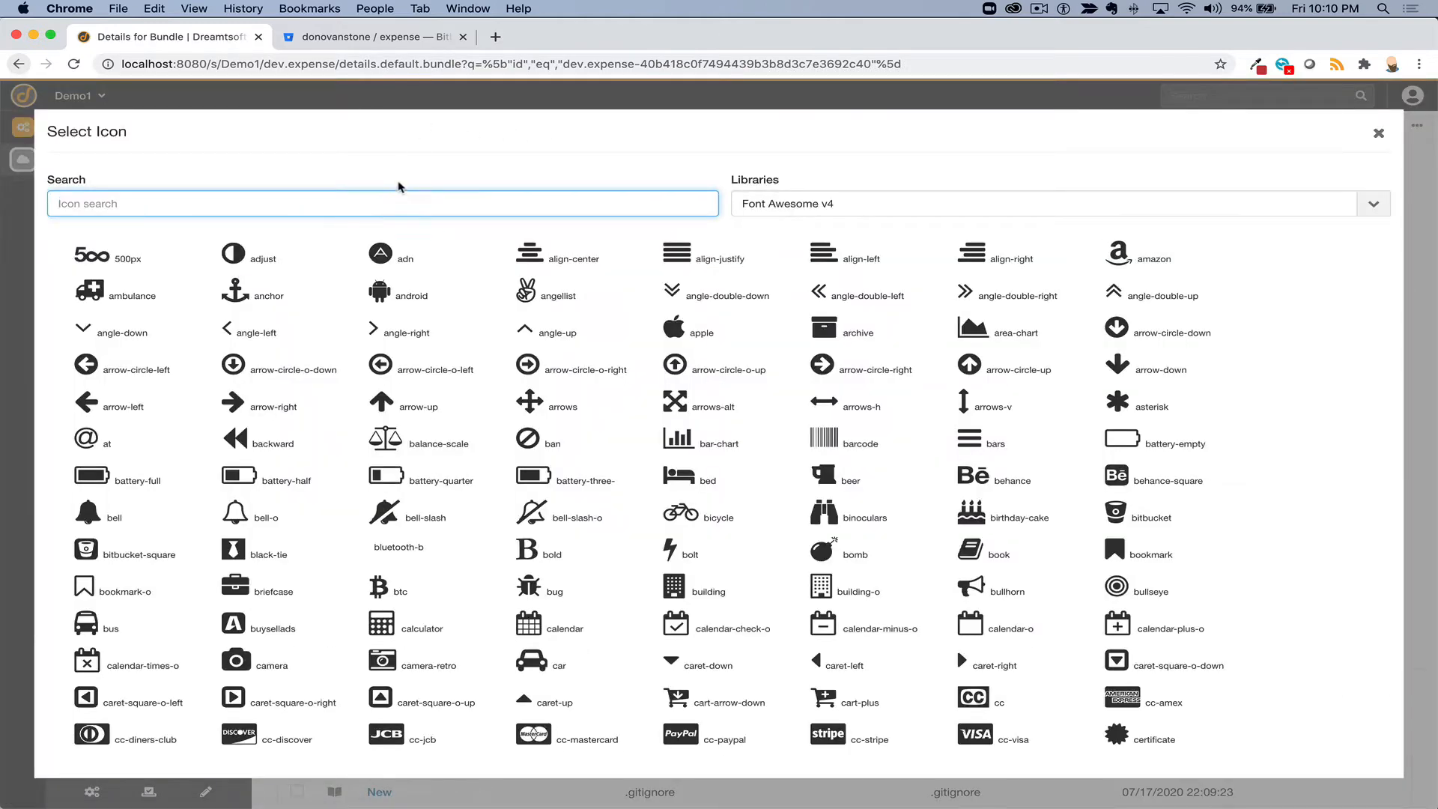
text(dollar)
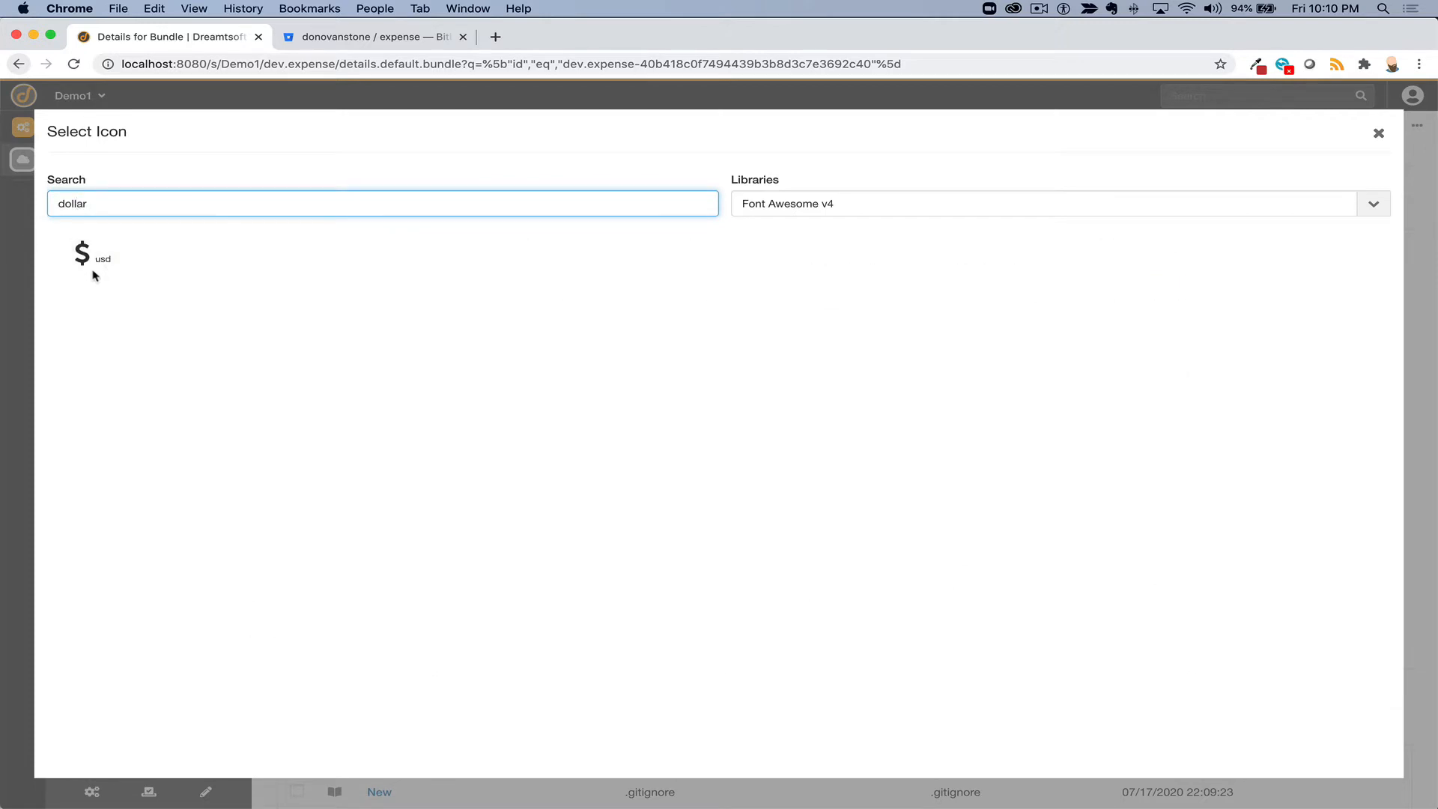
click(93, 271)
click(1383, 328)
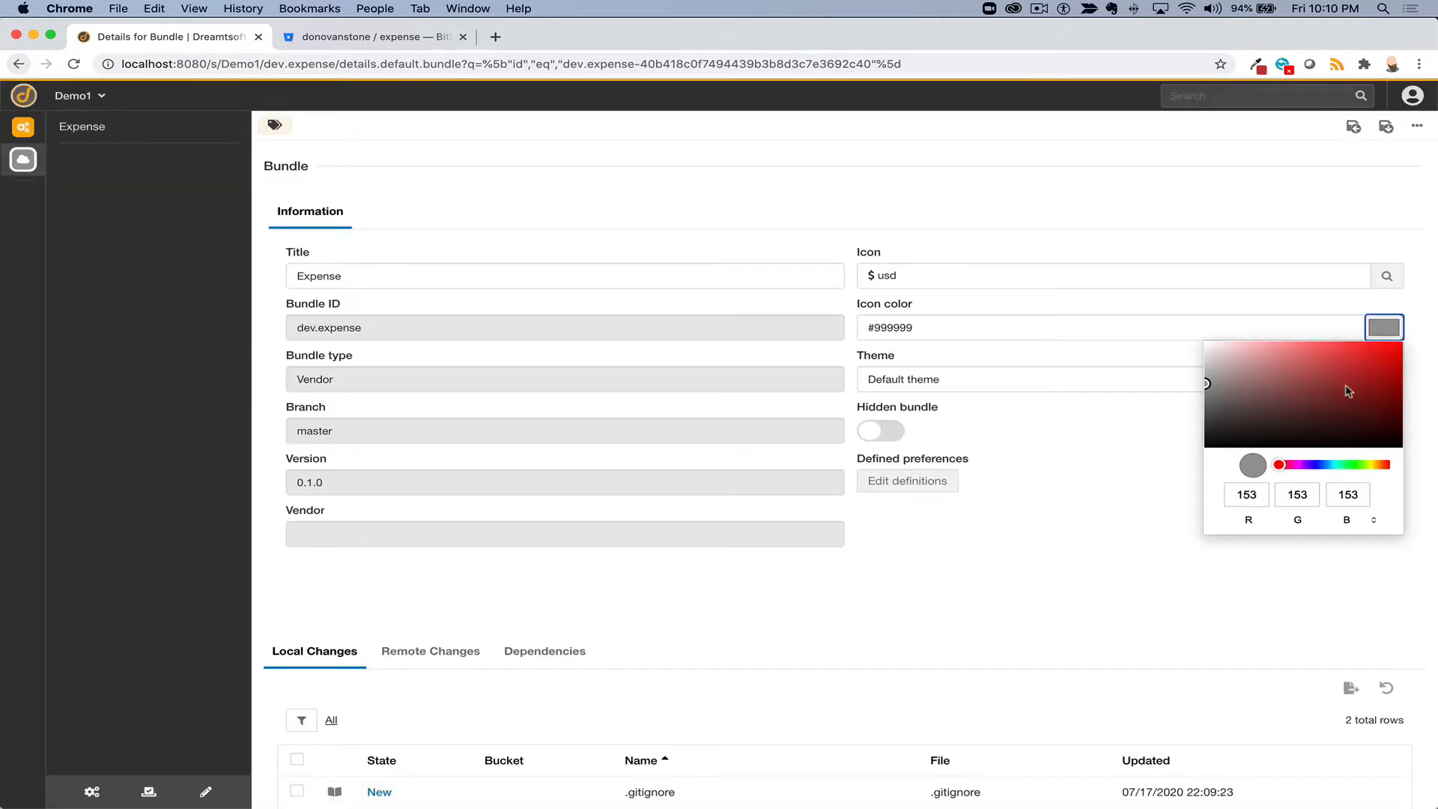
click(1352, 465)
click(1352, 355)
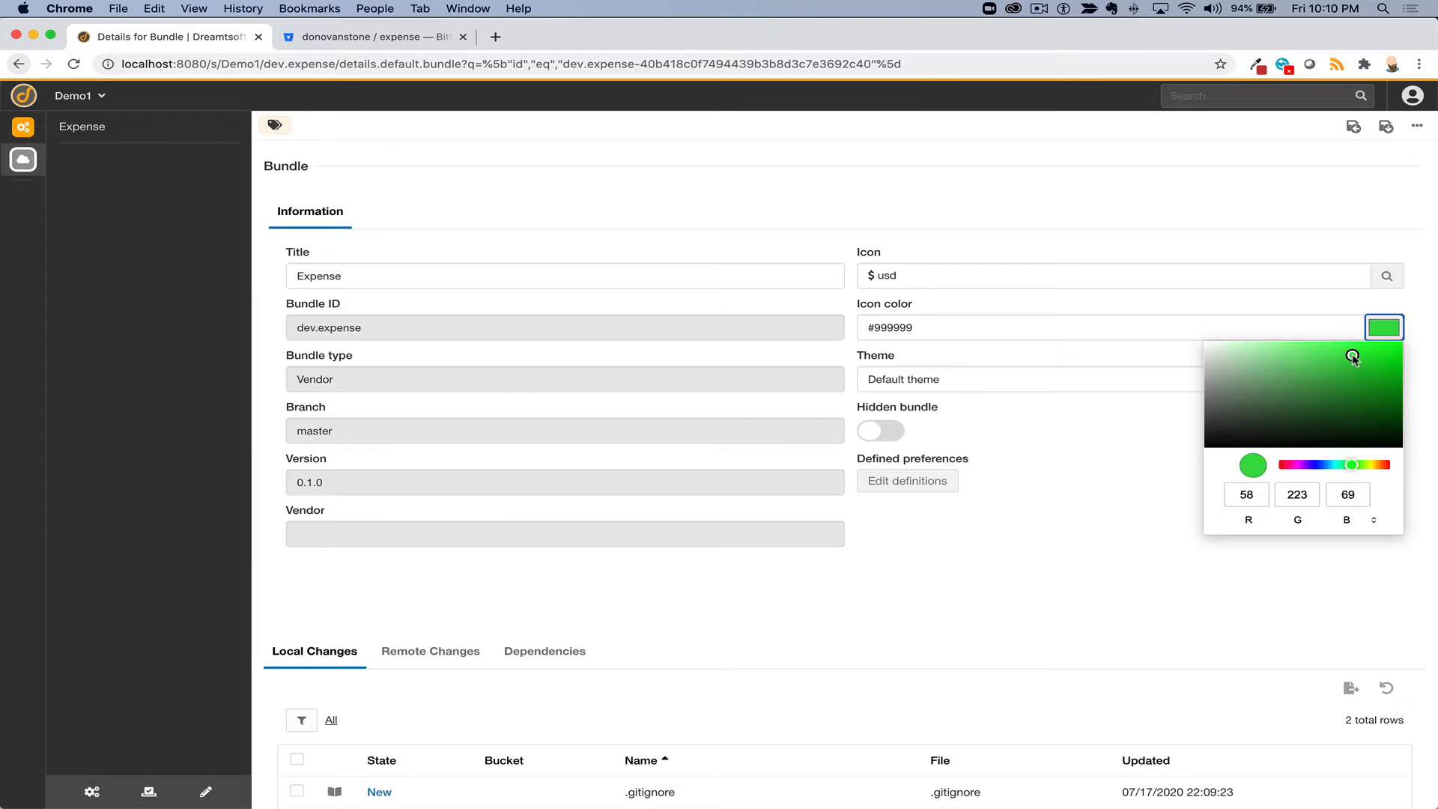
click(1100, 545)
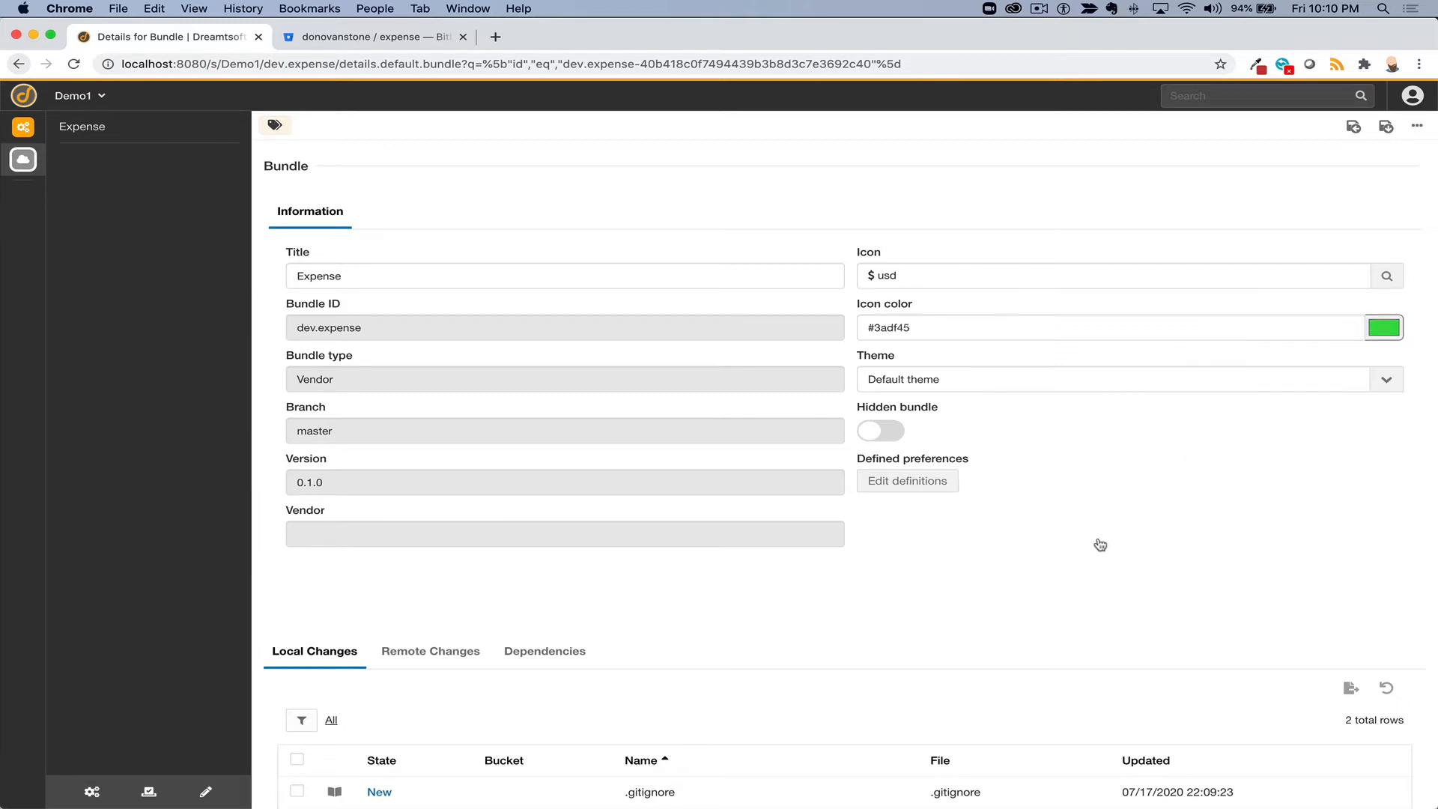
- Save the new icon settings, reload, and go to the Expense bundle's home page
click(1386, 129)
click(73, 66)
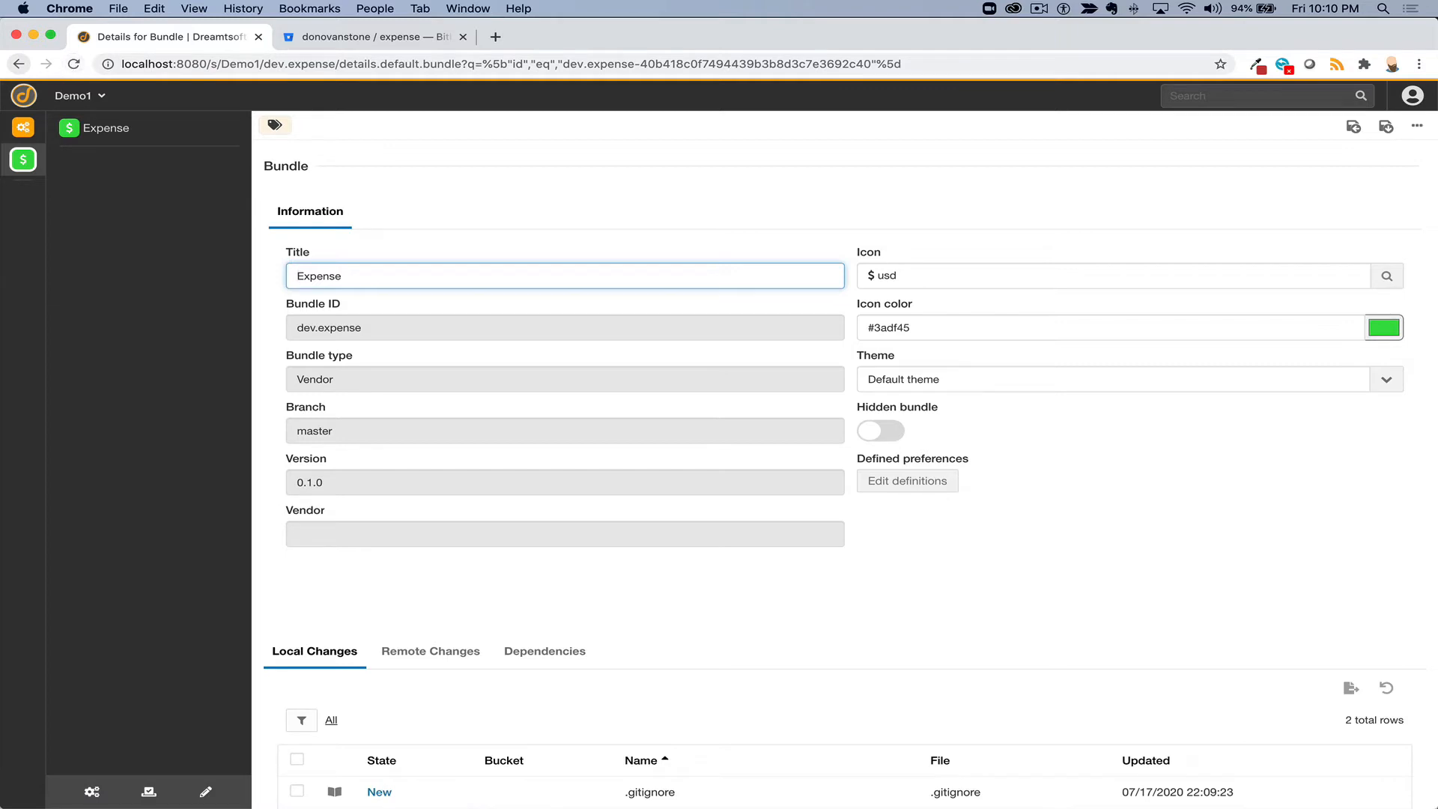
click(23, 160)
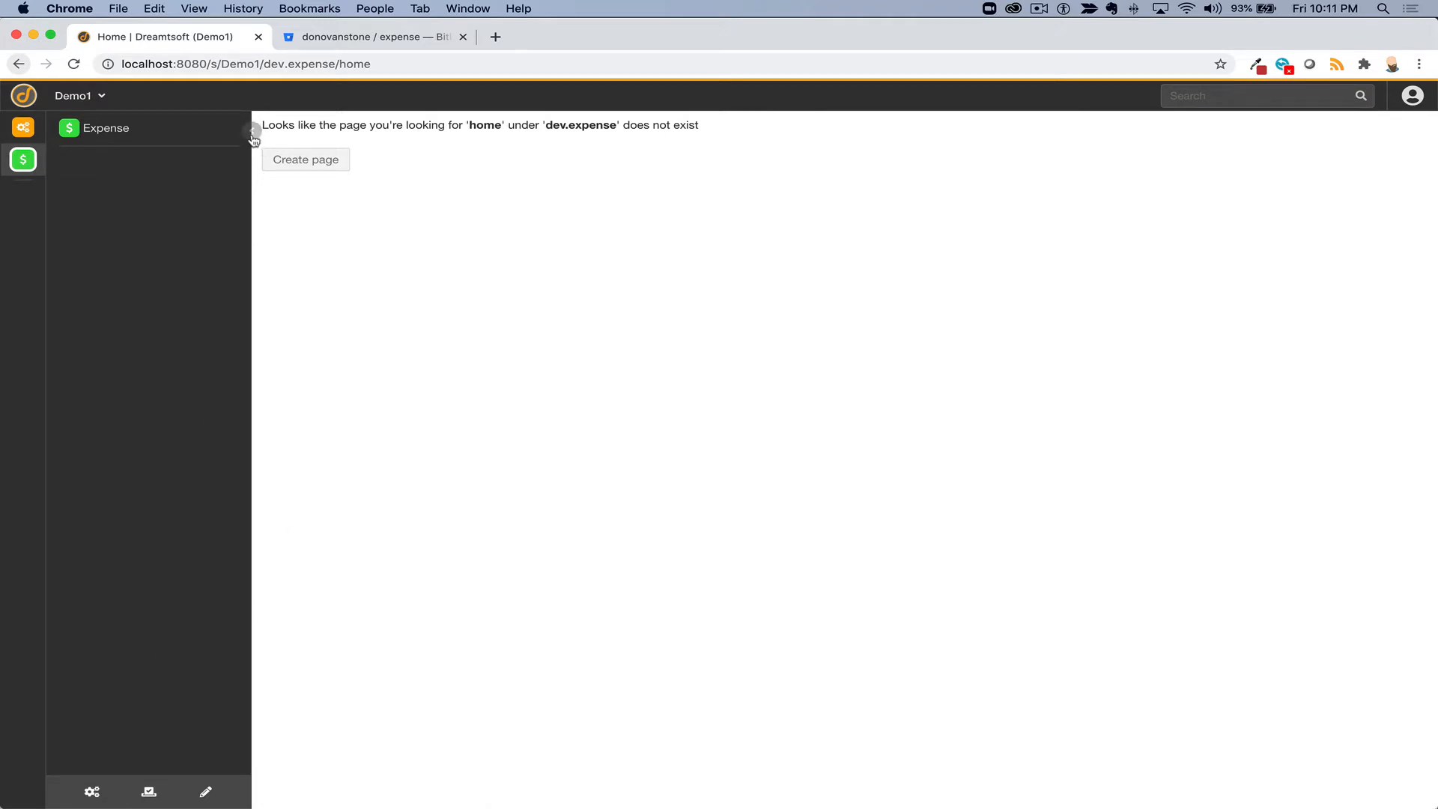
- Collapse and re-expand the Expense navigation panel, then open the Expense Configuration menu
click(252, 131)
click(31, 163)
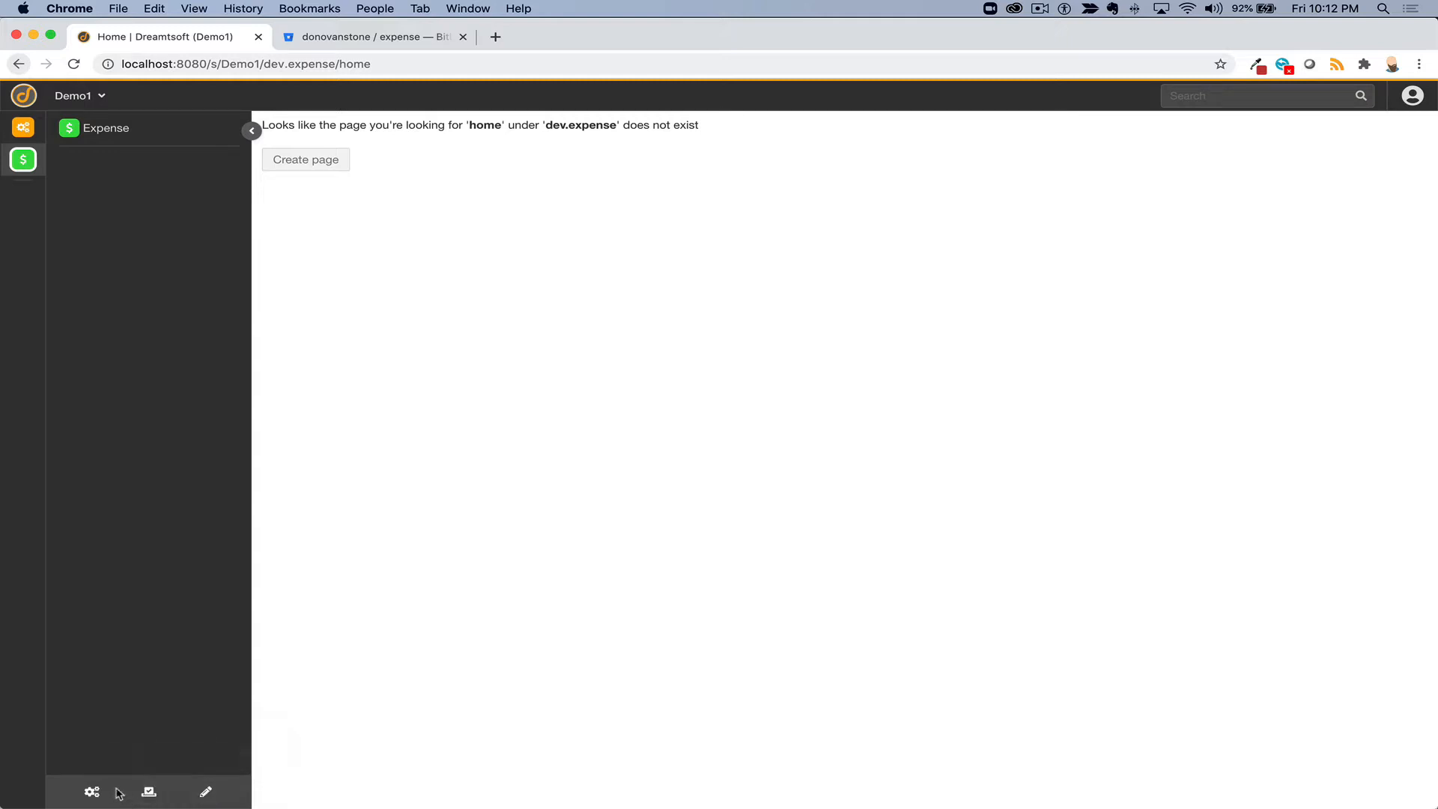
click(92, 792)
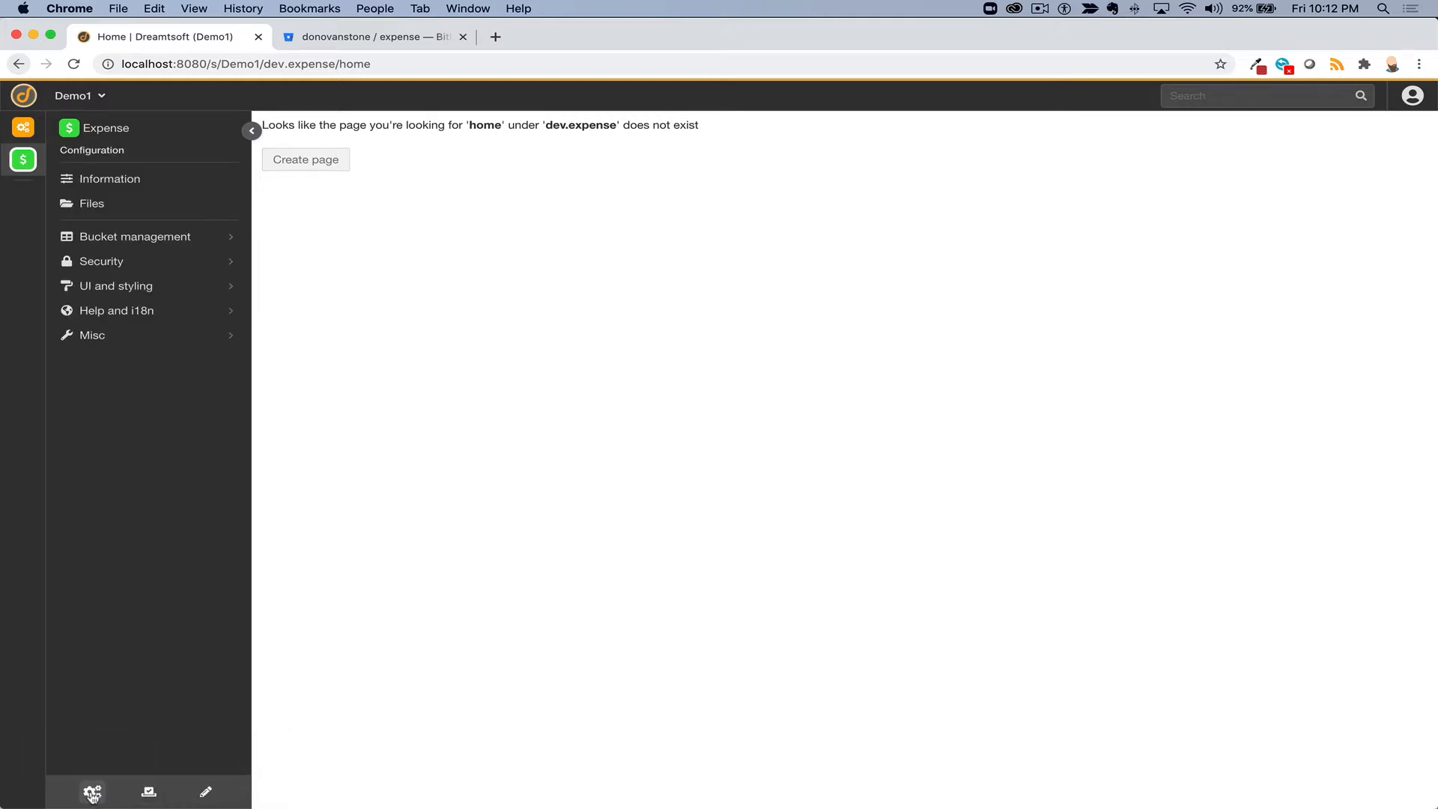
- Go to Bucket management > Buckets and start a new bucket entry
click(125, 237)
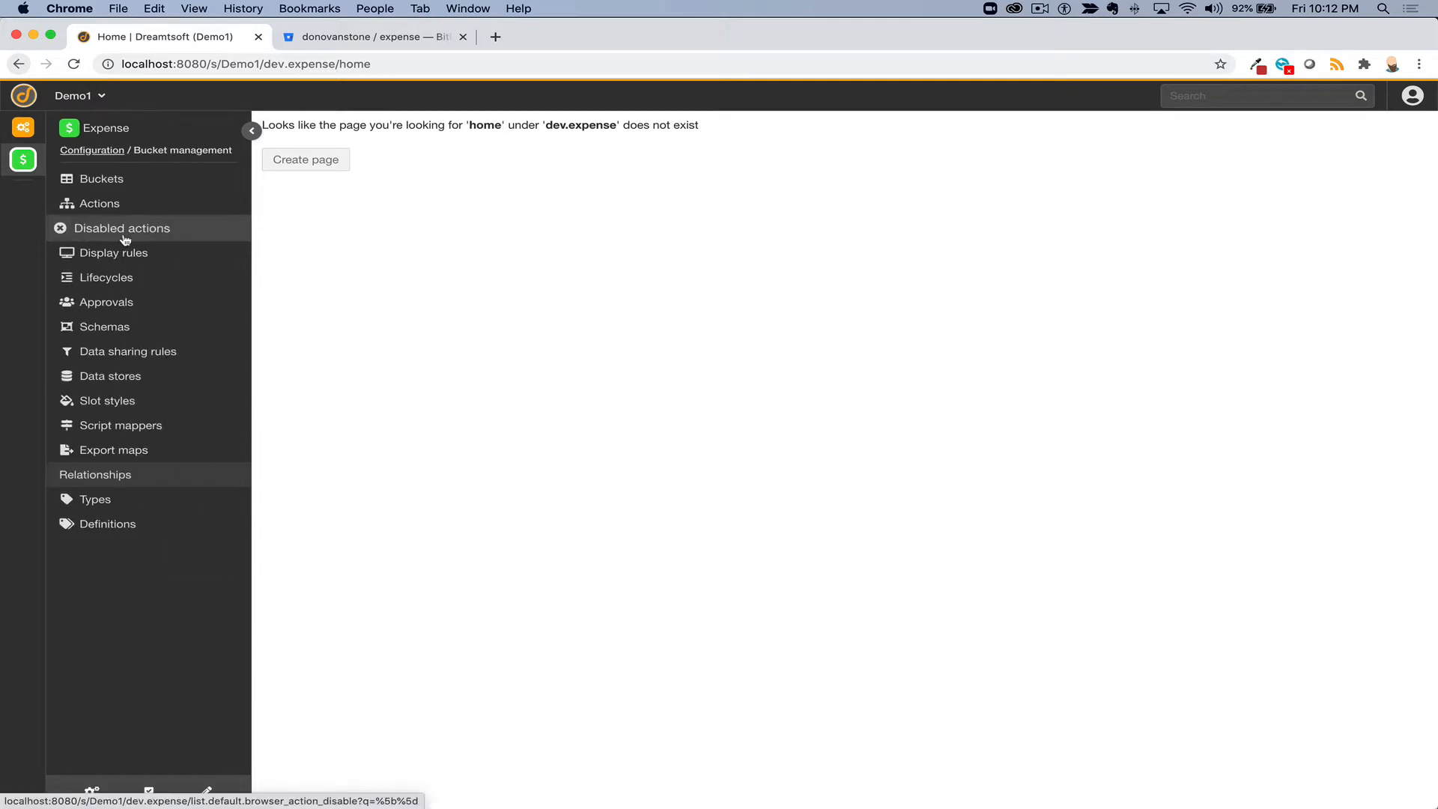
click(114, 185)
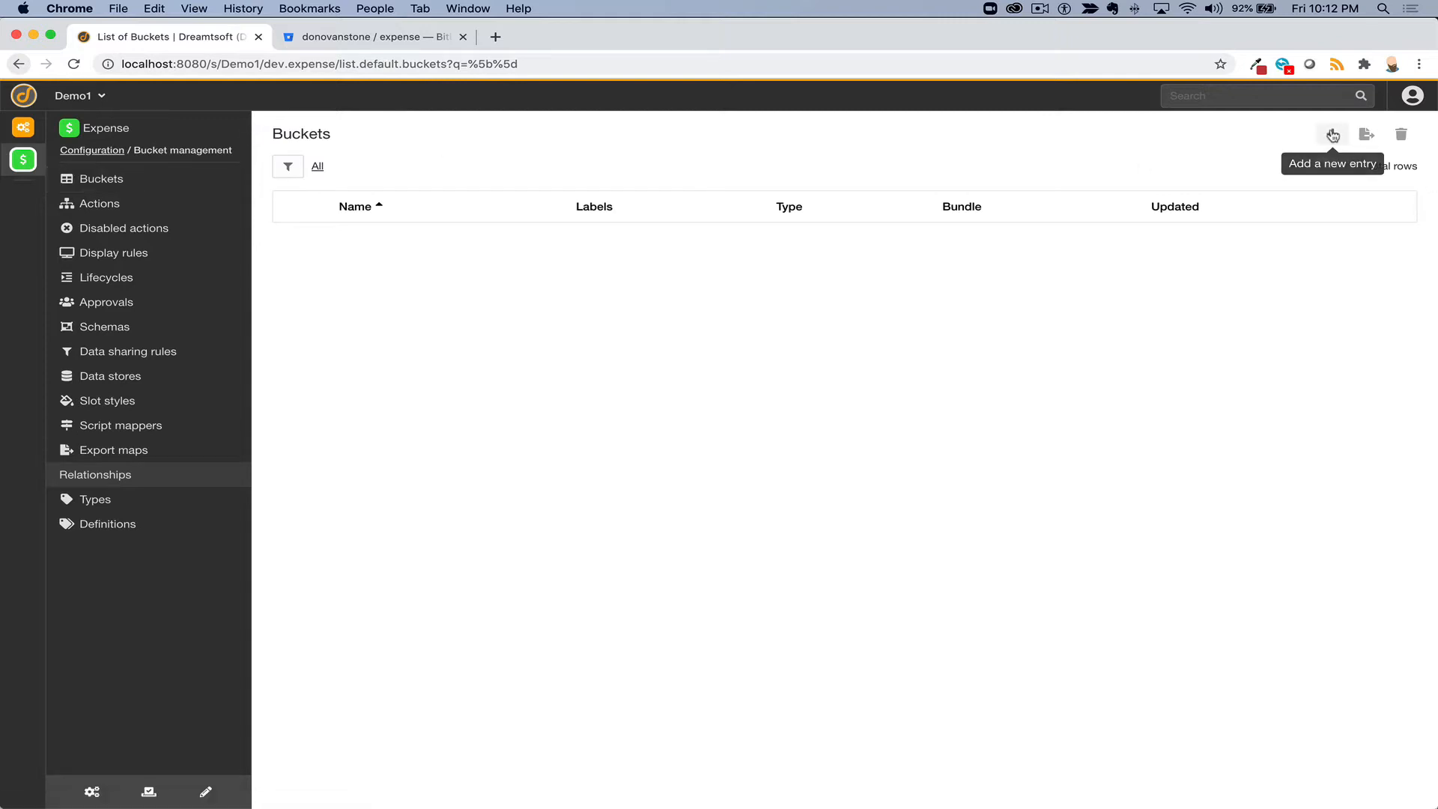
click(1332, 135)
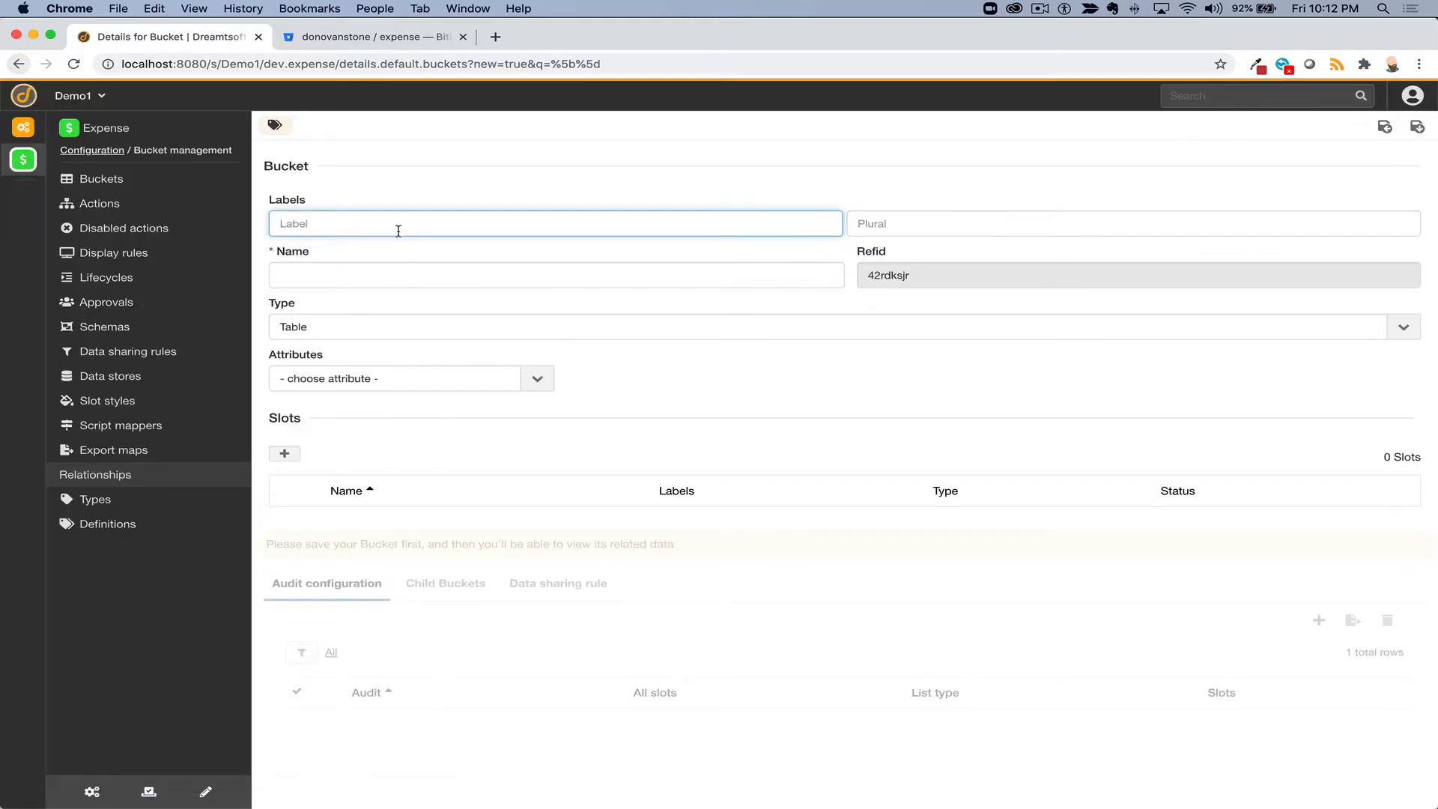
- Label the new bucket 'Expense', letting Plural fill as 'Expenses' and Name as 'expense'
text(Expense)
key(Tab)
key(Tab)
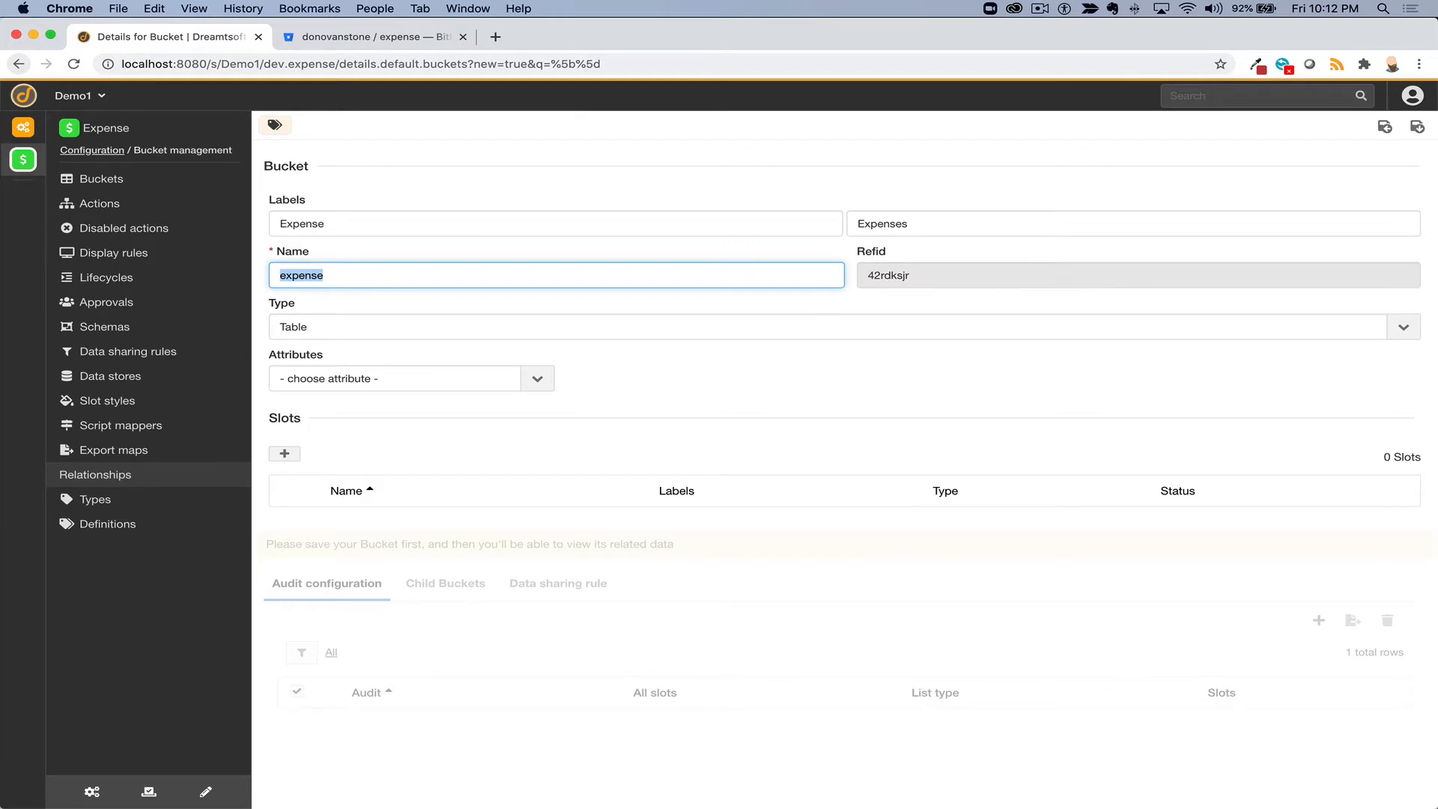
click(519, 328)
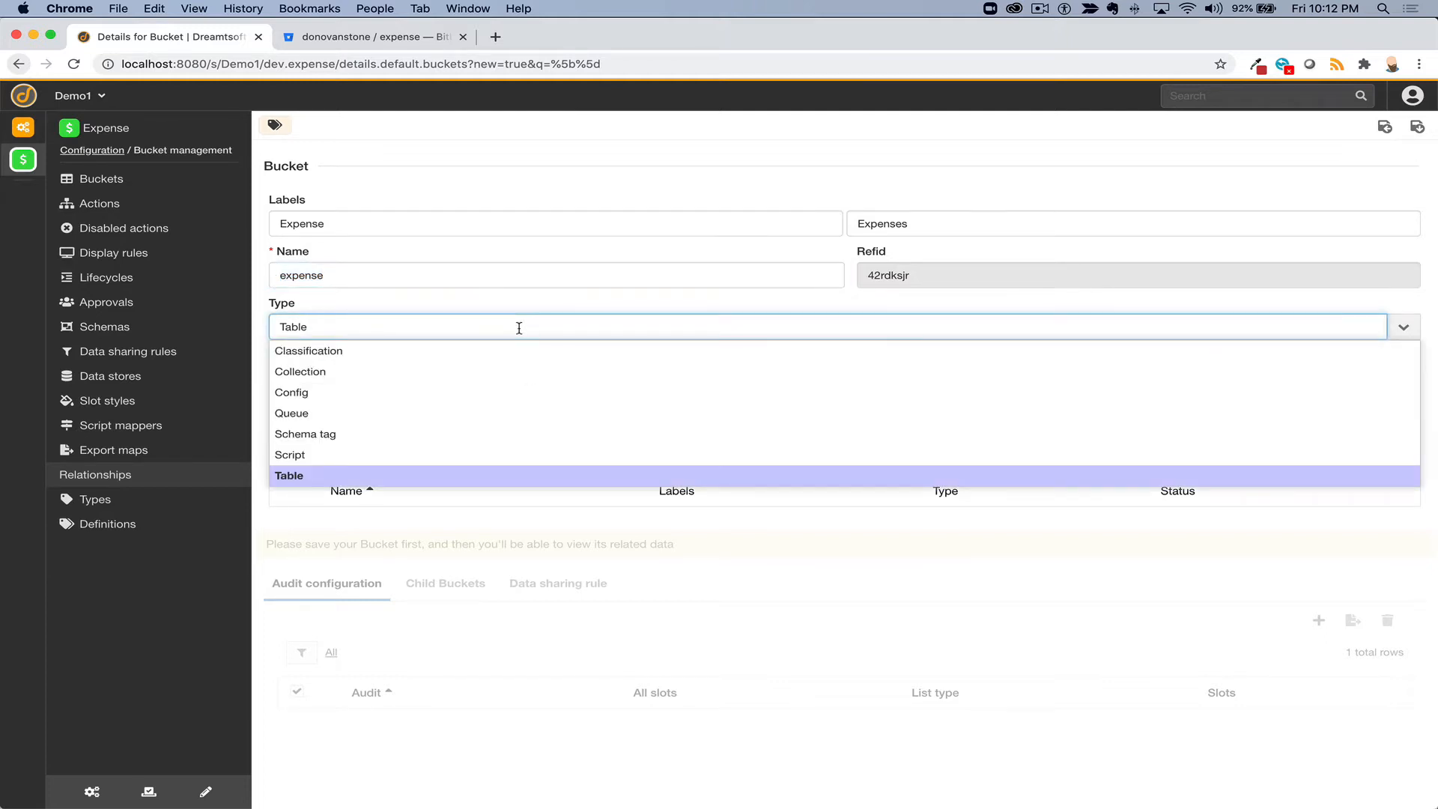
- Make the expense bucket a Classification with parent Work and save, gaining 18 inherited slots
click(428, 363)
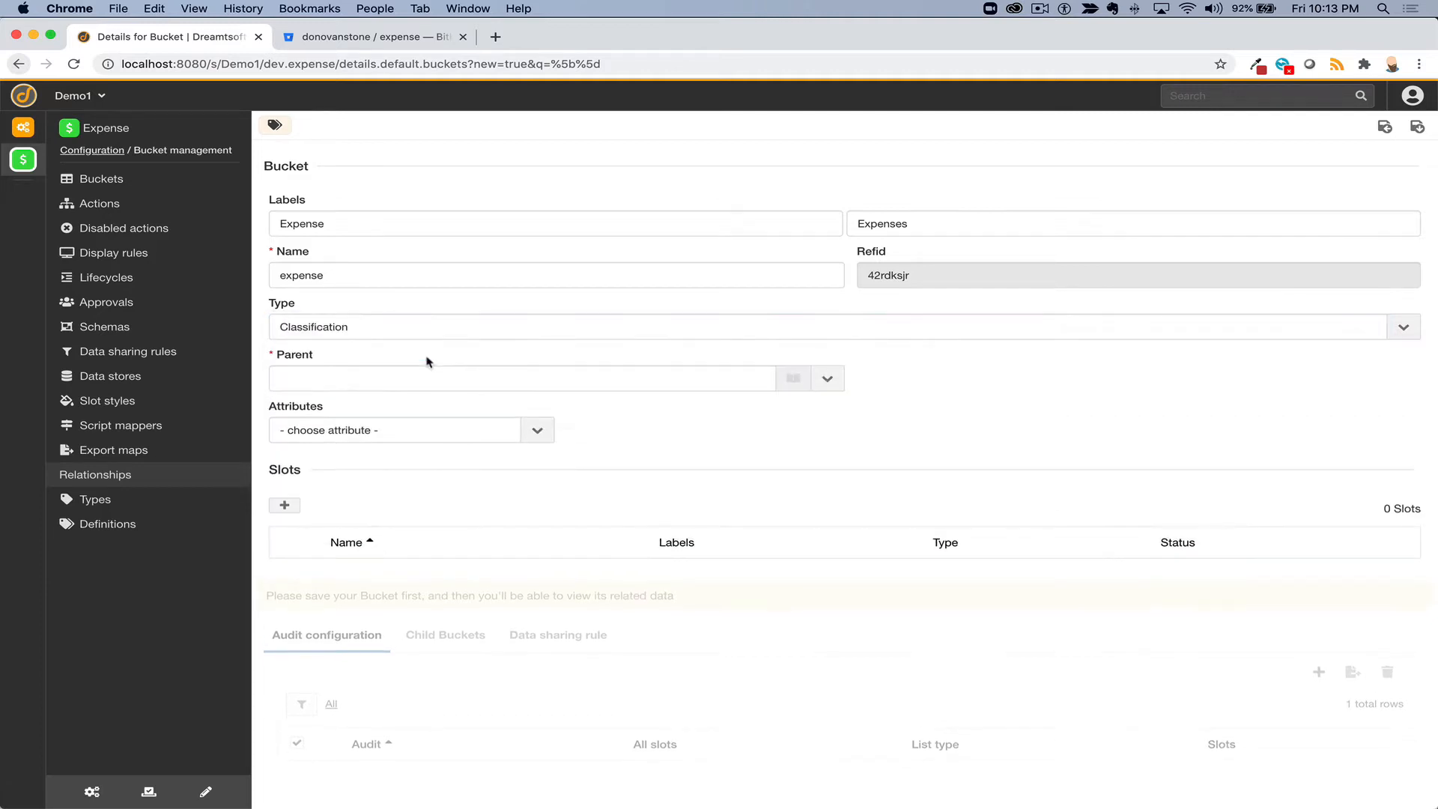
click(479, 381)
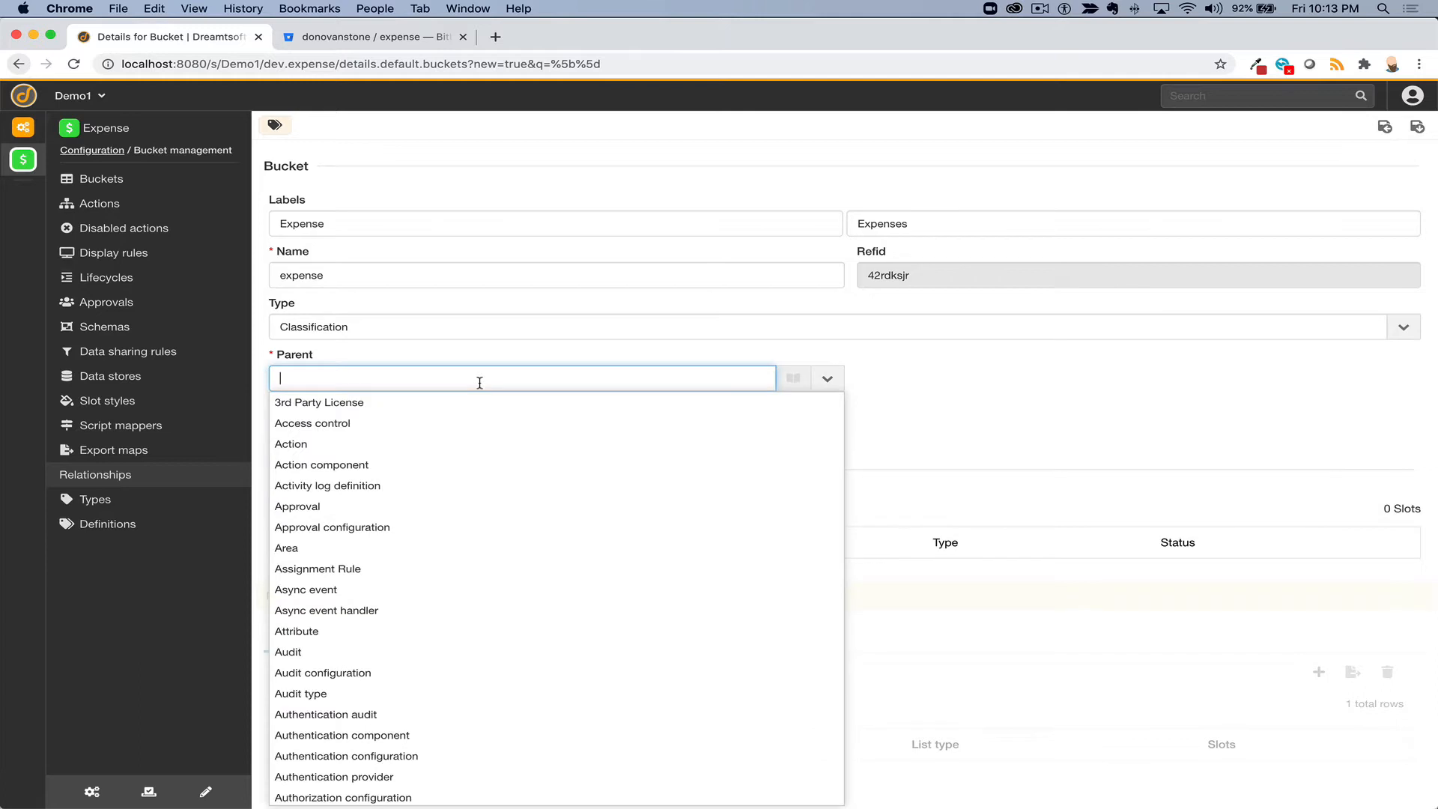
text(work)
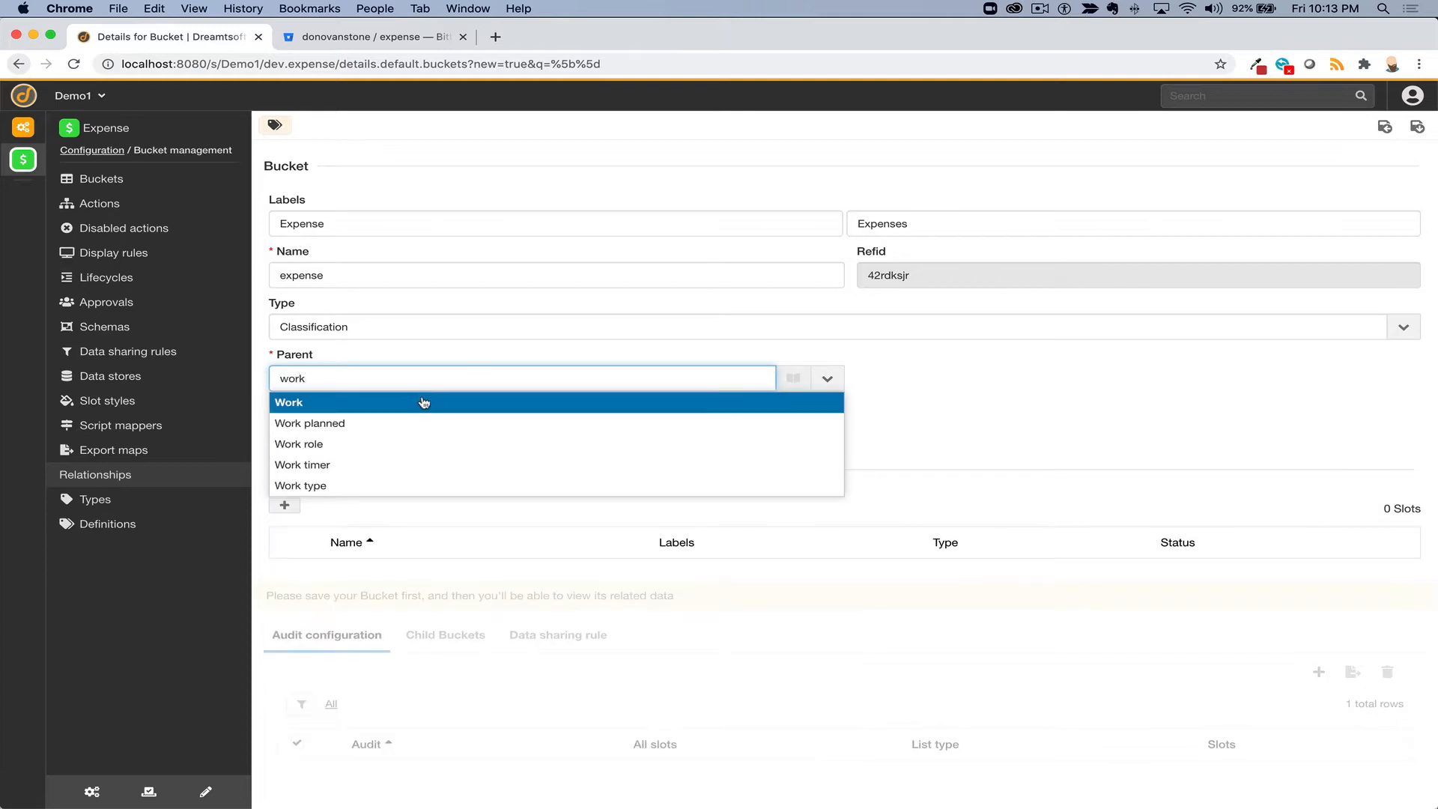
click(424, 402)
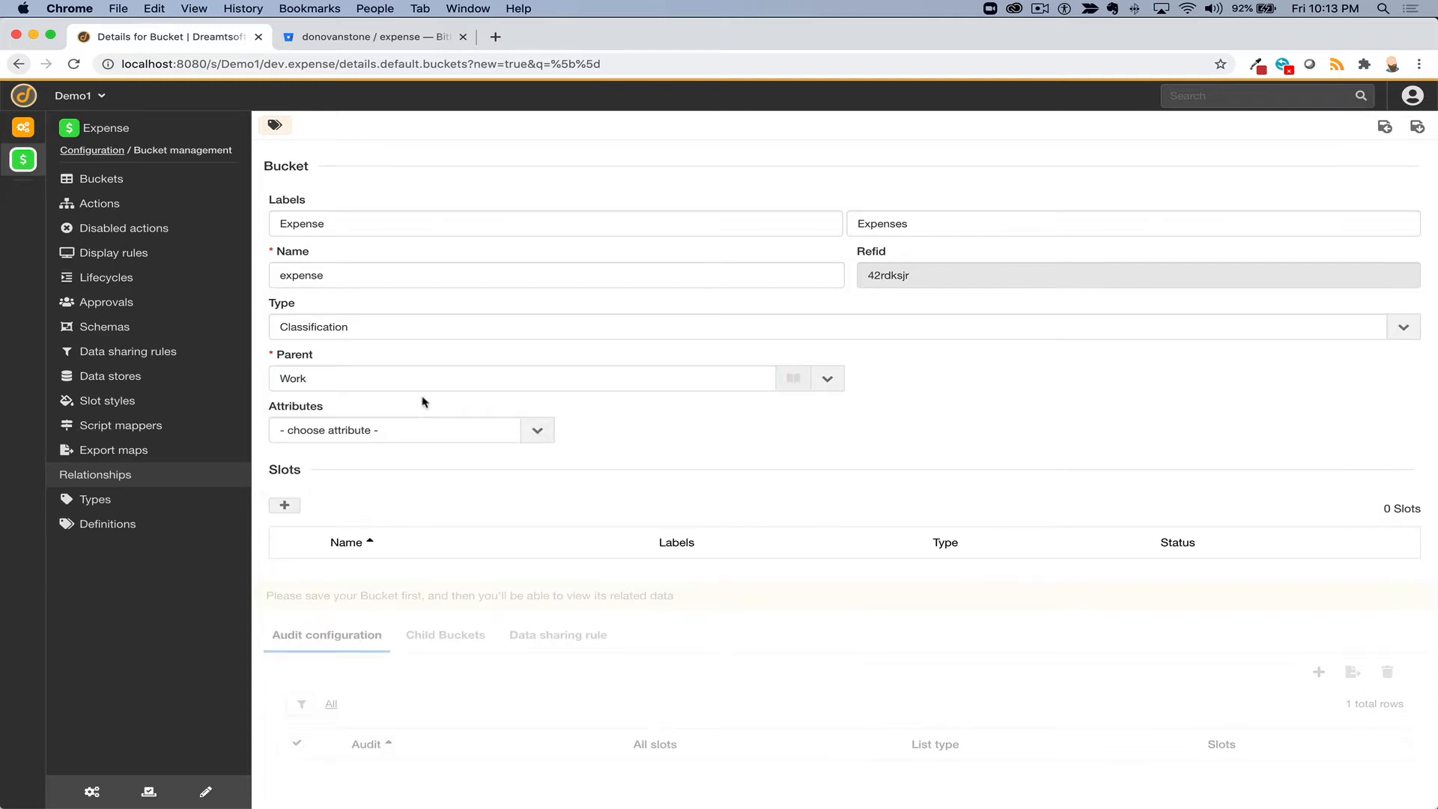
click(1417, 129)
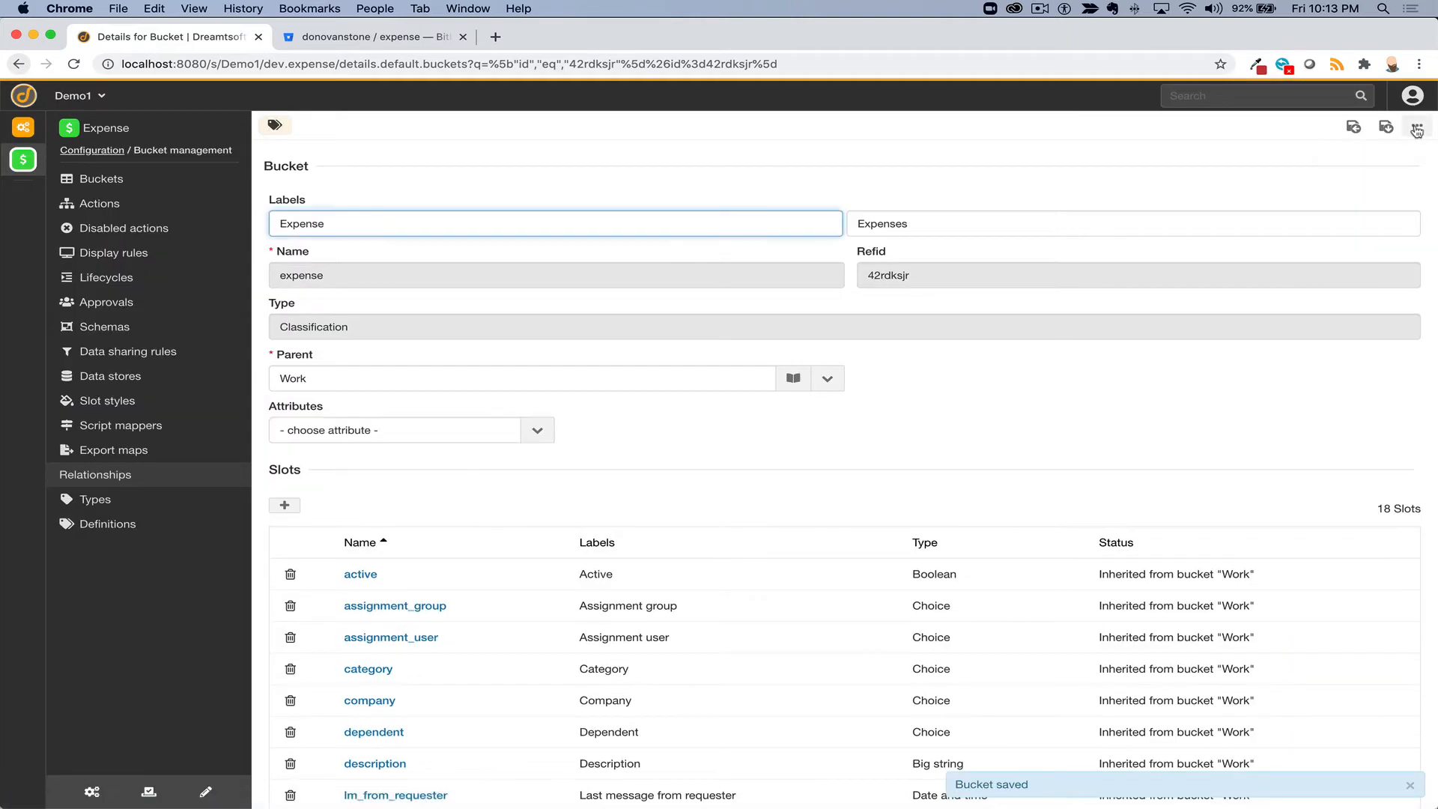
scroll(917, 623, down, 5)
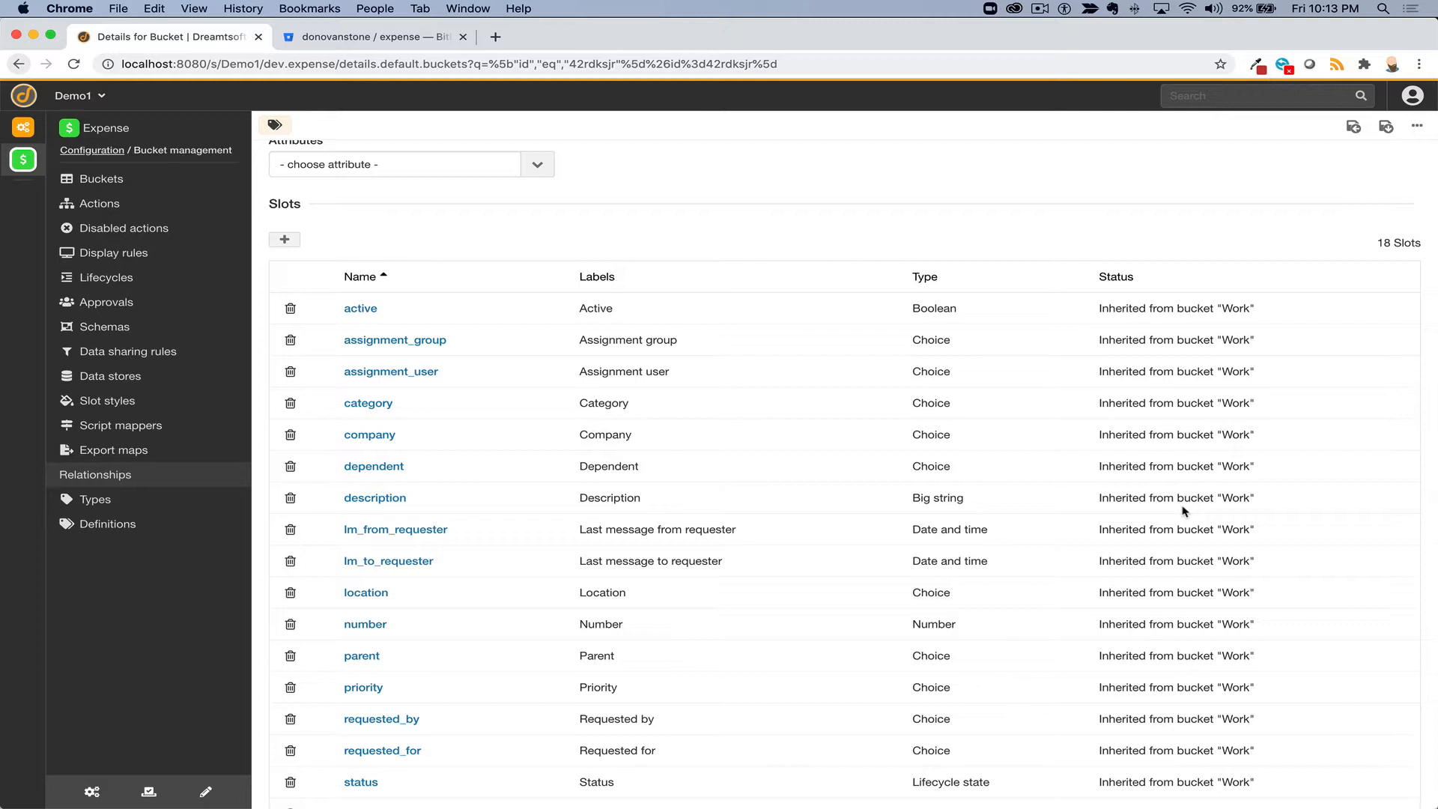
scroll(1015, 217, up, 5)
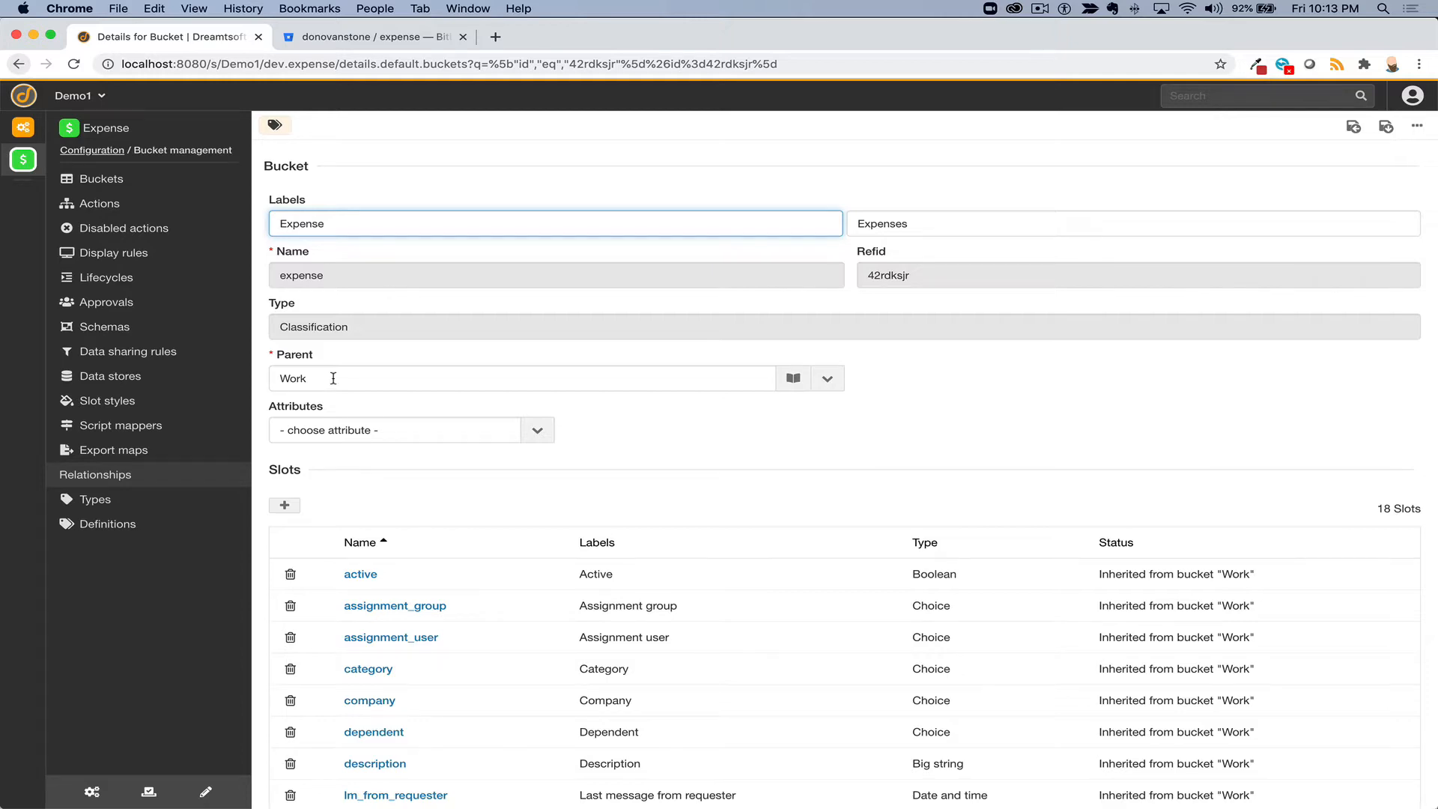
scroll(394, 606, down, 10)
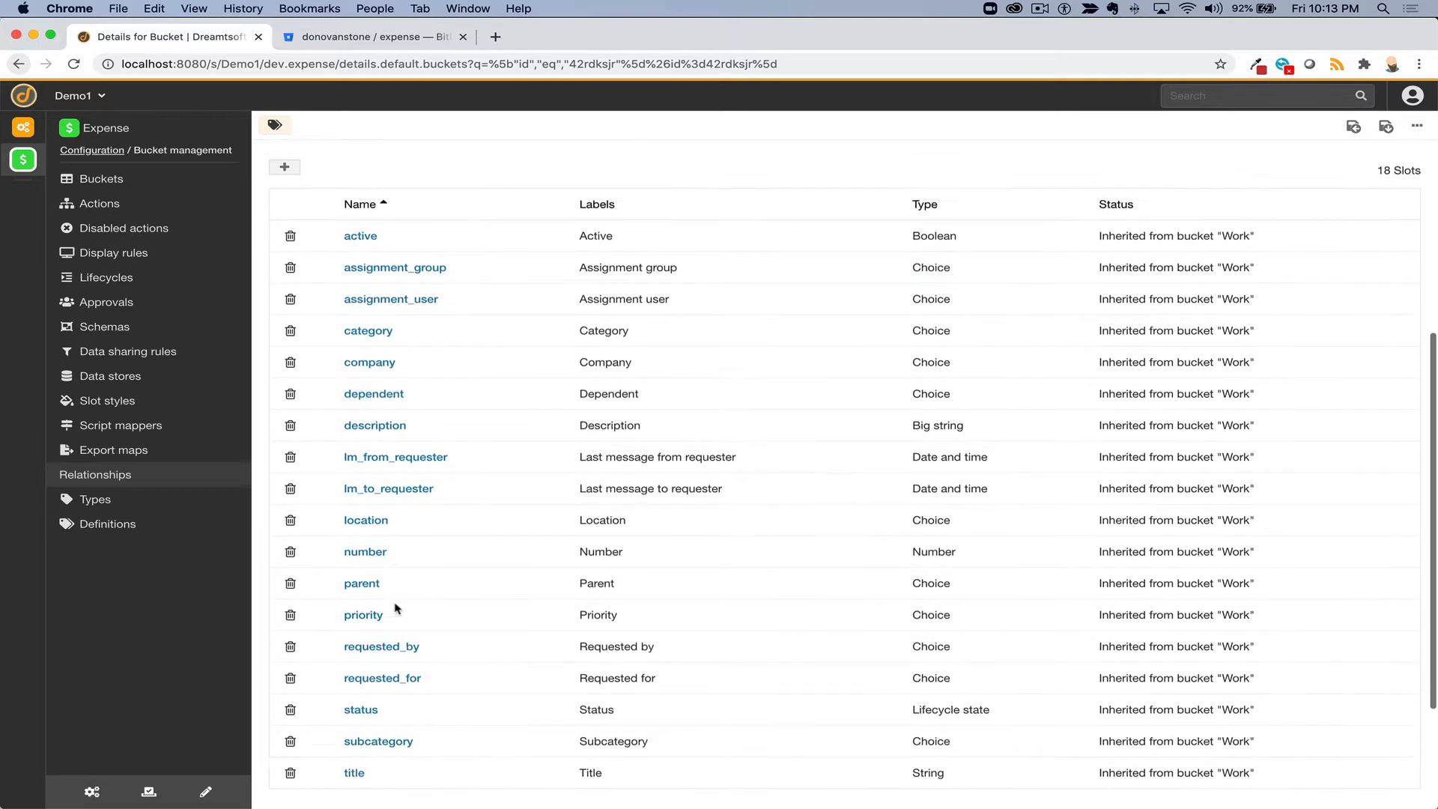
scroll(395, 608, up, 2)
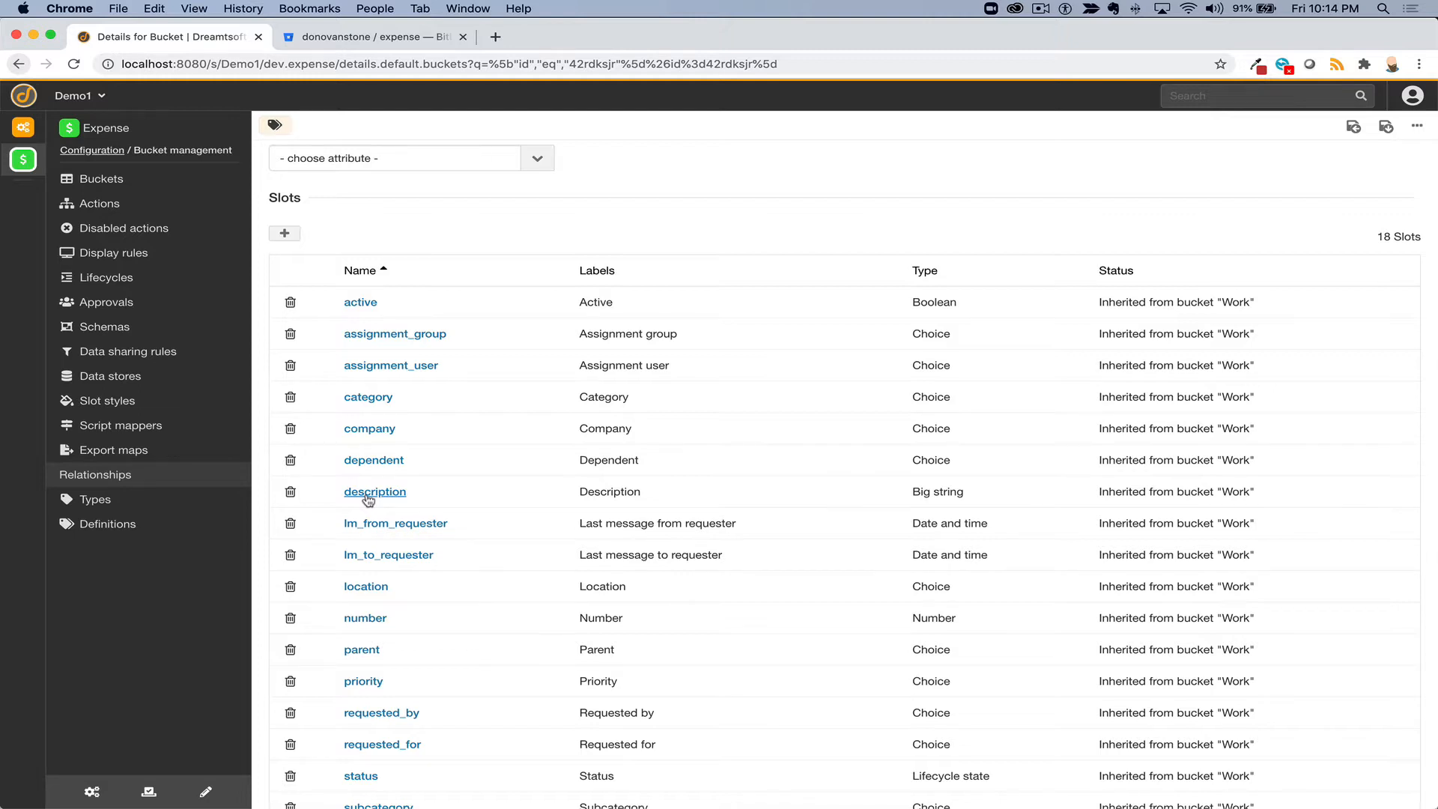
scroll(367, 500, down, 2)
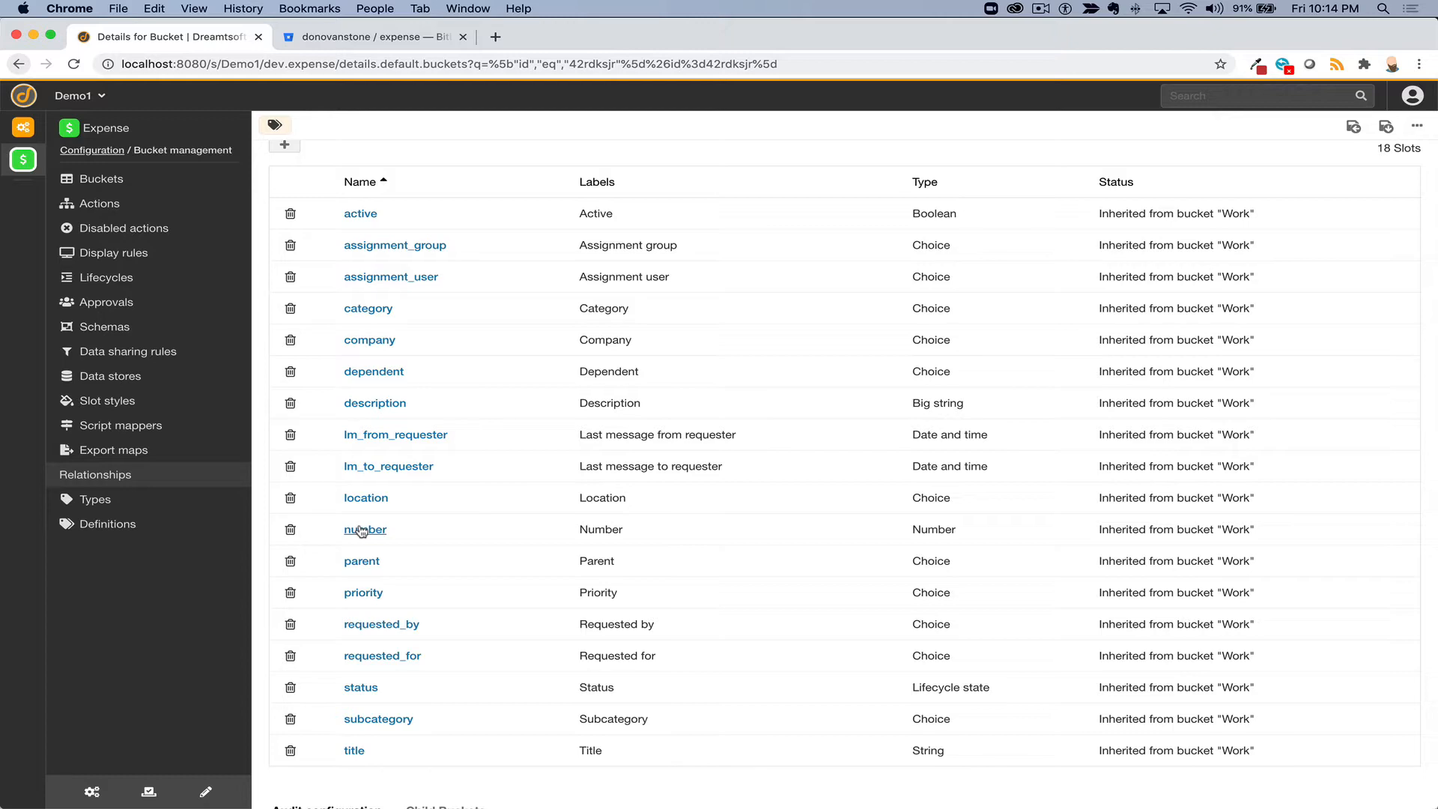
scroll(362, 530, up, 1)
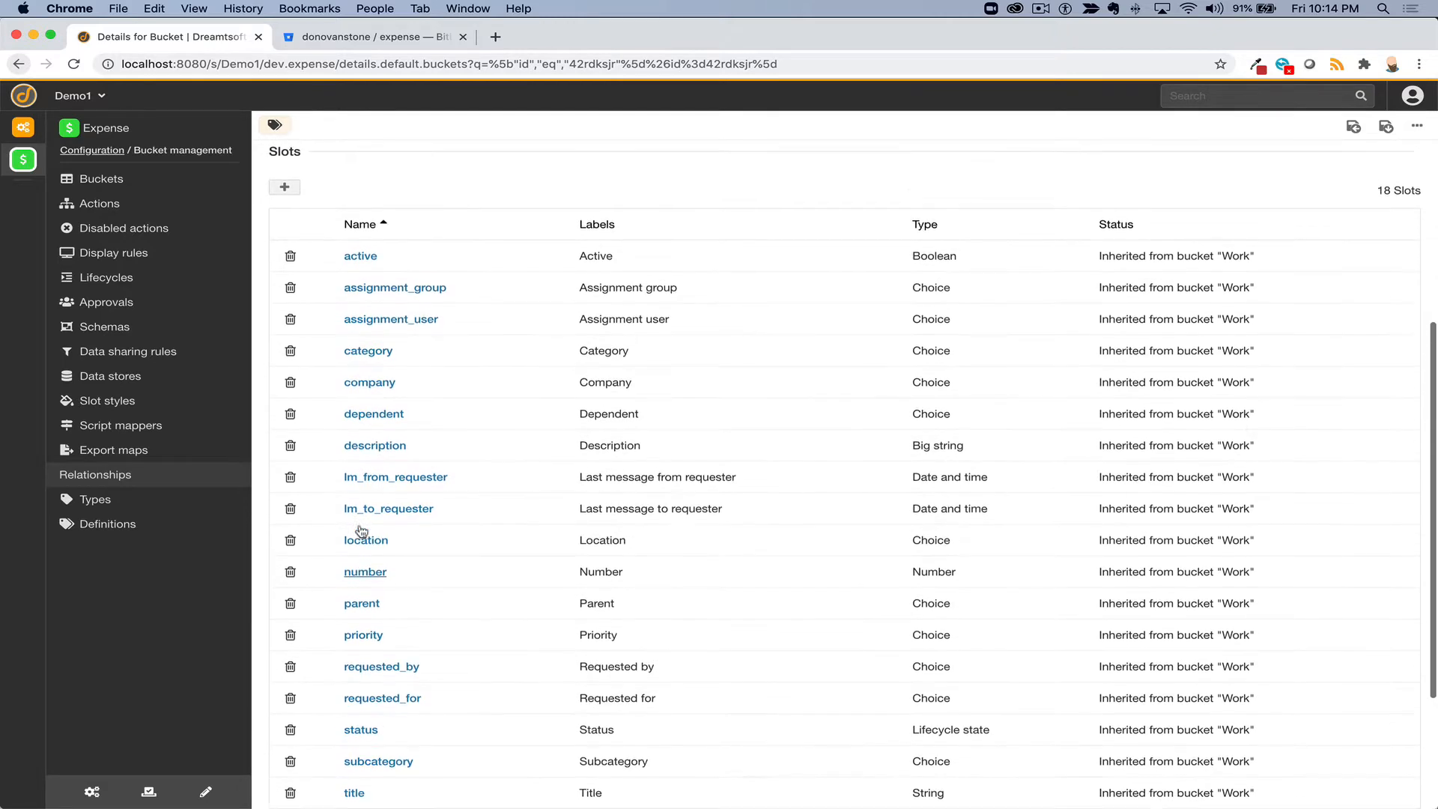
- Add a new slot labelled Amount (name amount, plural Amounts) of type Price with formatting enabled
click(285, 187)
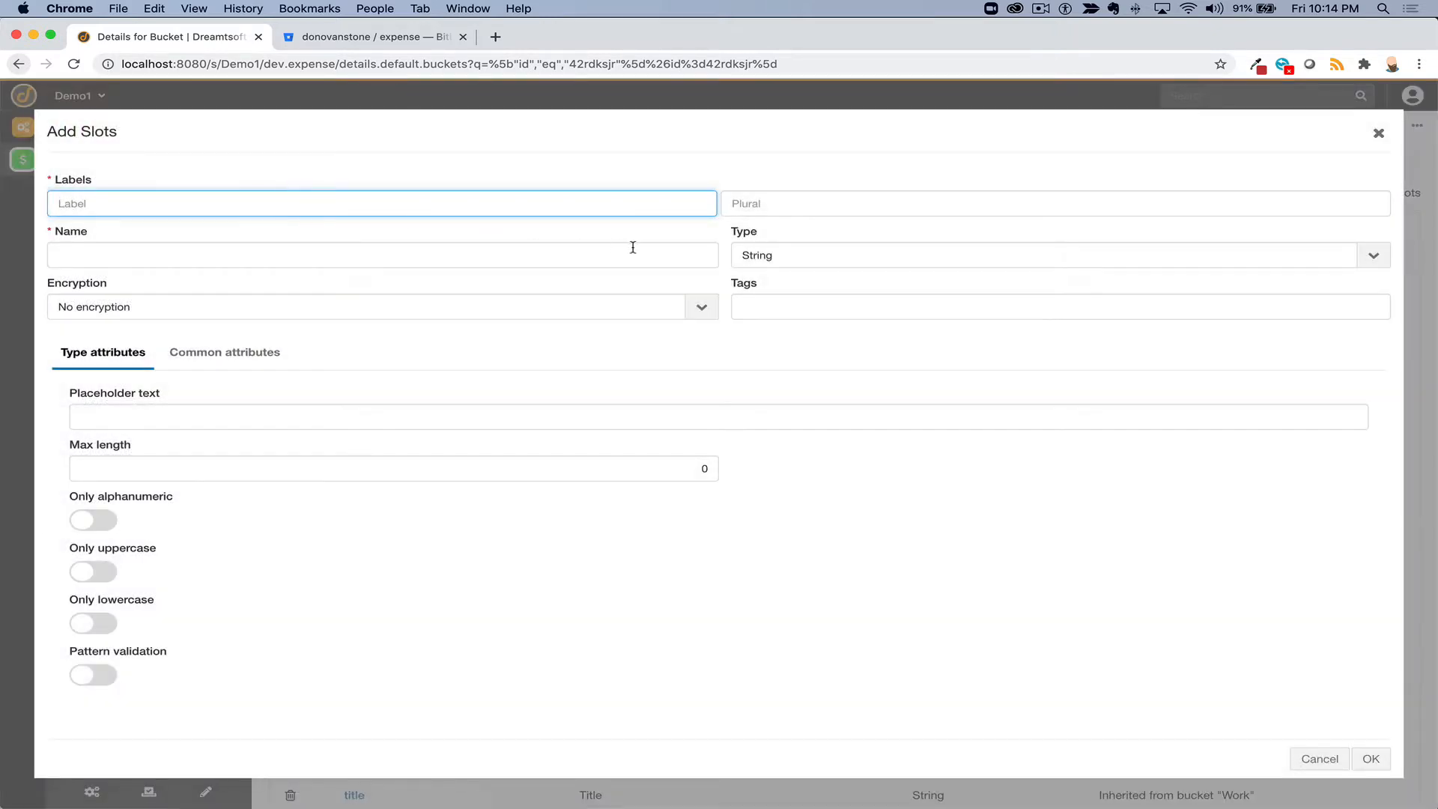
text(Amount)
key(Tab)
key(Tab)
key(Tab)
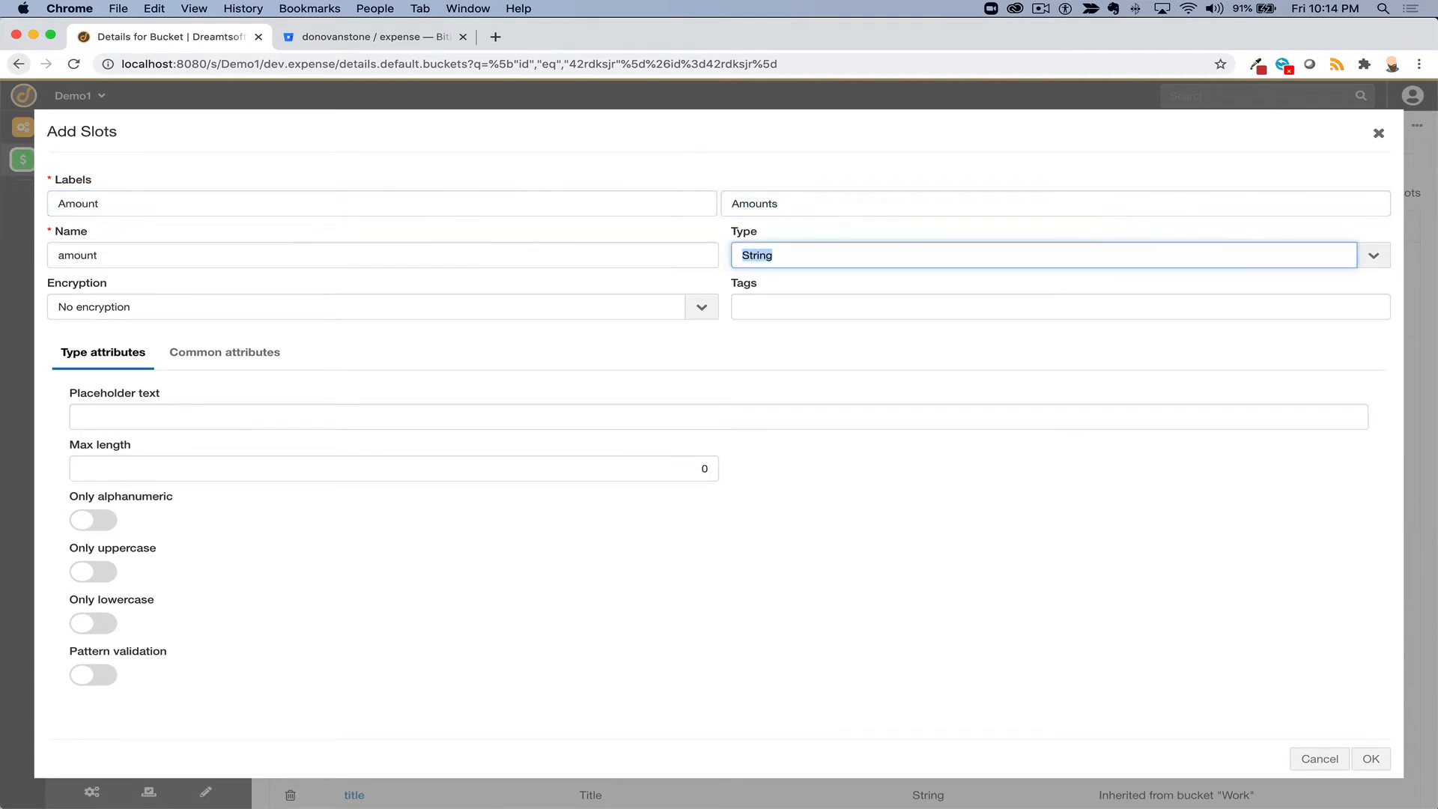
click(968, 251)
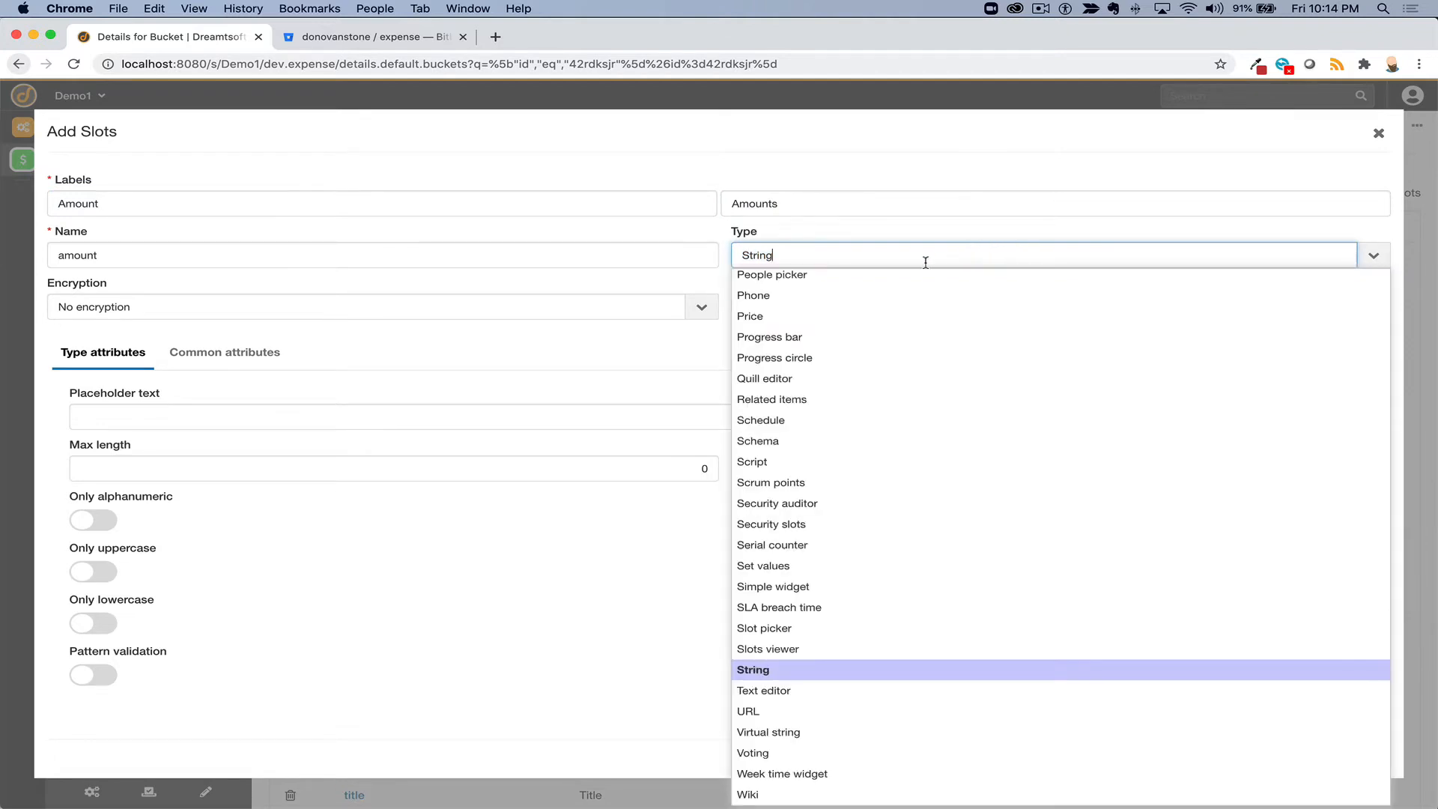
click(793, 323)
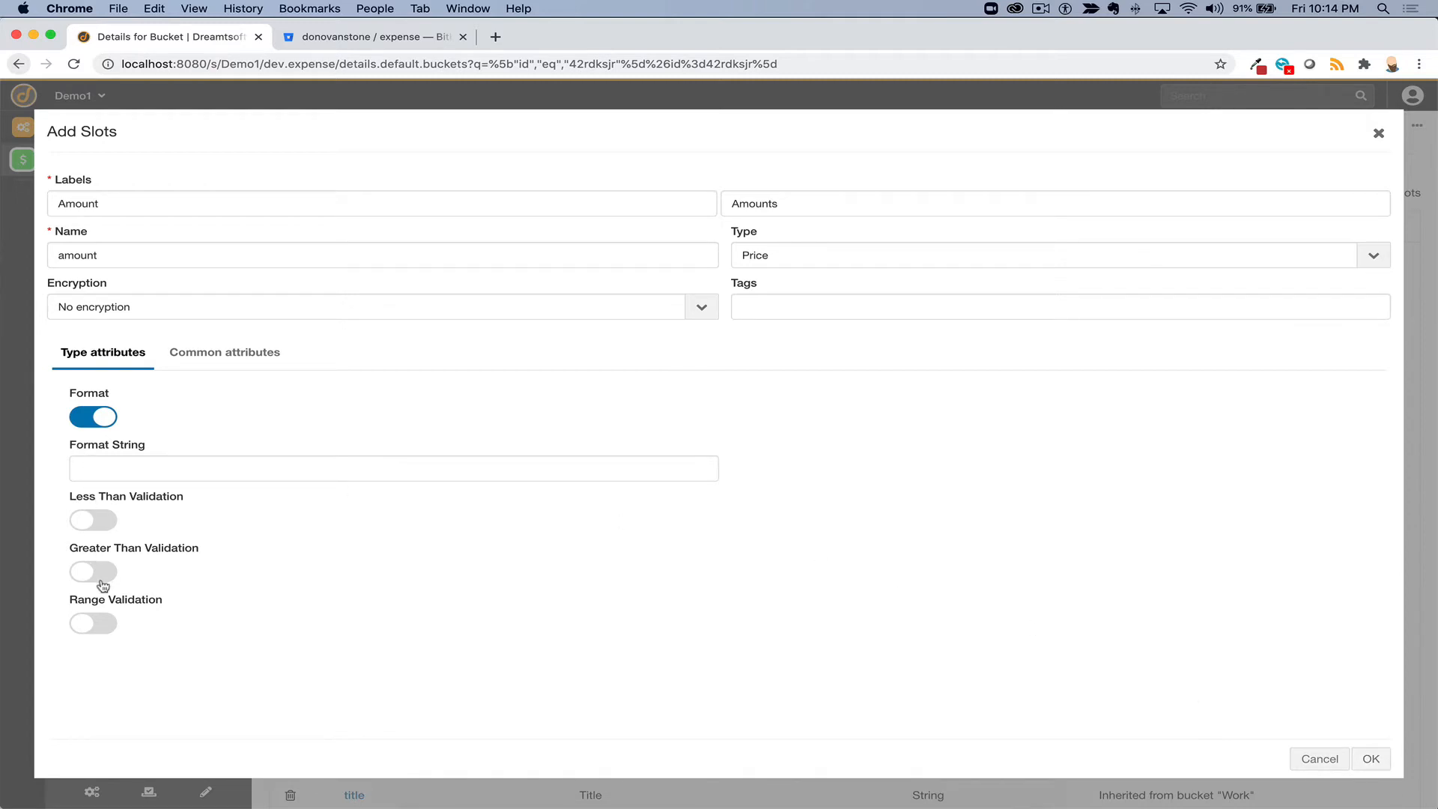
click(133, 464)
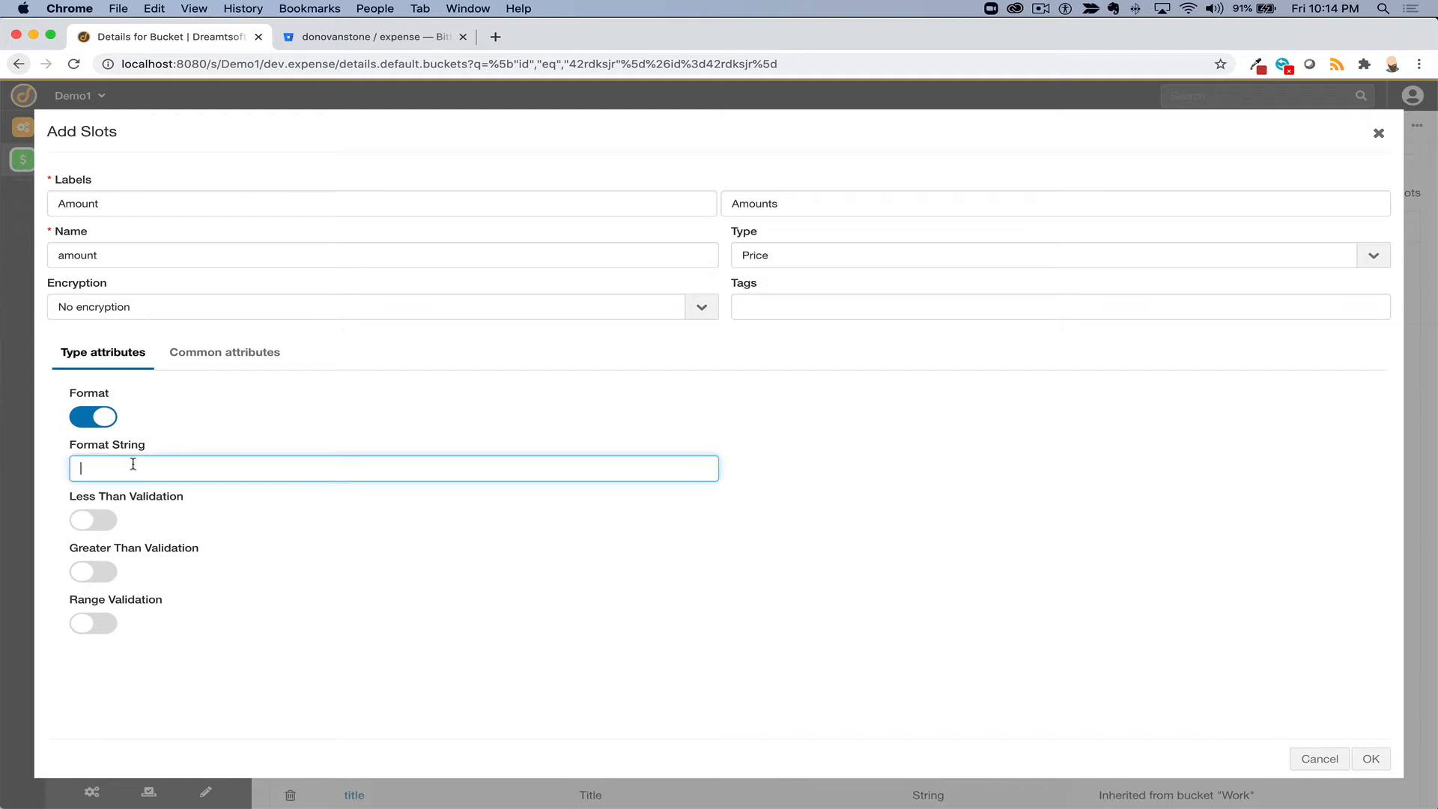
click(1366, 759)
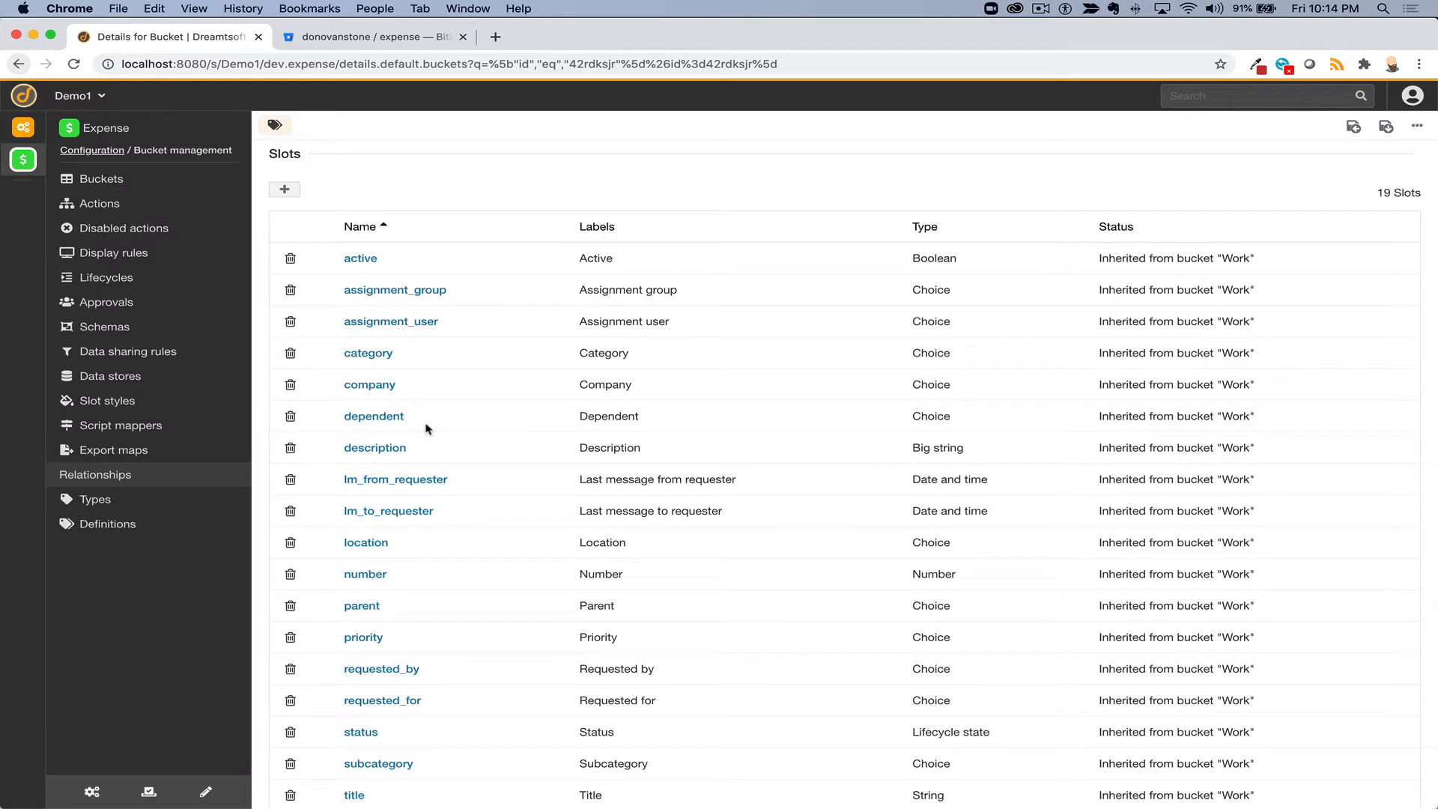
- Save the Expense bucket and stay on it, now listing 19 slots
scroll(425, 428, down, 5)
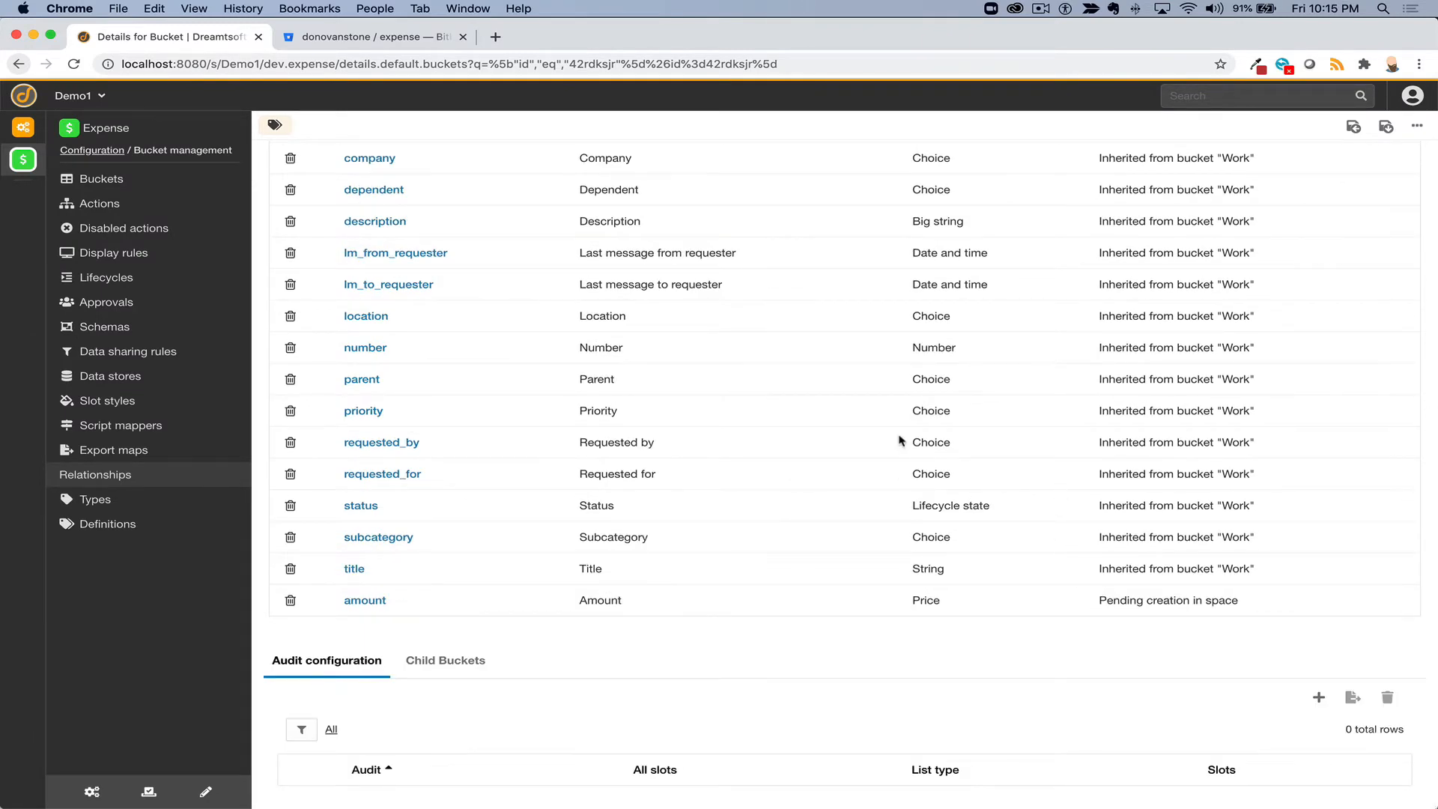
scroll(900, 440, up, 4)
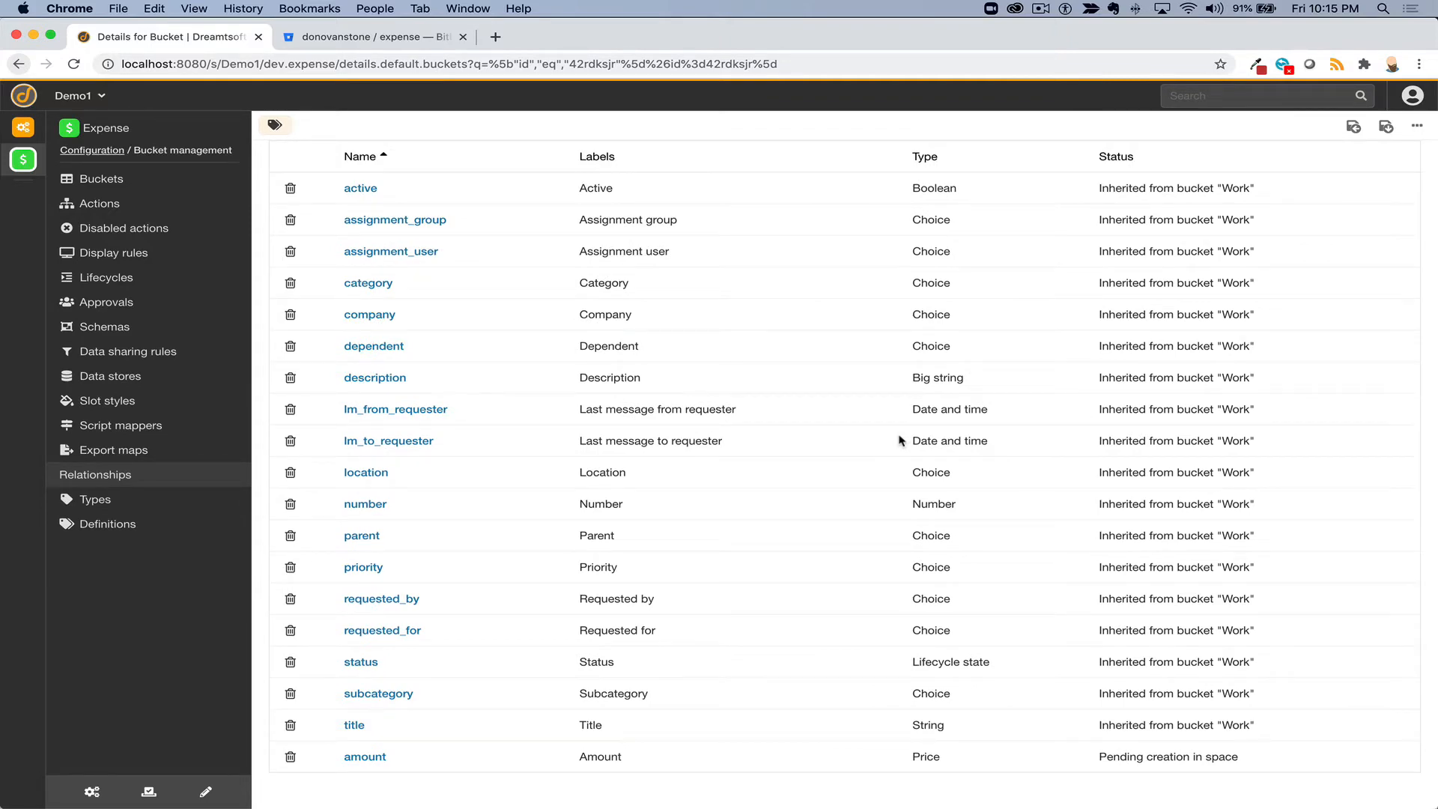
scroll(900, 440, up, 8)
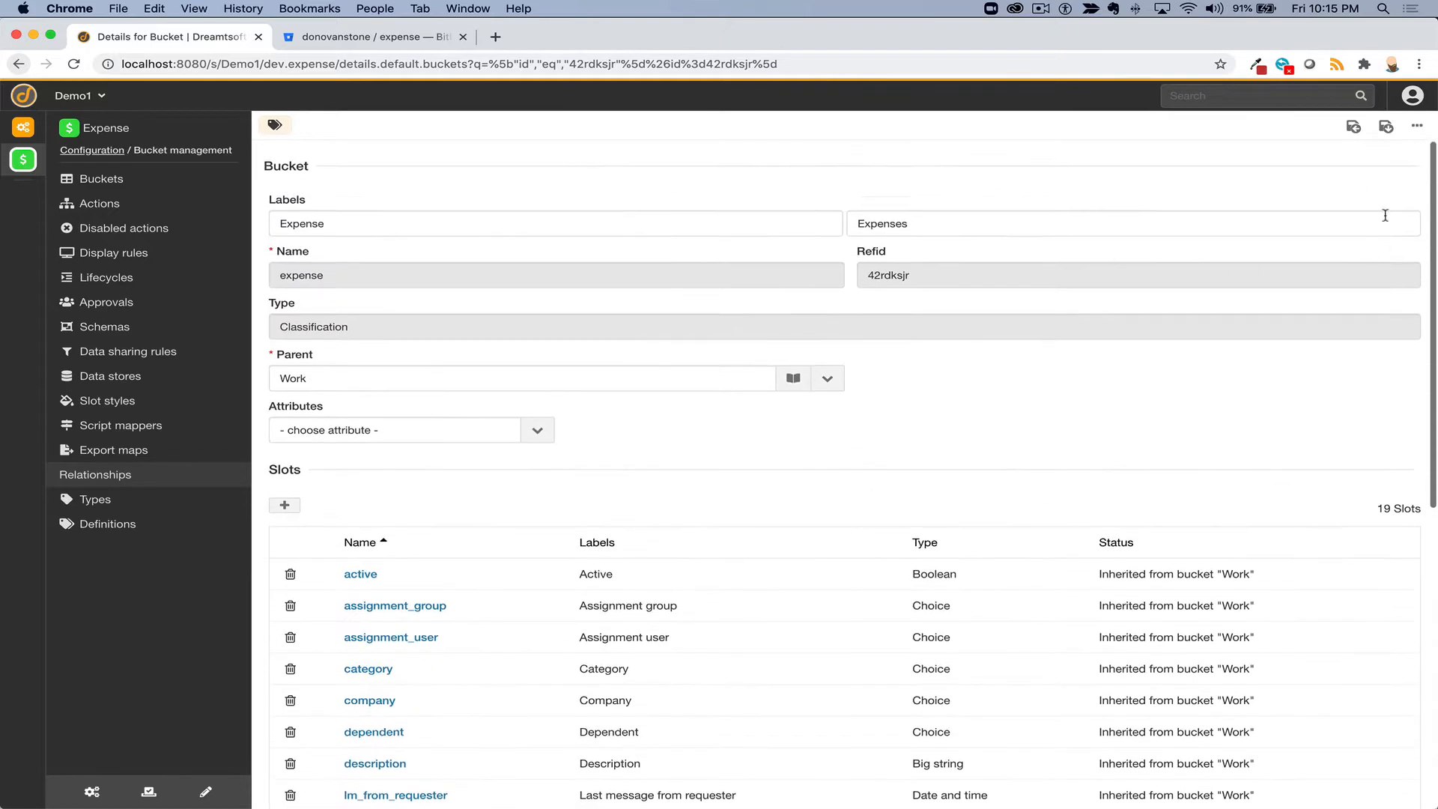
click(1386, 126)
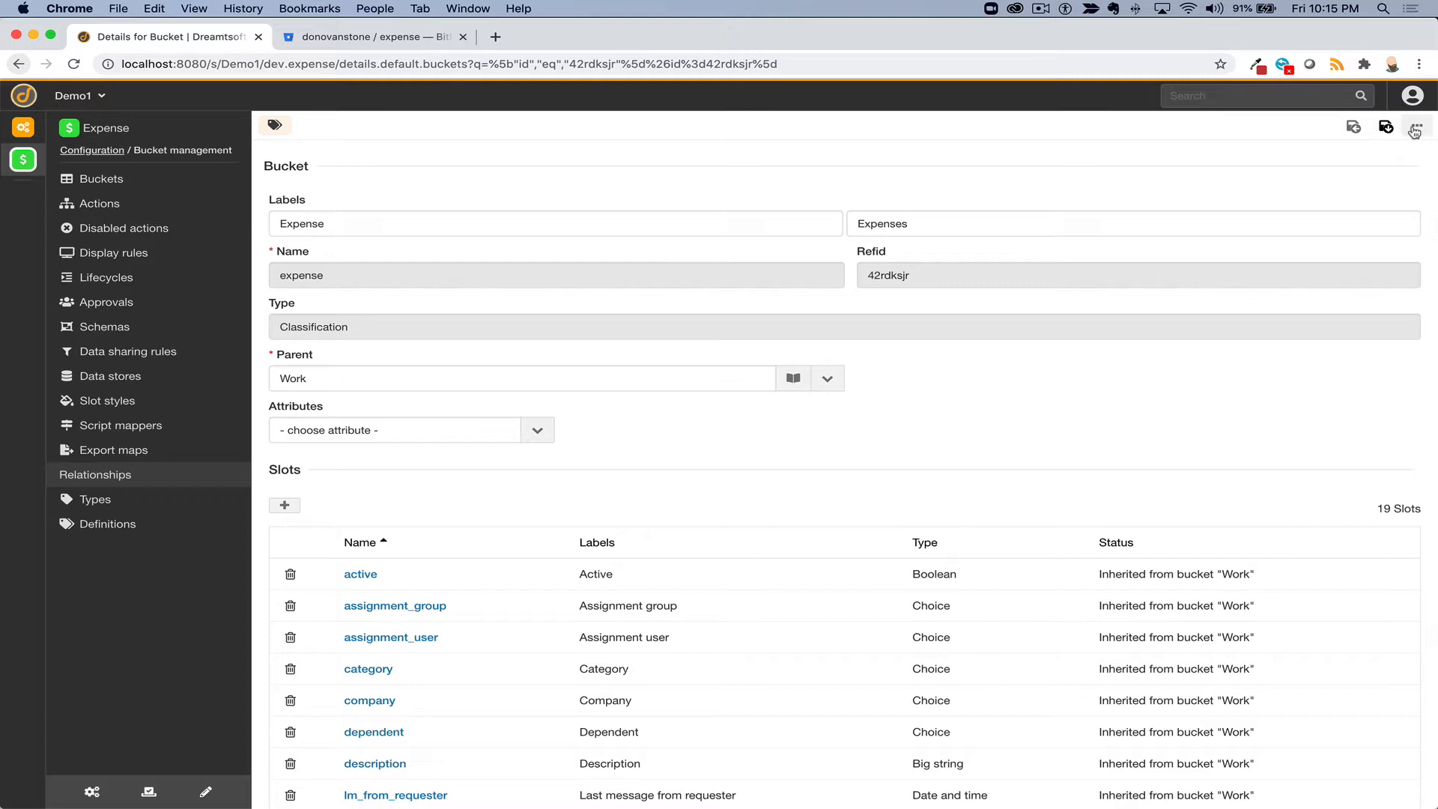
click(1414, 131)
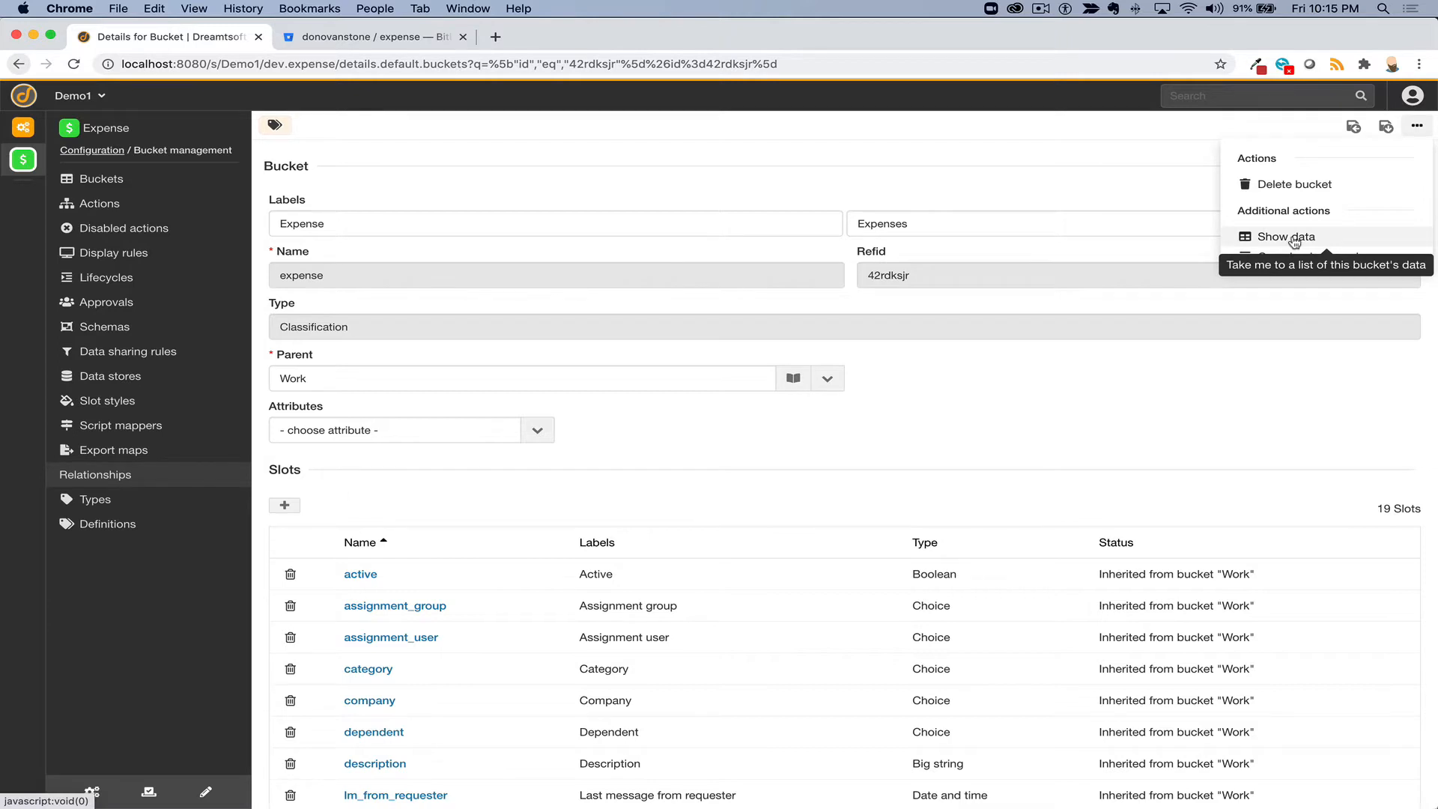
click(633, 133)
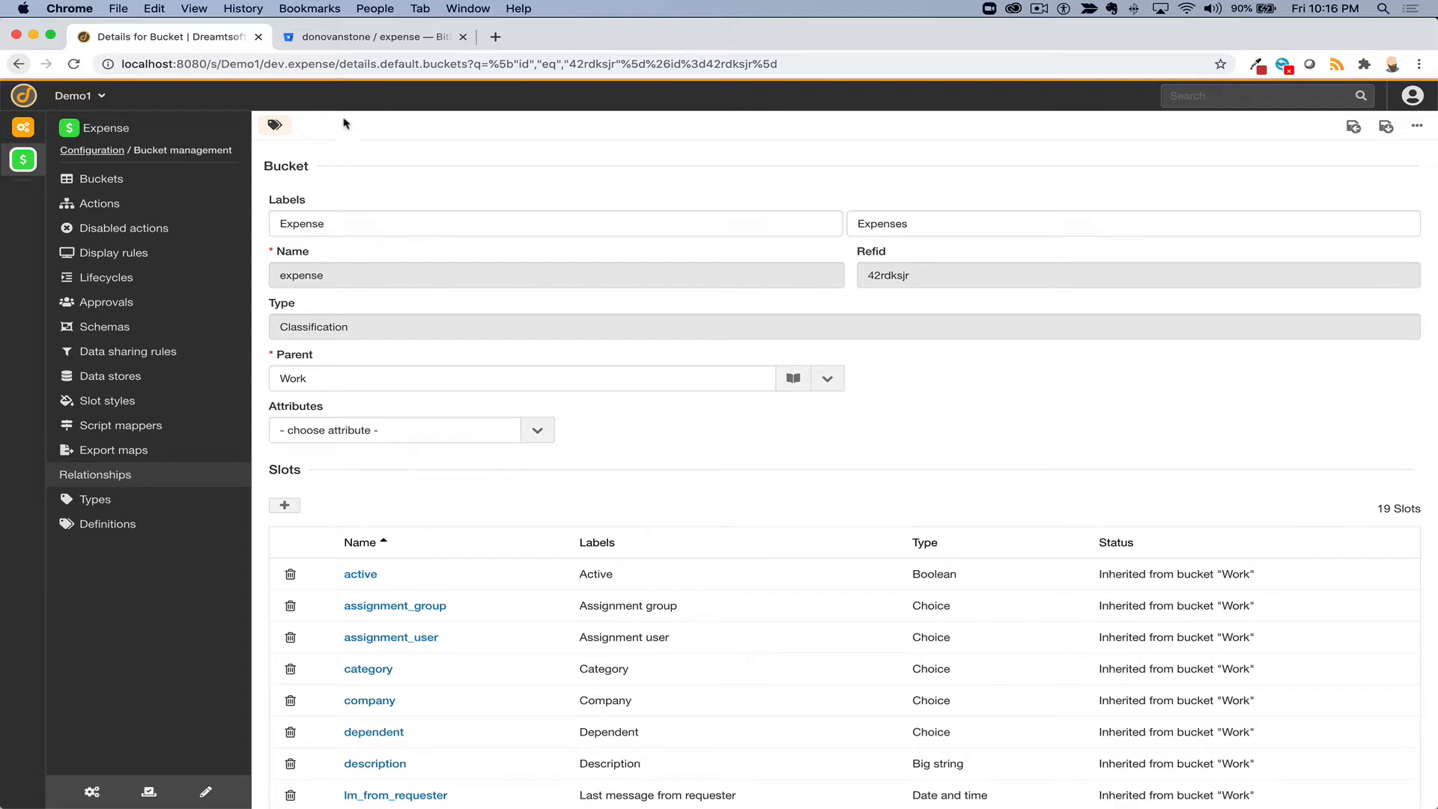
- Change the page address to list.default.expense to open the Expenses list
drag(343, 64, 857, 129)
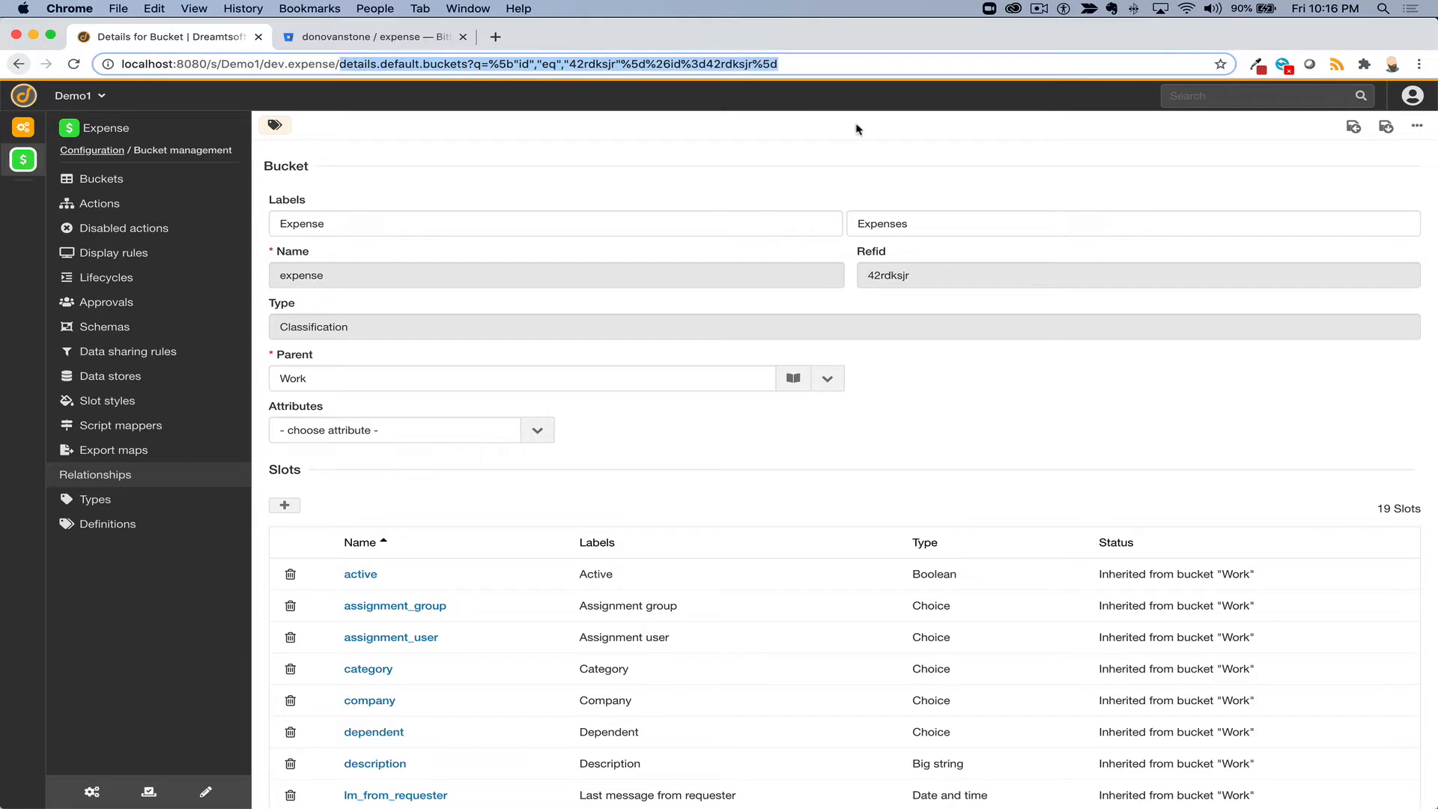
text(list.d4f)
key(BackSpace)
key(BackSpace)
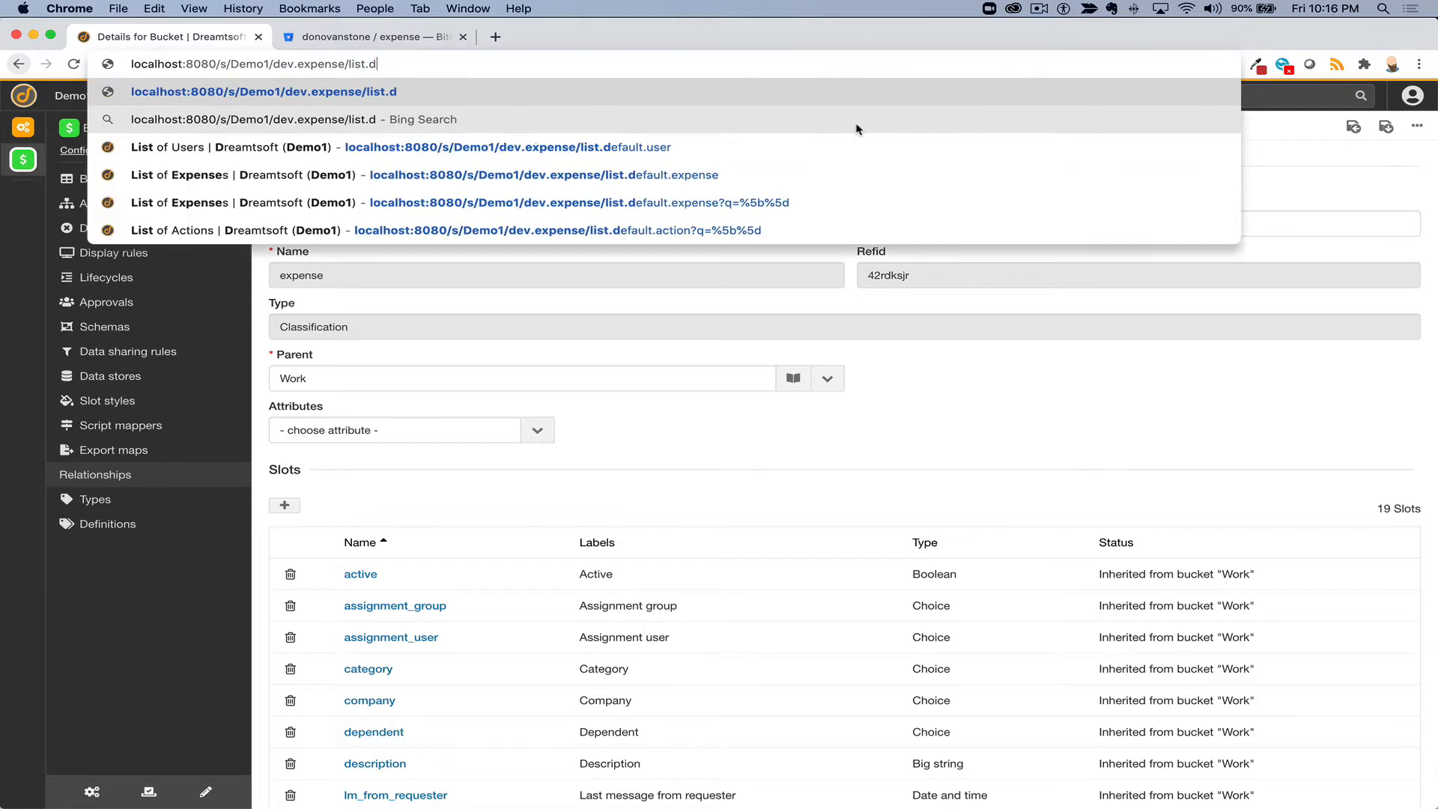
text(efula)
key(BackSpace)
key(BackSpace)
key(BackSpace)
text(ault.)
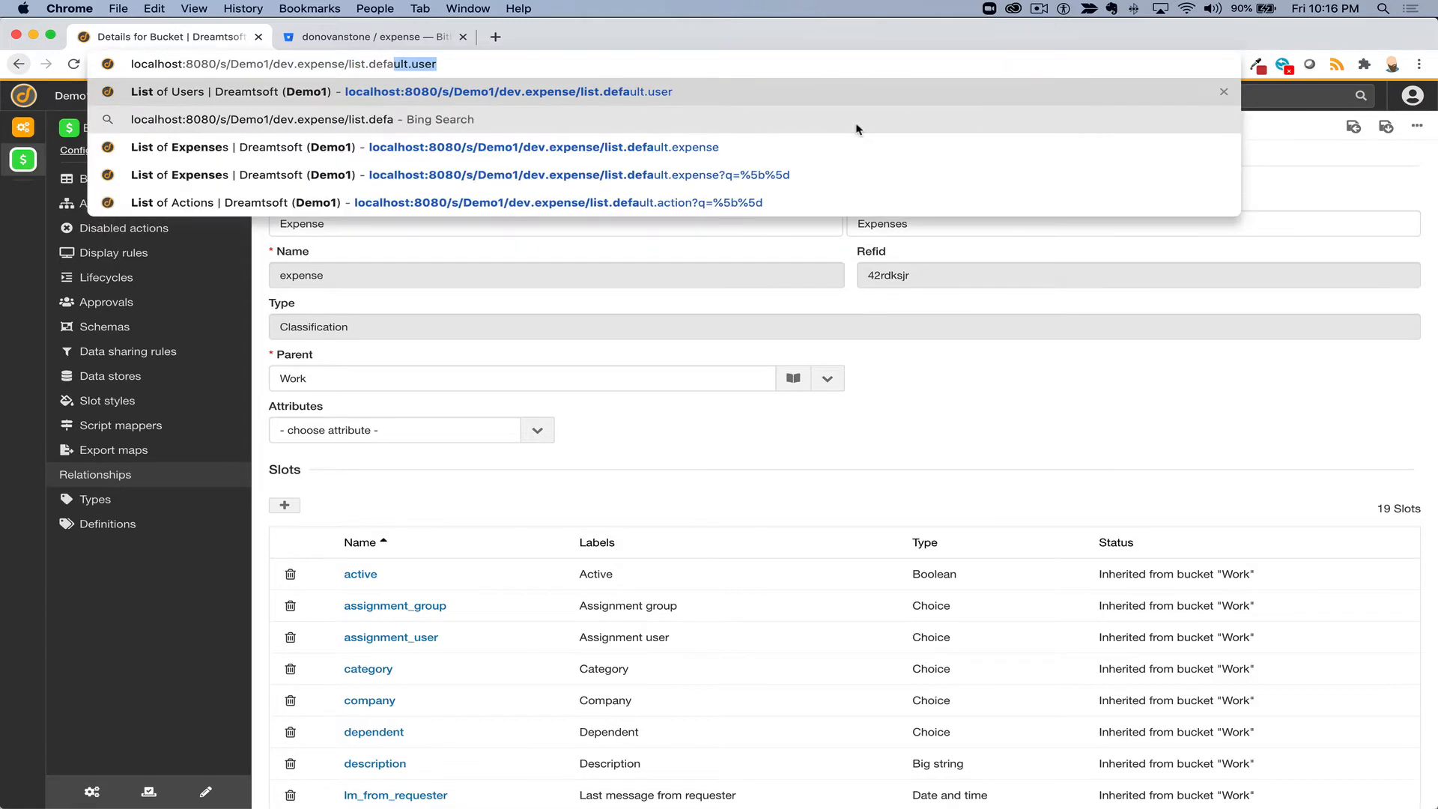
text(exp)
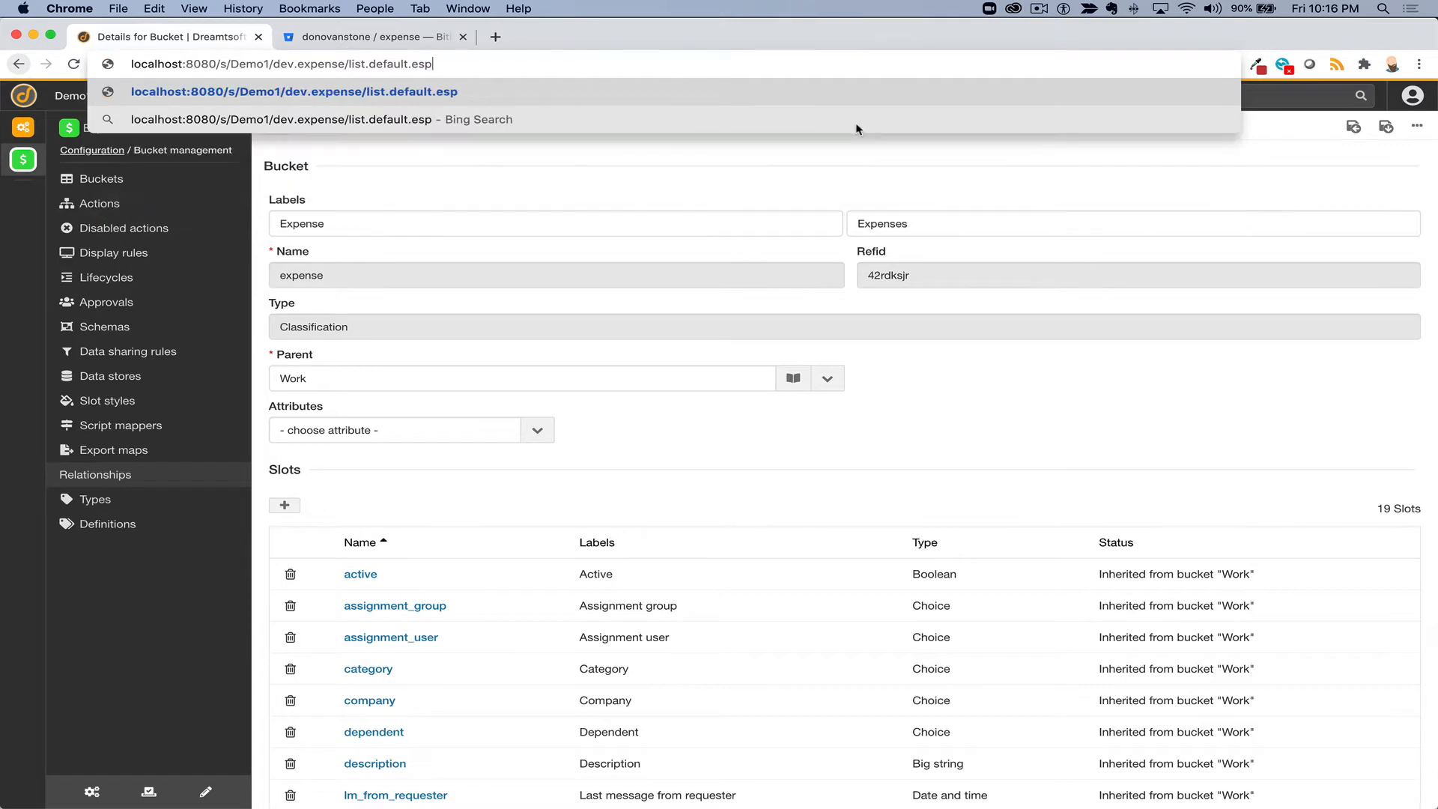
key(Return)
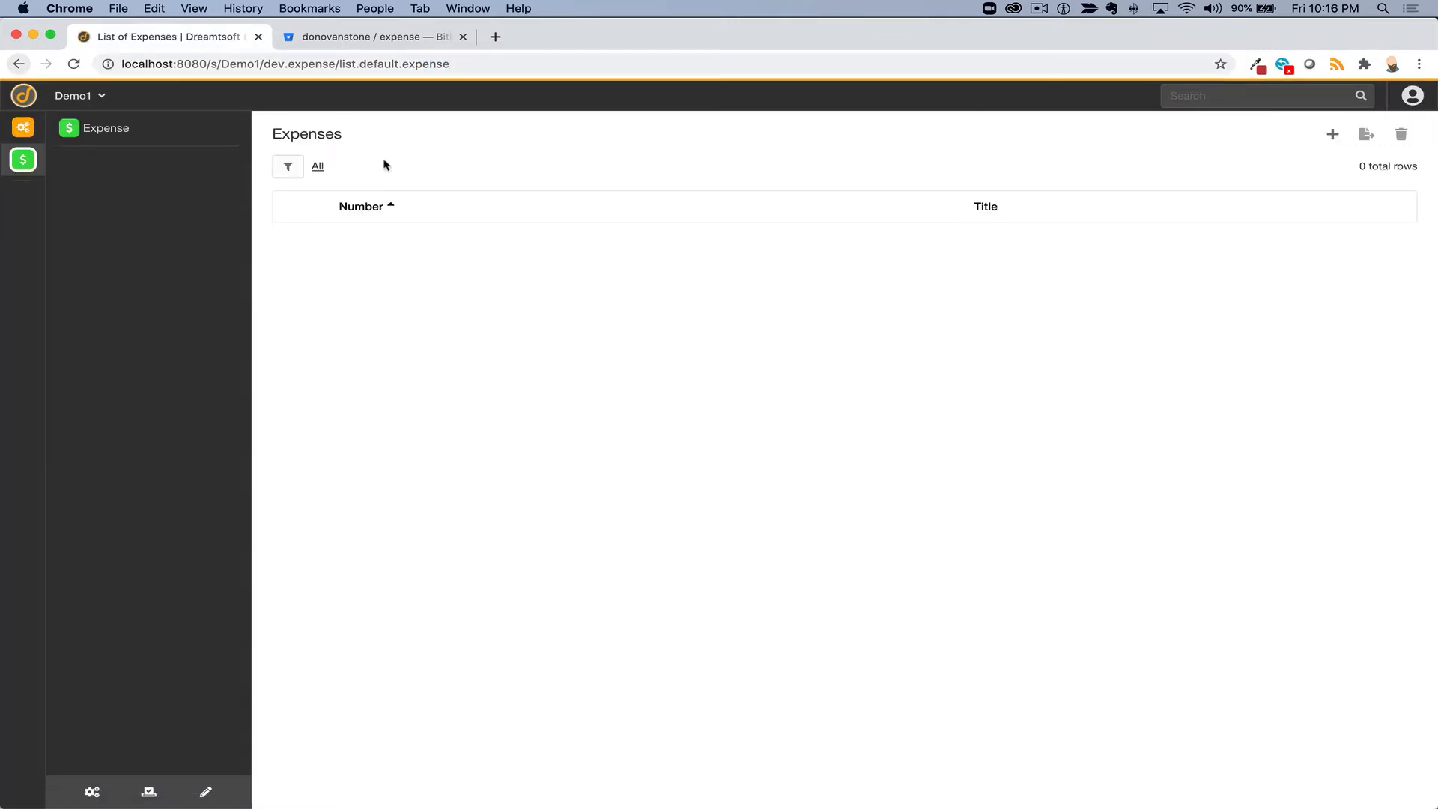
- Replace 'list' with 'details' in the address to load the Expense details page
double_click(347, 66)
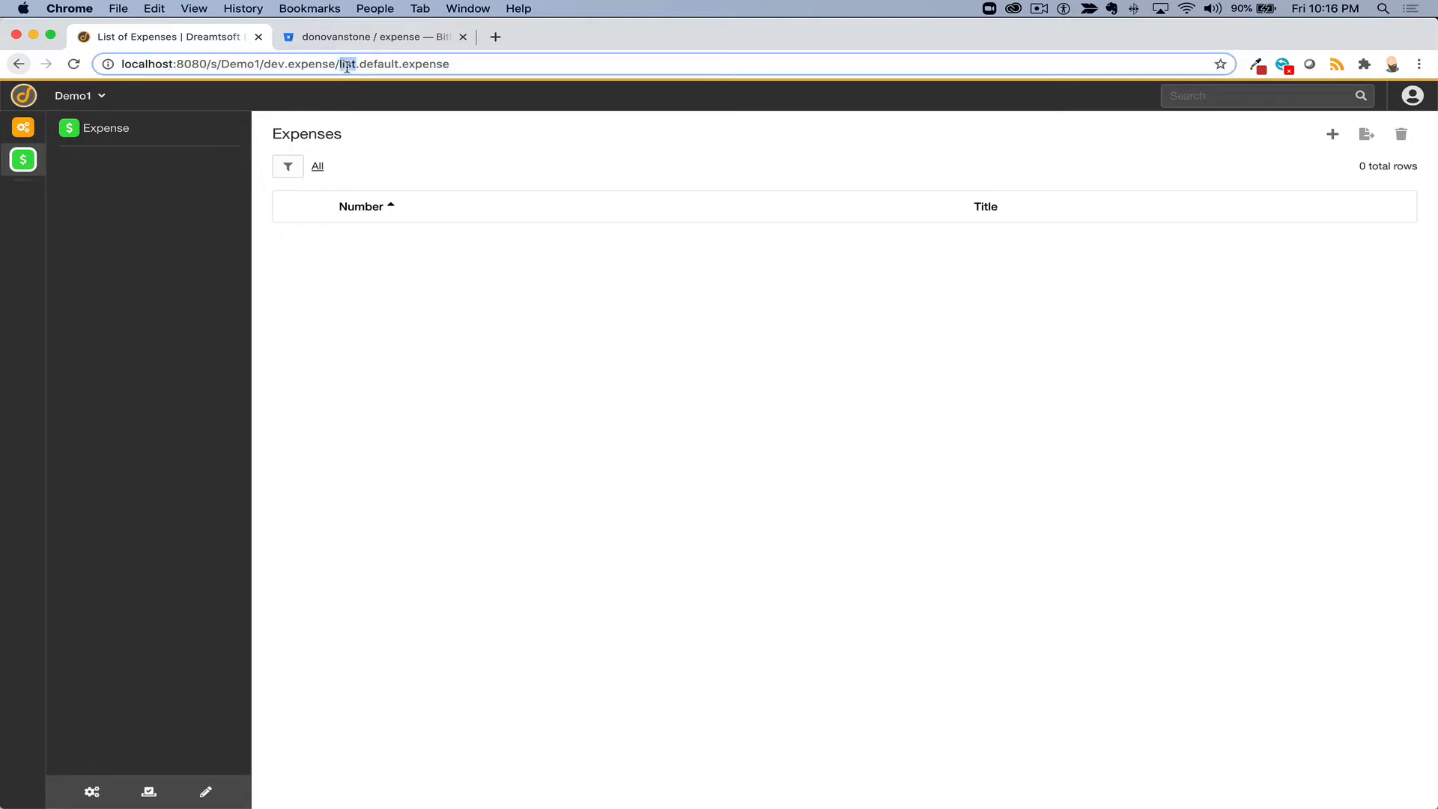
text(details)
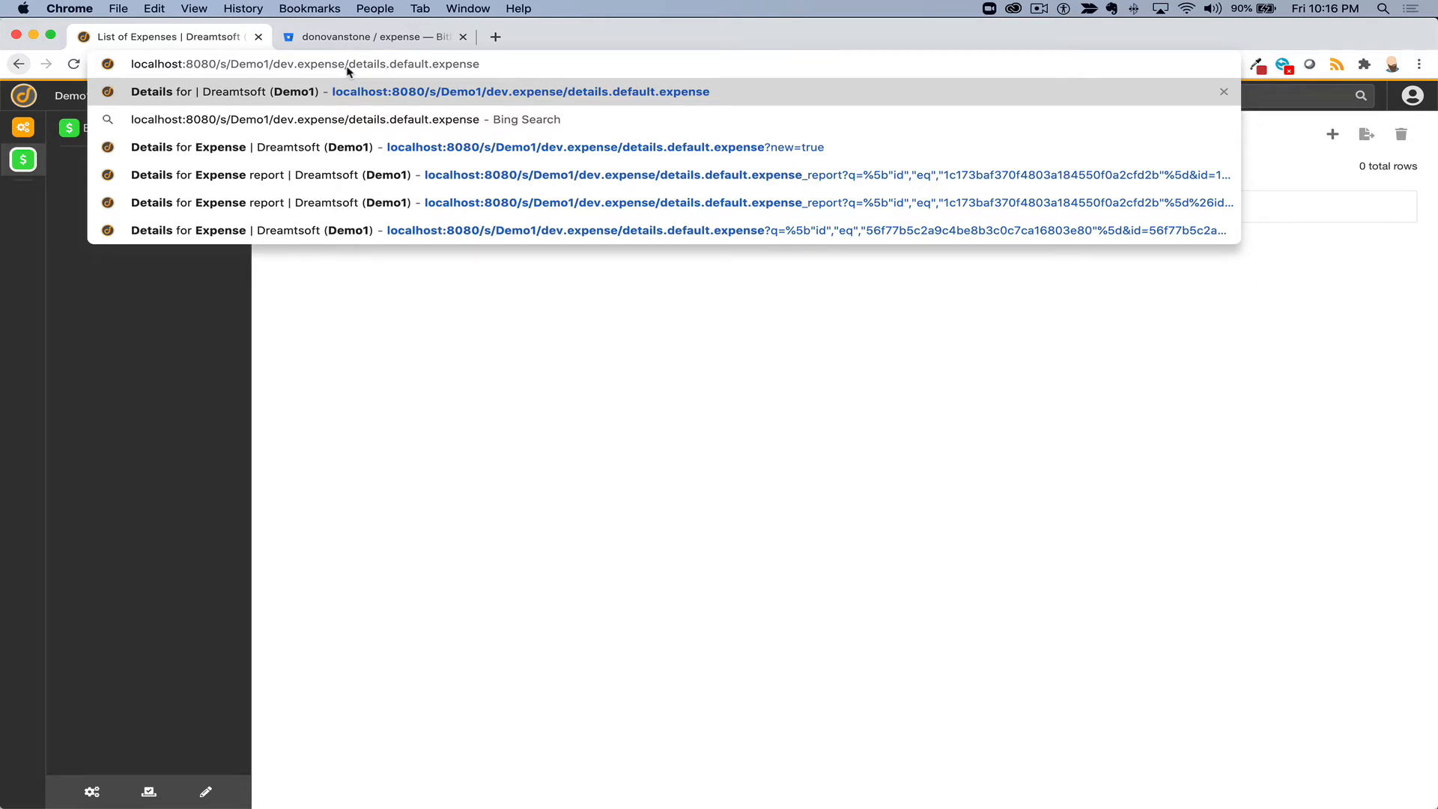
key(Return)
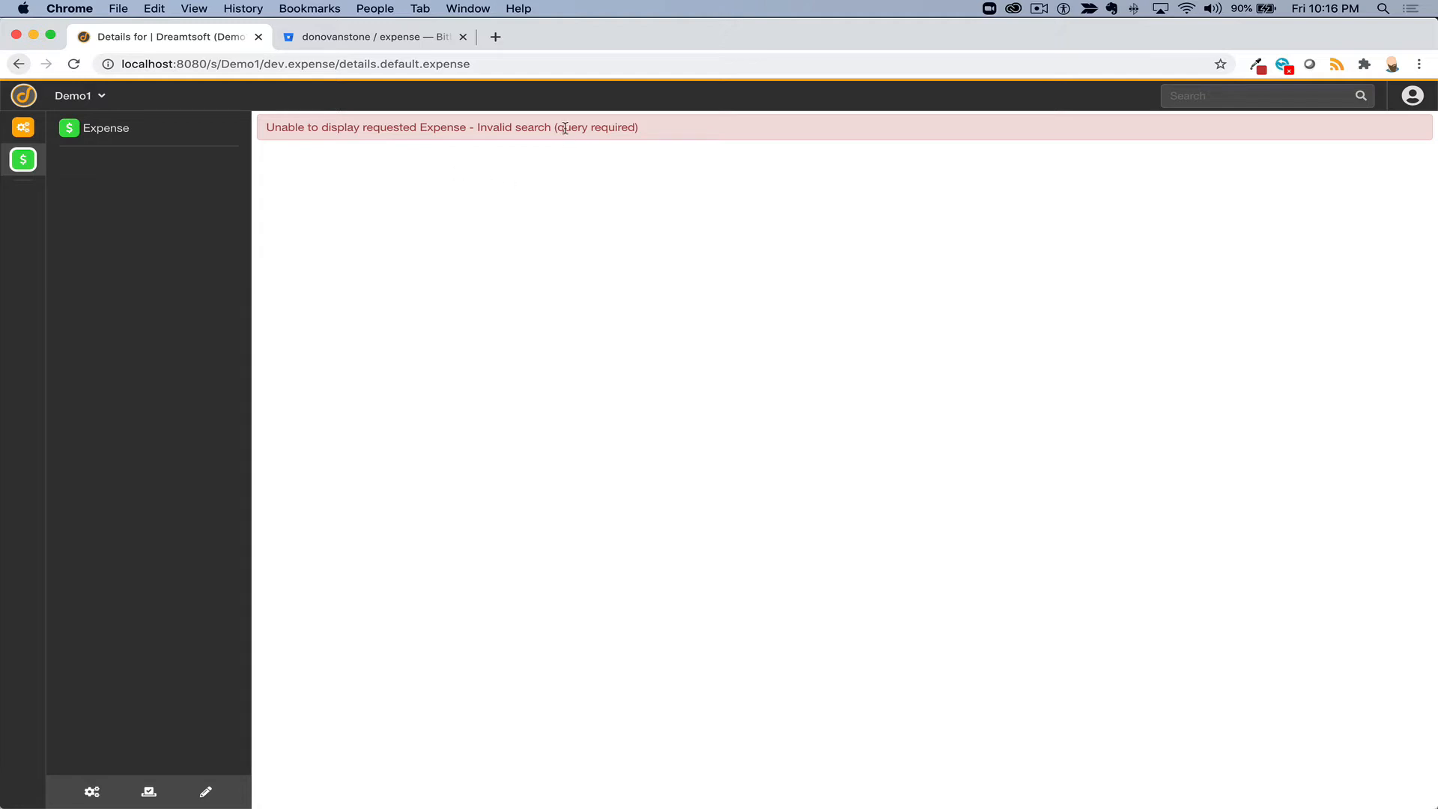
- Append ?new=true to the details address to get a blank Expense with an auto-filled Number
drag(559, 127, 632, 129)
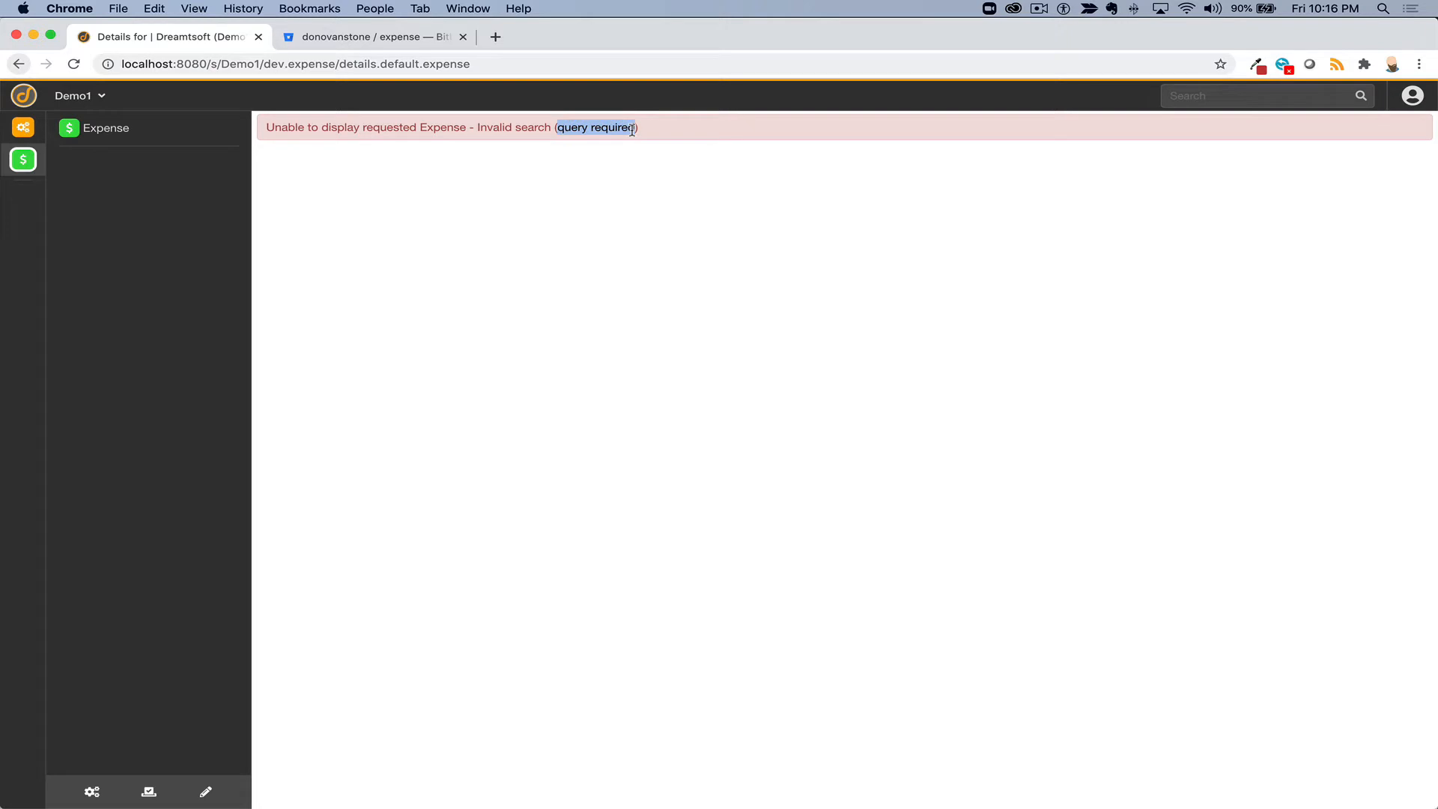
click(512, 63)
click(512, 62)
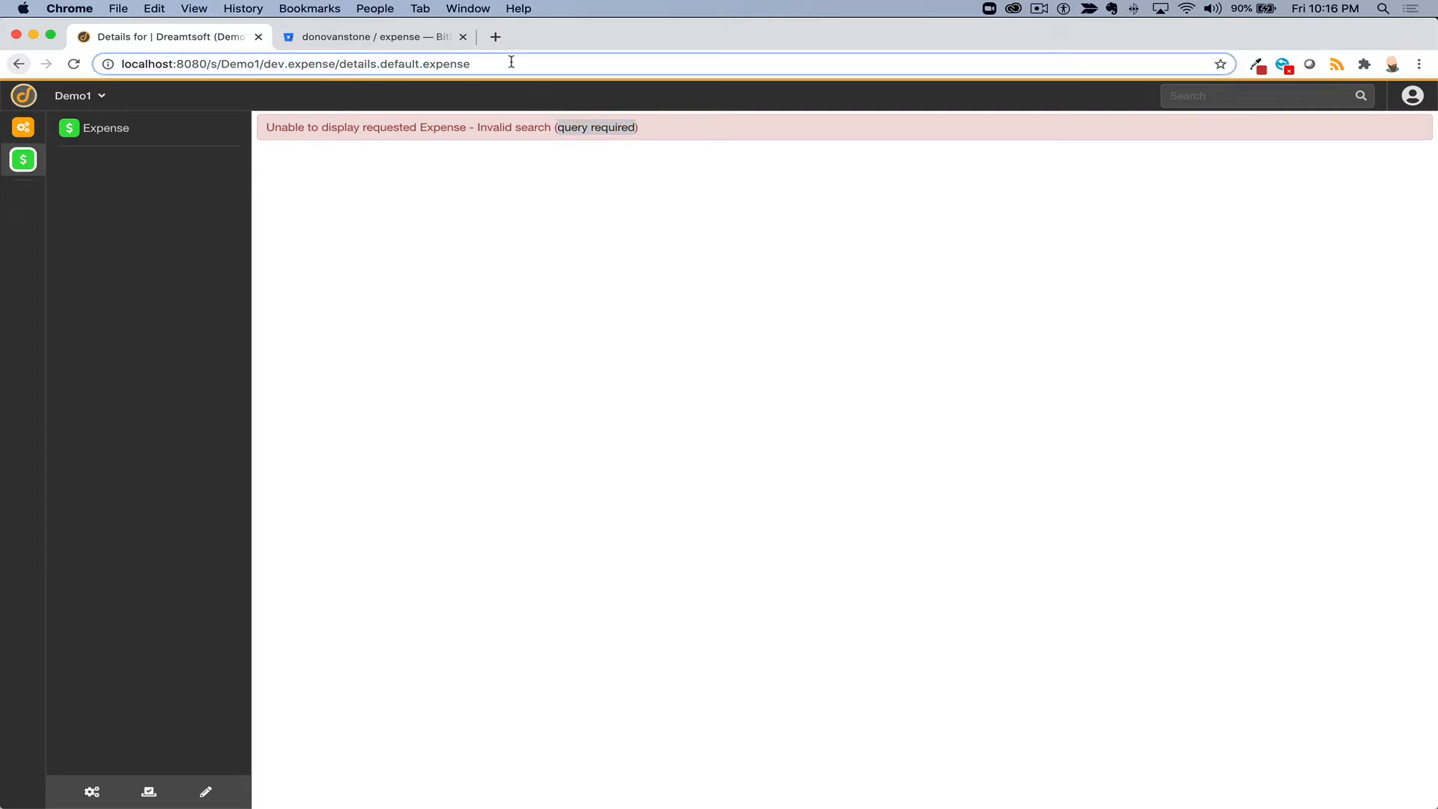
text(?Q)
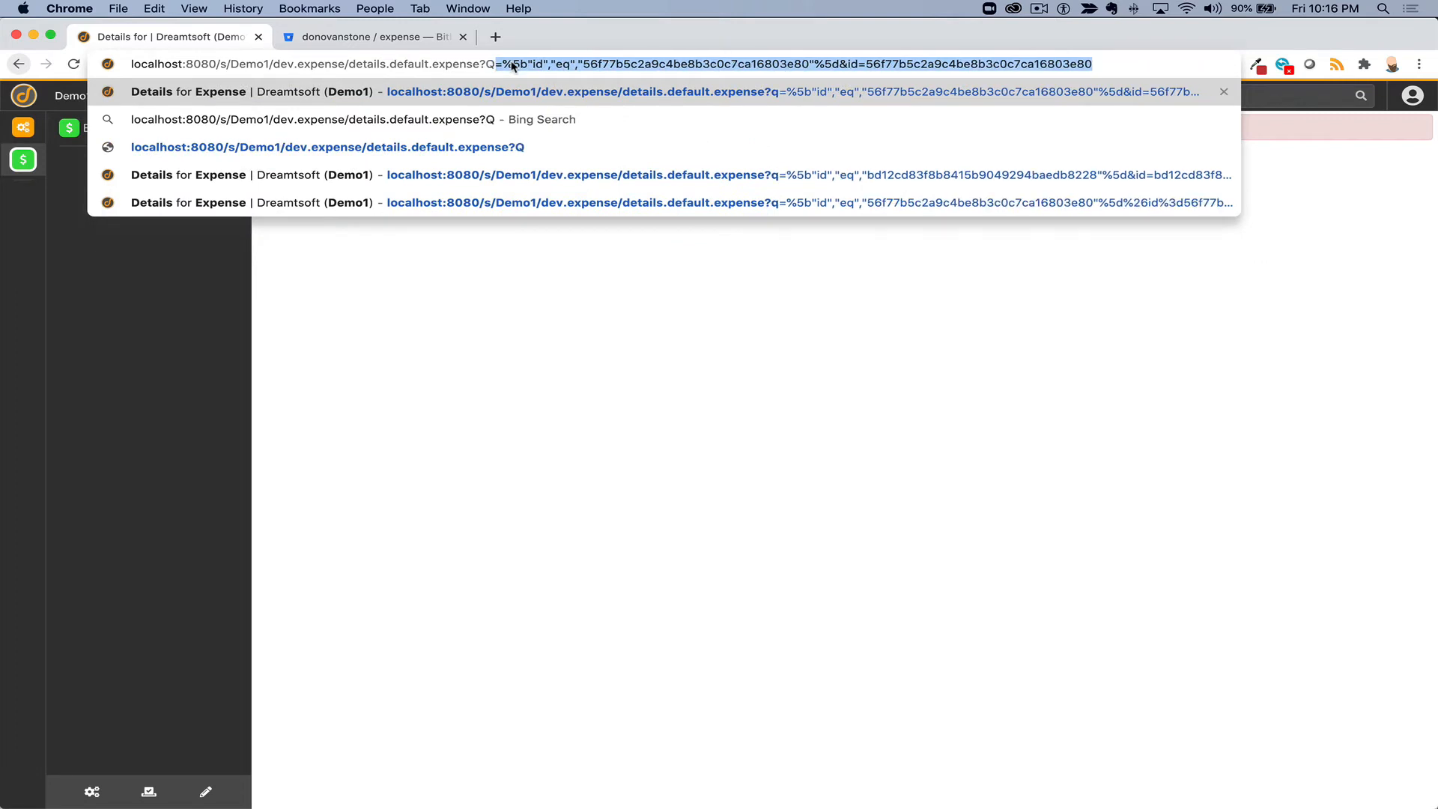
text(=)
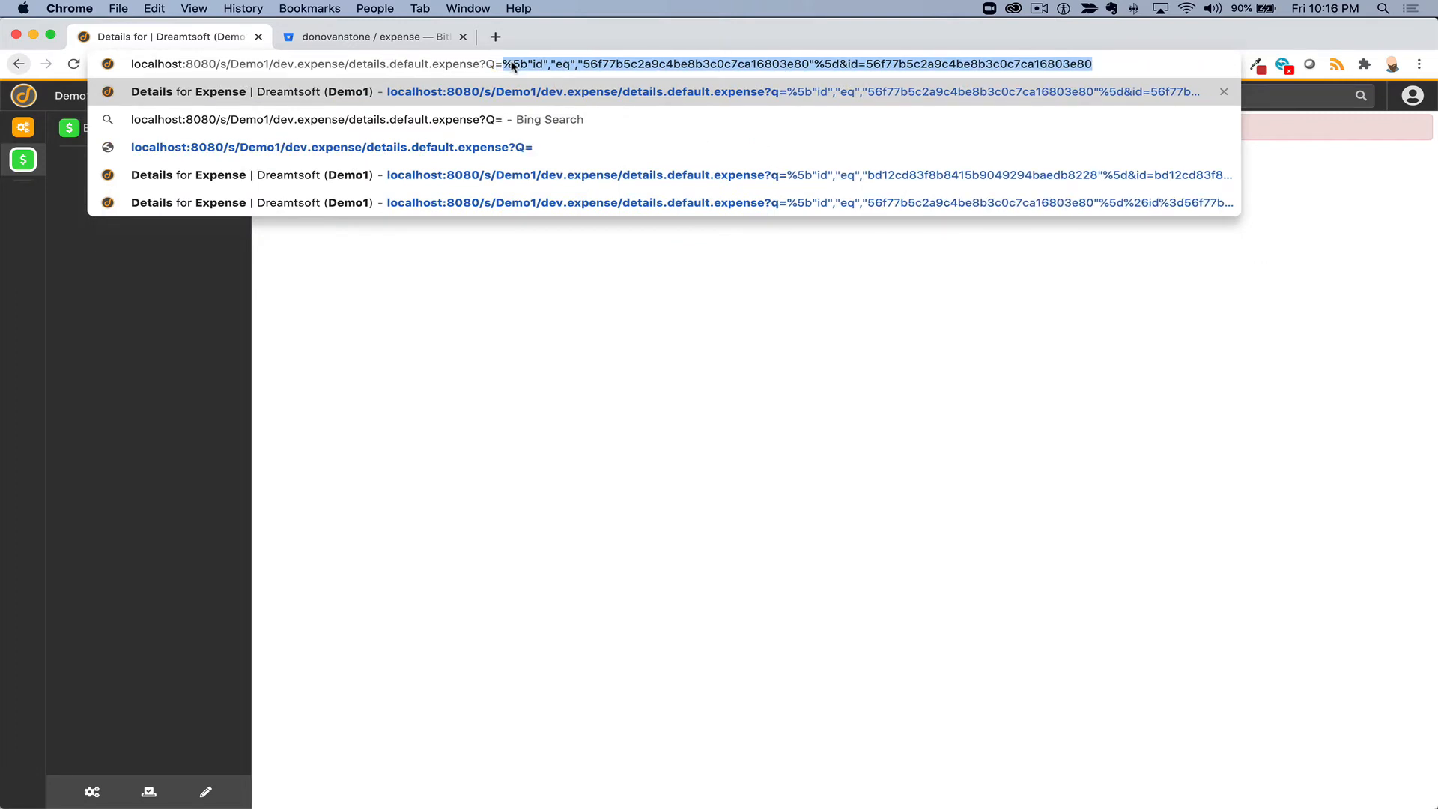
key(BackSpace)
key(BackSpace)
key(BackSpace)
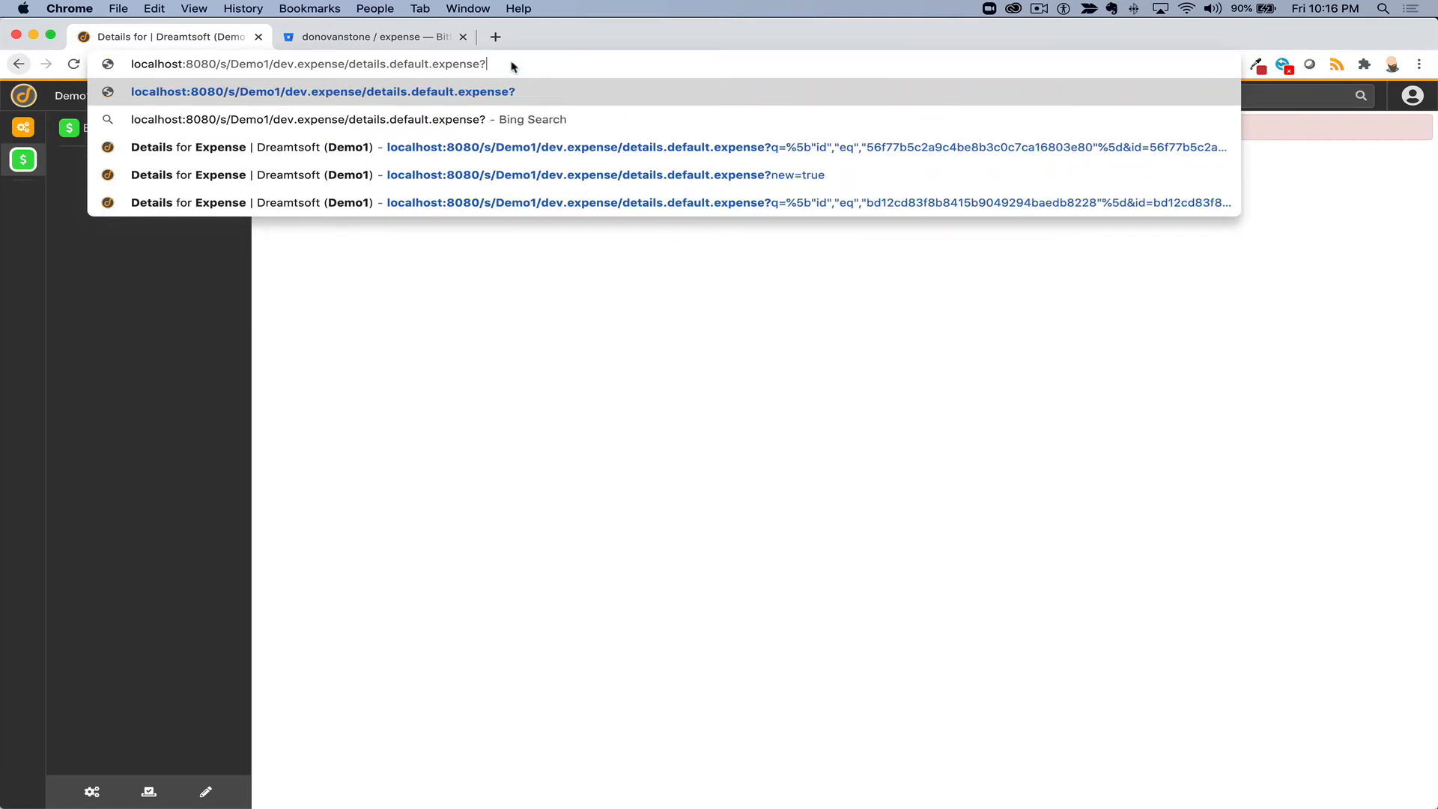
text(n)
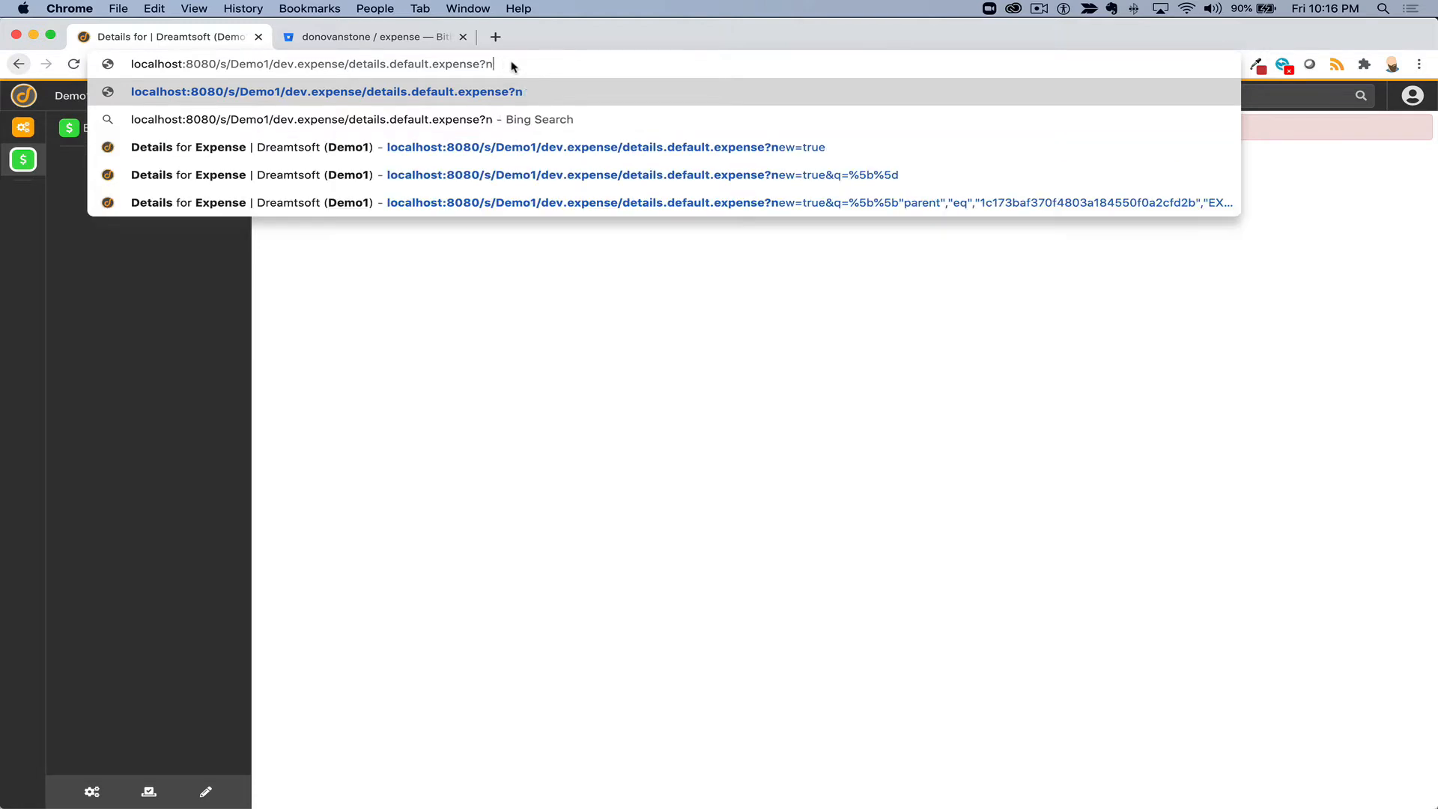
text(ew=true)
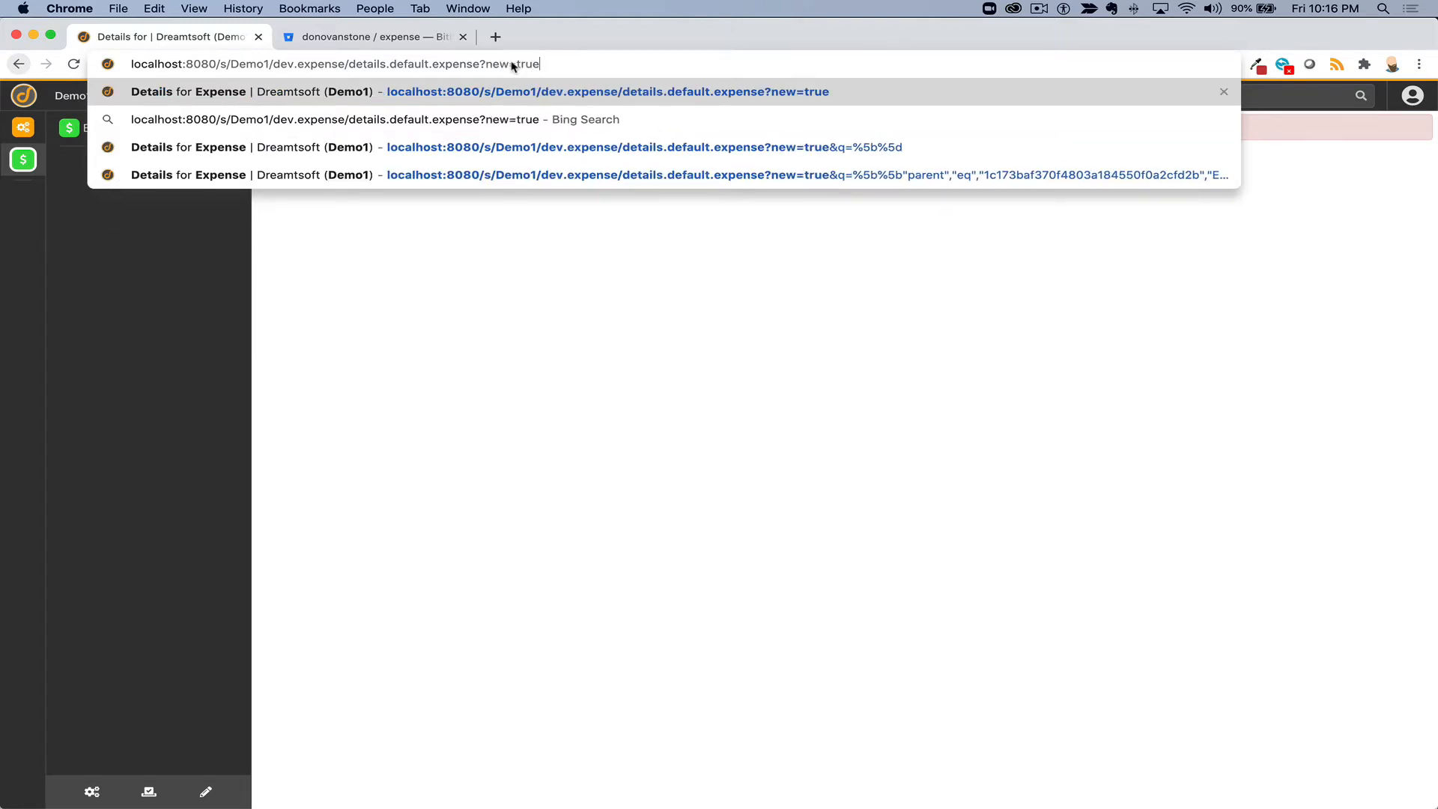
key(Return)
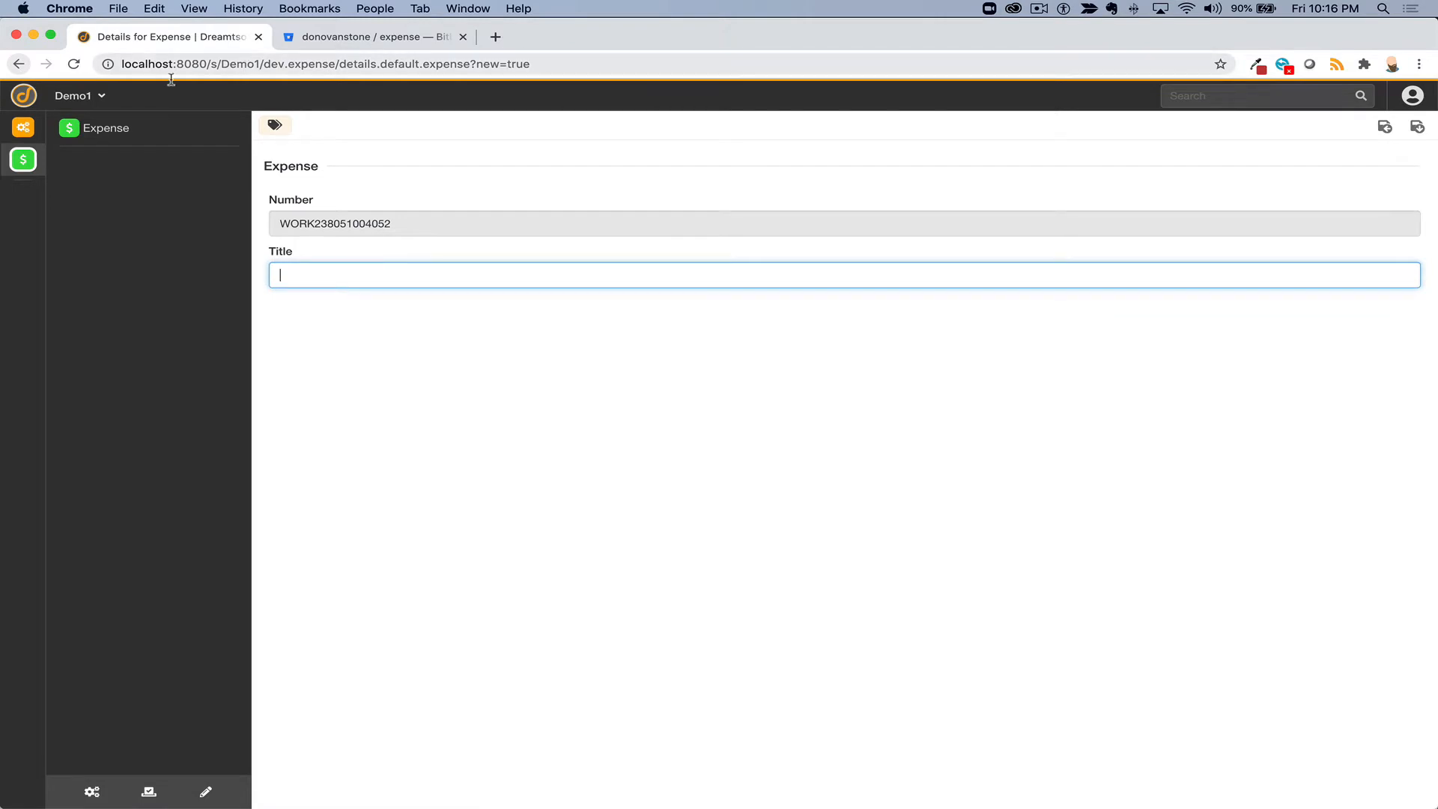
- Go back twice to list.default.expense, leaving the new expense unsaved
click(21, 65)
click(20, 65)
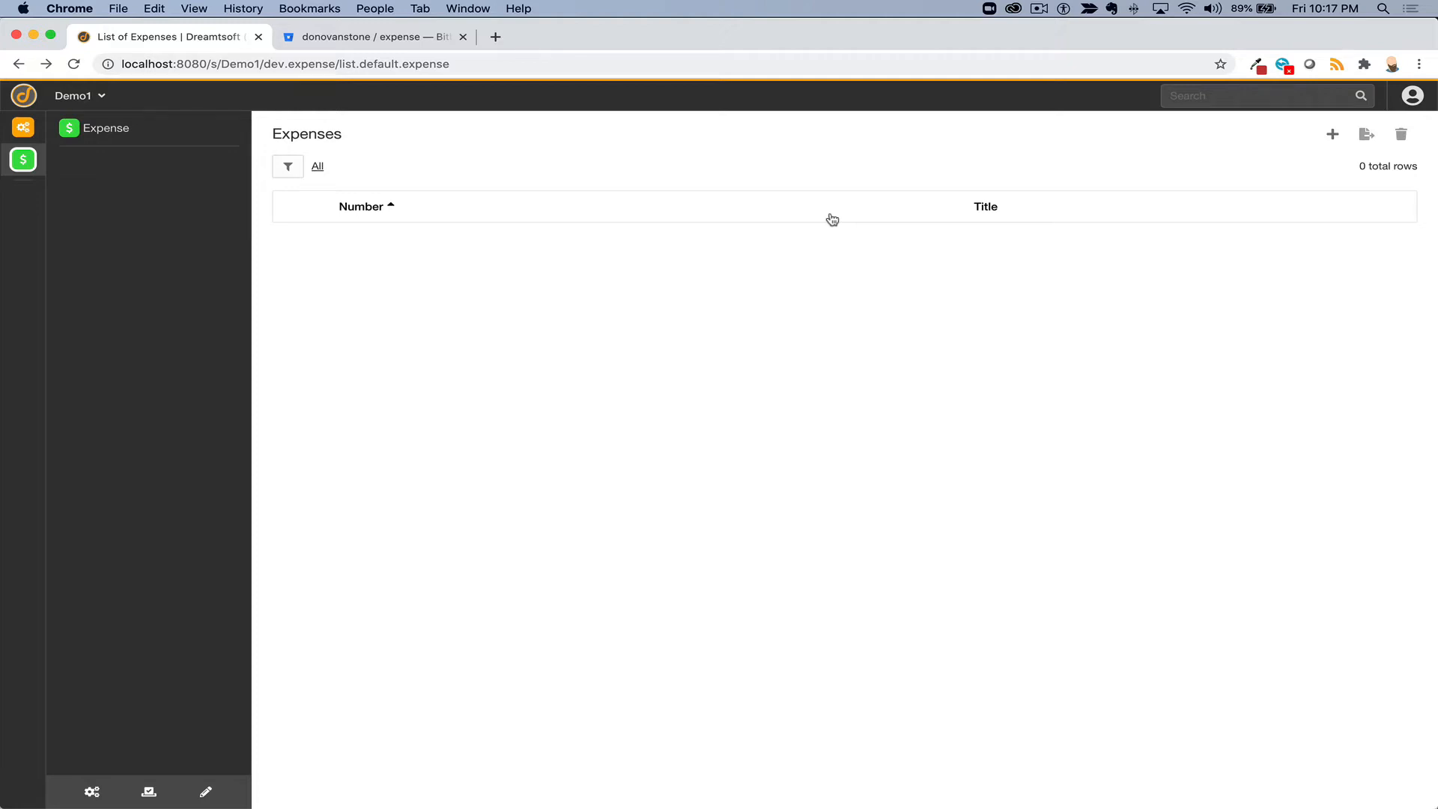
- Open Customize page and edit list.default.expense, which holds a single full-size List component
click(206, 792)
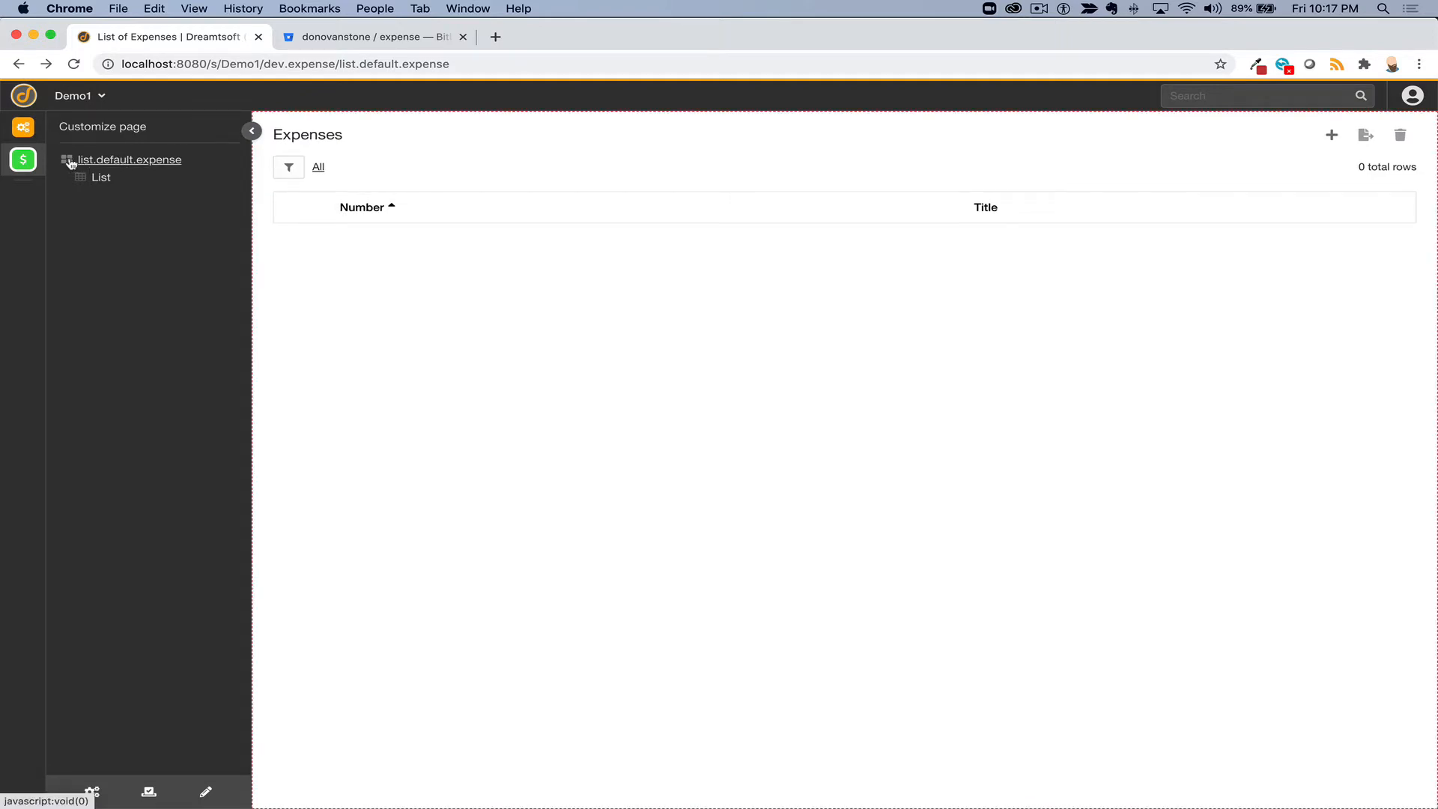
click(111, 161)
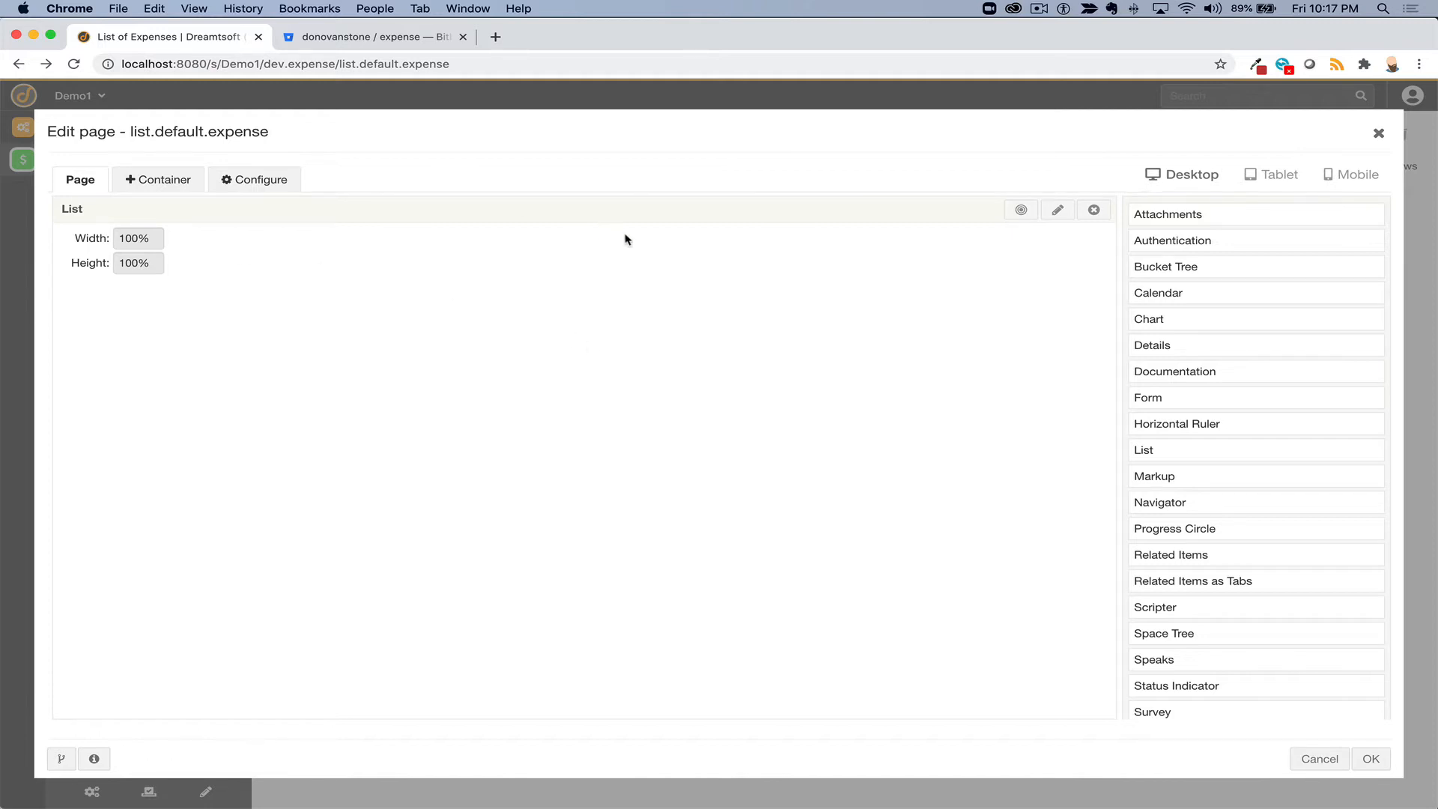
drag(1286, 318, 977, 343)
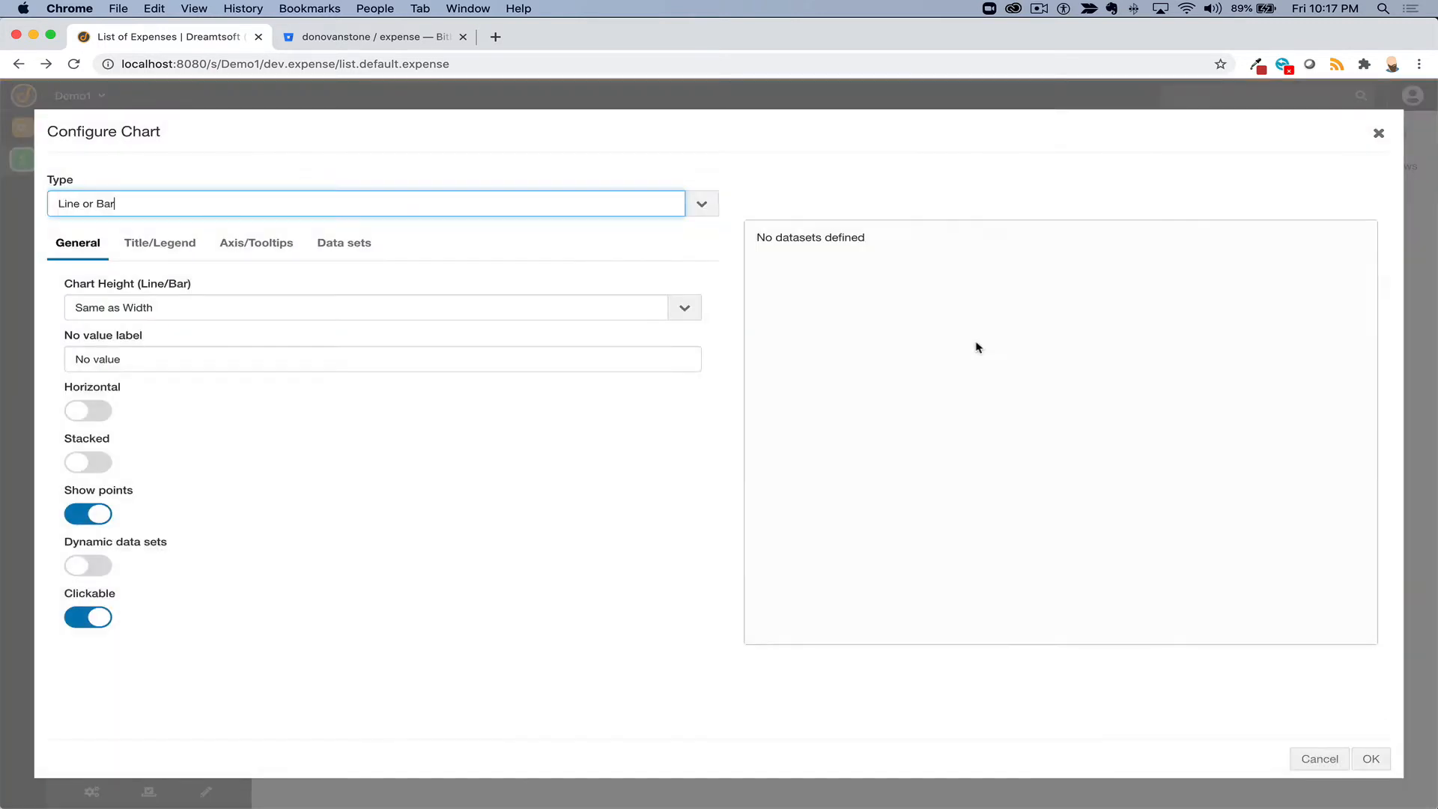
click(408, 206)
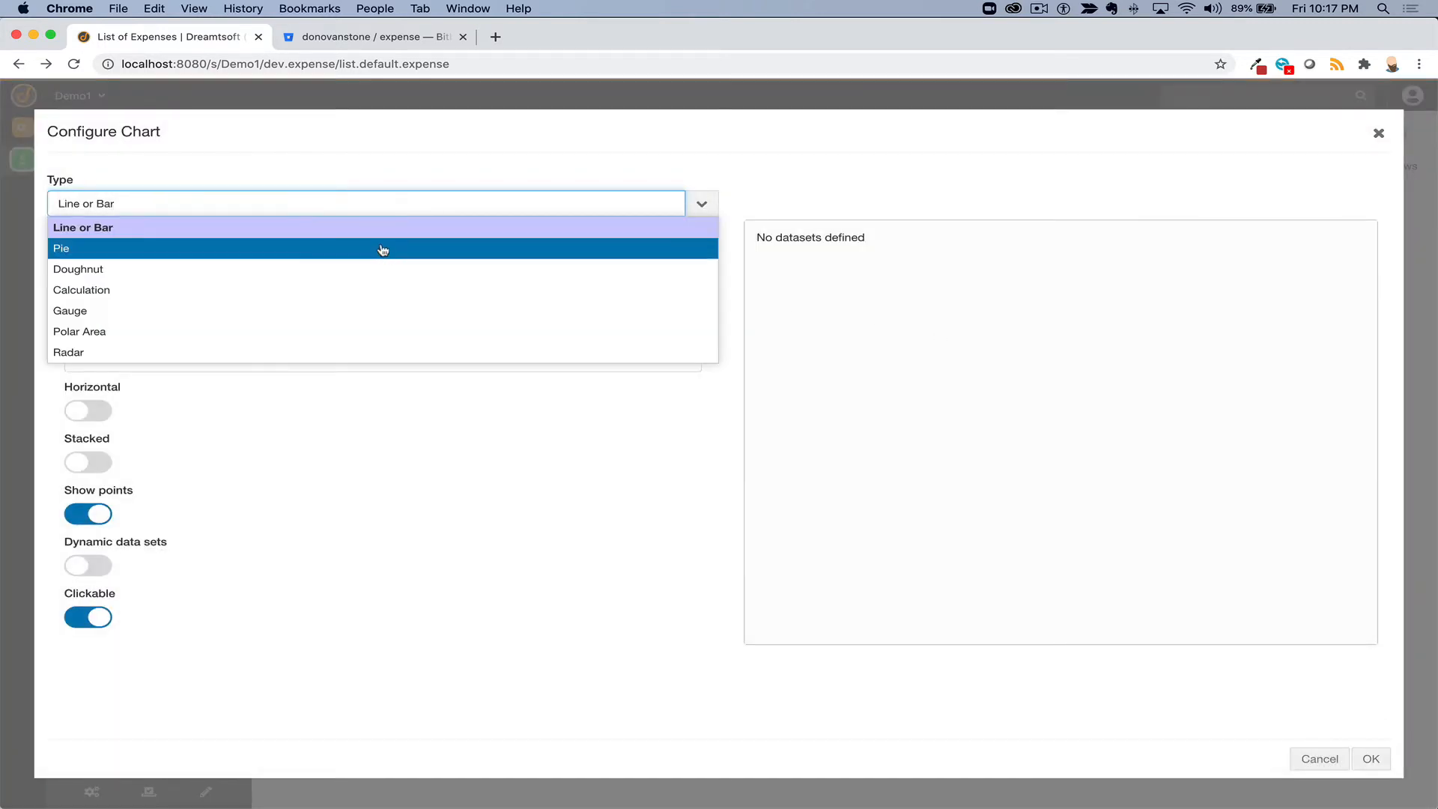
click(1319, 759)
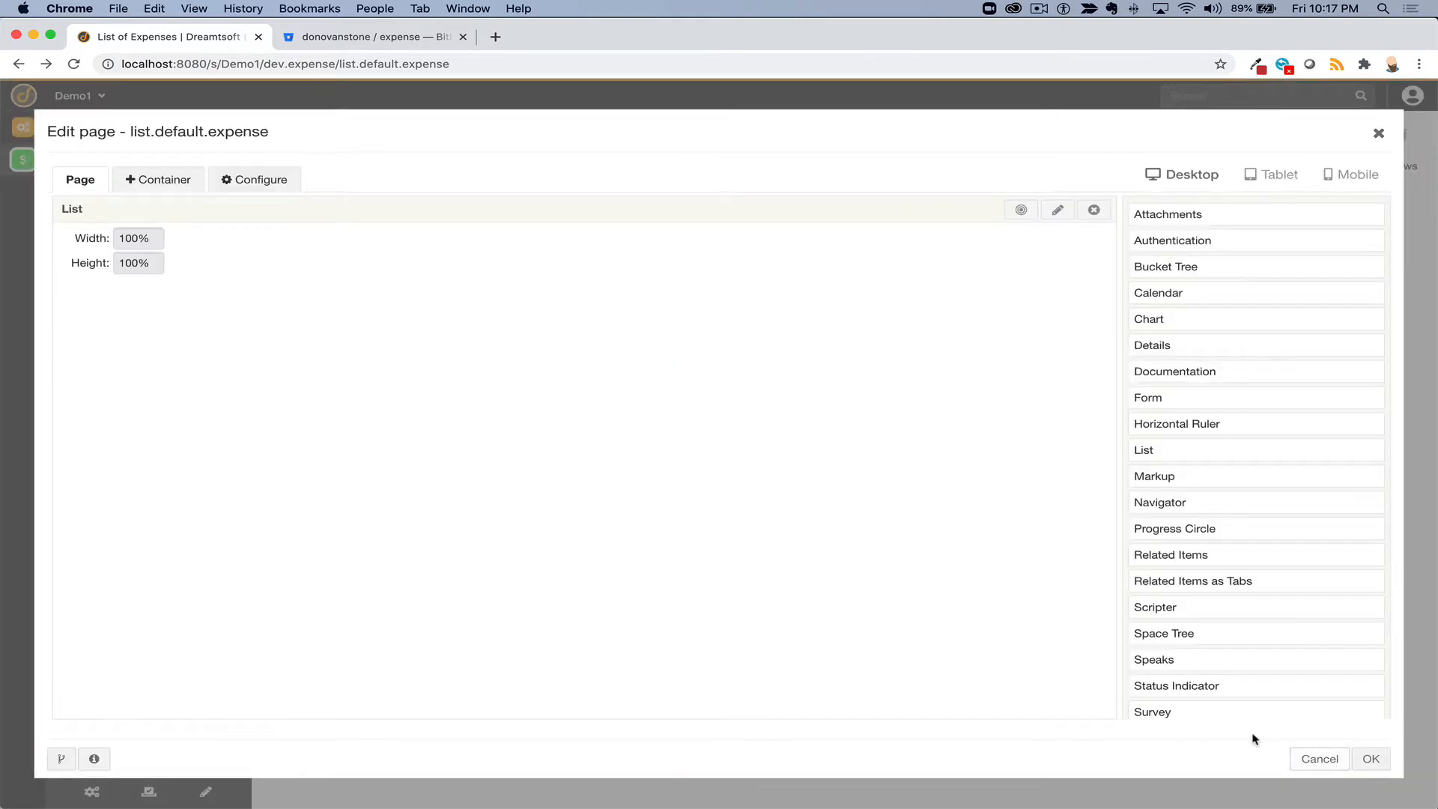
drag(1165, 298, 857, 302)
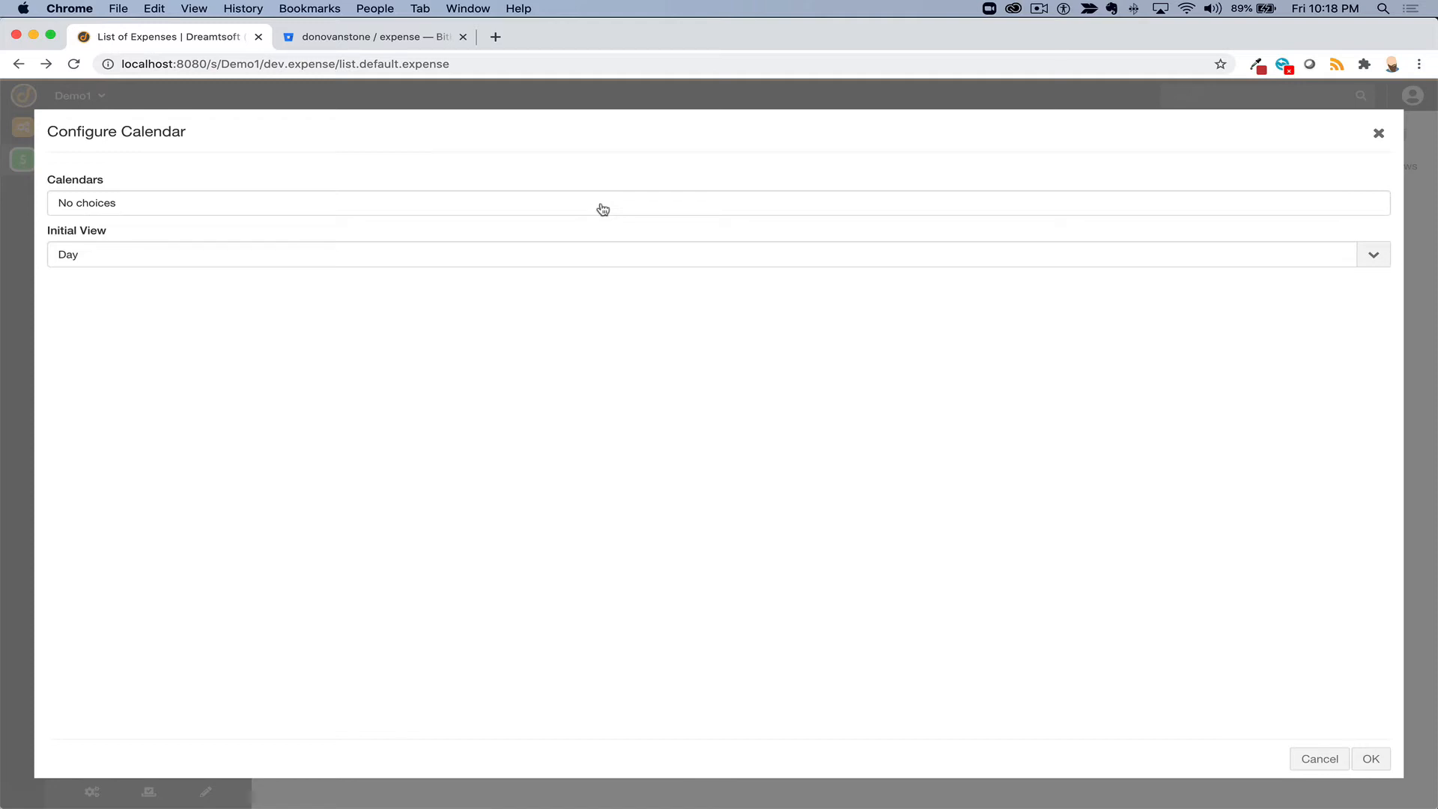
click(1309, 766)
click(848, 152)
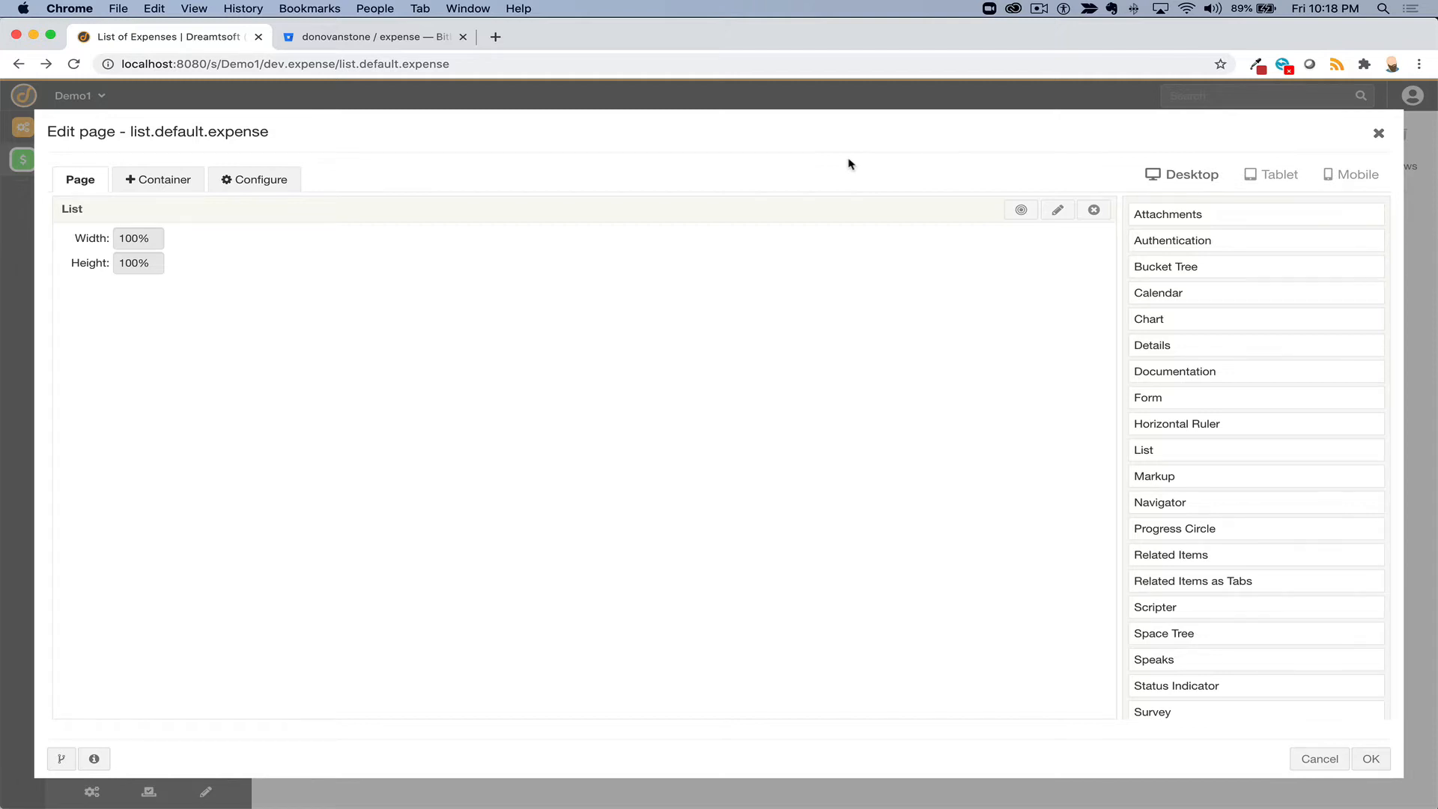
click(1059, 214)
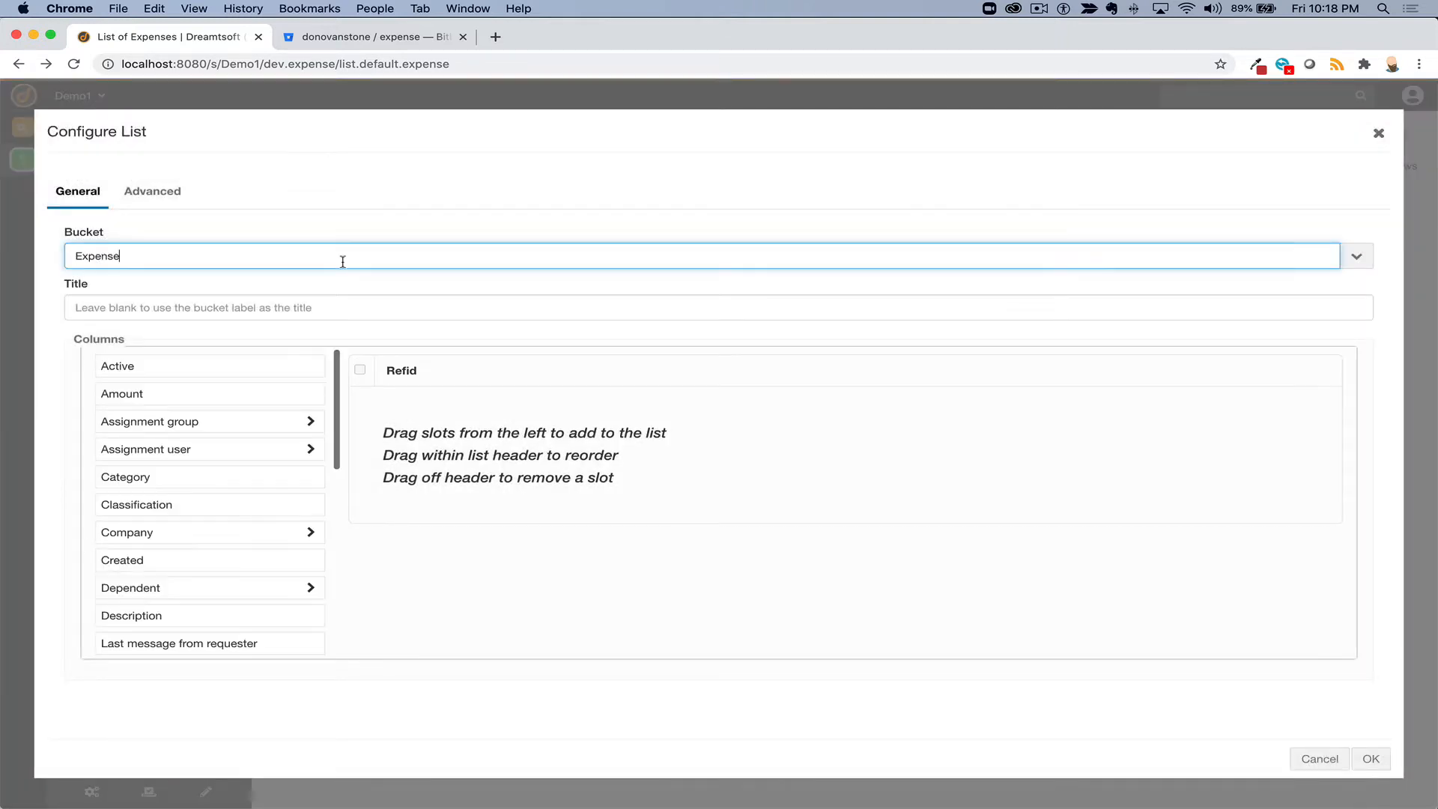
- Discard the open page-editor changes and open the List widget's column configuration
click(1310, 762)
click(1311, 762)
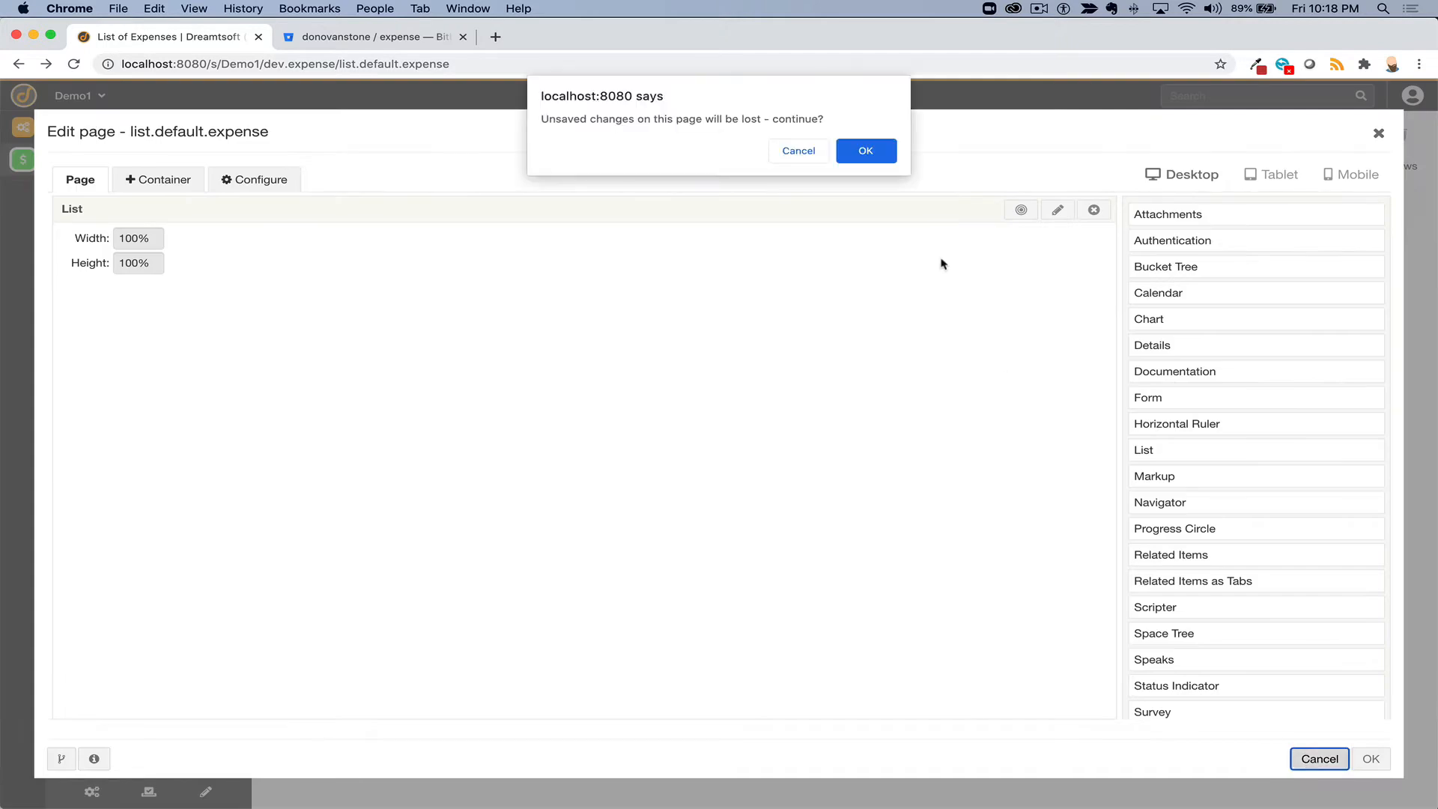
click(863, 150)
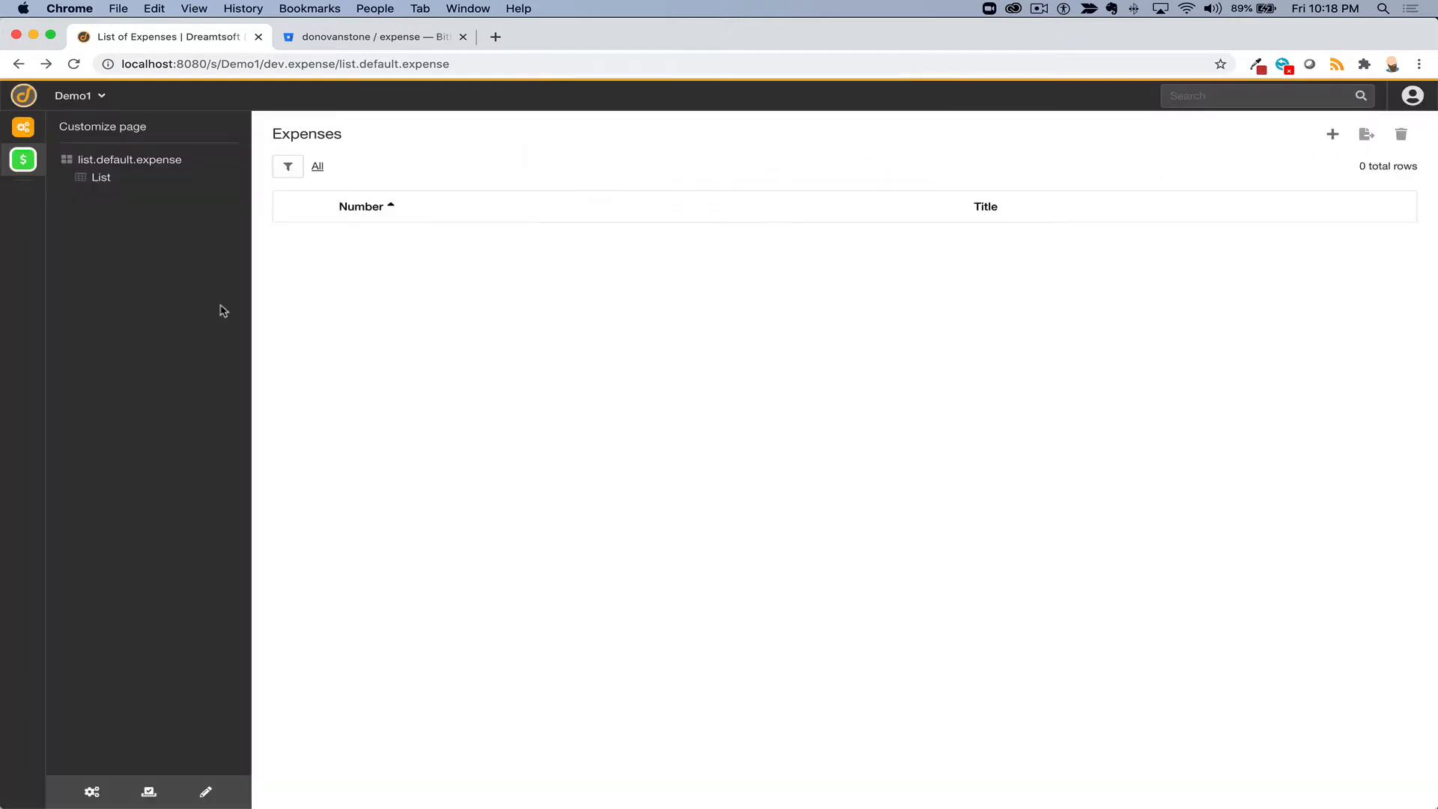
click(101, 180)
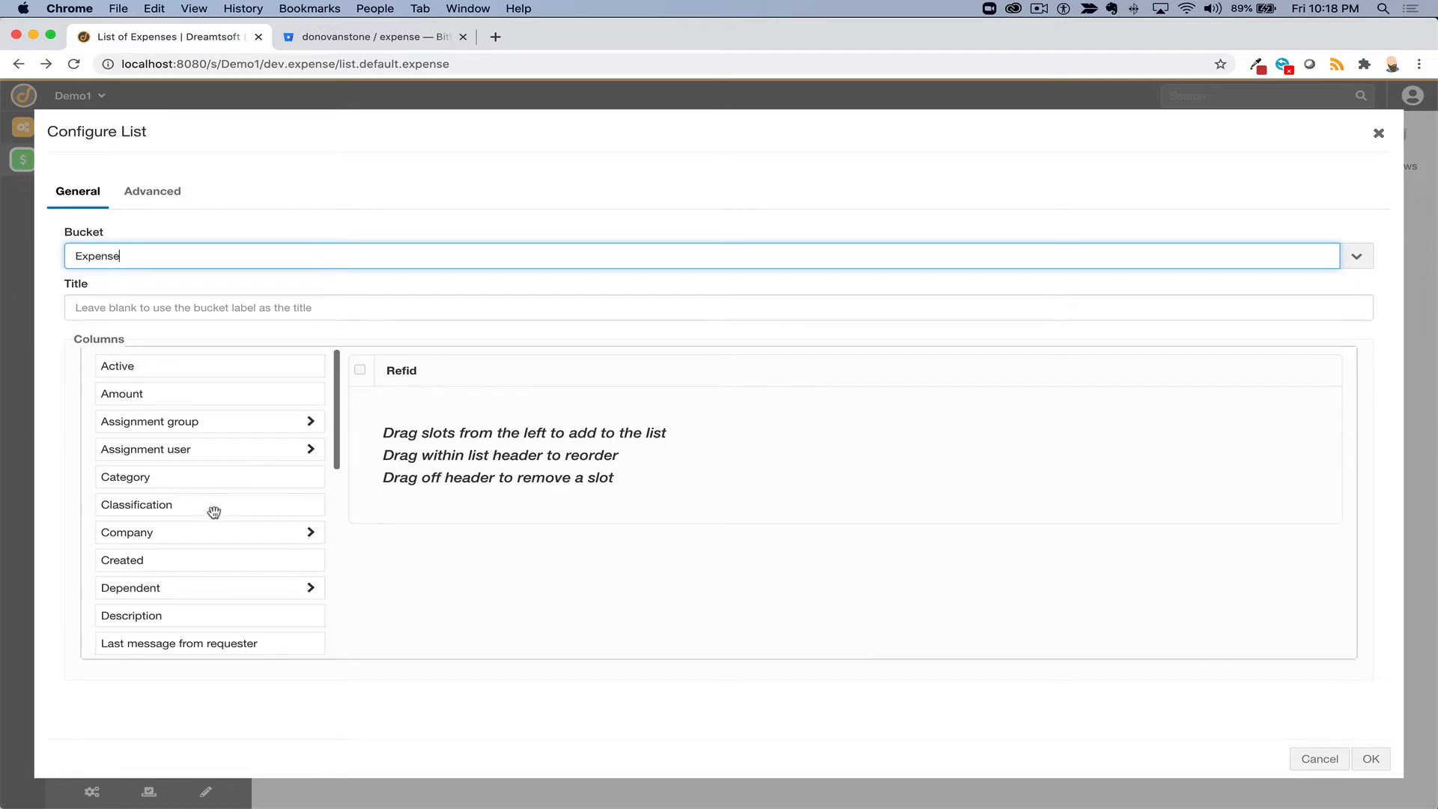
- Add Number, Description, Status and Requested for columns to the list, replacing Refid
scroll(212, 511, down, 6)
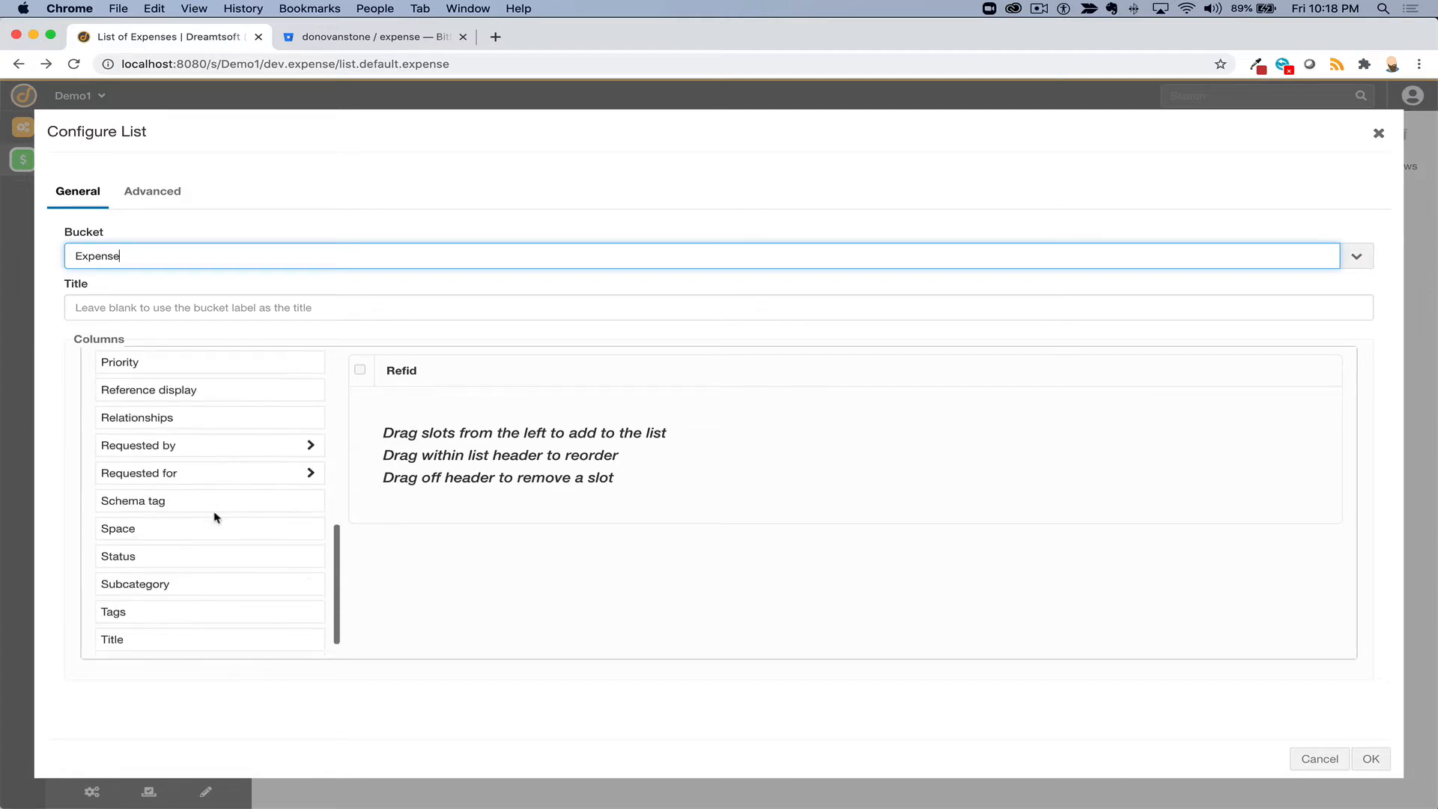
scroll(214, 513, down, 1)
scroll(214, 512, up, 6)
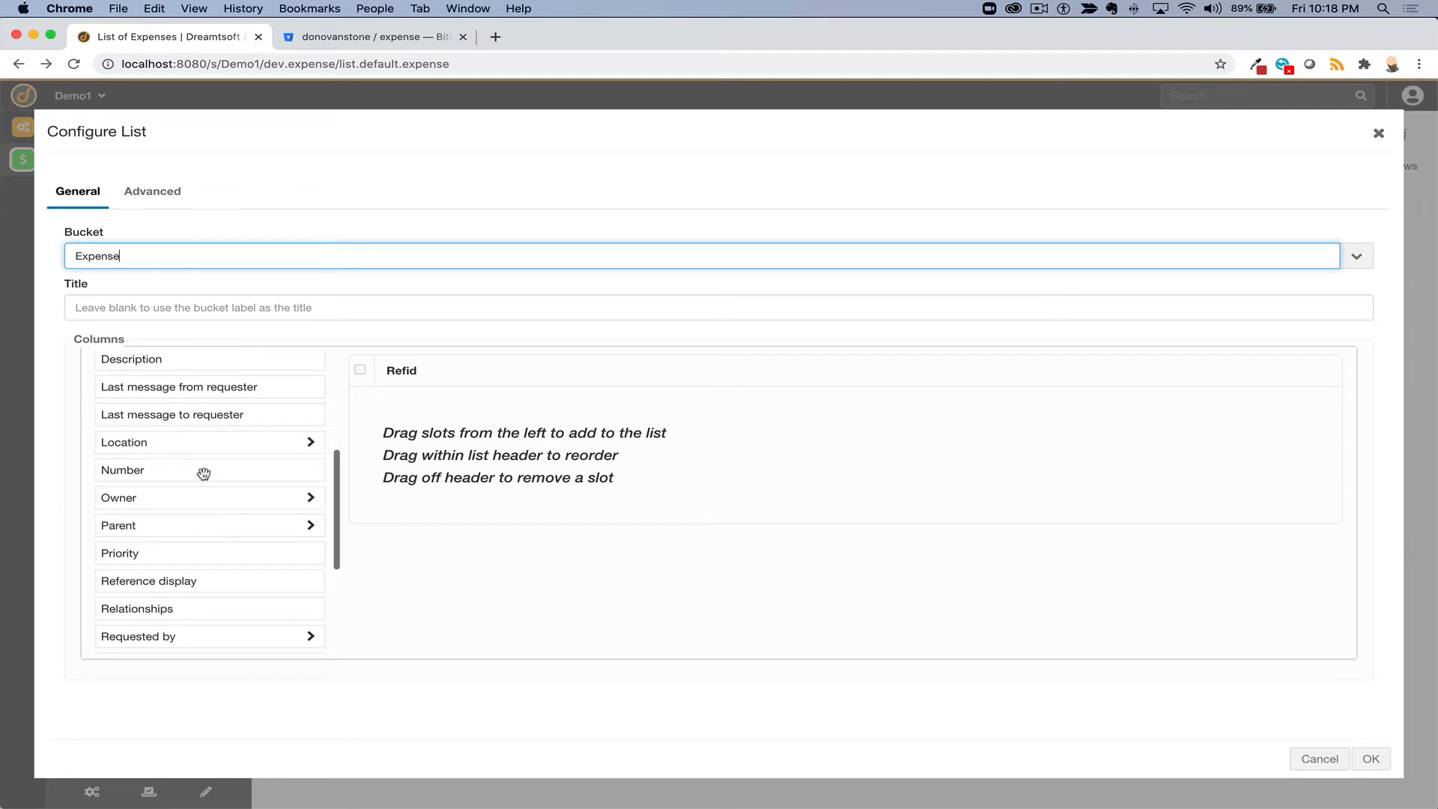
drag(202, 469, 256, 453)
scroll(257, 453, up, 2)
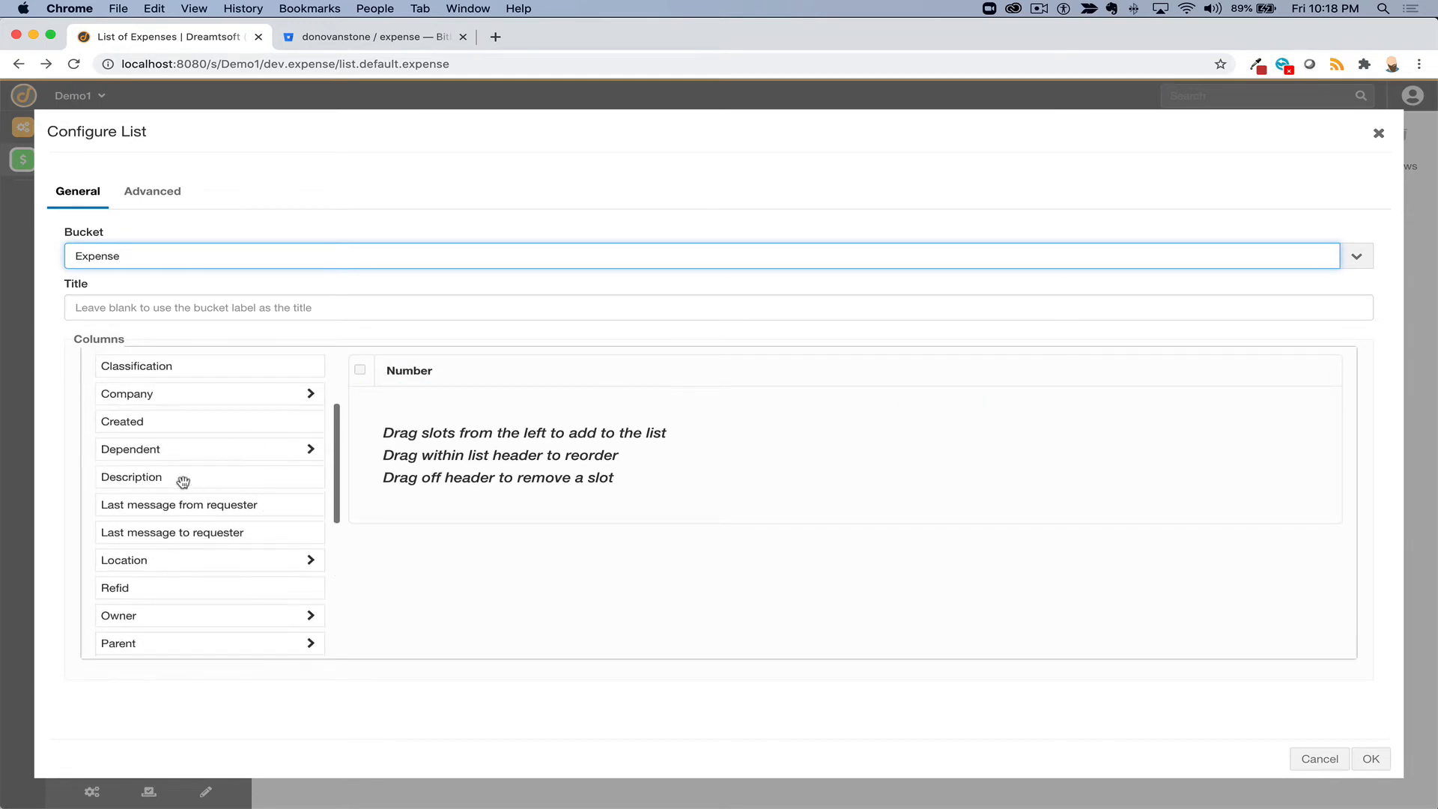
drag(183, 480, 542, 374)
scroll(218, 544, down, 5)
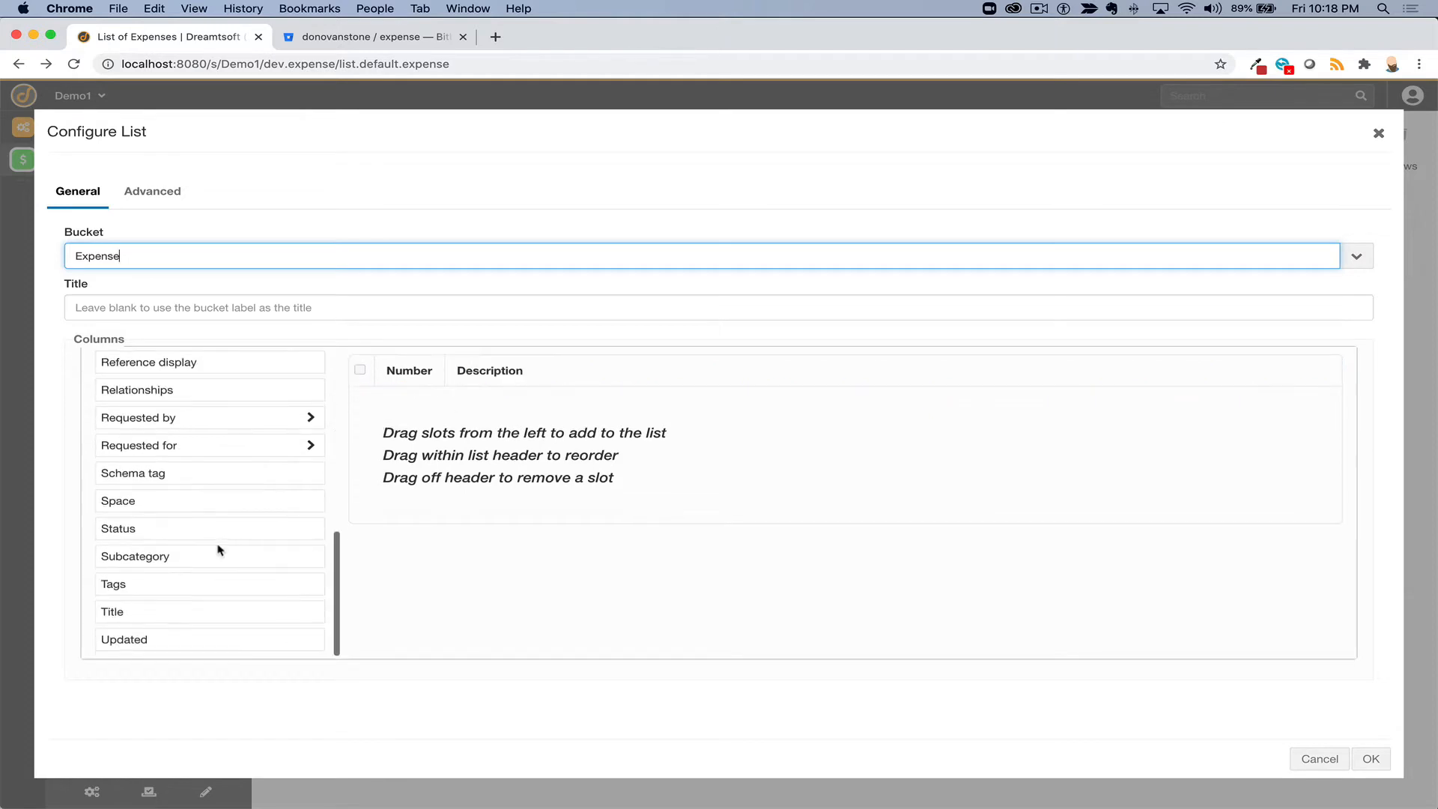
drag(164, 536, 629, 384)
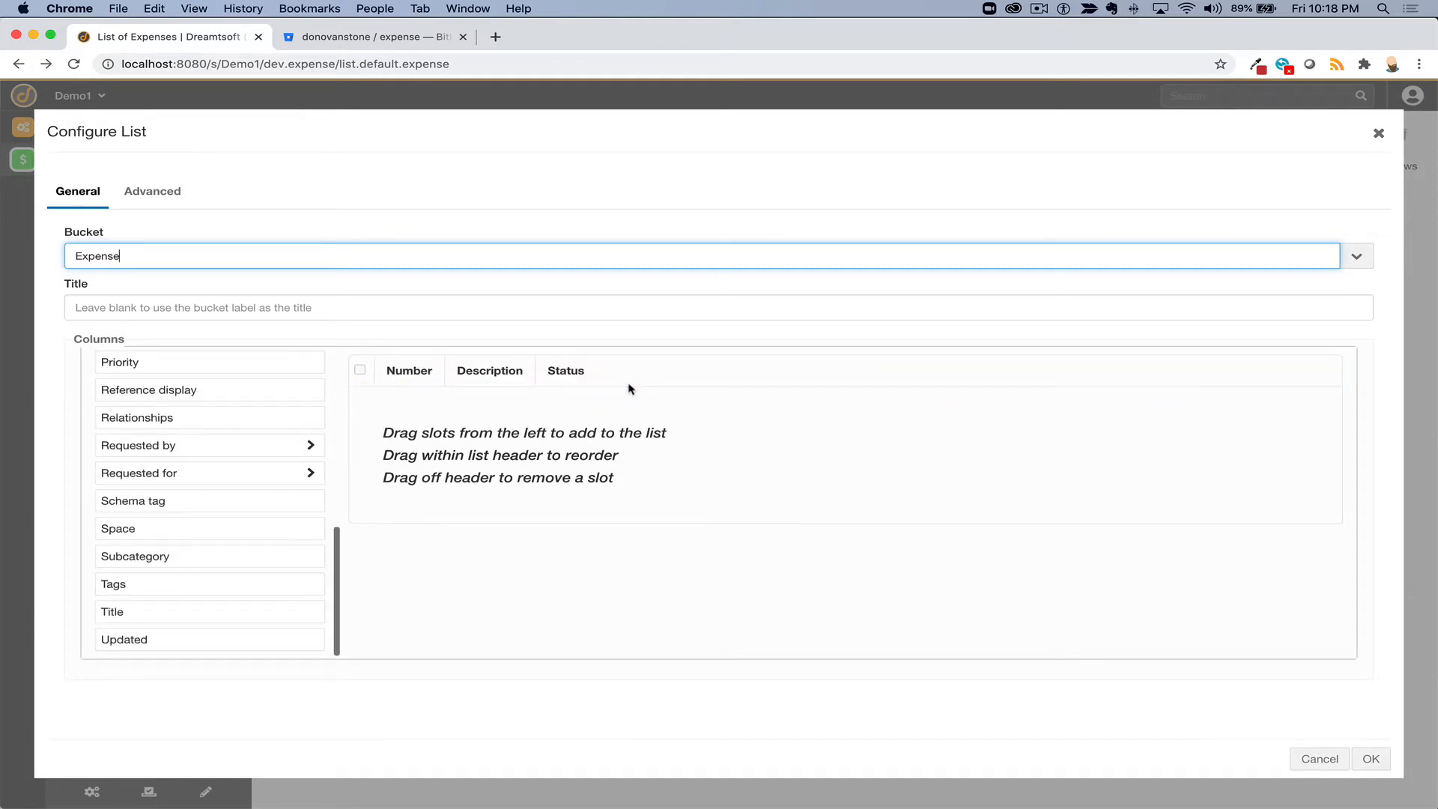
scroll(212, 496, up, 1)
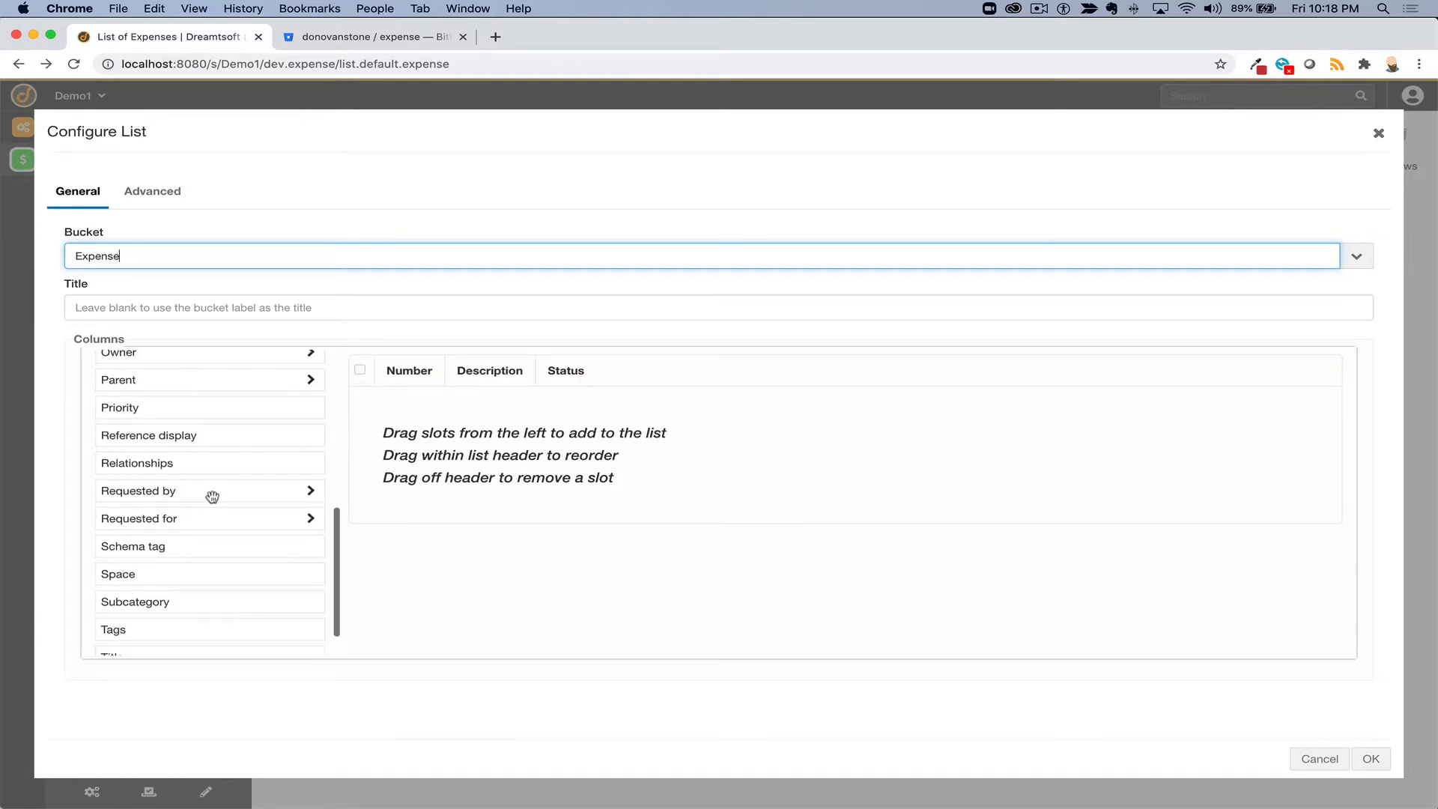
drag(165, 516, 655, 385)
scroll(93, 522, up, 5)
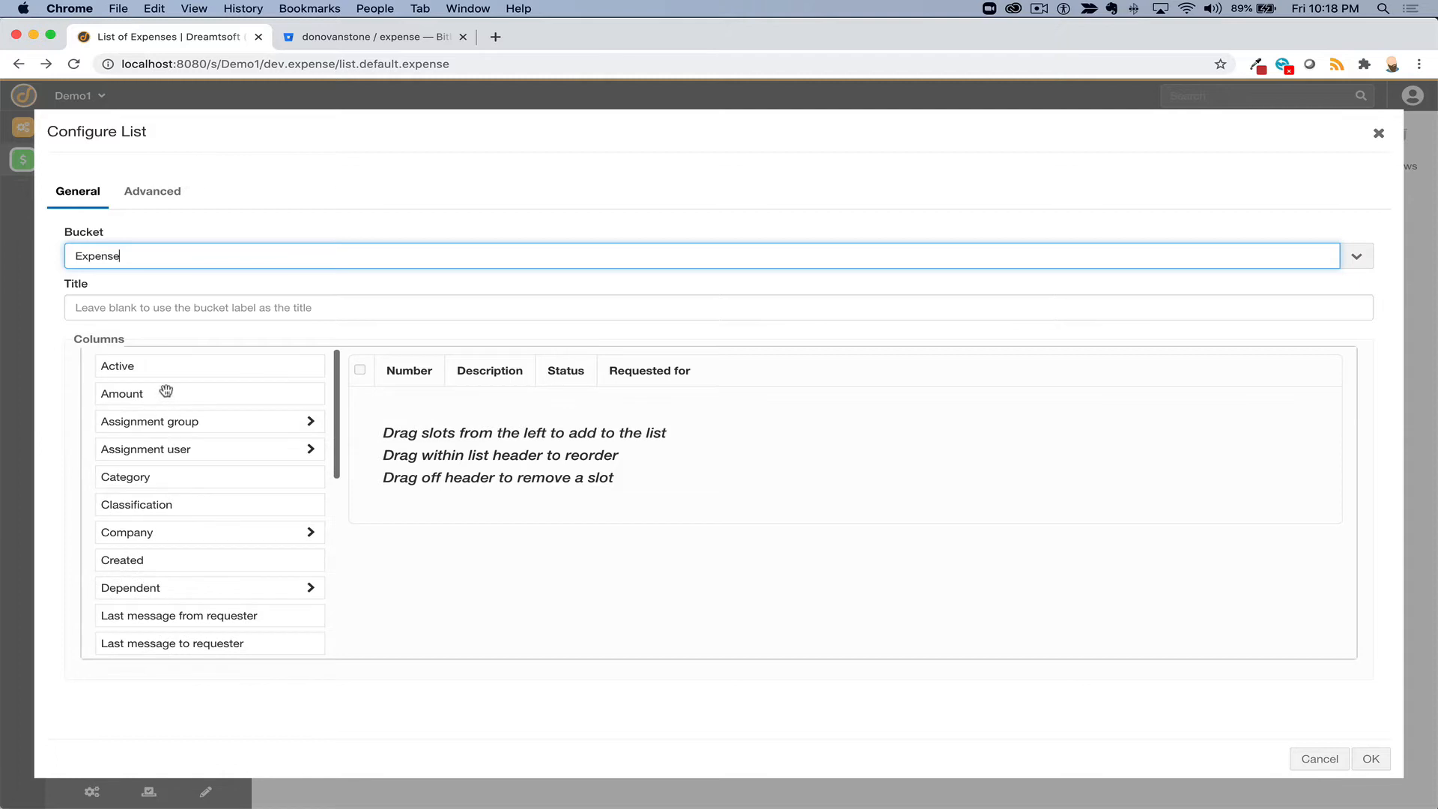
drag(196, 391, 864, 370)
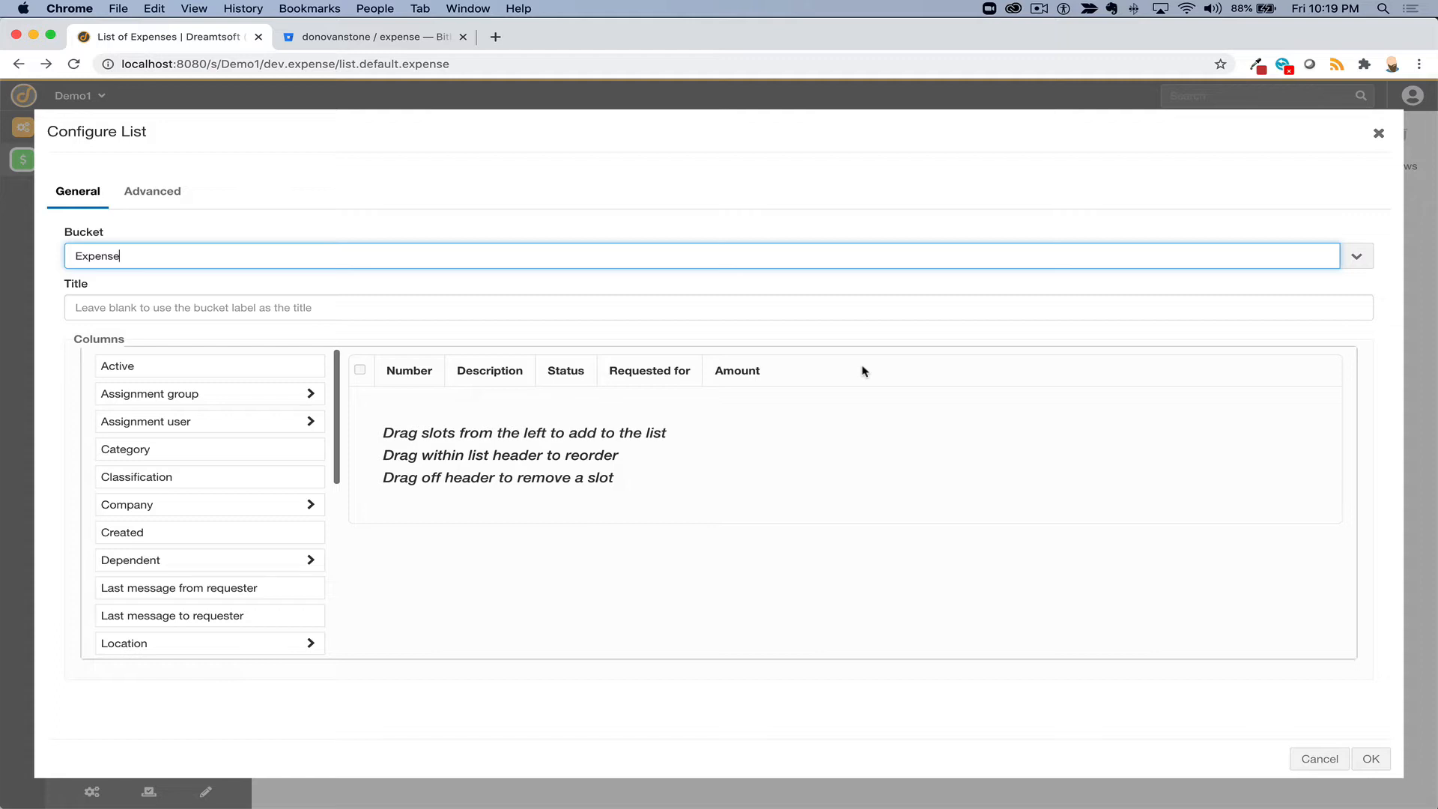
- Apply the new list columns, start a new Expense entry, and close its details page editor unchanged
click(1371, 758)
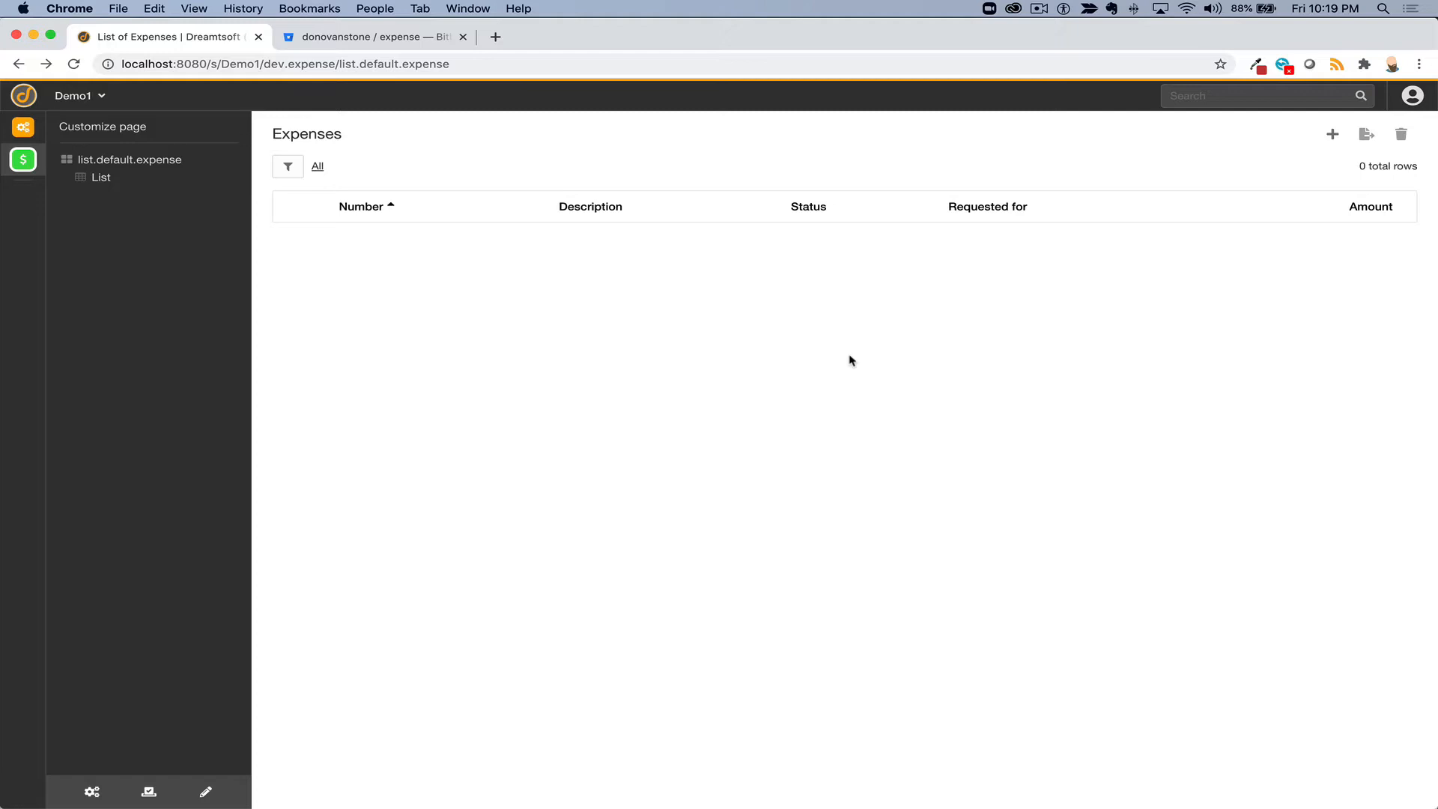
click(455, 71)
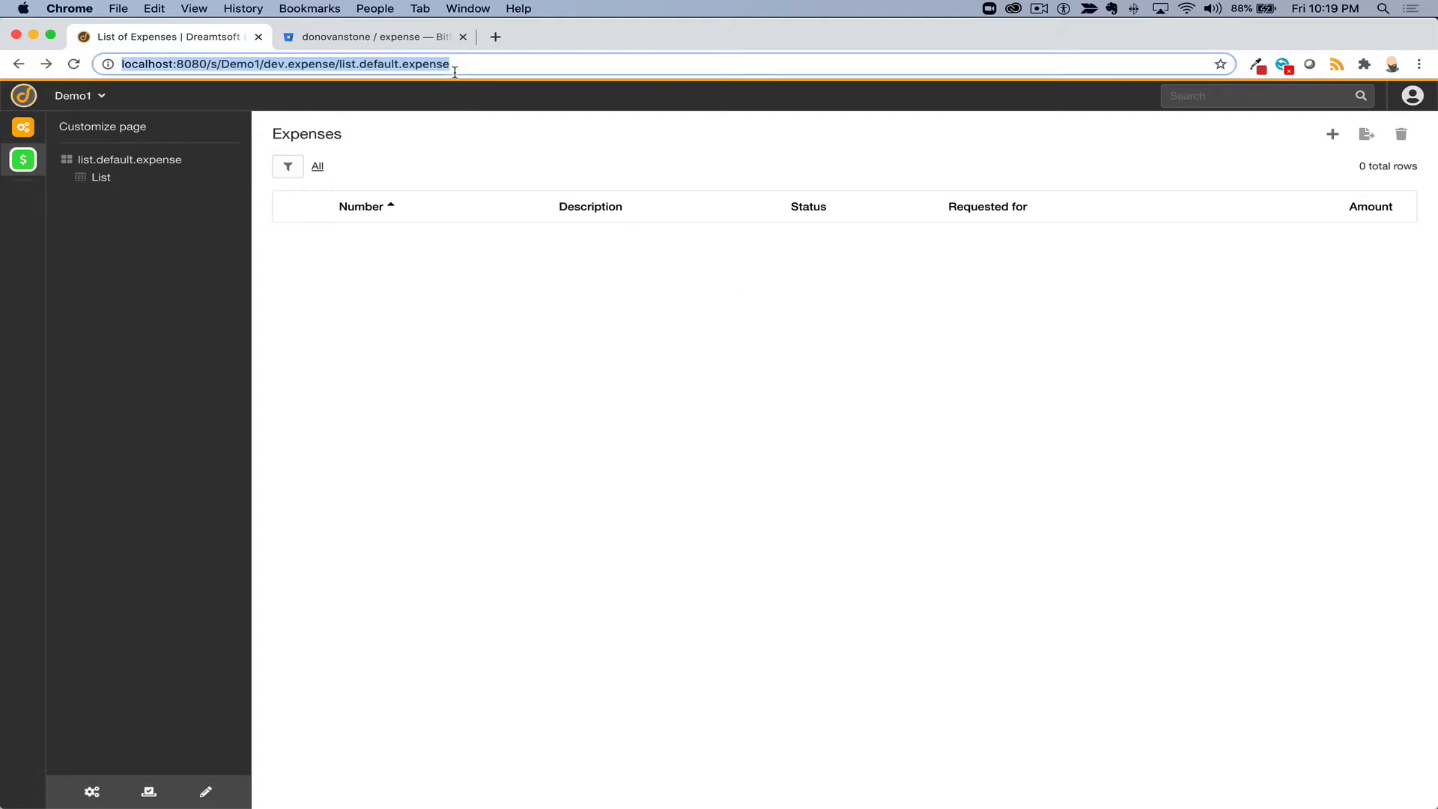
click(1333, 137)
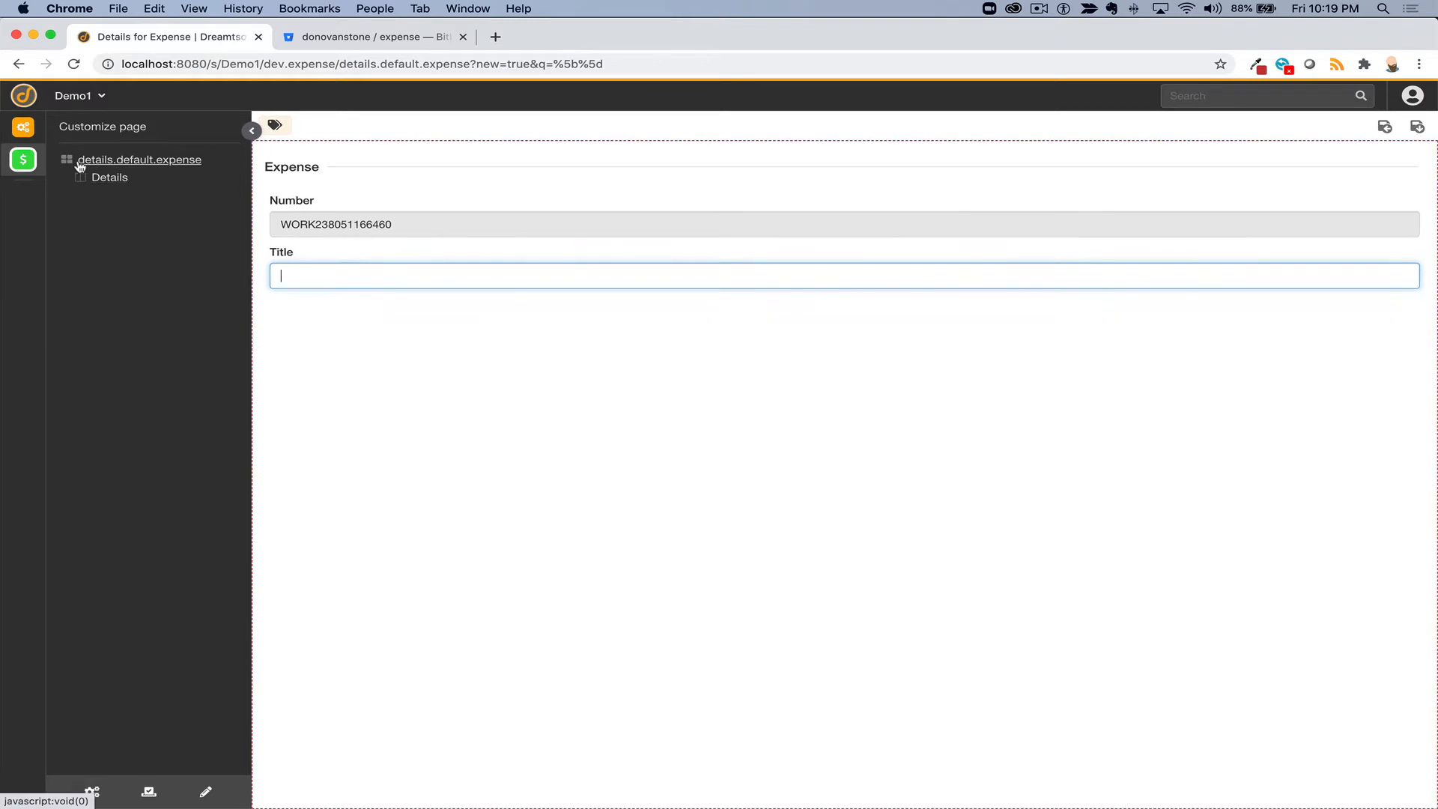
click(176, 162)
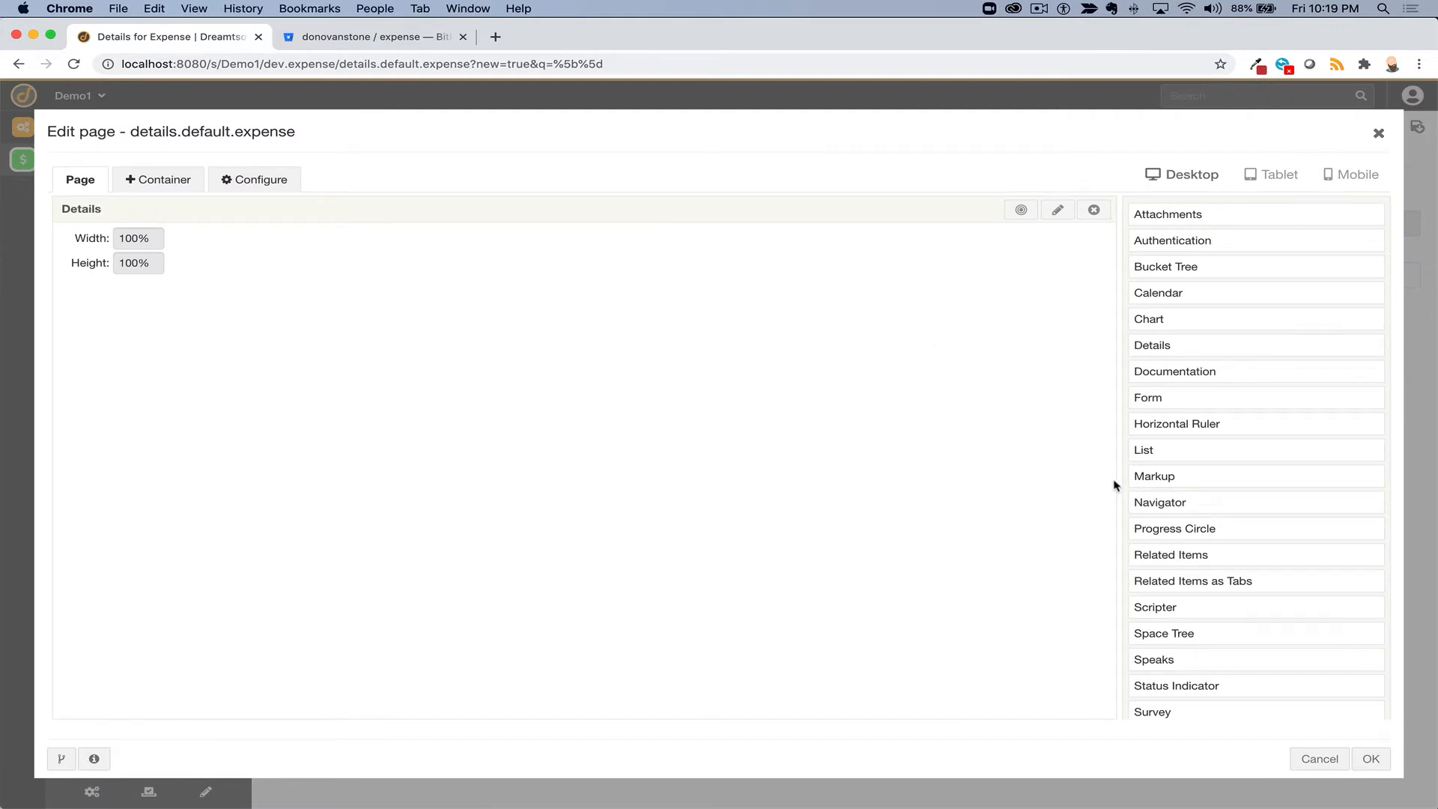
click(1319, 758)
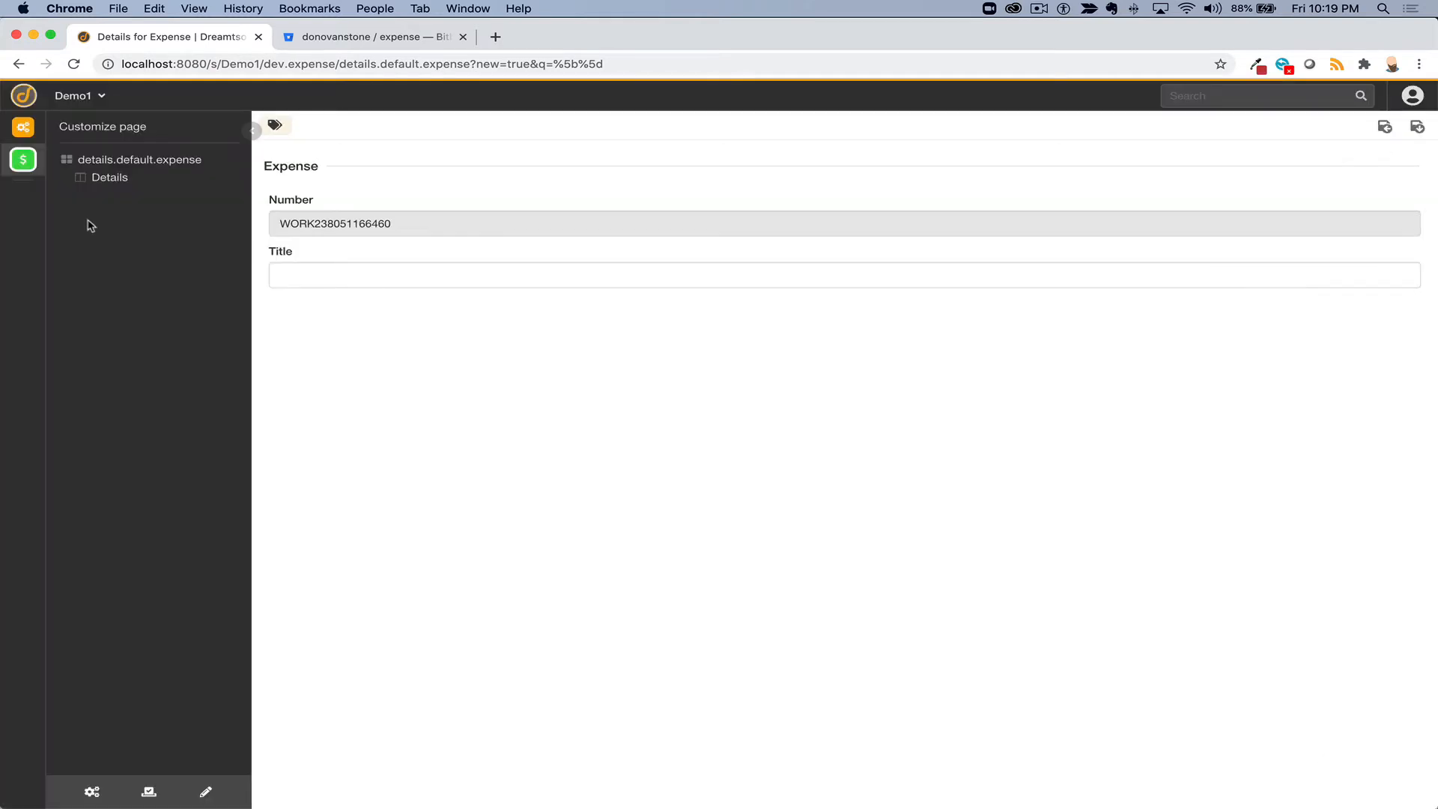
- Add a two-column row to the Details form with Number and Status in the left column
click(103, 183)
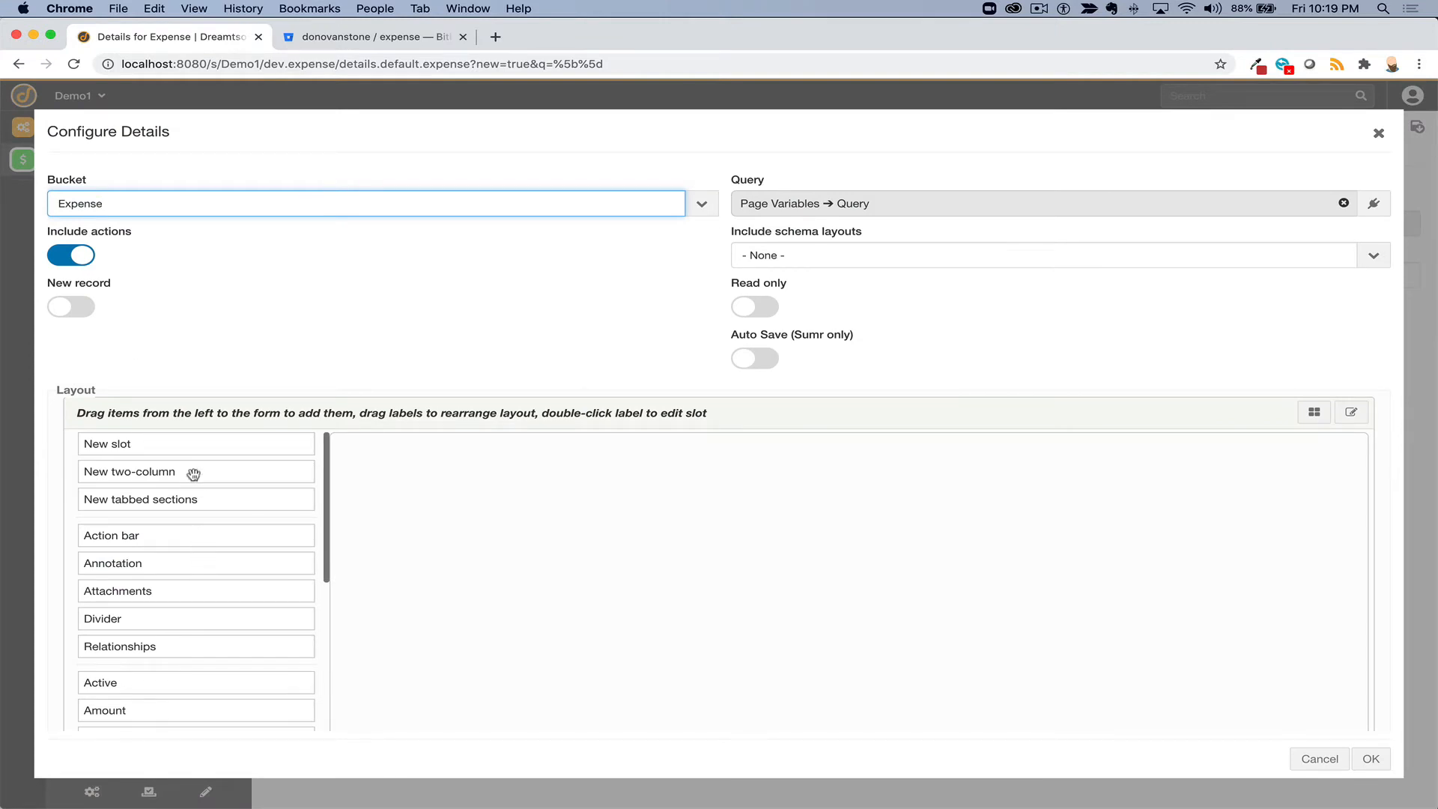
drag(194, 475, 546, 510)
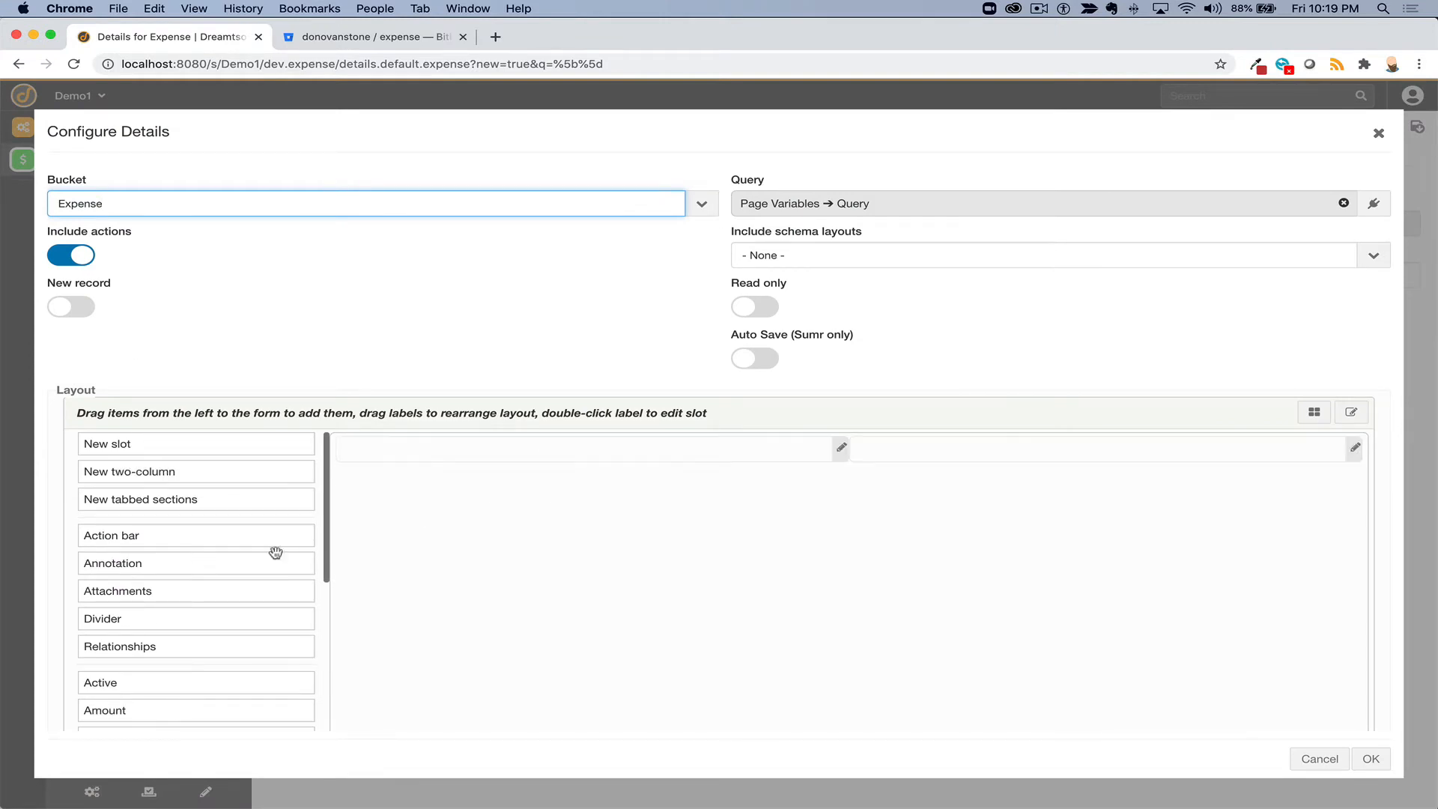
scroll(202, 581, down, 5)
scroll(154, 596, up, 2)
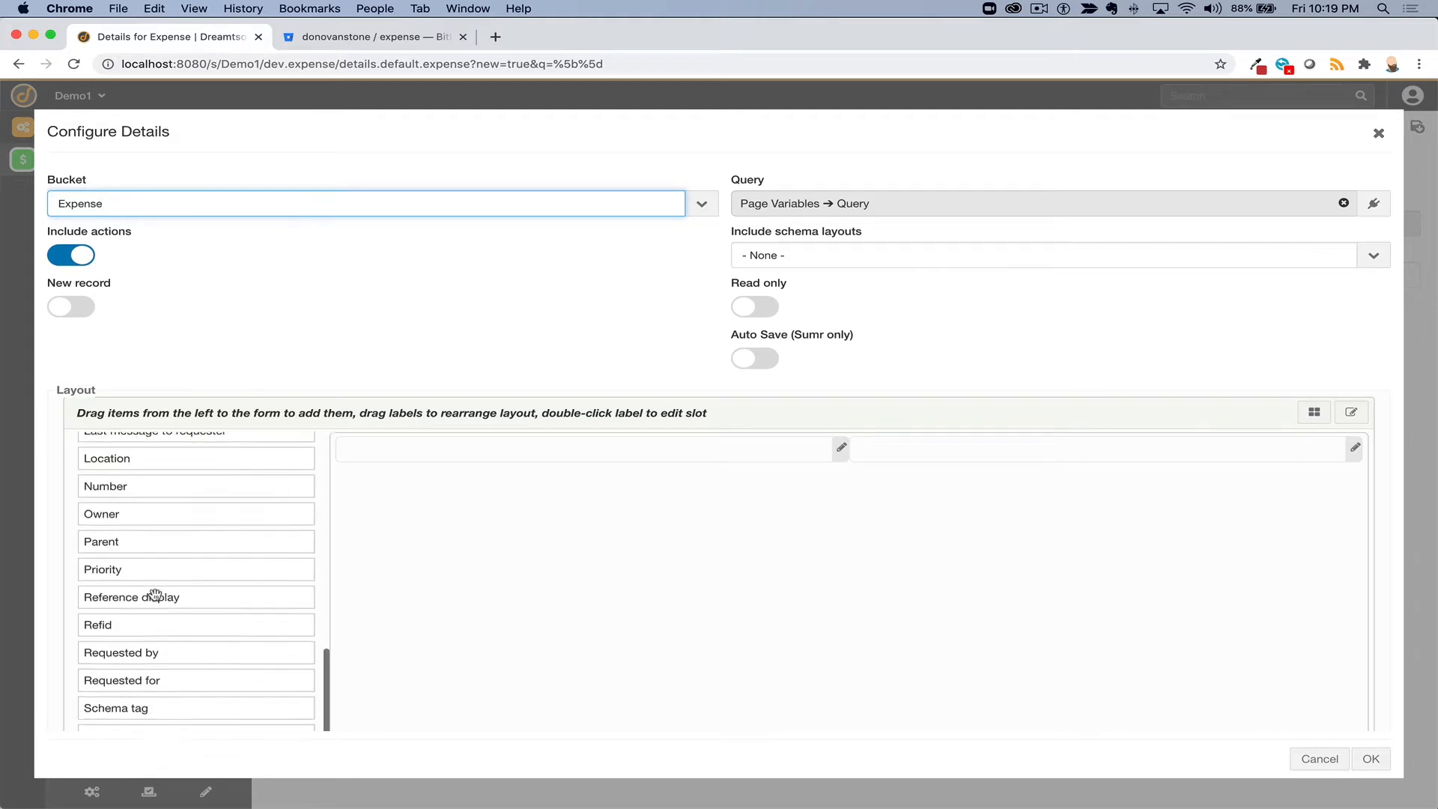
drag(156, 511, 419, 451)
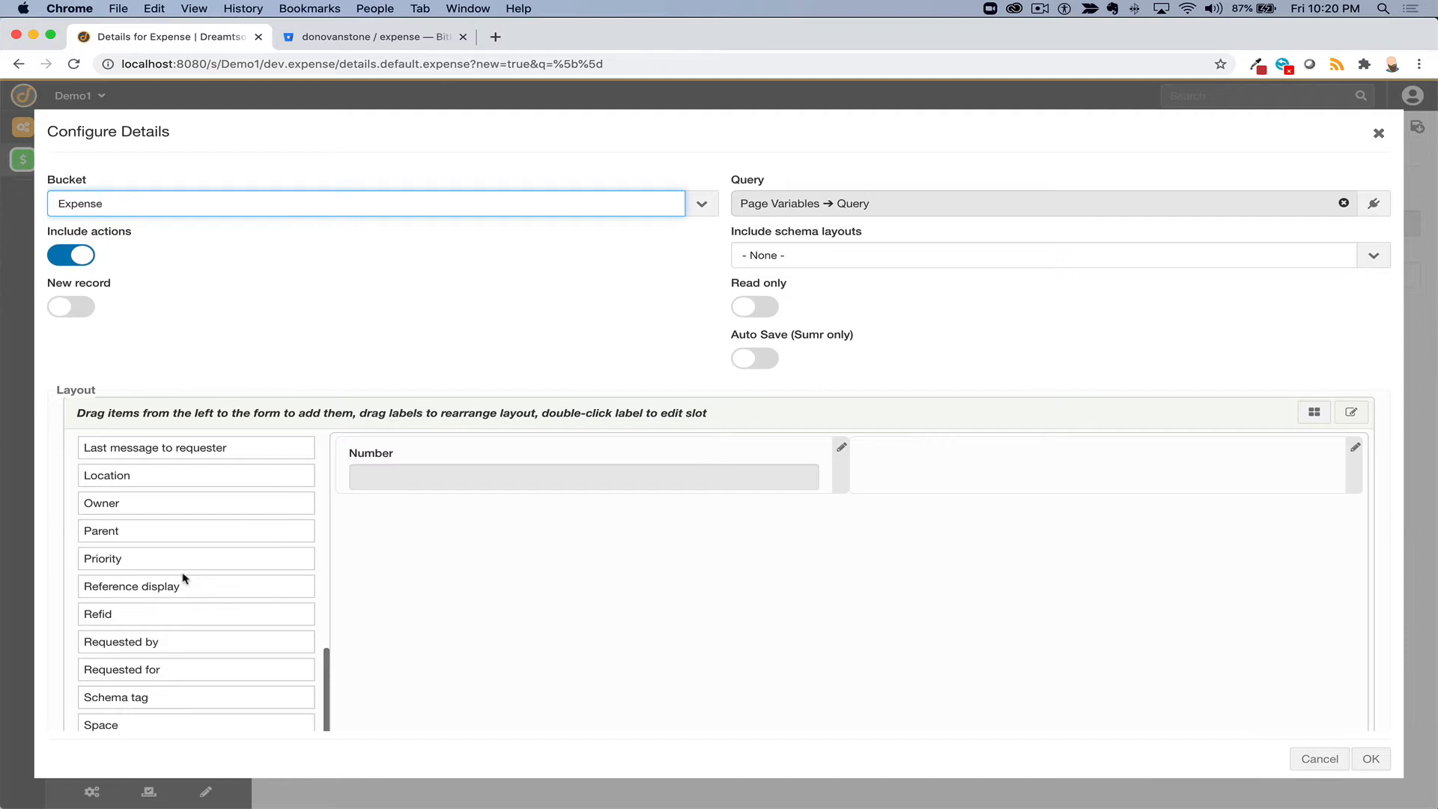
scroll(162, 629, up, 10)
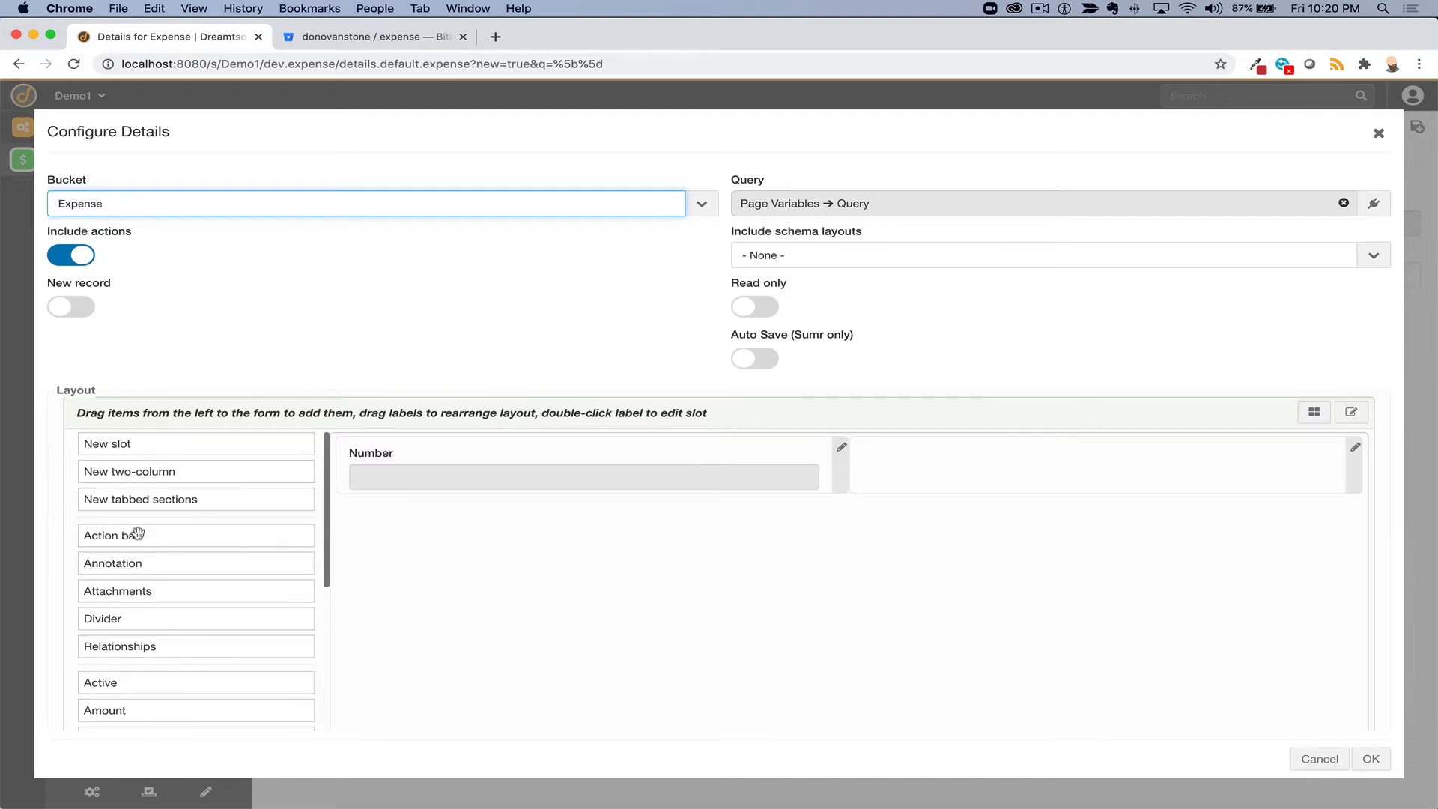
scroll(137, 535, down, 10)
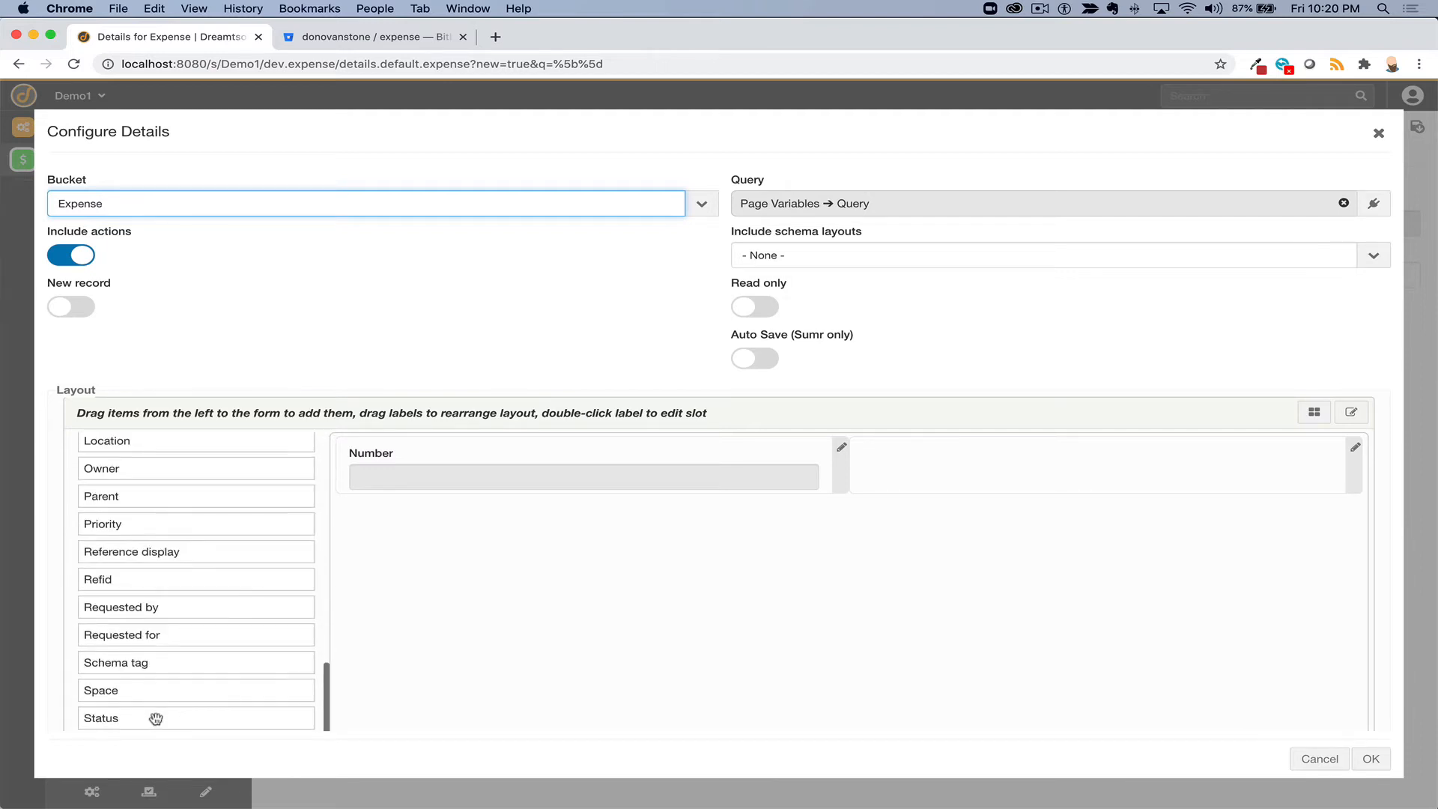
drag(156, 718, 406, 488)
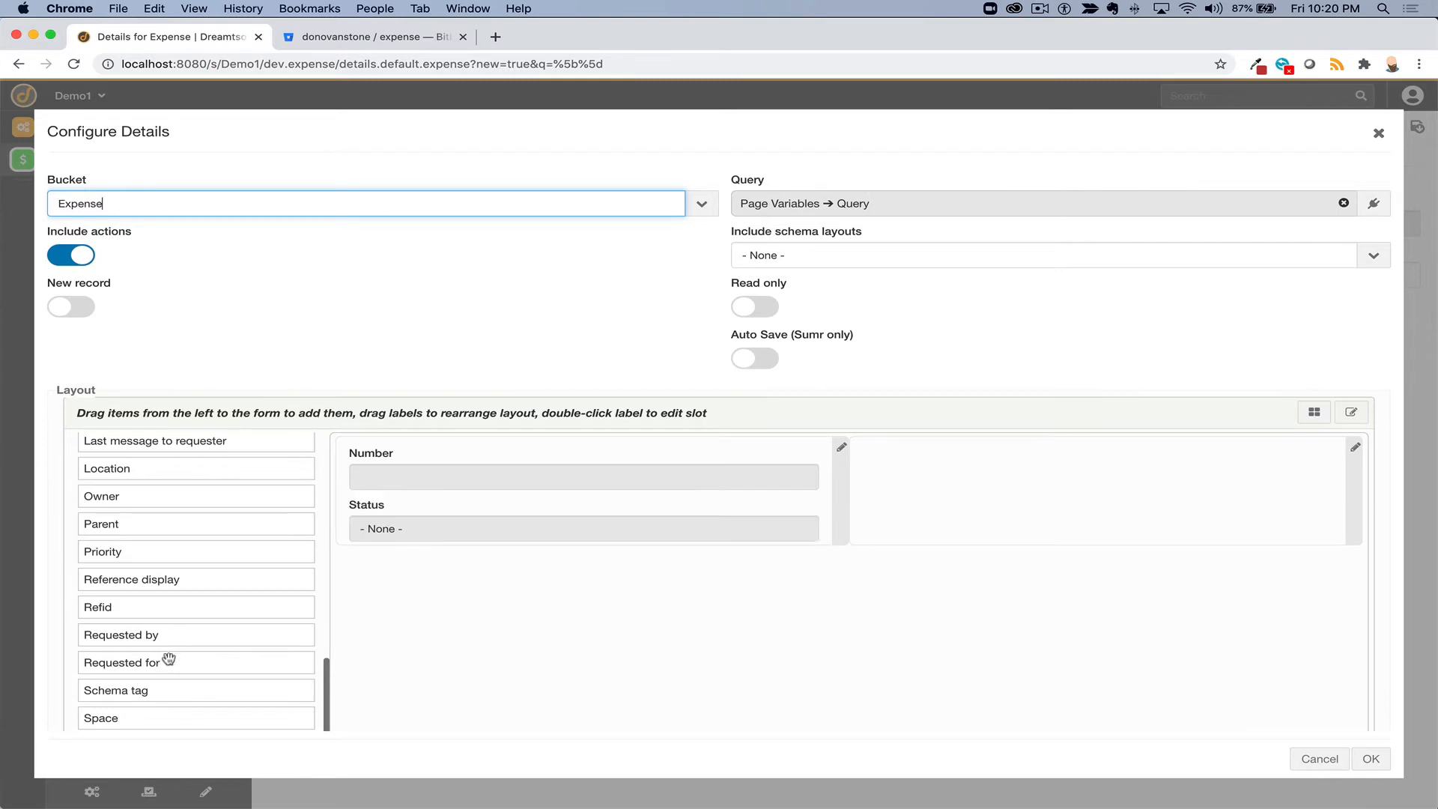
- Place Requested for and Amount in the right column of the row
drag(168, 659, 989, 480)
scroll(224, 504, up, 10)
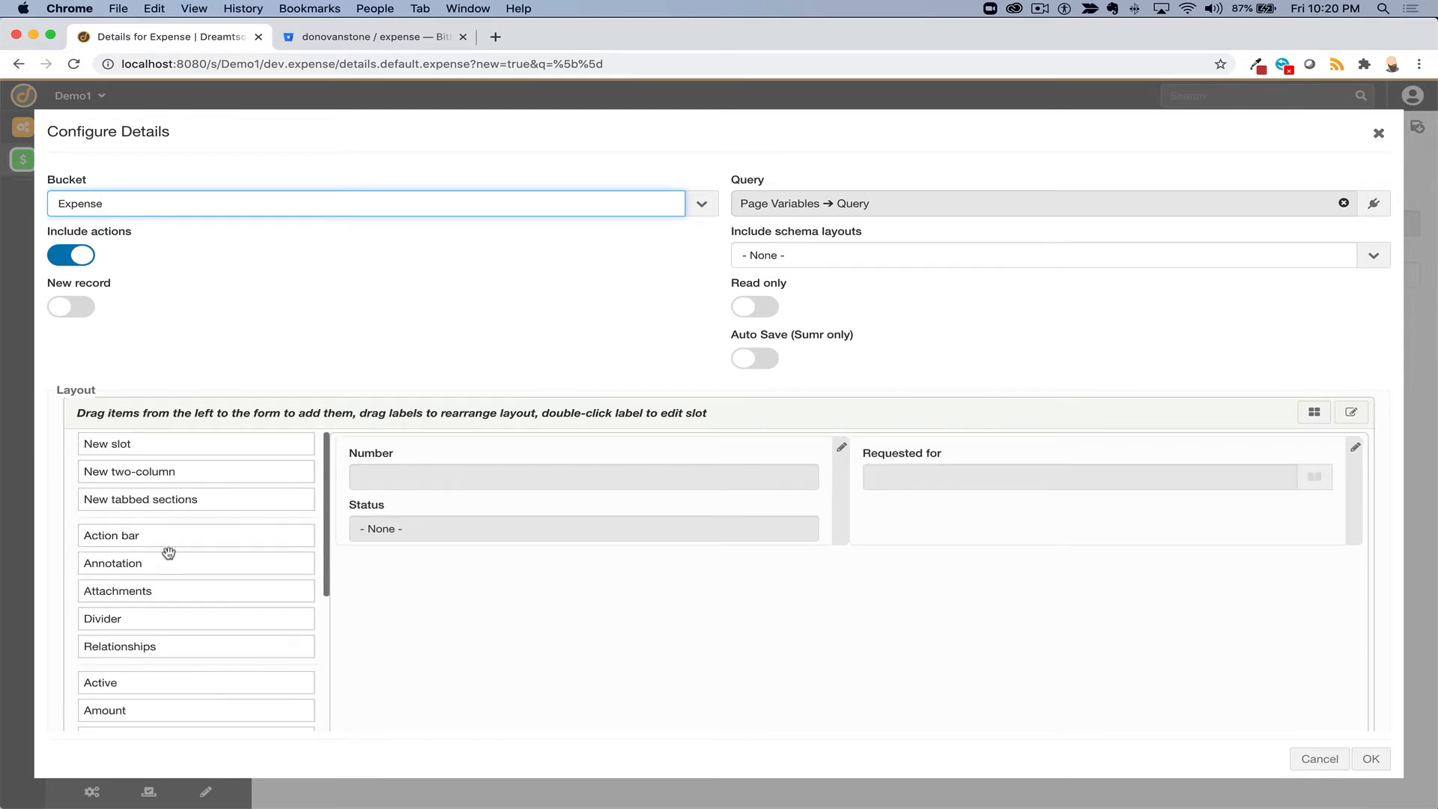
scroll(156, 633, down, 2)
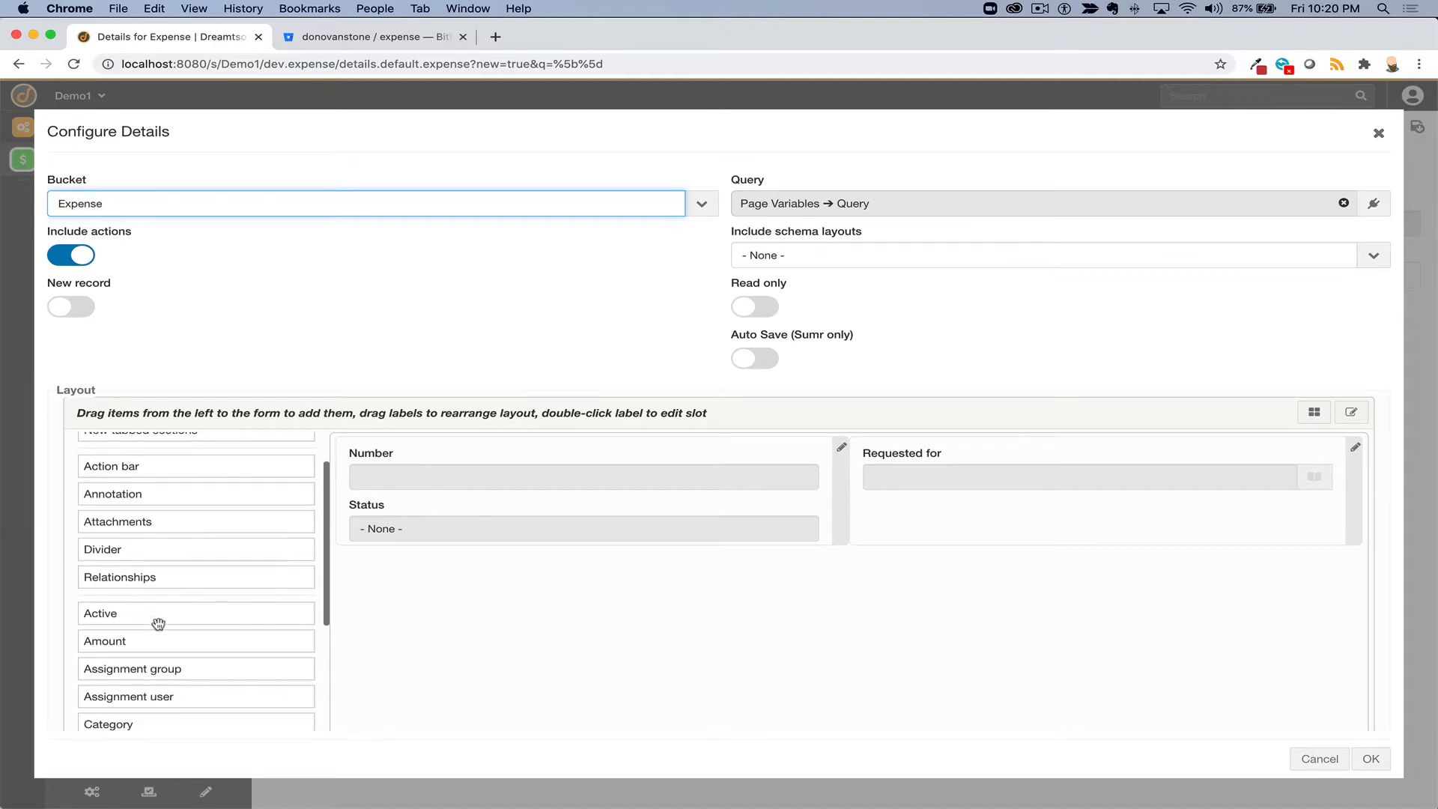
drag(160, 642, 988, 533)
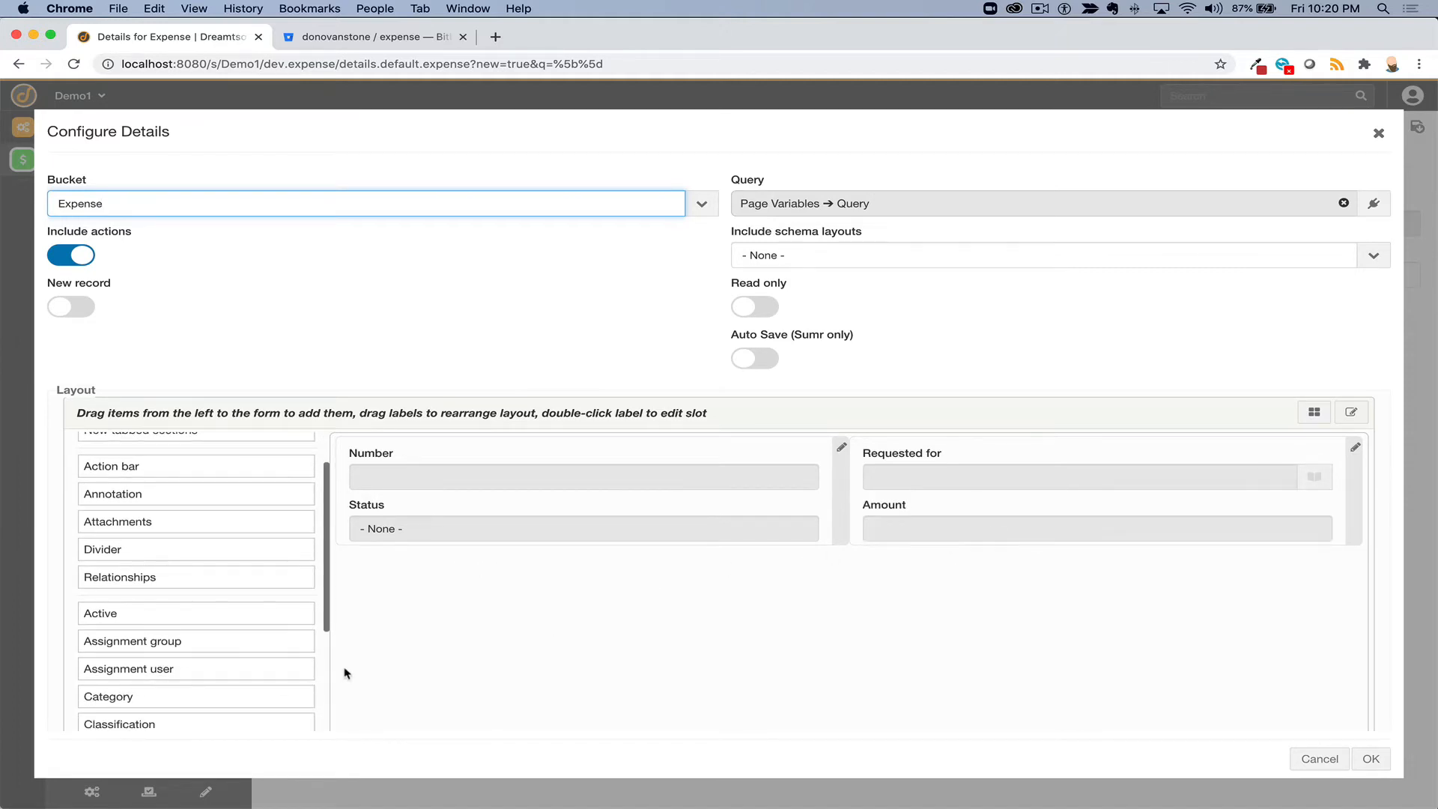
- Add a full-width Description field below the row and drag in a New slot
scroll(346, 672, down, 2)
scroll(202, 645, down, 3)
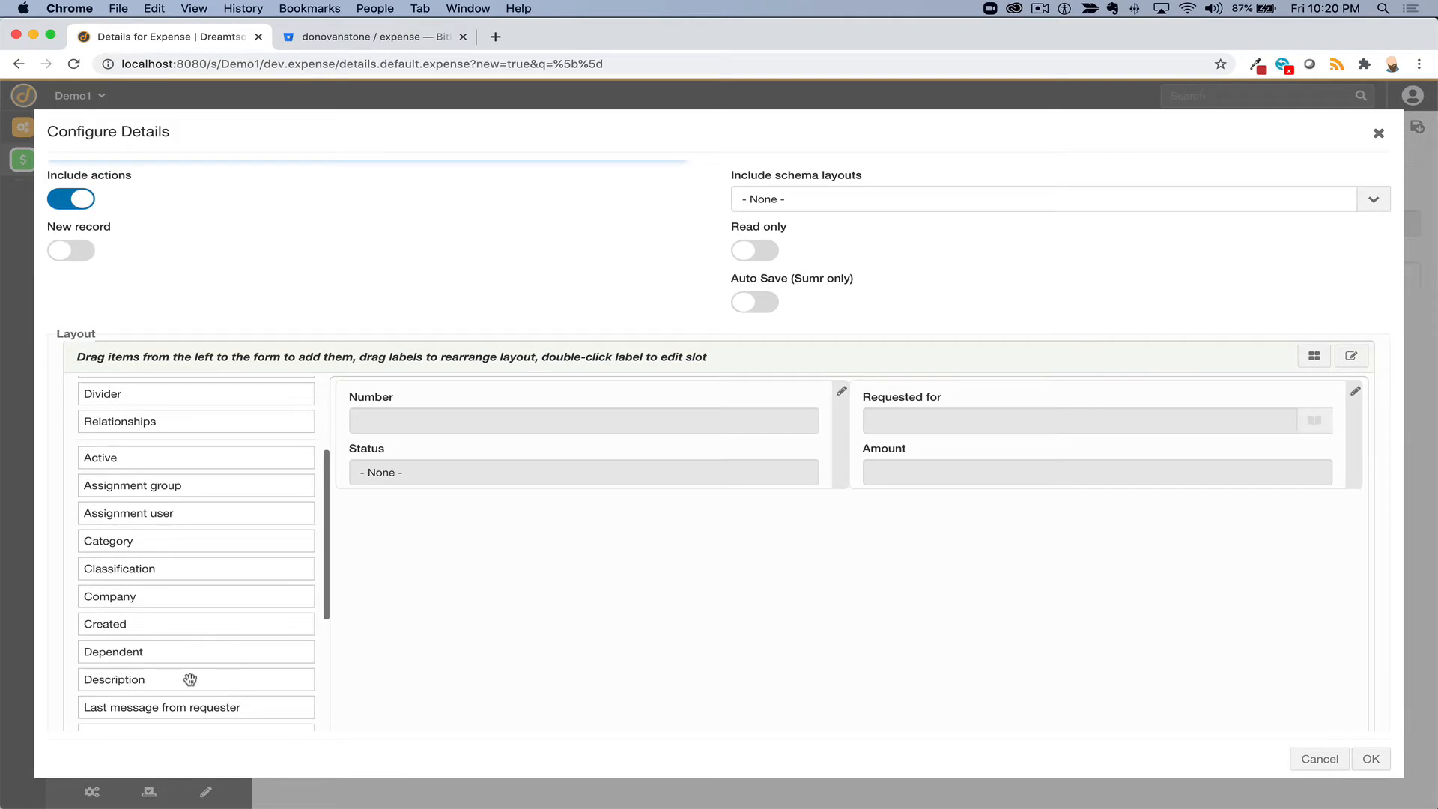
drag(189, 679, 557, 638)
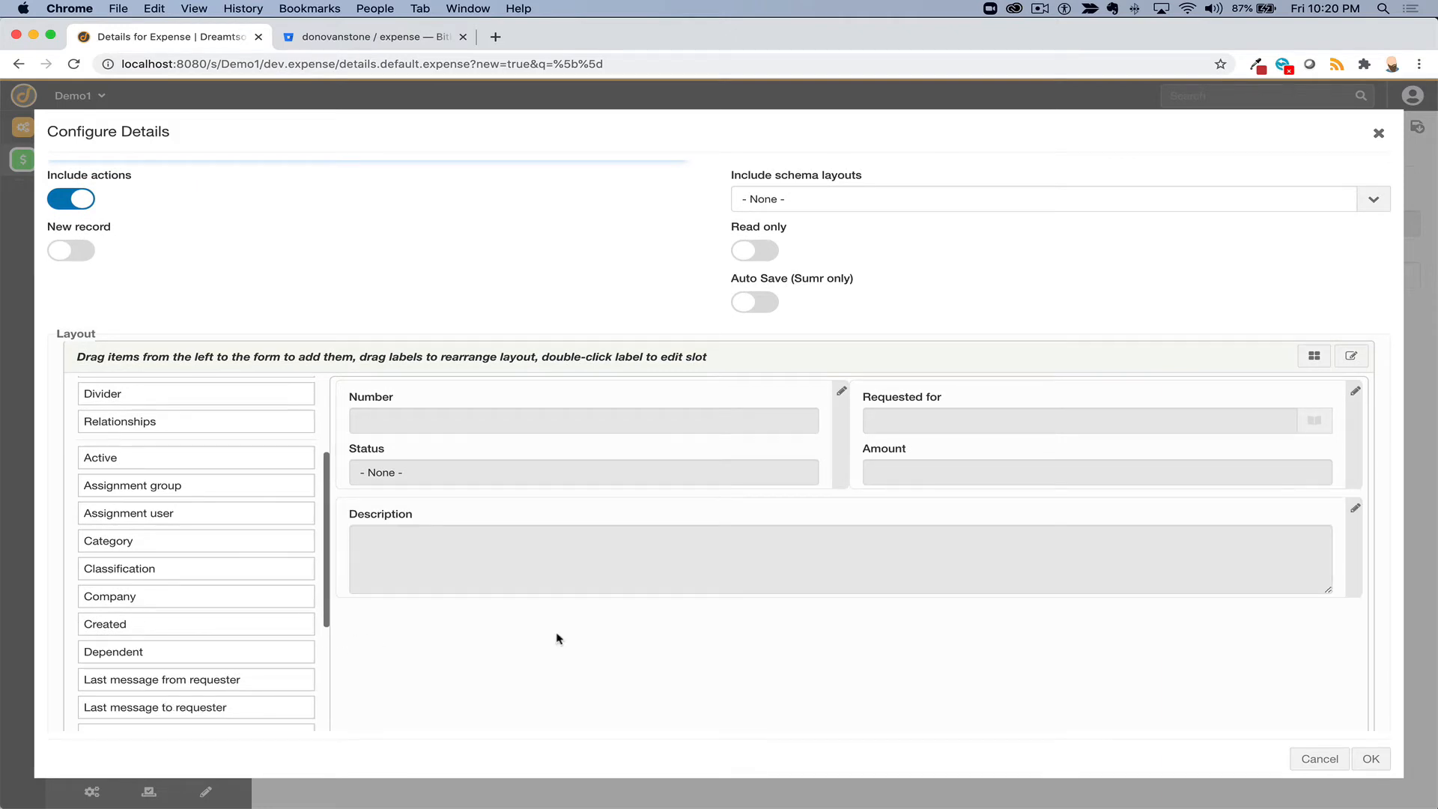
scroll(557, 638, up, 2)
scroll(157, 508, up, 3)
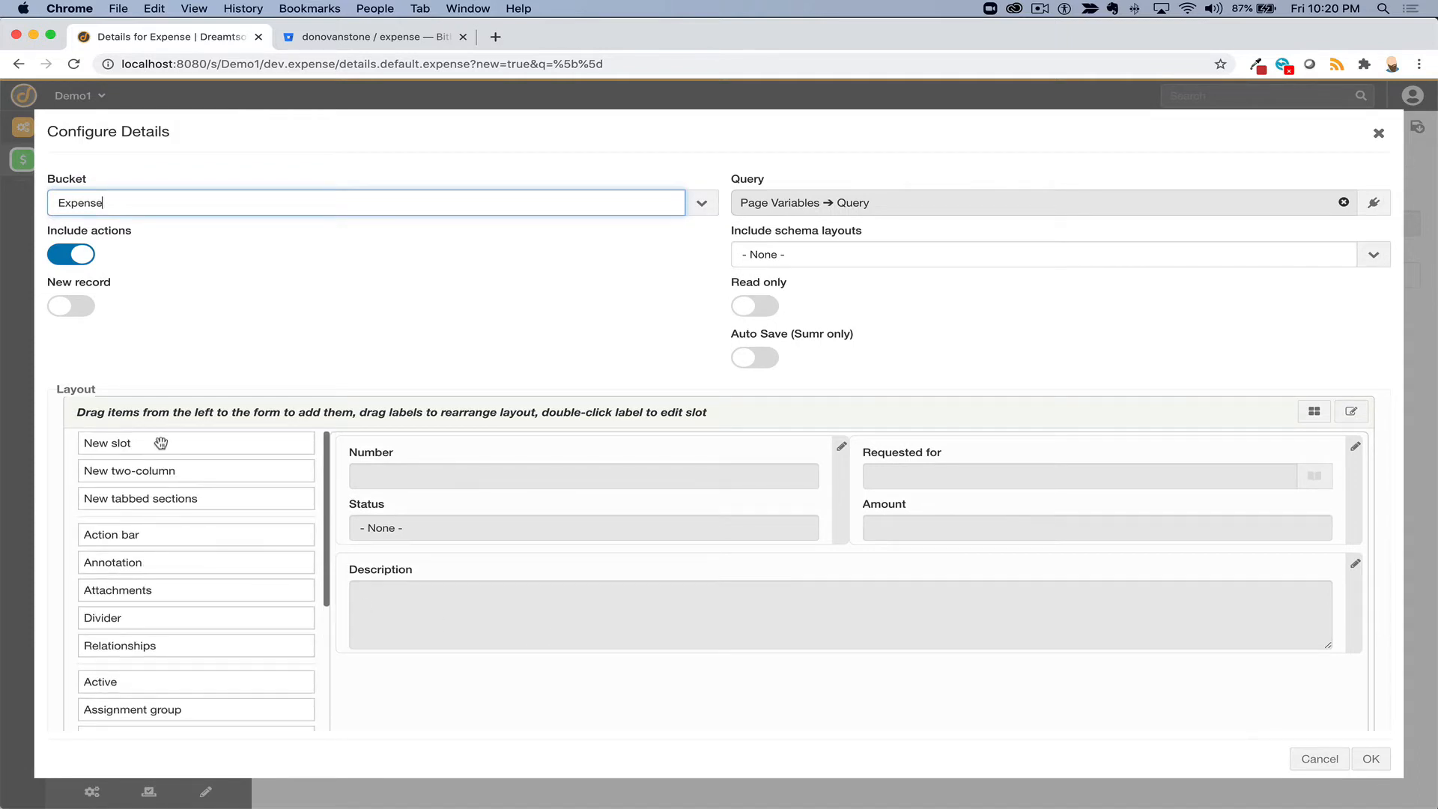
drag(160, 442, 459, 462)
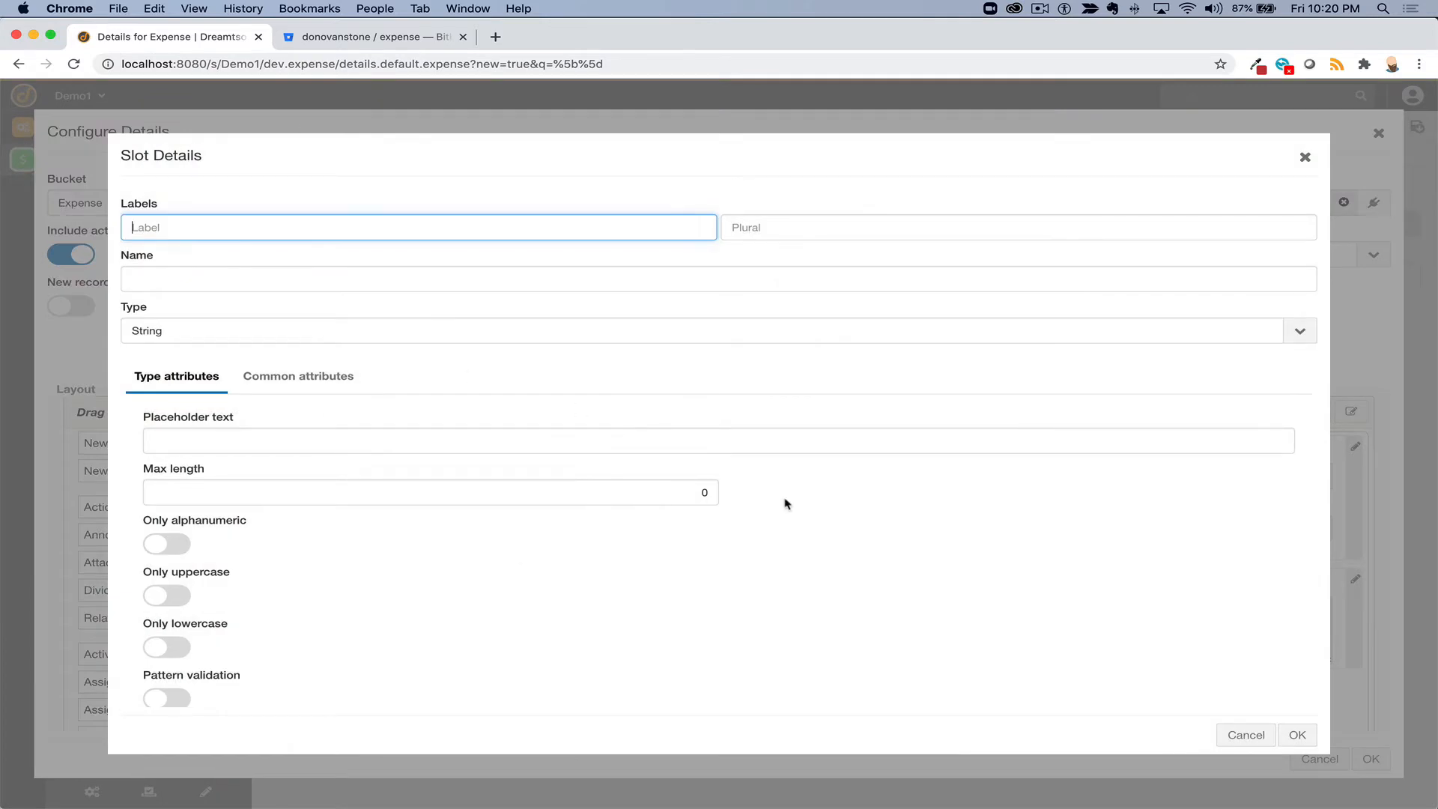
- Discard the new slot and place an Attachments section below Description, confirming its settings
click(1244, 735)
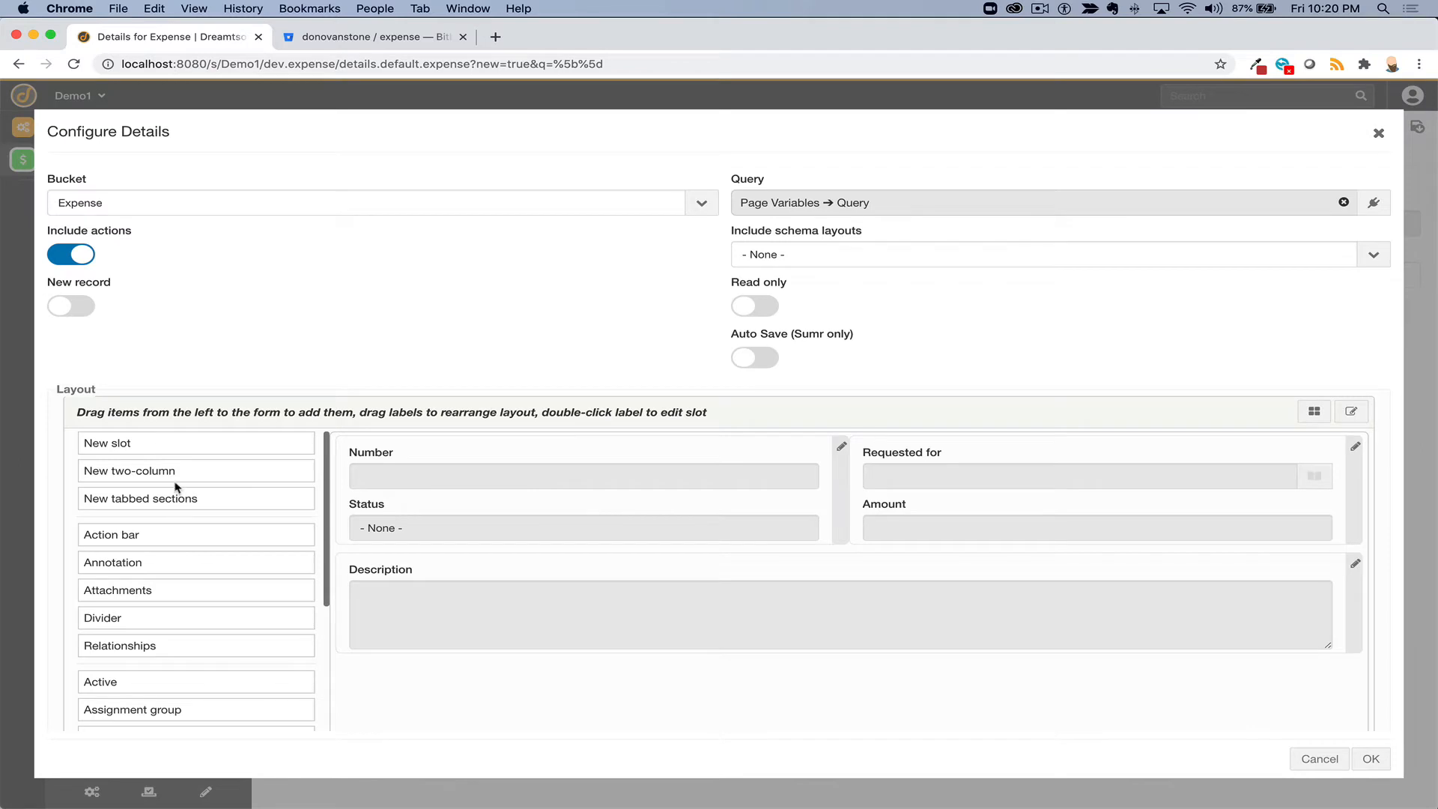
drag(168, 489, 469, 463)
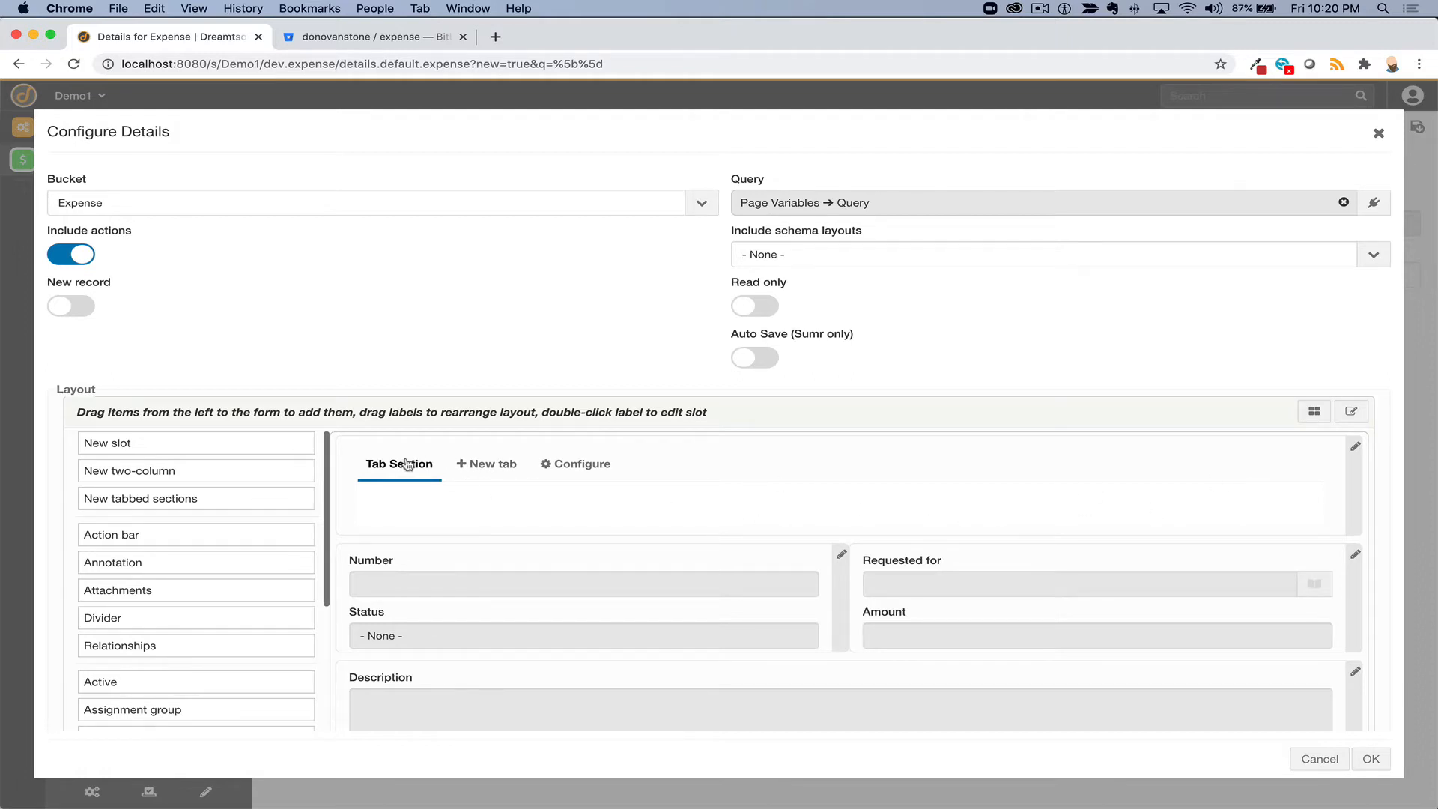
drag(401, 463, 200, 468)
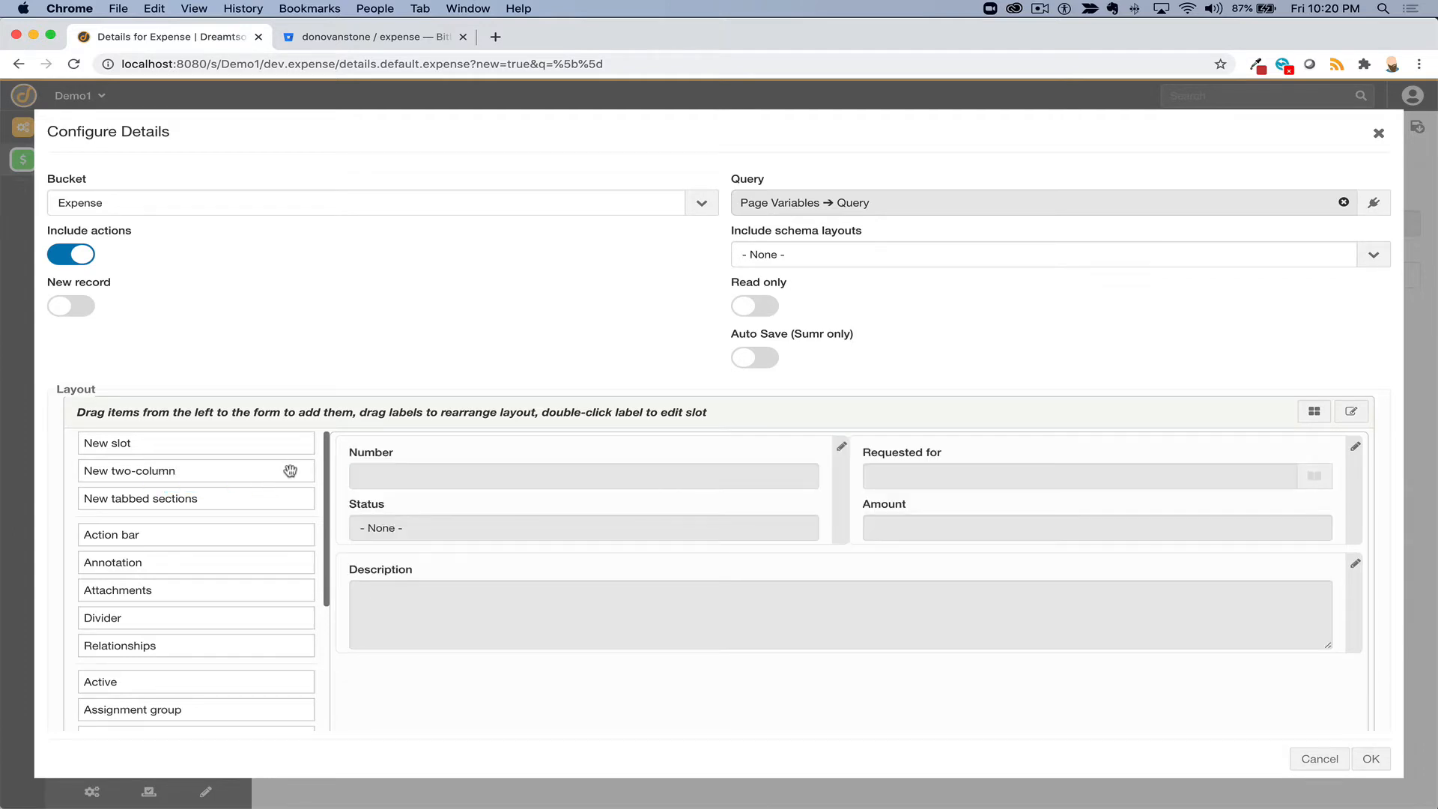
scroll(199, 552, down, 1)
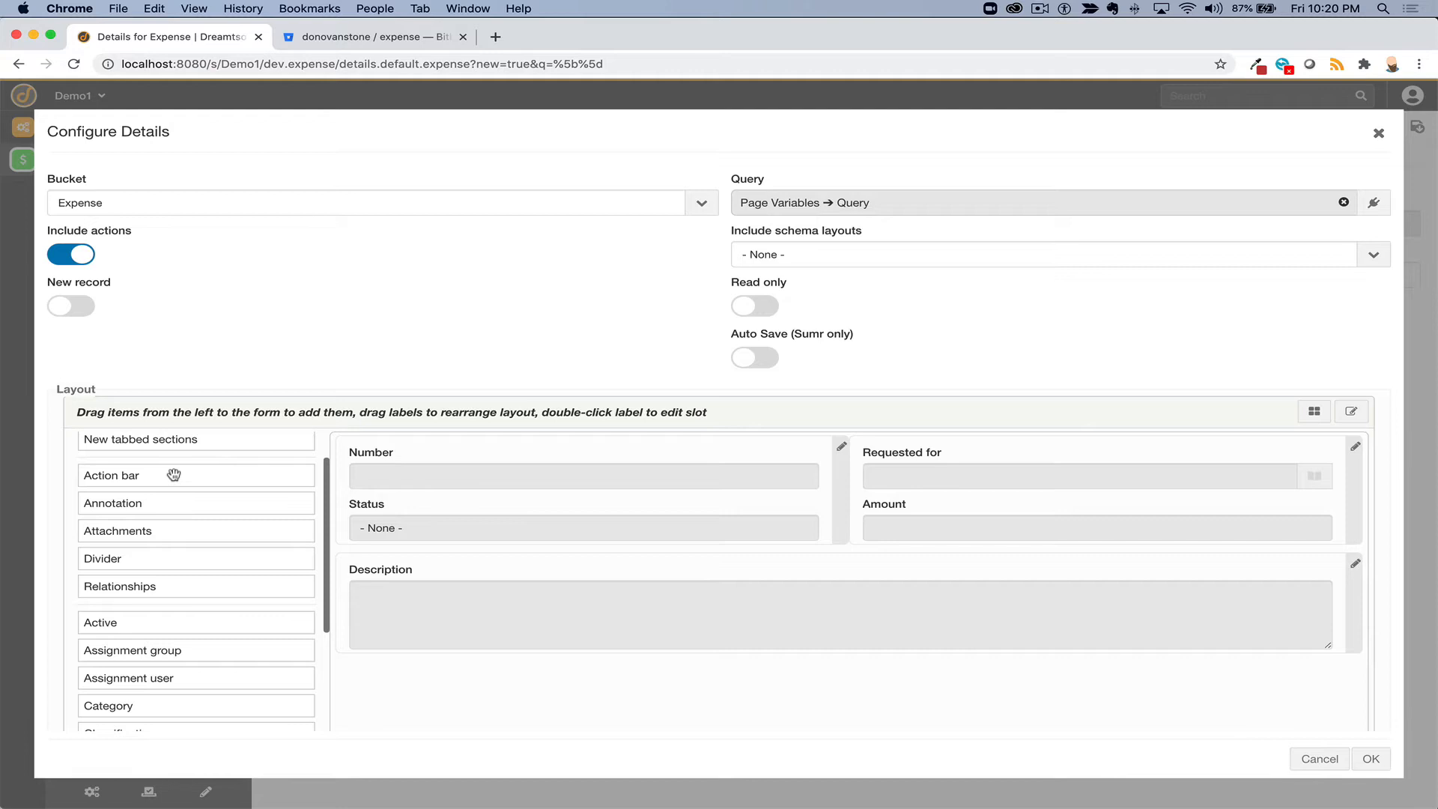
scroll(148, 560, down, 3)
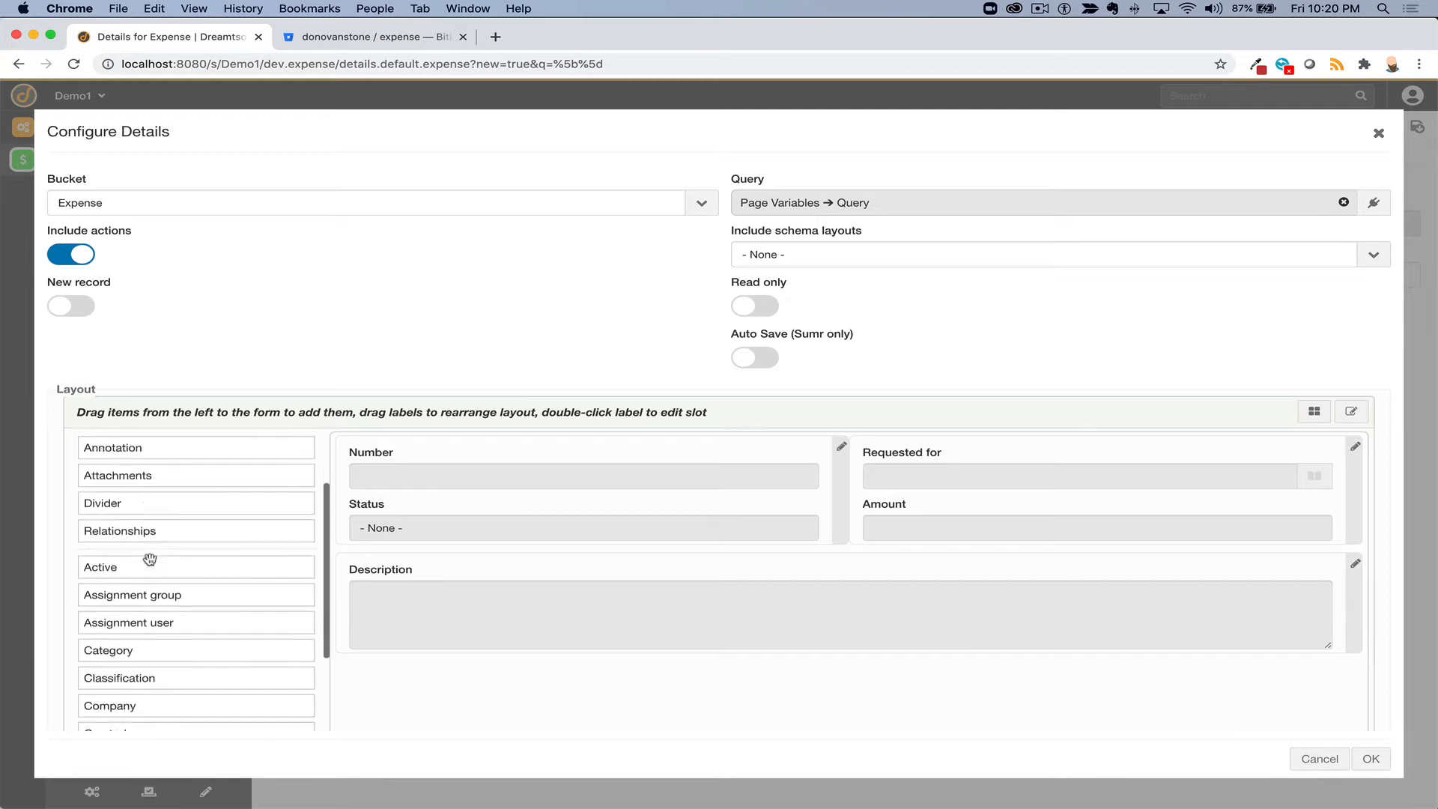
scroll(128, 490, up, 2)
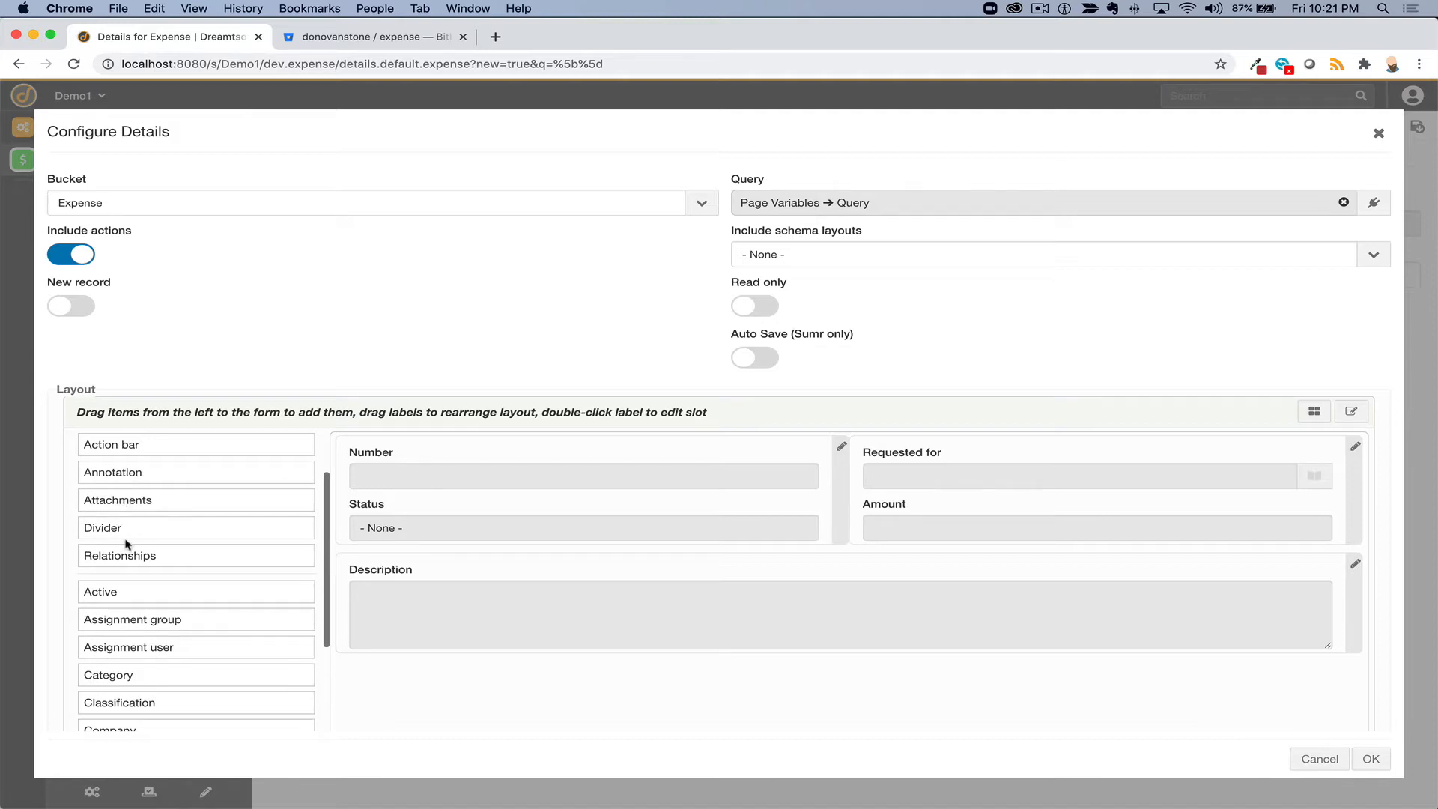
drag(135, 507, 401, 690)
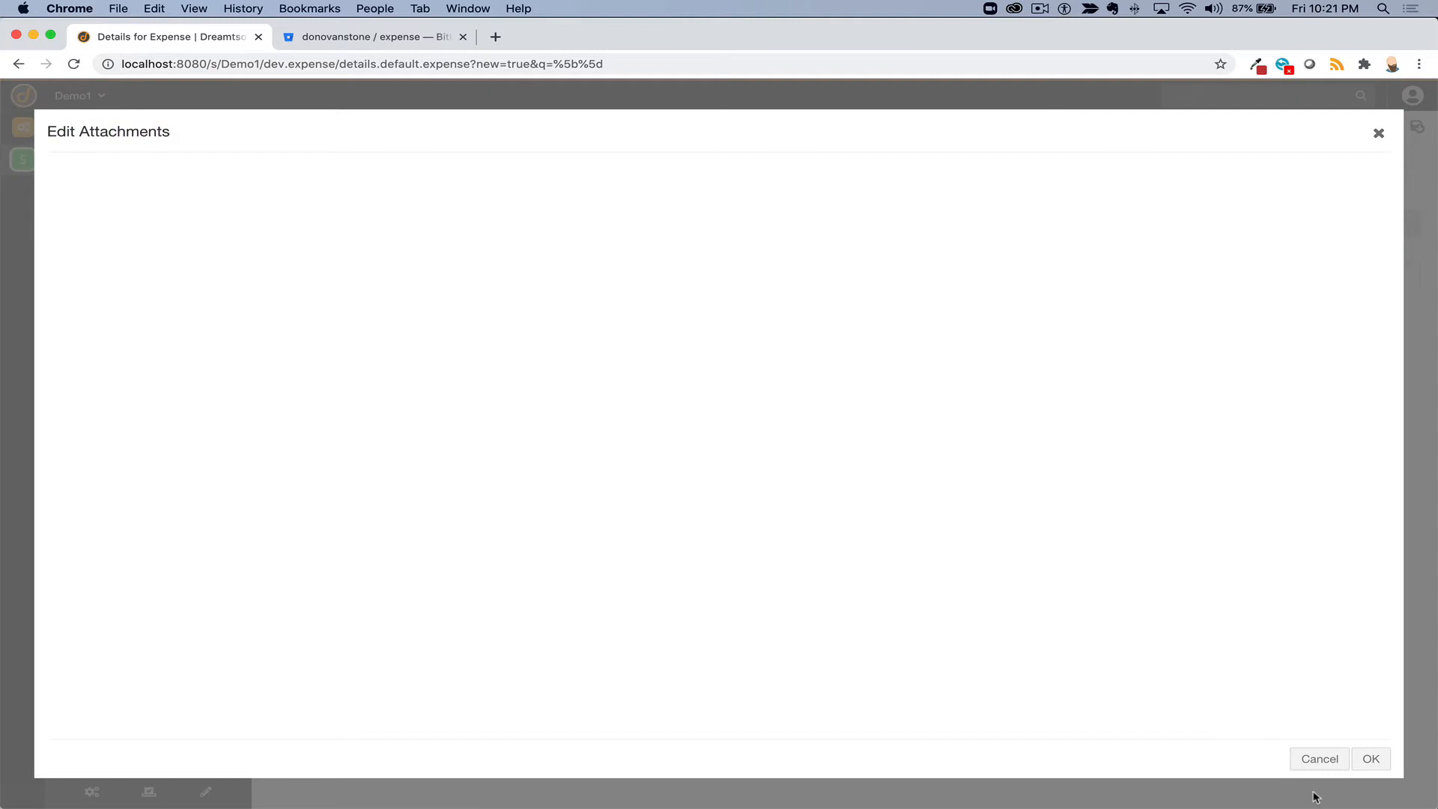
click(1372, 759)
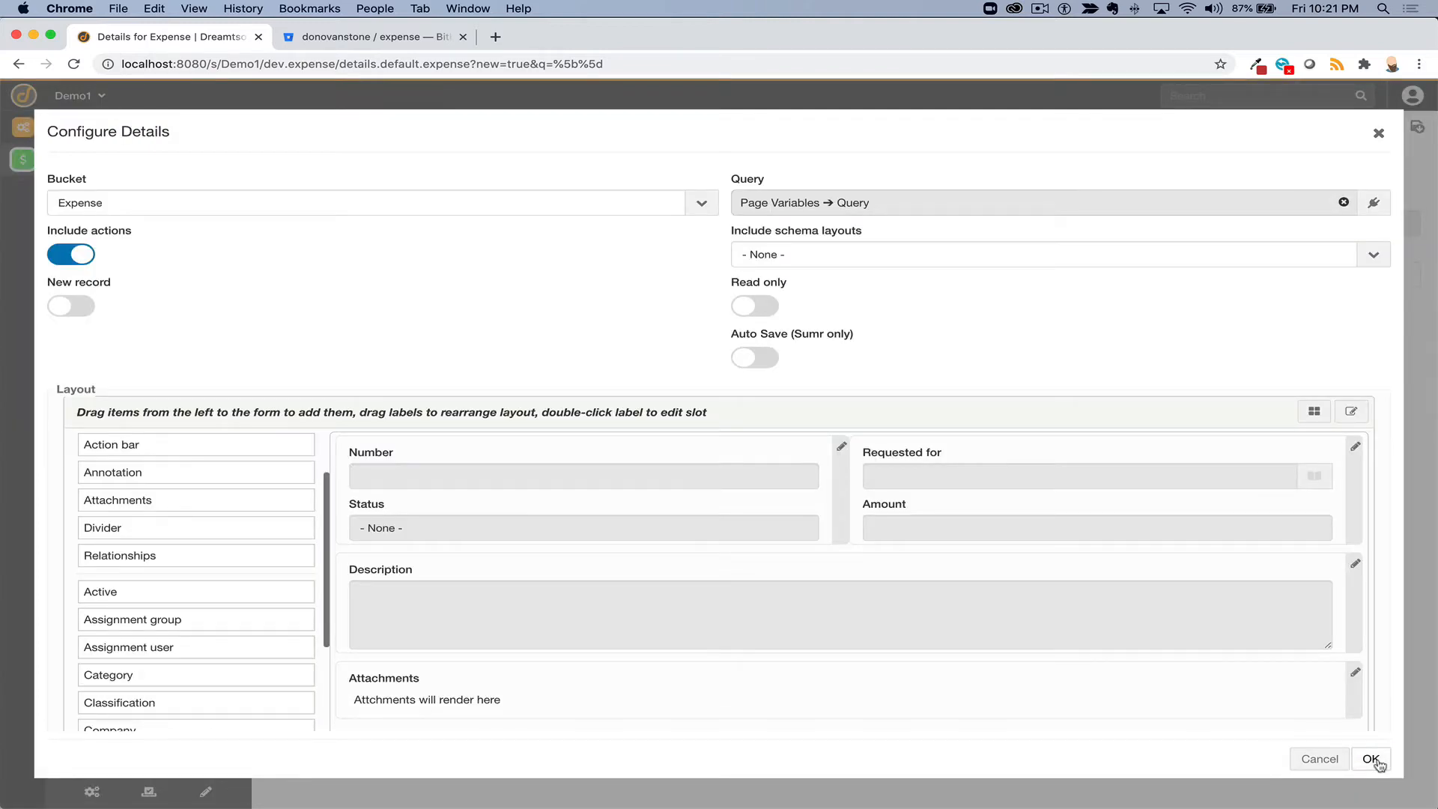
- Apply the saved layout and highlight the Number field's digits after the WORK prefix
click(1372, 759)
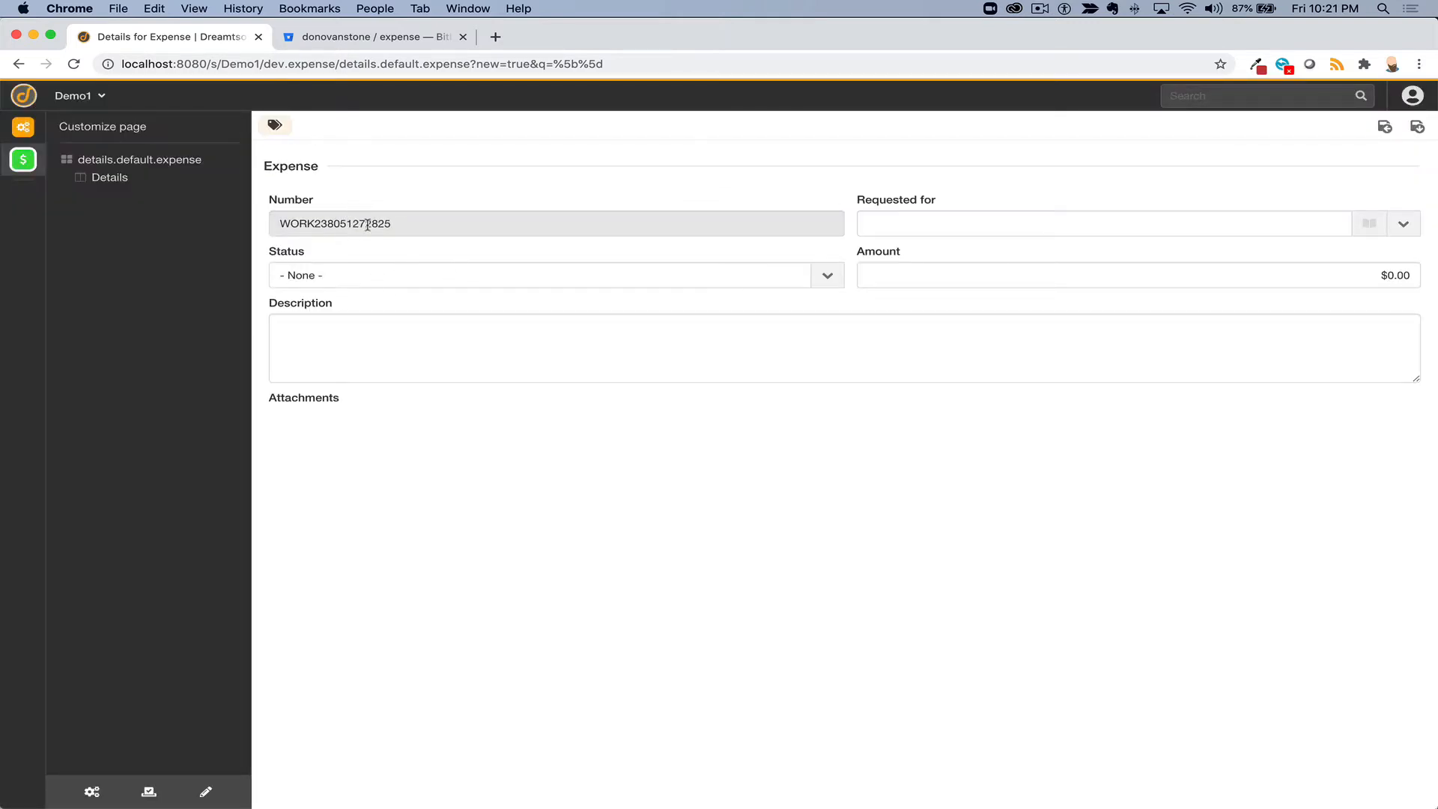
drag(394, 224, 272, 221)
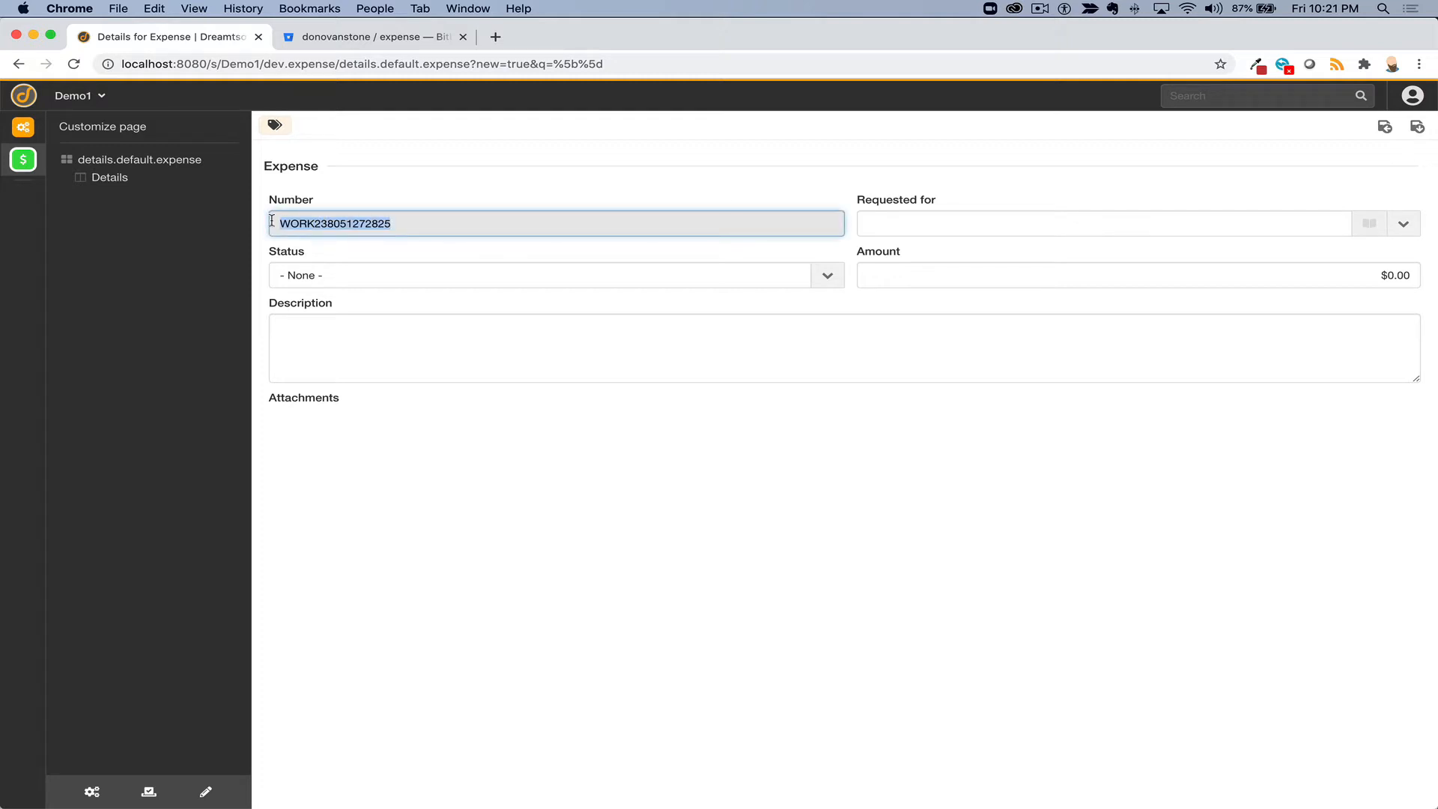
click(315, 223)
drag(314, 223, 512, 231)
- Go to the Expense bundle's number definitions list and start a new definition
click(92, 791)
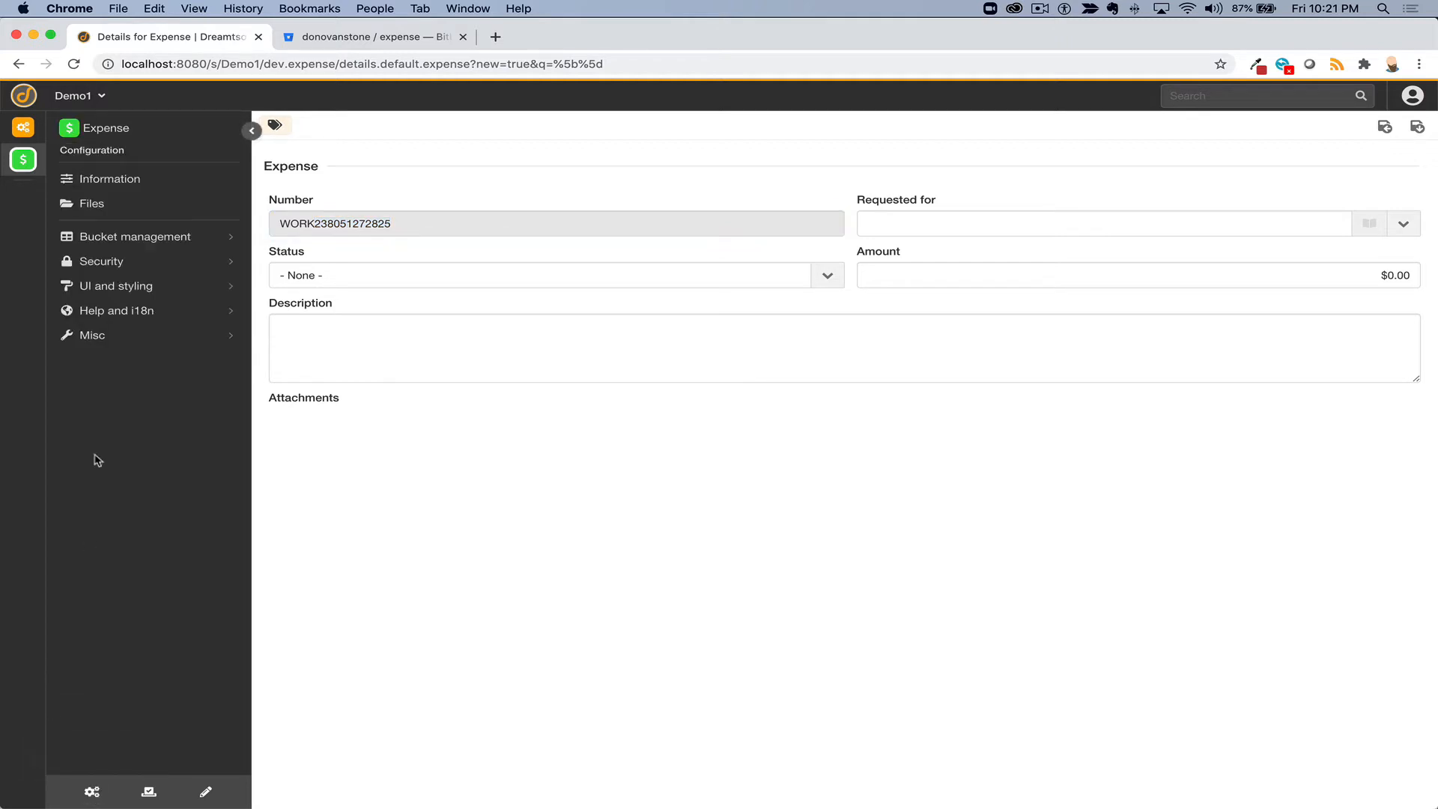
click(111, 343)
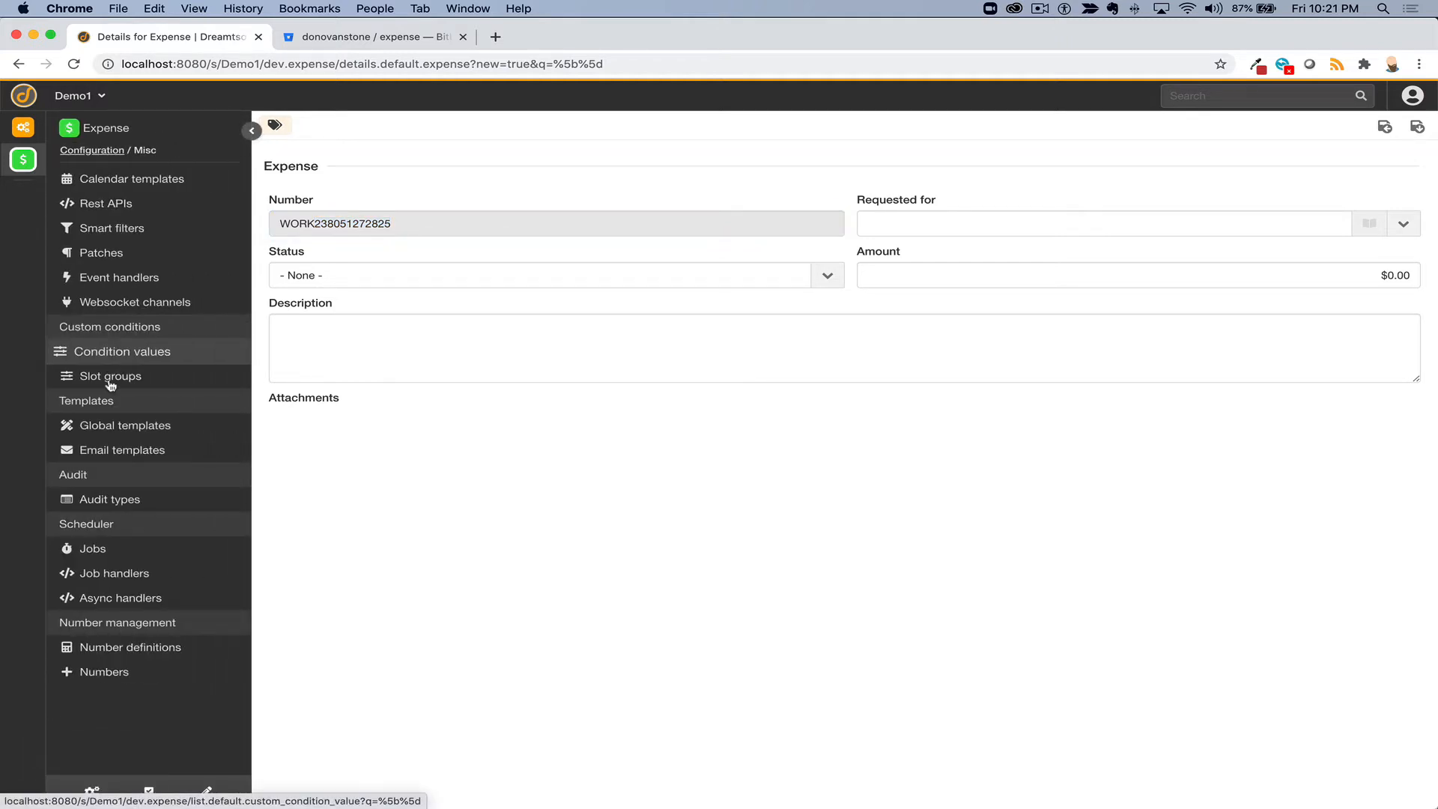
click(132, 657)
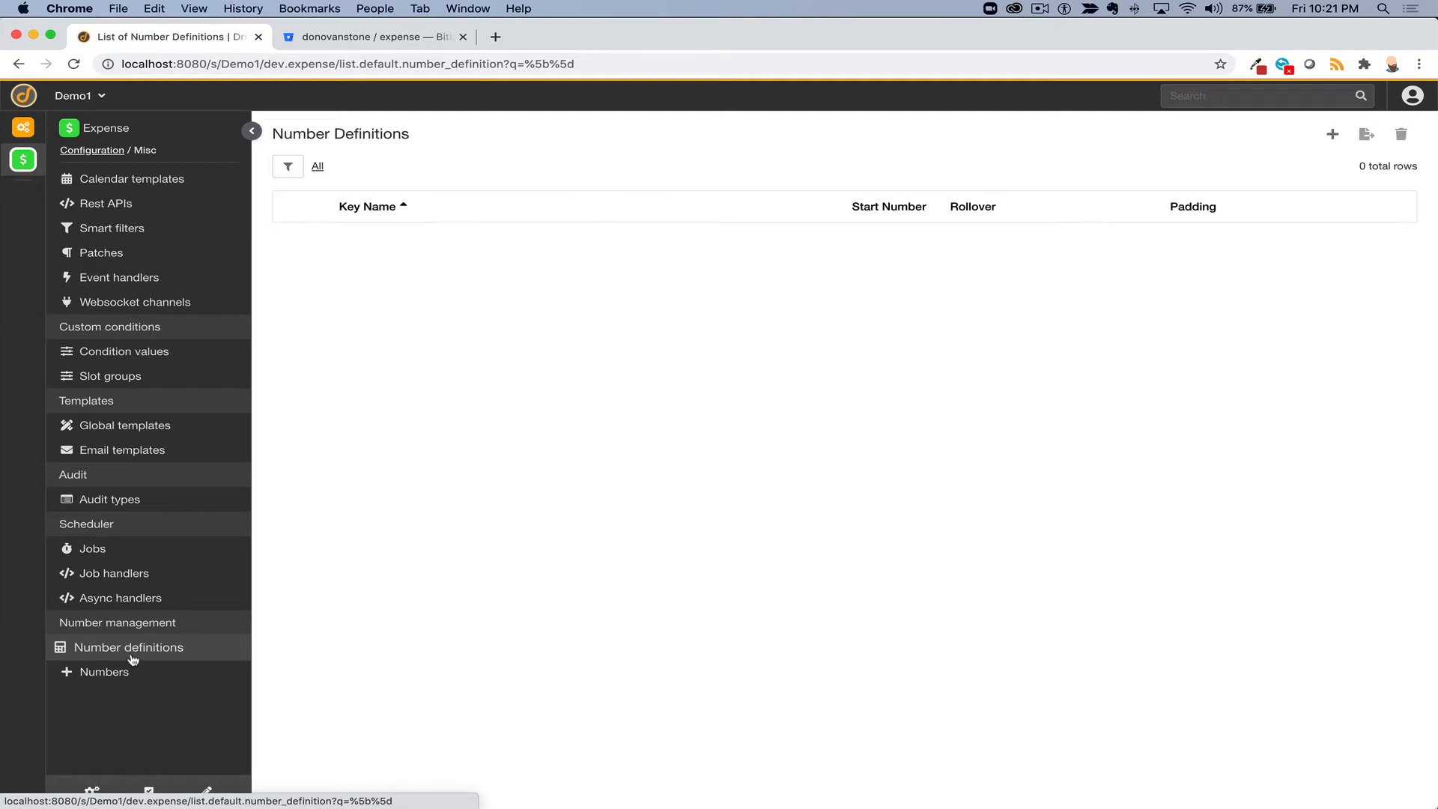
click(1333, 135)
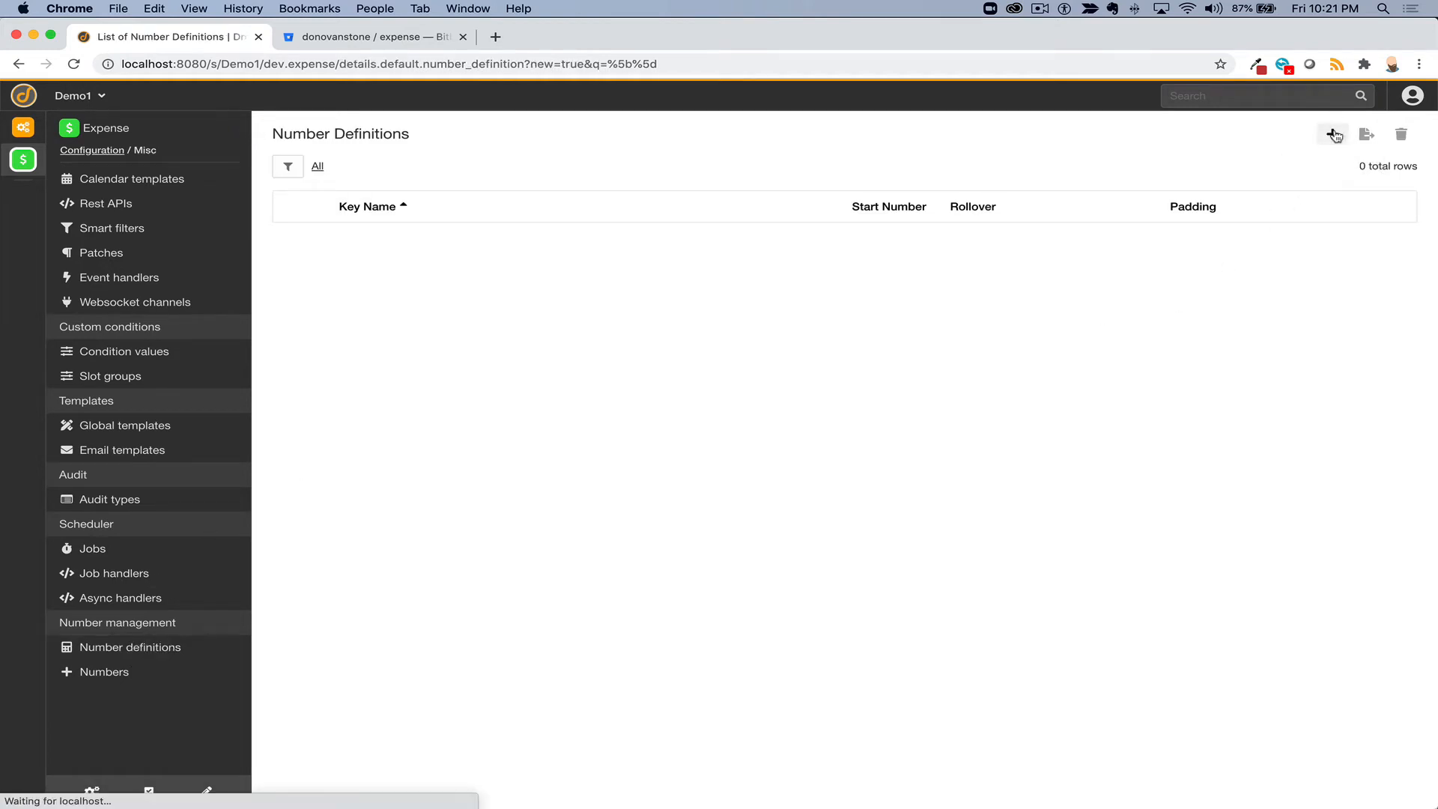
- Save number definition EXP with start number 1, padding on and padding size 8
text(EXP)
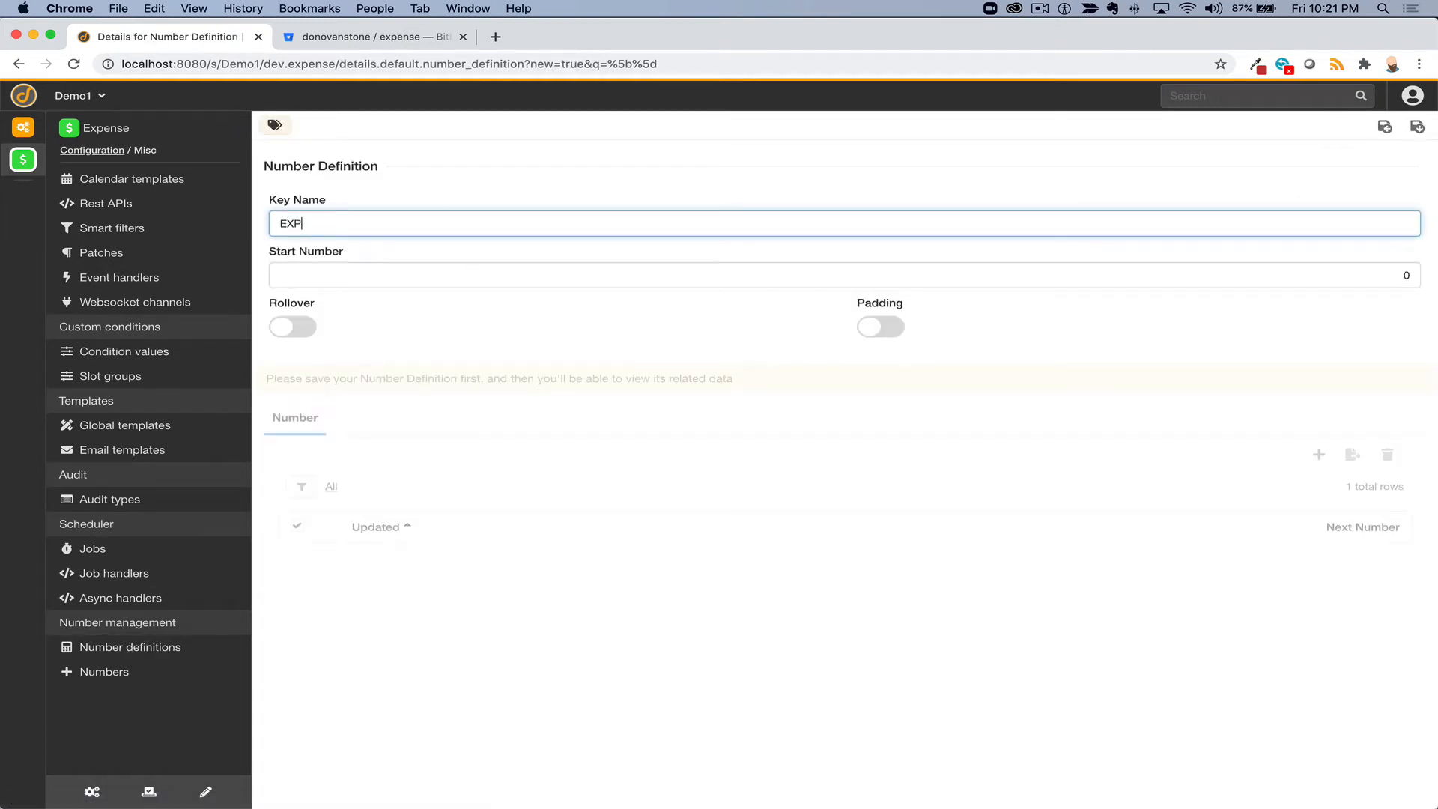
click(388, 273)
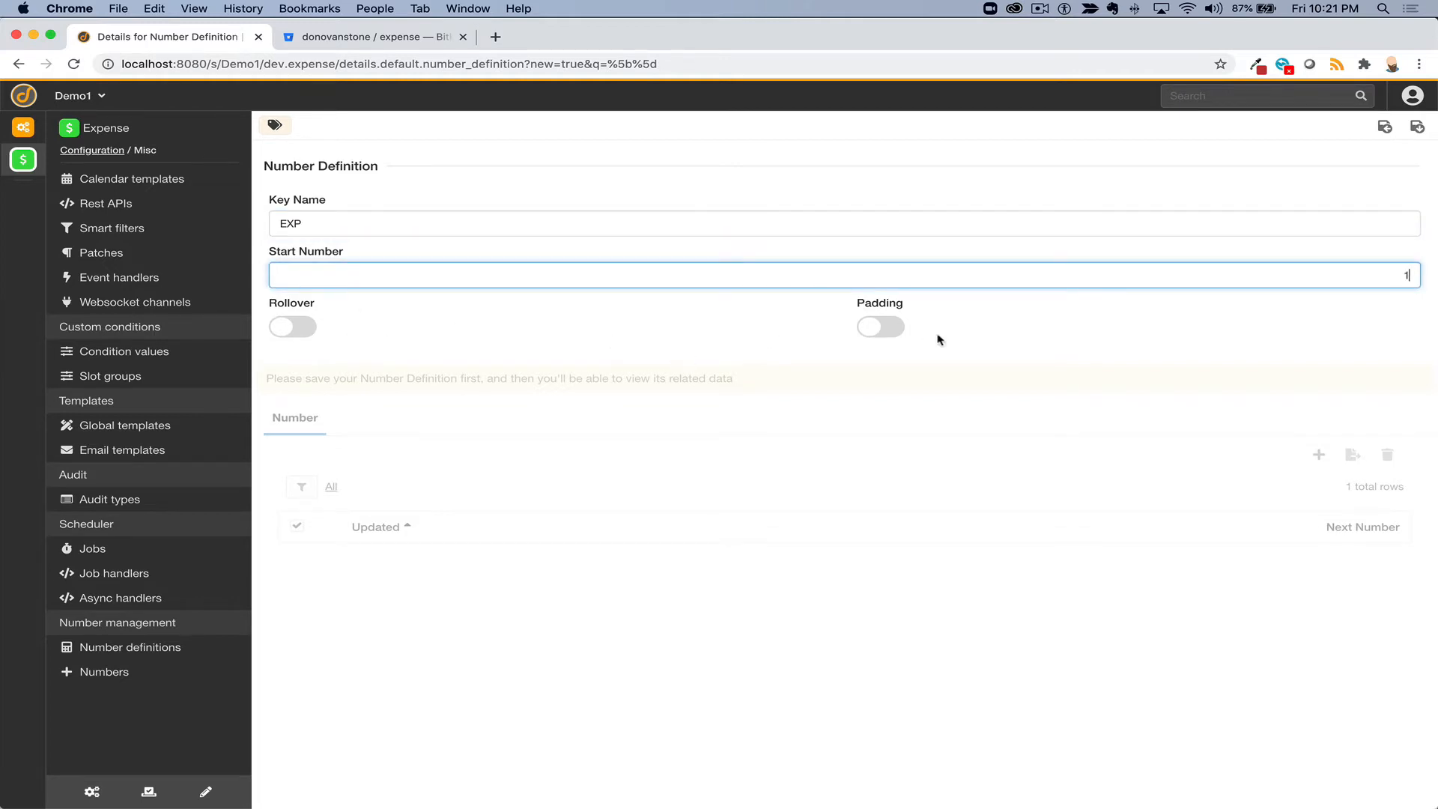
click(877, 326)
click(1383, 370)
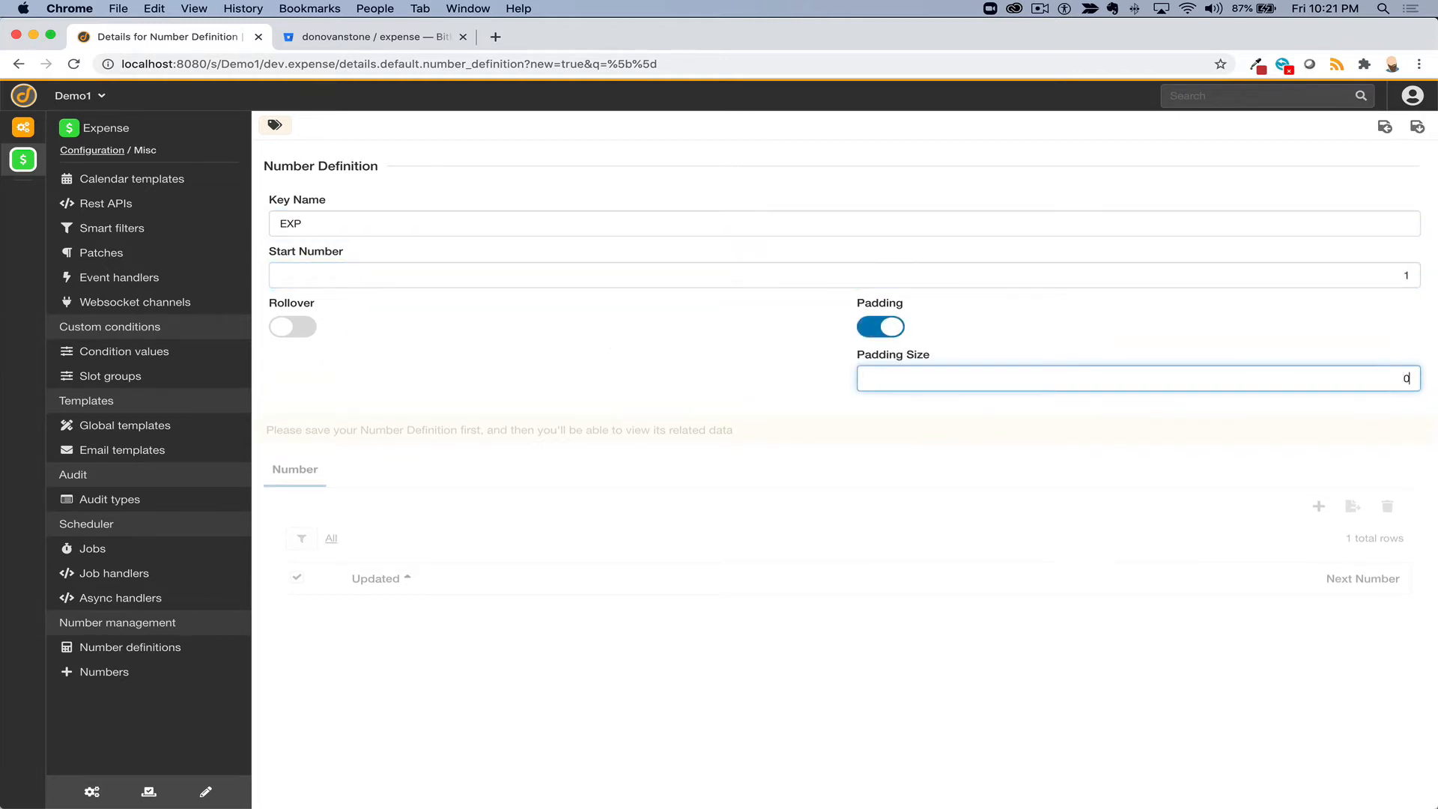
click(1416, 127)
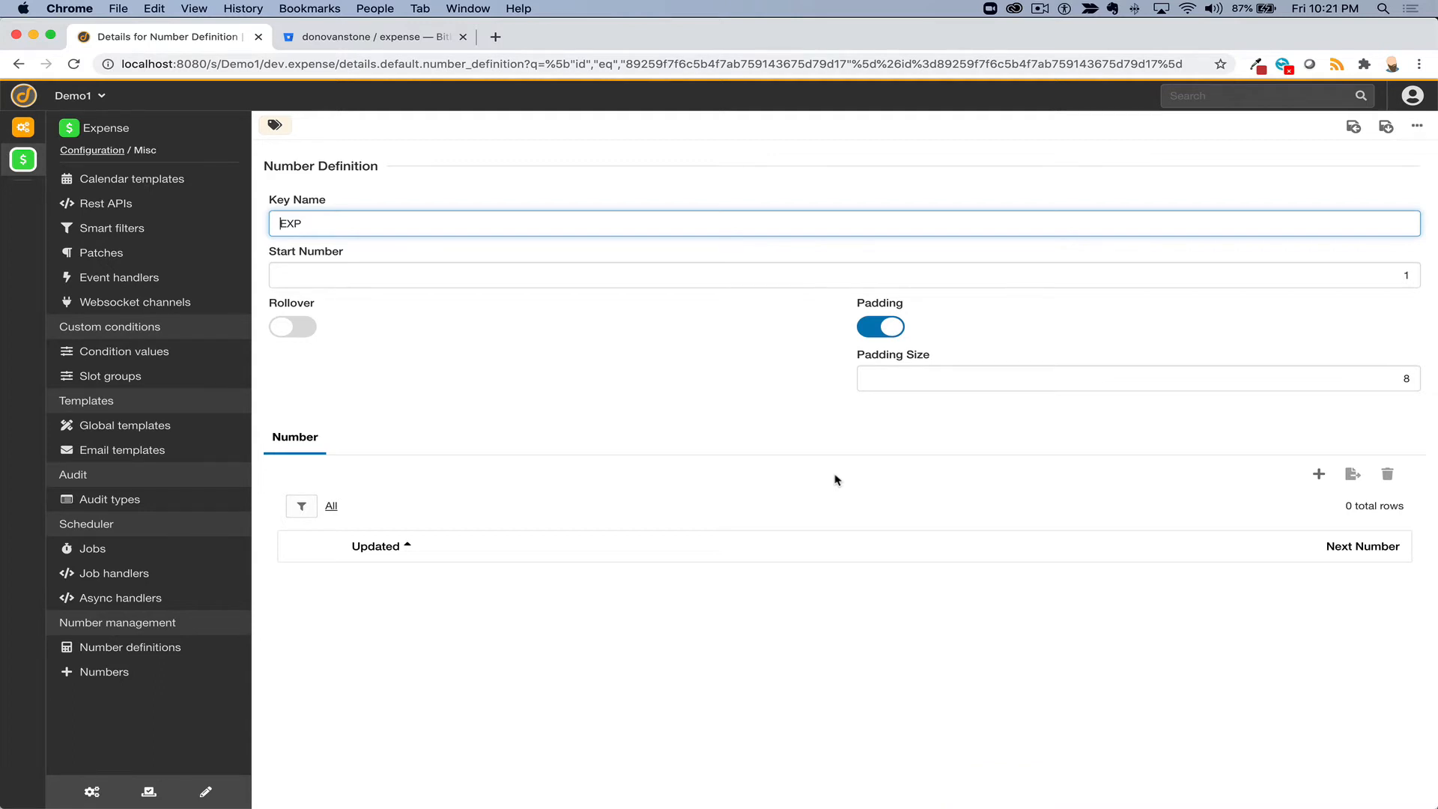
click(93, 792)
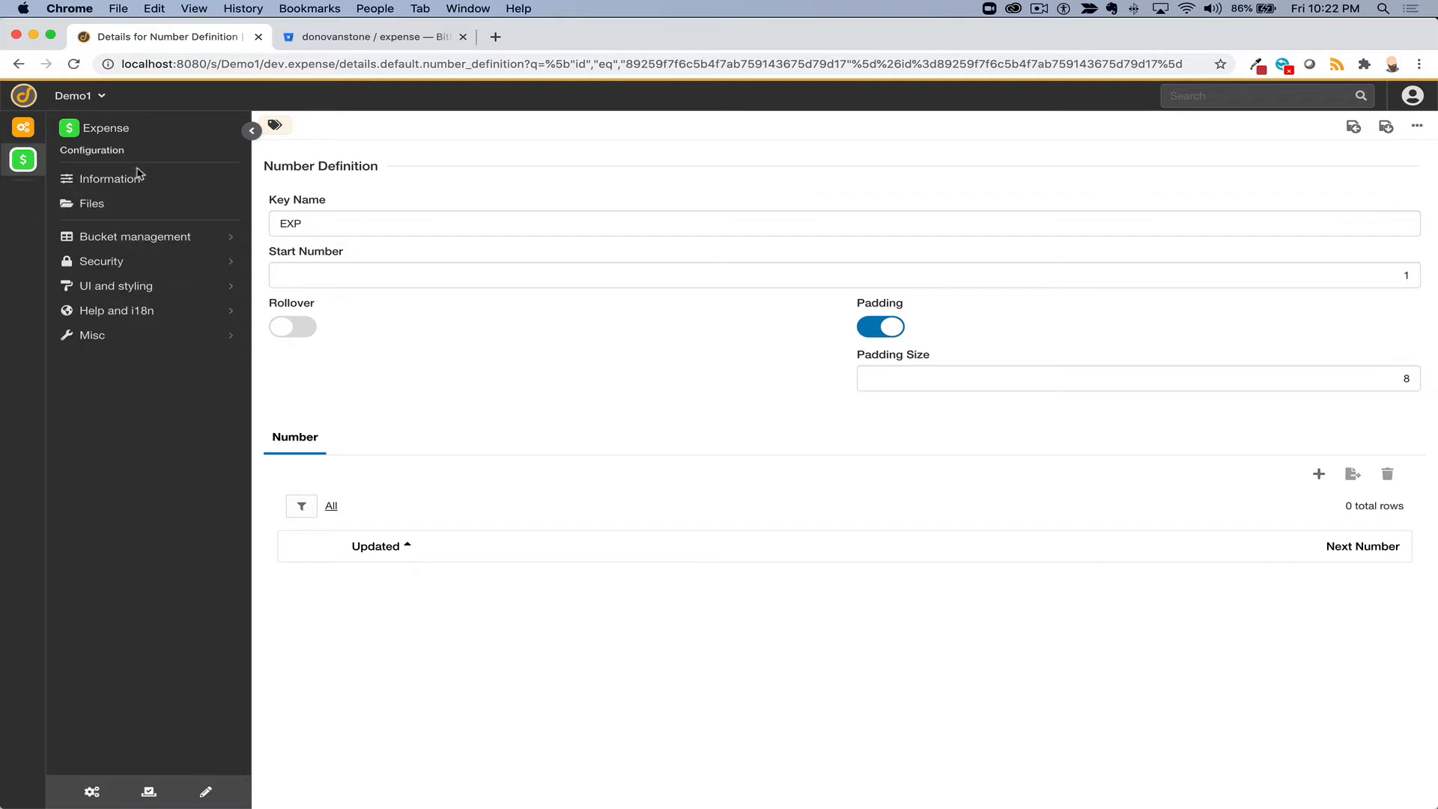
- Open the expense bucket from Bucket management and edit its number slot
click(122, 230)
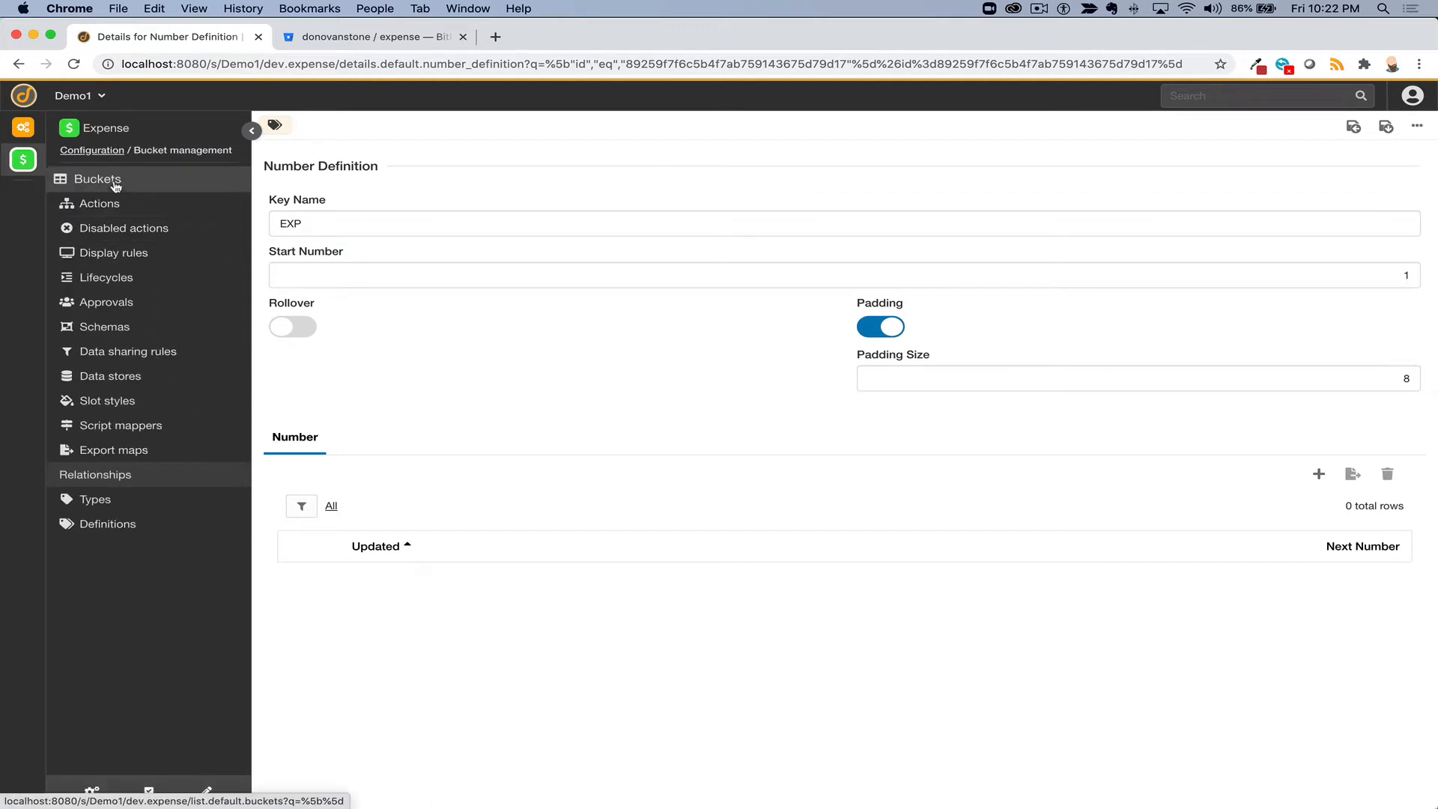
click(116, 184)
click(377, 240)
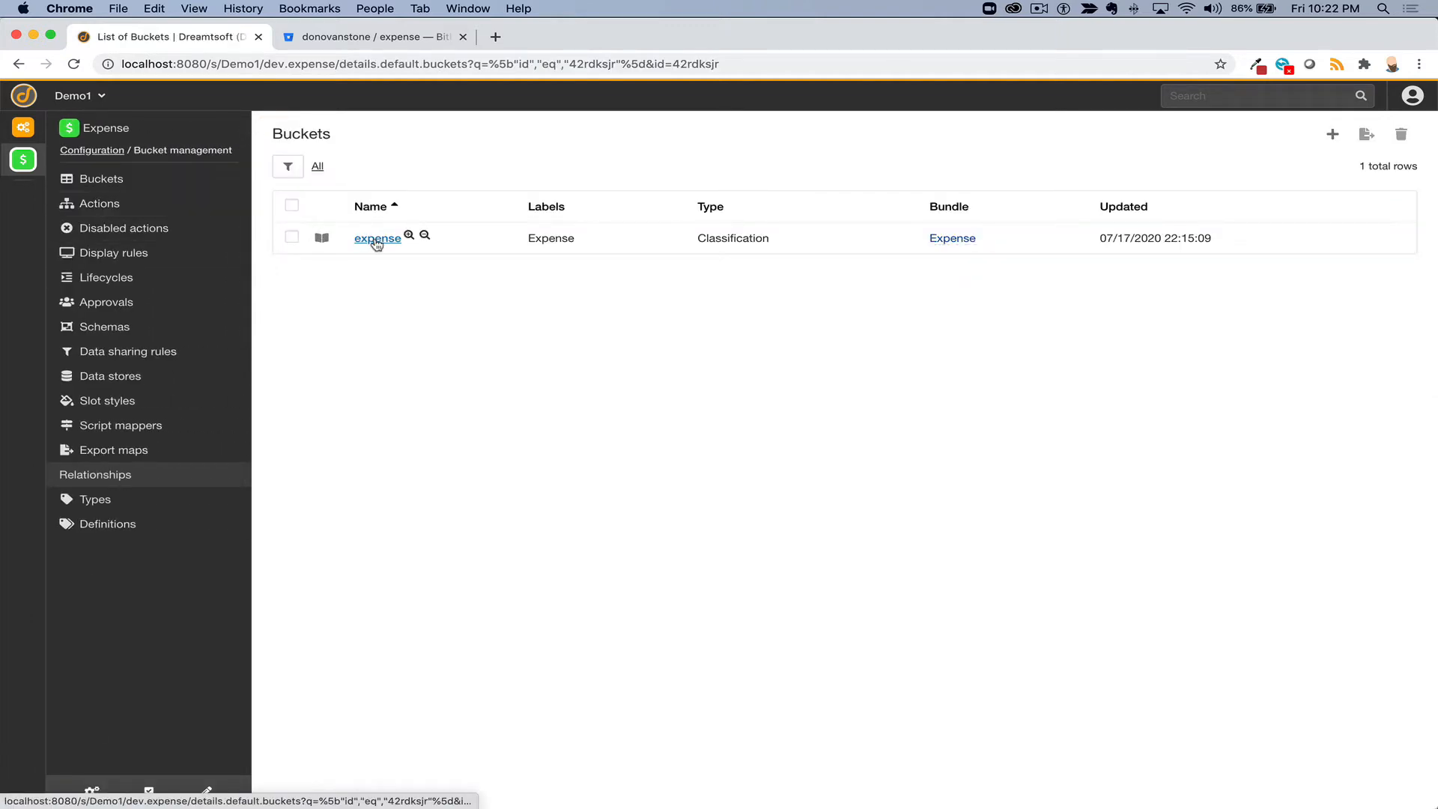
scroll(408, 591, down, 5)
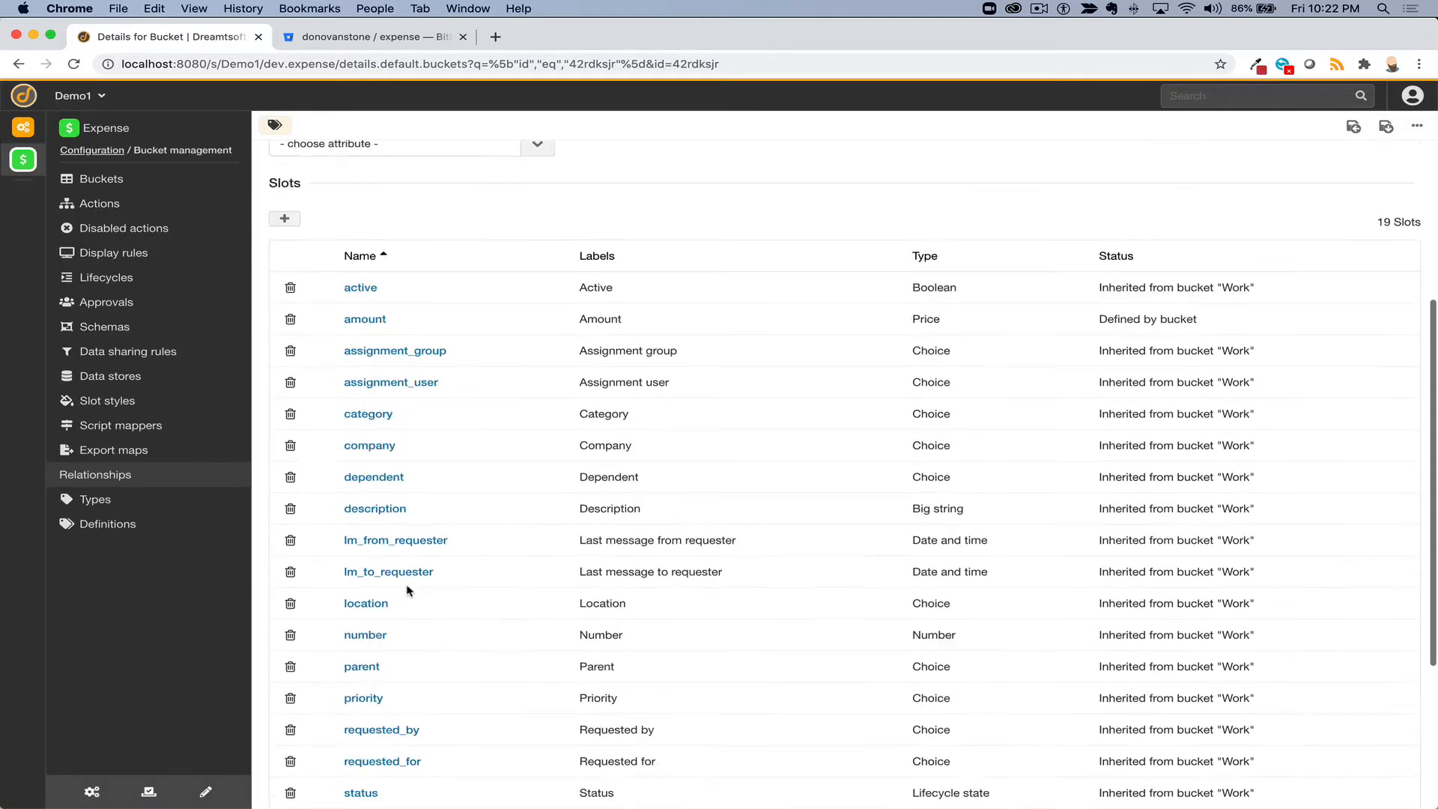
click(360, 534)
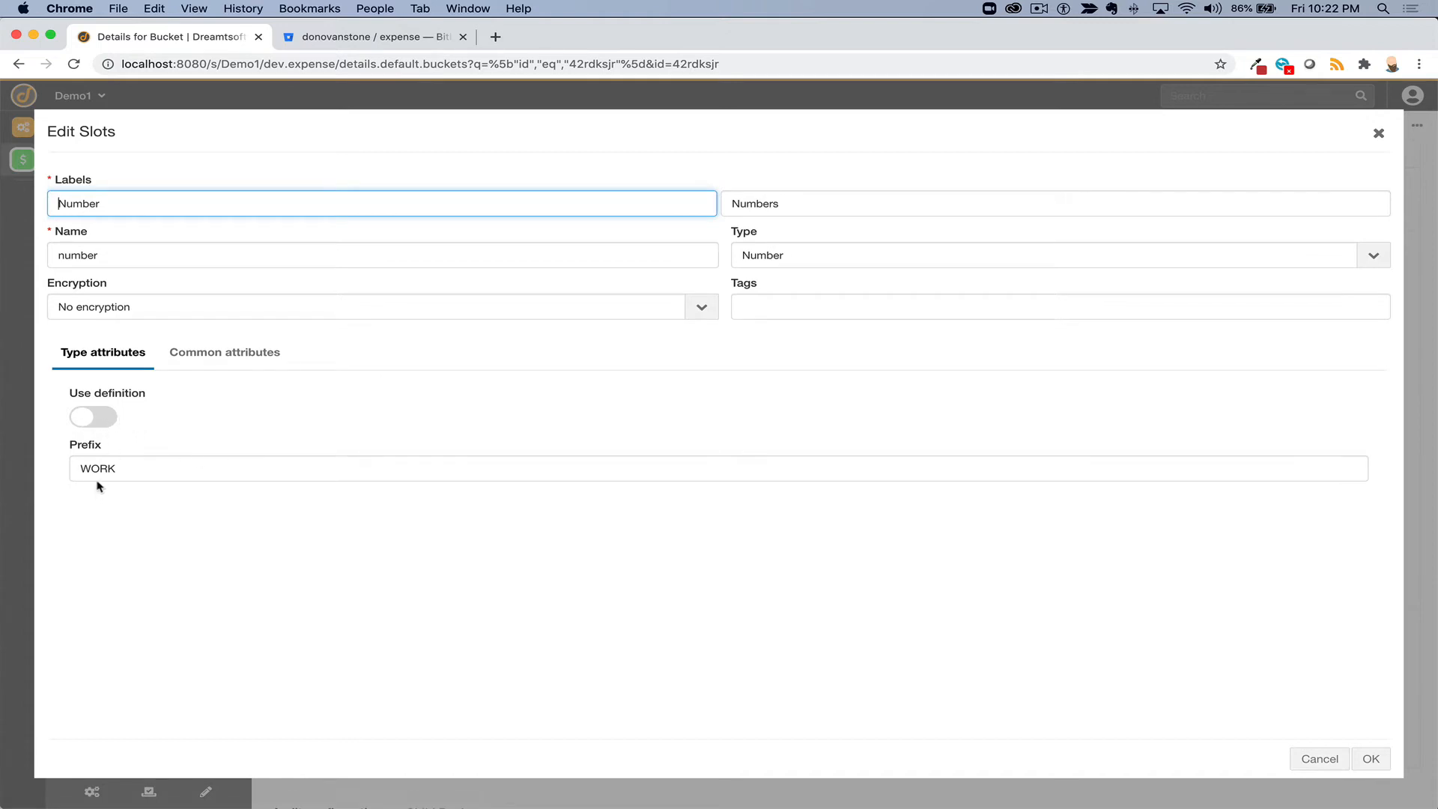
- Switch the number slot to use the EXP number definition and save the bucket
click(82, 419)
click(153, 464)
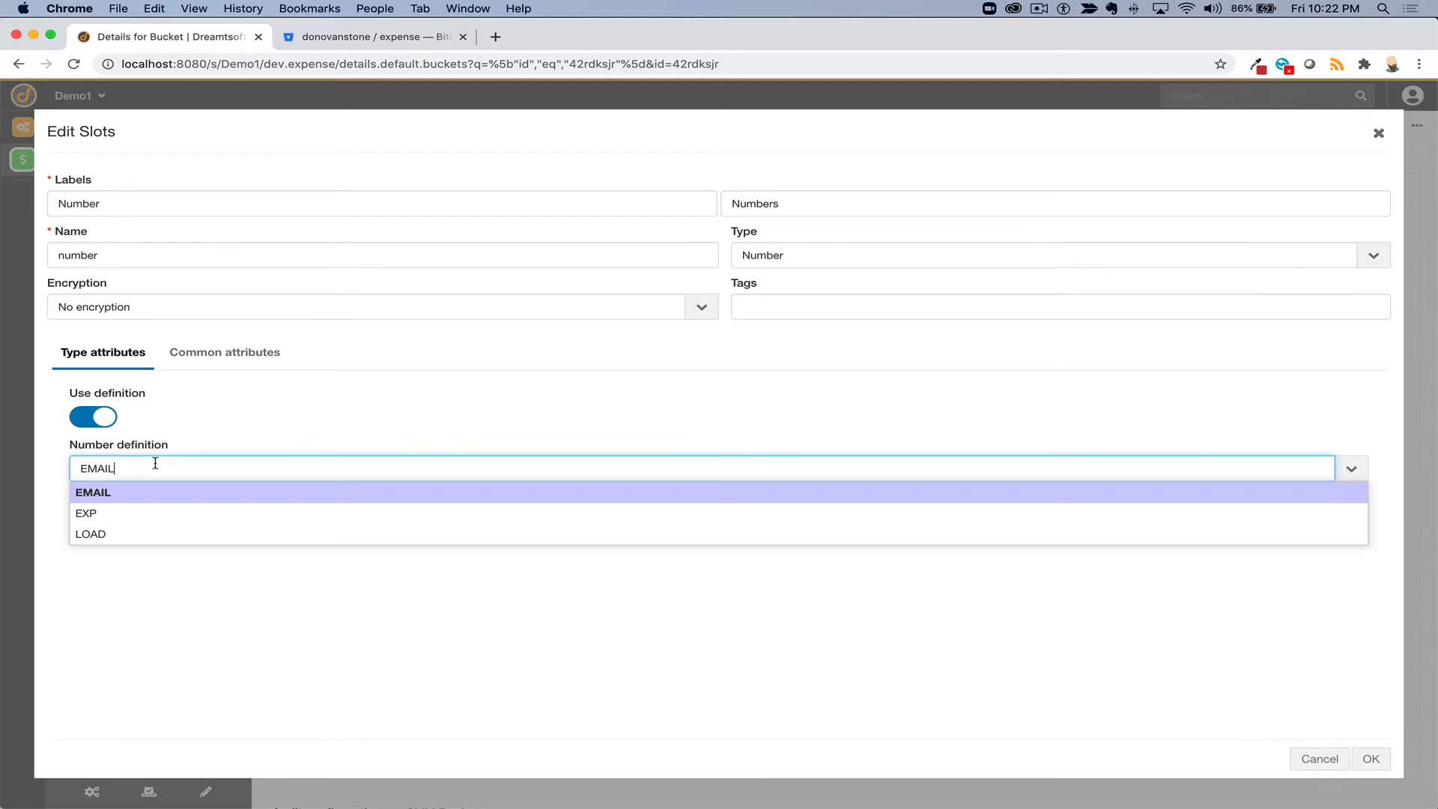
click(149, 511)
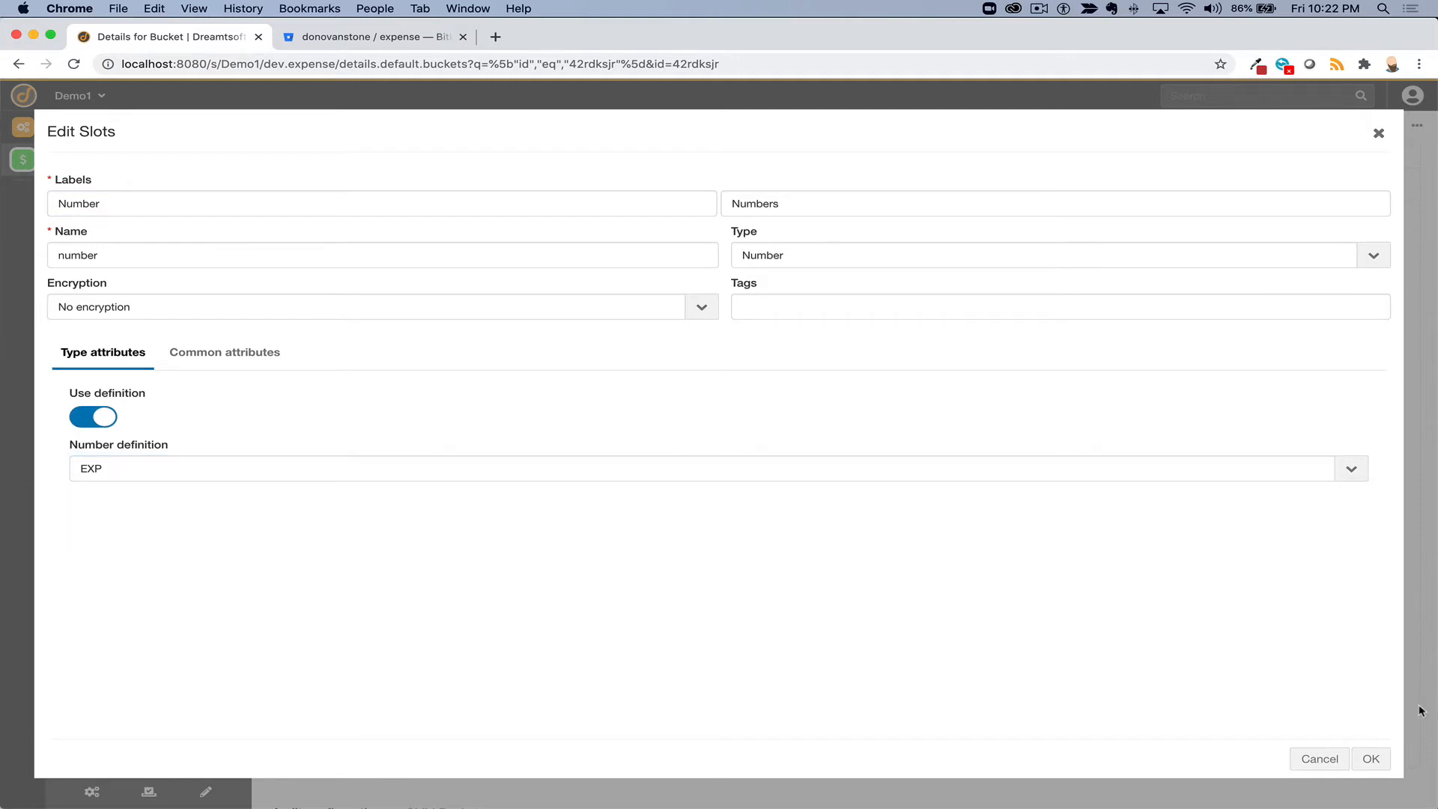
click(1371, 758)
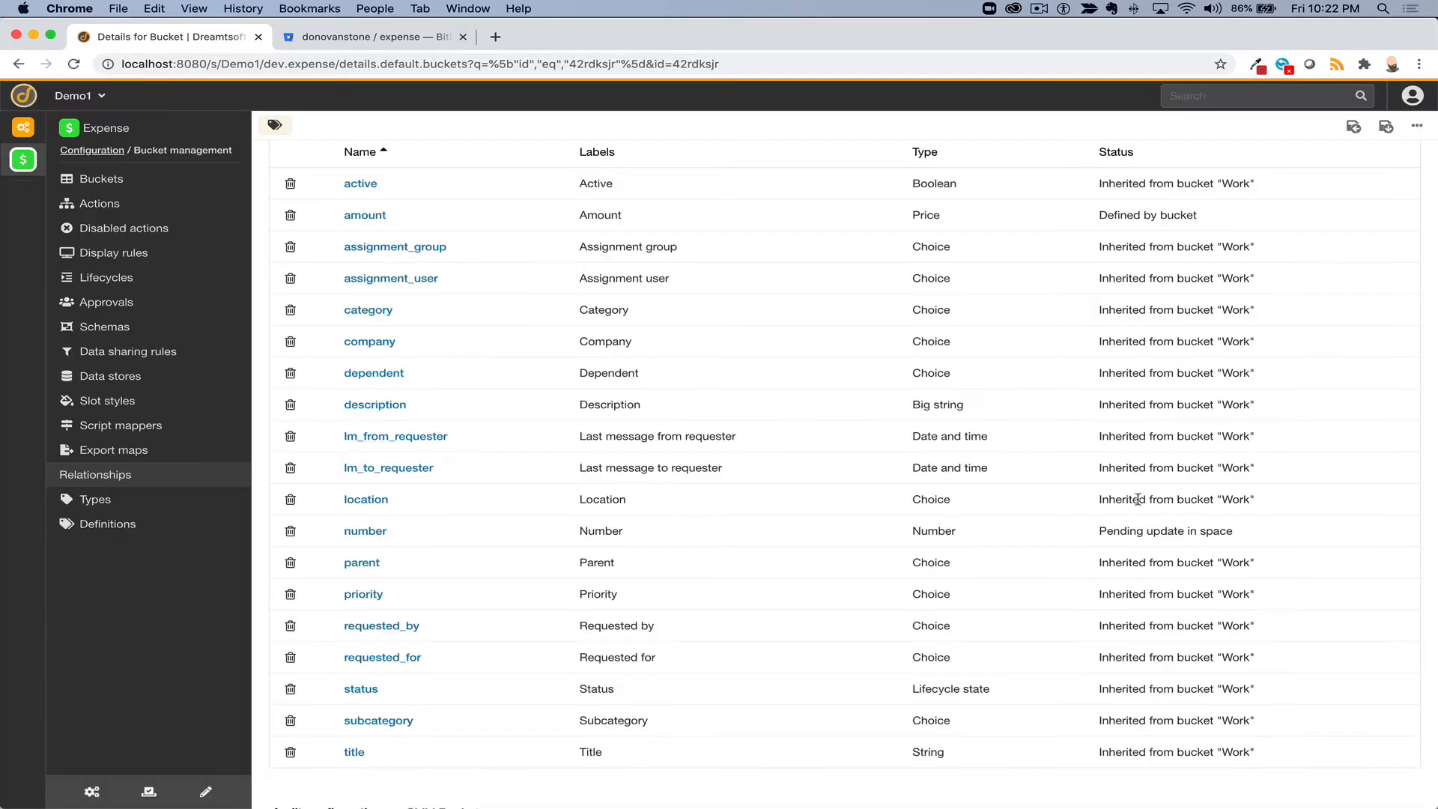
scroll(1136, 498, up, 5)
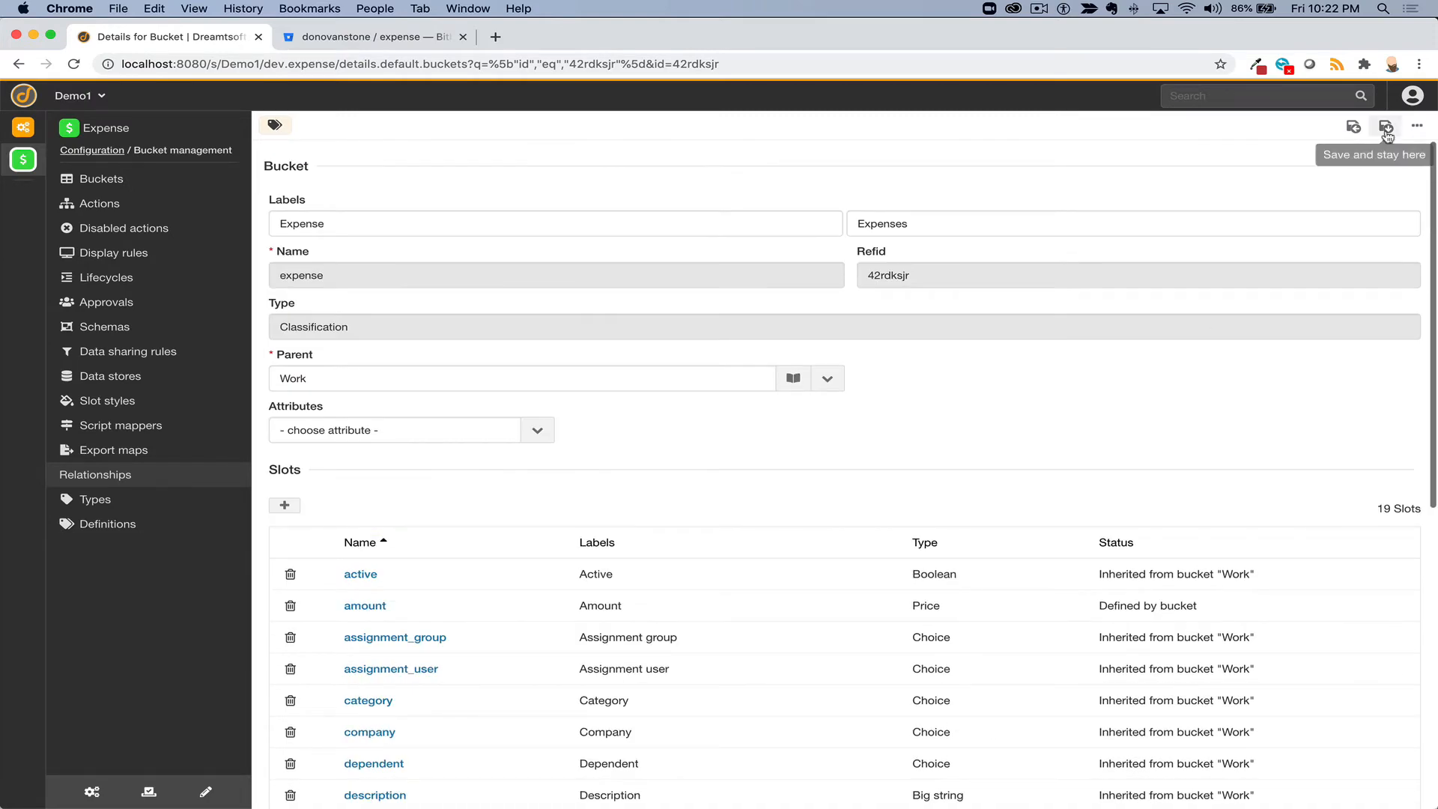
click(1385, 127)
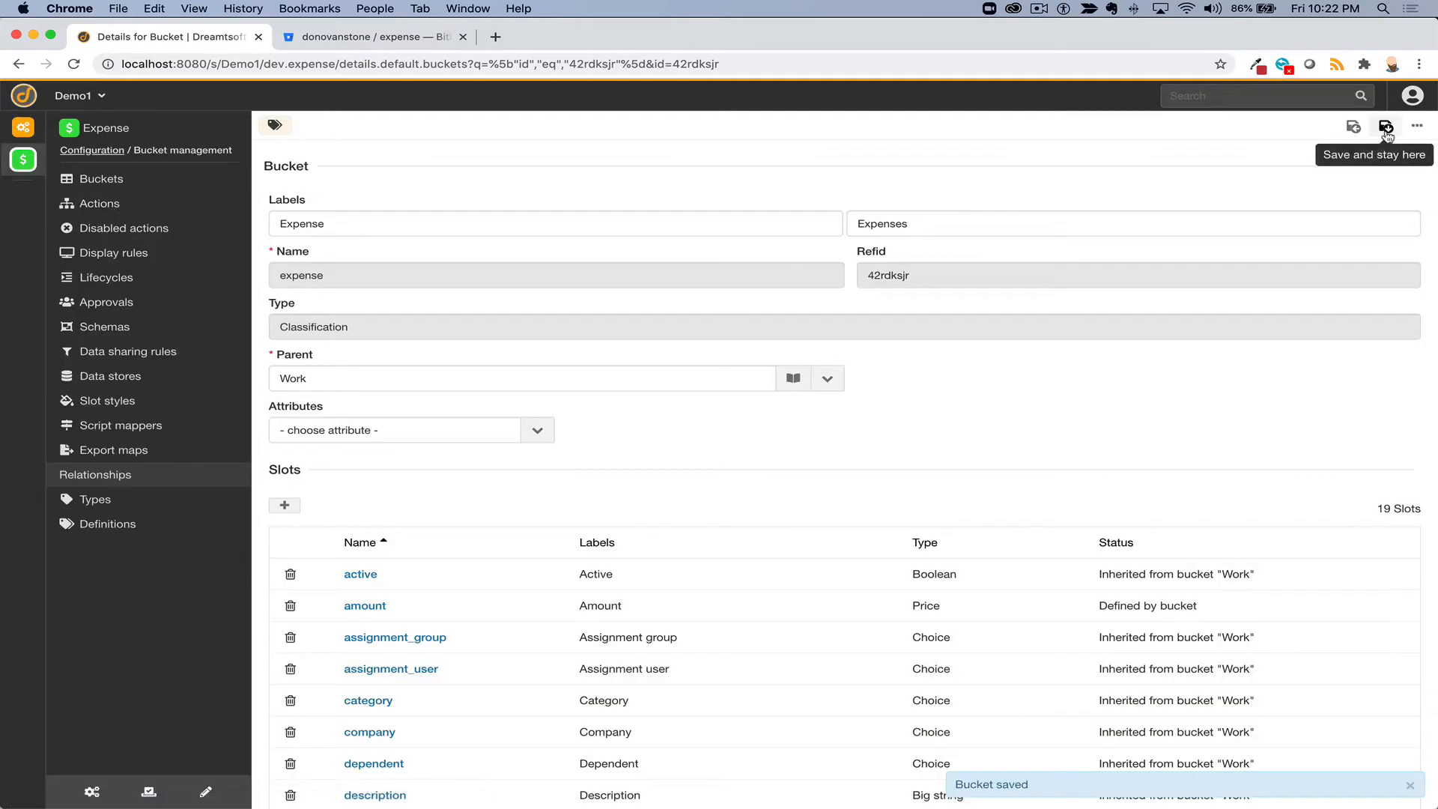
click(1417, 127)
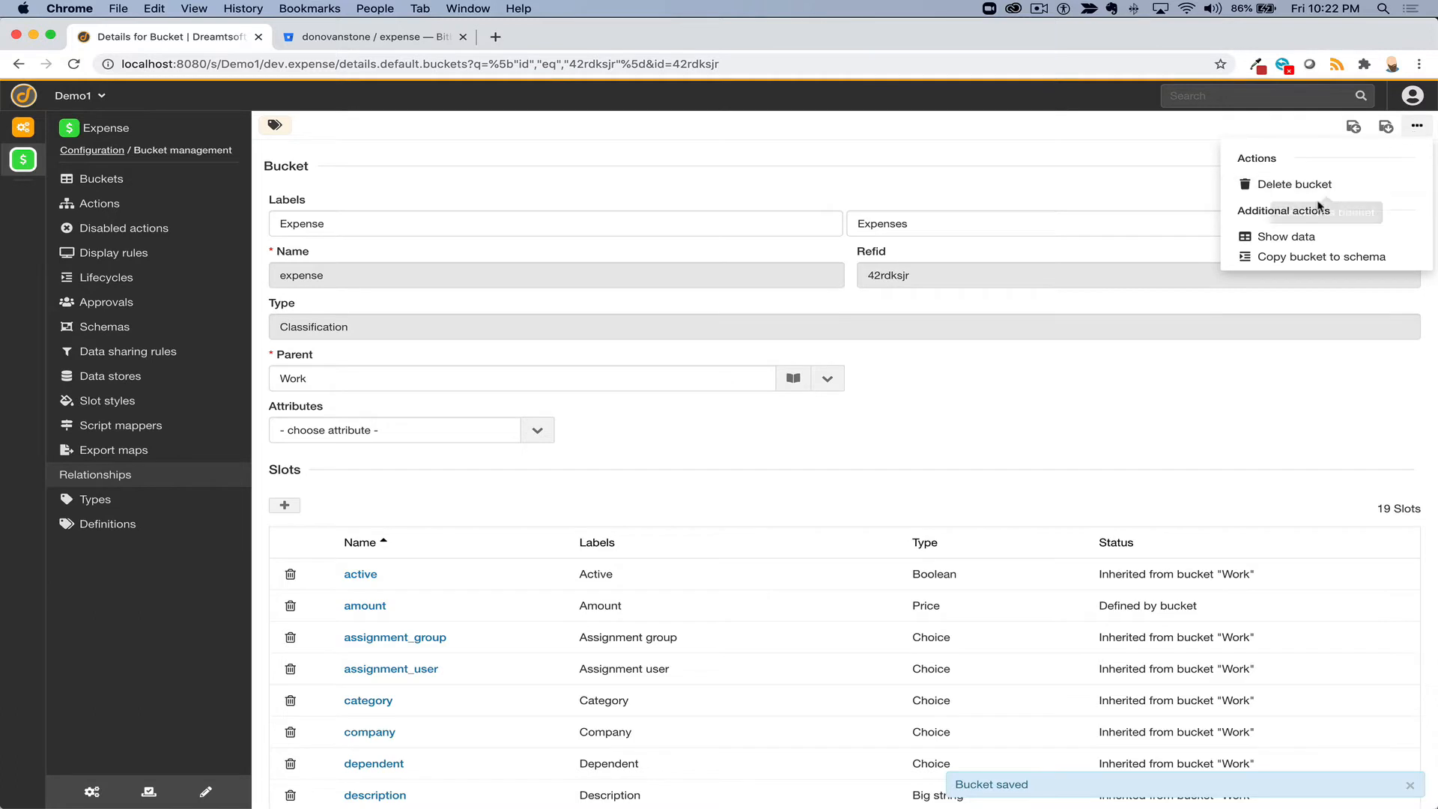
- Create a new expense record, checking its EXP00000001 number and the Requested for choices
click(1278, 236)
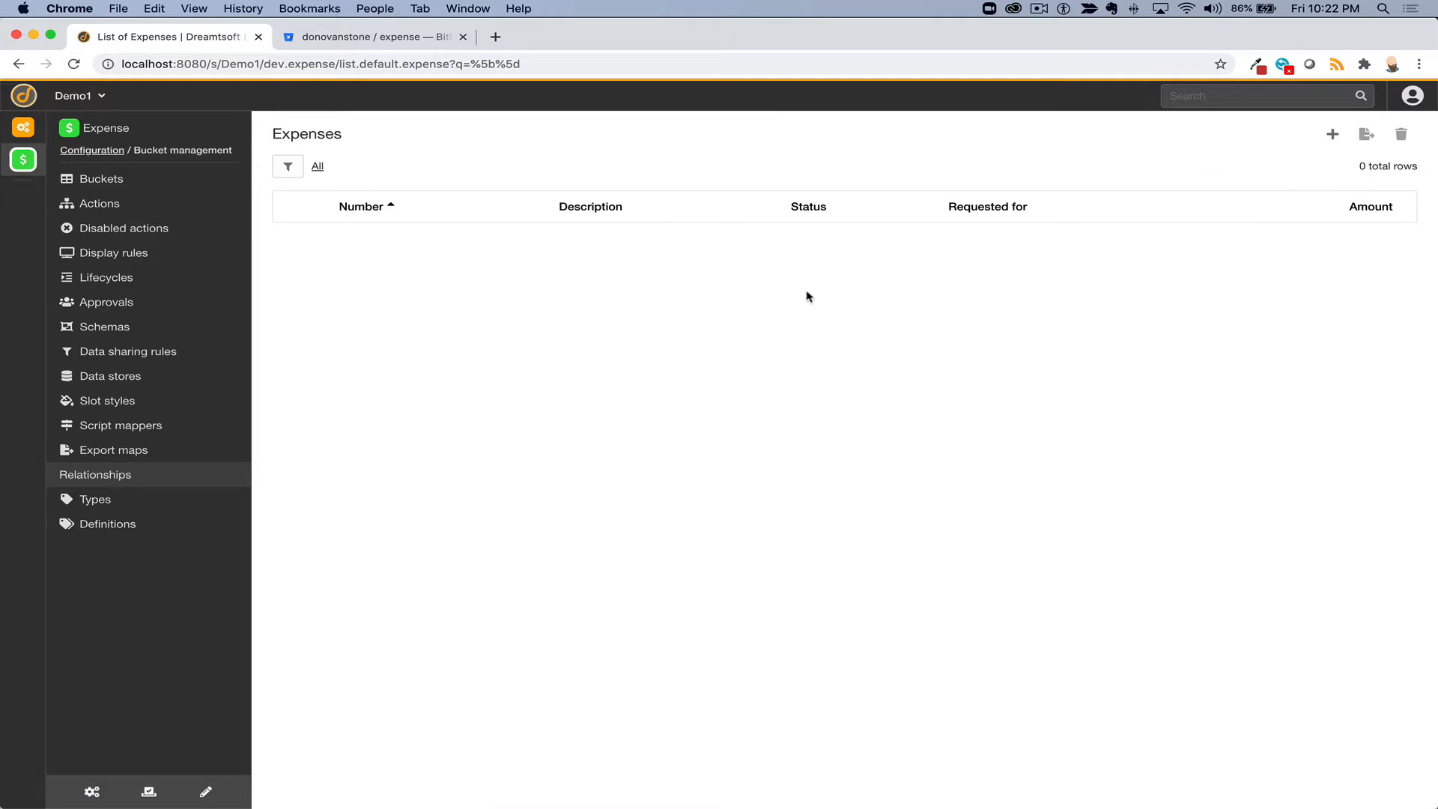
click(1328, 137)
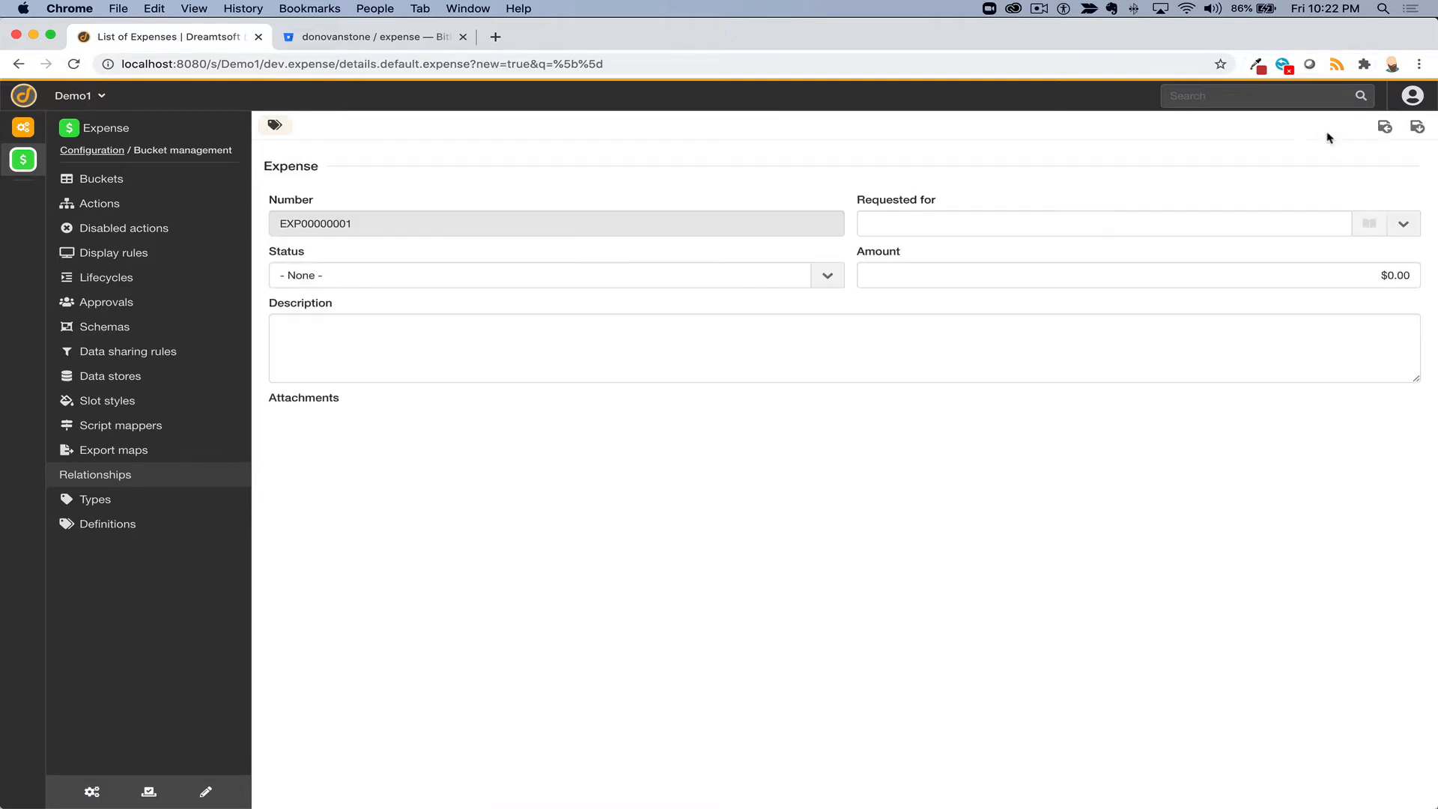
click(359, 227)
drag(358, 228, 273, 218)
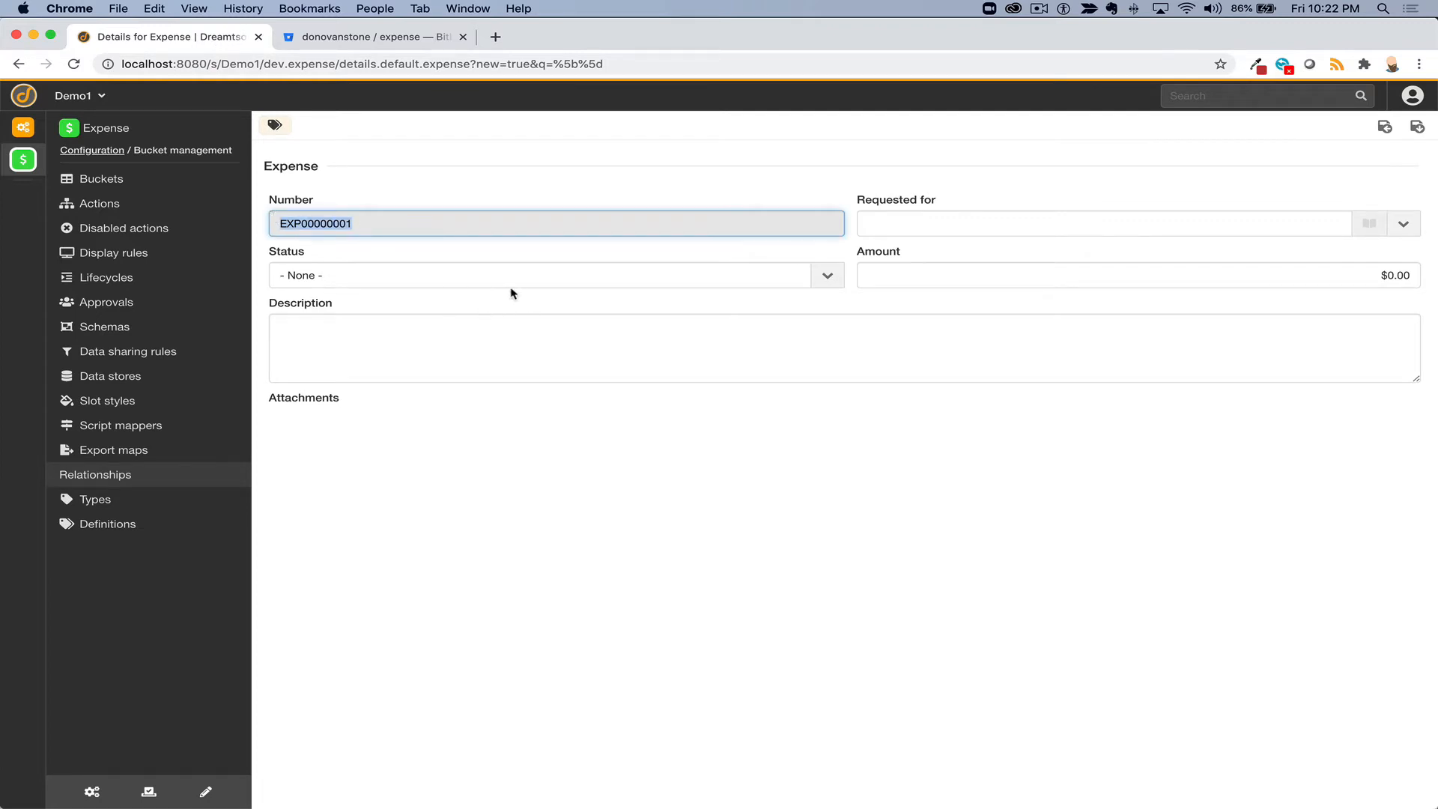
click(969, 217)
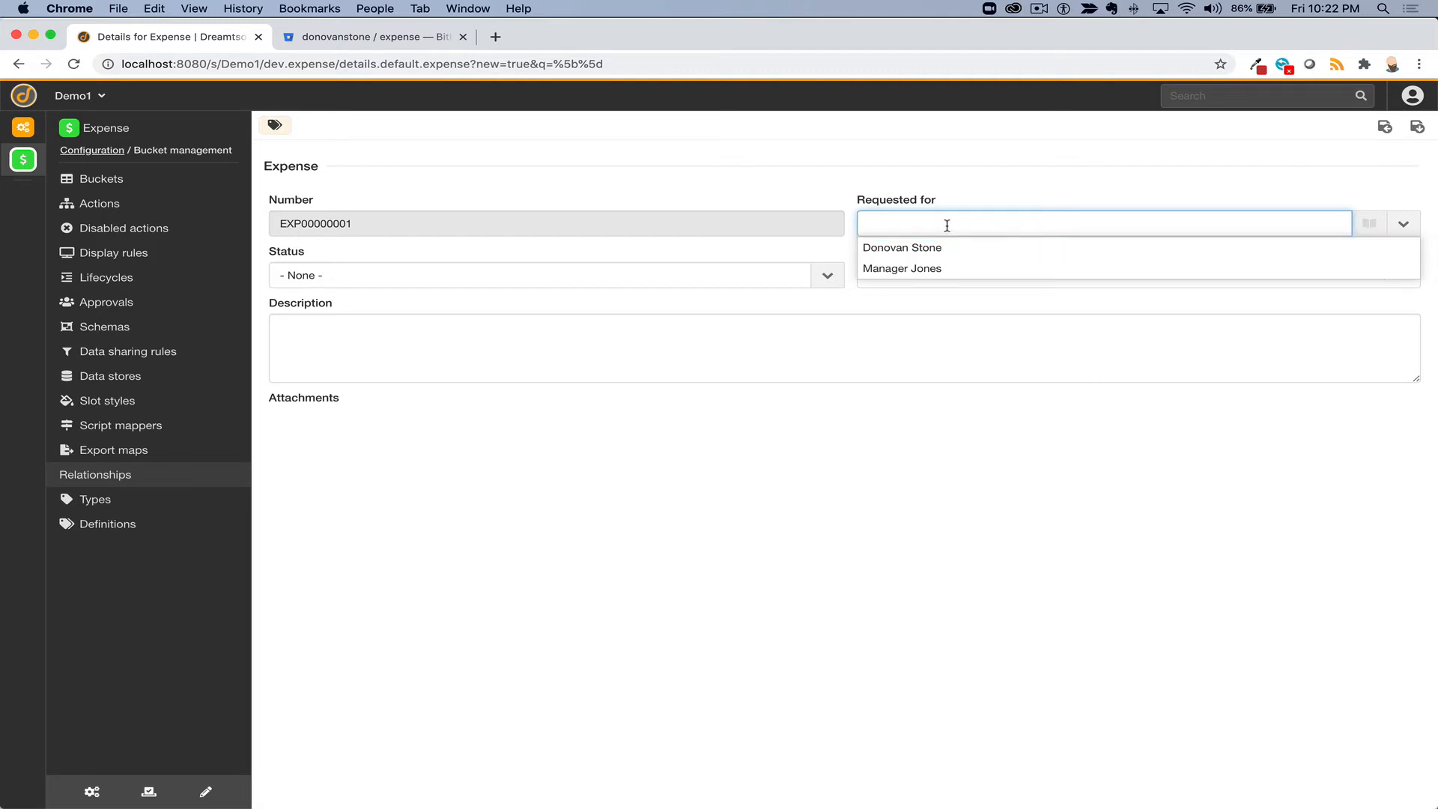
click(946, 225)
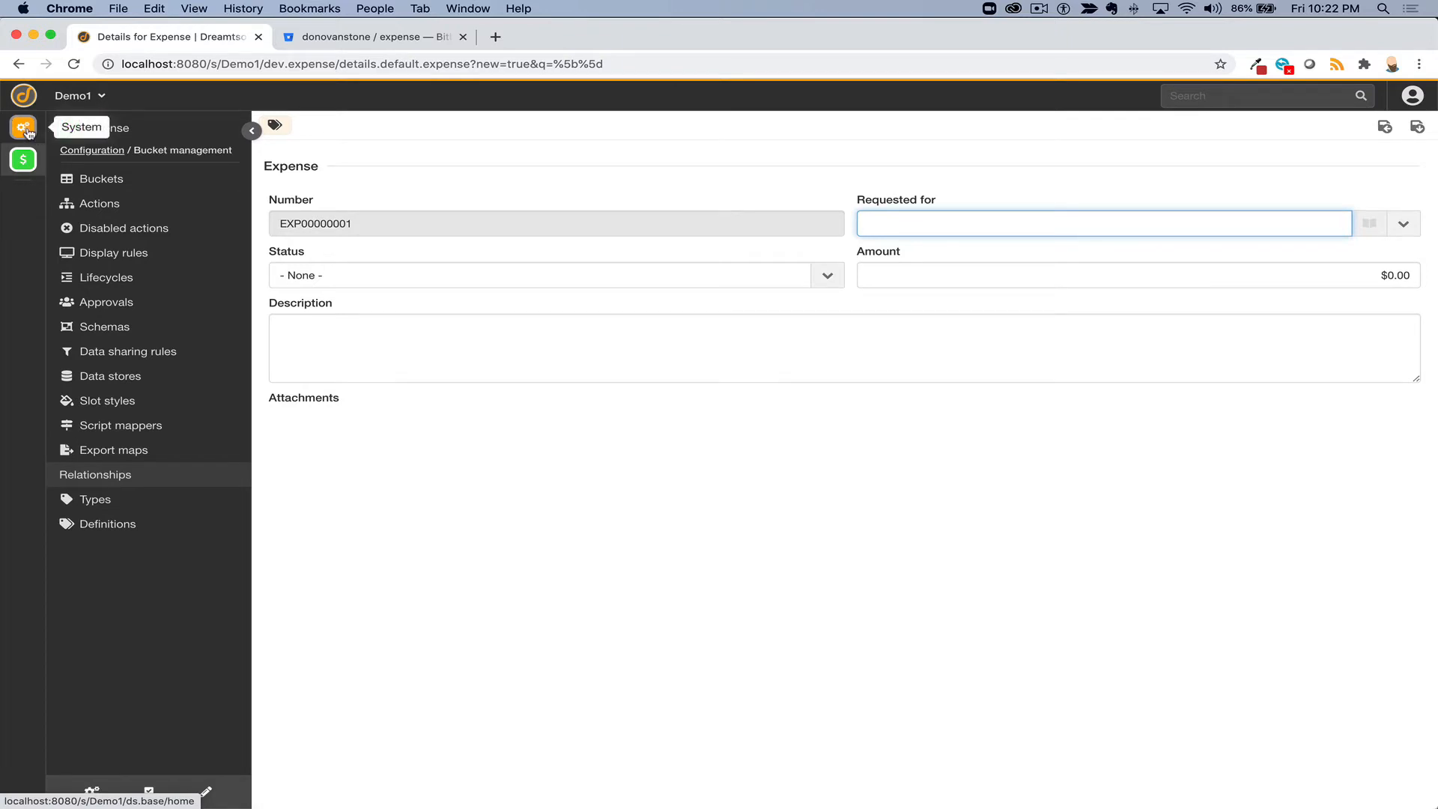
- Review the two-user Users list, then return to the expense form now numbered EXP00000002
click(24, 131)
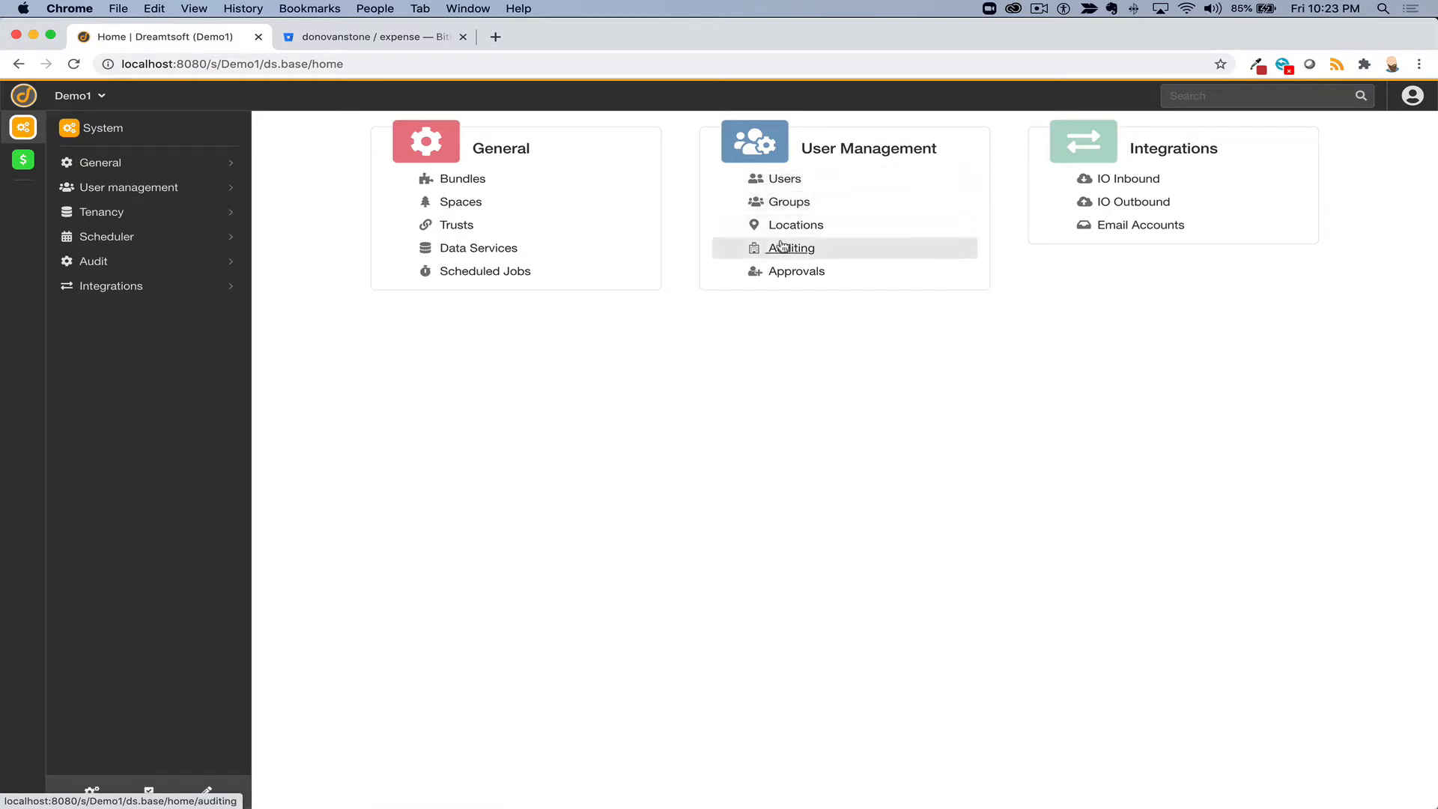
click(786, 182)
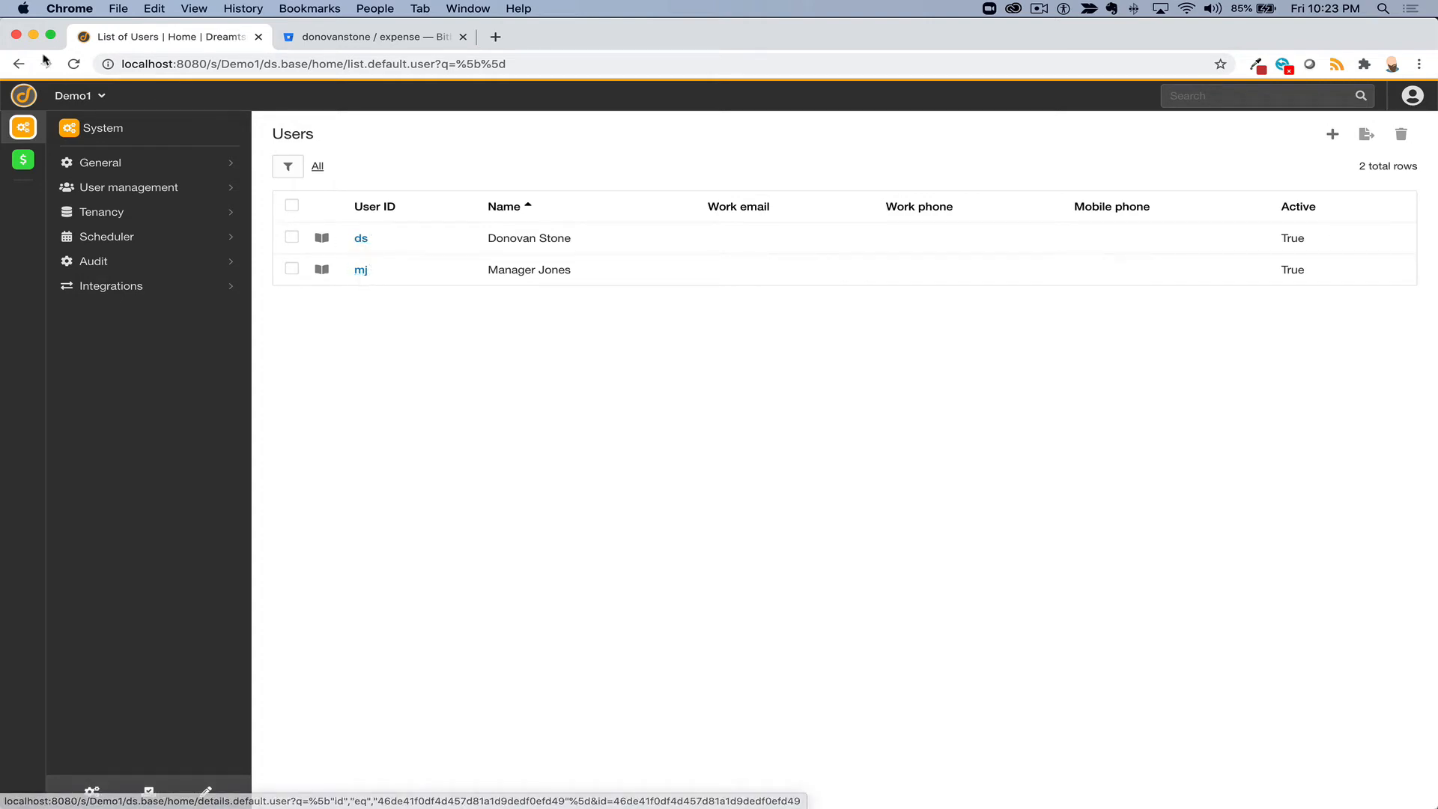
click(20, 63)
click(24, 64)
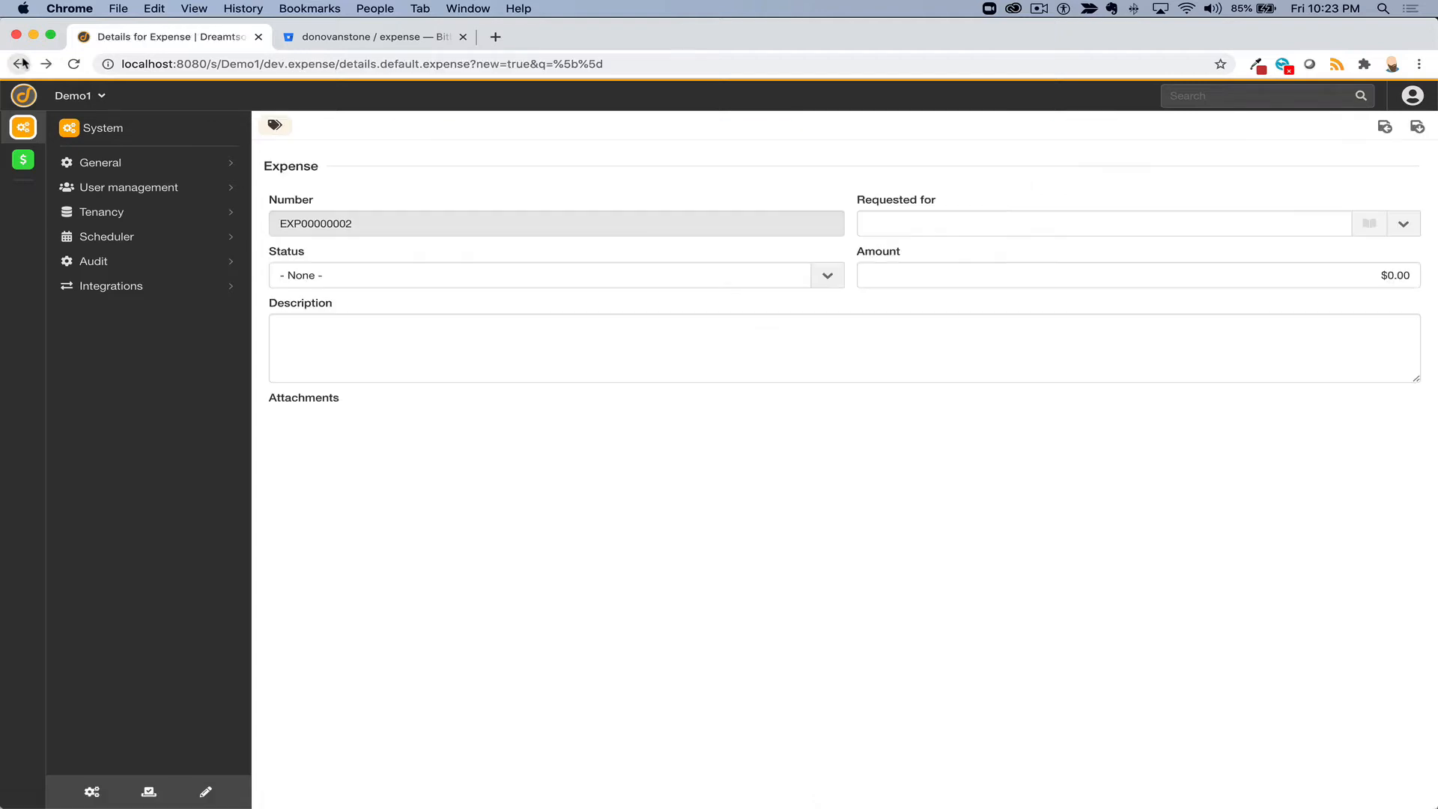
click(822, 279)
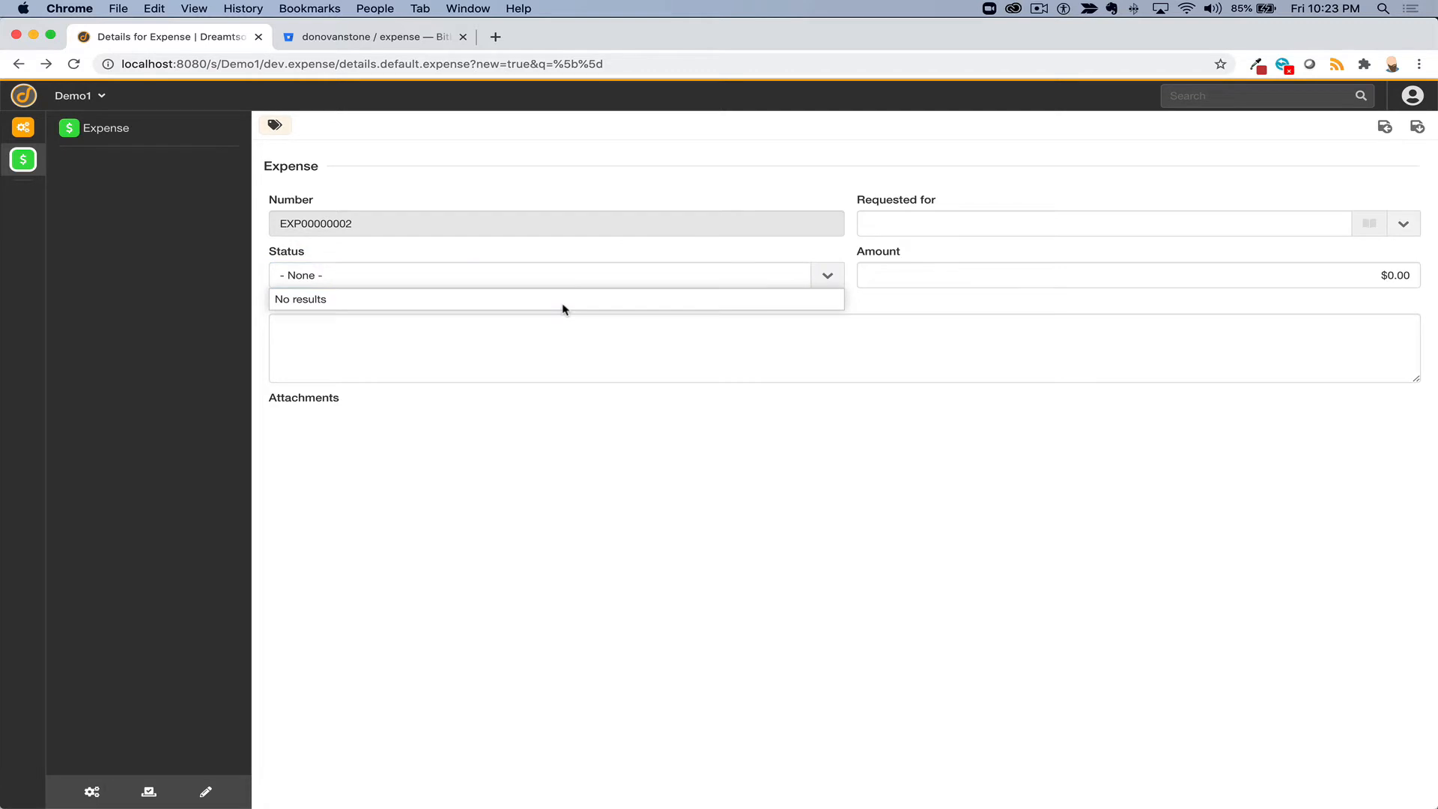
click(566, 277)
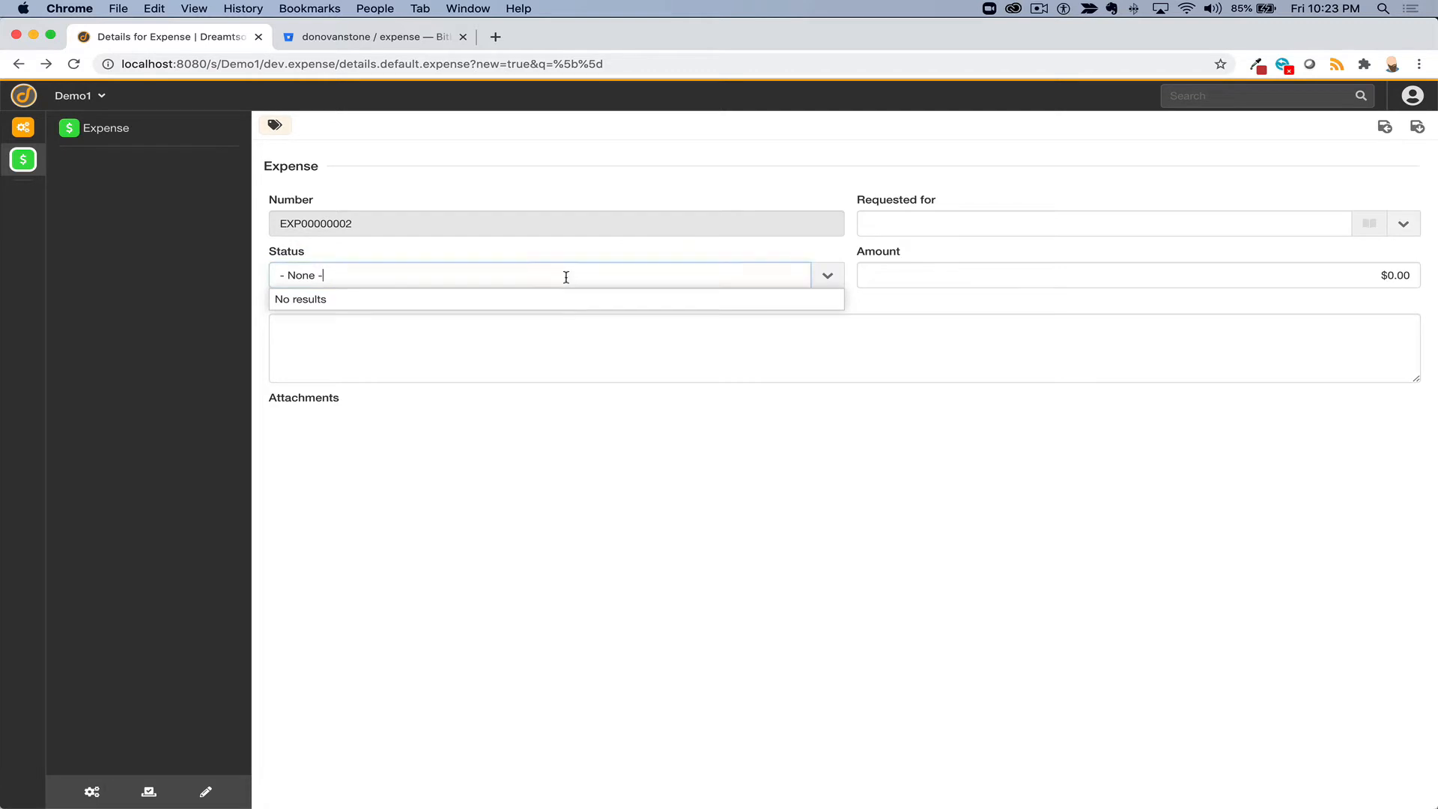
click(1103, 293)
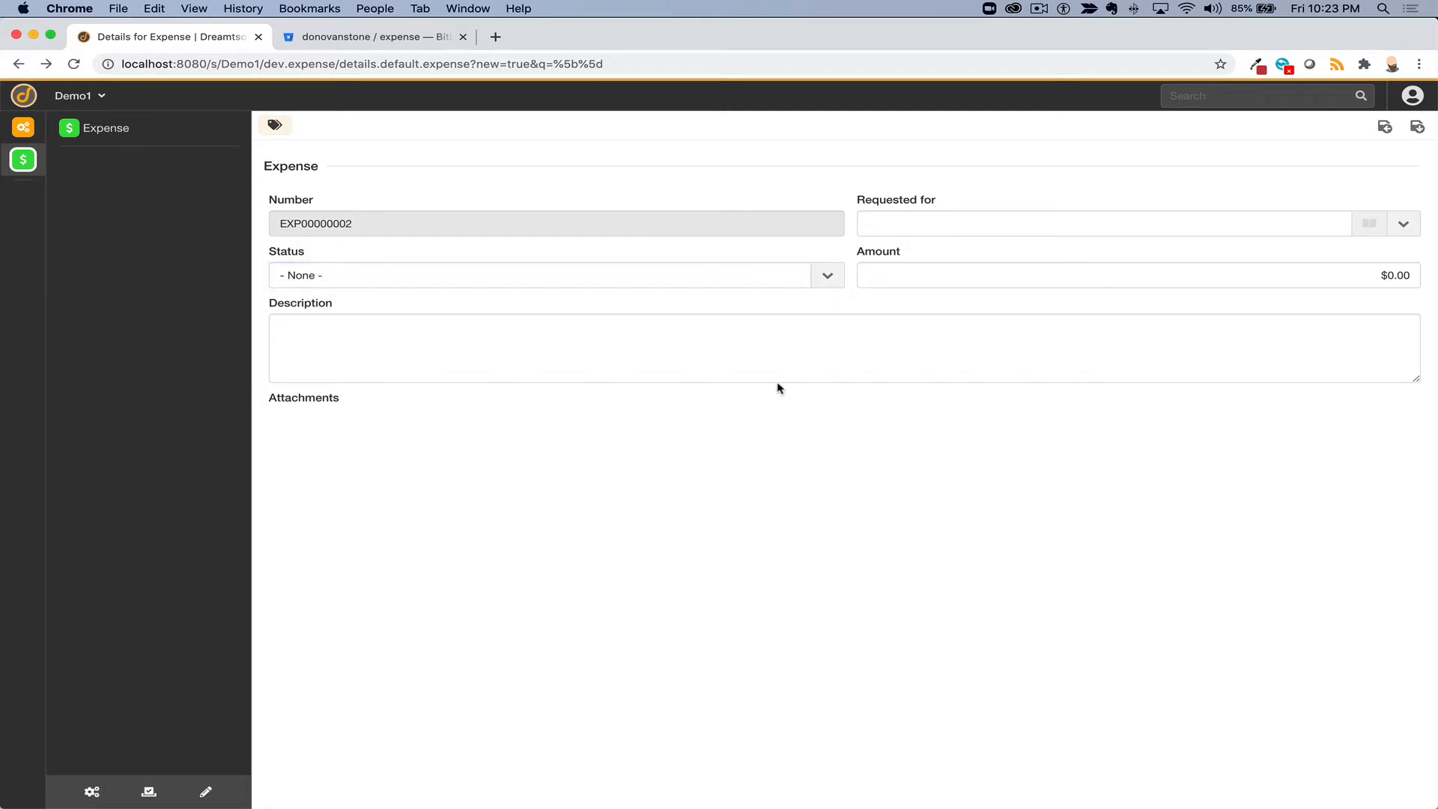
click(755, 343)
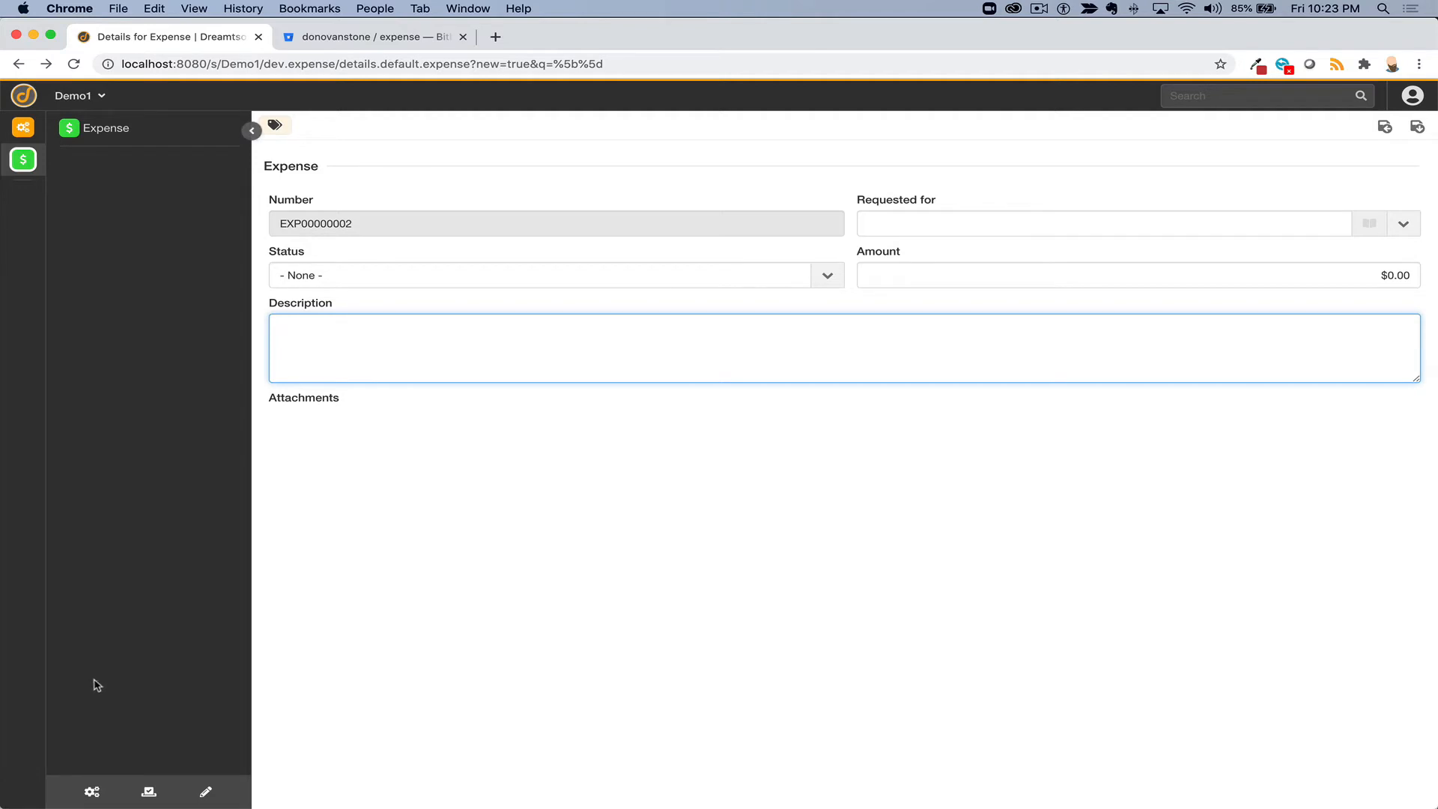
click(1045, 6)
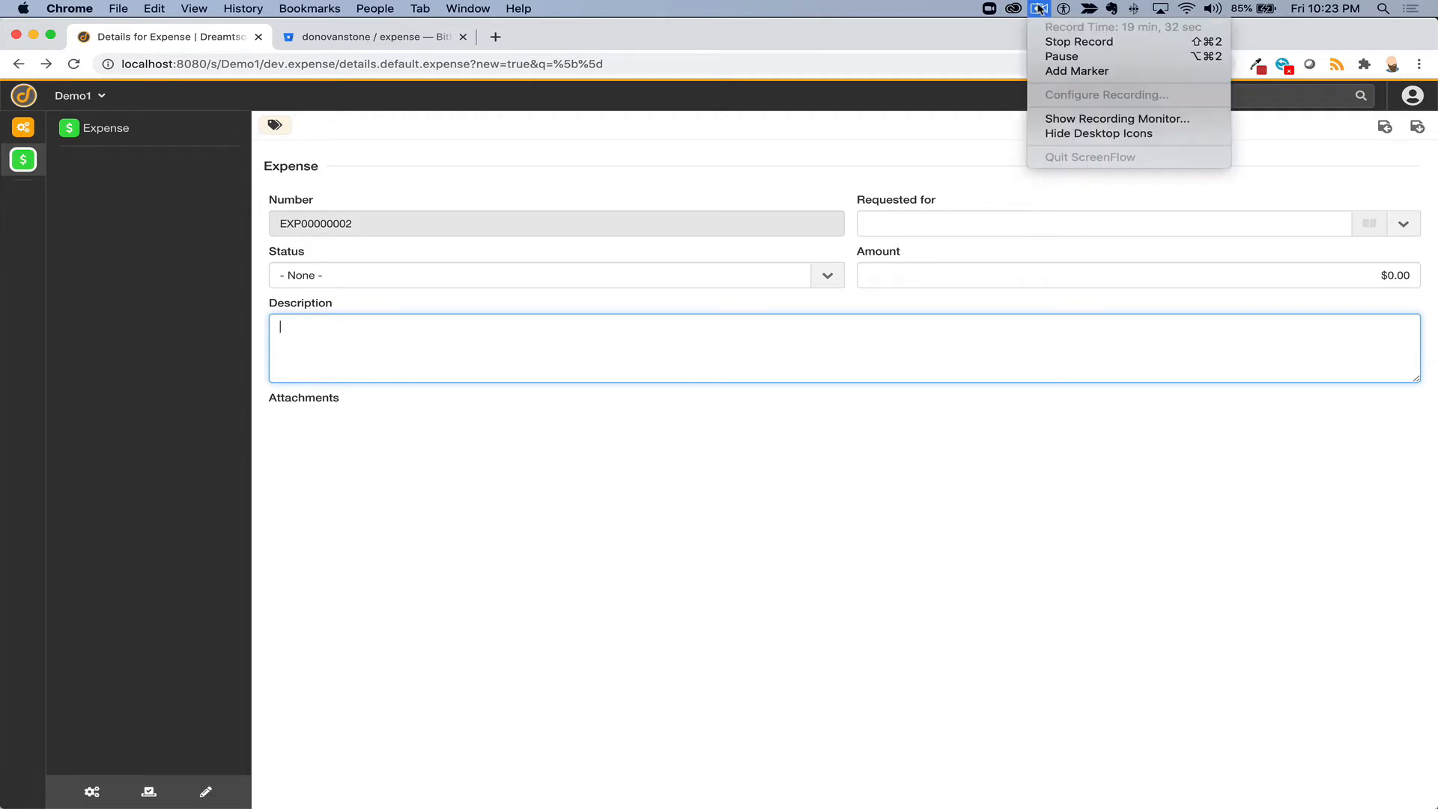
click(1054, 58)
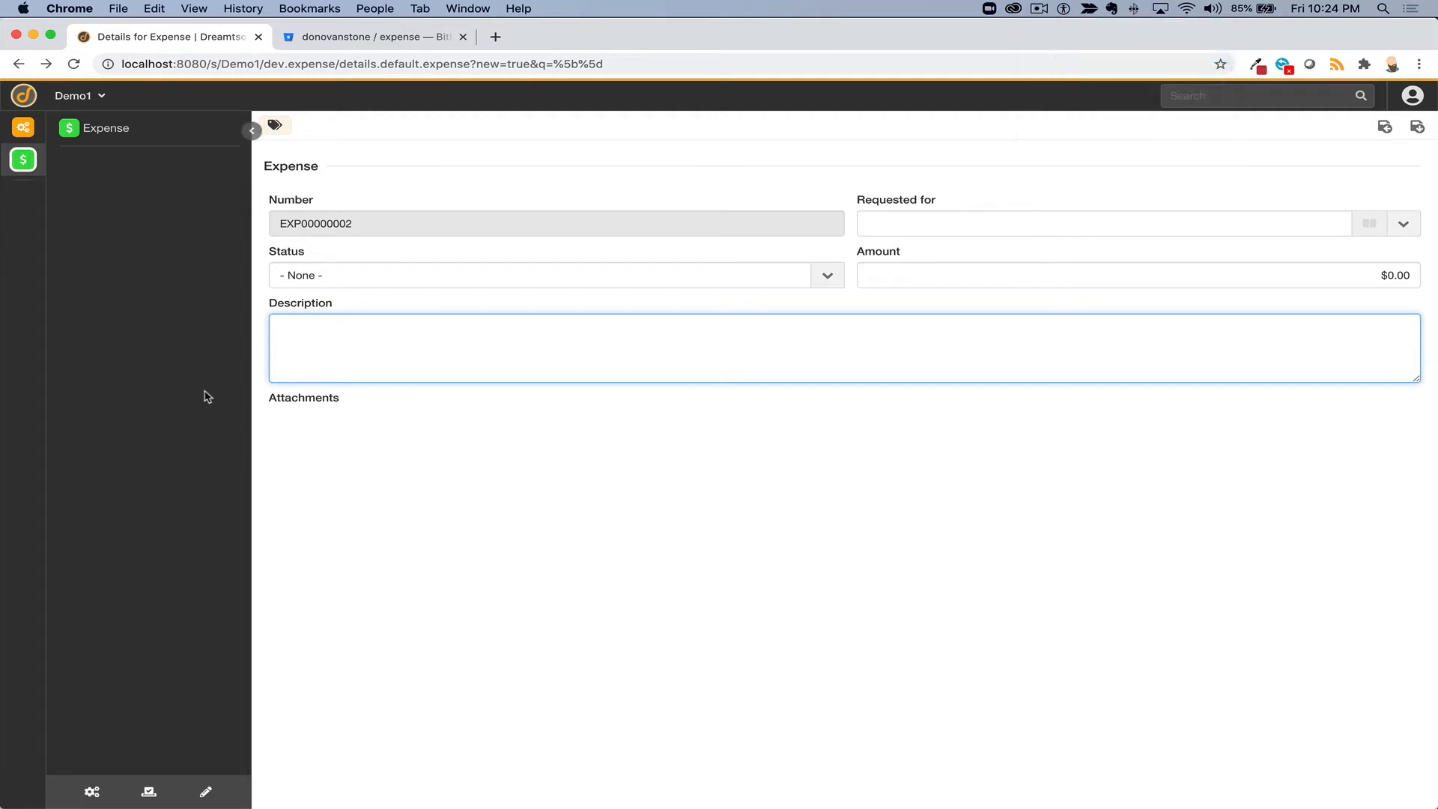
click(590, 276)
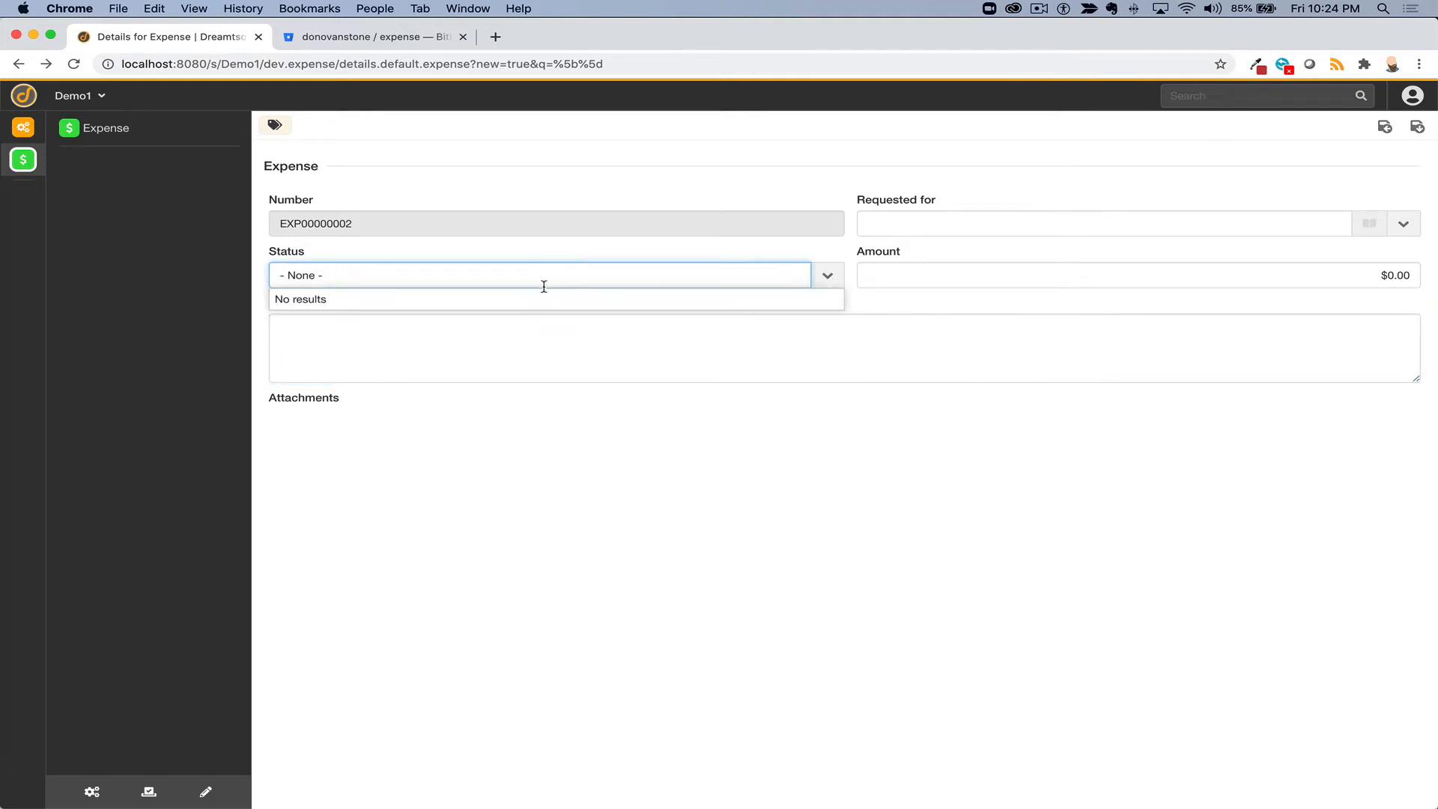
click(544, 281)
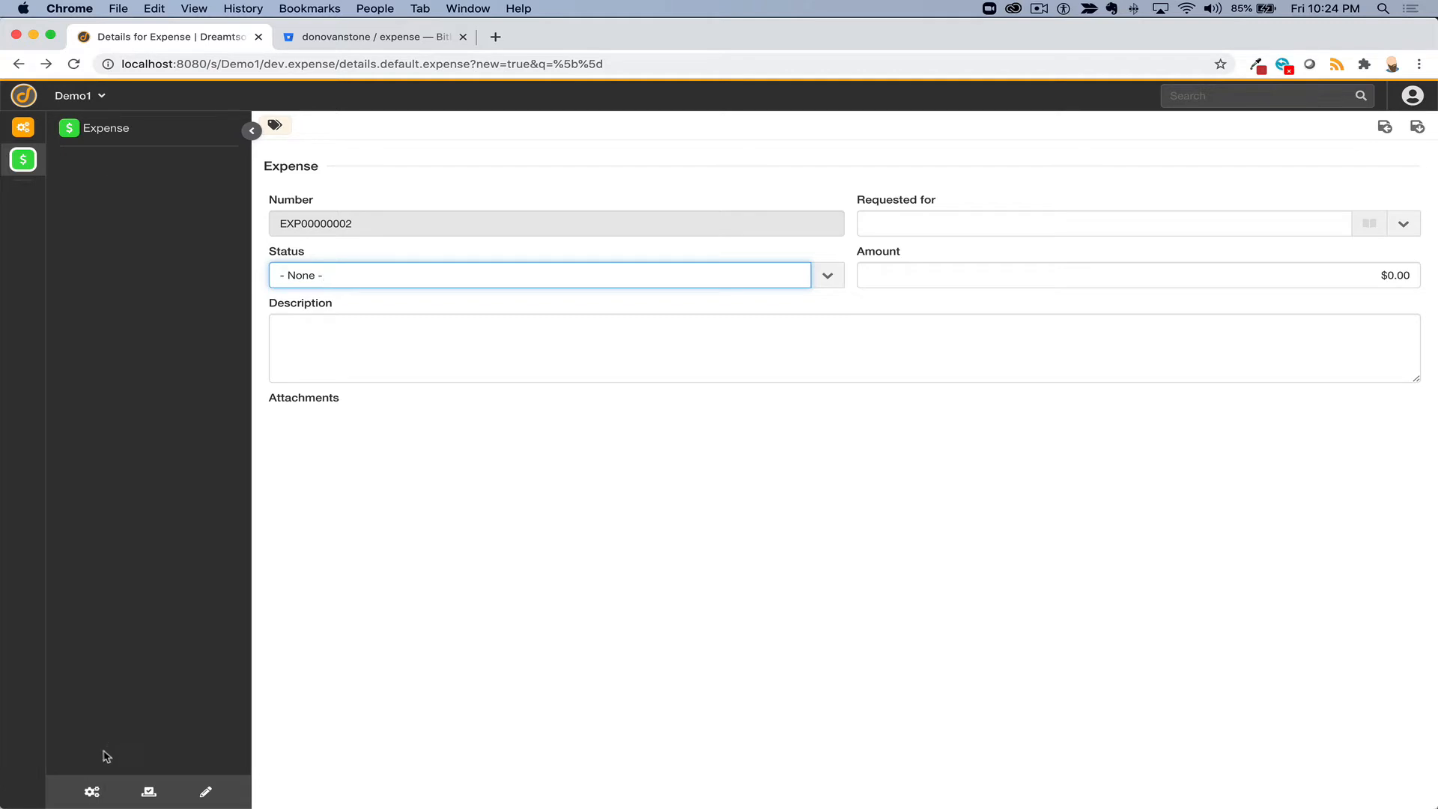
- Open the Lifecycle Editor and choose the Expense bucket, which has no states yet
click(93, 791)
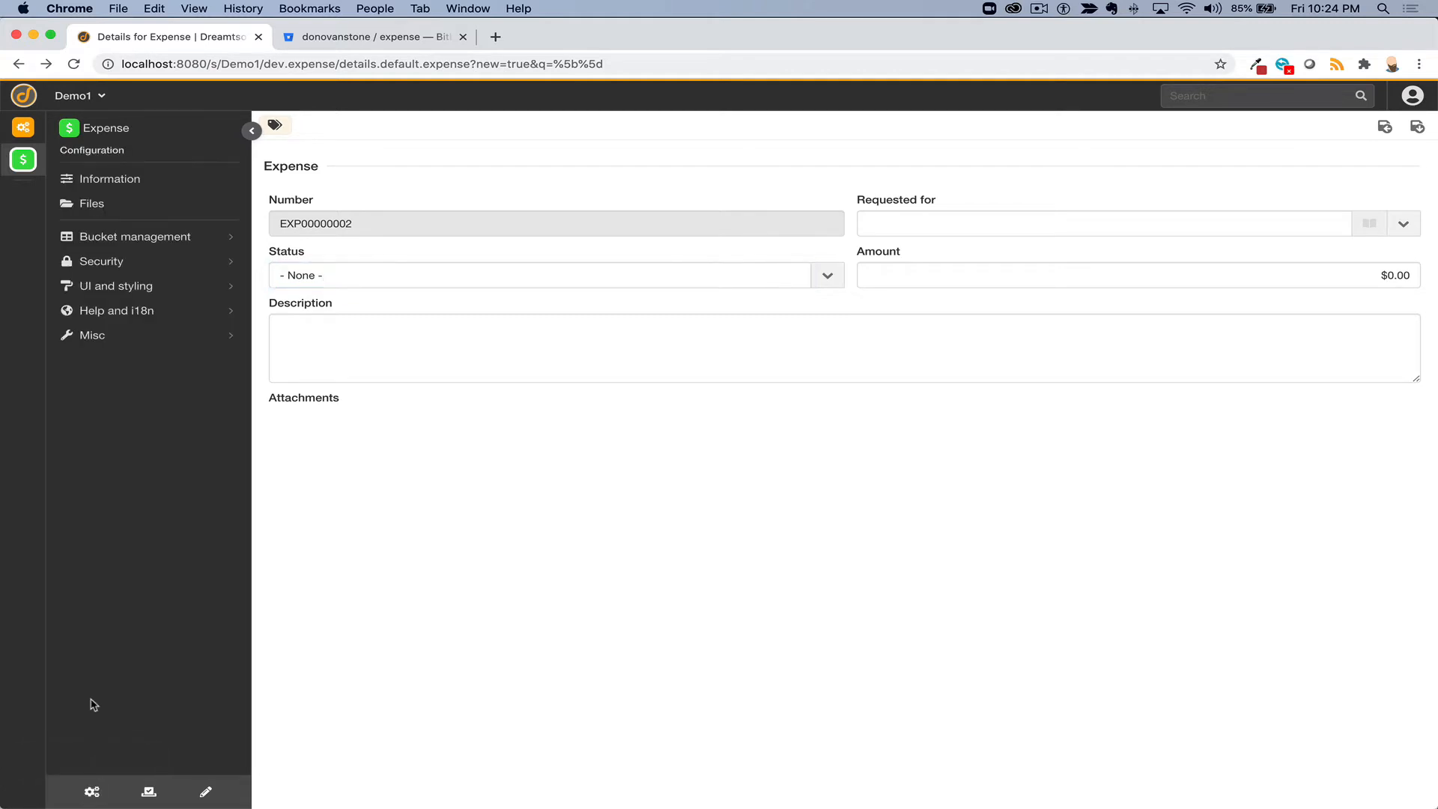
click(123, 238)
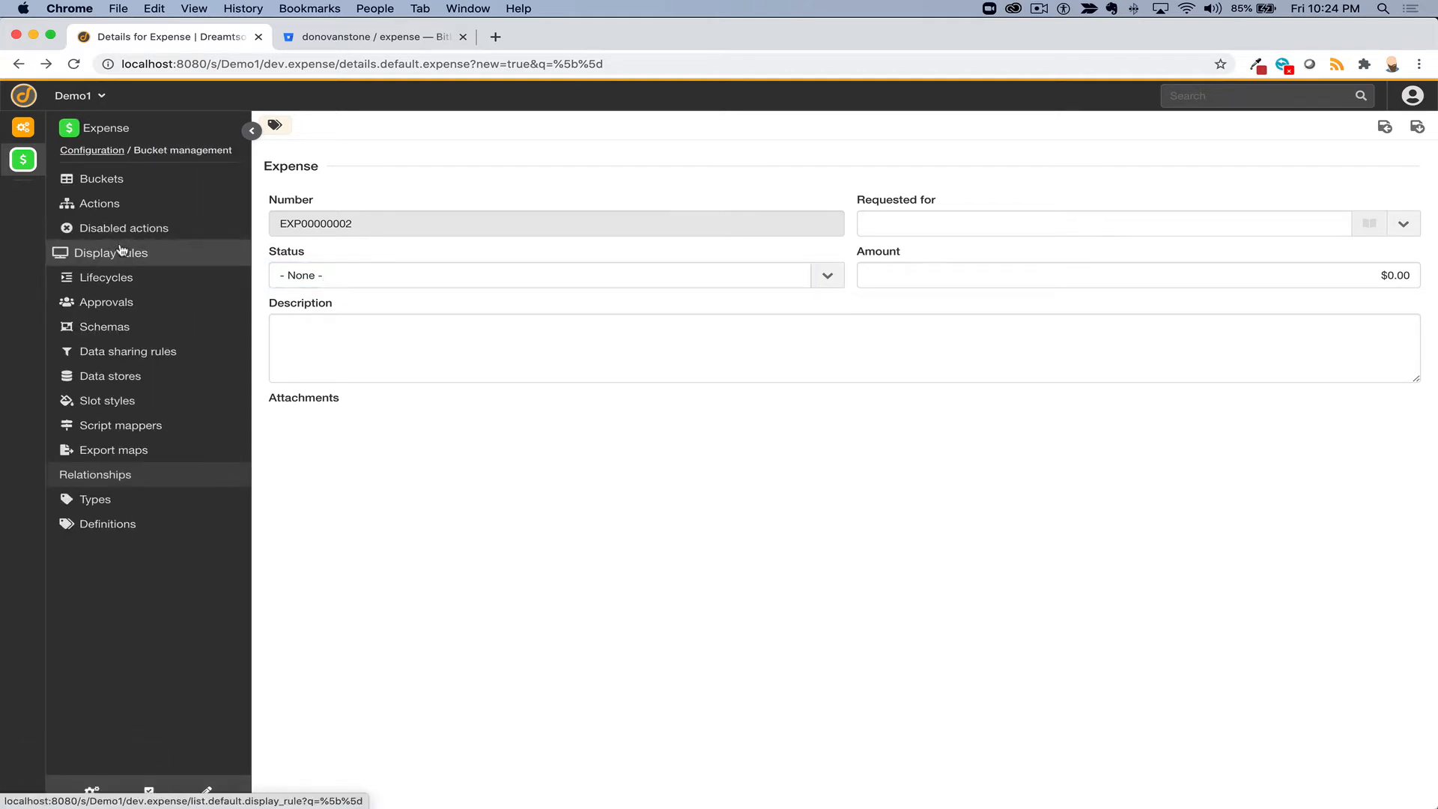
click(109, 279)
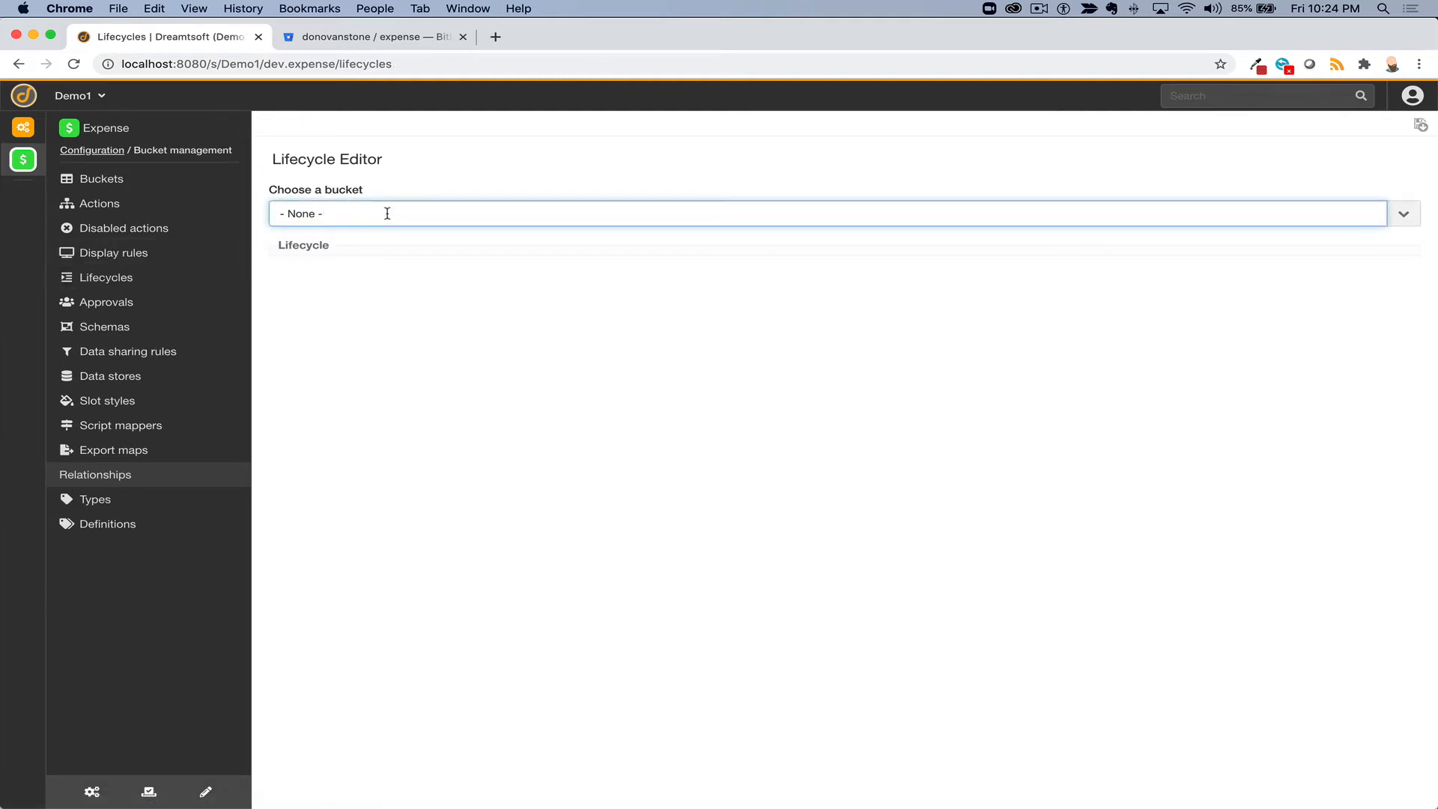
double_click(299, 65)
drag(265, 66, 333, 68)
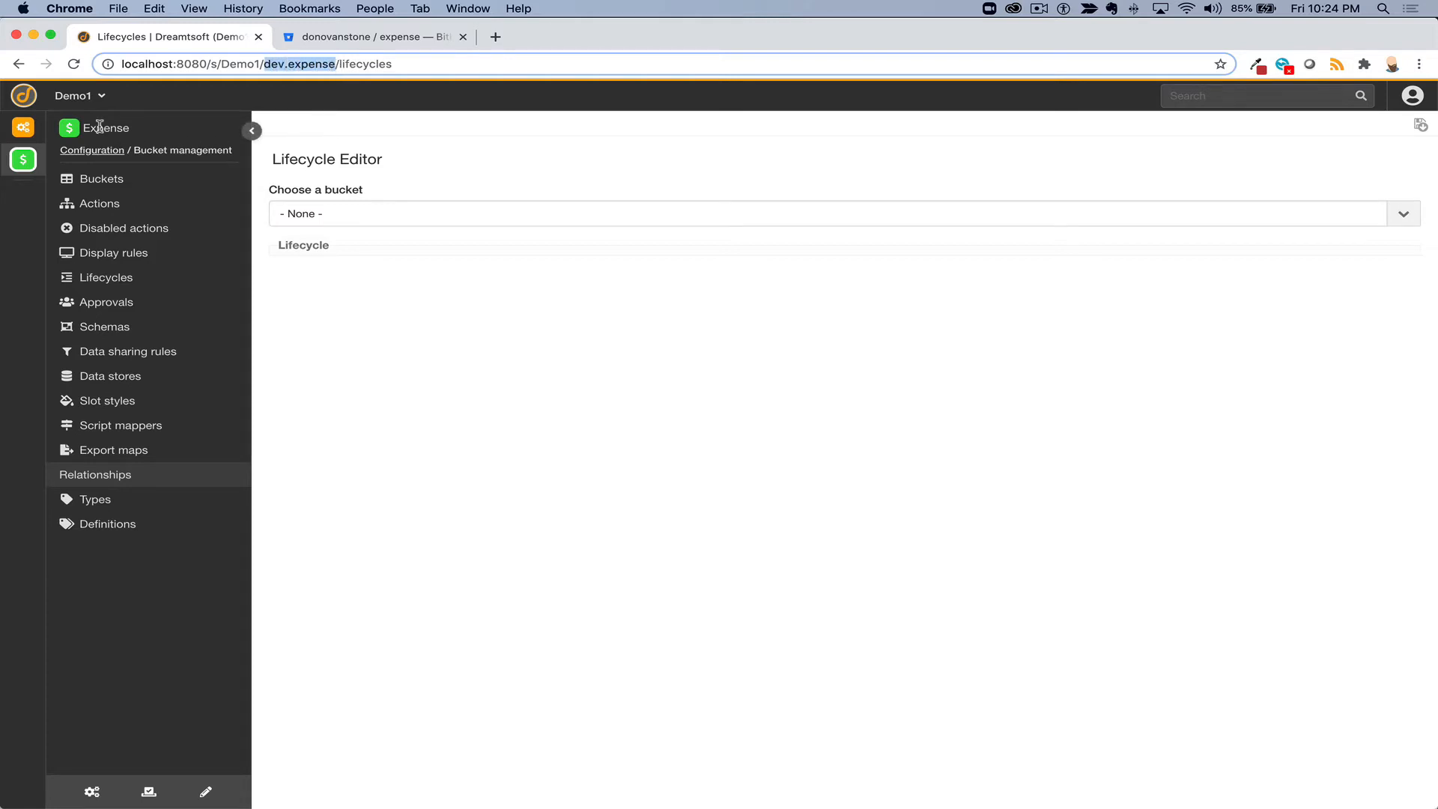
click(333, 215)
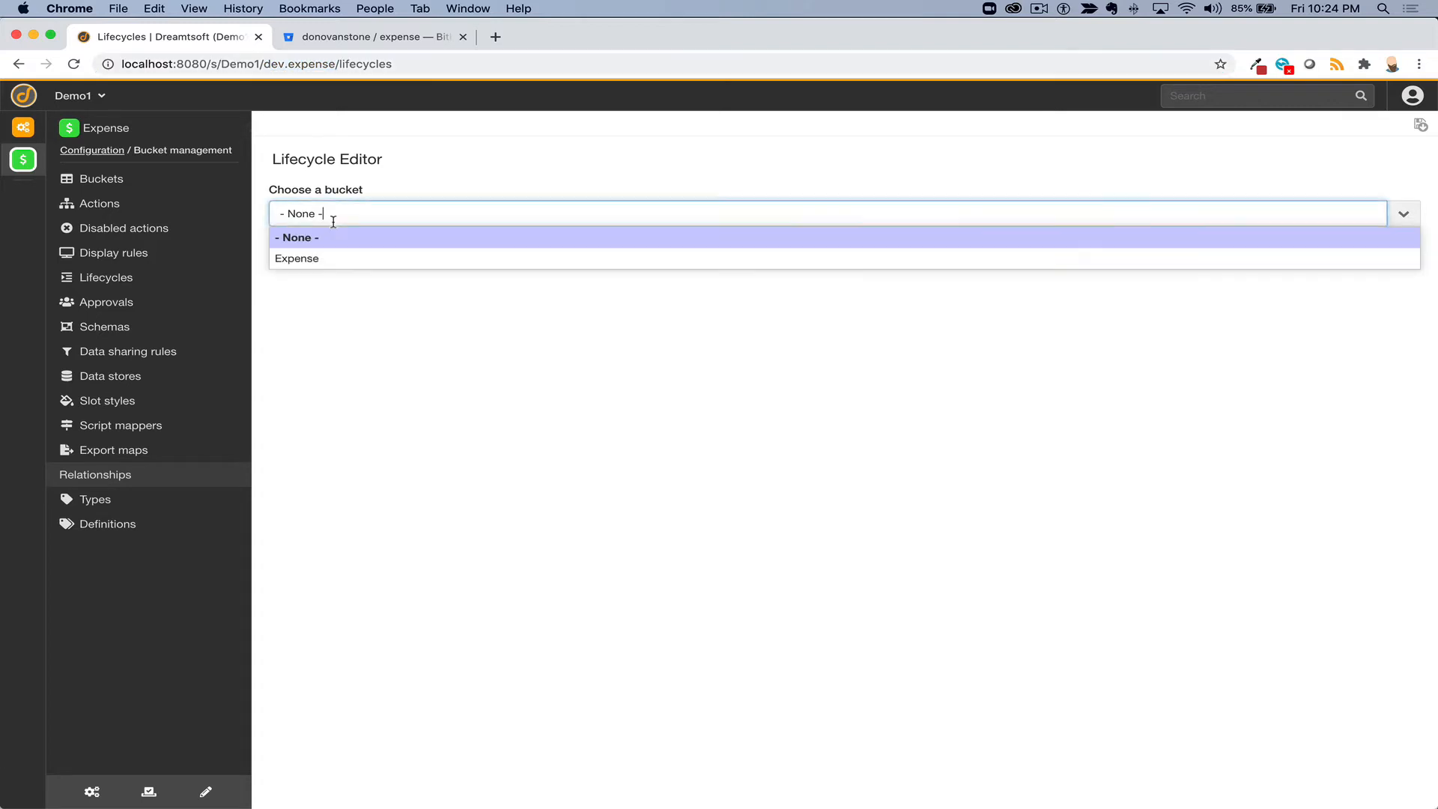
click(332, 259)
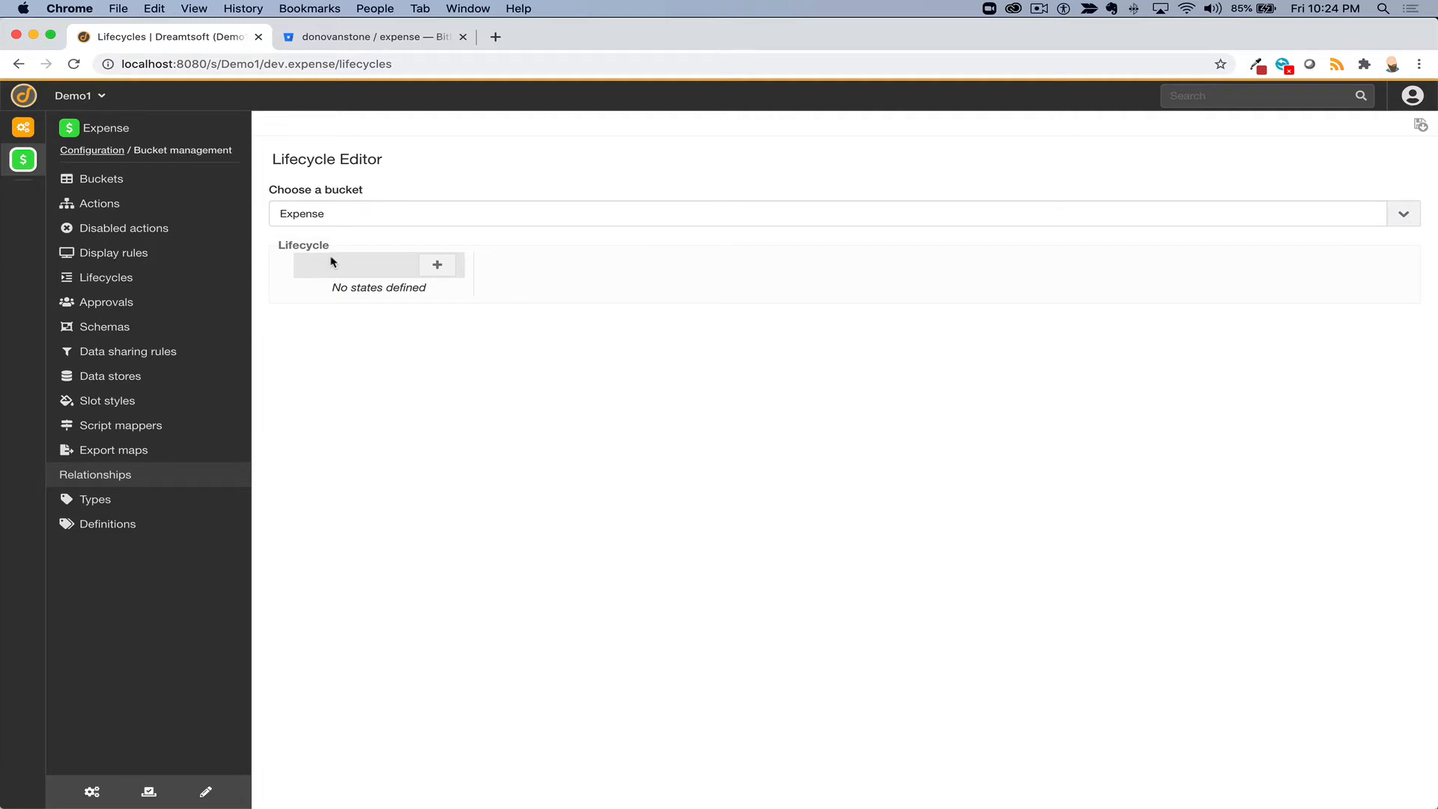
- Add the lifecycle states Draft, Submitted and Approved
click(439, 268)
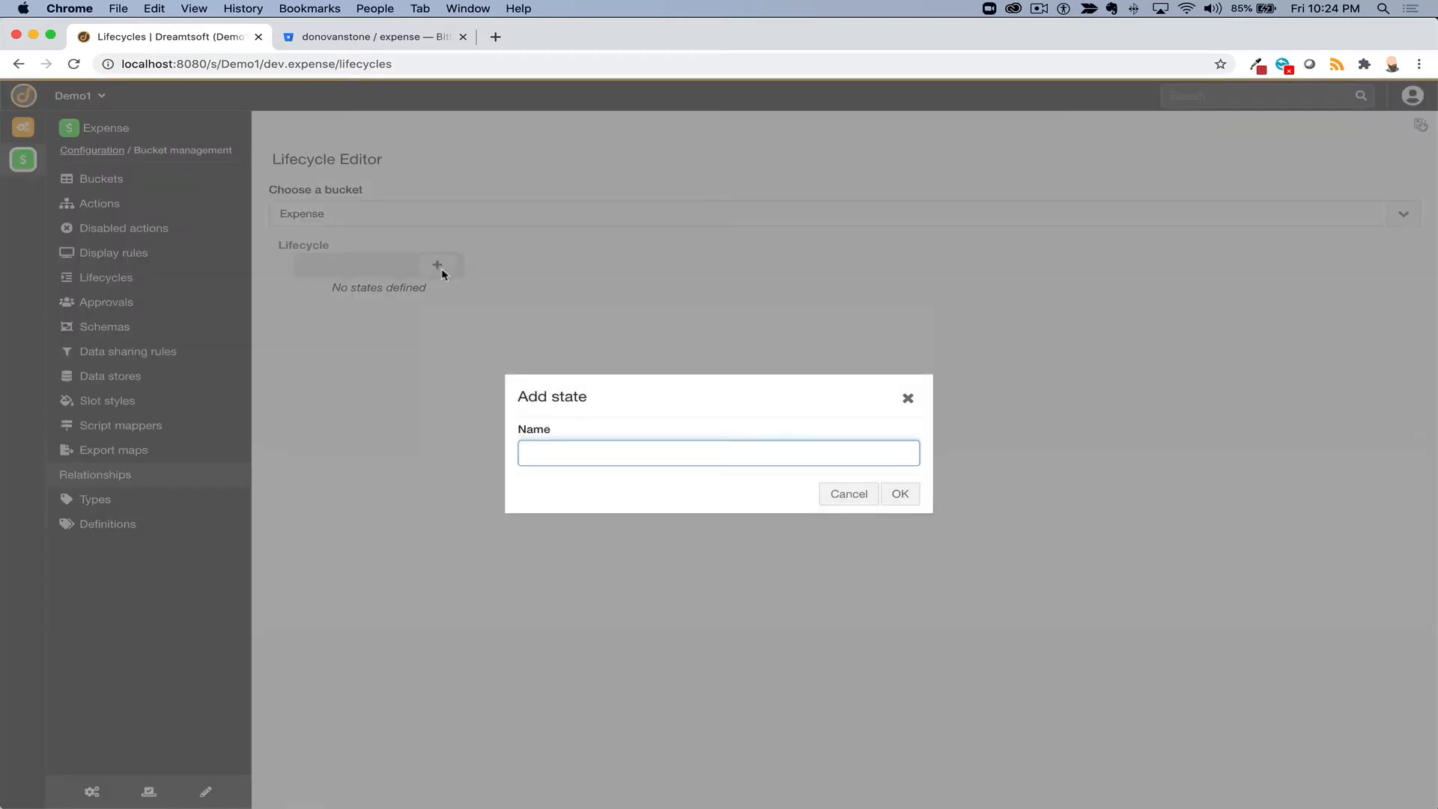
text(Draft)
click(898, 494)
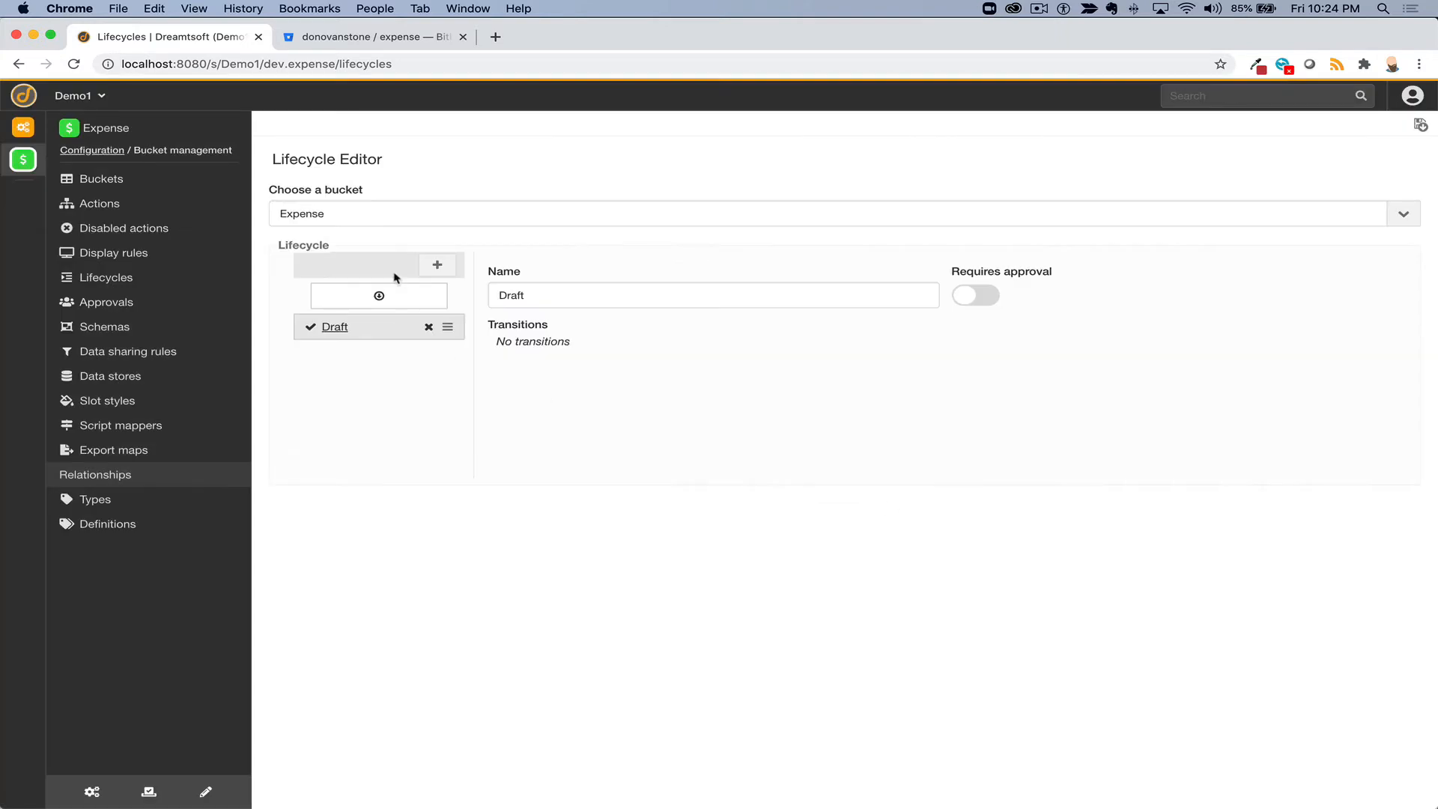
click(438, 266)
text(Submitted)
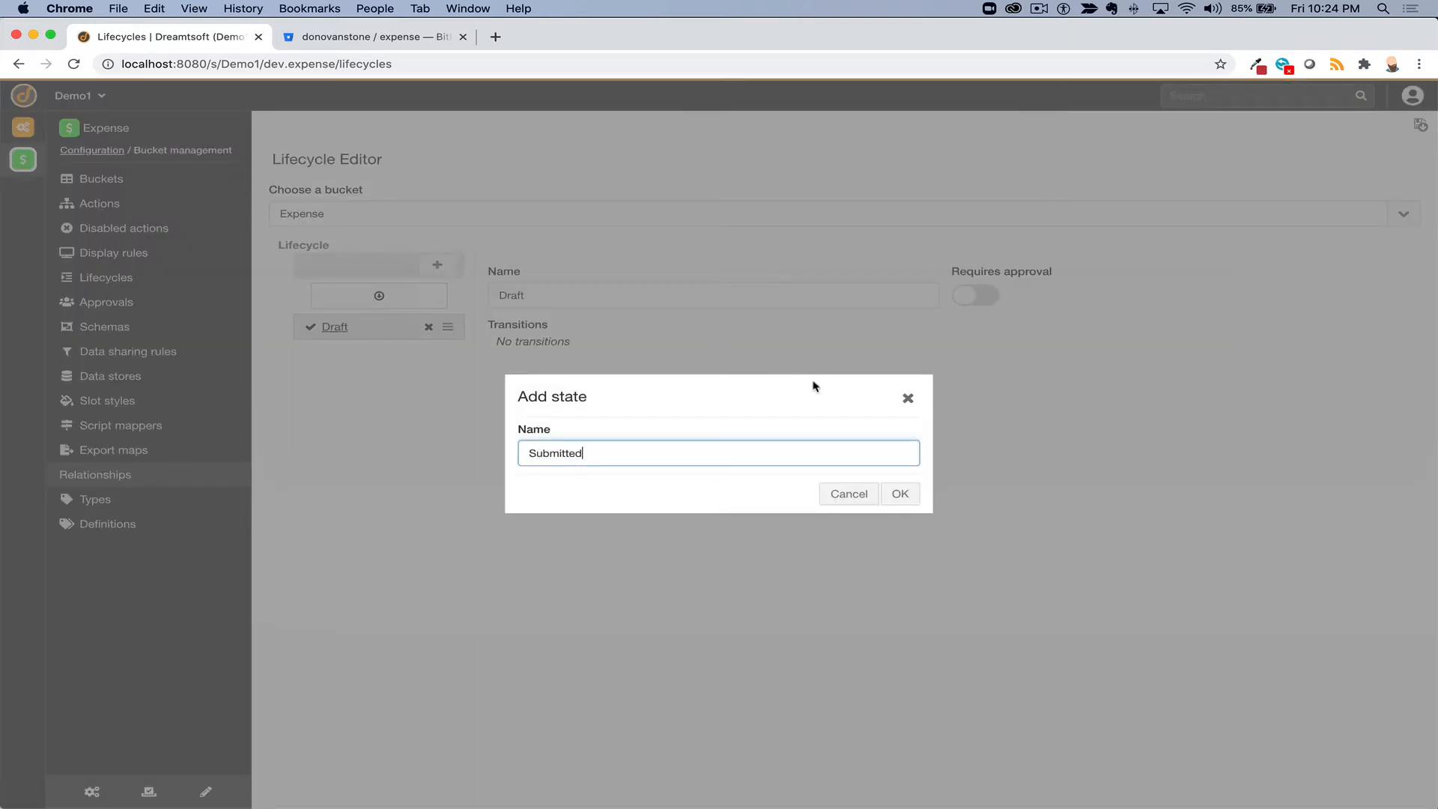
click(902, 495)
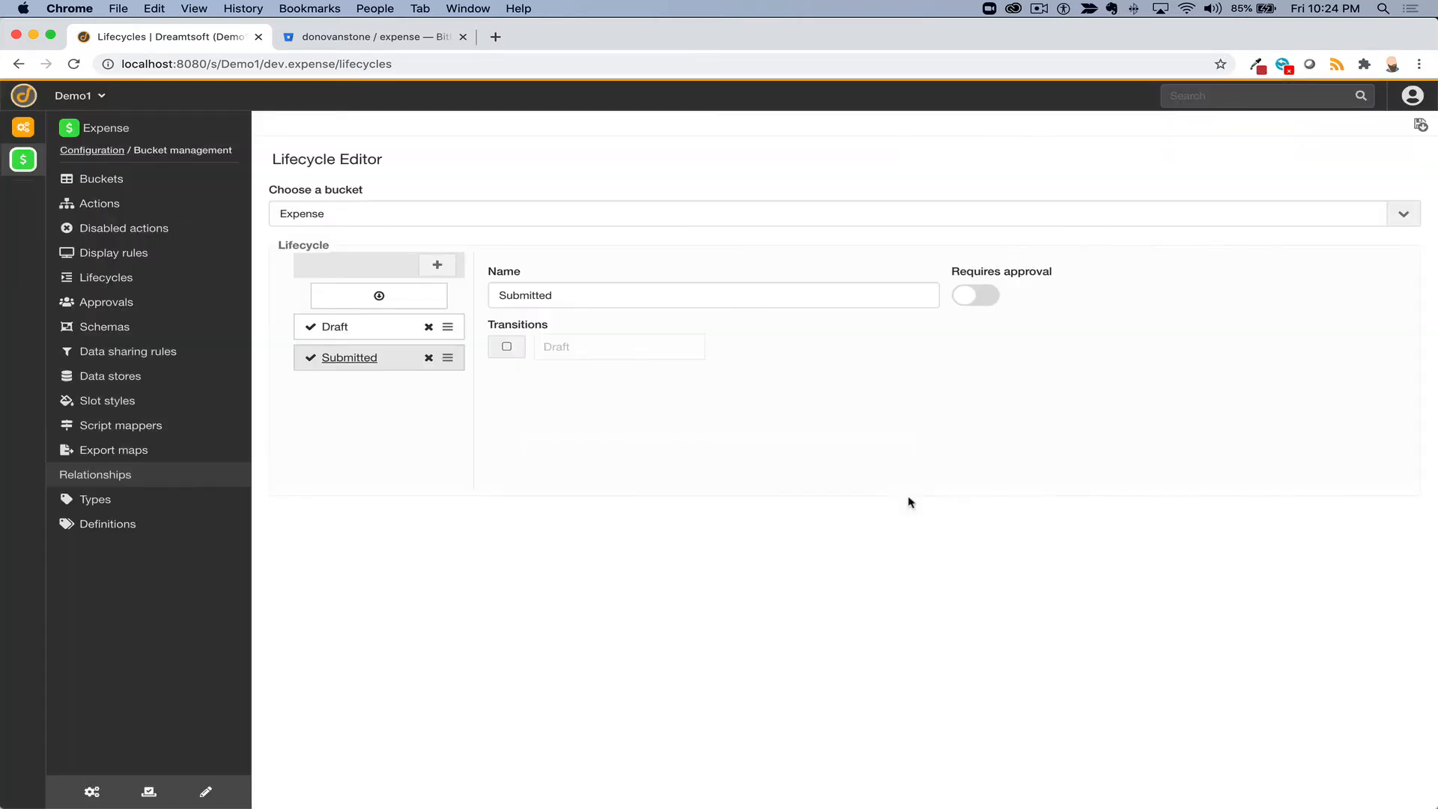
click(436, 266)
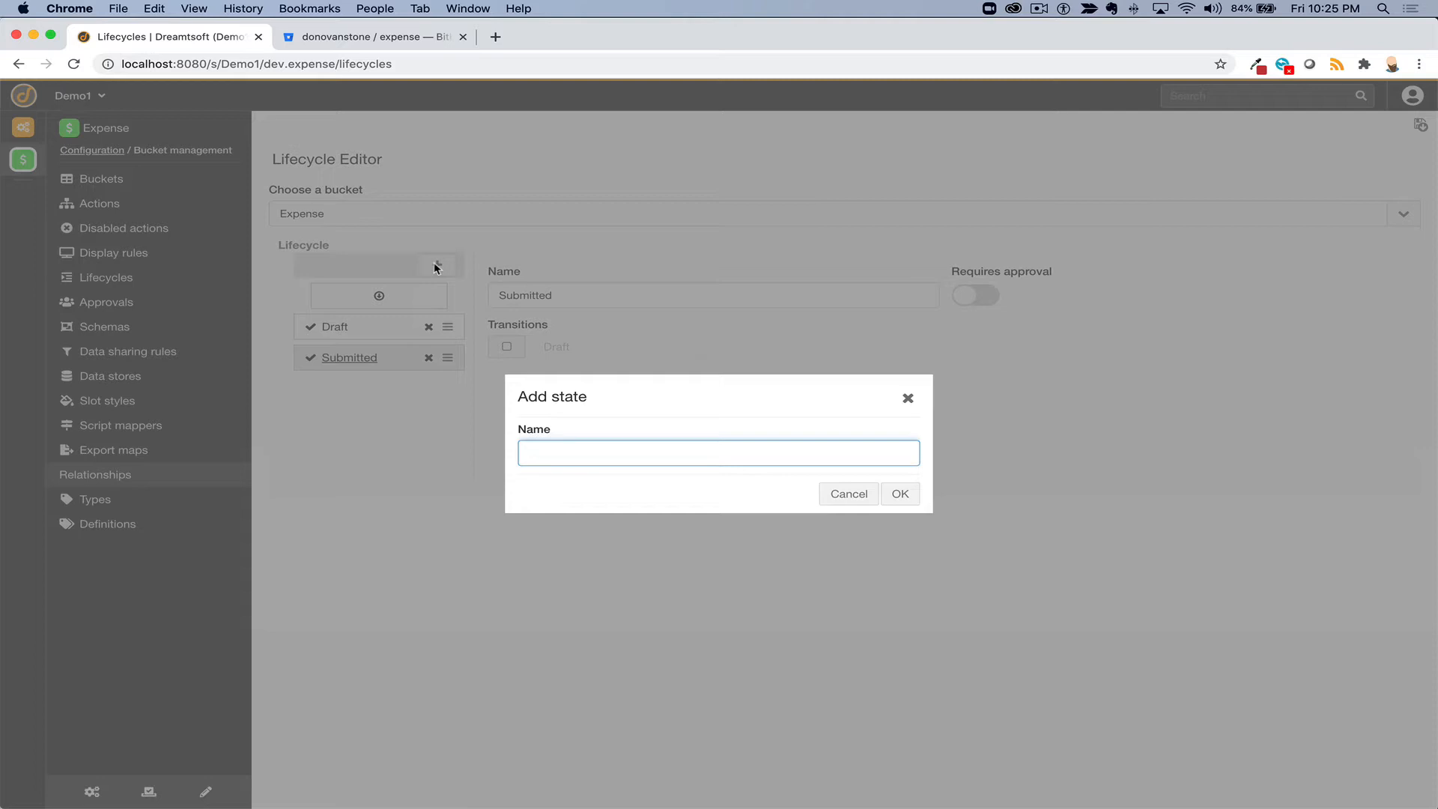
text(Approved)
click(902, 493)
- Add the lifecycle states Rejected, Completed and Cancelled
click(437, 265)
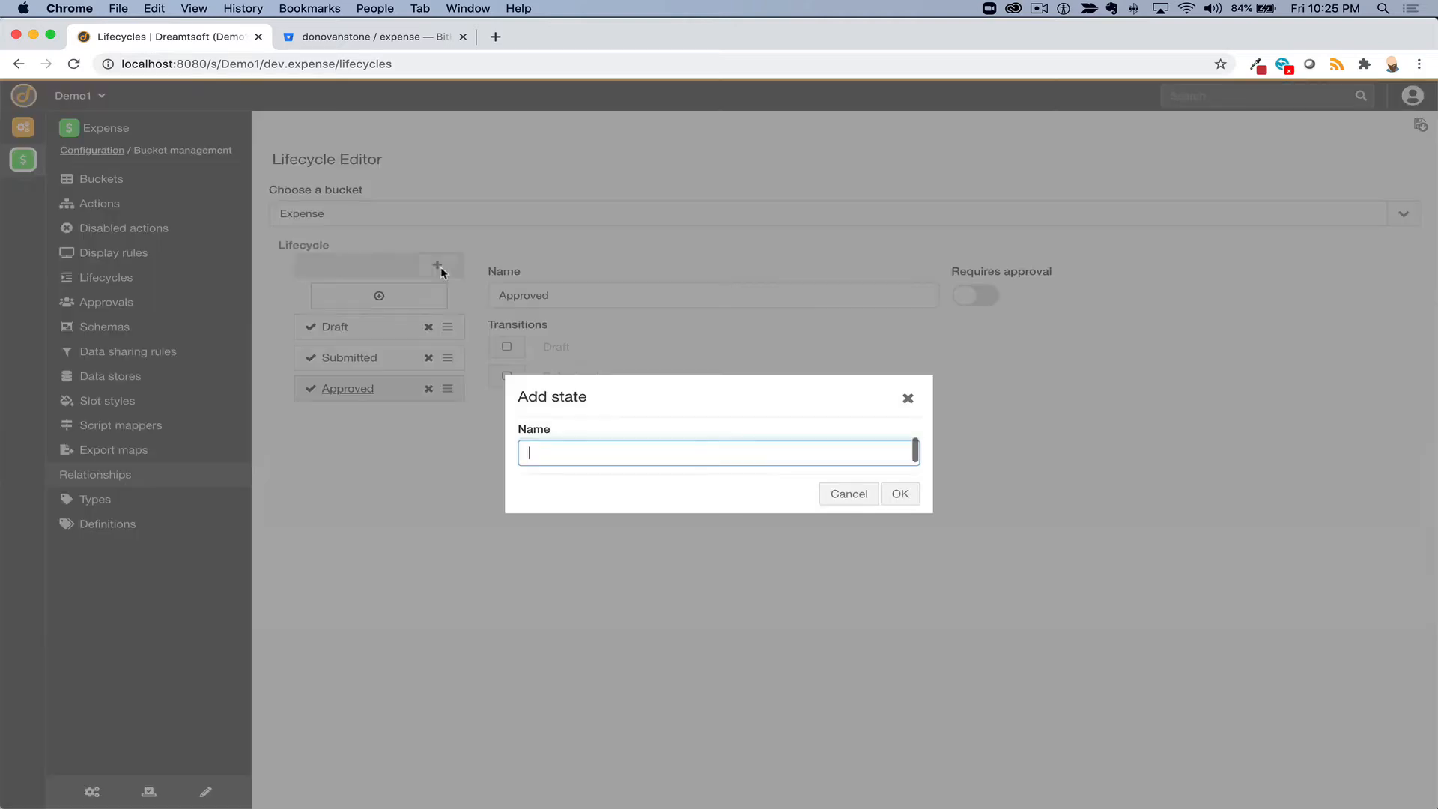
text(Rejc)
text(ected)
click(900, 486)
click(449, 267)
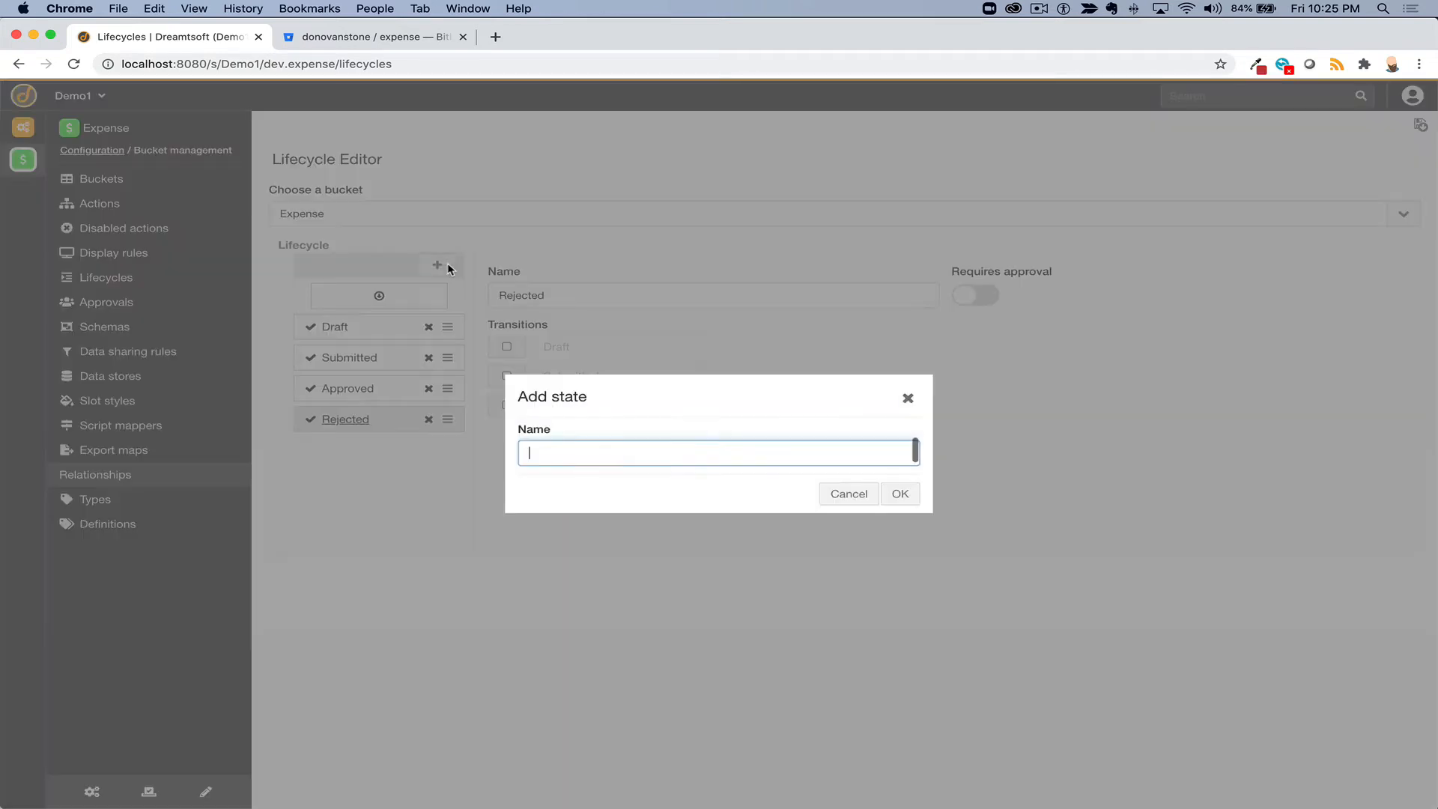
text(Completed)
click(899, 493)
click(448, 268)
text(C)
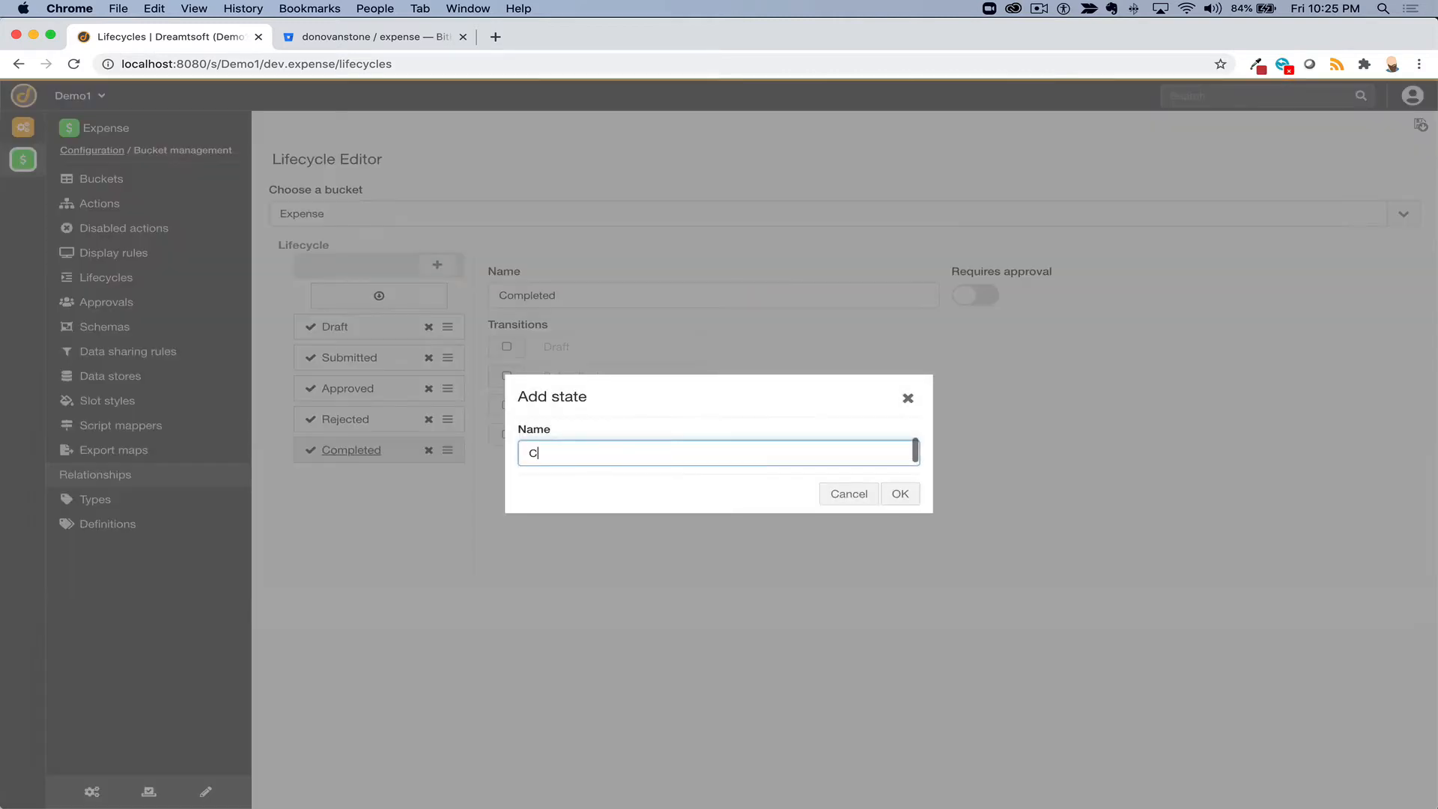
text(ancelled)
click(899, 493)
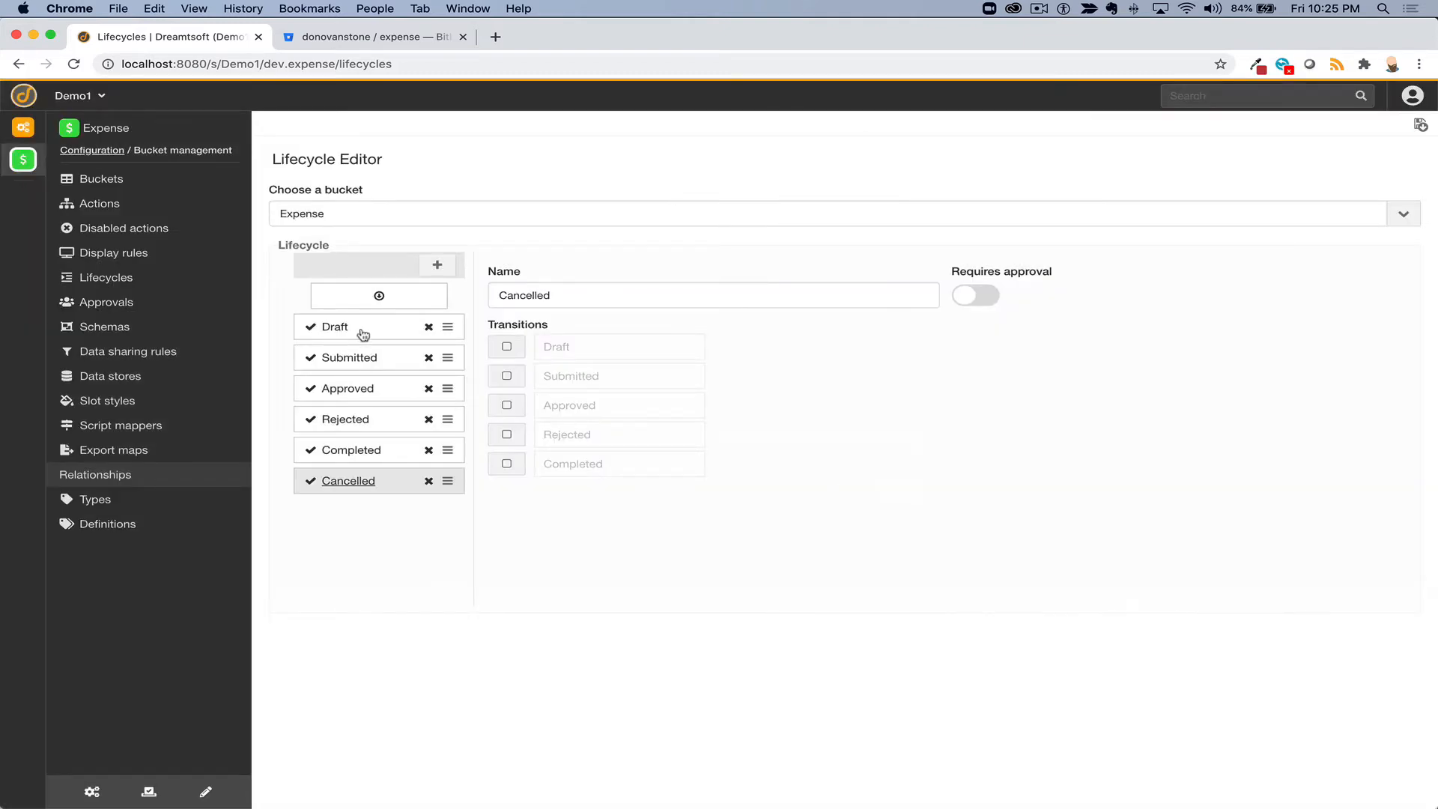
- Make Draft the initial state and let it move to Submitted or Cancelled
mouse_move(447, 327)
mouse_down()
mouse_move(446, 423)
mouse_move(447, 326)
mouse_up()
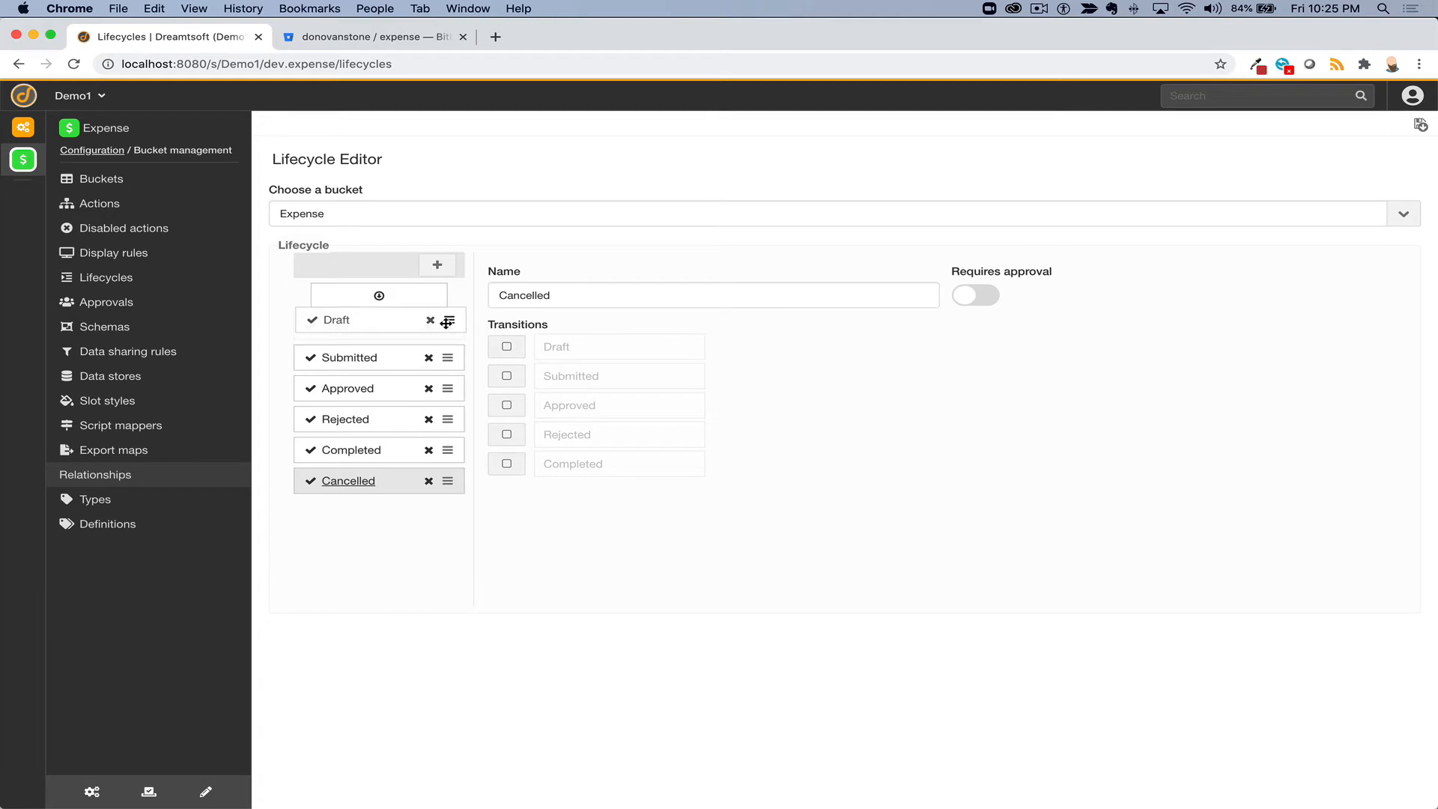
click(379, 297)
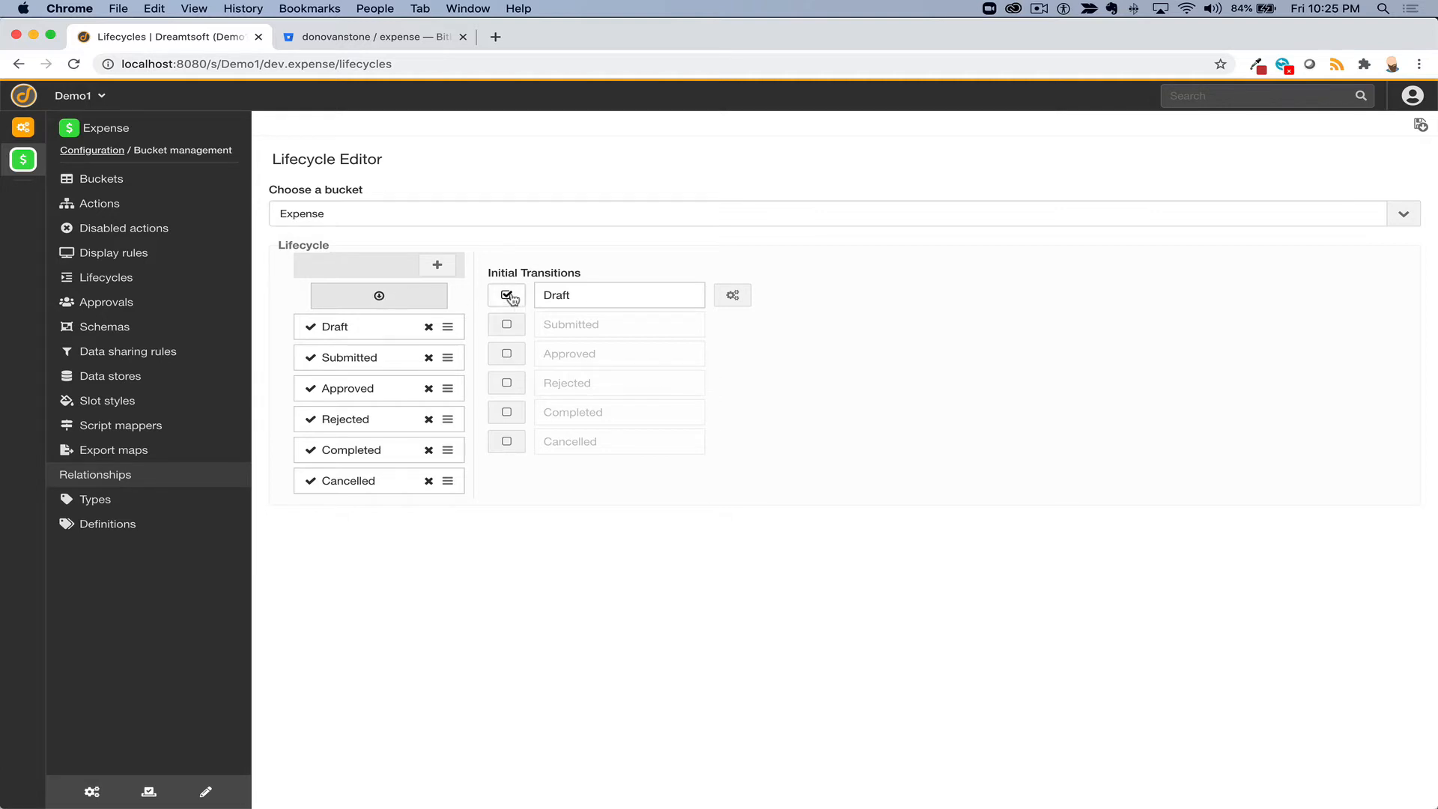
click(388, 330)
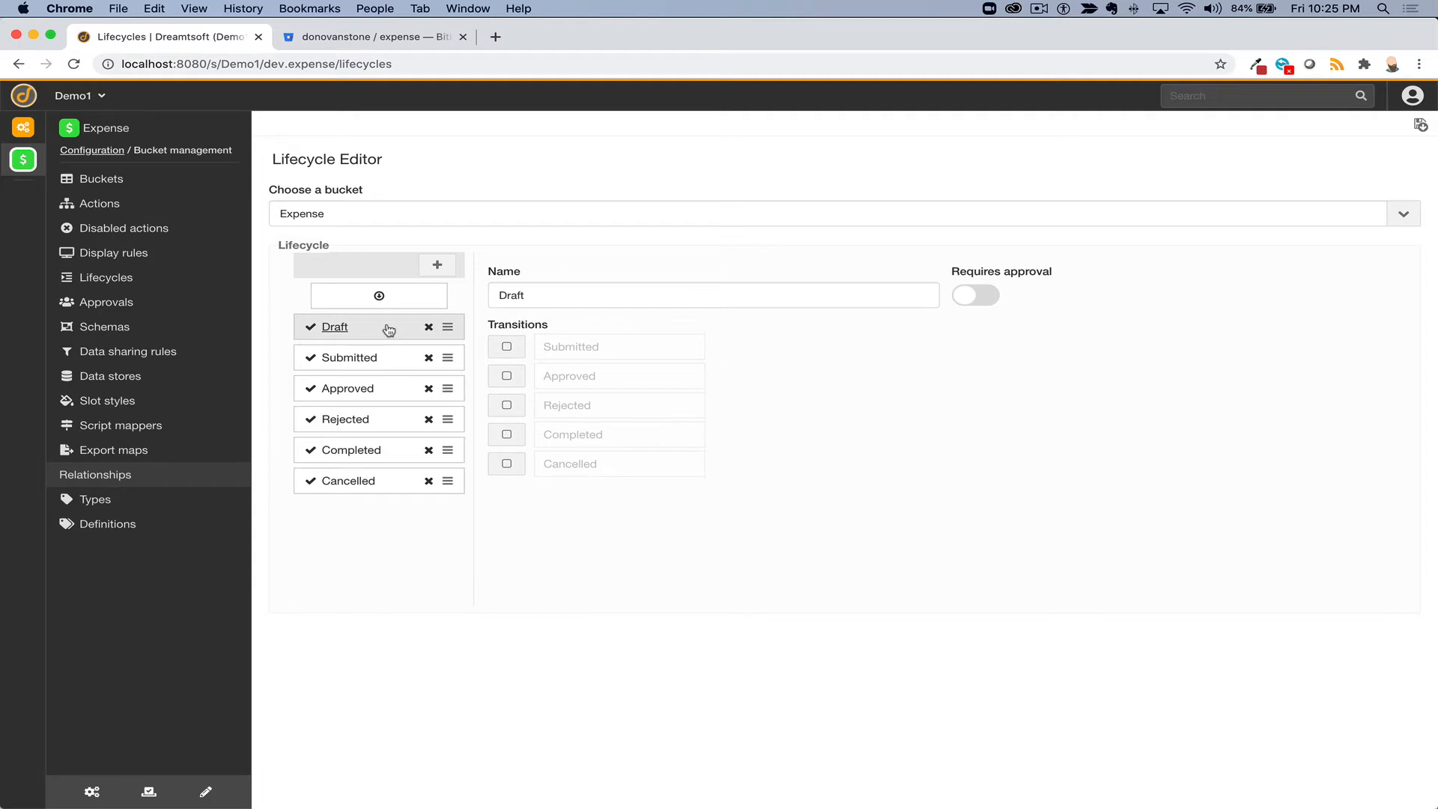
click(506, 346)
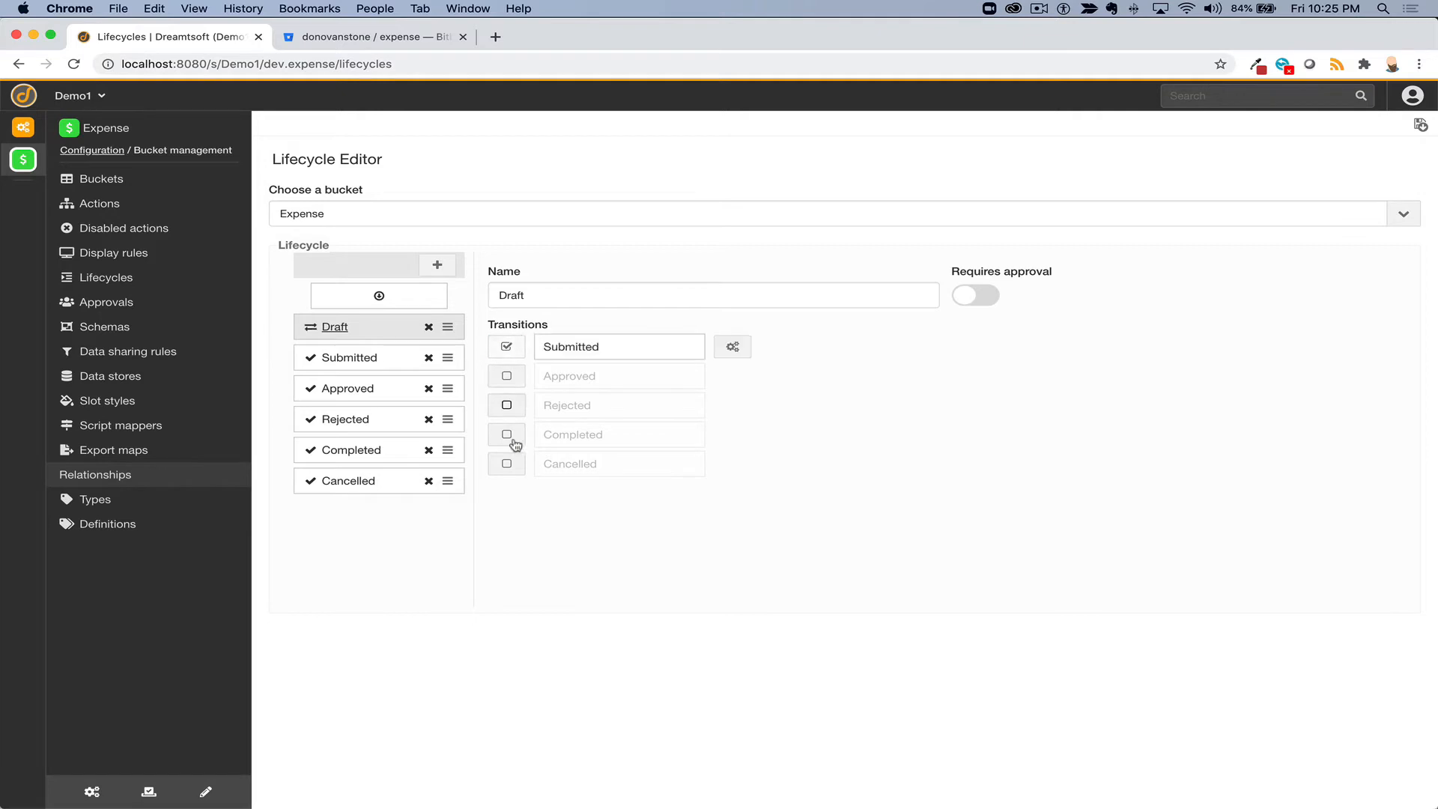
click(509, 464)
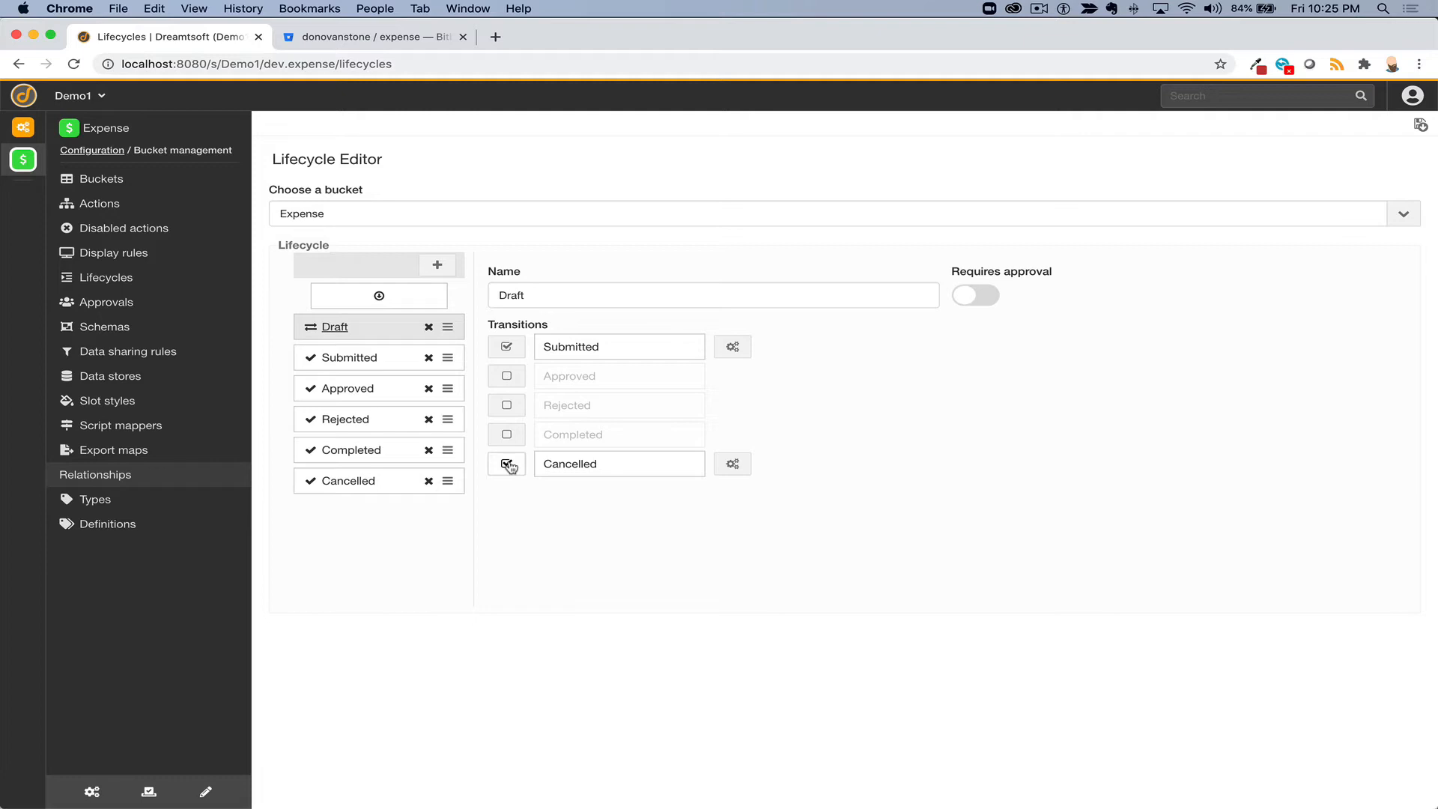
- Let Submitted go to Approved or Rejected, Approved to Completed, and Rejected to Draft
click(346, 362)
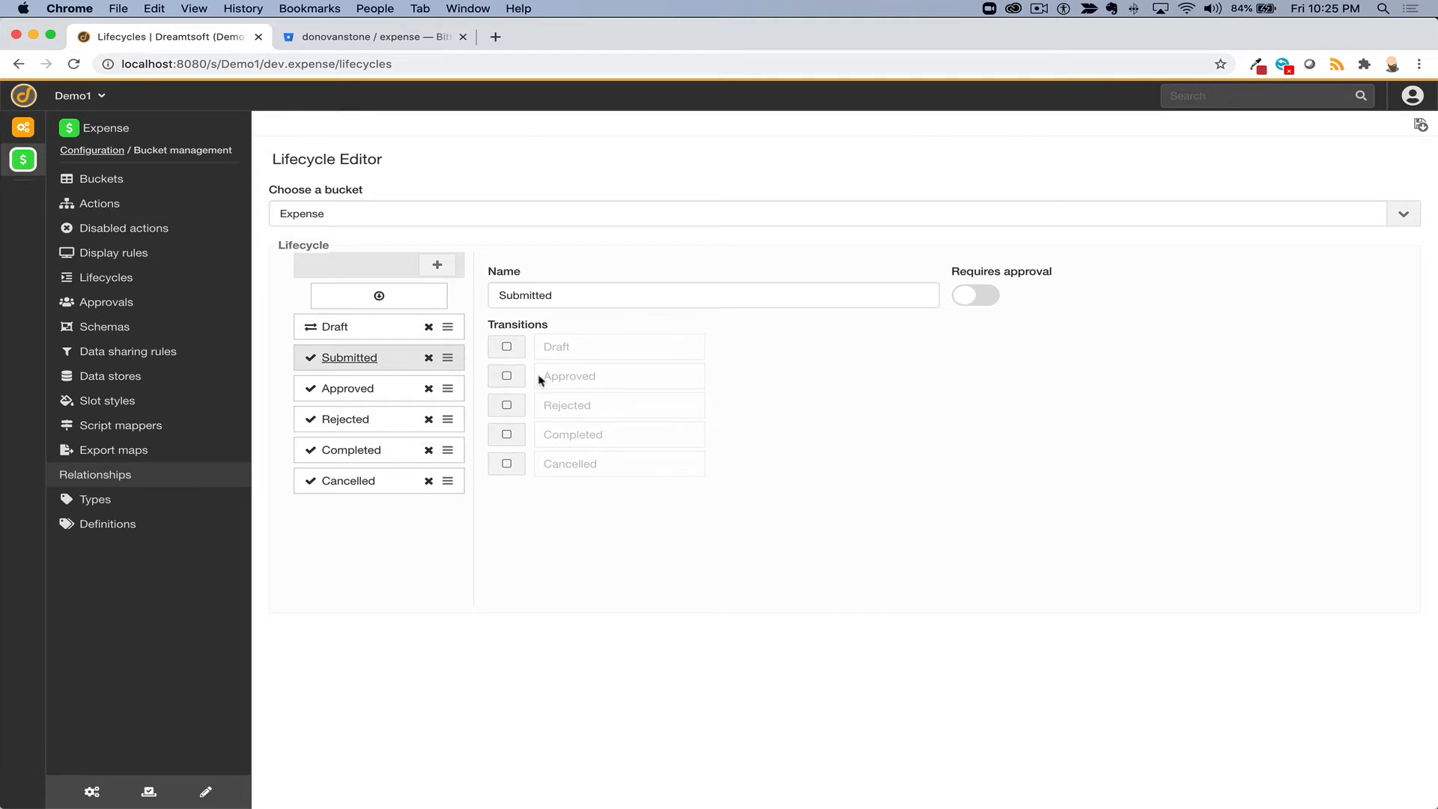
click(507, 376)
click(506, 405)
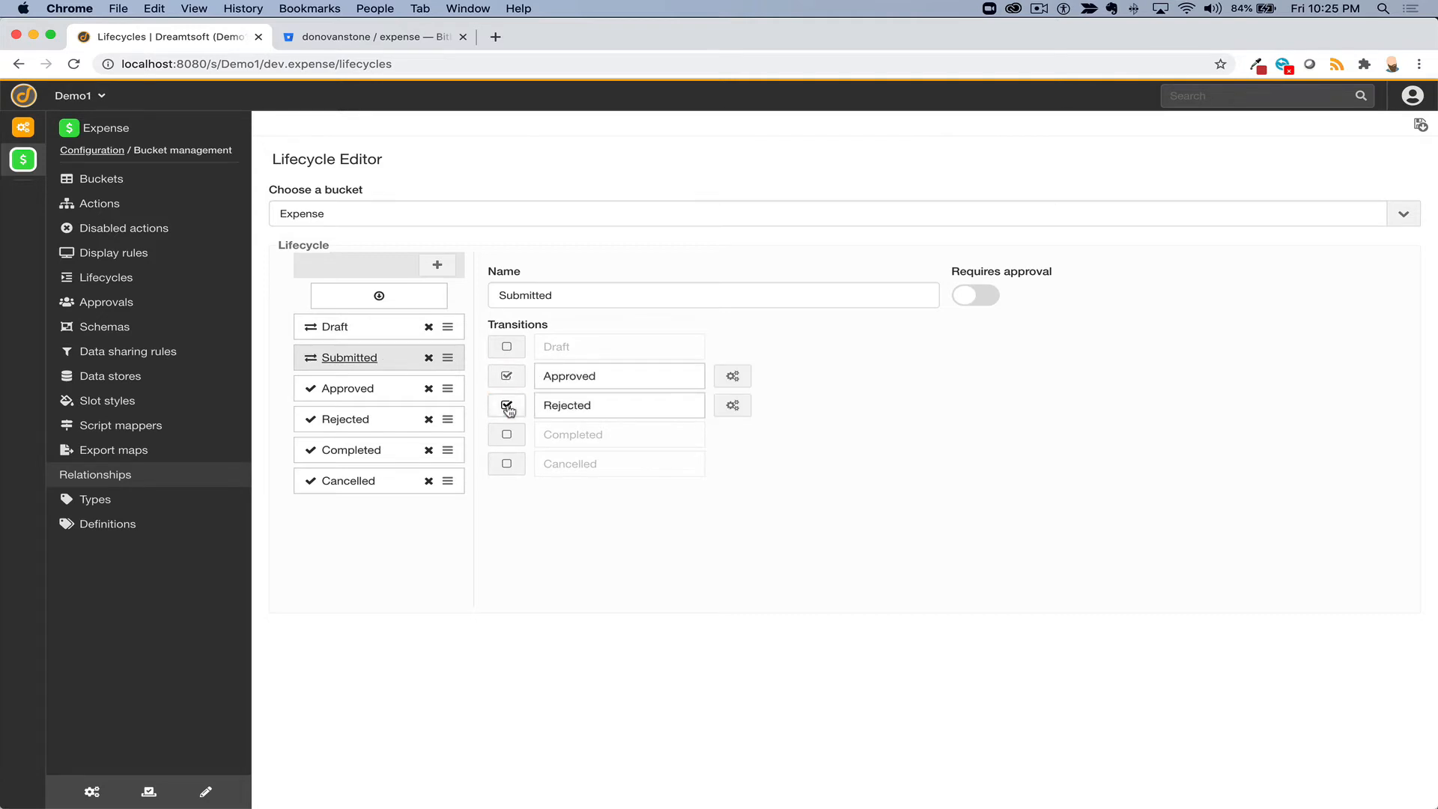
click(391, 398)
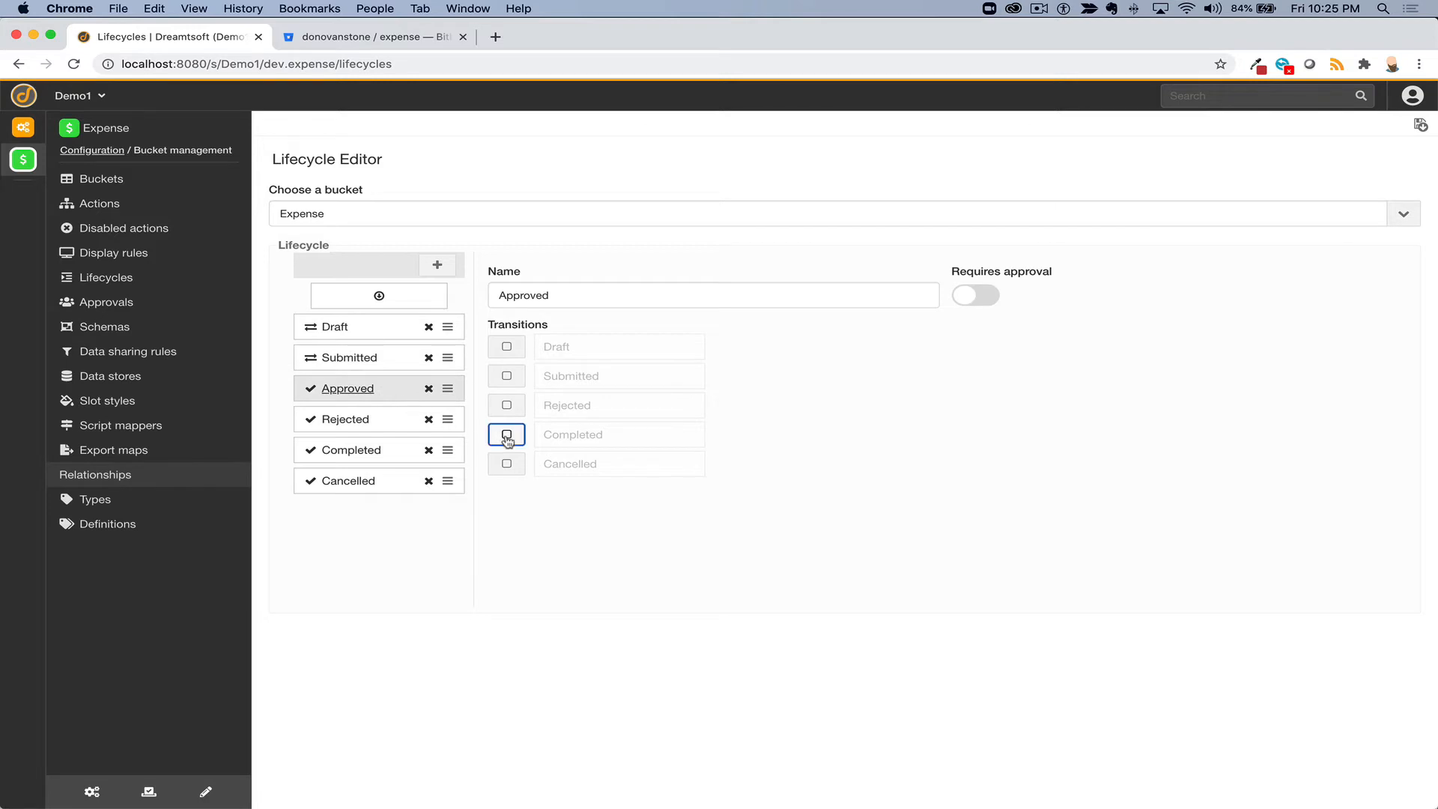
click(506, 434)
click(395, 420)
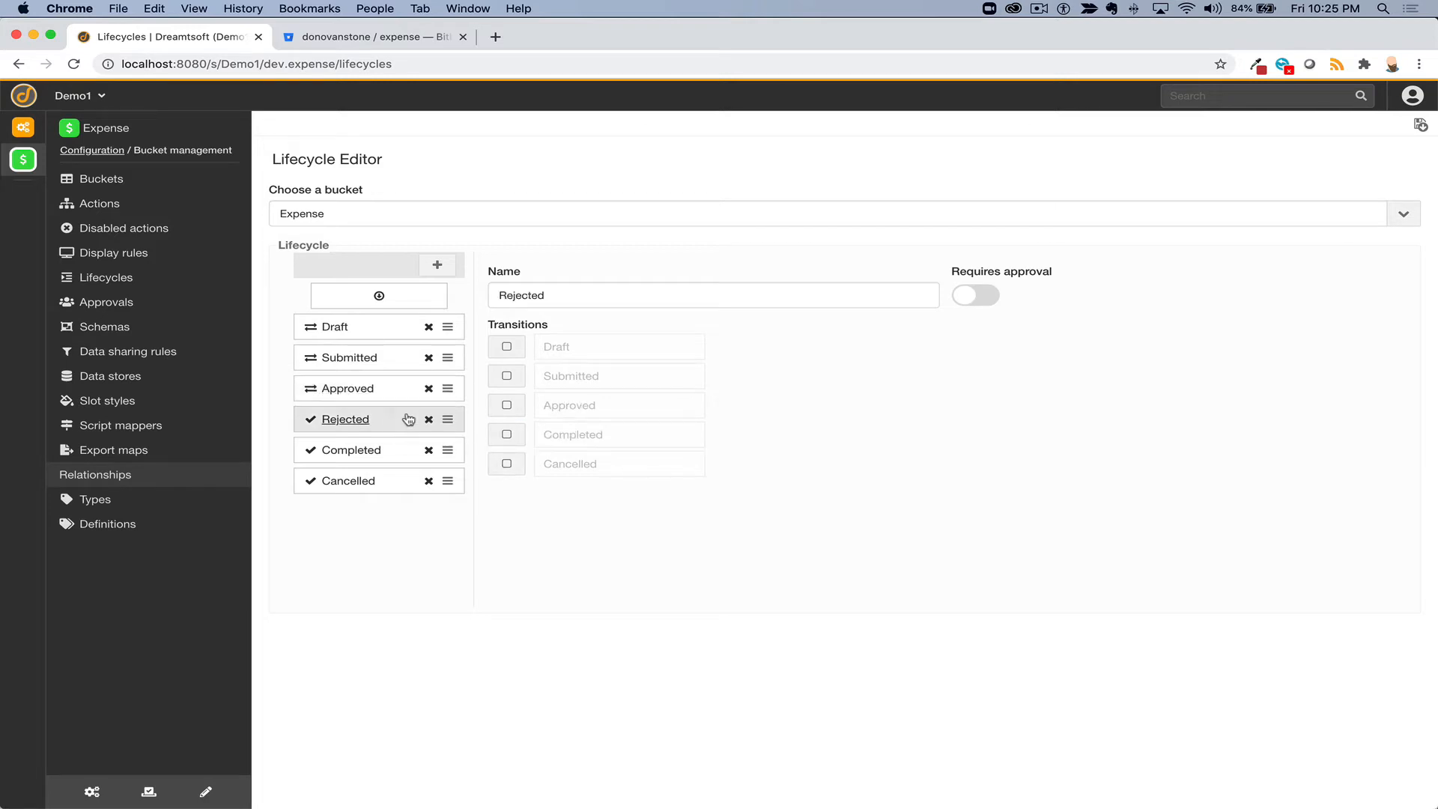
click(507, 348)
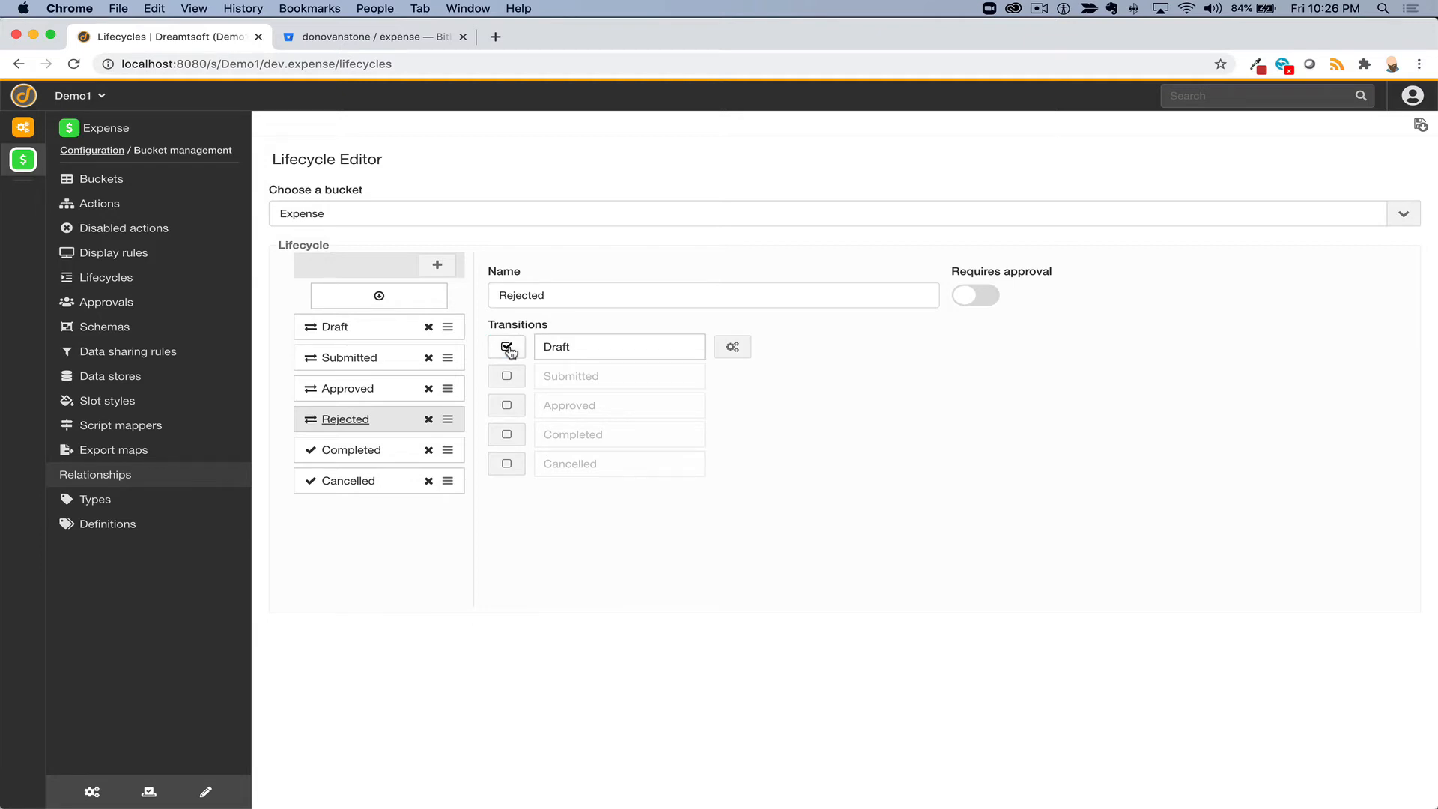
- Add a Returned state and place it between Submitted and Approved
click(437, 265)
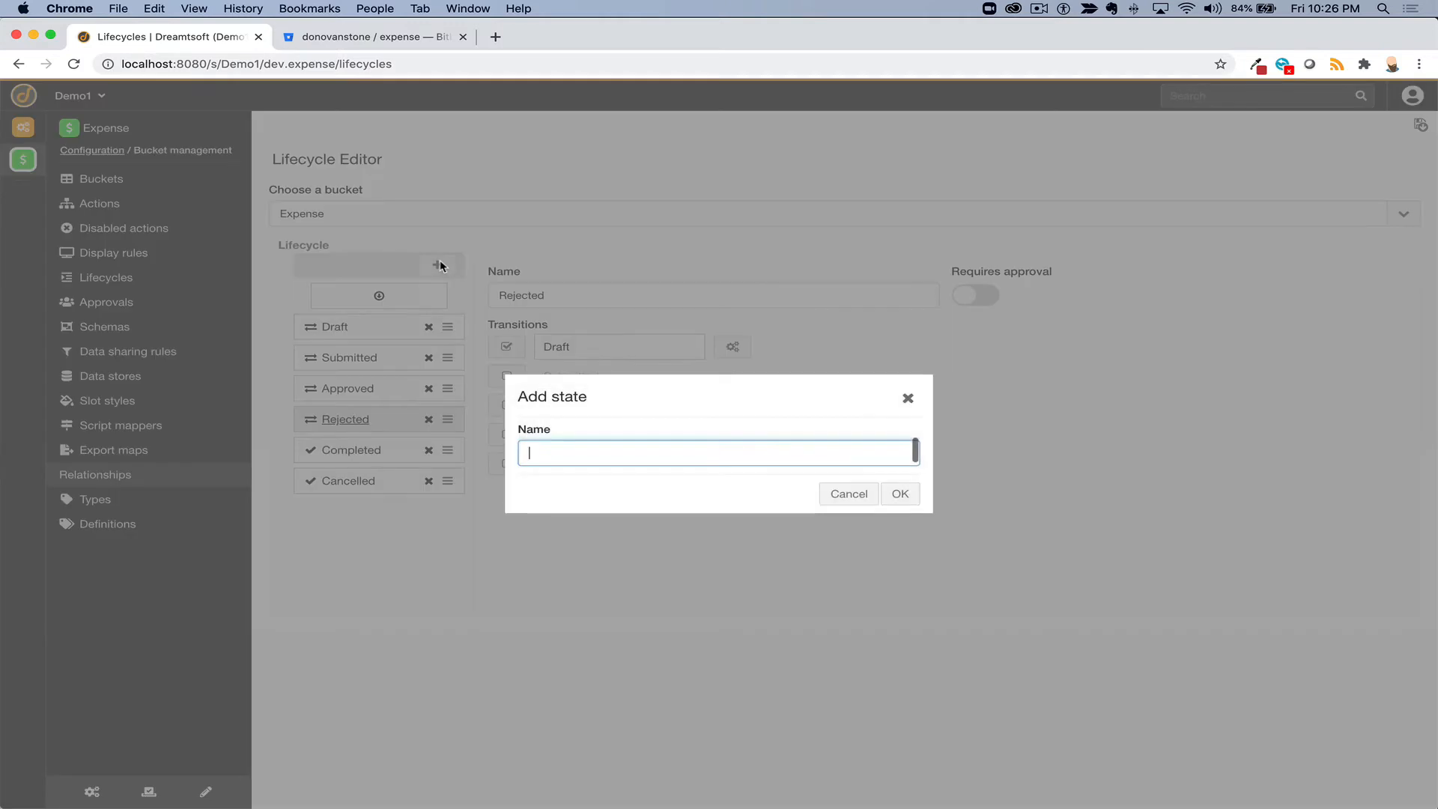
text(Returned)
click(900, 493)
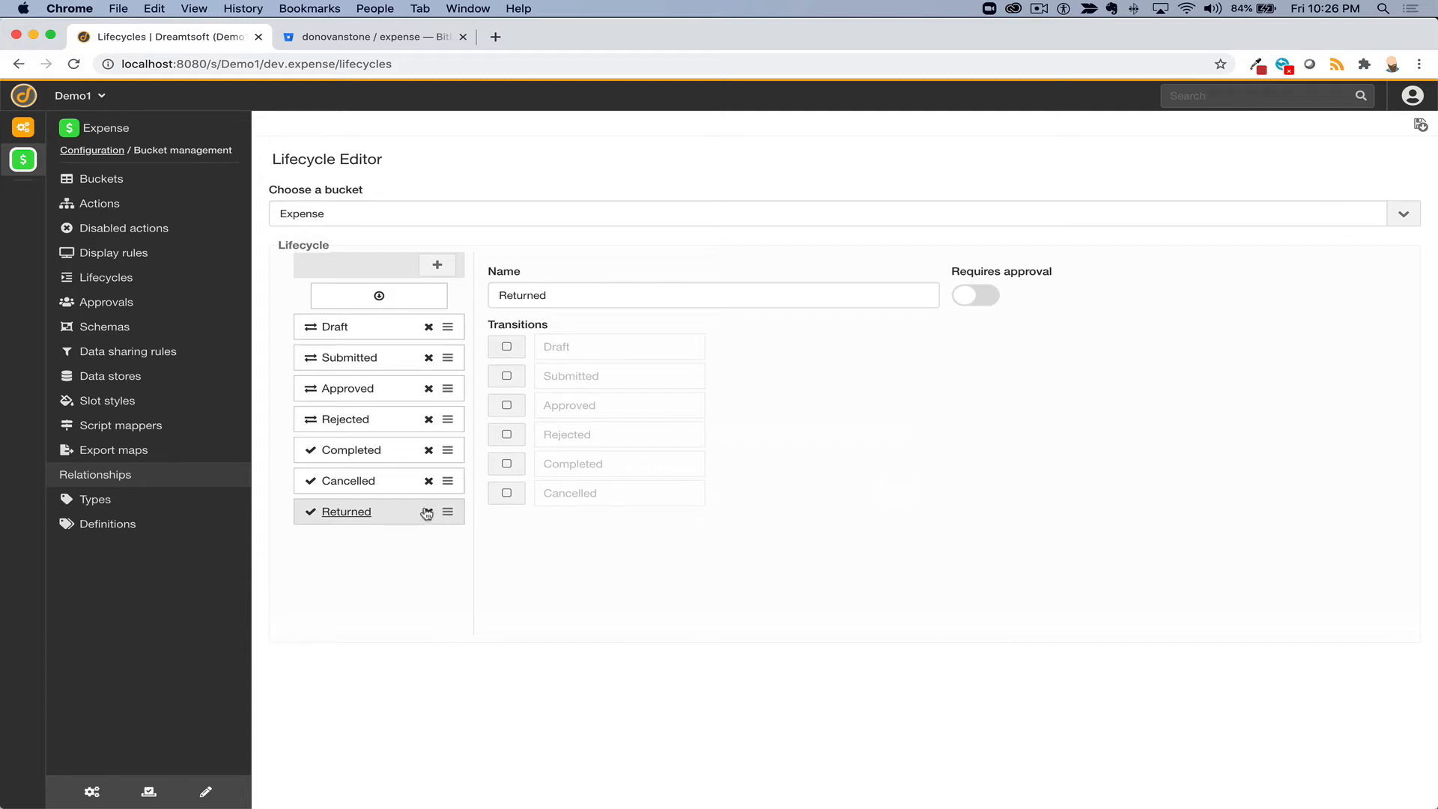
drag(447, 511, 449, 381)
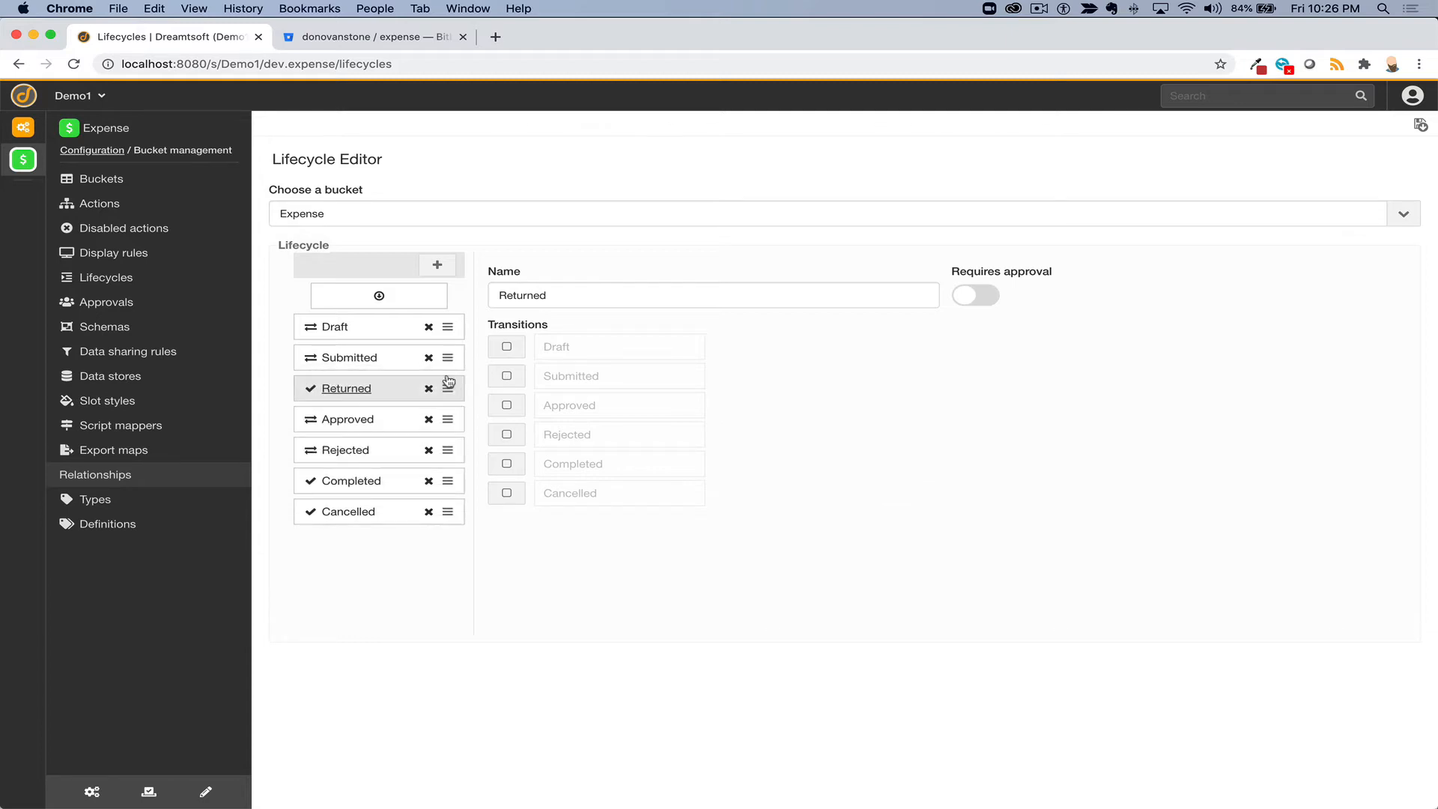
- Let Rejected move to Returned or Cancelled instead of Draft
click(349, 450)
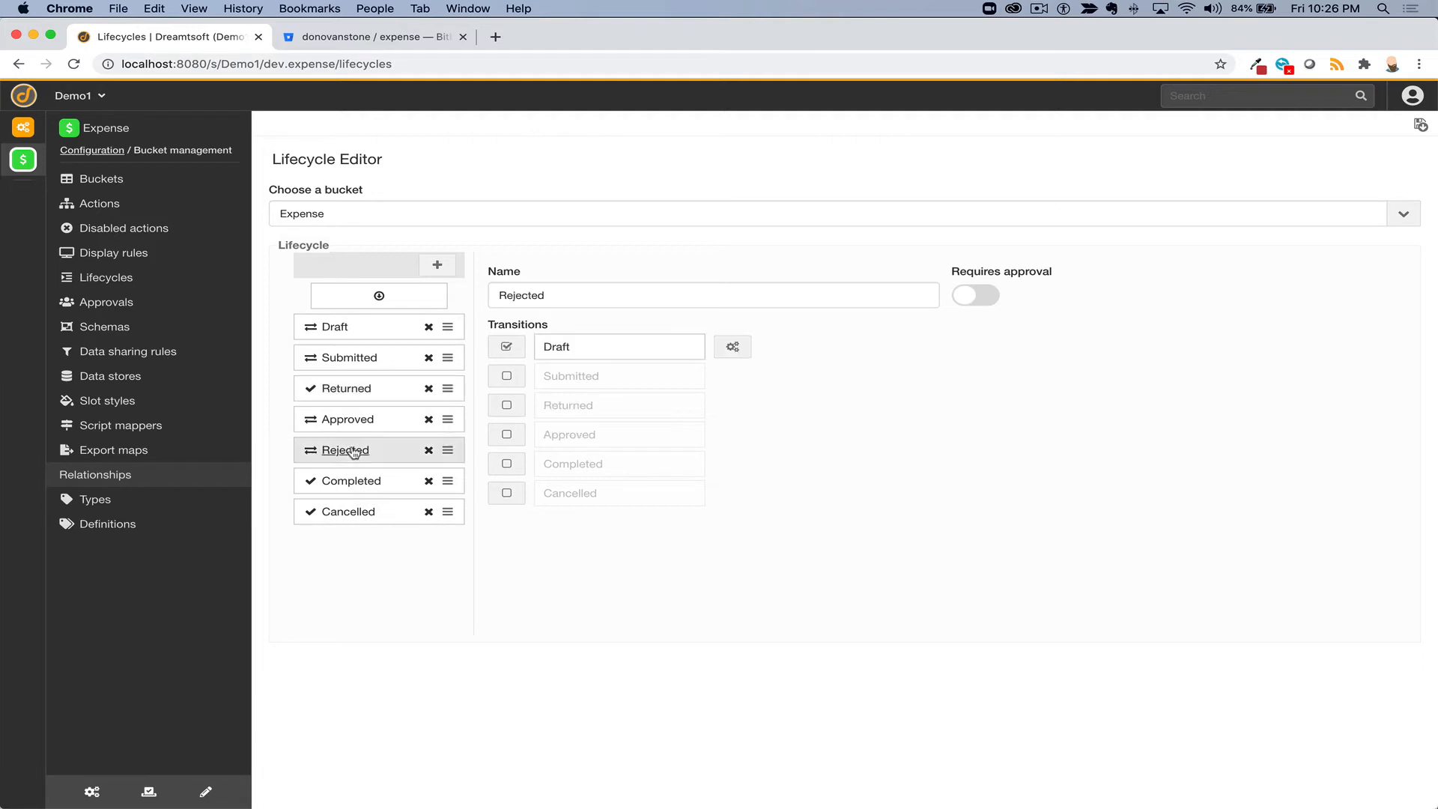
click(505, 404)
click(507, 347)
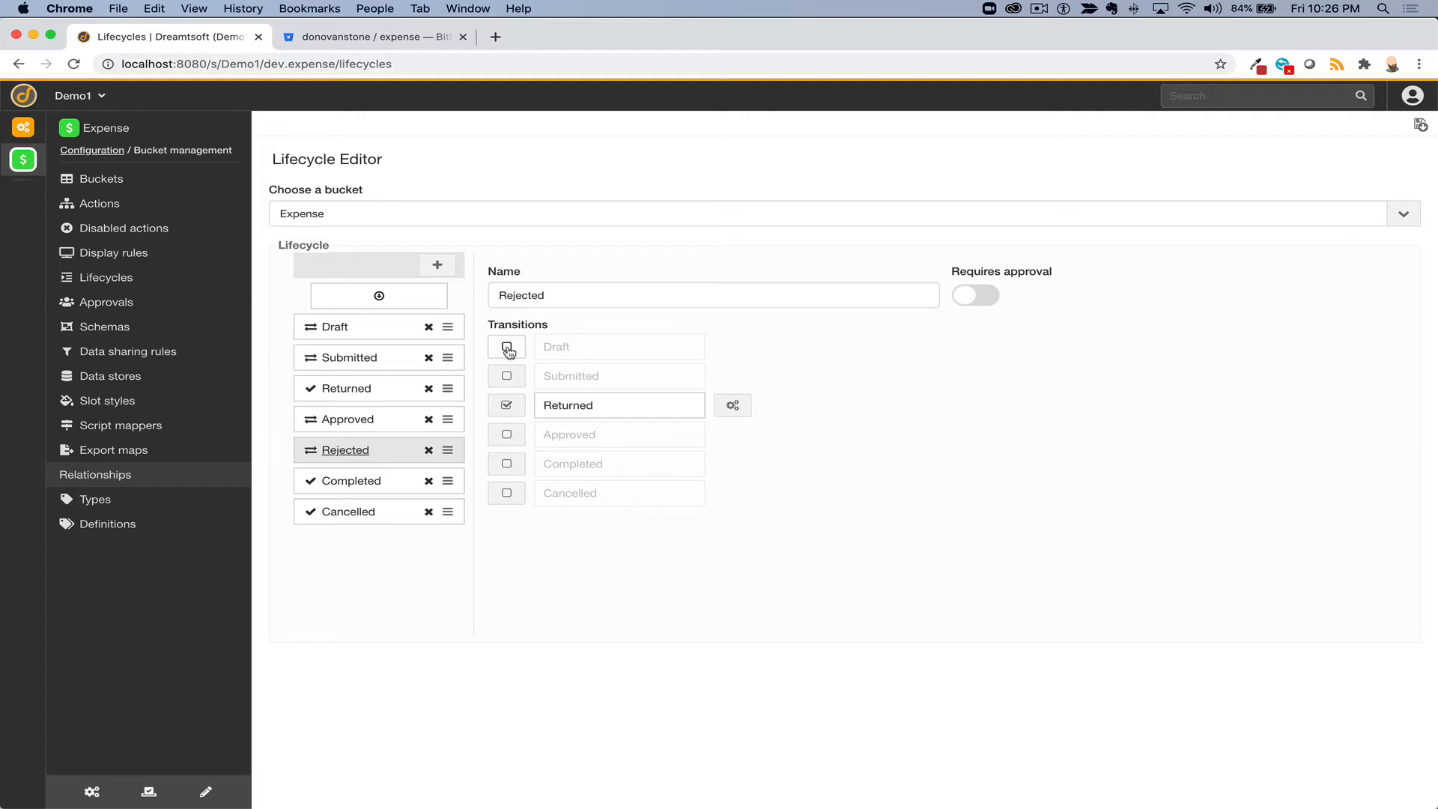
click(371, 488)
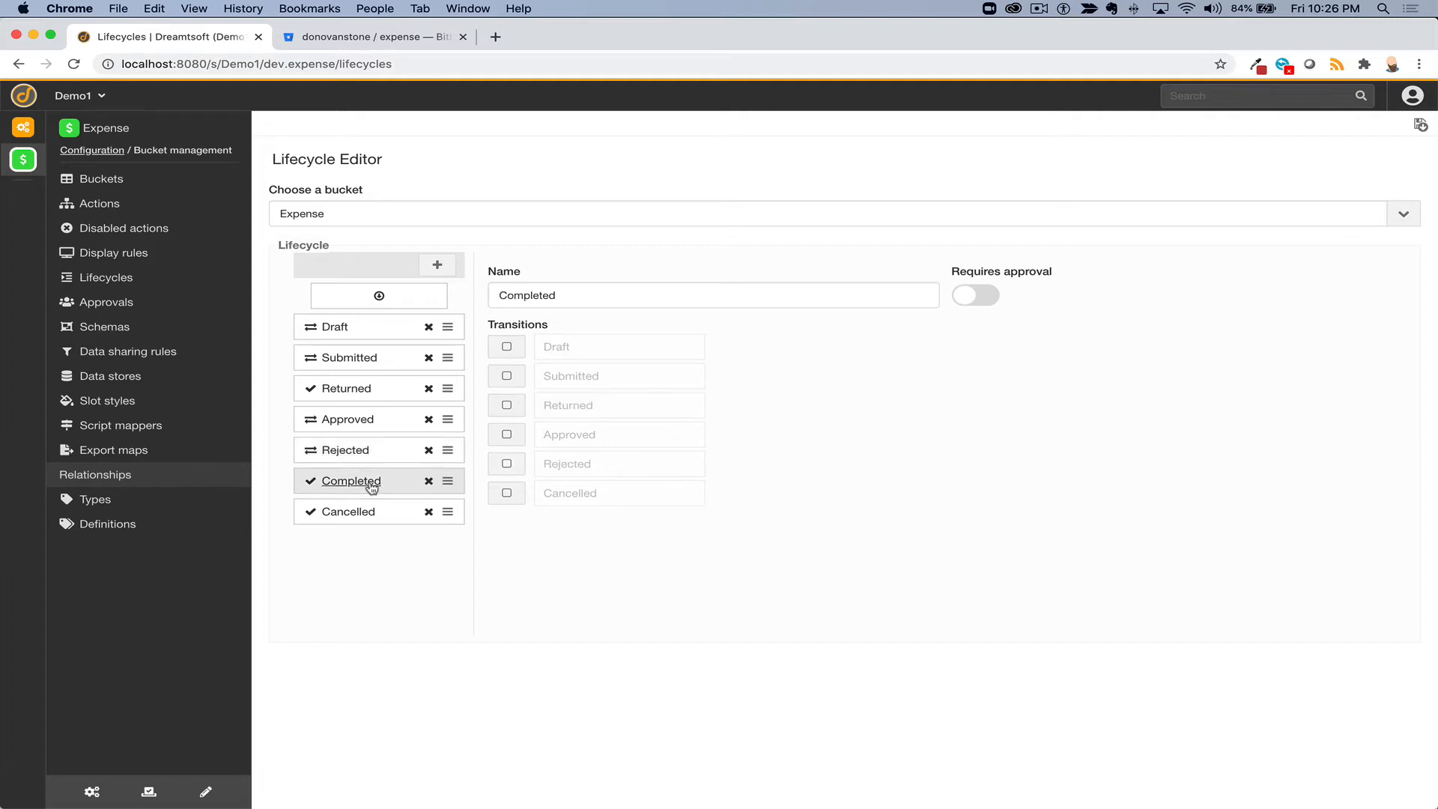
click(365, 527)
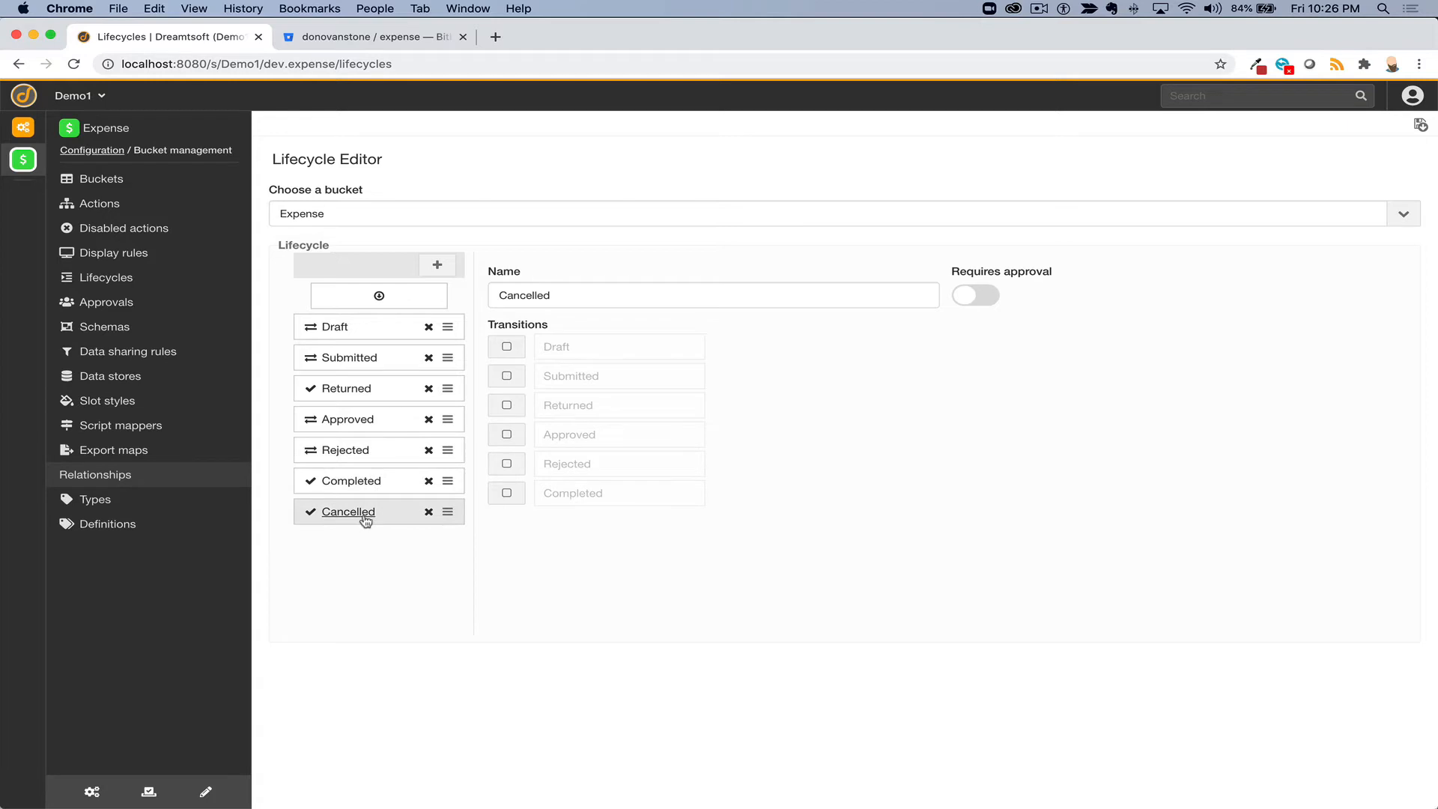
click(382, 461)
click(506, 492)
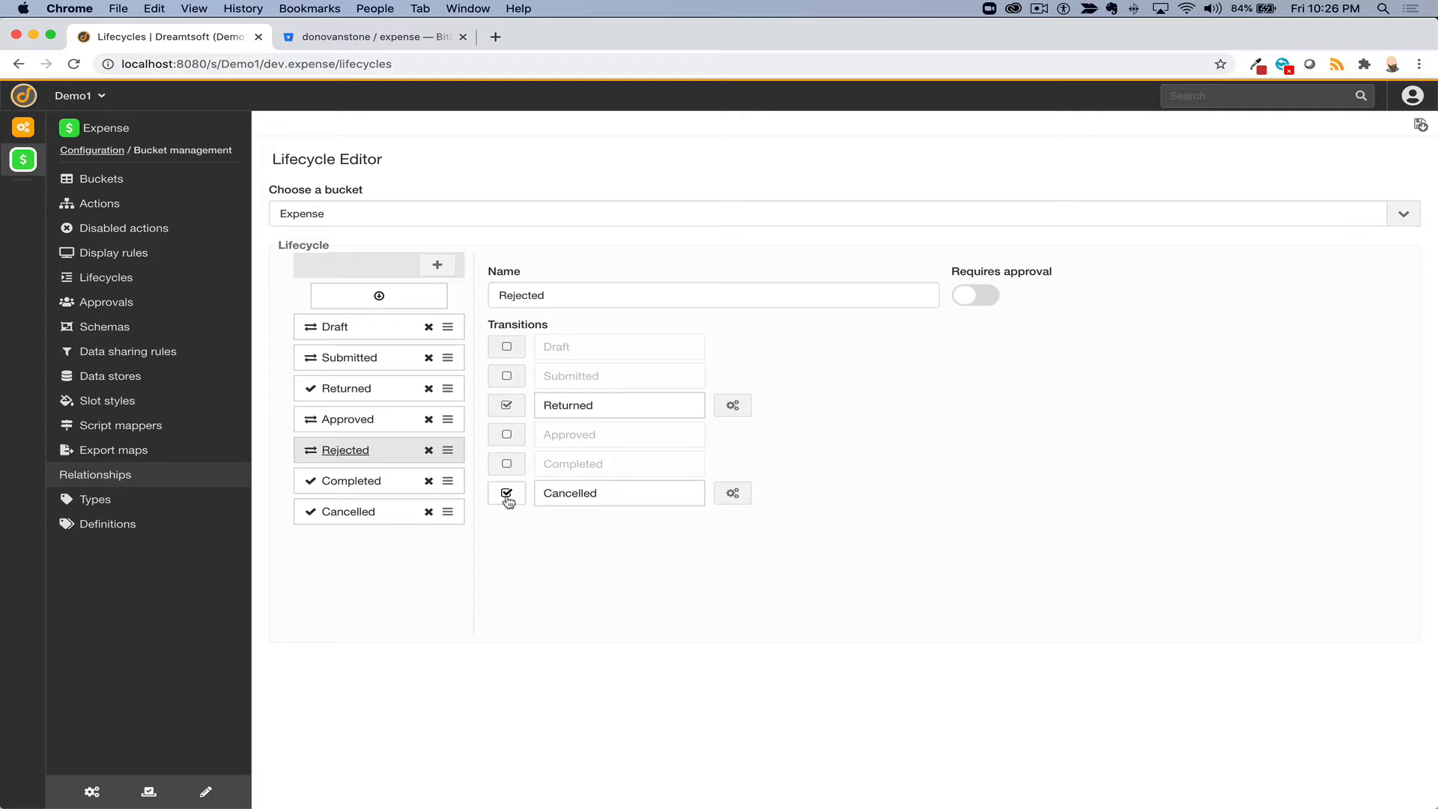
click(372, 363)
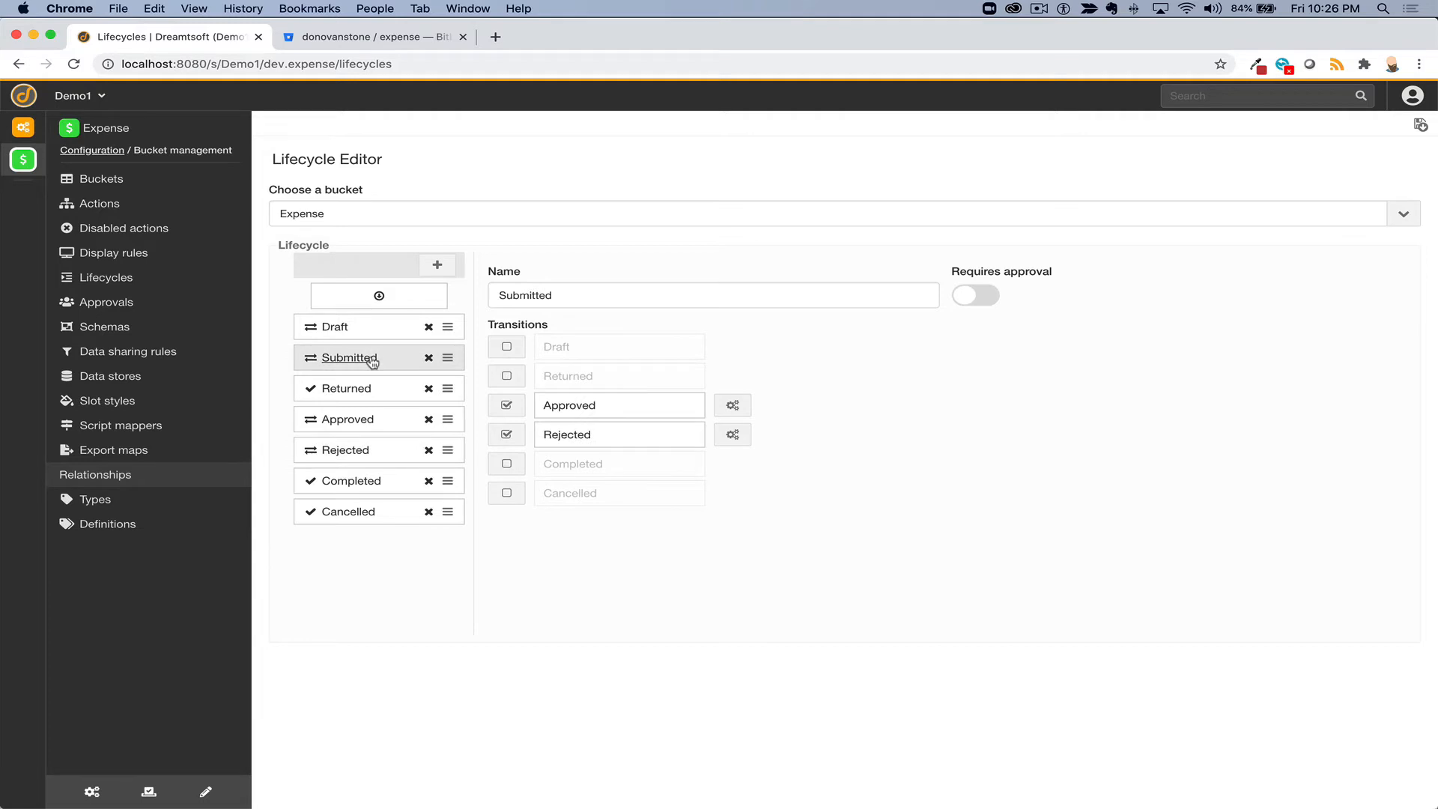
- Mark Submitted as requiring approval, leave its approval flow blank, and save the lifecycle
click(968, 300)
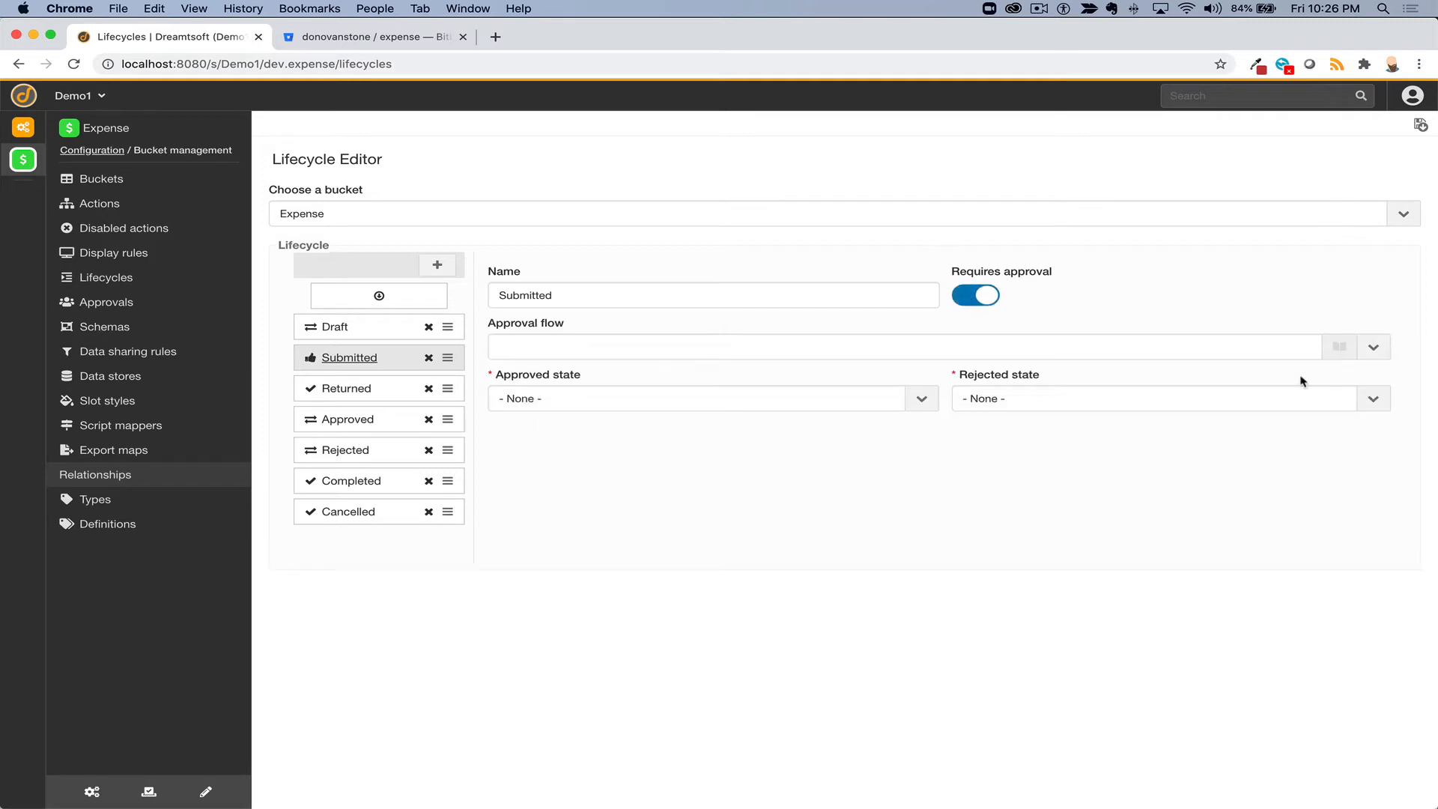
click(1380, 348)
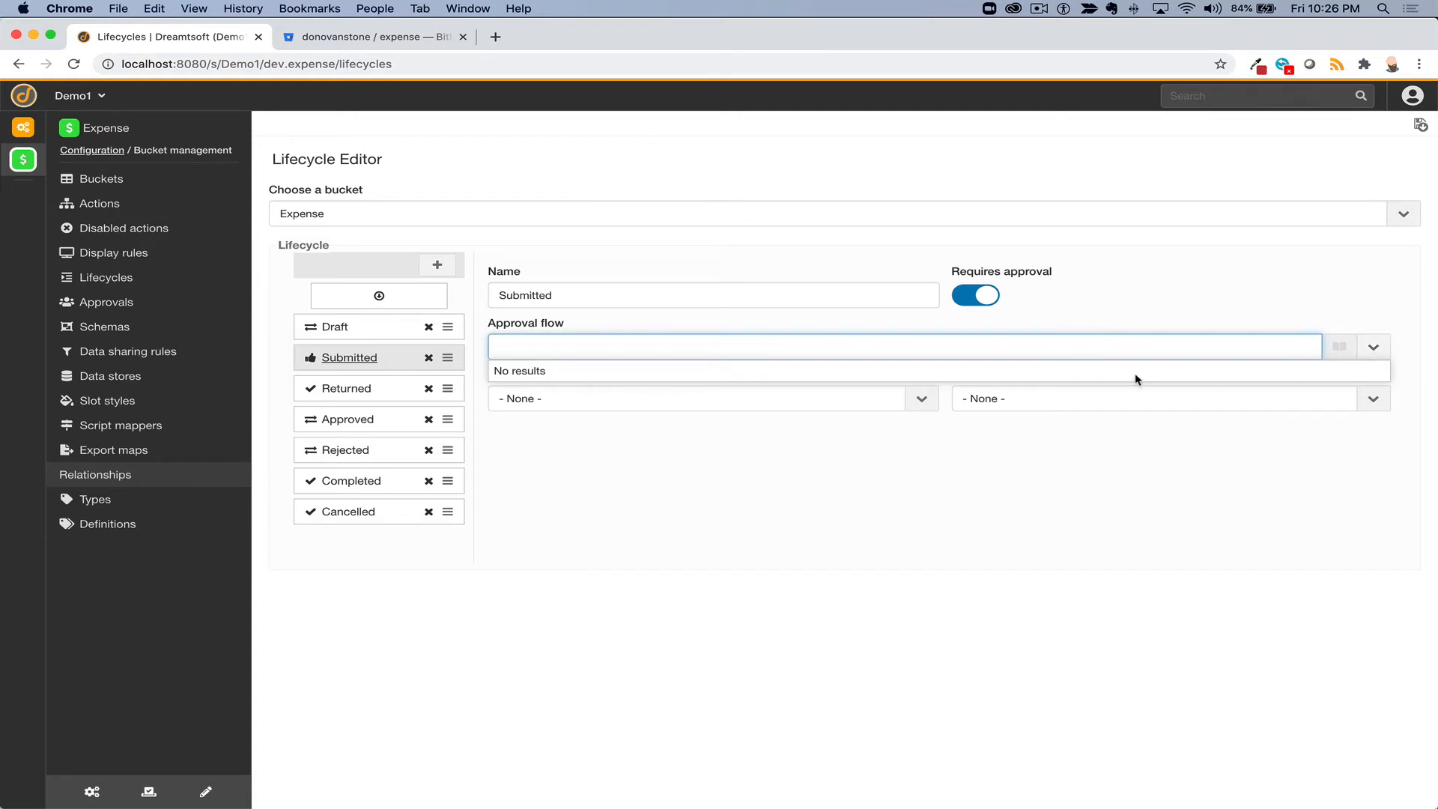
click(1150, 341)
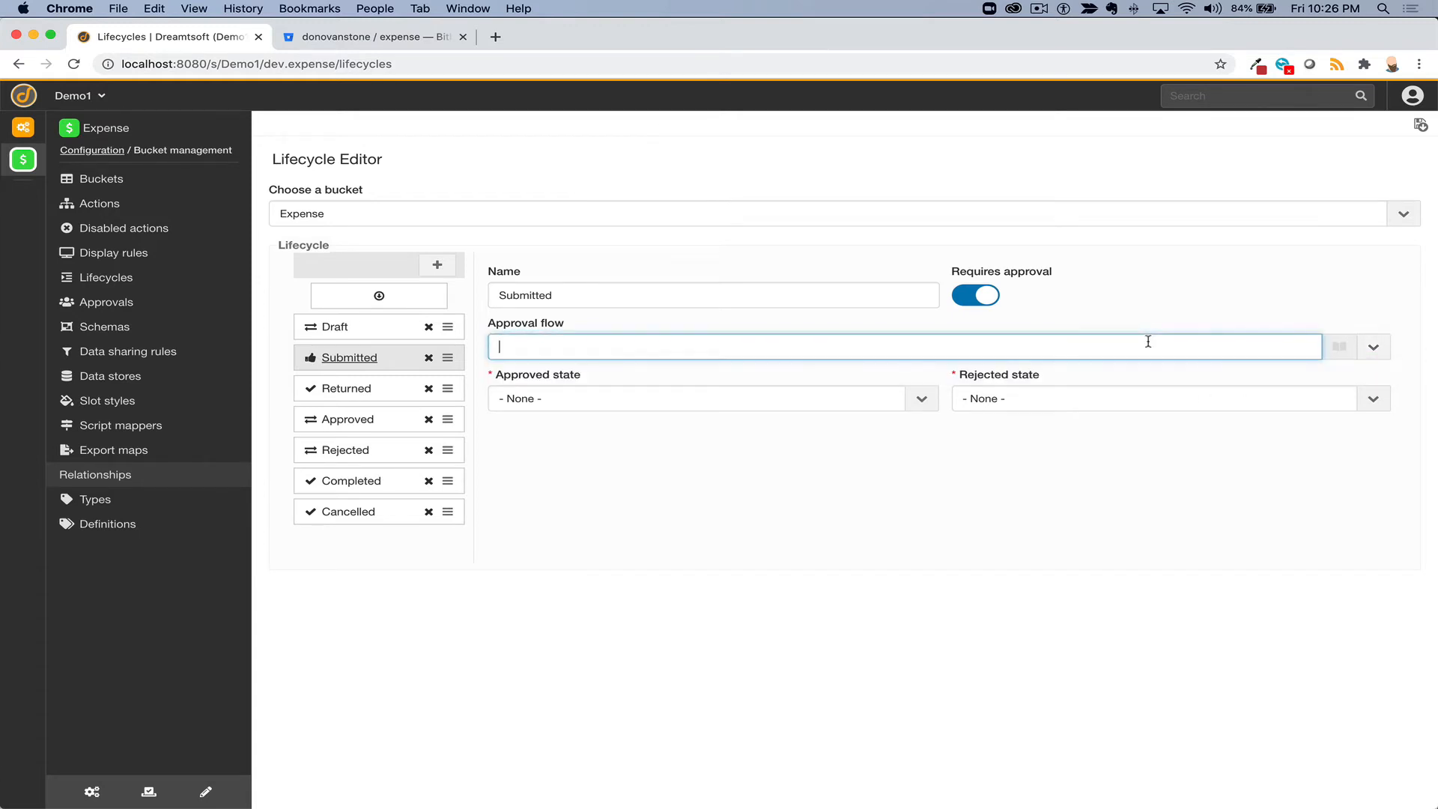
click(1156, 320)
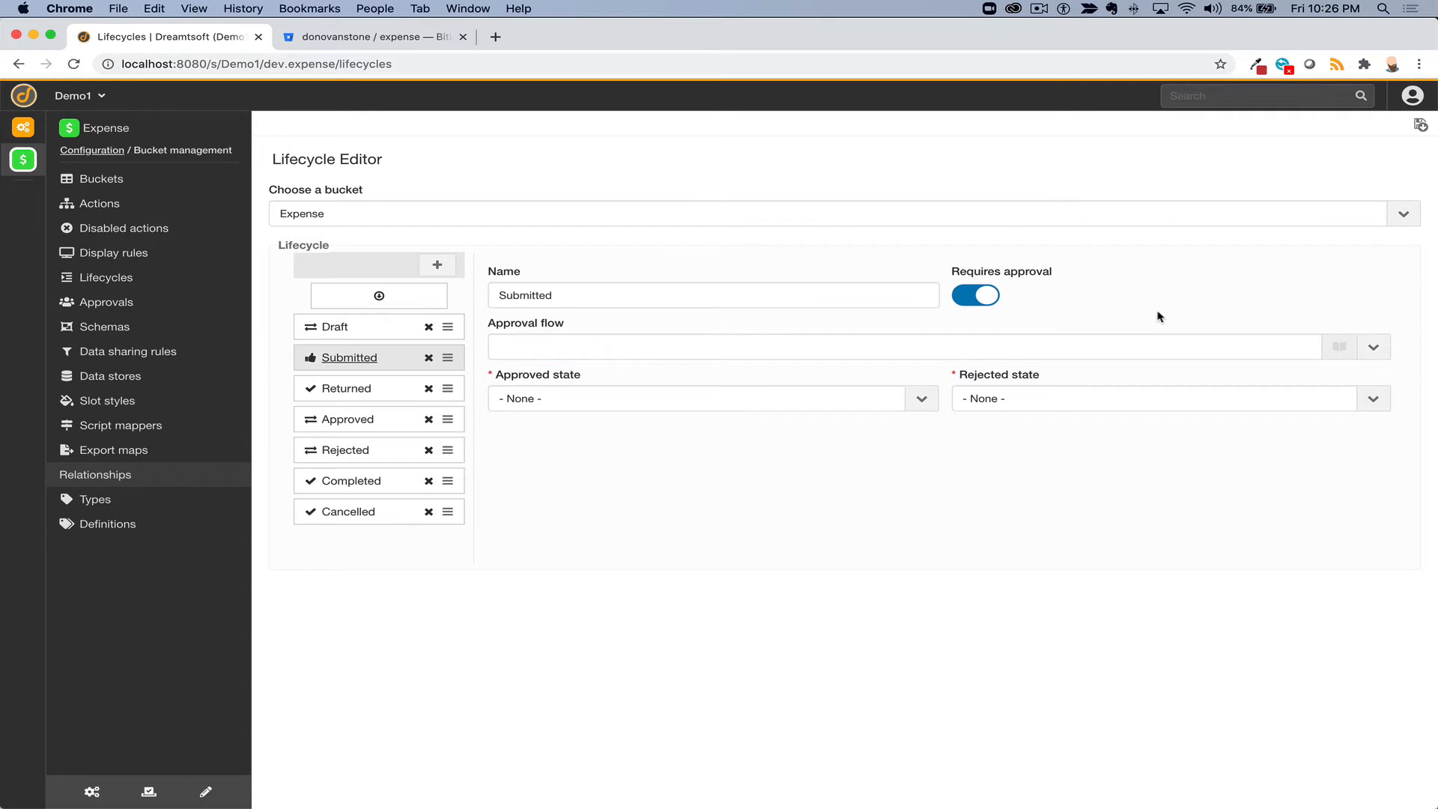
click(1420, 127)
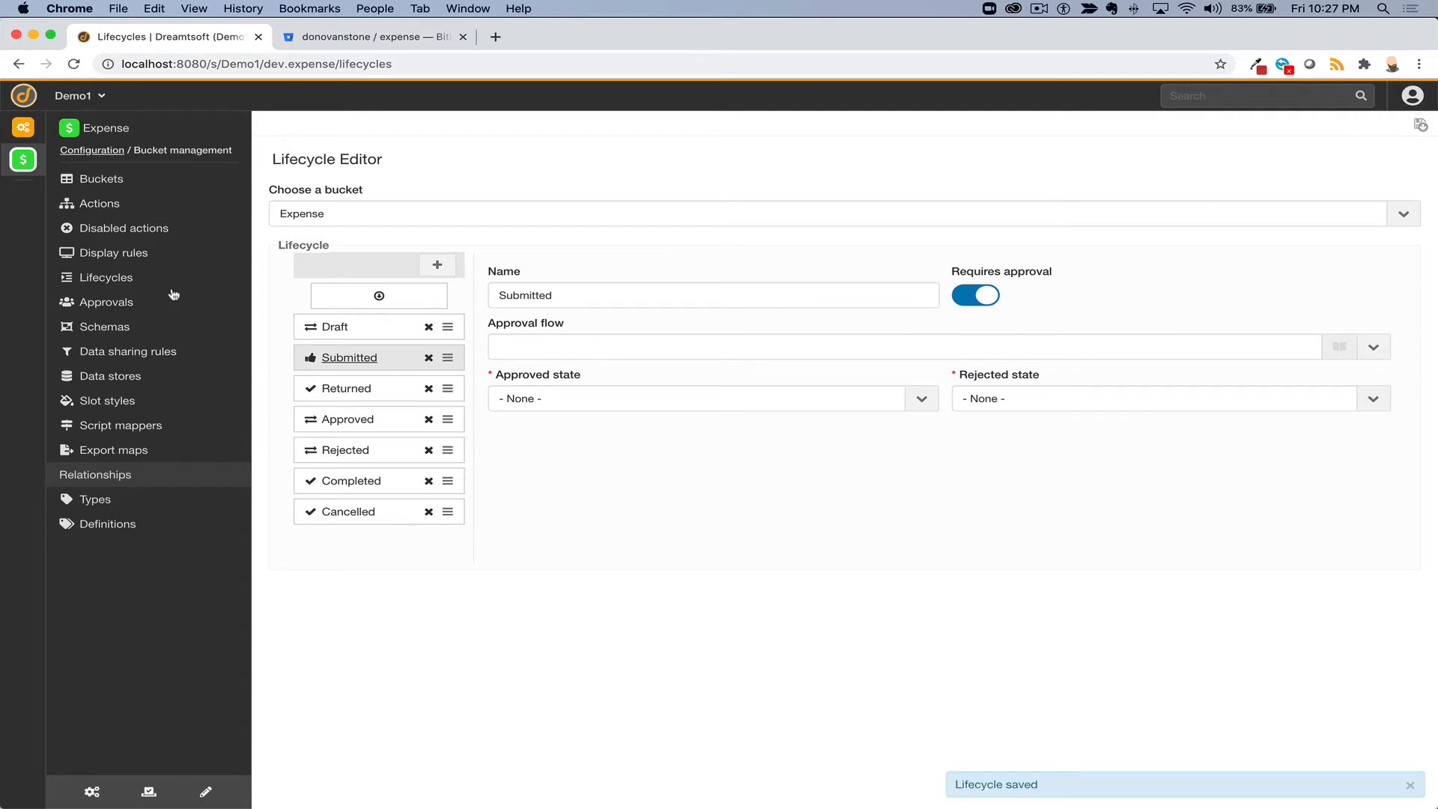
- Start a new approval configuration named 'Expense approval' for the Expense bucket
click(94, 307)
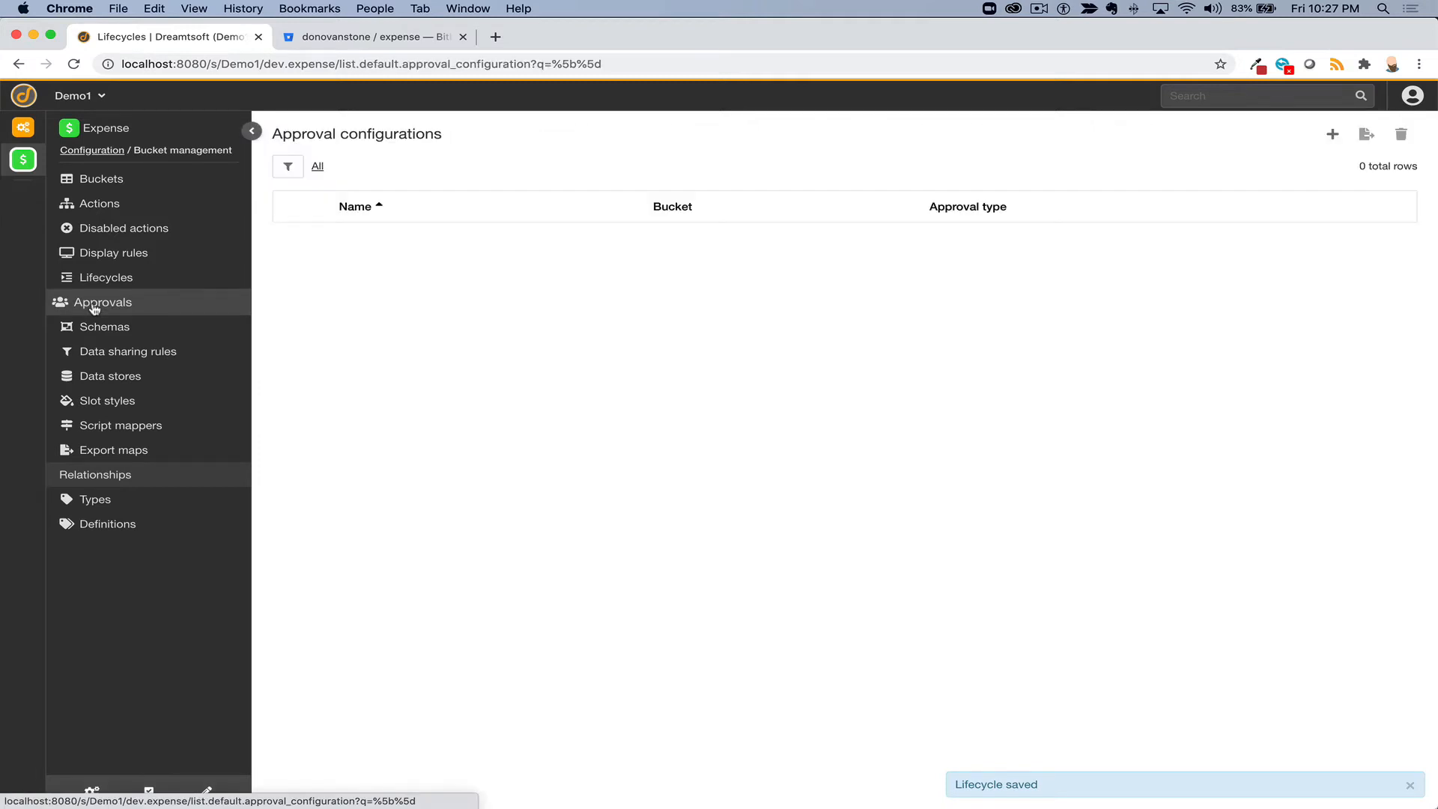
click(1326, 136)
text(E)
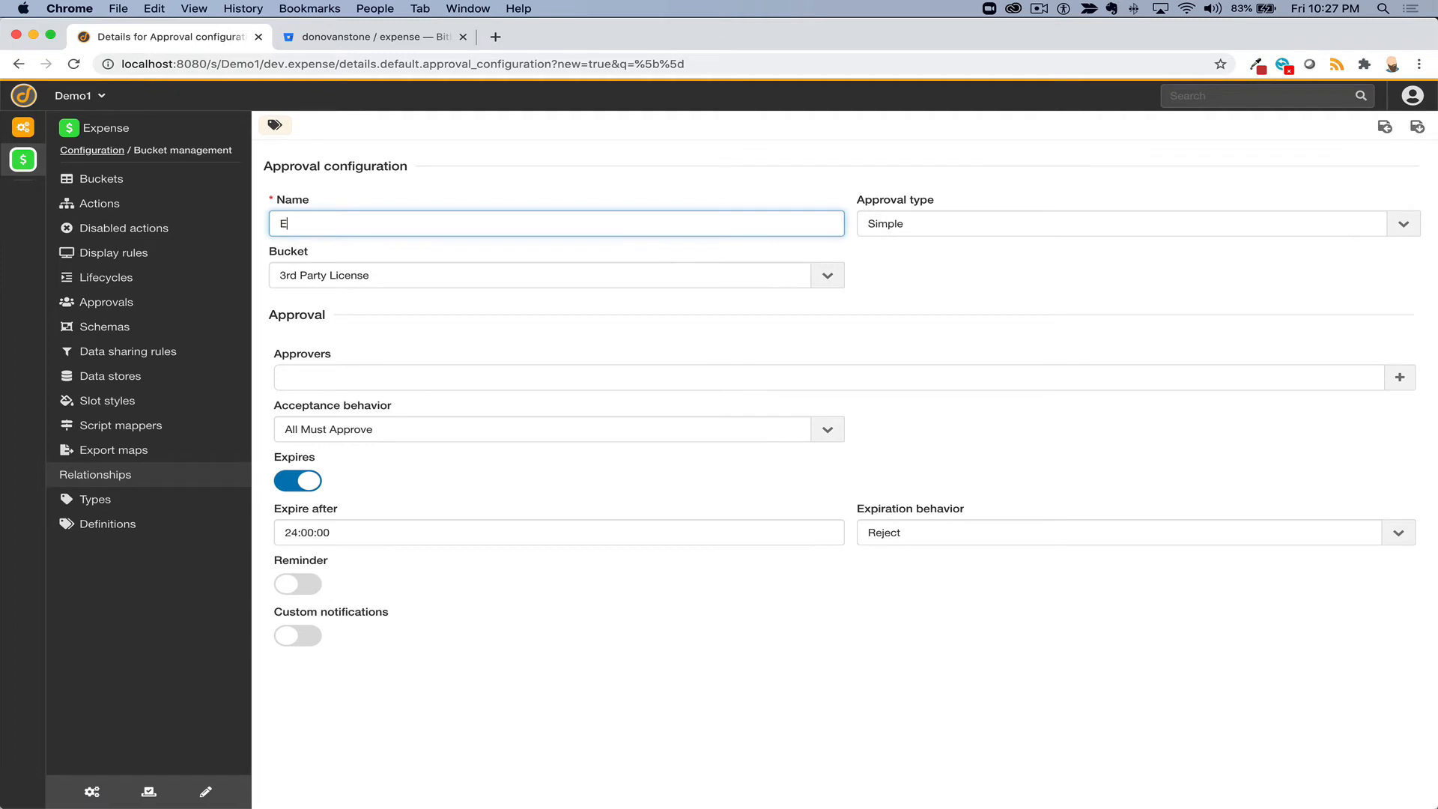
text(xpense approval)
click(668, 275)
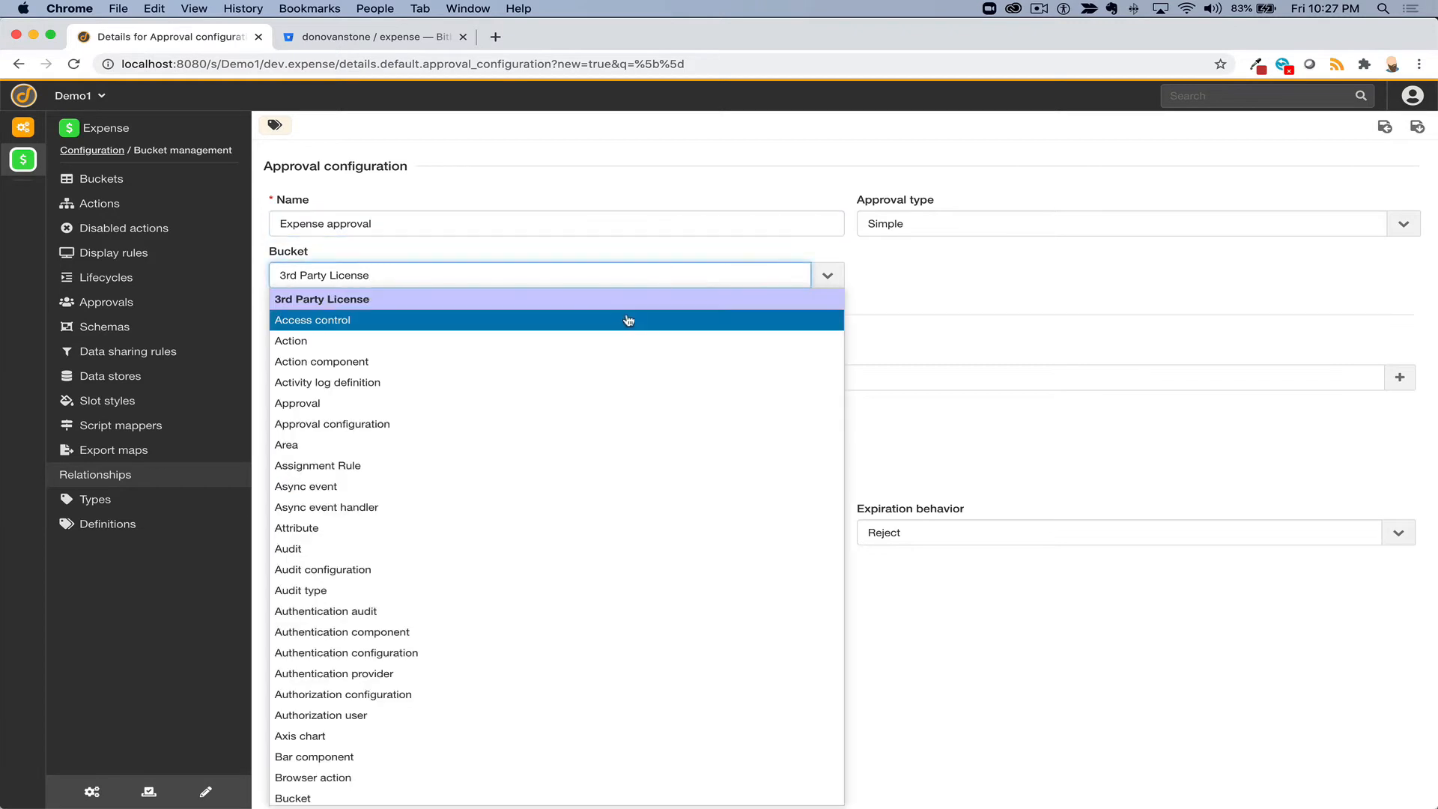
key(e)
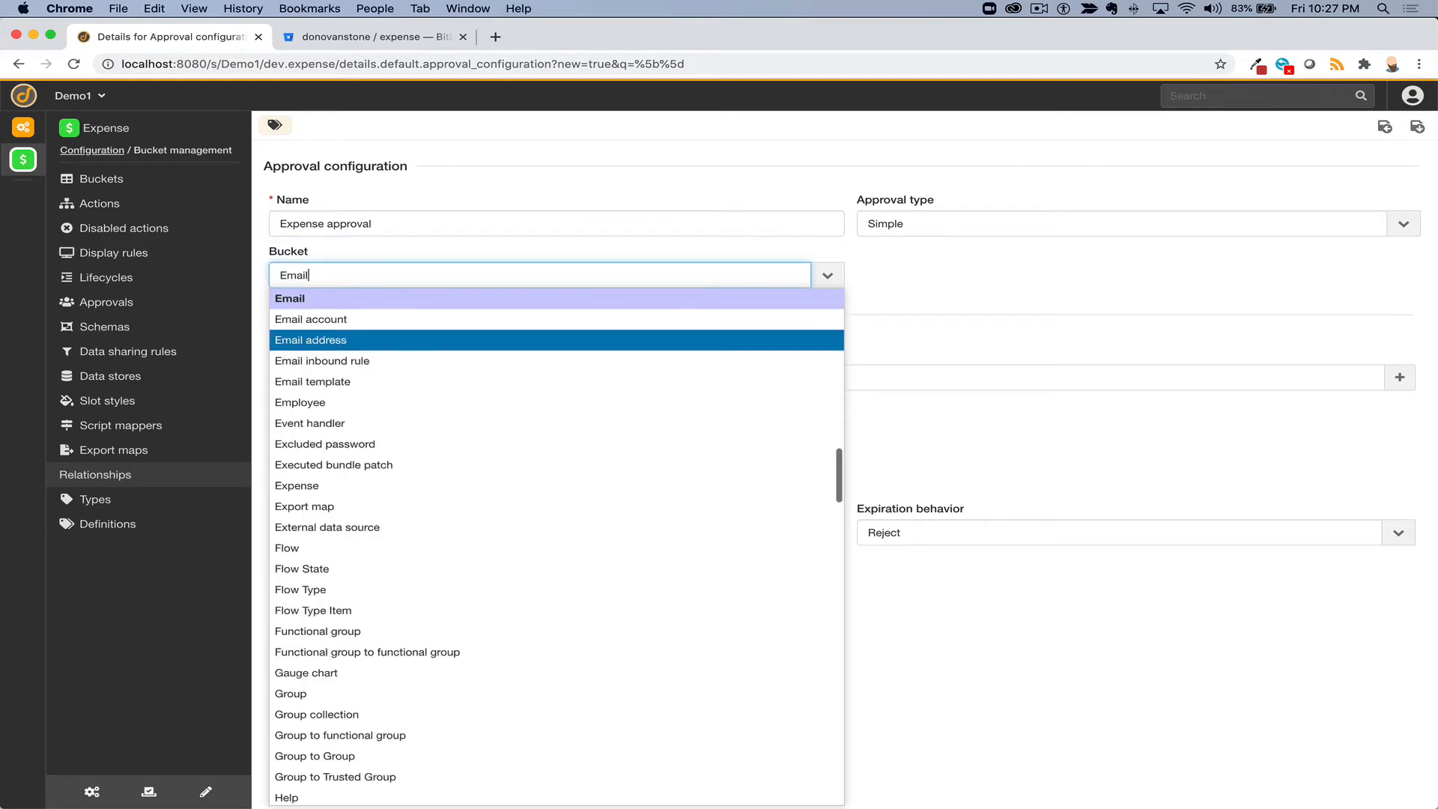
click(479, 489)
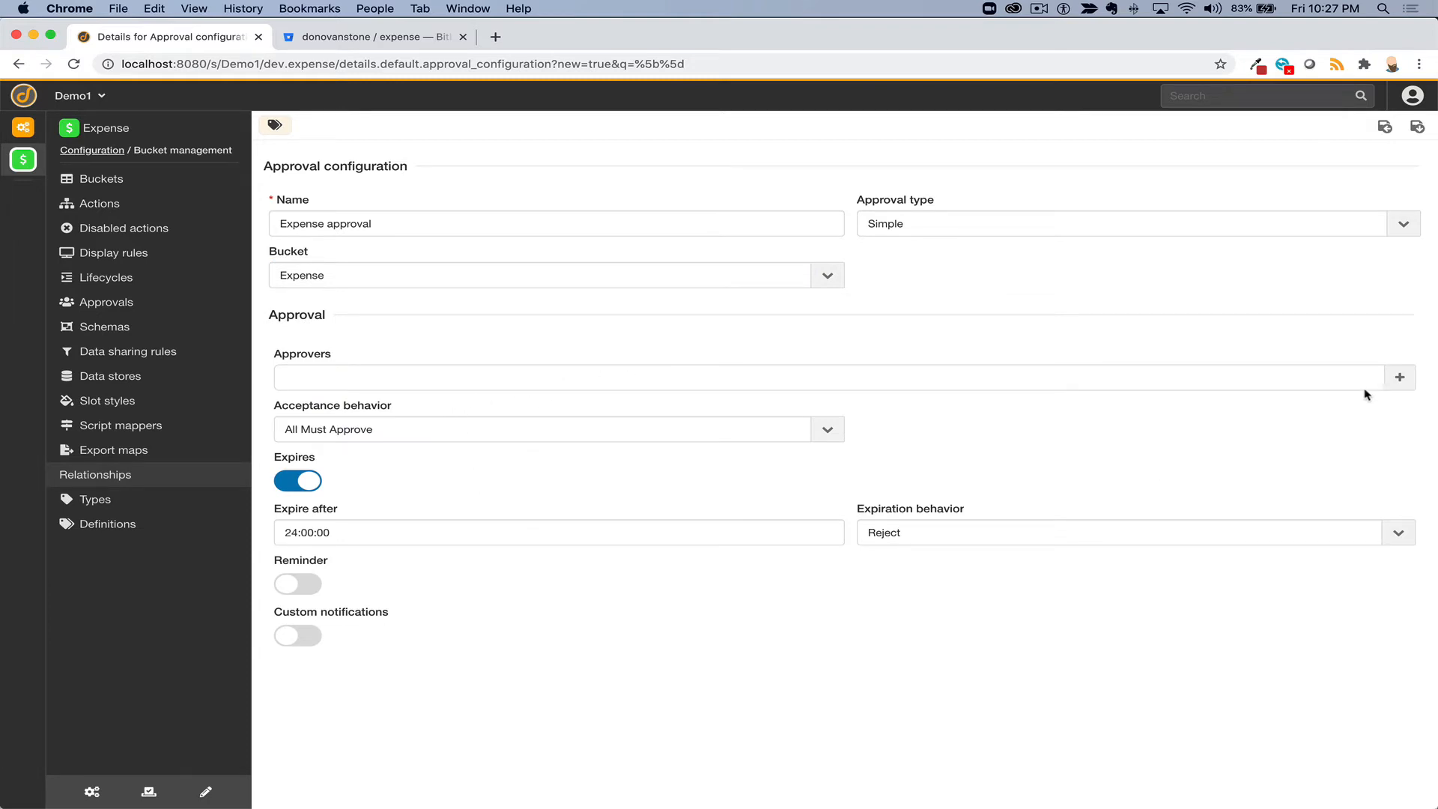
- Add Requested for > Manager as the approver and save the configuration
click(1399, 377)
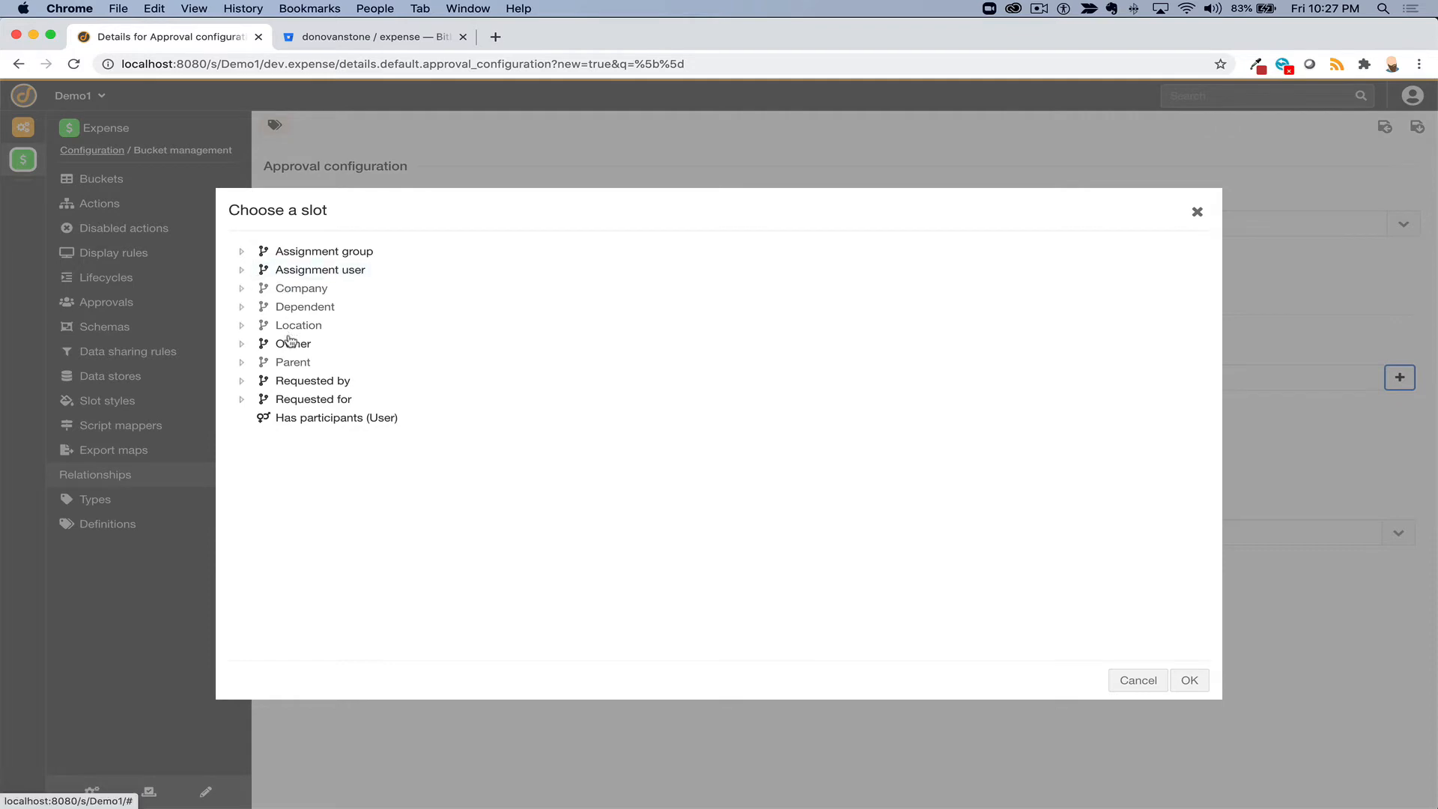
click(243, 402)
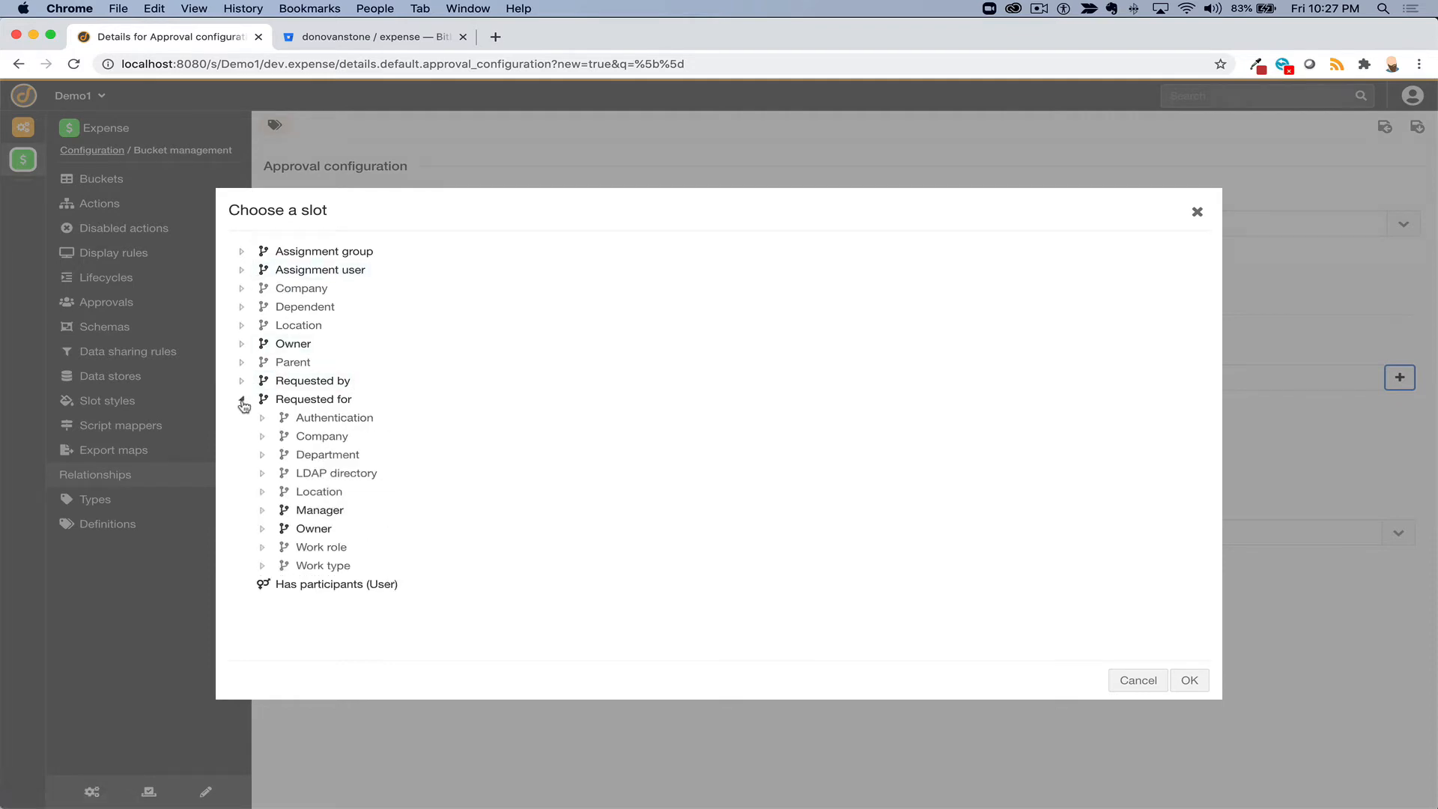
click(309, 511)
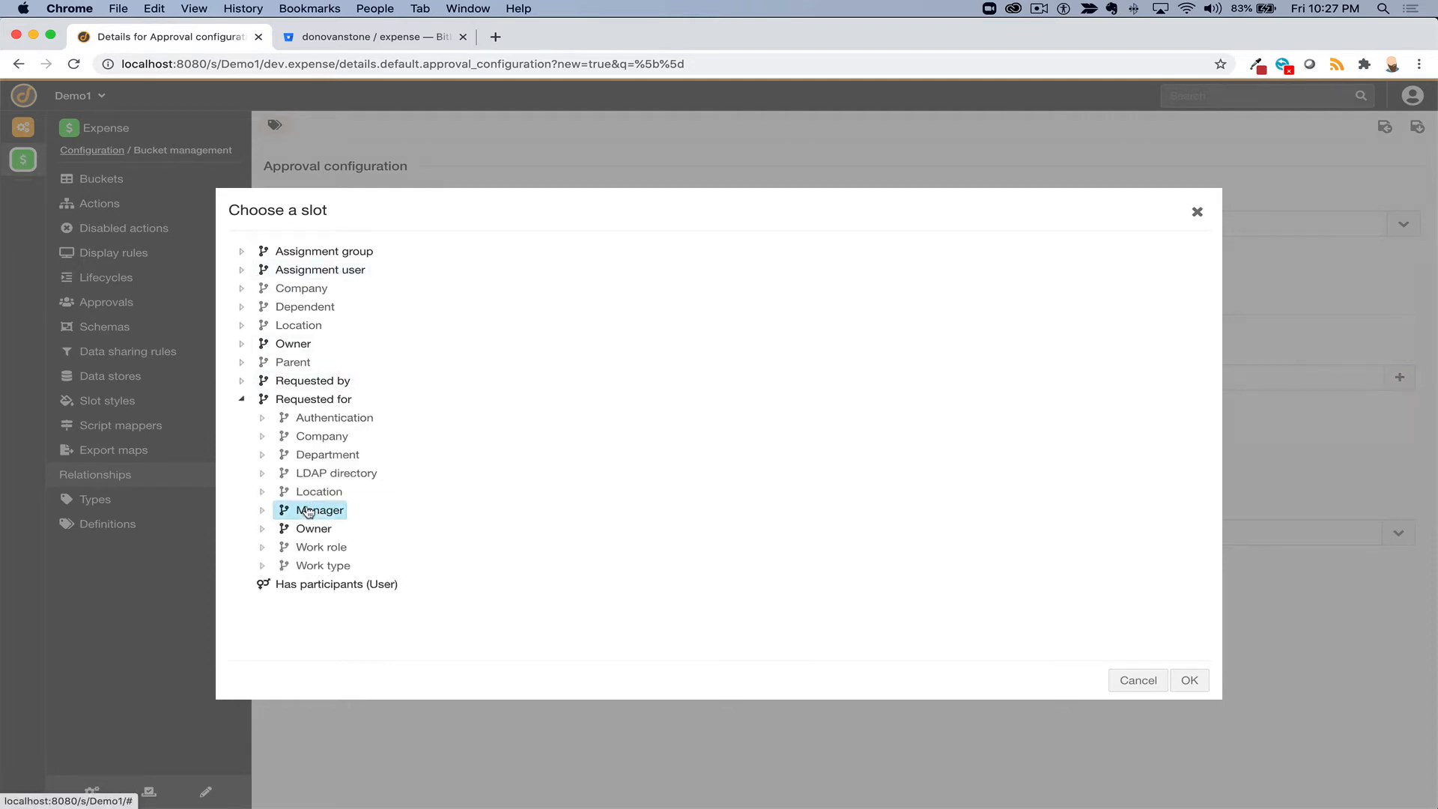
double_click(309, 511)
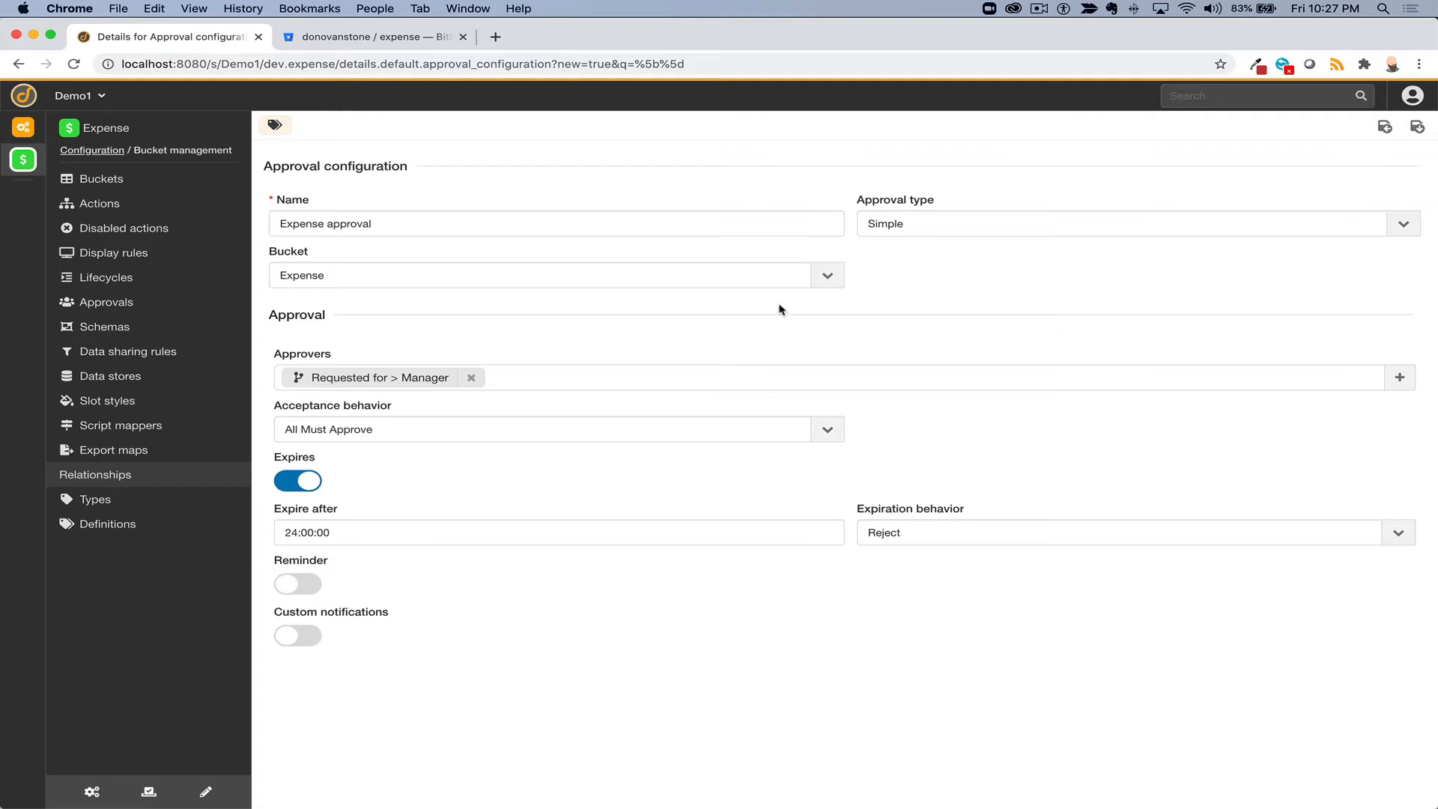
click(1399, 377)
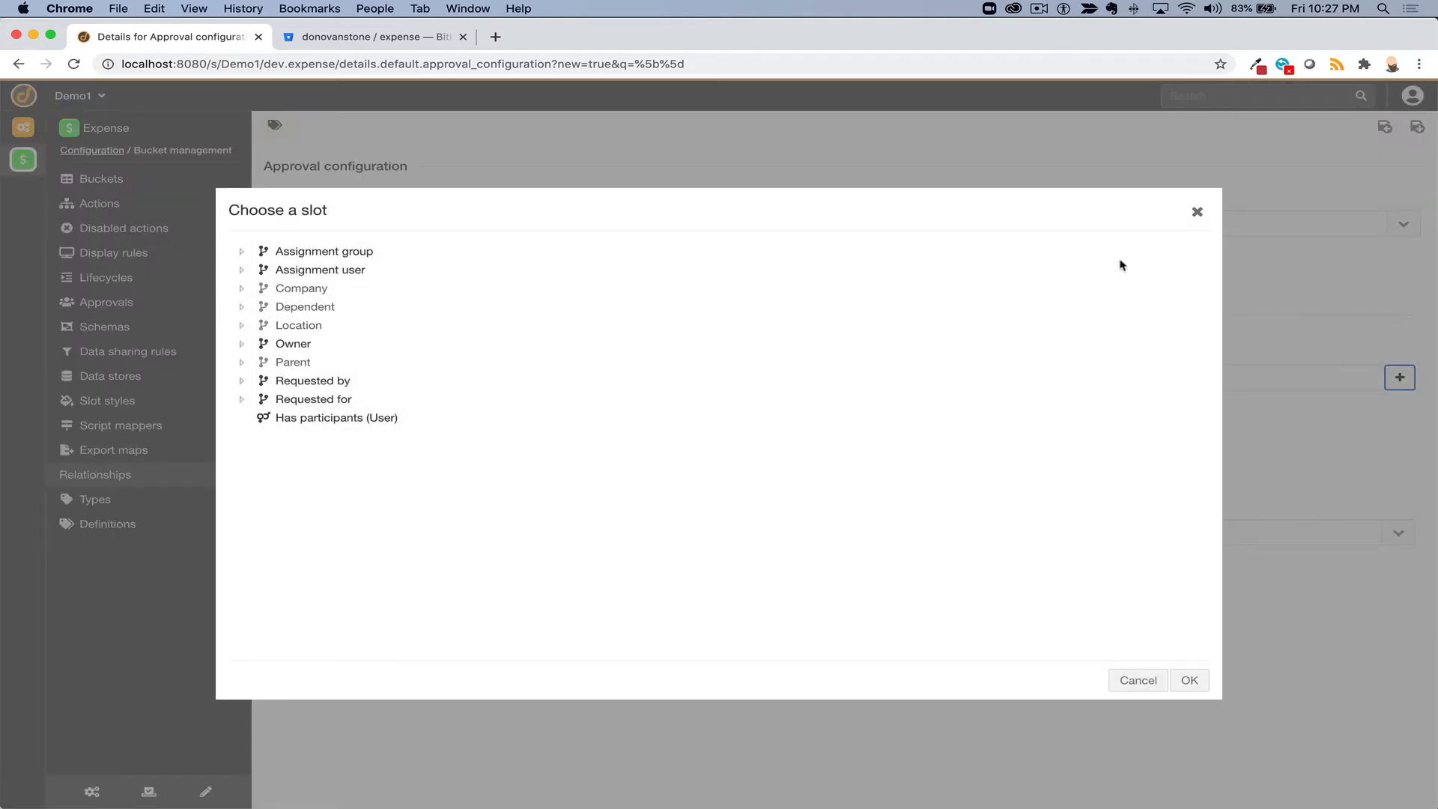
click(1193, 680)
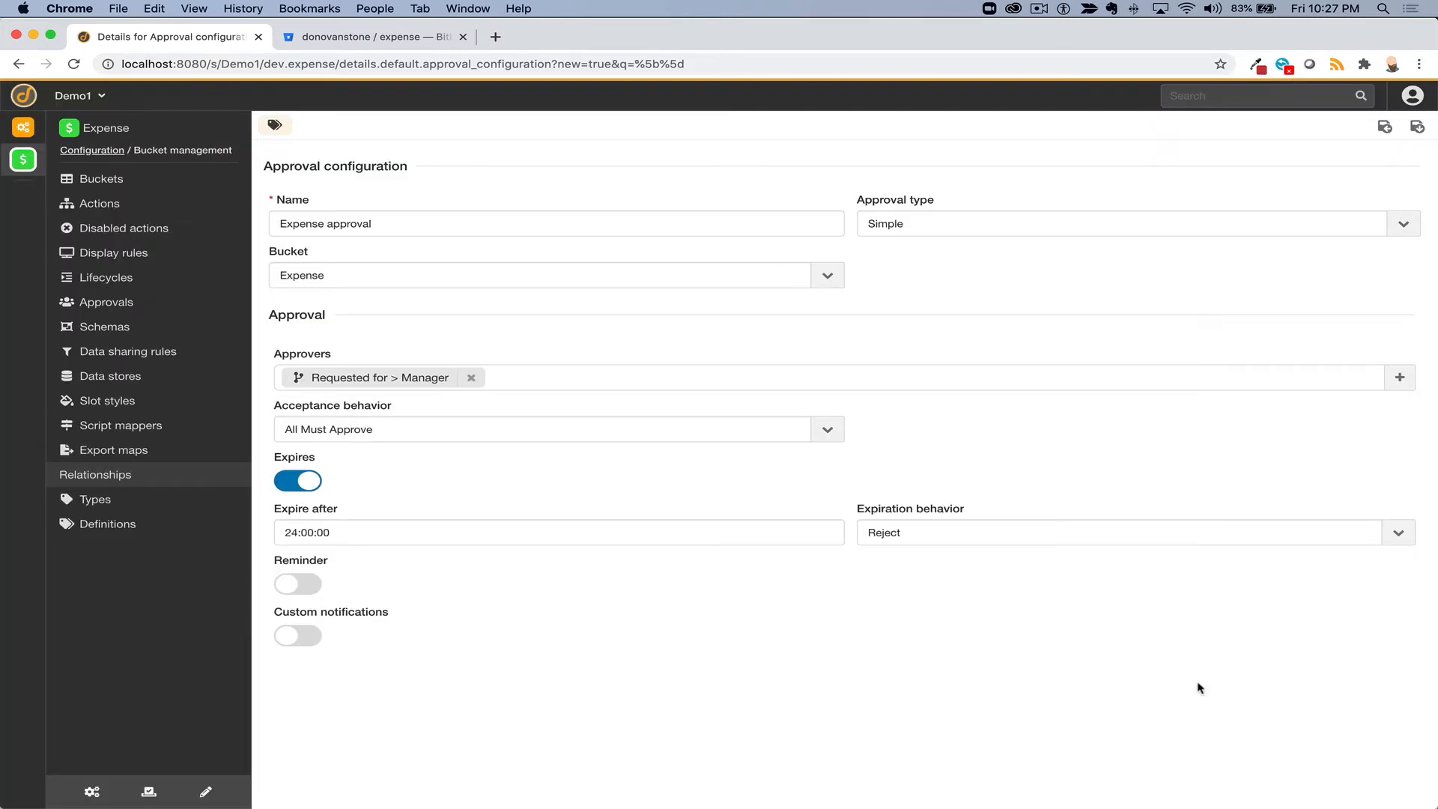
click(1415, 129)
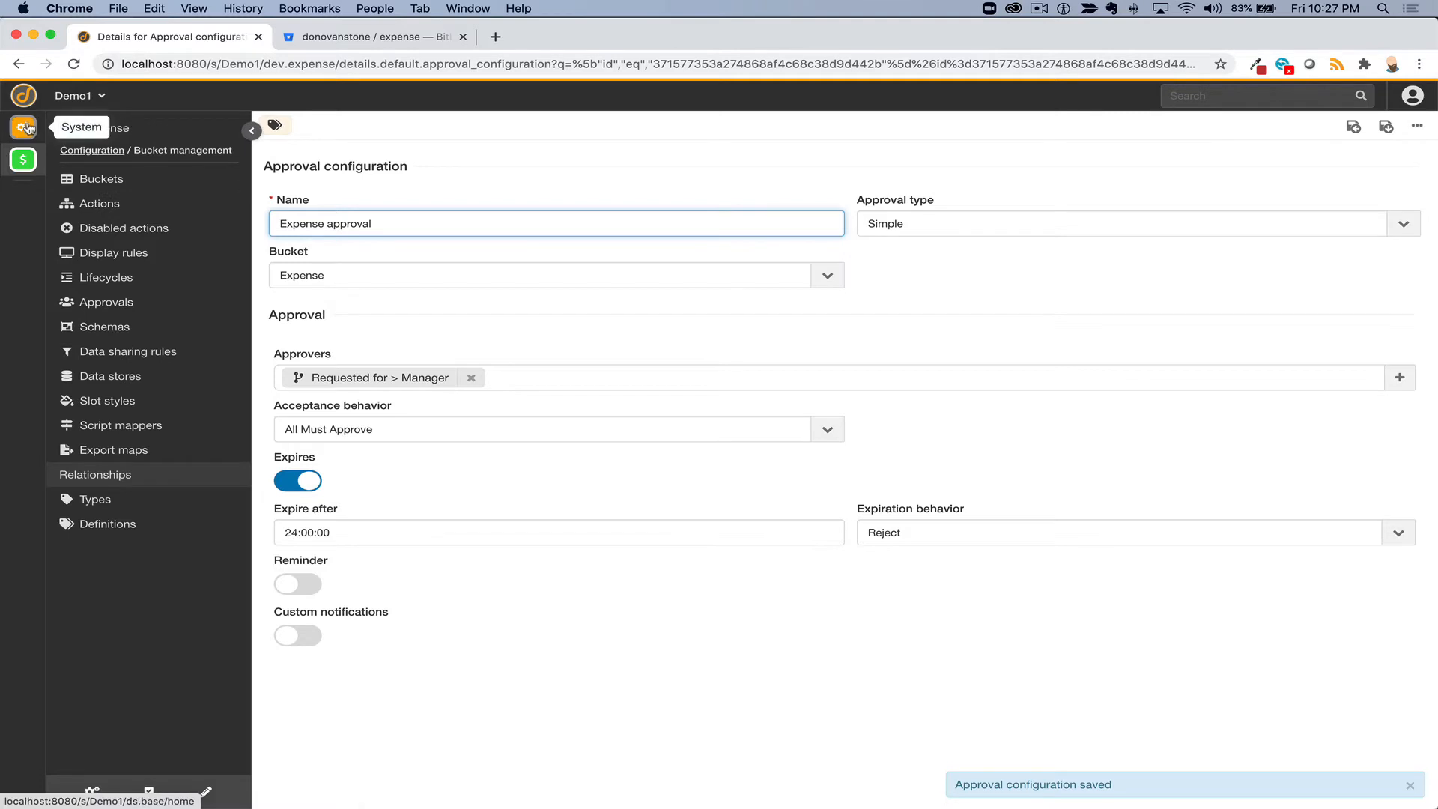
- Create and save a company named Acme under System > User management > Companies
click(24, 128)
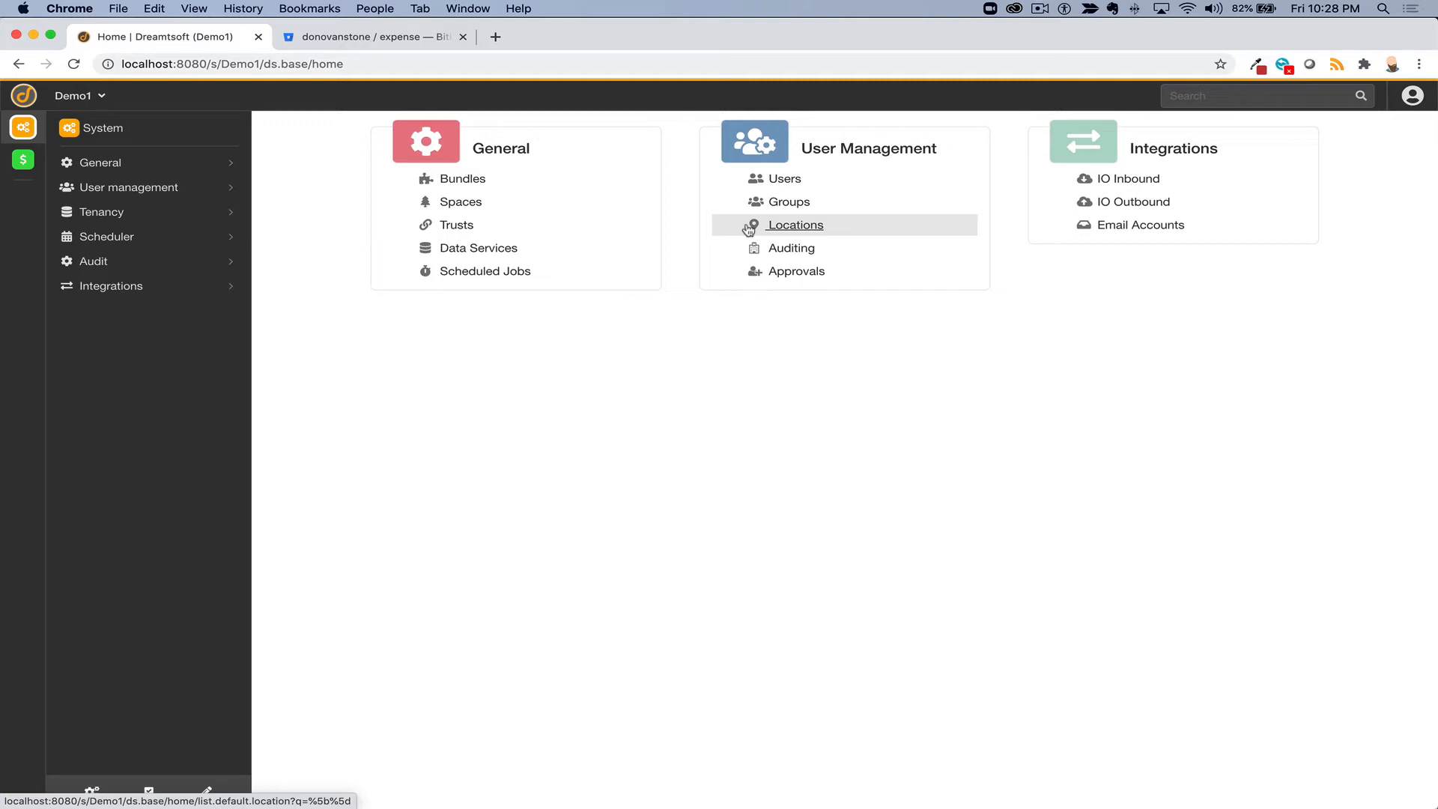
click(1040, 9)
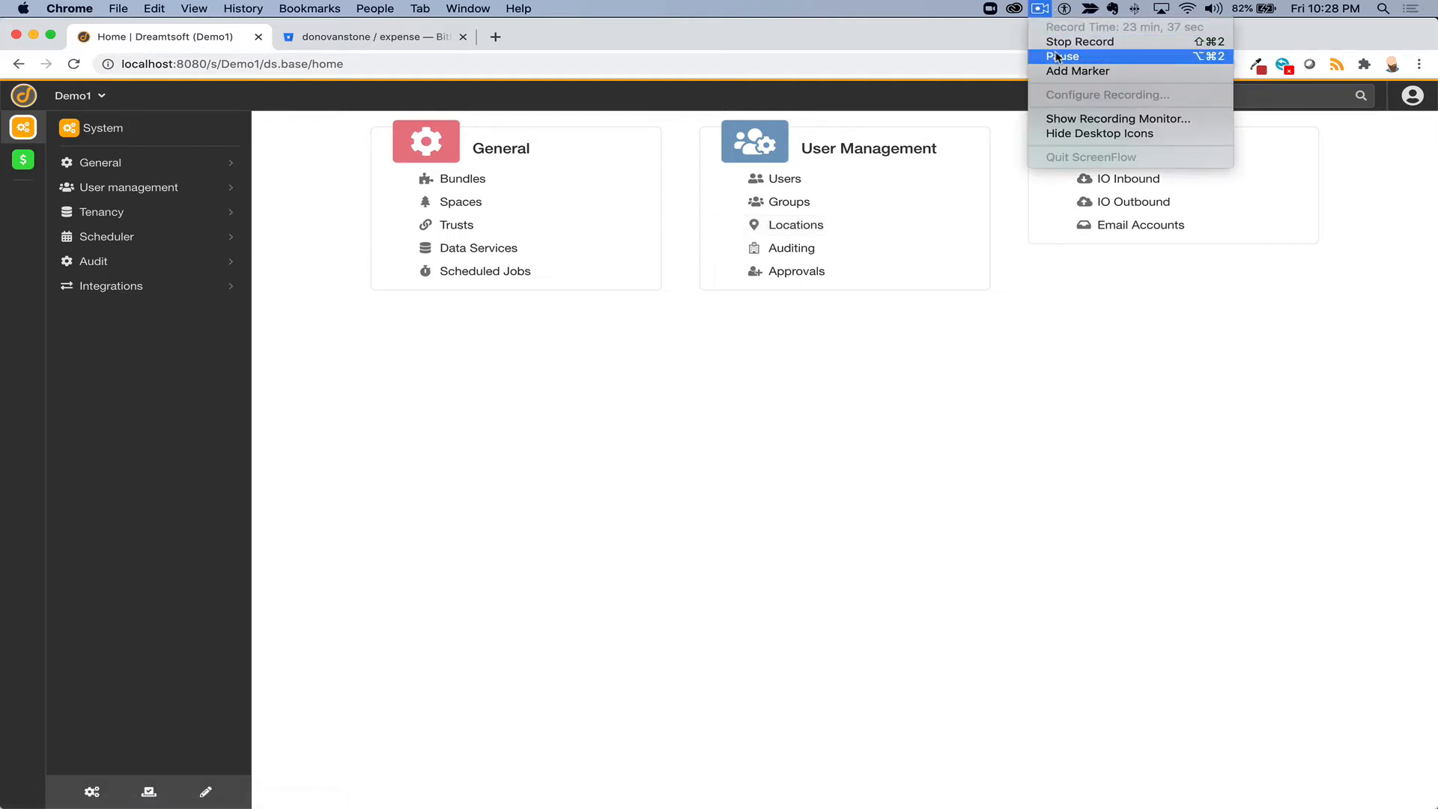
click(1057, 56)
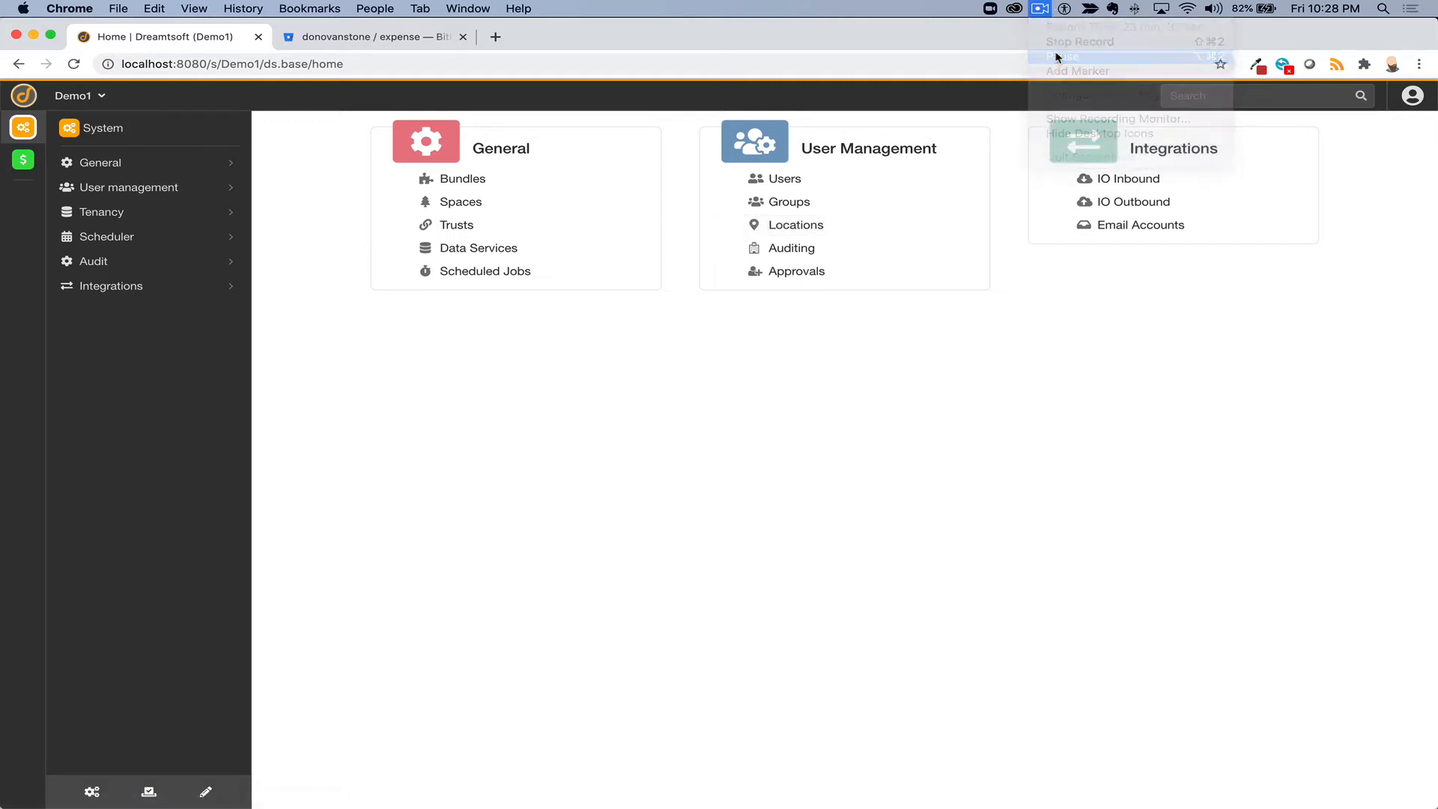
click(97, 186)
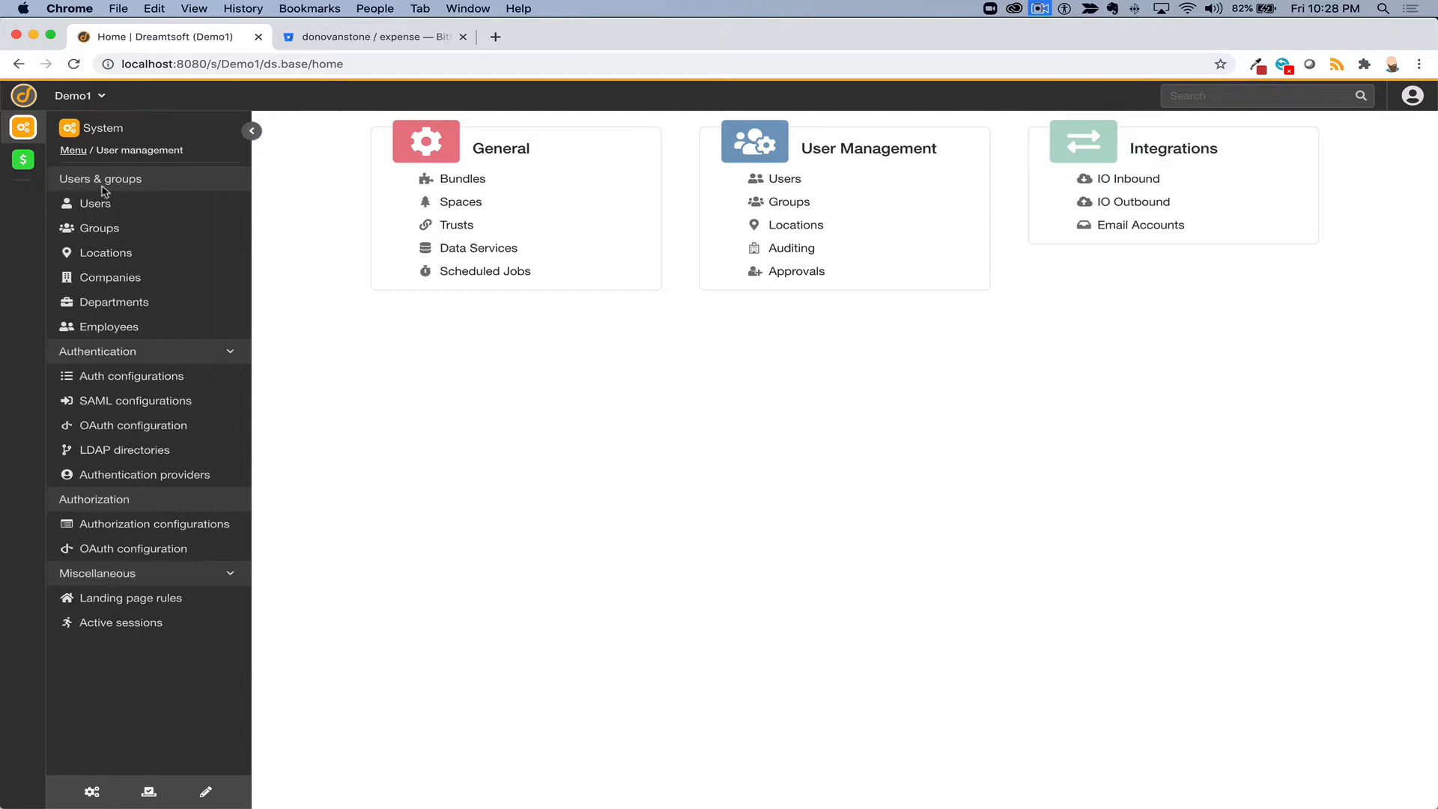
click(95, 283)
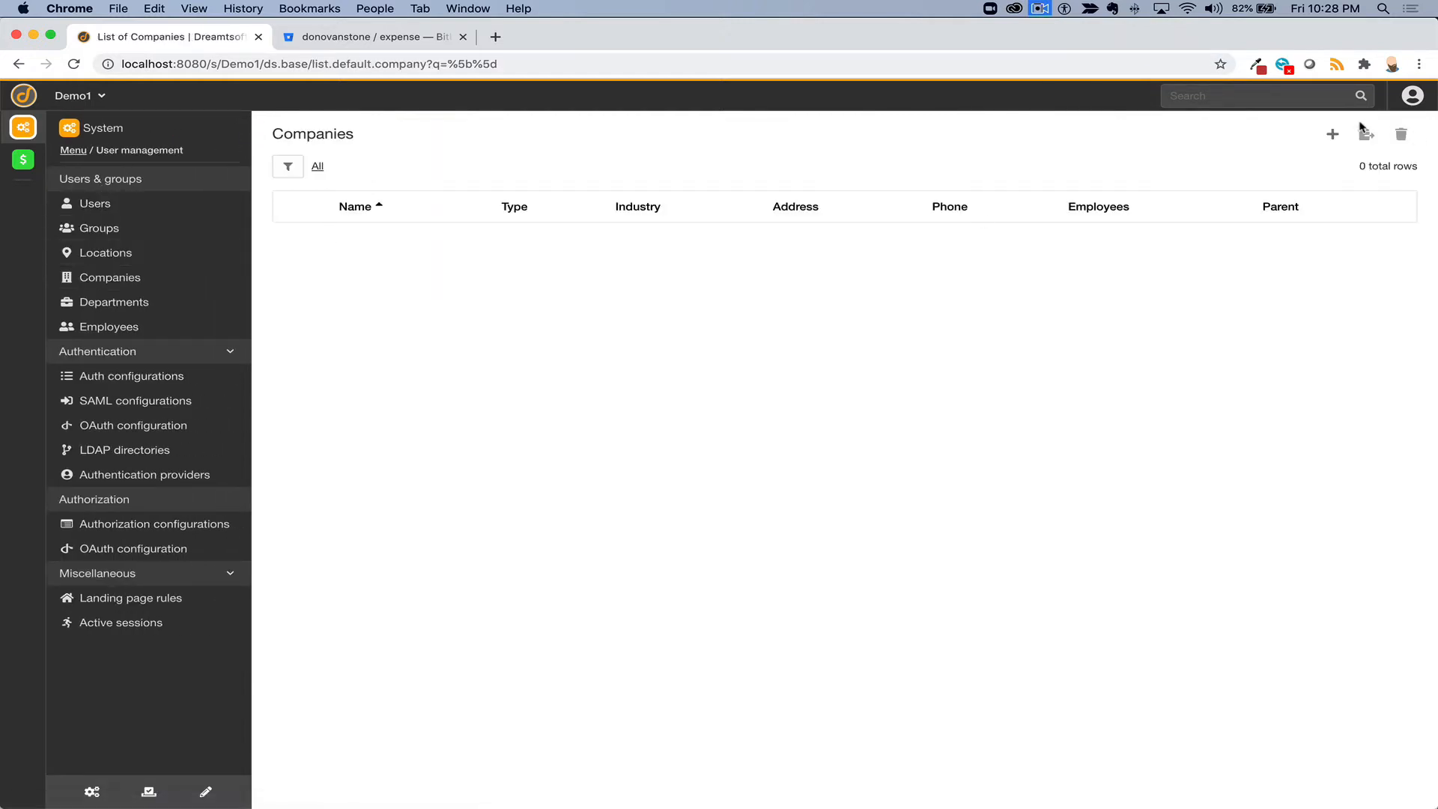
click(1332, 134)
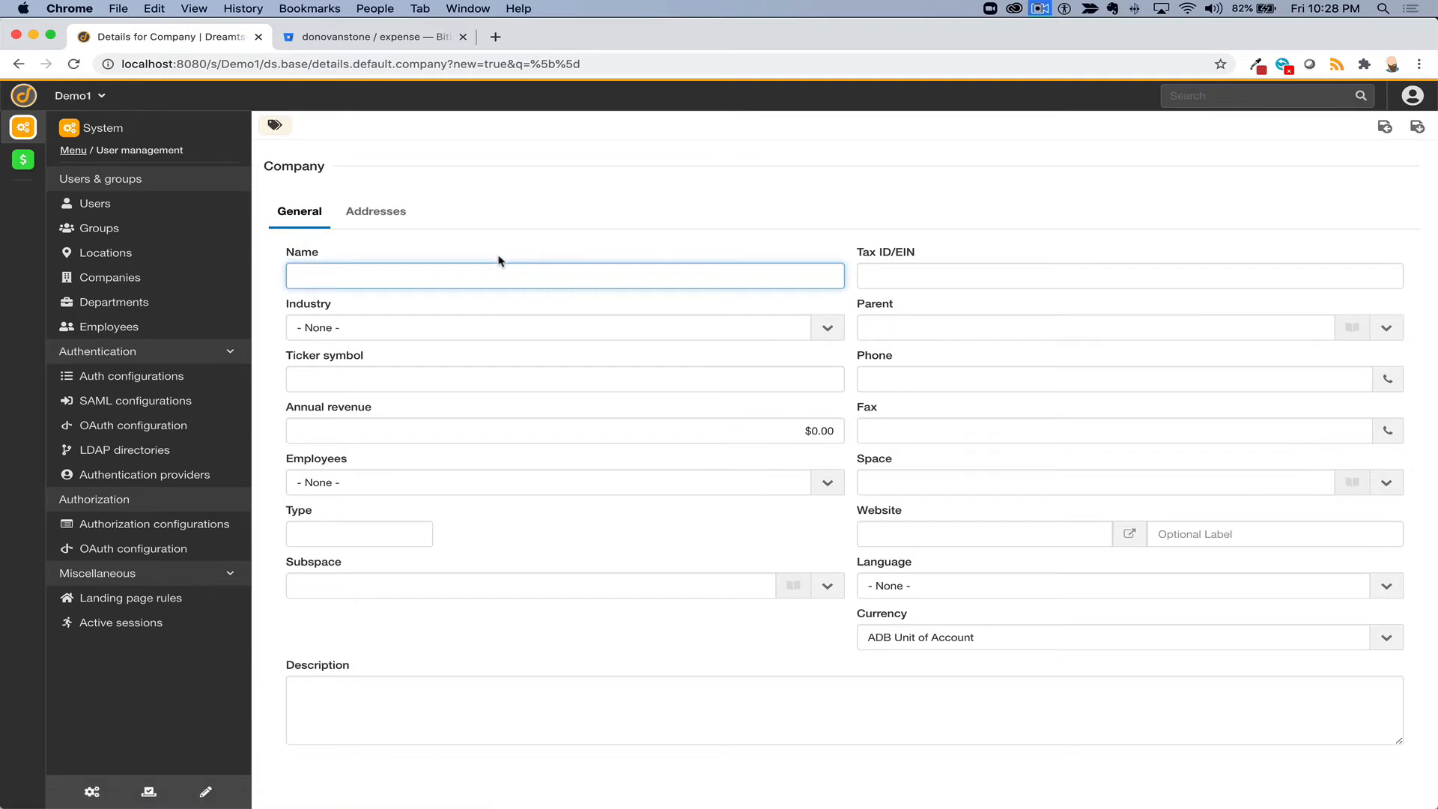
text(Acme)
click(1418, 128)
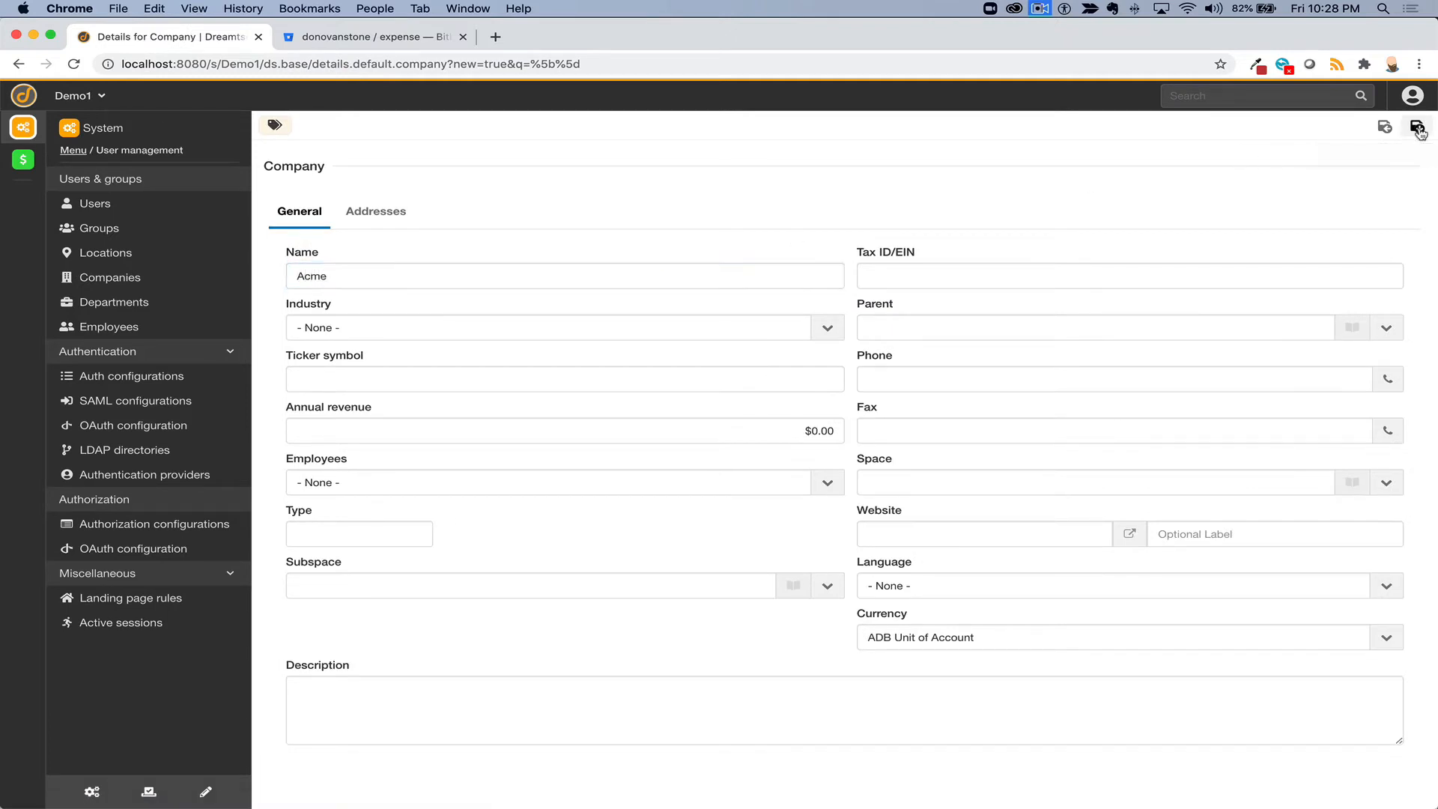
- Return to the saved Expense approval configuration
scroll(838, 515, down, 3)
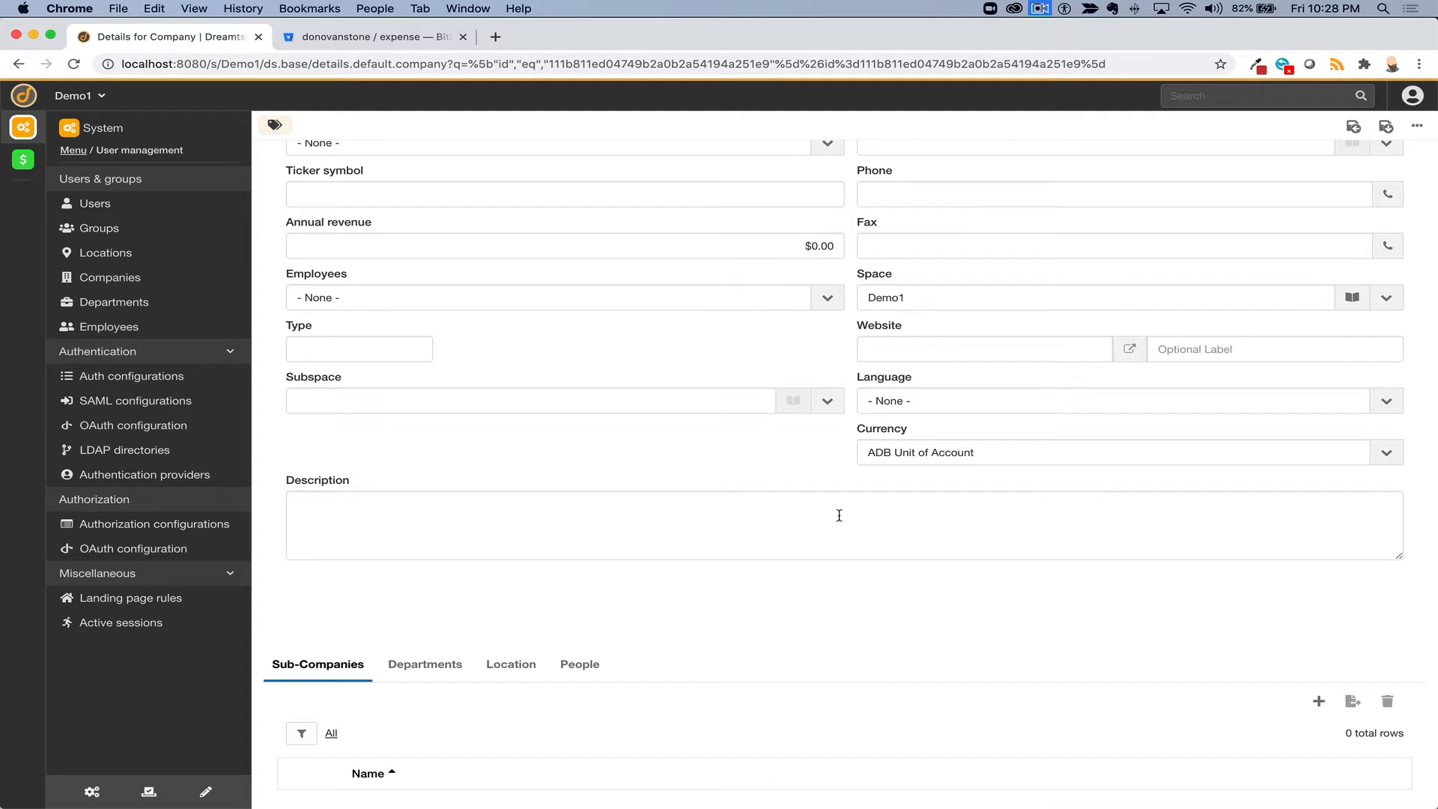
scroll(839, 516, up, 3)
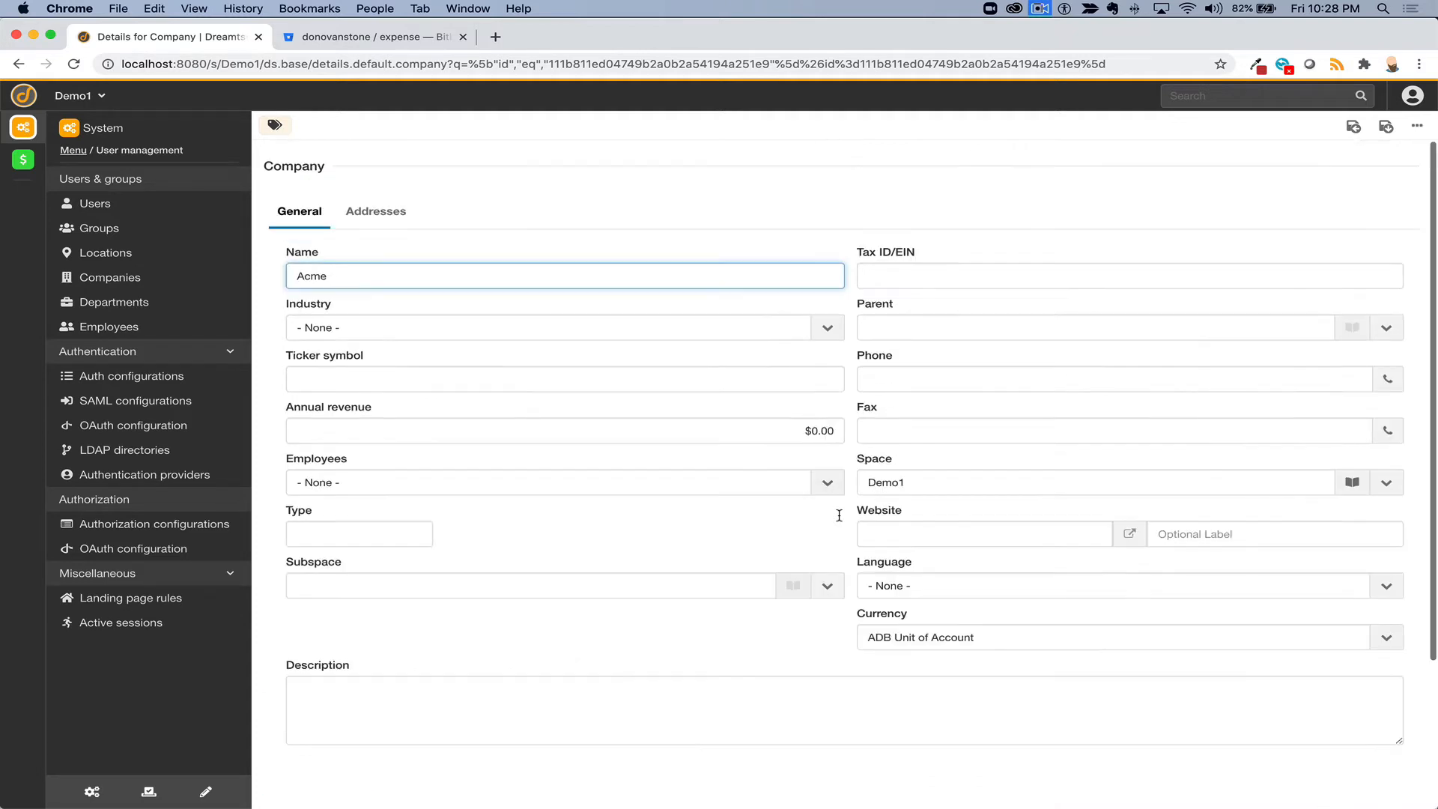
click(1039, 9)
click(1059, 57)
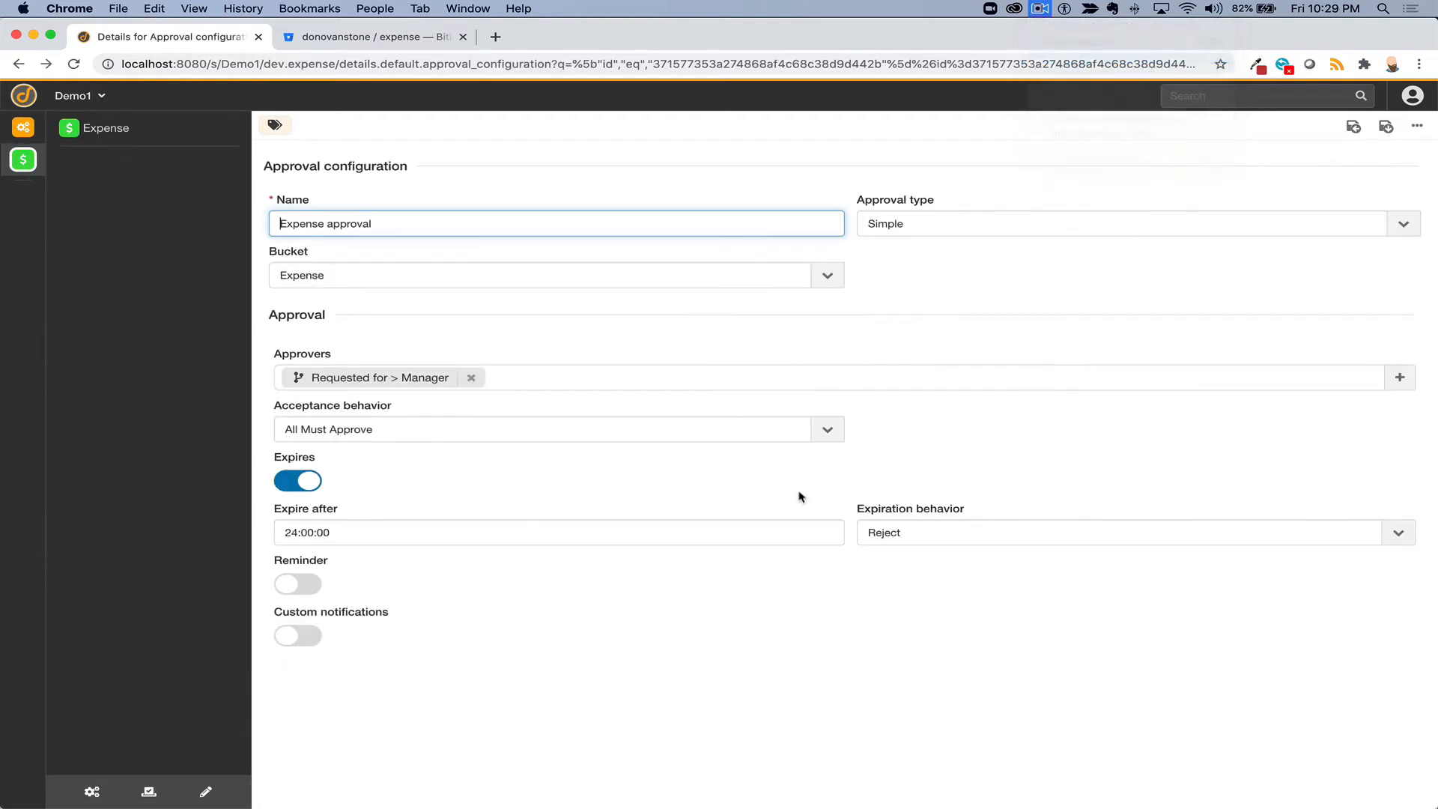
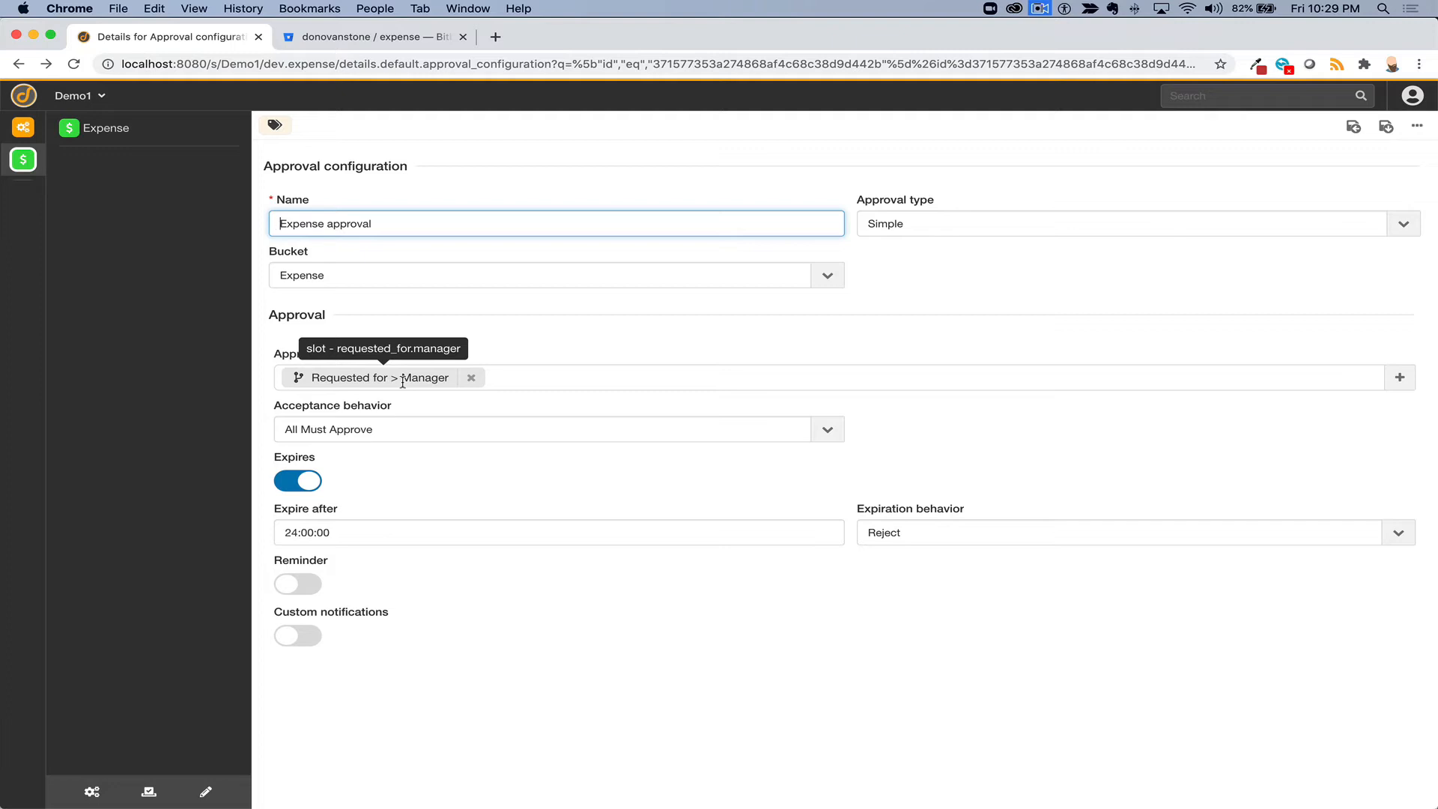
- Set Acceptance behavior to One Approval, leave notifications and reminders off, and save the approval
click(420, 428)
click(408, 471)
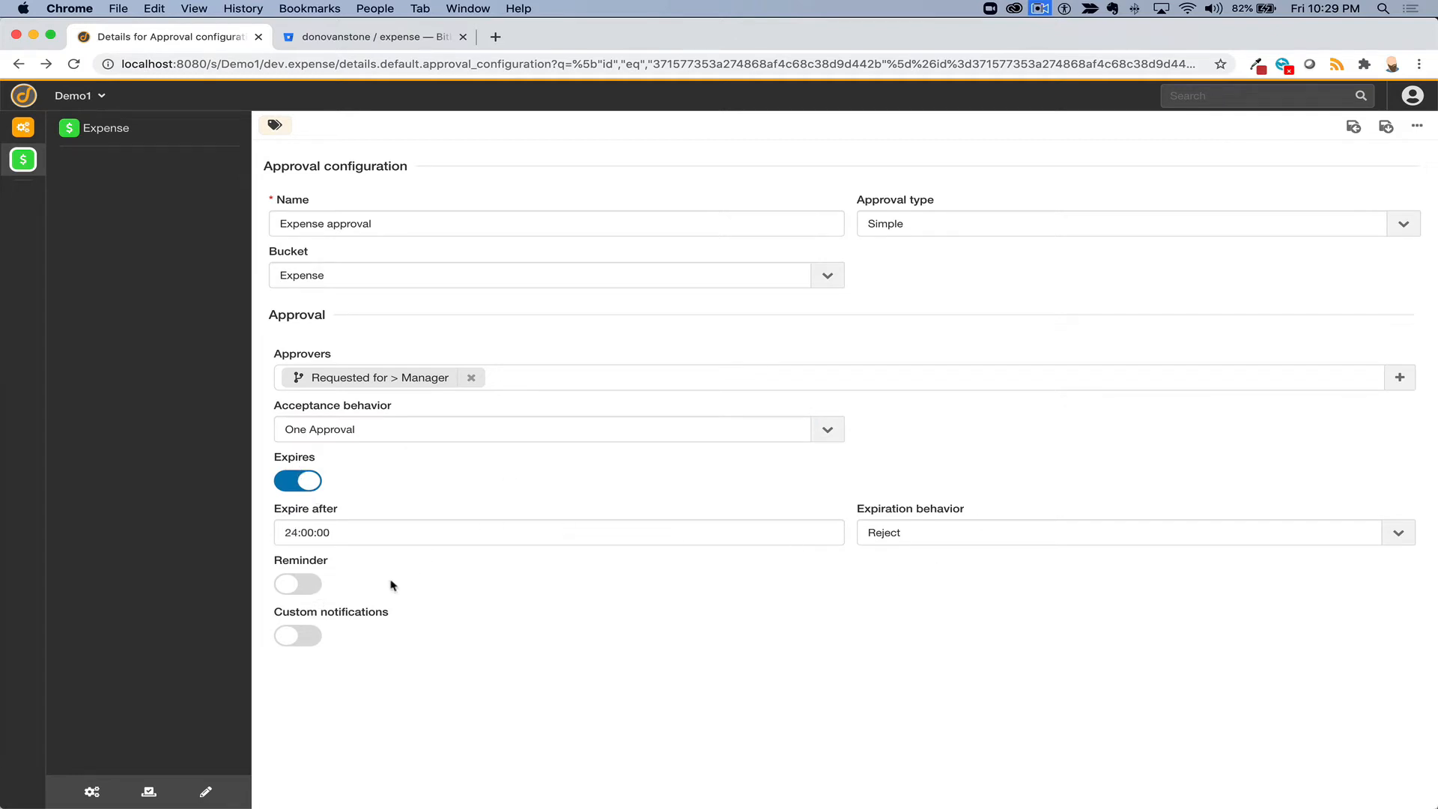
click(297, 636)
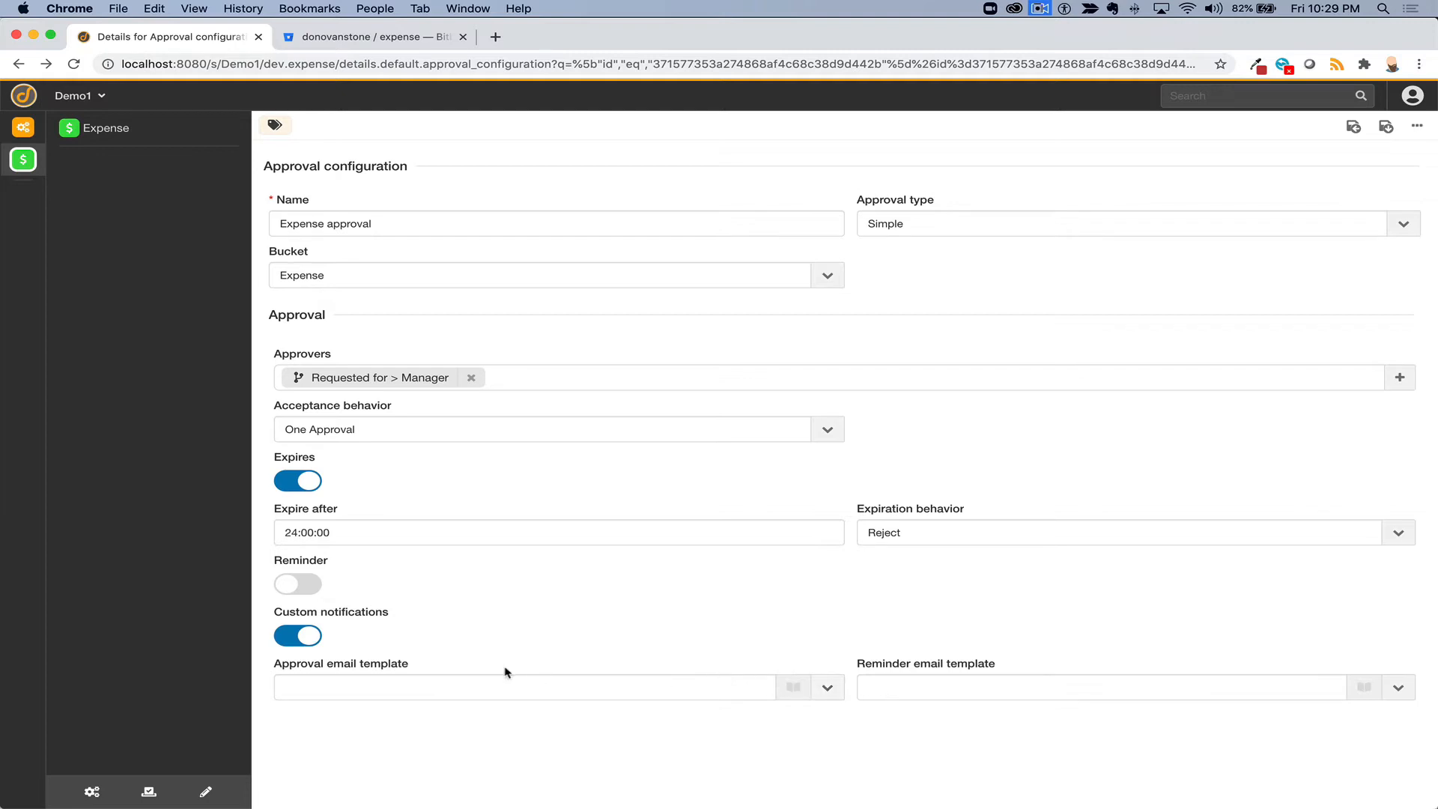
click(296, 584)
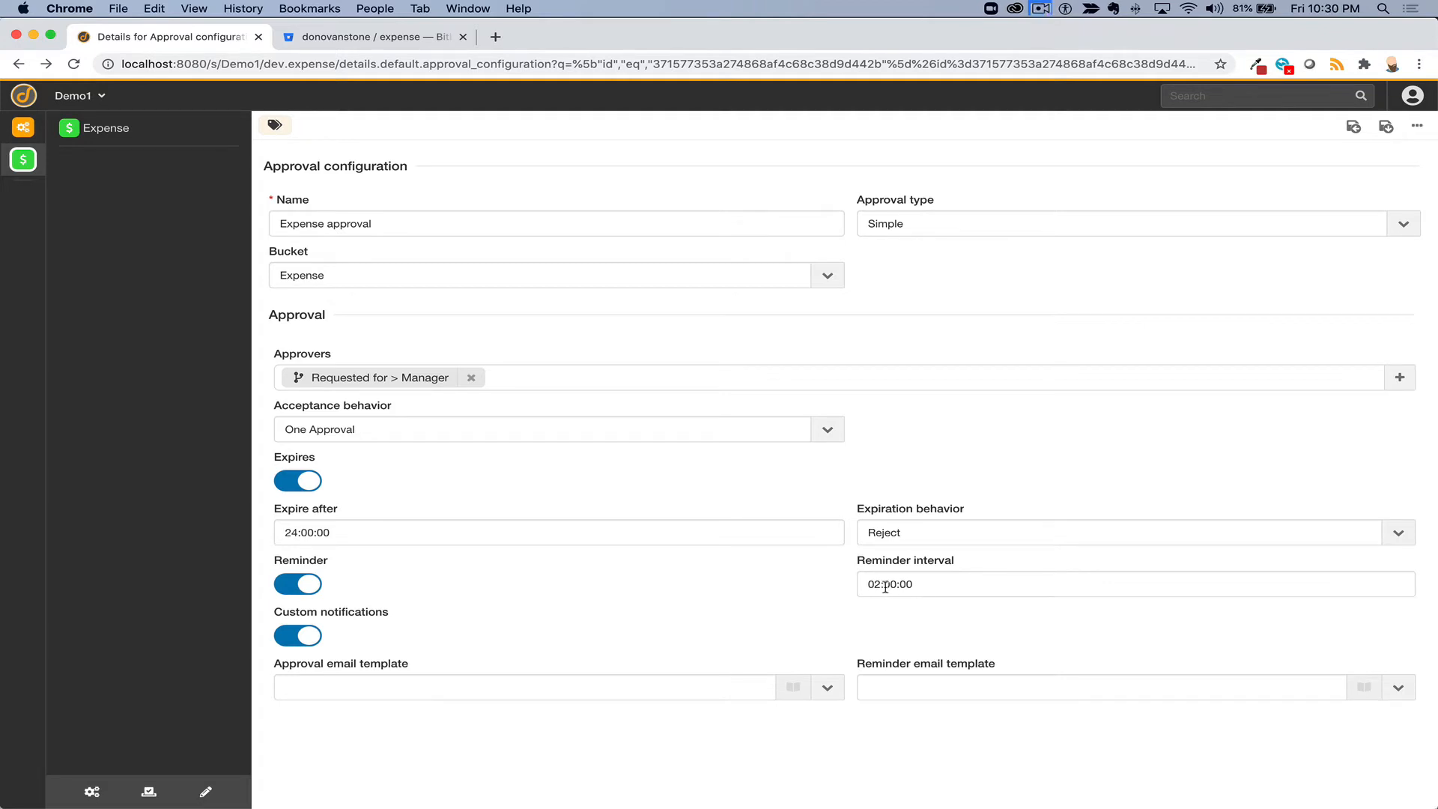
click(298, 584)
click(298, 635)
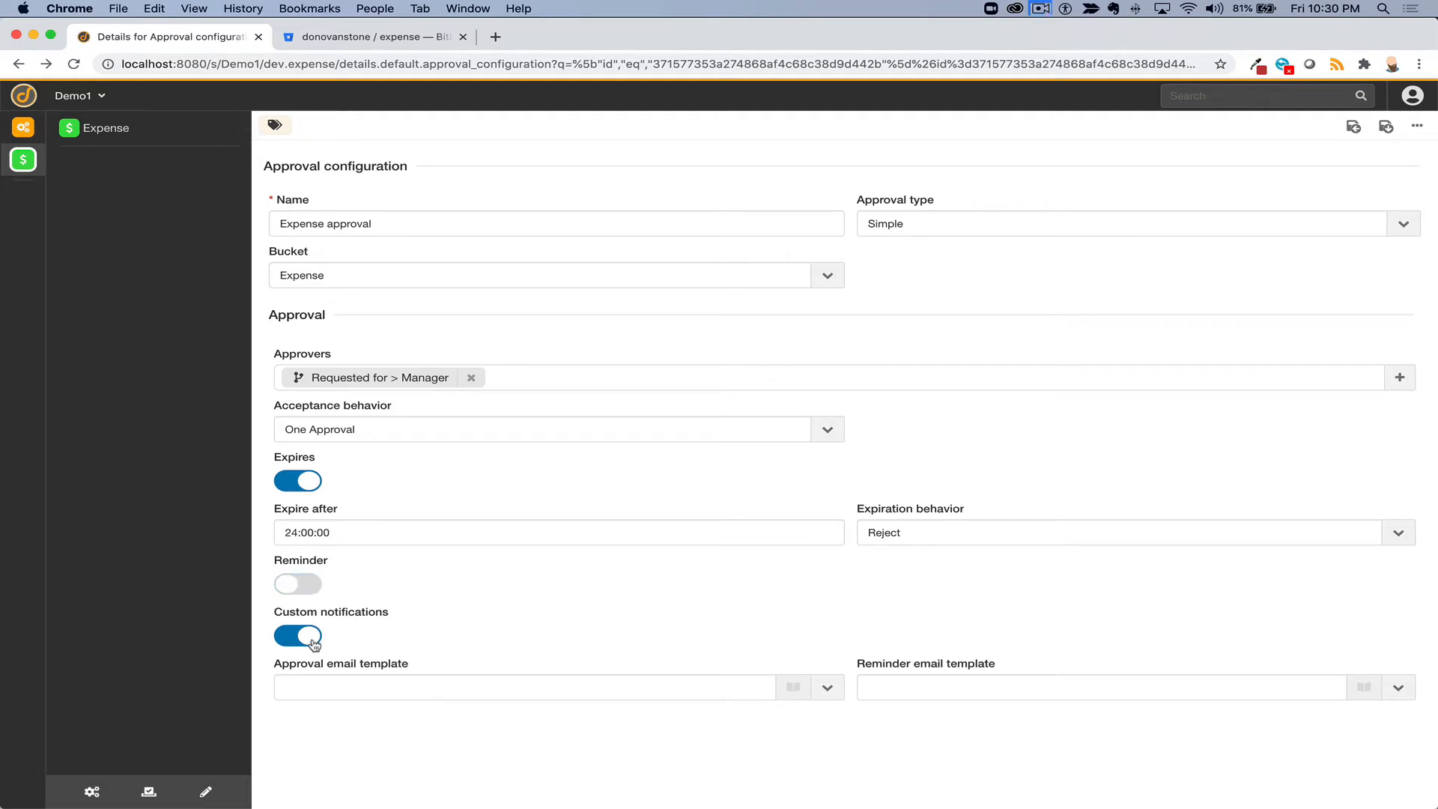
click(1386, 126)
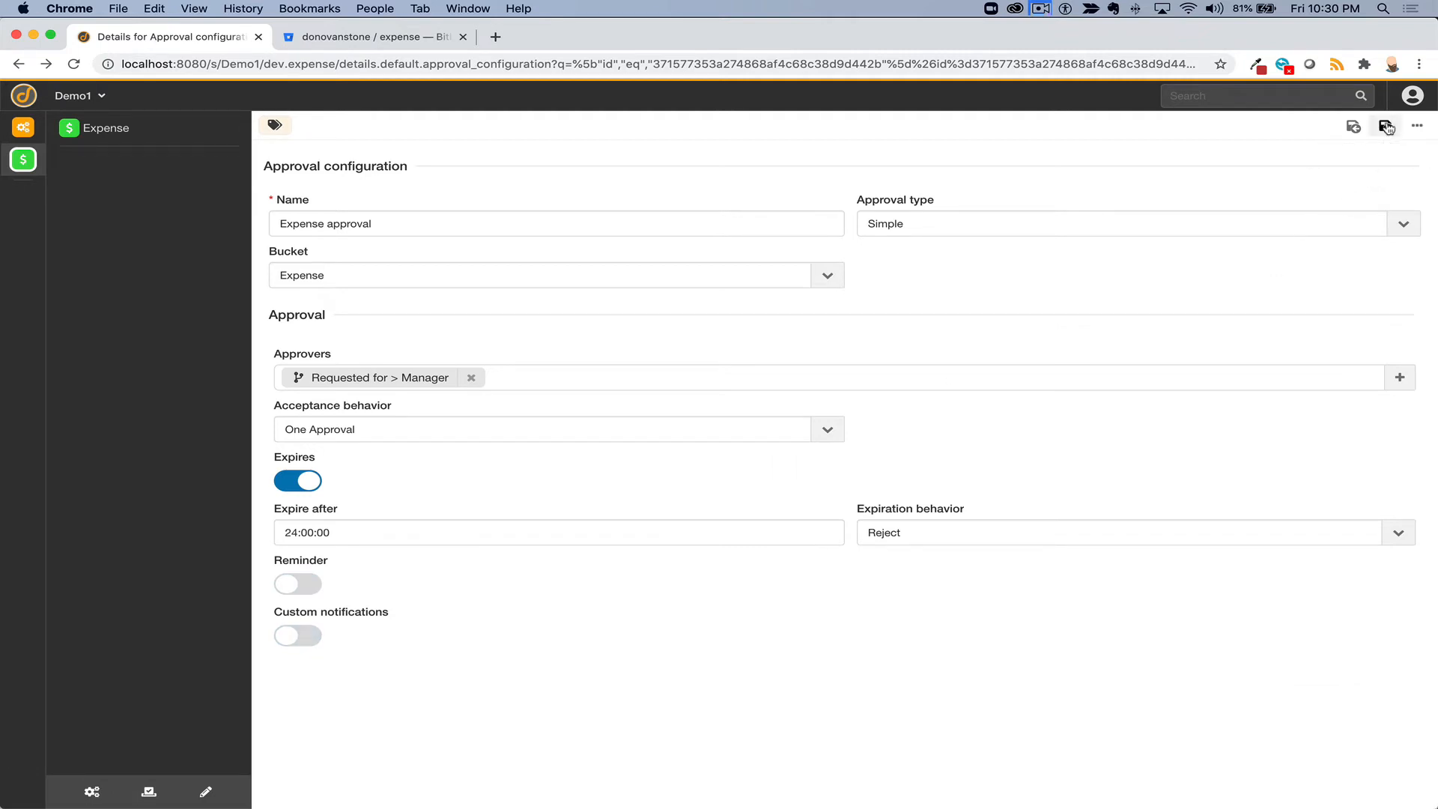
click(92, 791)
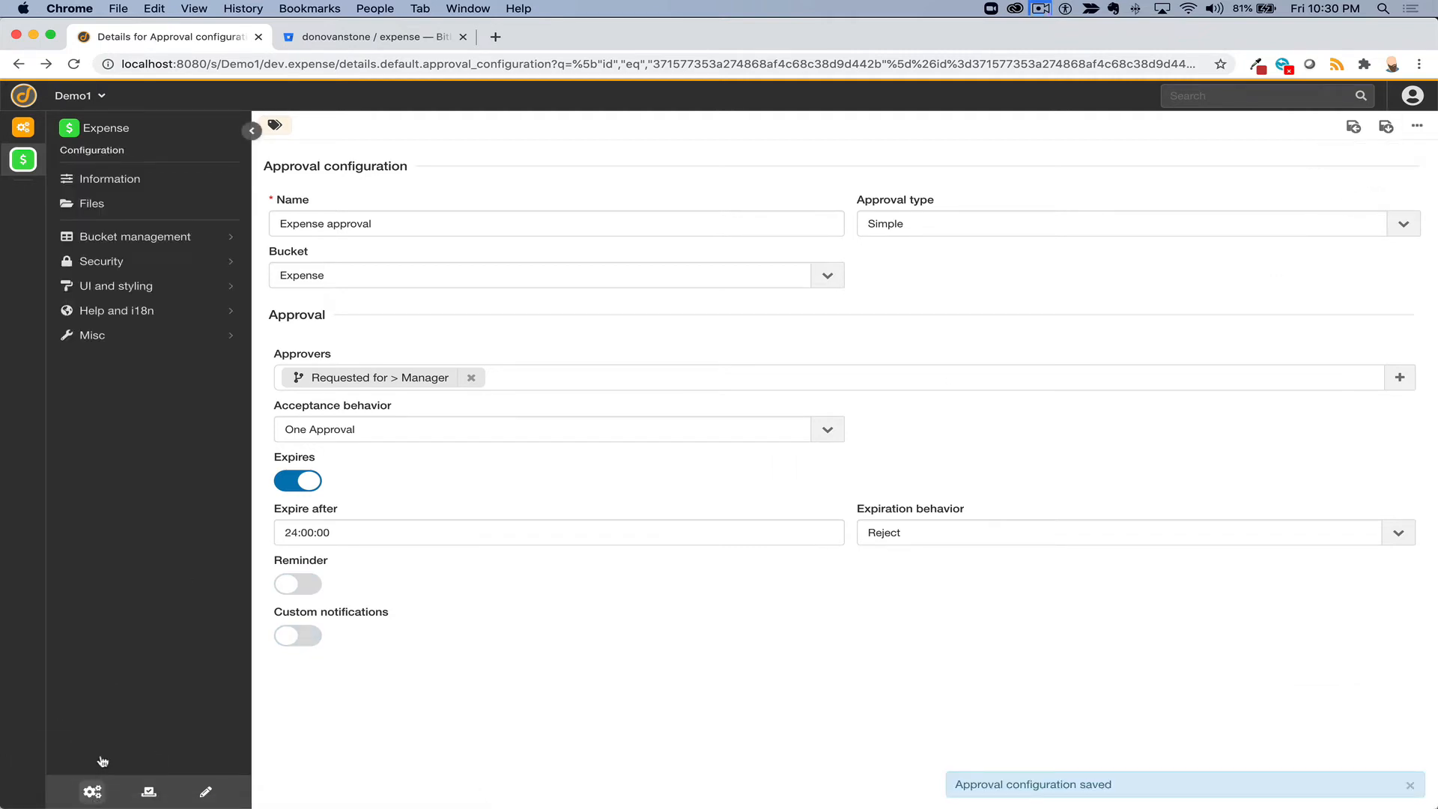
- Load the Expense bucket's lifecycle in Bucket management > Lifecycles
click(122, 241)
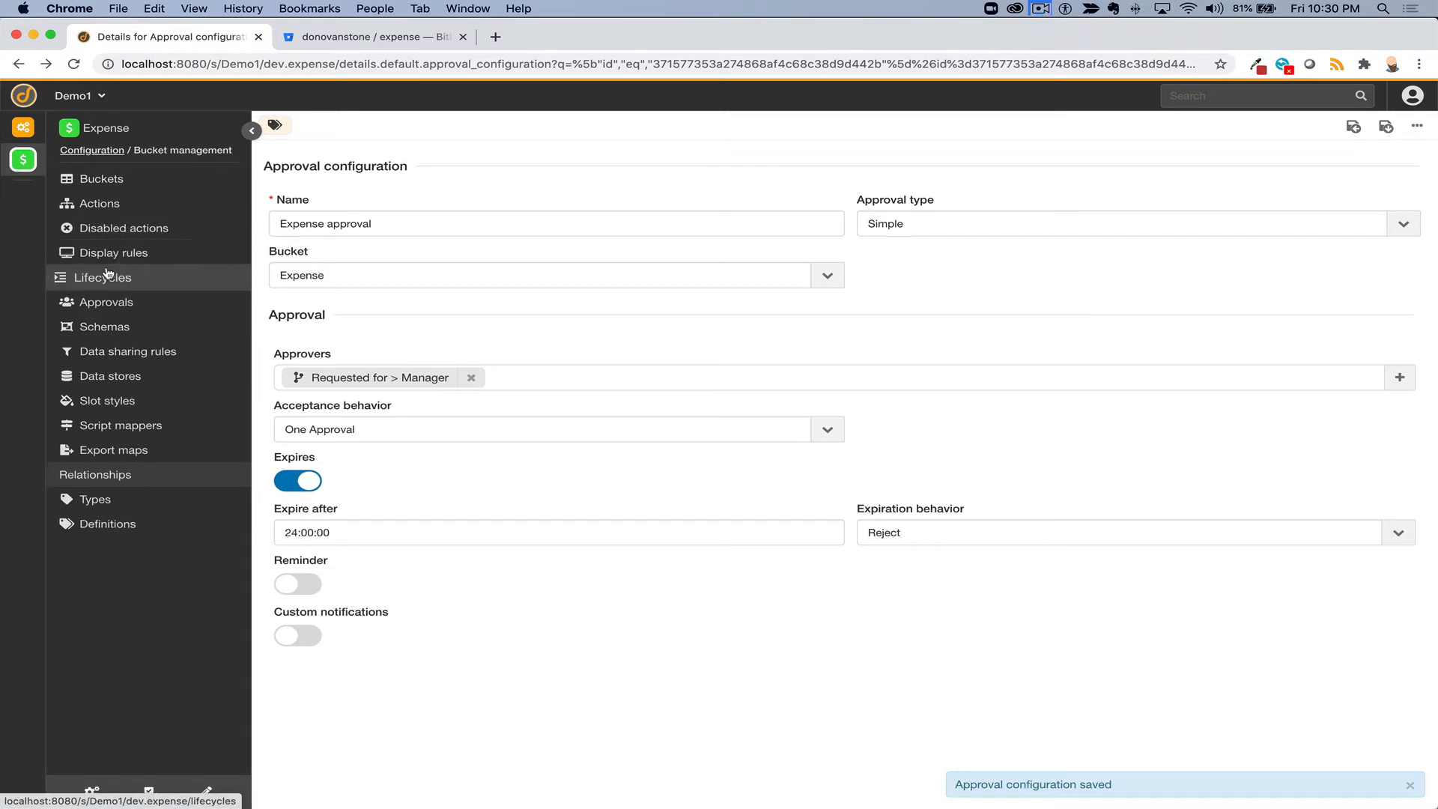
click(104, 278)
click(387, 214)
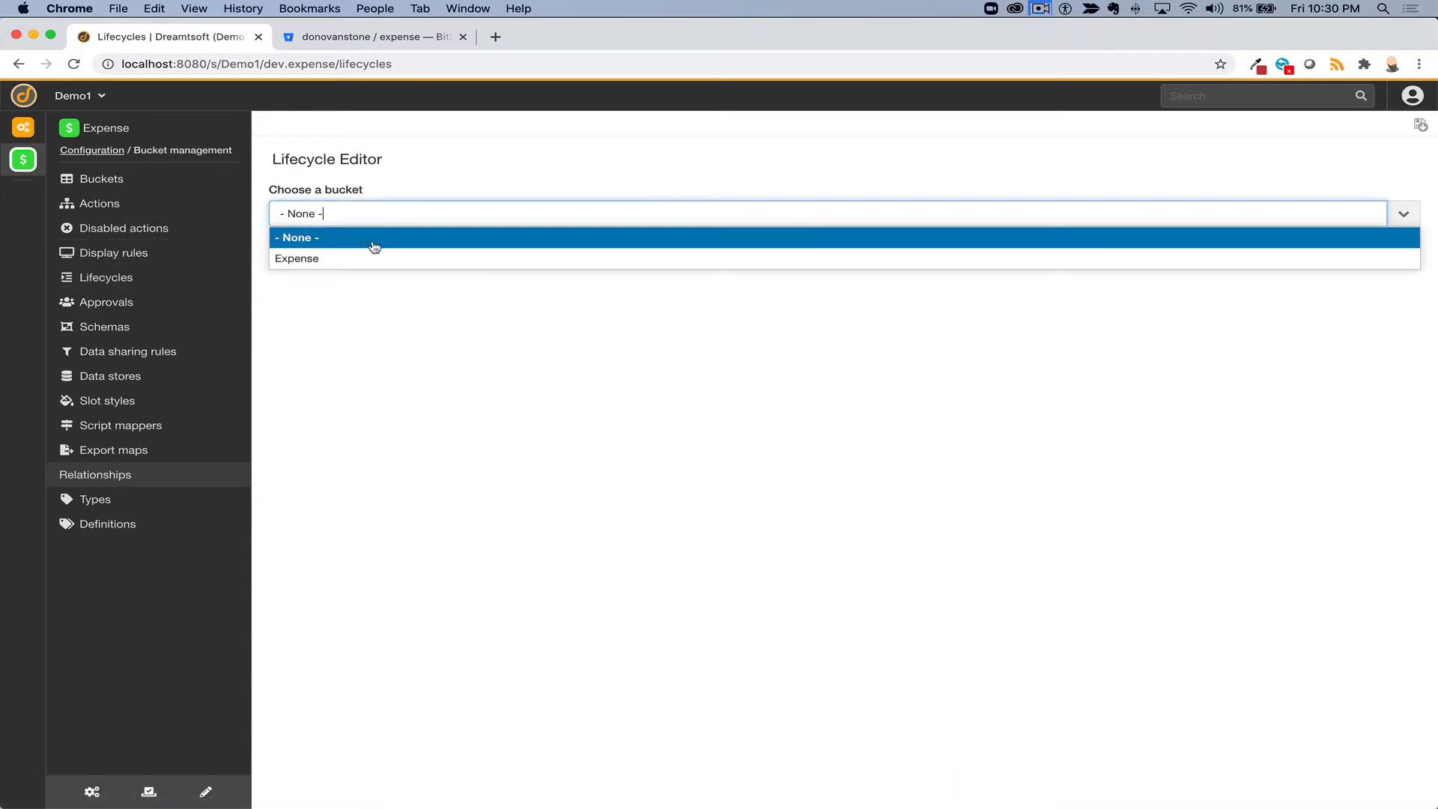
click(361, 258)
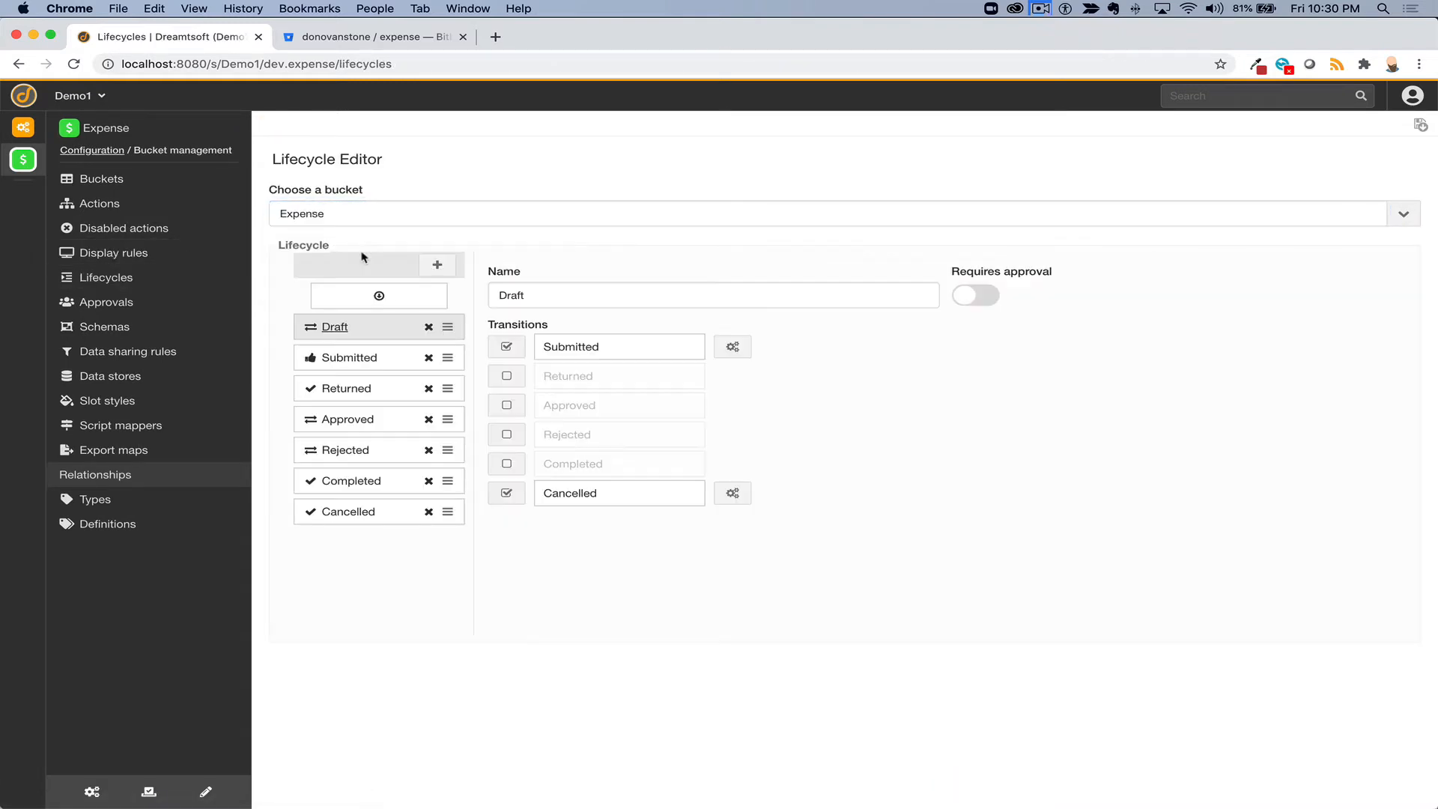
- Give the Submitted state the Expense approval flow, leading to Approved or Rejected
click(376, 358)
click(1242, 339)
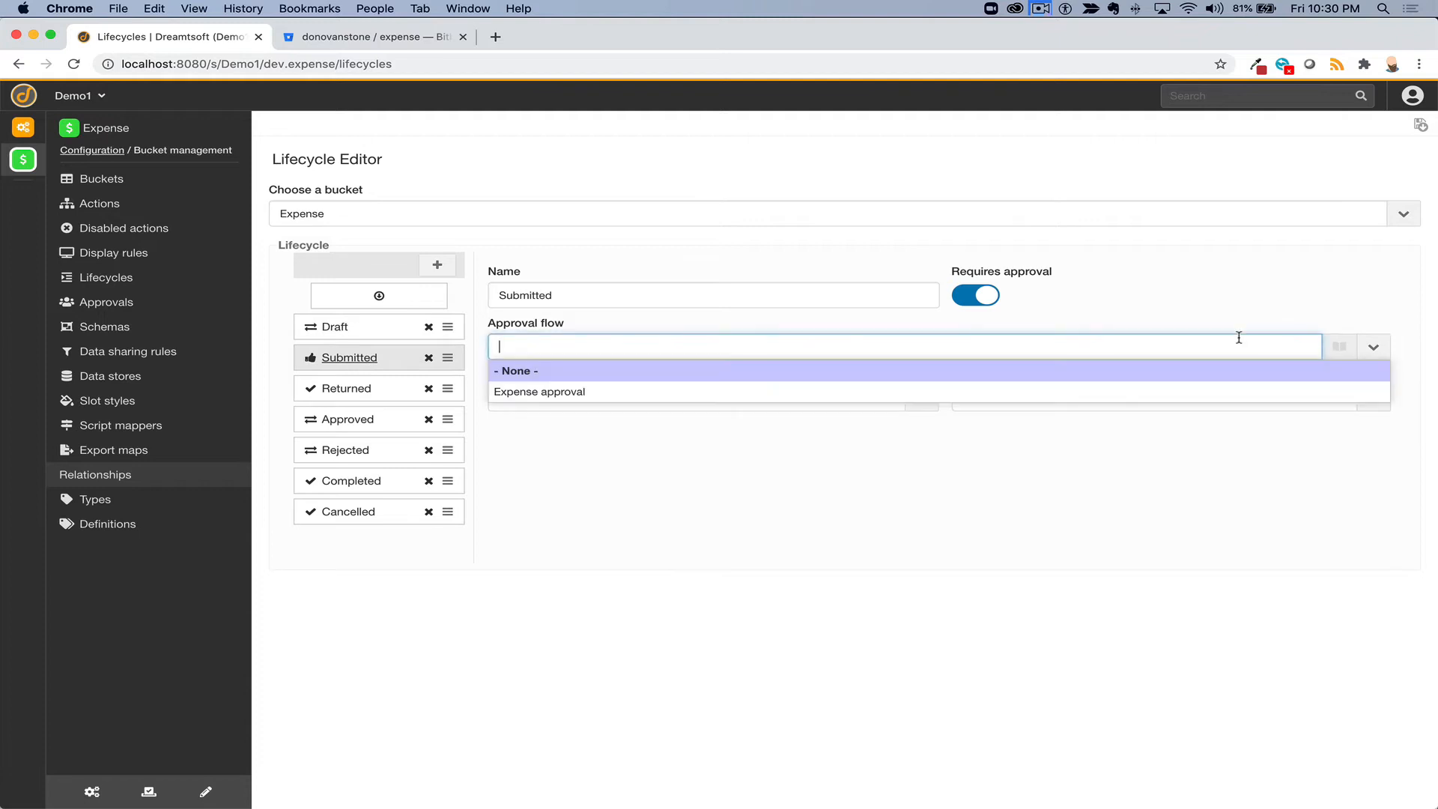
click(1116, 389)
click(861, 400)
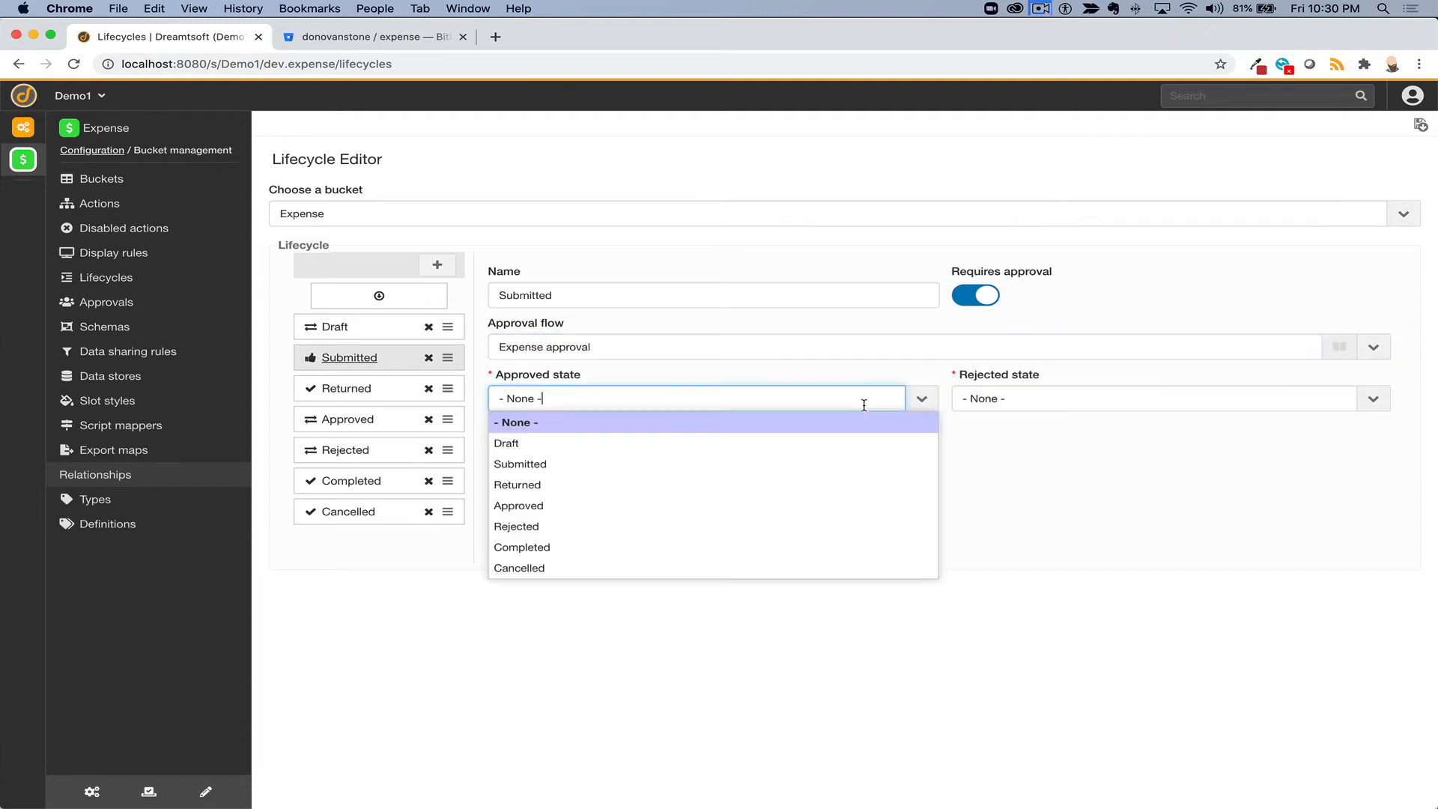
click(776, 506)
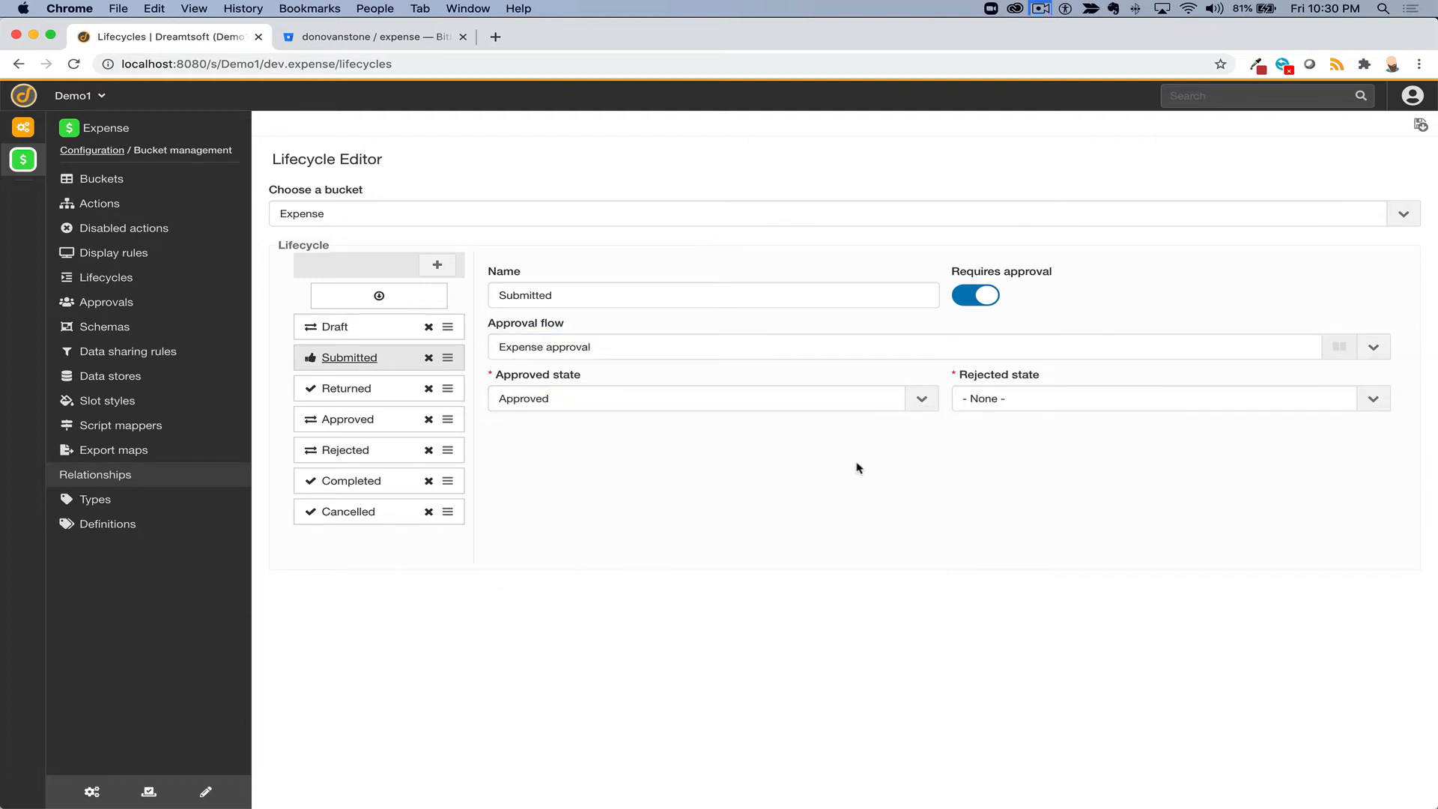
click(1097, 409)
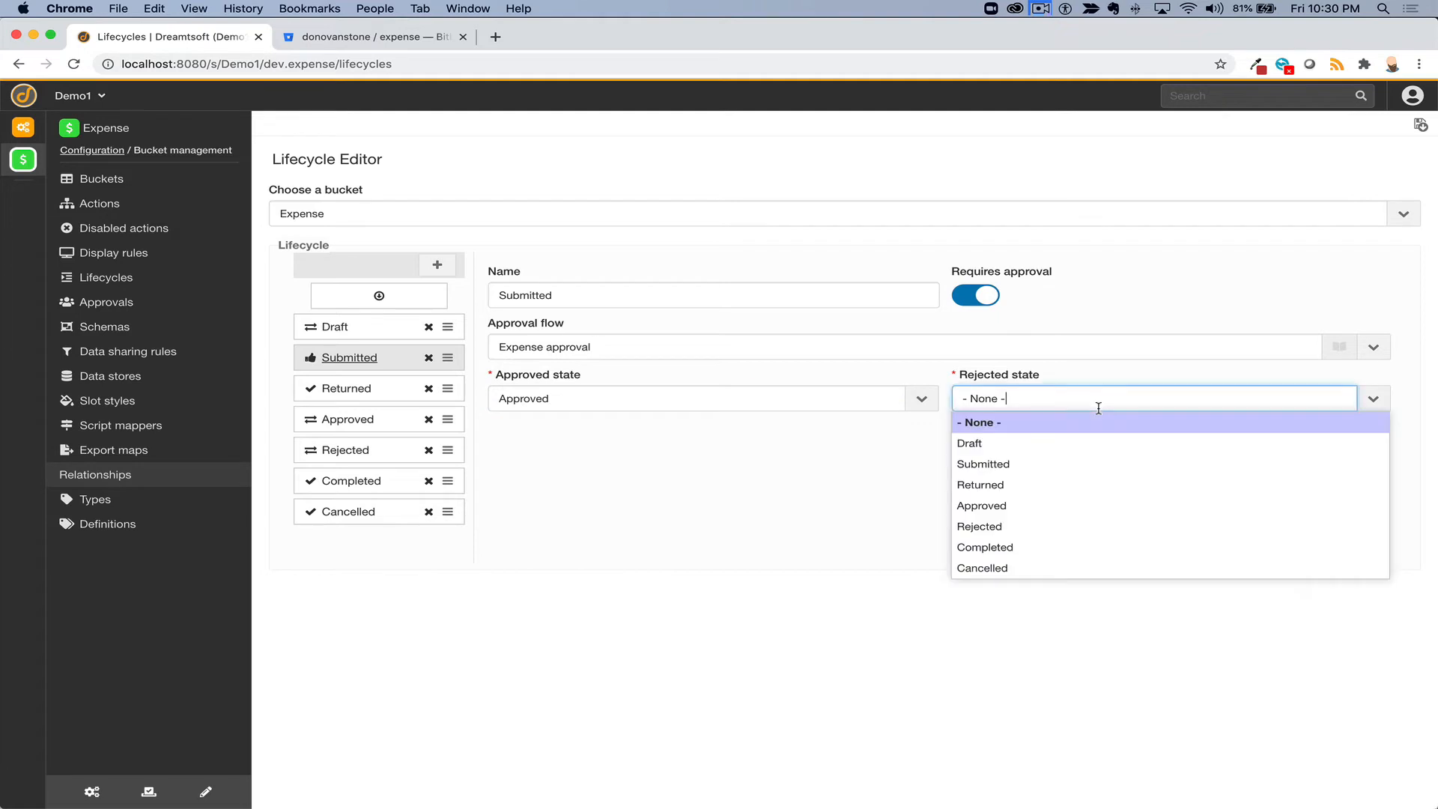
click(1046, 526)
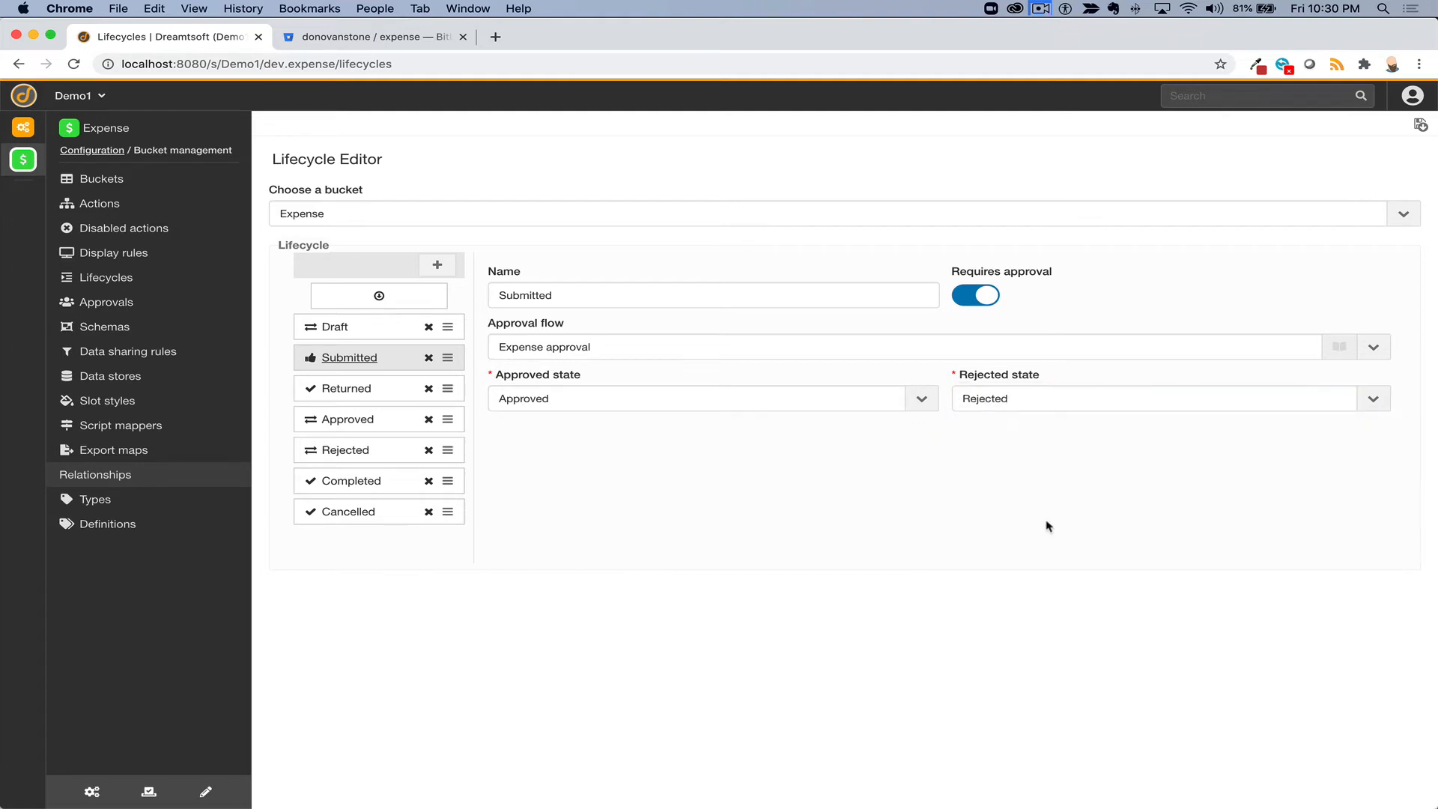
- Delete the Returned state and save the lifecycle
click(428, 389)
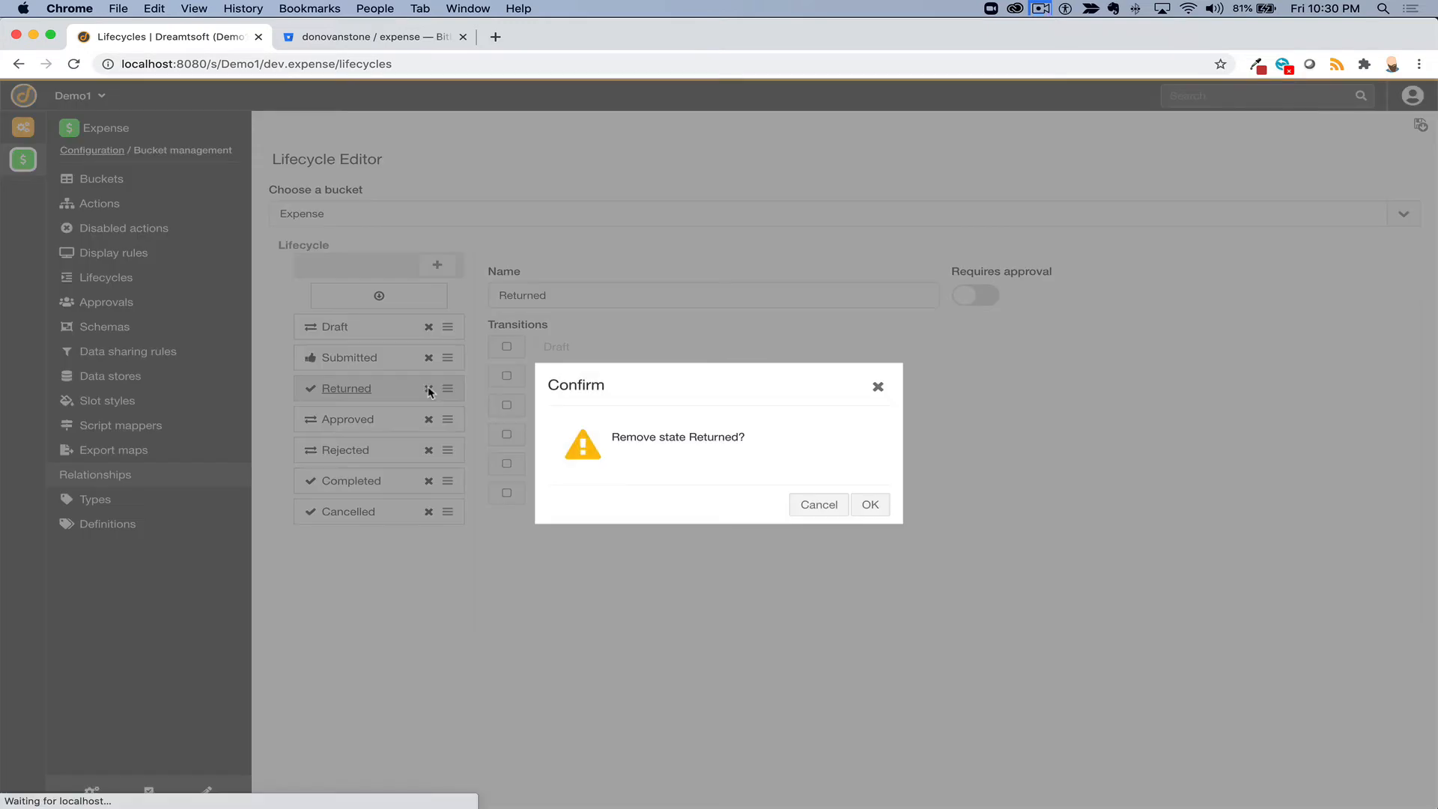
click(870, 506)
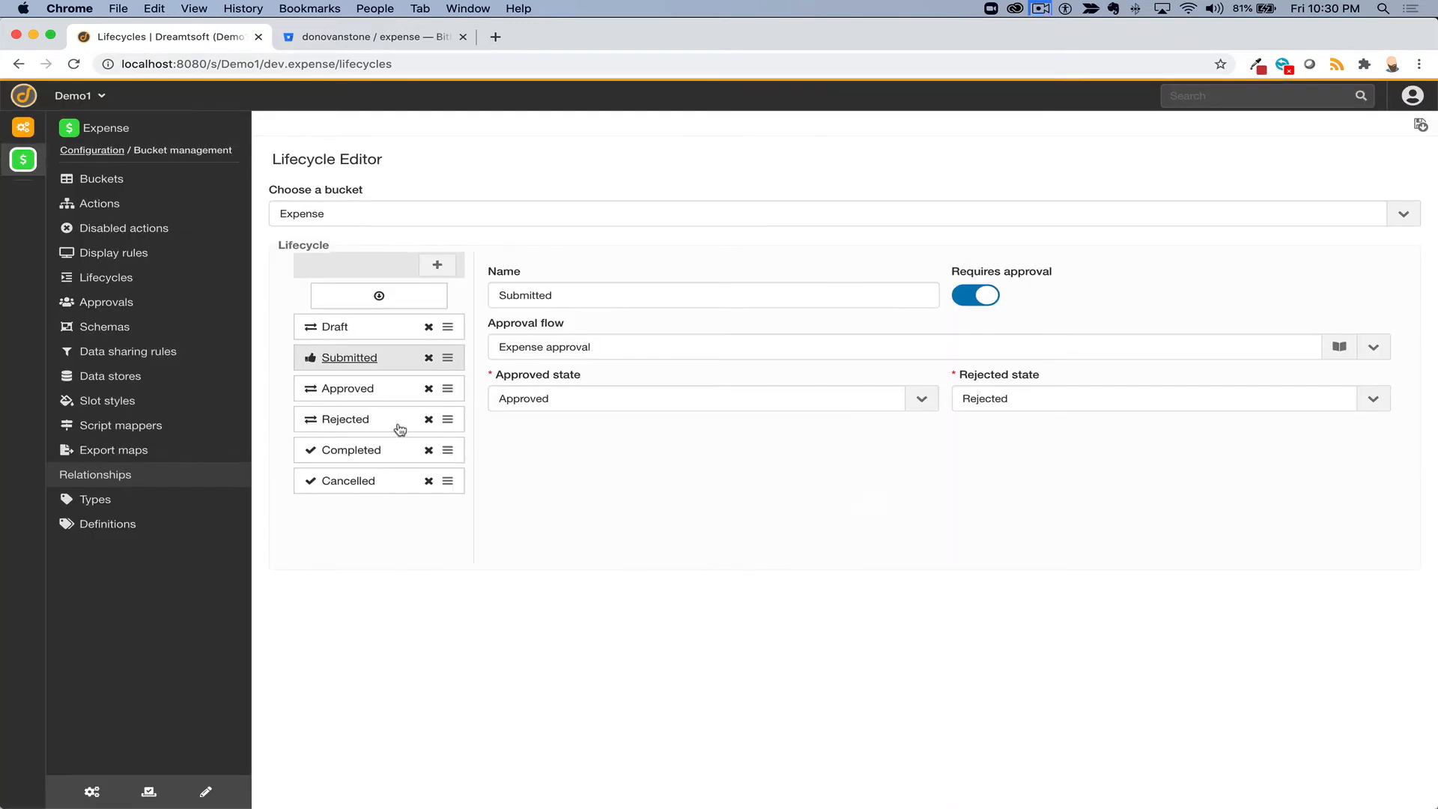
click(1420, 132)
- Show the records of the expense bucket from Bucket management > Buckets
click(91, 791)
click(91, 791)
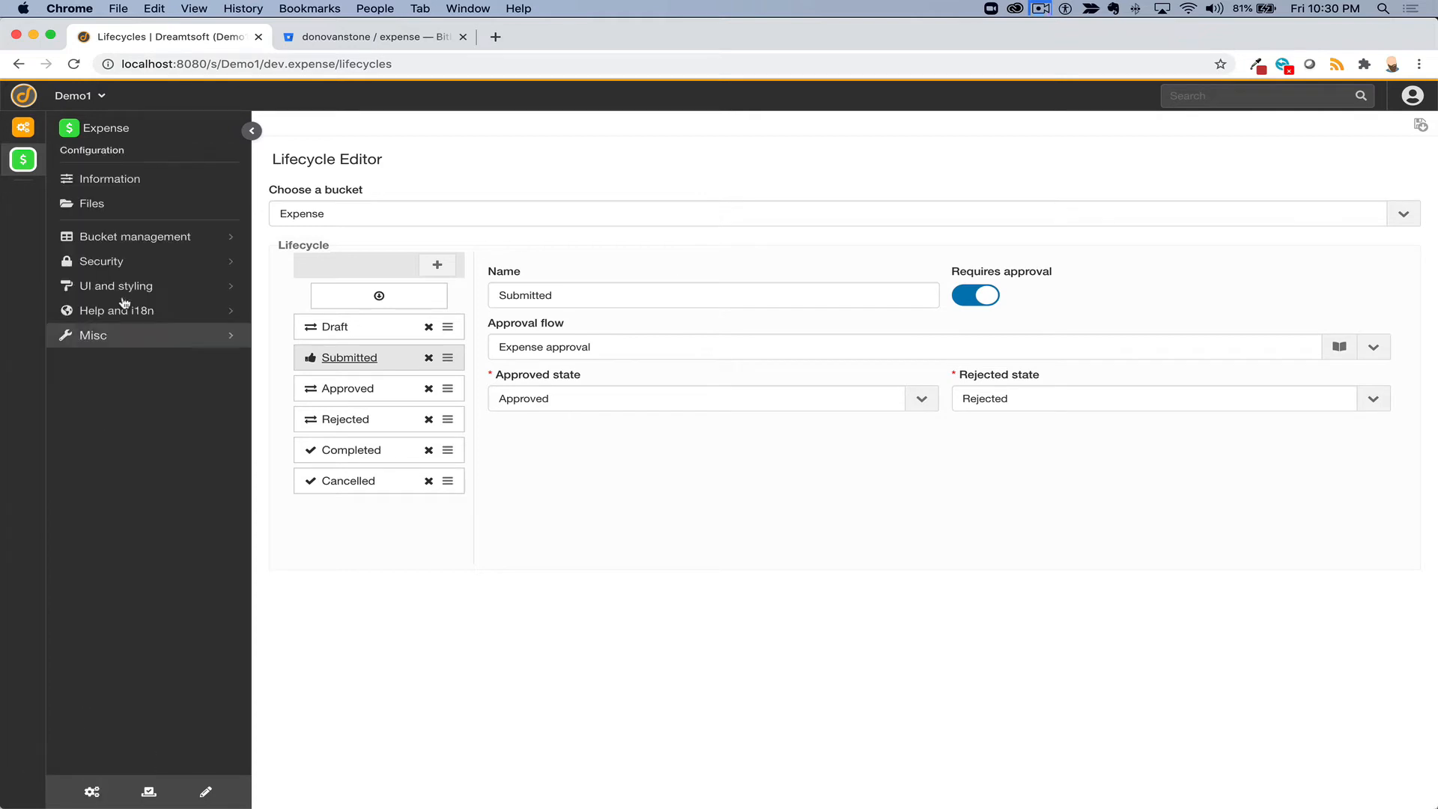
click(139, 238)
click(116, 181)
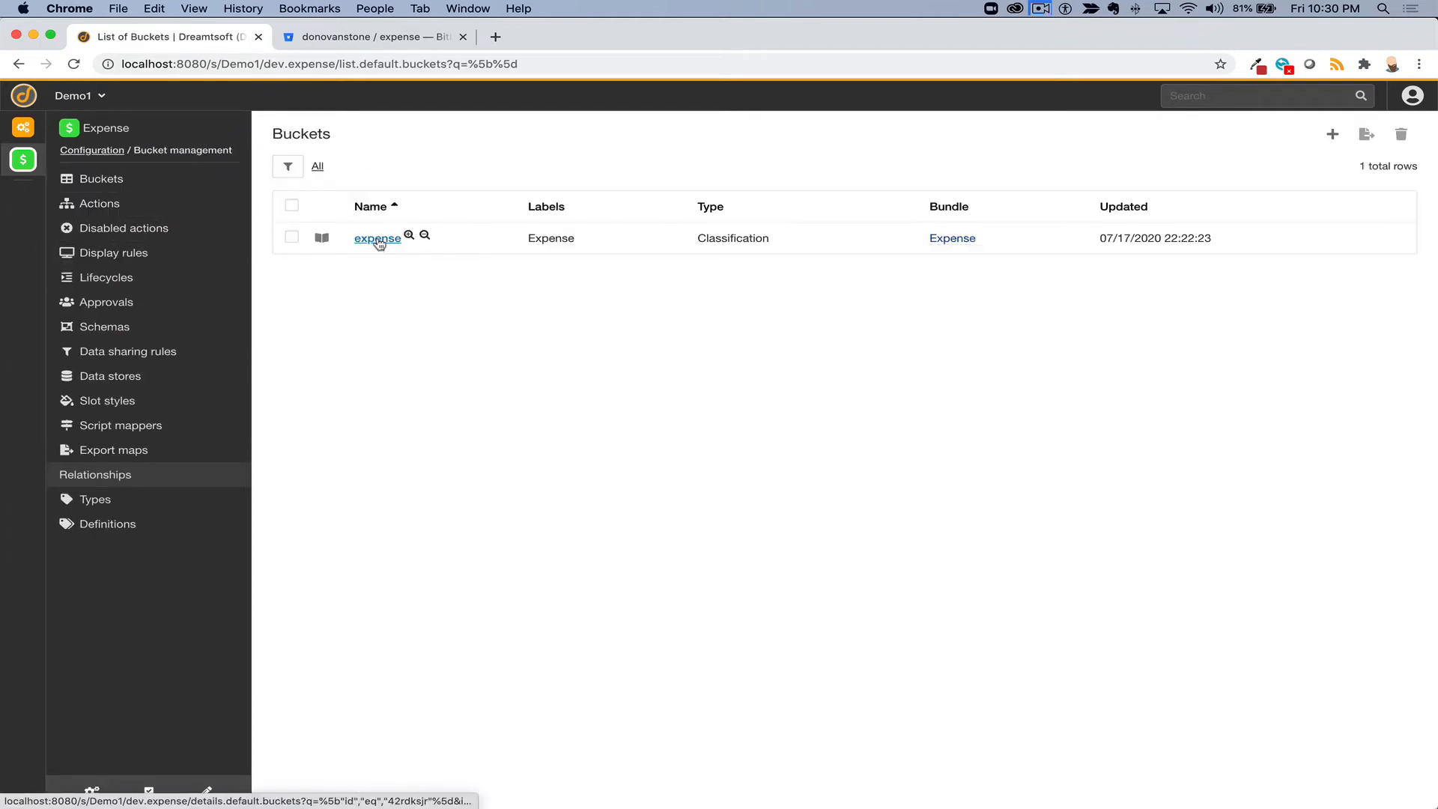
click(379, 239)
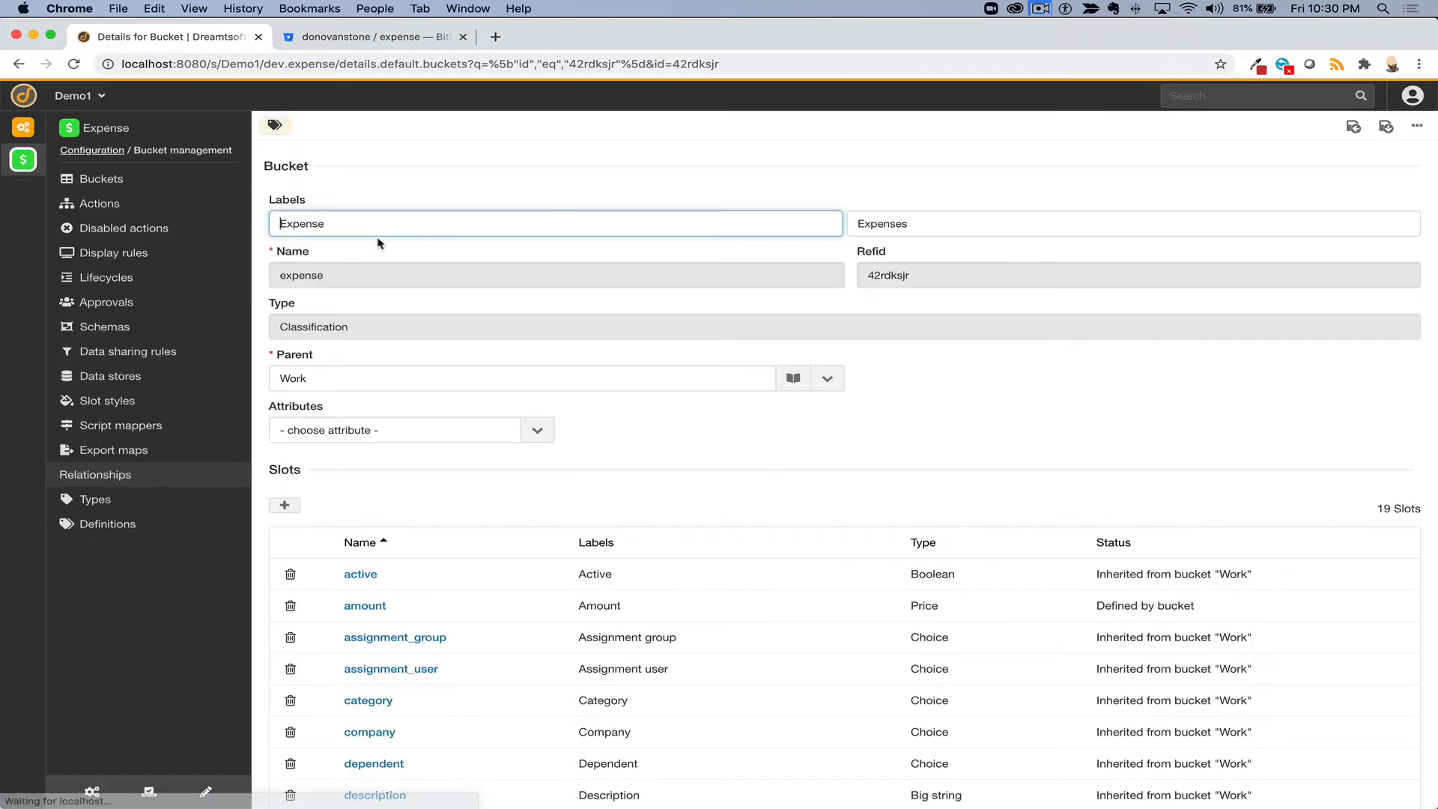
click(1416, 125)
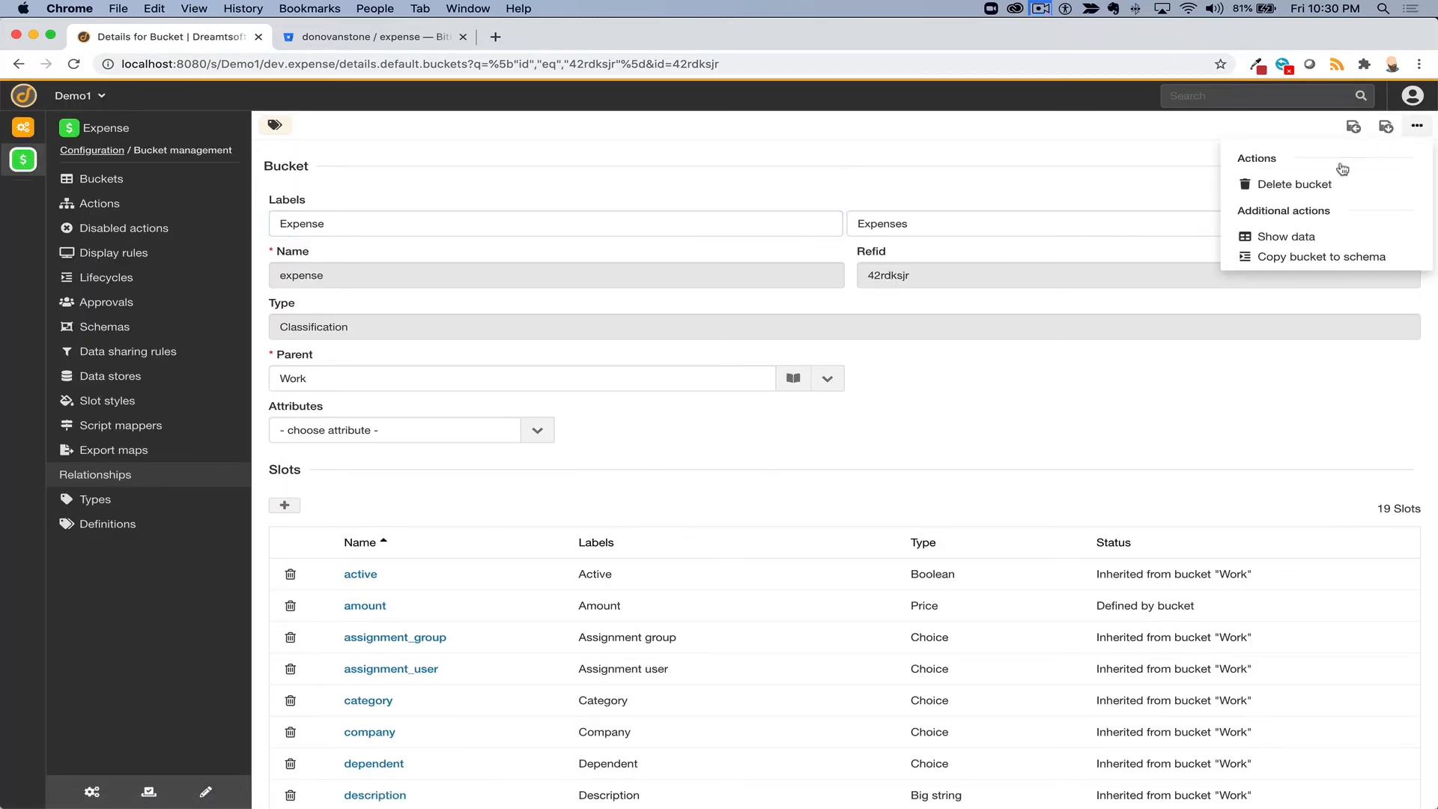
click(1282, 236)
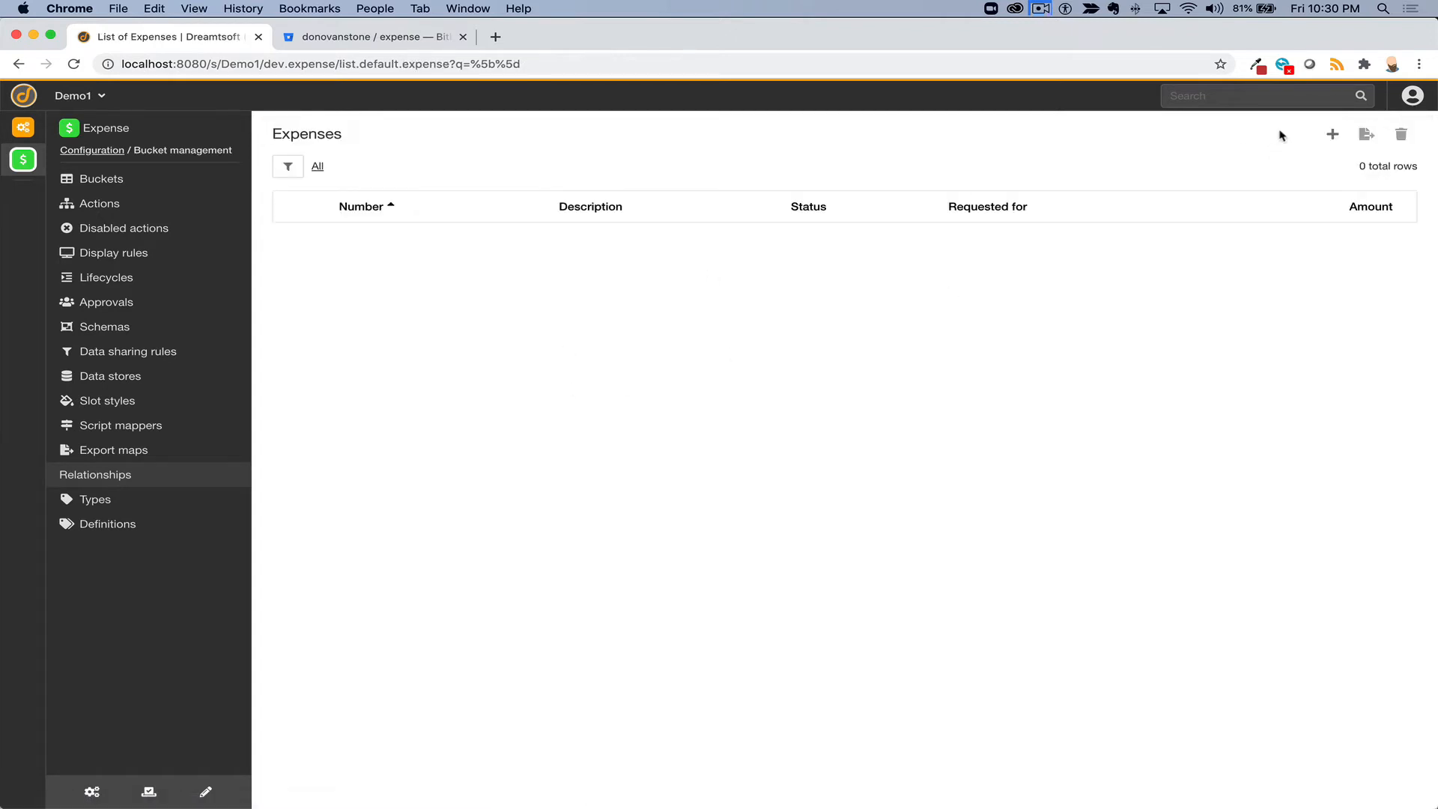
- Create a new expense with a requester, amount 10 and description 'Food and drink', and save it
click(1330, 135)
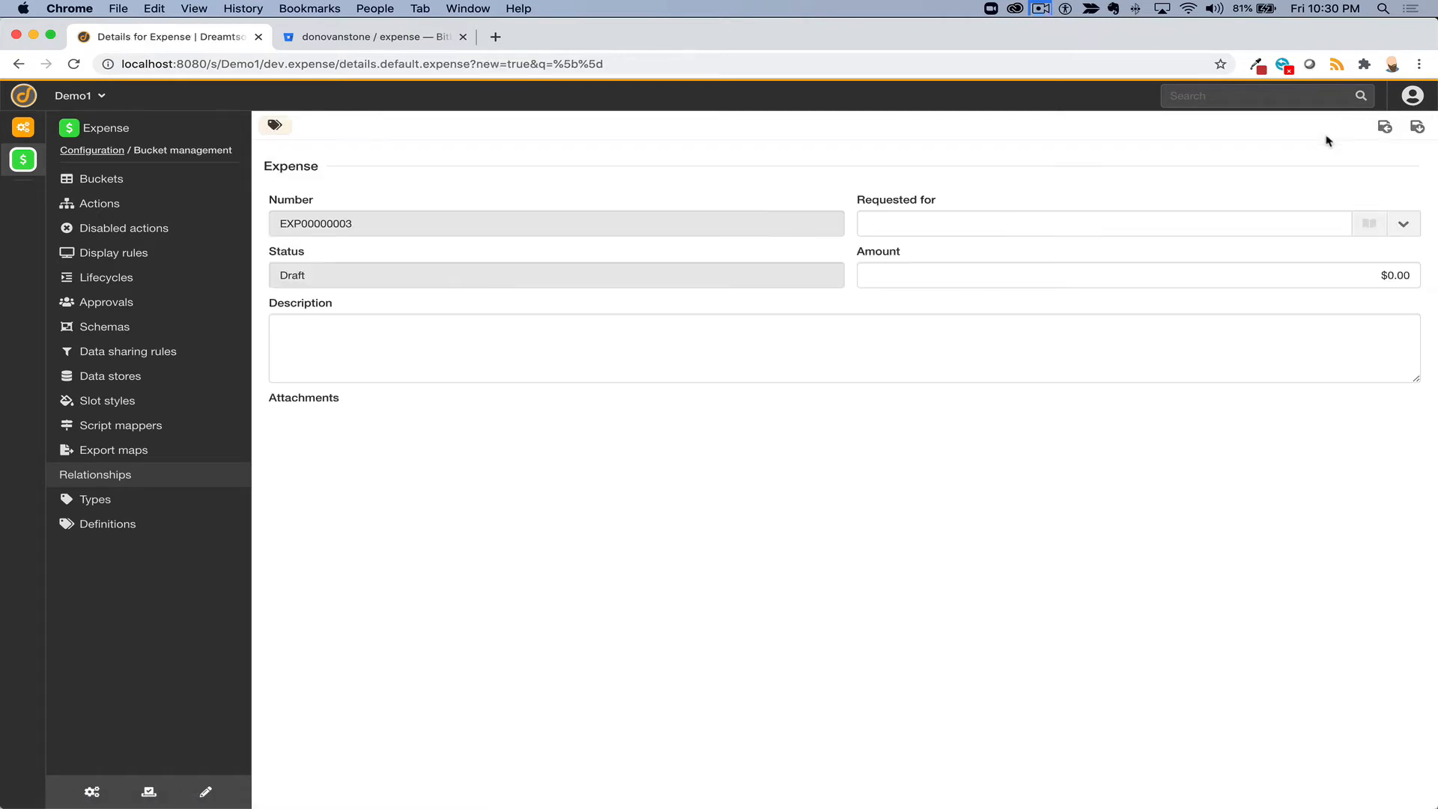
click(921, 224)
click(914, 257)
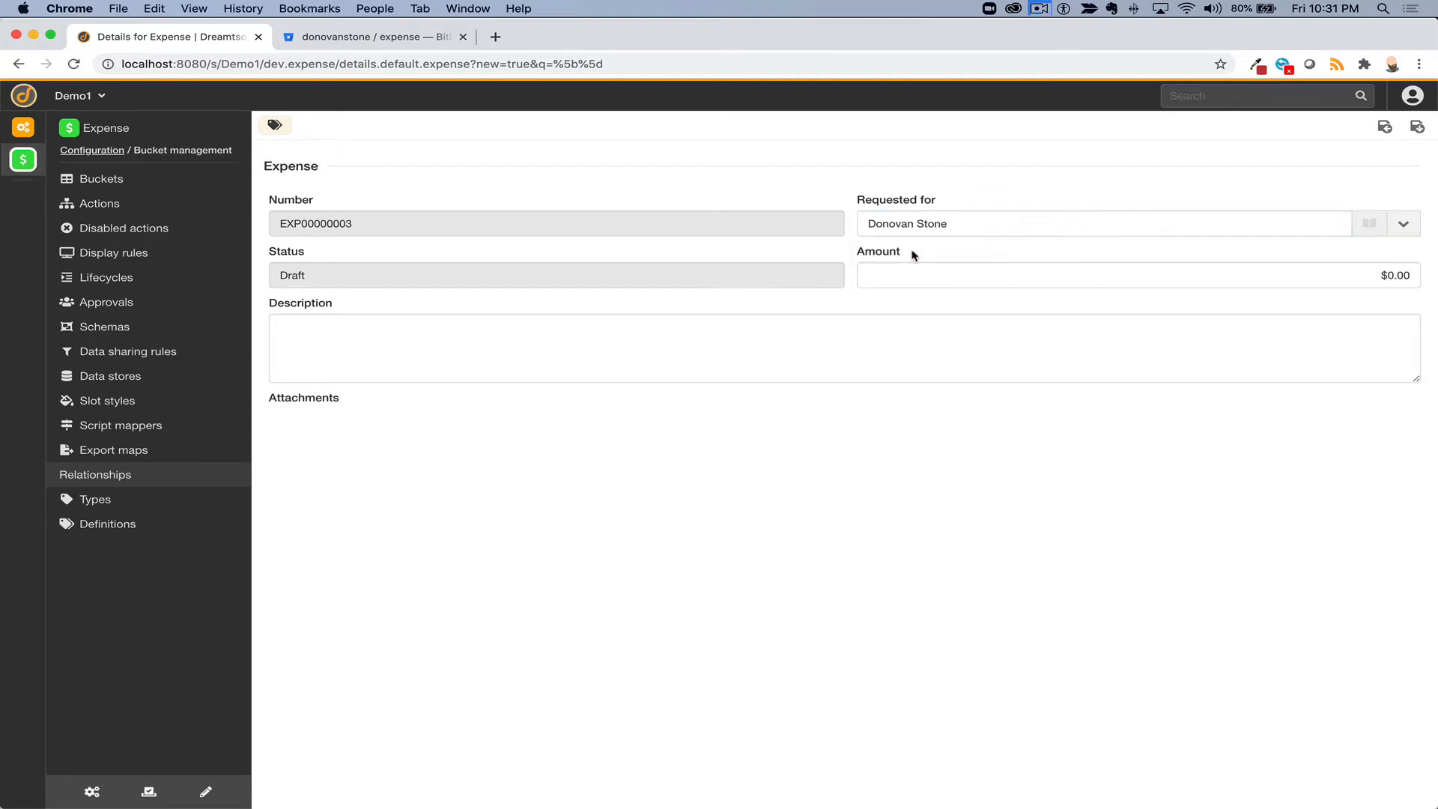
click(910, 271)
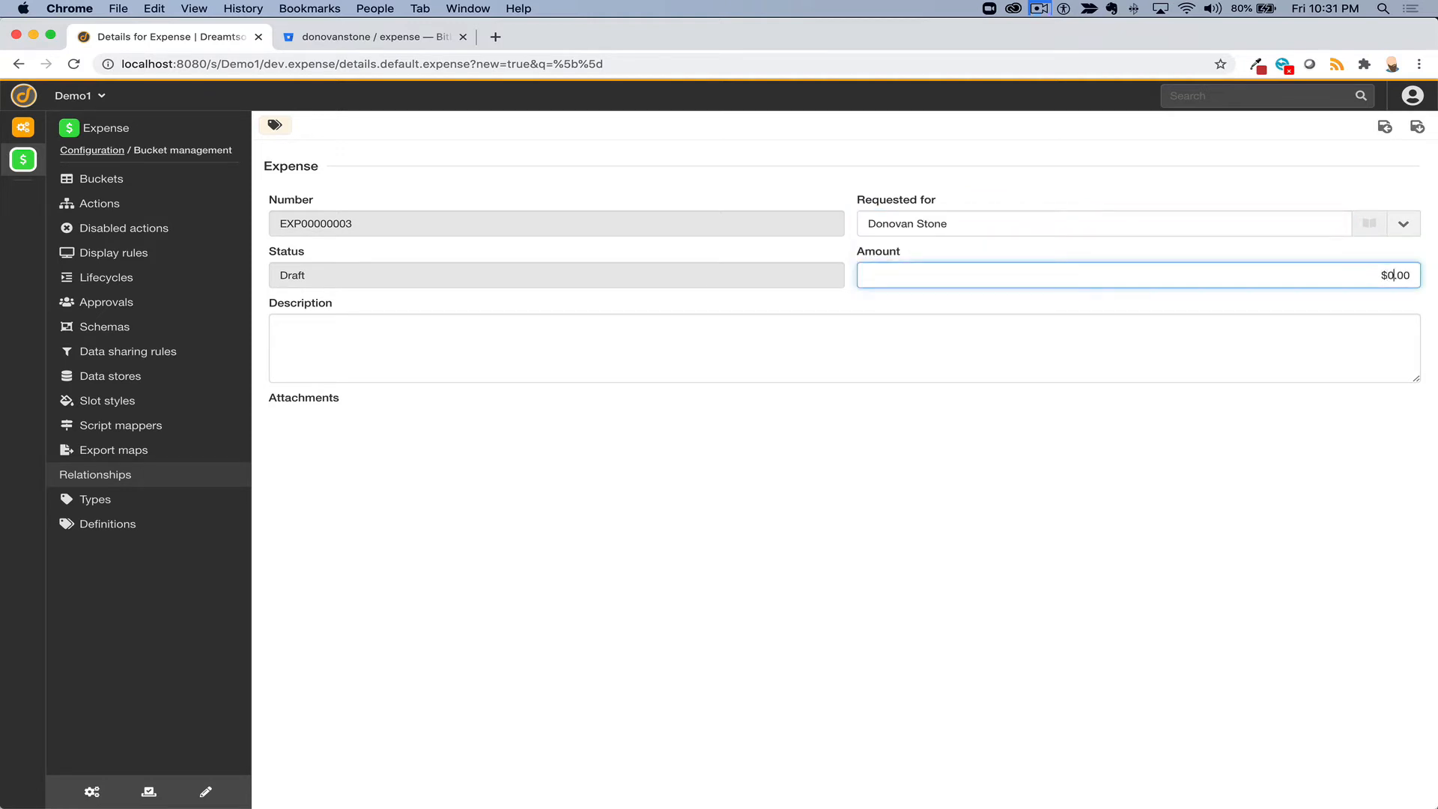
text(10)
click(737, 359)
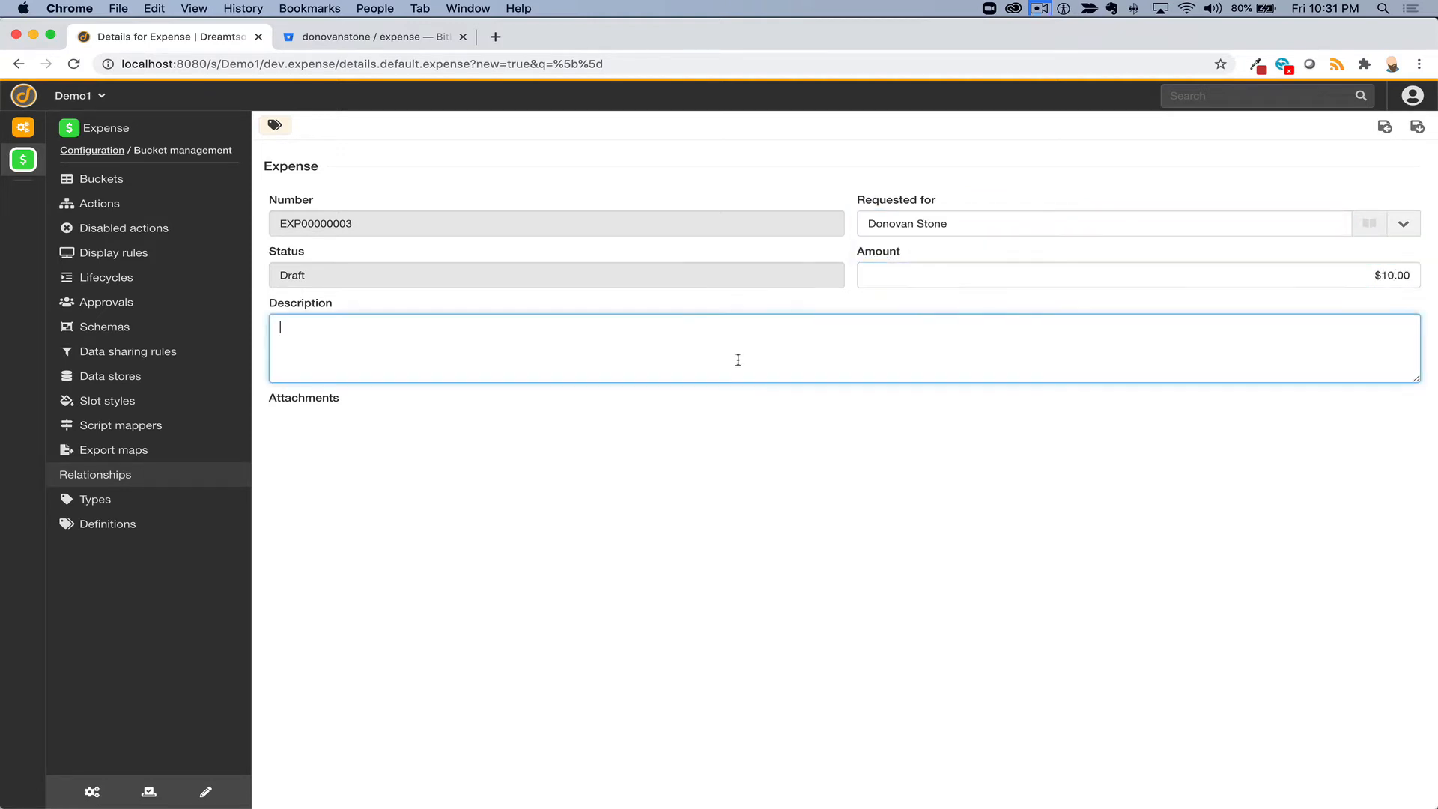
text(Food and drink)
click(1416, 127)
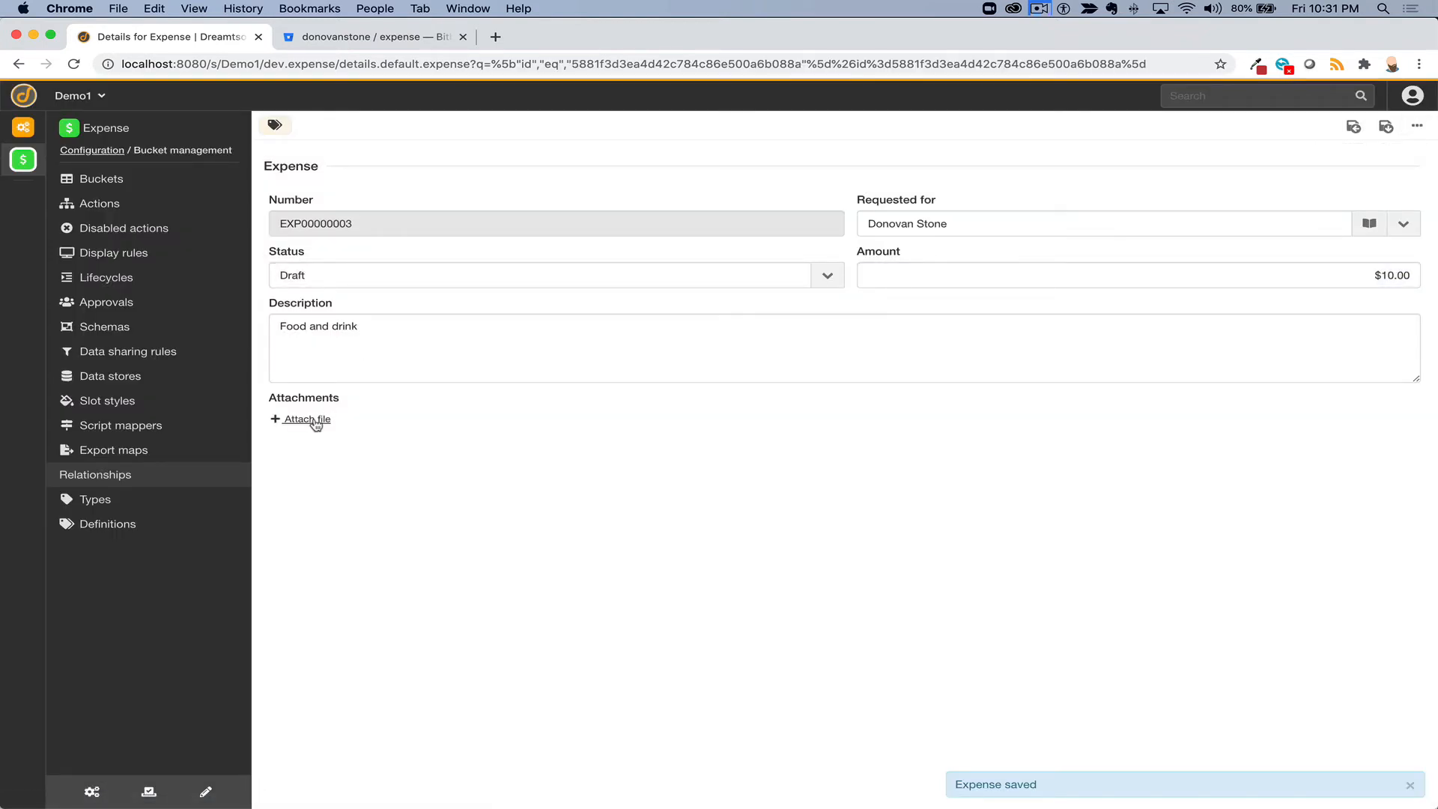
- Keep the expense's status as Draft and go to the Expense app's home page
click(379, 282)
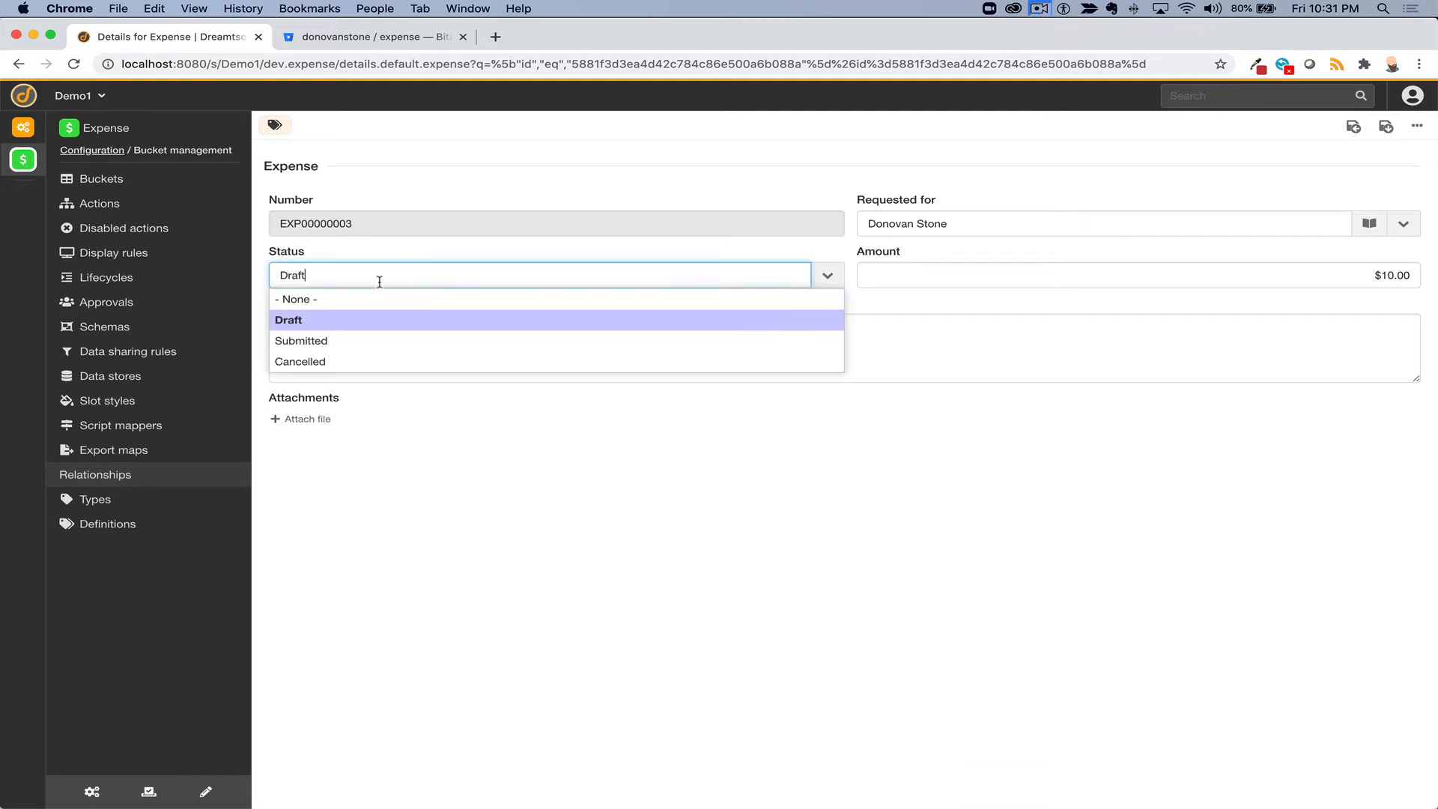
double_click(380, 281)
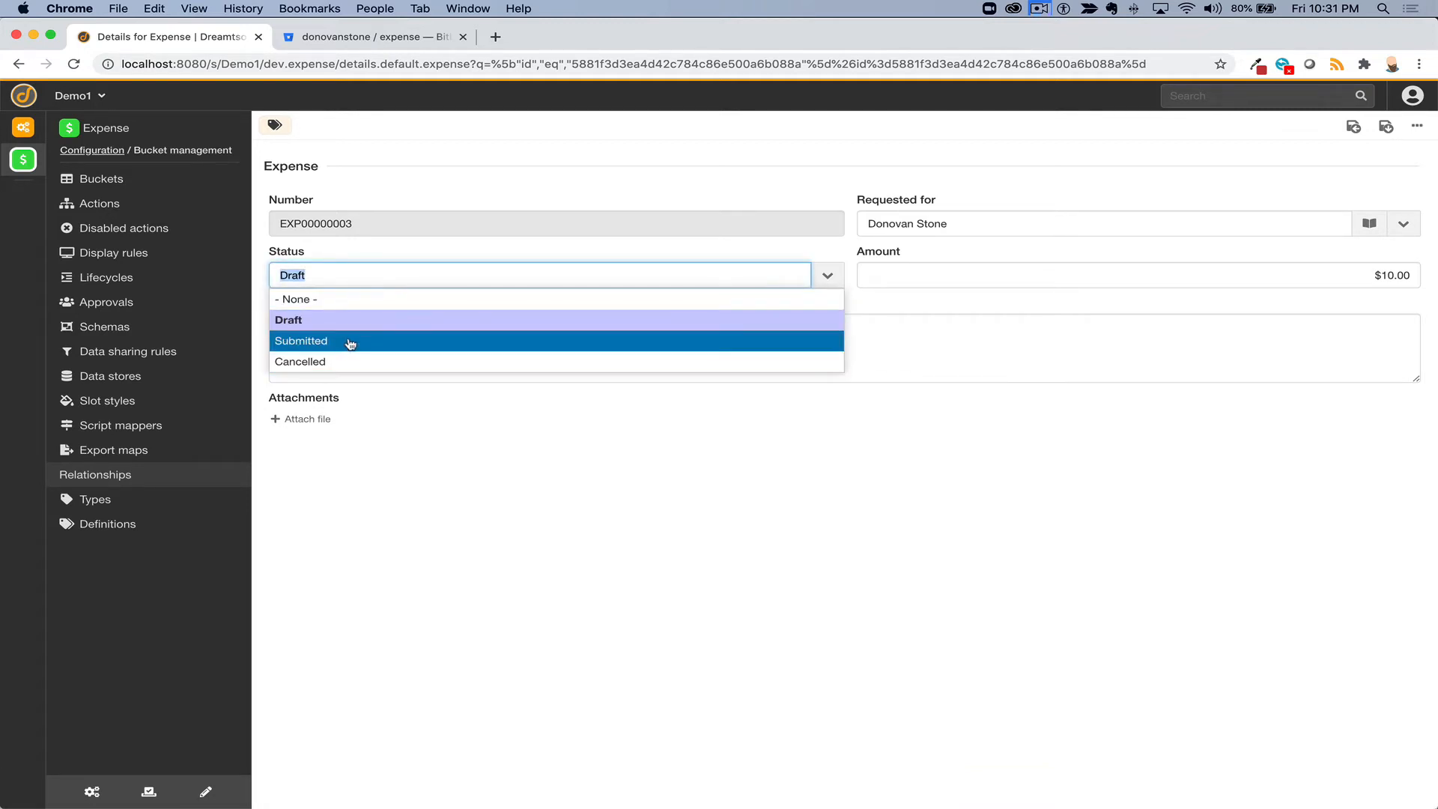
click(348, 320)
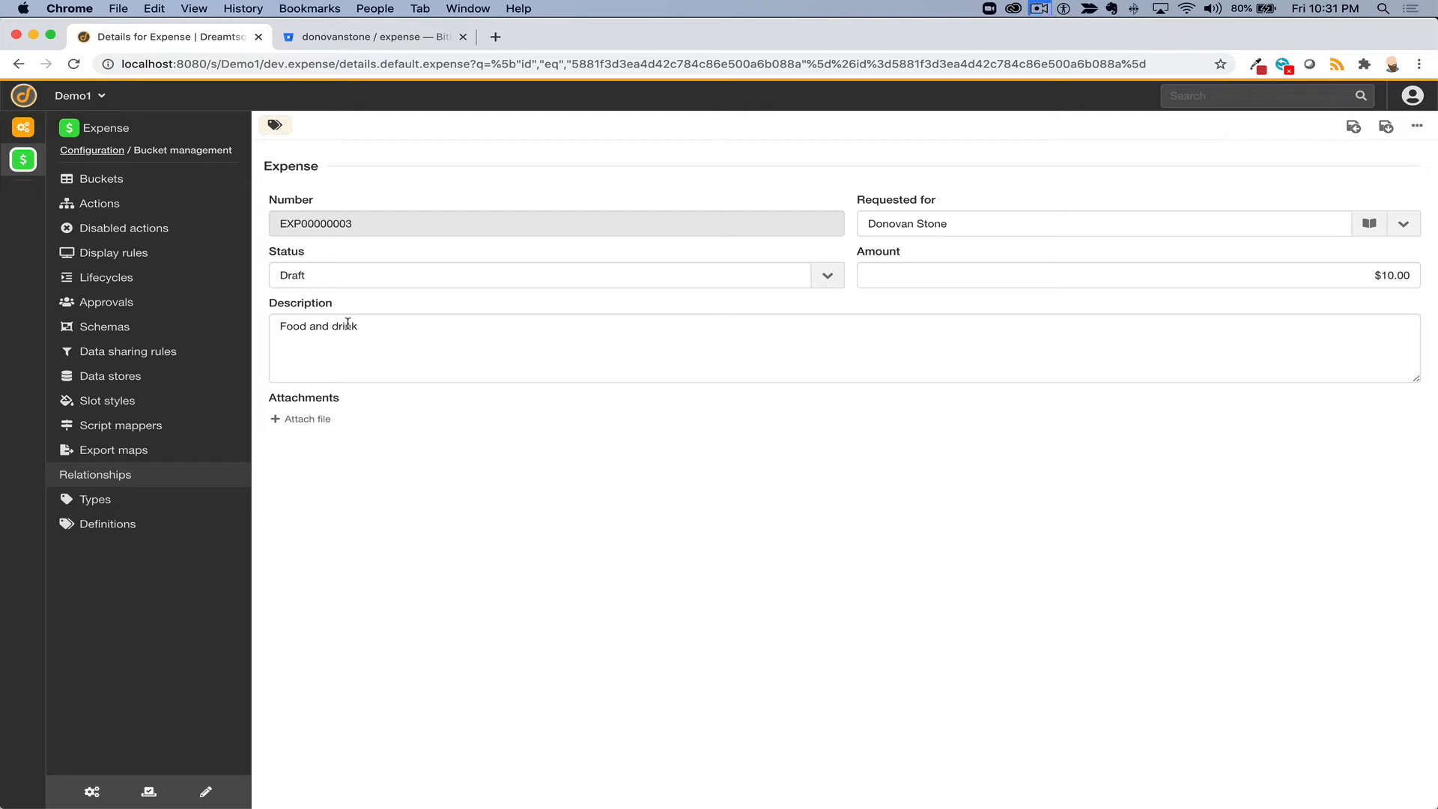
click(22, 163)
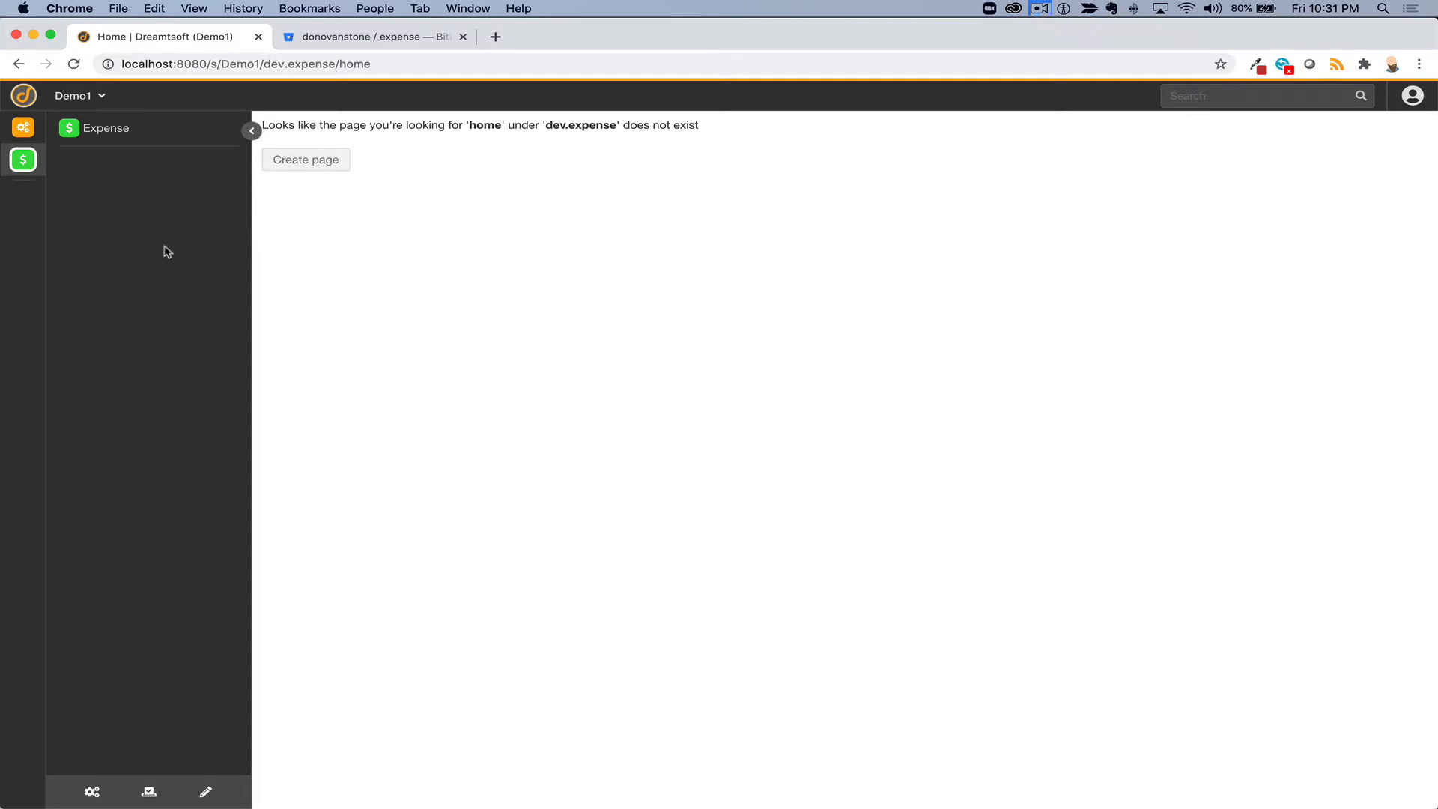
click(292, 168)
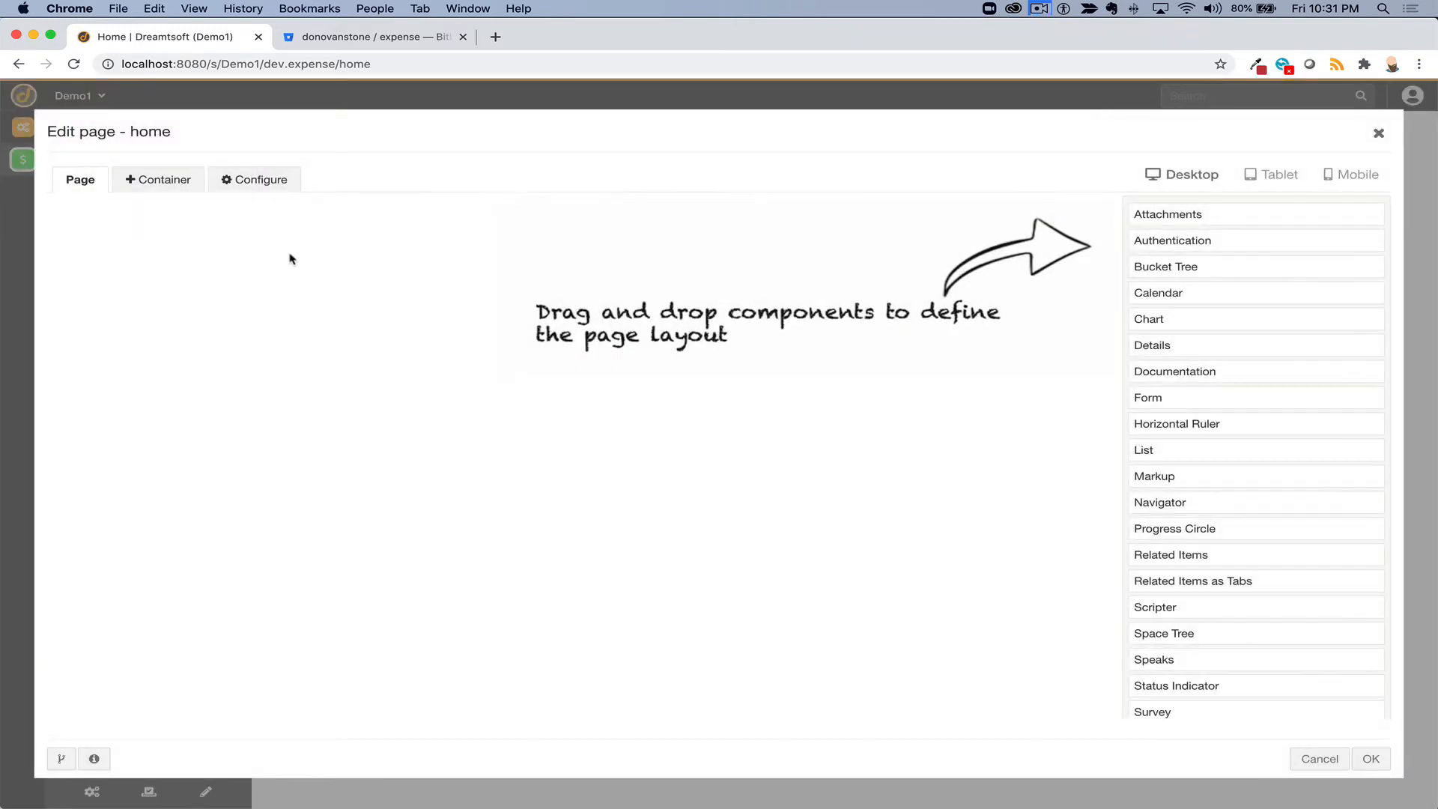
click(1319, 759)
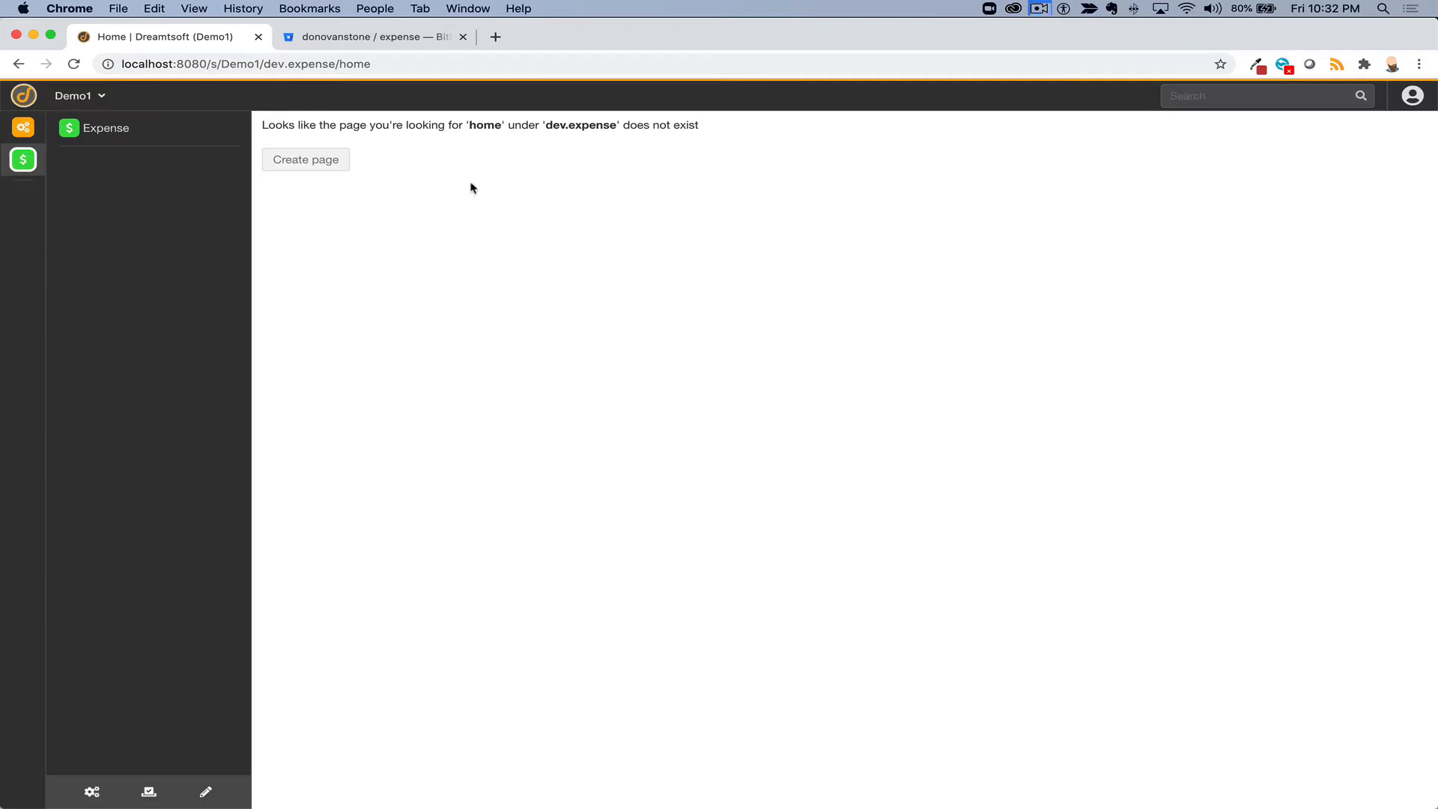
double_click(478, 126)
click(380, 57)
click(384, 57)
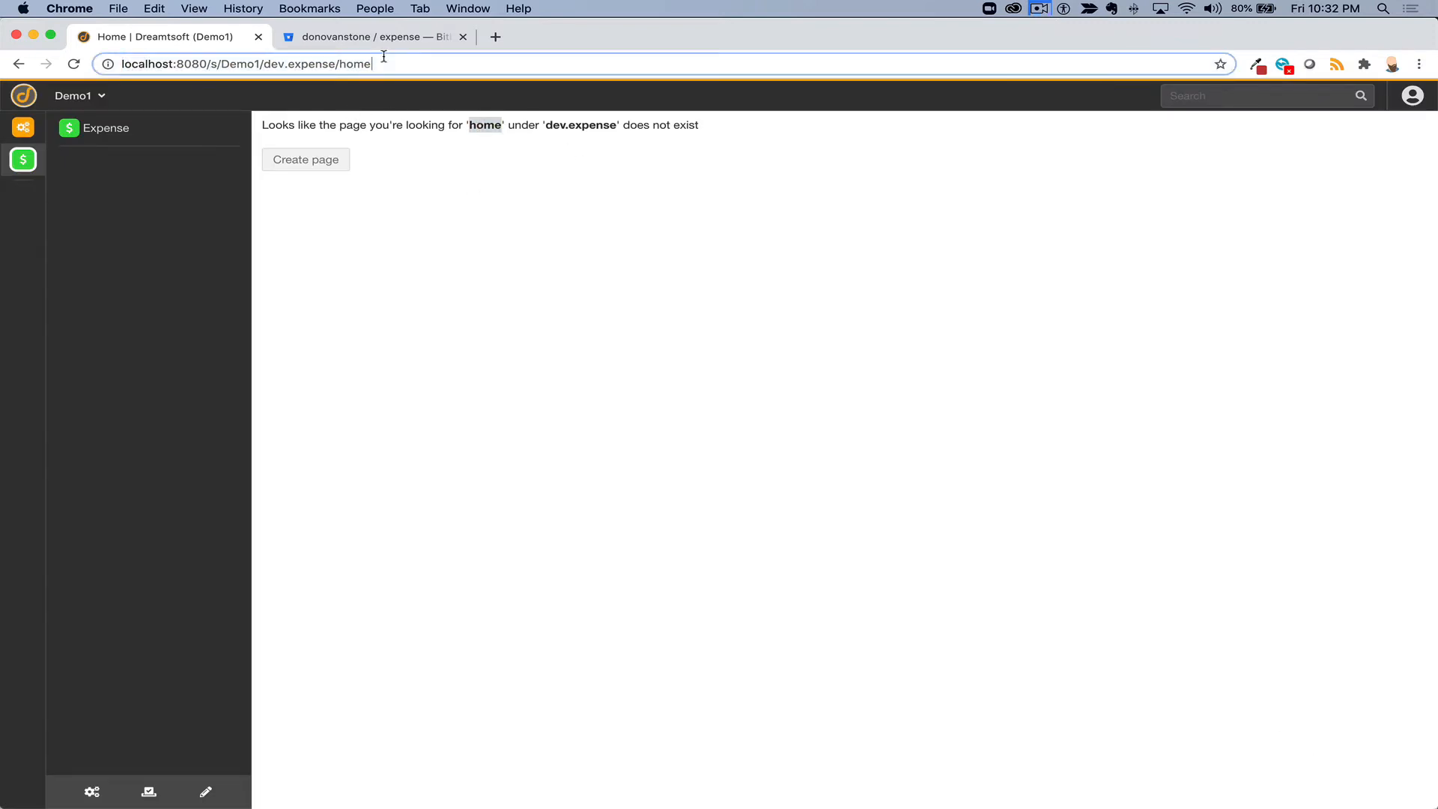
text(1)
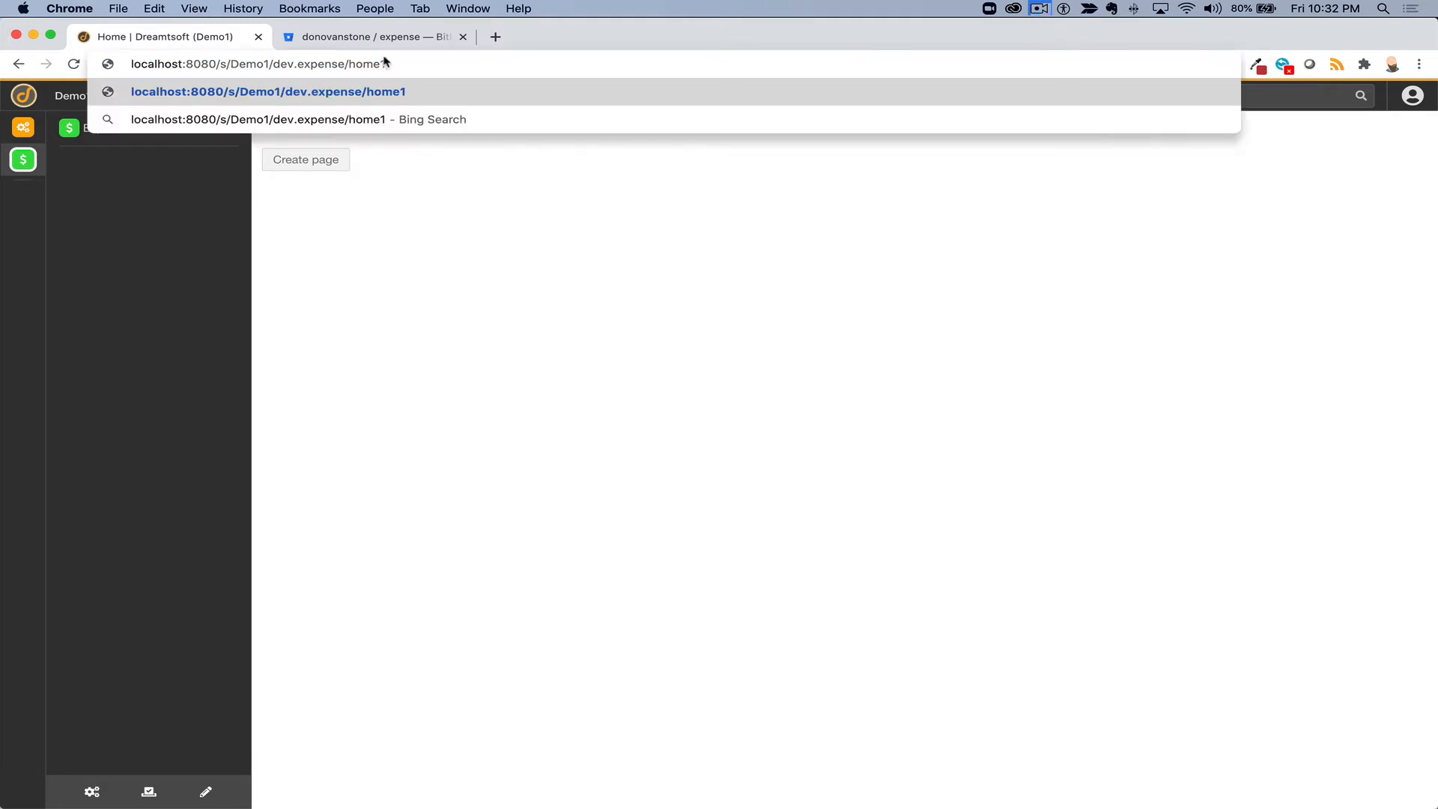
key(Return)
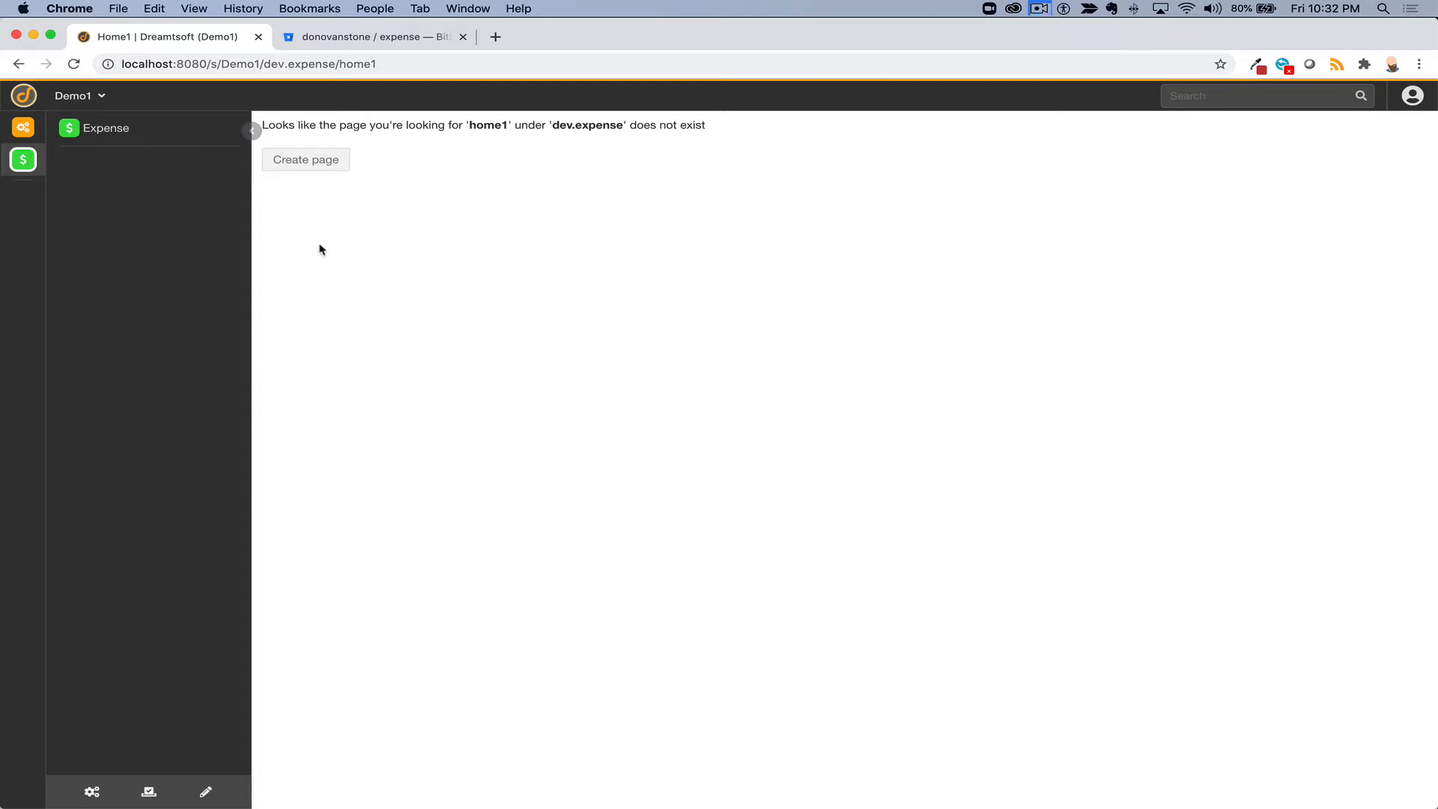
click(399, 66)
key(BackSpace)
key(Return)
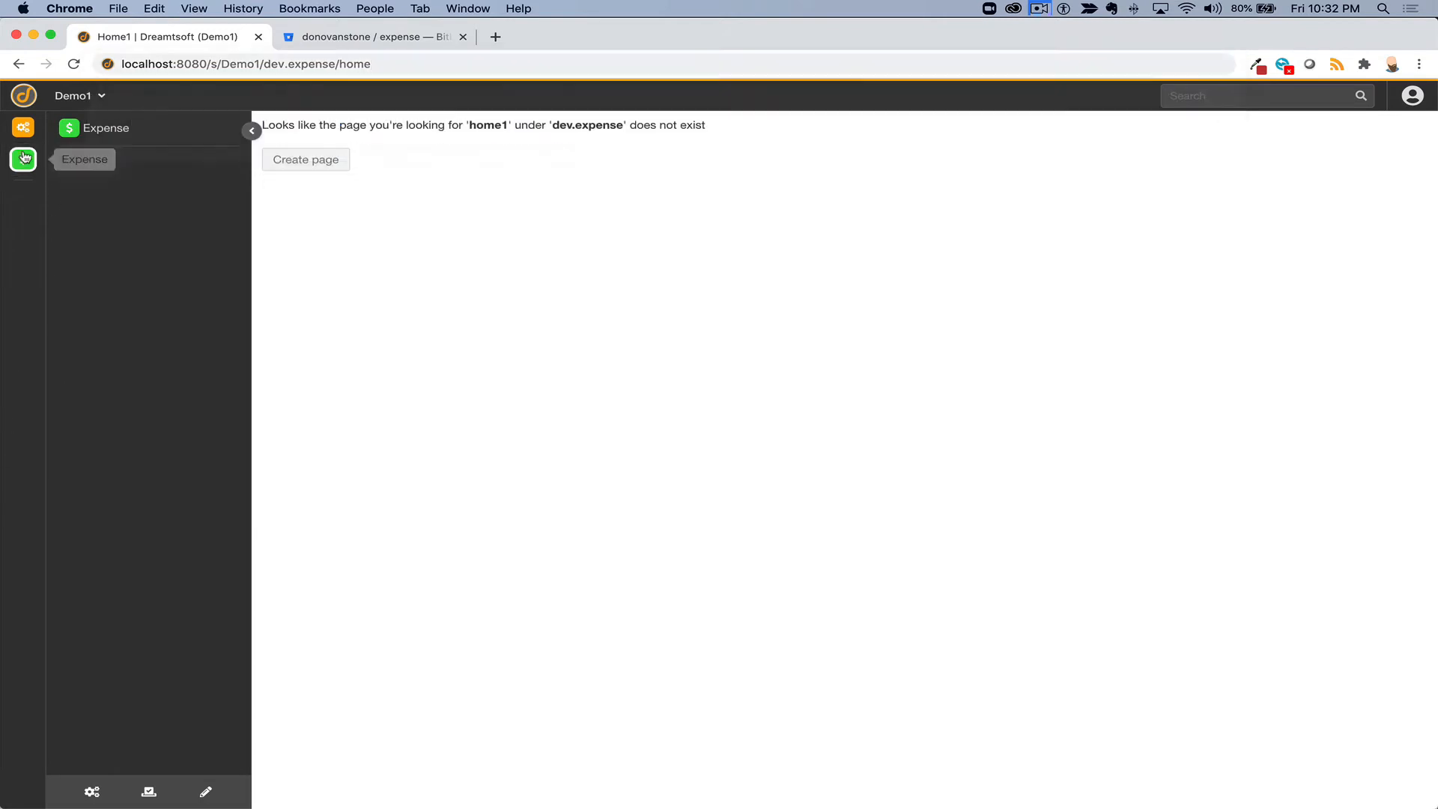
- Create the home page and place a Navigator component on its canvas
click(318, 159)
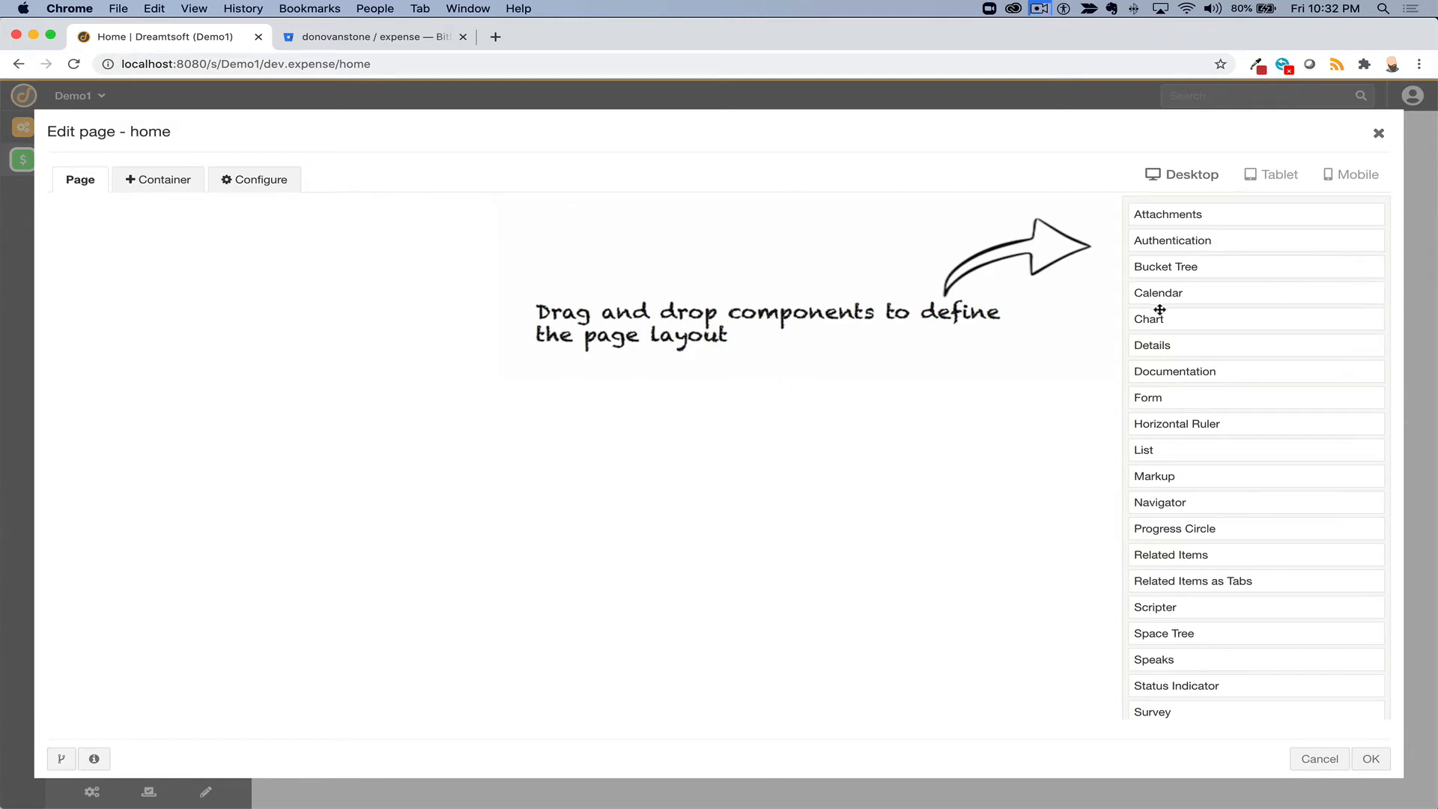
scroll(1159, 310, down, 4)
scroll(1159, 310, up, 4)
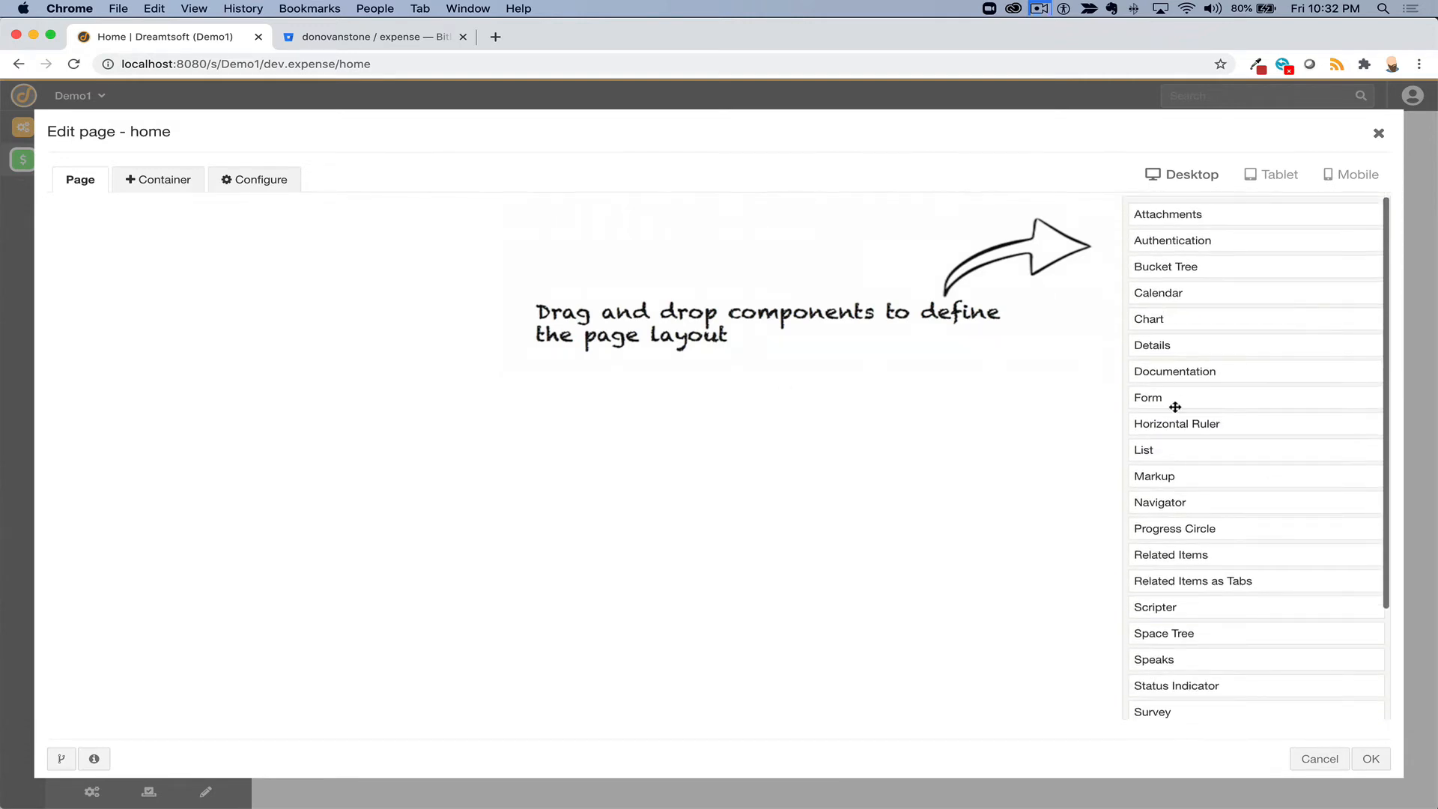
drag(1161, 504, 786, 427)
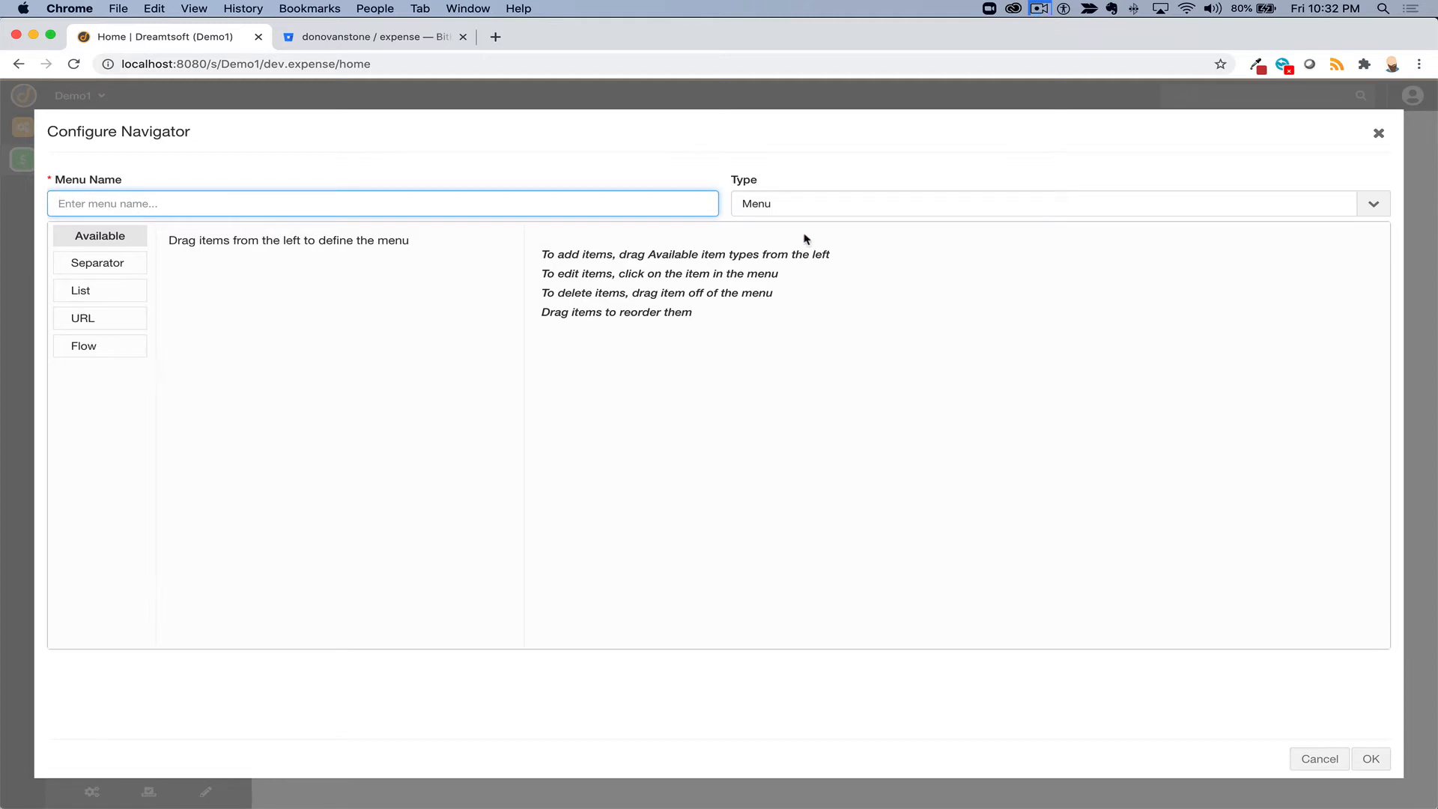
- Make the navigator display as Tiles and name the menu 'Expense Home Nav'
click(817, 202)
click(814, 337)
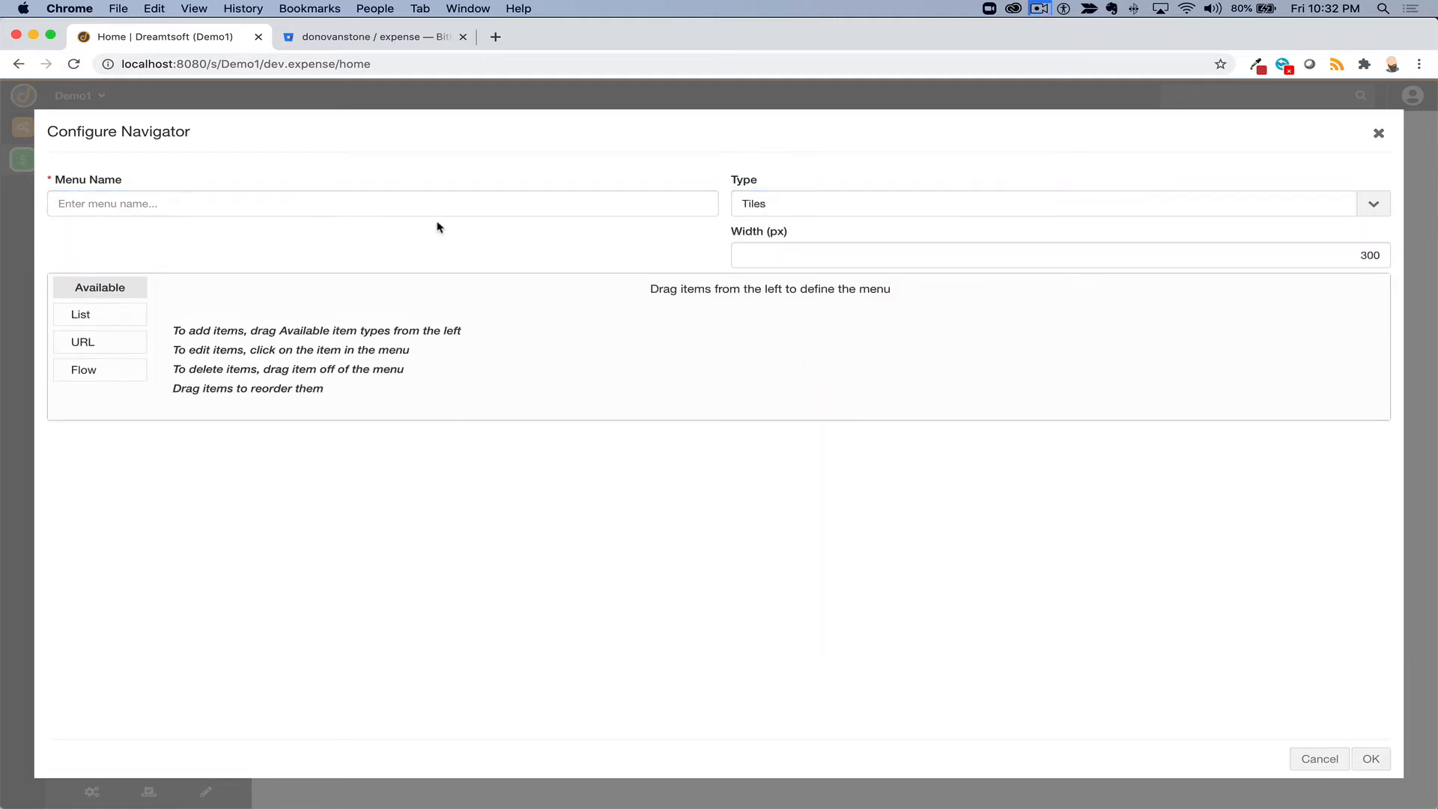
click(381, 209)
text(espe)
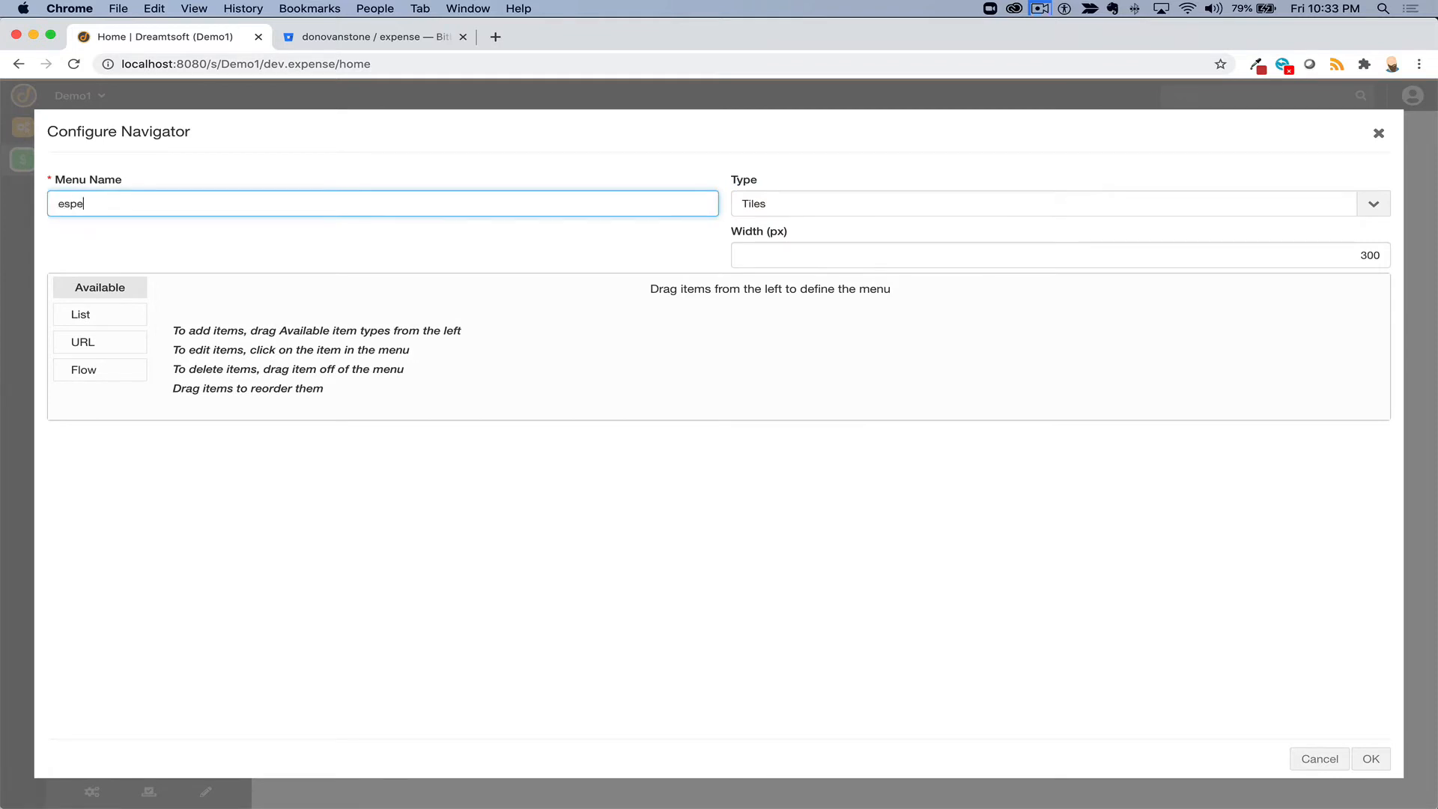
key(BackSpace)
key(BackSpace)
key(BackSpace)
text(Expense Home NAv)
- Add a List tile labelled 'Open expenses' with the usd icon and description 'Open expense'
drag(93, 312, 652, 289)
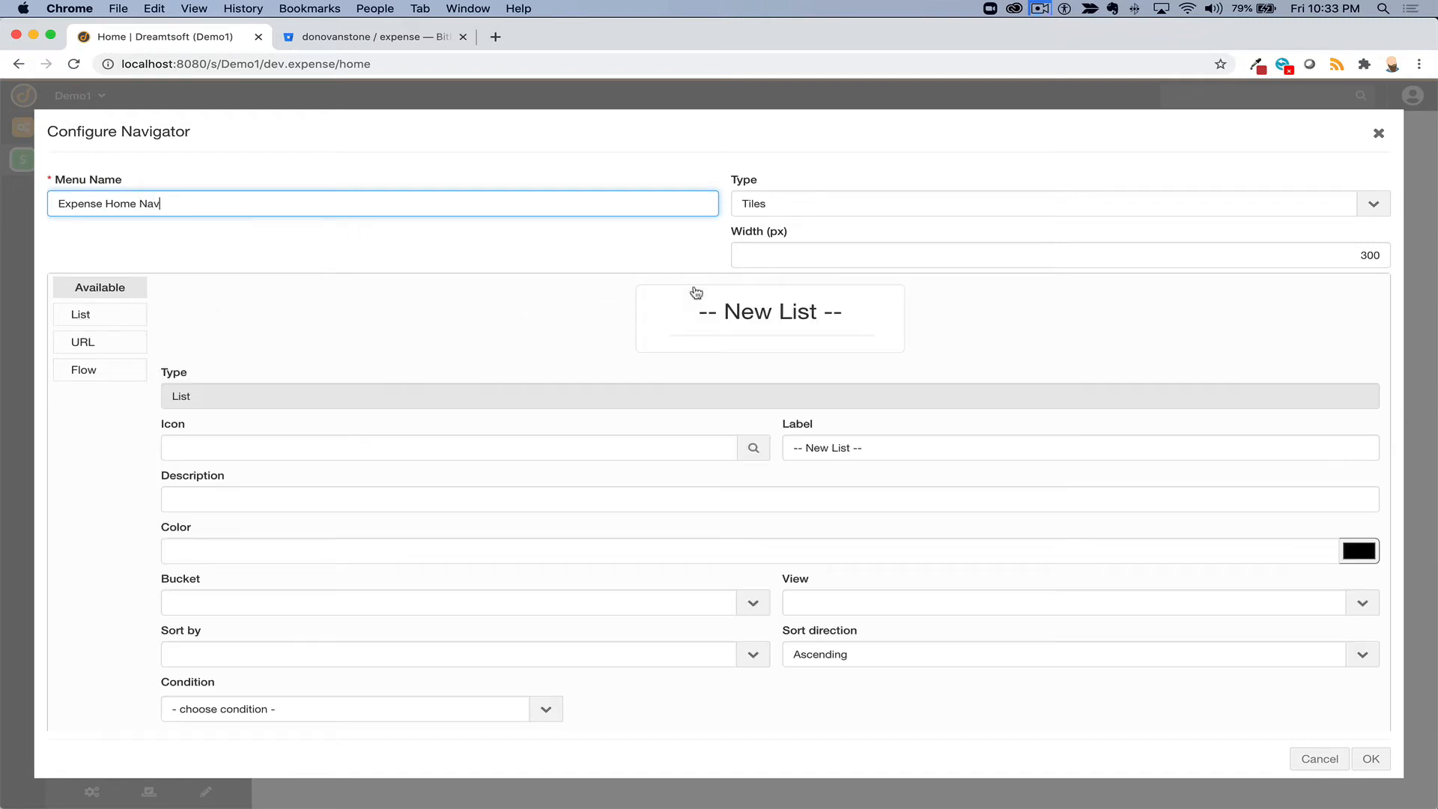
triple_click(849, 447)
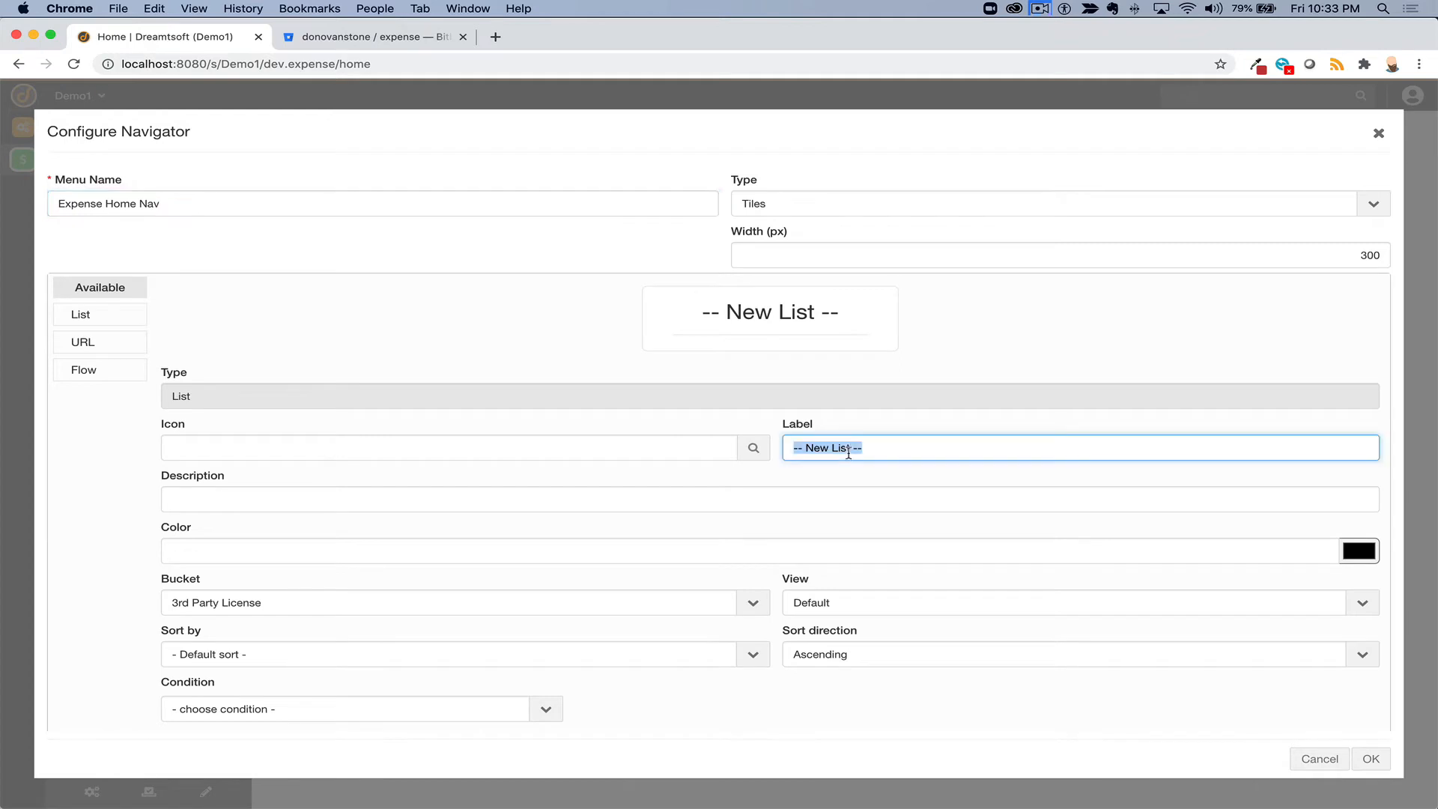
text(Open expenses)
key(Tab)
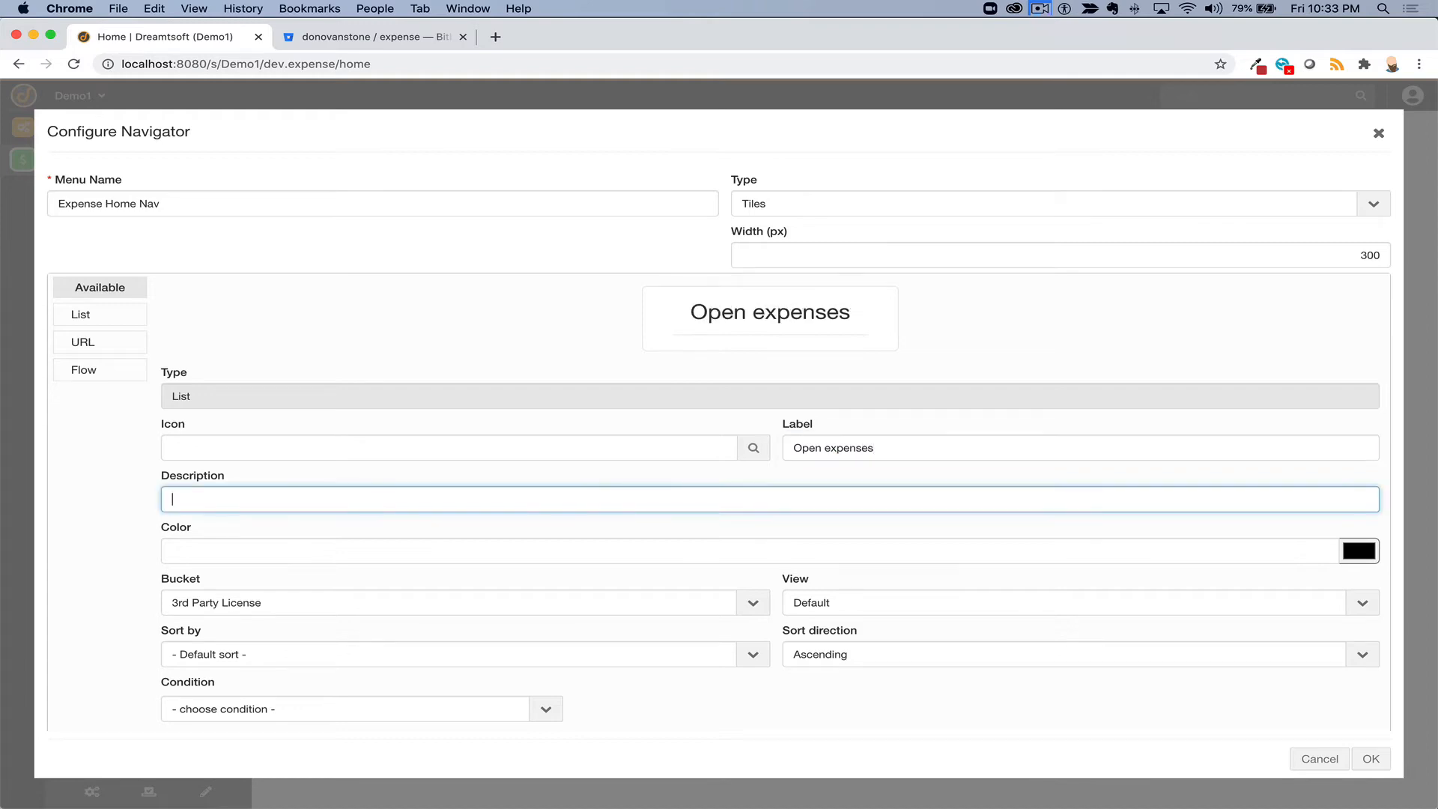
click(753, 449)
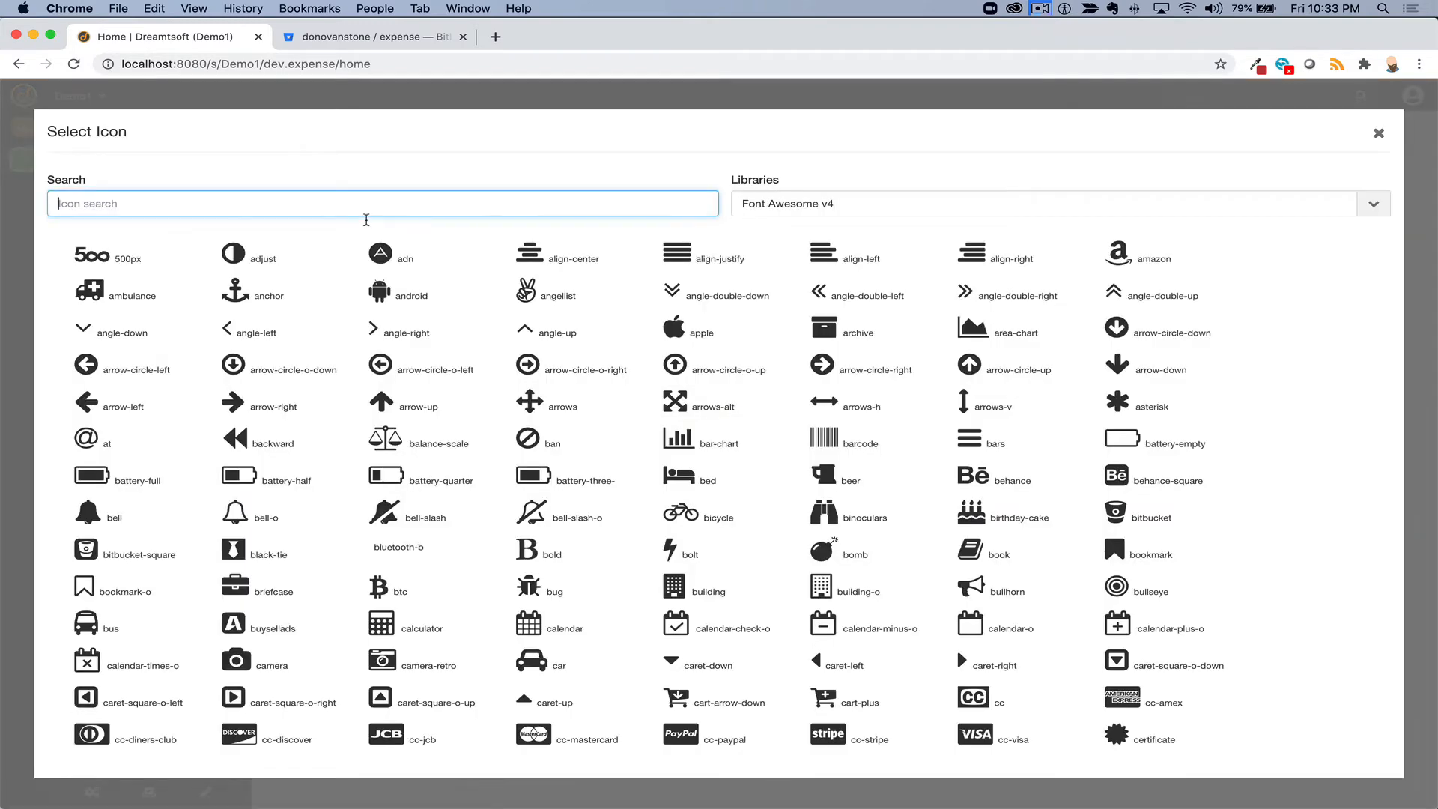
text(dollar)
click(78, 255)
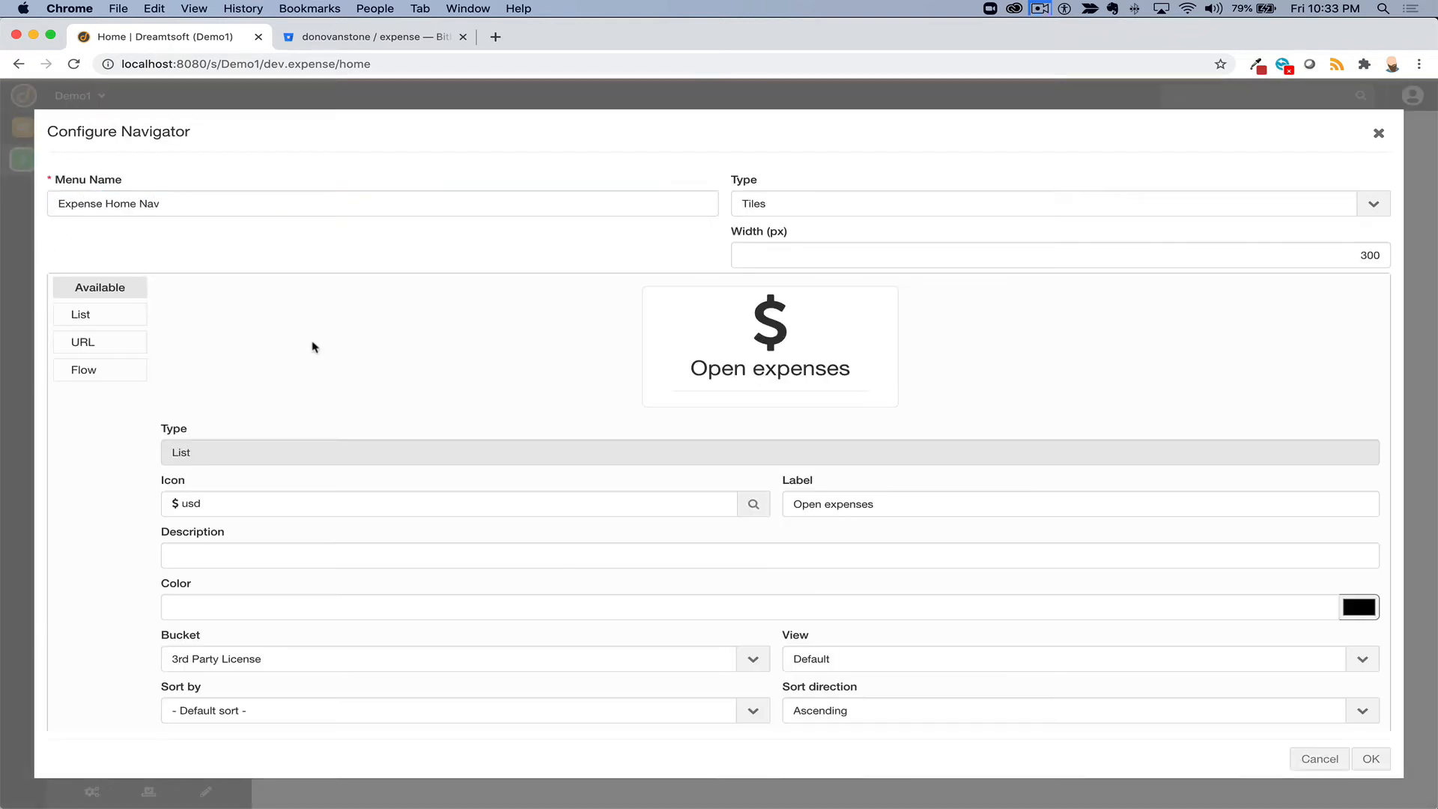
scroll(526, 649, down, 2)
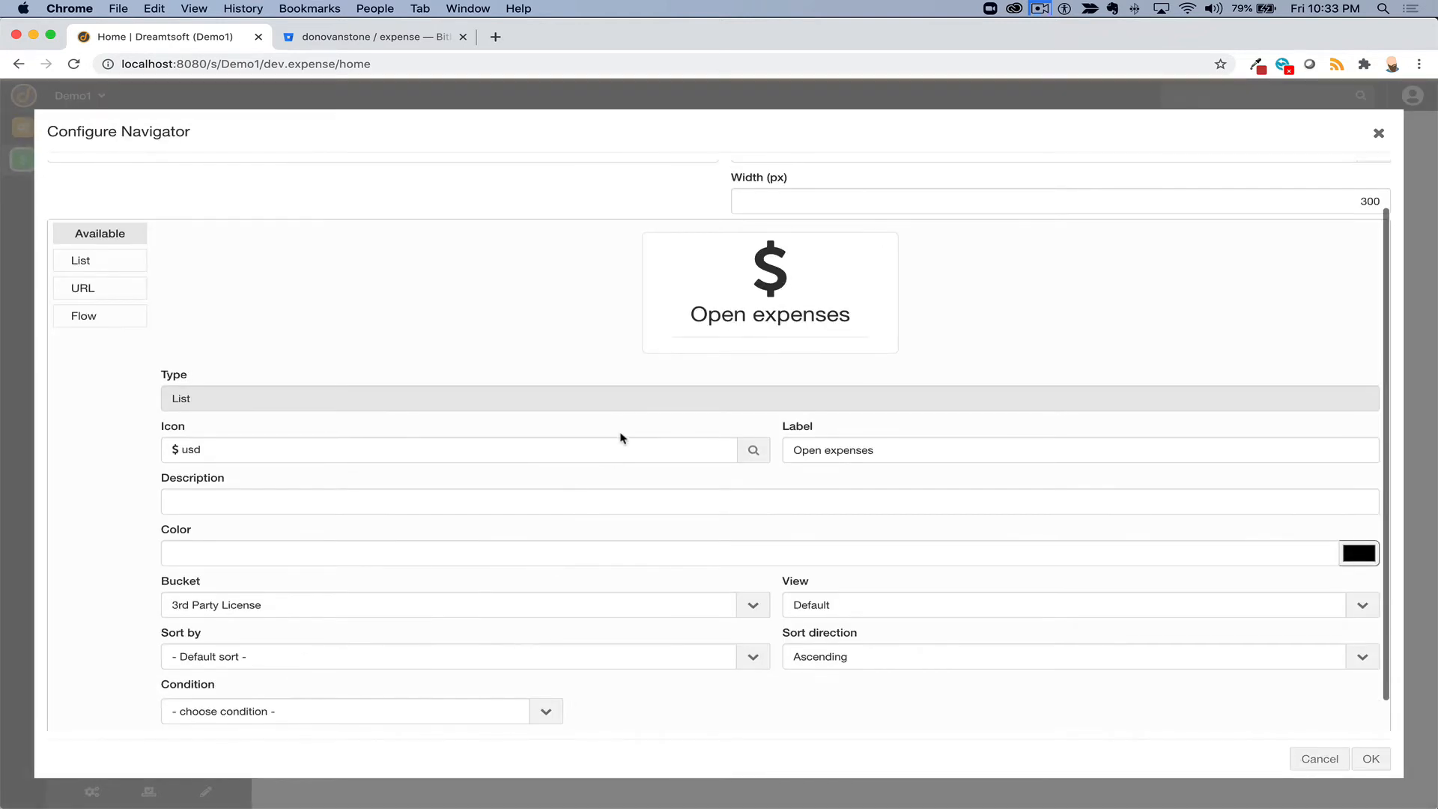
click(581, 501)
text(Open expenses)
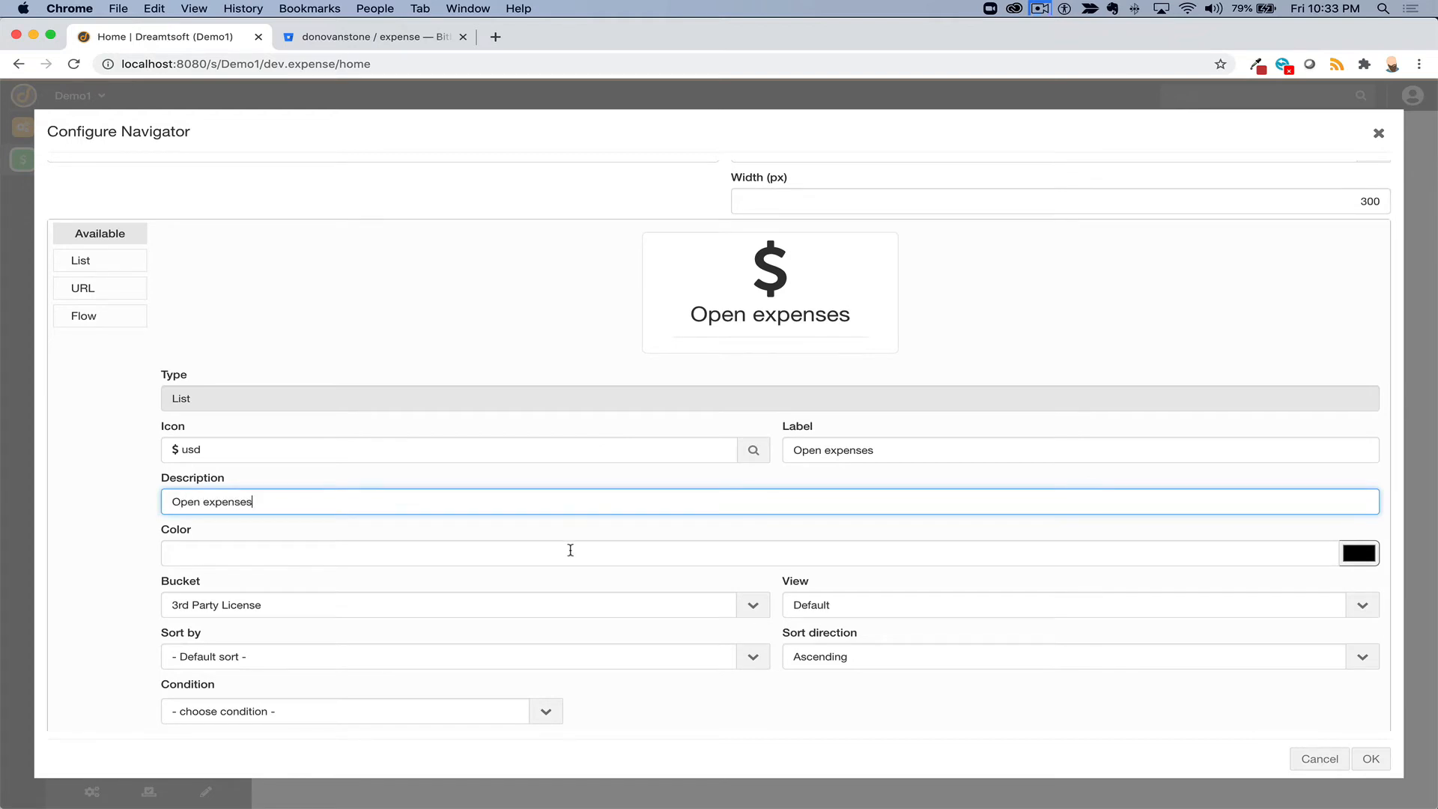
click(577, 571)
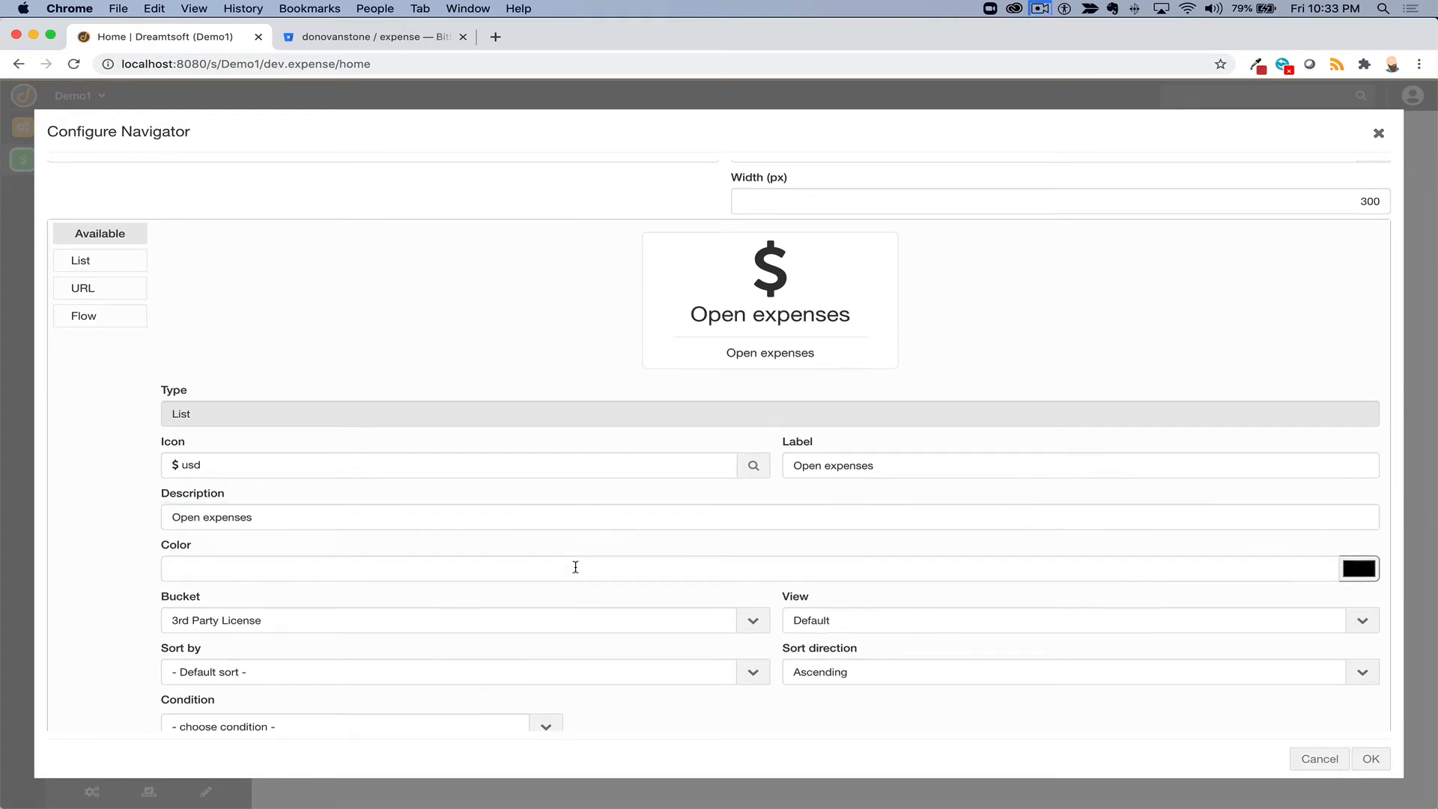
- Point the tile at the Expense bucket with condition Status is not Completed
click(502, 611)
text(ex)
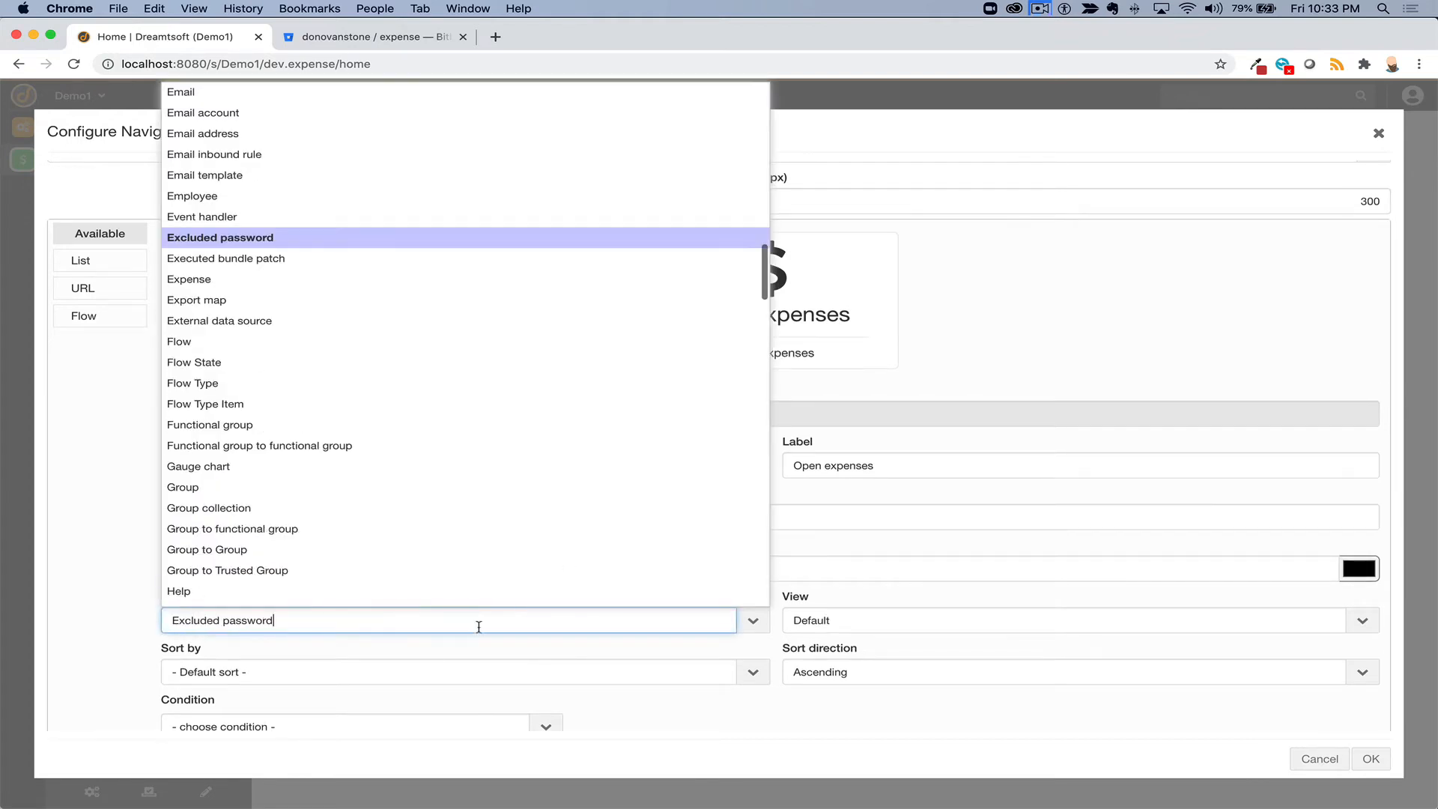
click(341, 279)
scroll(293, 708, down, 2)
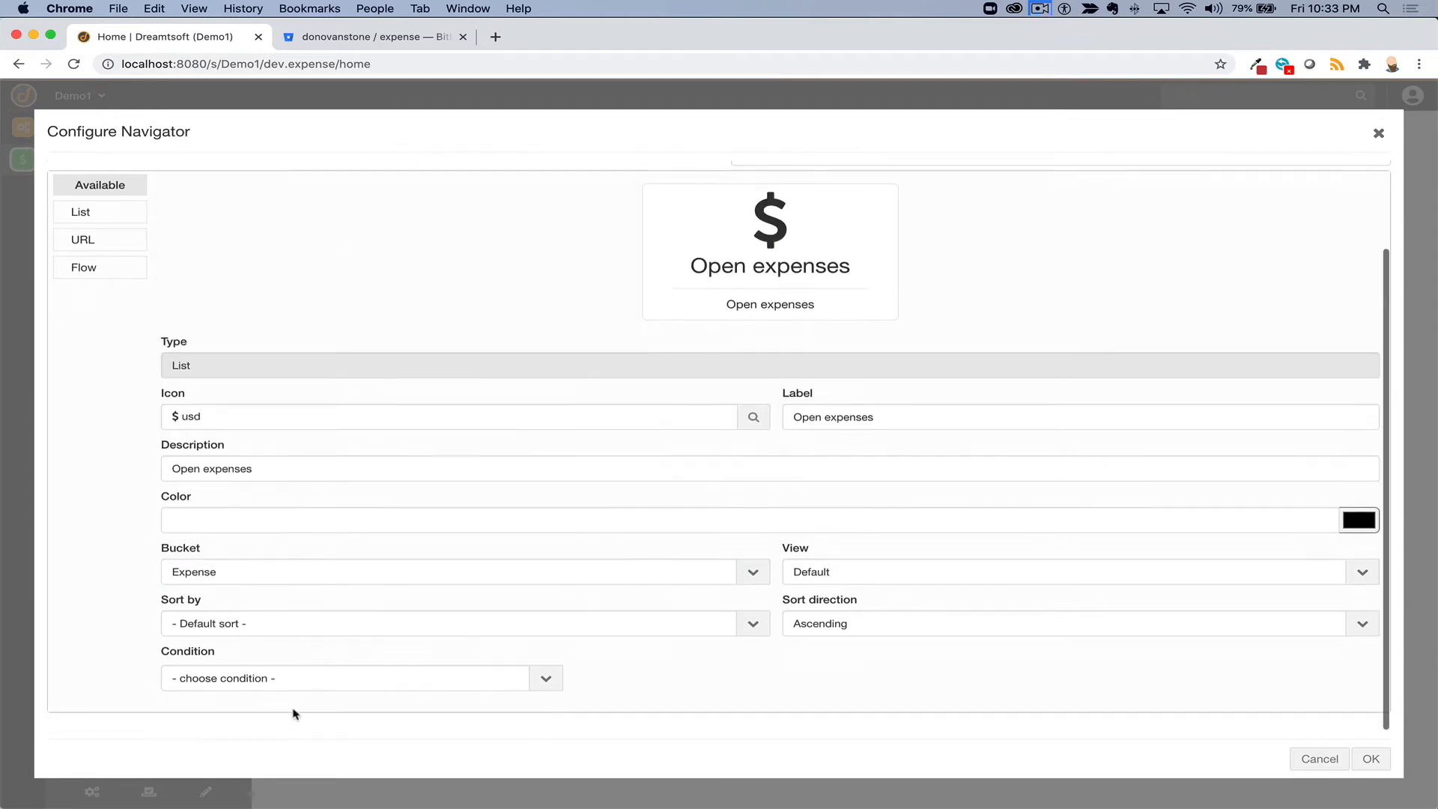
click(332, 678)
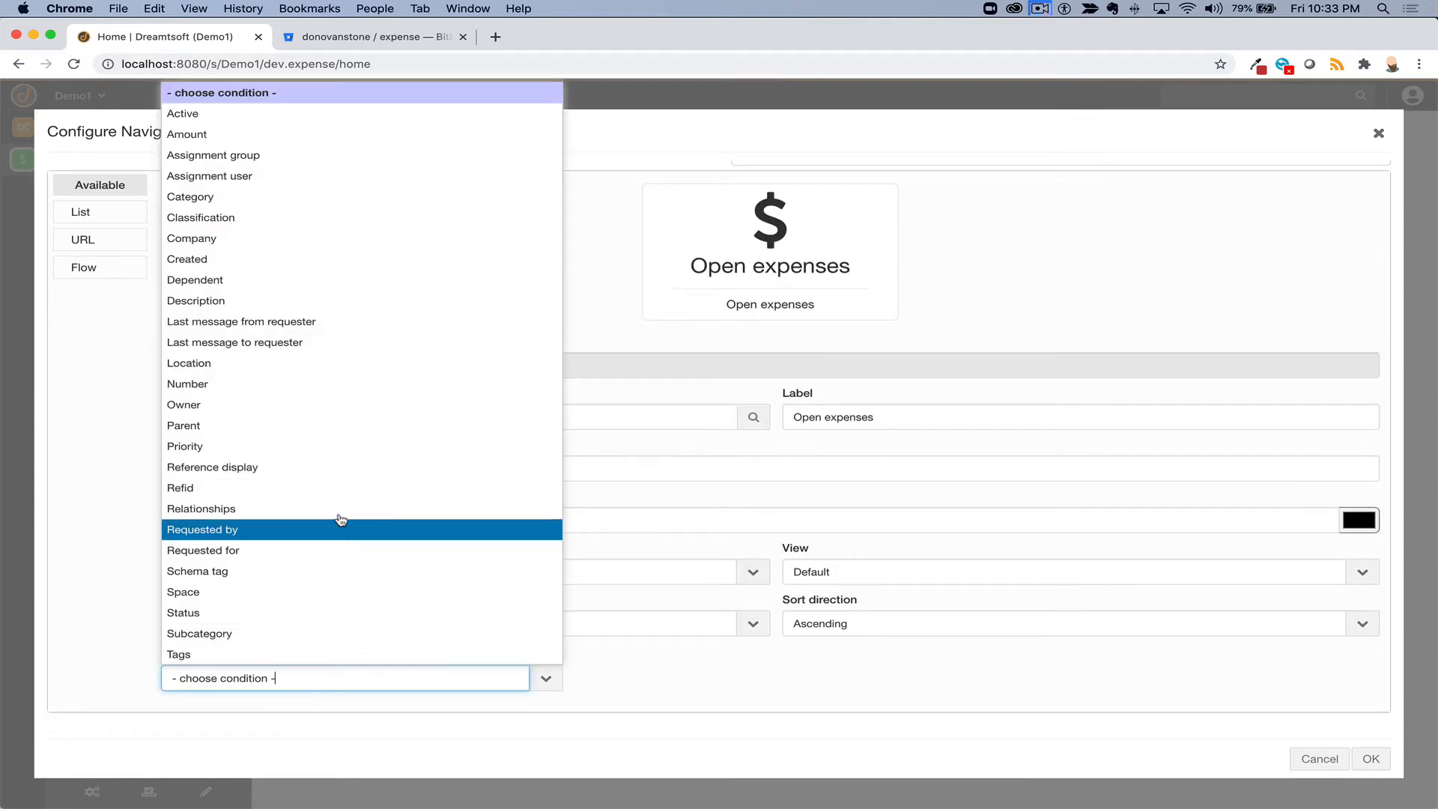
drag(330, 601, 333, 612)
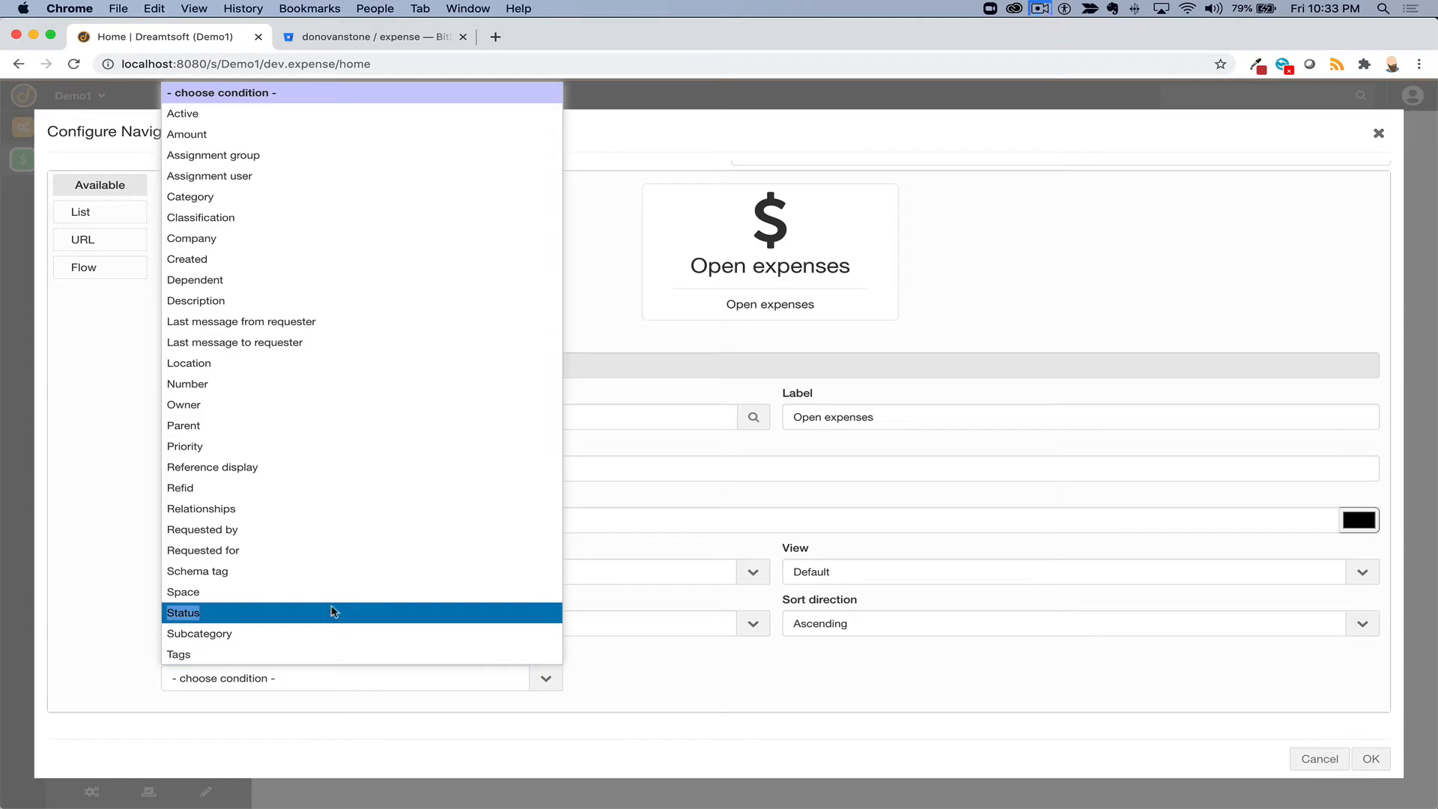
click(333, 613)
click(748, 677)
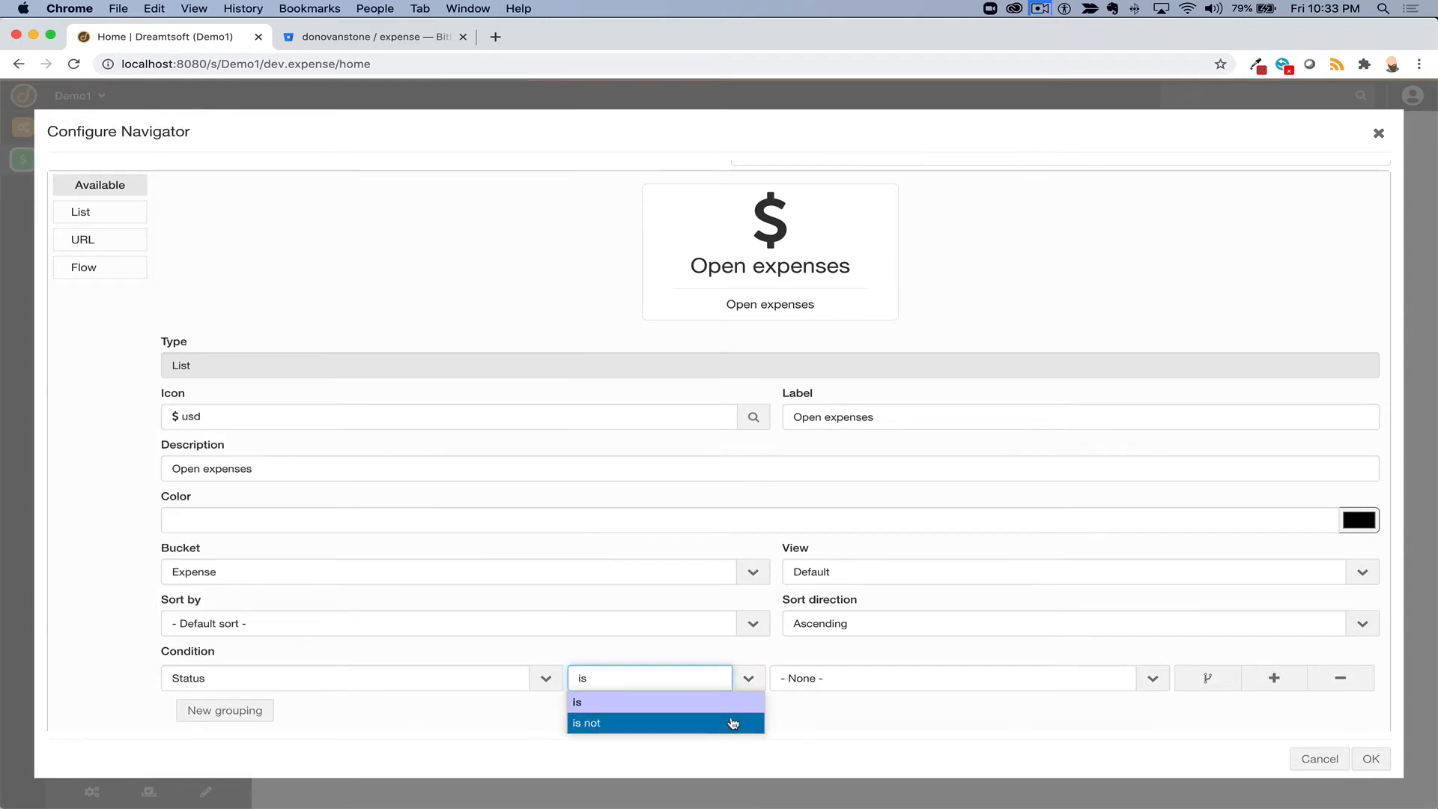
click(738, 722)
click(822, 678)
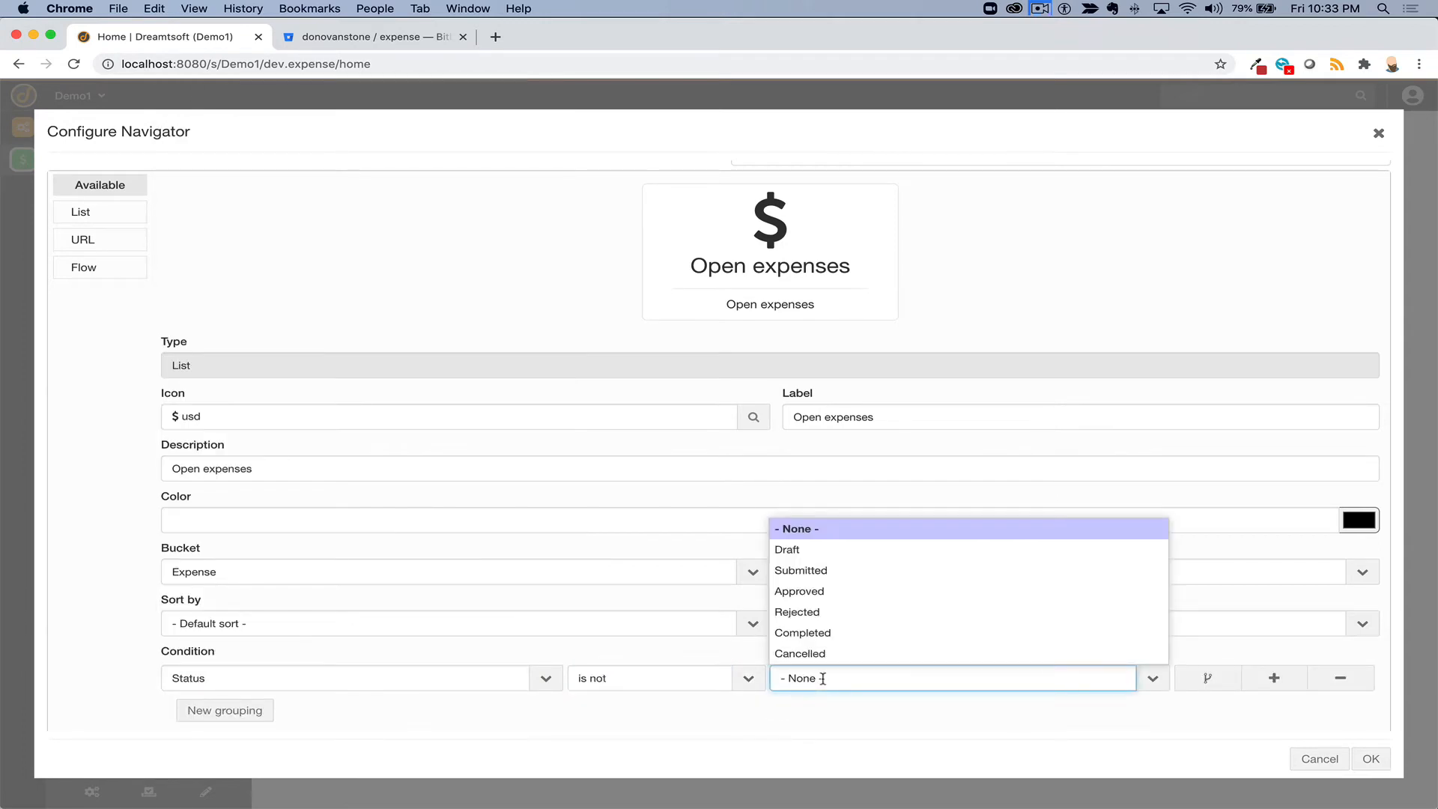
click(822, 632)
- Add a second condition joined with AND: Status is not Cancelled
click(251, 717)
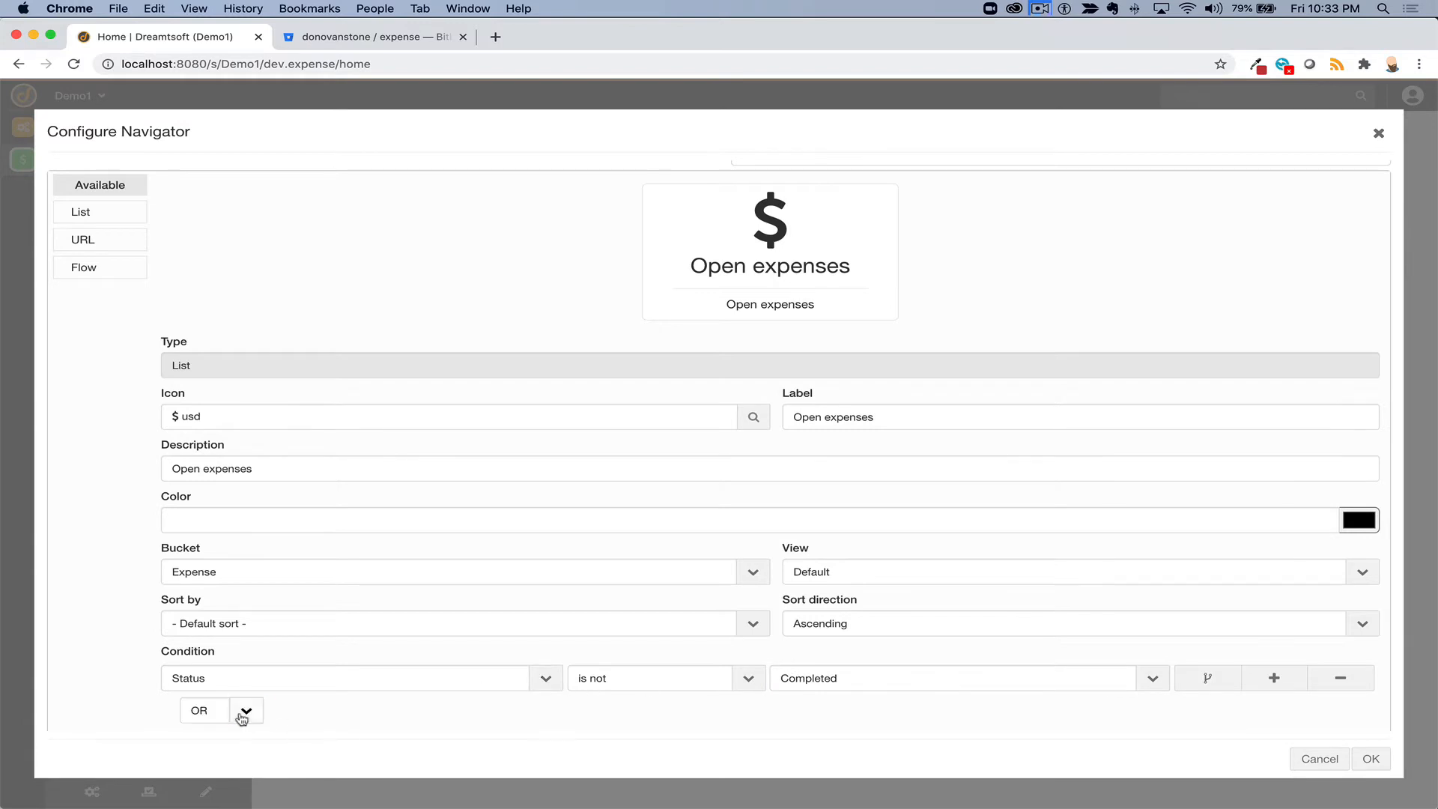
click(240, 629)
click(236, 672)
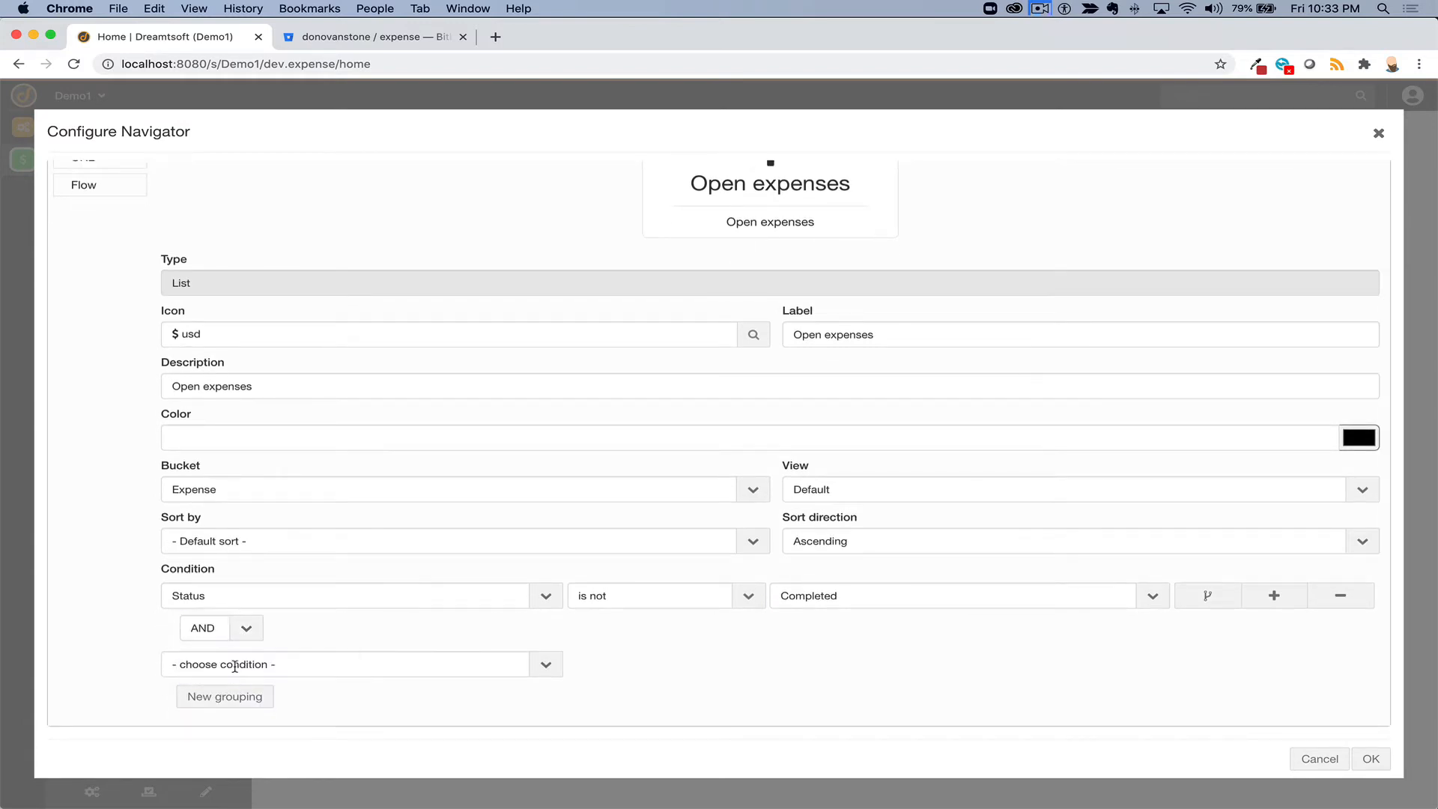
click(456, 666)
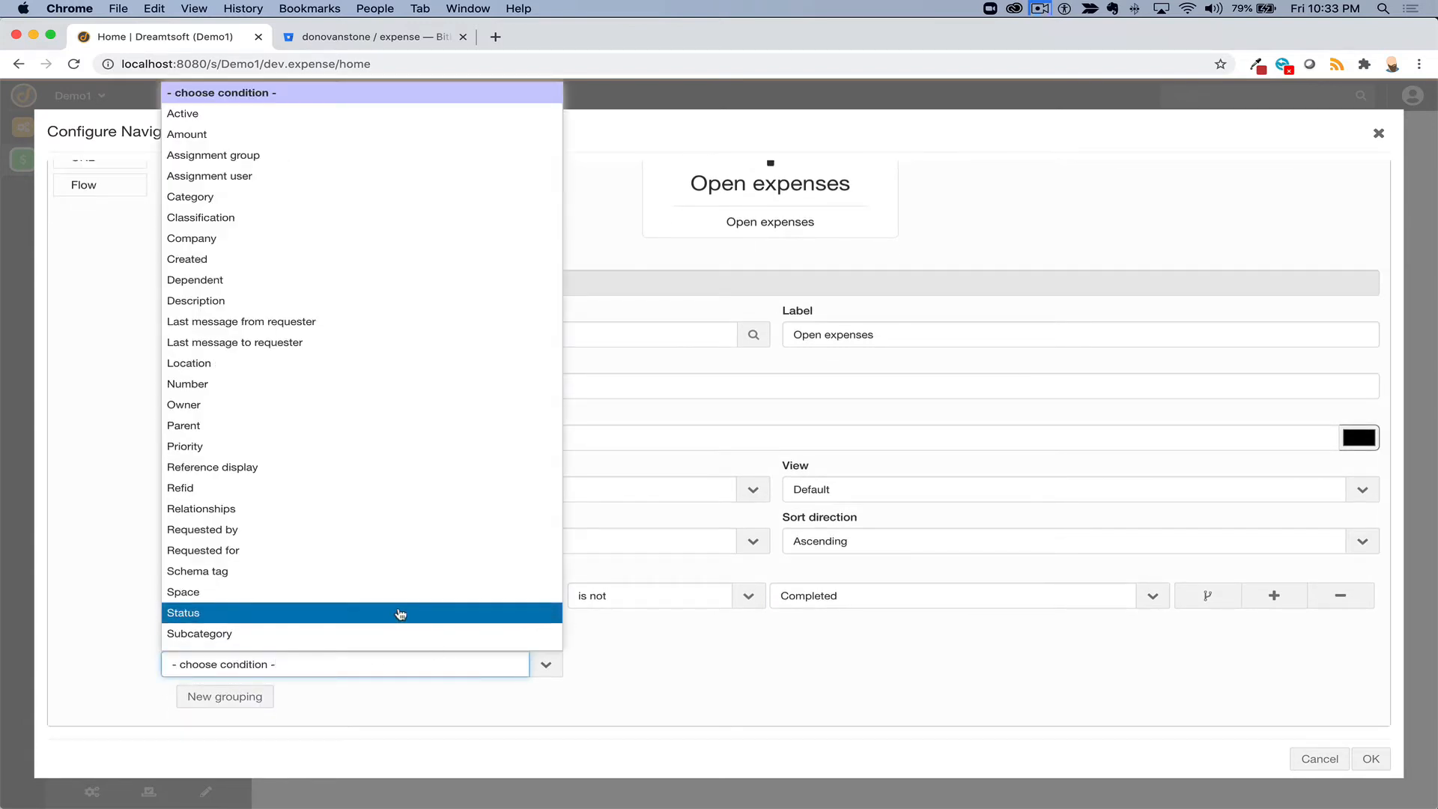
click(397, 612)
click(610, 665)
click(705, 708)
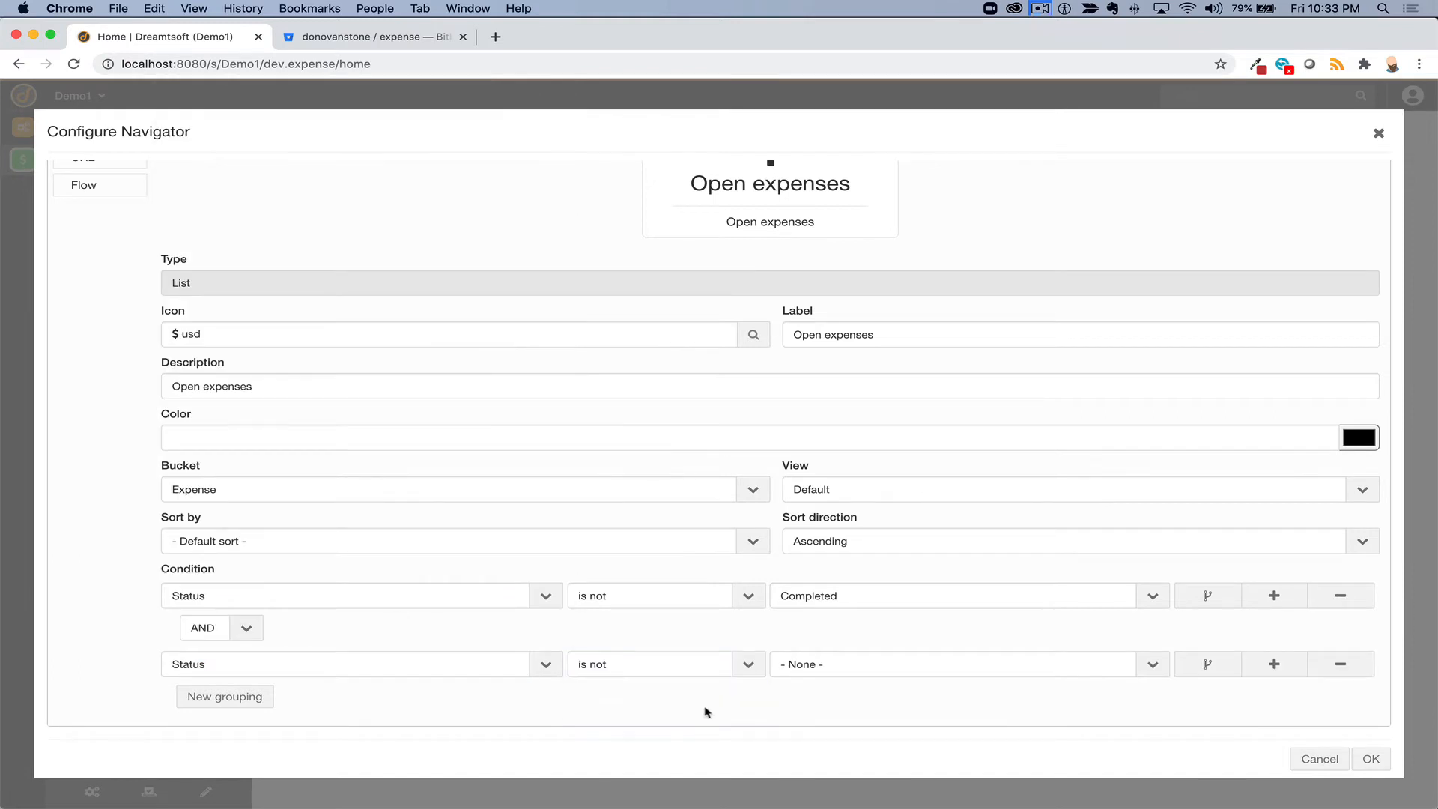
click(821, 663)
click(830, 637)
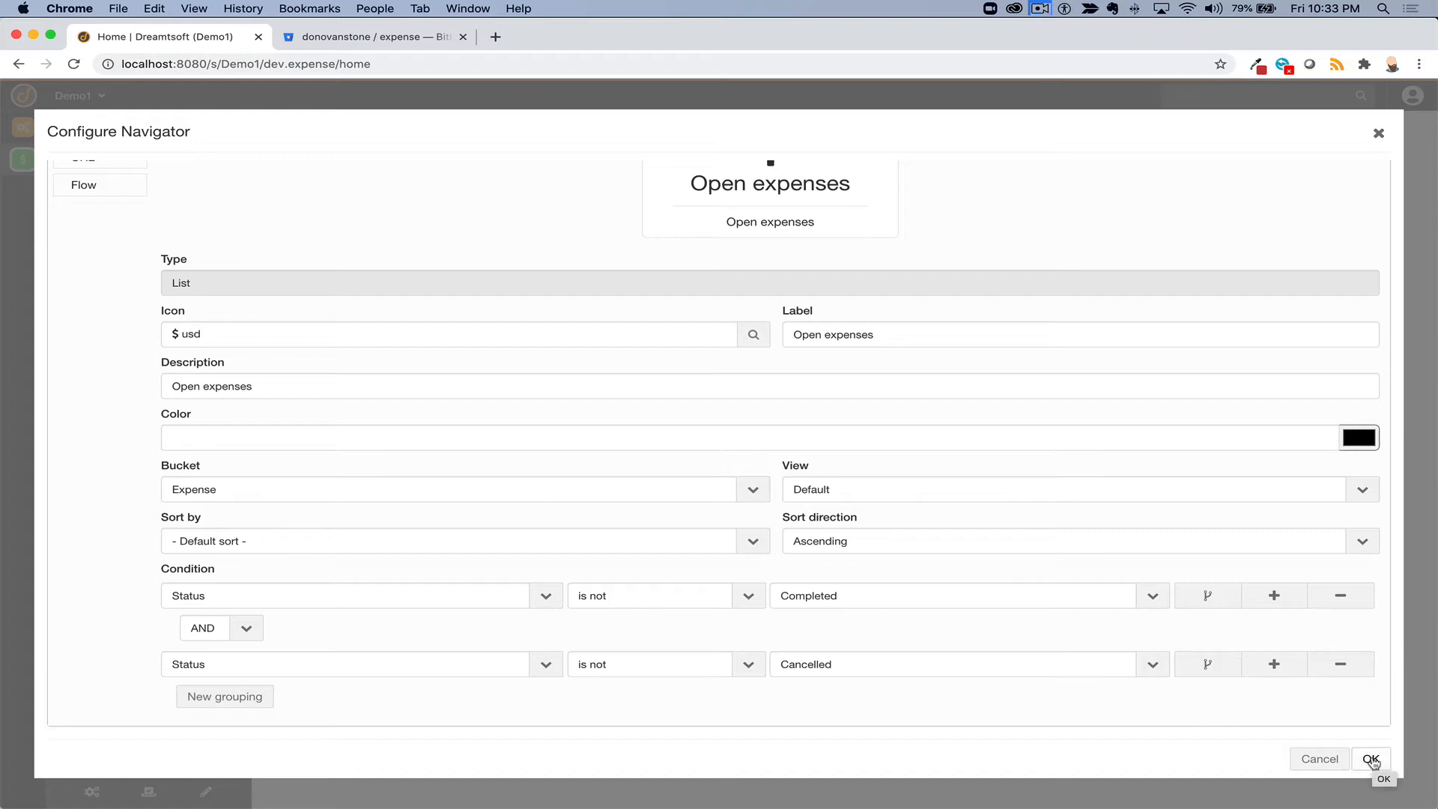
scroll(870, 511, up, 5)
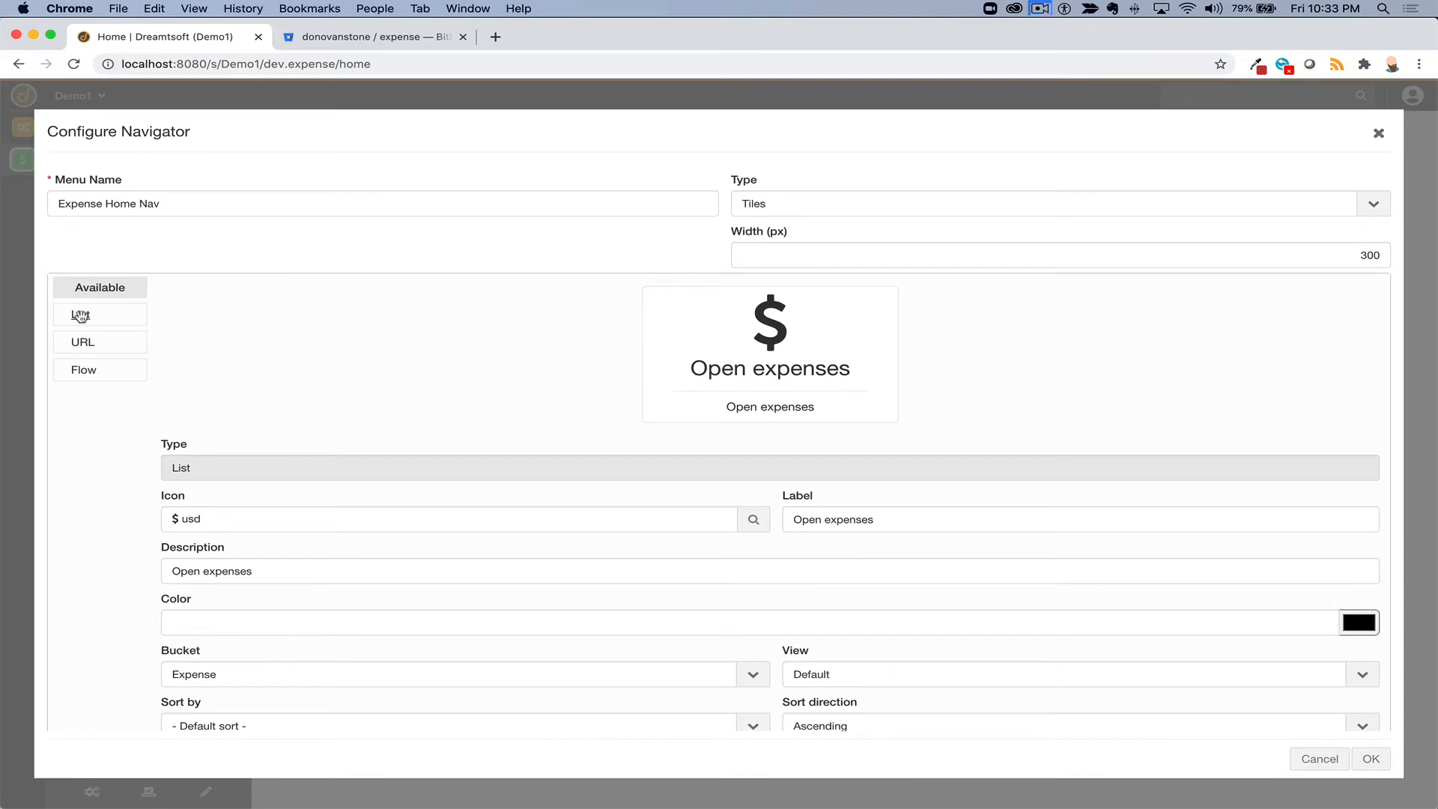
- Add a URL tile labelled 'New expense' with the check icon
mouse_move(81, 315)
mouse_down()
mouse_move(779, 380)
mouse_move(84, 313)
mouse_up()
drag(83, 343, 818, 420)
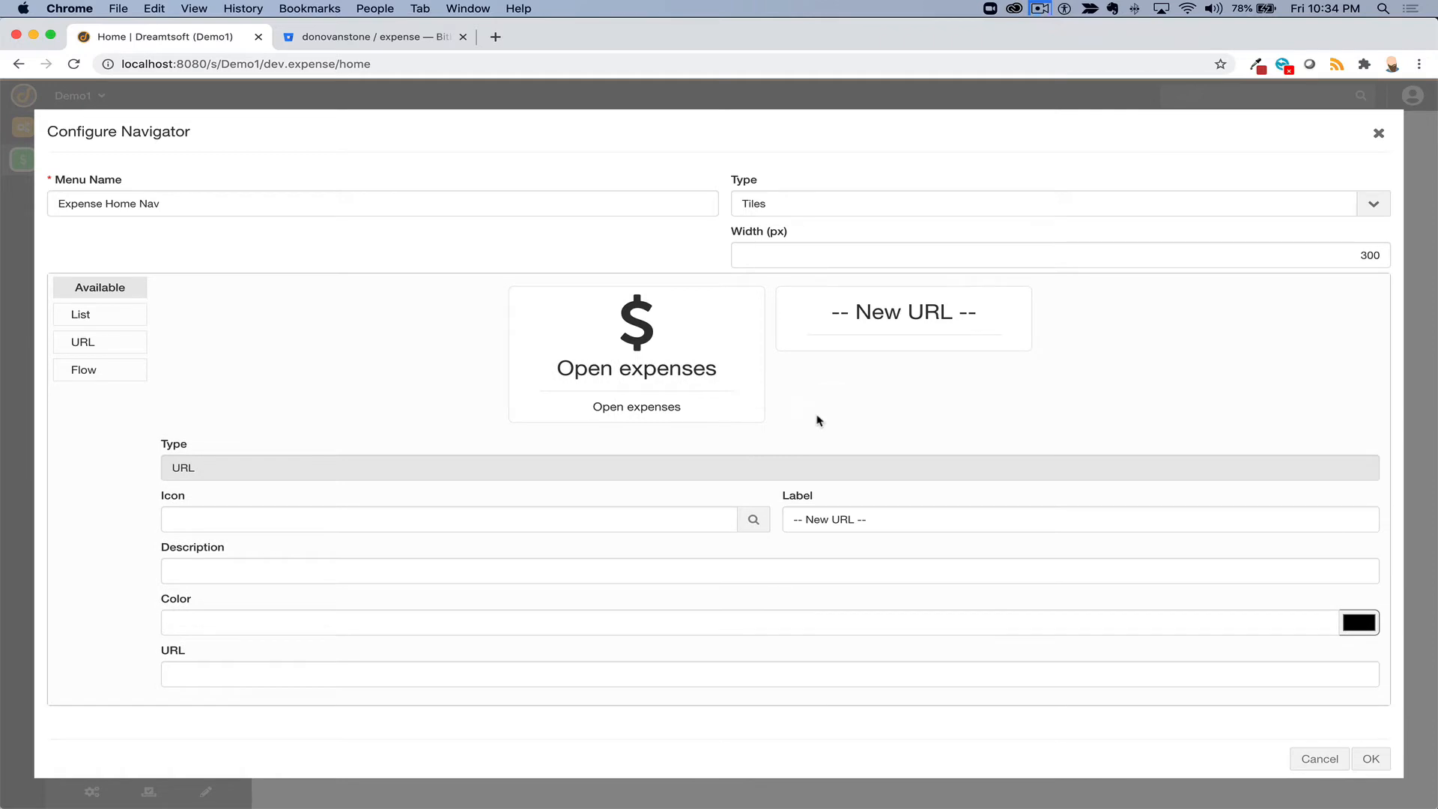
triple_click(821, 523)
text(Ne)
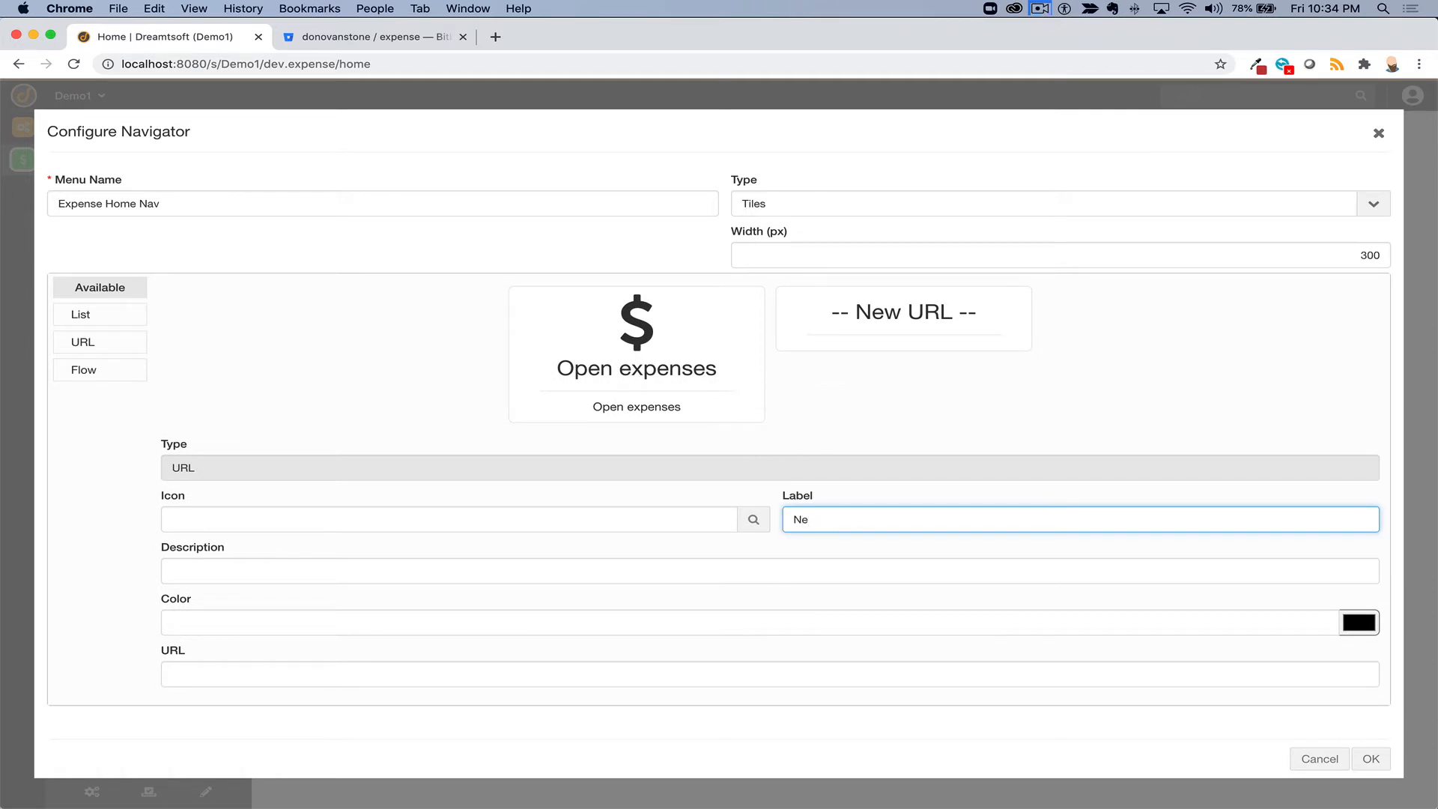
text(e expense)
click(591, 518)
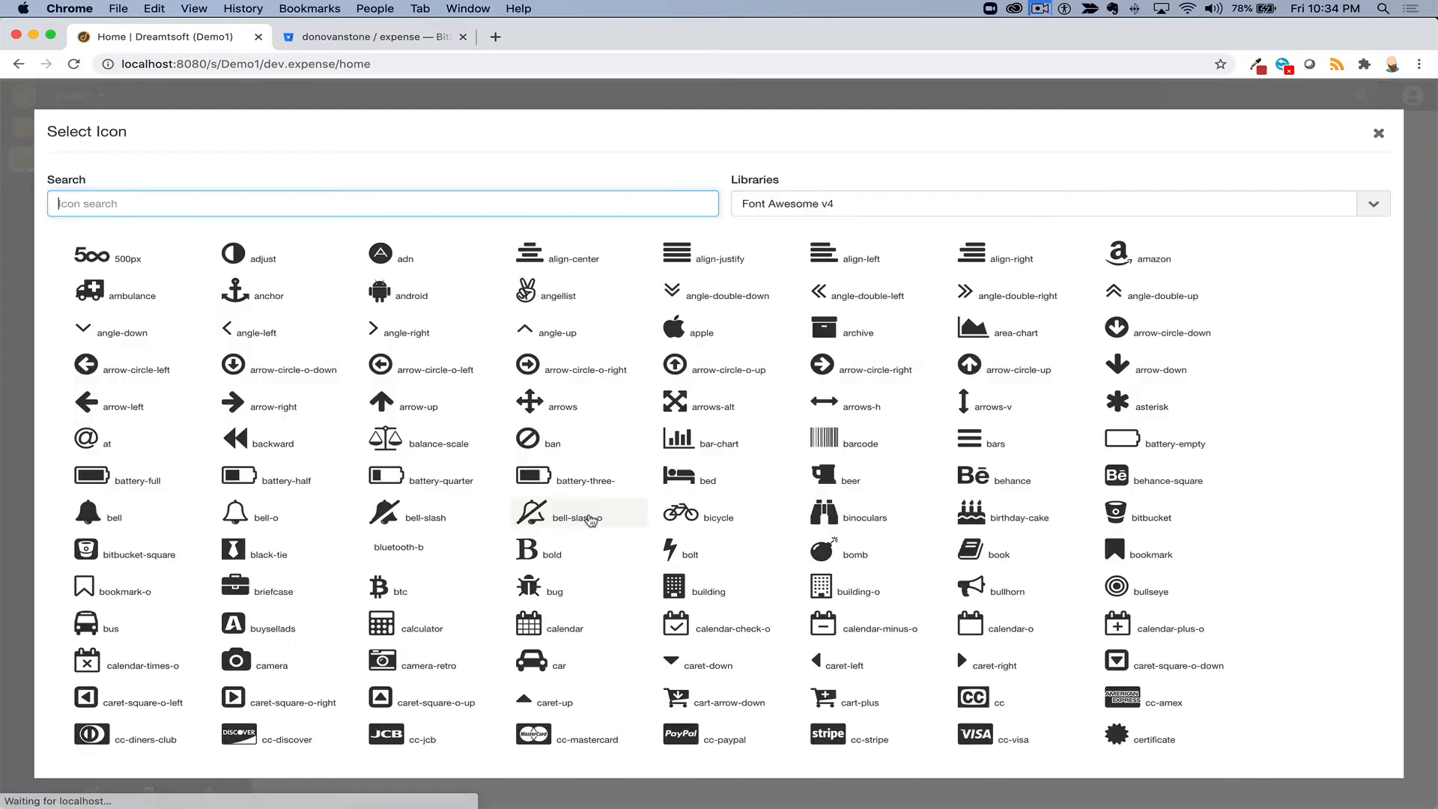
text(vhevk)
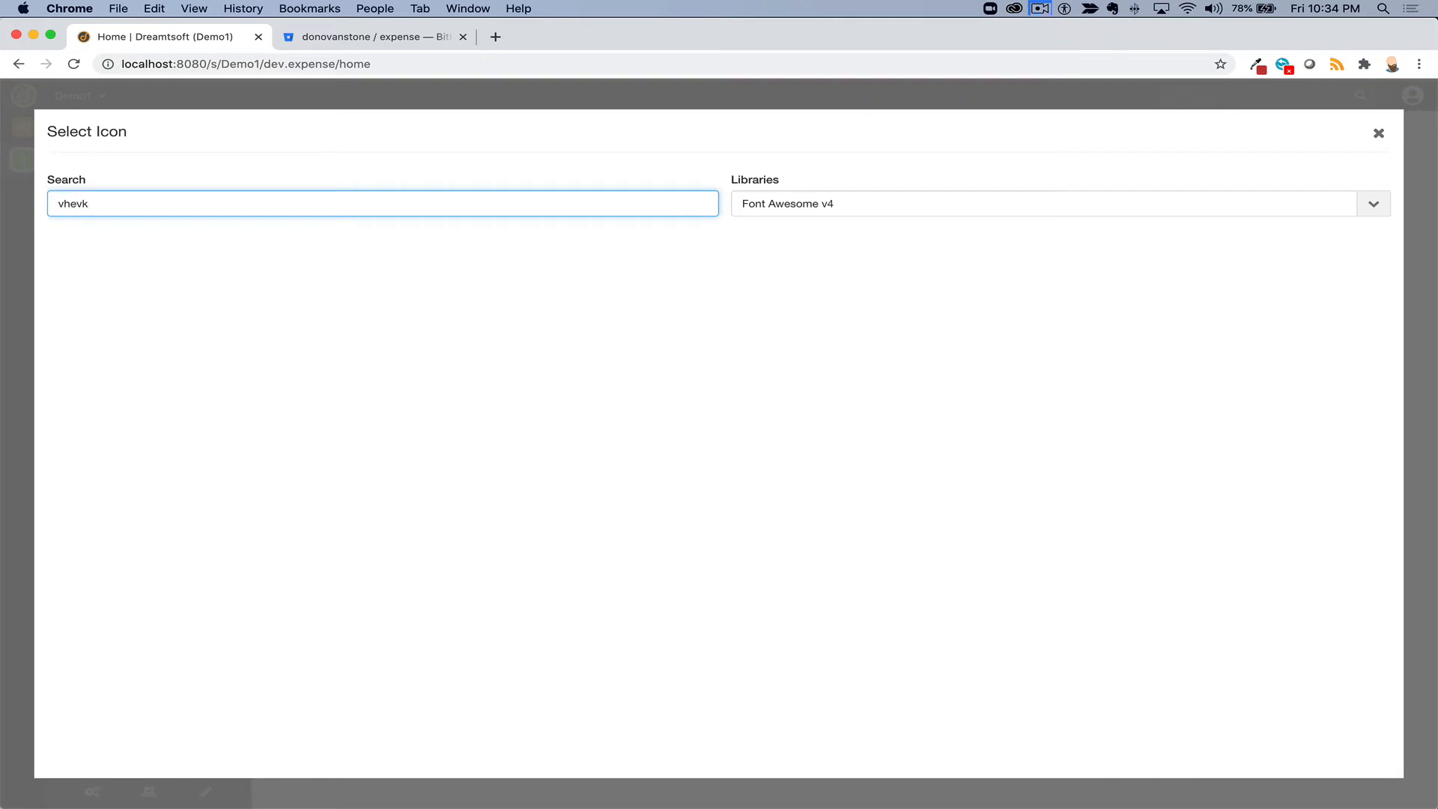
key(super+a)
key(BackSpace)
text(check)
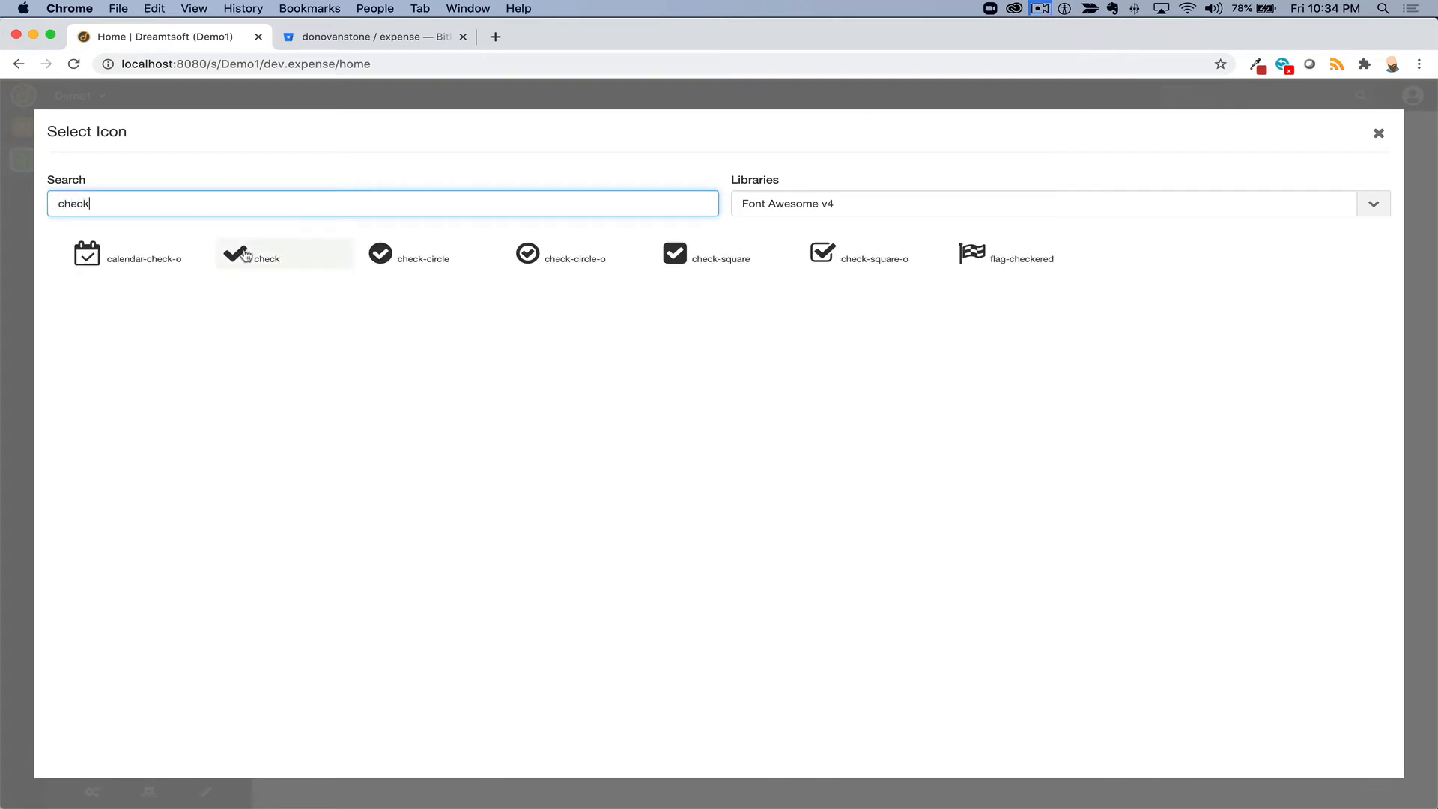
click(243, 253)
- Give the tile description 'Create a new expense' and URL details.default.expense?new=true, then save
click(344, 574)
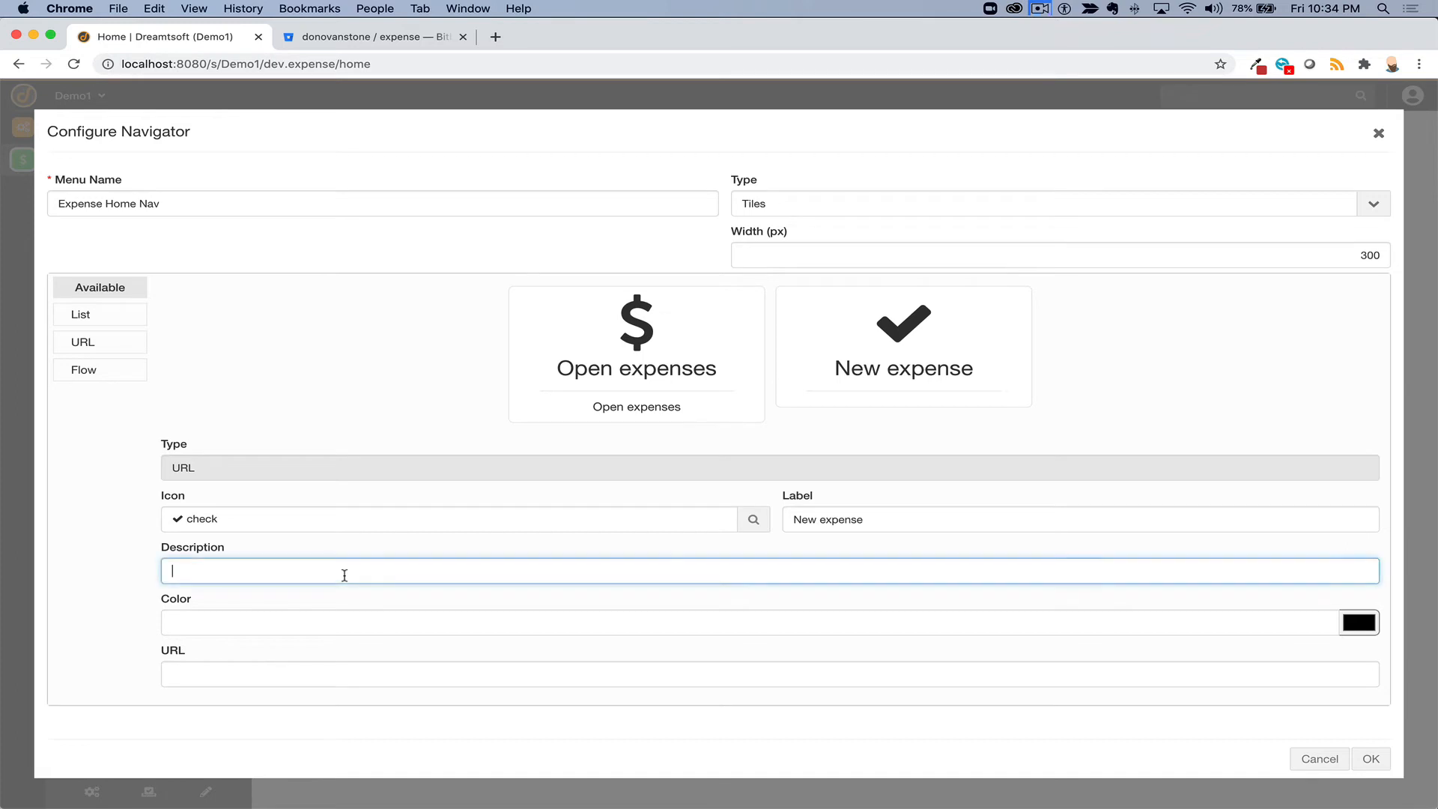
text(Create a new expense)
click(300, 629)
click(281, 679)
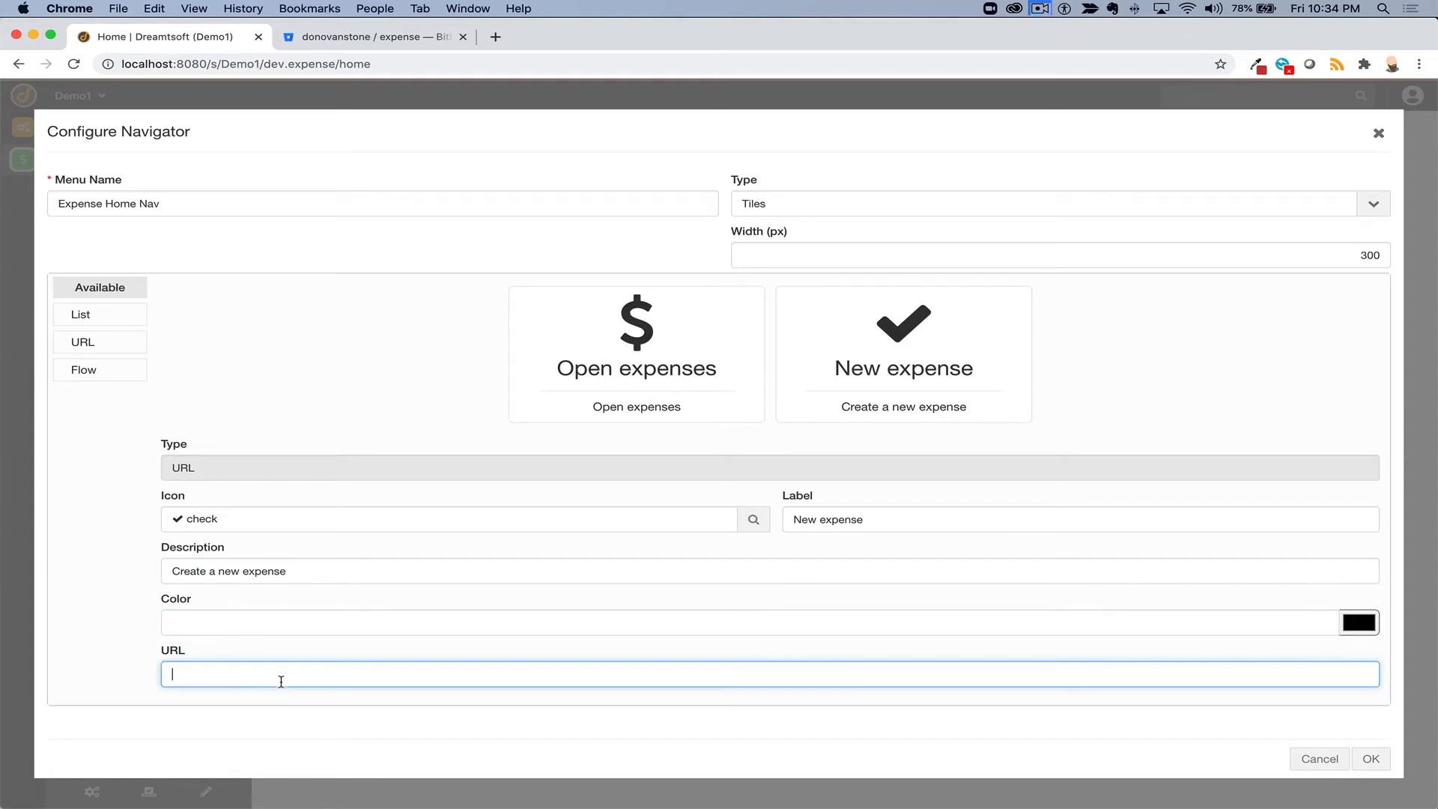
text(details)
text(.default.expense?new=true)
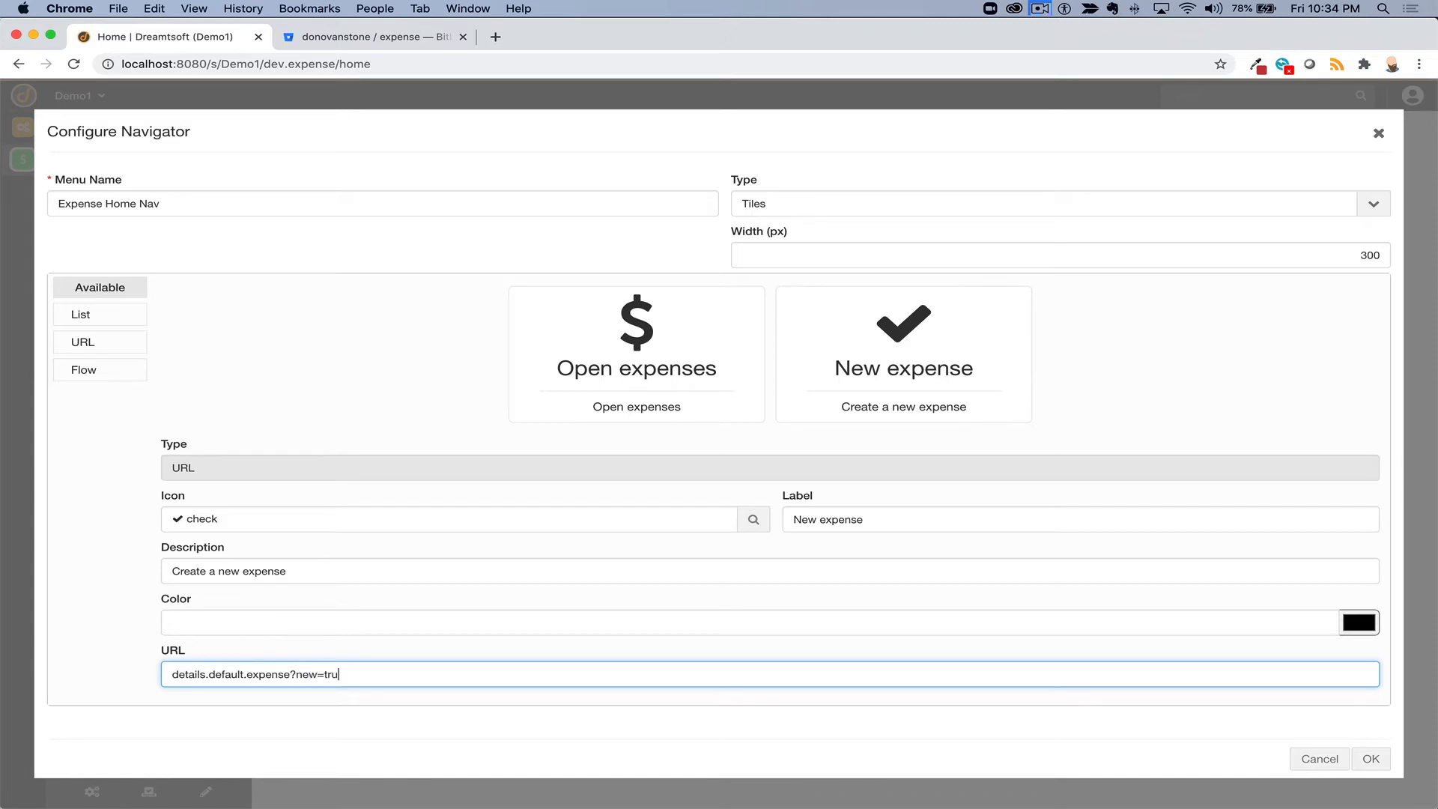
click(1371, 759)
click(1368, 760)
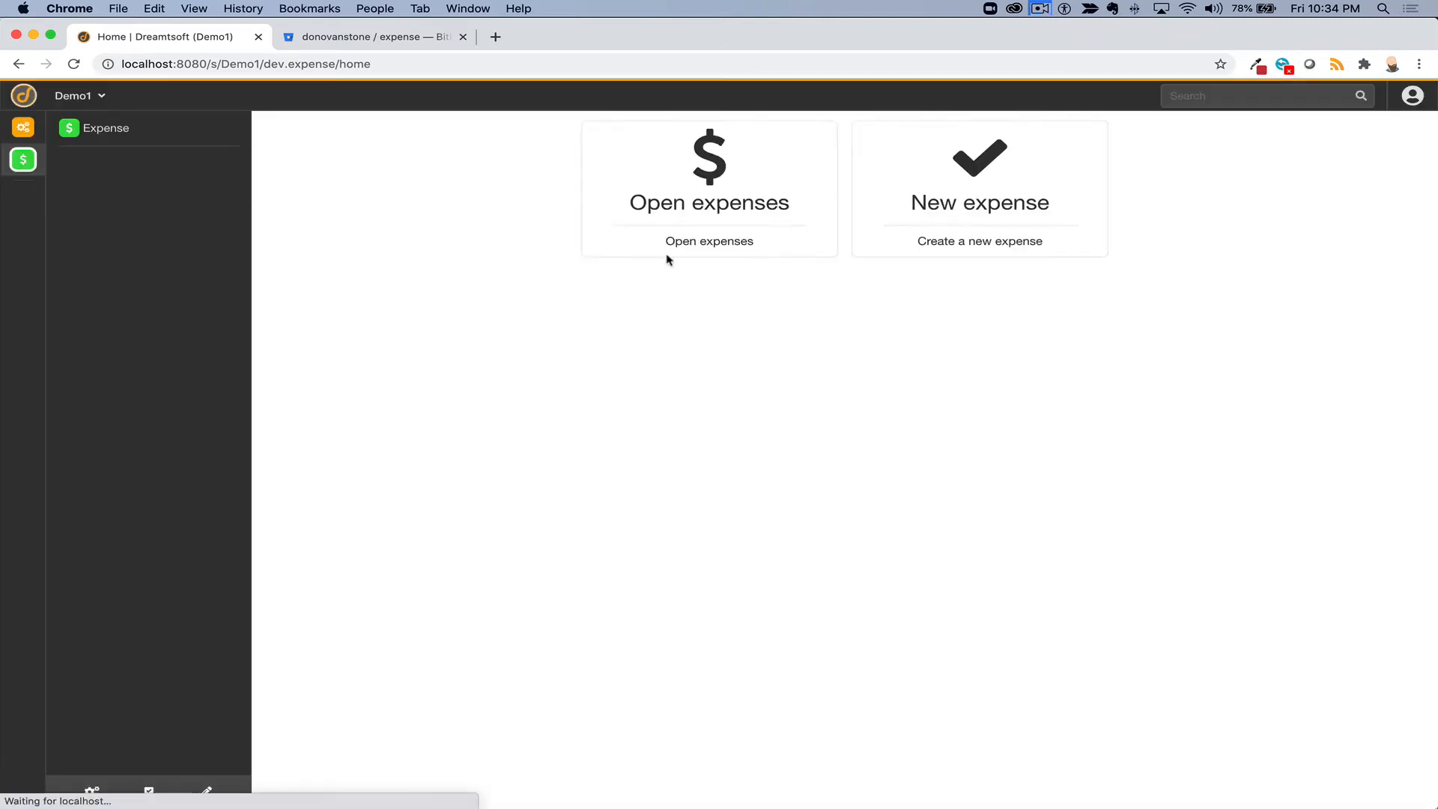
- Check that Open expenses lists expenses and New expense opens a blank Draft expense form
click(689, 226)
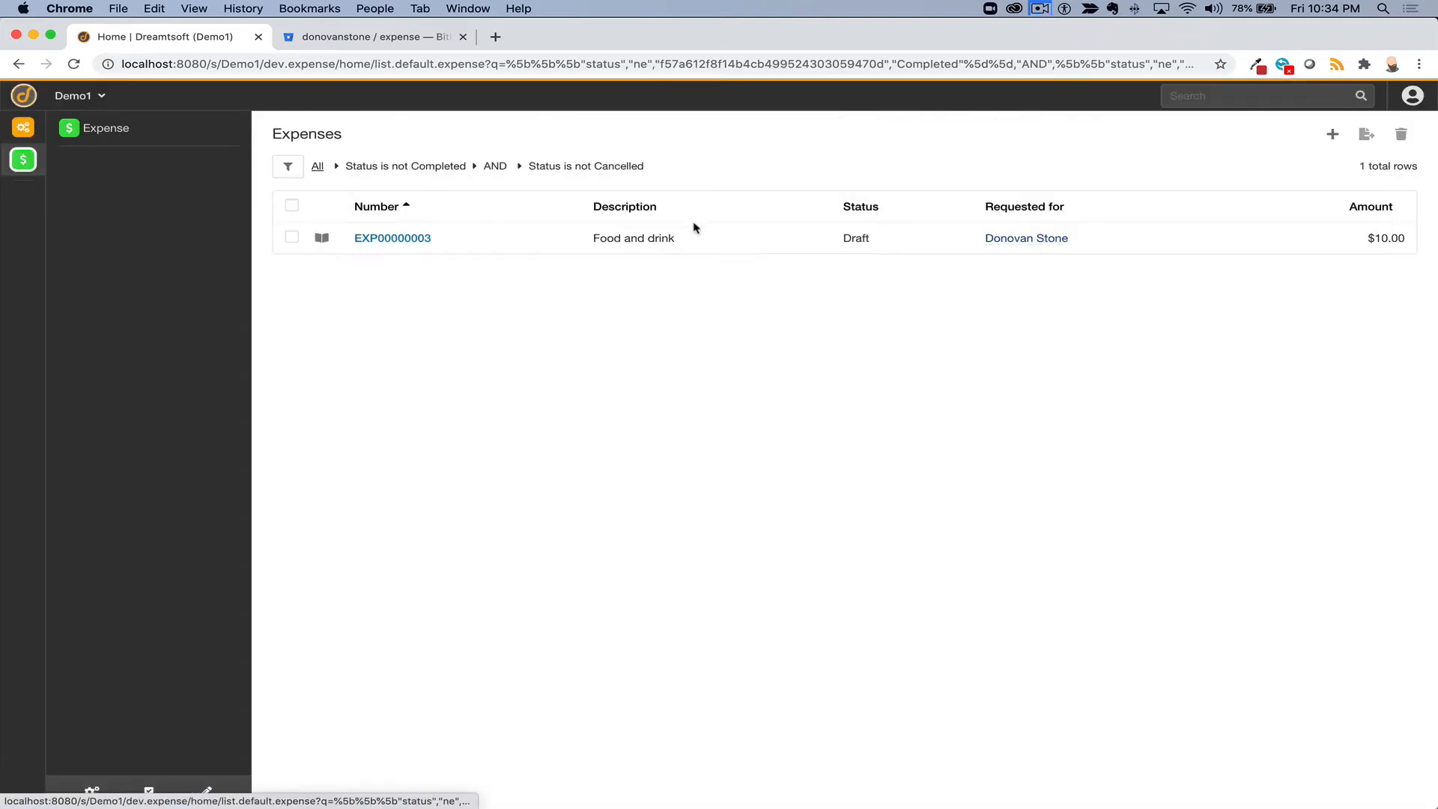
click(23, 159)
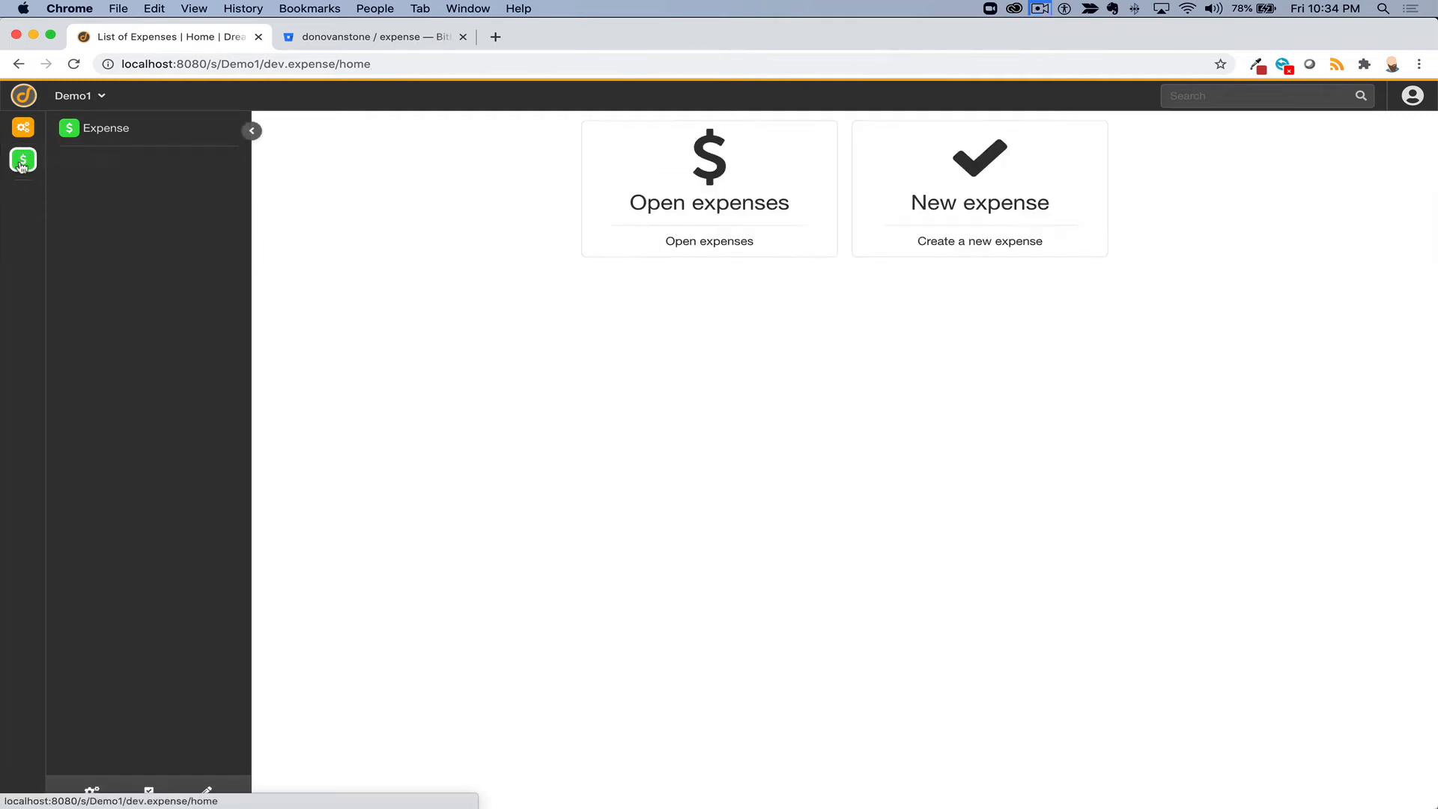
click(997, 185)
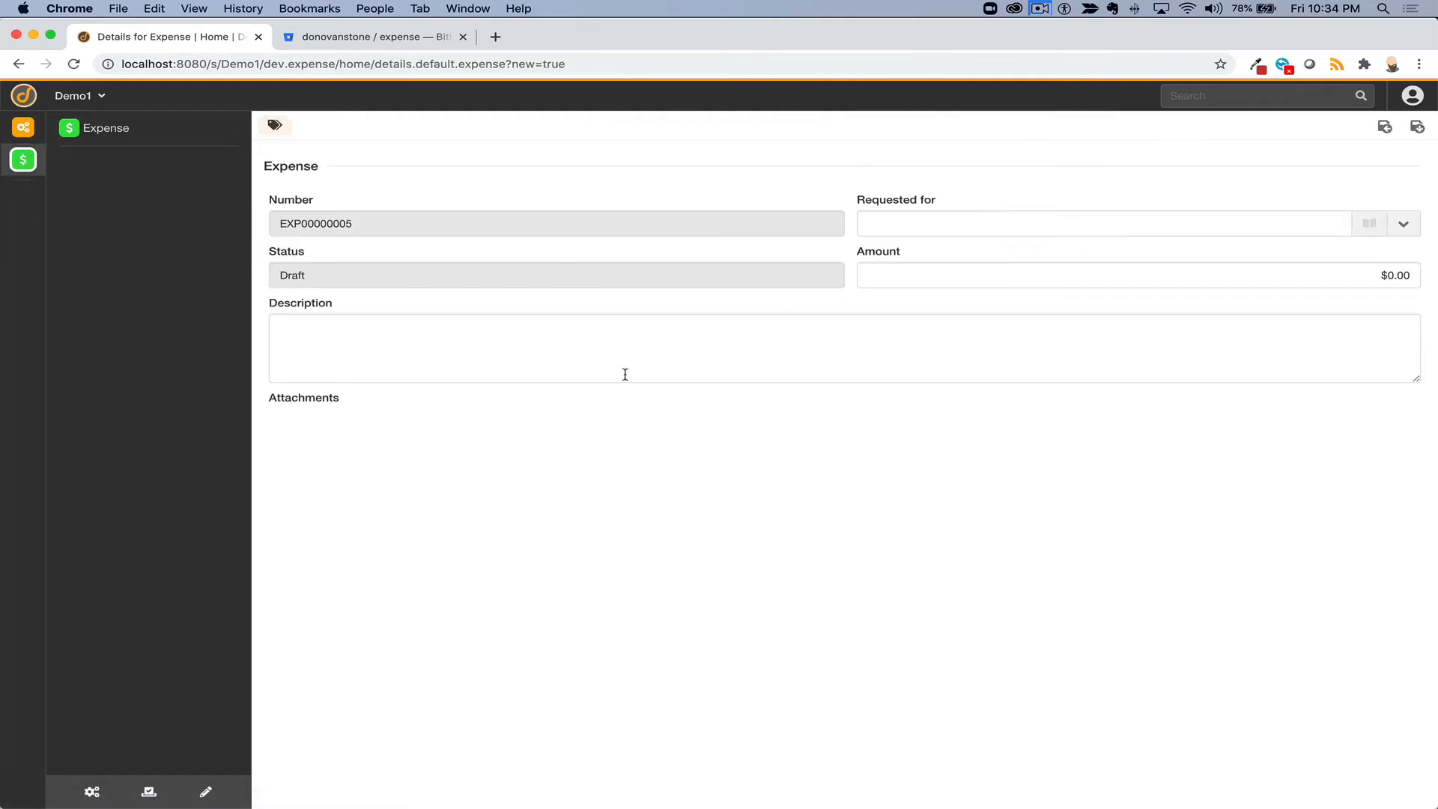
click(532, 357)
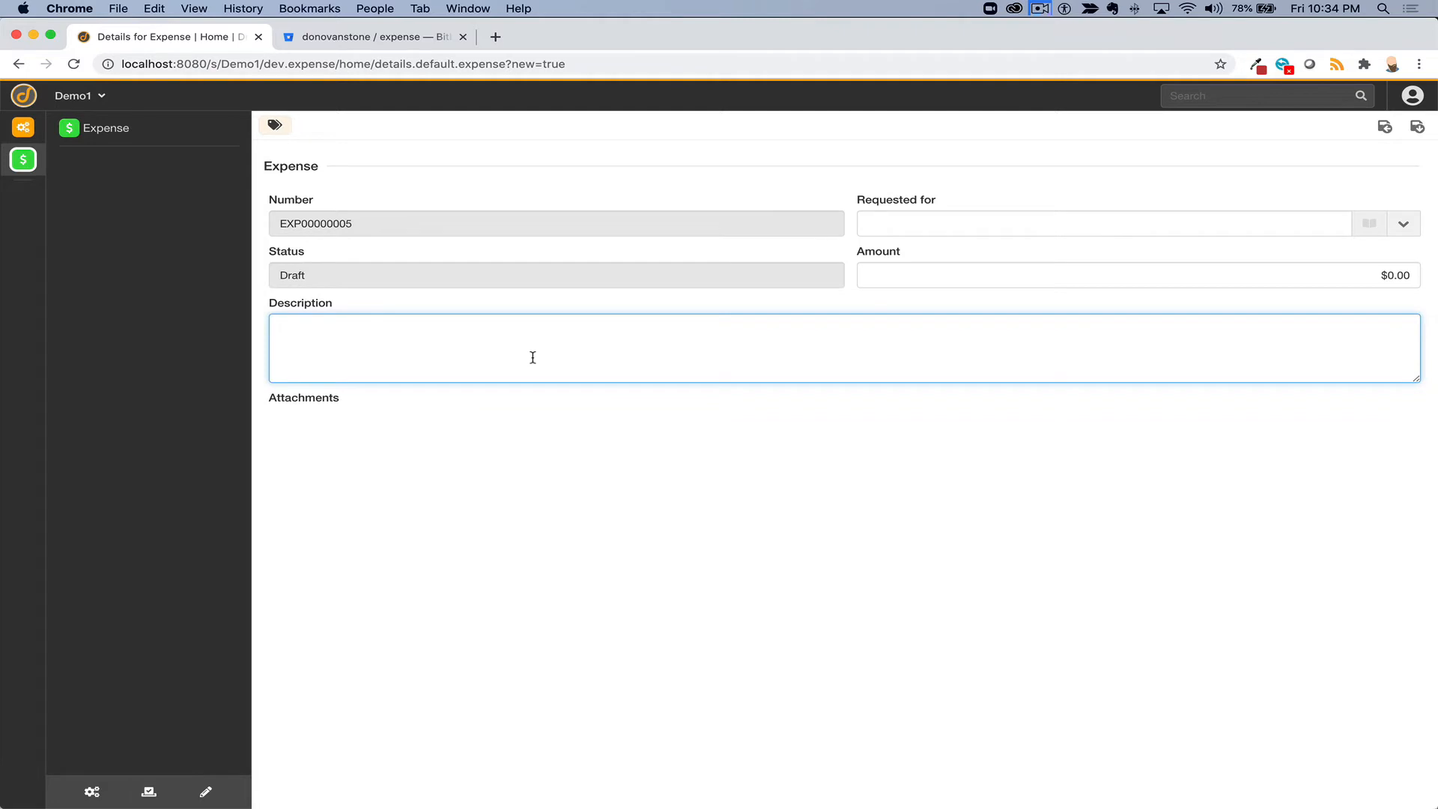
click(93, 792)
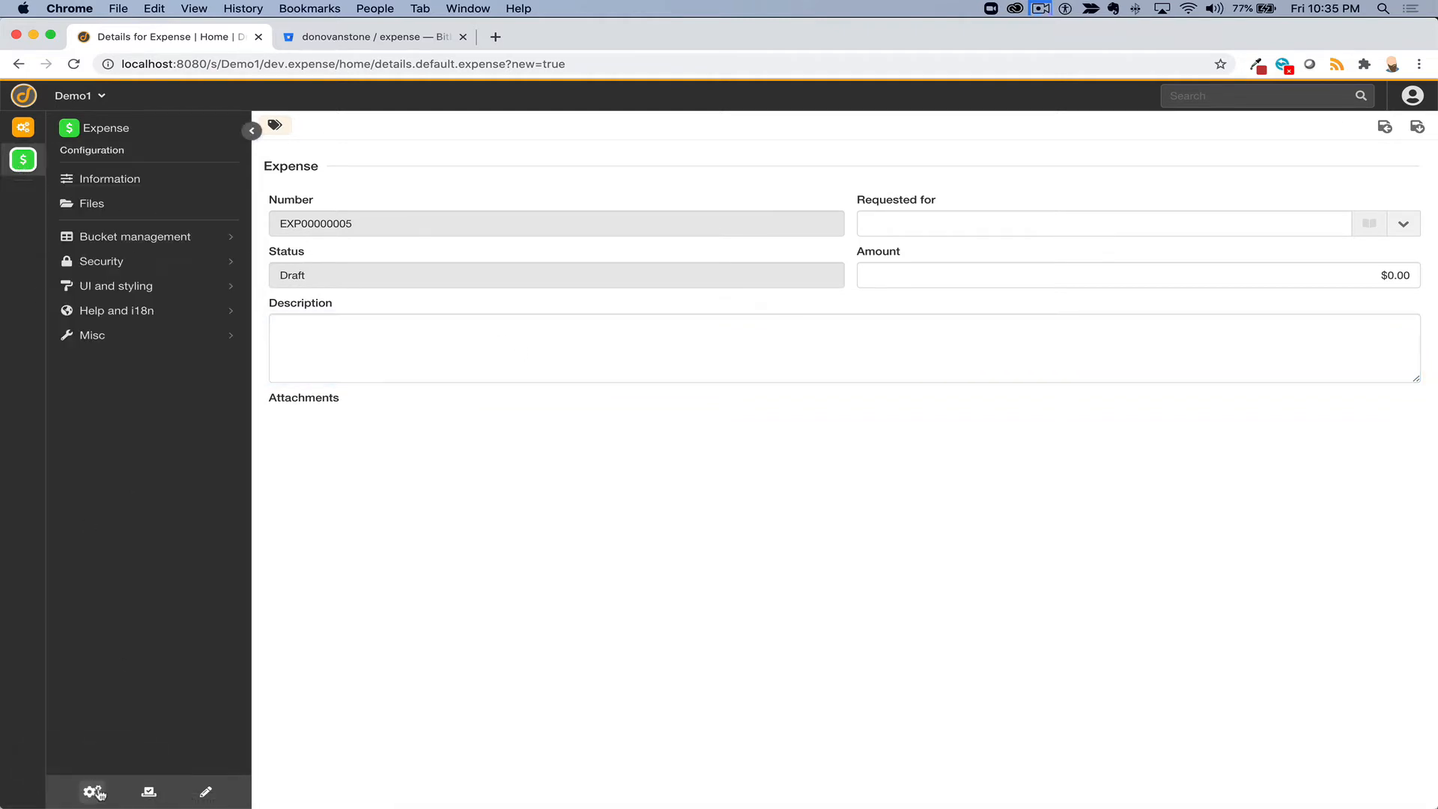
- Create a new bundle navigation named 'Expense' under UI and styling
click(111, 289)
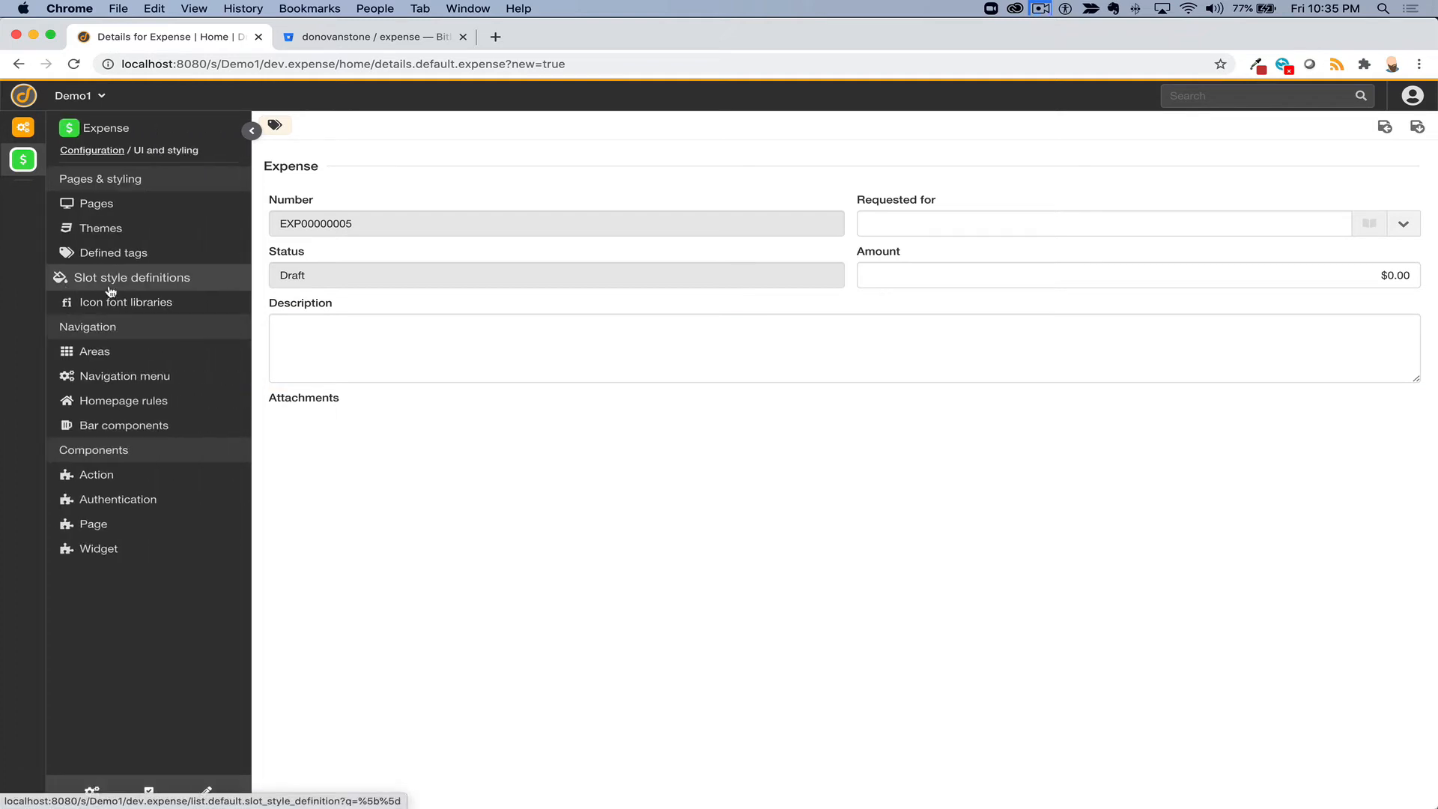
click(110, 377)
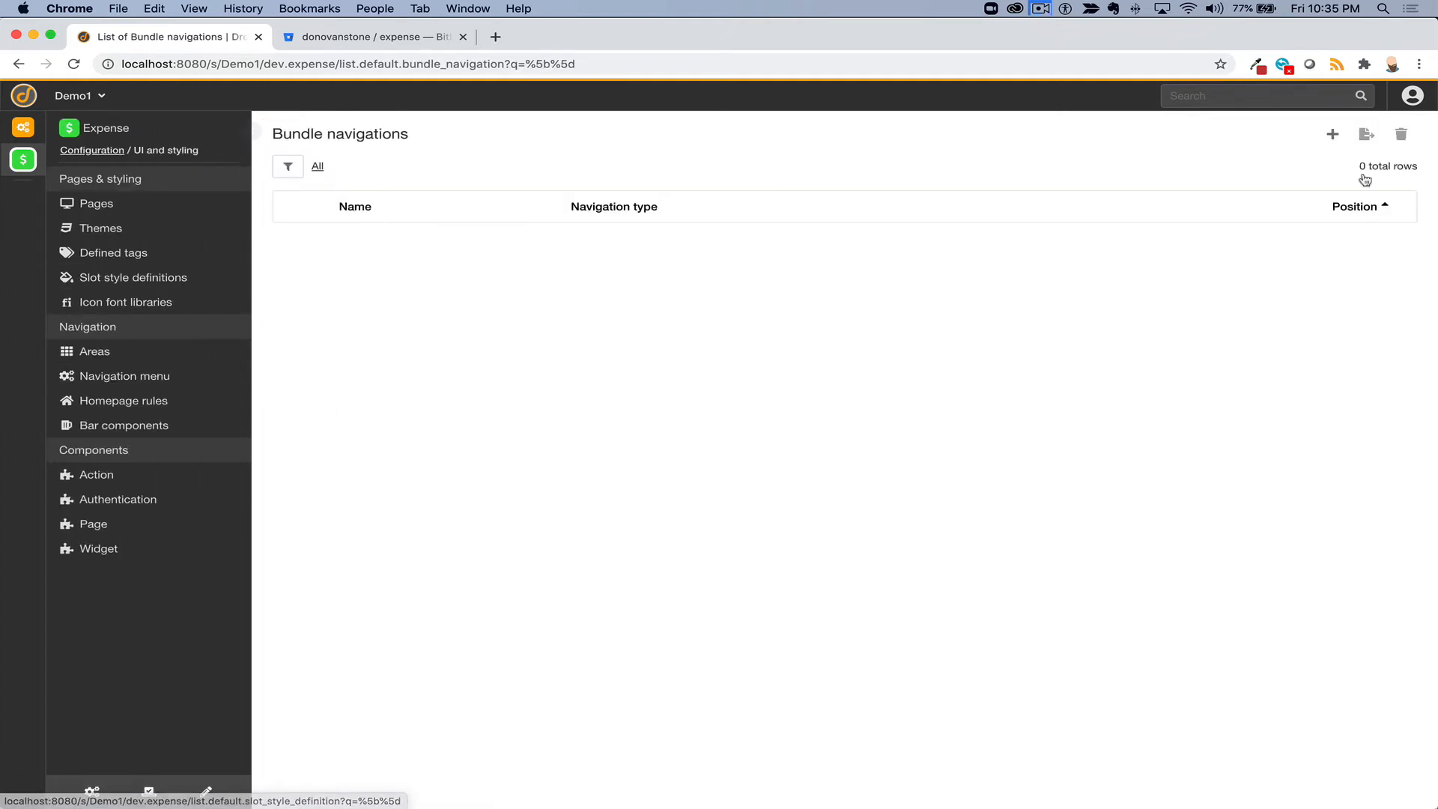
click(1332, 134)
text(Expense)
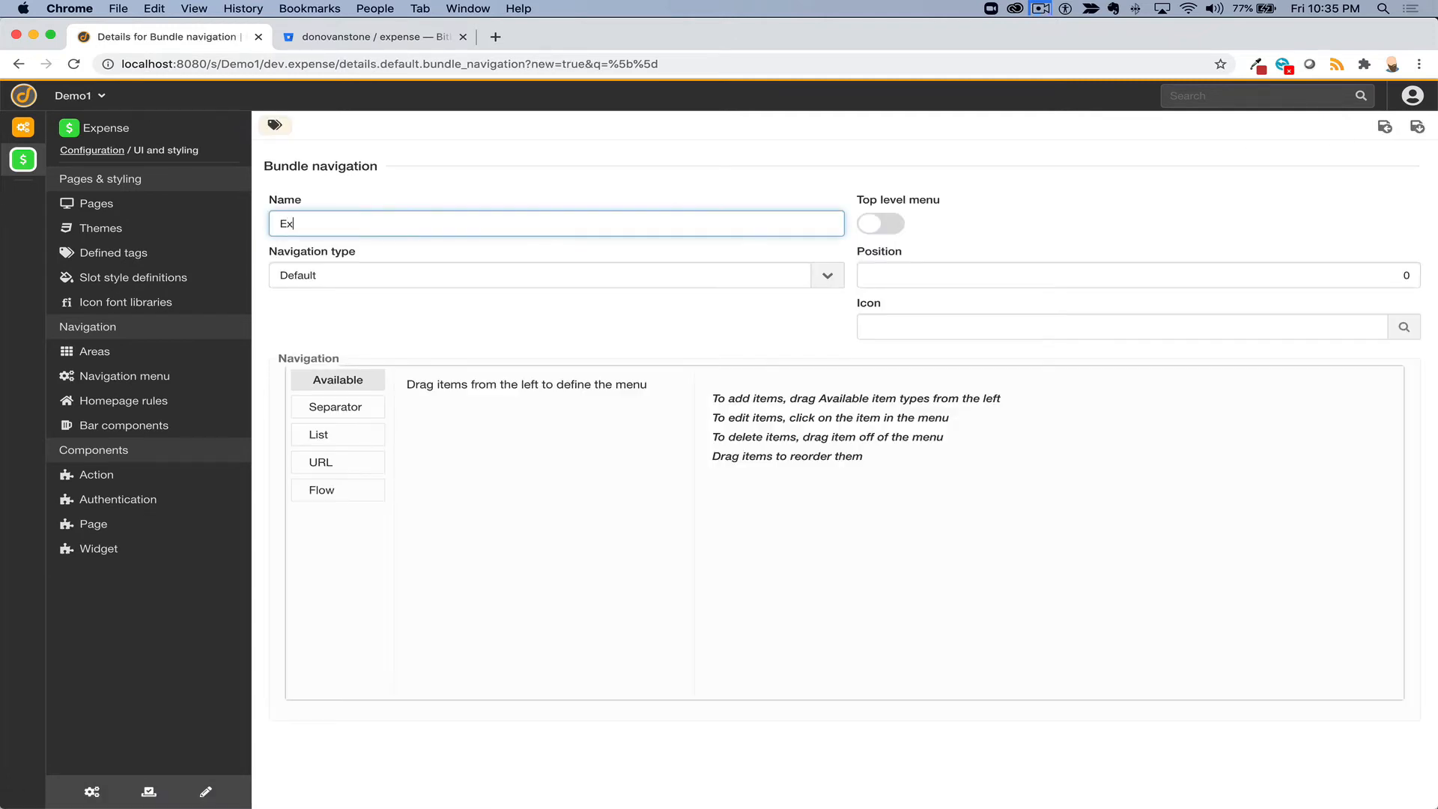
key(Tab)
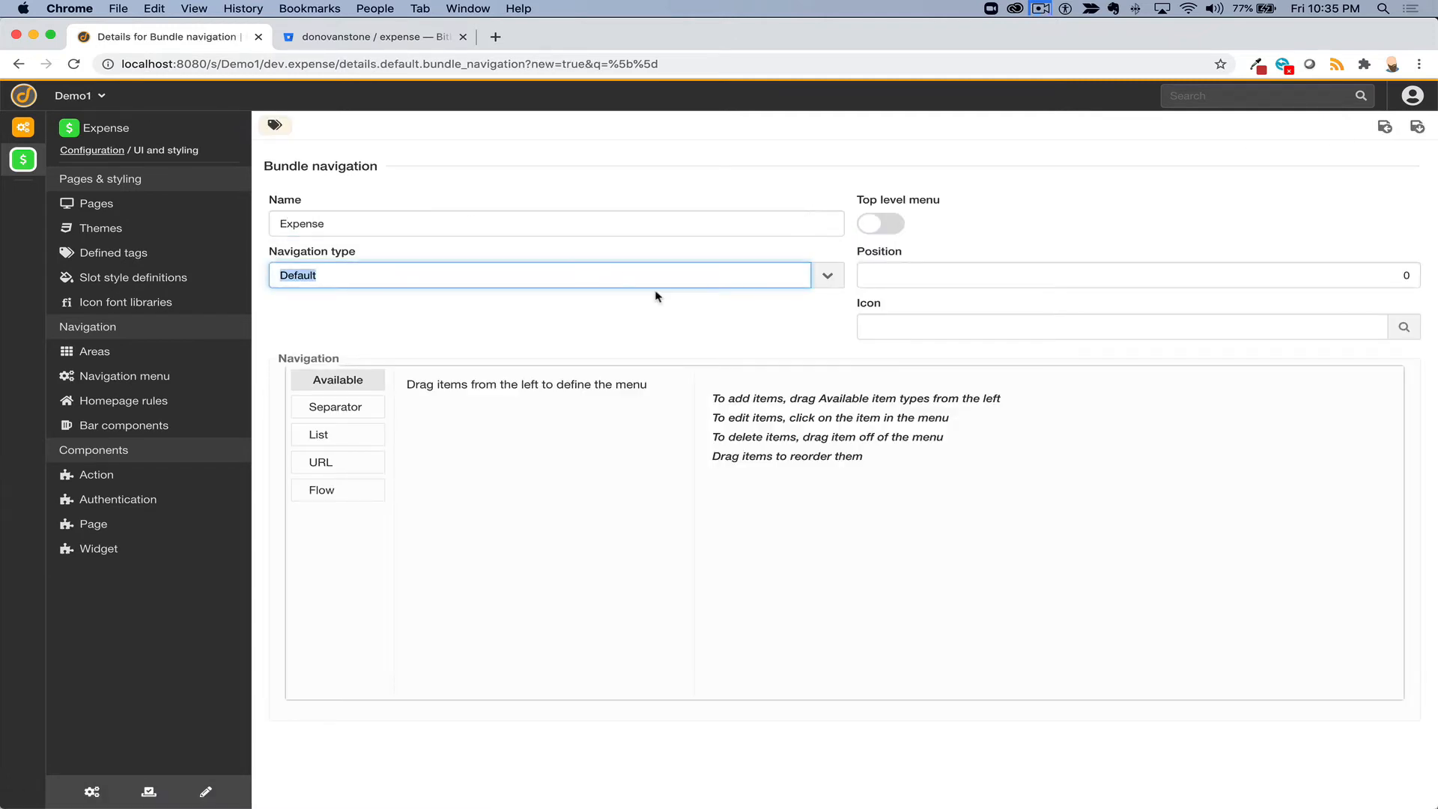
- Add a List item labelled 'Open expenses' to the navigation
drag(322, 433, 459, 407)
click(1114, 505)
text(Expense)
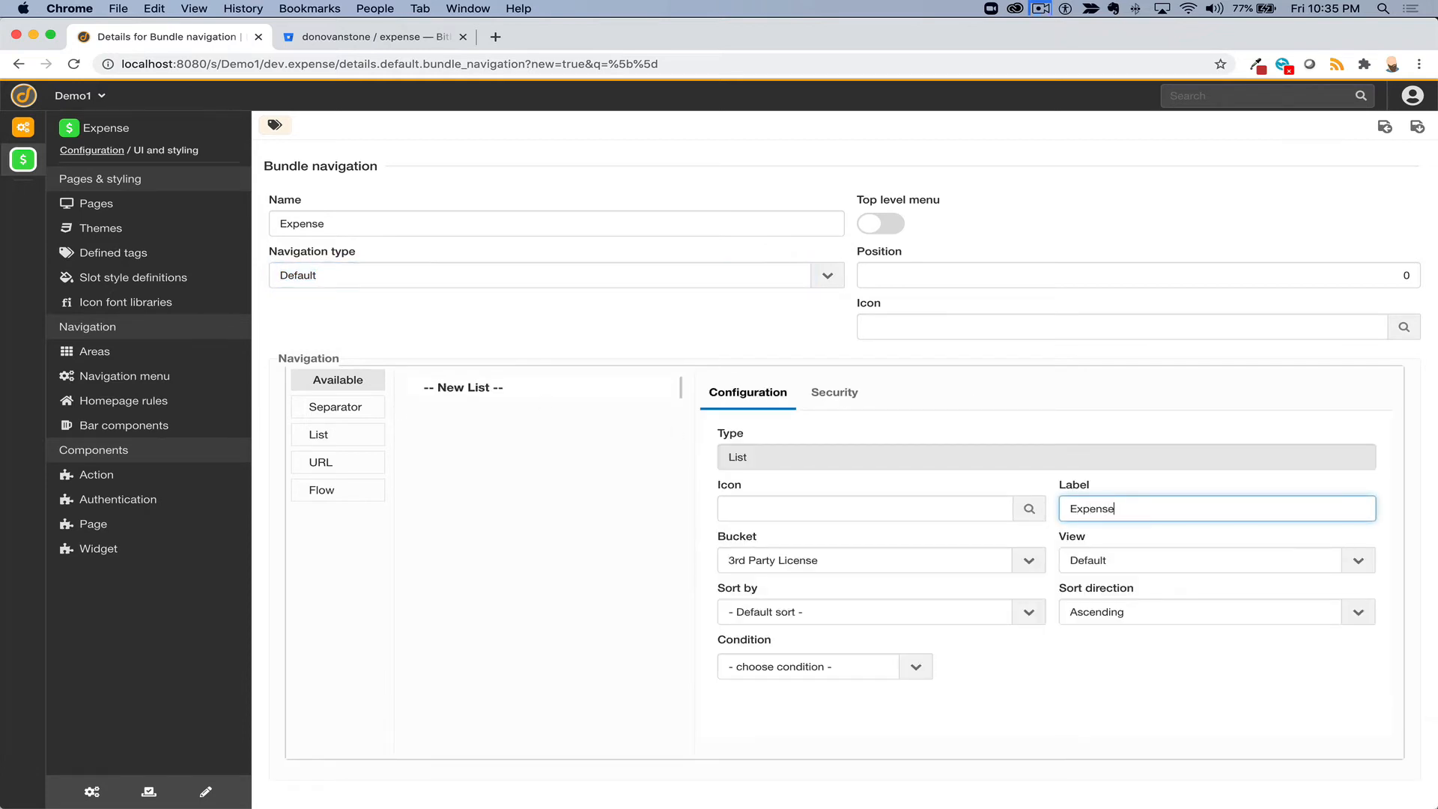
text(Op)
key(BackSpace)
key(BackSpace)
text(Open)
key(shift+alt+Left)
text(expenses)
- Set the list's bucket to Expense with condition Status is not Completed
click(826, 560)
text(ex)
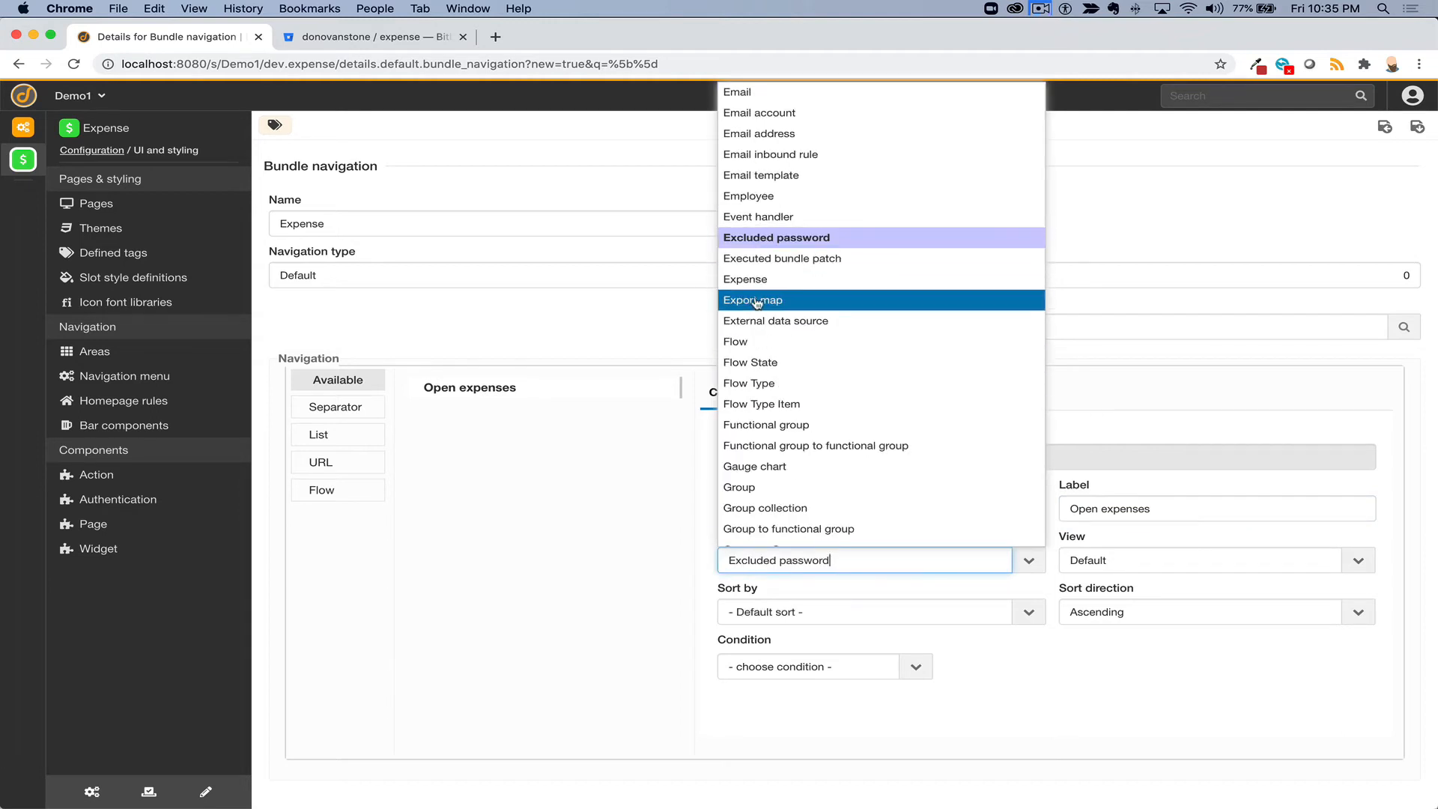
click(752, 279)
click(913, 665)
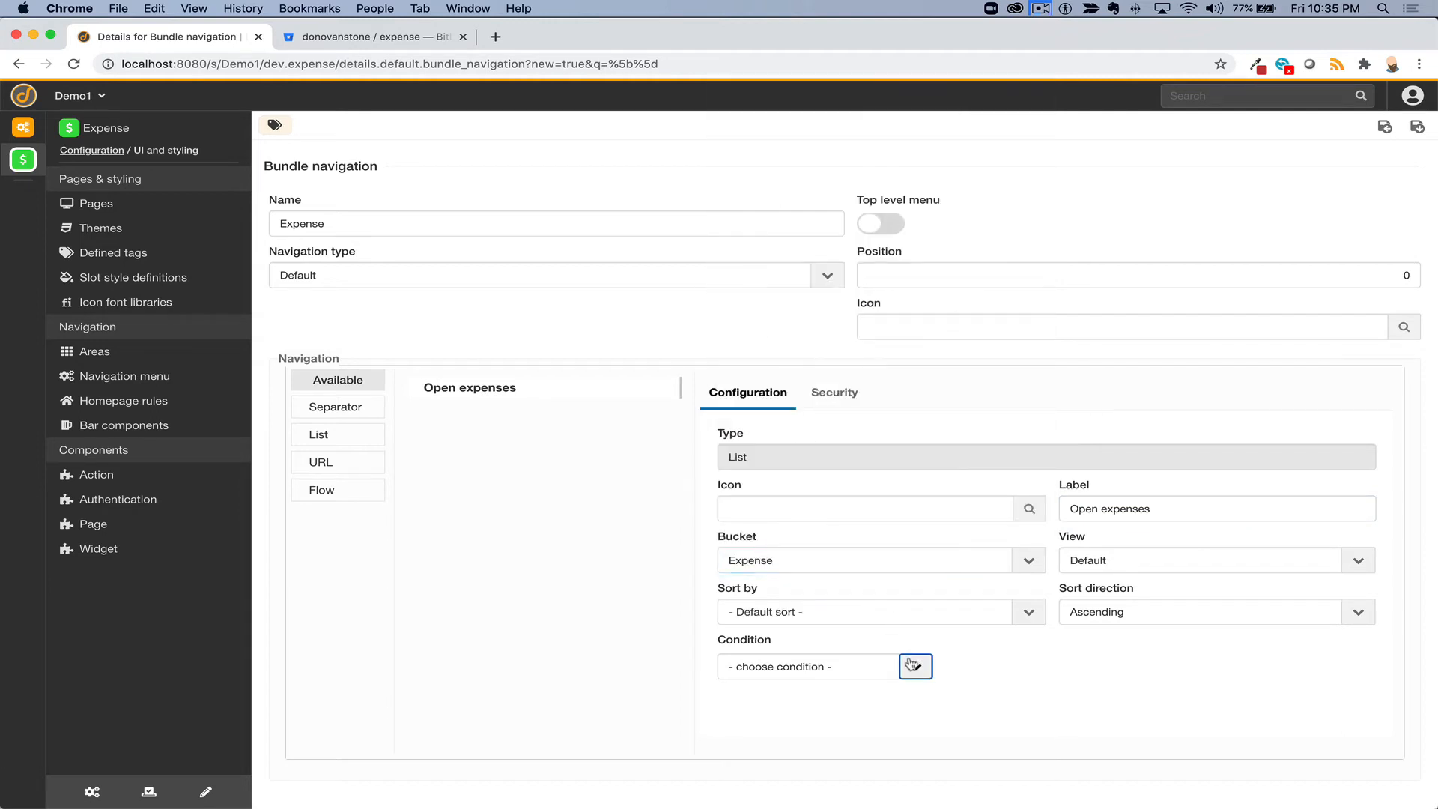
click(869, 612)
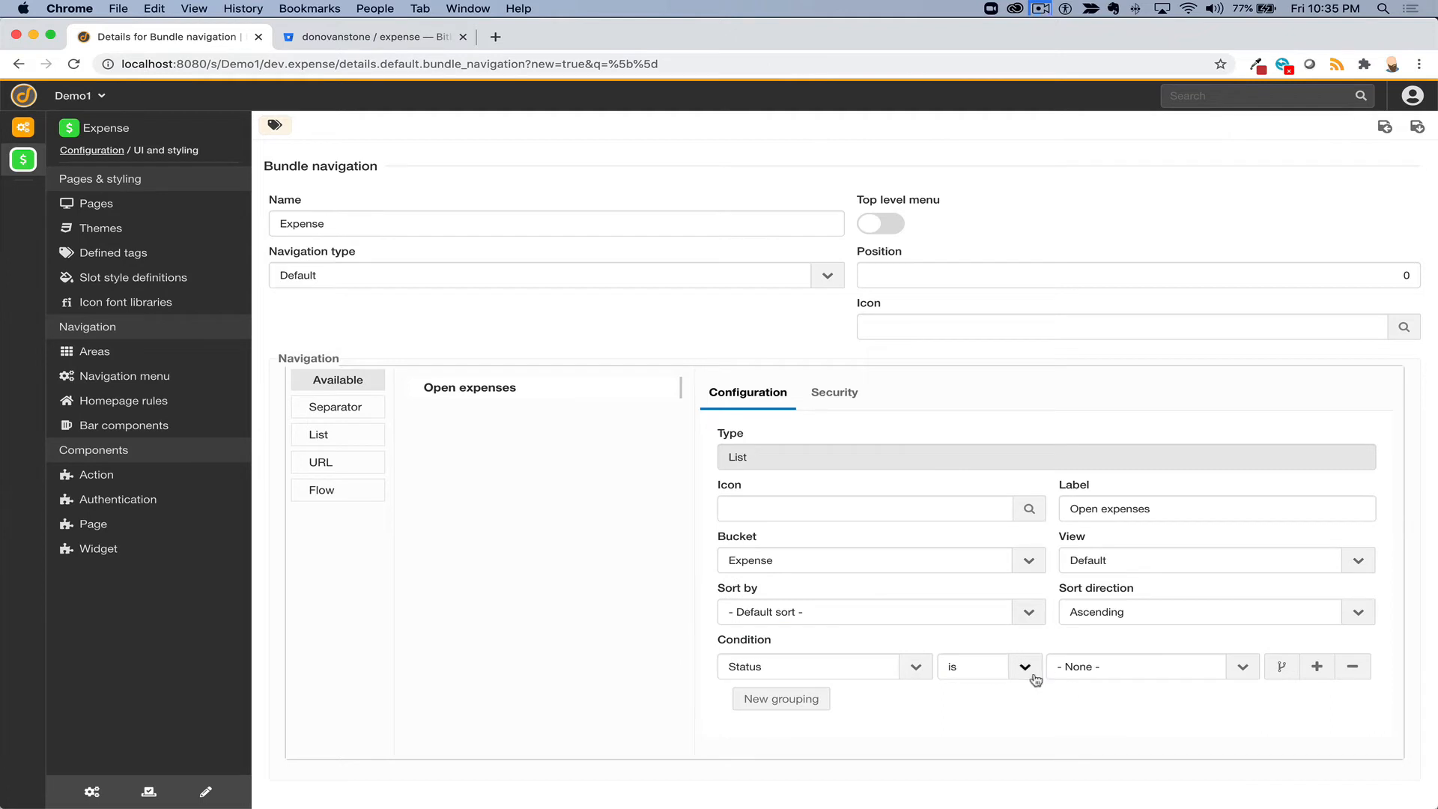
click(1025, 665)
click(1027, 709)
click(1090, 673)
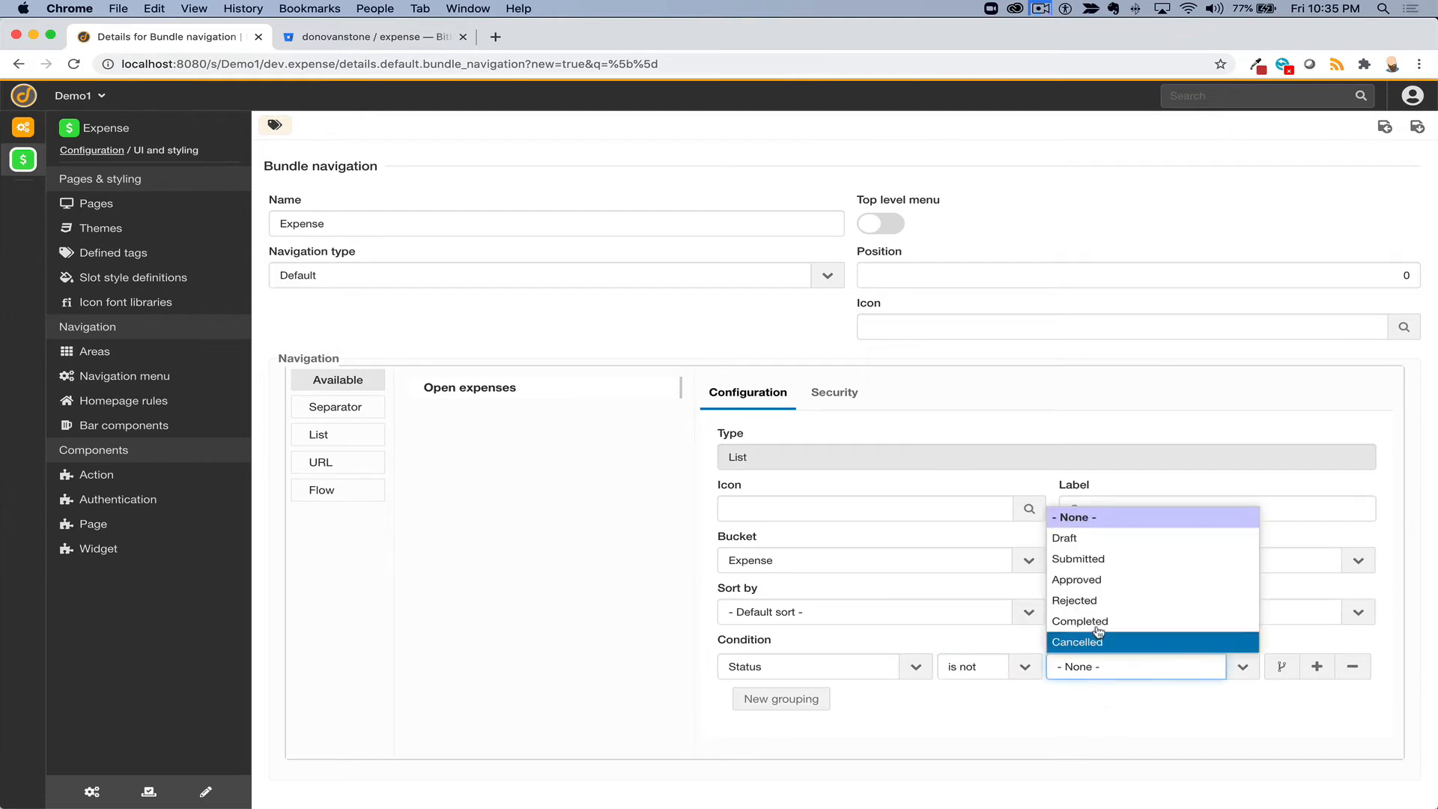
click(1075, 638)
- Add a second AND condition: Status is not Cancelled
click(792, 698)
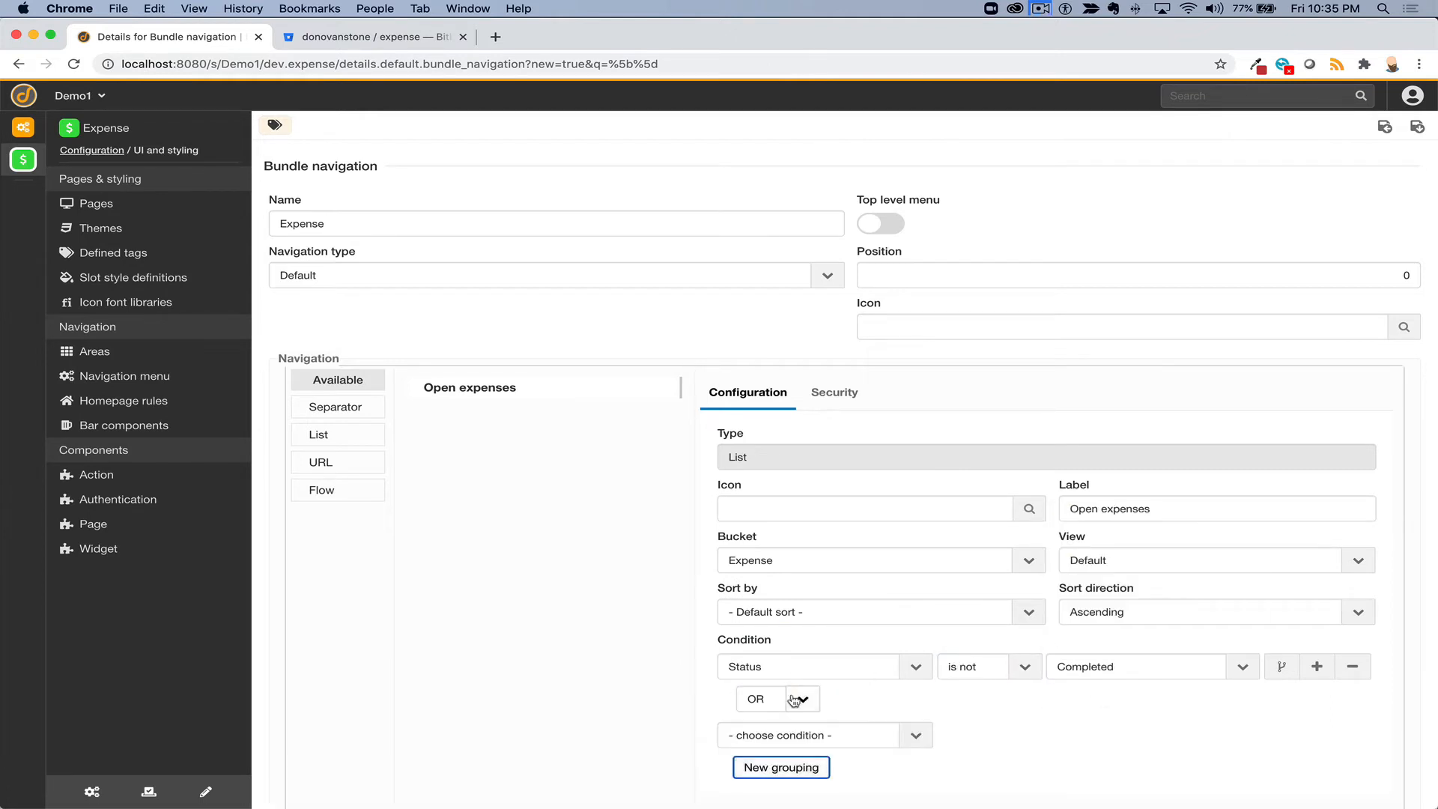
scroll(795, 693, down, 1)
click(796, 646)
click(799, 689)
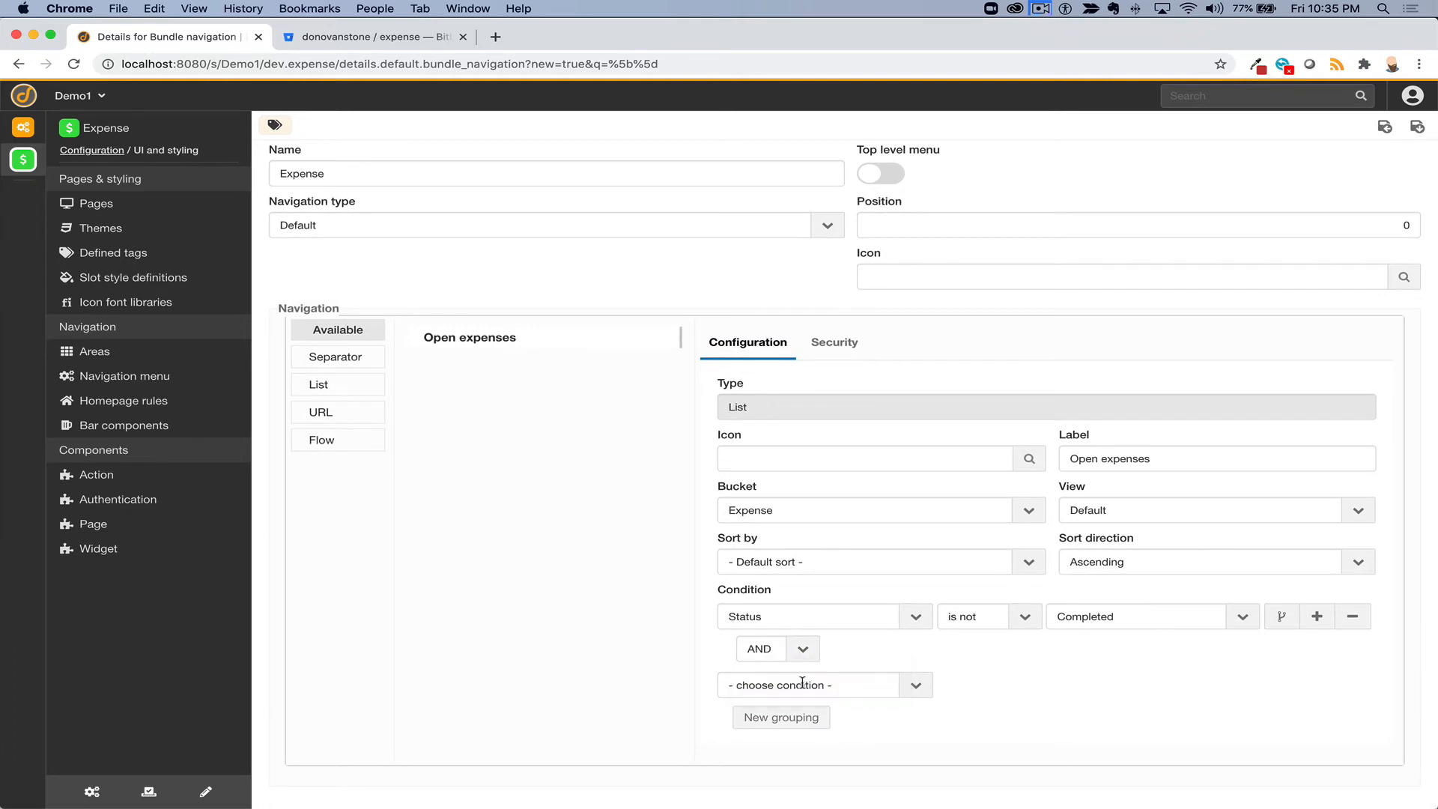
click(800, 684)
click(793, 622)
click(989, 683)
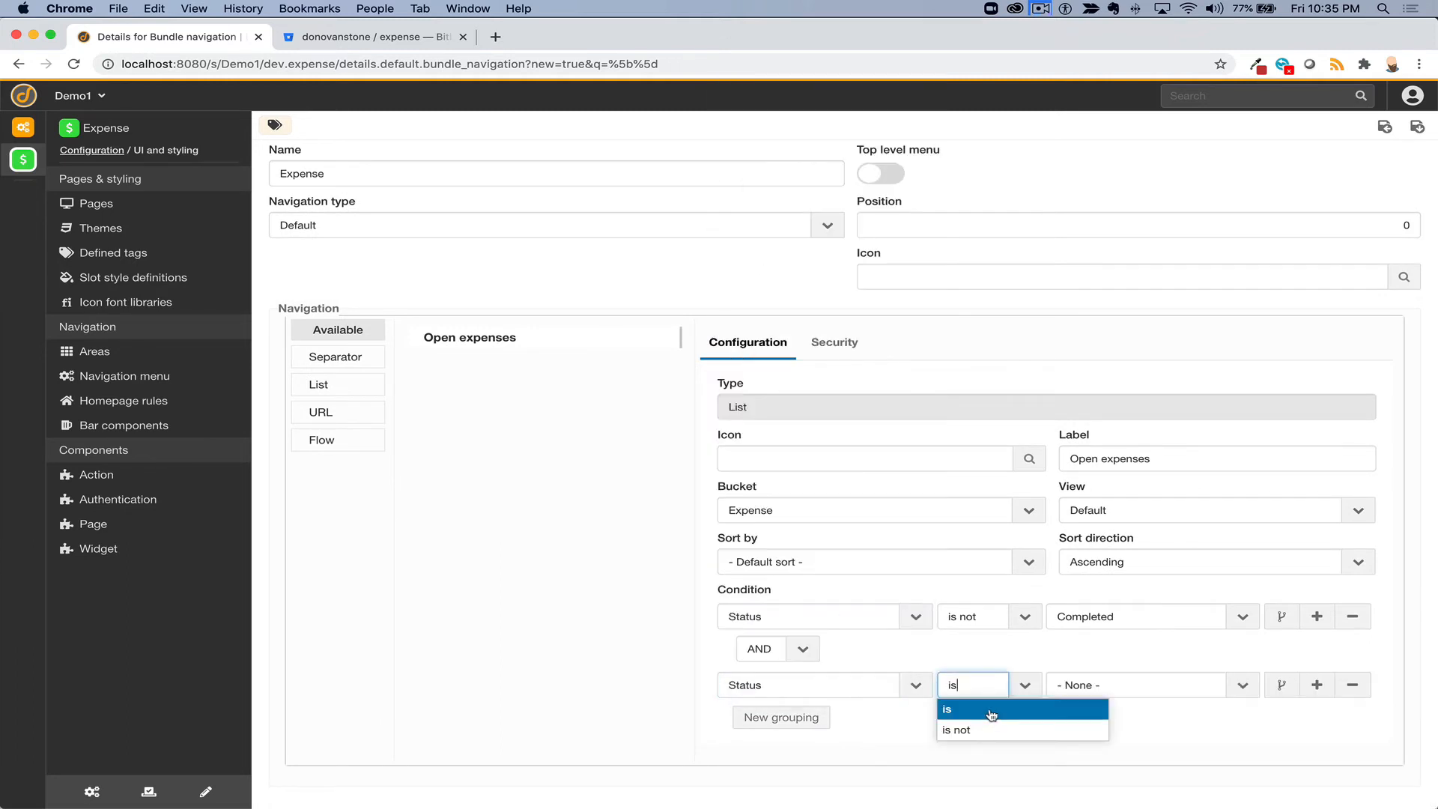
click(985, 730)
click(1100, 676)
click(1096, 668)
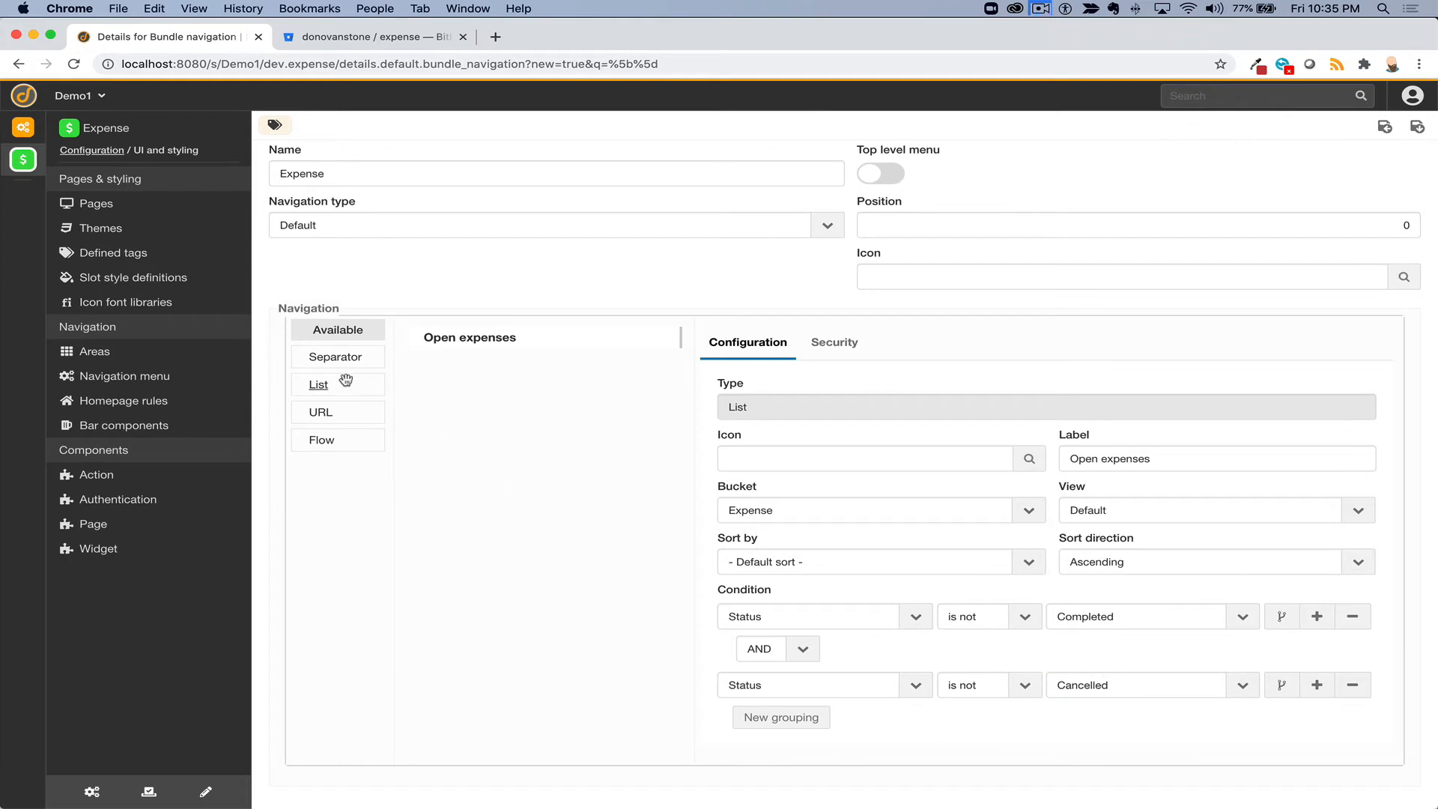
scroll(322, 411, up, 2)
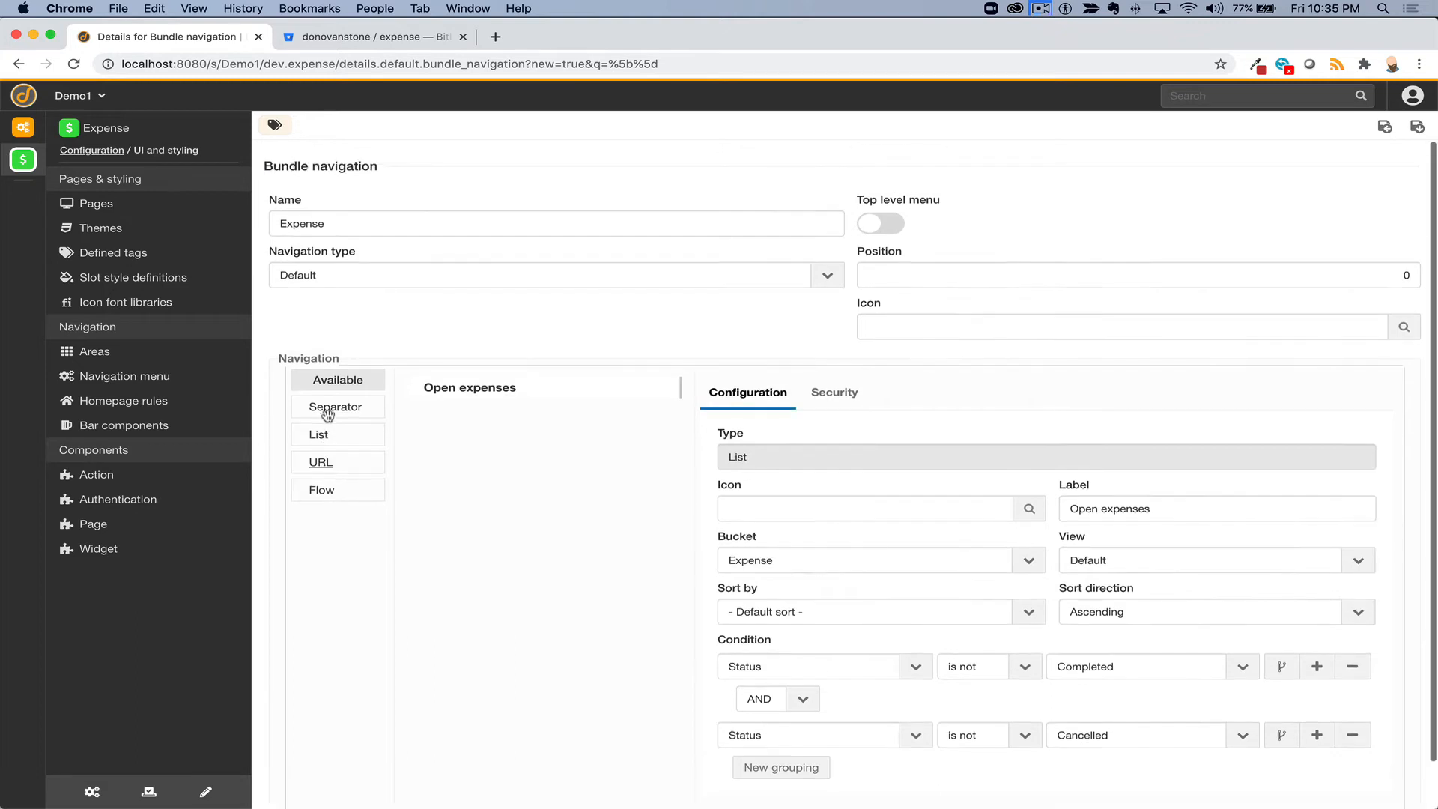
- Keep the Open expenses item visible to Administrators only and save the Expense navigation
click(827, 392)
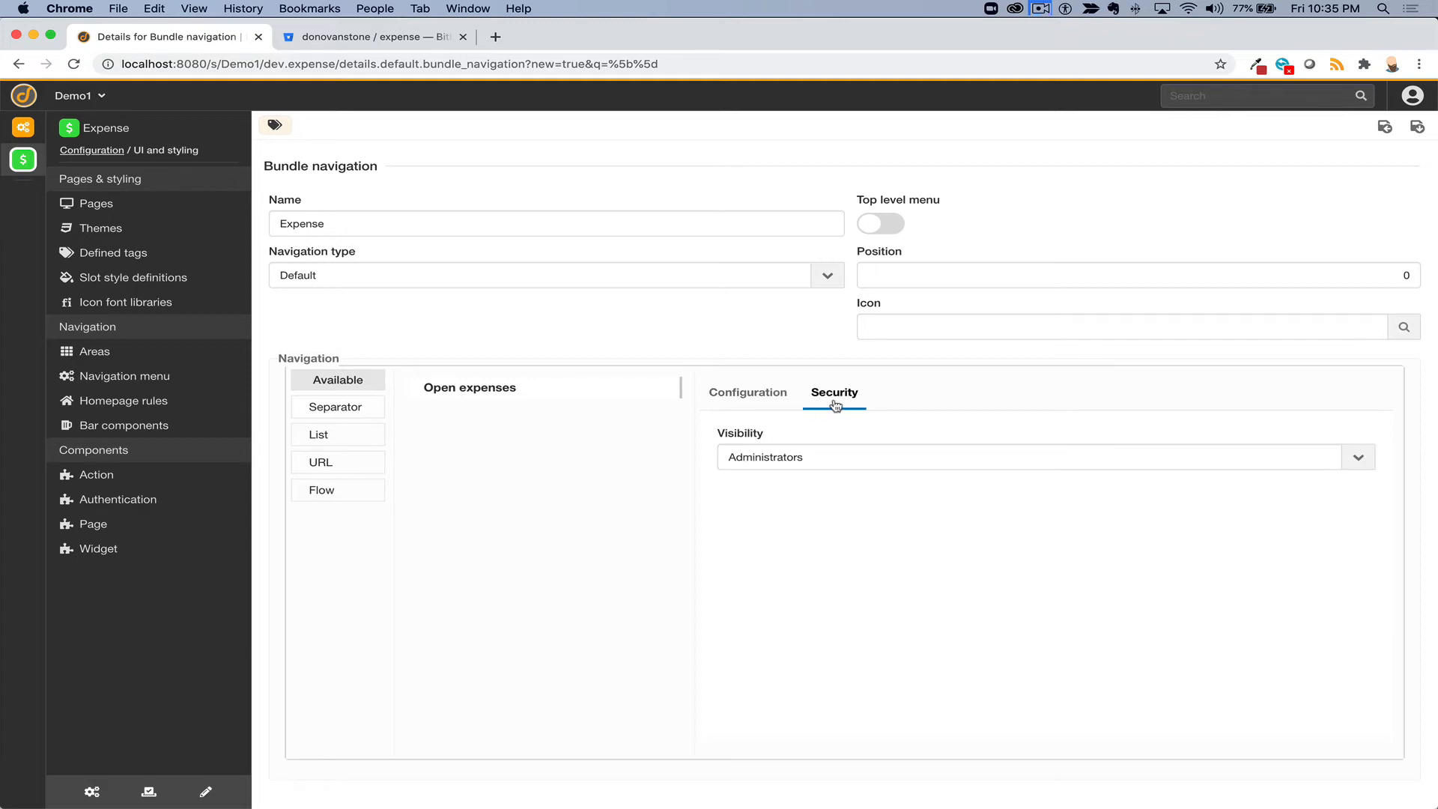
click(798, 458)
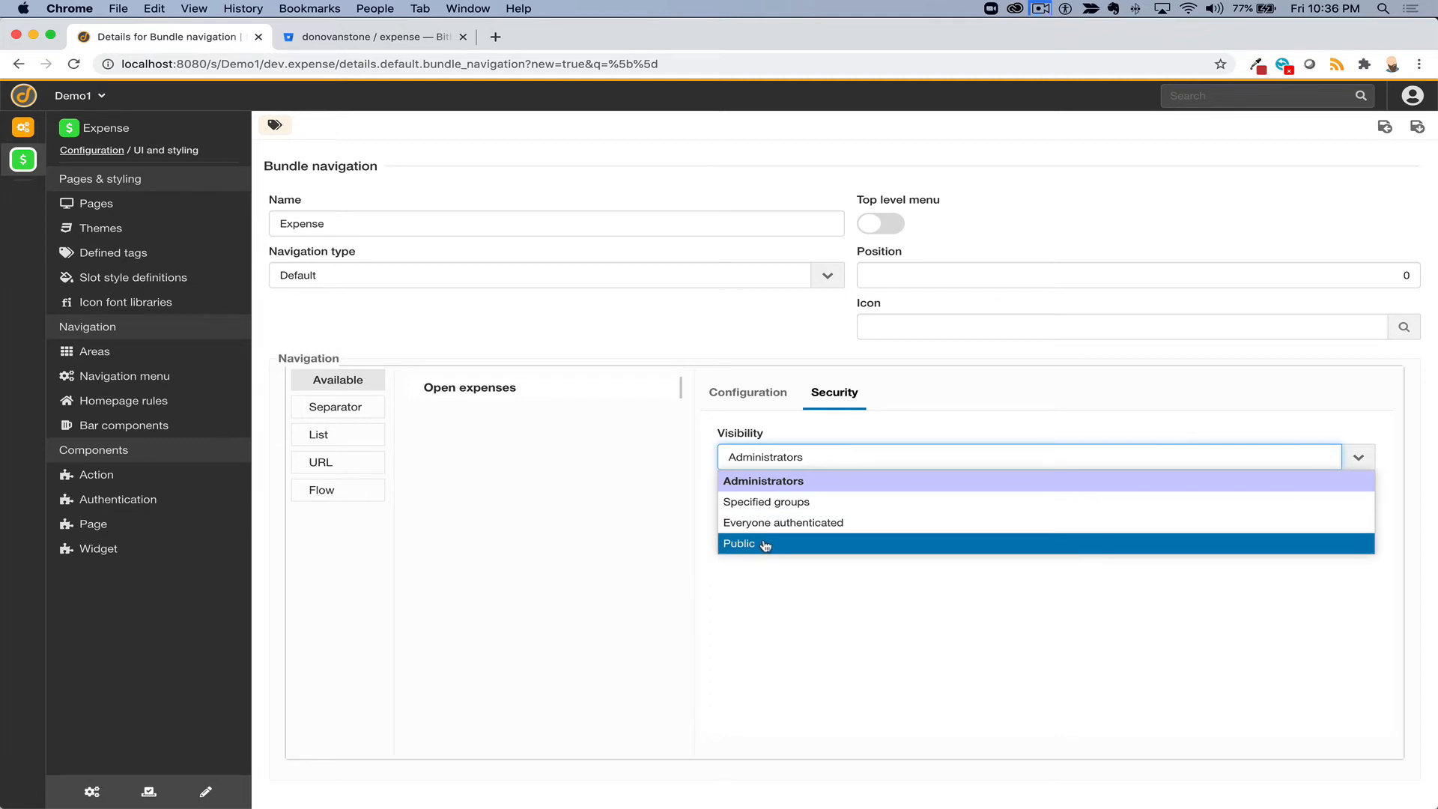
click(768, 488)
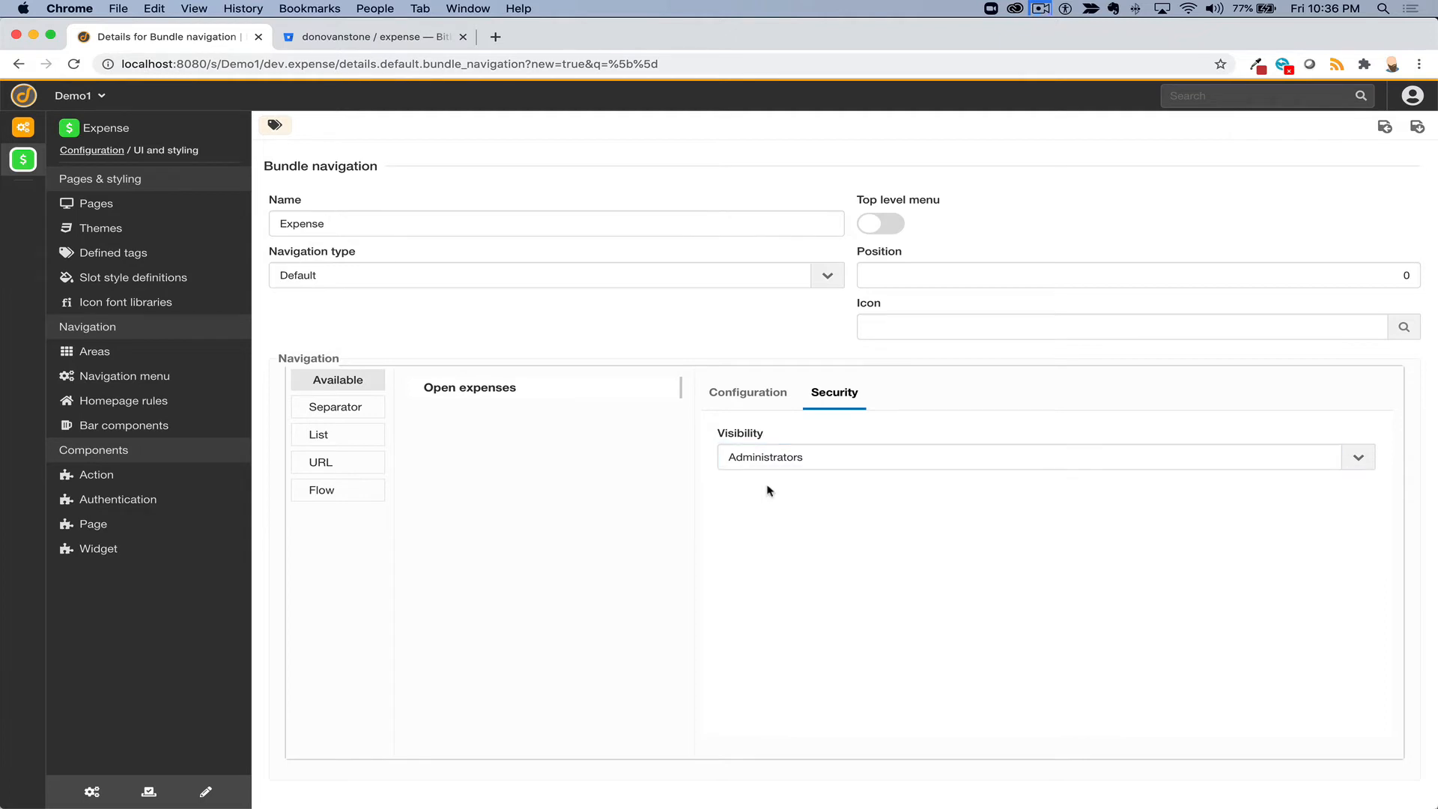
click(753, 399)
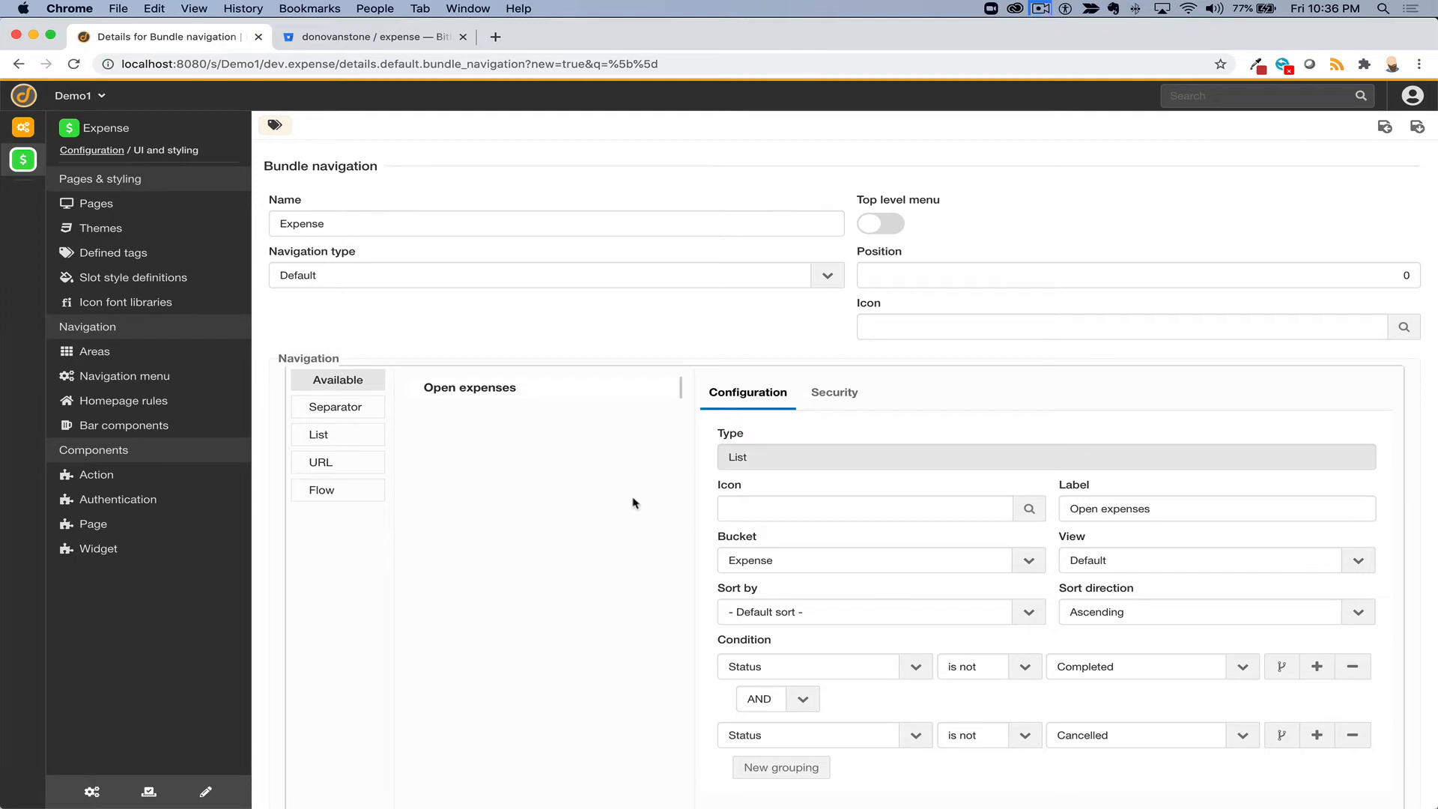
scroll(633, 500, down, 1)
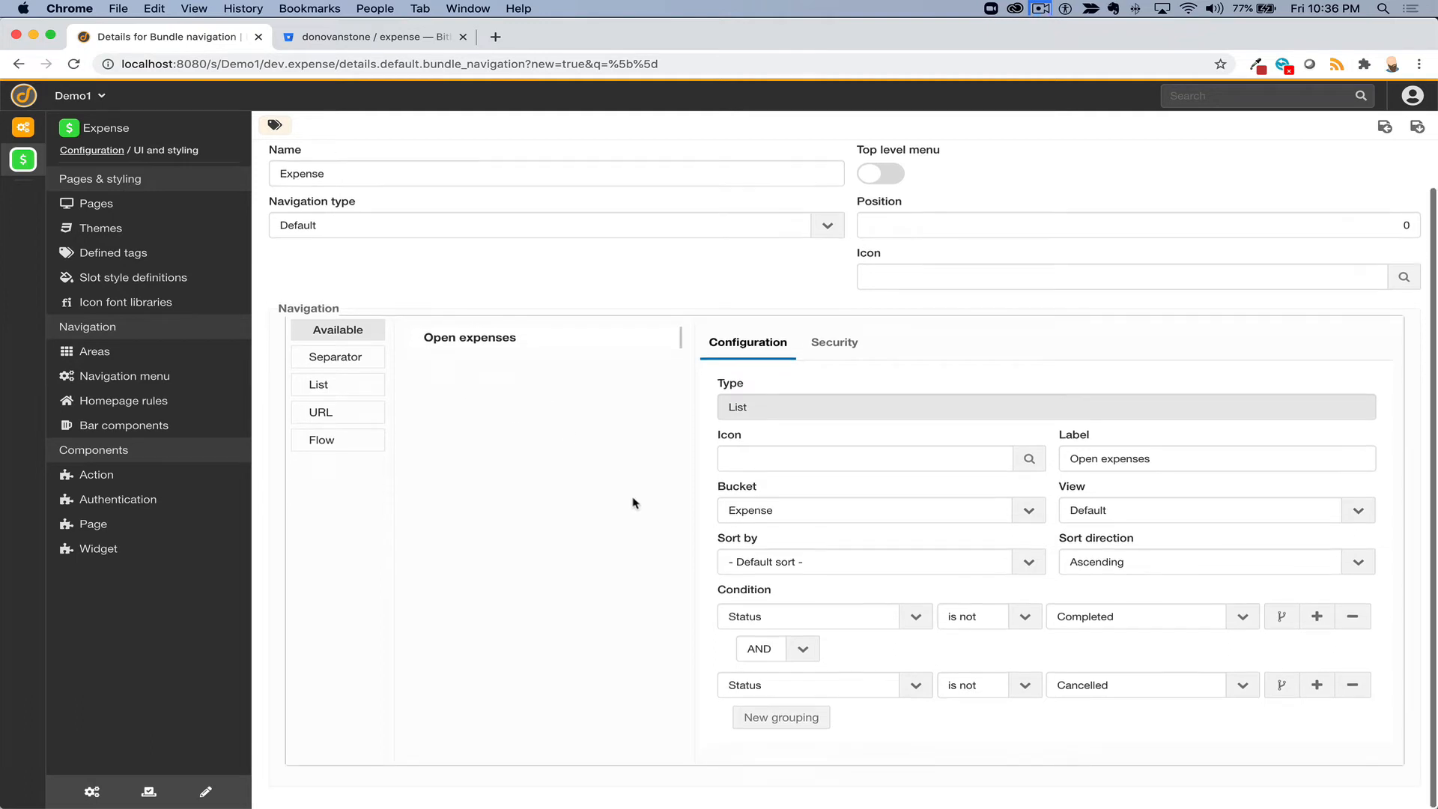
click(1417, 129)
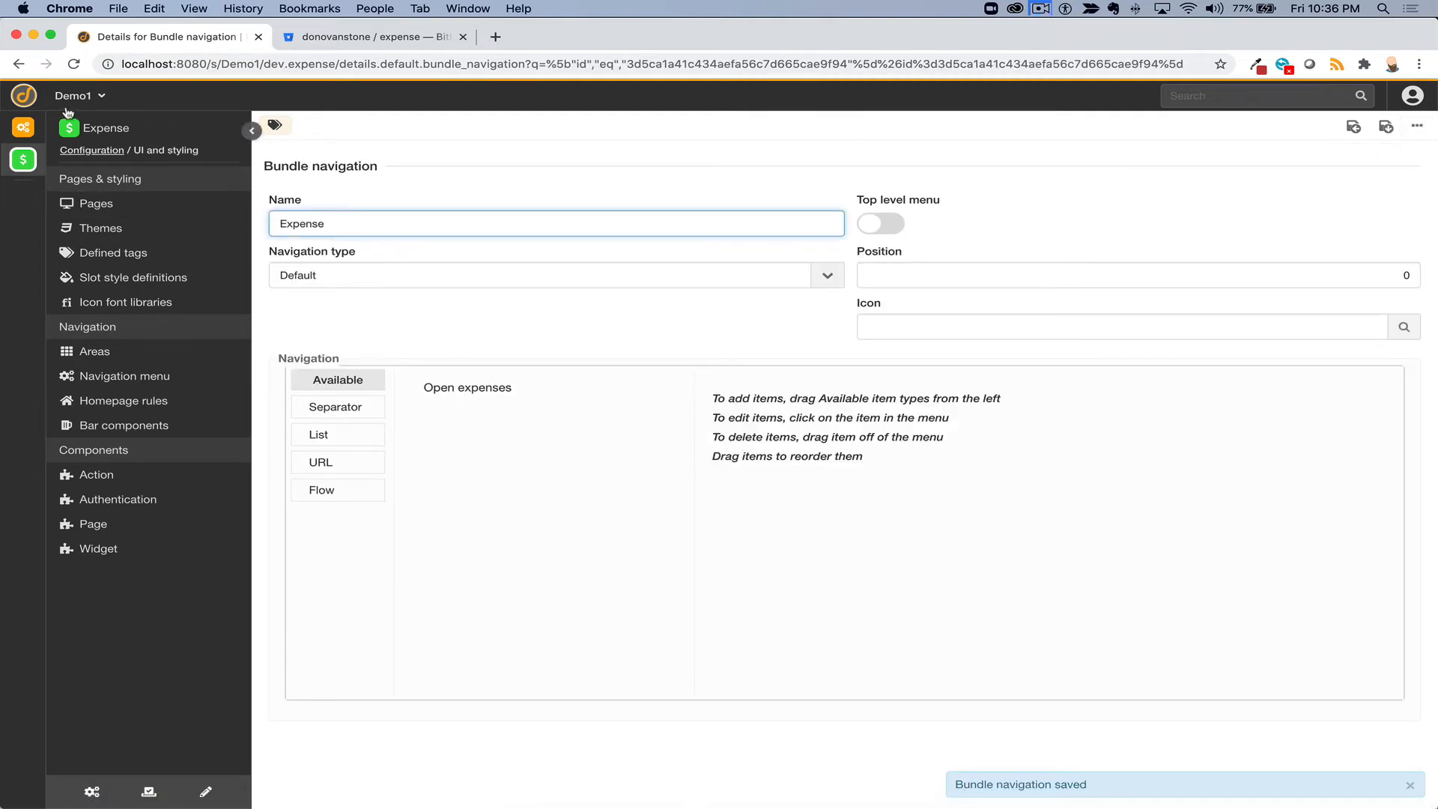
- Reload the app and open Open expenses to see the single Draft $10.00 Food and drink expense
click(73, 65)
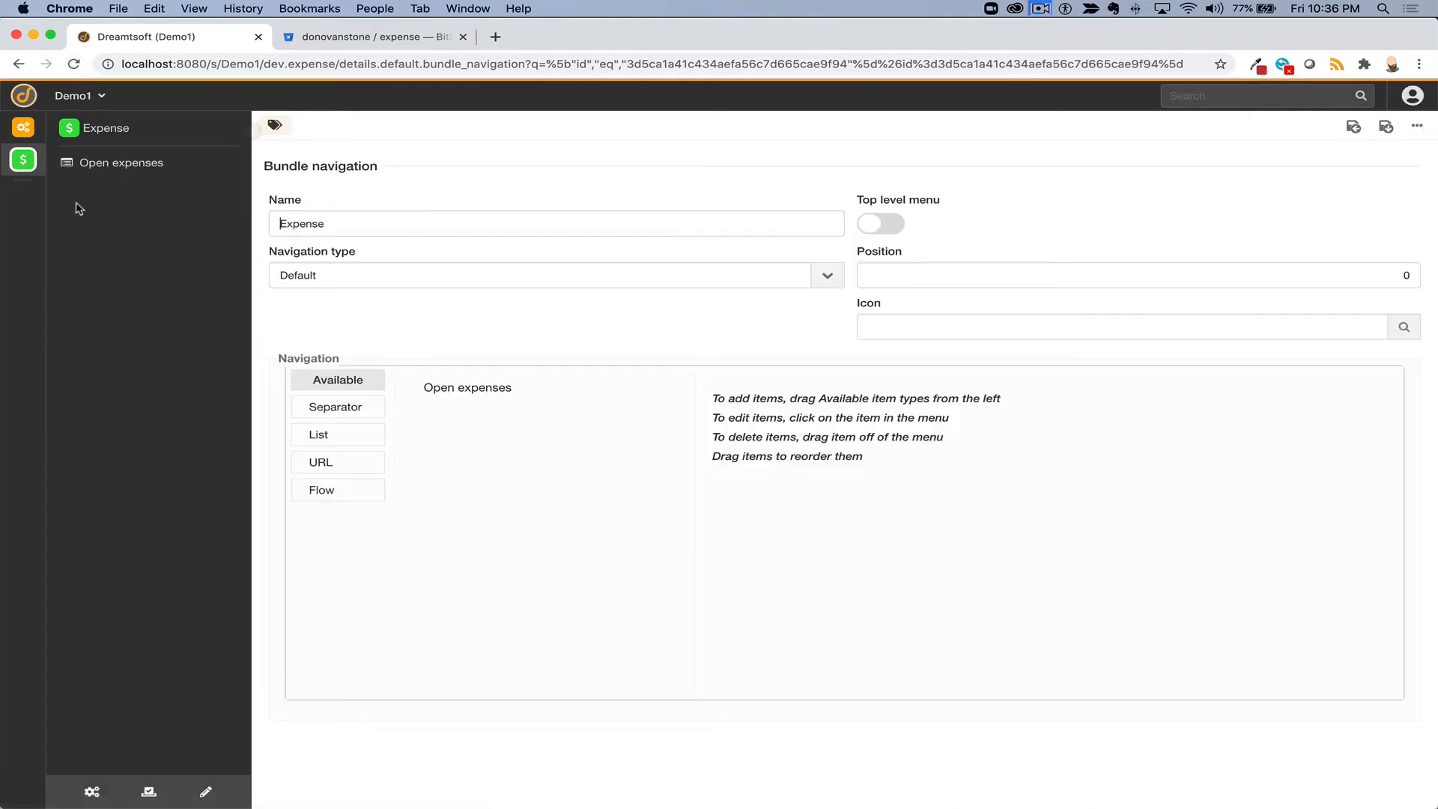
click(100, 173)
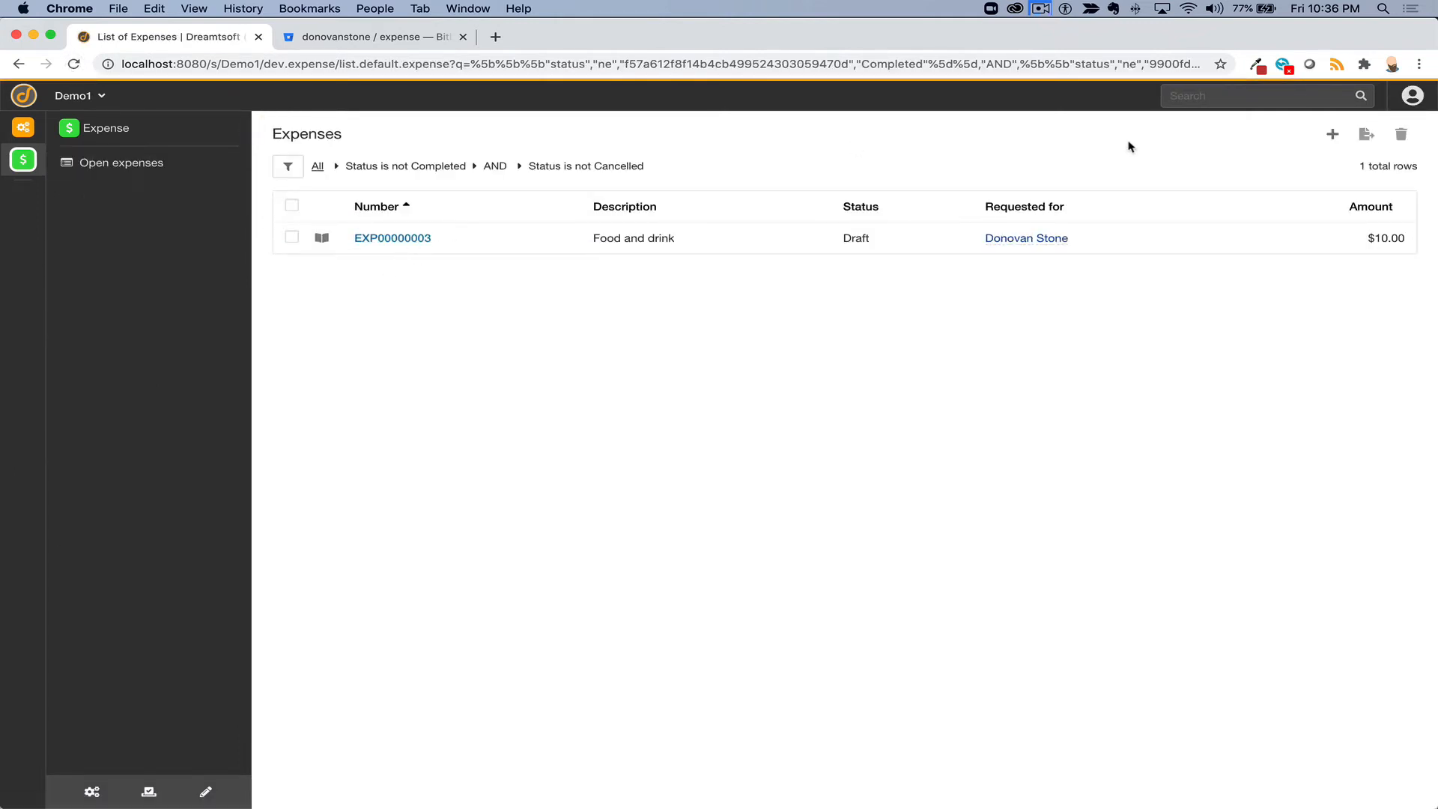
click(1035, 13)
click(1049, 55)
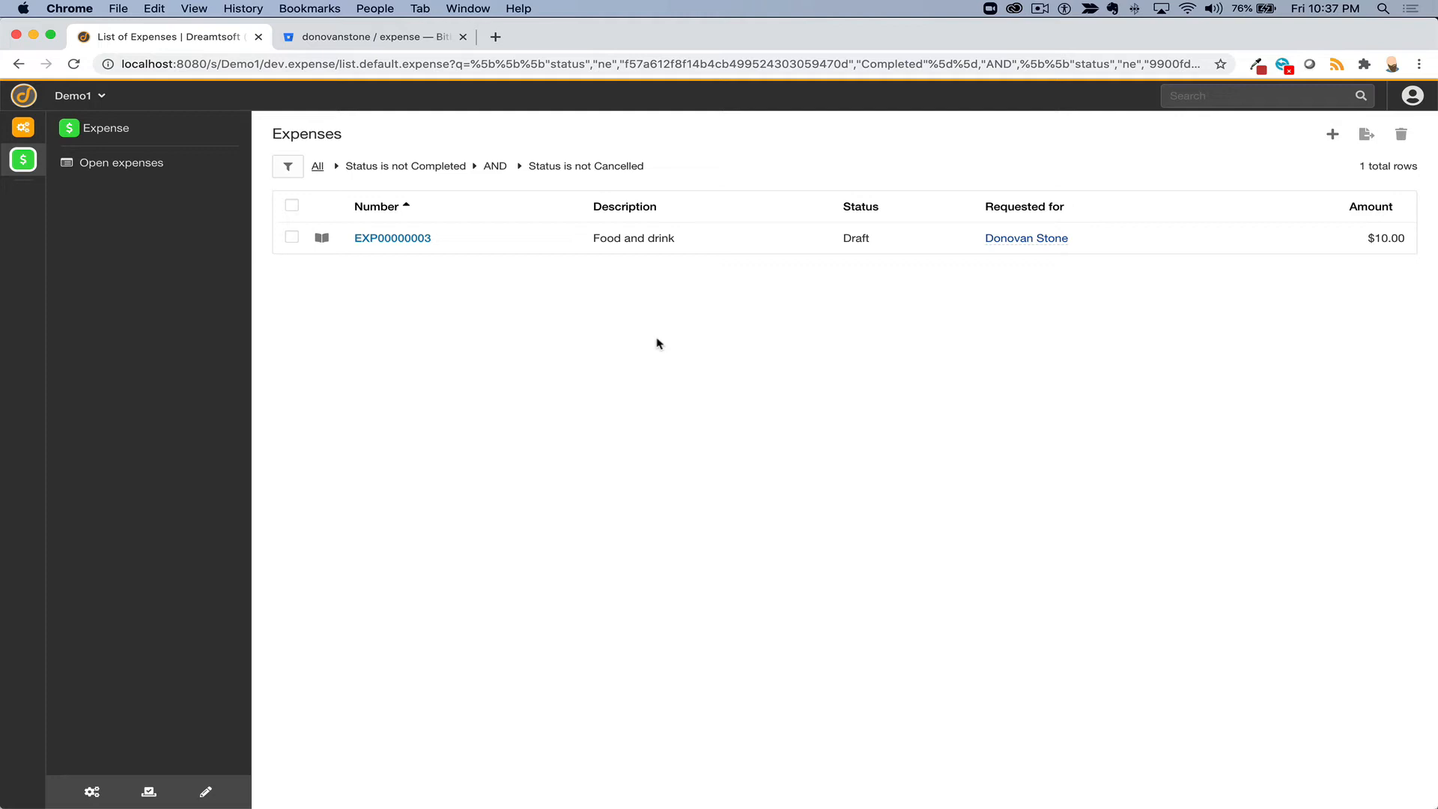
click(92, 791)
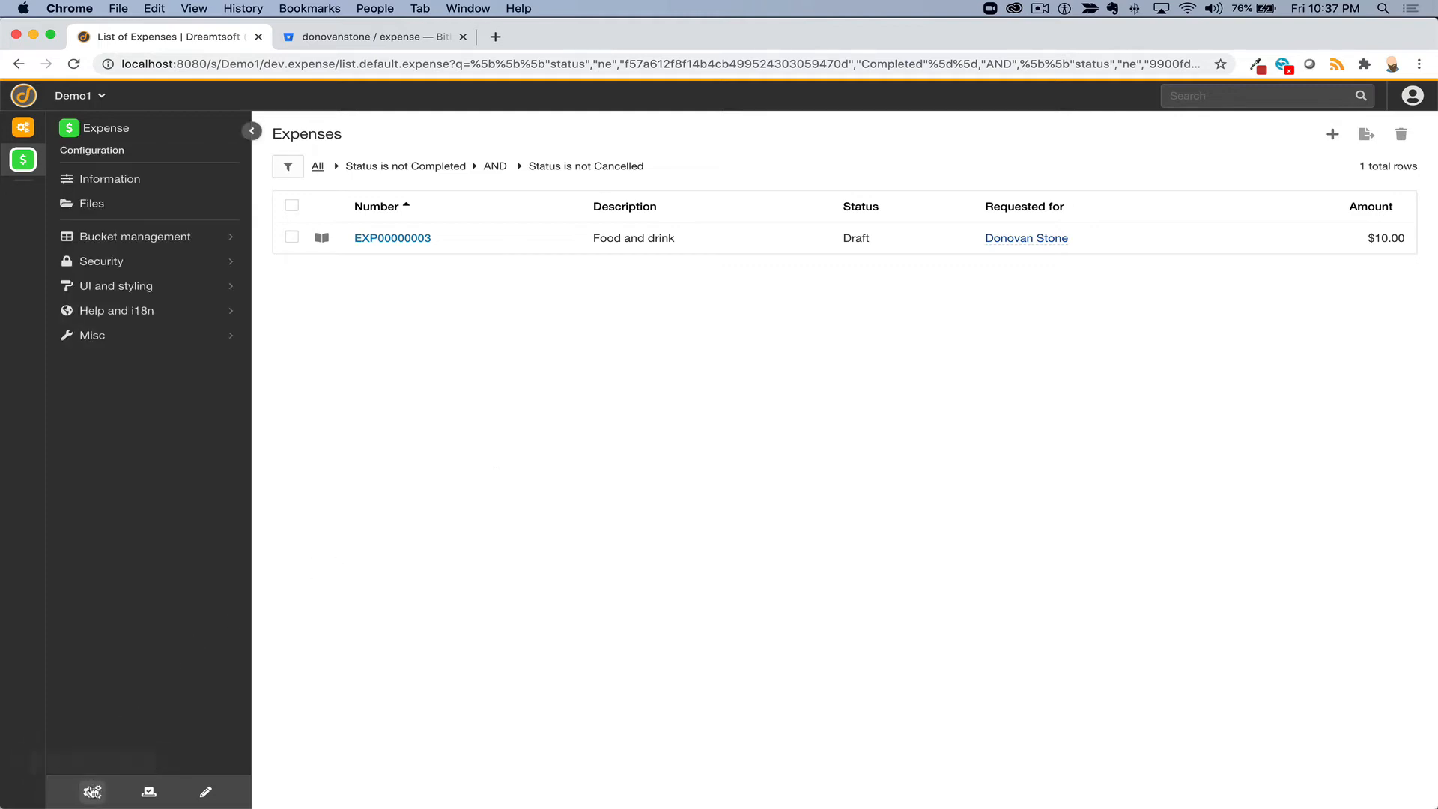
- Start a new bucket labelled 'Expense report' with auto-filled plural 'Expense reports' and name expense_report
click(121, 236)
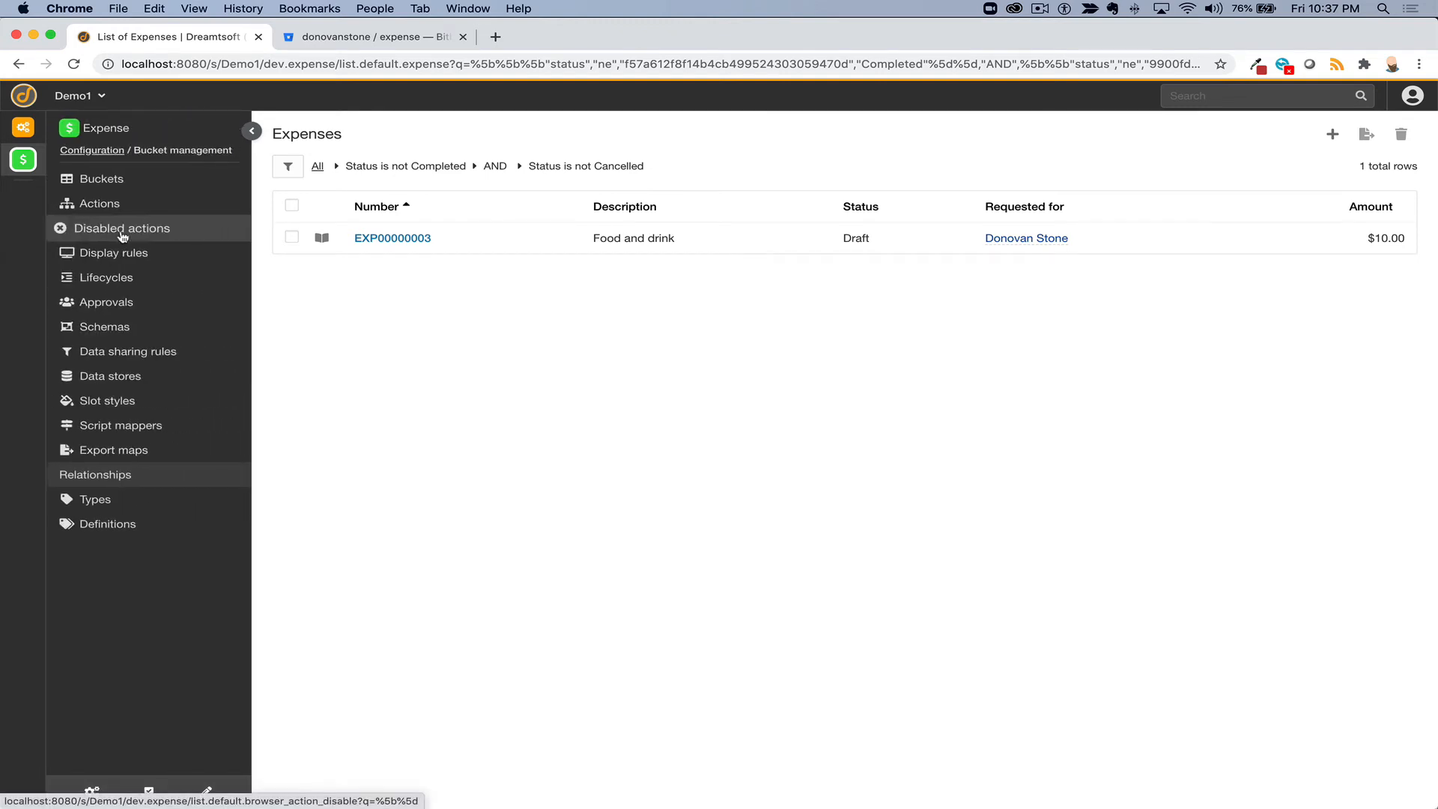
click(123, 183)
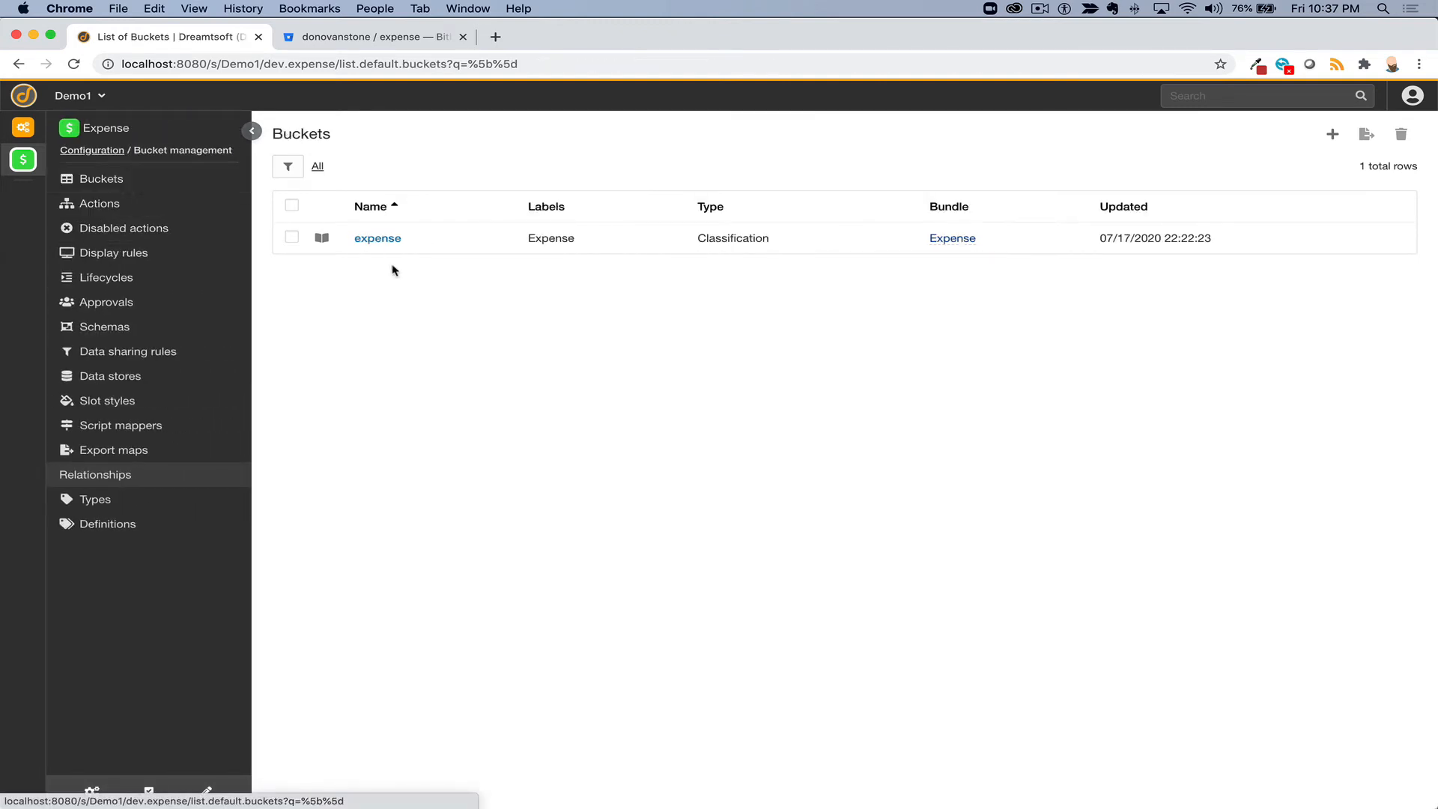
click(1325, 146)
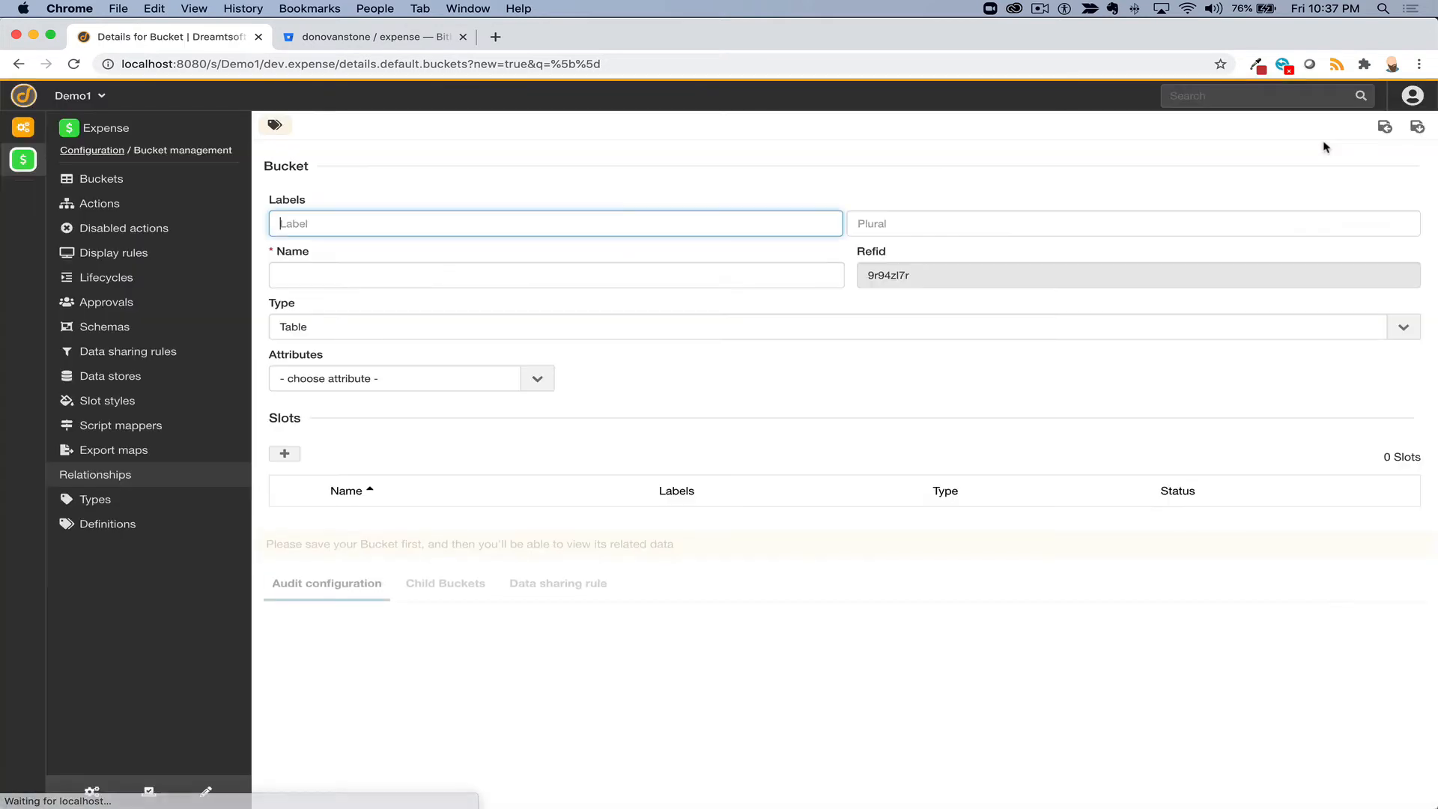
text(Ex)
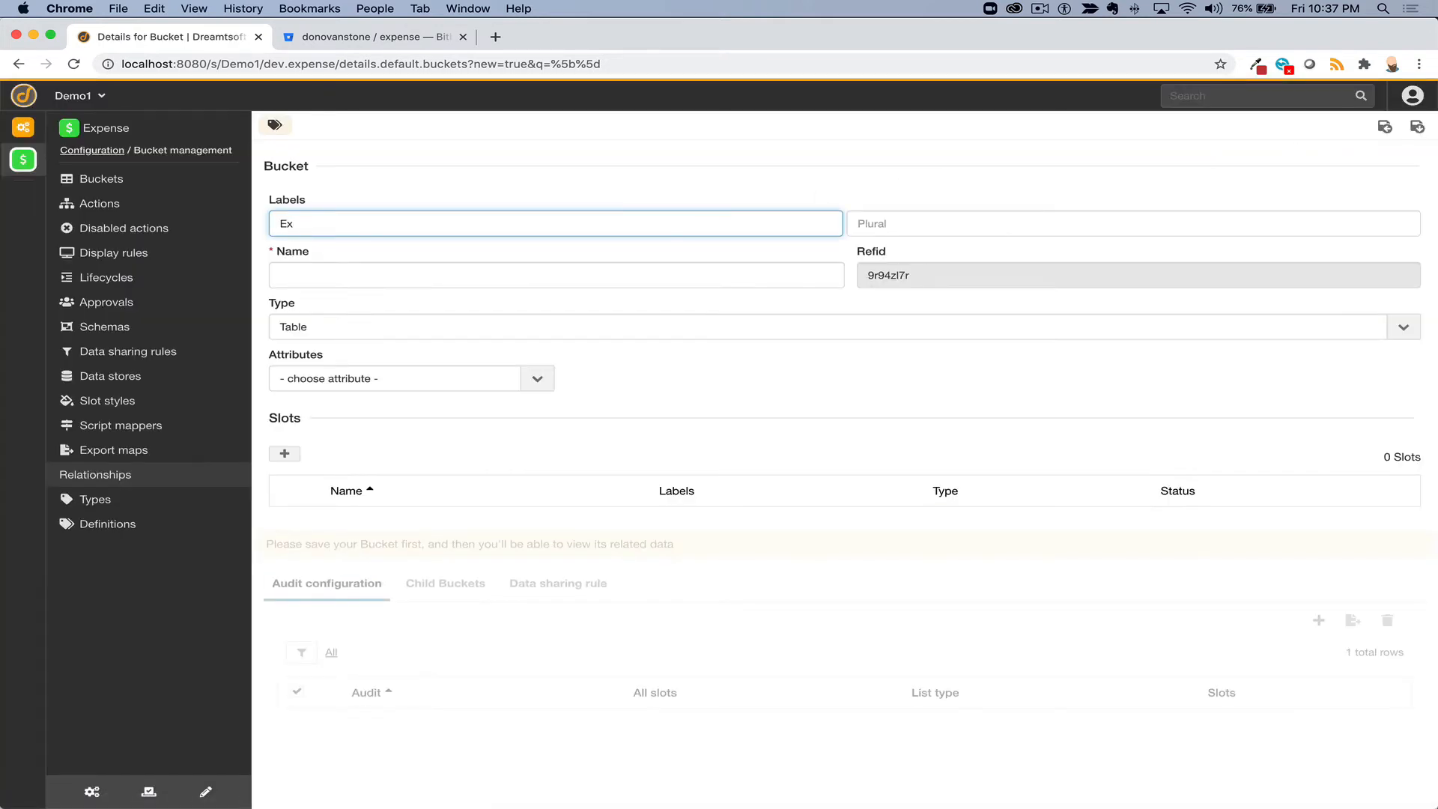
text(pense report)
key(Tab)
key(Tab)
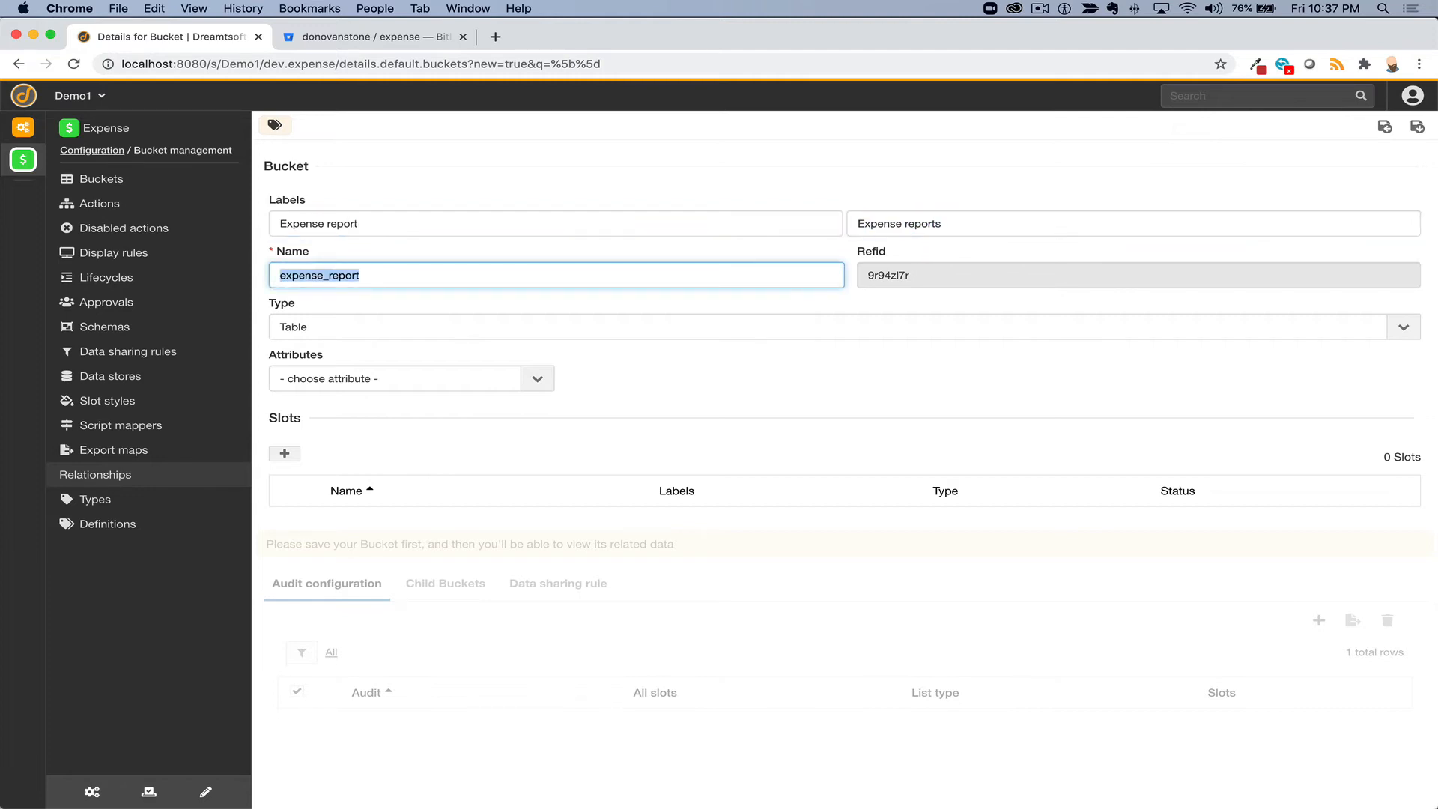
click(443, 329)
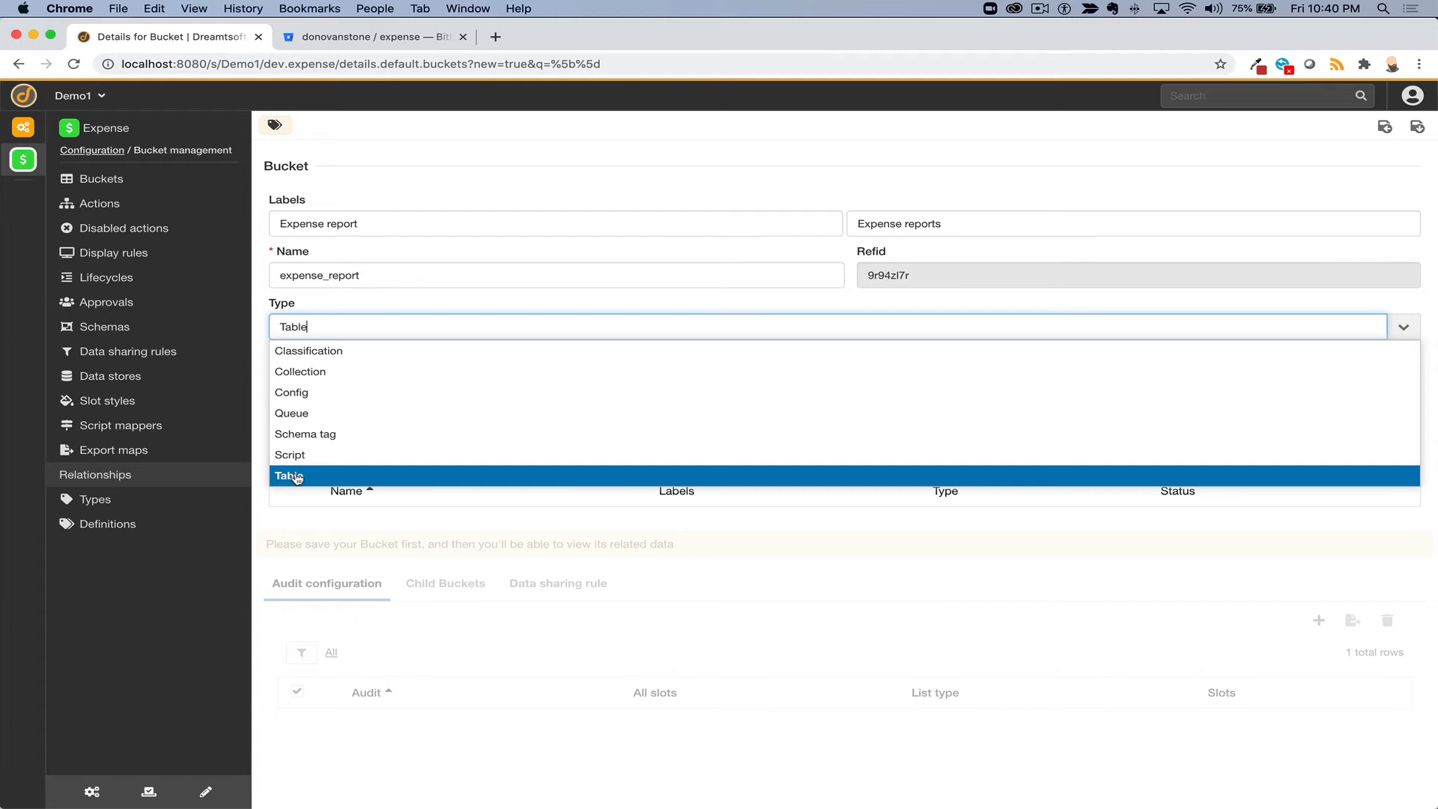
- Set the bucket type to Classification with Work as its parent bucket
click(325, 350)
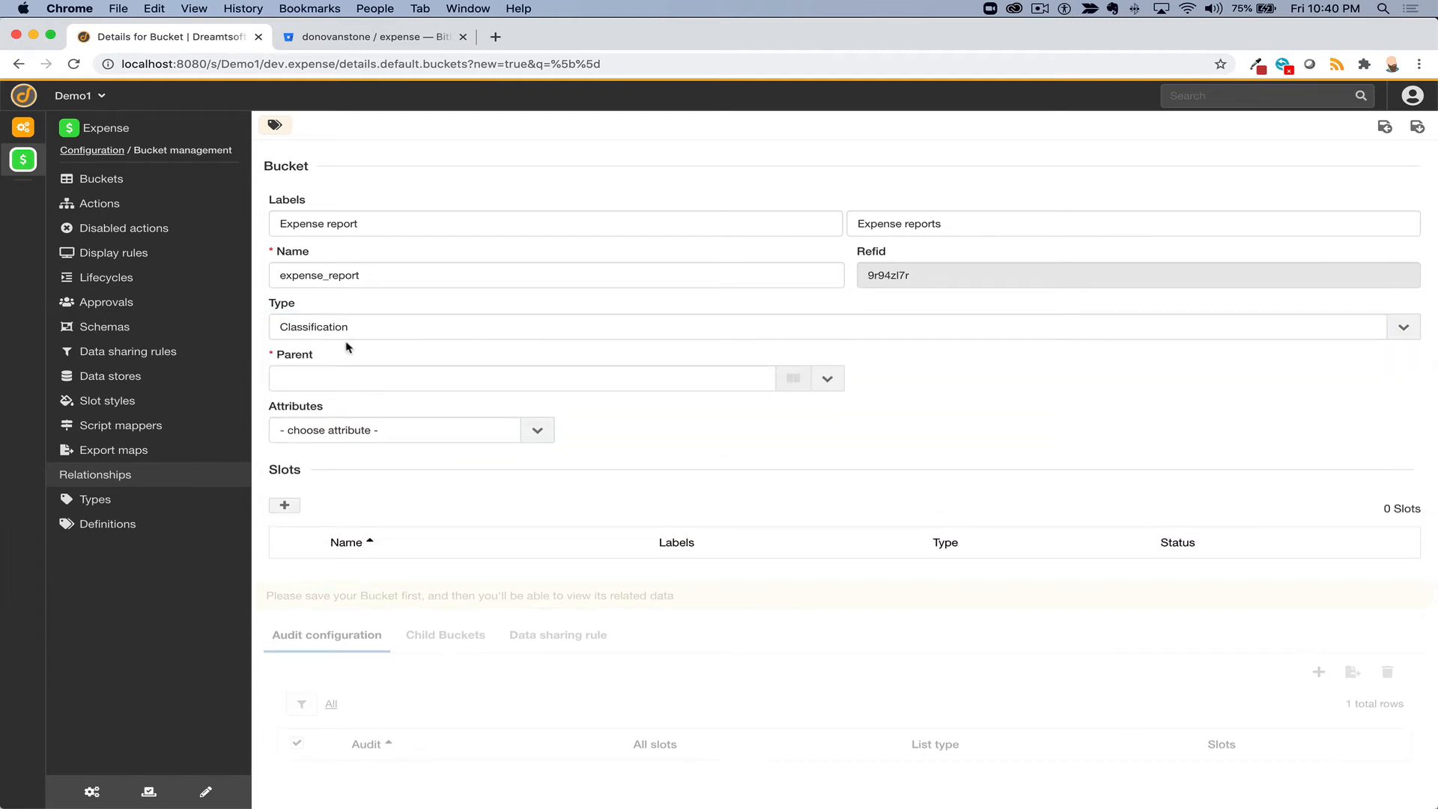
click(435, 383)
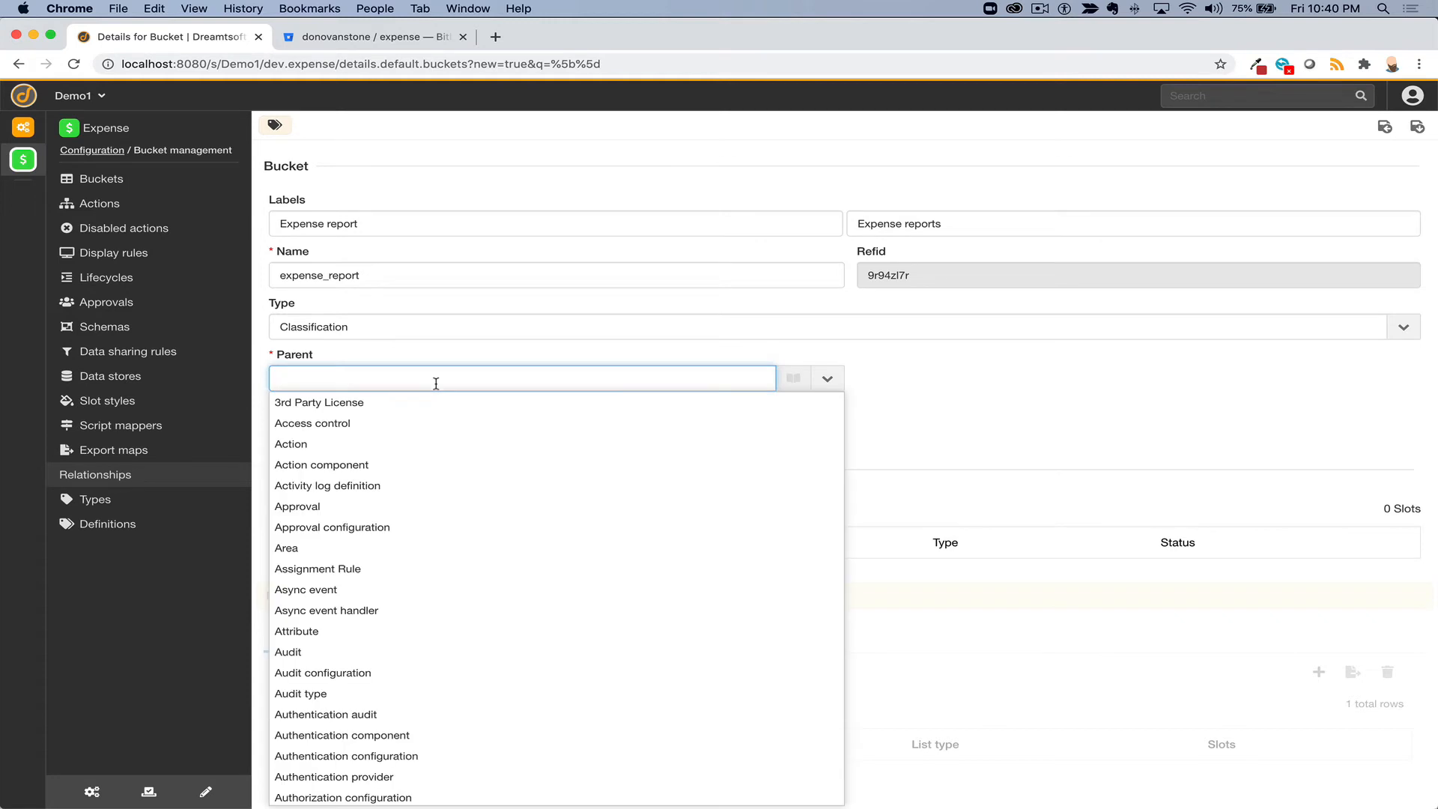
text(work)
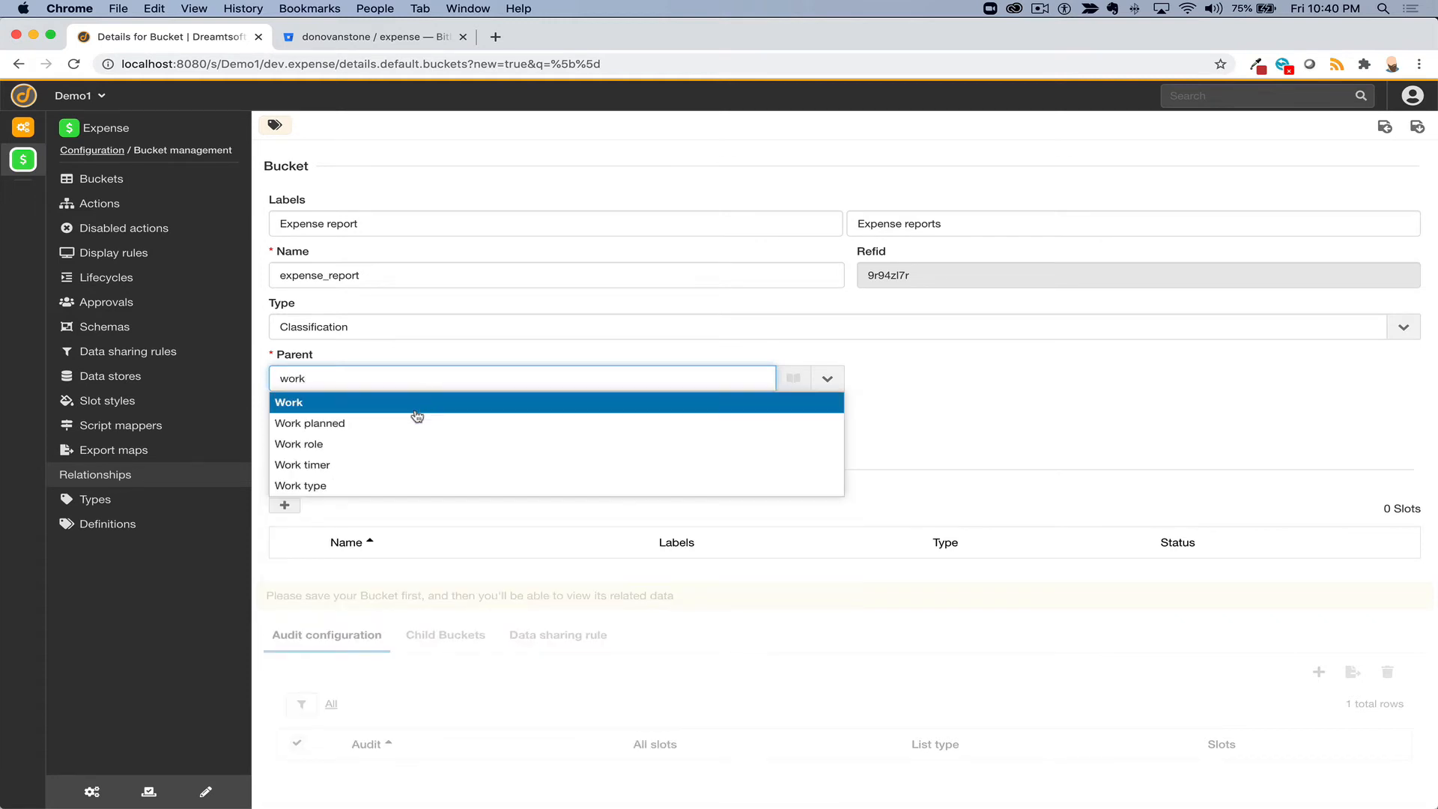
click(415, 404)
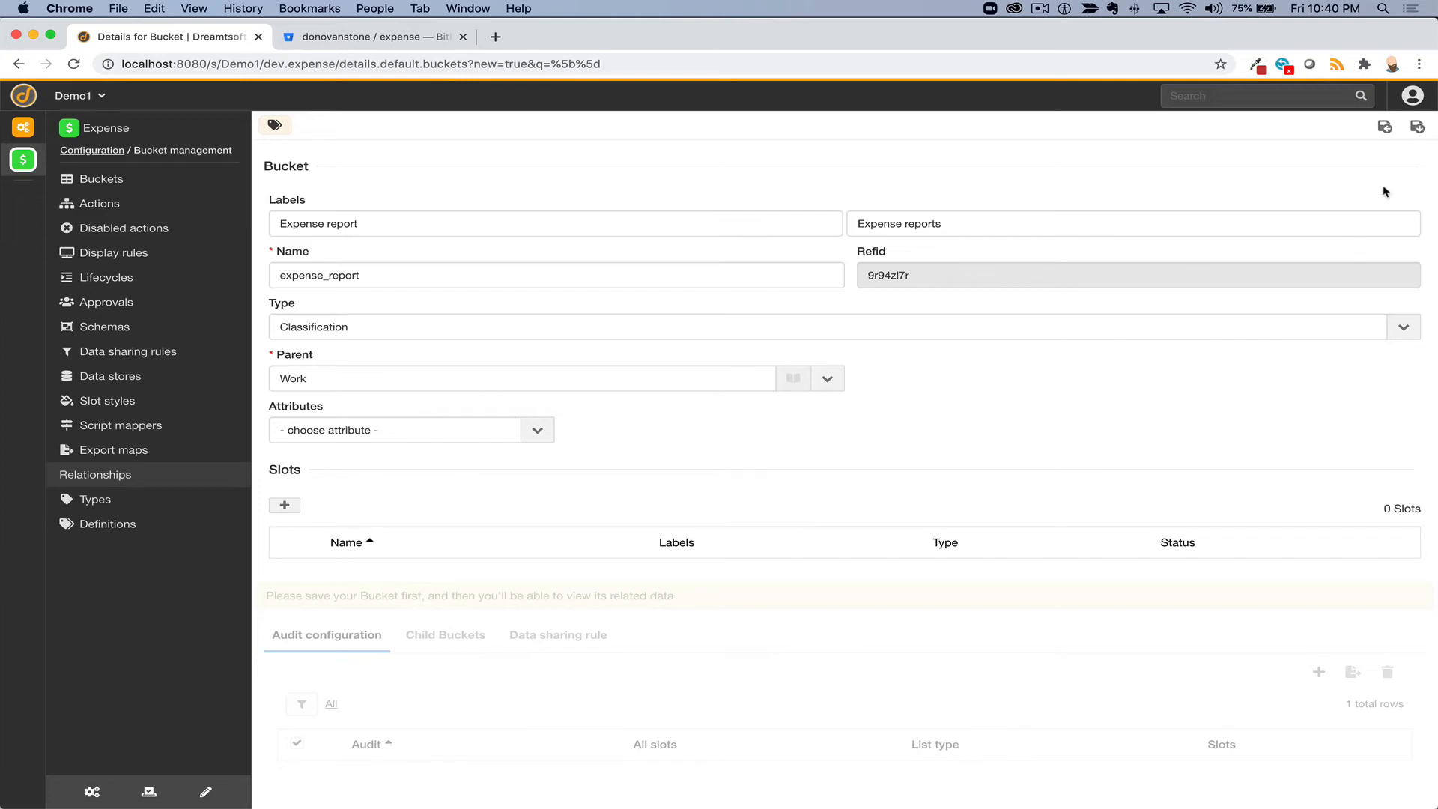
- Save the Expense report bucket and review its 18 slots inherited from Work
click(1418, 128)
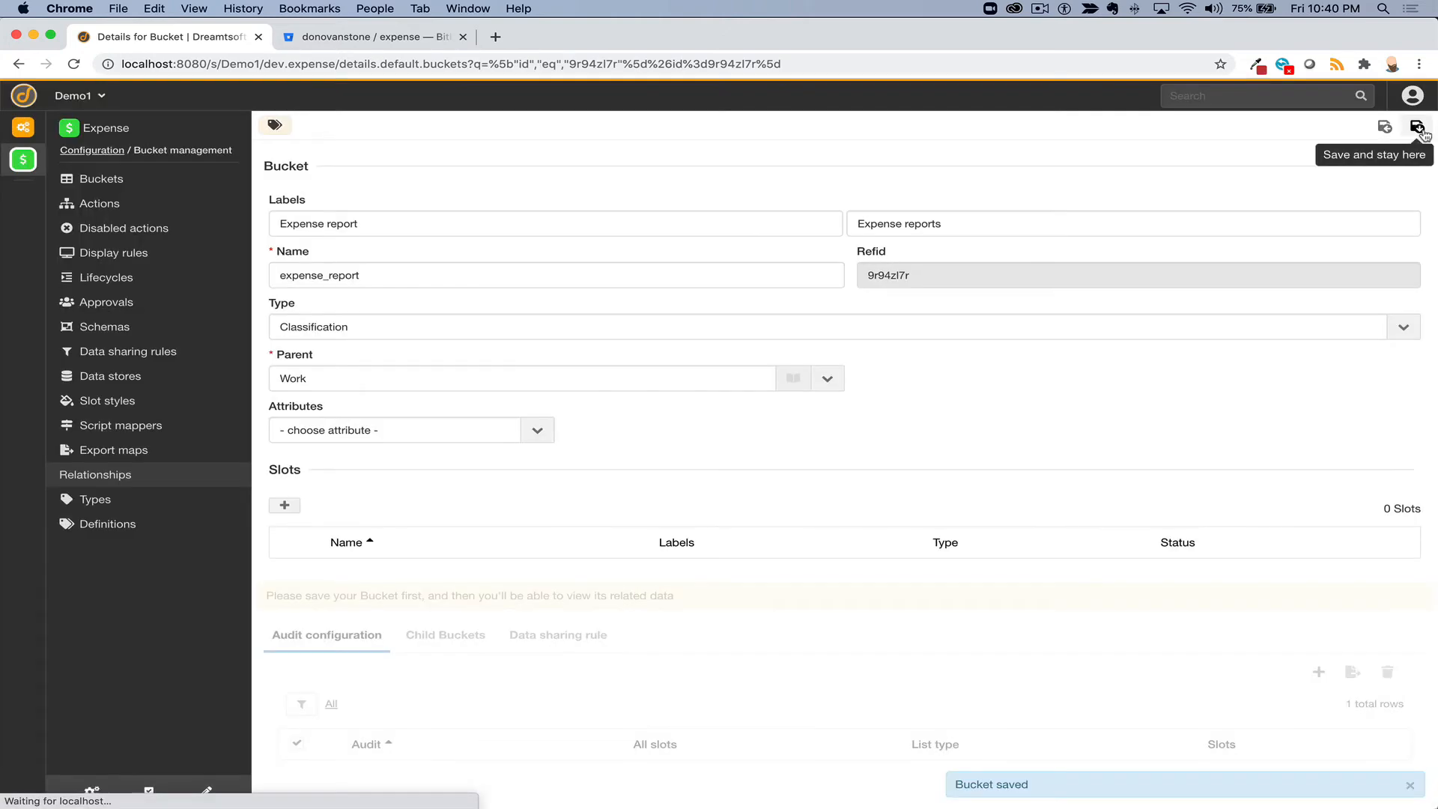
scroll(656, 425, down, 5)
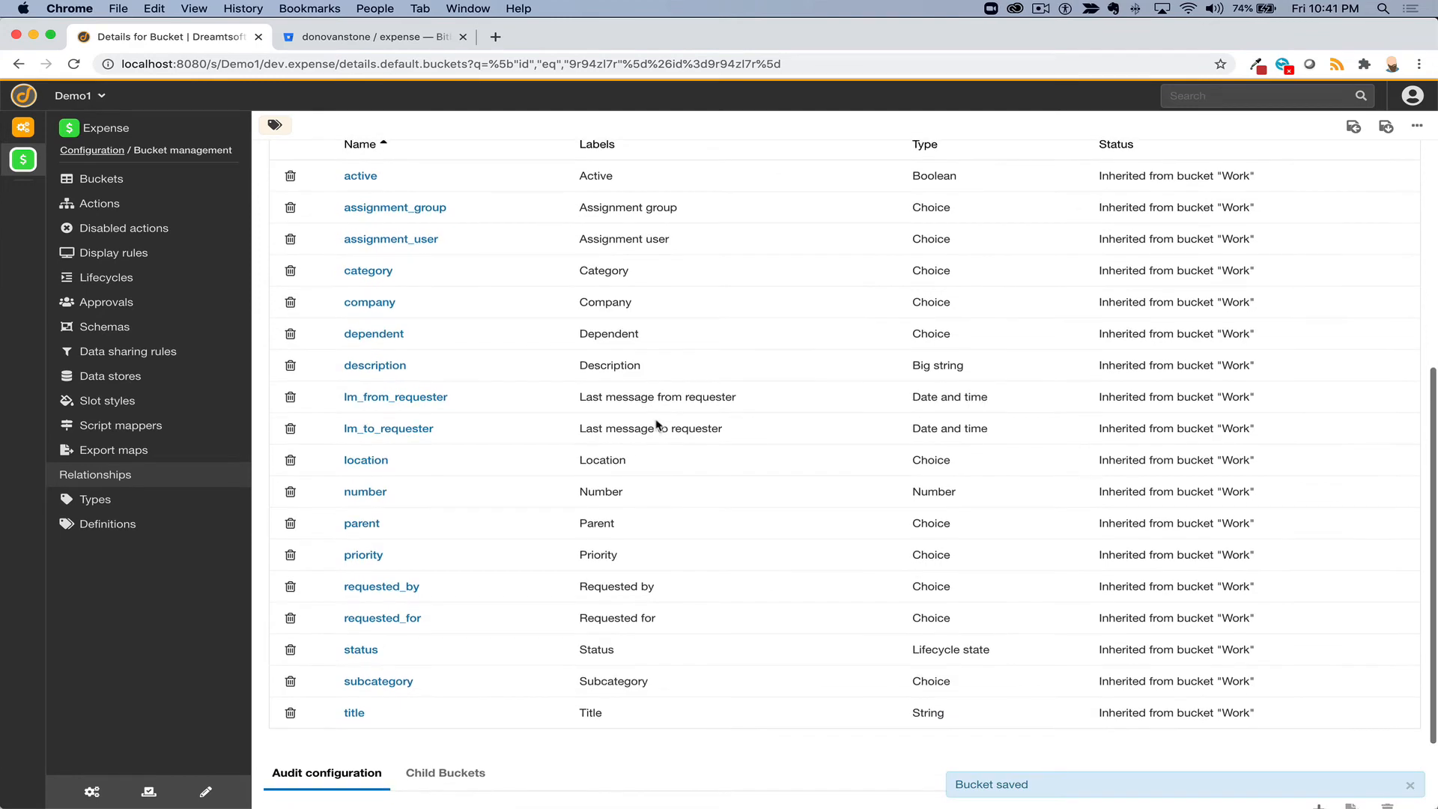
scroll(656, 425, up, 2)
scroll(656, 426, up, 3)
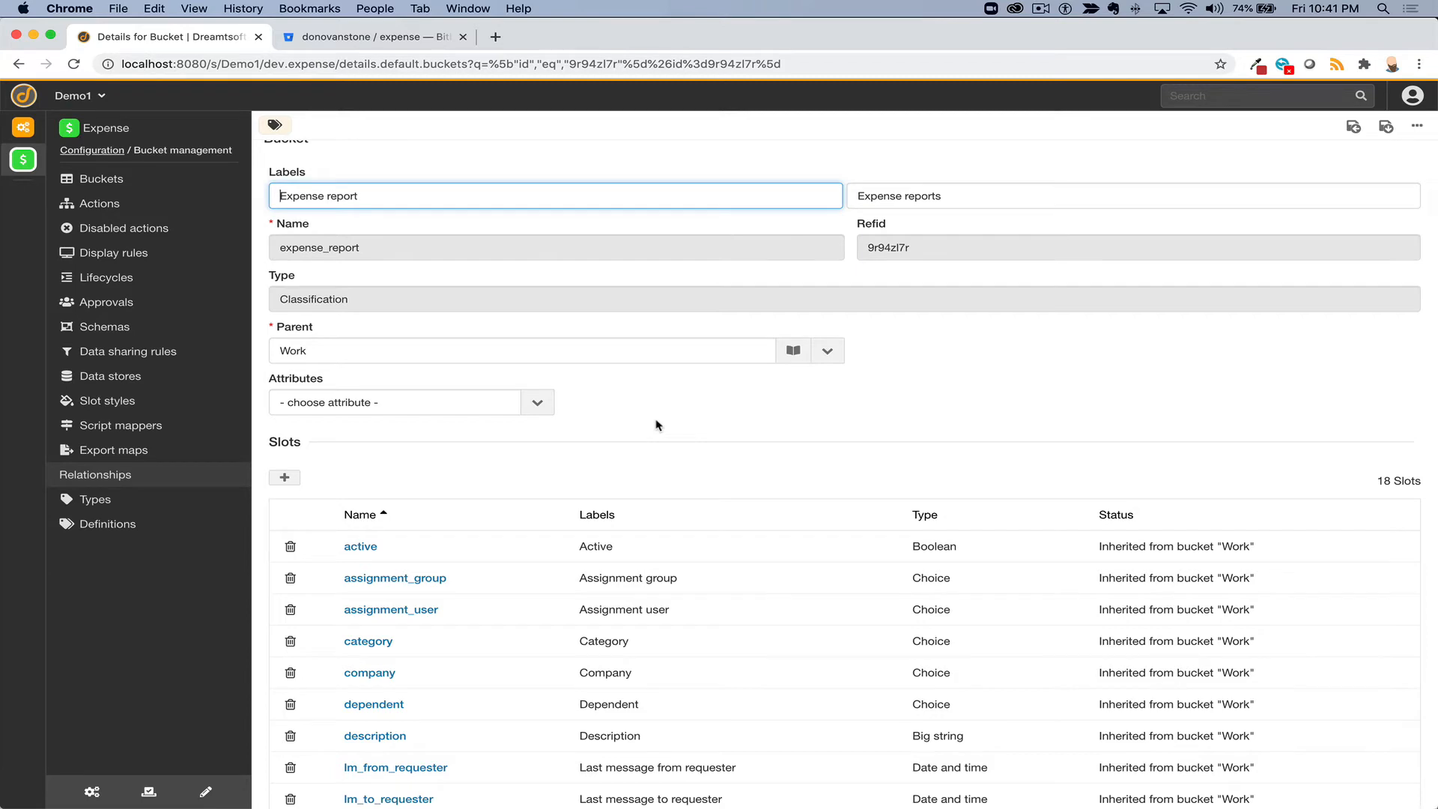
scroll(655, 426, down, 3)
scroll(656, 425, down, 5)
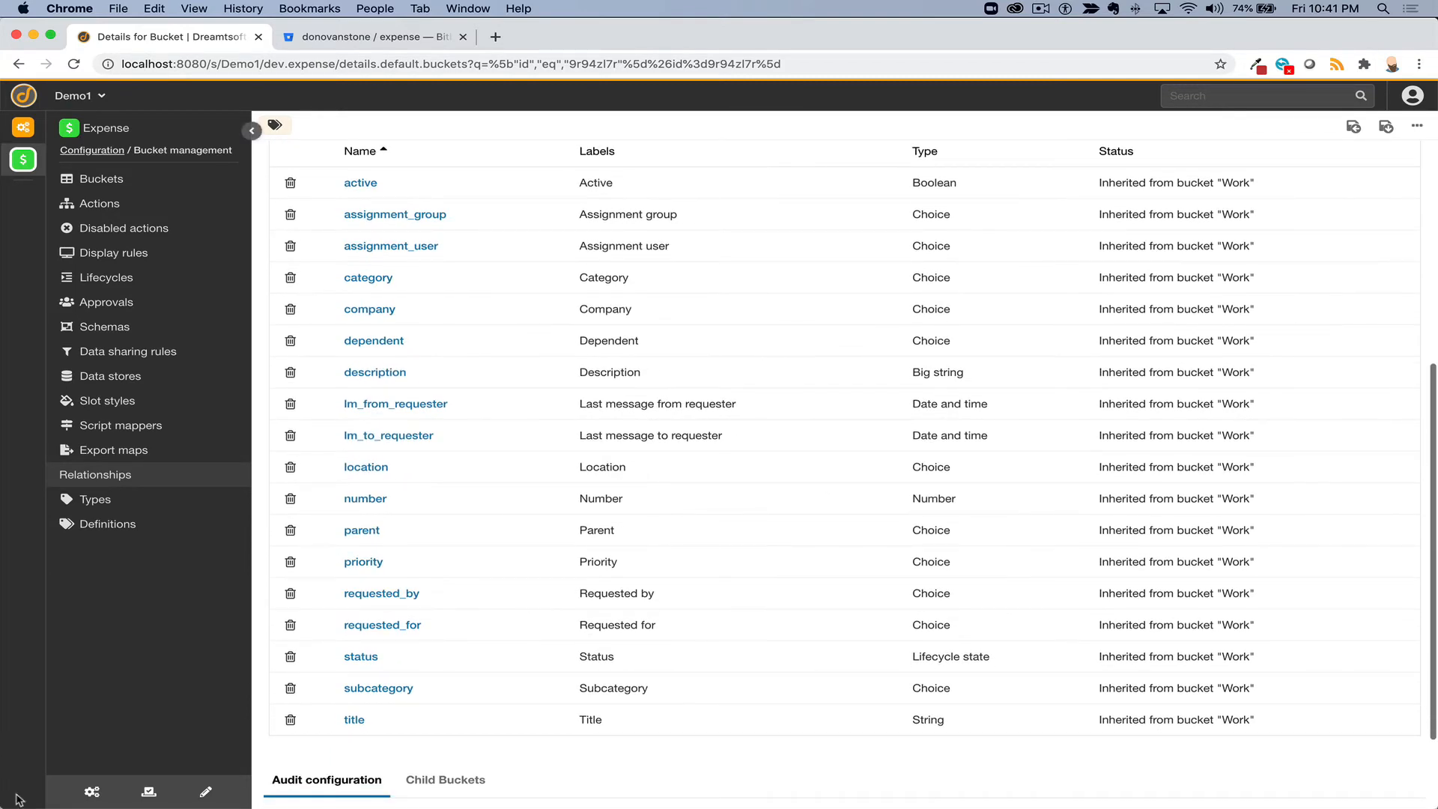
click(91, 791)
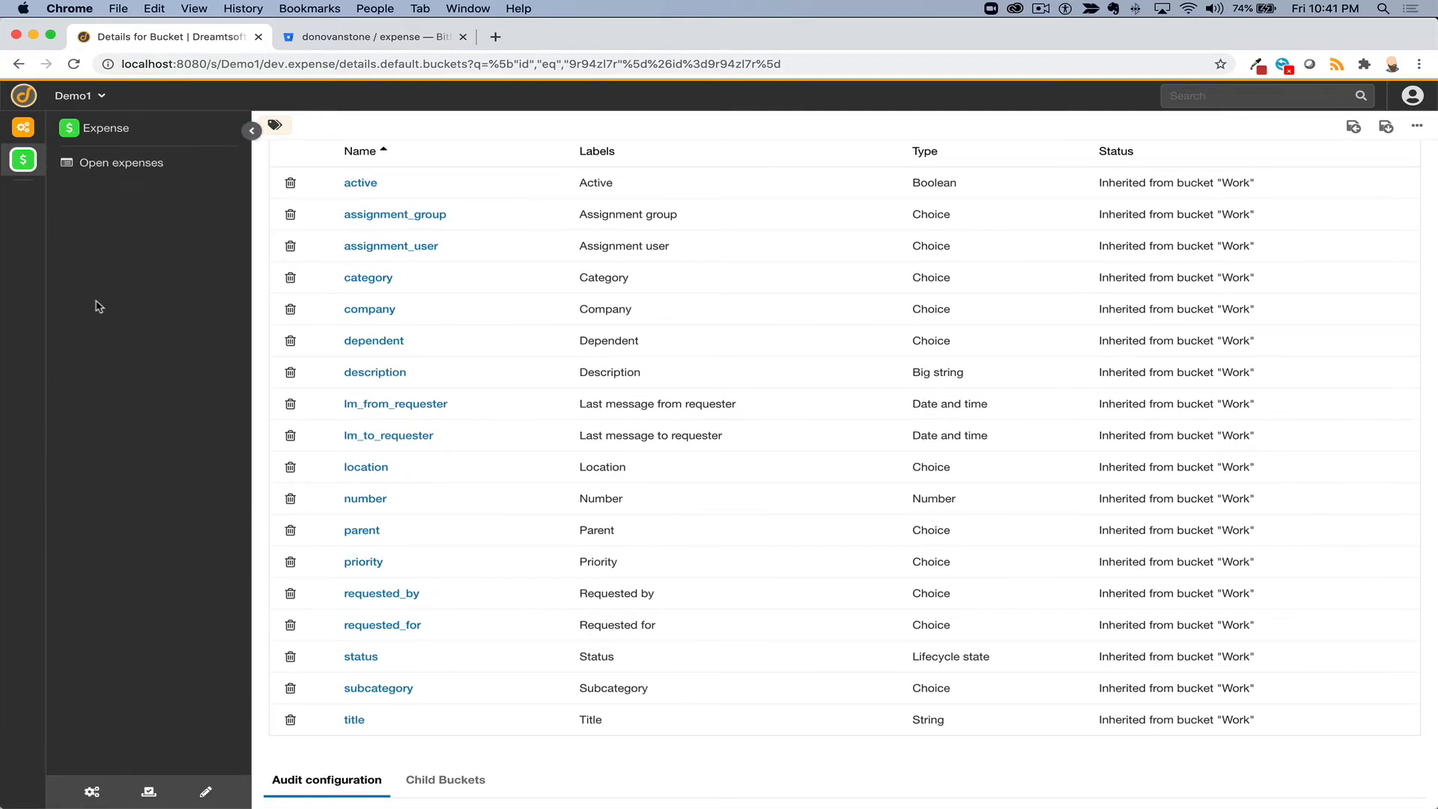
click(91, 792)
click(83, 329)
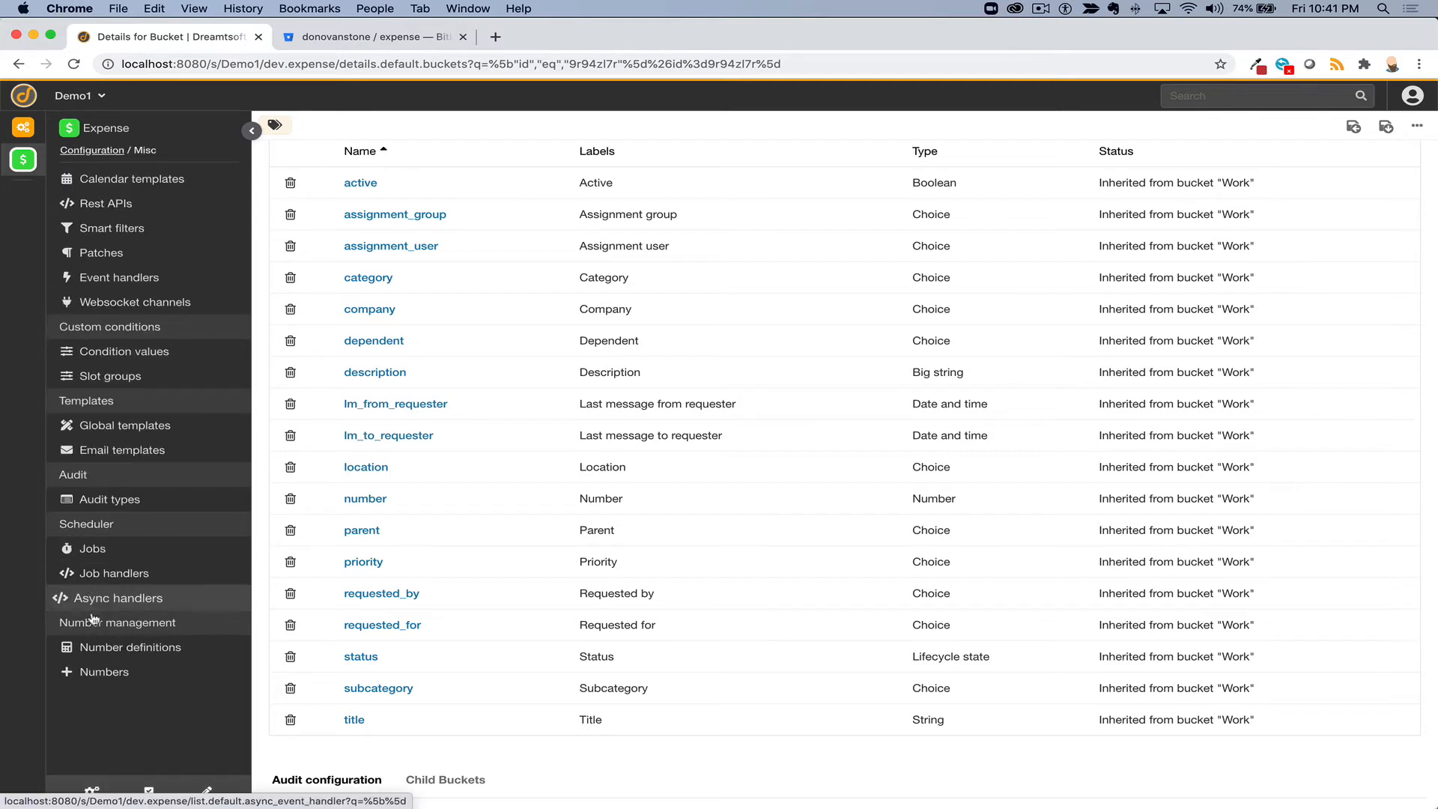
- Create and save number definition EXPRT starting at 1 with padding enabled, size 8
click(94, 646)
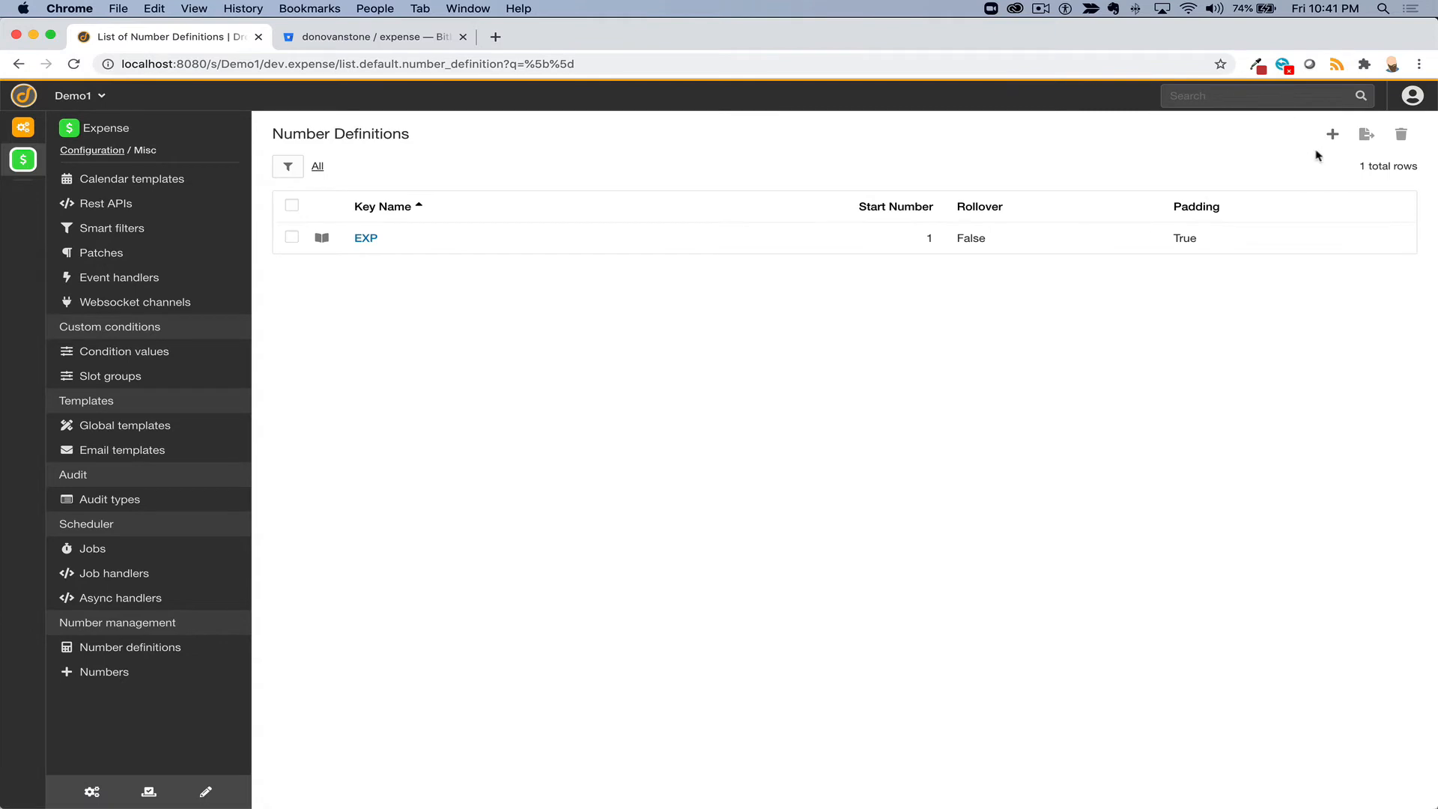
click(1332, 134)
text(E)
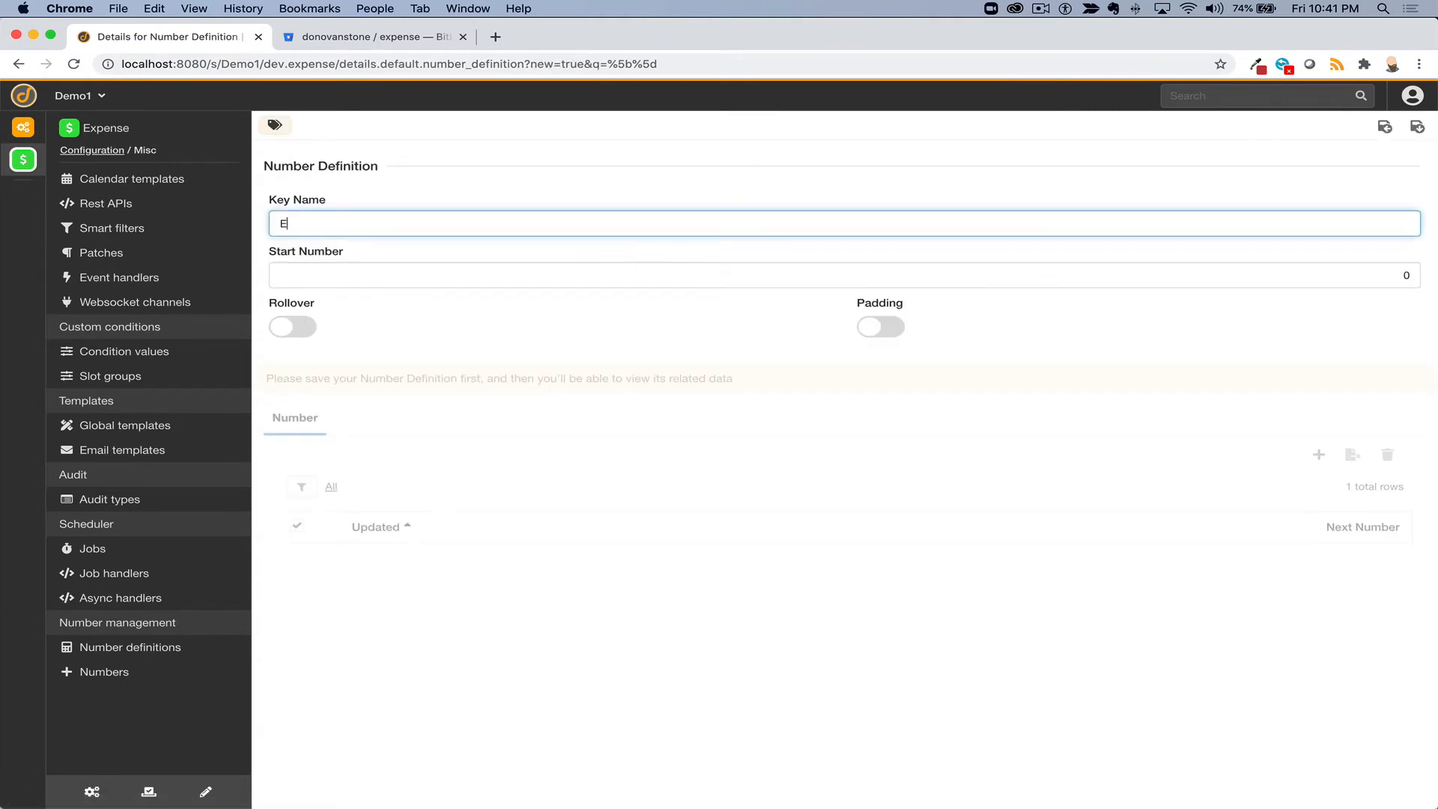
text(XPRT)
key(Tab)
text(1)
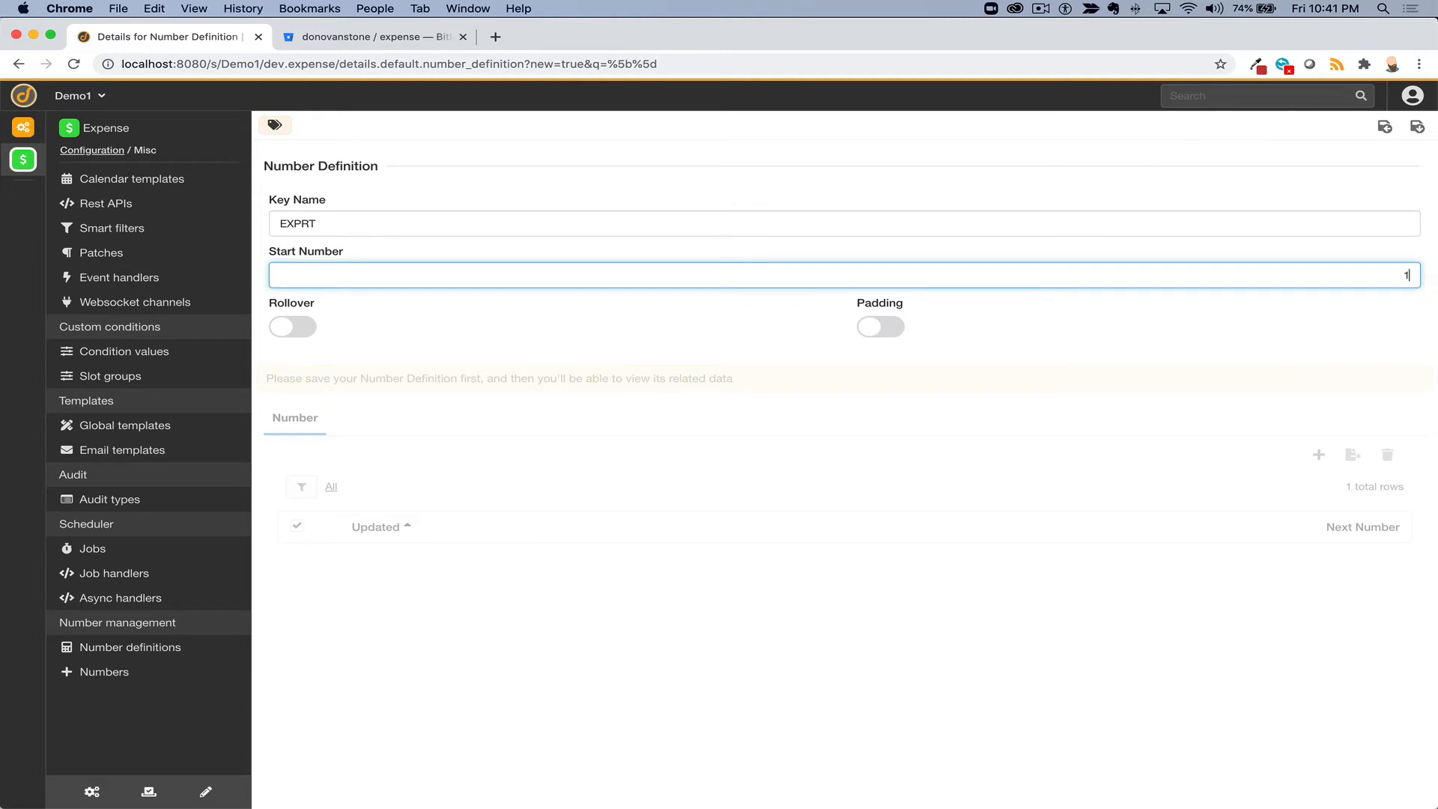
click(876, 327)
click(1407, 379)
text(8)
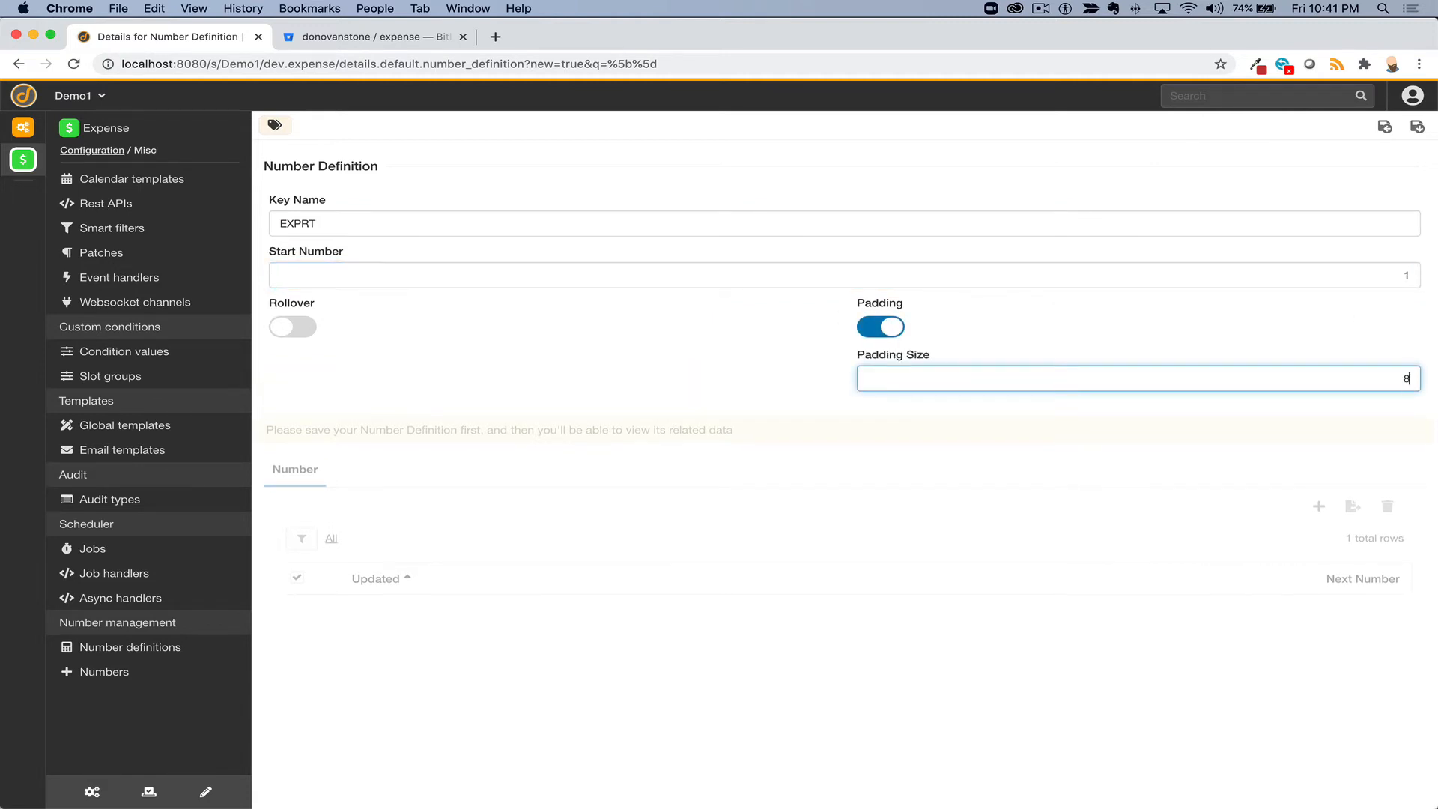
key(Tab)
click(1419, 130)
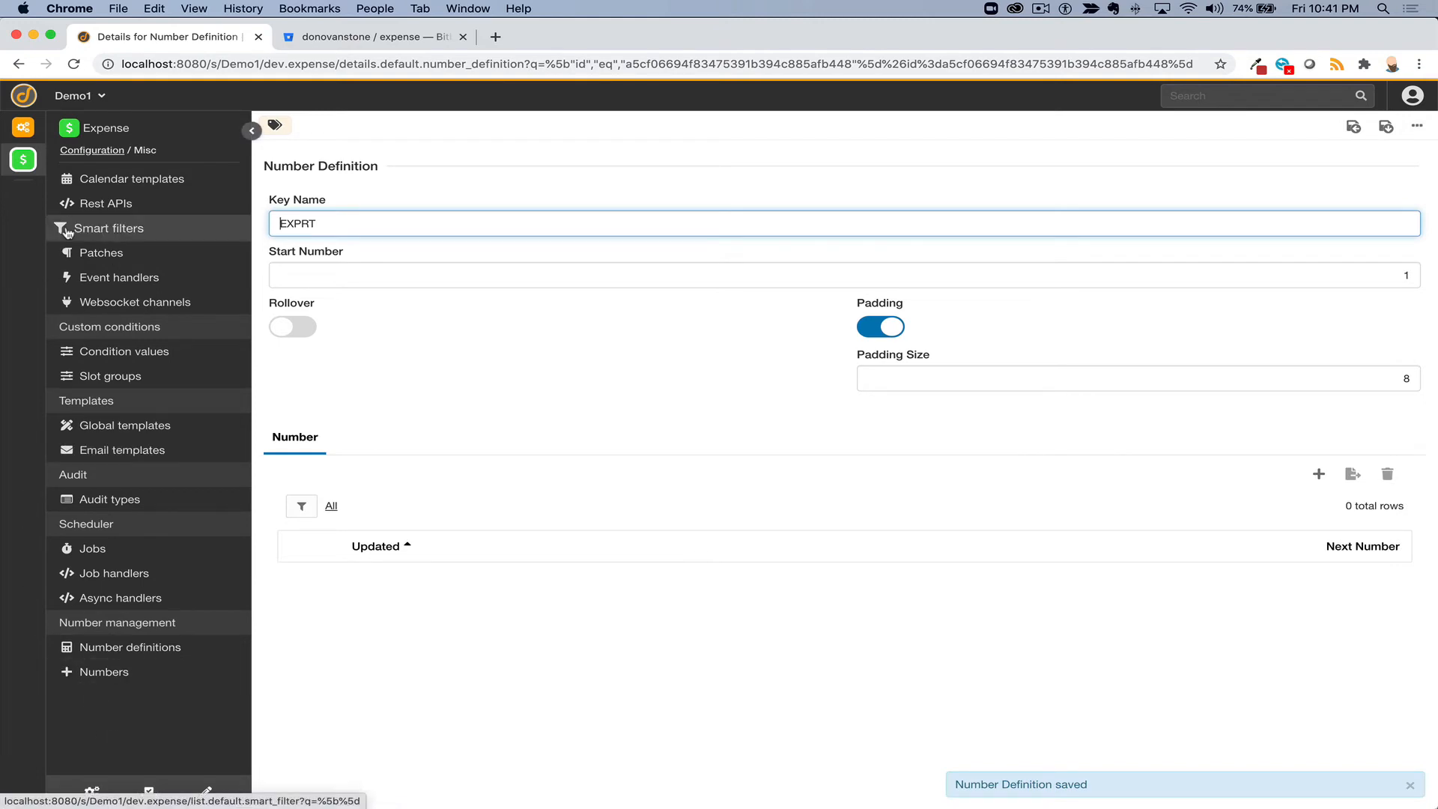
- Make the expense_report bucket's number slot use the EXPRT number definition
click(93, 791)
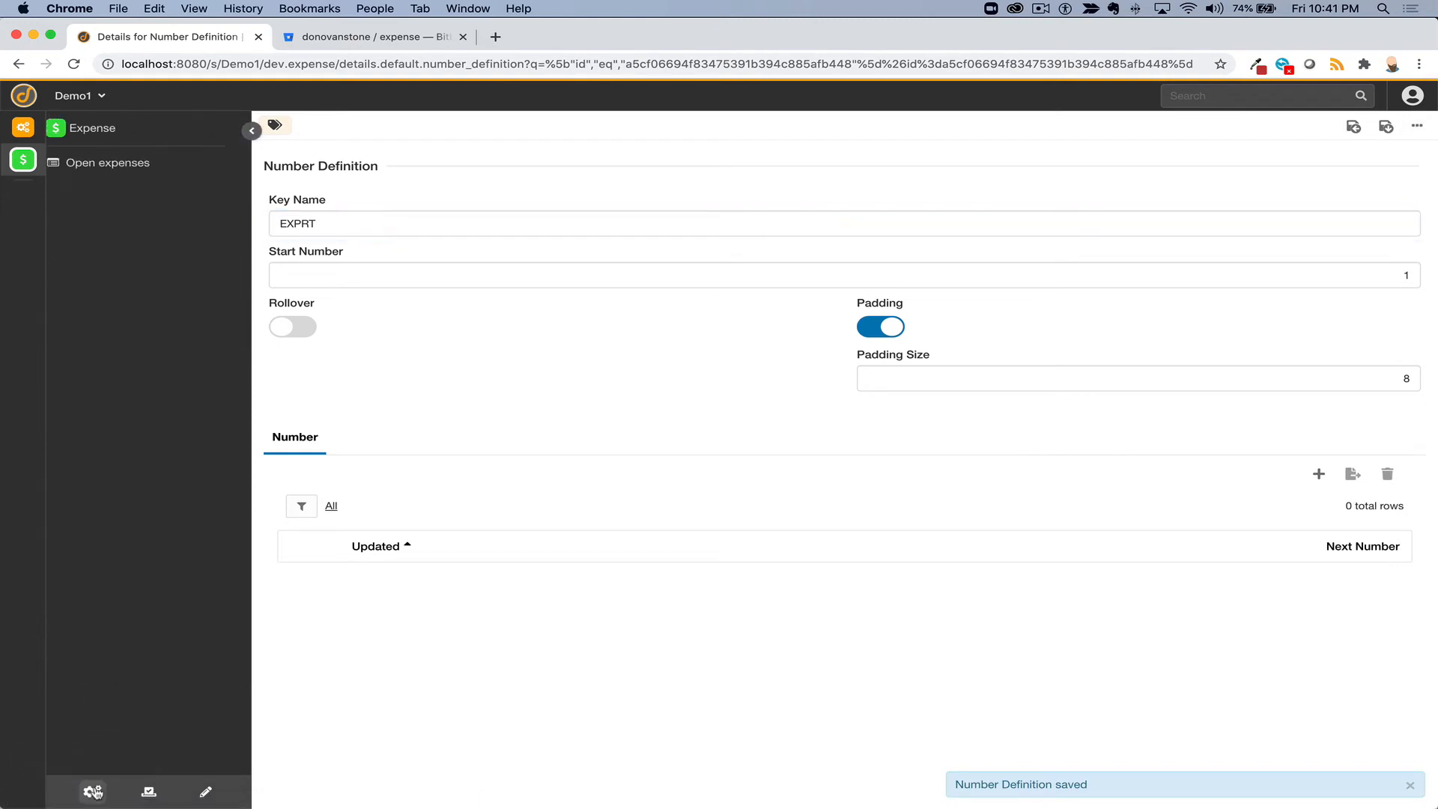
click(112, 238)
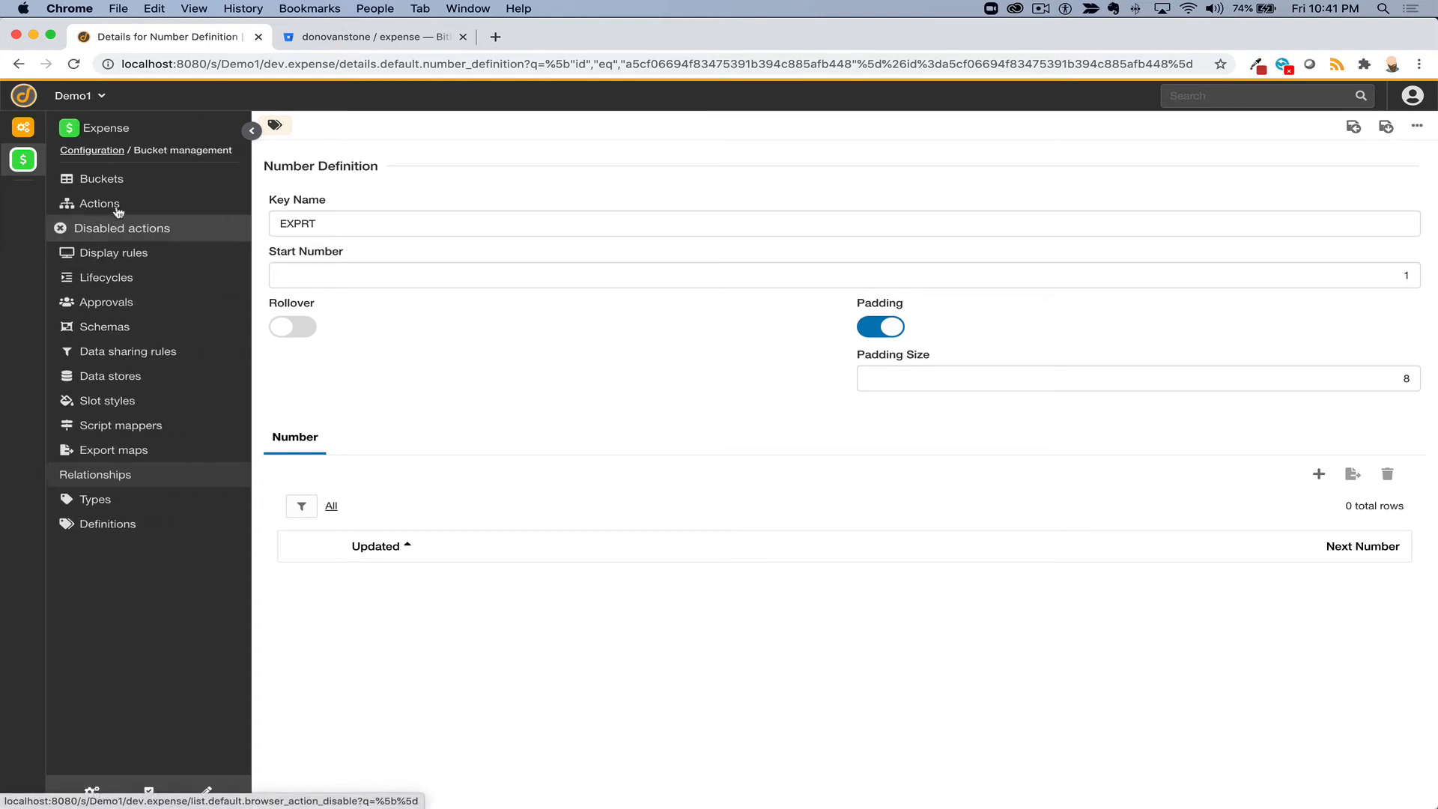
click(111, 181)
click(428, 270)
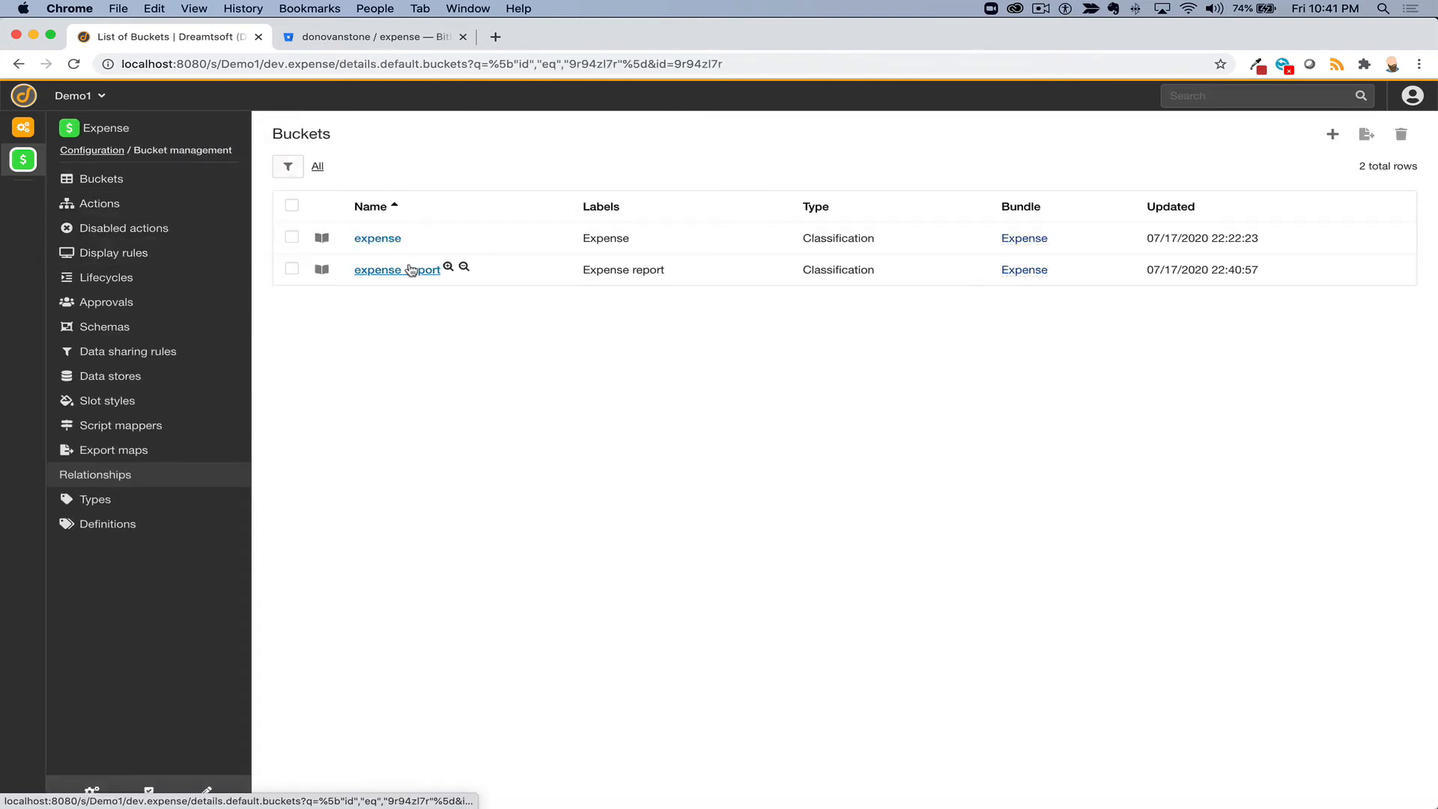
scroll(381, 623, down, 5)
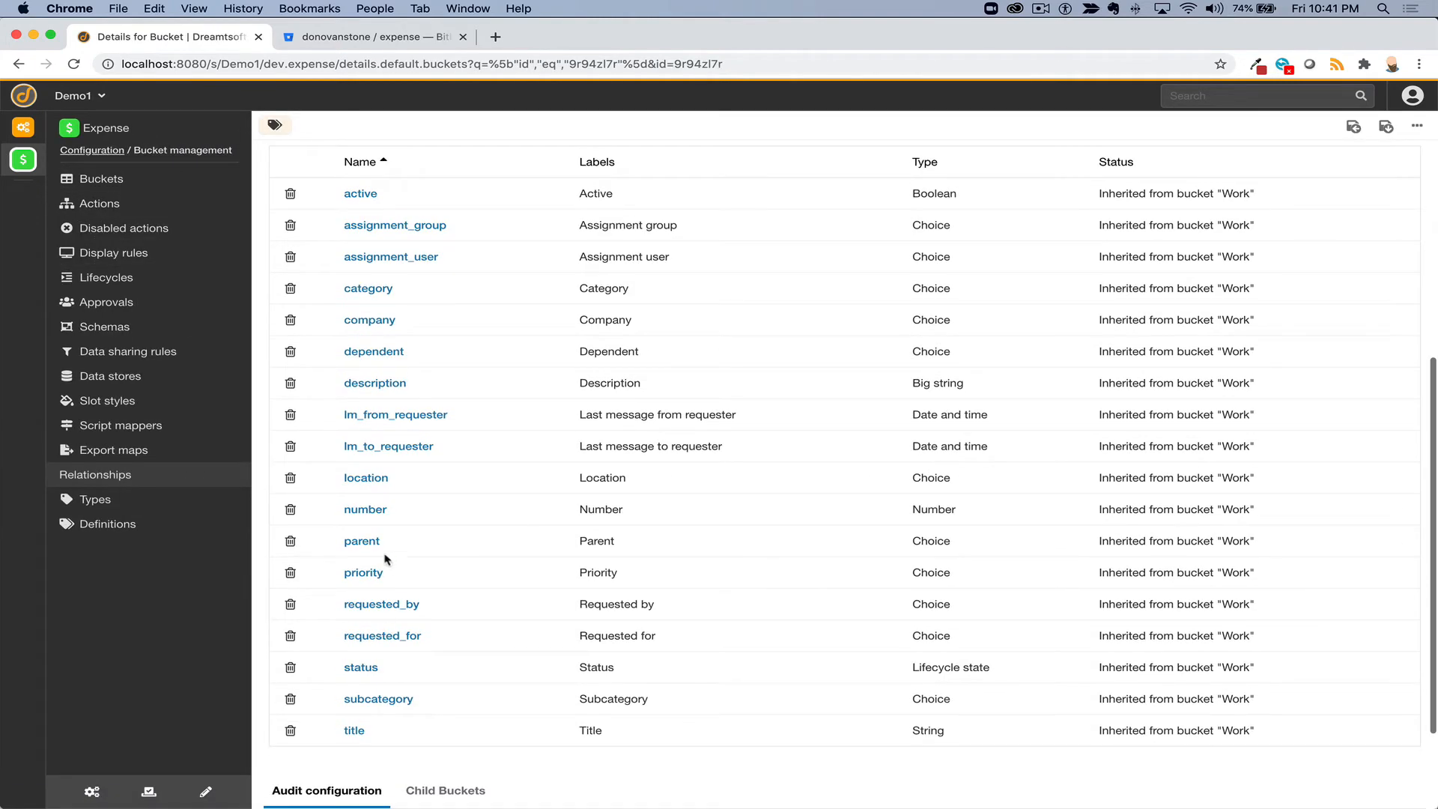
click(362, 510)
click(92, 416)
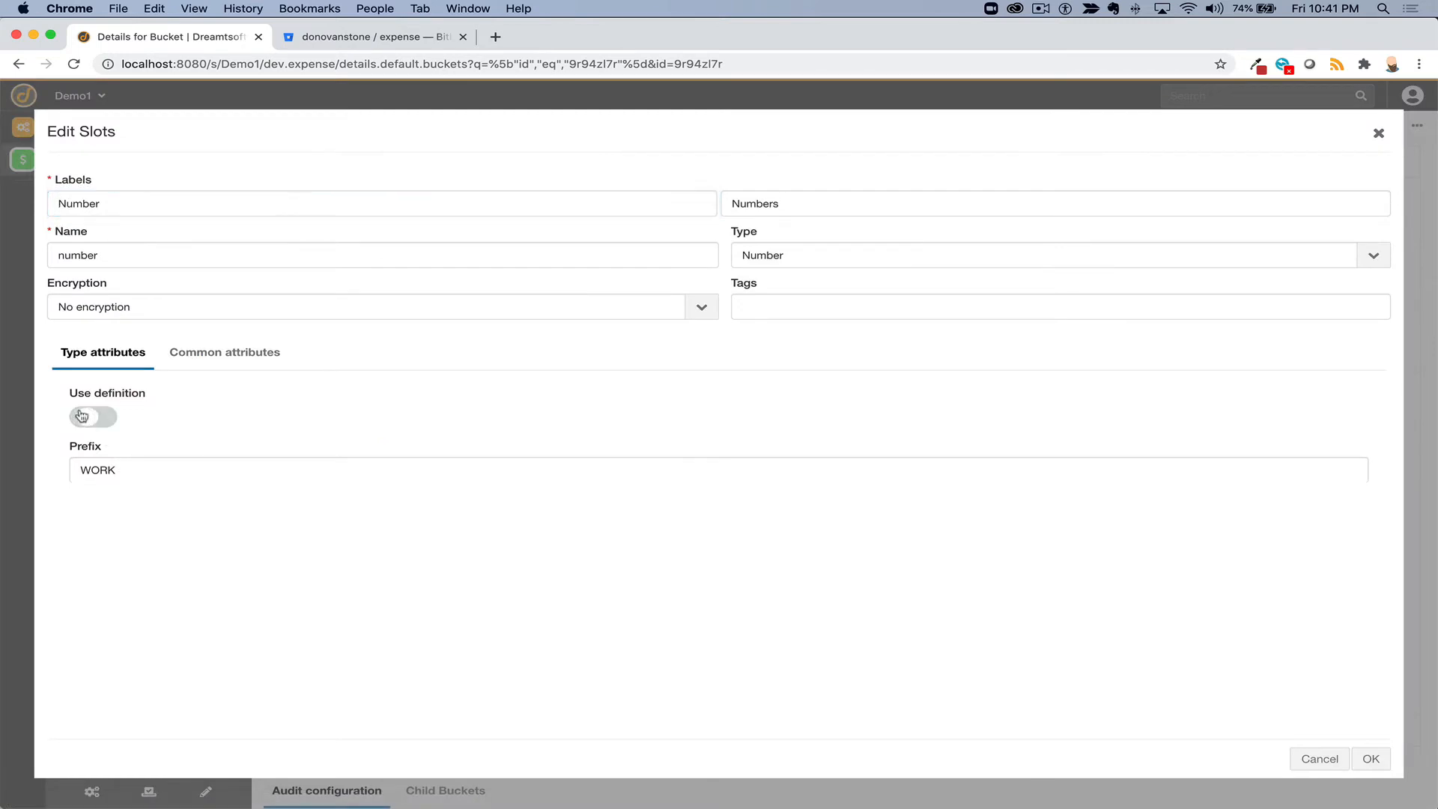
click(205, 466)
click(181, 533)
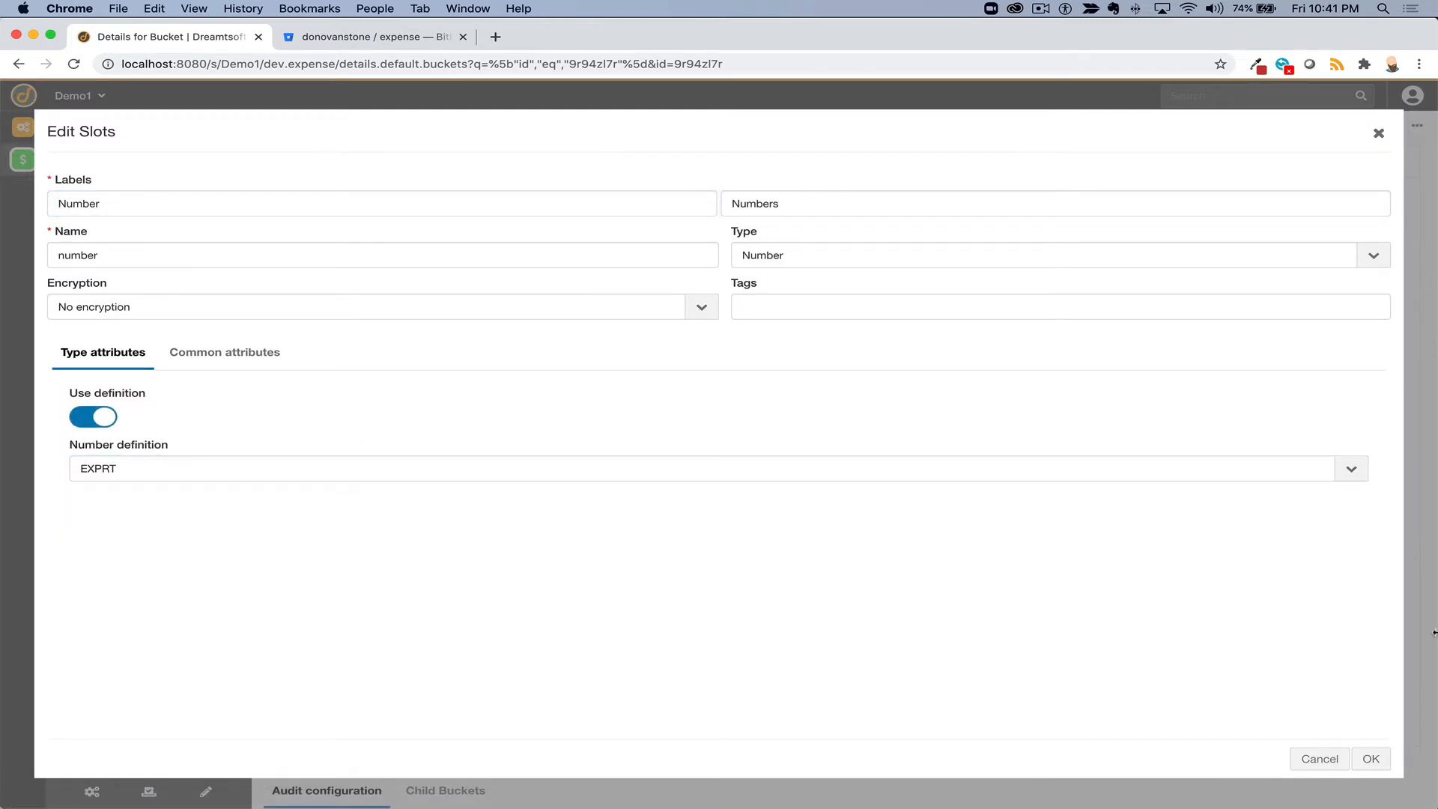
click(1371, 760)
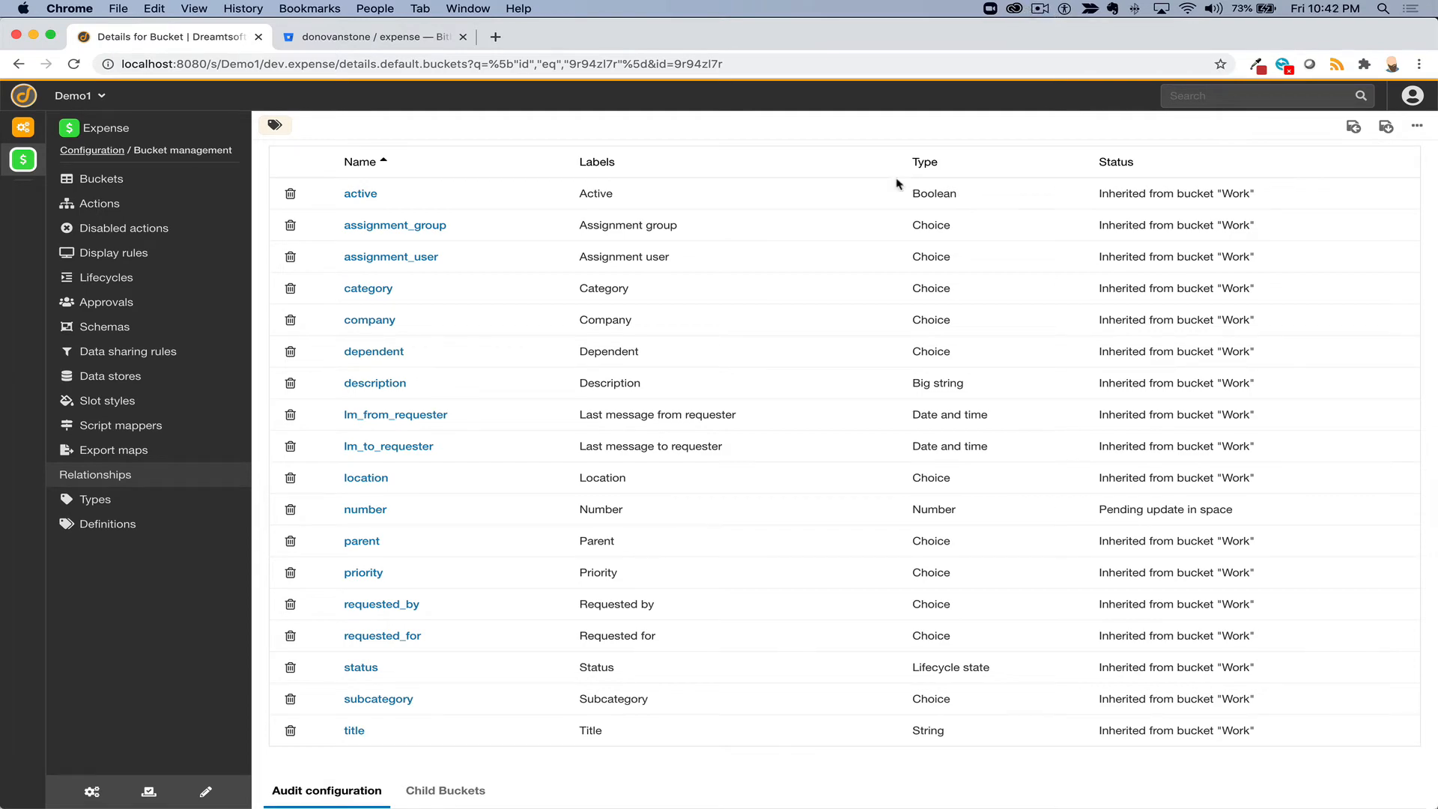
scroll(869, 237, up, 5)
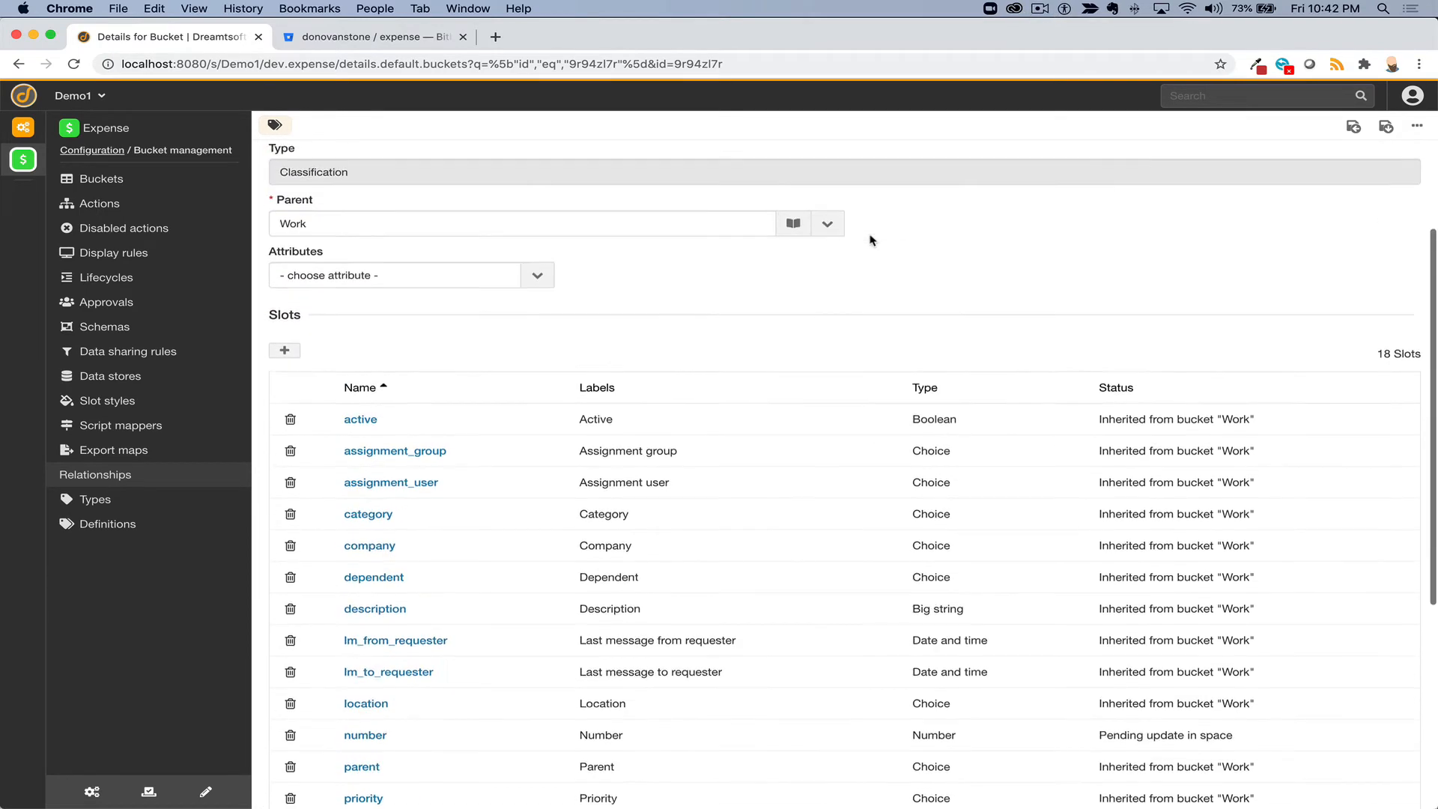
- Save the expense_report bucket and show its Expense reports data list
click(1416, 125)
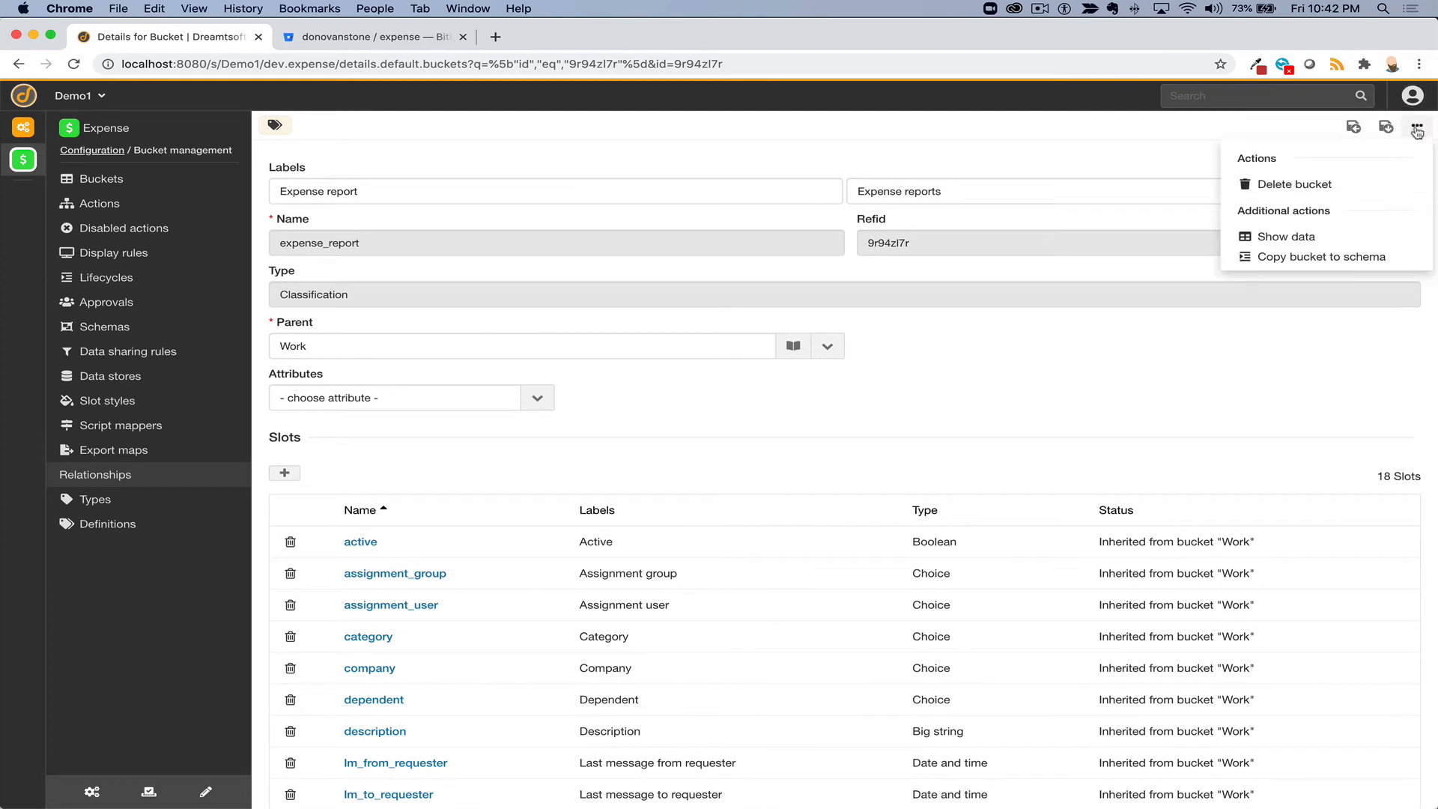
click(1296, 236)
click(798, 151)
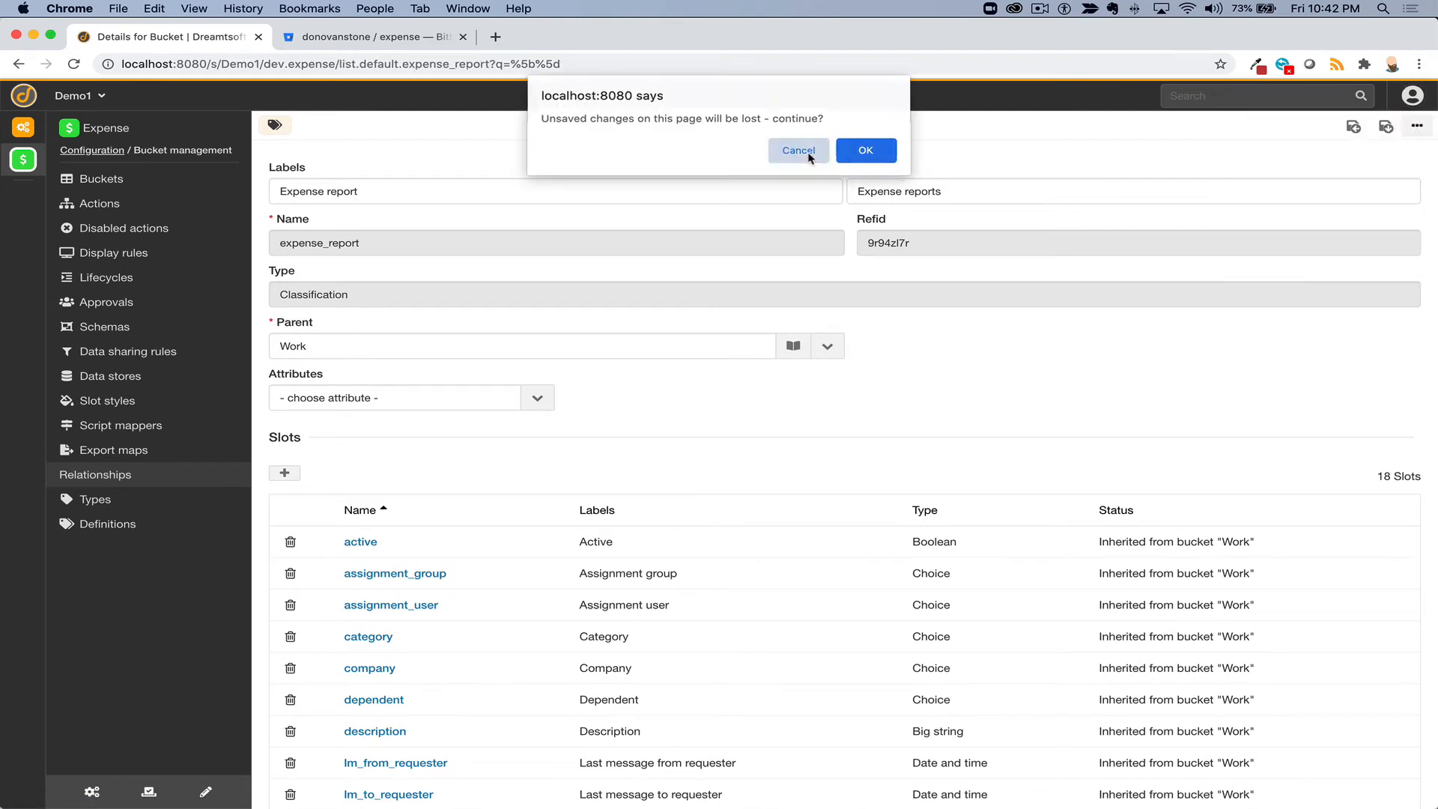
click(1386, 129)
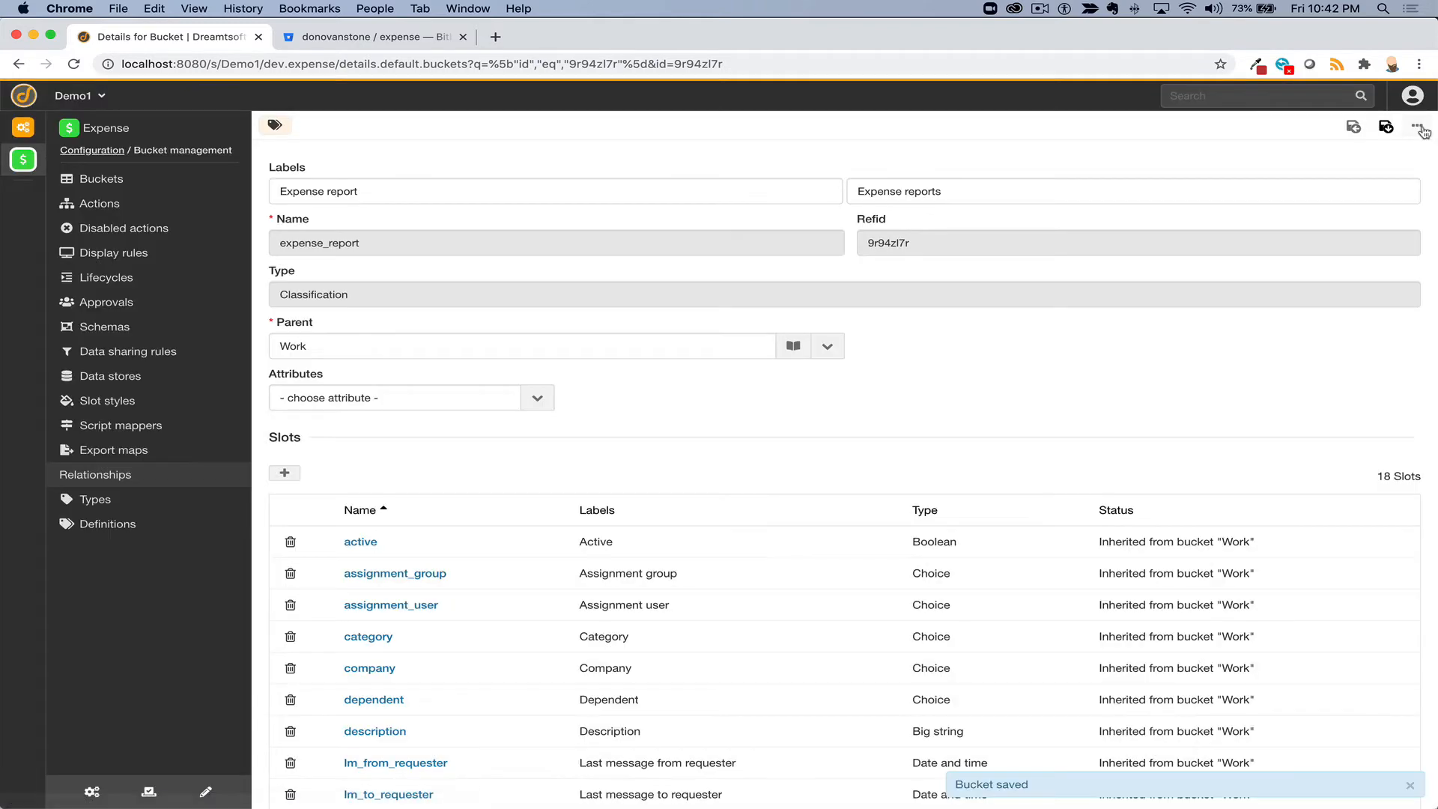
click(1416, 125)
click(1297, 235)
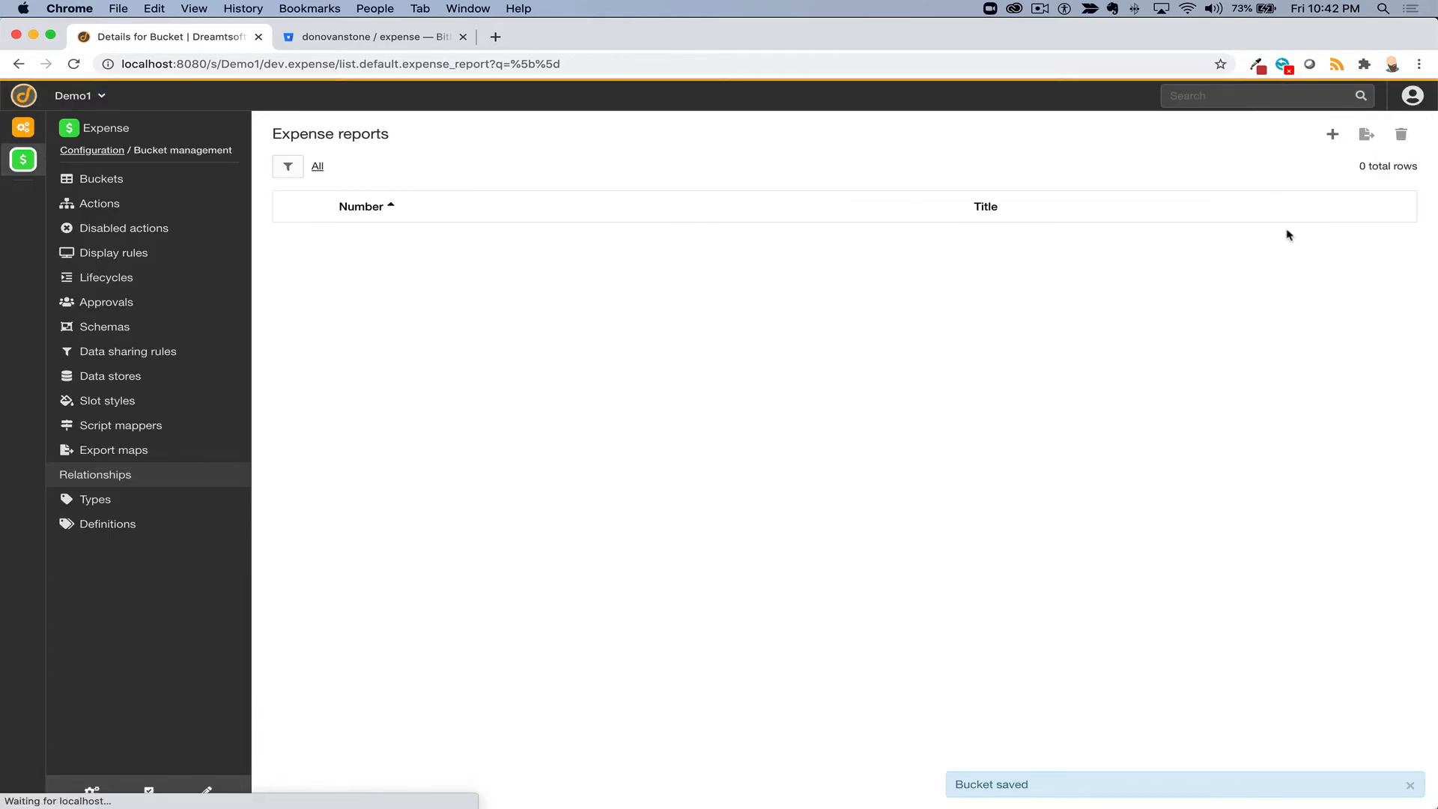
- Give the Expense reports list Number, Description, Status and Requested for columns, then start a new report
click(206, 793)
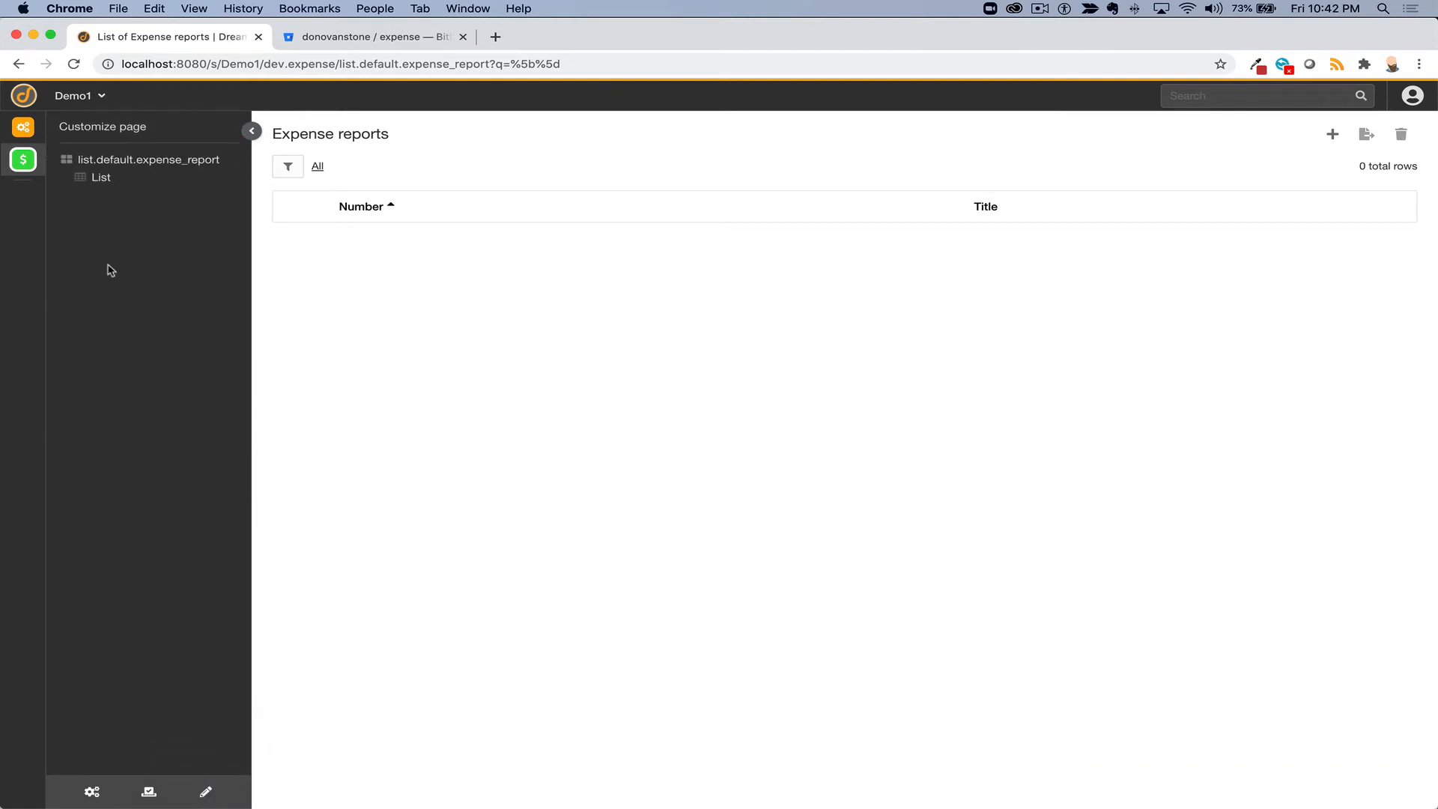
click(105, 178)
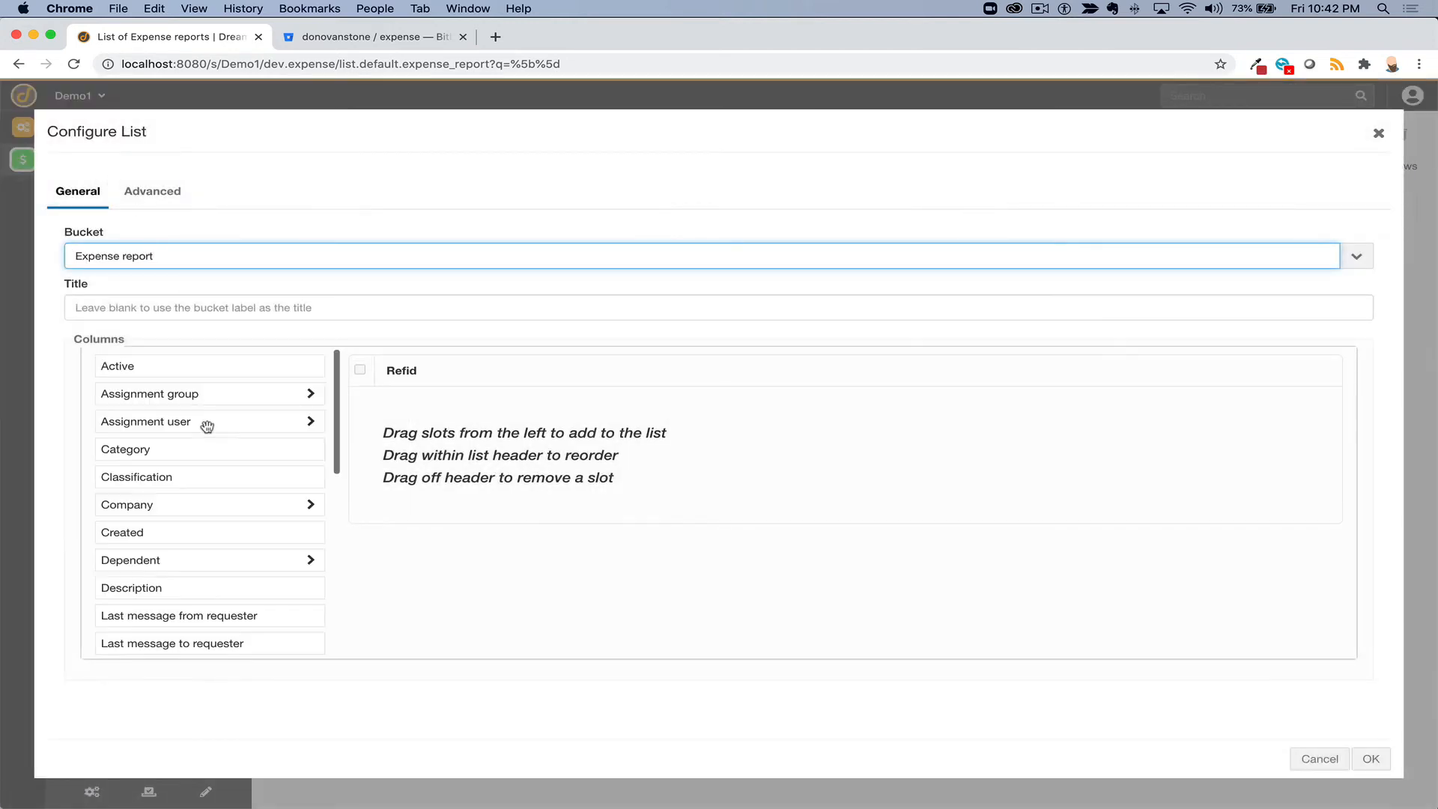
scroll(217, 487, down, 5)
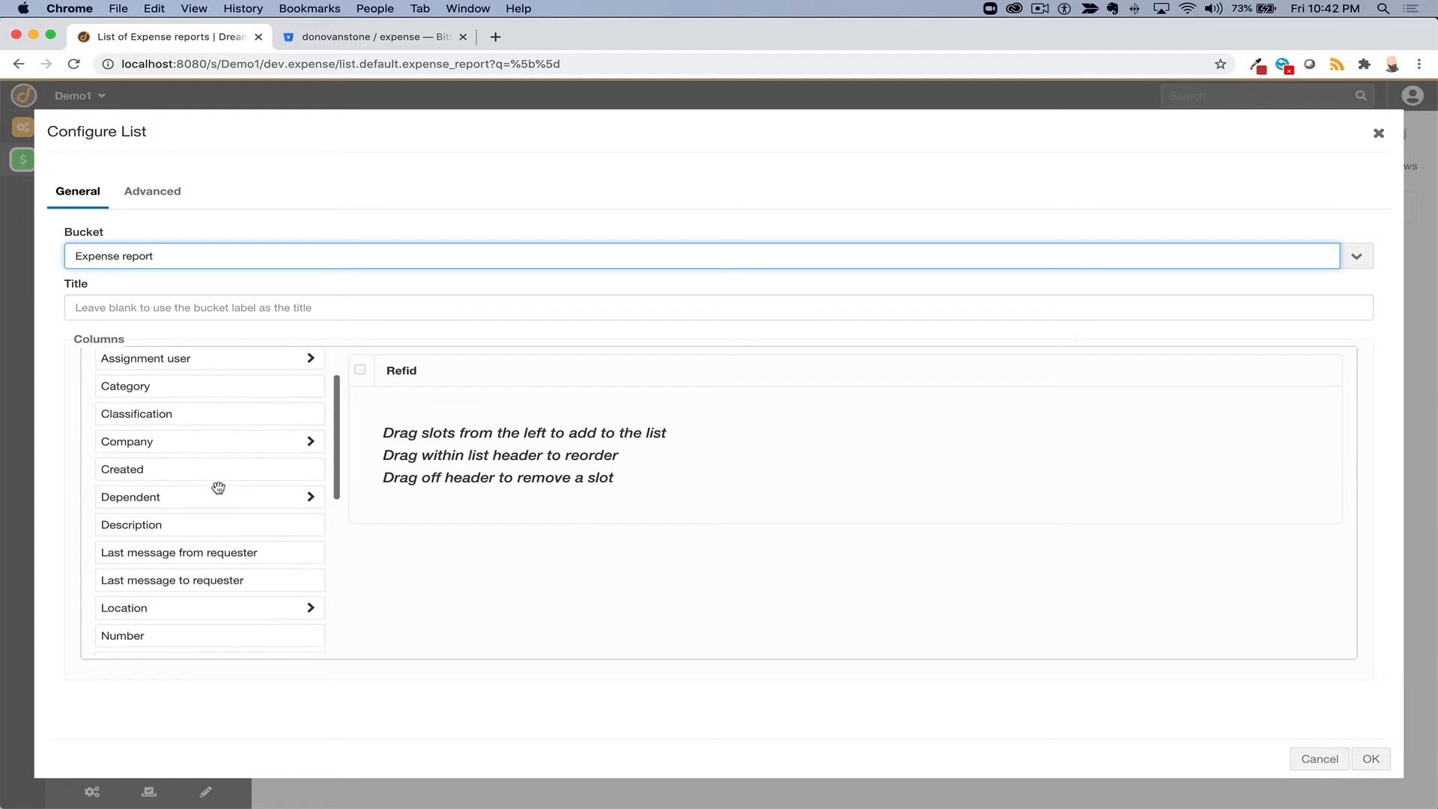
drag(182, 516, 527, 374)
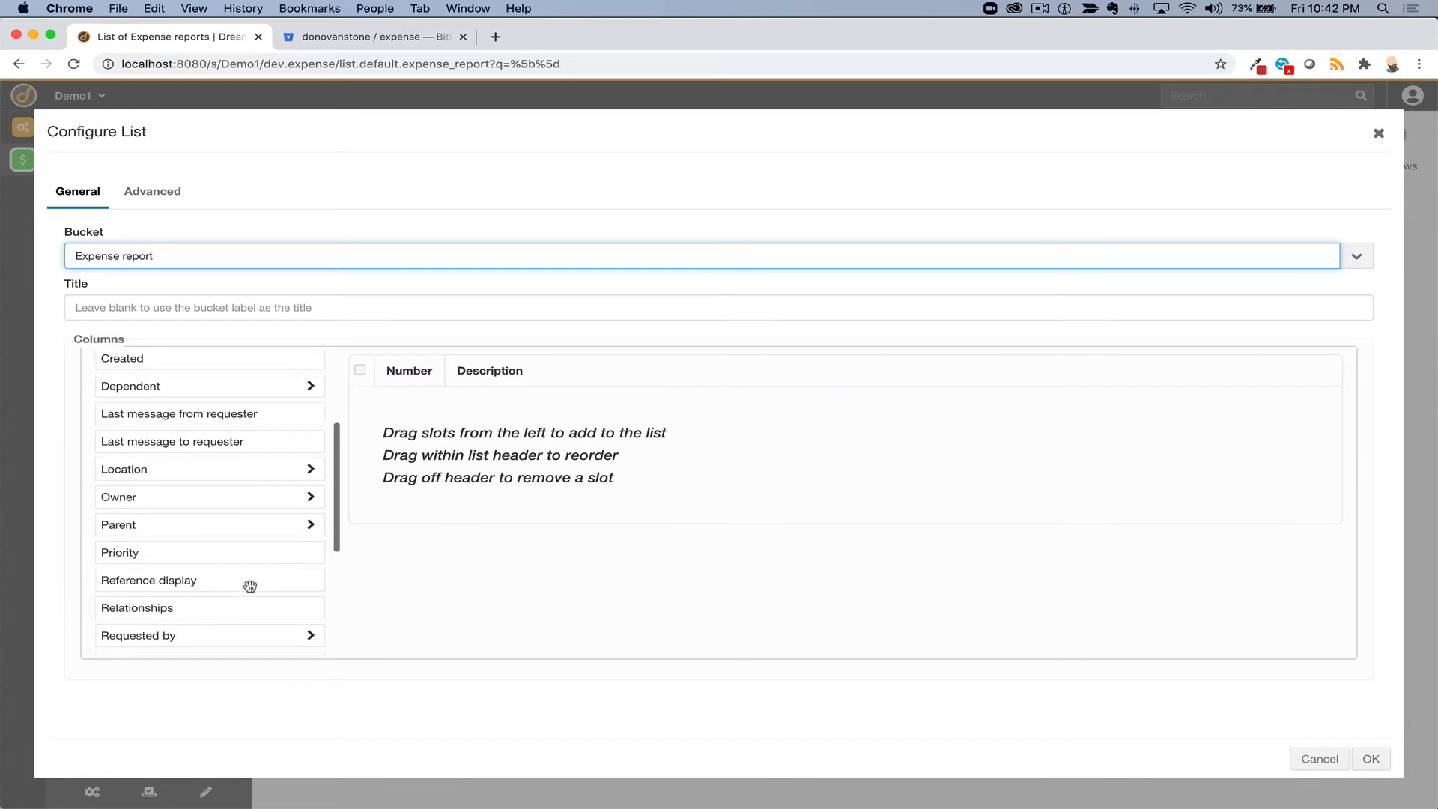
scroll(231, 587, down, 5)
drag(153, 504, 580, 384)
drag(223, 445, 649, 388)
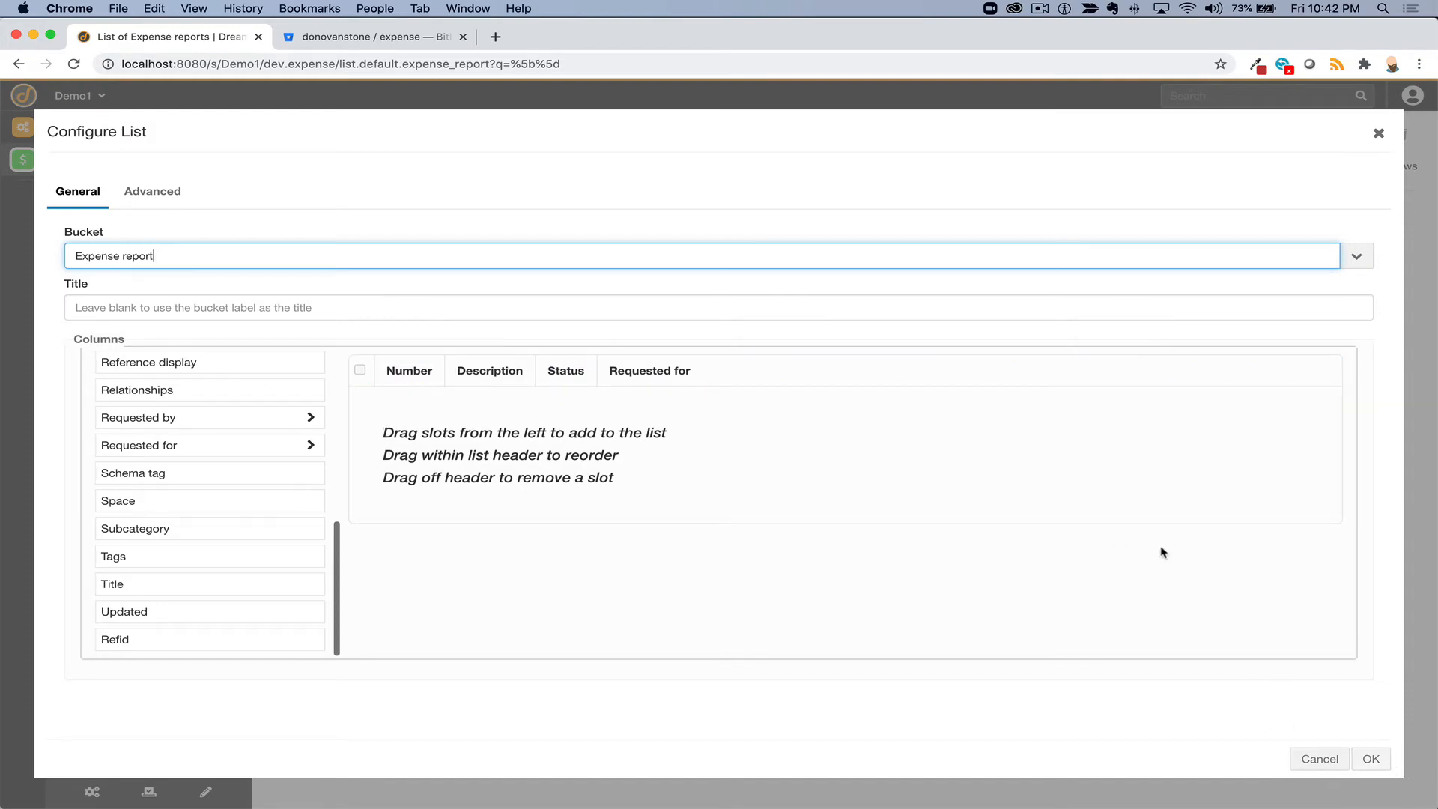
click(1370, 759)
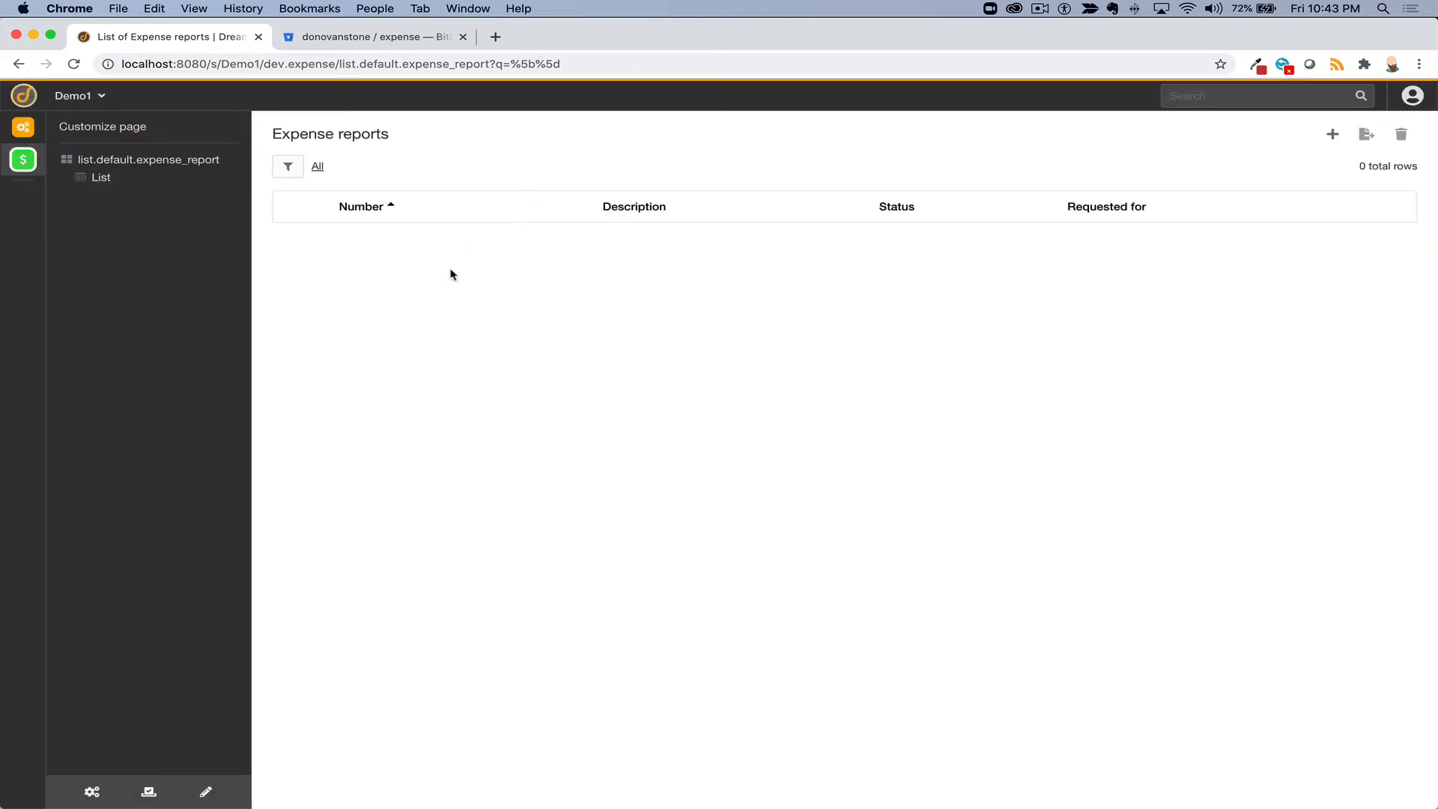
click(1333, 138)
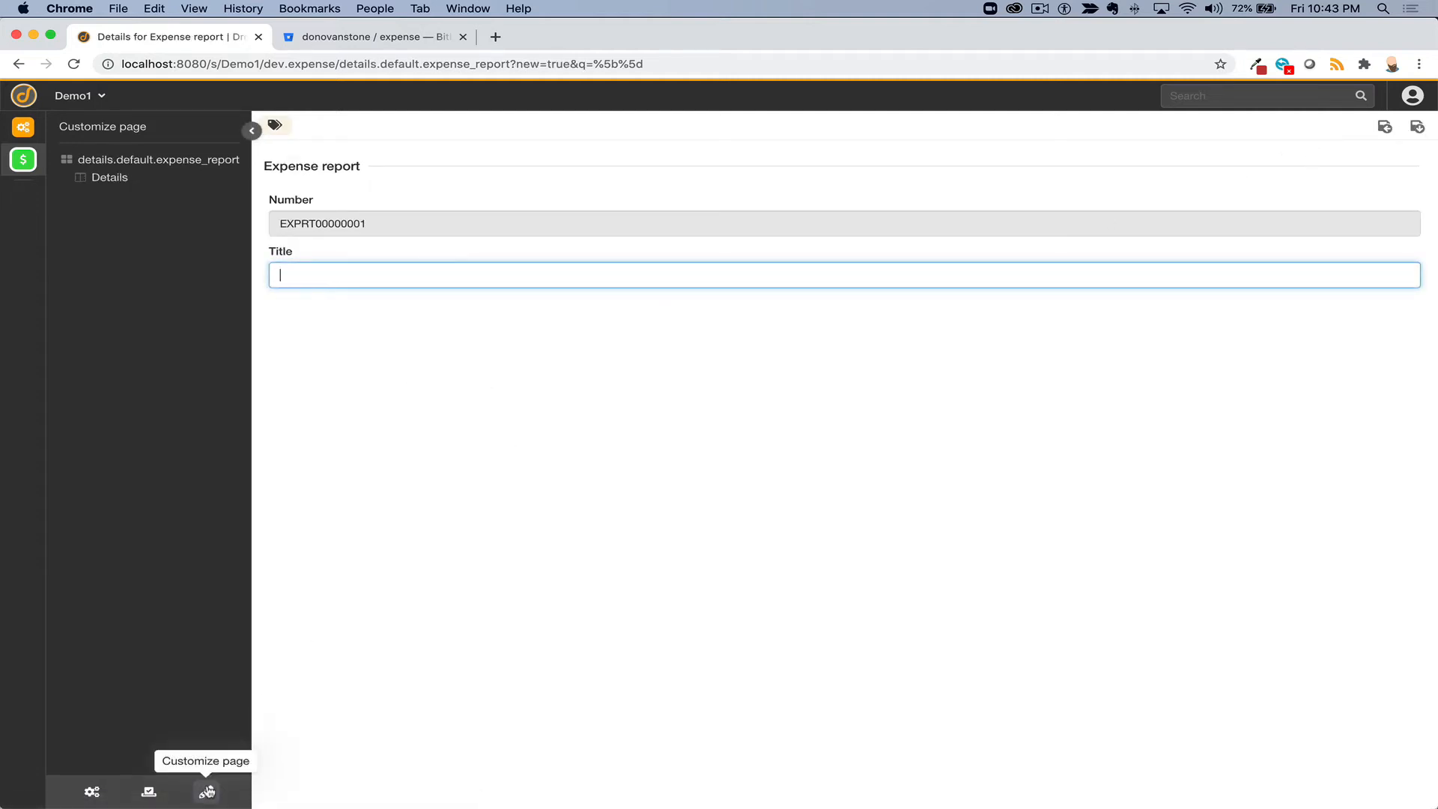
click(206, 791)
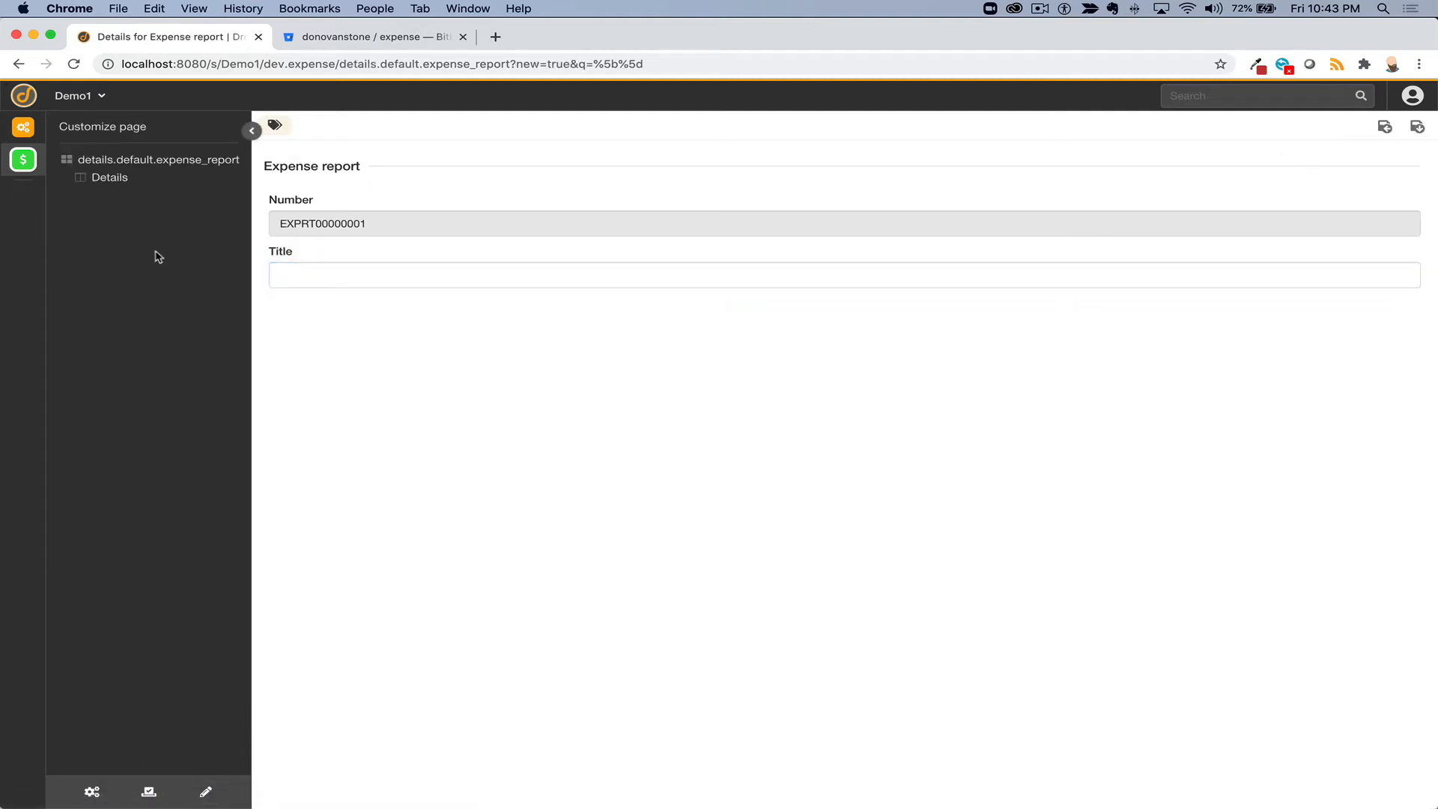
- Add a two-column row with Number and Status on the left and Requested for on the right
click(117, 183)
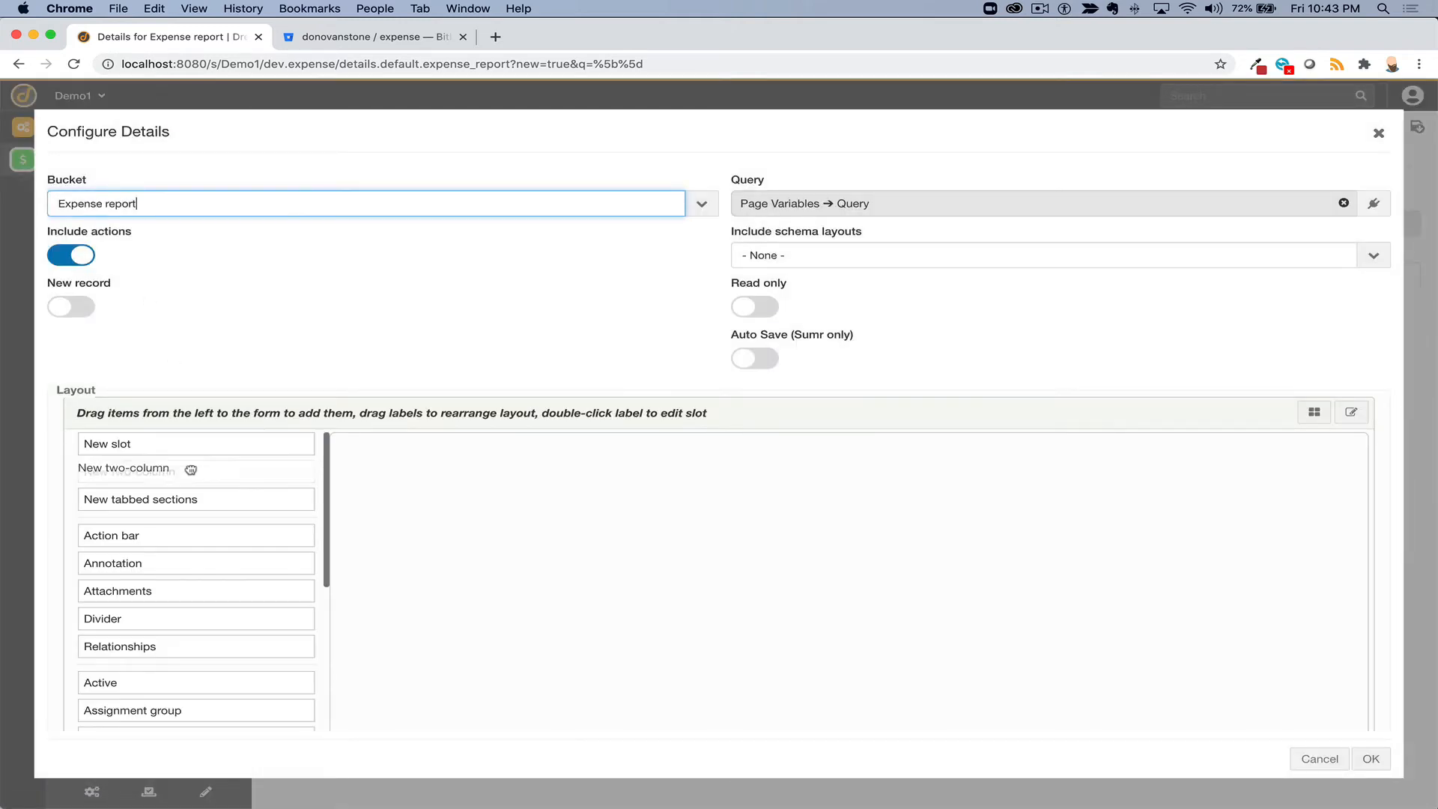
drag(190, 469, 567, 472)
scroll(240, 611, down, 10)
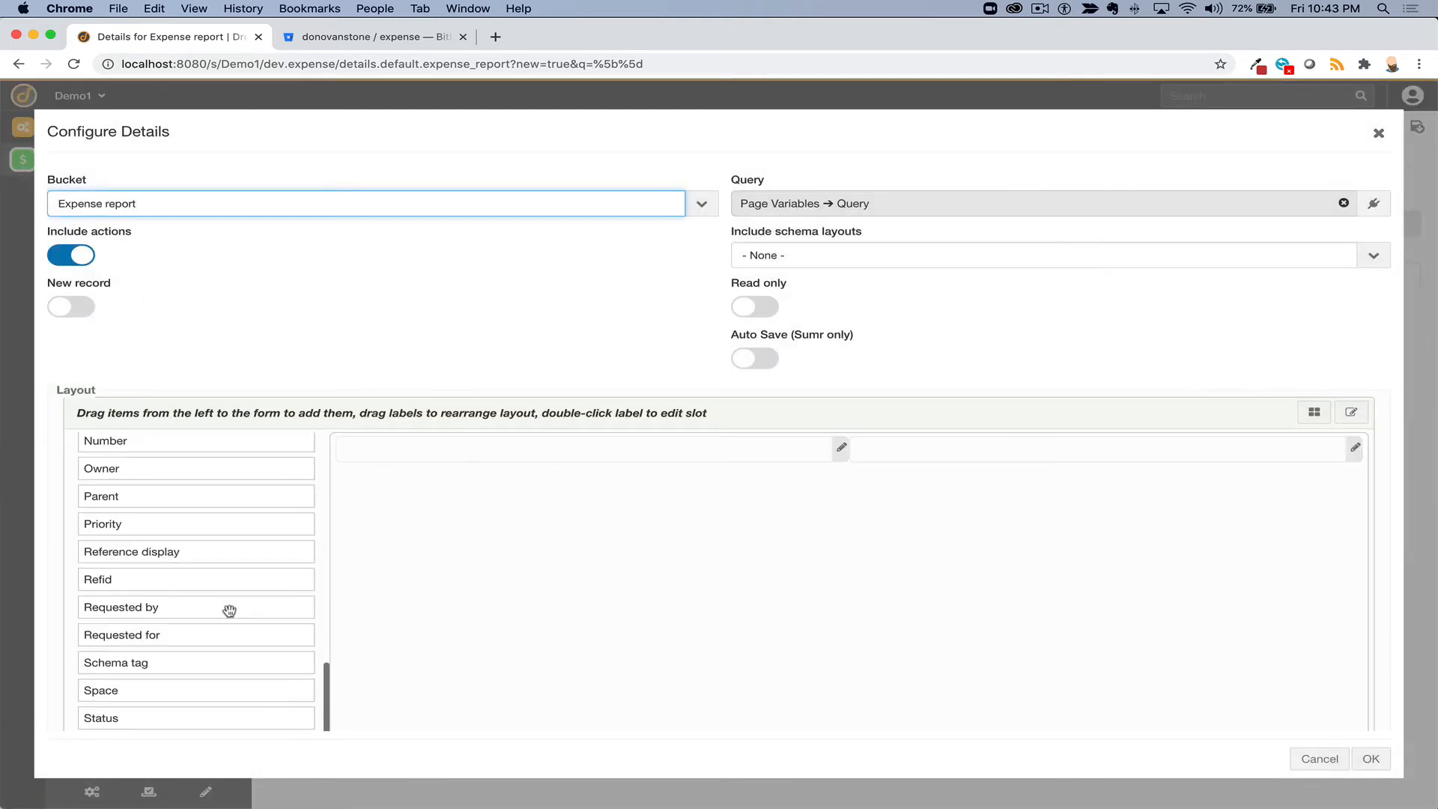
scroll(215, 609, up, 3)
drag(210, 540, 441, 452)
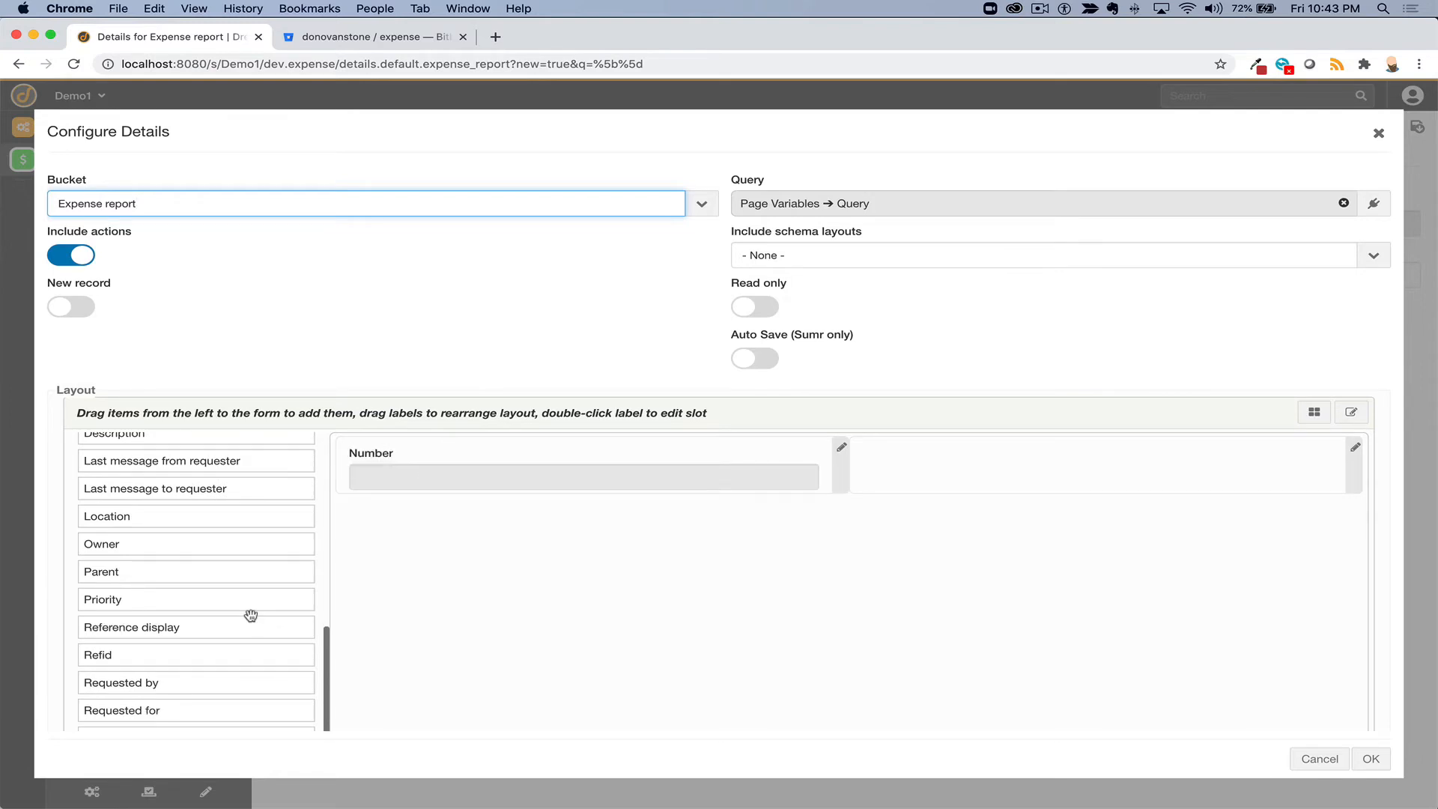
scroll(249, 614, down, 3)
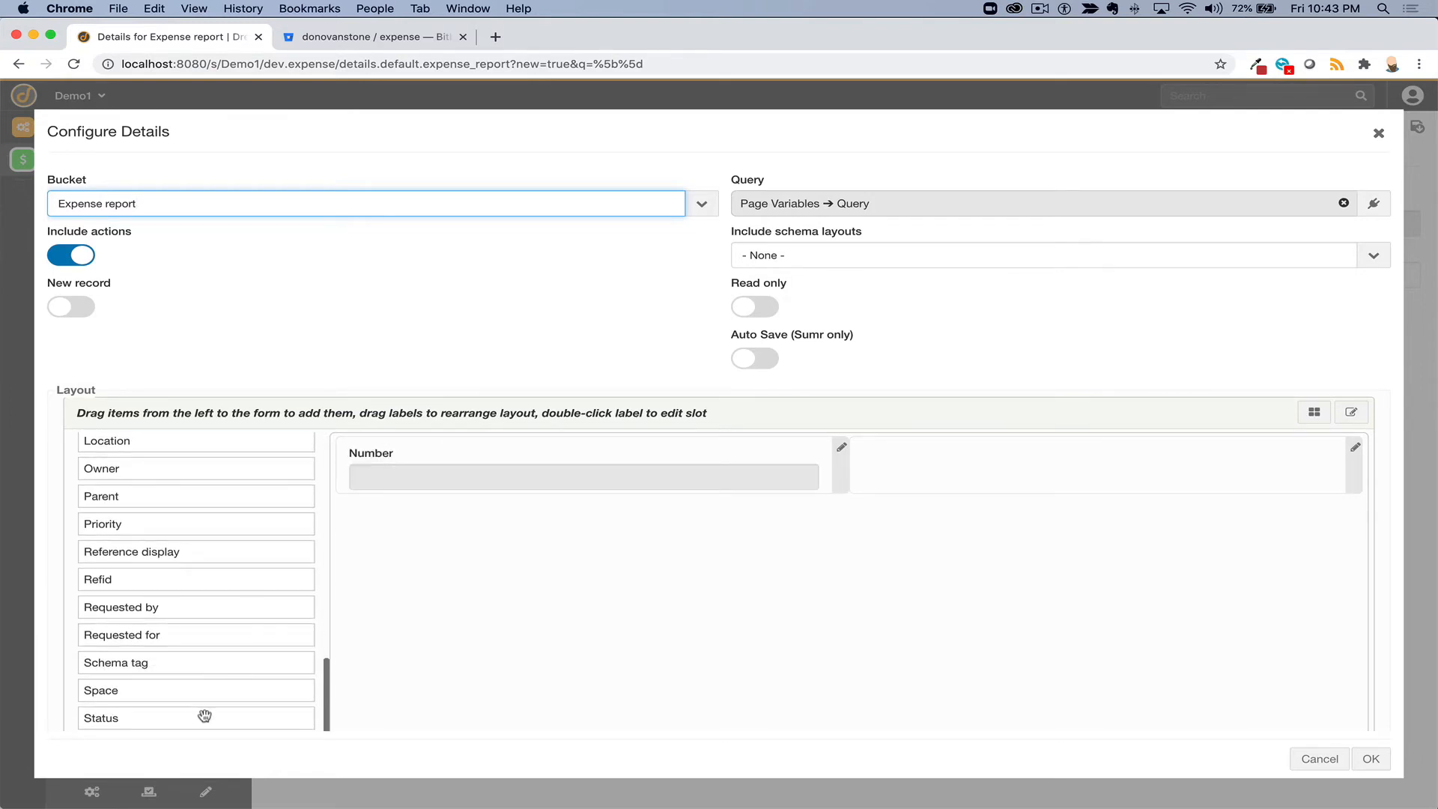
drag(204, 716, 411, 481)
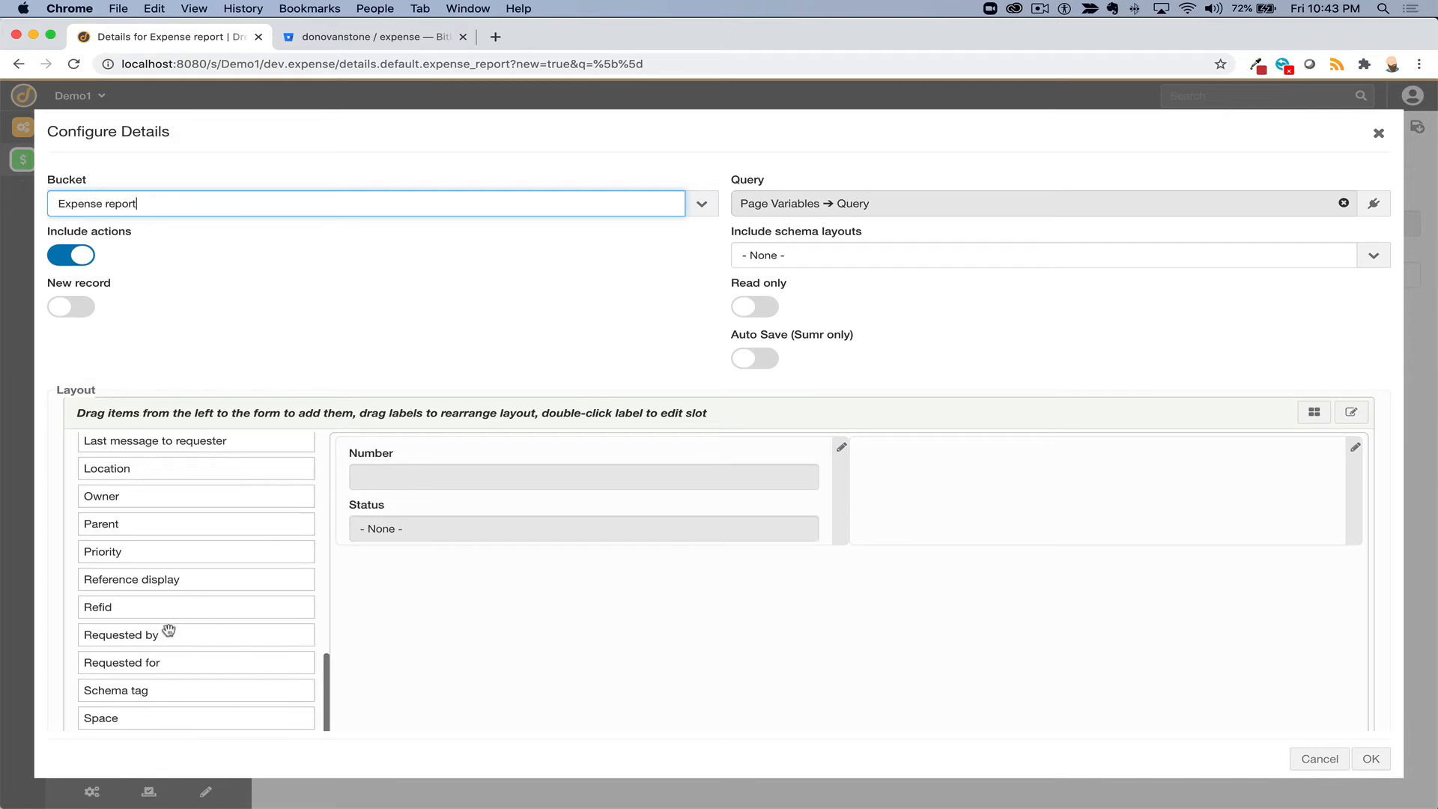
drag(173, 664, 914, 473)
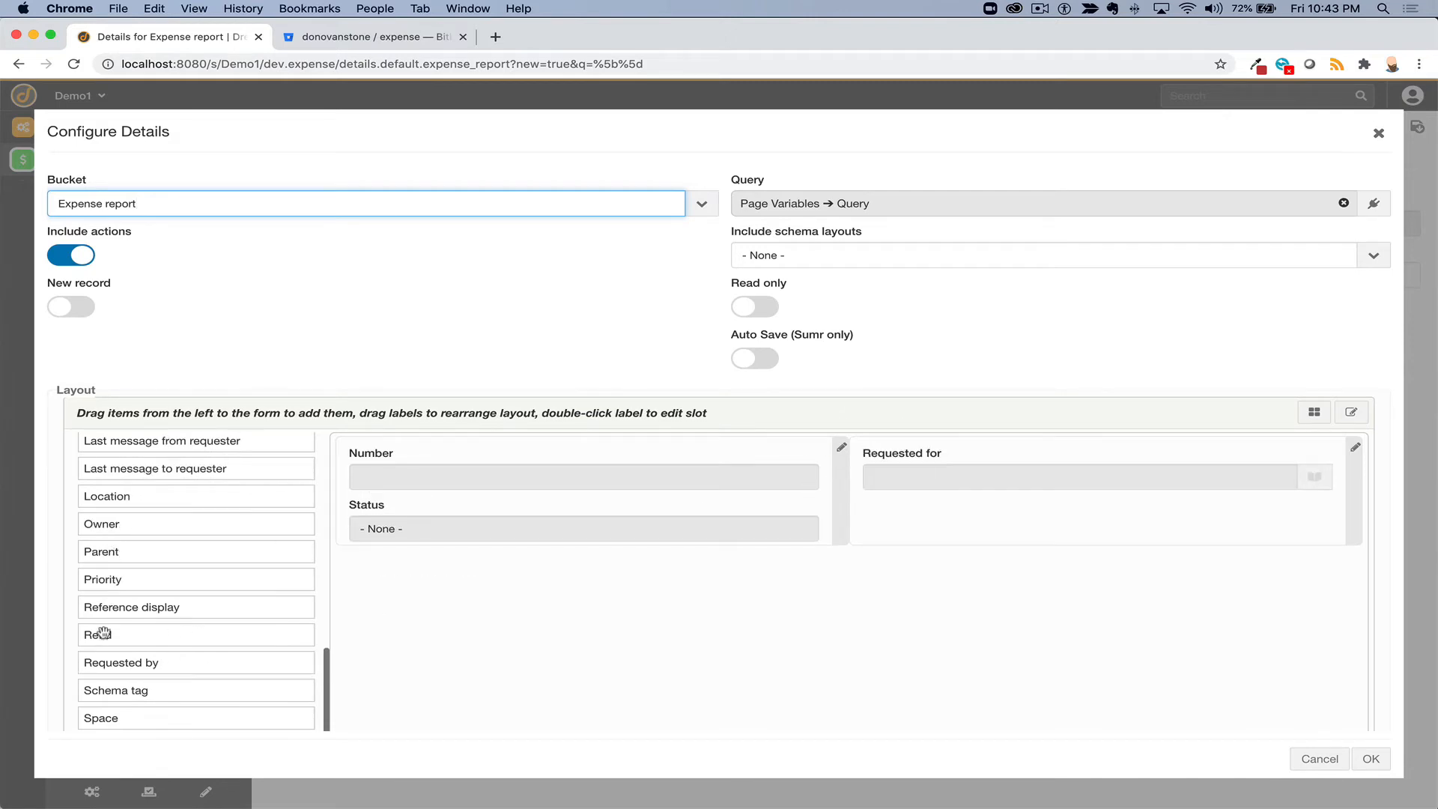
scroll(202, 522, up, 10)
- Add a new Total field of type Price to the report form
drag(173, 448, 960, 501)
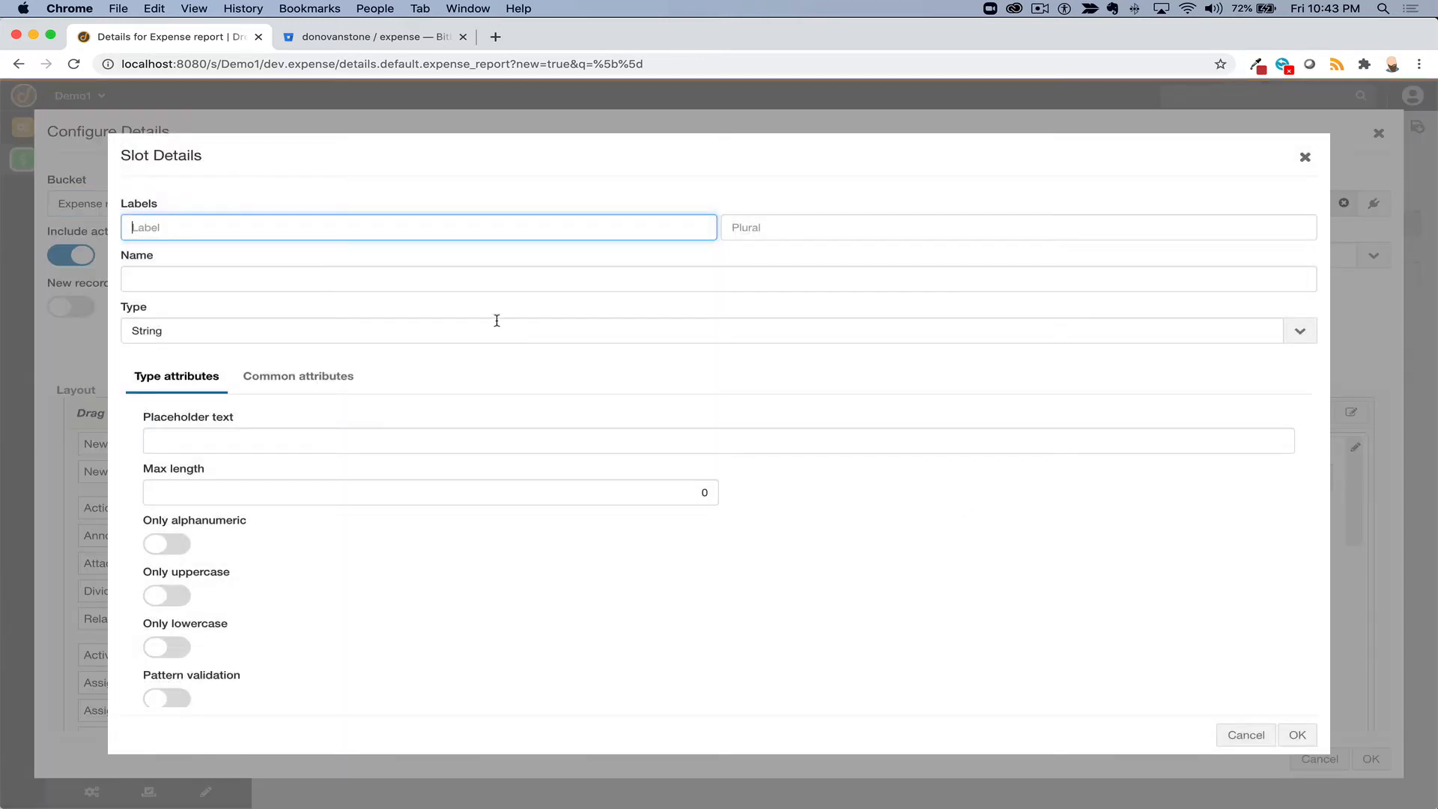
text(Total)
key(Tab)
key(Tab)
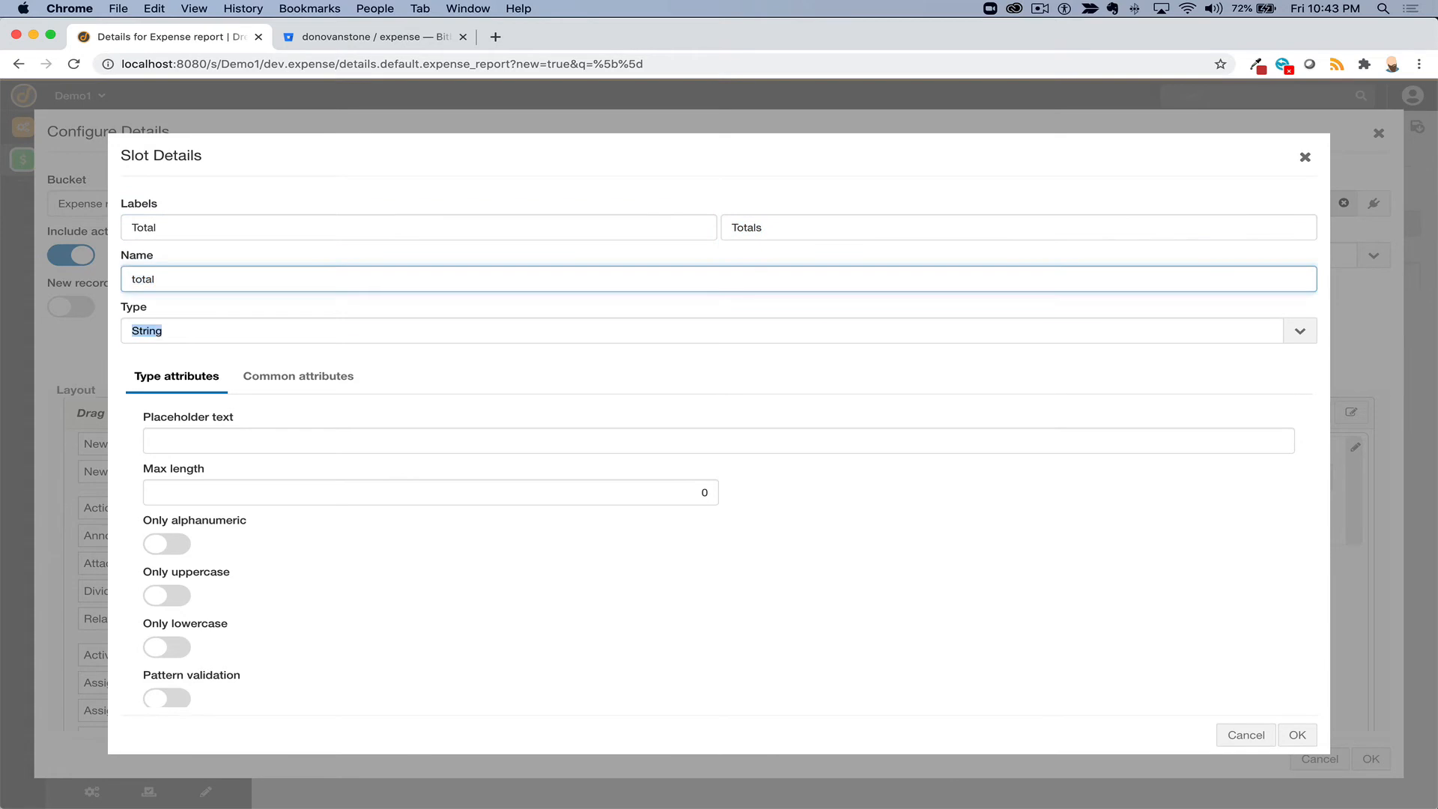
key(Tab)
text(Pr)
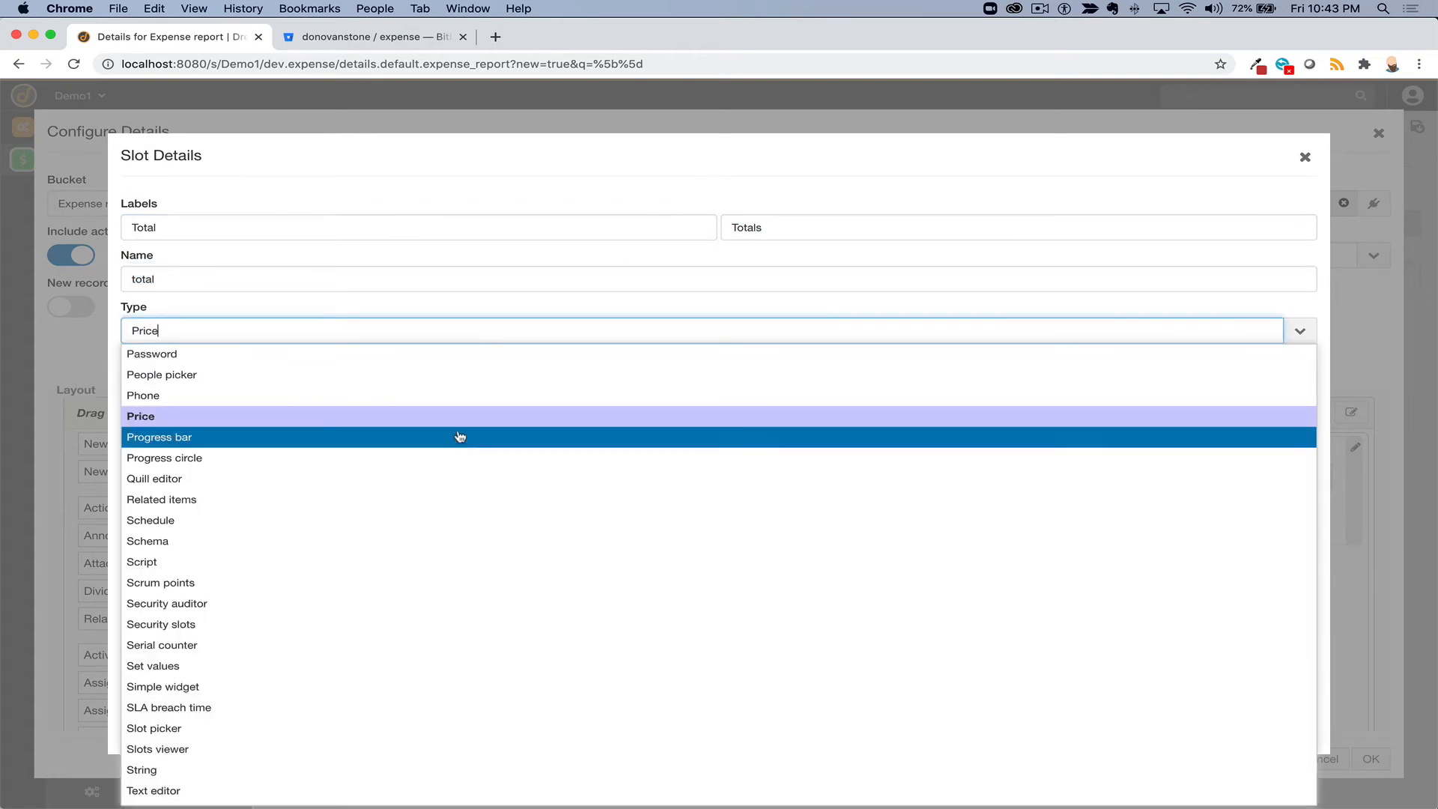
key(Return)
click(1298, 741)
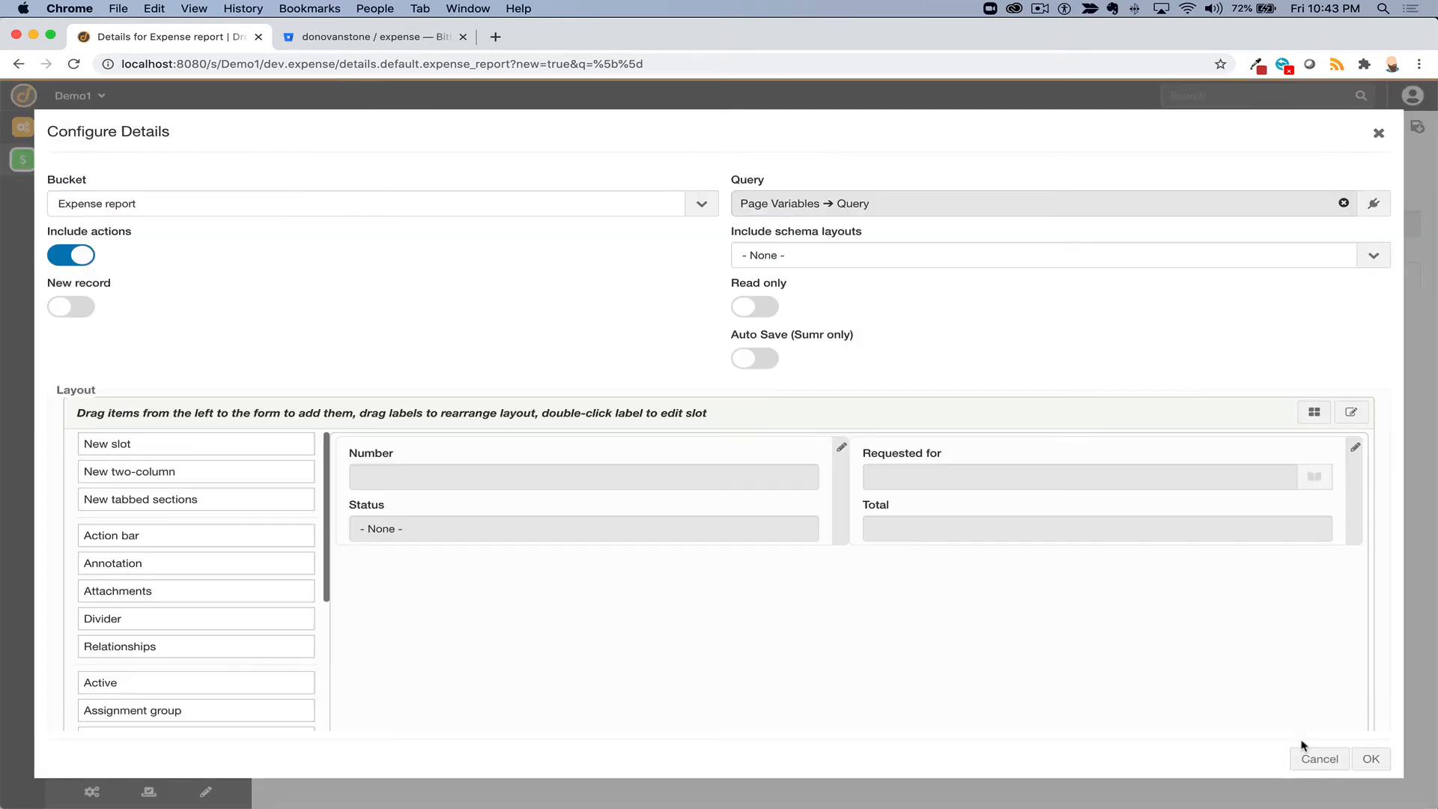
- Add a Description field below and apply the updated details layout
scroll(136, 625, down, 3)
scroll(136, 625, down, 7)
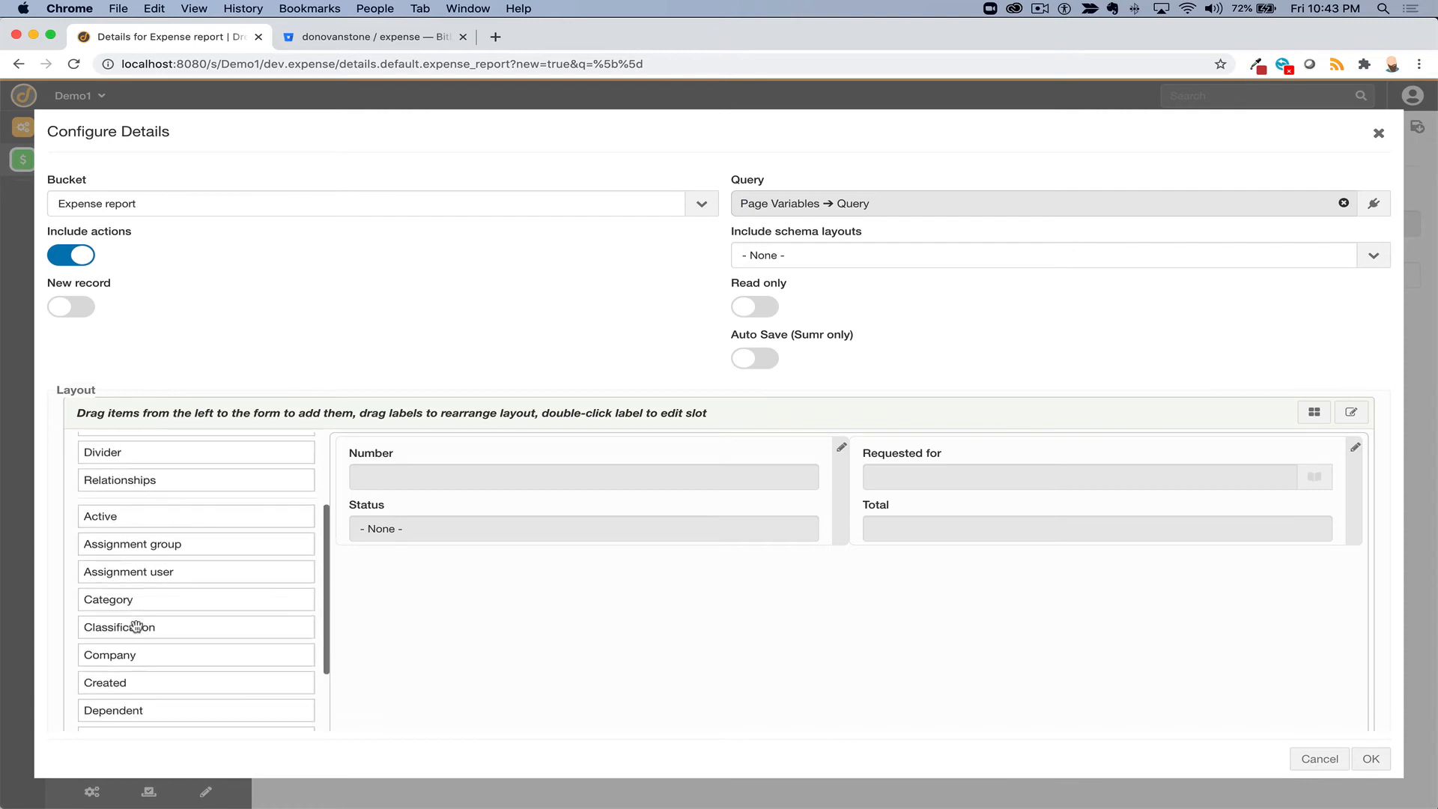
drag(136, 624, 456, 620)
click(1372, 760)
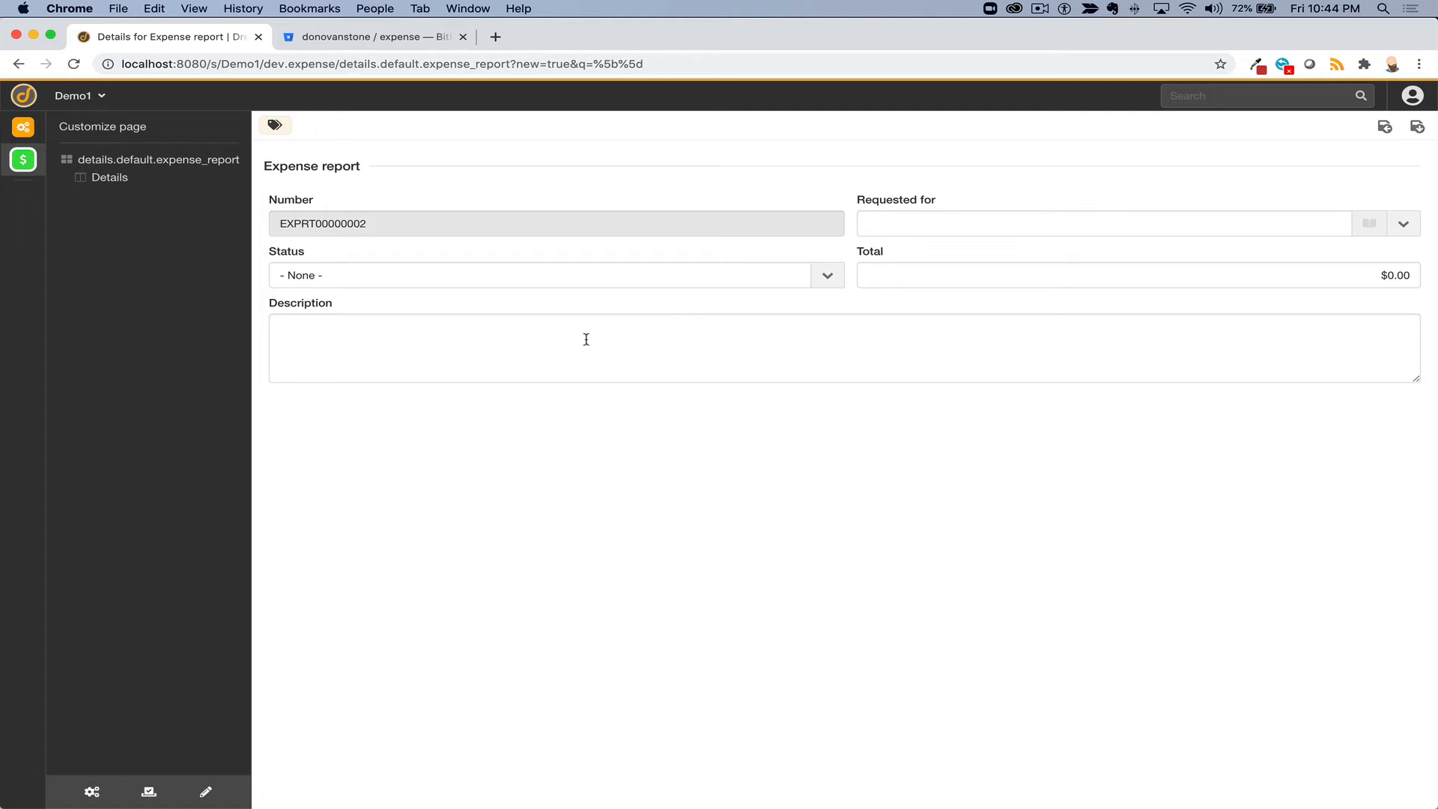
- Review report EXPRT00000002 showing Number, Requested for, Status, Total ($0.00) and Description fields
mouse_move(251, 685)
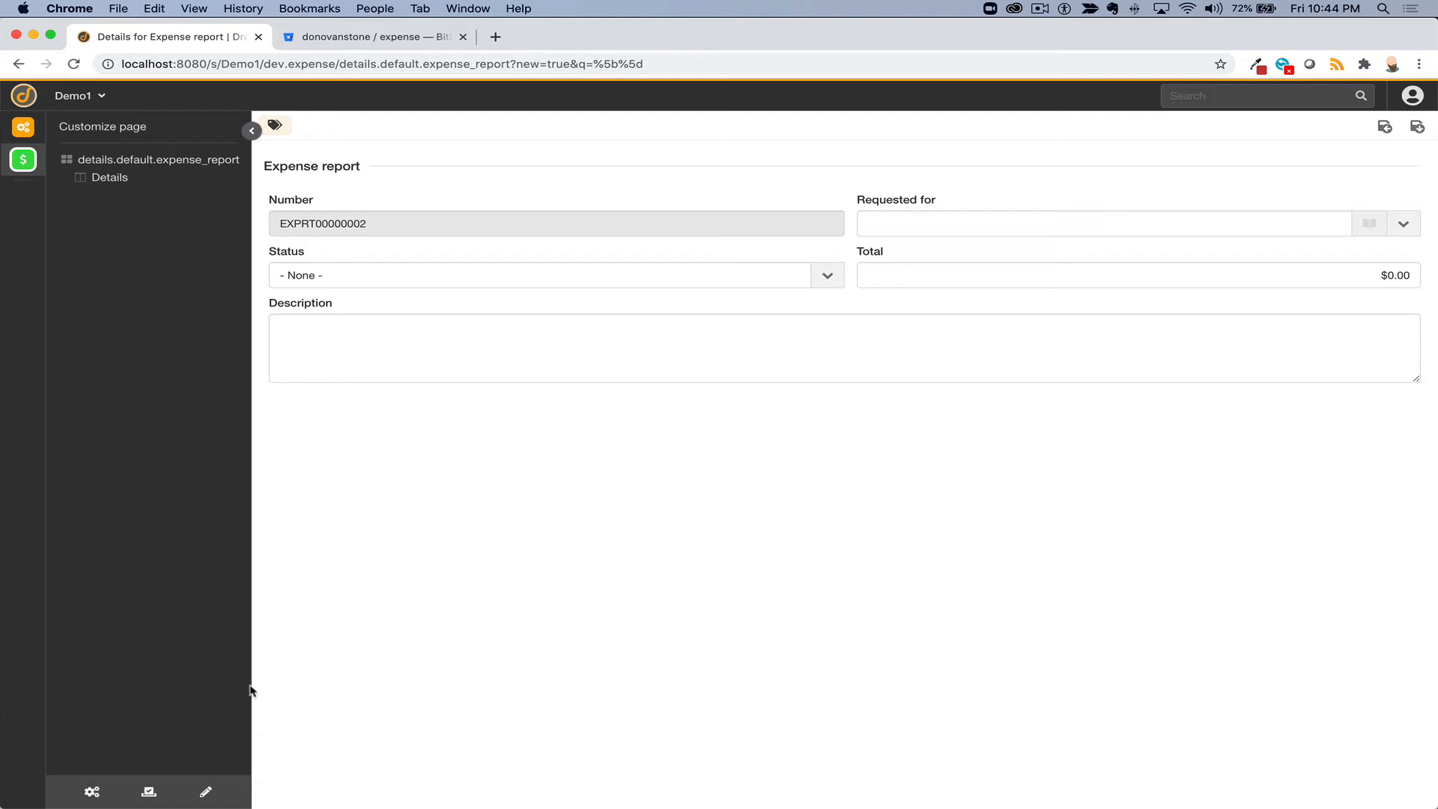
- Add a Related Items section to the expense_report page showing its Expense (parent) records
click(204, 795)
click(205, 795)
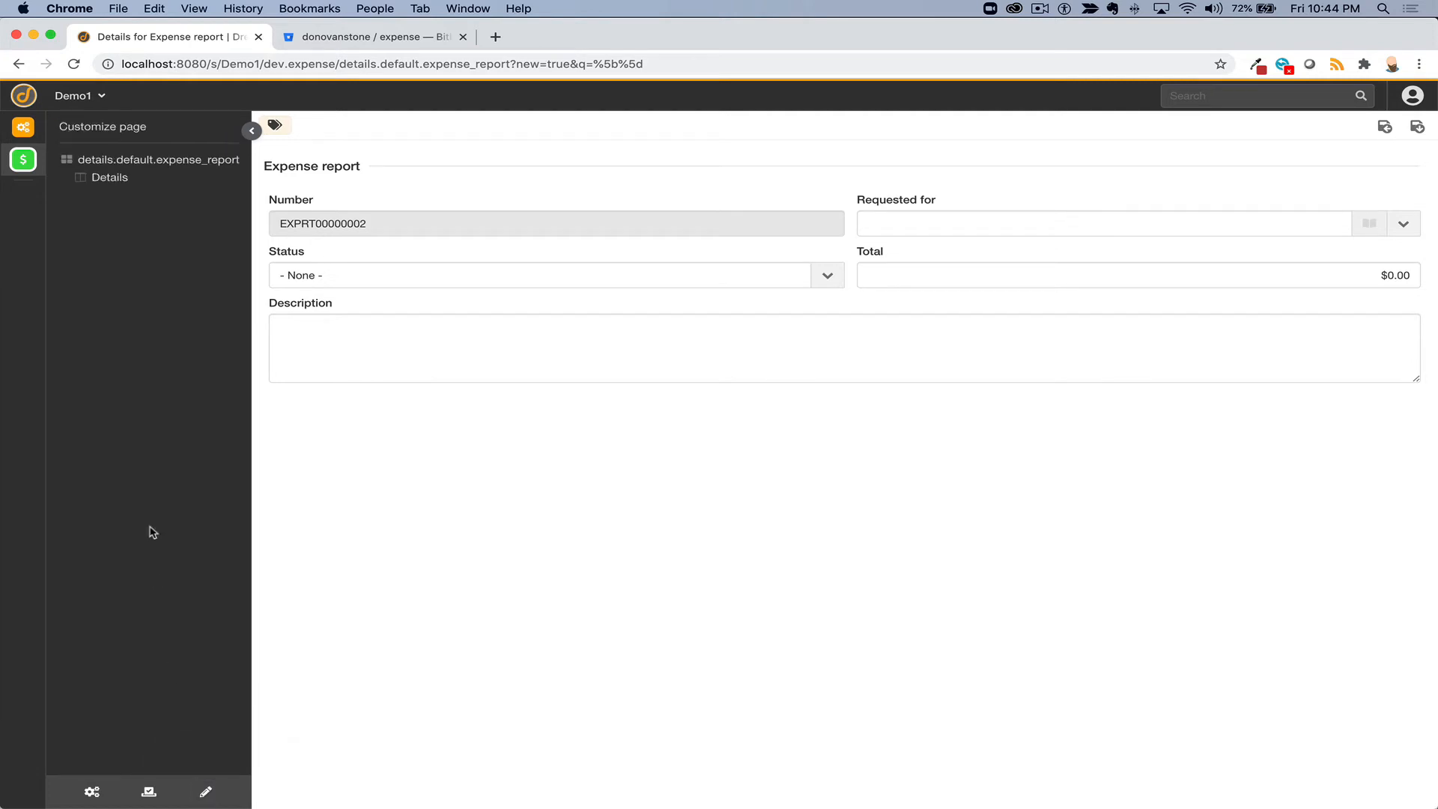
click(162, 161)
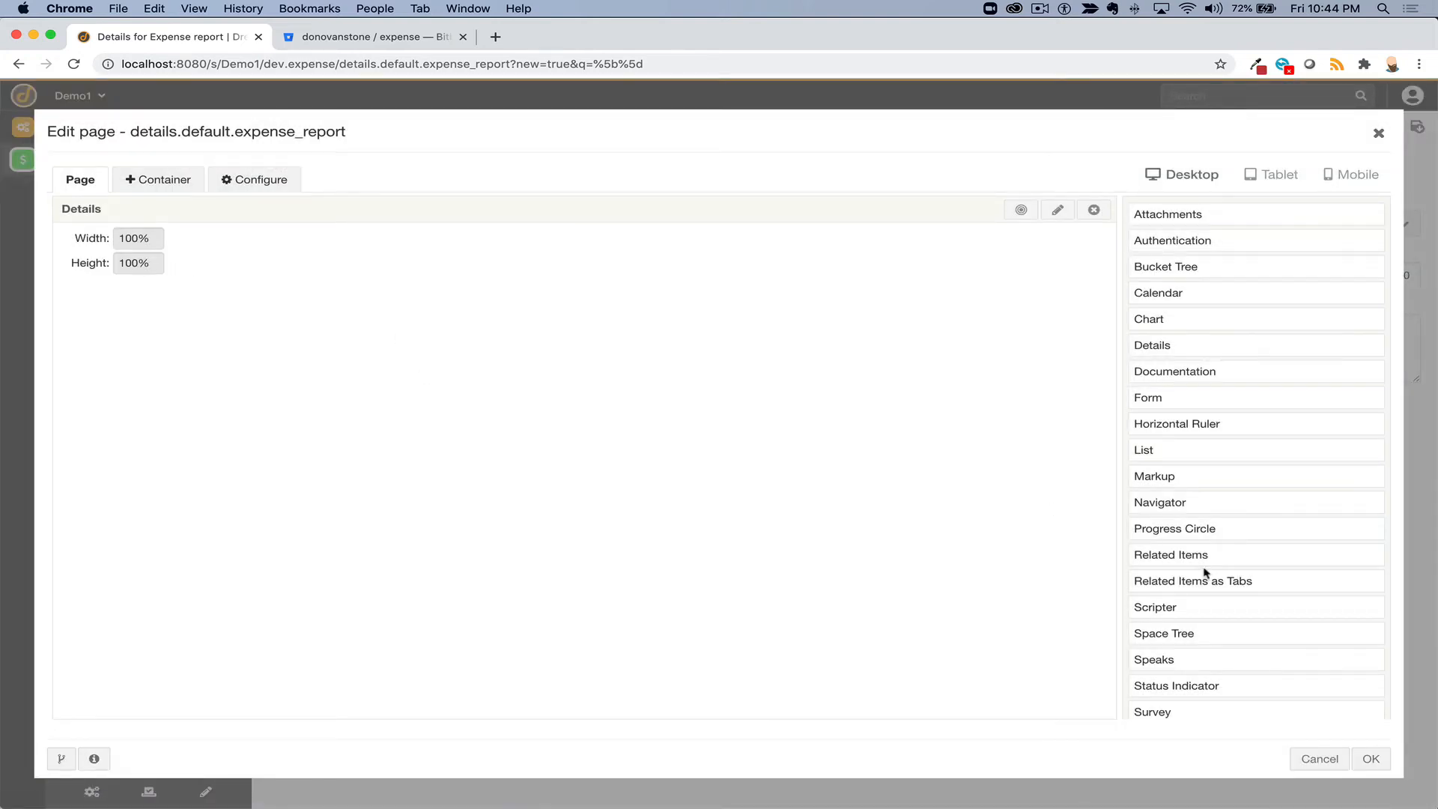
drag(1184, 555, 534, 629)
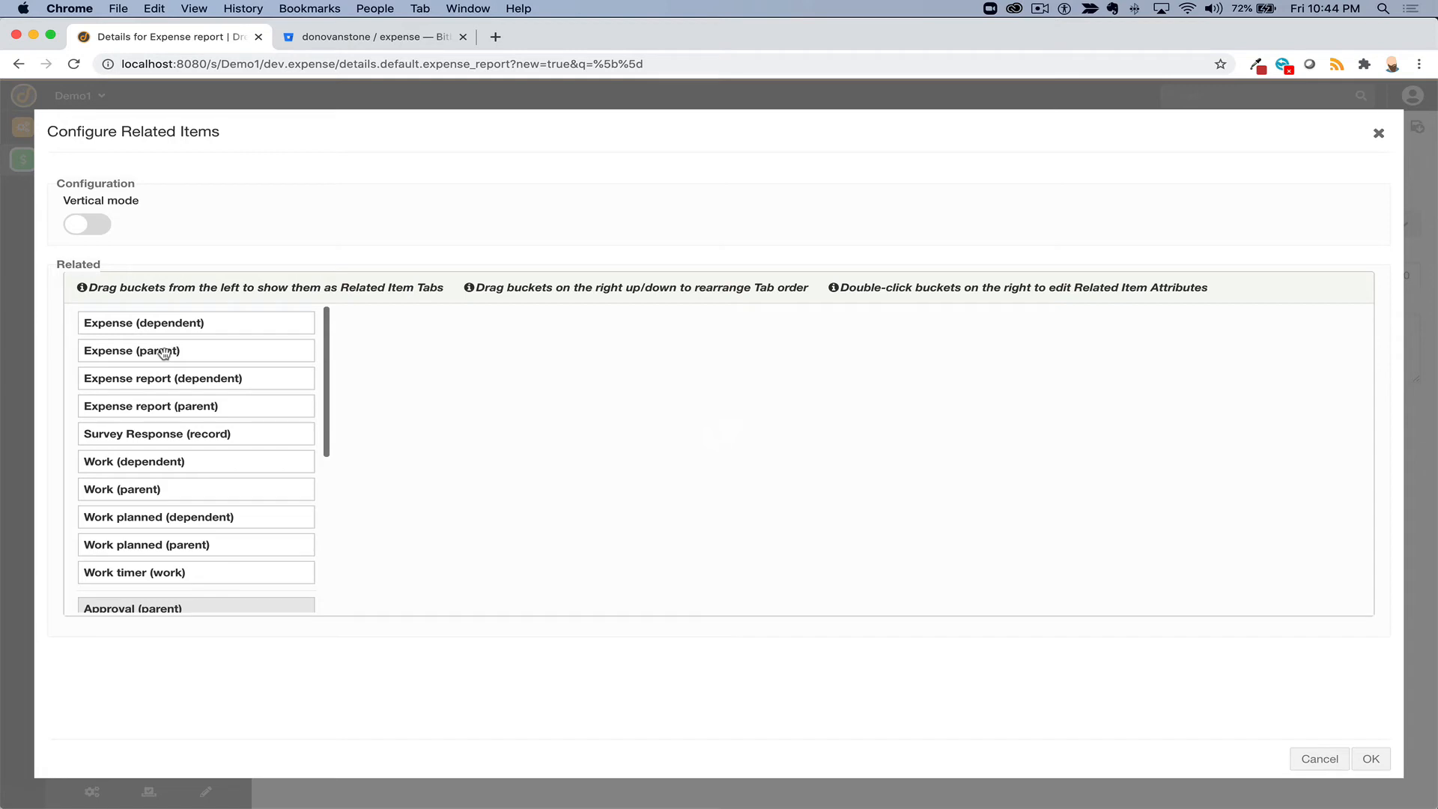
drag(164, 353, 465, 361)
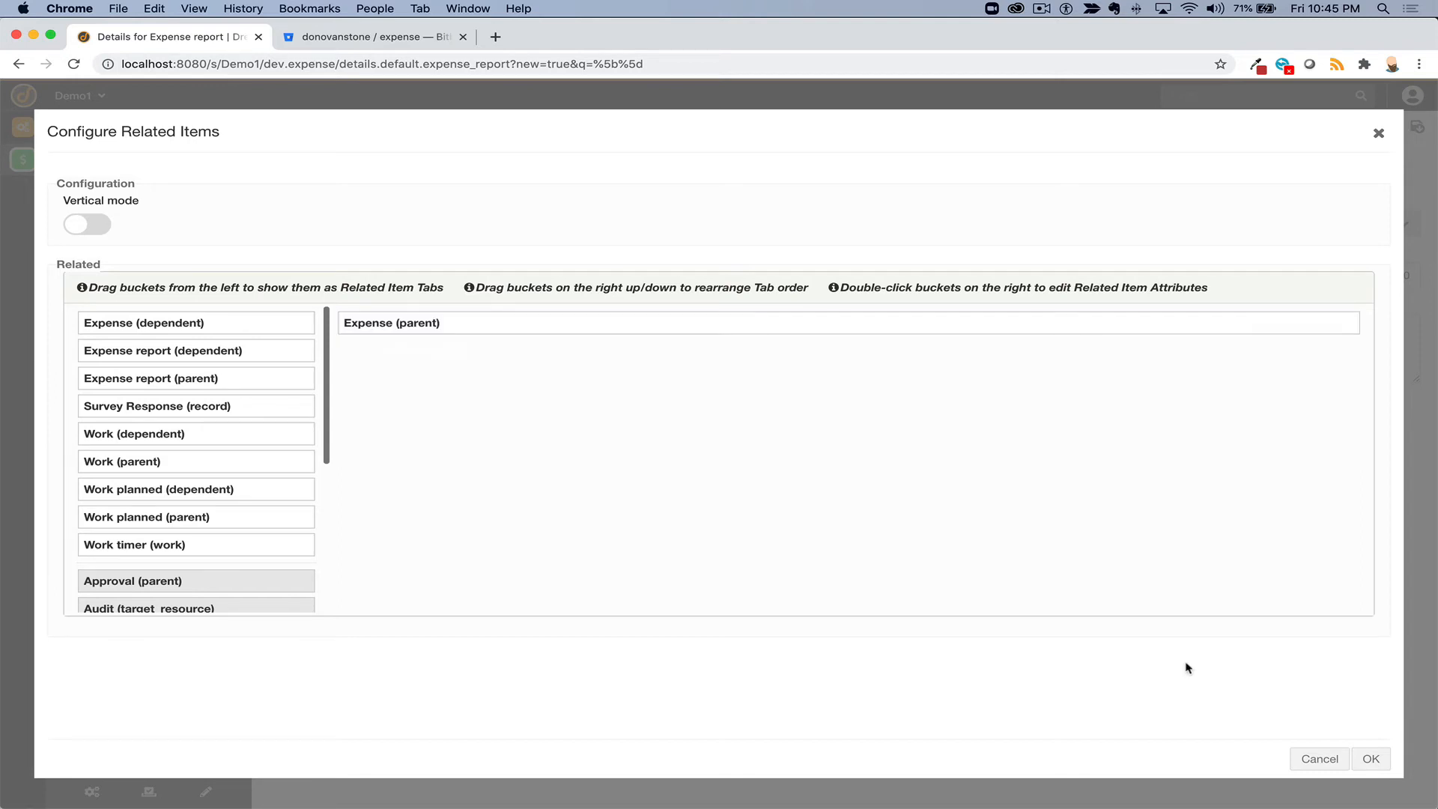
click(1371, 758)
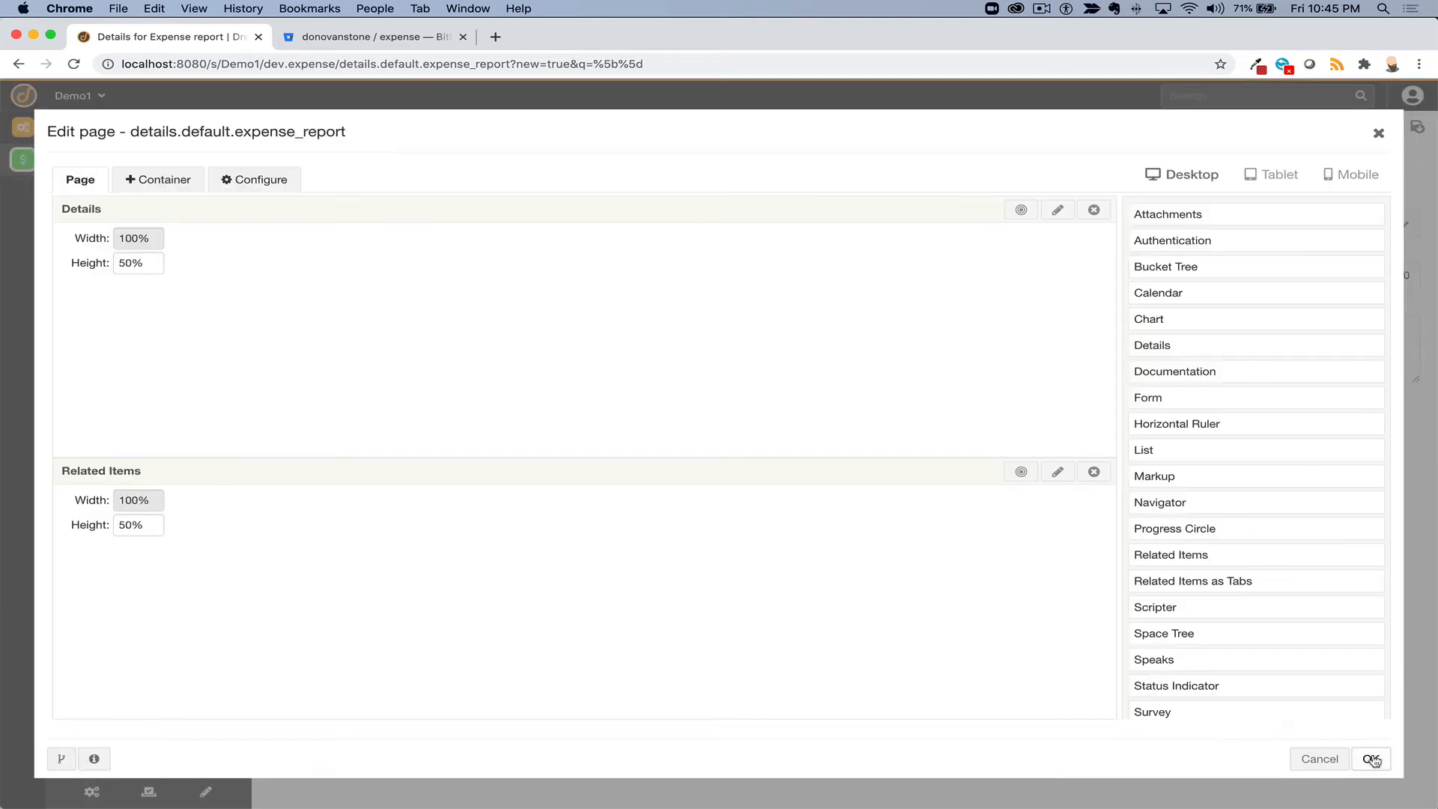
click(1371, 758)
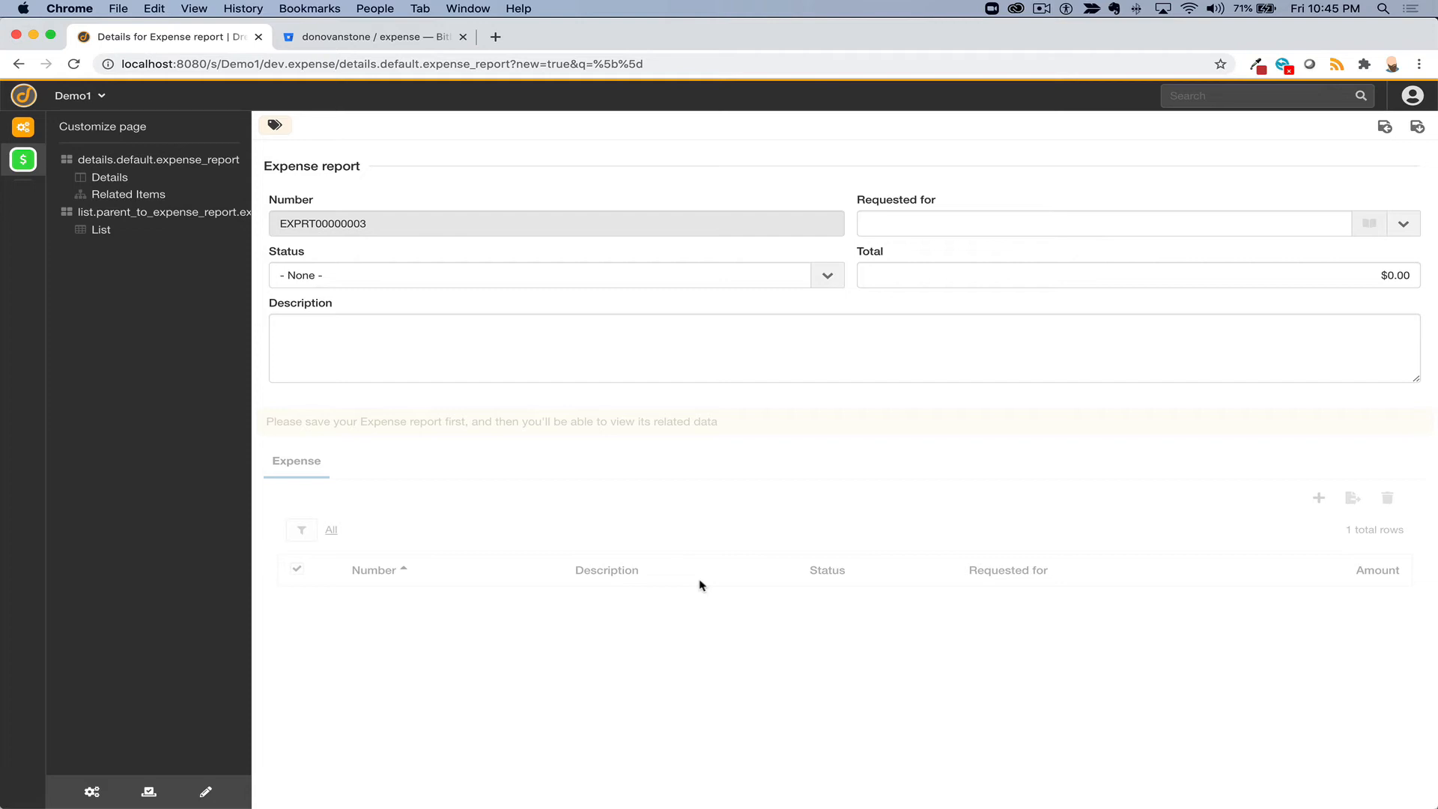
- Pick a requester on the new report, check Status, Total and Description, then open Bucket management
click(1003, 233)
click(998, 246)
click(701, 276)
click(642, 308)
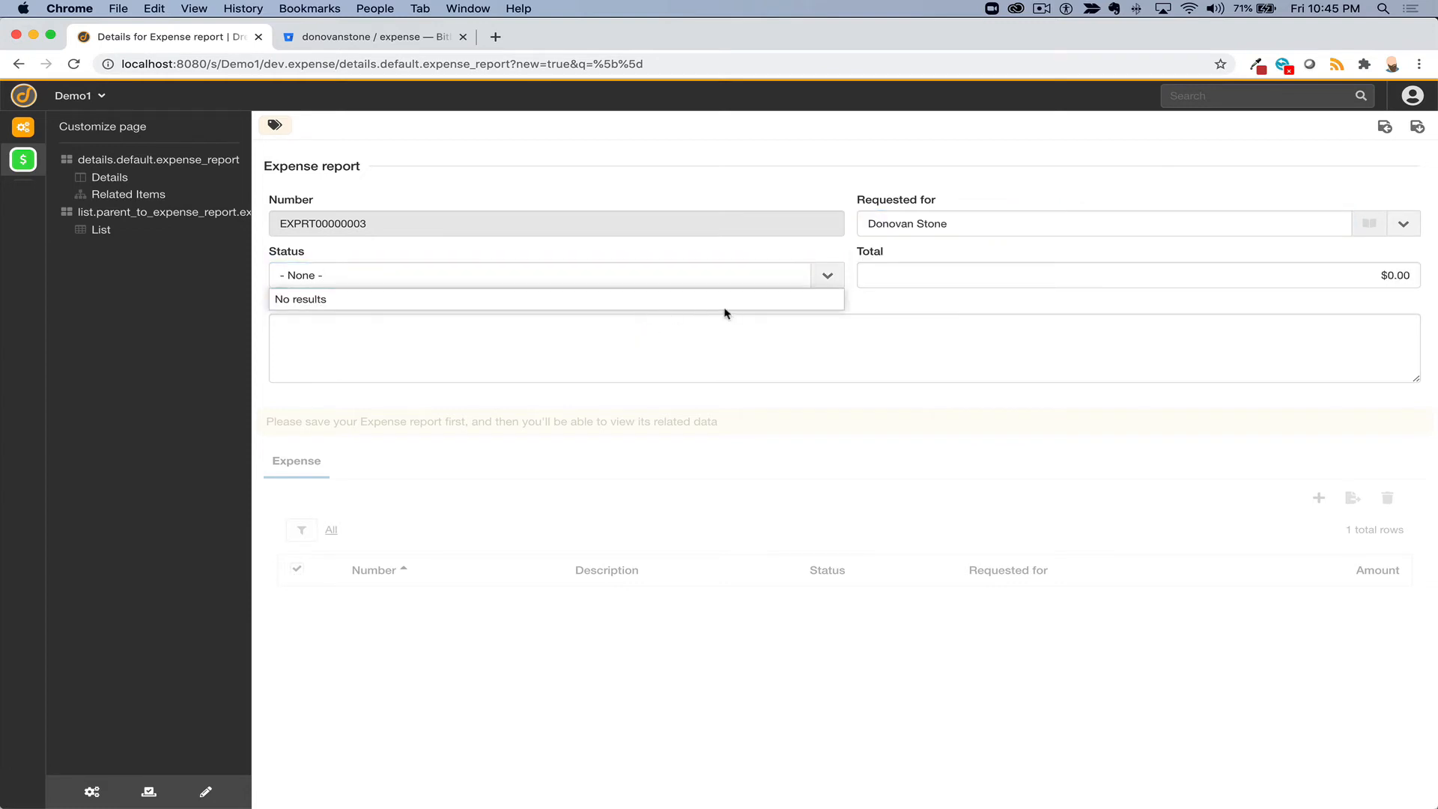
click(906, 276)
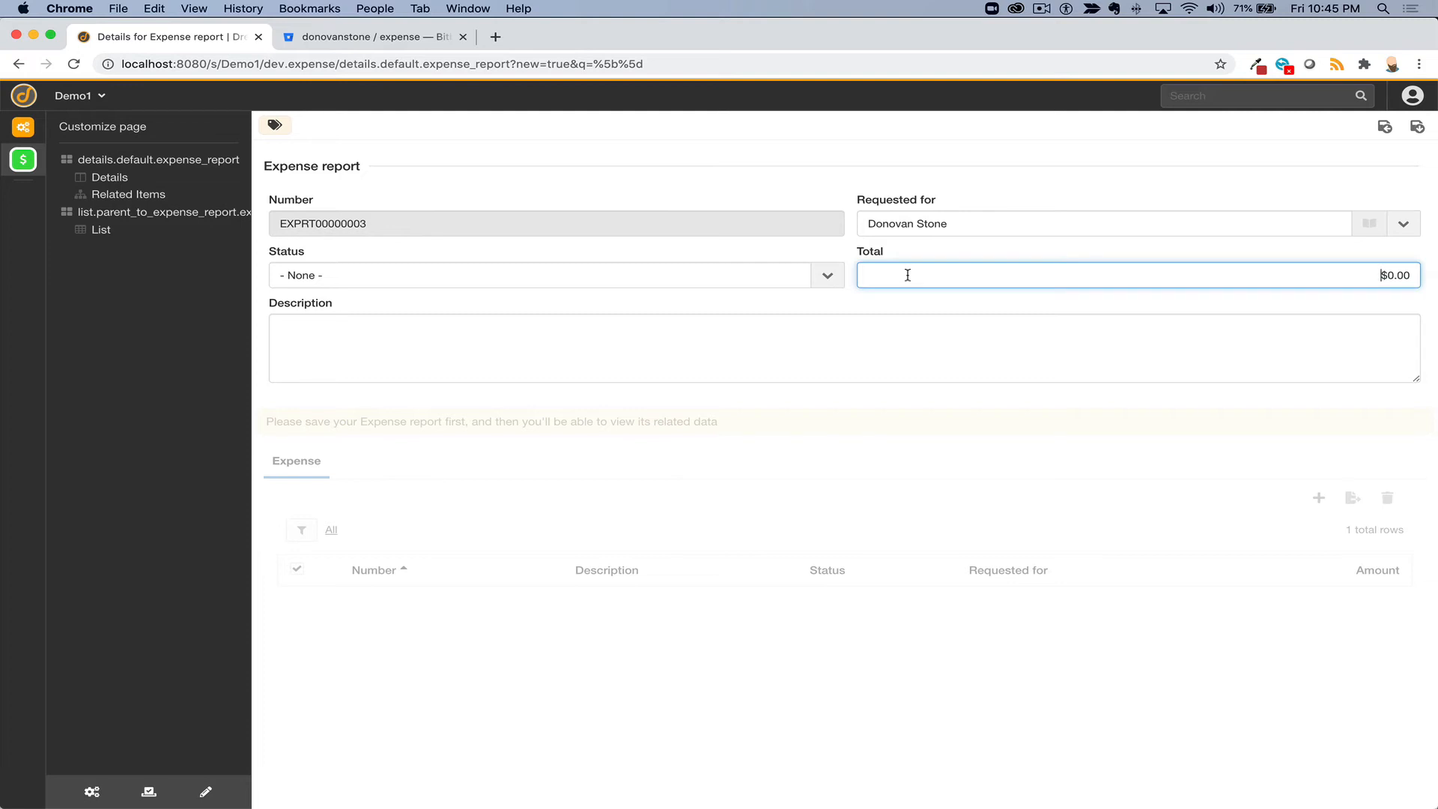
click(805, 341)
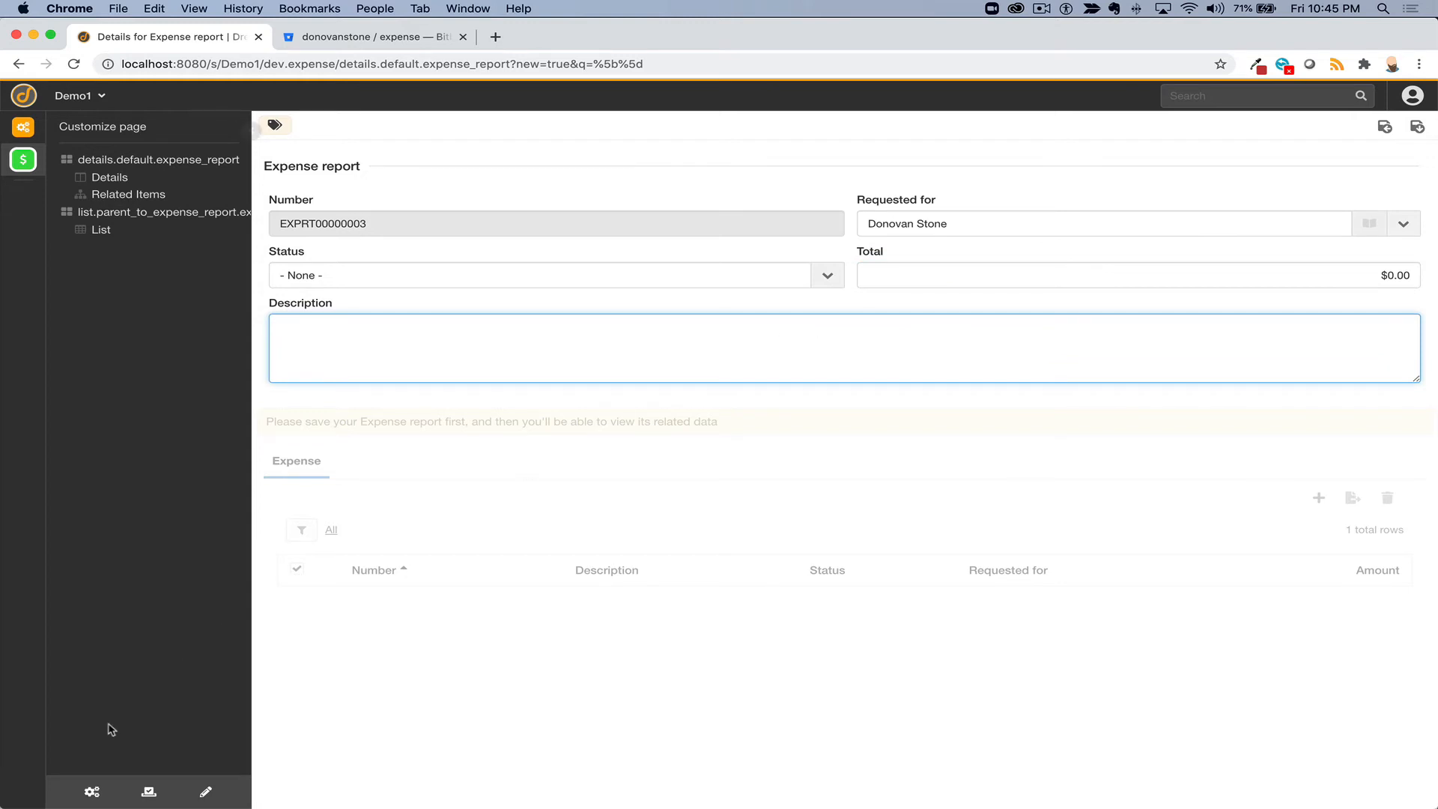
click(90, 791)
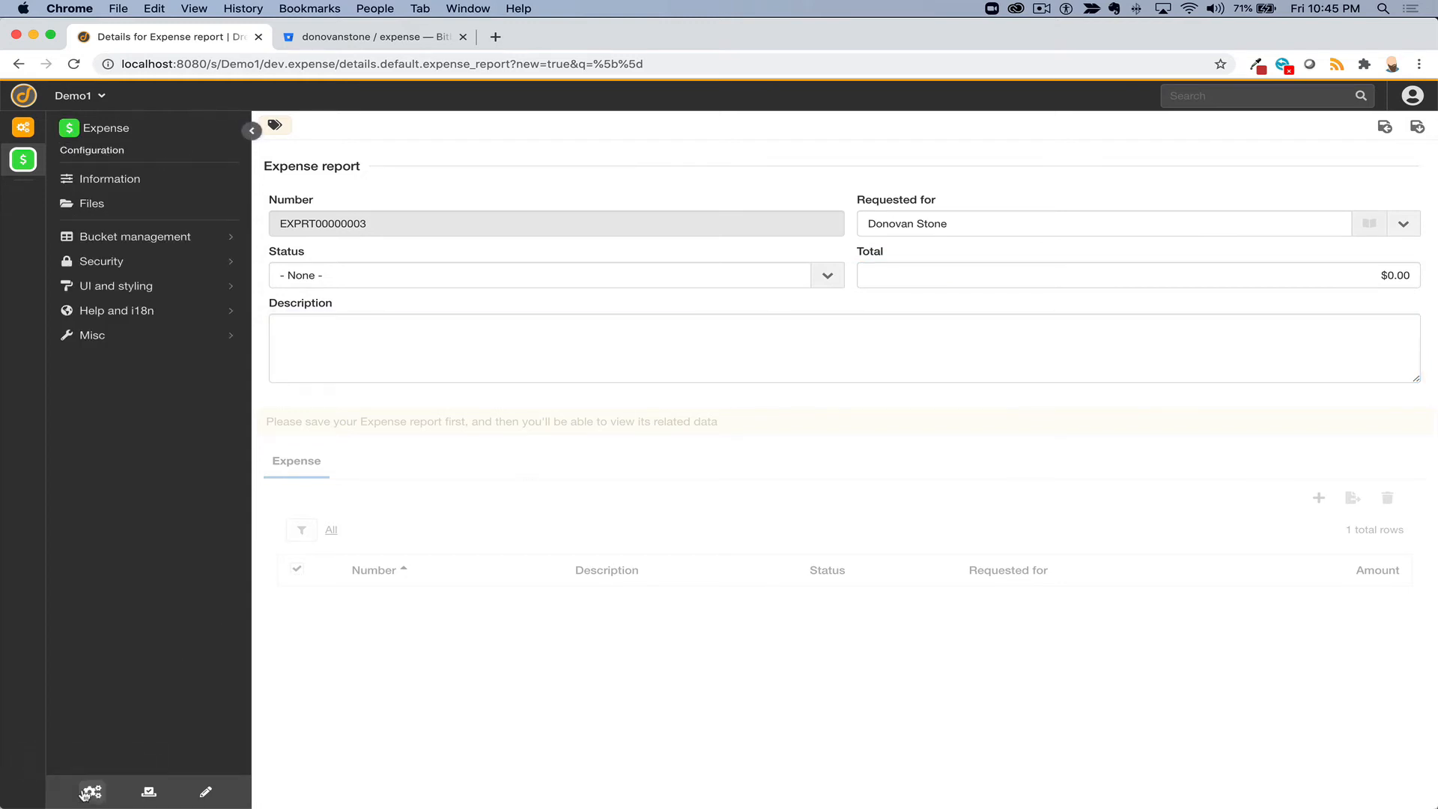
click(131, 236)
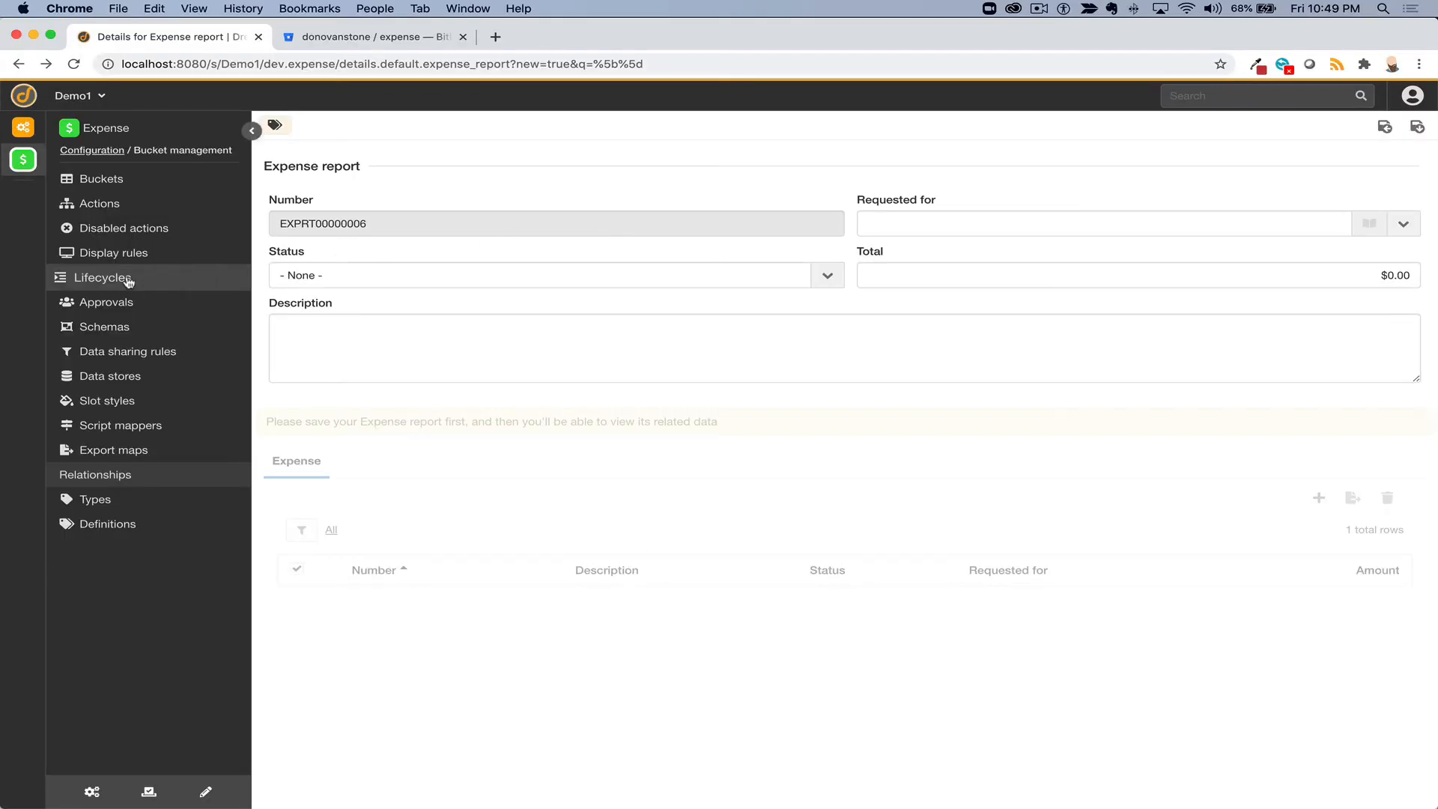
- Add Open, Complete and Cancelled states to the Expense report lifecycle
click(129, 279)
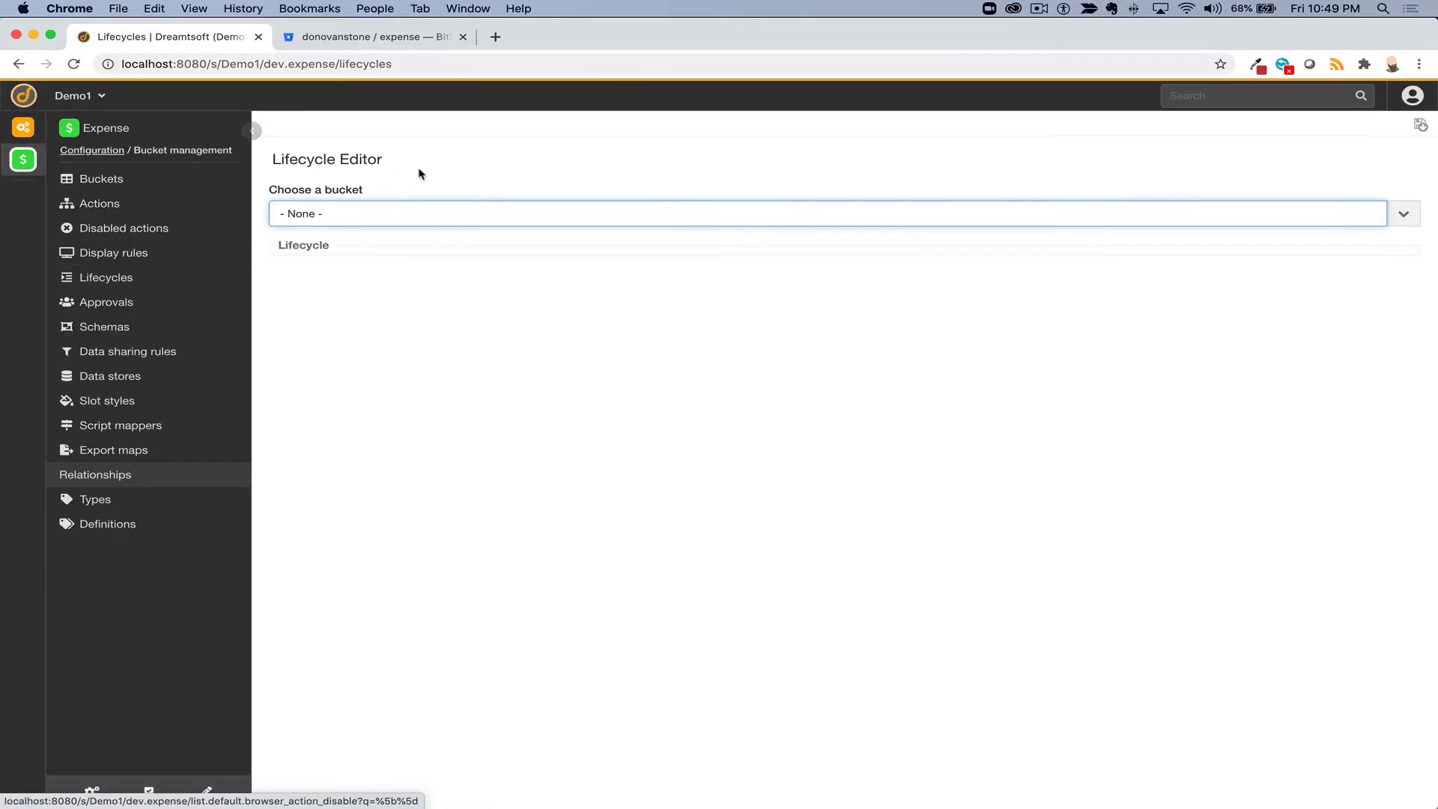
click(363, 214)
click(368, 277)
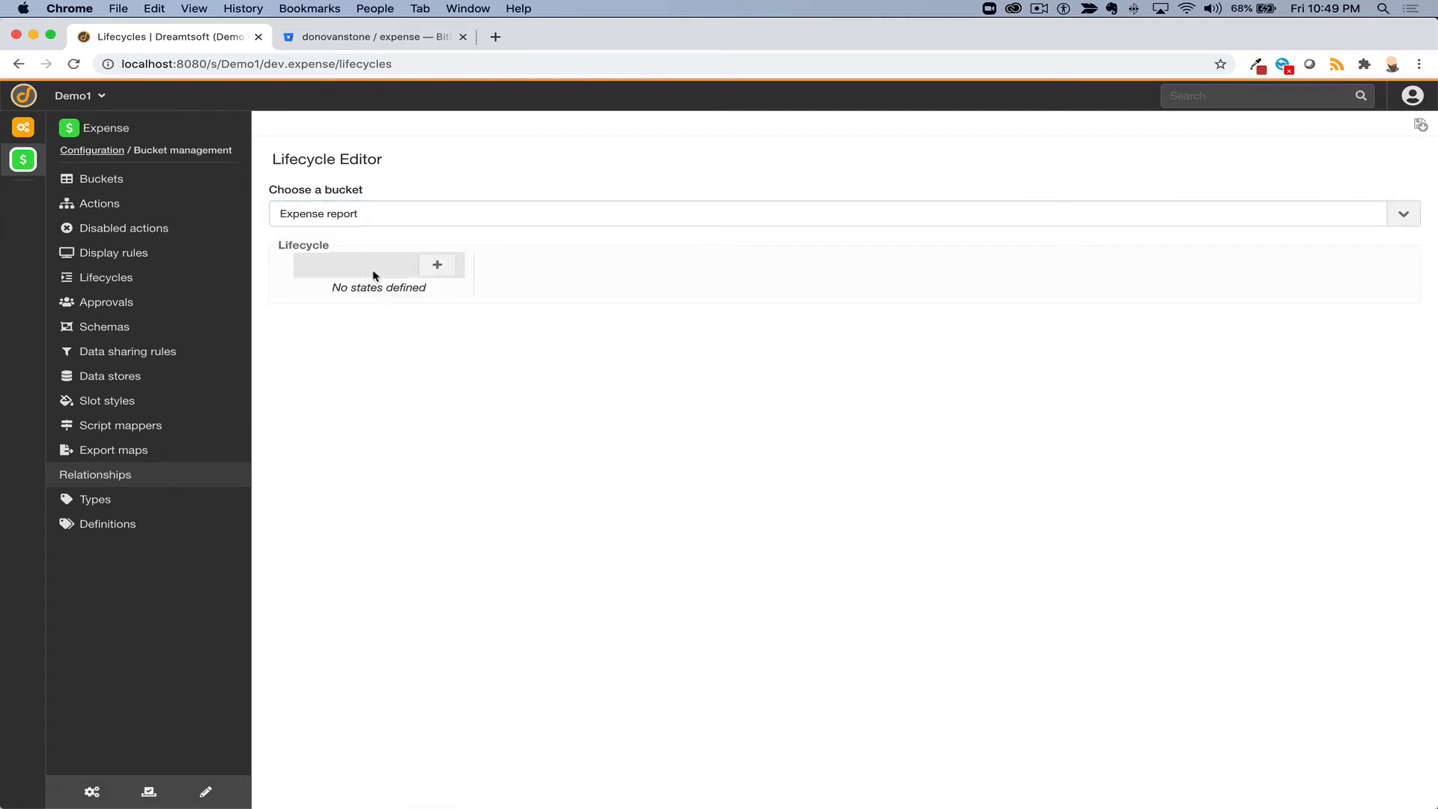
click(437, 266)
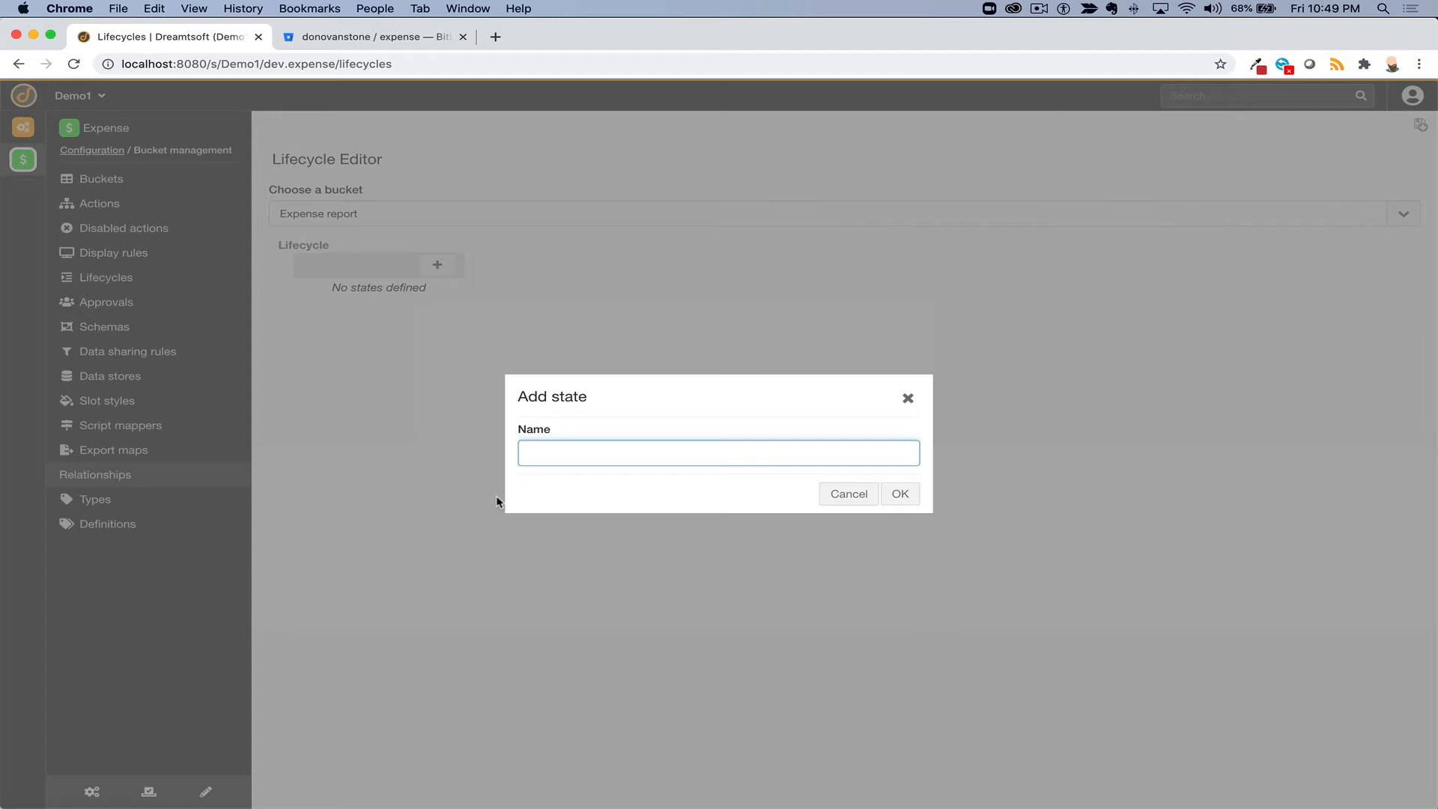
text(Open)
click(900, 492)
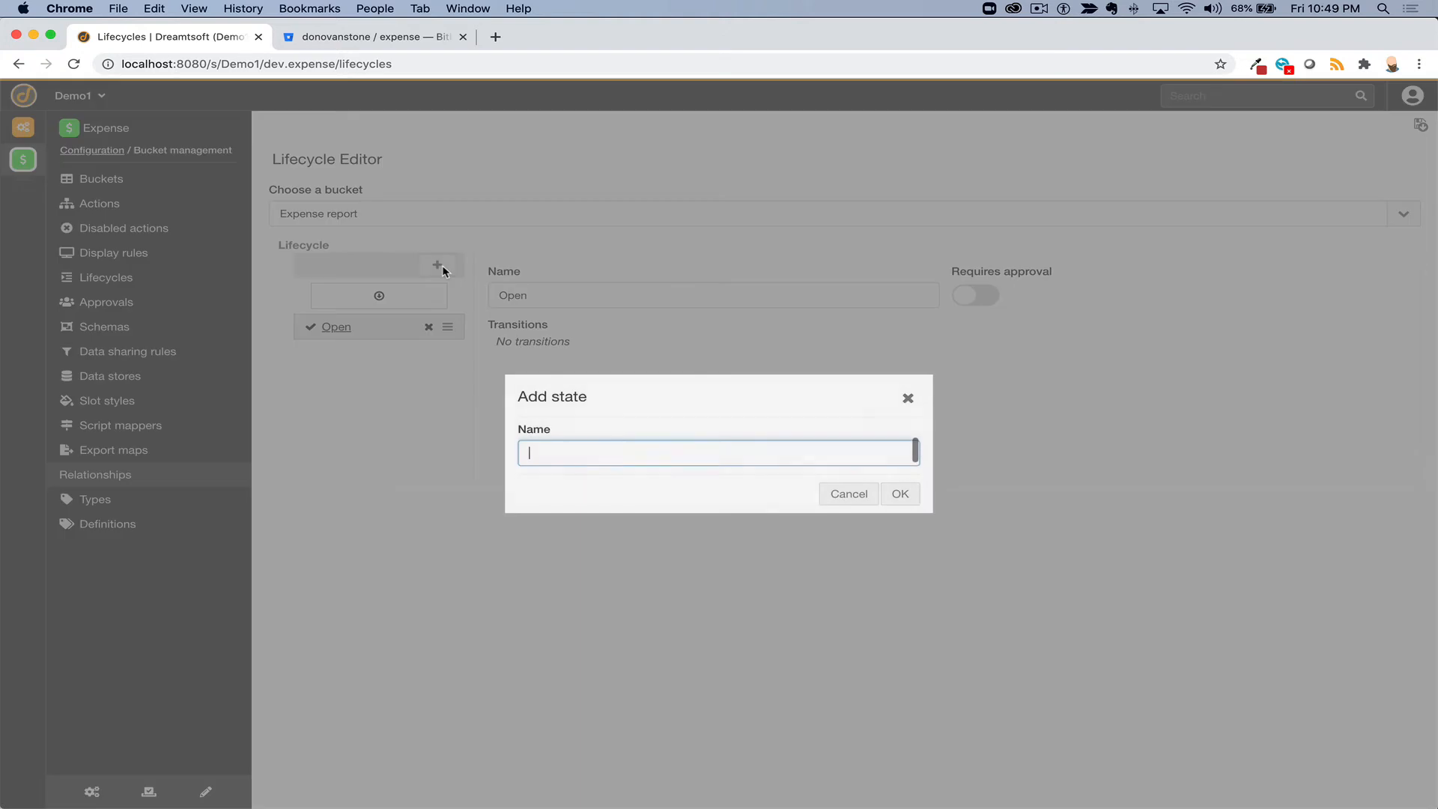
click(438, 265)
text(comp)
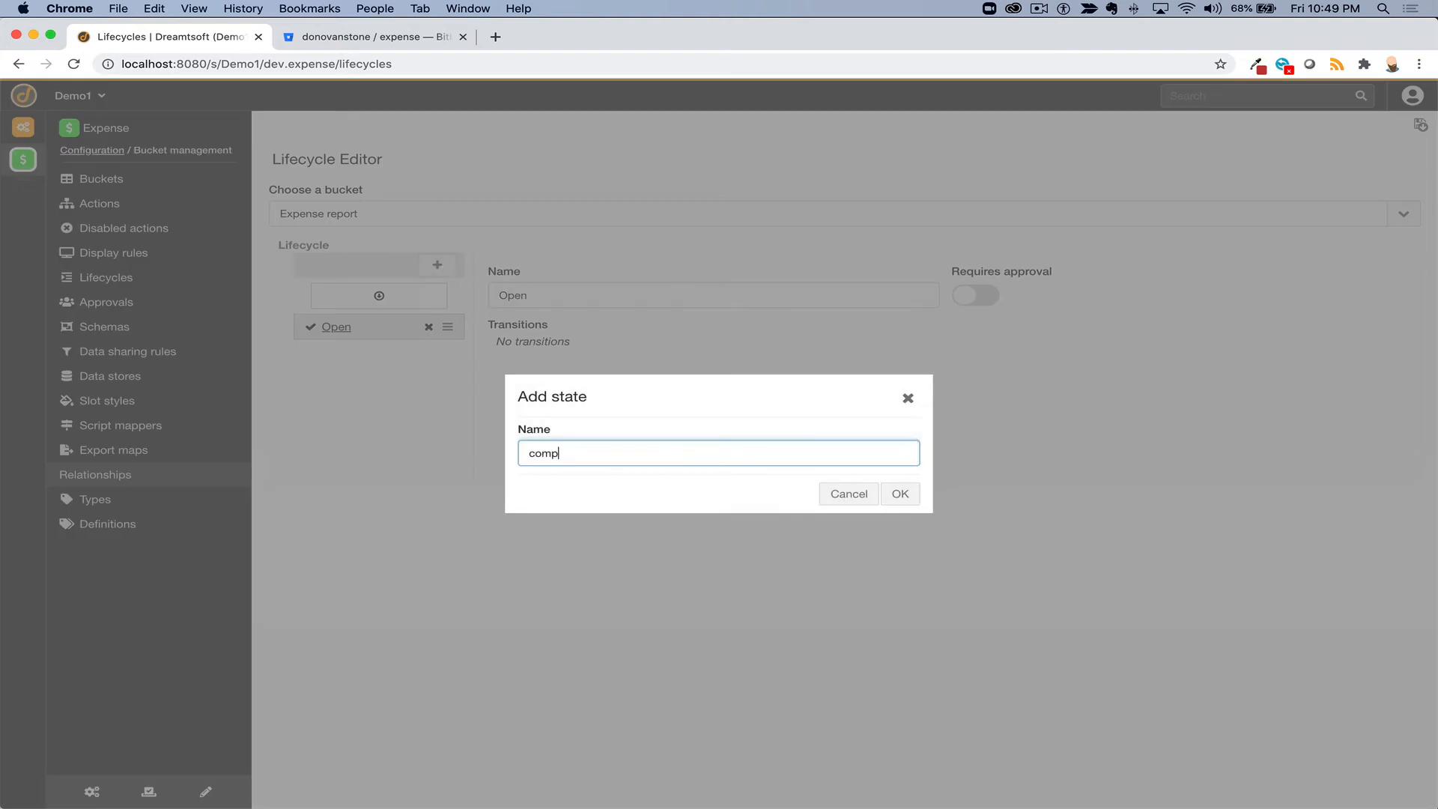
key(BackSpace)
key(BackSpace)
key(BackSpace)
key(BackSpace)
text(Complete)
click(900, 493)
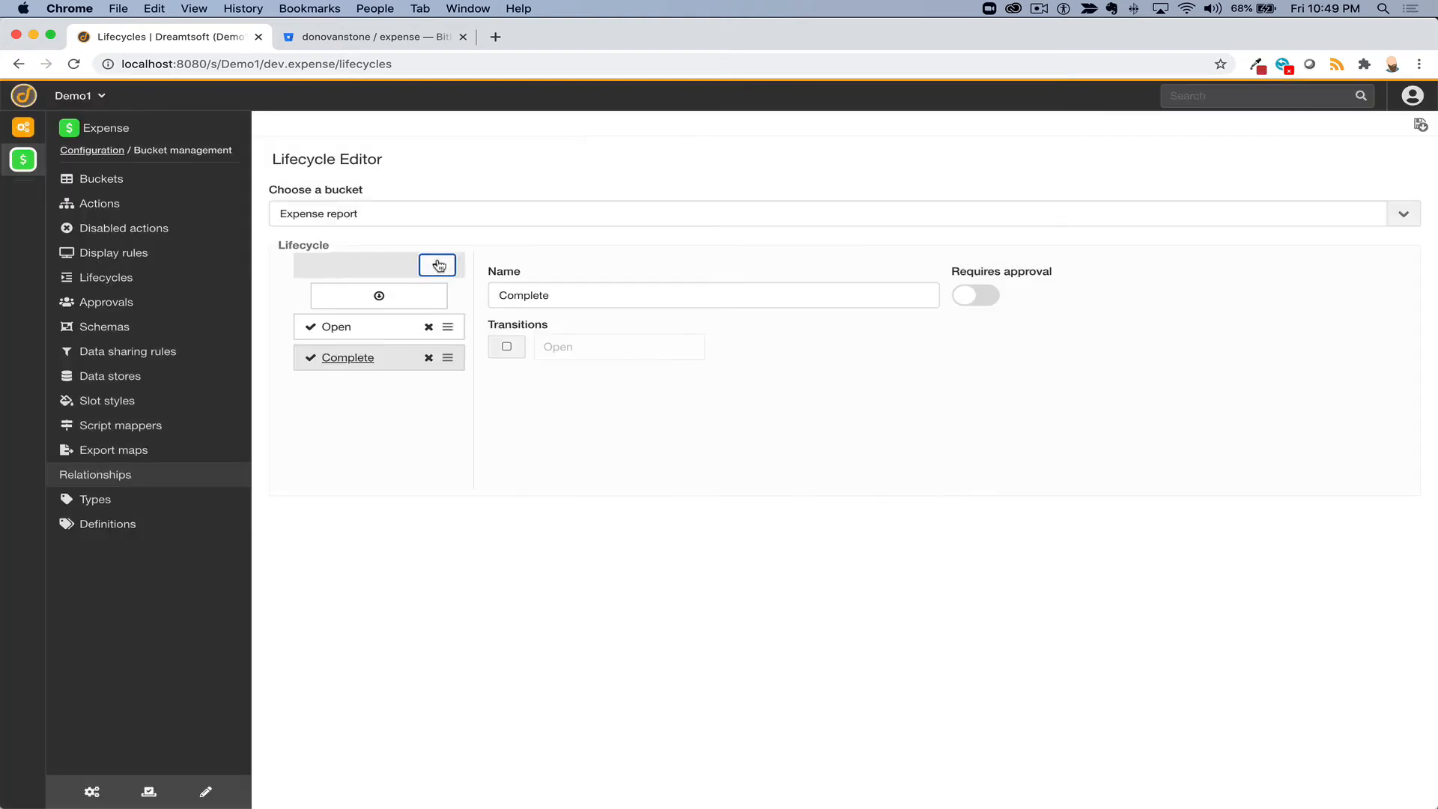
click(438, 265)
text(Cancelled)
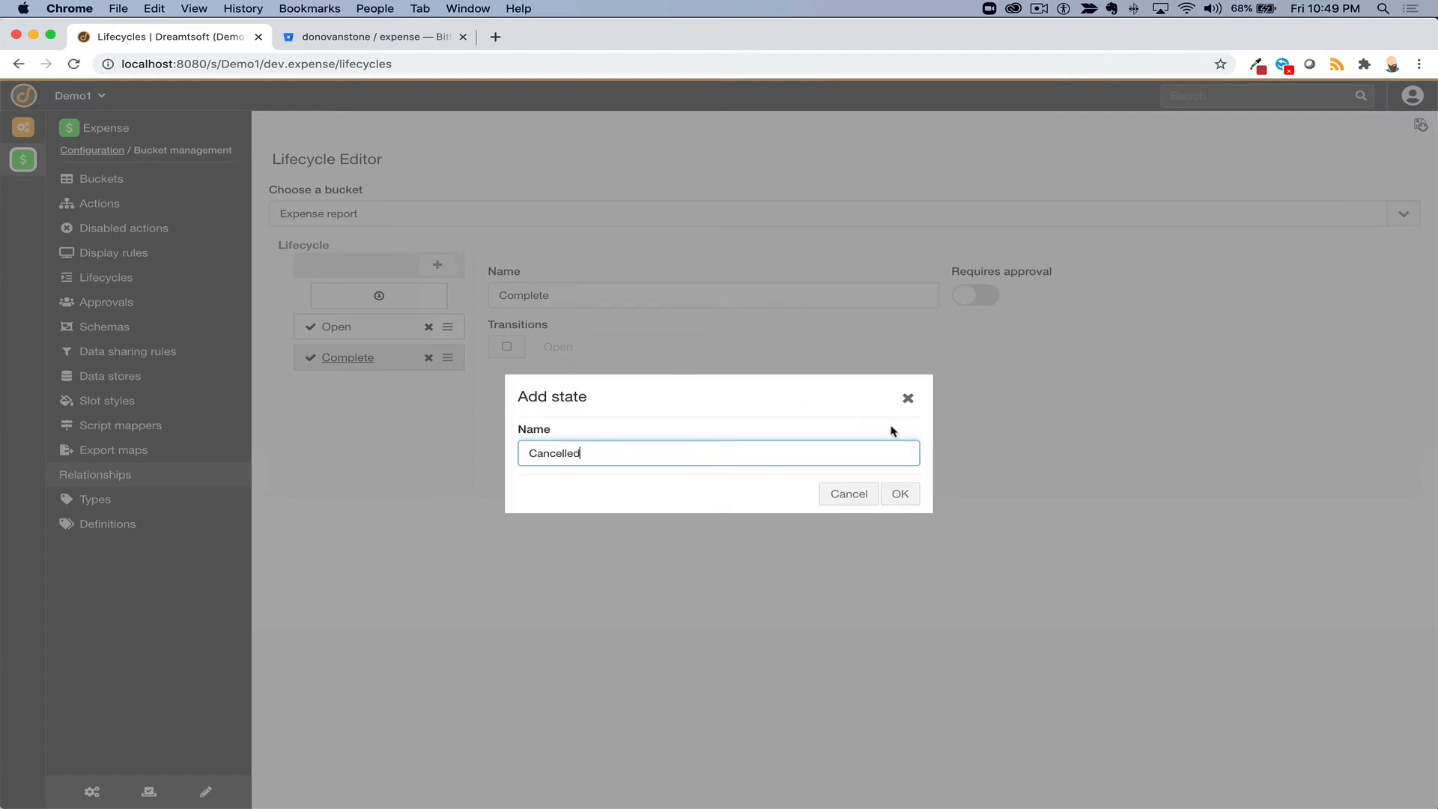
click(895, 494)
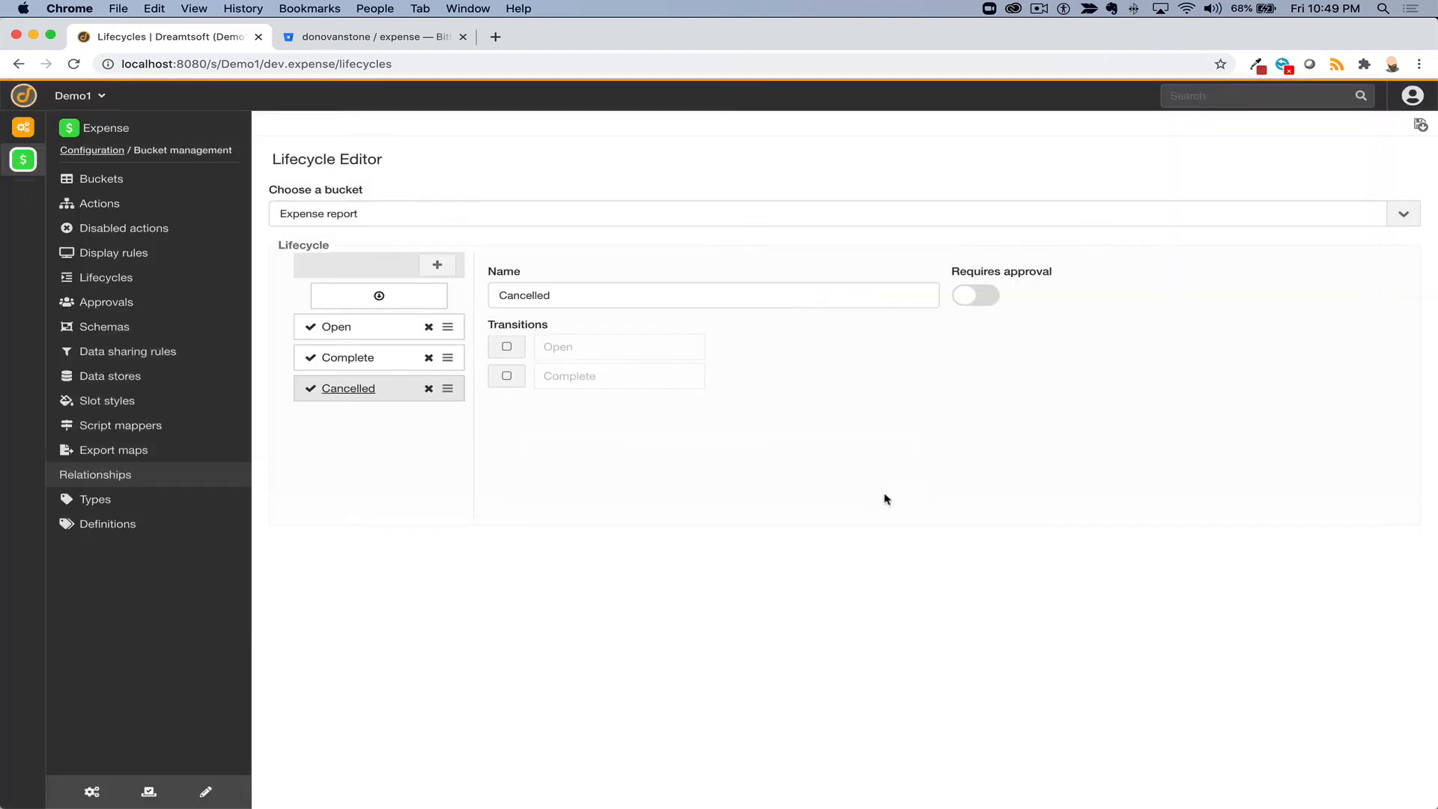
- Allow the Open state to transition to Complete and Cancelled
click(382, 332)
click(506, 347)
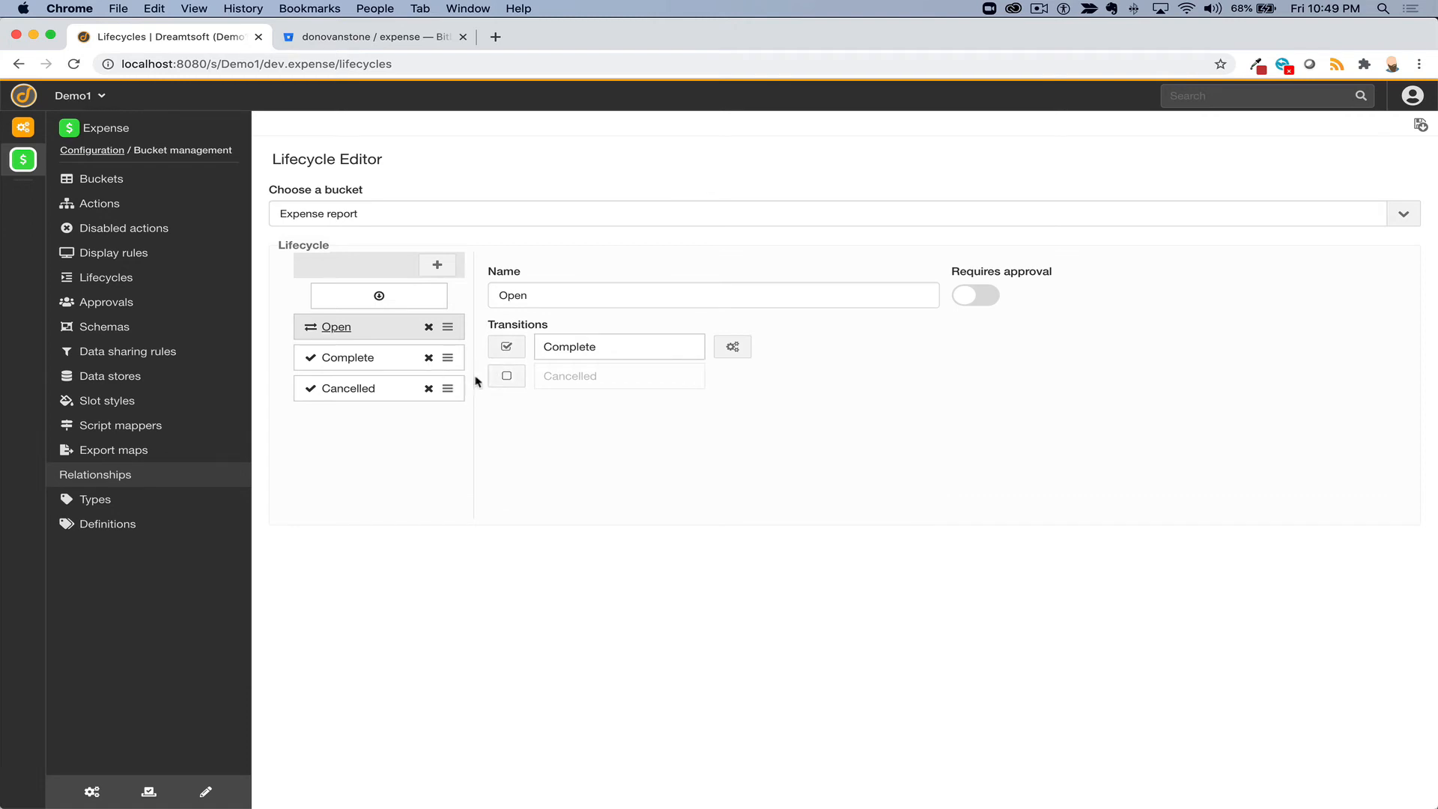
click(506, 376)
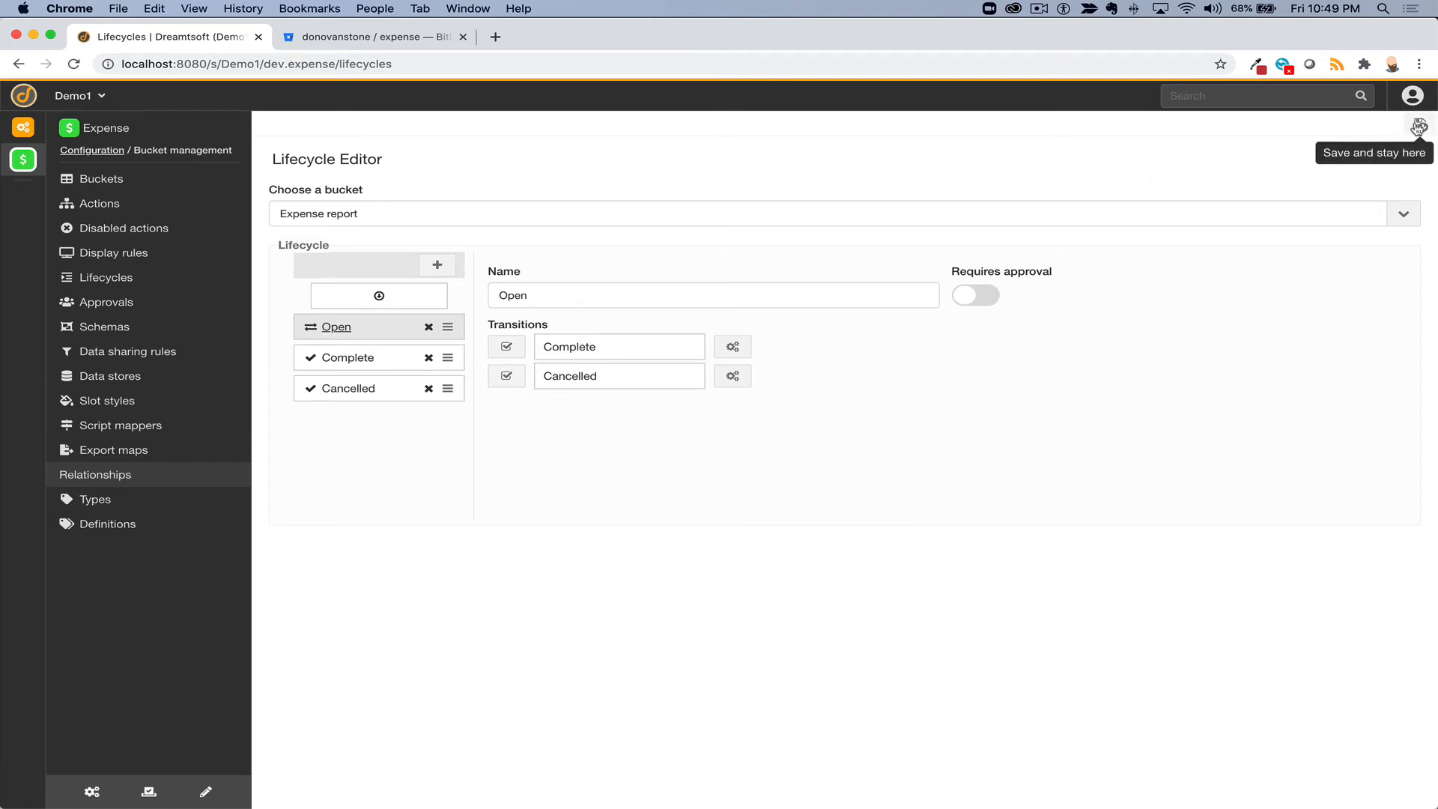
- Add a Returned state to the Expense report lifecycle and place it right after Open
click(437, 267)
text(ret)
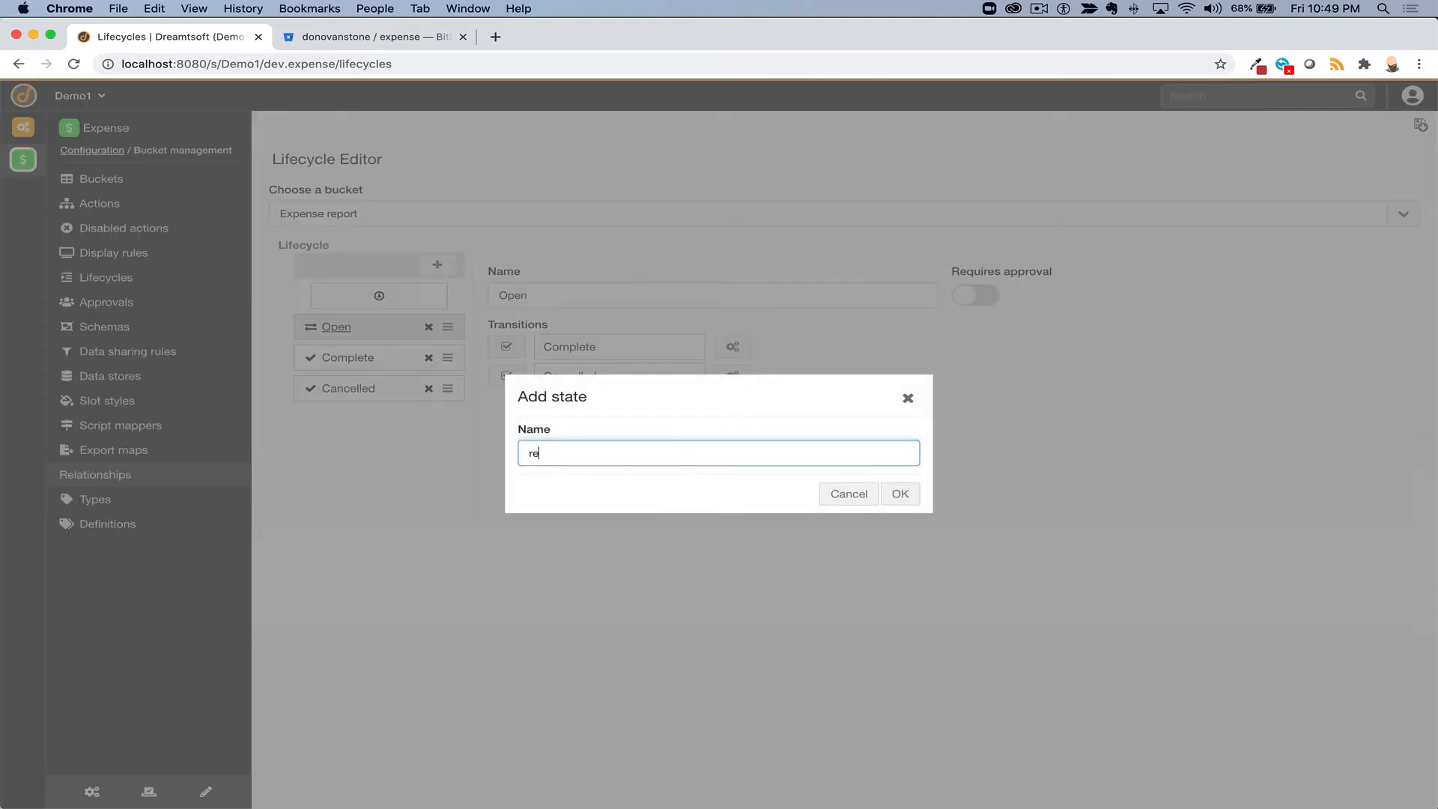
key(BackSpace)
key(BackSpace)
key(BackSpace)
text(Returned)
click(900, 494)
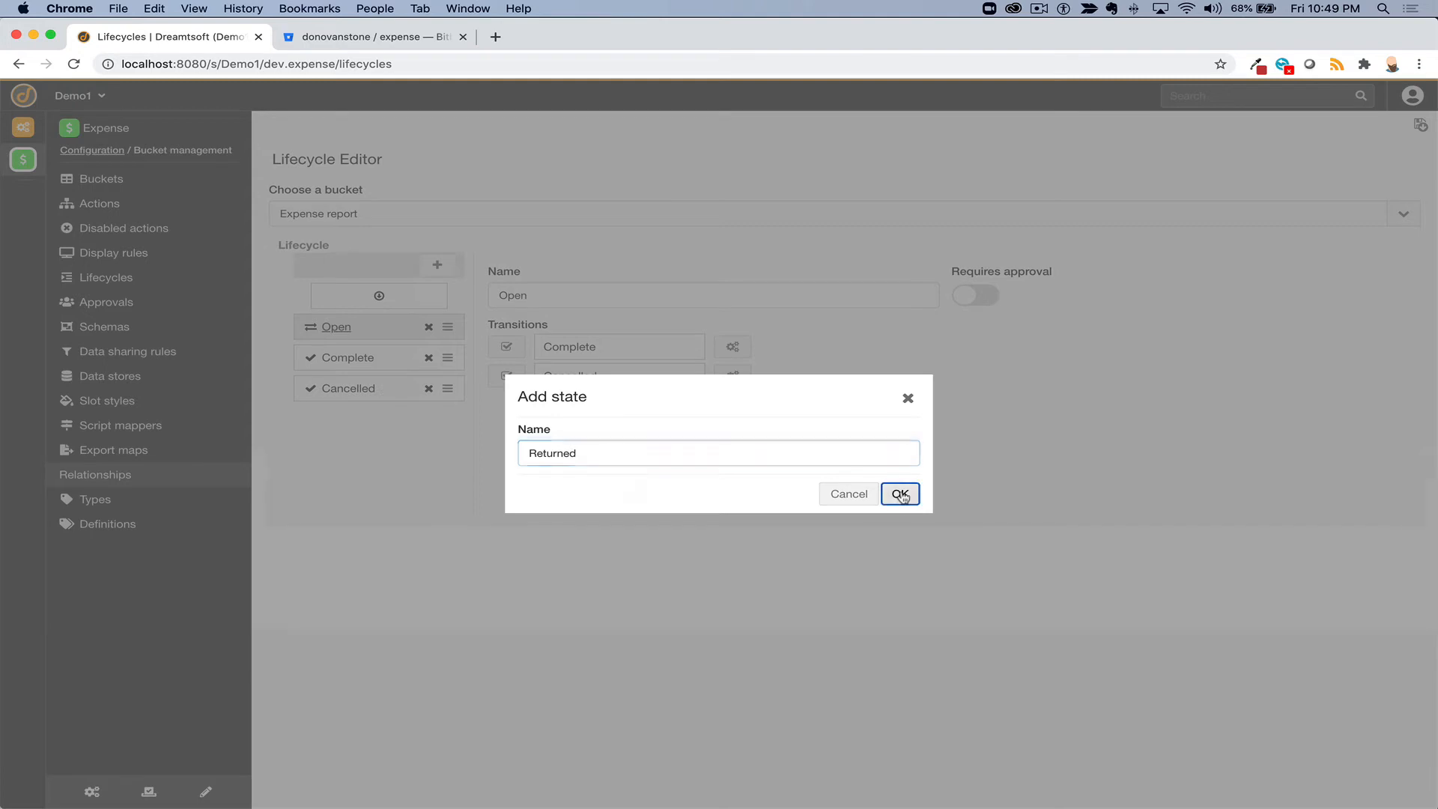
drag(449, 421, 449, 357)
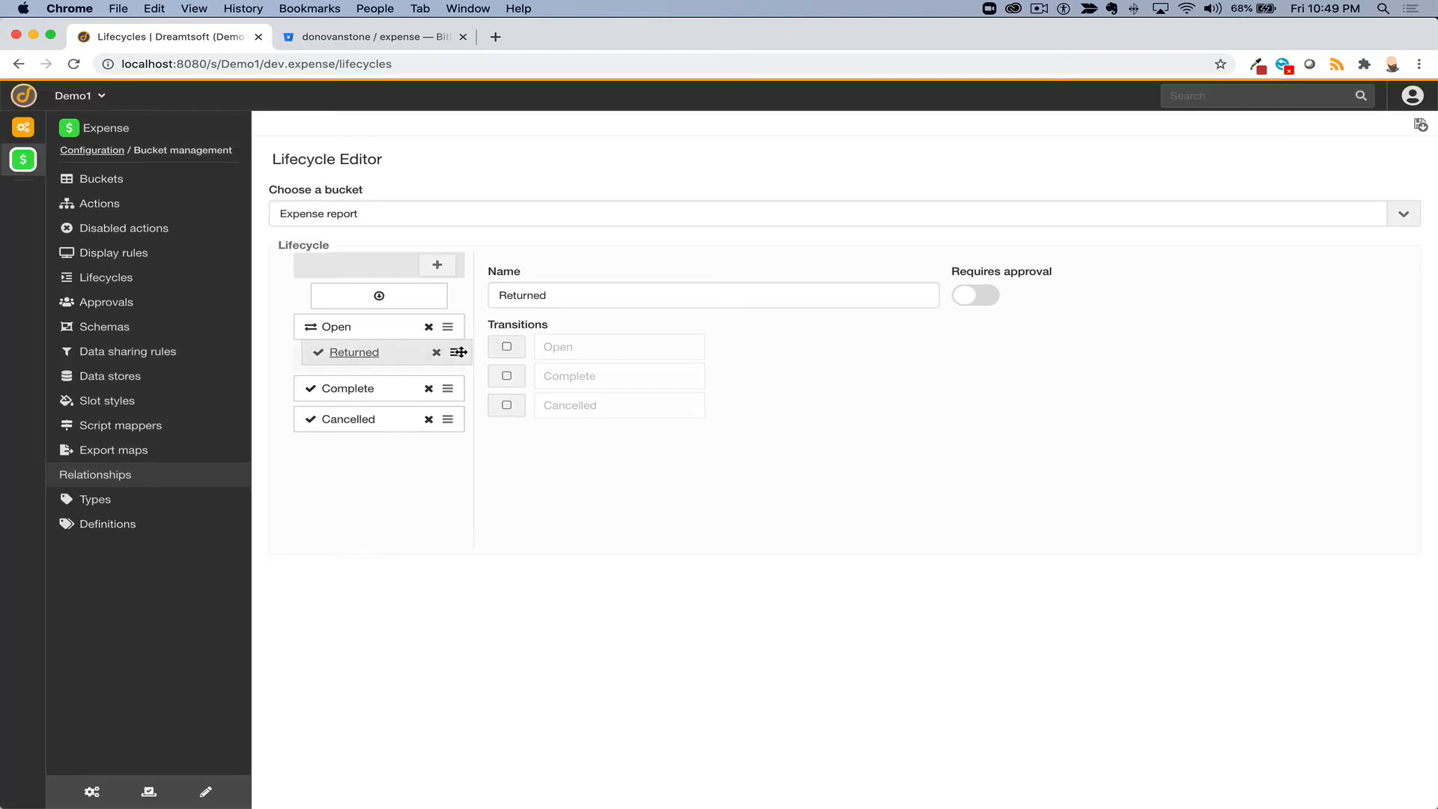
- Let Open transition to Returned and Complete, then save the lifecycle
click(341, 330)
click(506, 346)
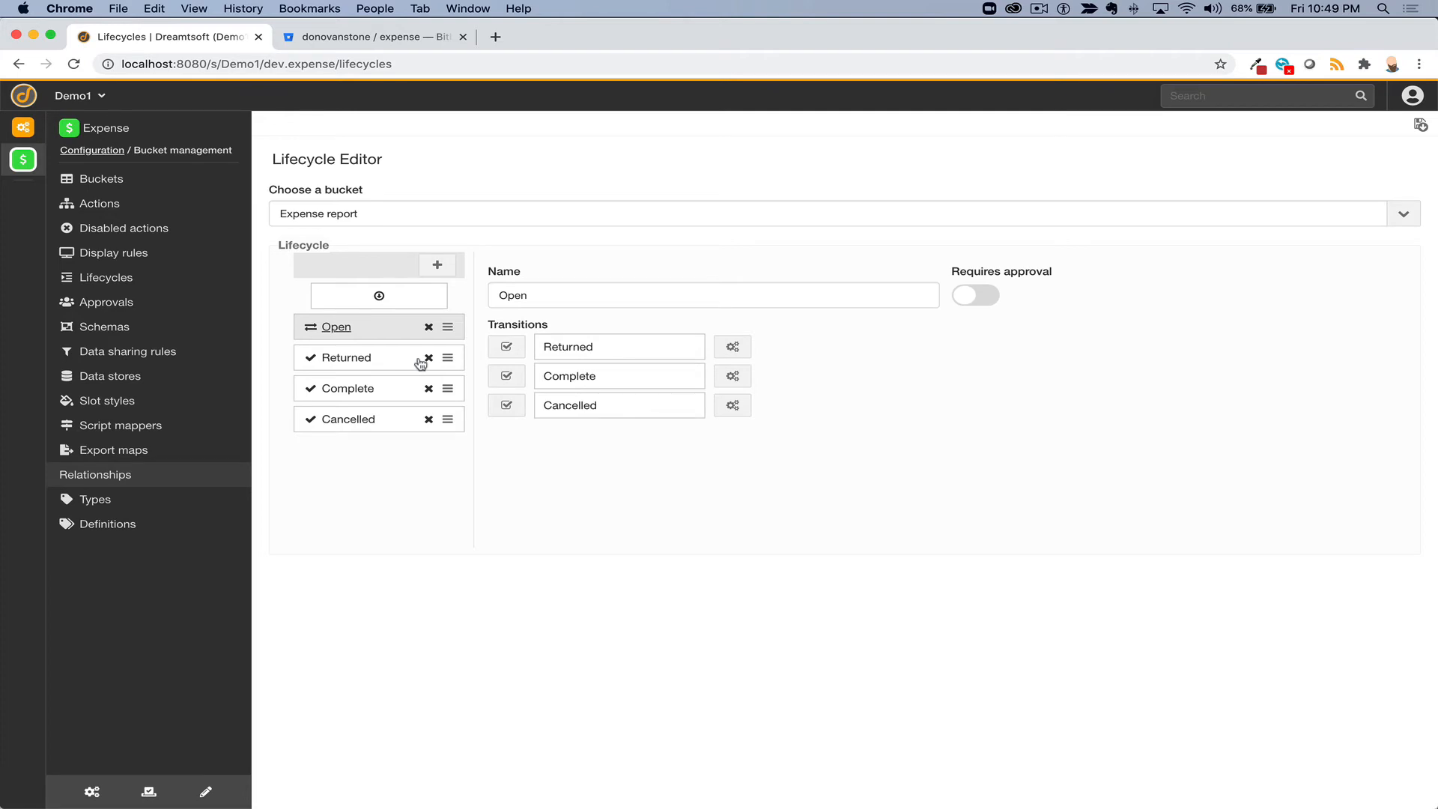
click(499, 382)
click(1421, 125)
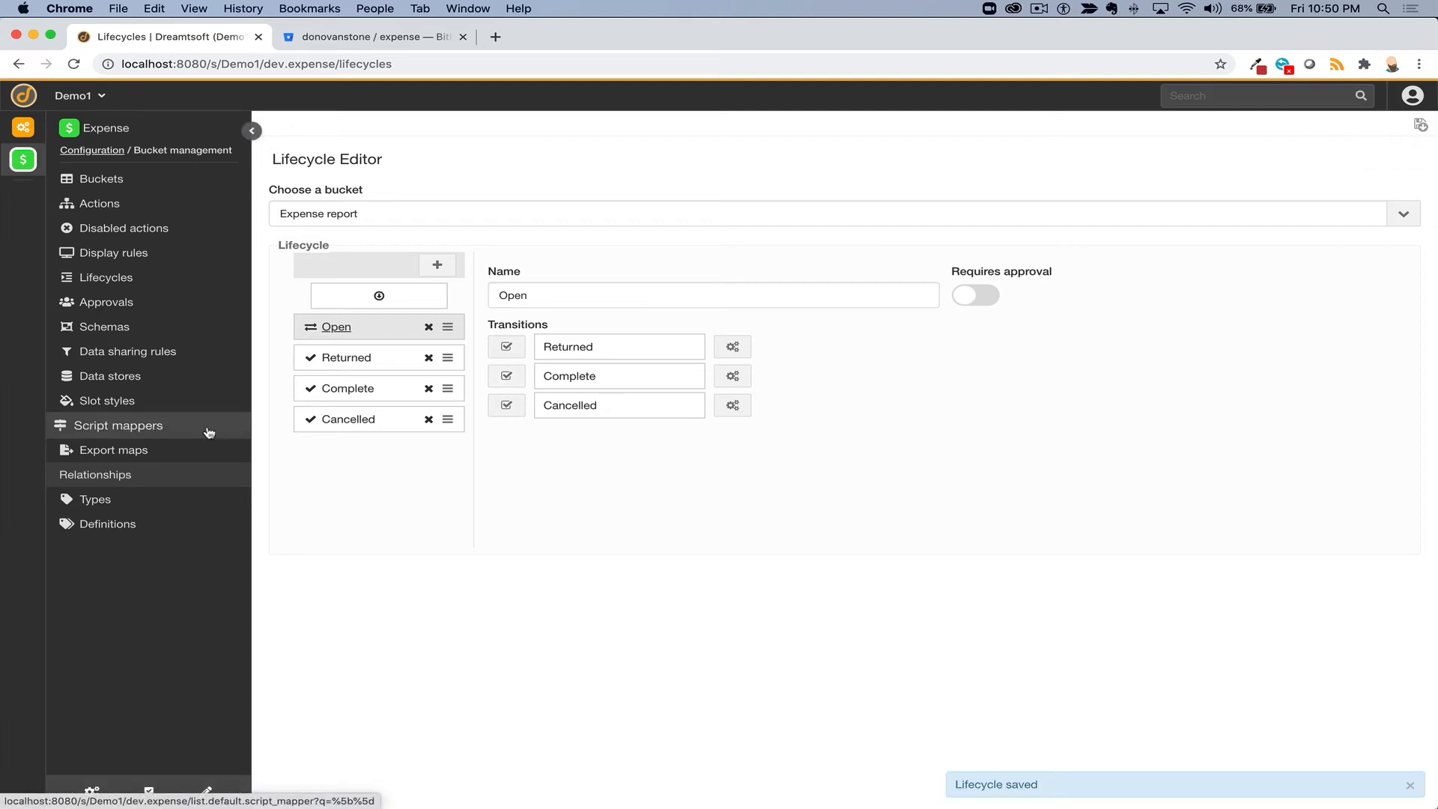
- Check Open expenses, then open the Expense bundle navigation under UI and styling > Navigation menu
click(69, 185)
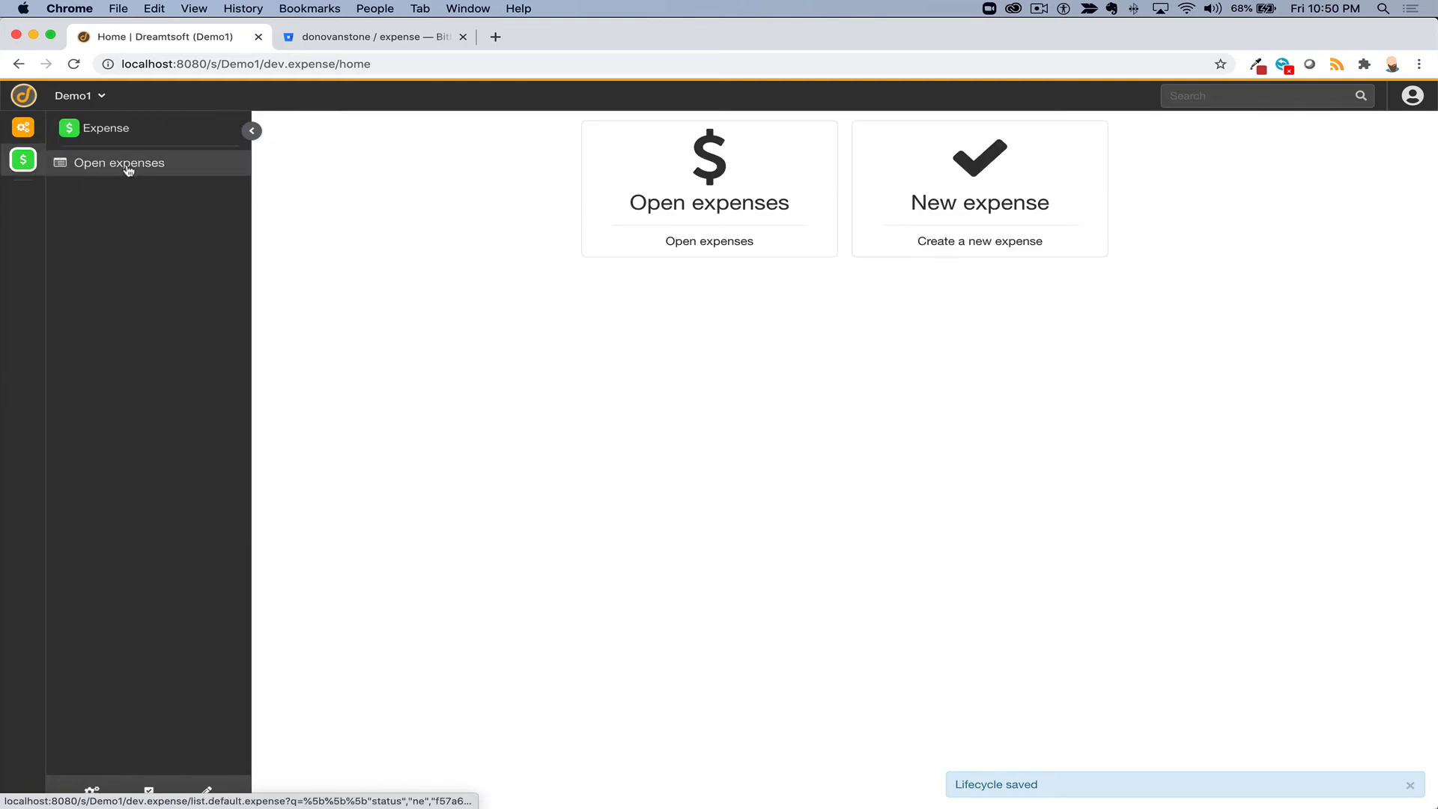
click(128, 165)
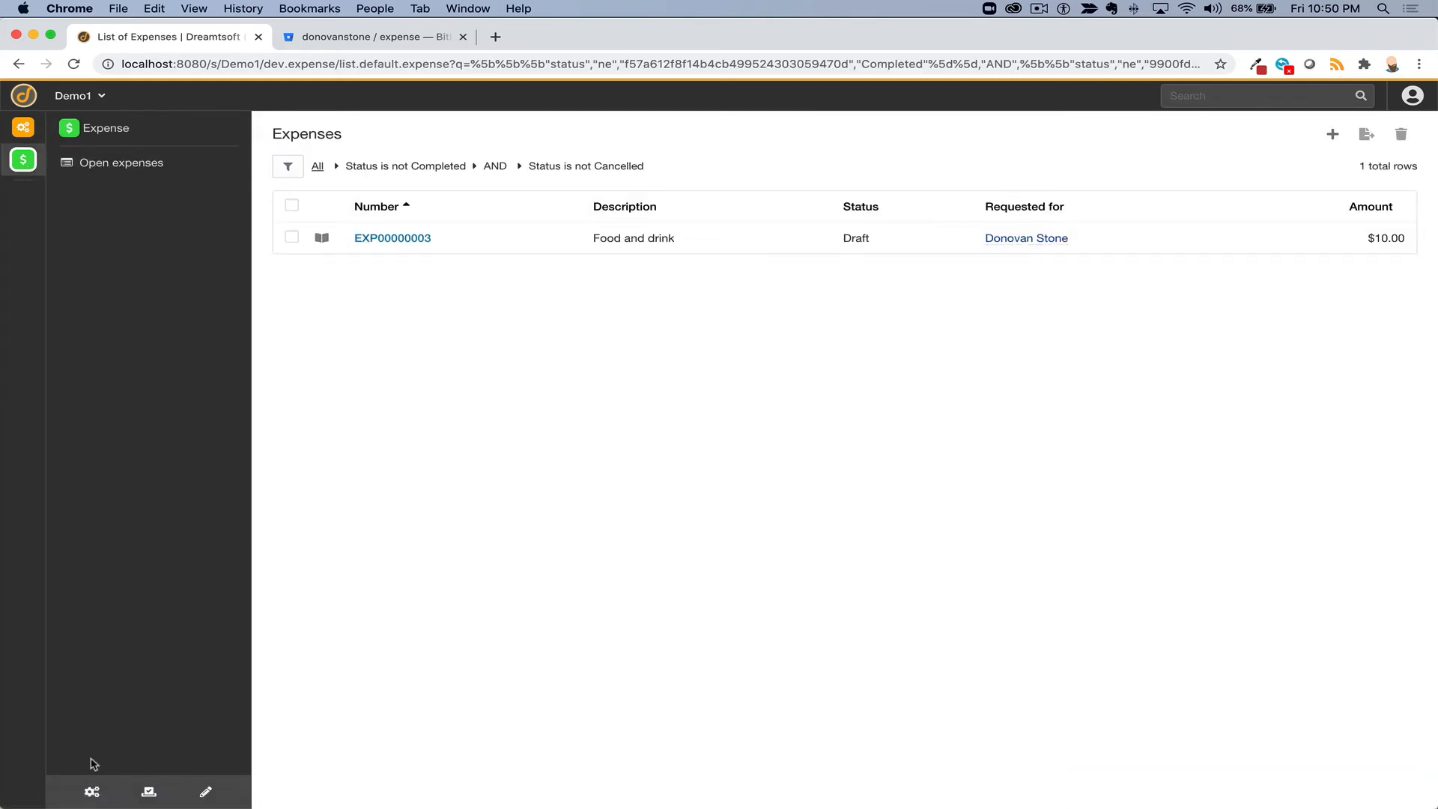
click(93, 793)
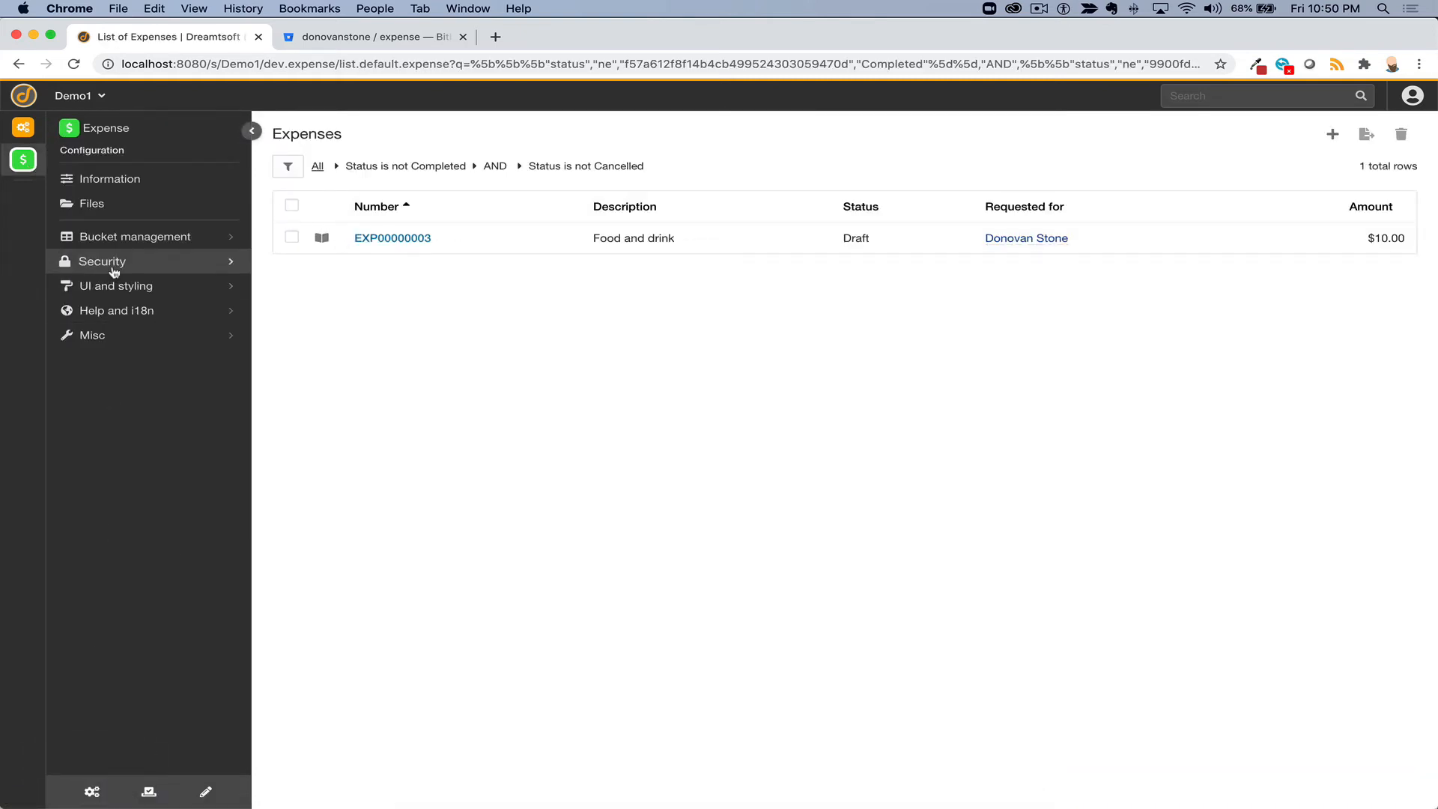
click(119, 246)
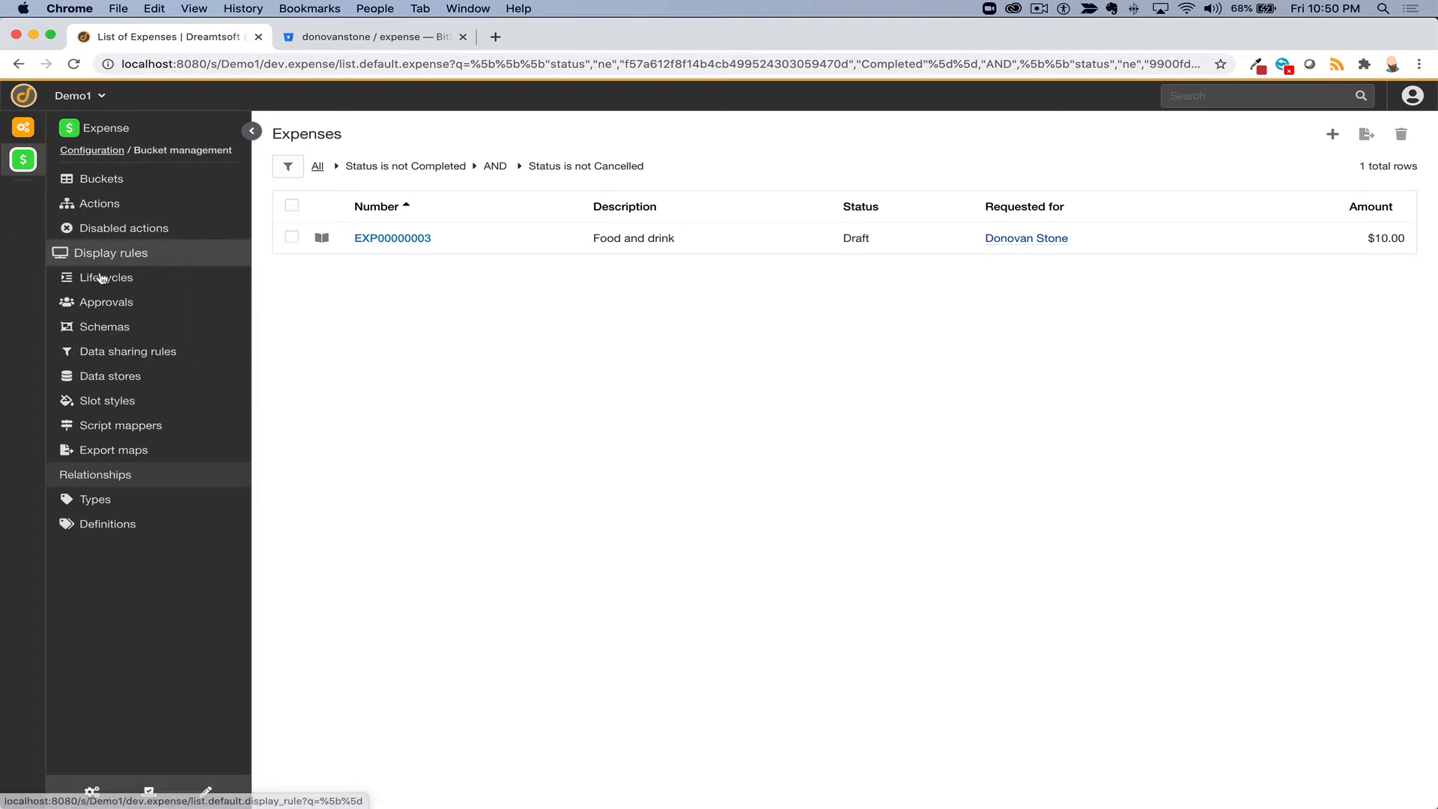
click(92, 792)
click(92, 791)
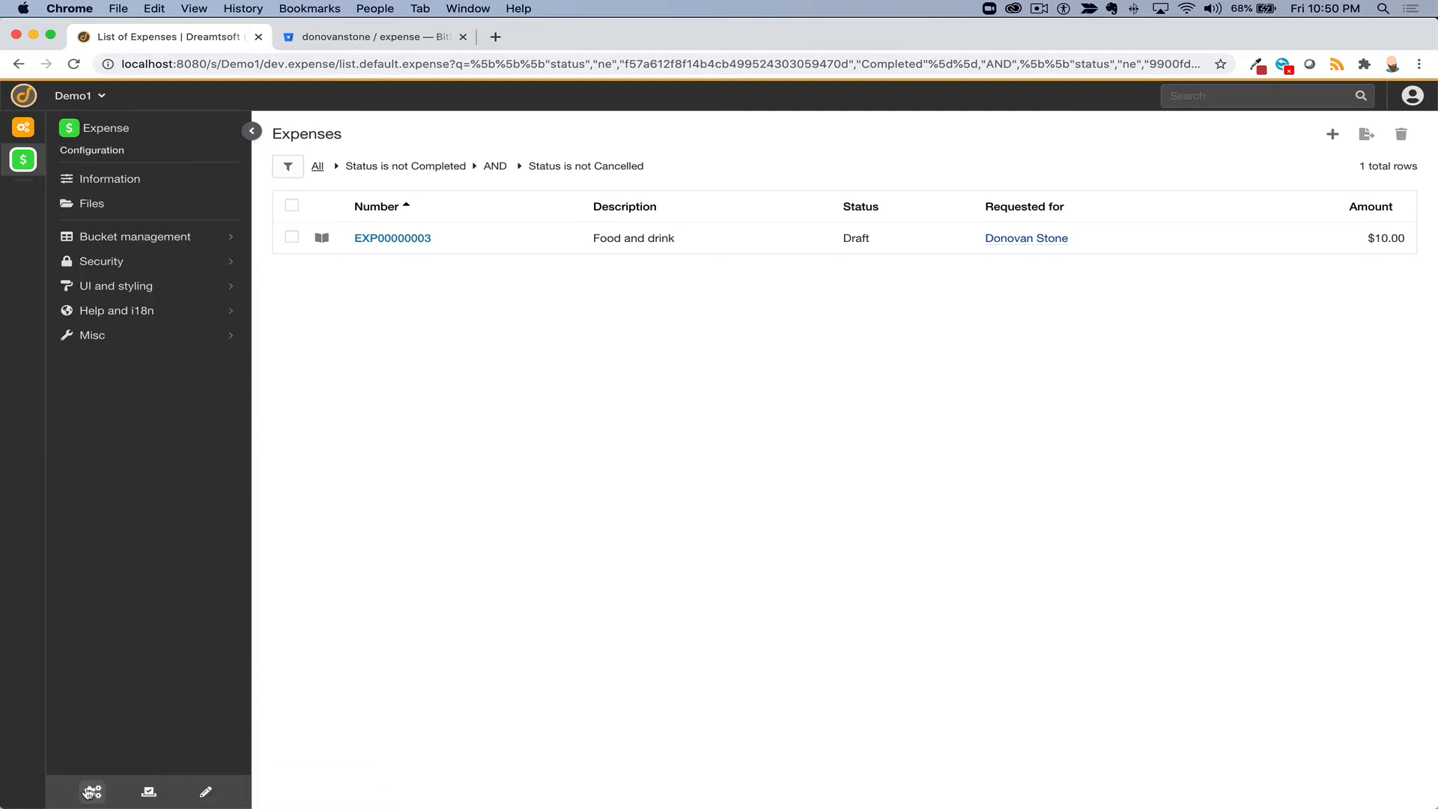
click(112, 288)
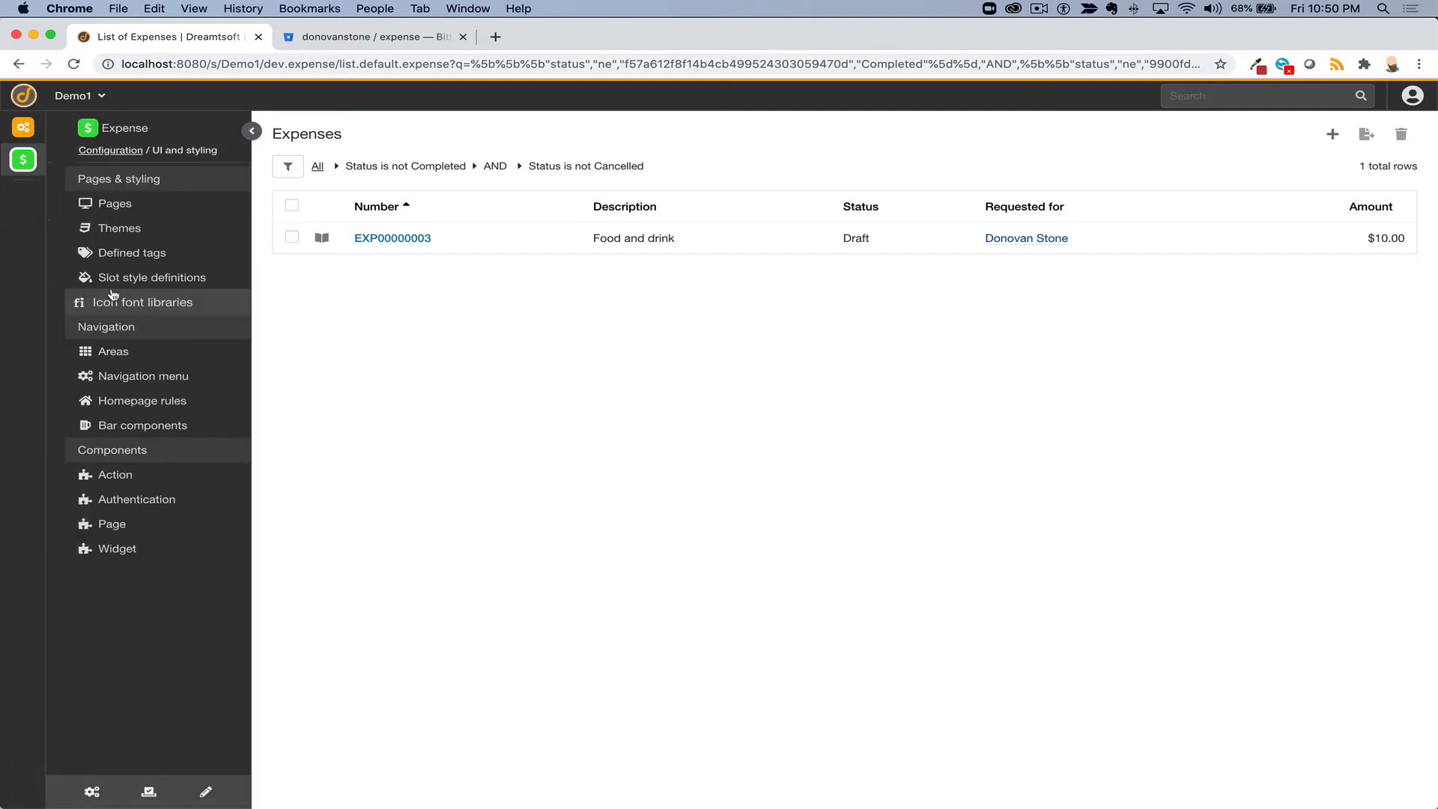
click(115, 377)
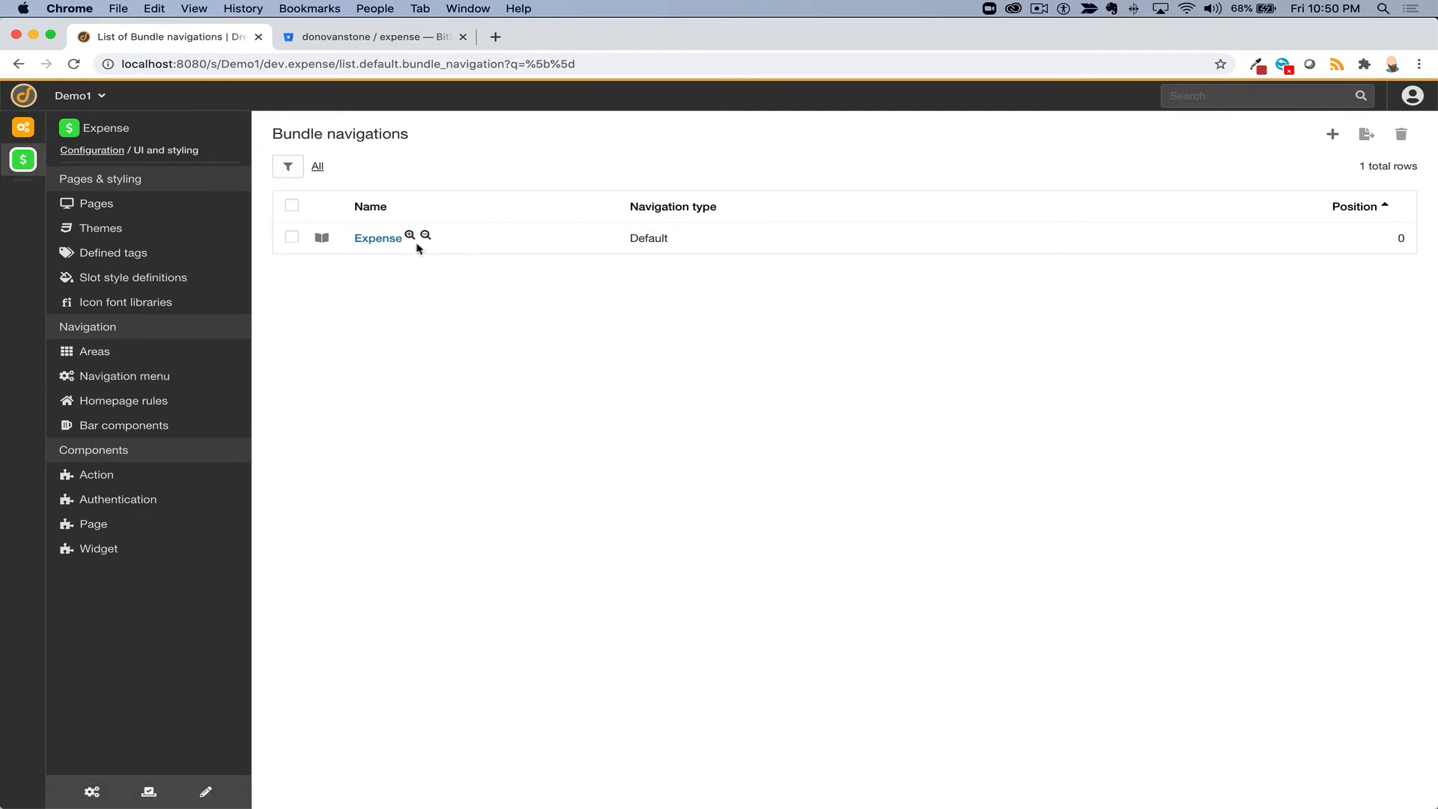
click(380, 238)
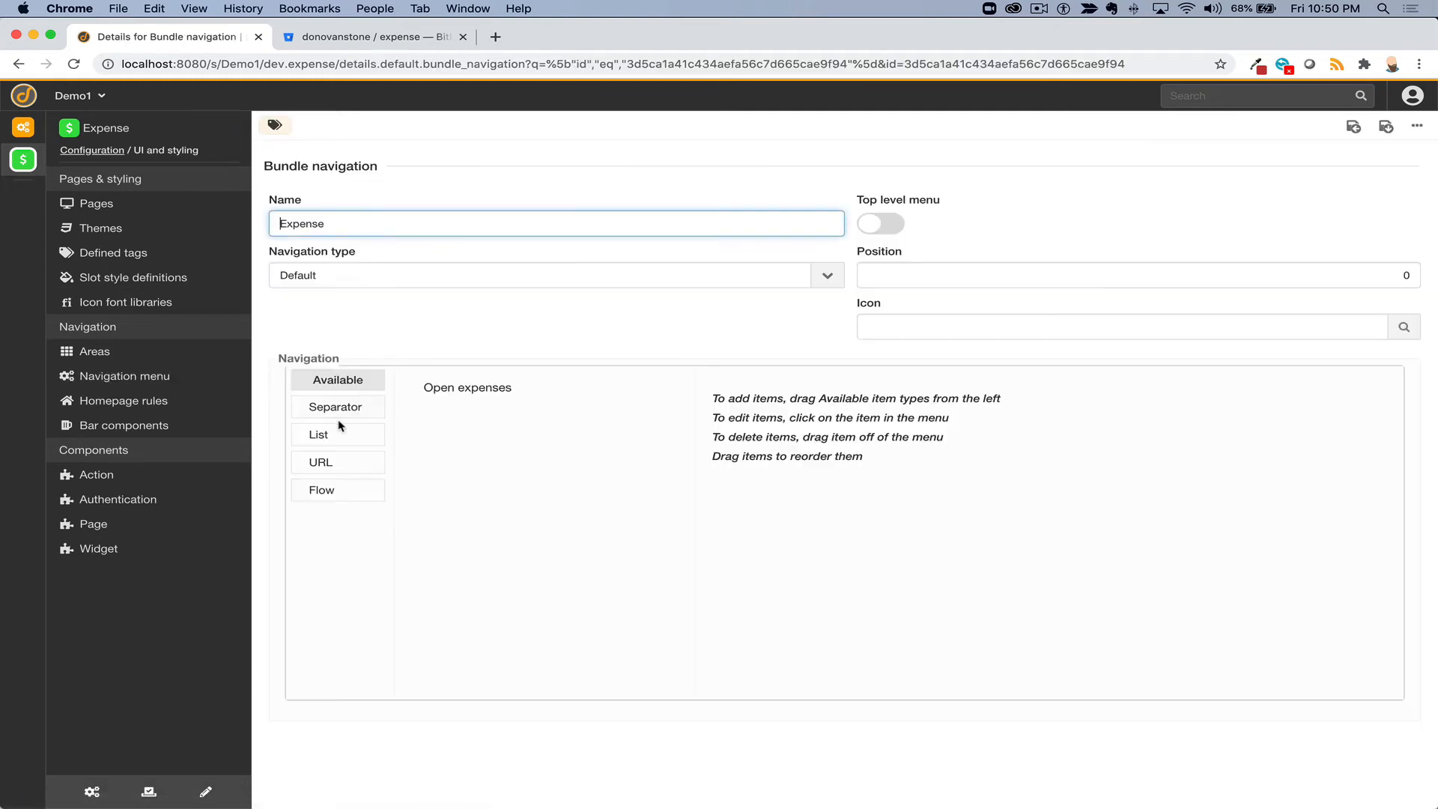
- Add an Expense reports list item with icon file-text-o and bucket Expense report, and save
drag(315, 432, 465, 416)
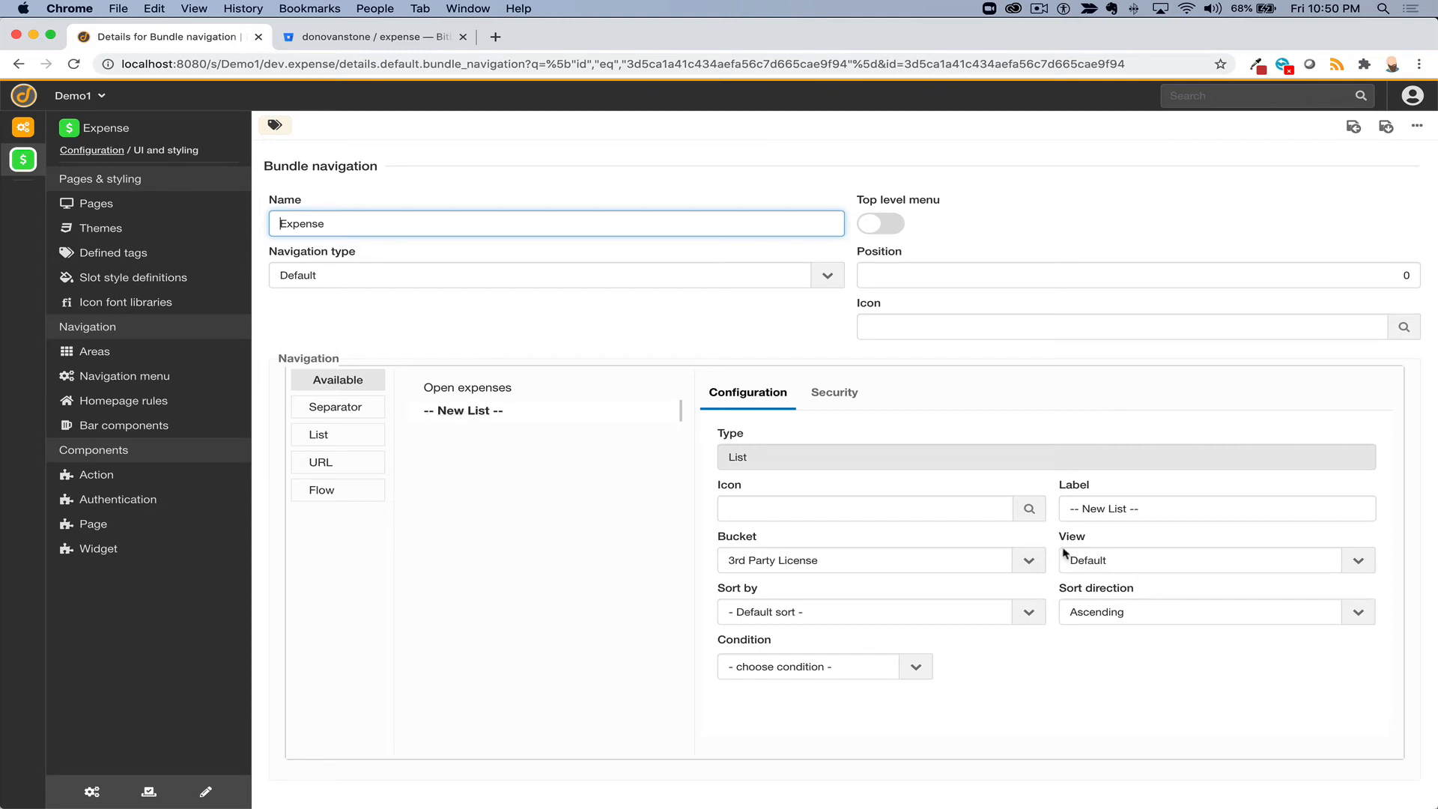
click(1115, 517)
key(shift+Left)
key(super+shift+Left)
text(Exp)
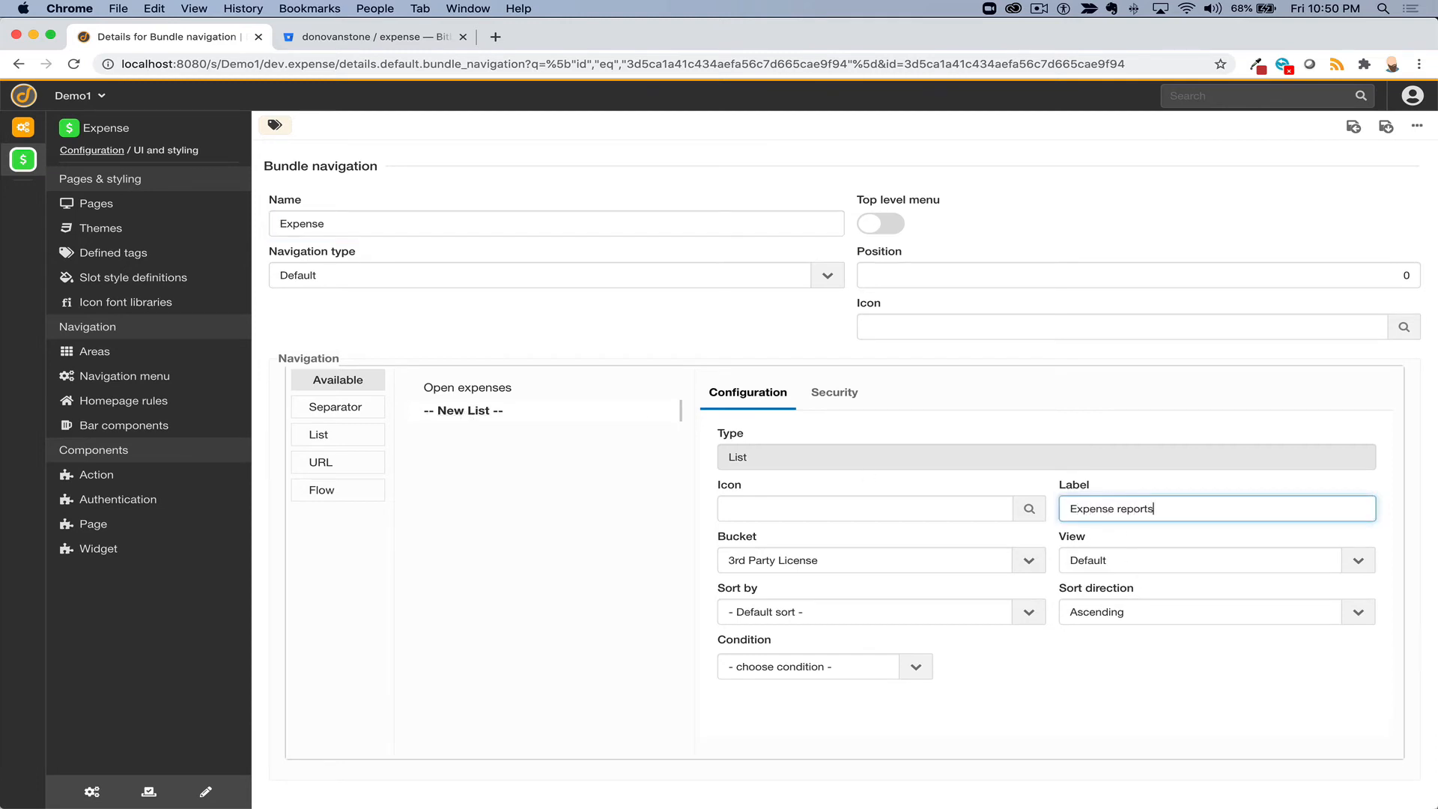
click(1029, 508)
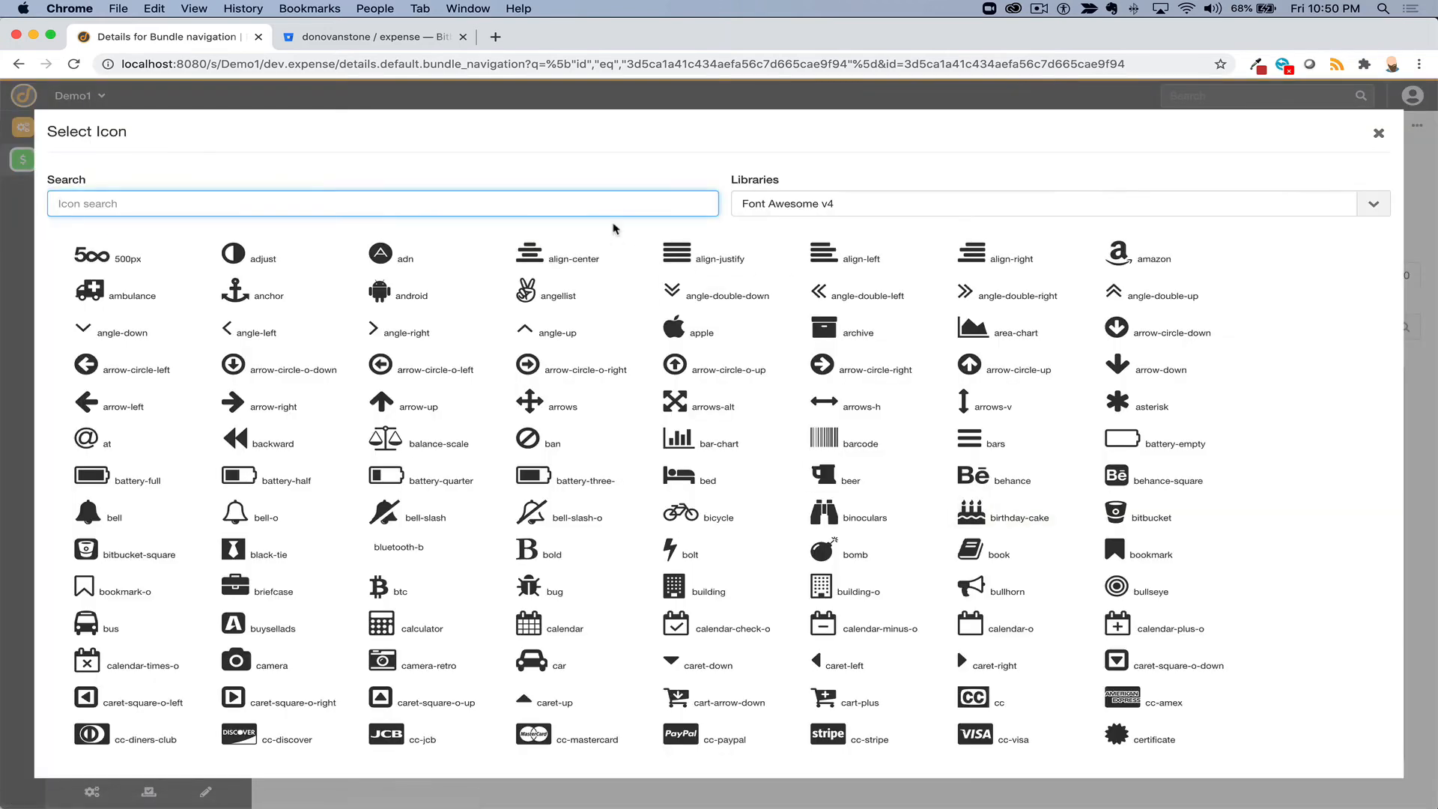
text(expense)
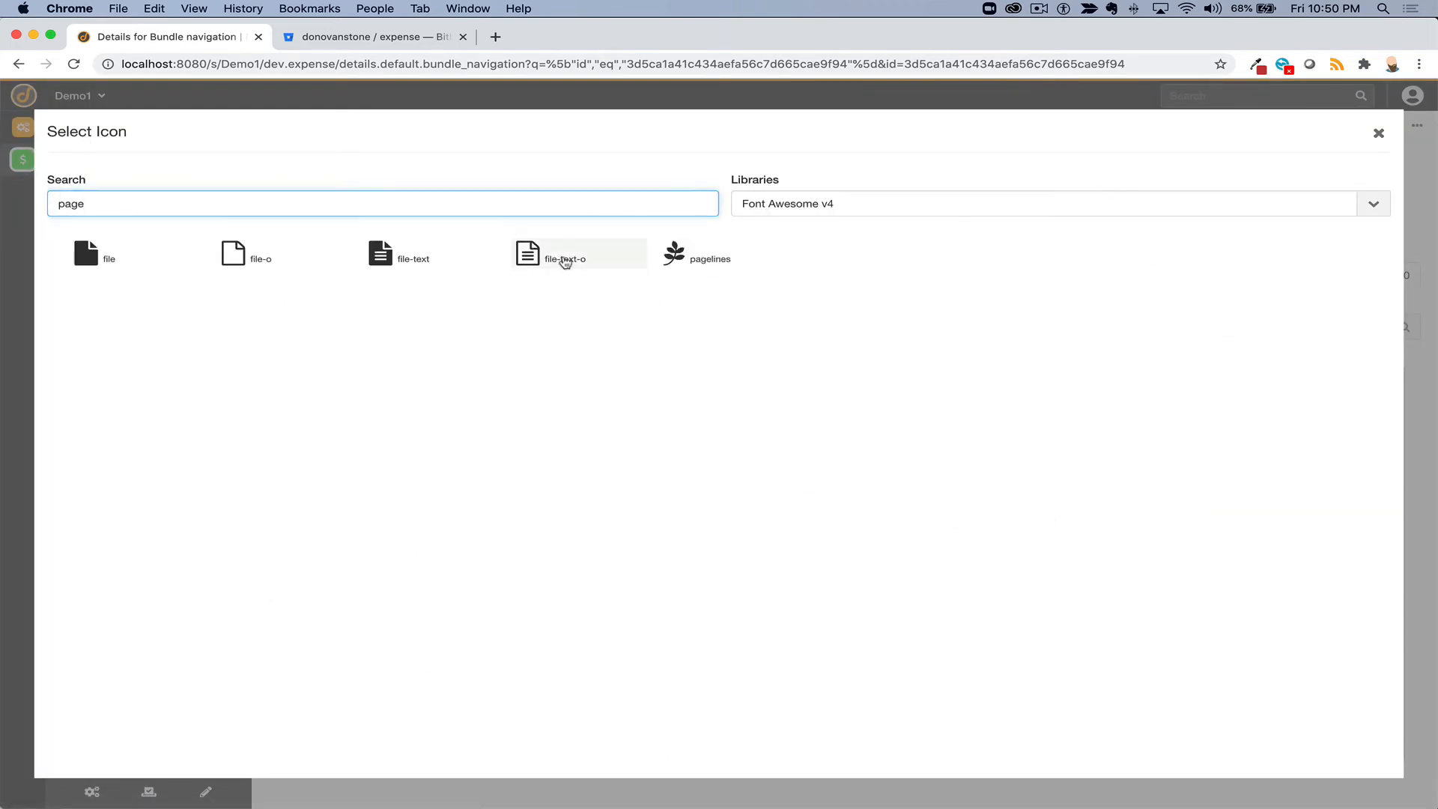
click(587, 282)
click(818, 559)
text(exe)
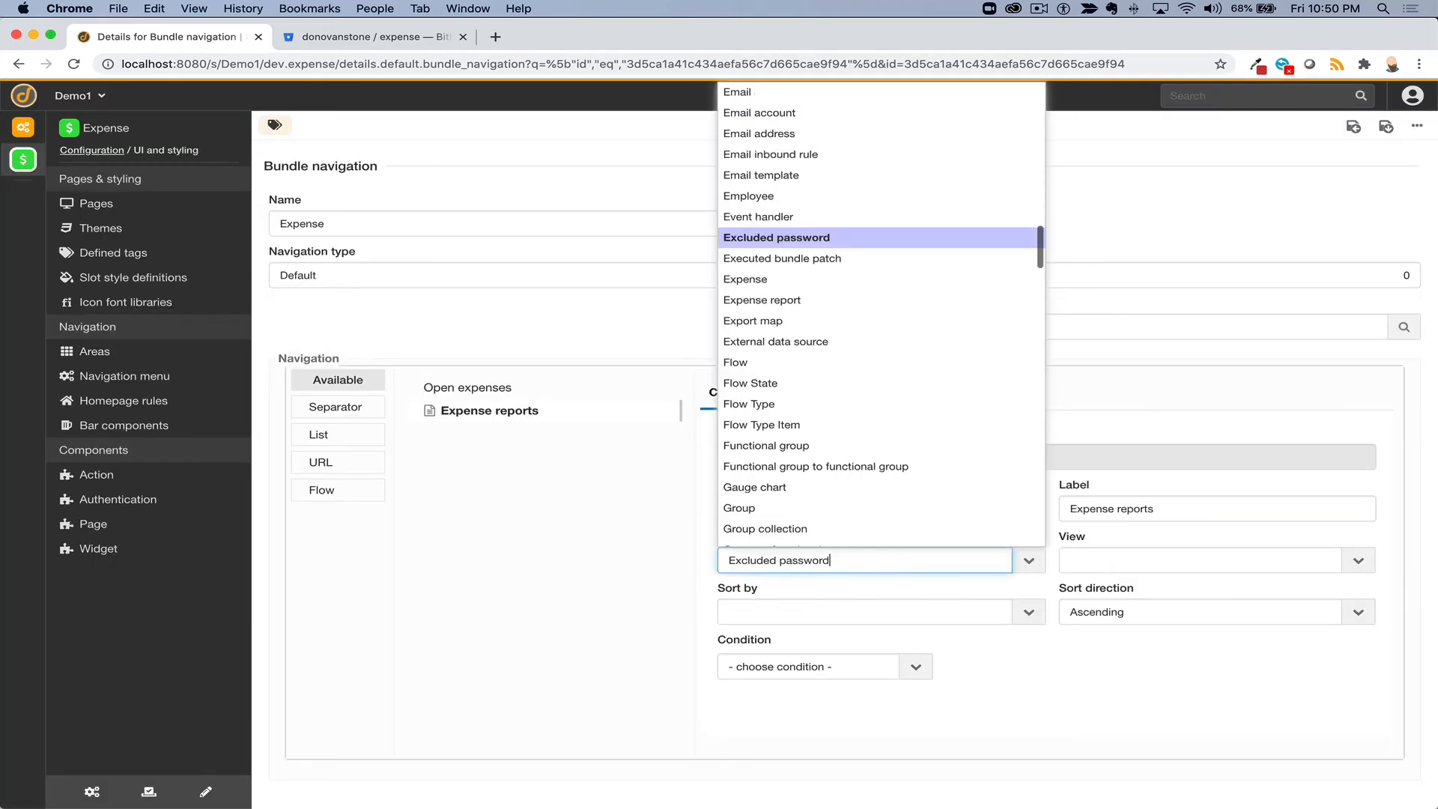
click(806, 303)
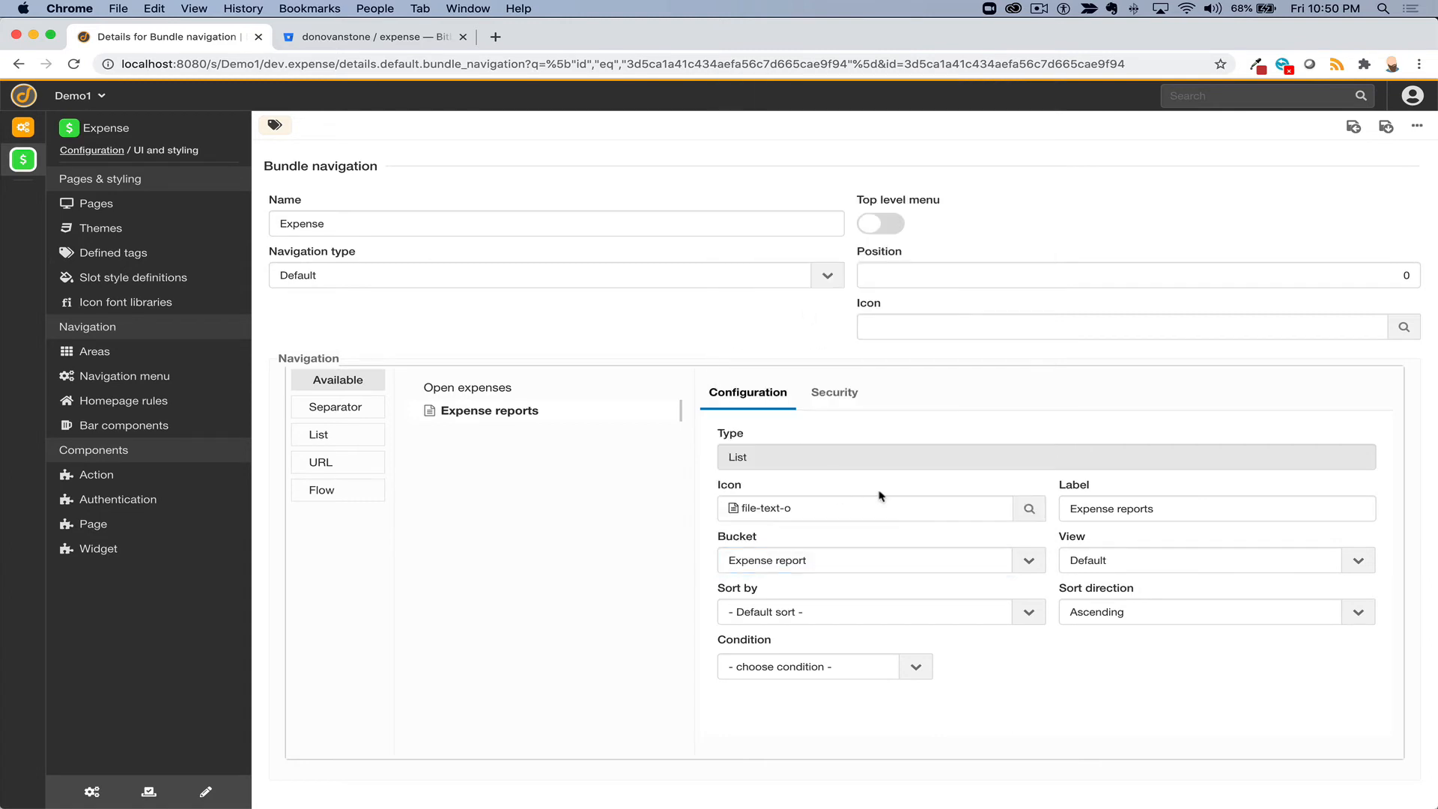
click(1387, 129)
- Give the Open expenses menu item the folder-open-o icon and save
click(472, 389)
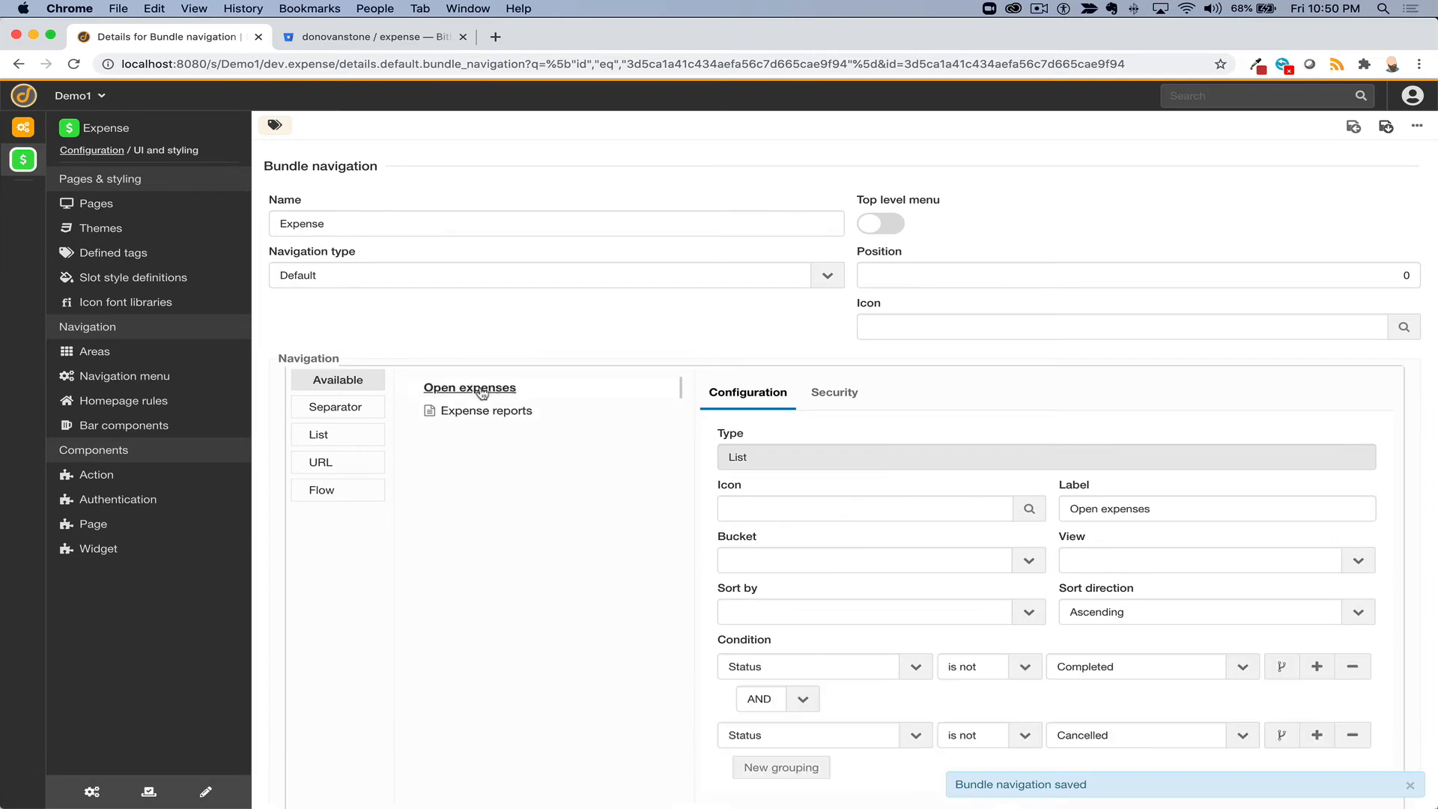
click(960, 512)
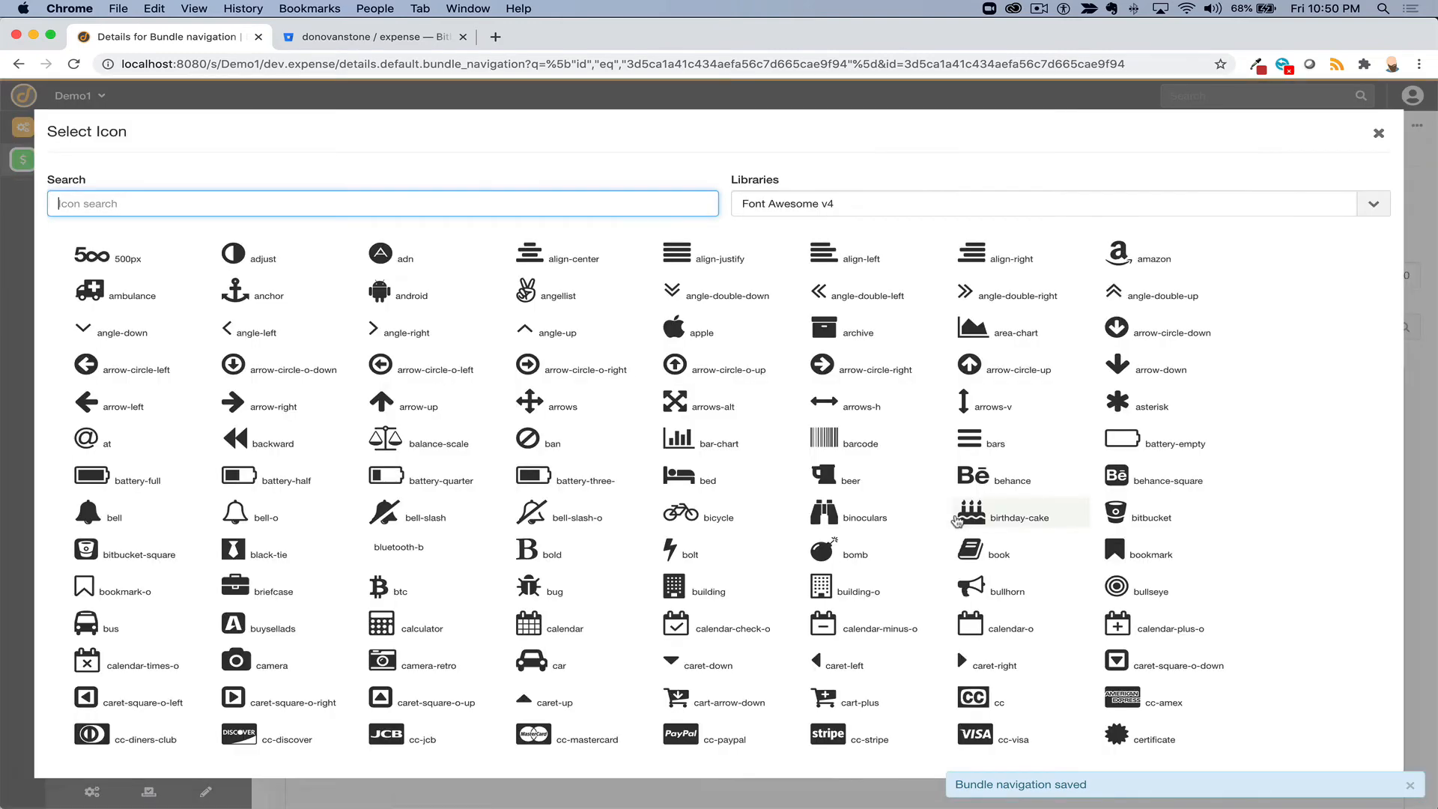
text(open)
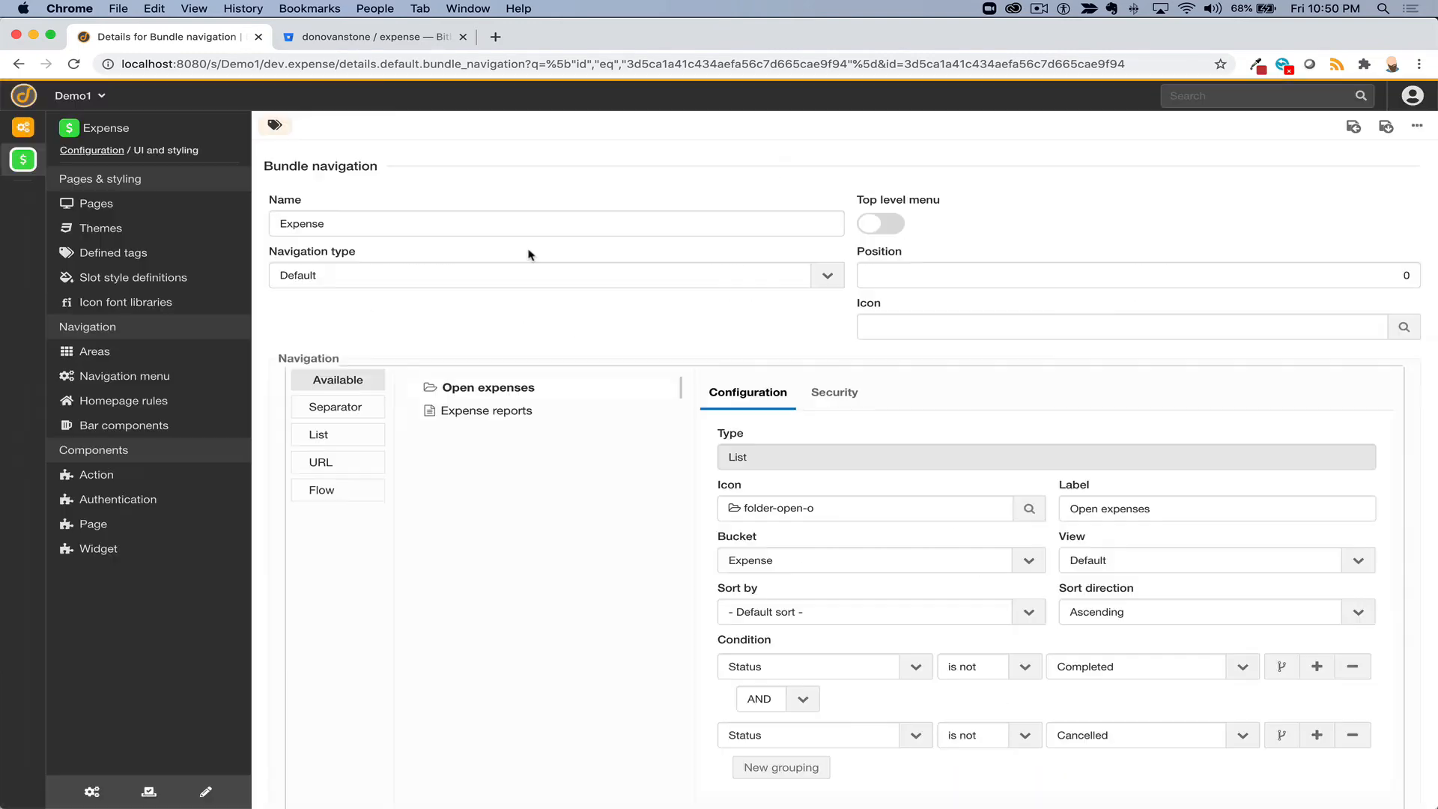
click(528, 252)
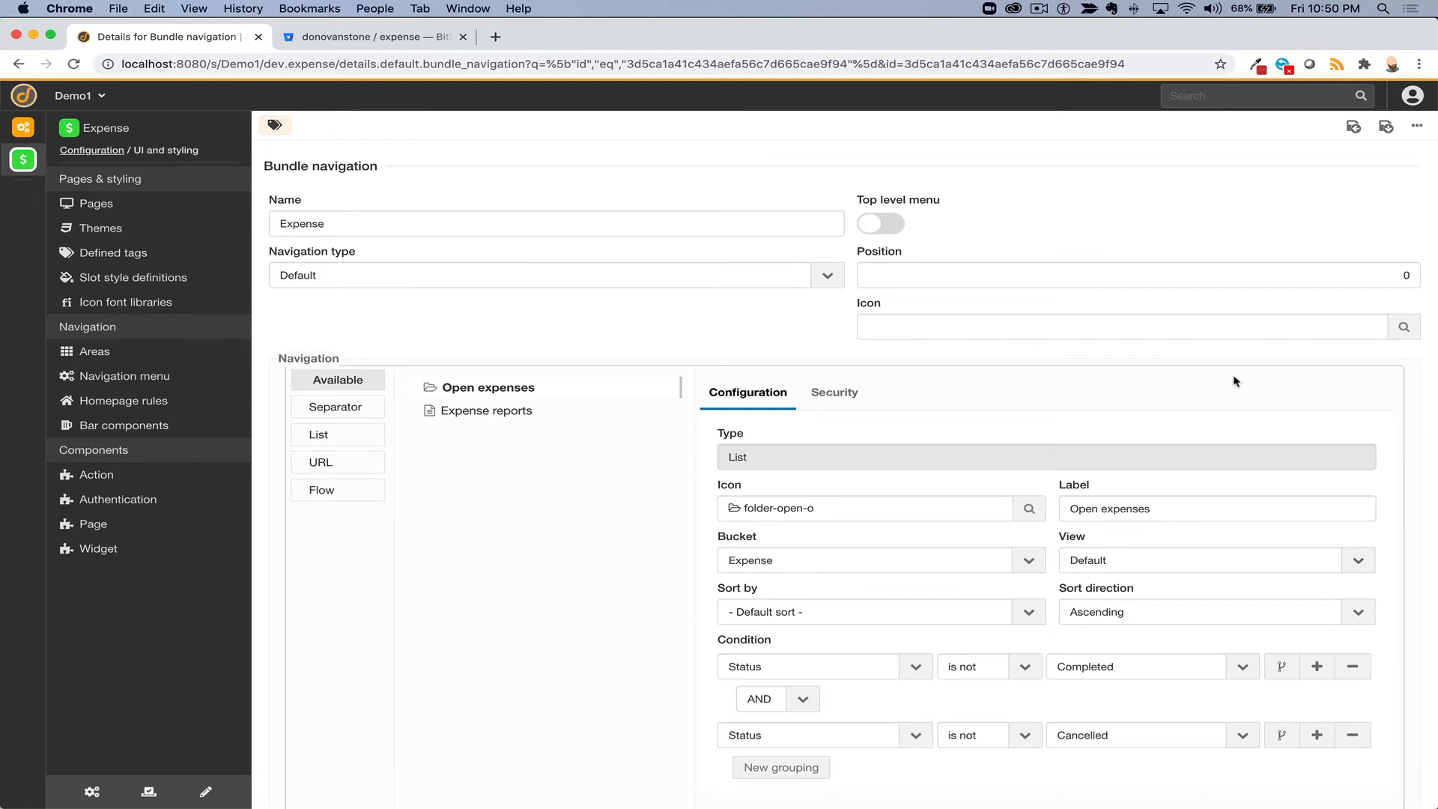
click(1385, 127)
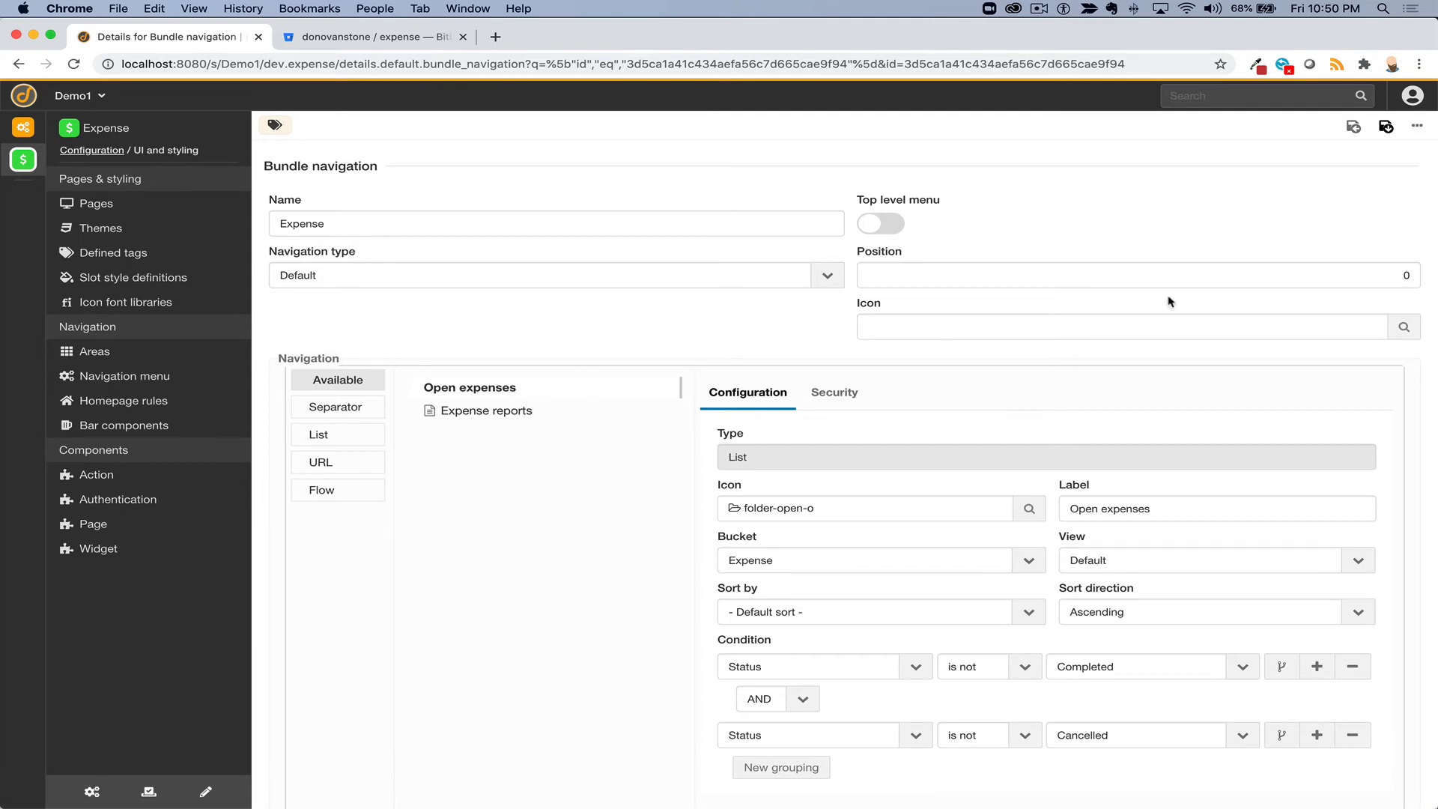
- Save the navigation again and reload to check the Expense menu's entries
click(1376, 132)
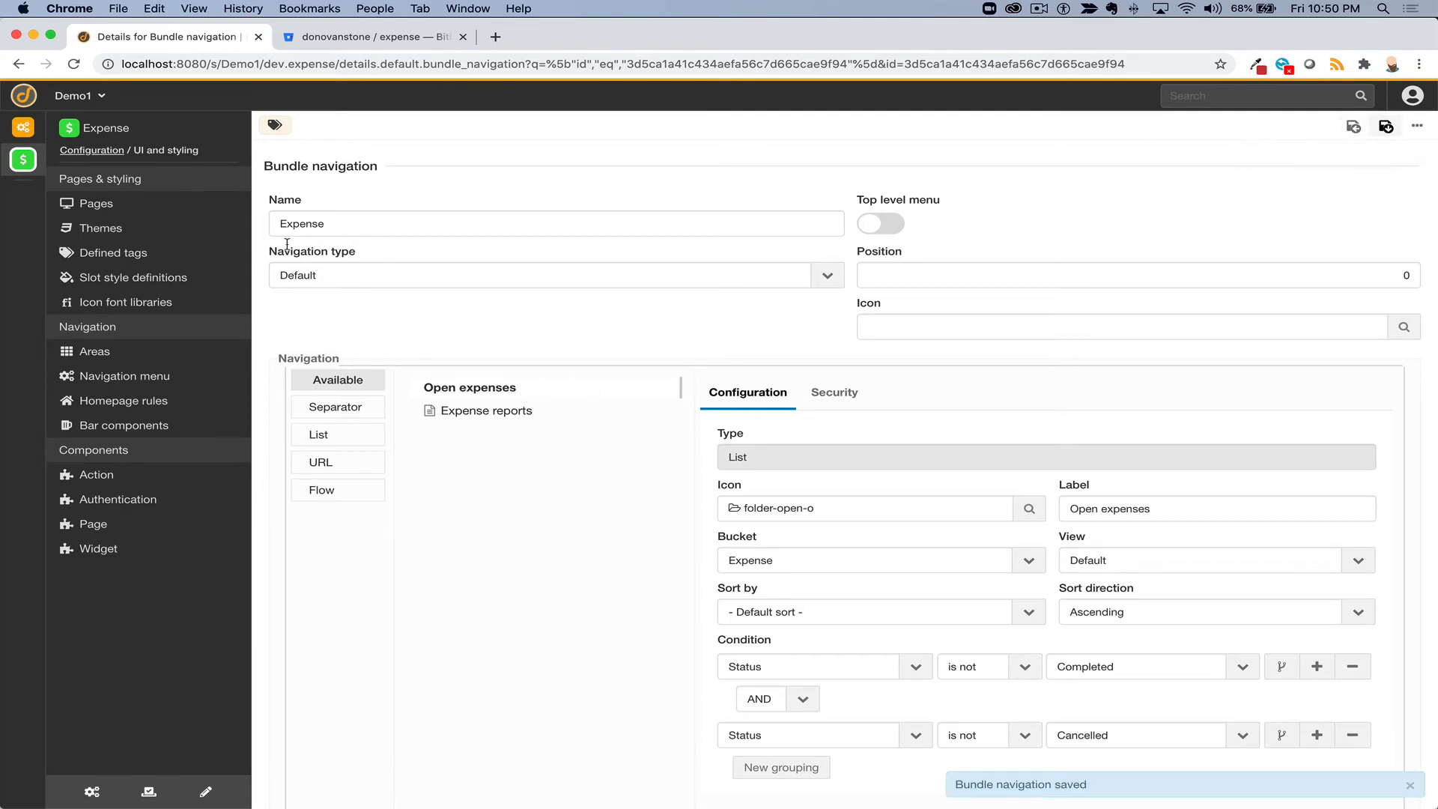
click(74, 64)
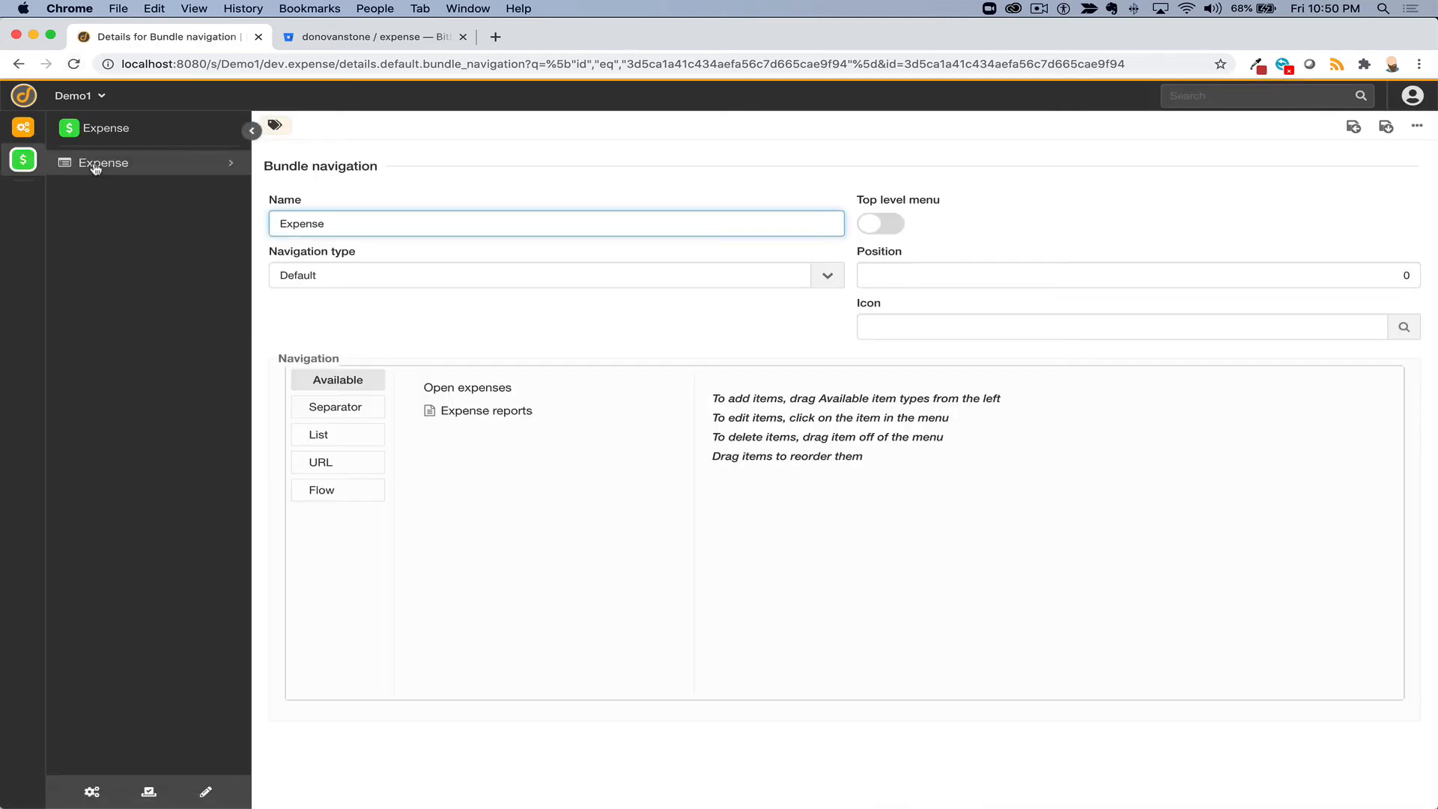
click(94, 163)
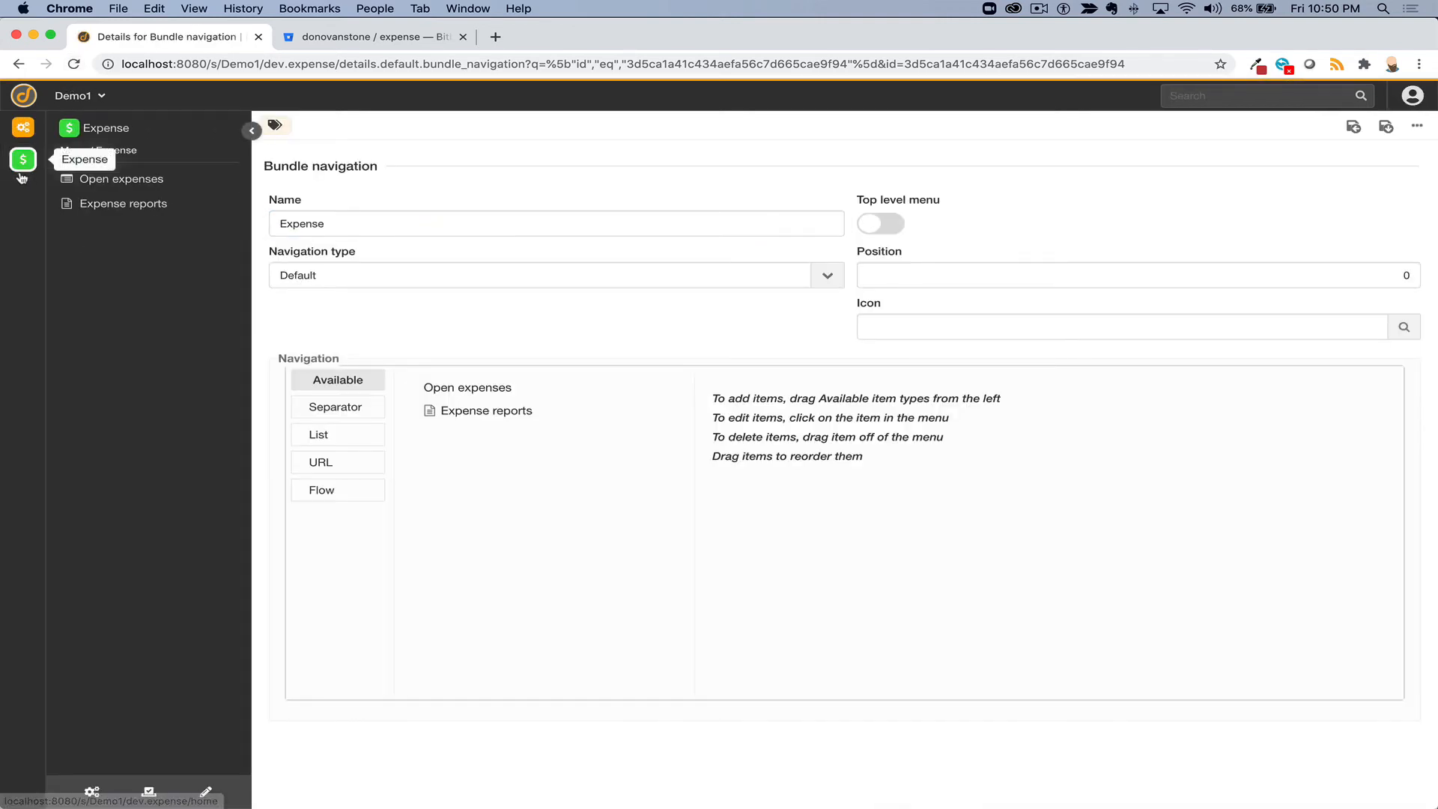
click(24, 159)
click(115, 168)
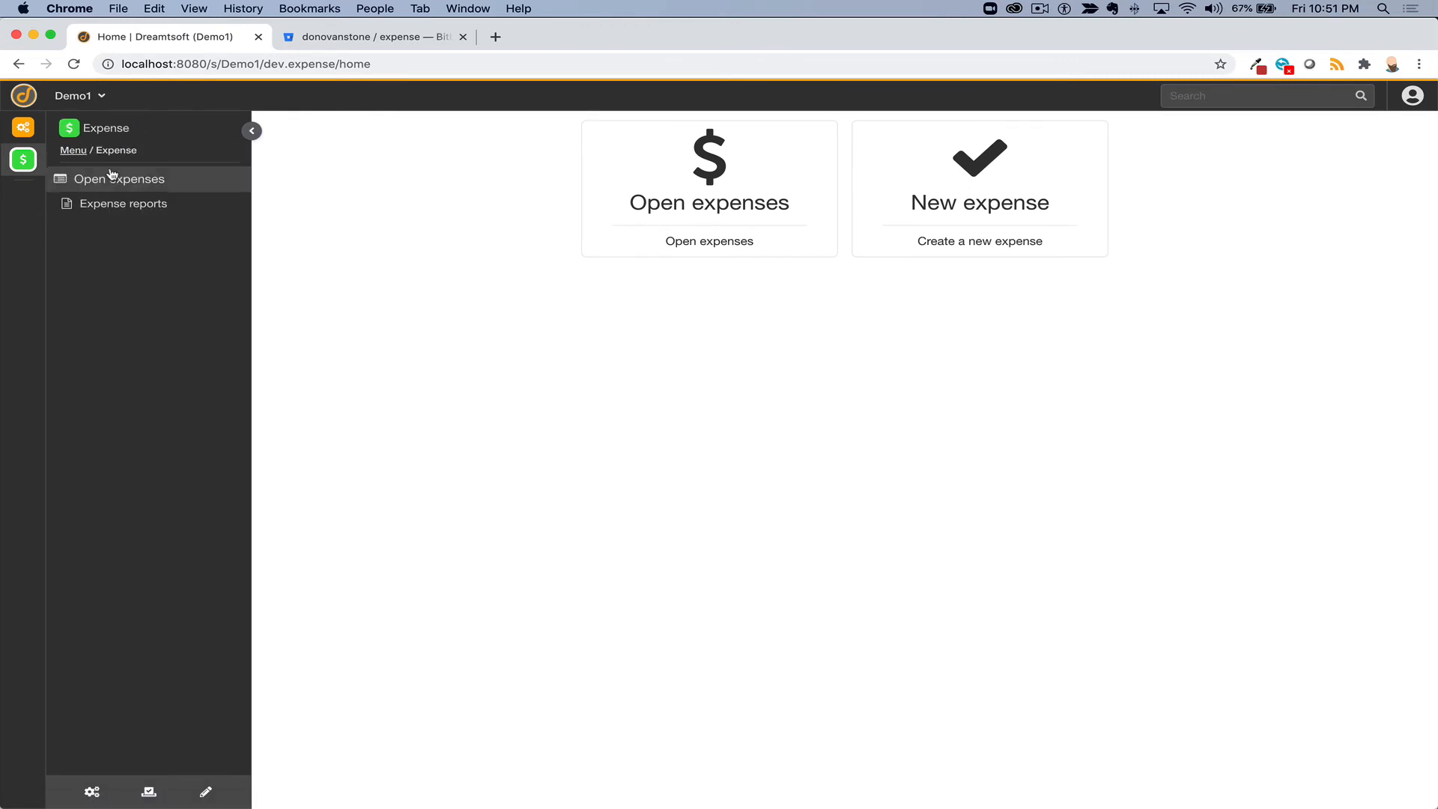
- Make the Expense navigation menu a top level menu and save it
click(91, 791)
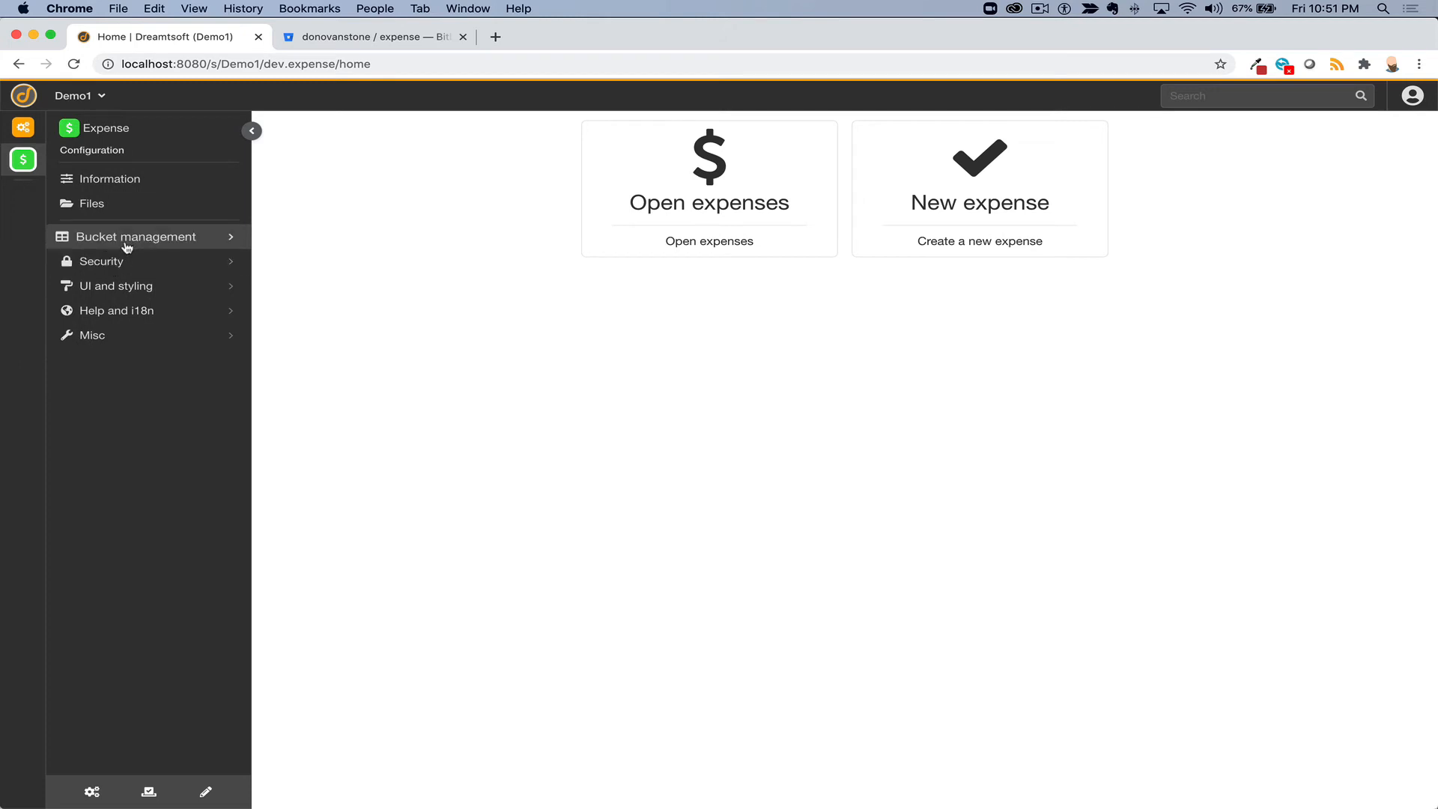
click(120, 286)
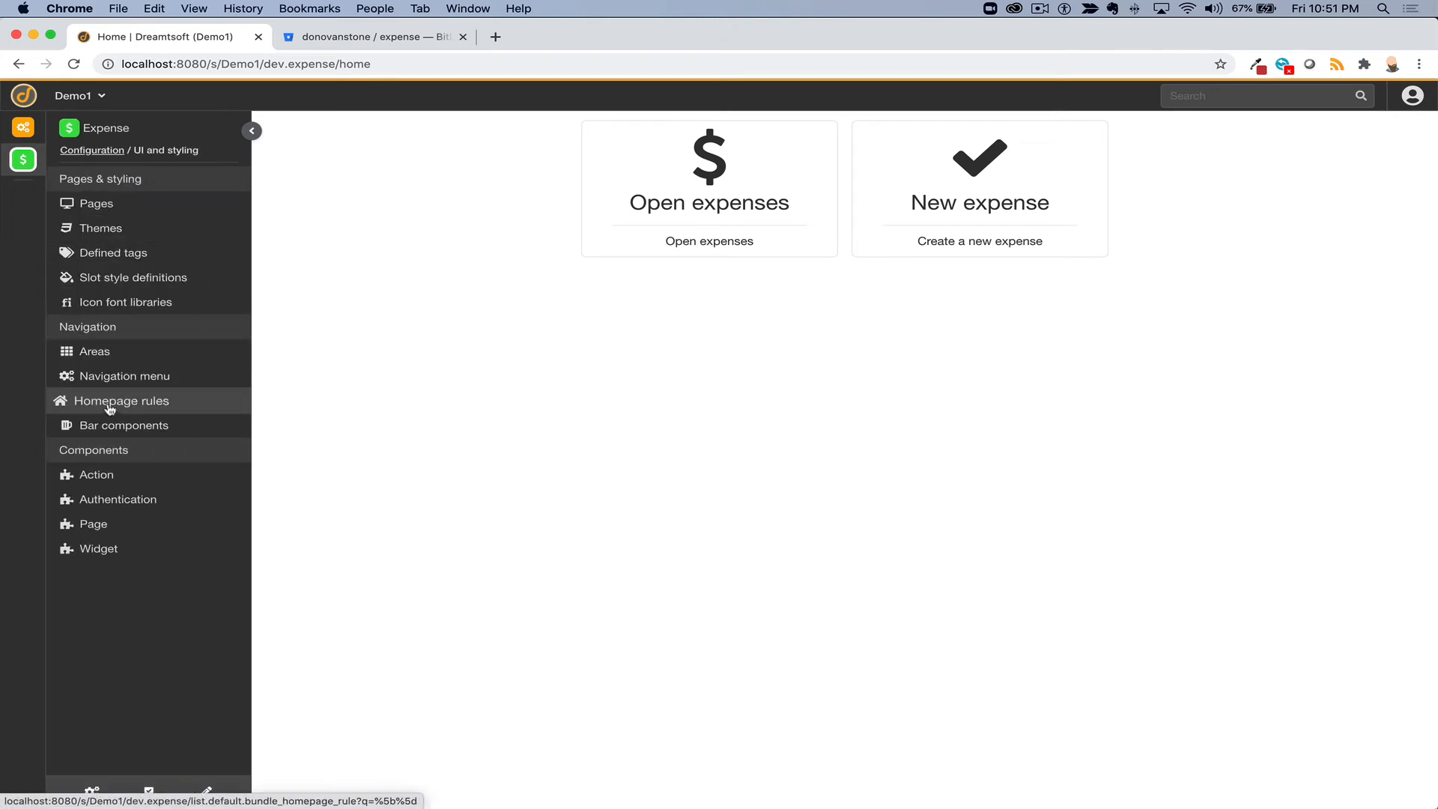
click(112, 376)
click(376, 239)
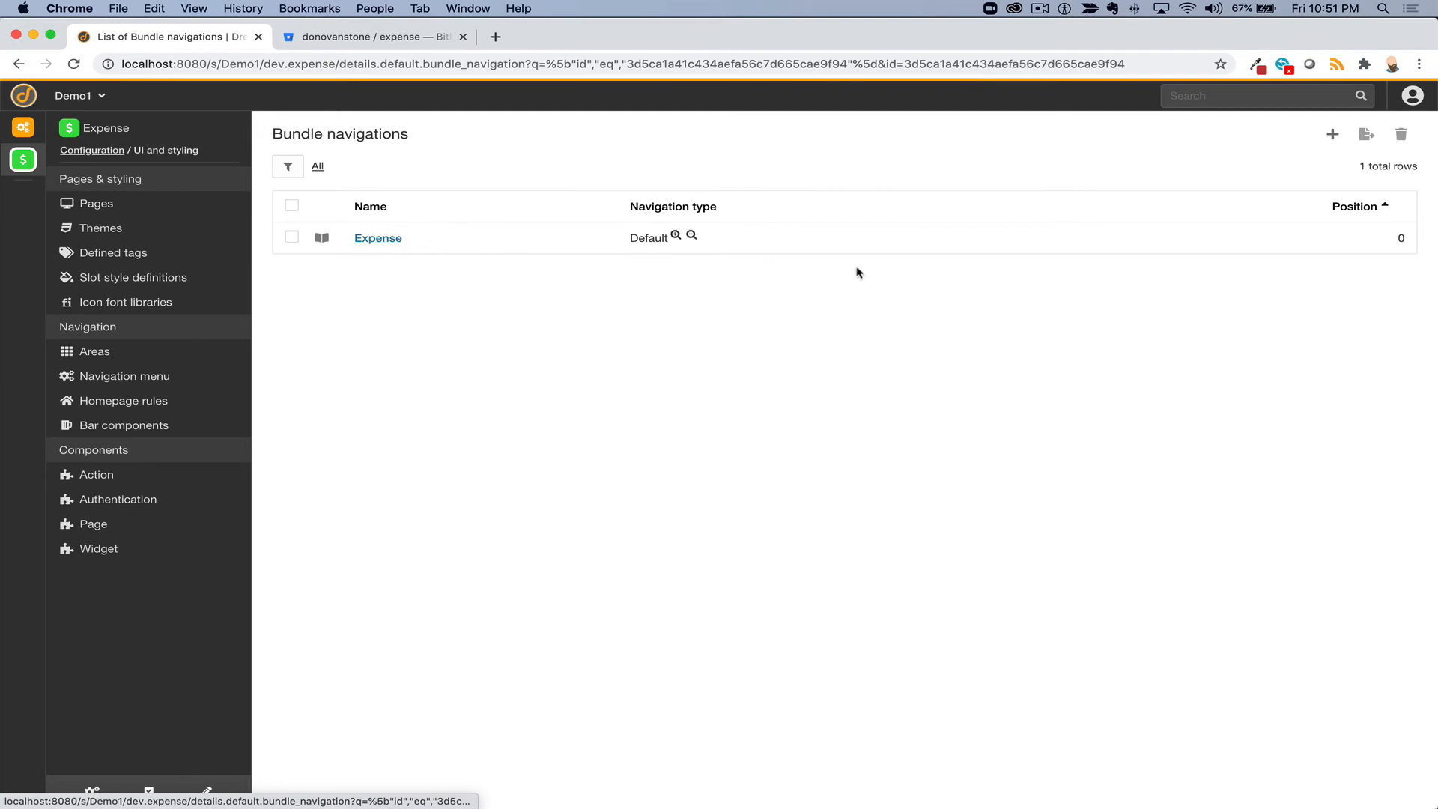
click(869, 229)
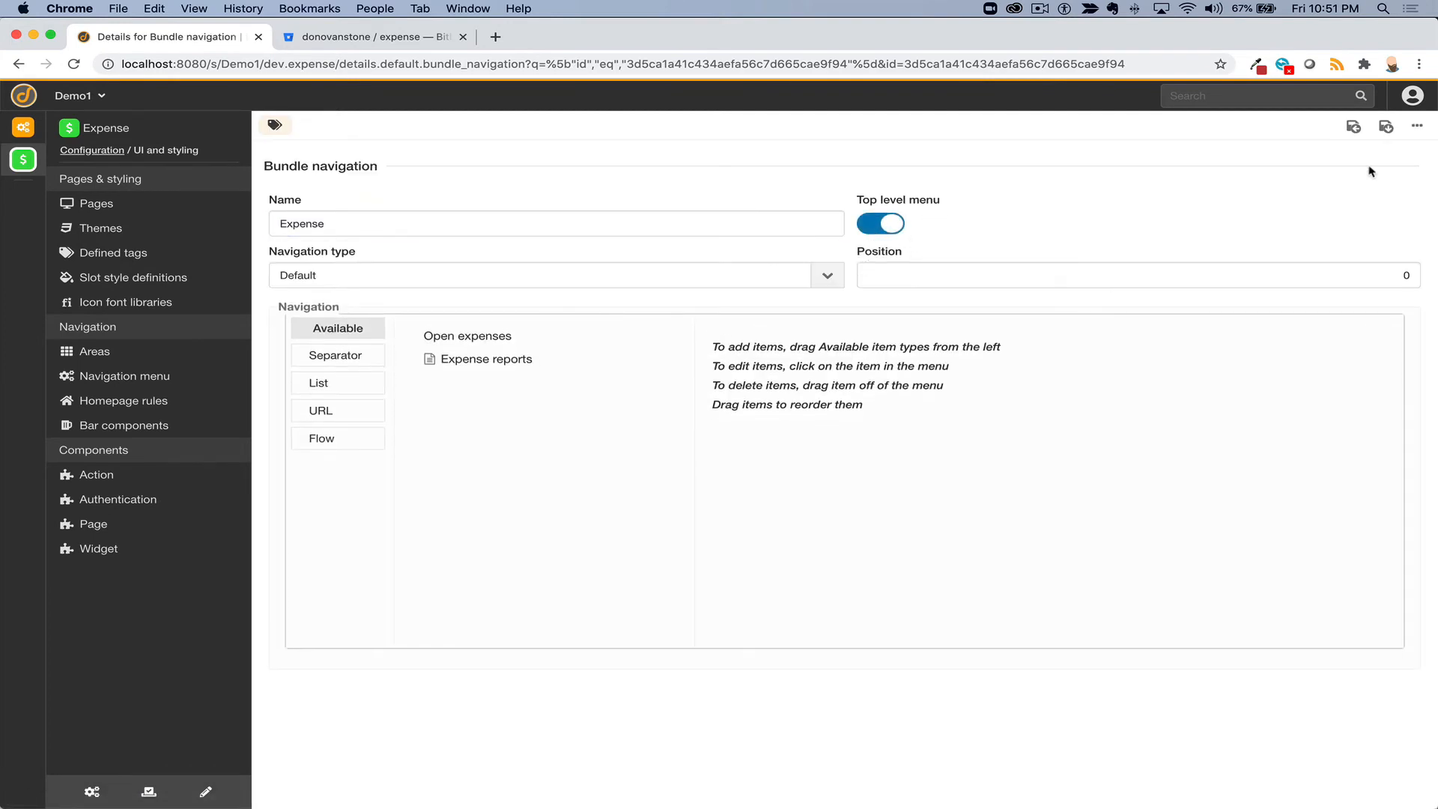
click(1385, 125)
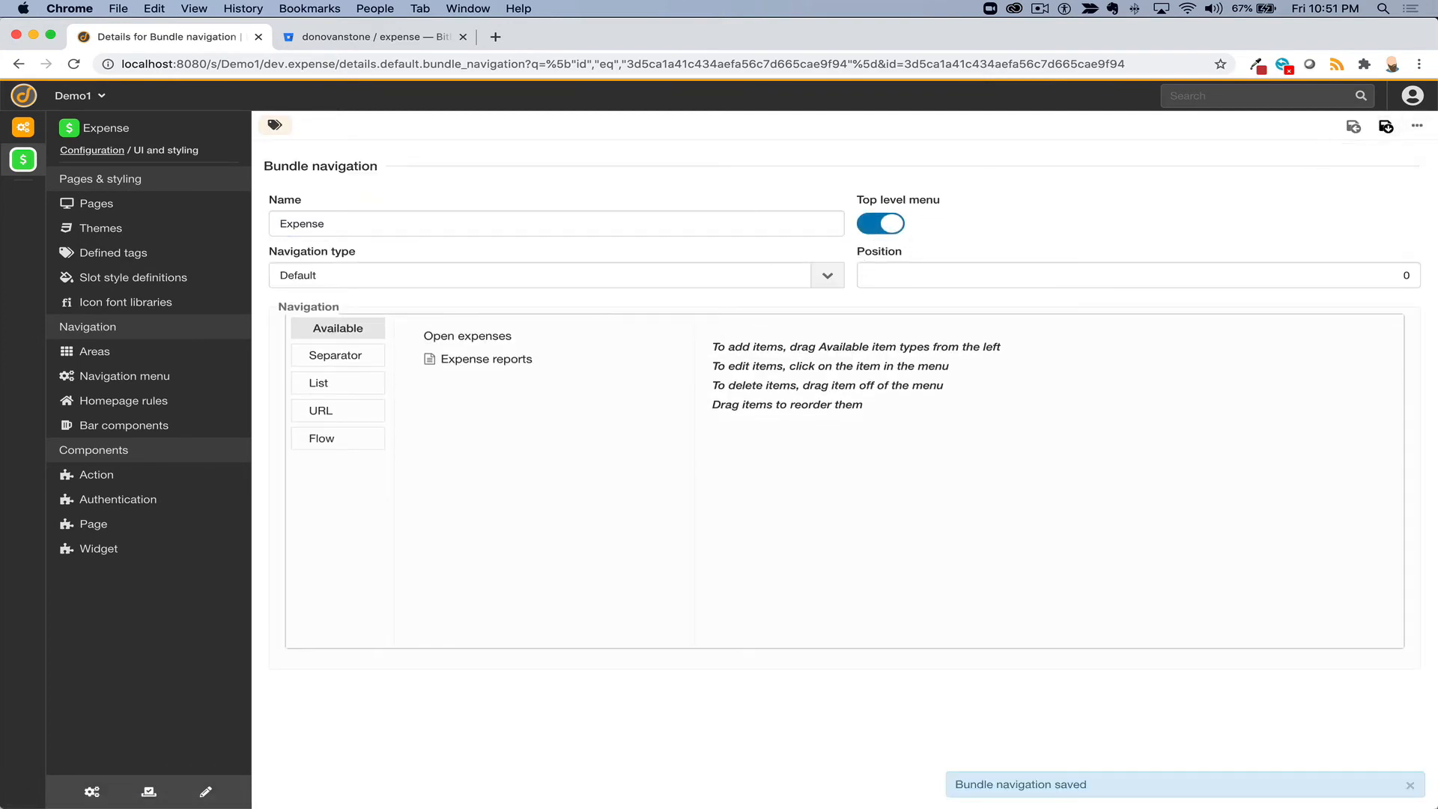
- Reload the Expense app and view Open expenses, then the empty Expense reports list
click(91, 150)
click(105, 161)
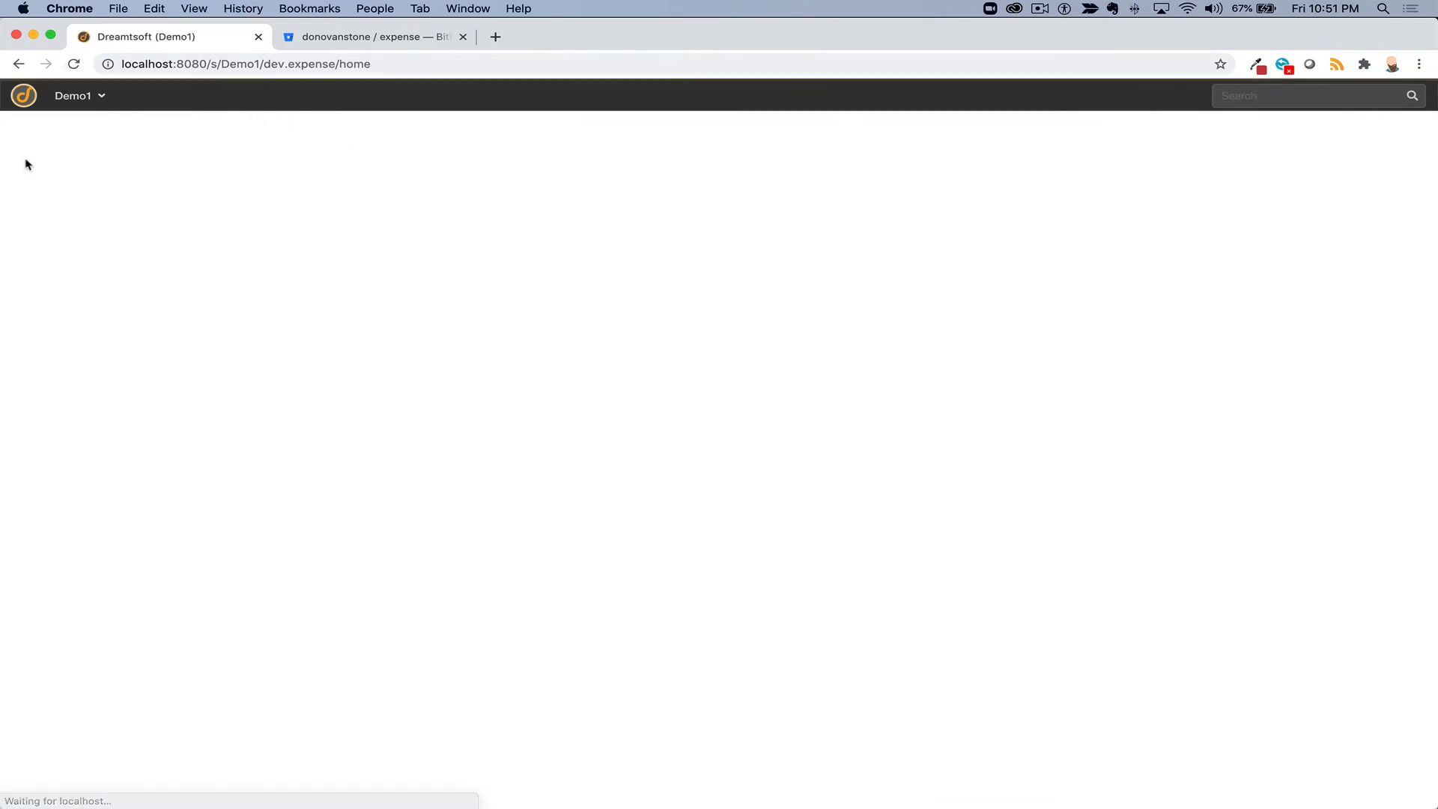
click(121, 161)
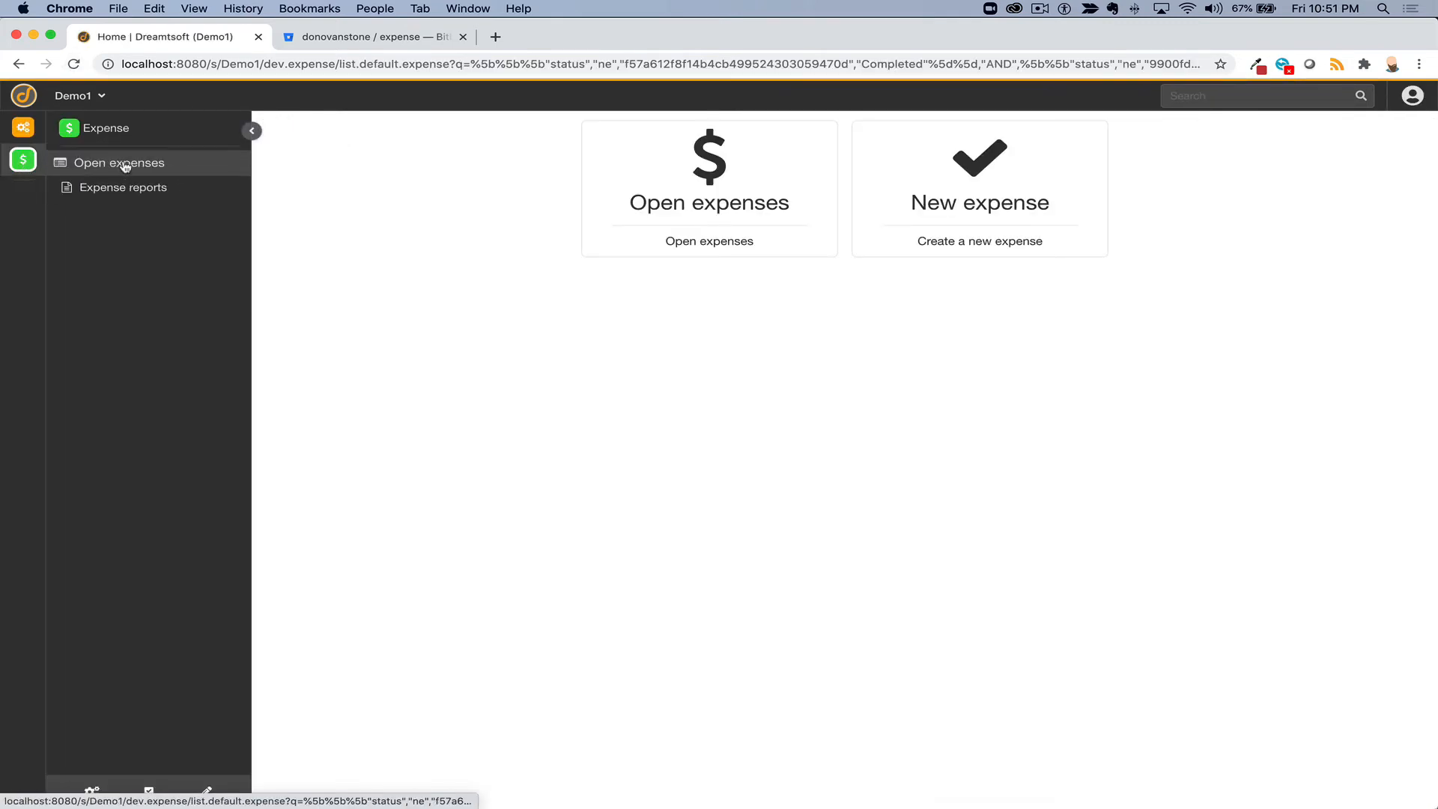
click(122, 189)
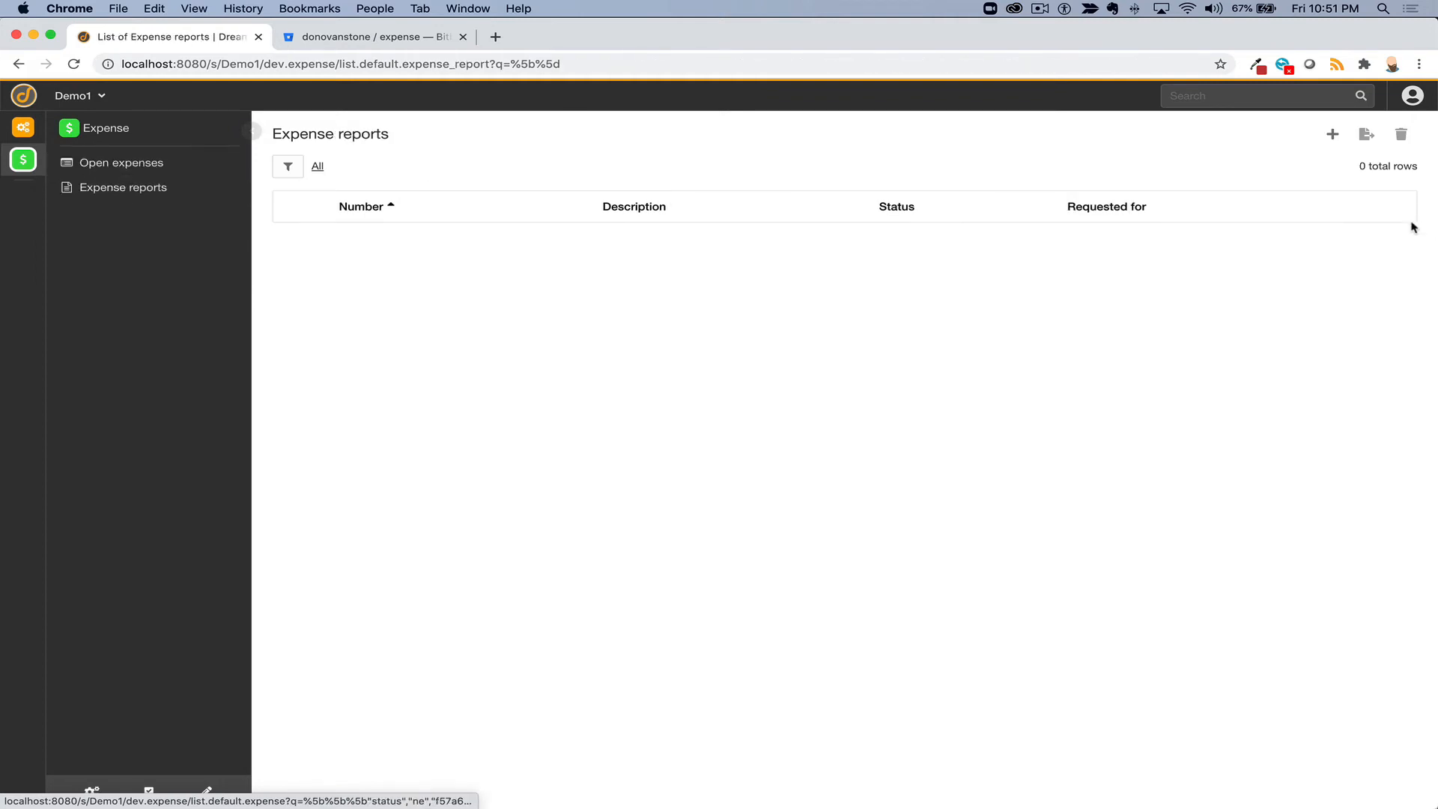
- Create report EXPRT00000007 with the first listed requester and description 'Sales meeting', saving in place
click(1332, 134)
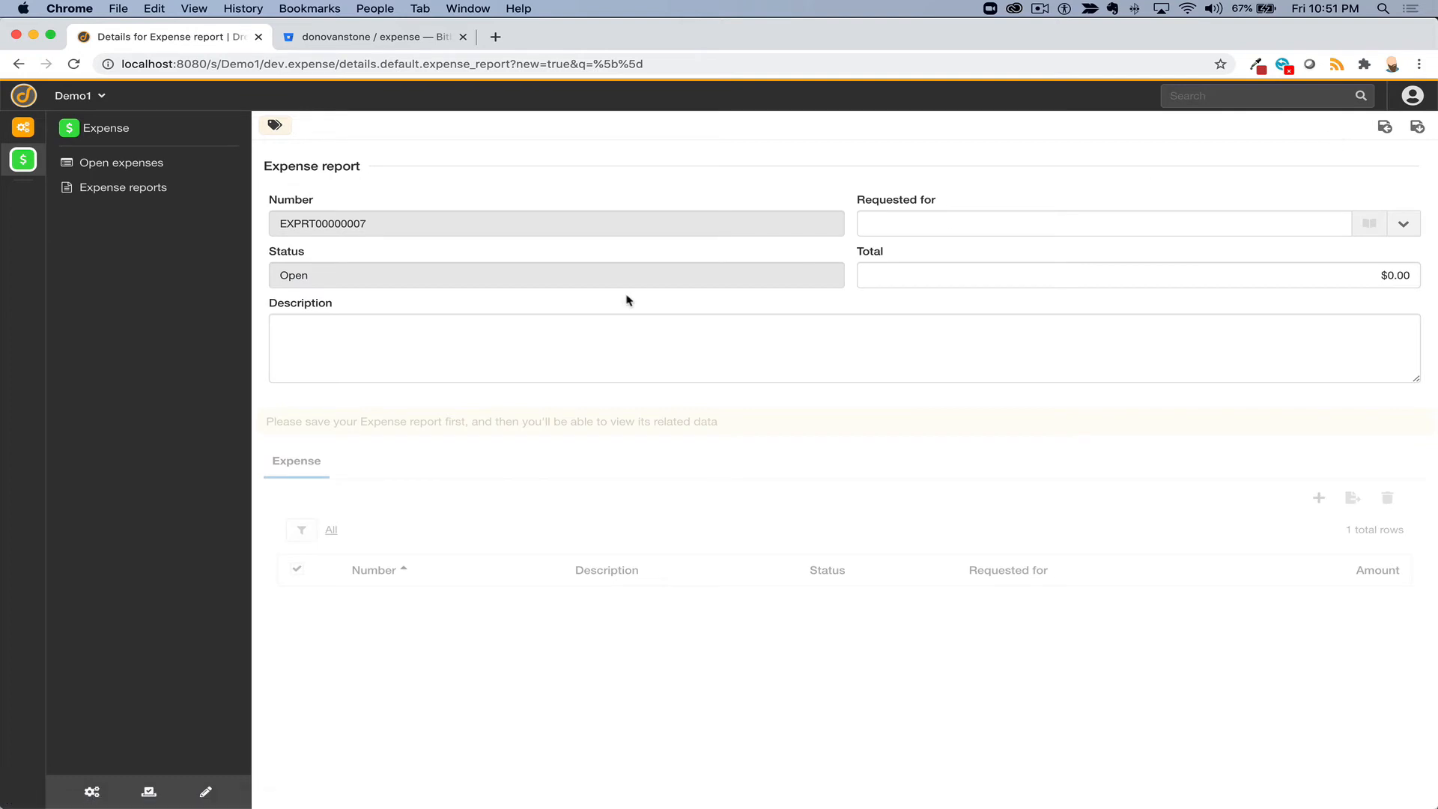
click(911, 217)
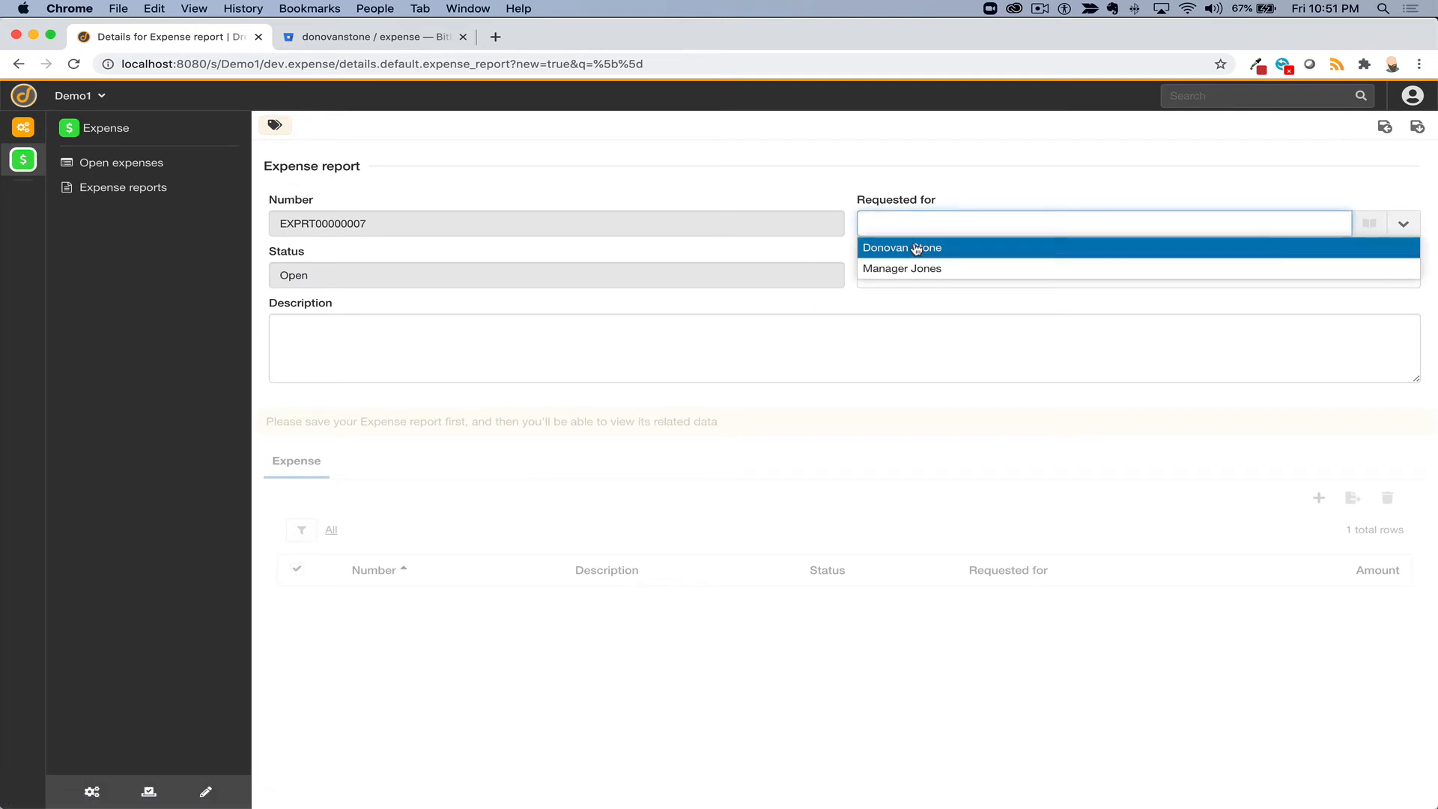
click(919, 246)
click(584, 357)
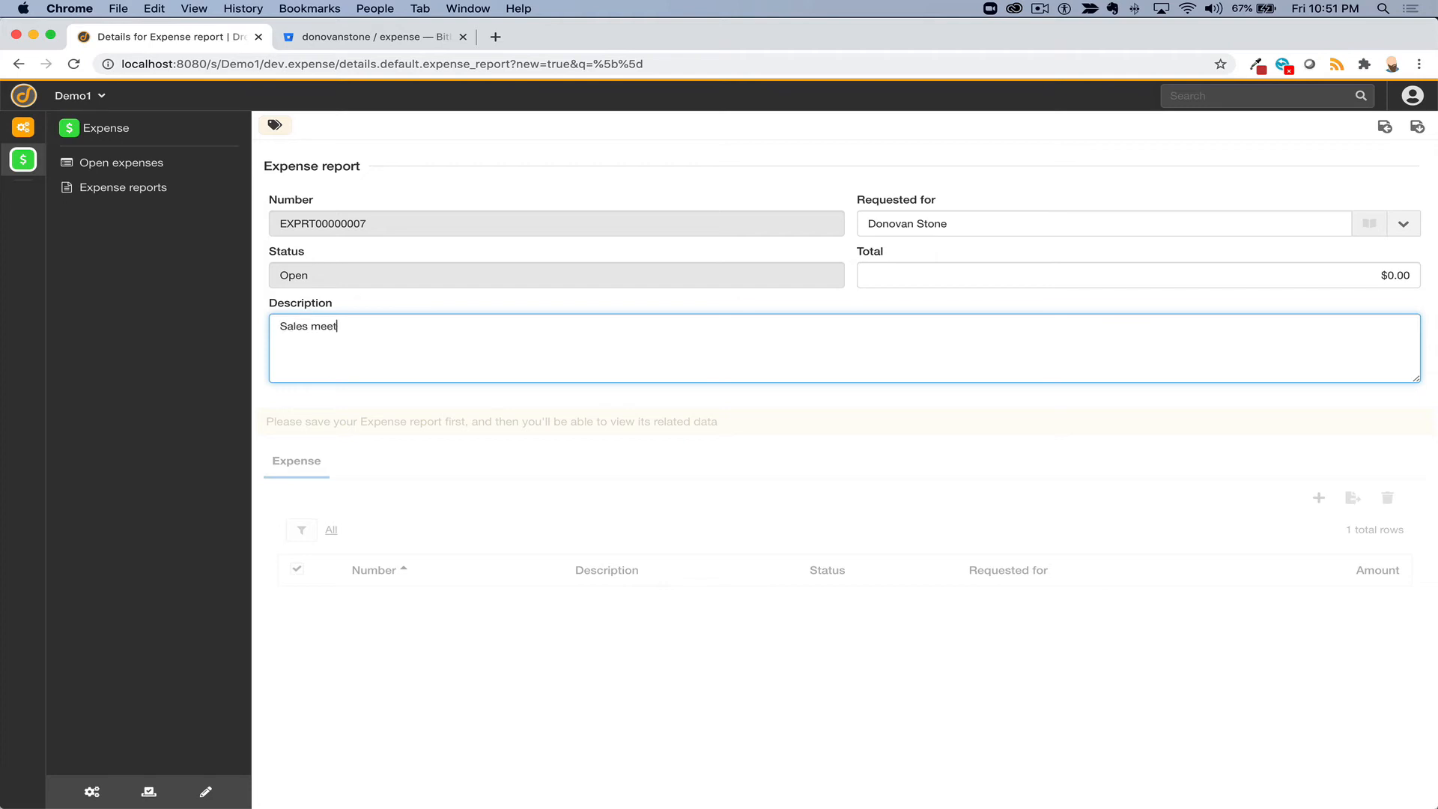
click(1417, 127)
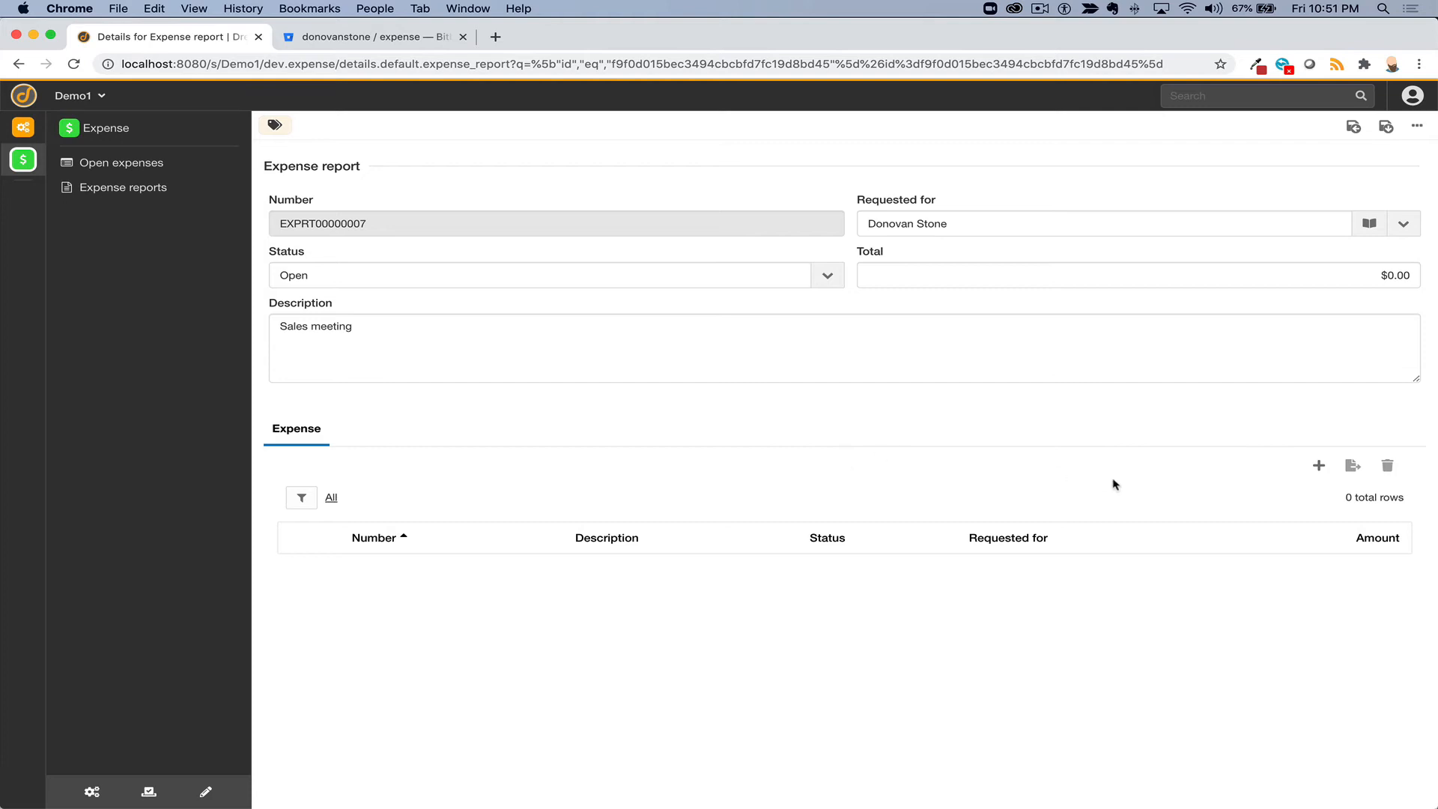
- Add a Food expense of $100.00 for the first requester, save it, and return to the report
click(1318, 465)
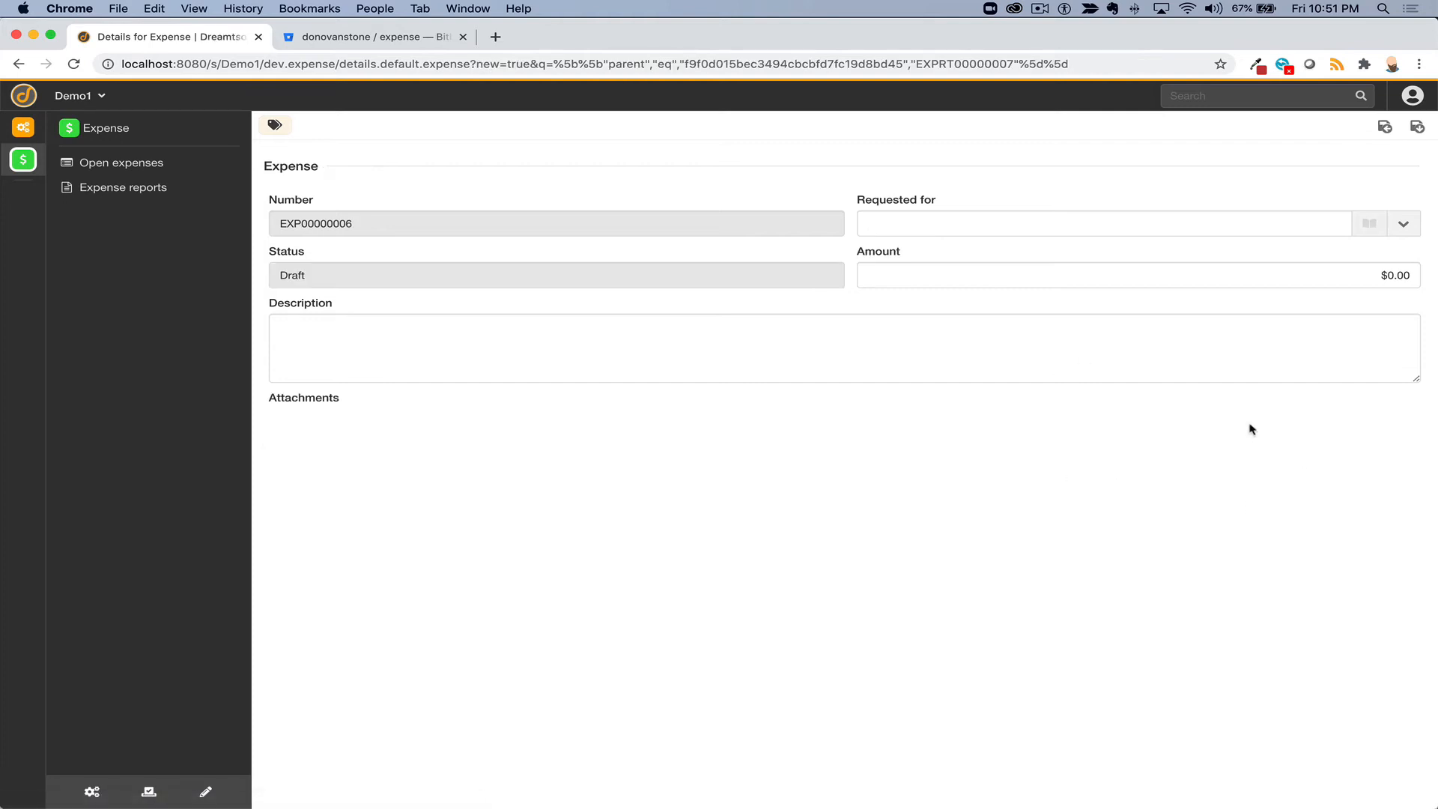
click(904, 224)
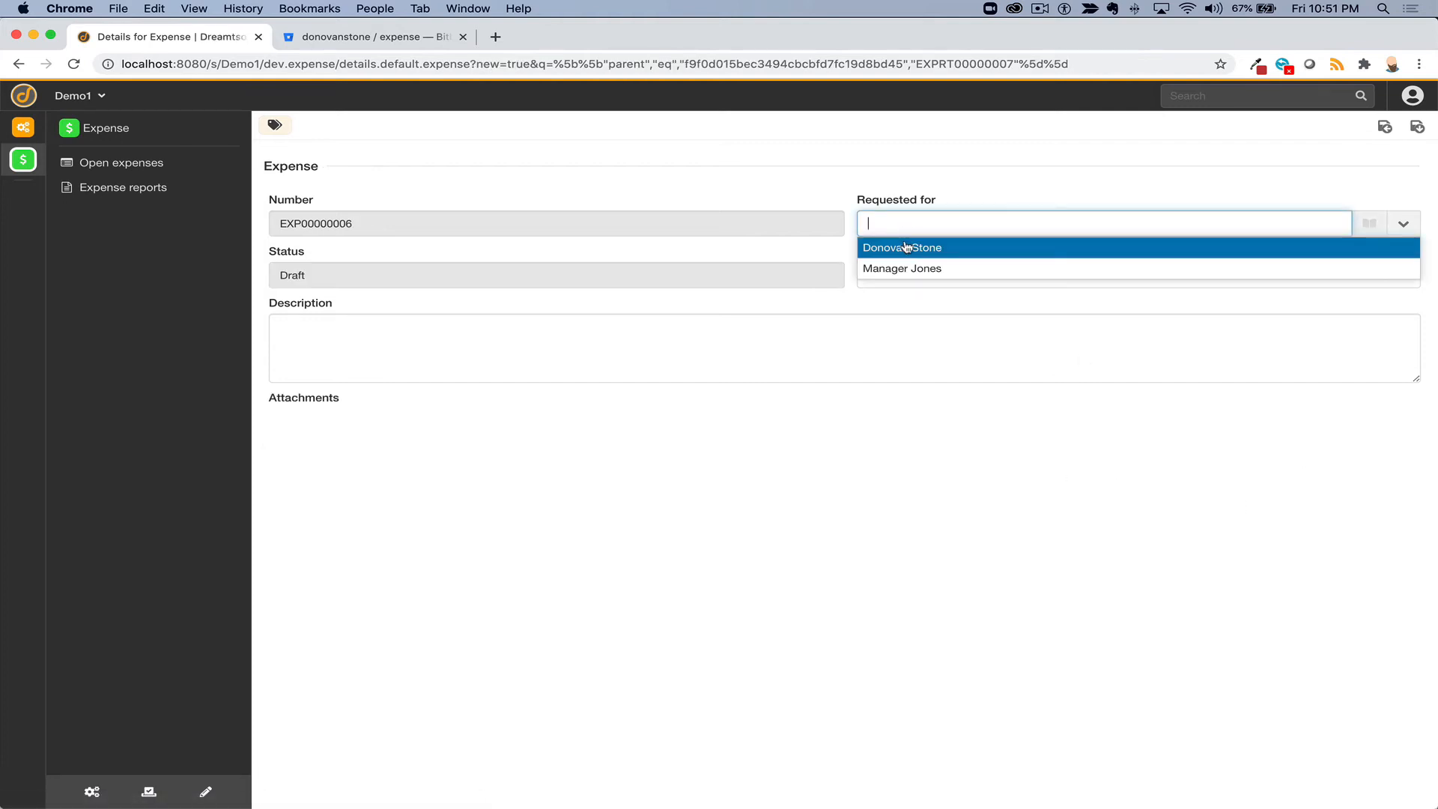
click(906, 247)
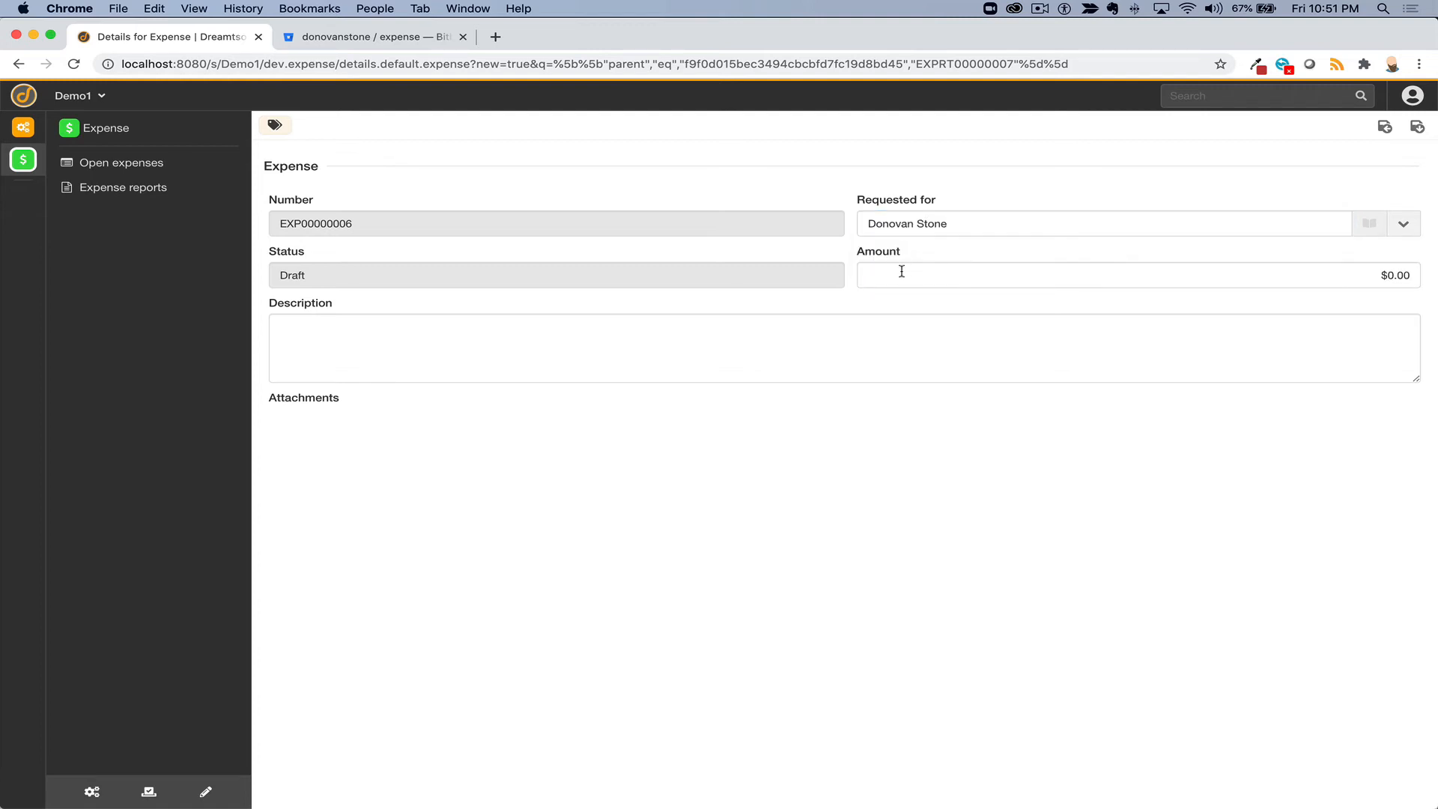
click(902, 271)
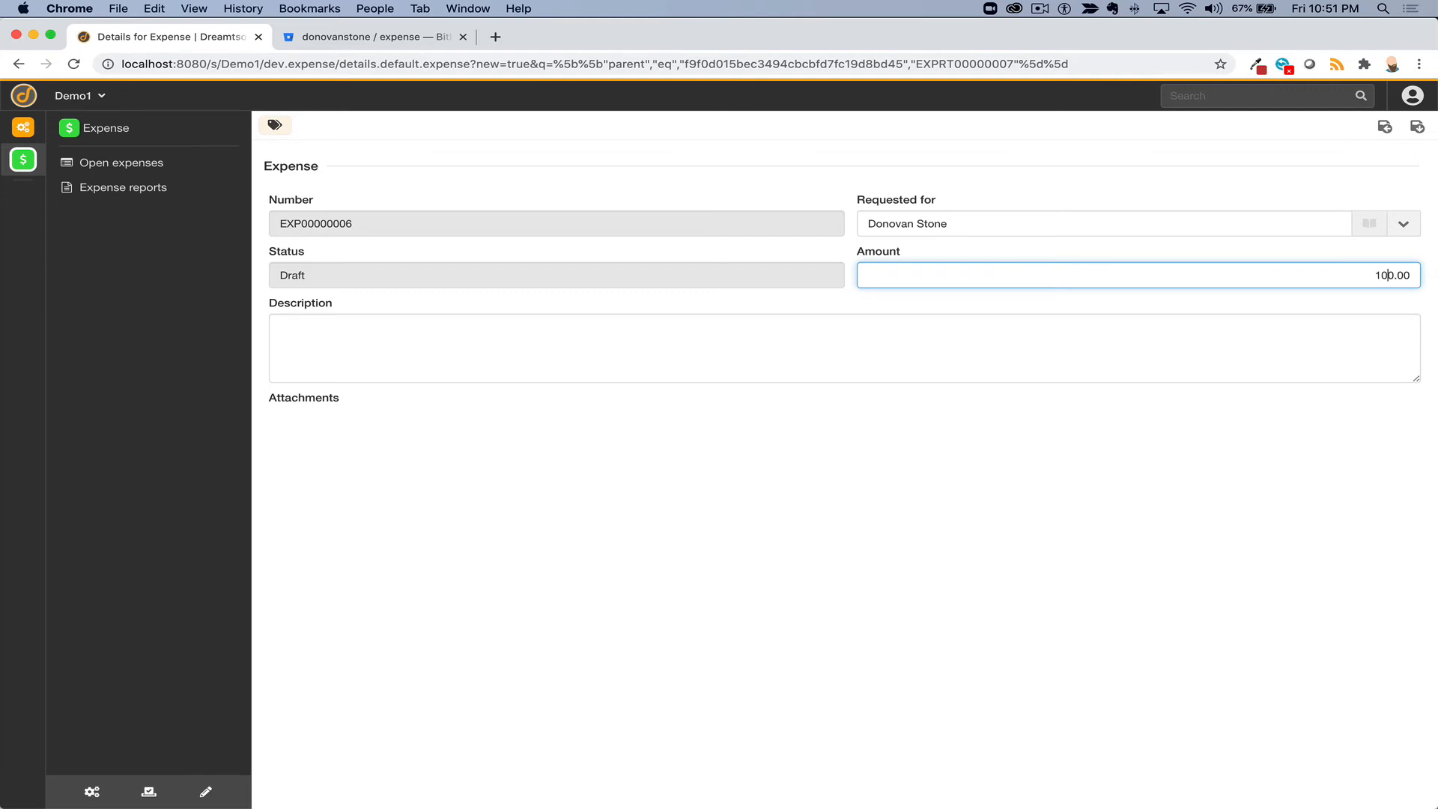
click(736, 341)
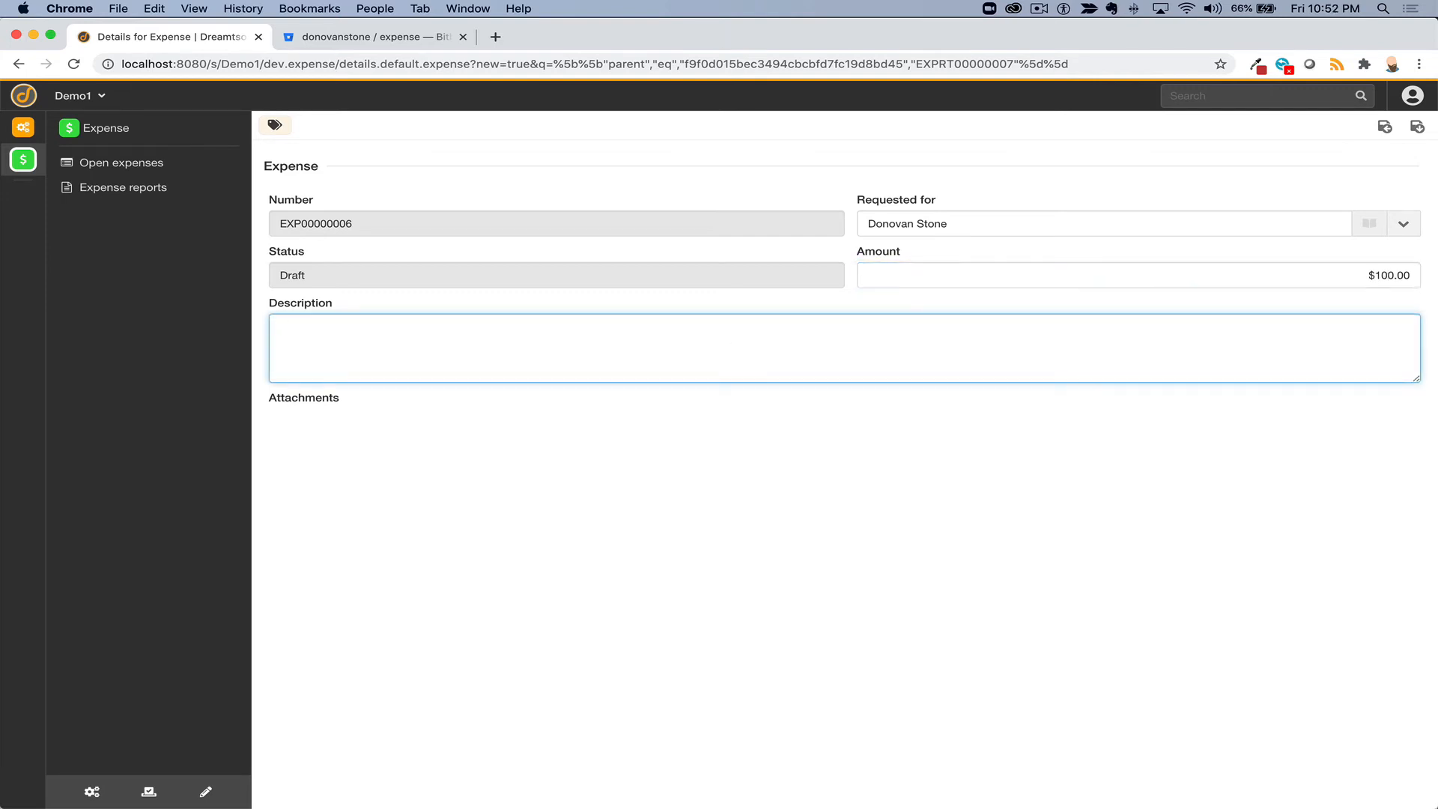
click(1415, 127)
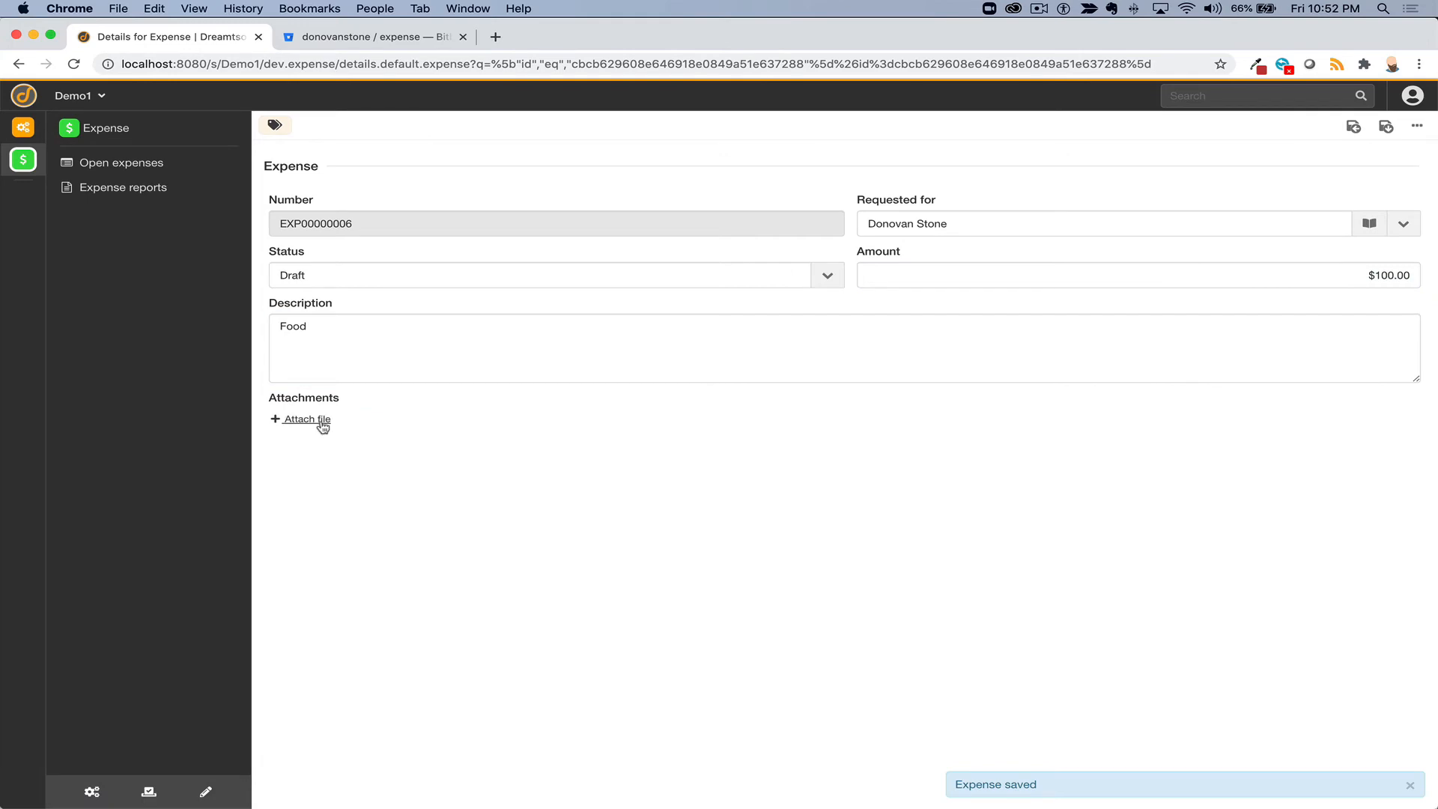
click(322, 426)
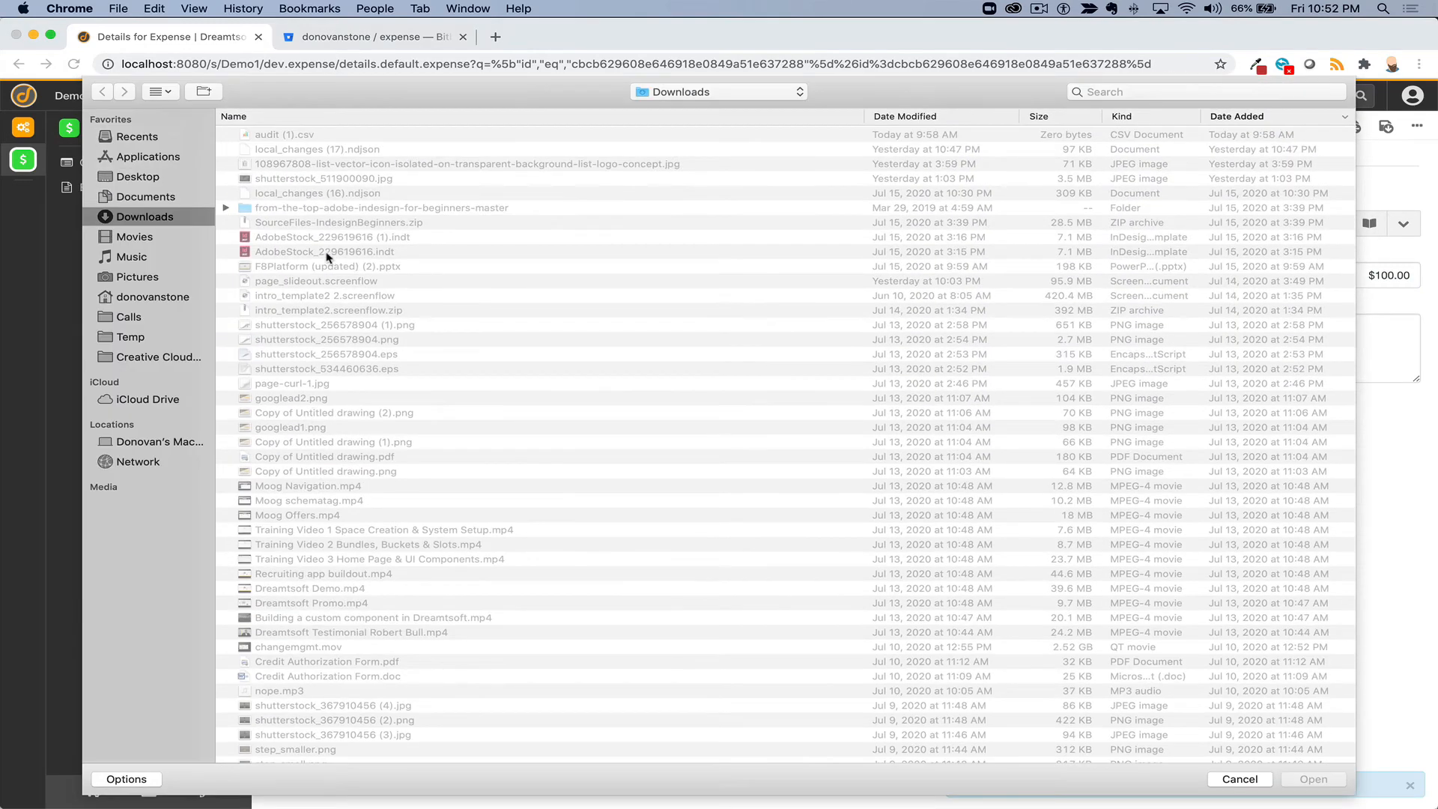
click(1258, 779)
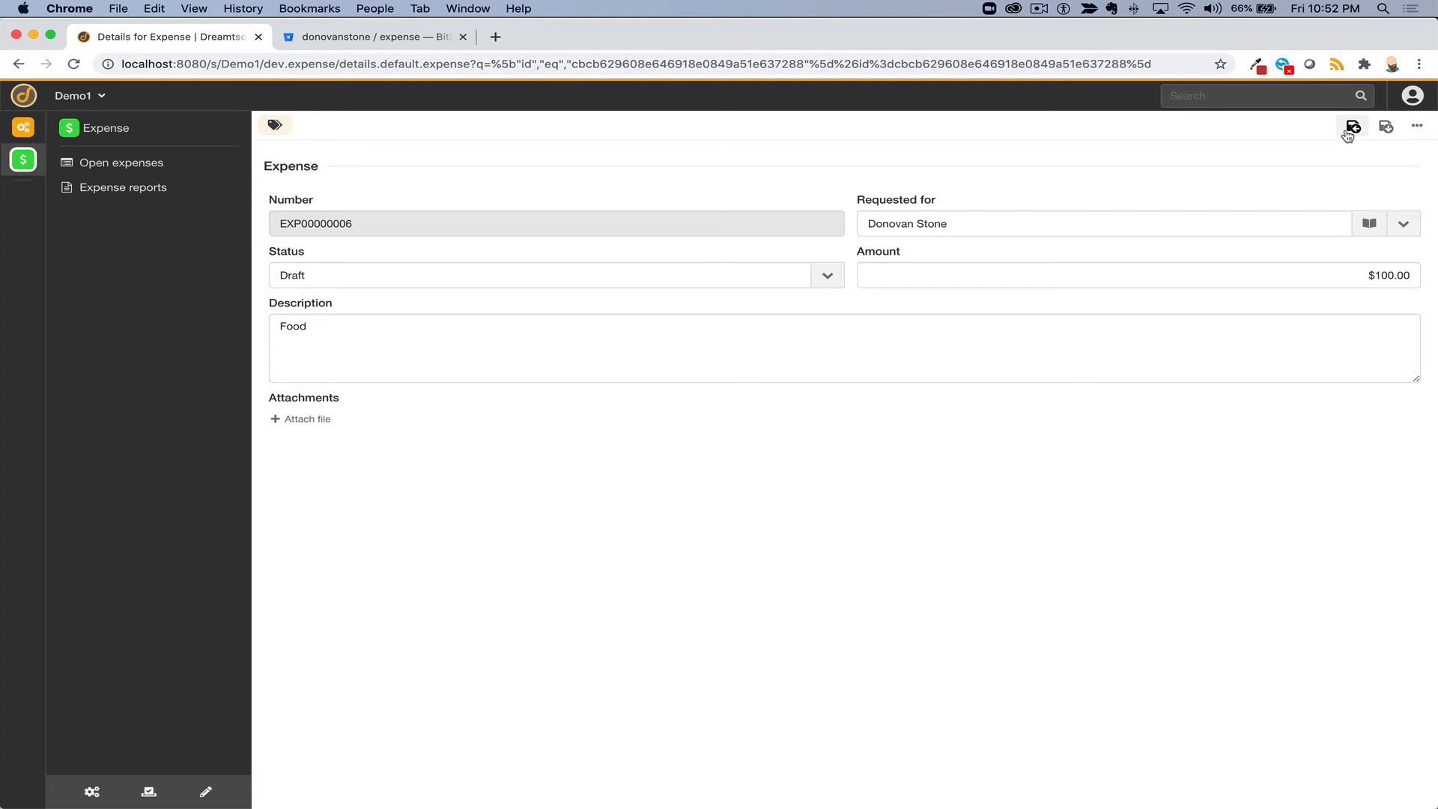
click(18, 66)
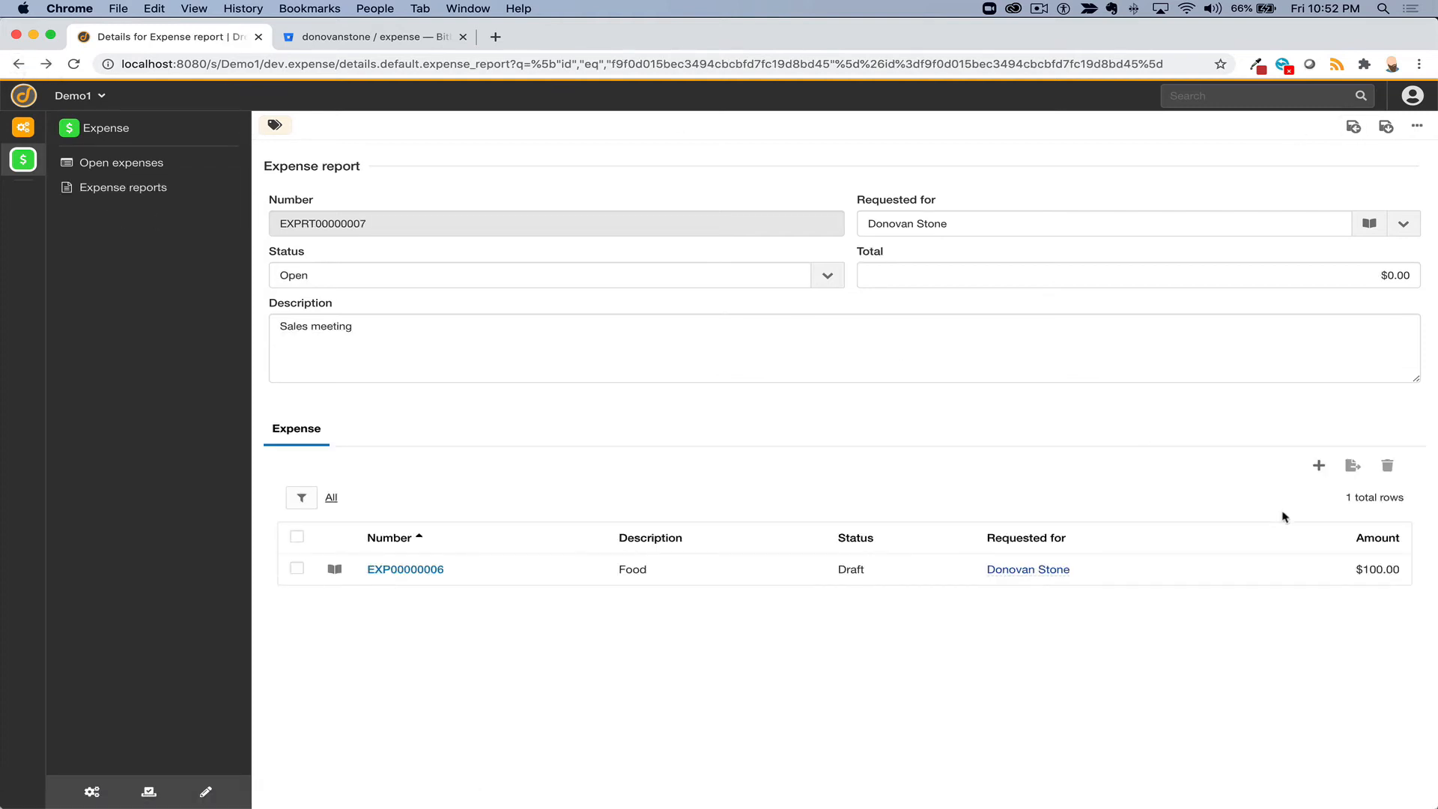
- Add a Drinks expense of $50.00 for the first requester and save back to the report
click(1314, 466)
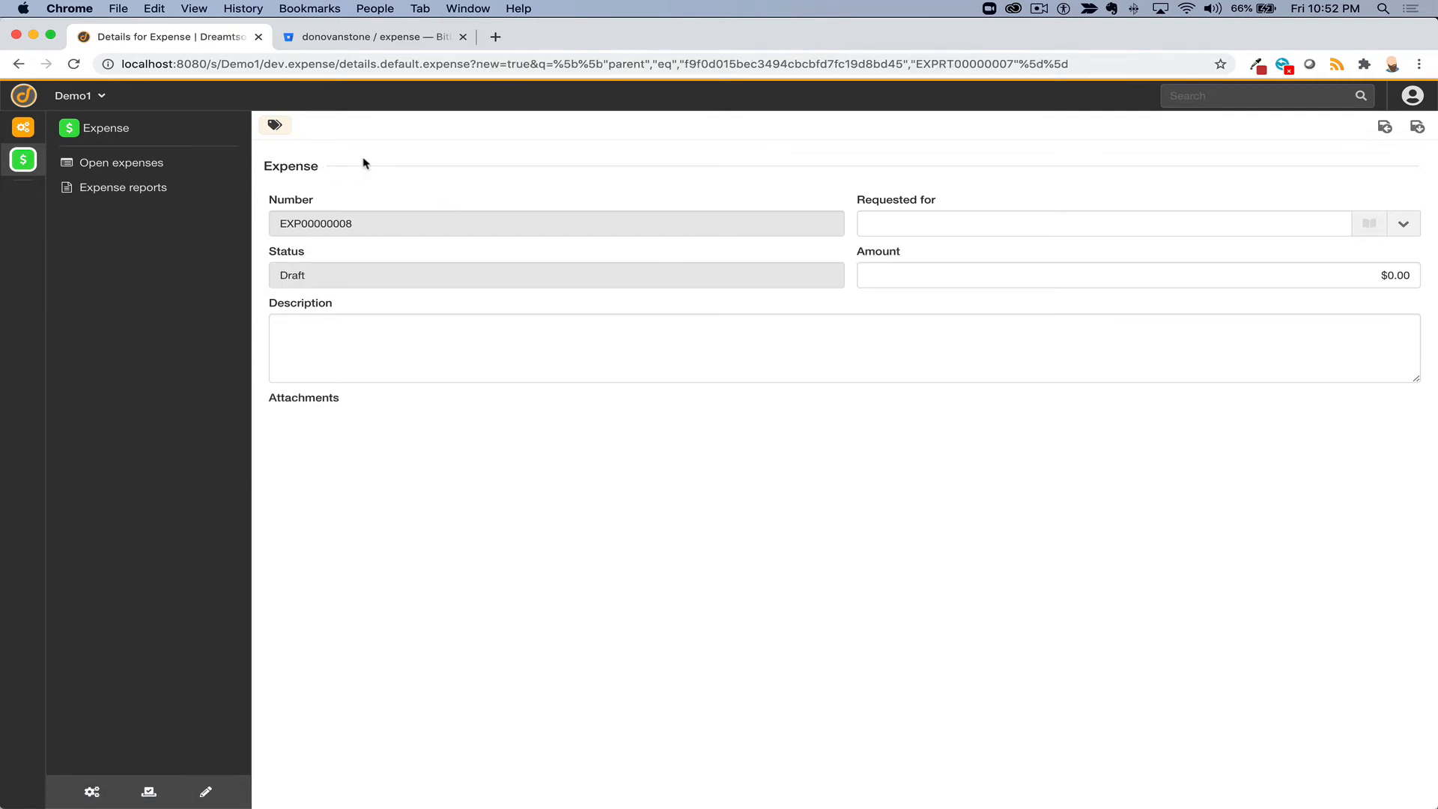
click(1030, 224)
click(1020, 249)
click(1015, 275)
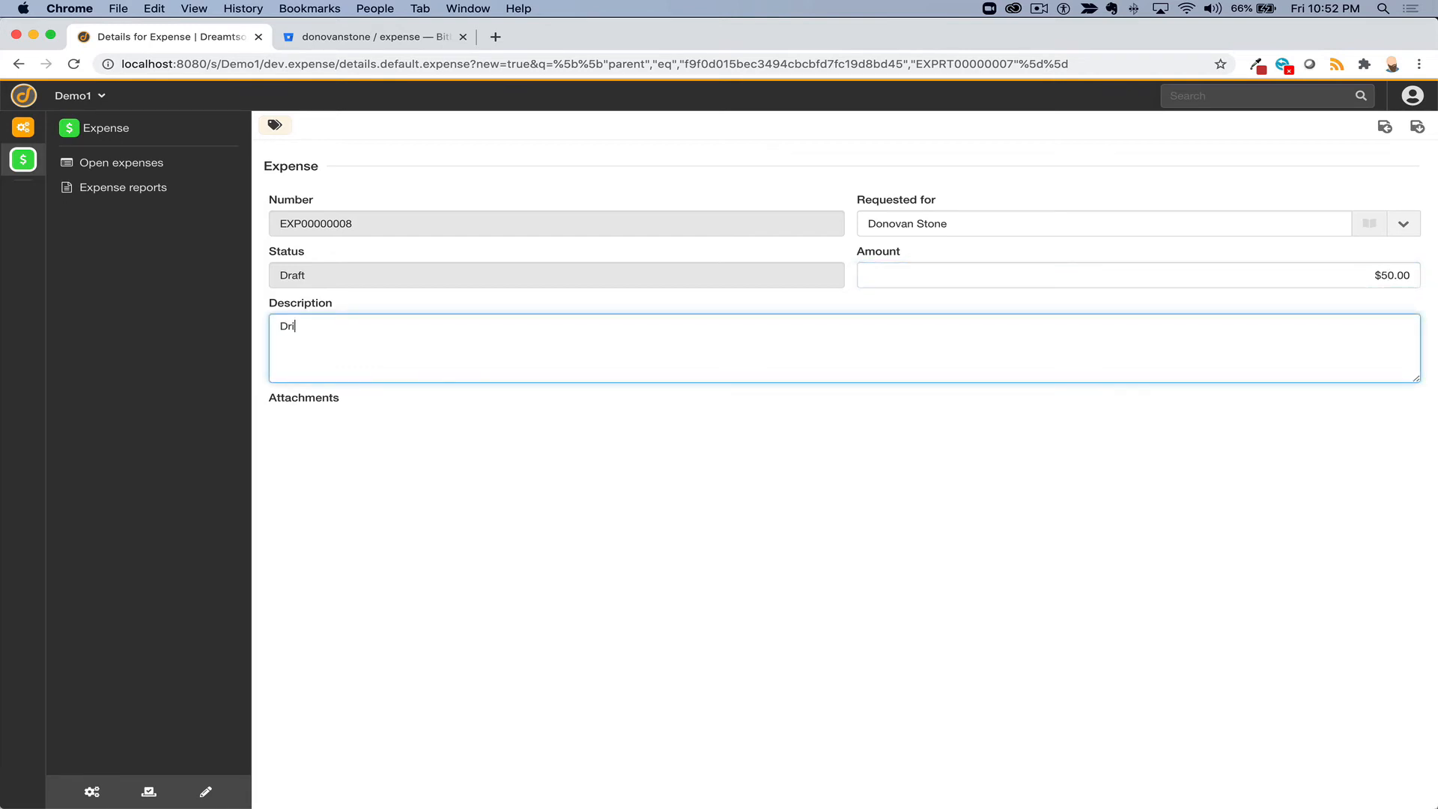
click(1415, 127)
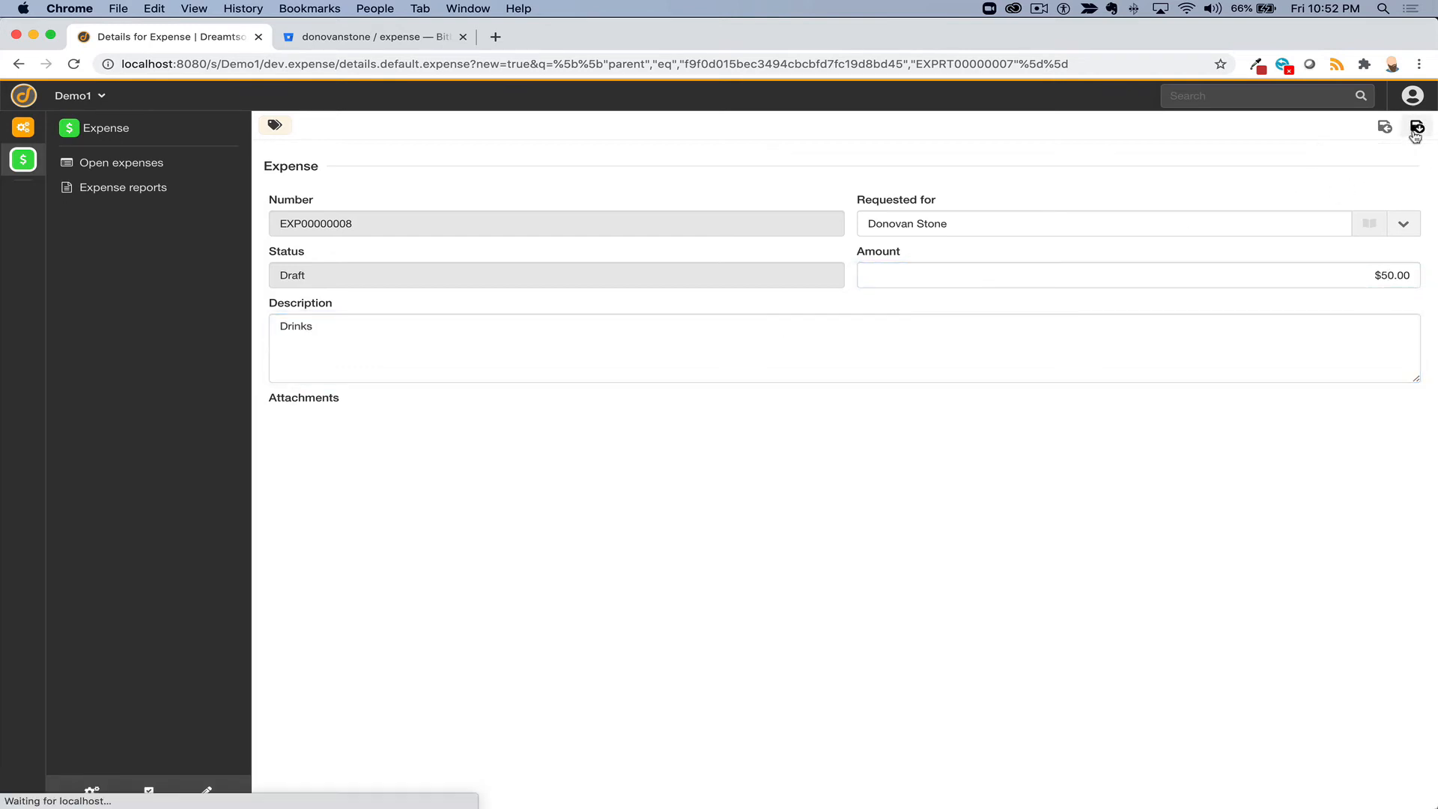
click(1353, 127)
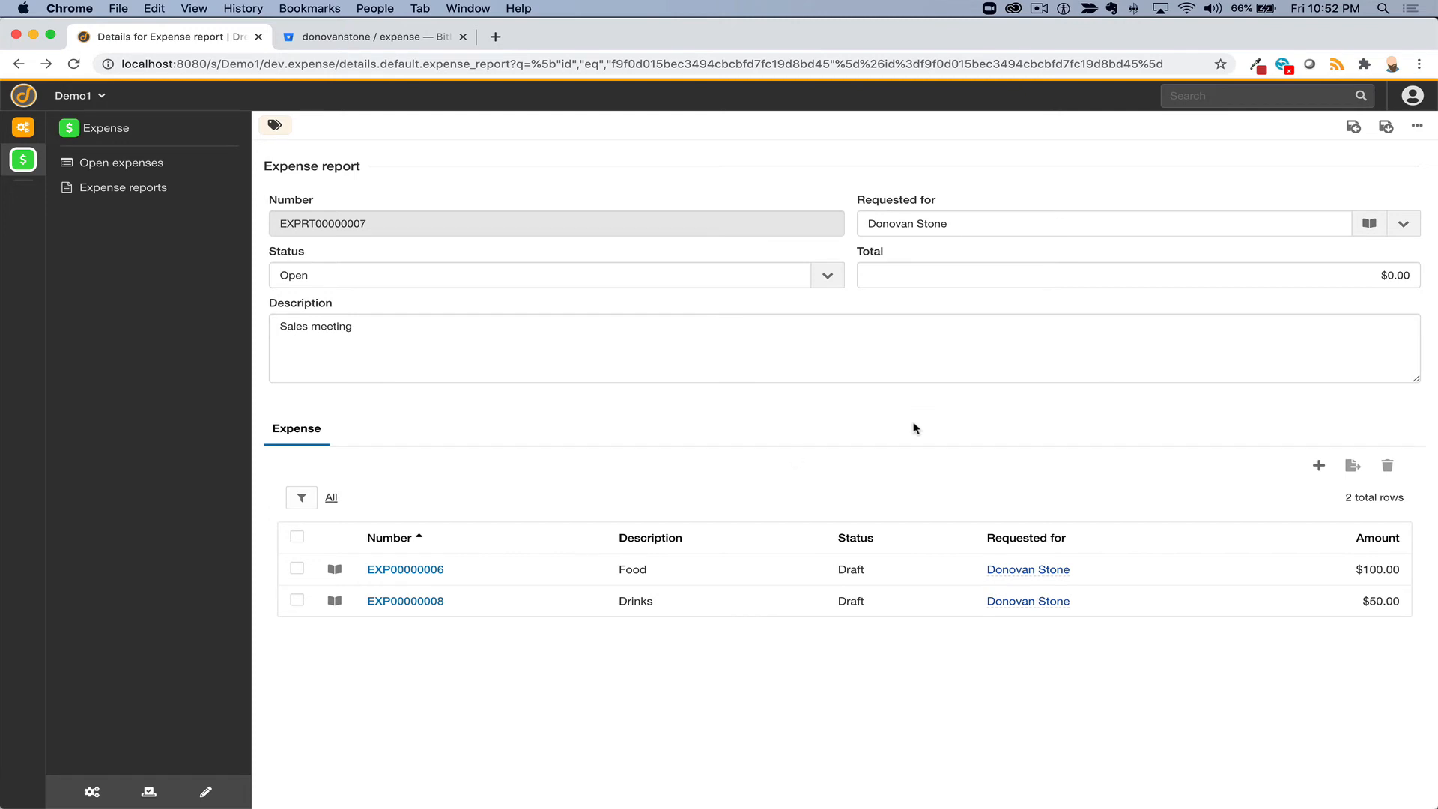
- Go to Bucket management > Actions, opening and closing the new-action record-type chooser
click(93, 791)
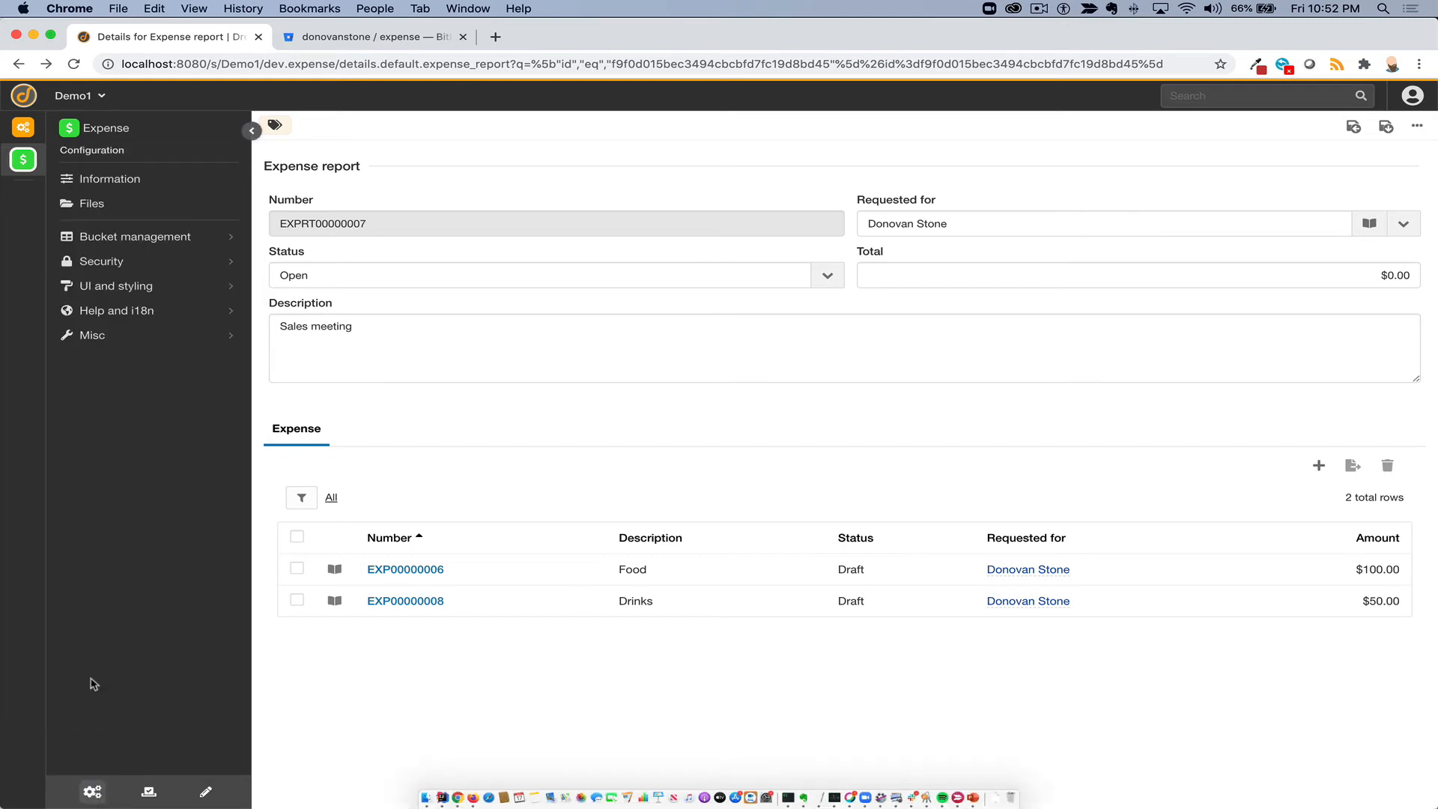
click(100, 241)
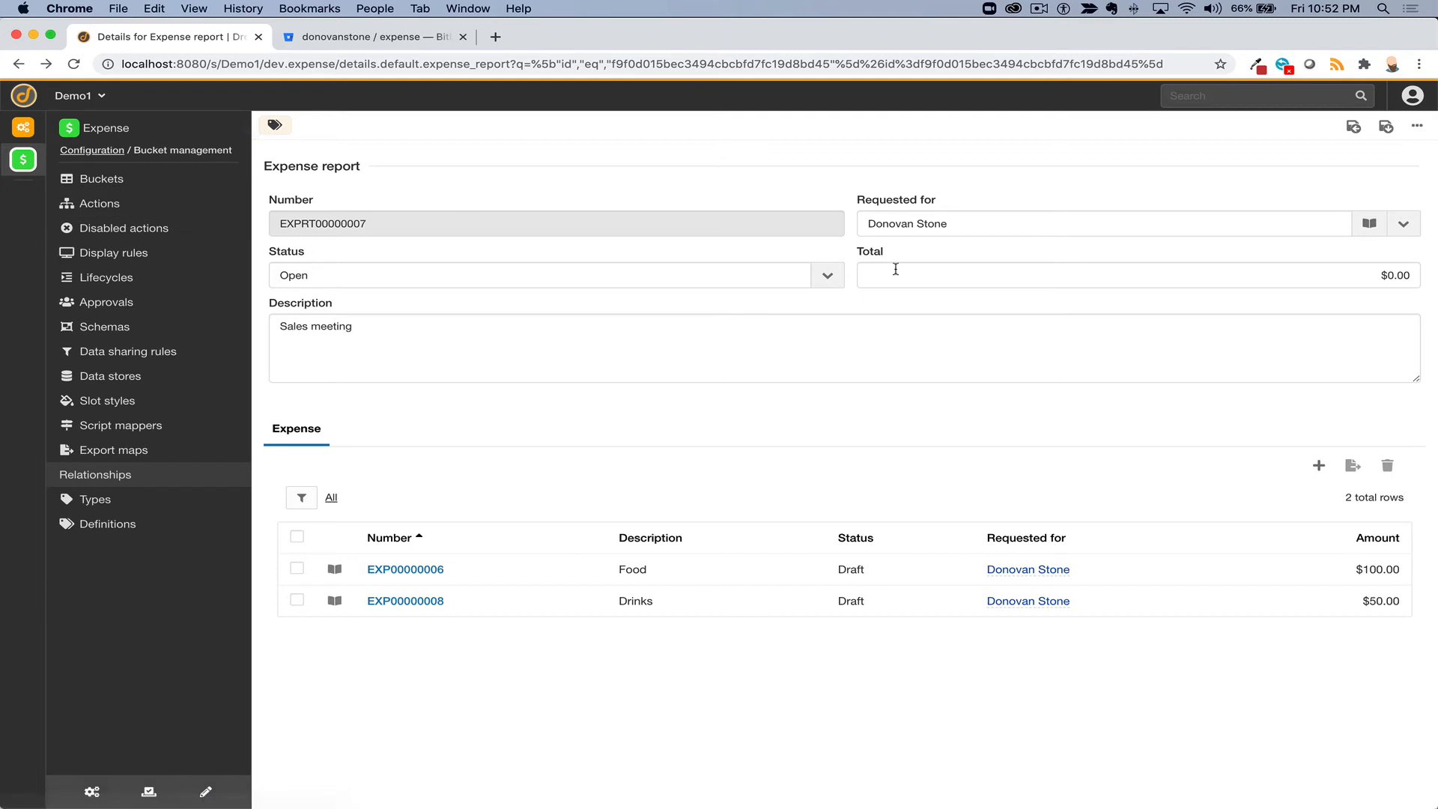
click(96, 204)
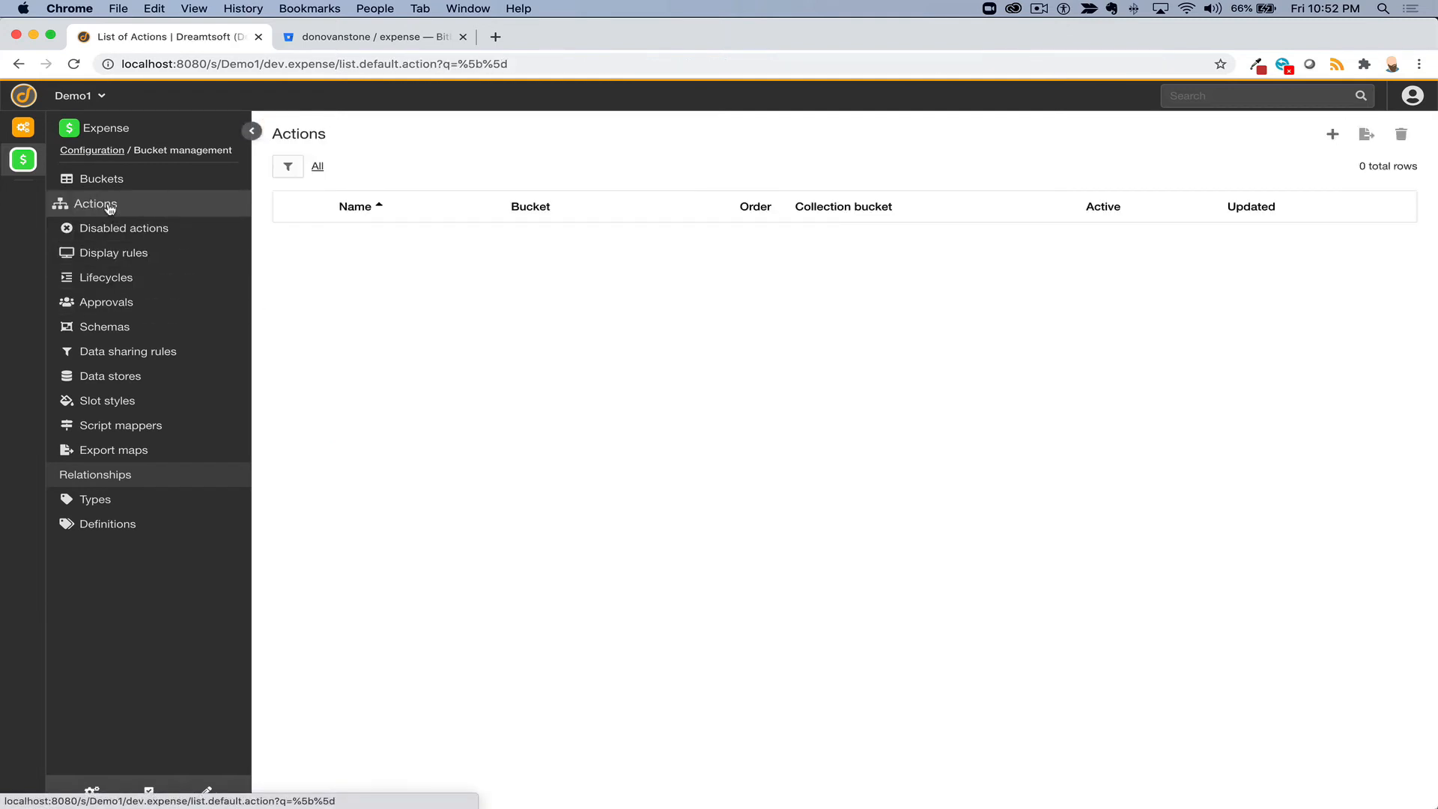
click(1331, 134)
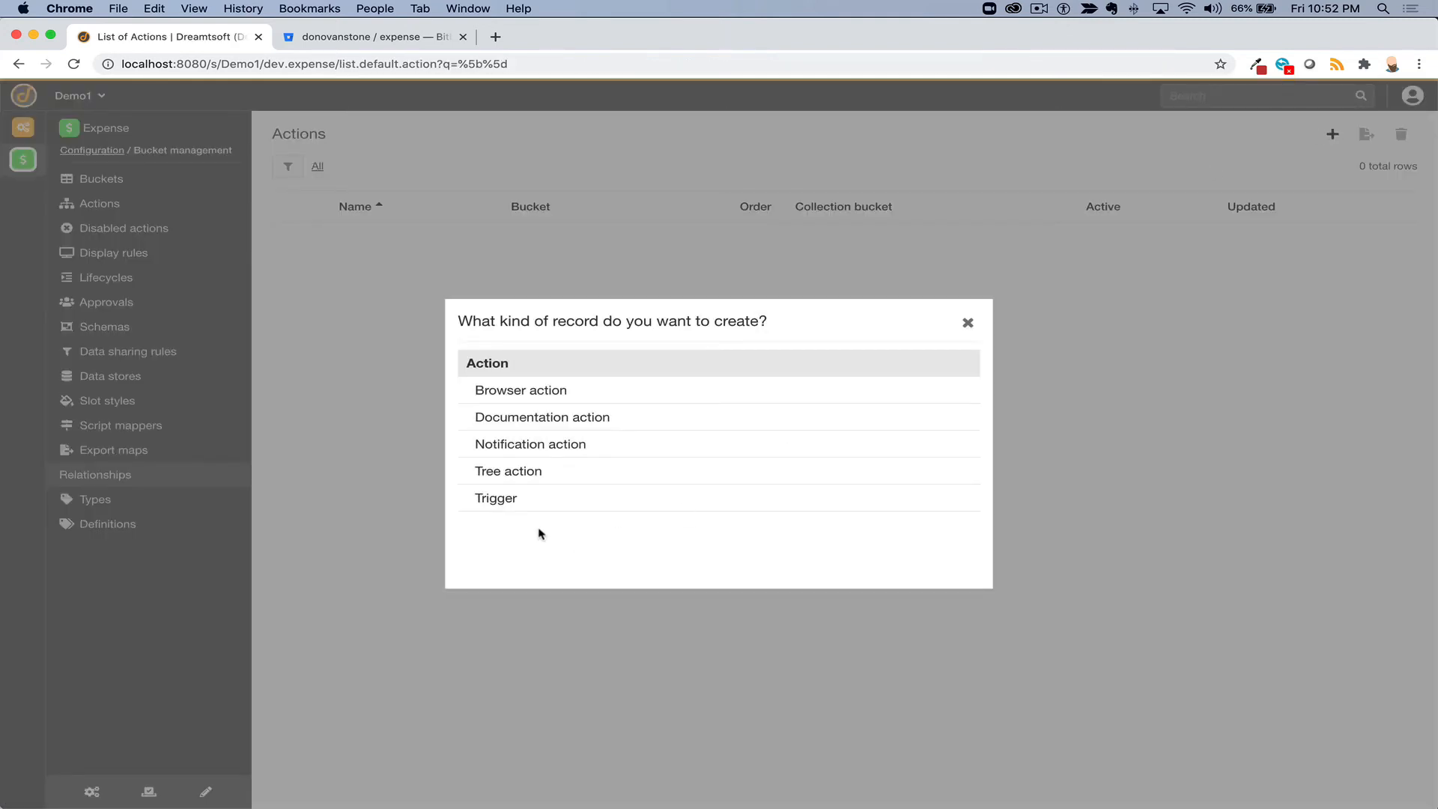
click(967, 322)
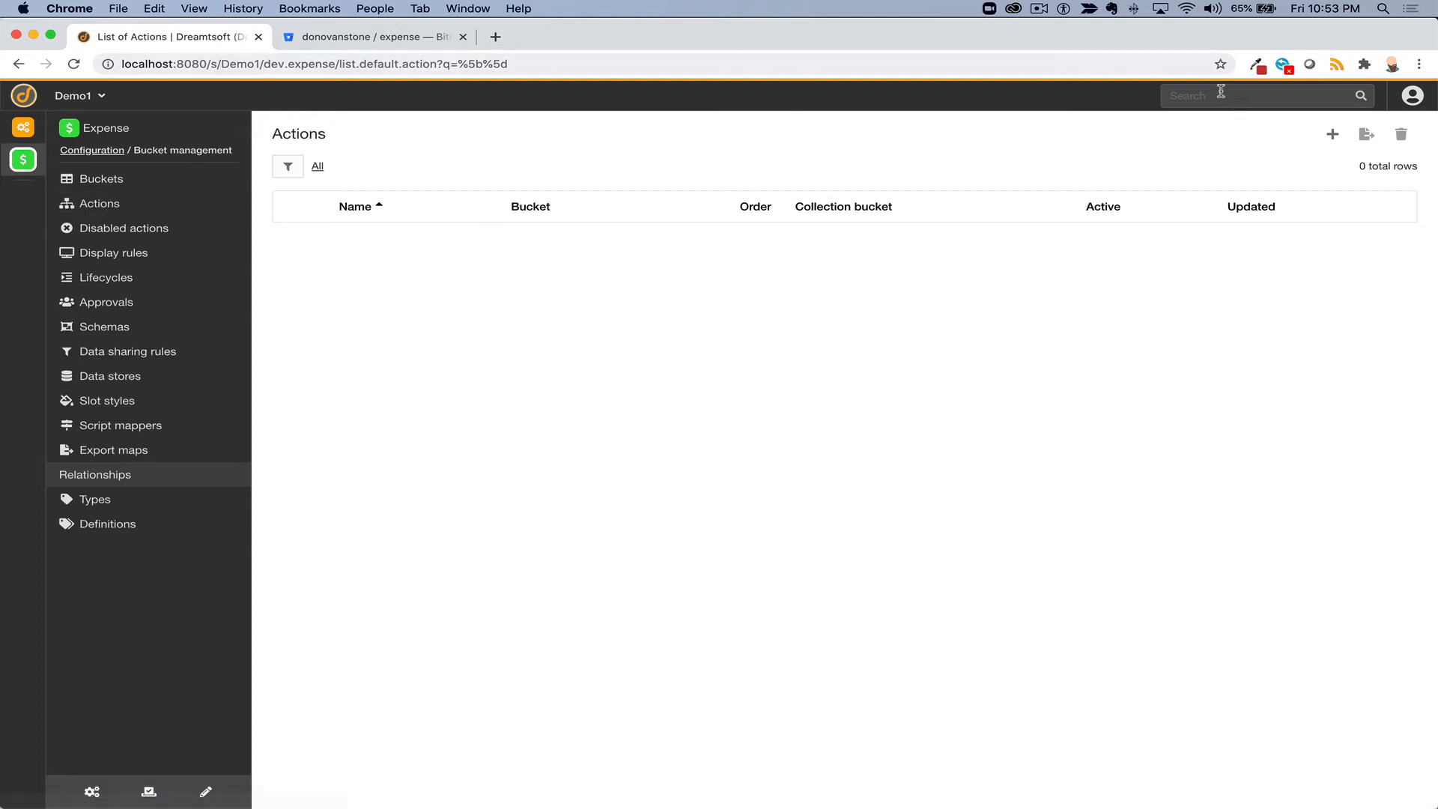
- Add a new action record of kind Trigger from the Actions list
click(1334, 134)
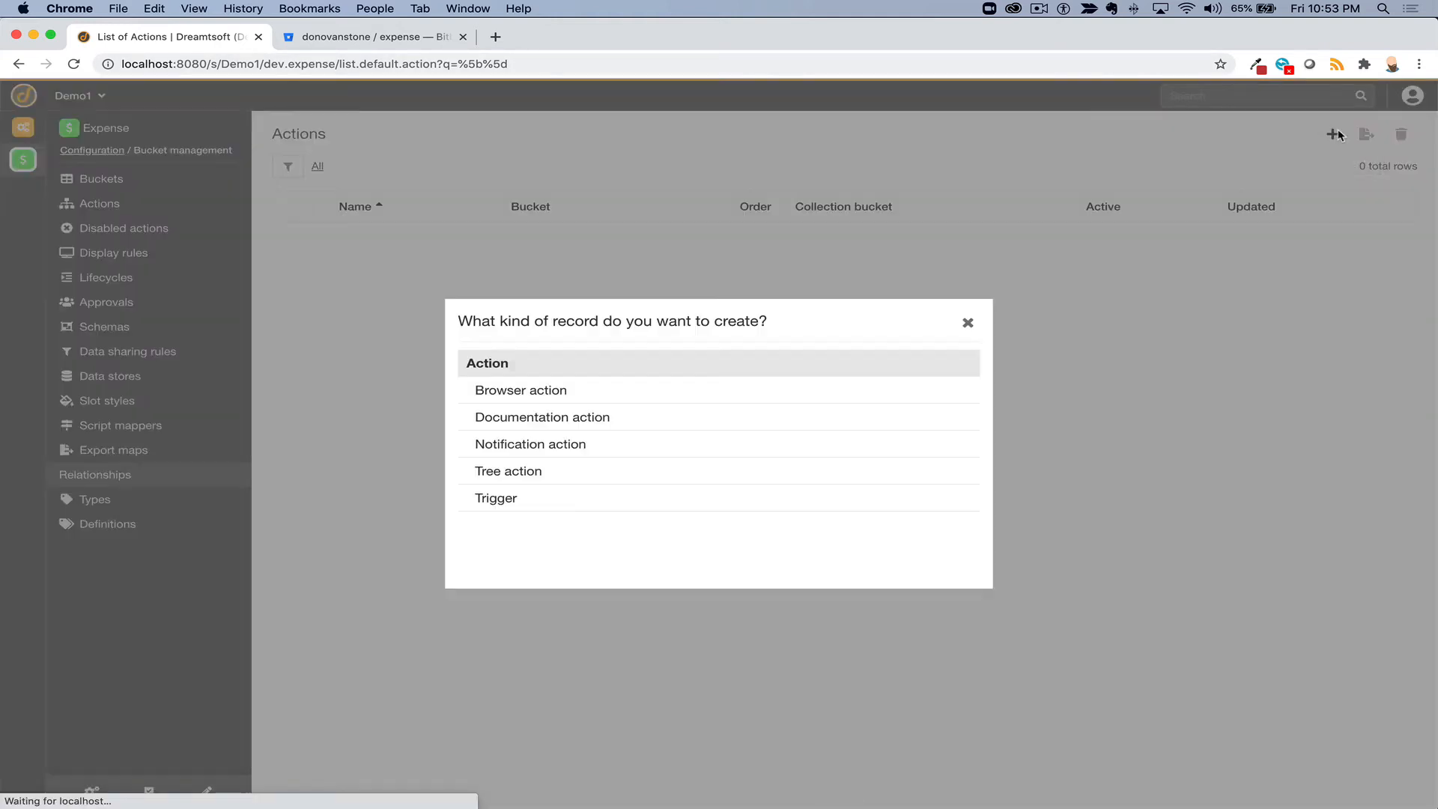
click(495, 501)
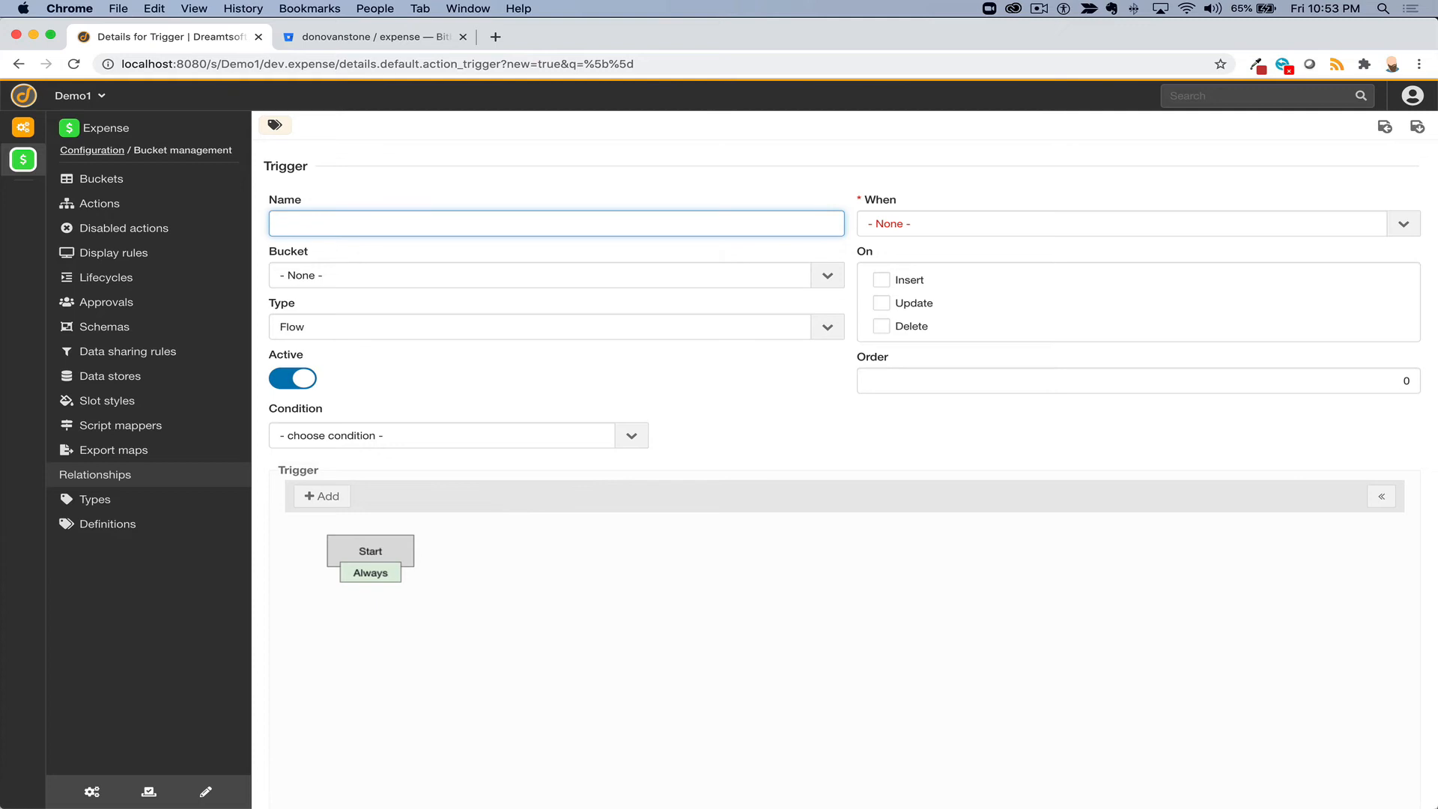
- Name the trigger 'Calc Total' and make it run After Insert, Update and Delete on Expense
text(Calc Total)
click(947, 223)
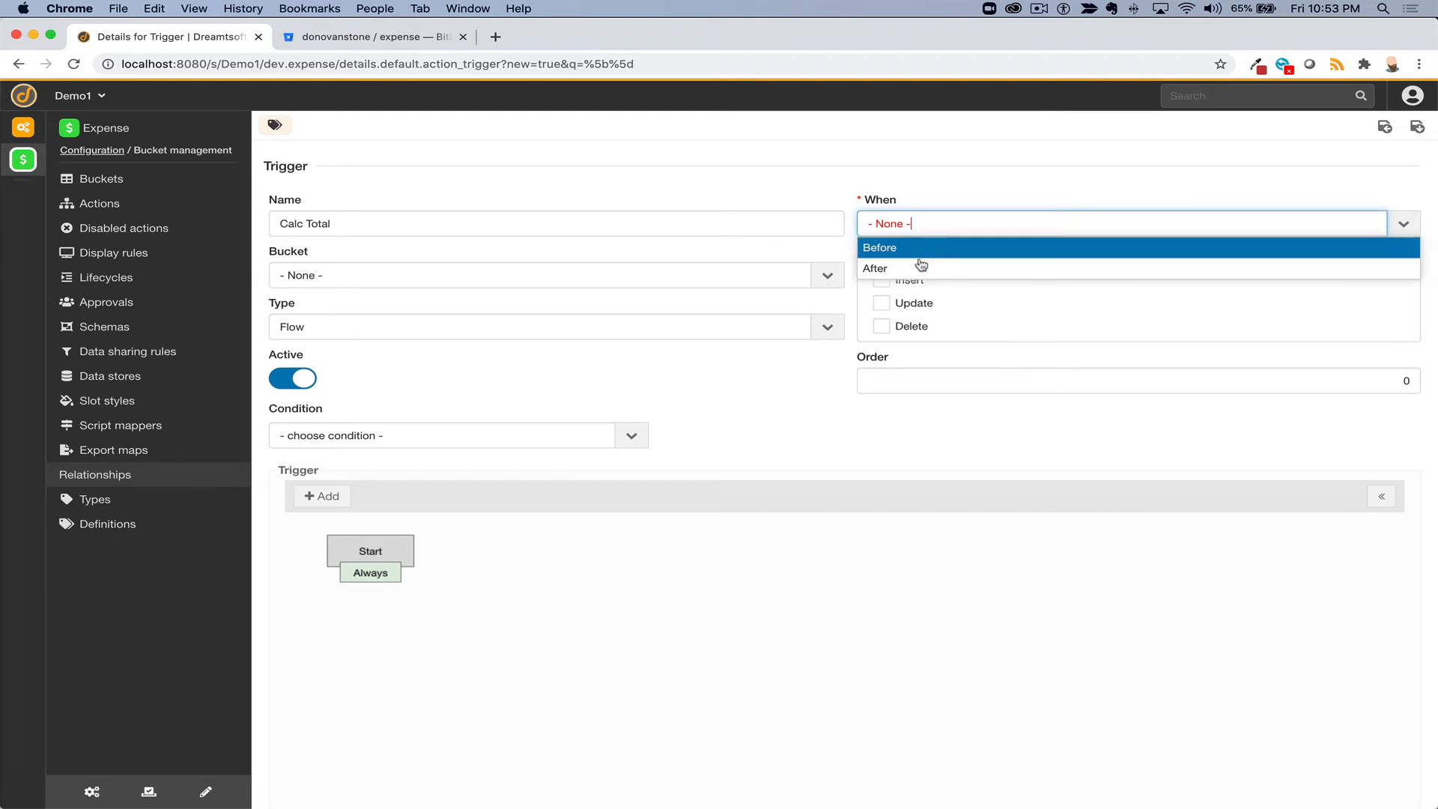
click(920, 266)
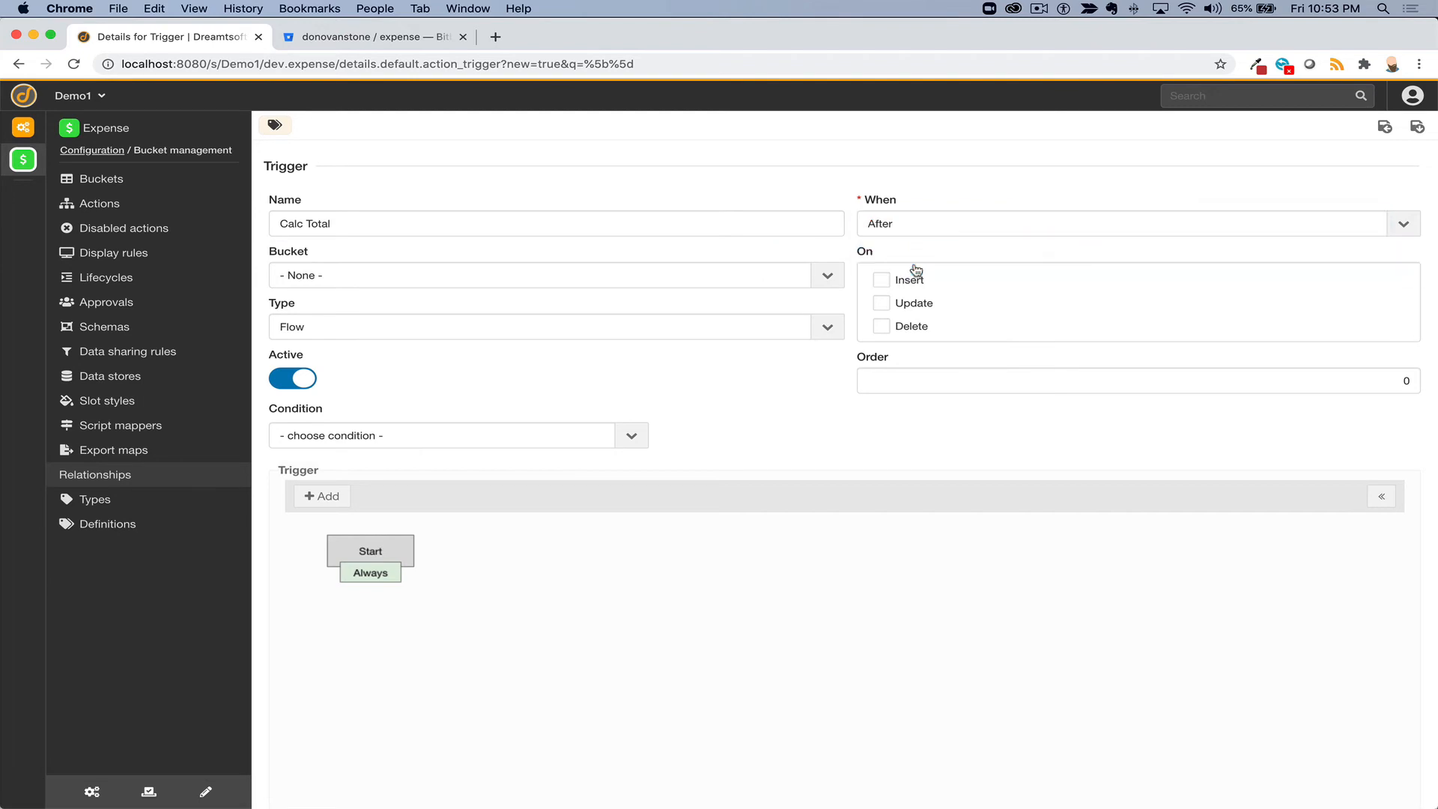
click(455, 269)
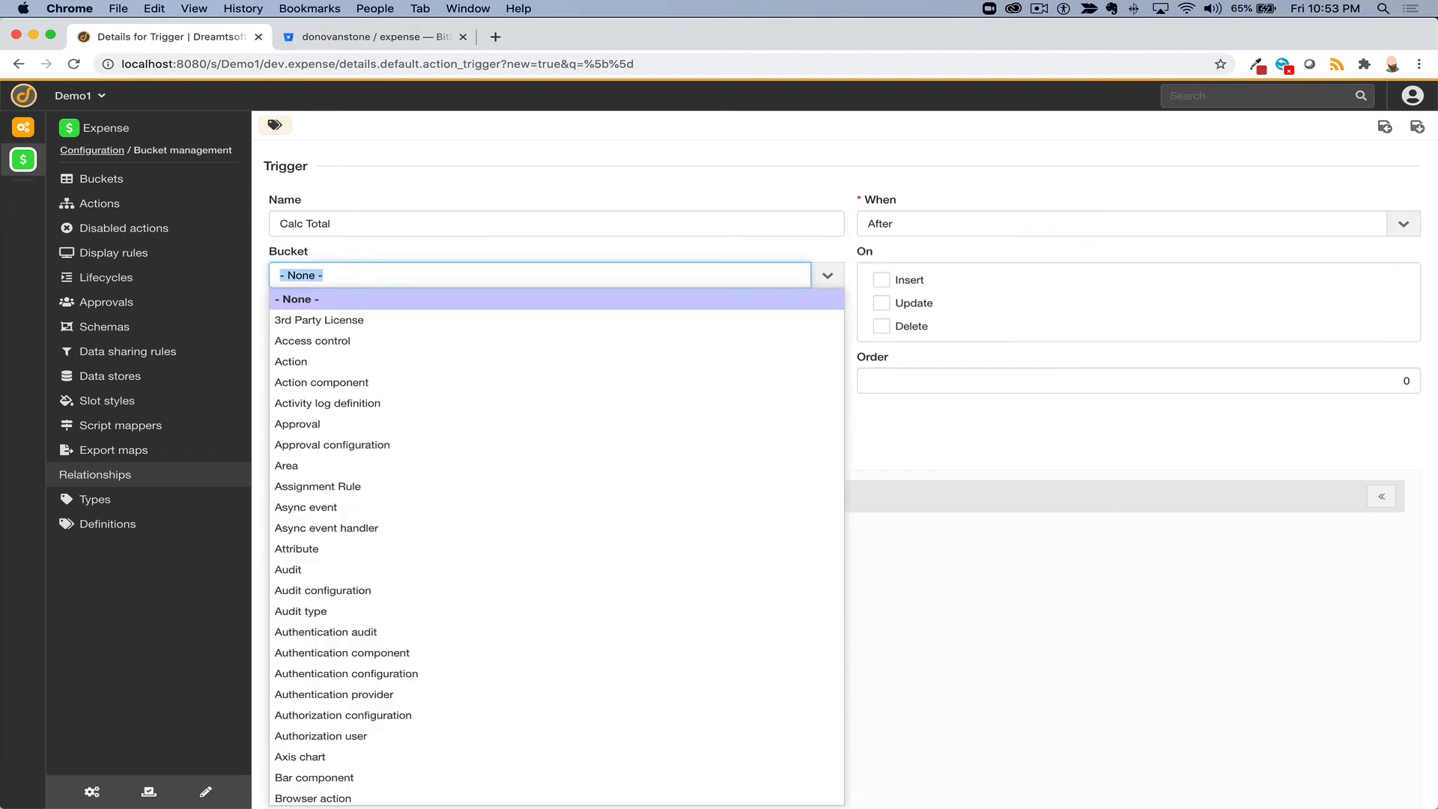
text(ex)
click(552, 488)
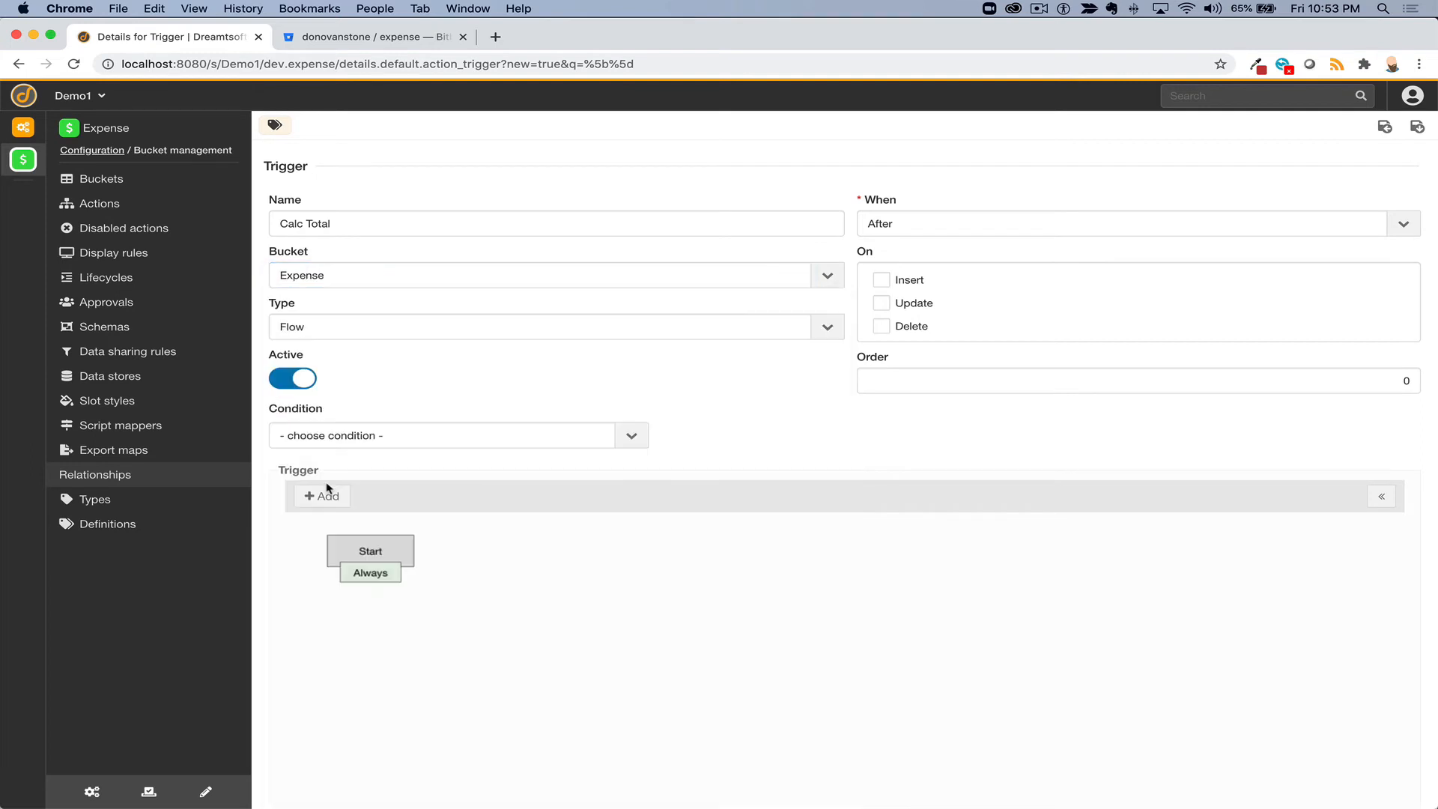
click(882, 281)
click(883, 304)
click(882, 326)
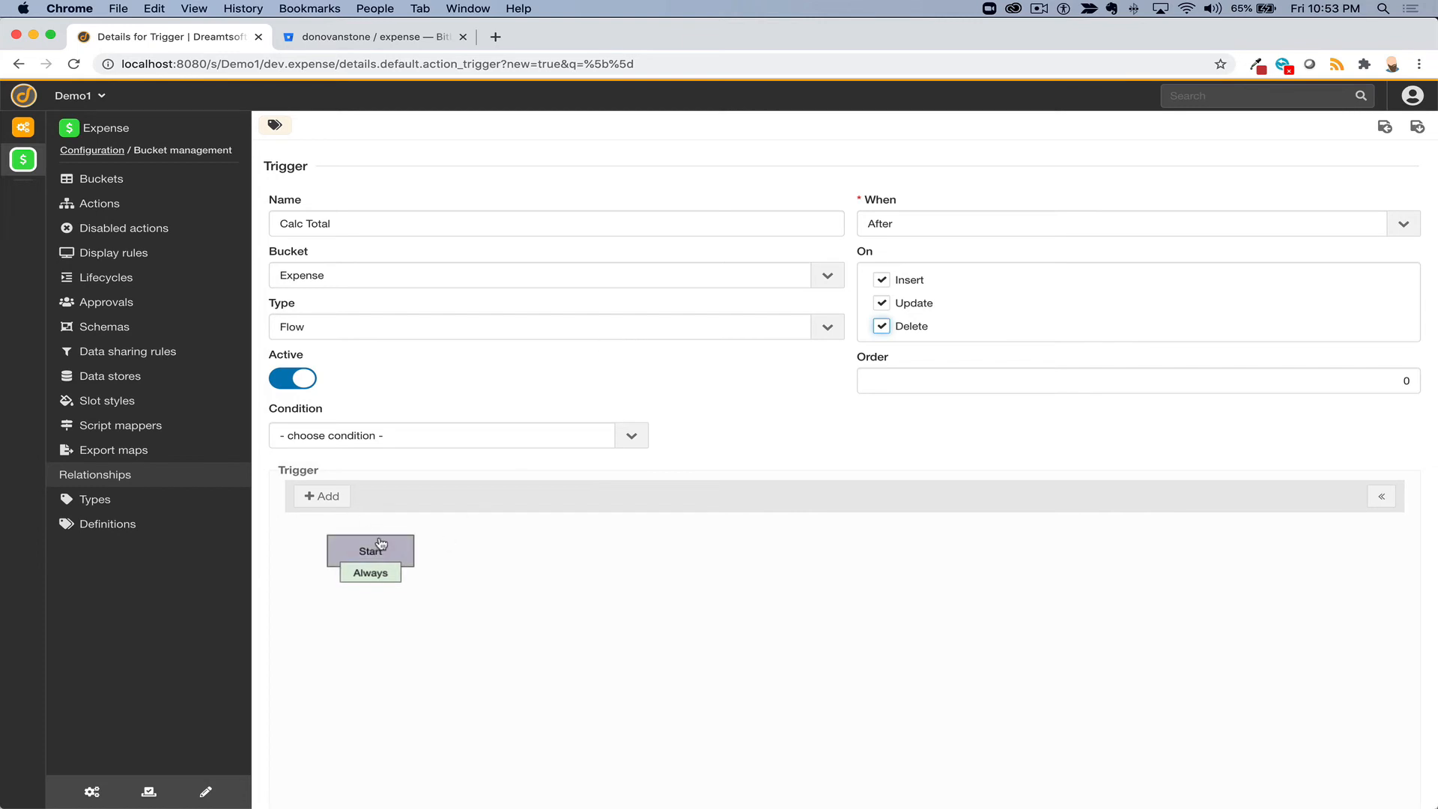
click(320, 495)
click(329, 539)
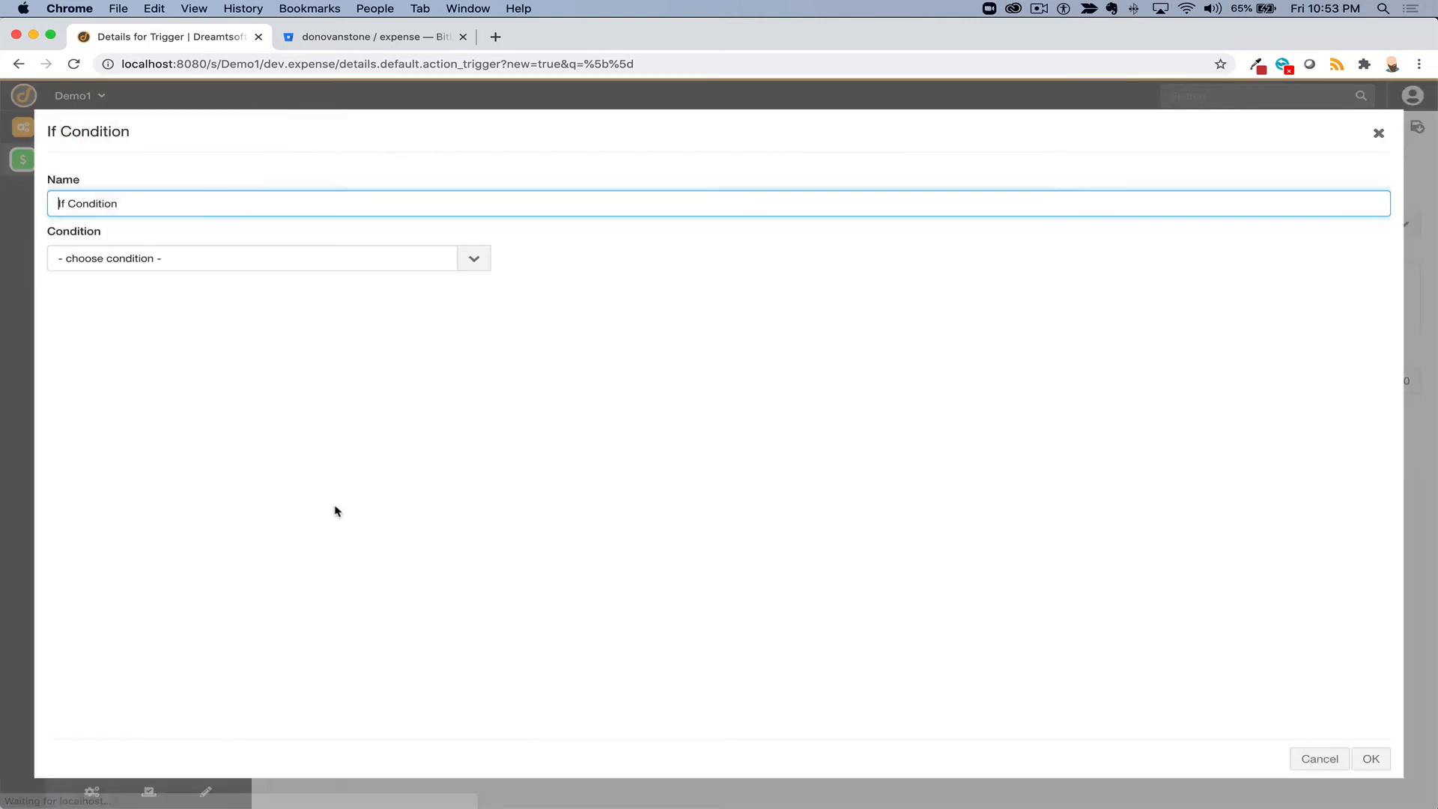
click(401, 256)
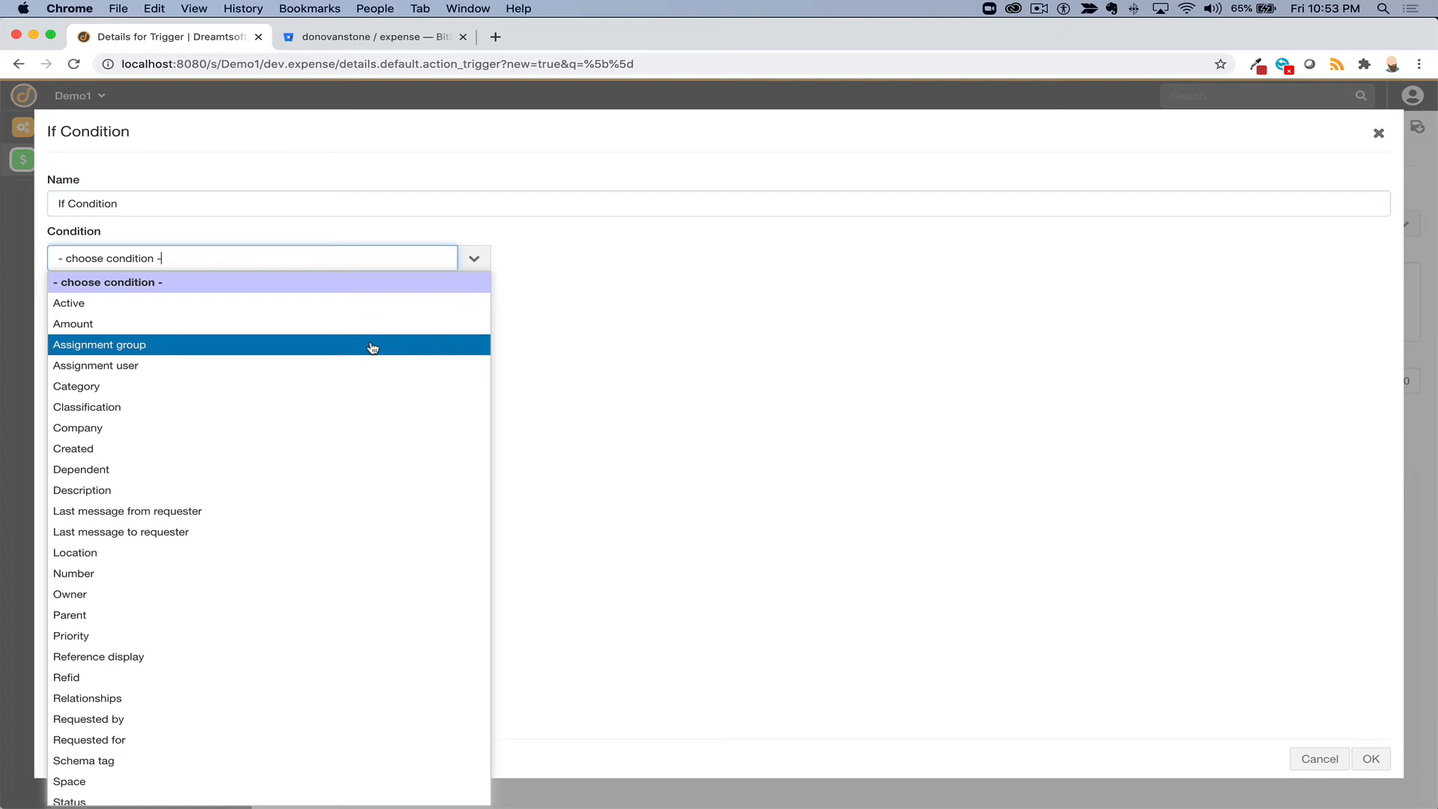
click(372, 347)
click(808, 258)
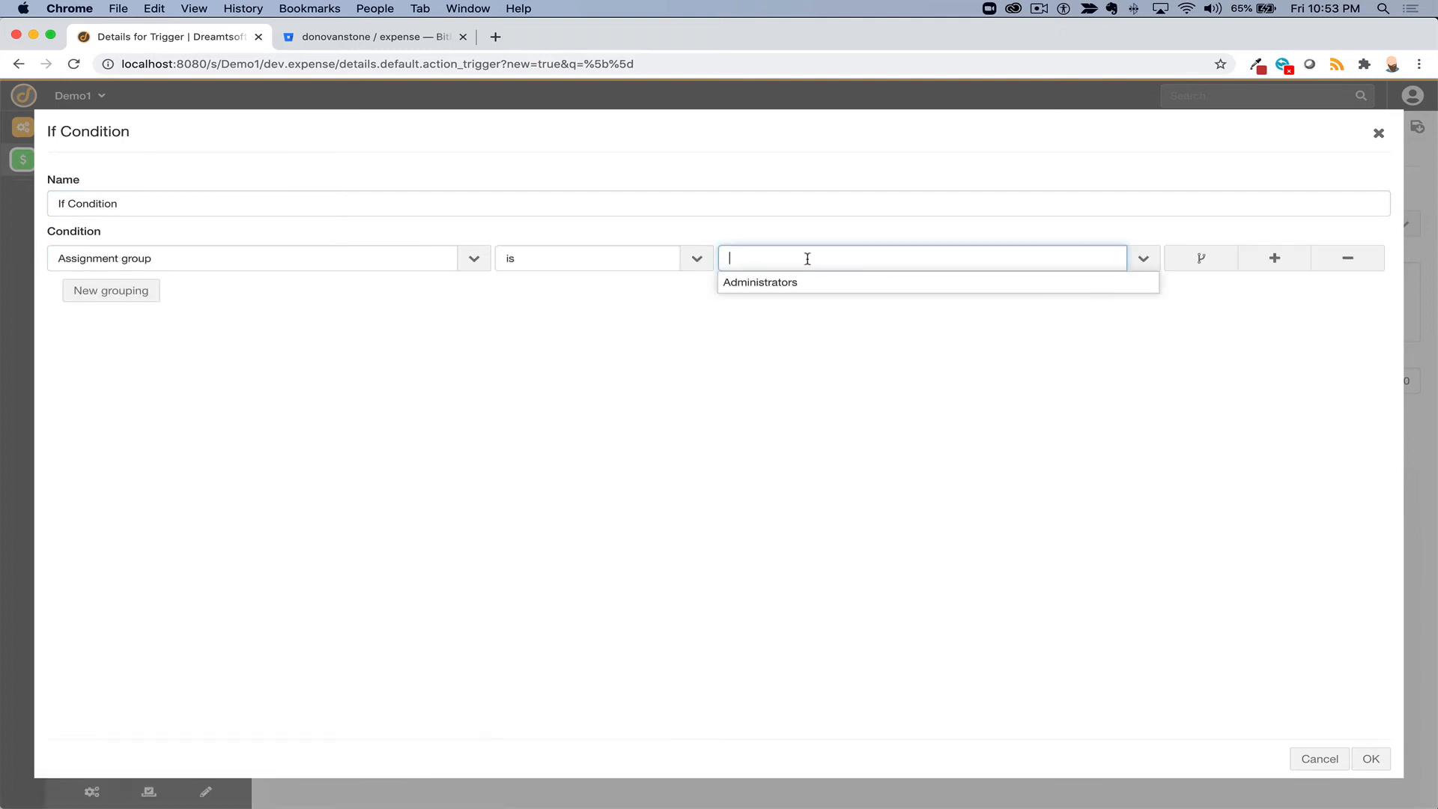
click(815, 283)
click(1366, 758)
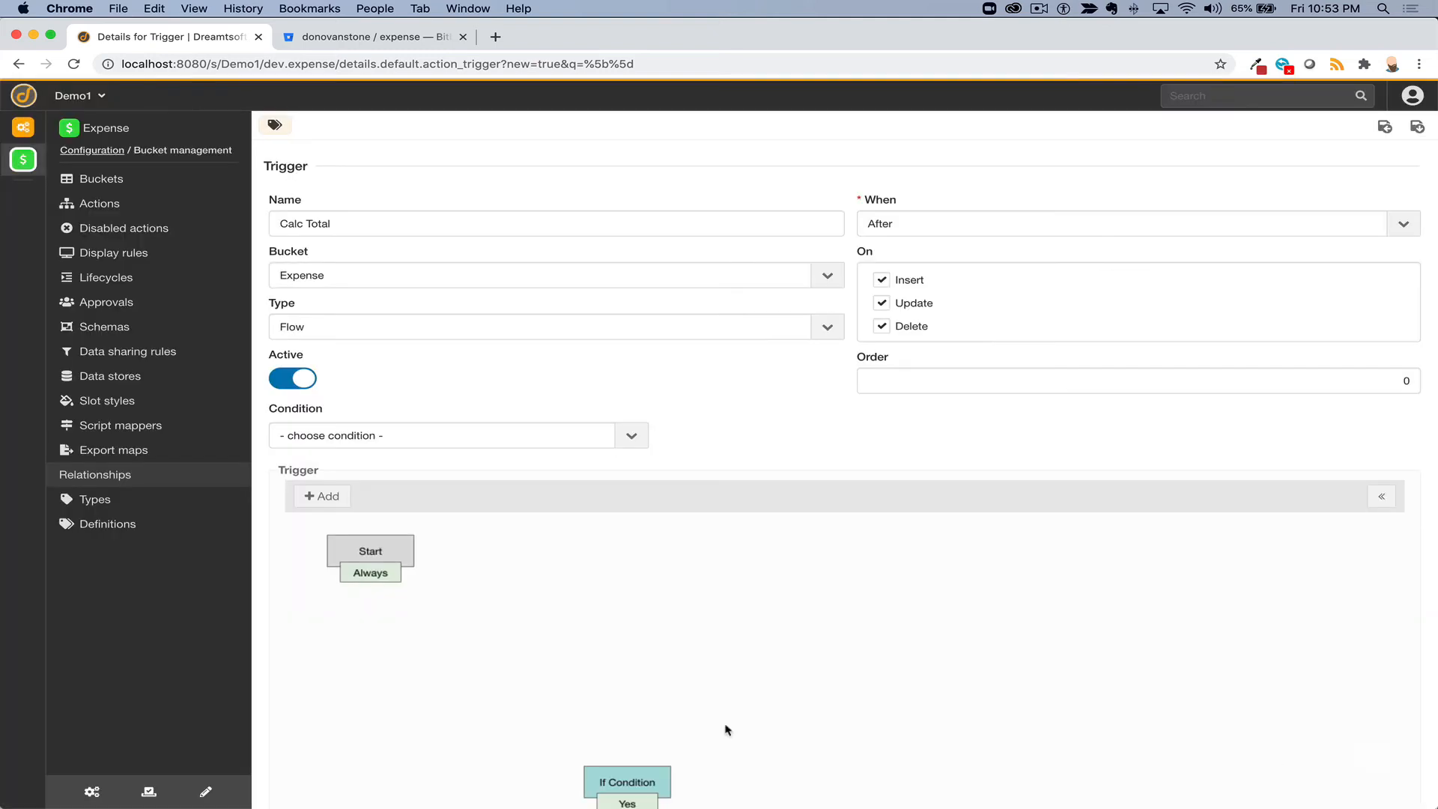
drag(629, 782, 495, 567)
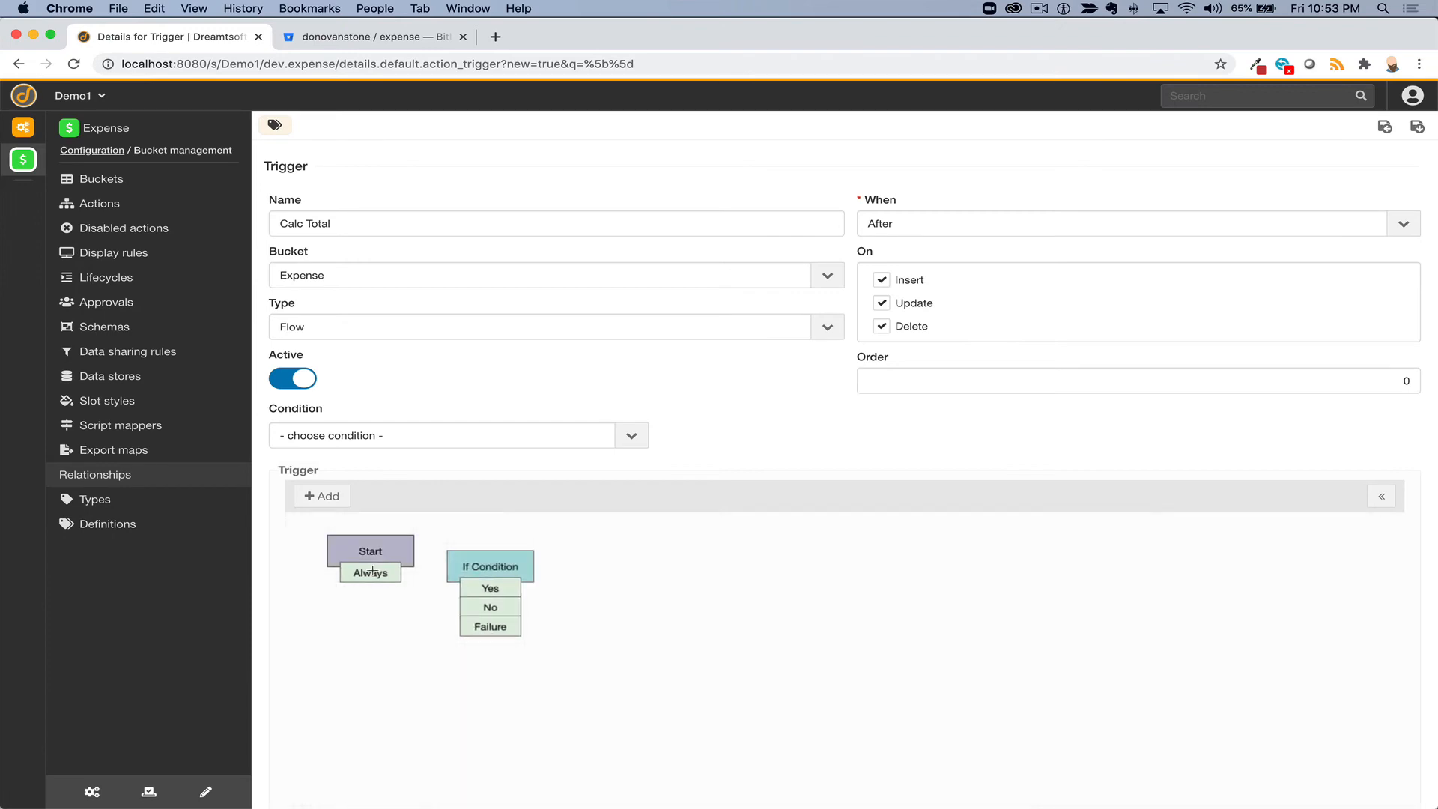
drag(372, 570, 467, 566)
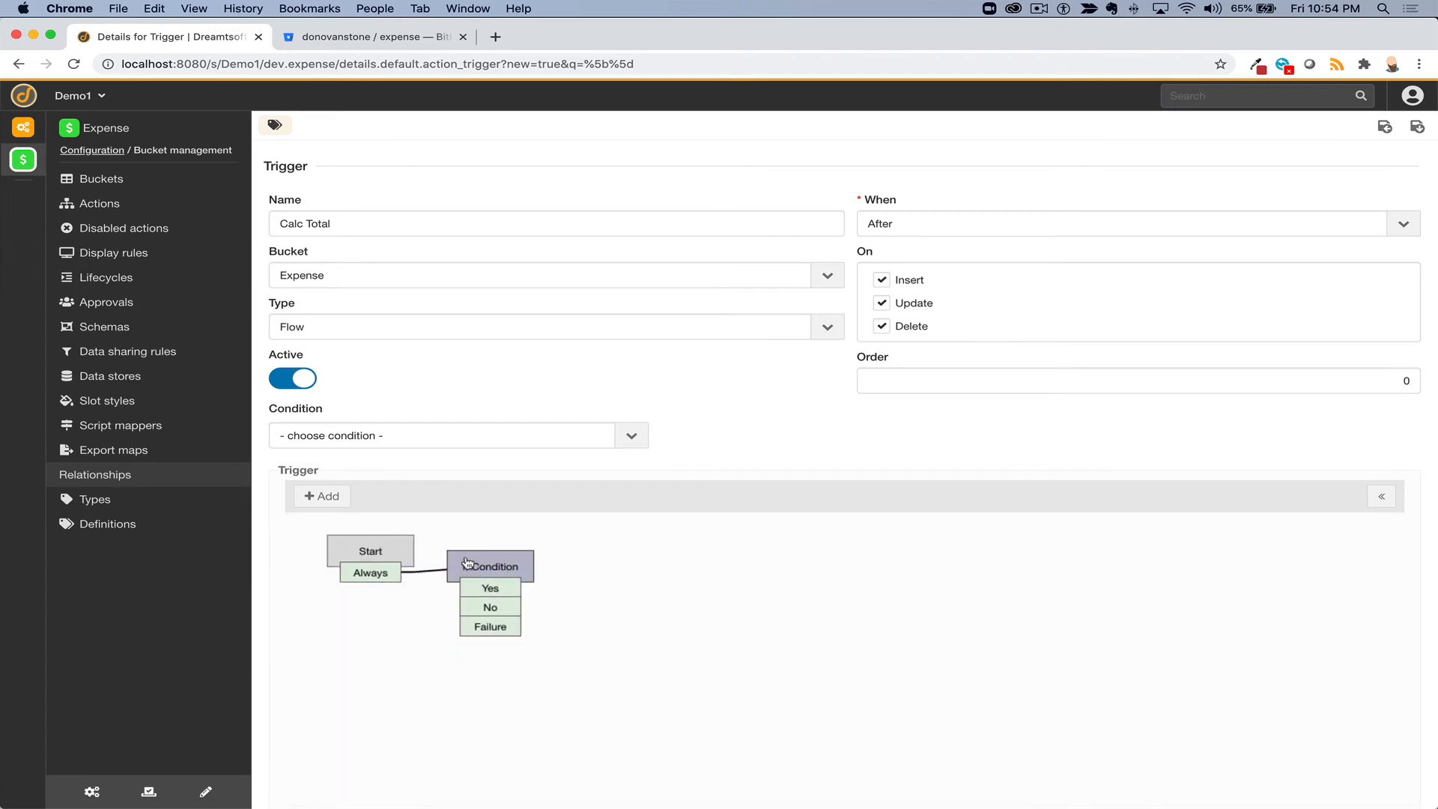
click(507, 566)
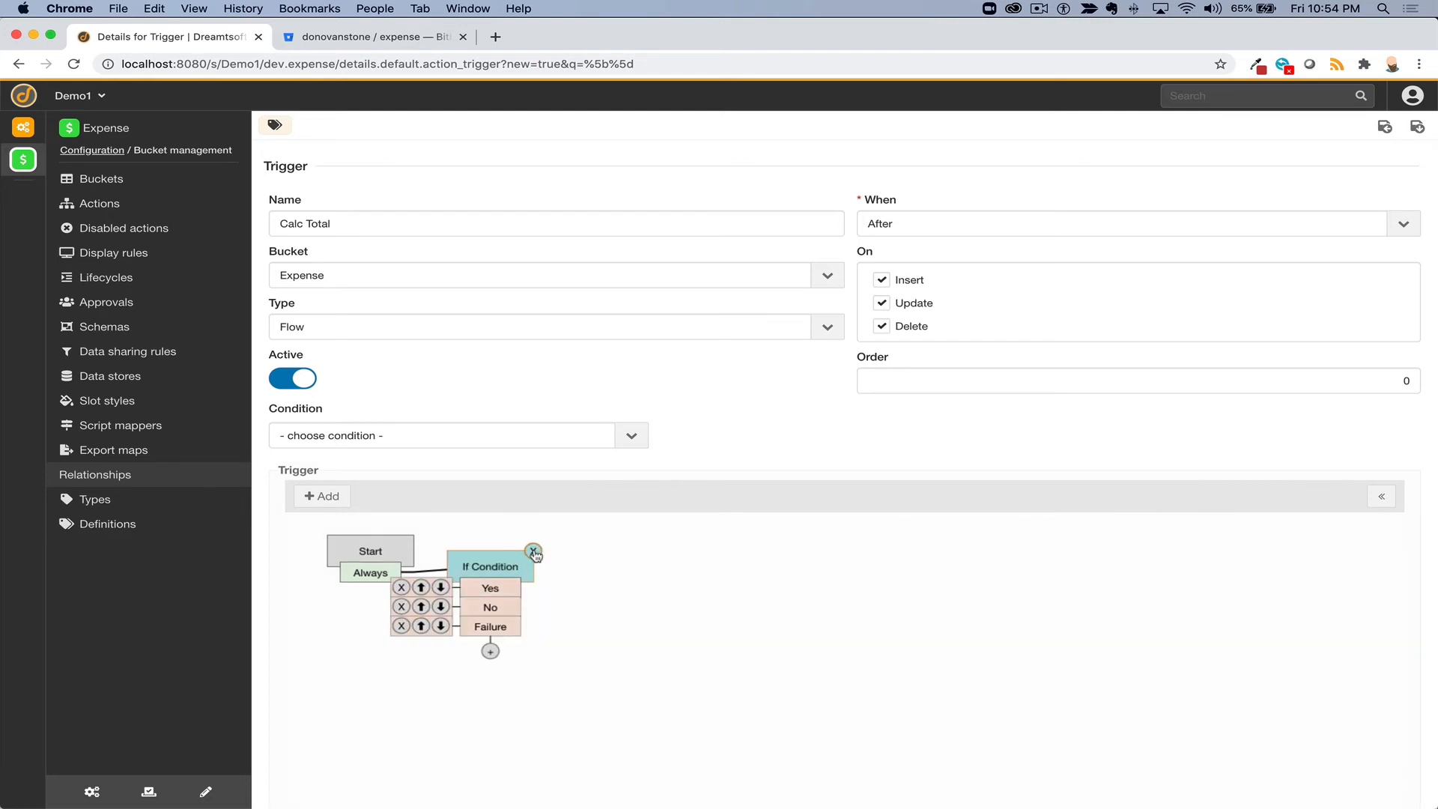
click(533, 551)
- Switch the trigger type to Script and add a 'Parent is not' condition
click(462, 331)
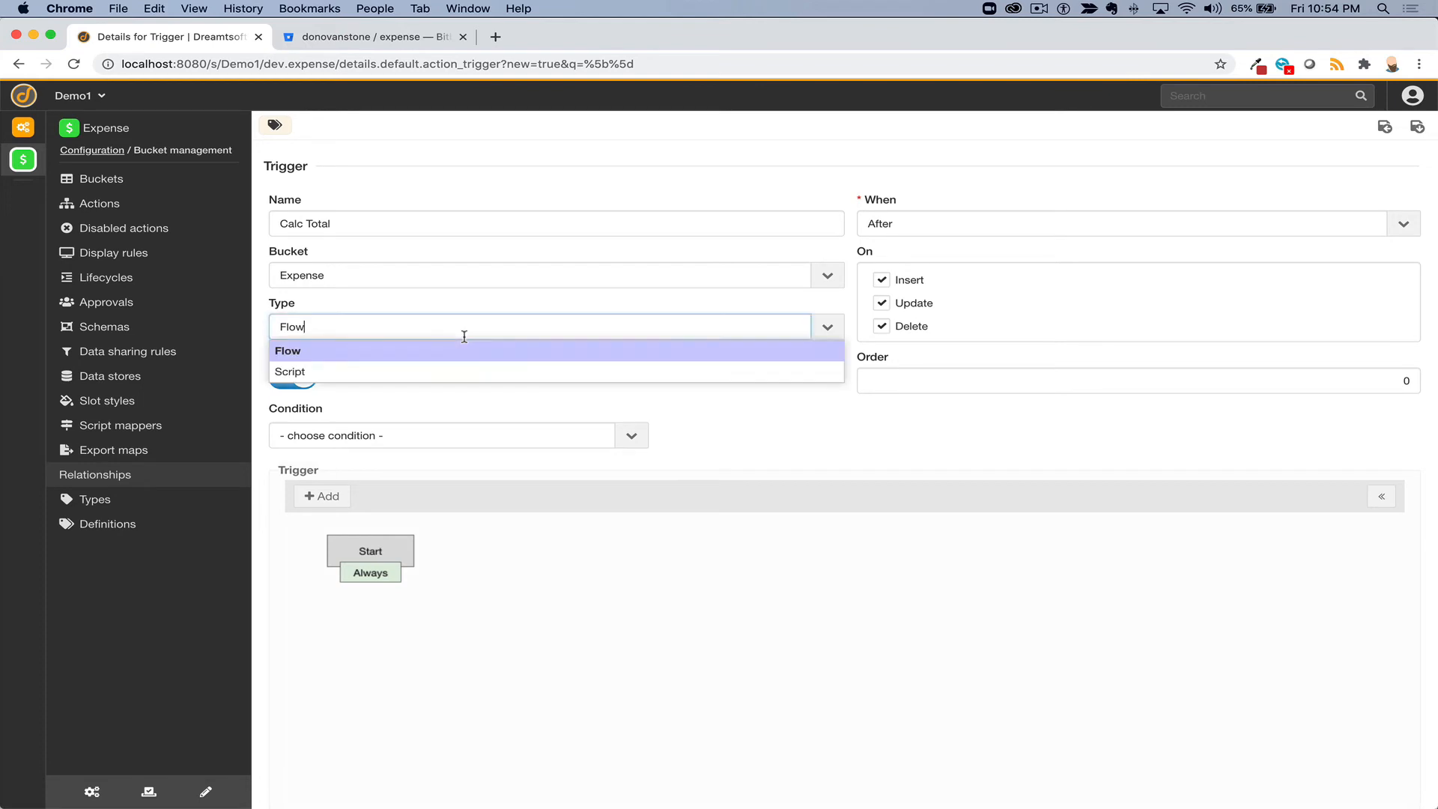
click(460, 368)
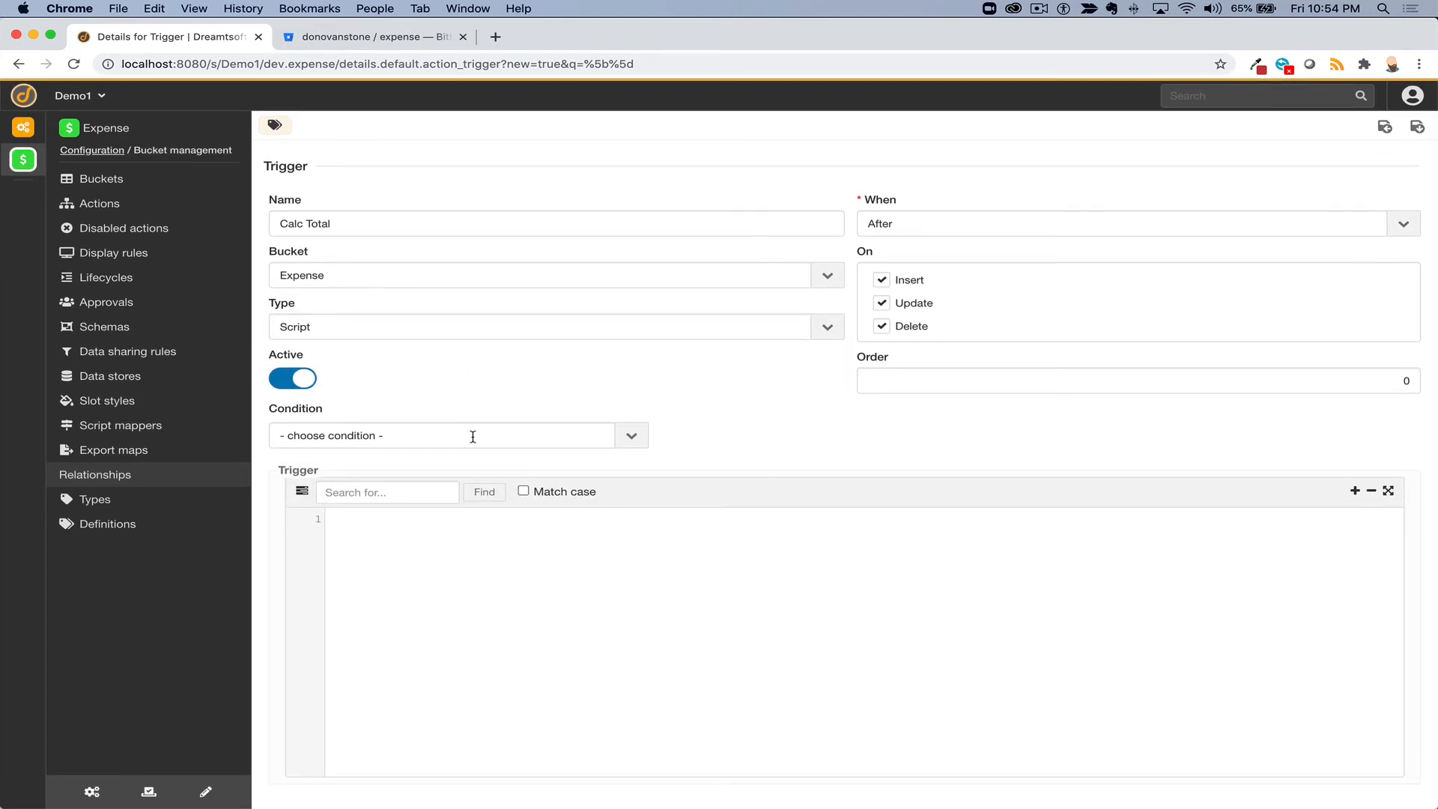
click(473, 436)
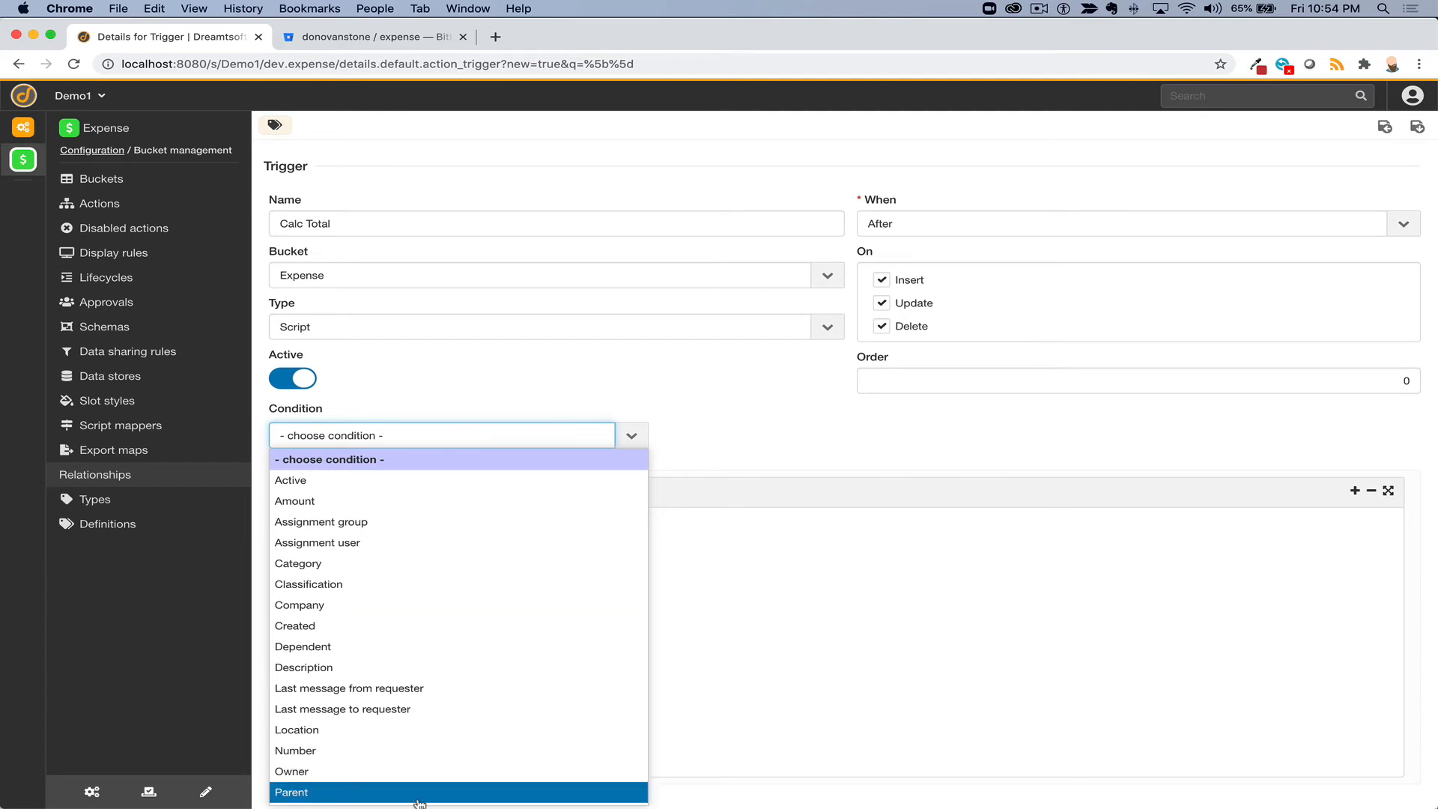
click(420, 795)
click(766, 440)
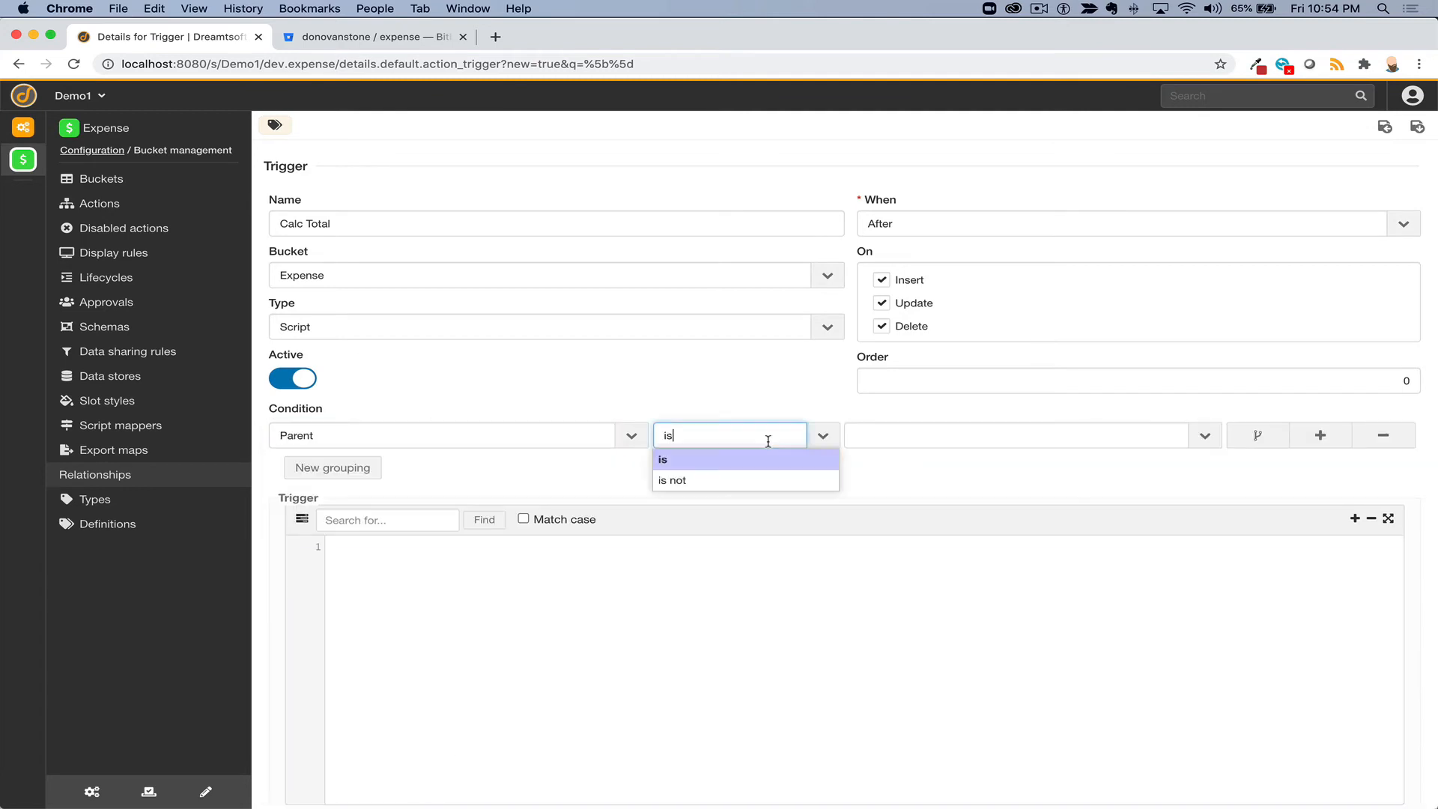
click(762, 478)
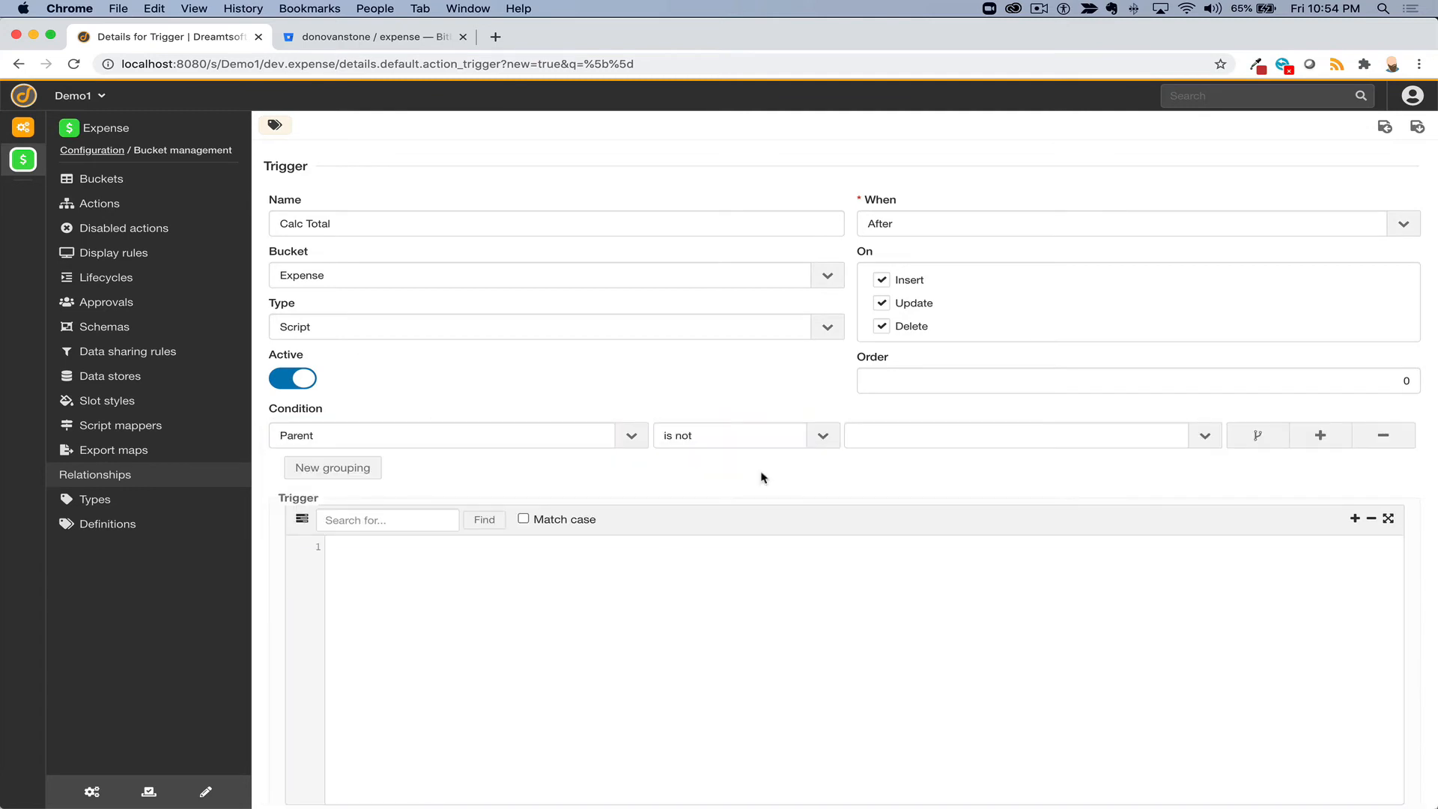
click(491, 599)
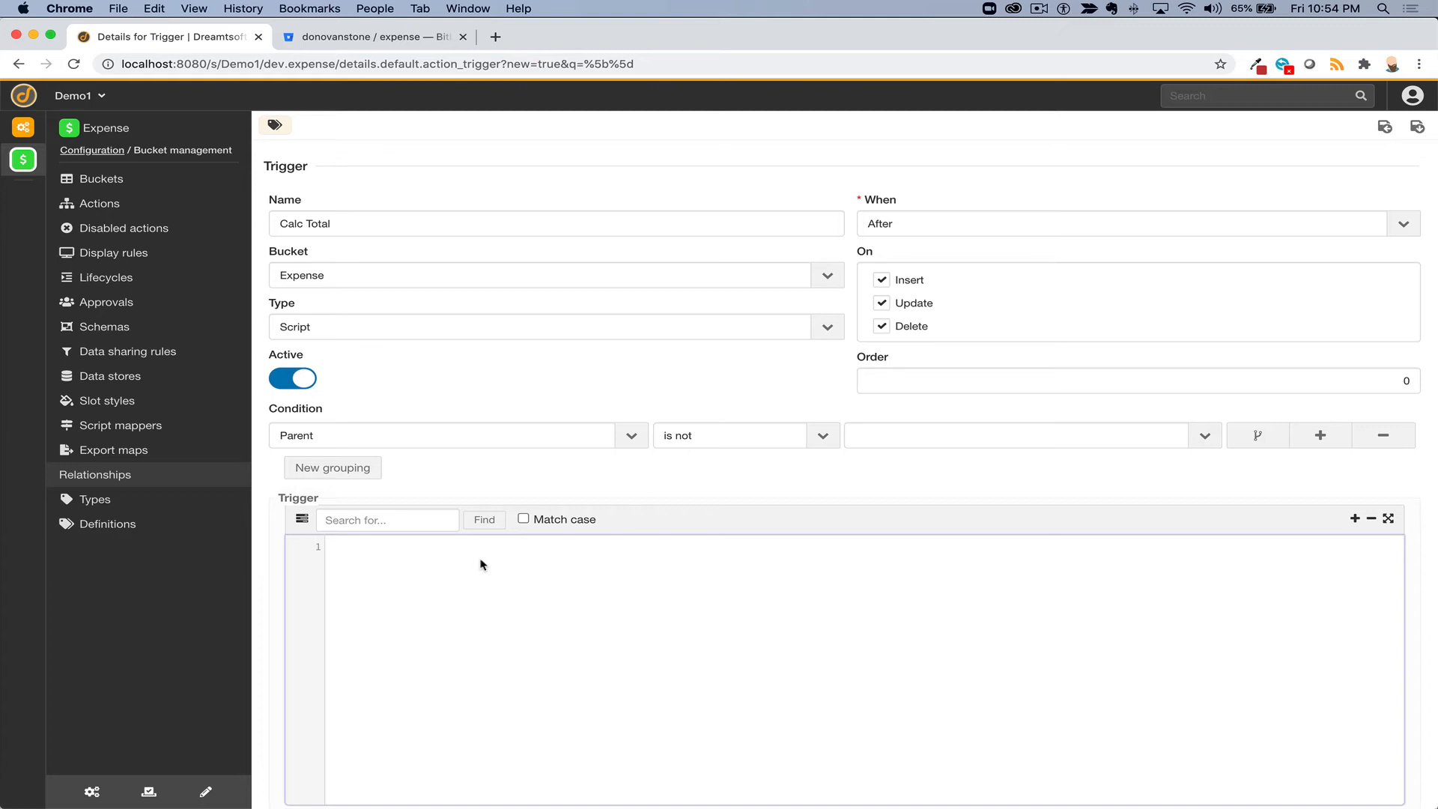
- Declare var total = 0; and var expense_report = new FRecord('expense_report'); in the script
text(var total)
text( = 0;)
text(var)
text( ex)
text(pense_repos)
key(BackSpace)
text(rt)
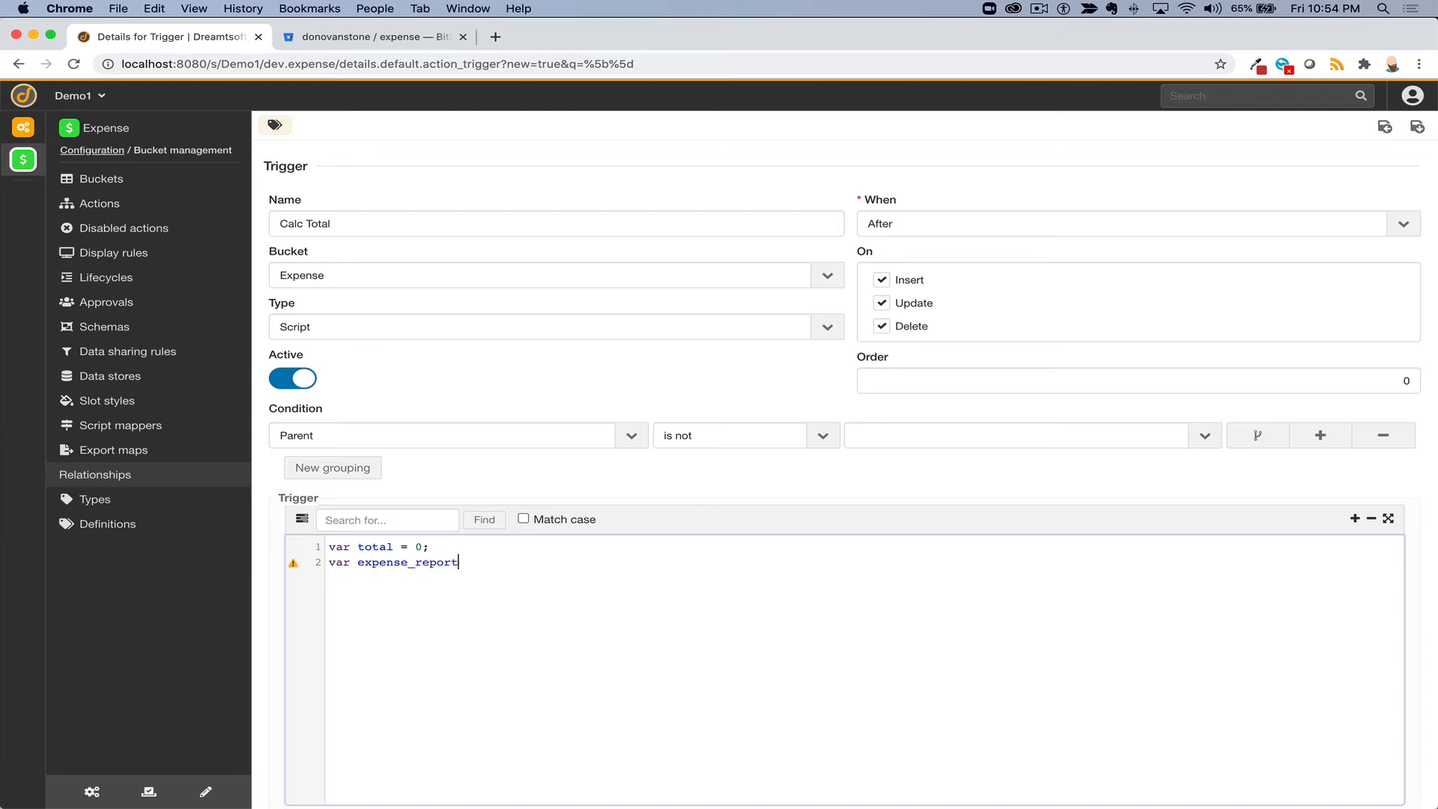
text( = )
text(new FRecord)
text((')
text(expense_)
text(report')
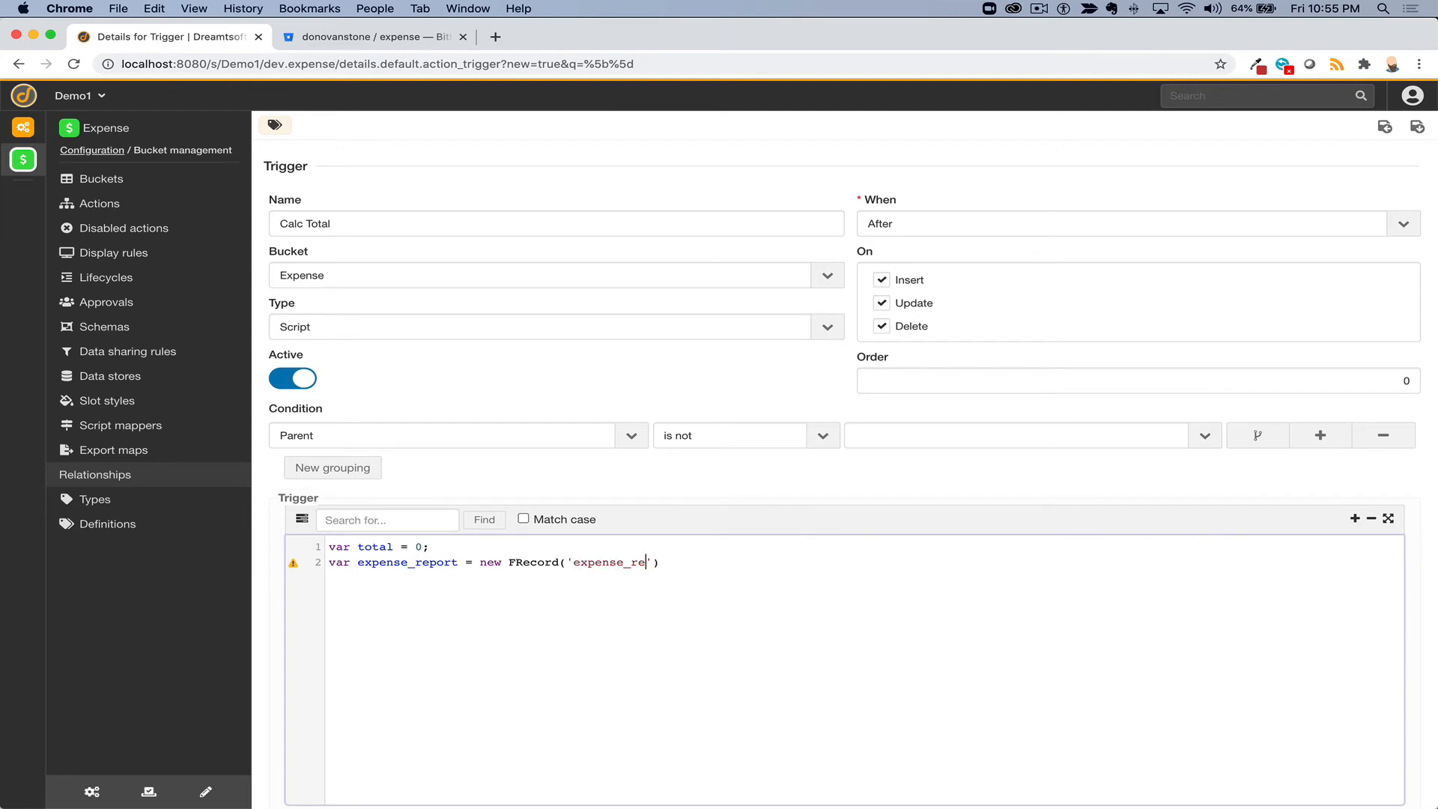
text();)
key(Return)
- Start line 3 with expense_report.getRecord by copying the variable name down
double_click(419, 563)
key(super+c)
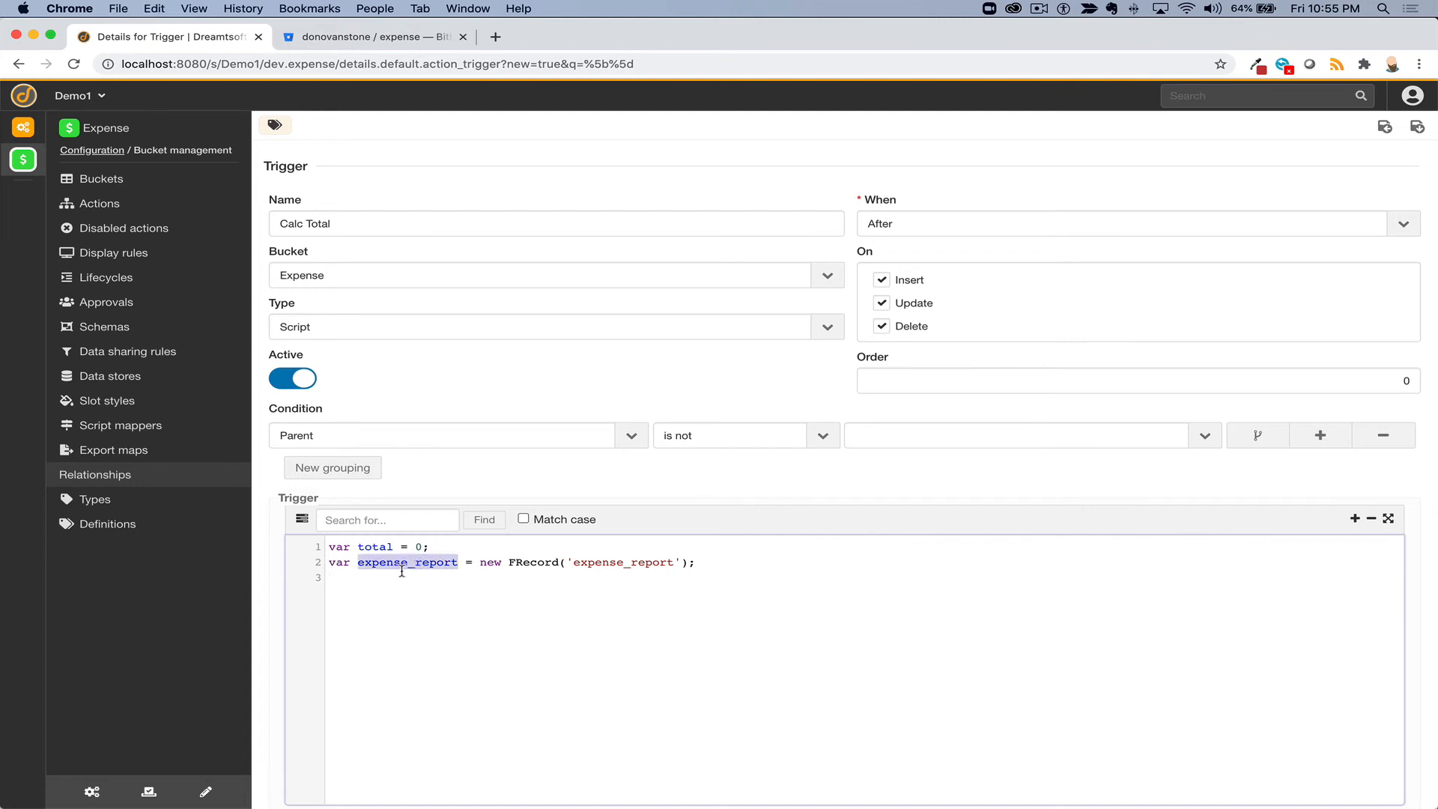
click(392, 576)
key(super+v)
text(.)
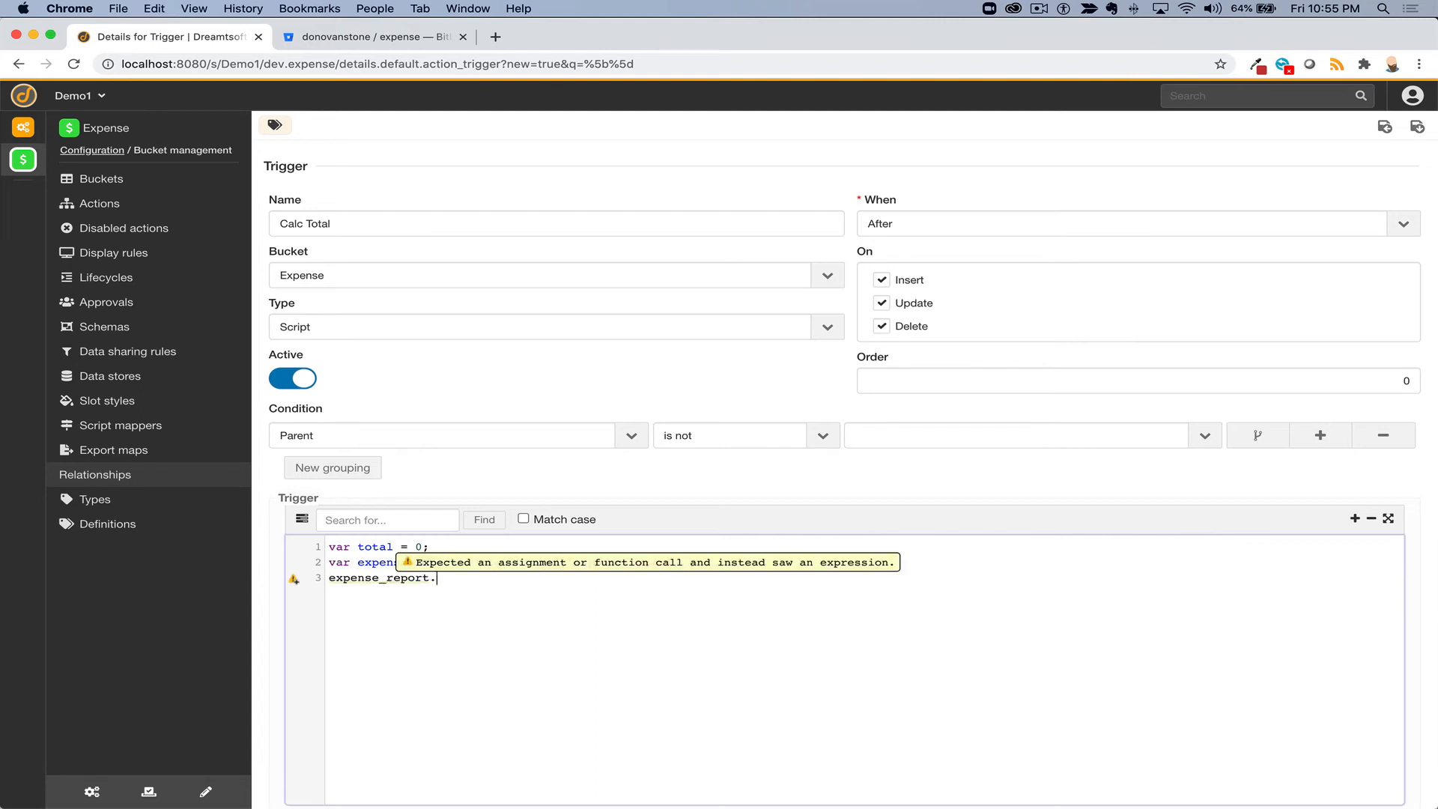
text(getREco)
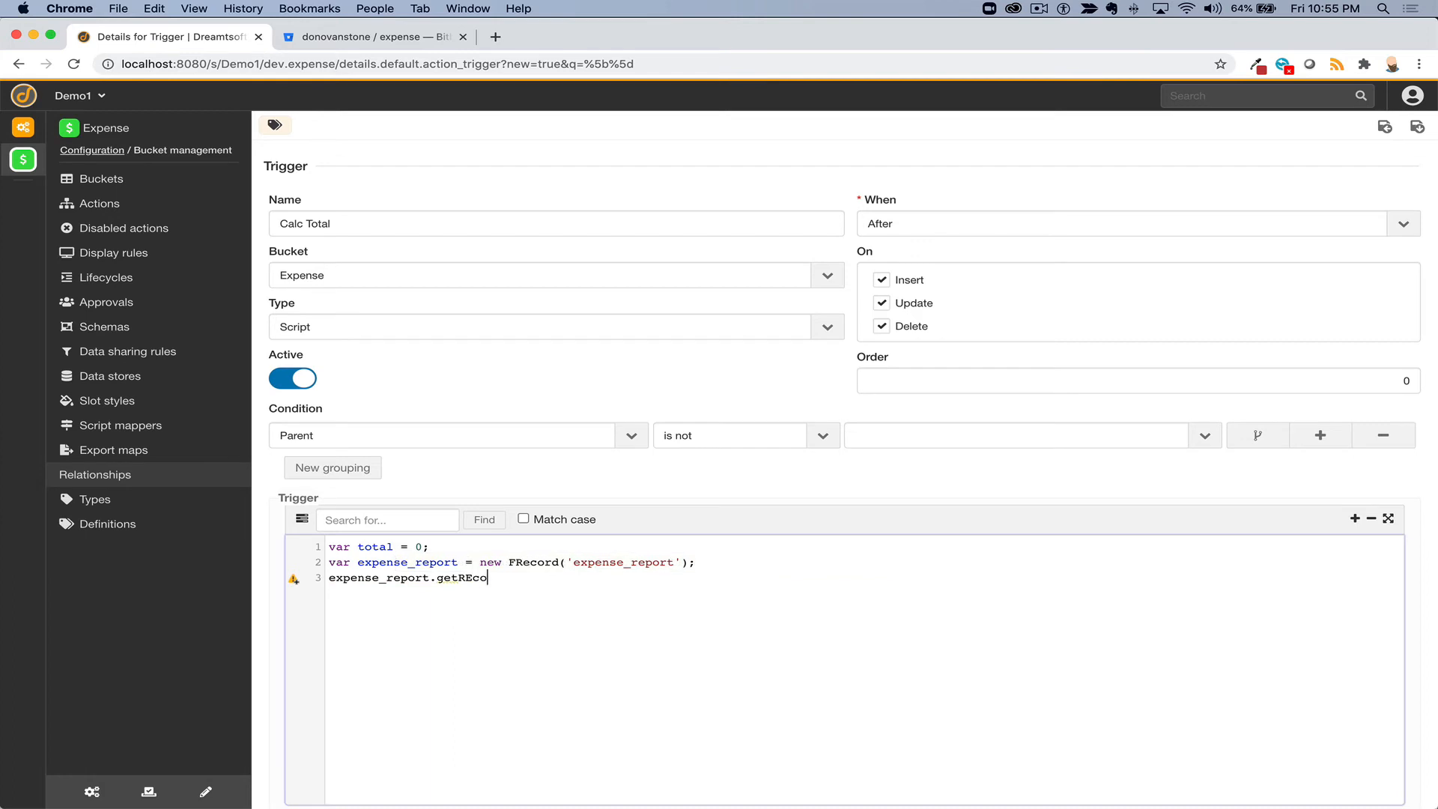
- Complete line 3 as expense_report.getRecord(record.parent); and add blank lines below
key(BackSpace)
key(BackSpace)
key(BackSpace)
text(ecord()
text(')
key(BackSpace)
text(record.parent);)
key(Return)
key(Return)
- Declare var expenses = new FRecord('expense'); on line 5
text(var ep)
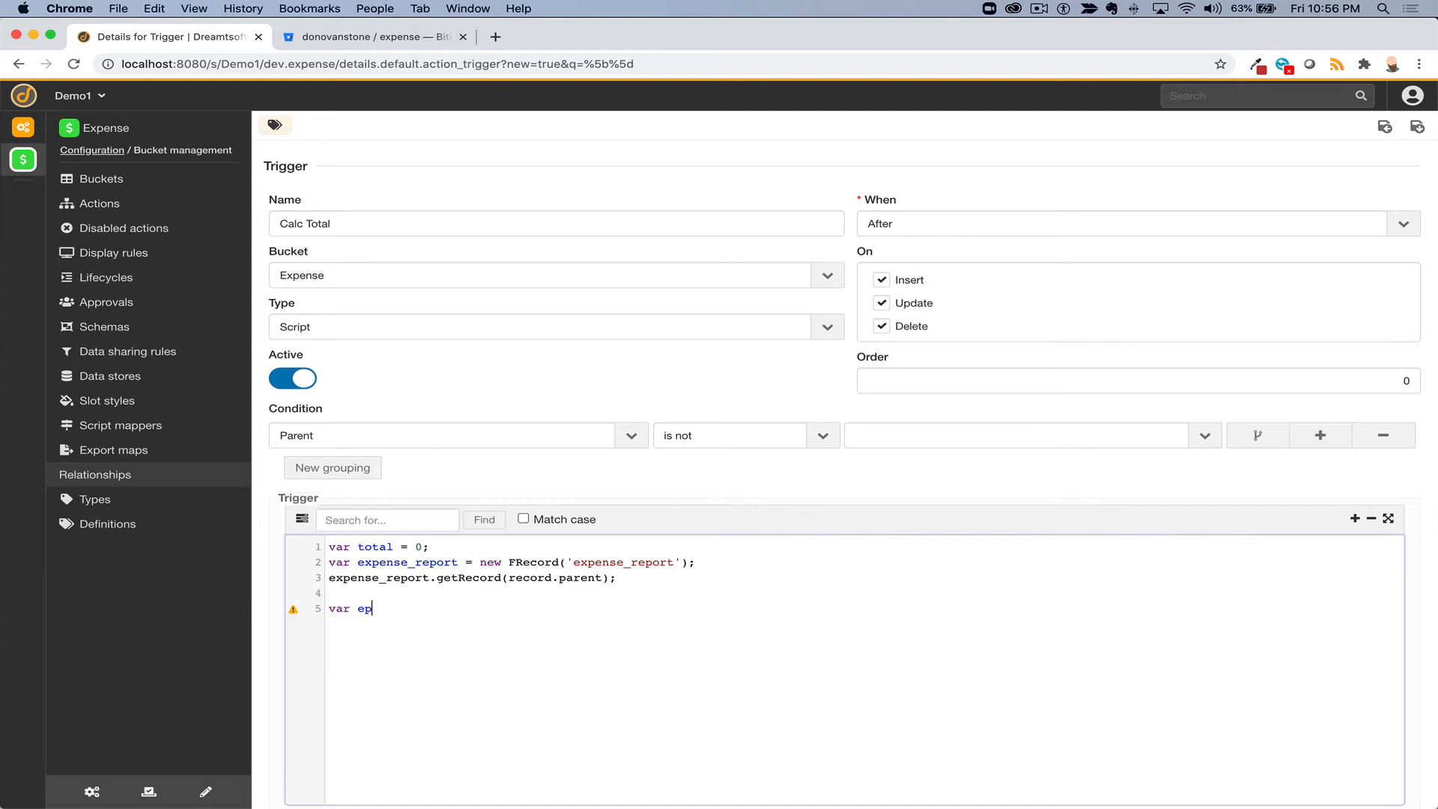
text(enses -)
key(BackSpace)
text(= nf)
key(BackSpace)
text(ew FRecord('expense')
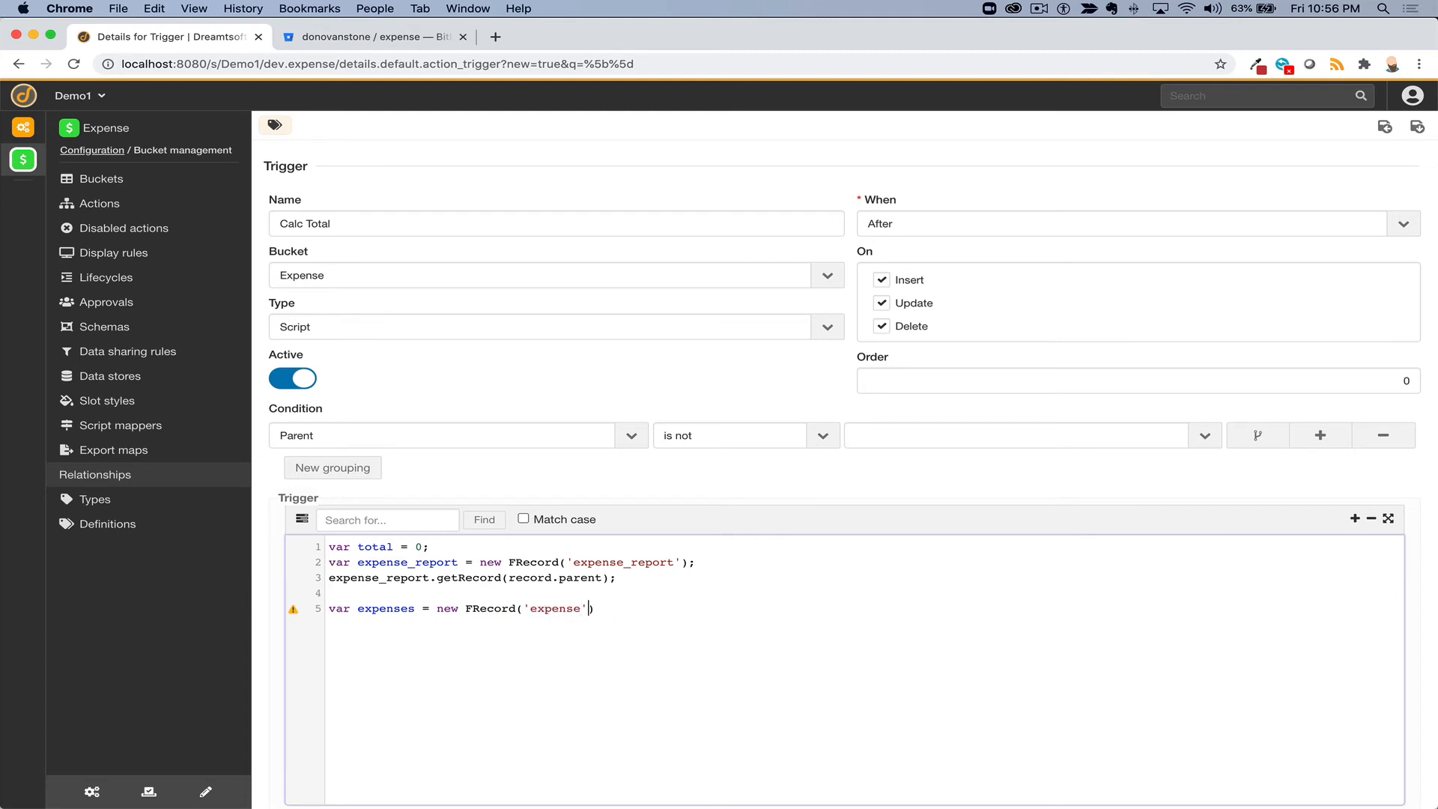
text();)
- Add expenses.addSearch('parent', record.parent); and expenses.search(); to the script
double_click(386, 608)
click(373, 622)
key(super+v)
text(.addSE)
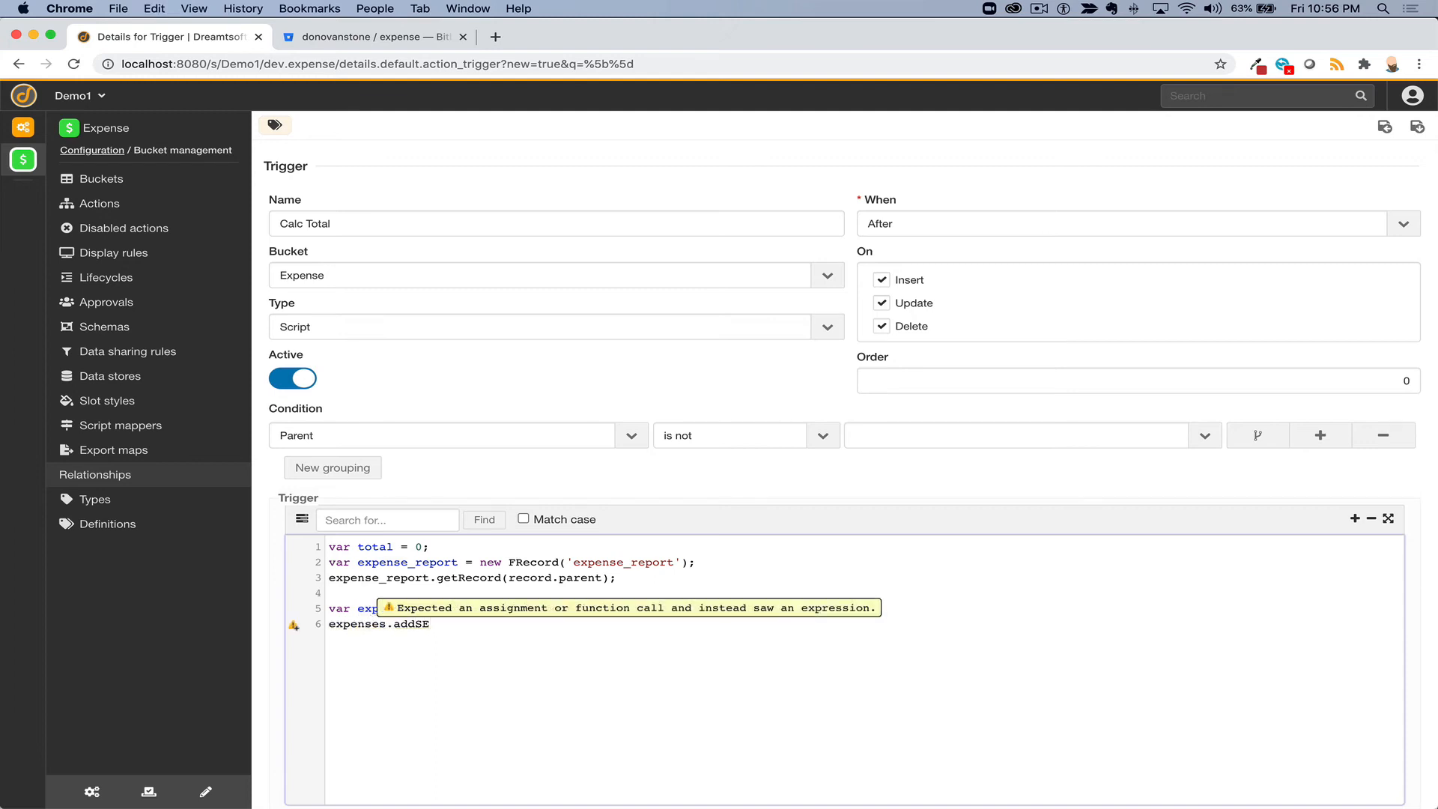
key(BackSpace)
text(earch(')
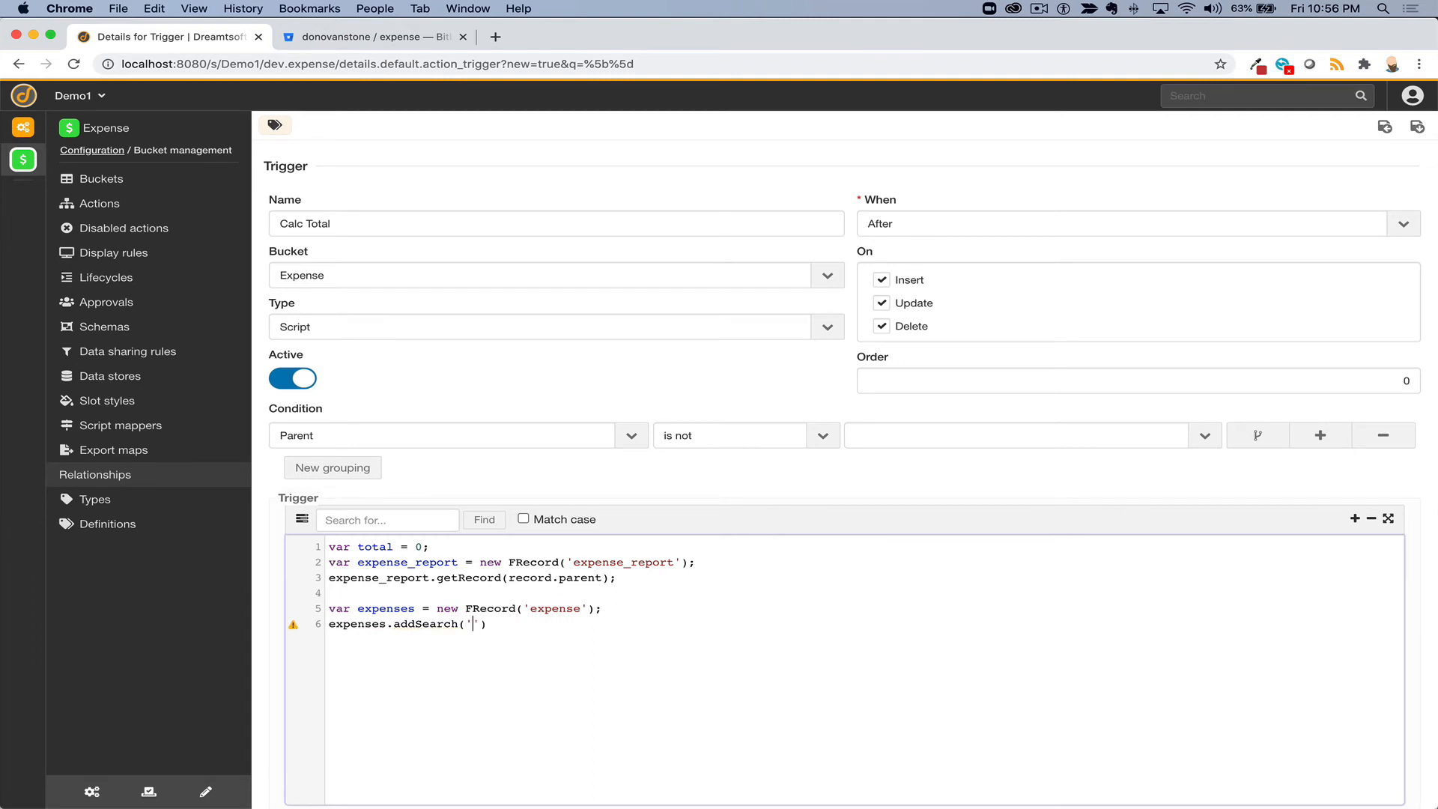
text(parent', record.parent); )
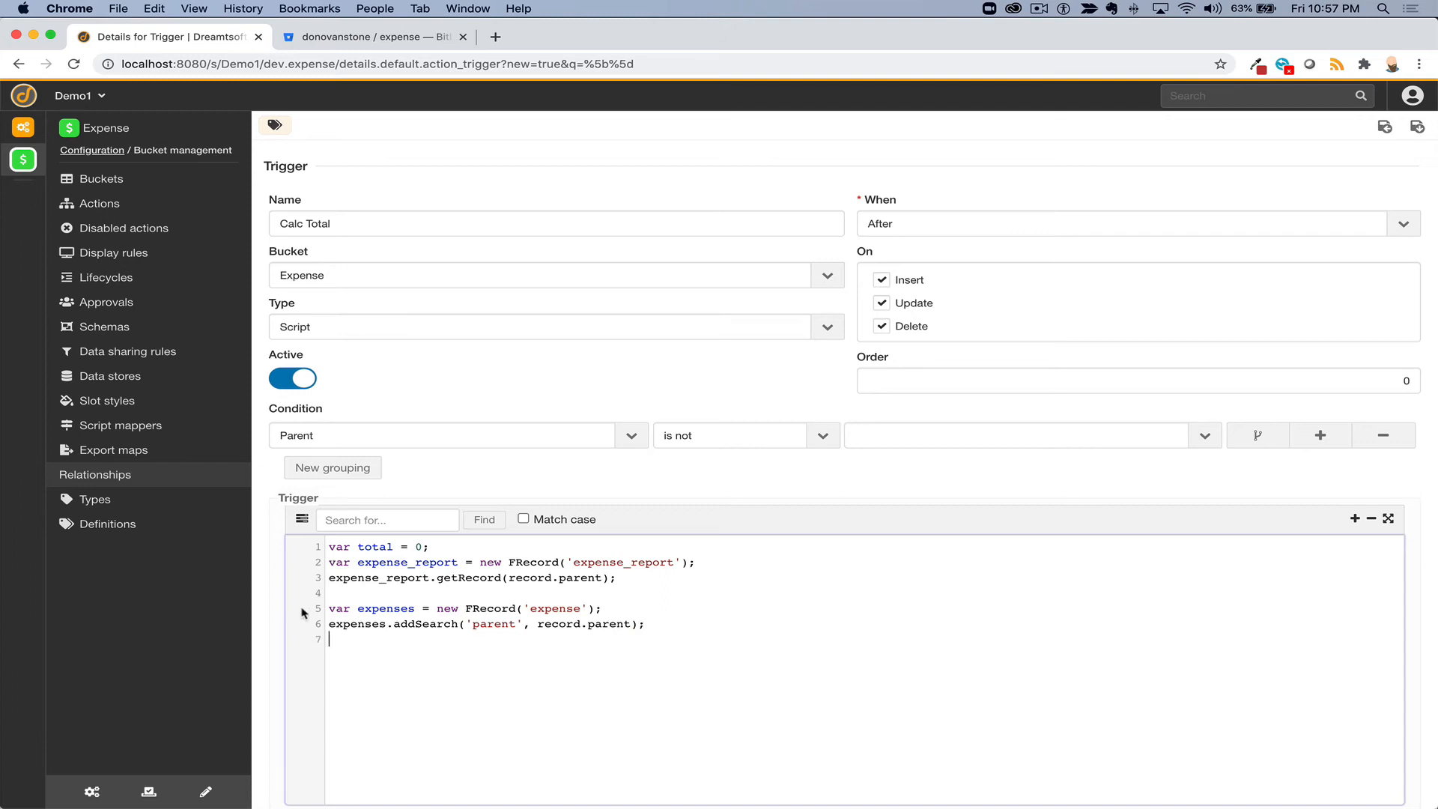
text(expenses.sear)
text(ch();)
- Add a while(expenses.next()) loop setting total = (expenses.amount + total);
text(while)
text(()
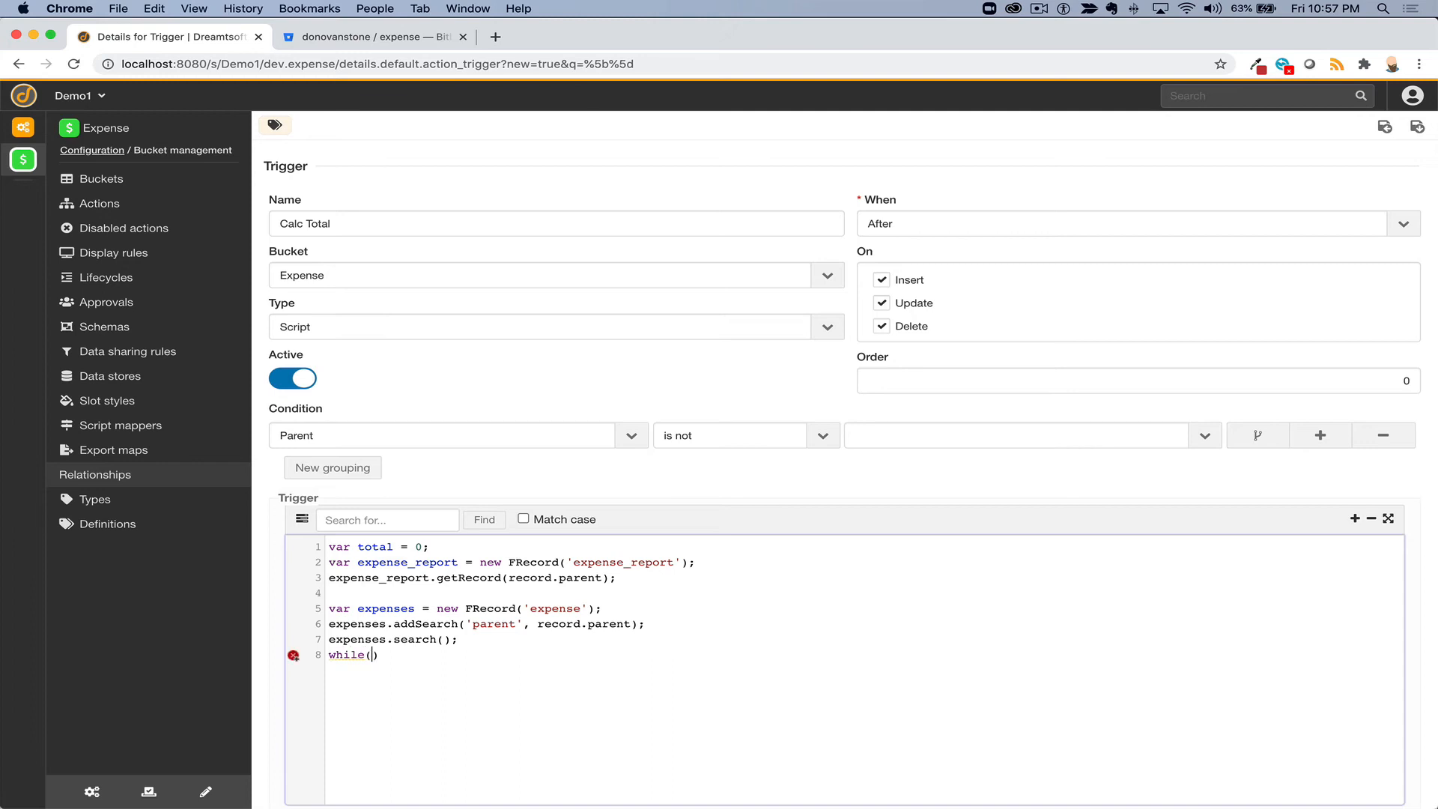
text(expenses.next)
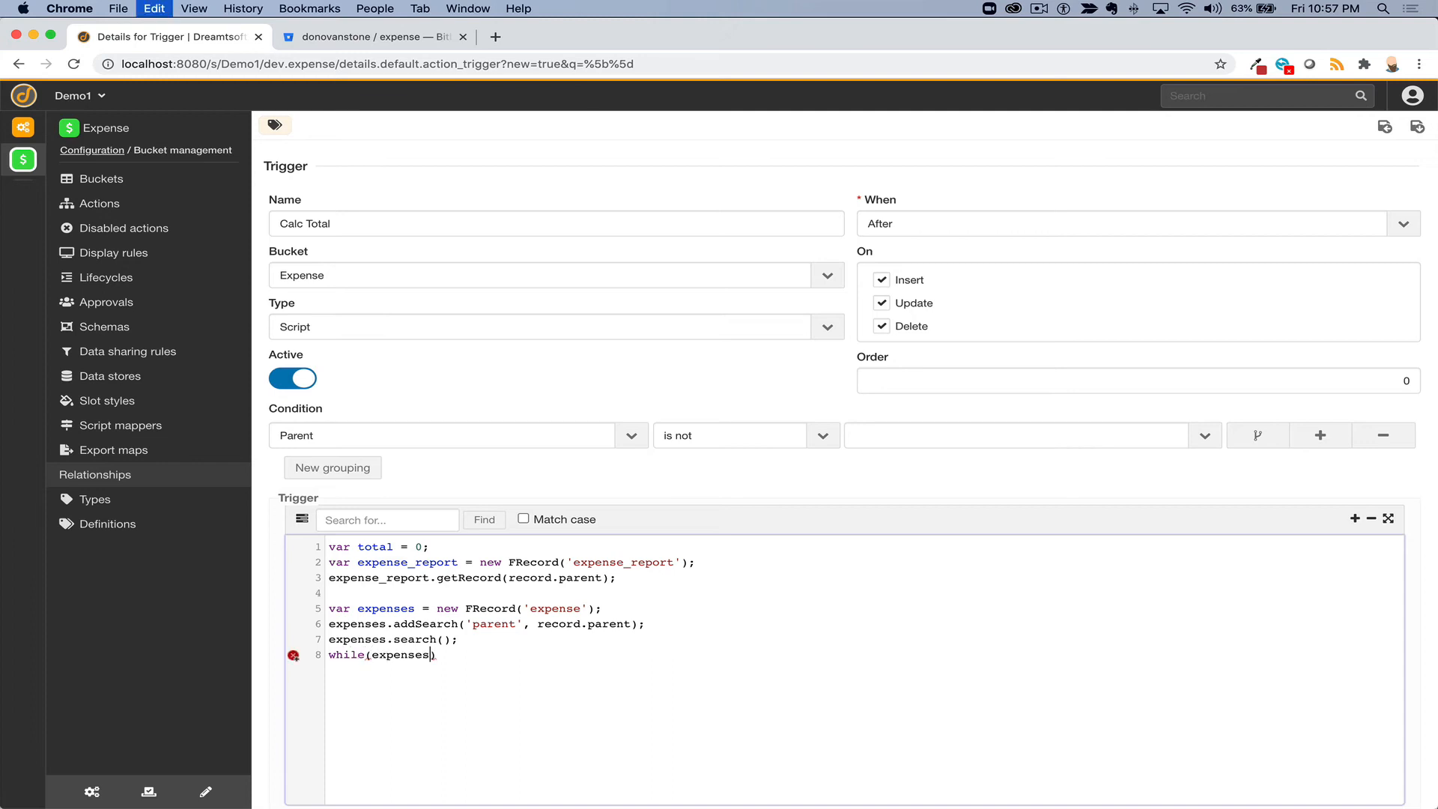
text(())[)
key(Return)
key(BackSpace)
key(BackSpace)
key(BackSpace)
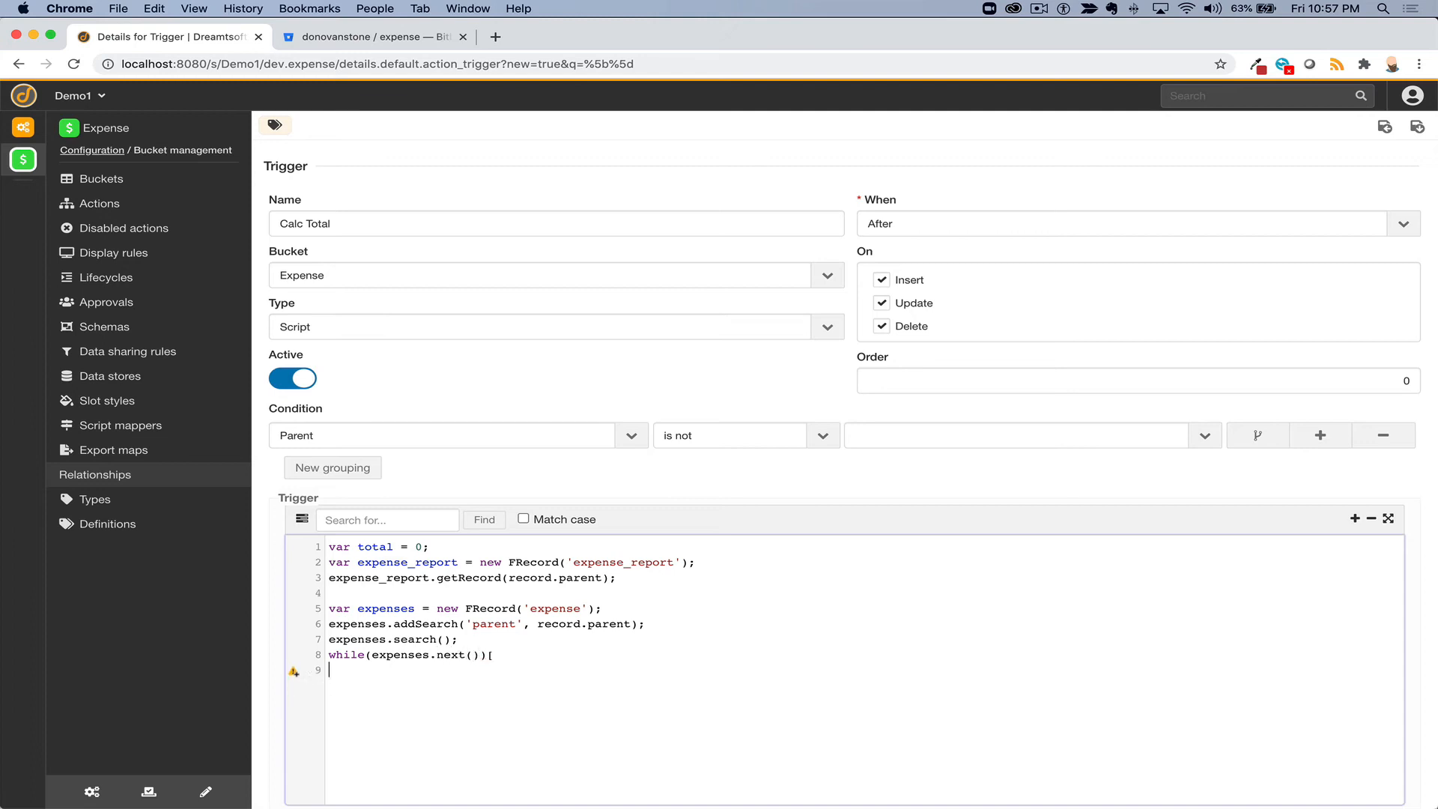
text({)
key(Return)
text(total)
text( =)
text(())
text(expenses.amoou)
key(BackSpace)
key(BackSpace)
text(unt + total)
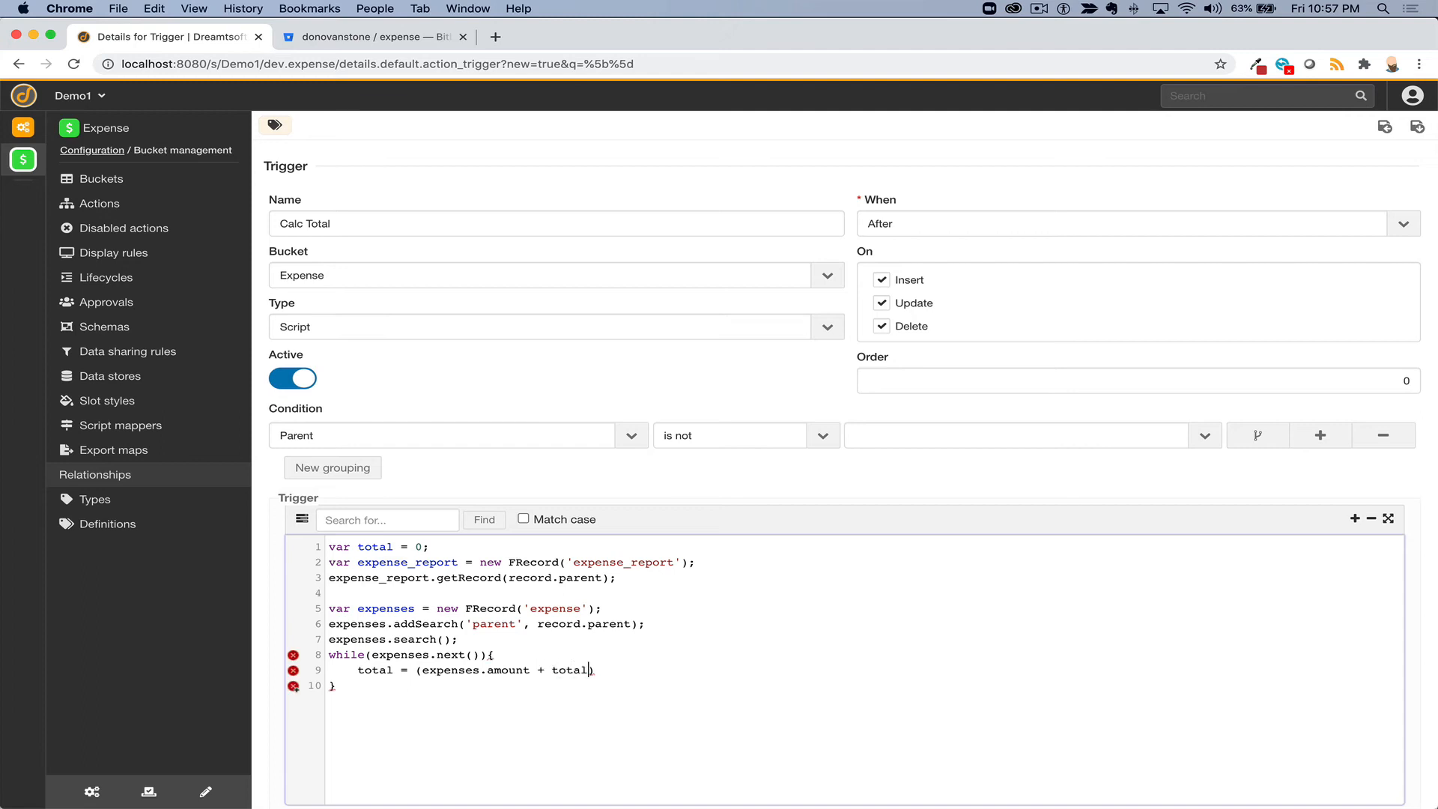
text();)
- Add expense_report.total = total; and expense_report.update(); on line 11
double_click(400, 567)
key(super+c)
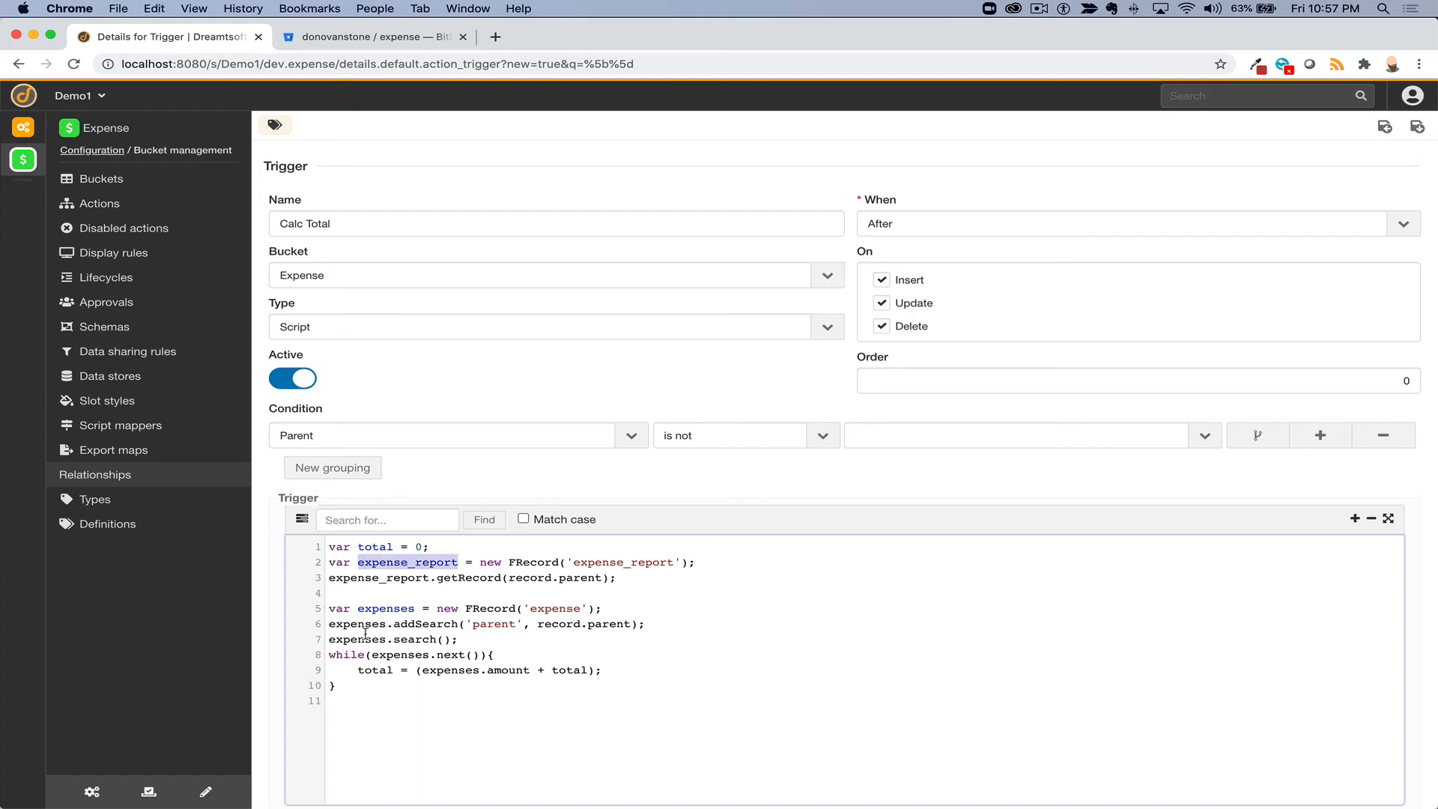
click(337, 700)
key(super+v)
text(.total)
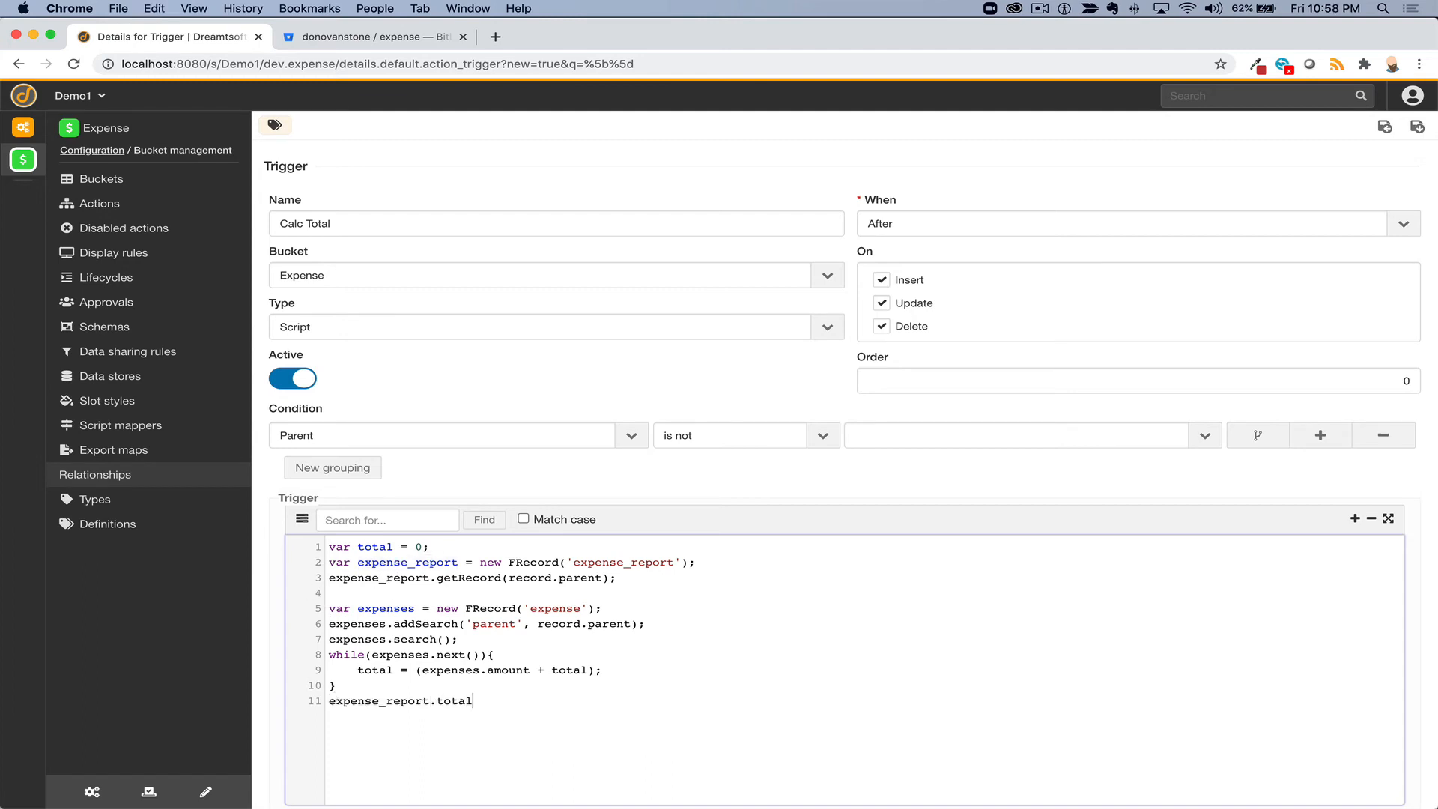
text( = total; )
text(expense_report.update)
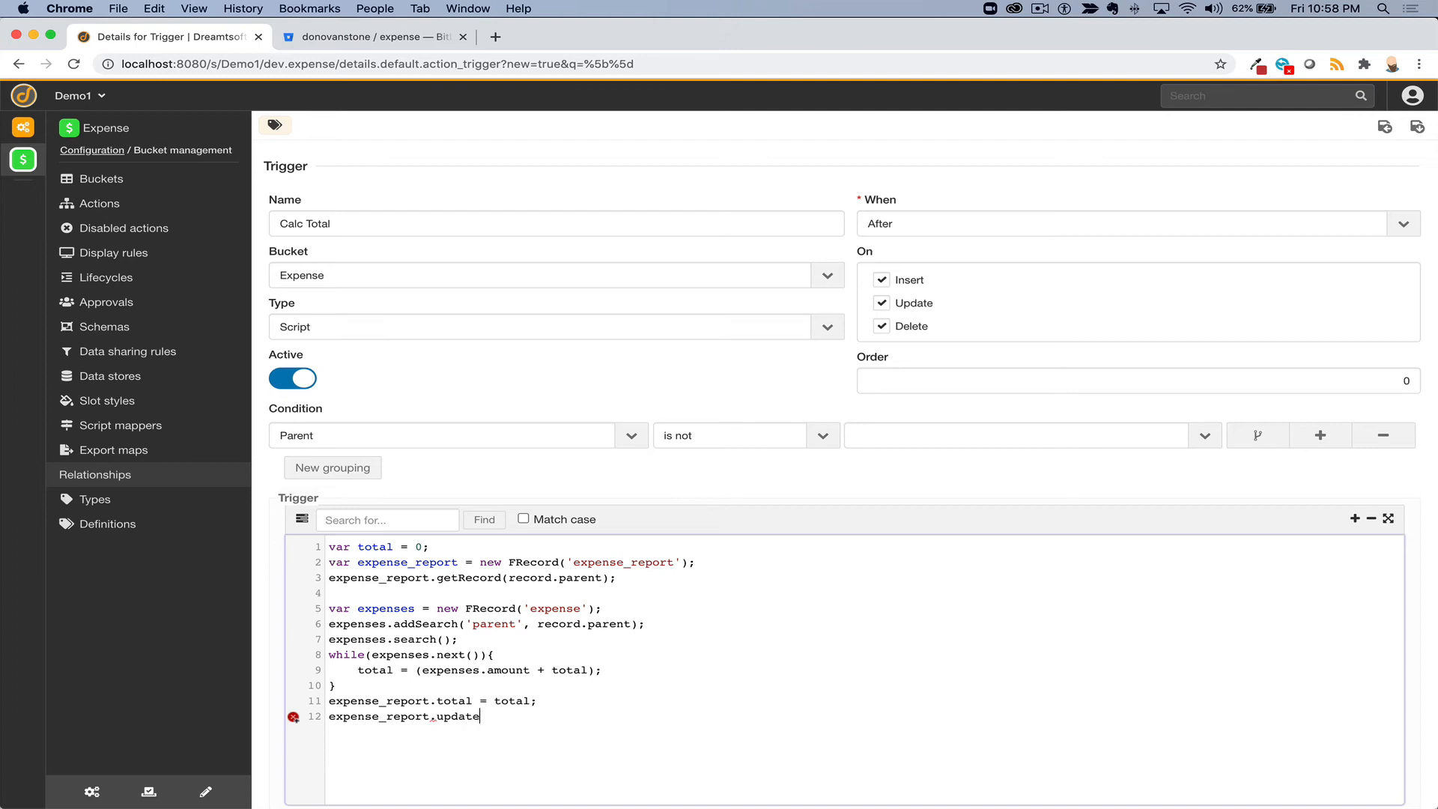
text(();)
- Review script lines 1–8: the variables, parent report load, expenses query and while loop
double_click(384, 546)
double_click(408, 562)
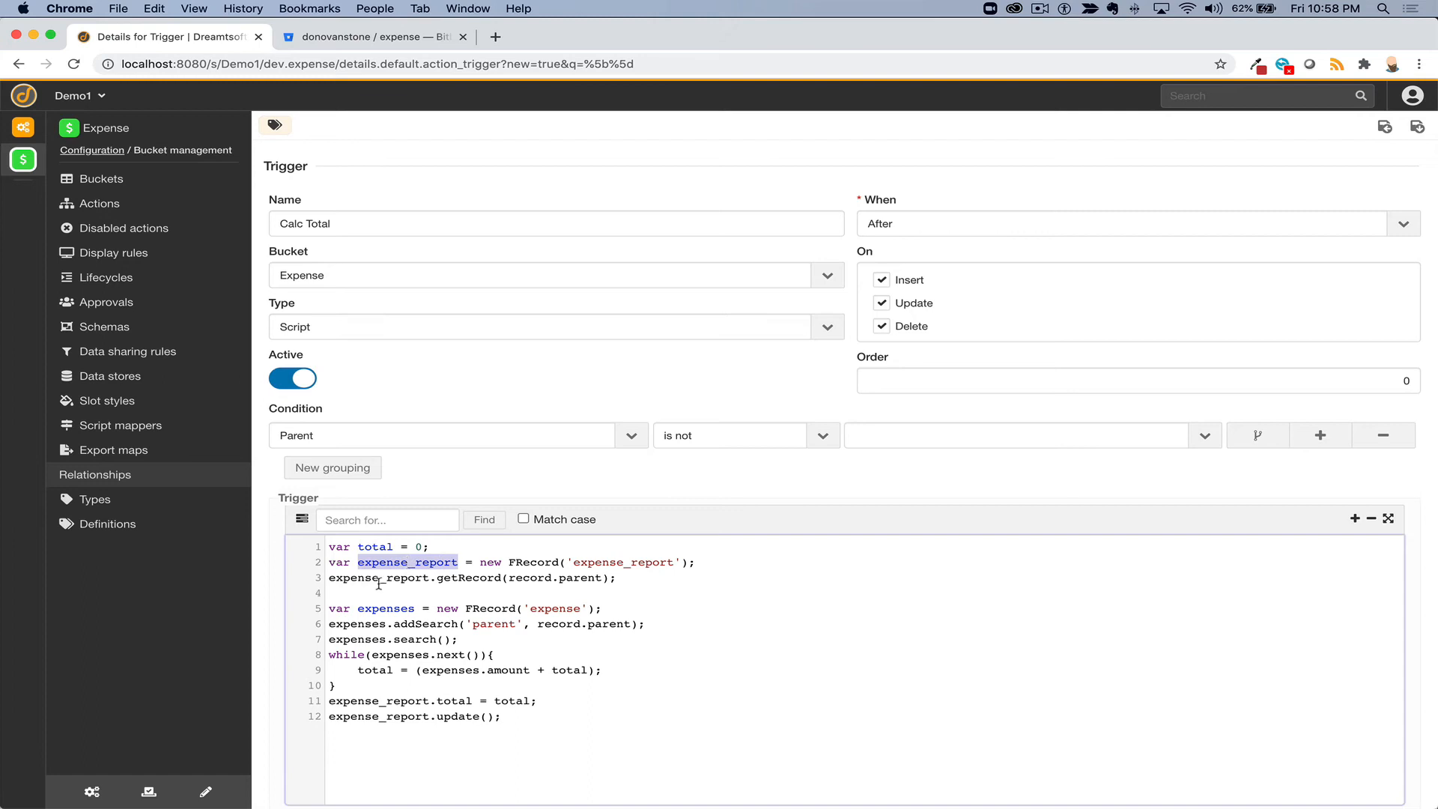
drag(331, 562, 608, 582)
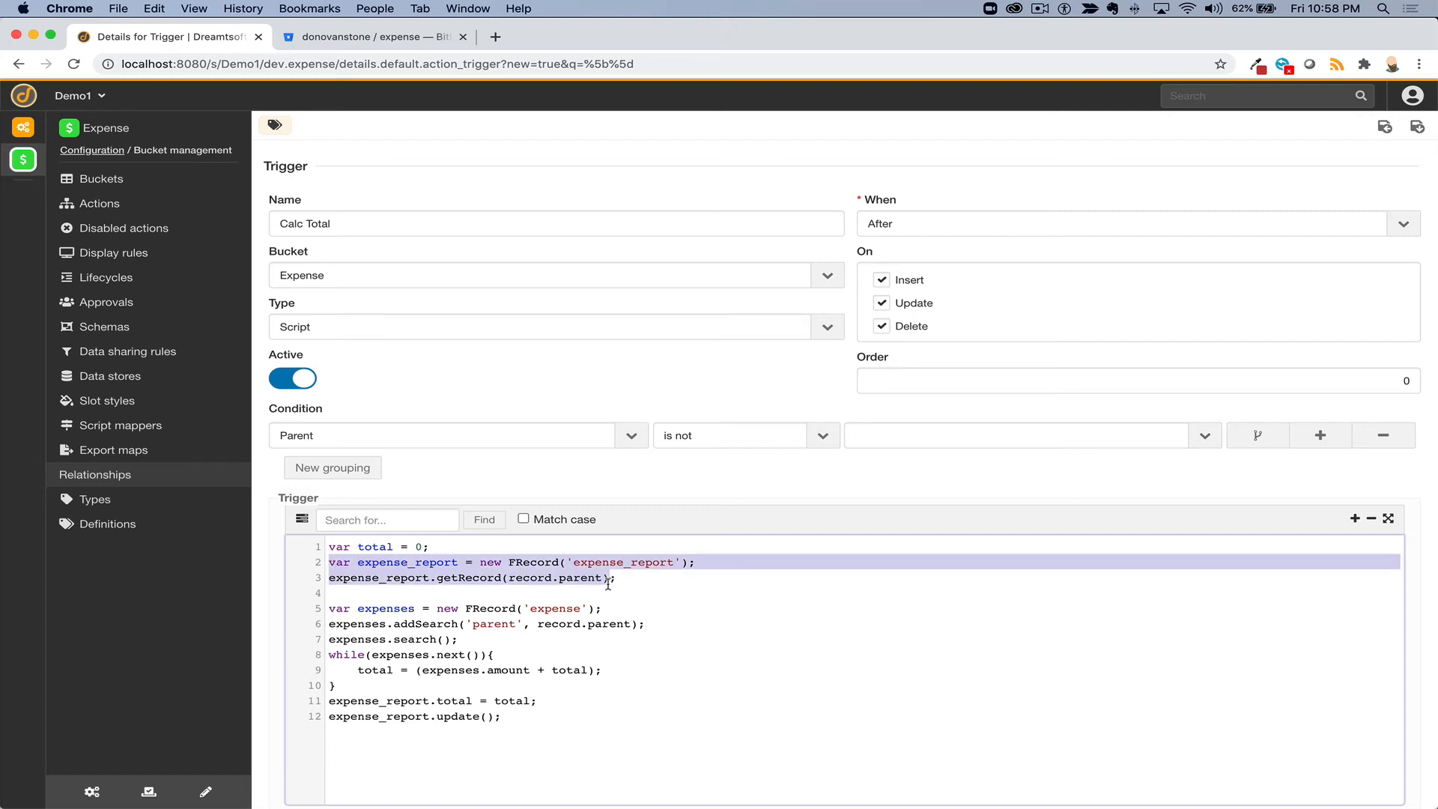
drag(329, 608, 620, 603)
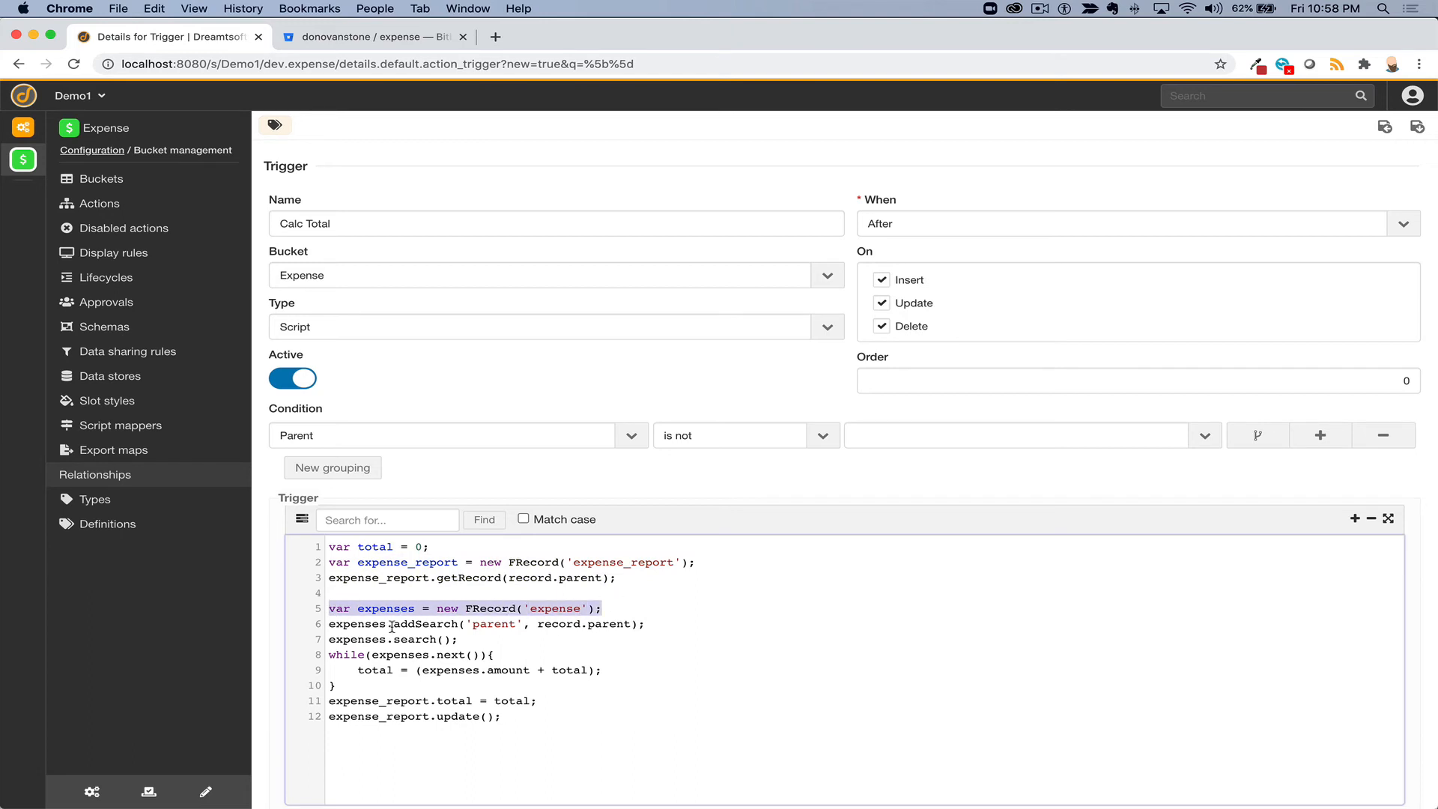
drag(329, 624, 653, 626)
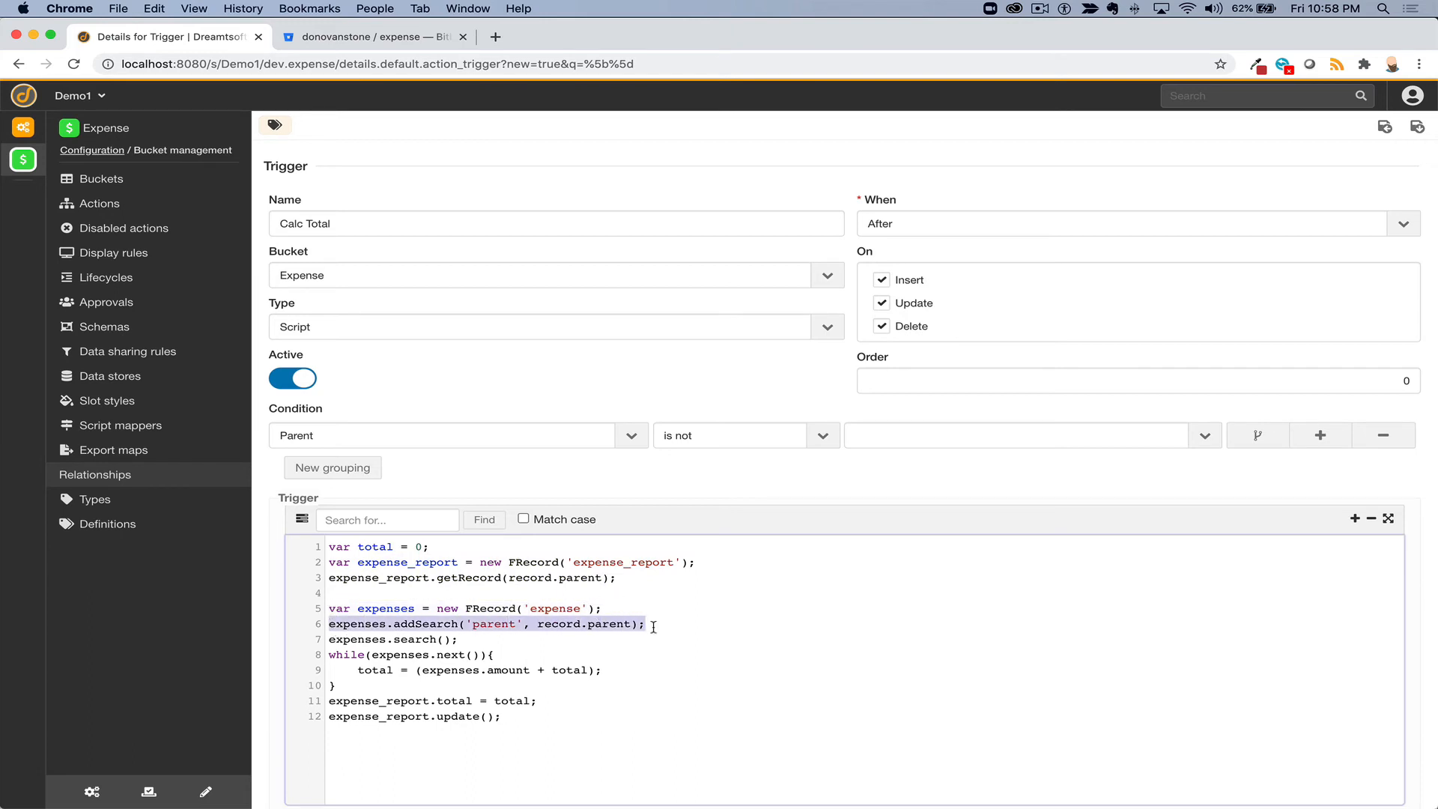
double_click(555, 626)
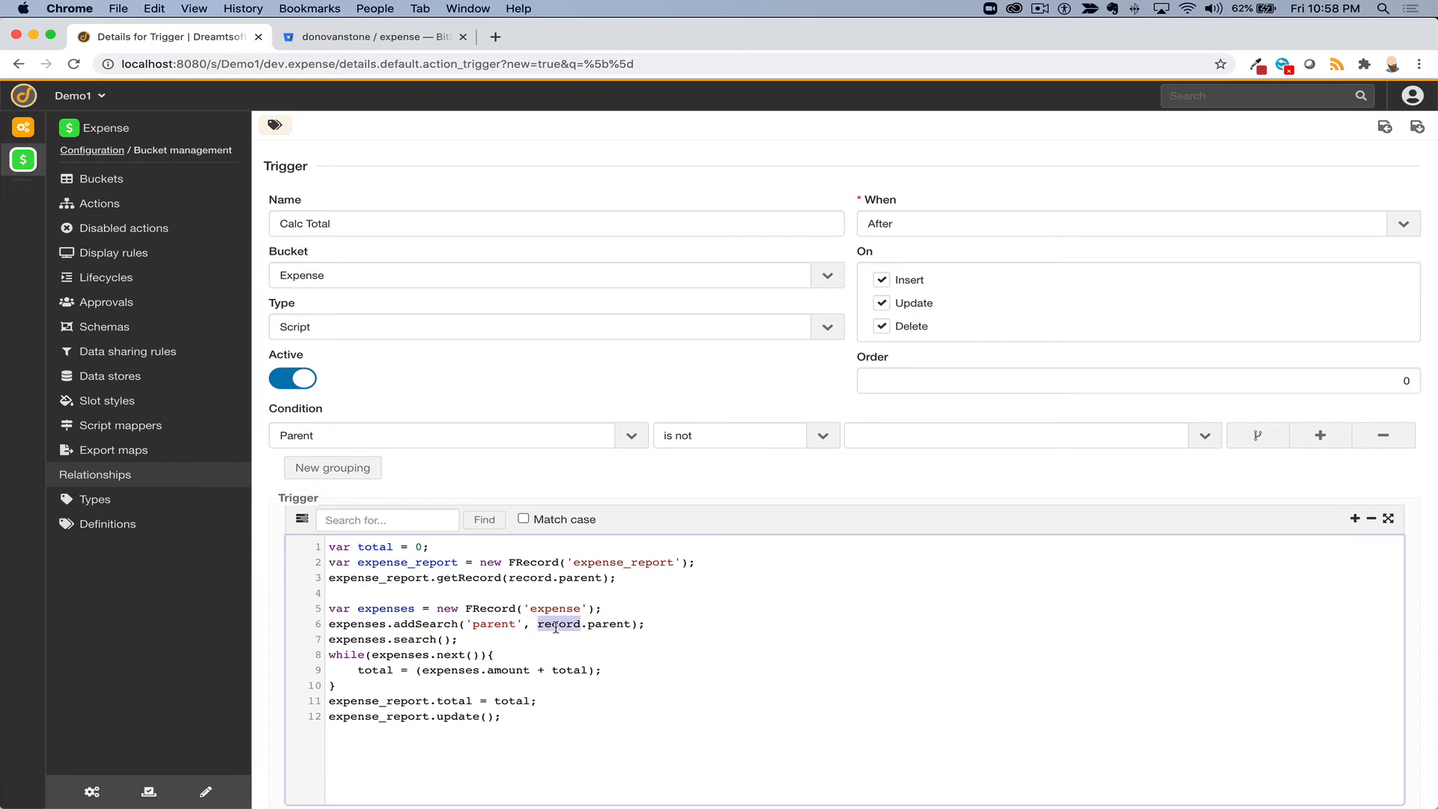
double_click(414, 639)
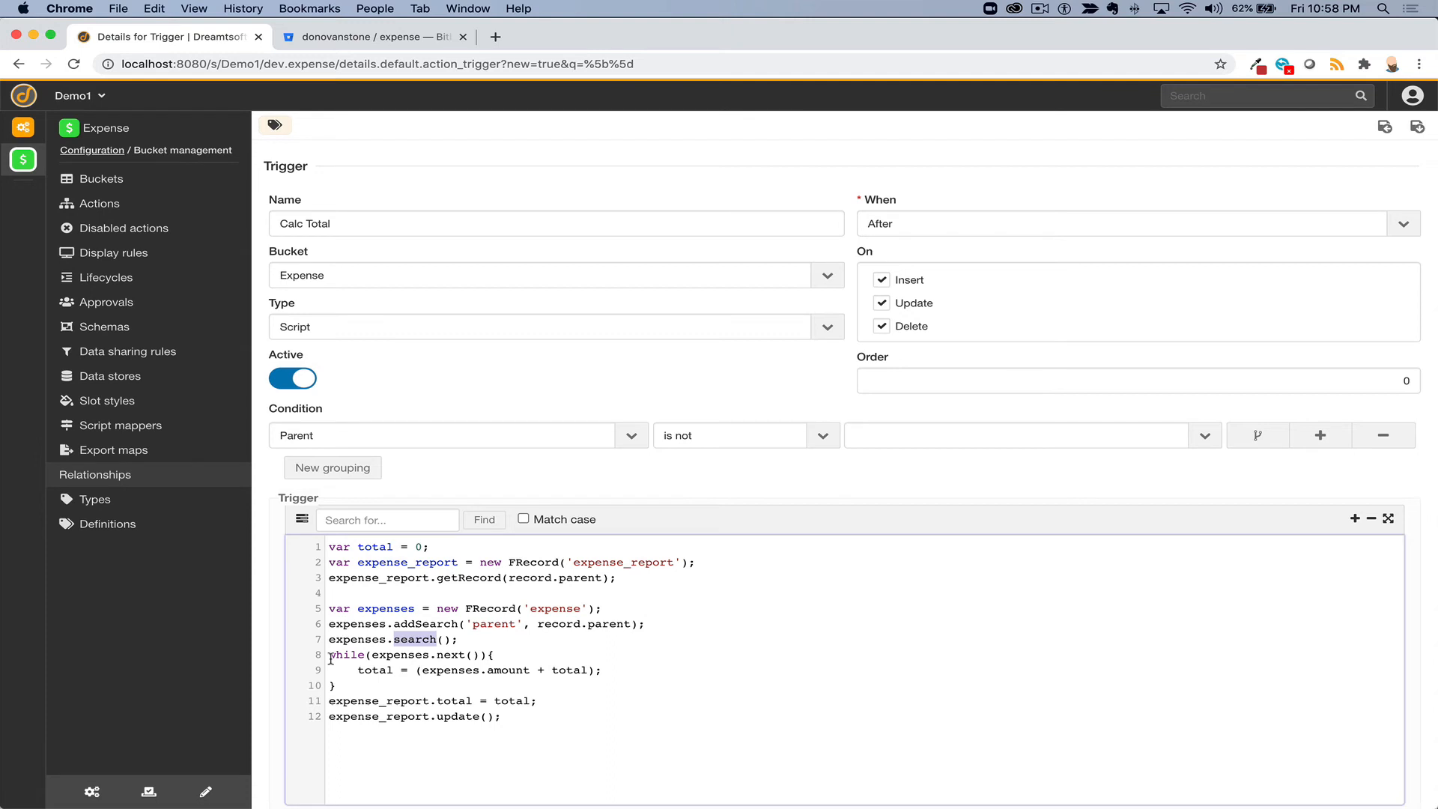
drag(331, 658, 367, 656)
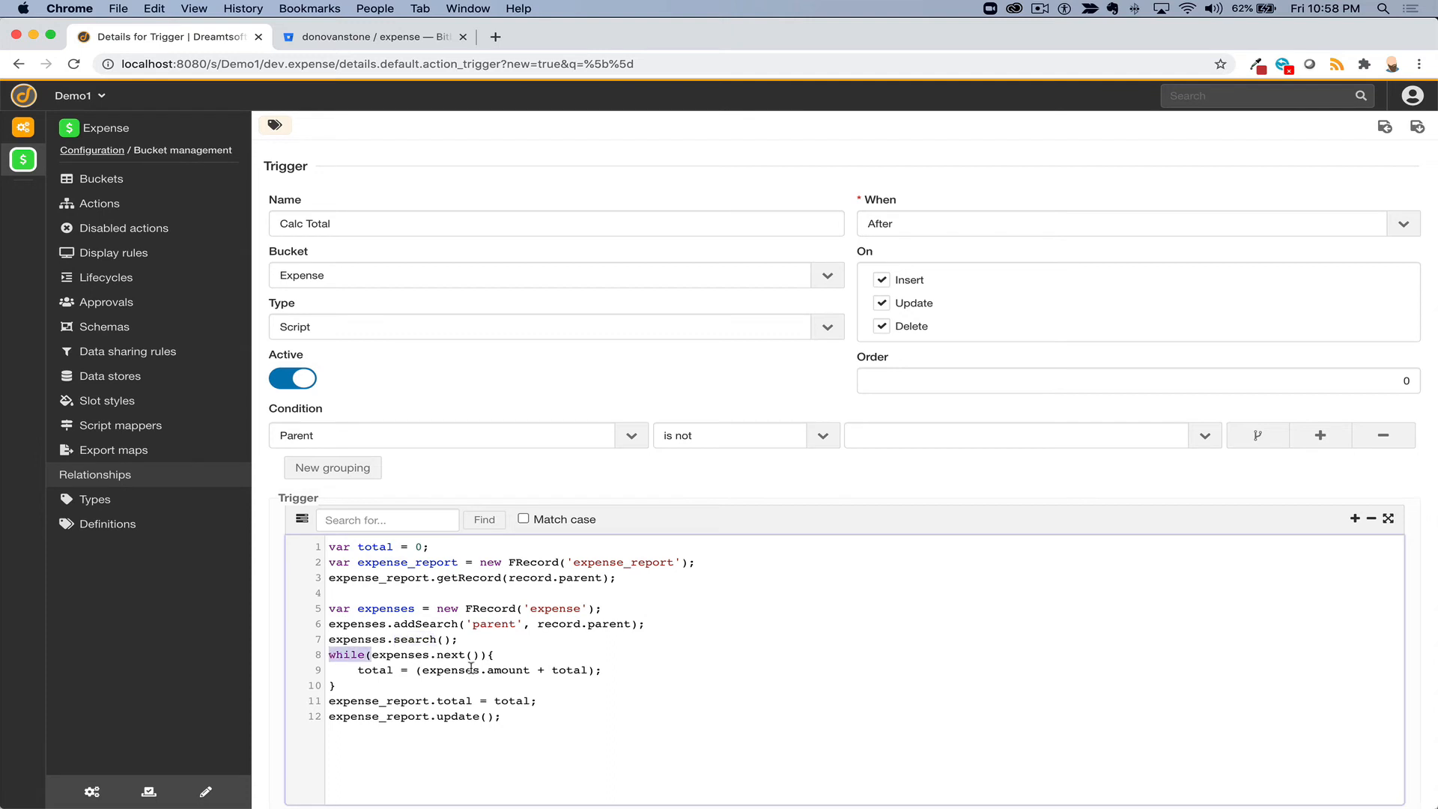
- Review the running total and report update lines, then save the trigger in place
click(379, 670)
double_click(379, 670)
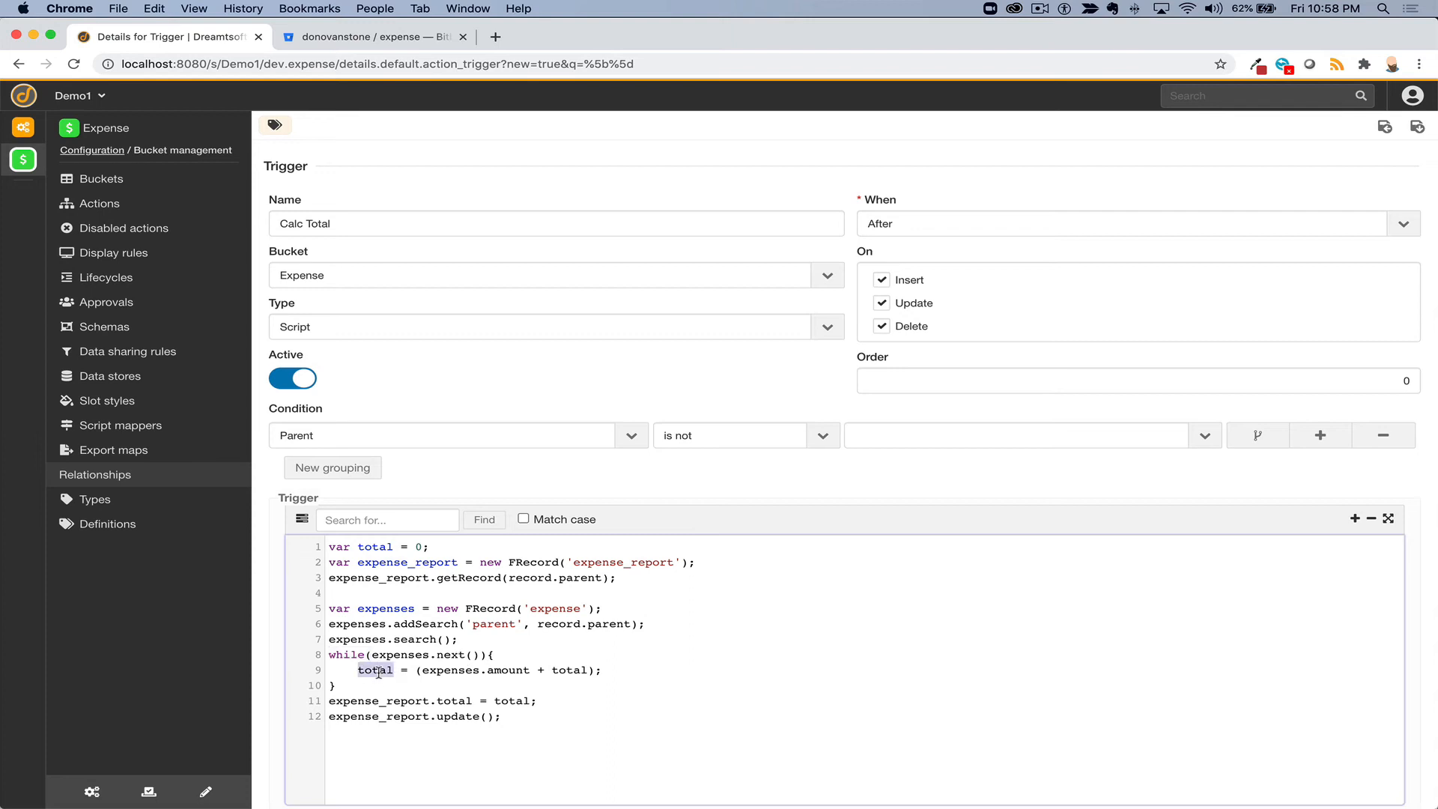
click(423, 670)
drag(423, 671, 527, 672)
double_click(567, 672)
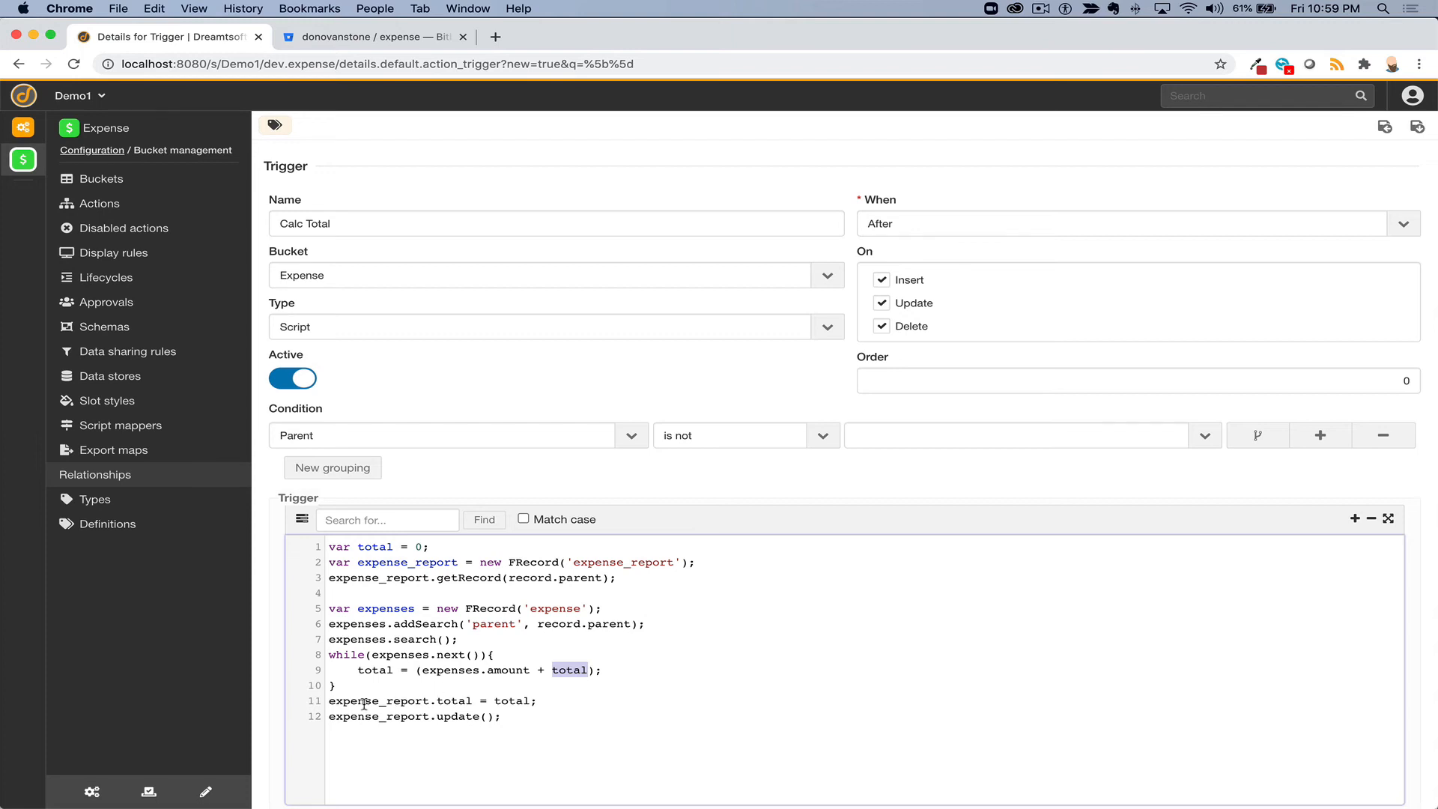
click(328, 700)
drag(328, 700, 430, 704)
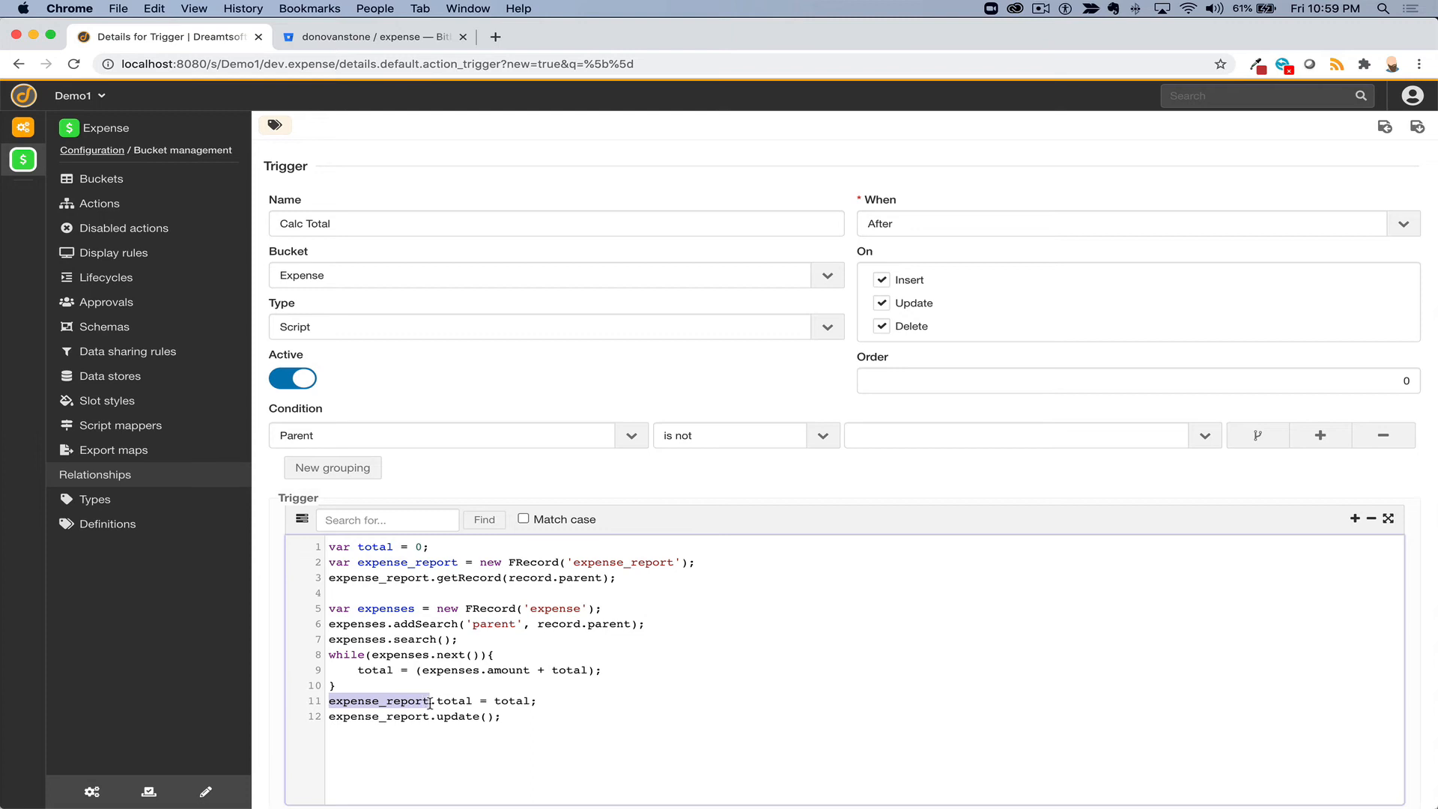
double_click(458, 703)
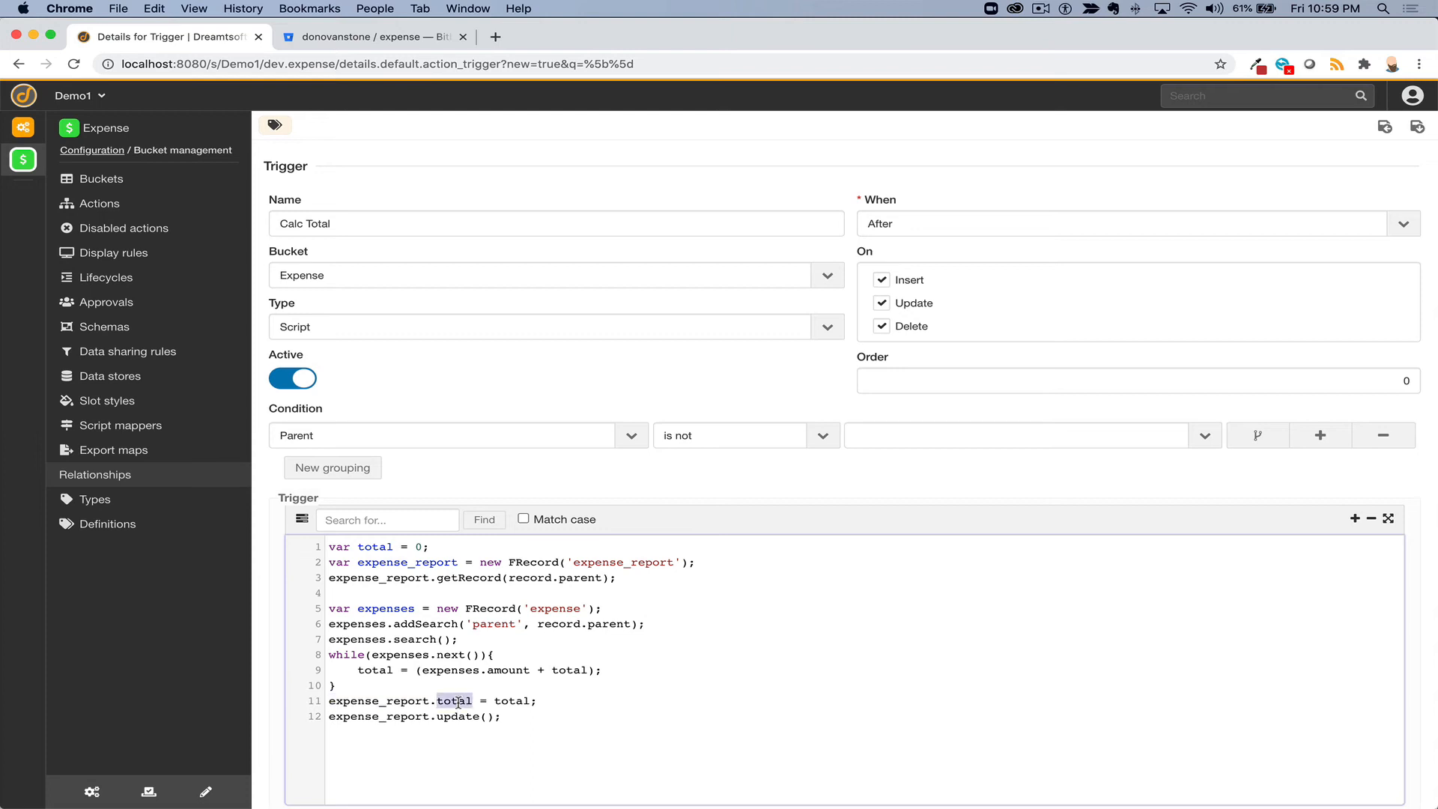
double_click(510, 701)
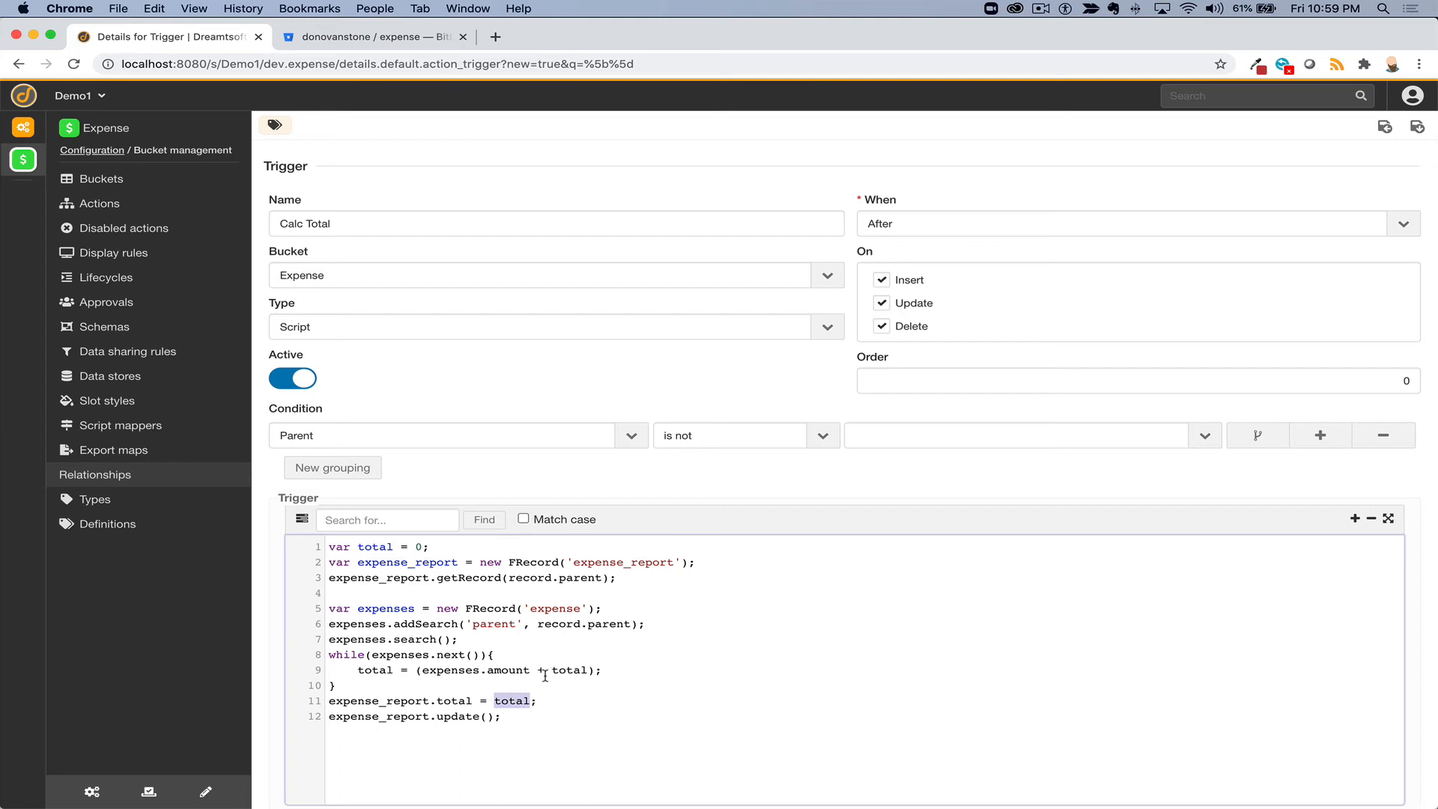
double_click(463, 715)
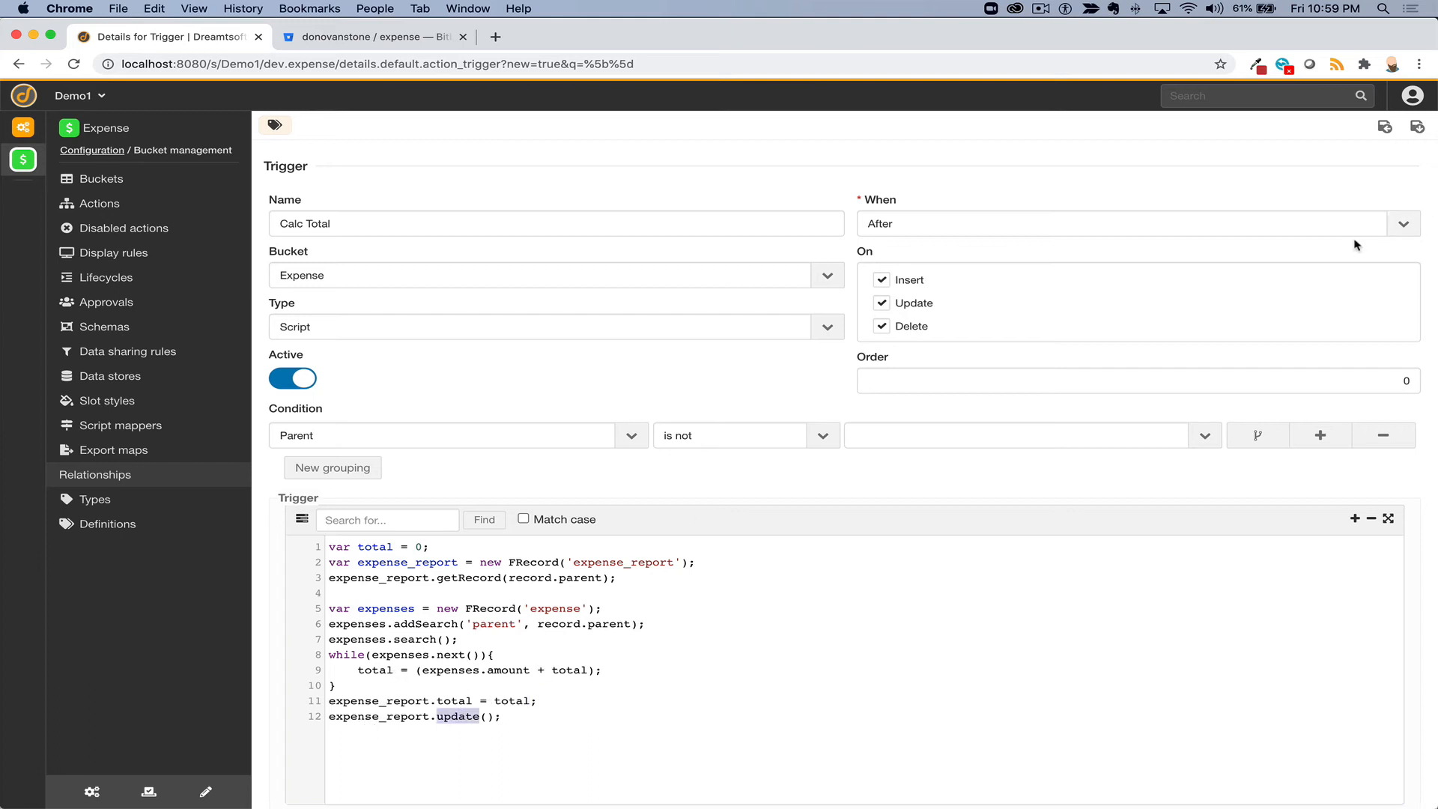
click(1415, 131)
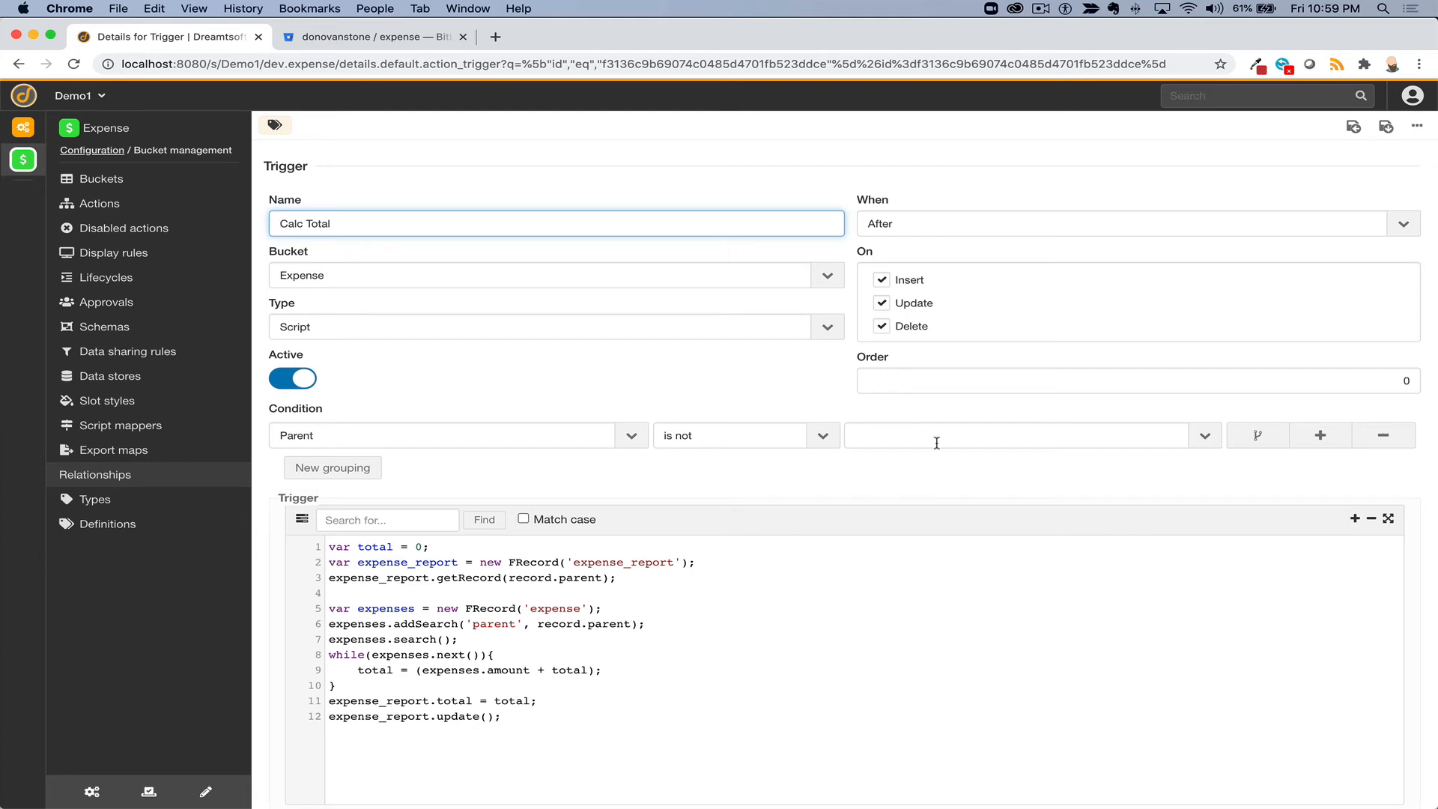
- Change expense EXP00000006's amount to $101.00, save it, and open report EXPRT00000007
click(22, 159)
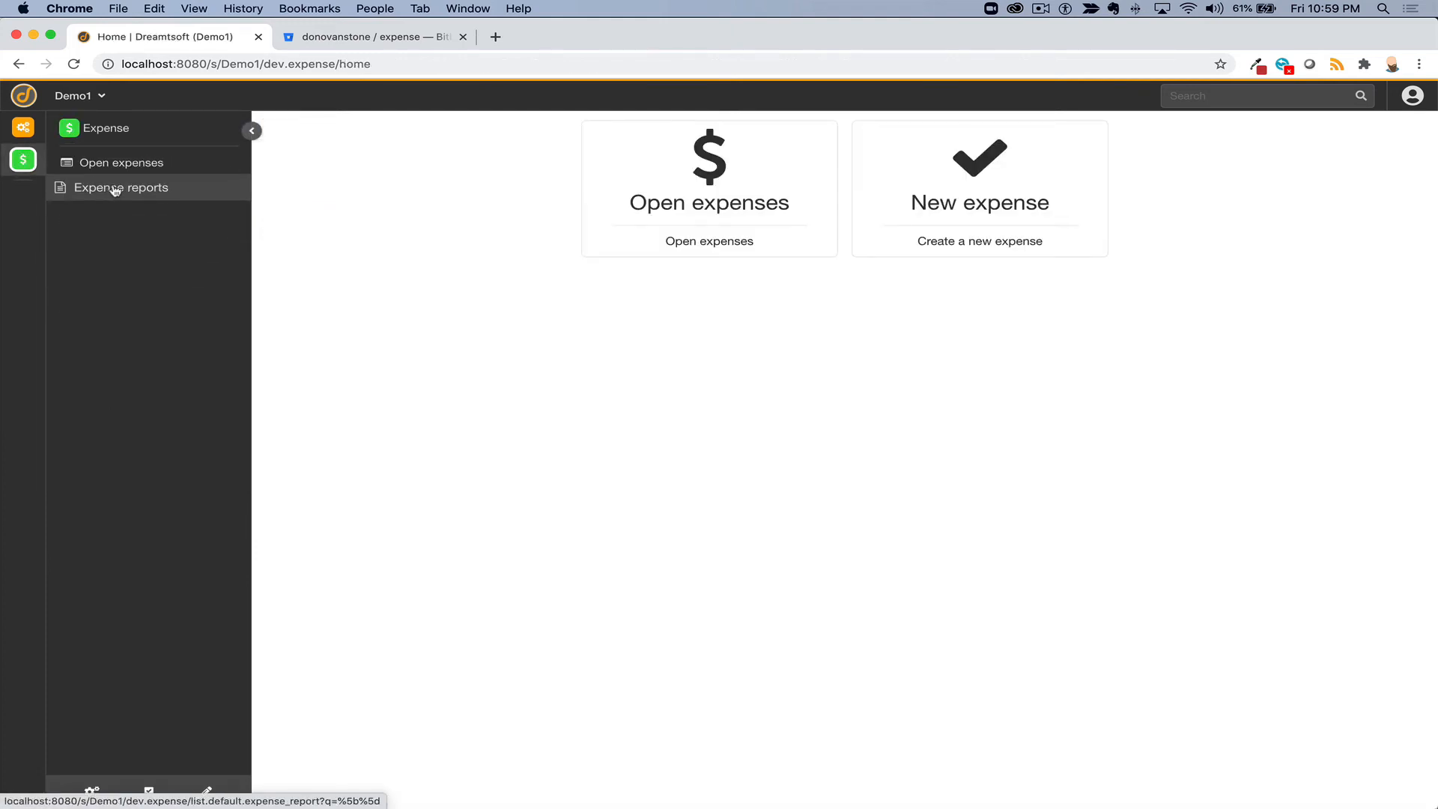
click(166, 161)
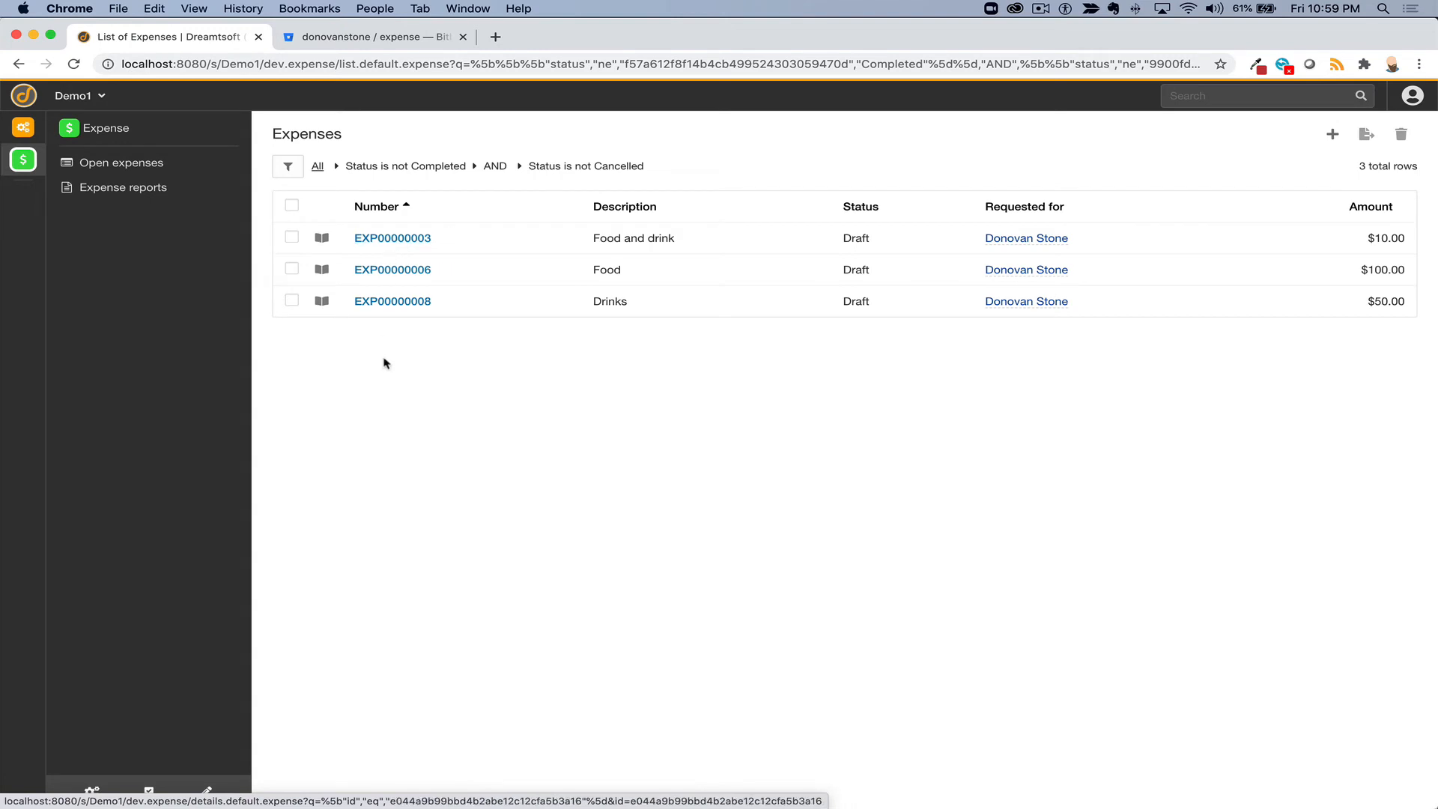
click(397, 271)
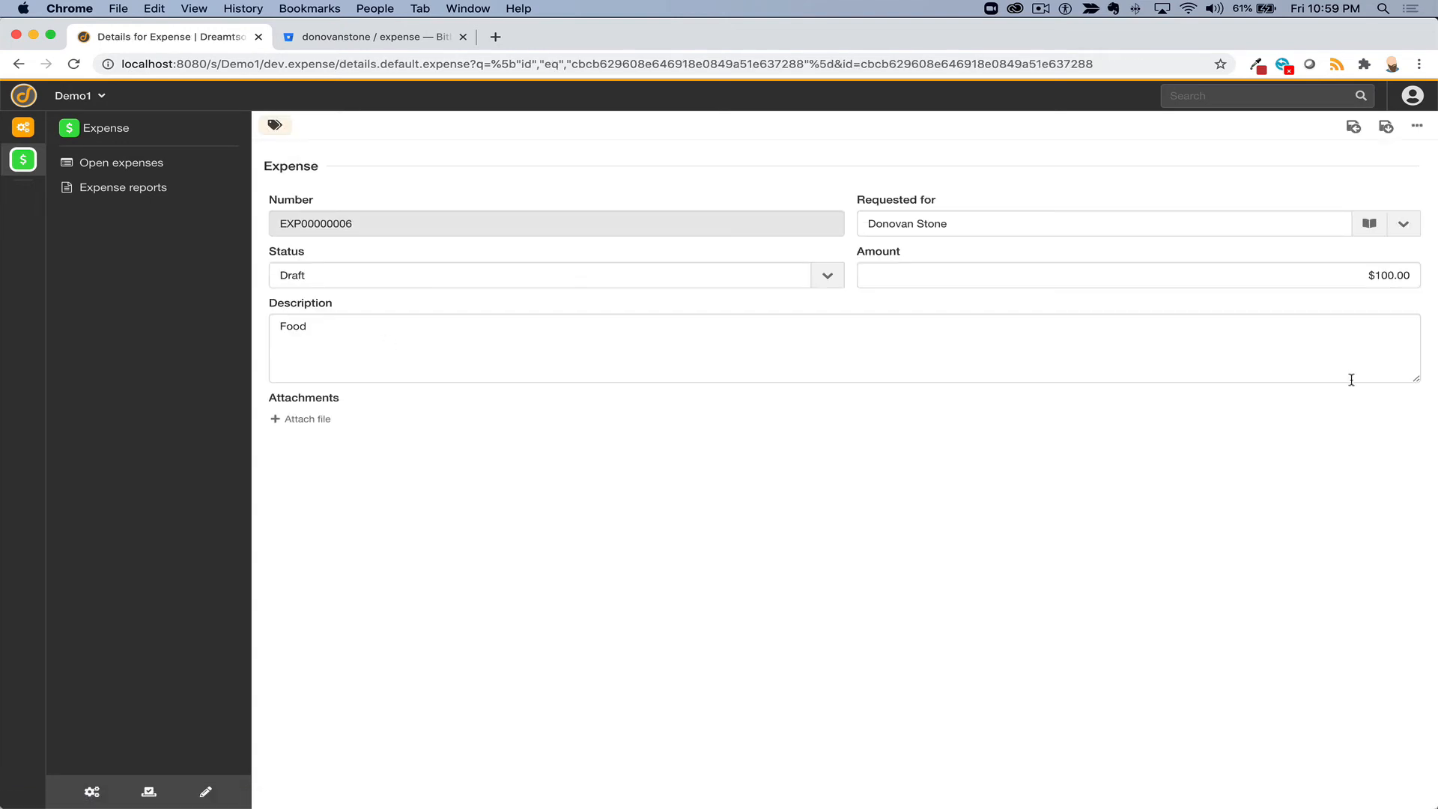
click(1380, 277)
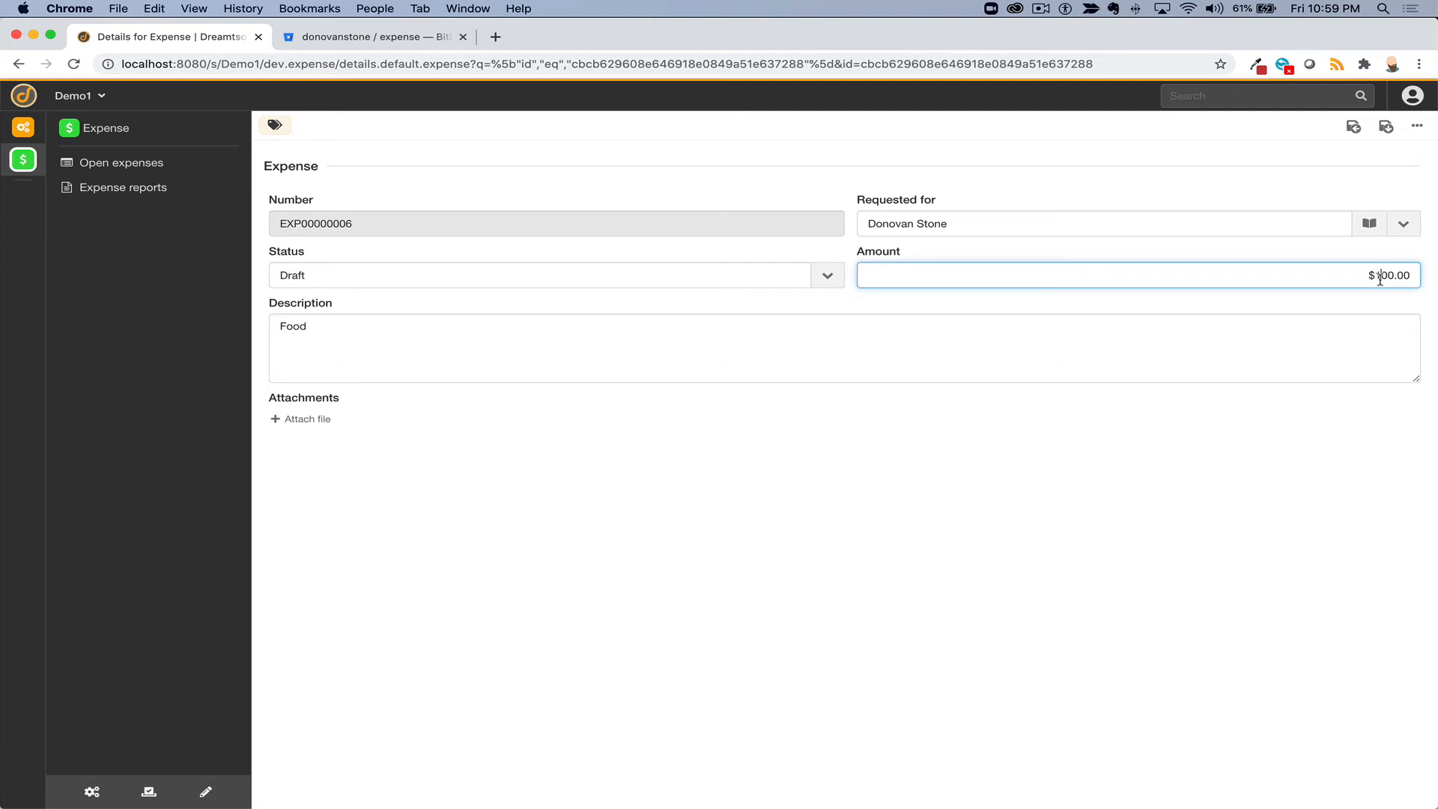
key(Right)
key(Right)
key(BackSpace)
text(1)
click(1383, 129)
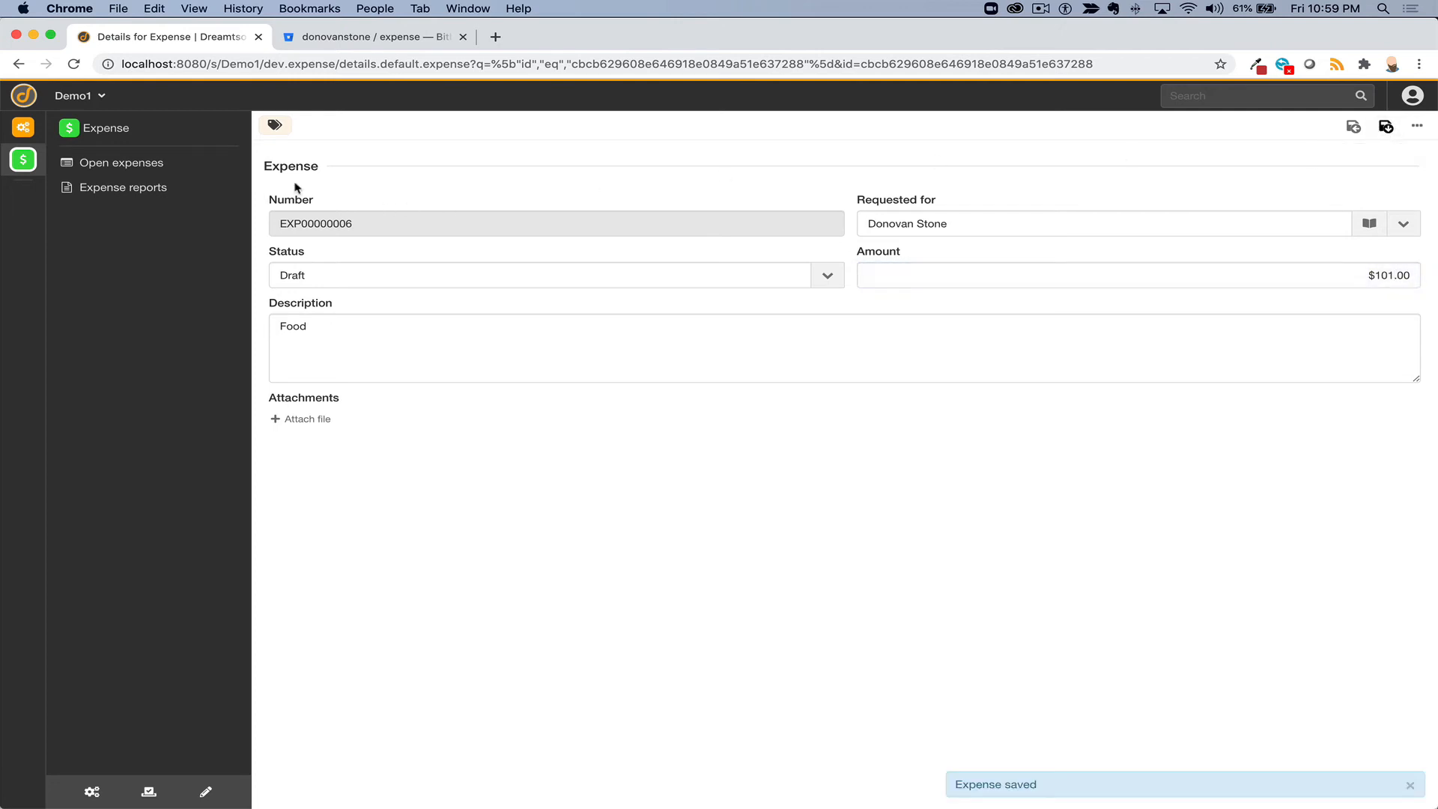
click(165, 187)
click(400, 246)
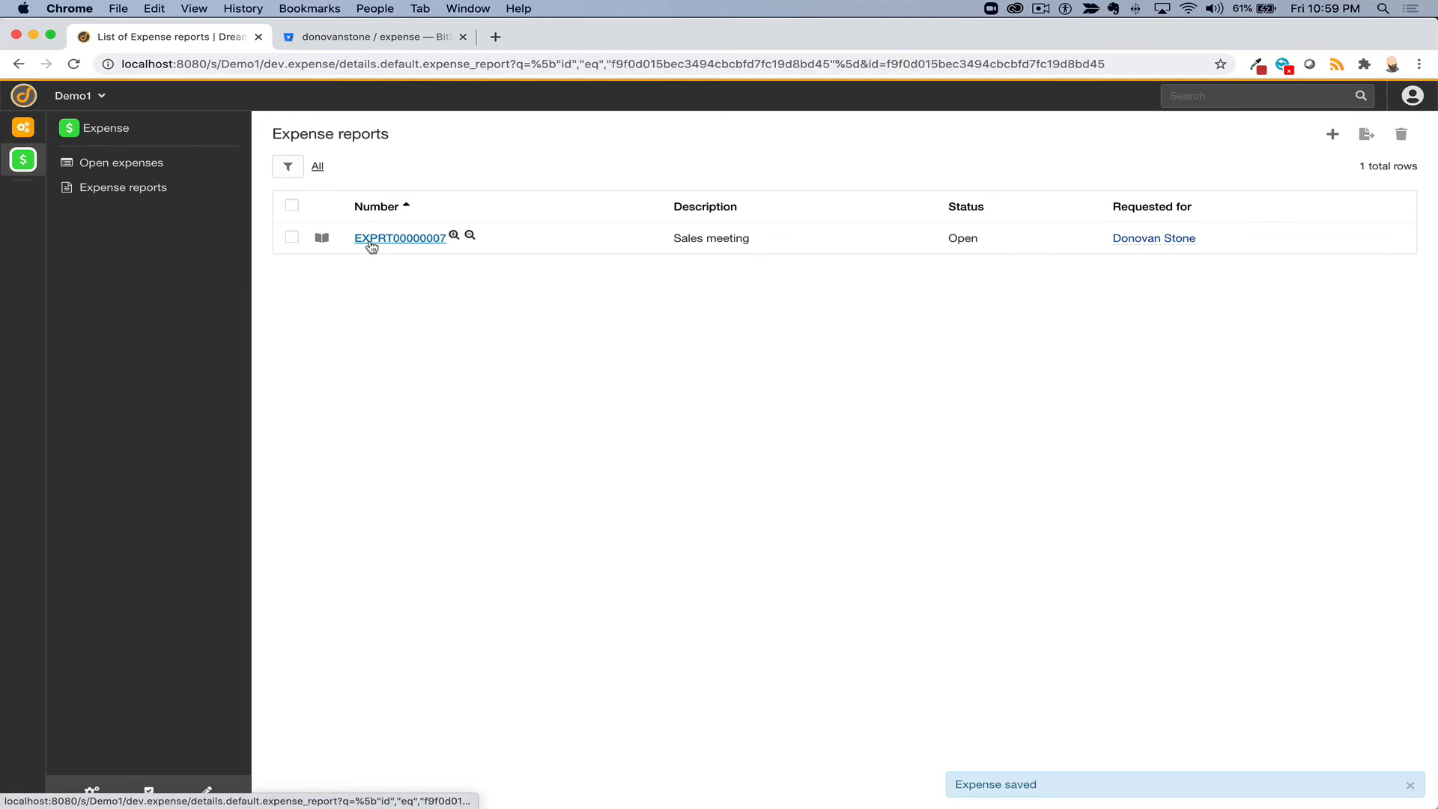
- Confirm EXPRT00000007's Total is still $0.00, then reopen the Calc Total trigger under Actions
click(1143, 277)
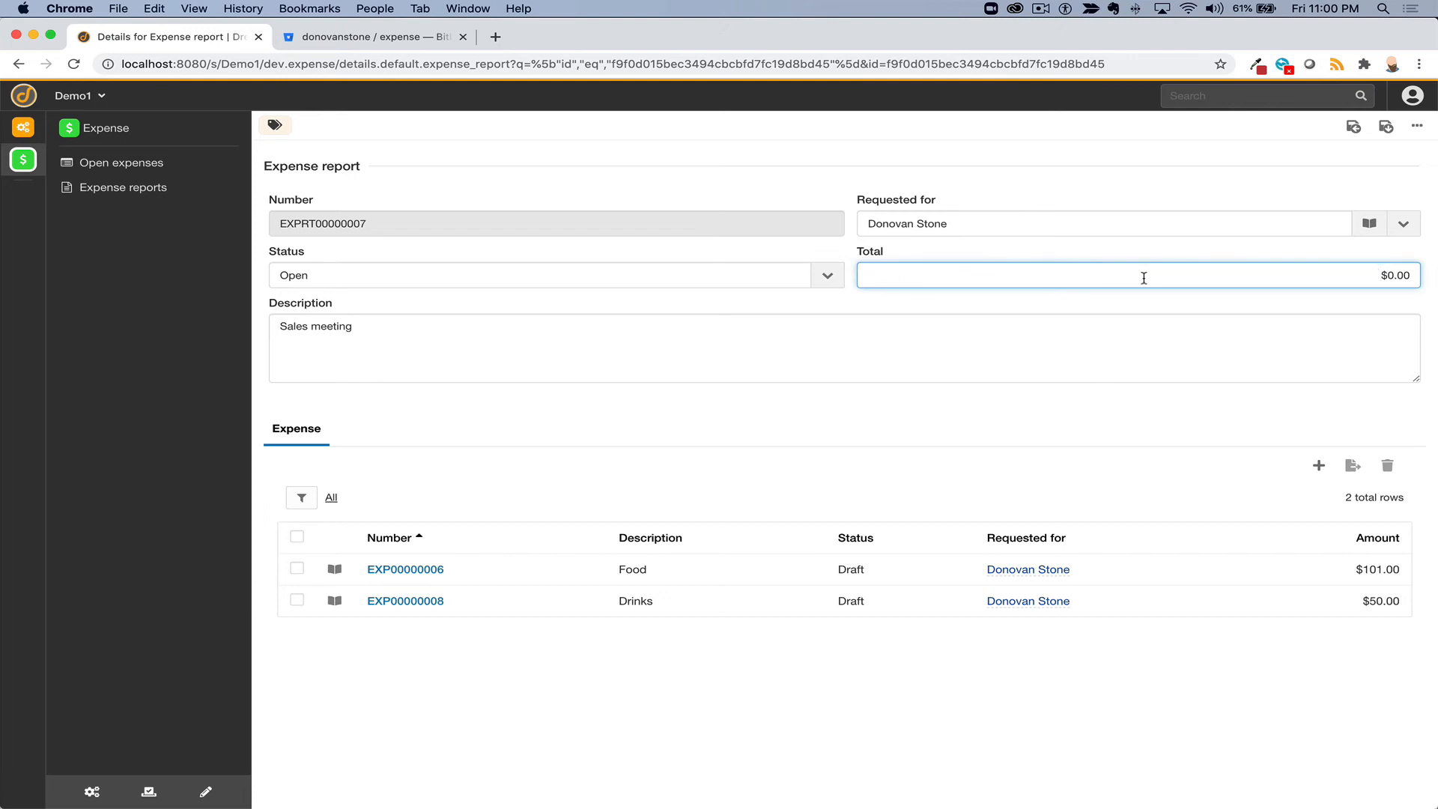
click(92, 792)
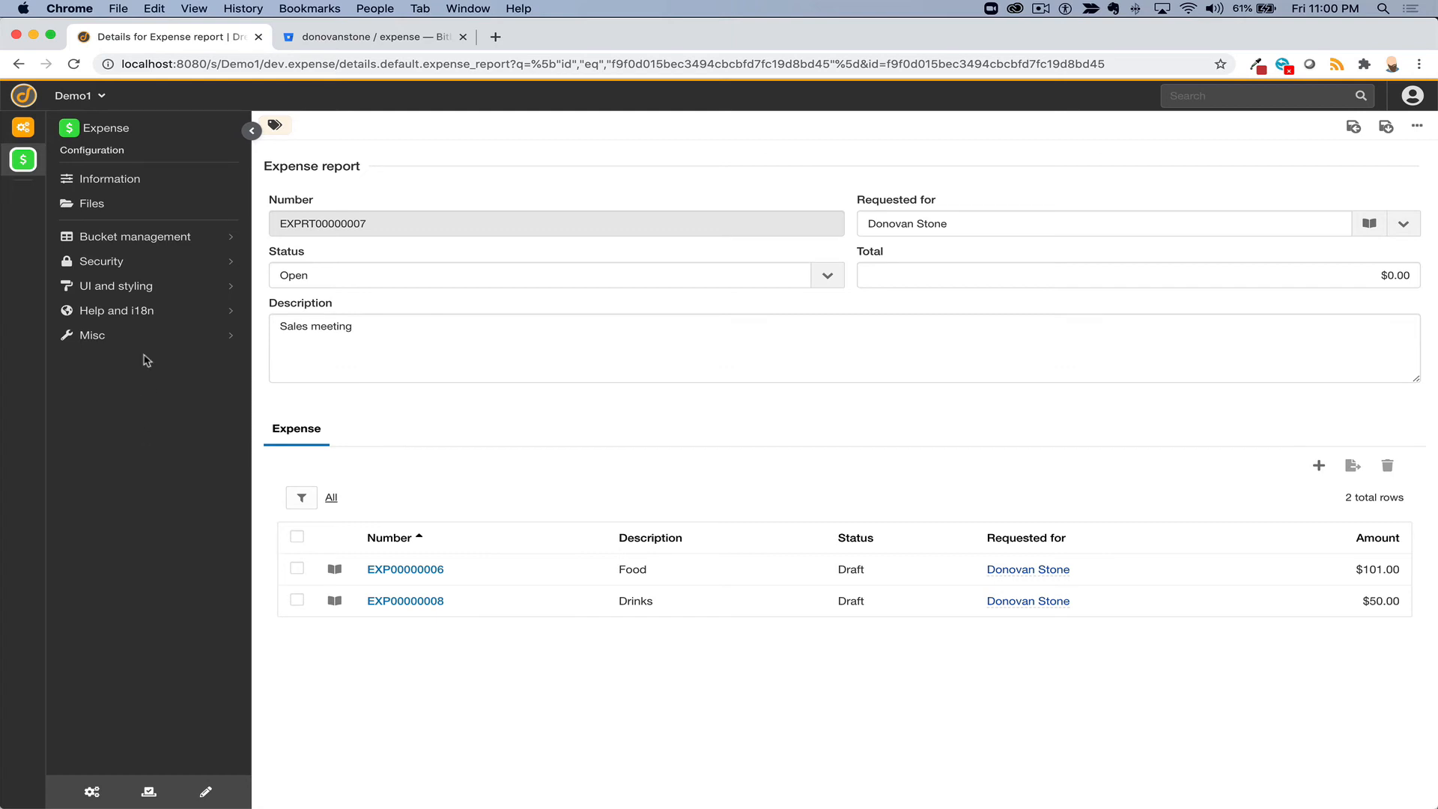
click(124, 238)
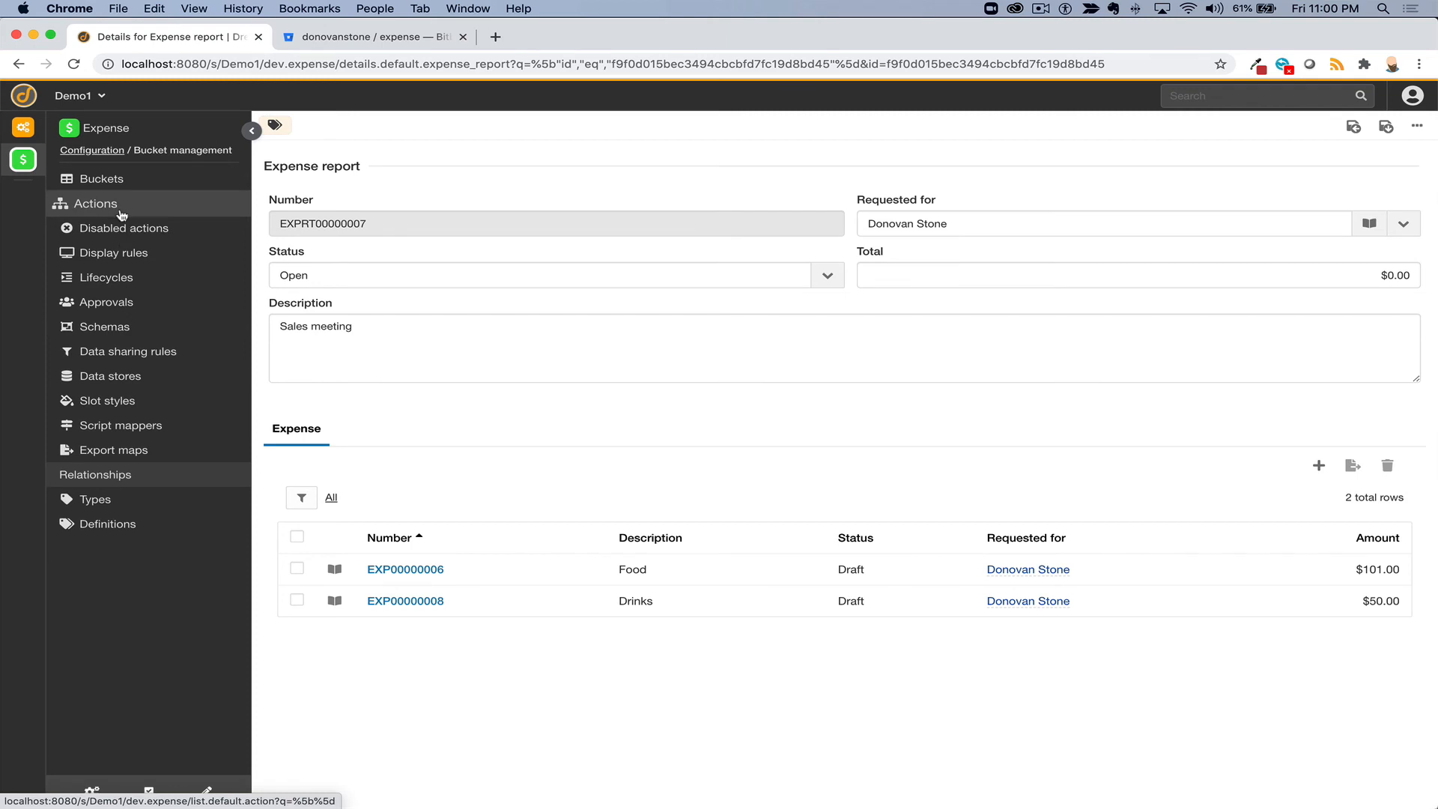
click(119, 213)
click(371, 240)
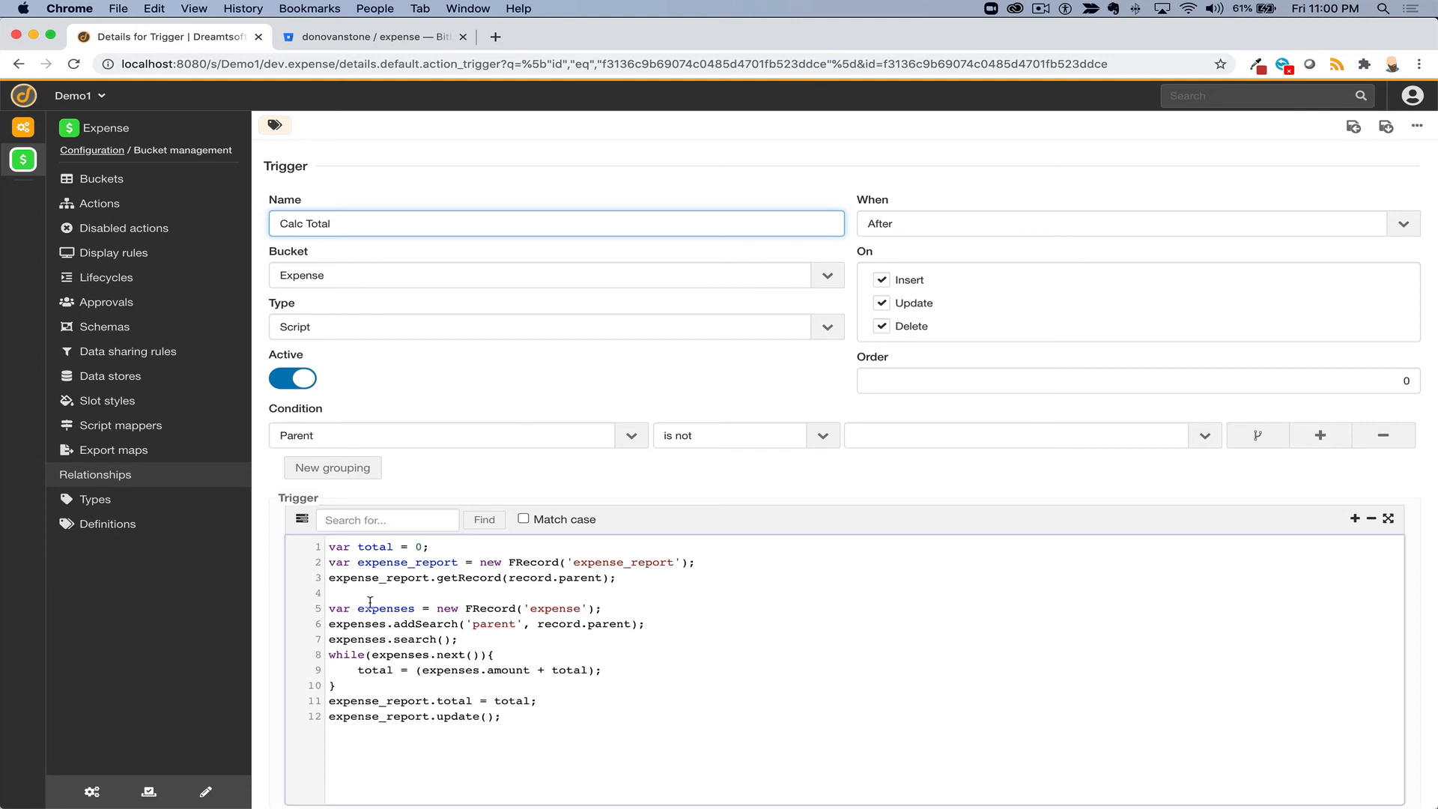
- Add console.log("Calc Total Running"); as the new first line of the Calc Total script
click(329, 546)
key(Return)
key(Up)
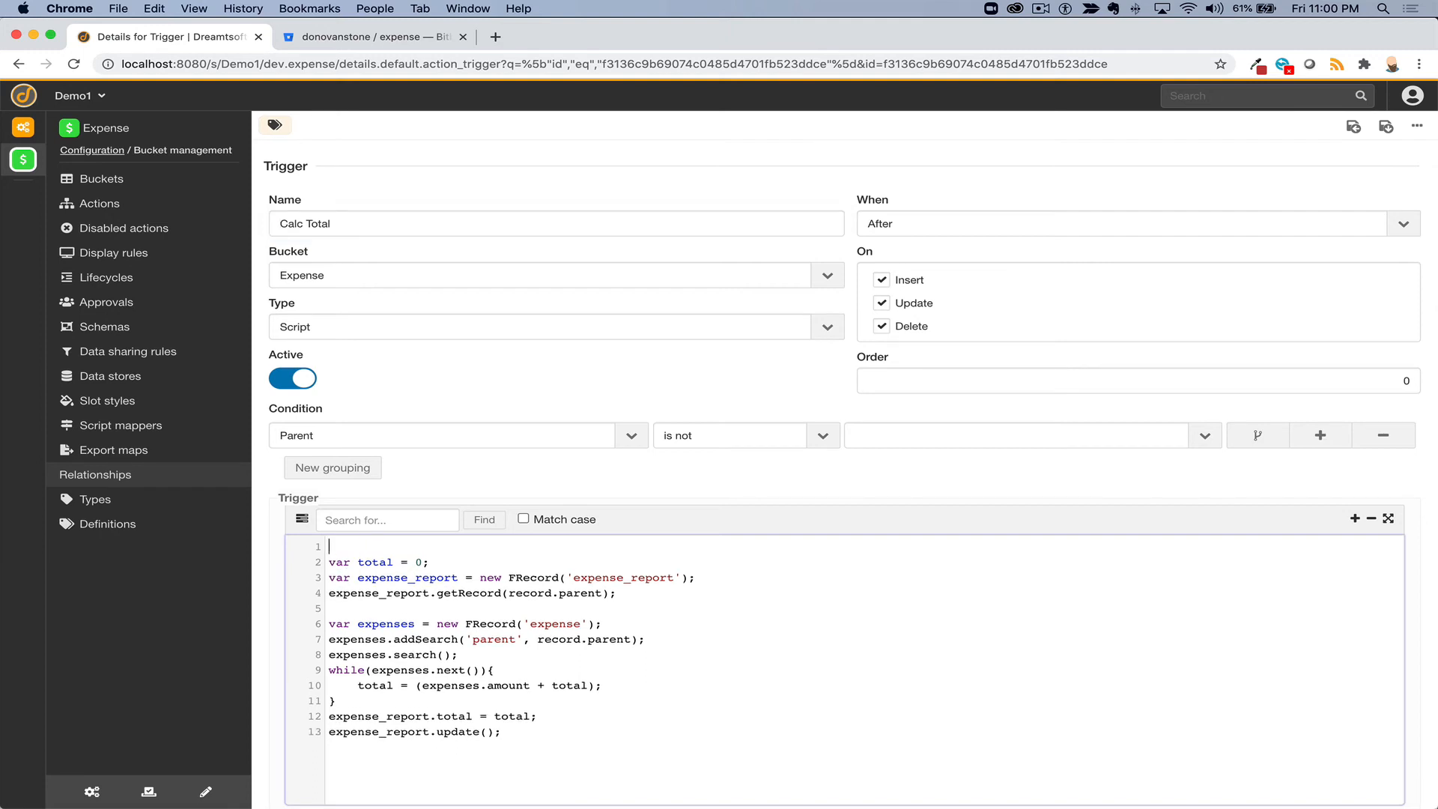
text(console.log(")
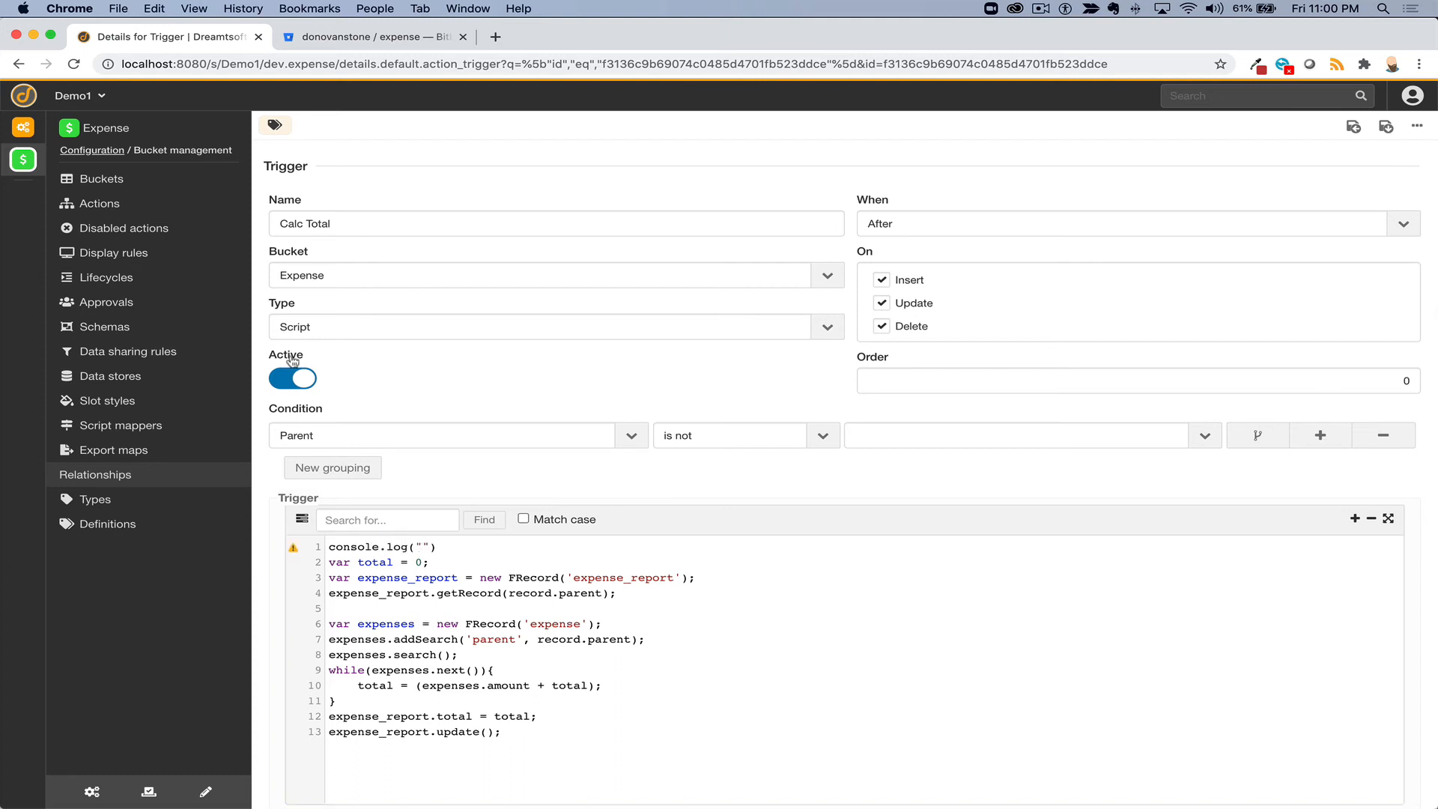
click(374, 214)
key(super+a)
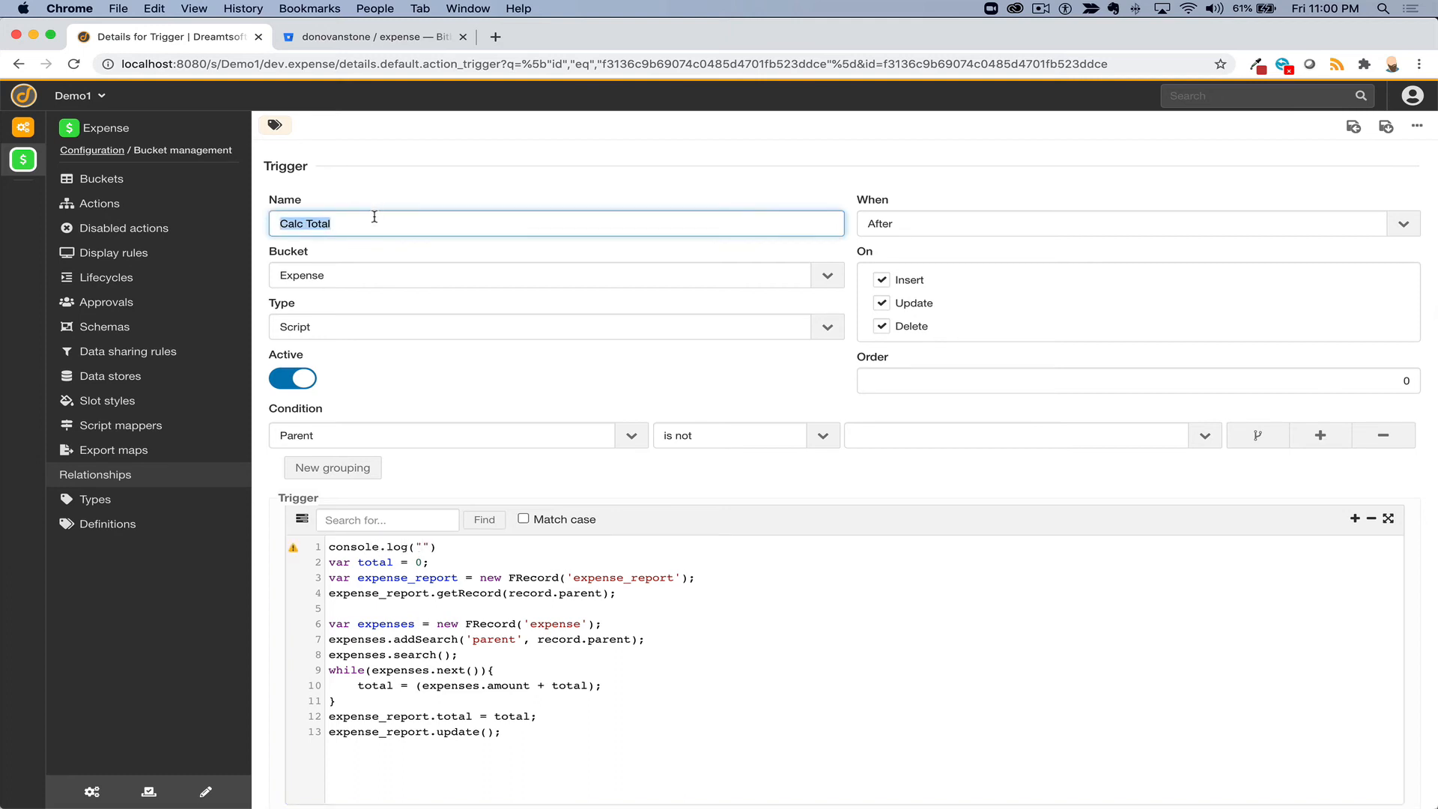
key(super+c)
click(424, 545)
key(super+v)
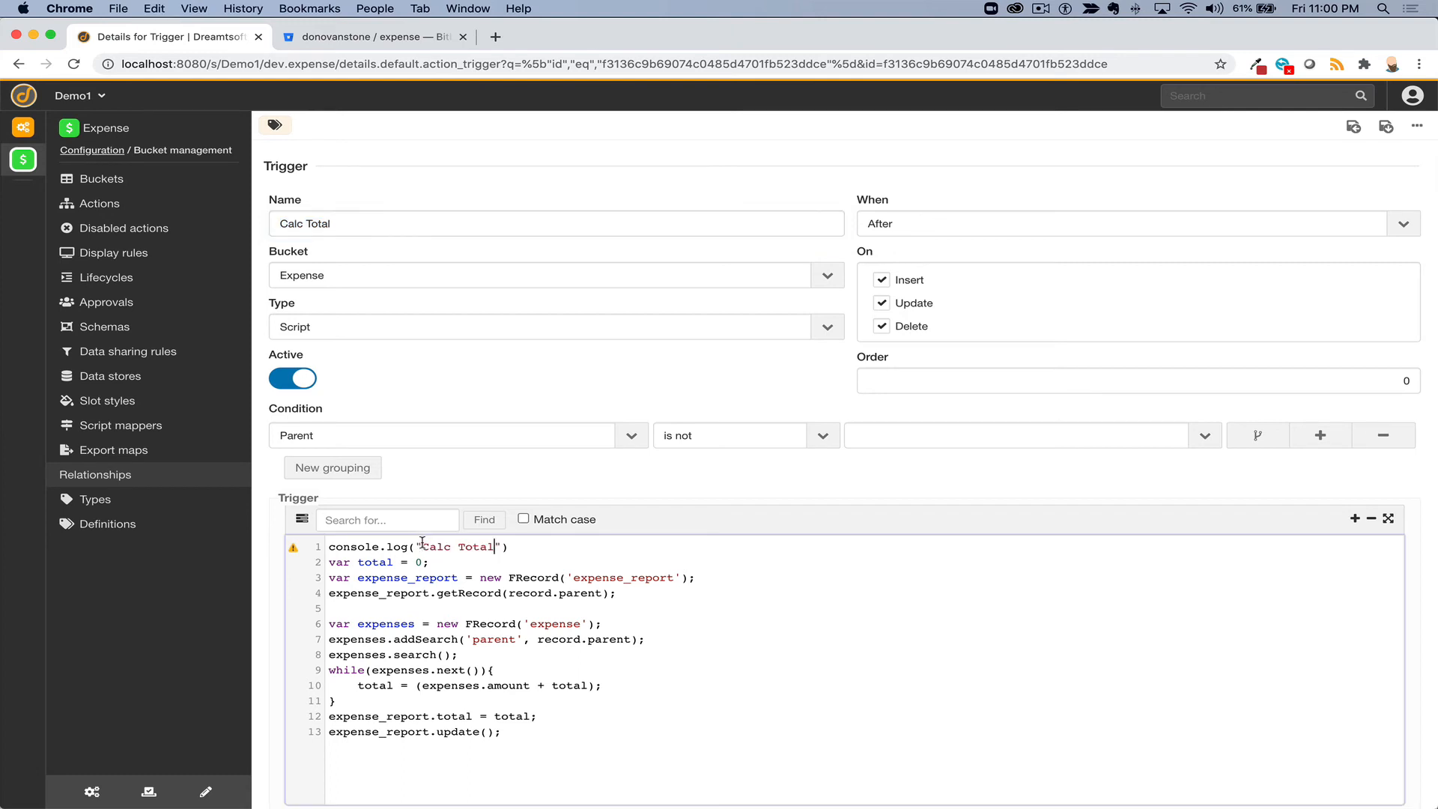
text(Running)
key(Right)
key(Right)
text(;)
- Put console.log("Total = " + total) inside the while loop and save the trigger
drag(578, 547, 327, 547)
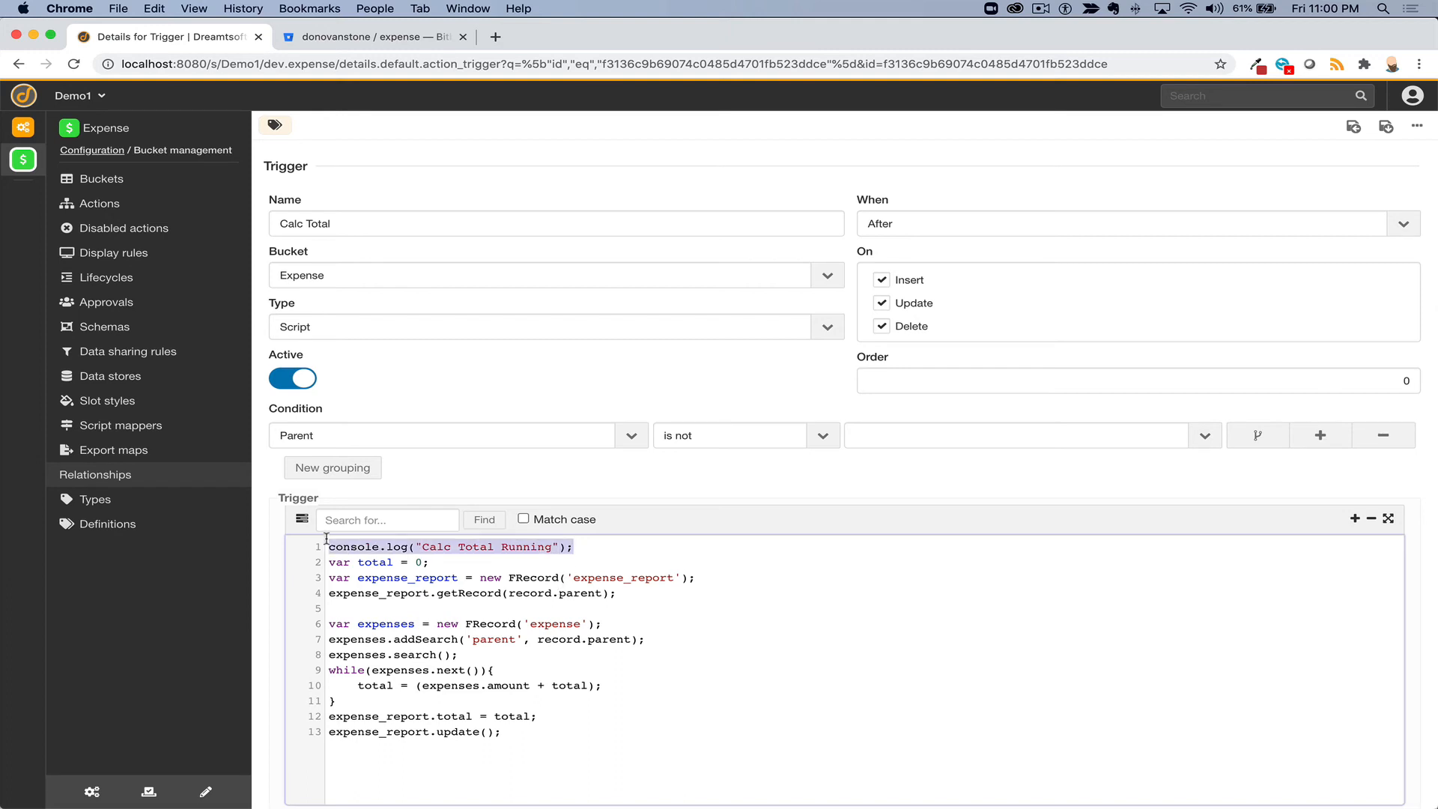
click(604, 685)
key(Return)
key(cmd+v)
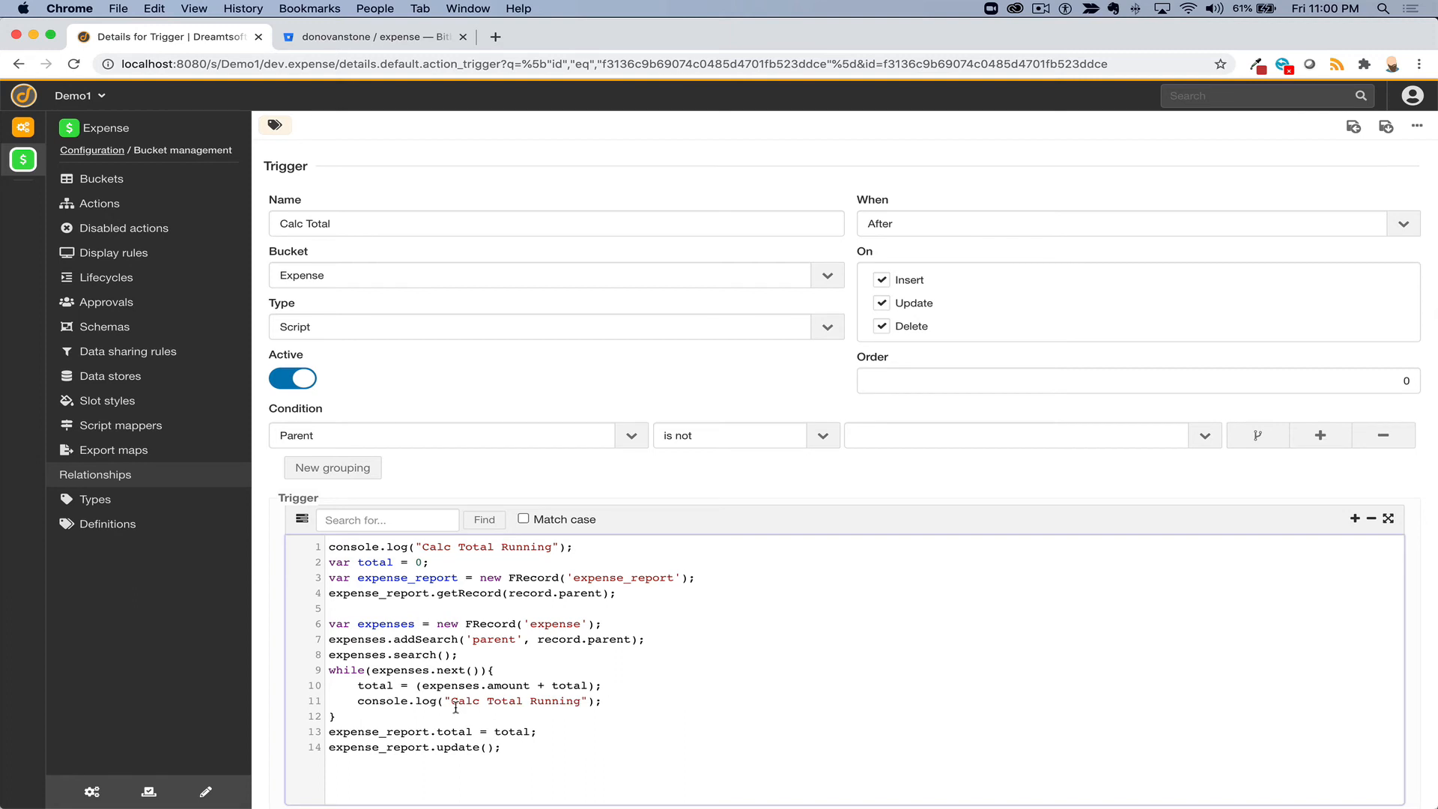
drag(453, 701, 483, 701)
key(BackSpace)
key(Delete)
double_click(519, 701)
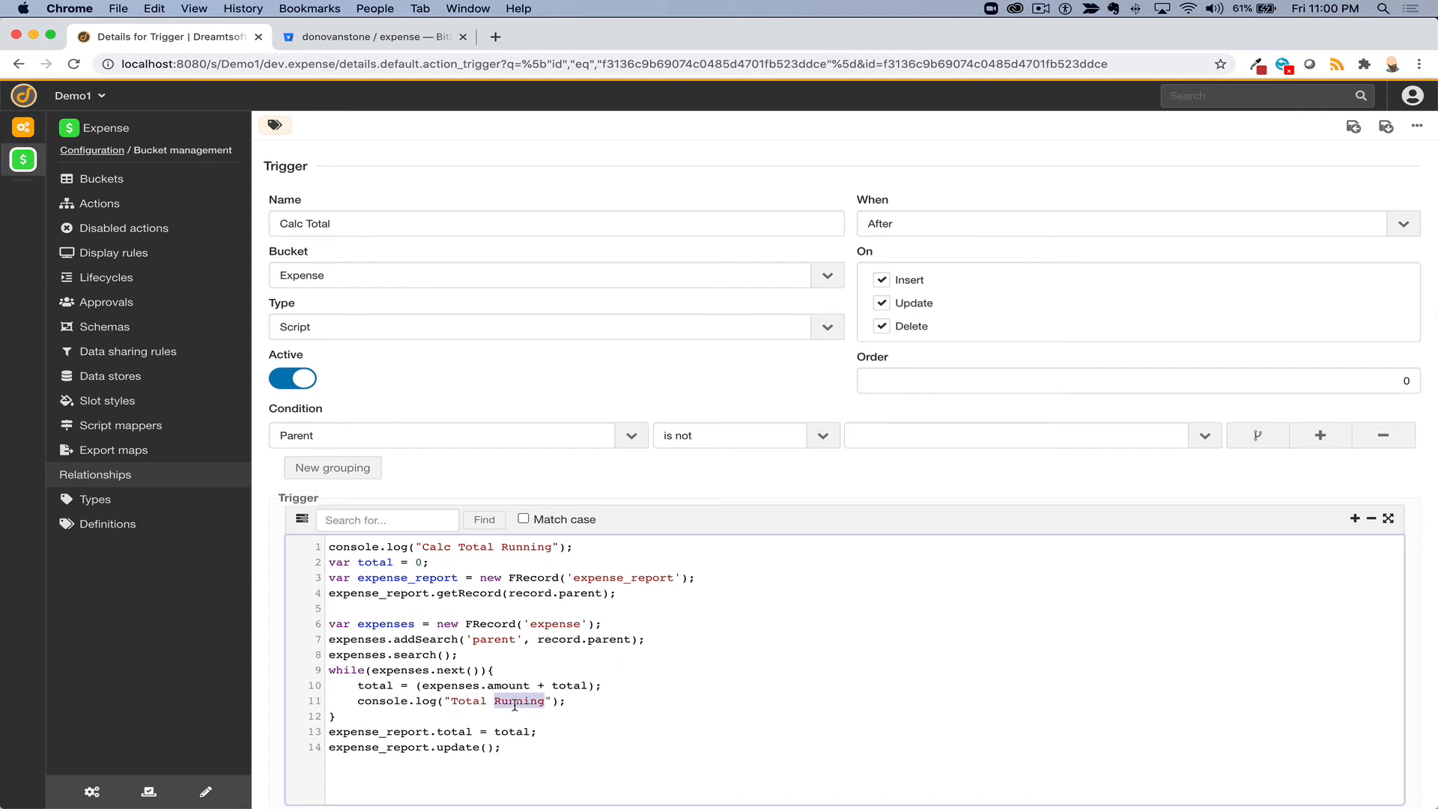
key(BackSpace)
text(= " + total)
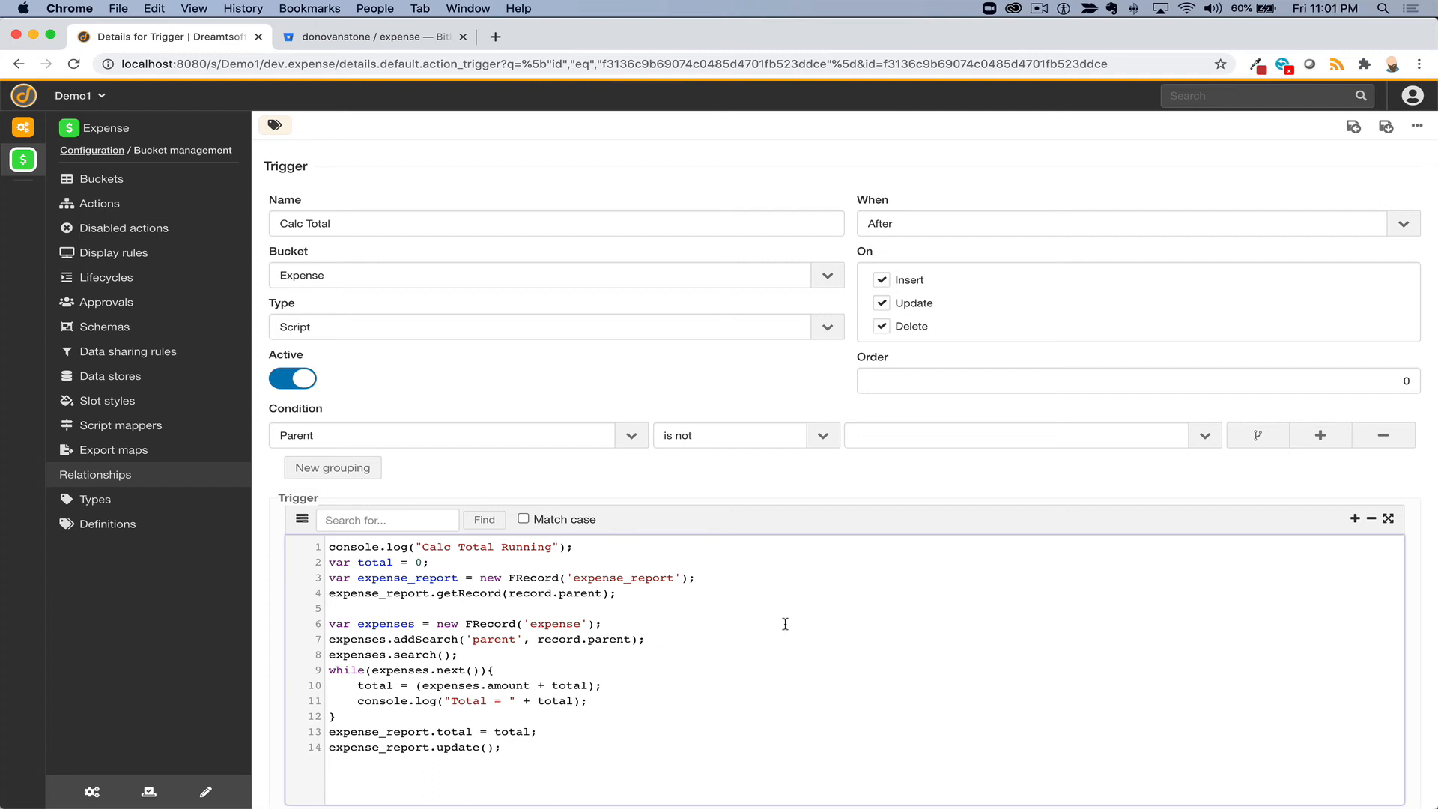
click(1386, 127)
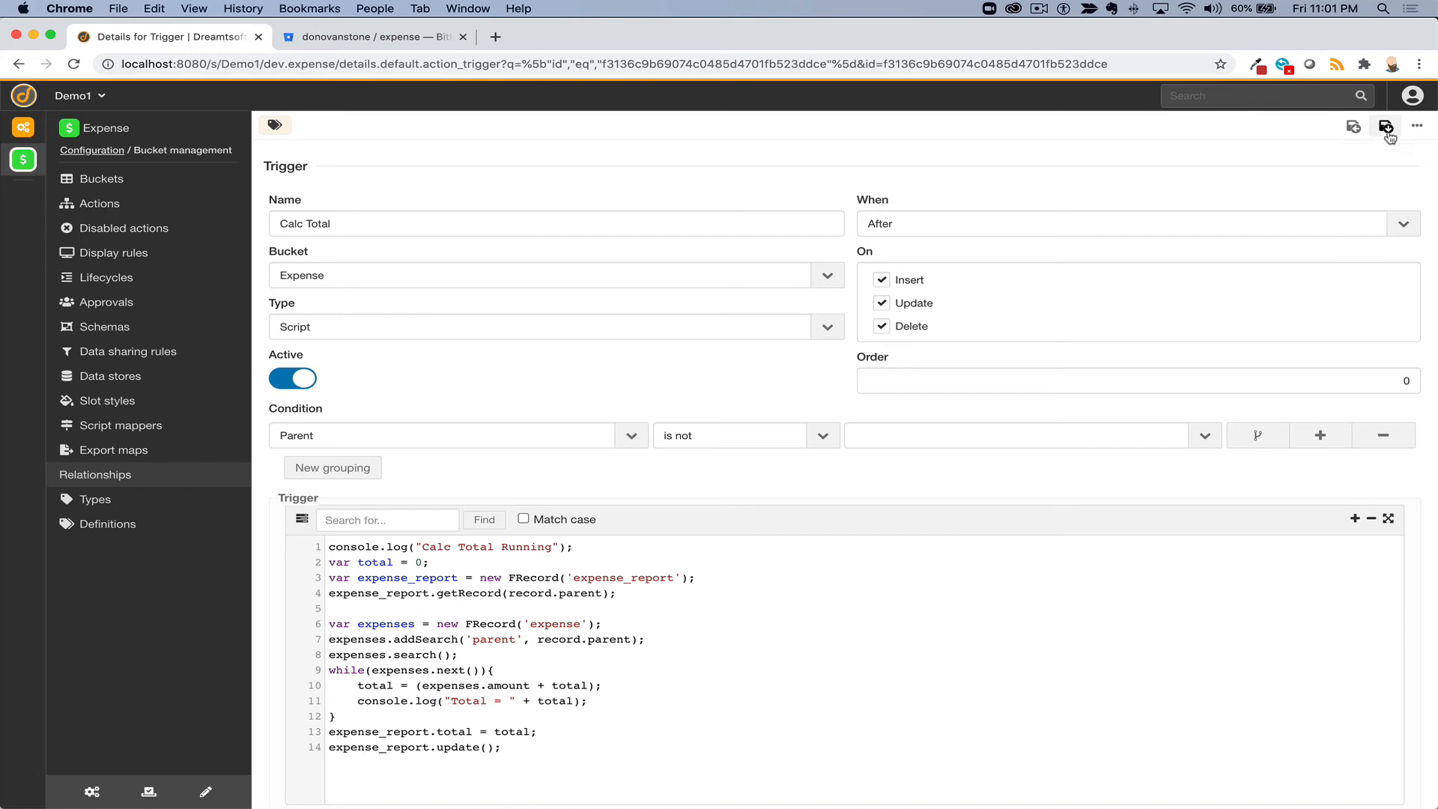
- Open expense EXP00000006 from the open expenses list and show the Keyboard Shortcuts list with Alt+Shift+?
click(26, 161)
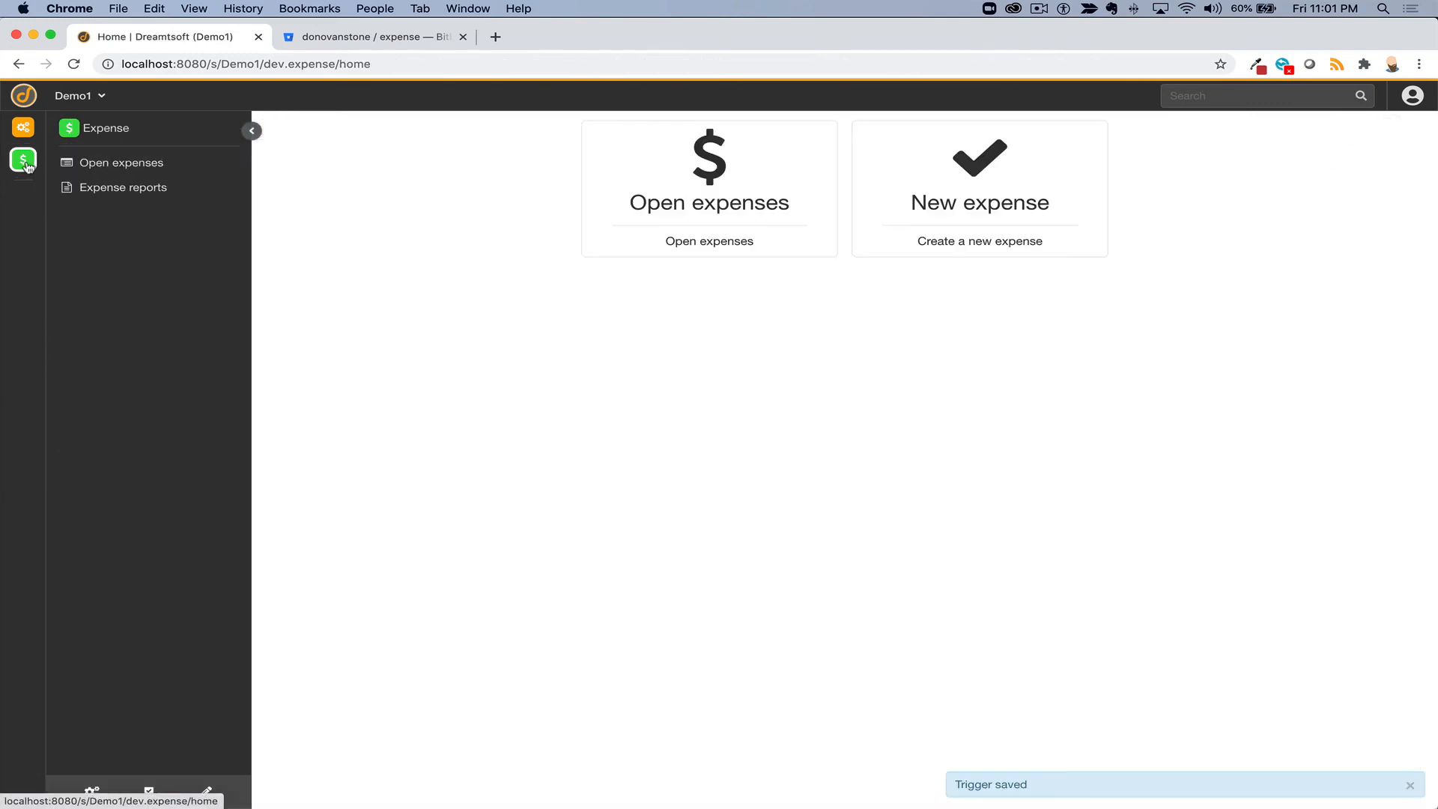
click(108, 182)
click(107, 166)
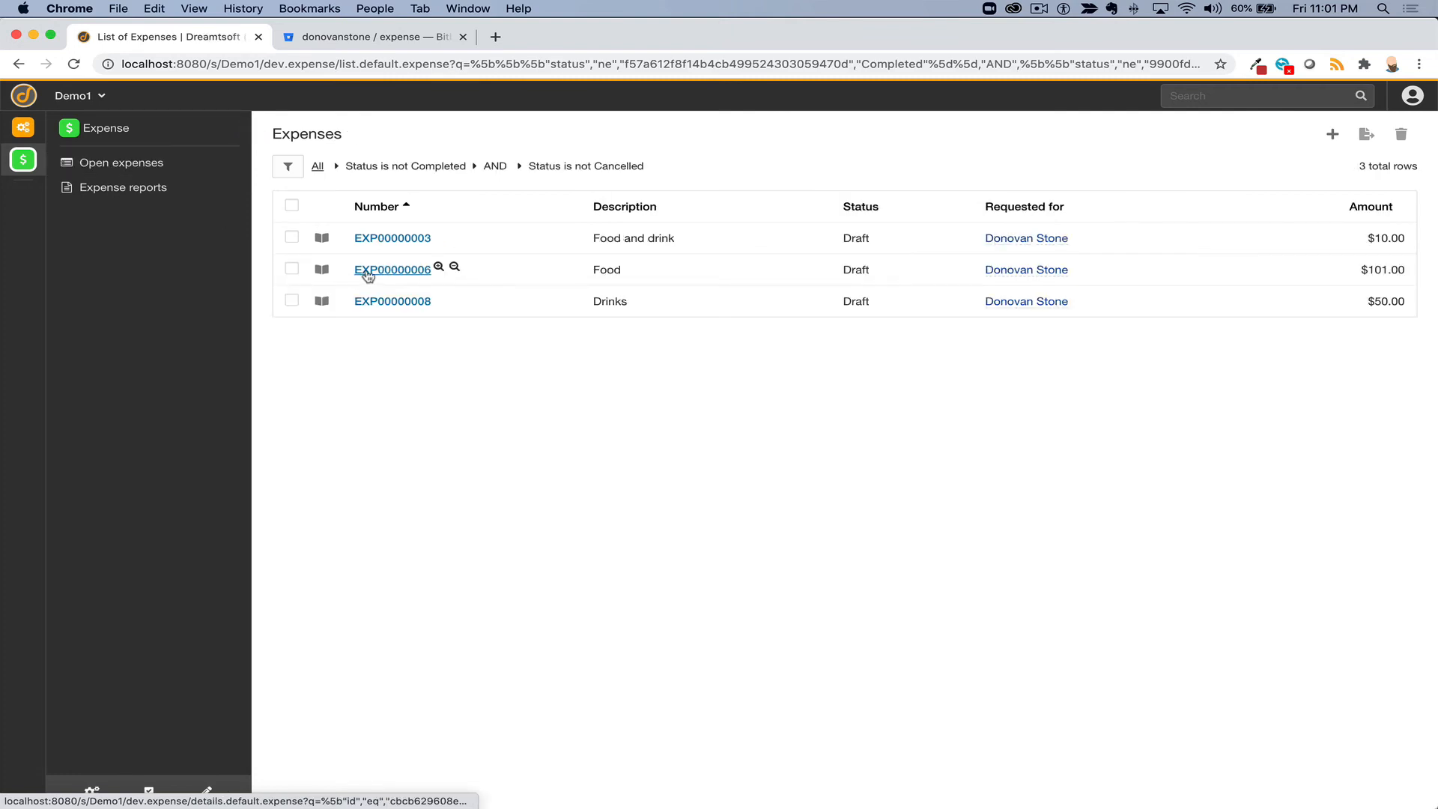
click(368, 274)
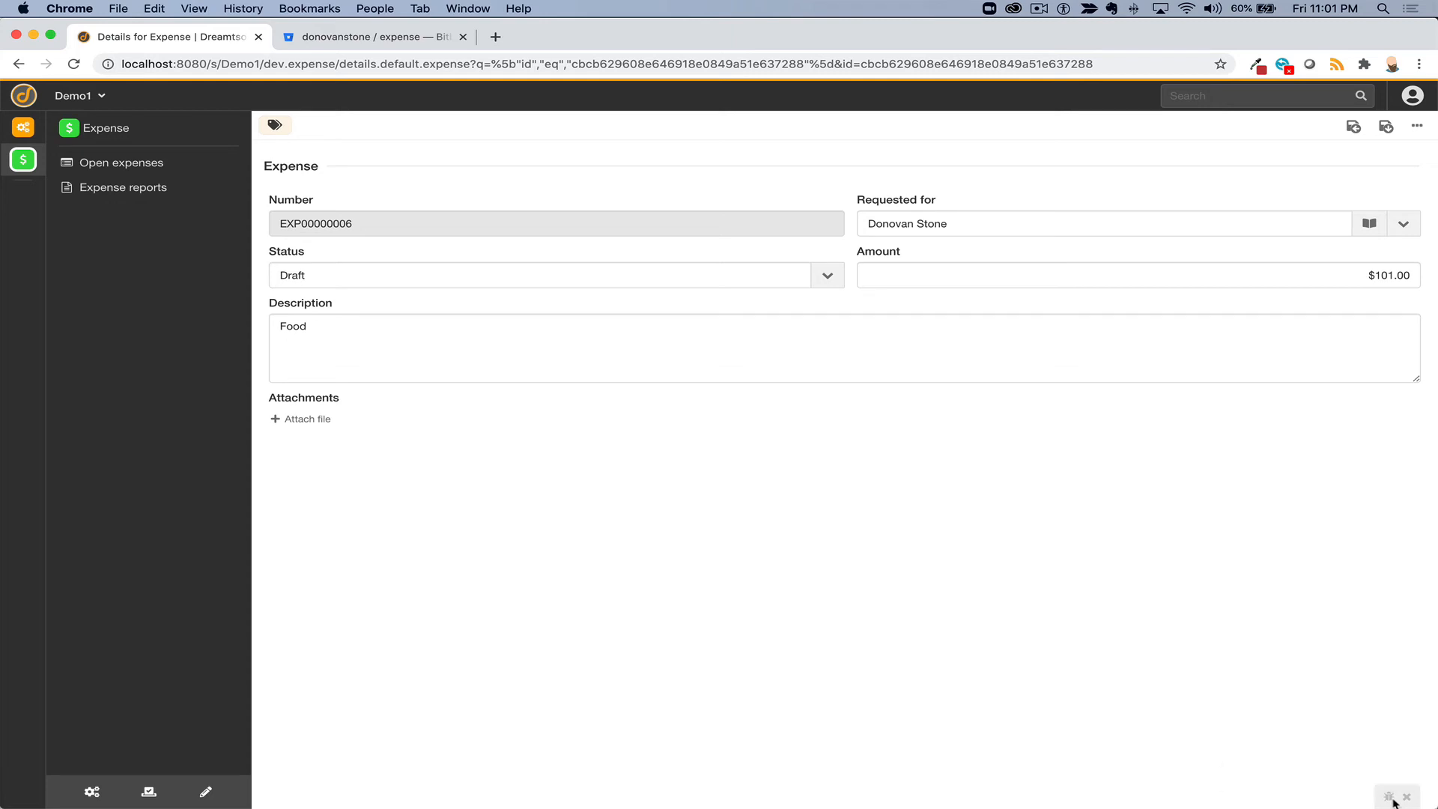
key(alt+shift+question)
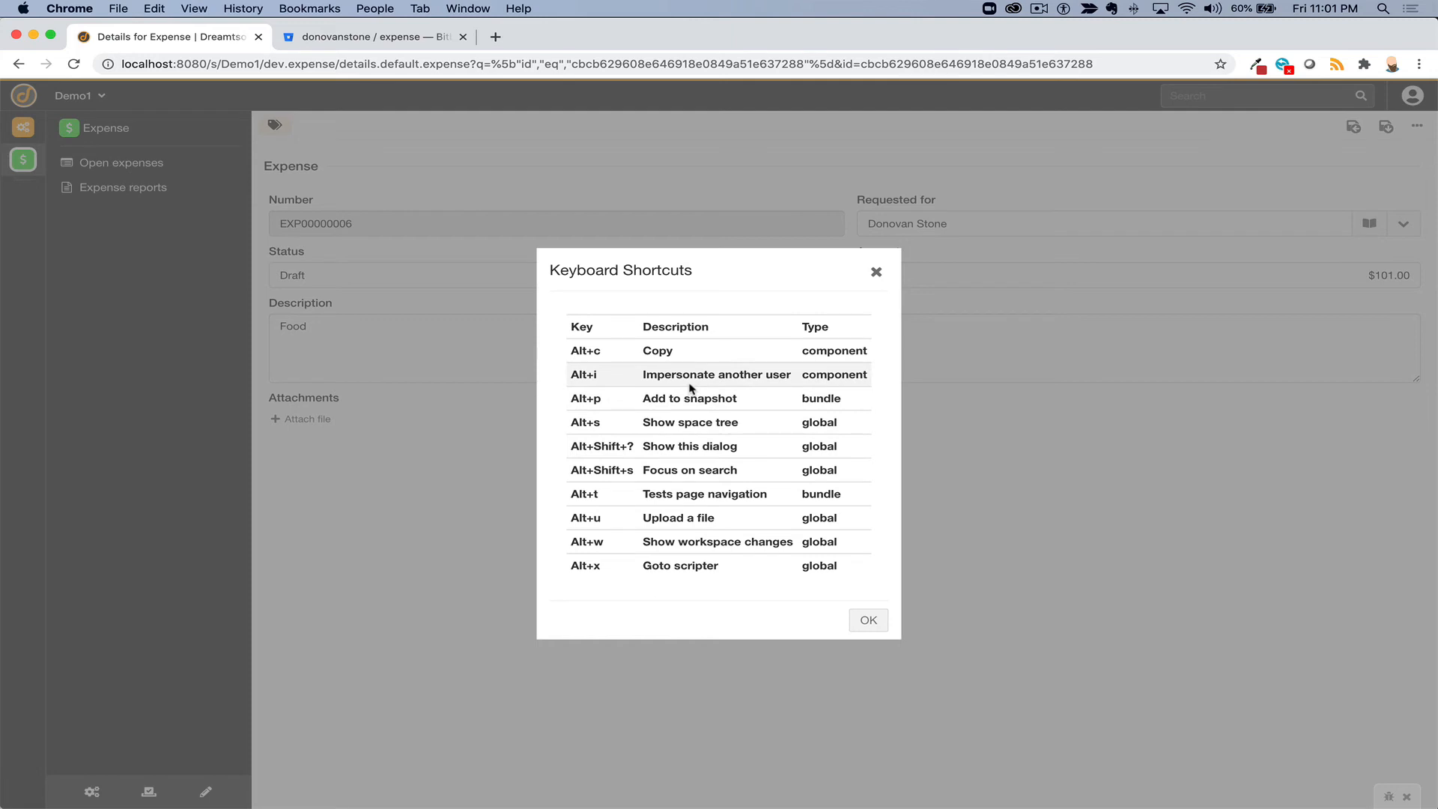
- Read through the shortcut descriptions, from impersonation to the scripter, then close the Keyboard Shortcuts dialog
drag(643, 373, 803, 377)
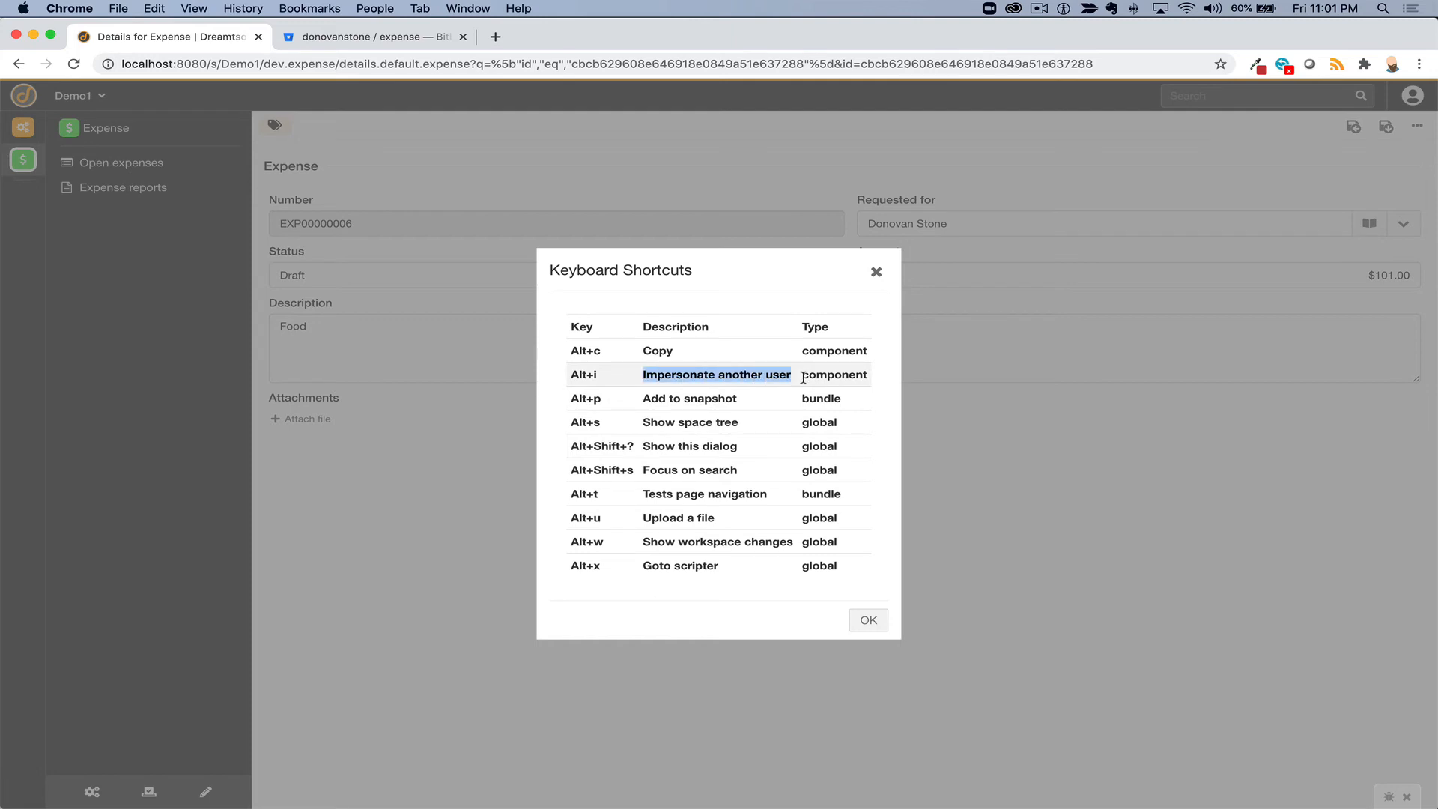
click(704, 400)
double_click(704, 400)
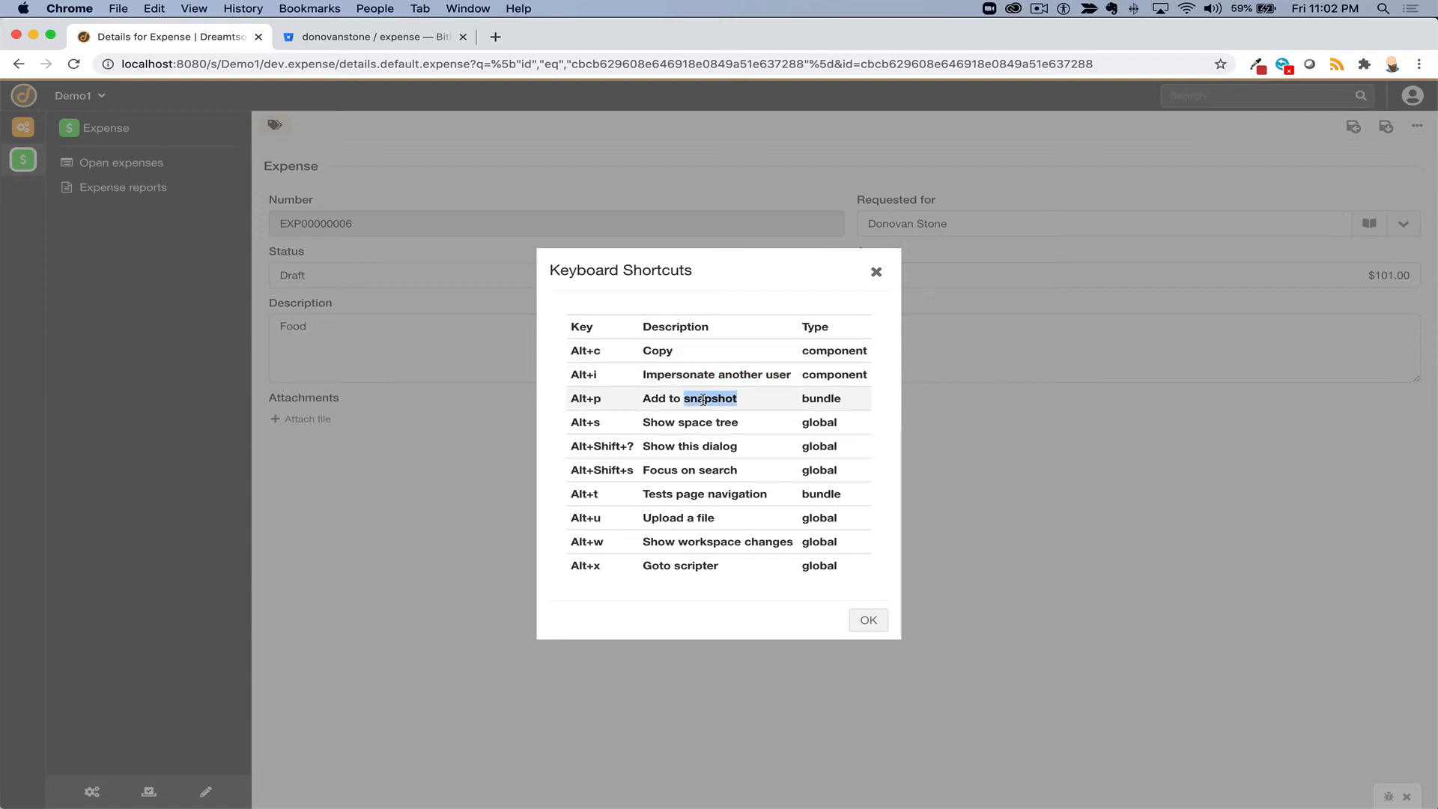
double_click(683, 447)
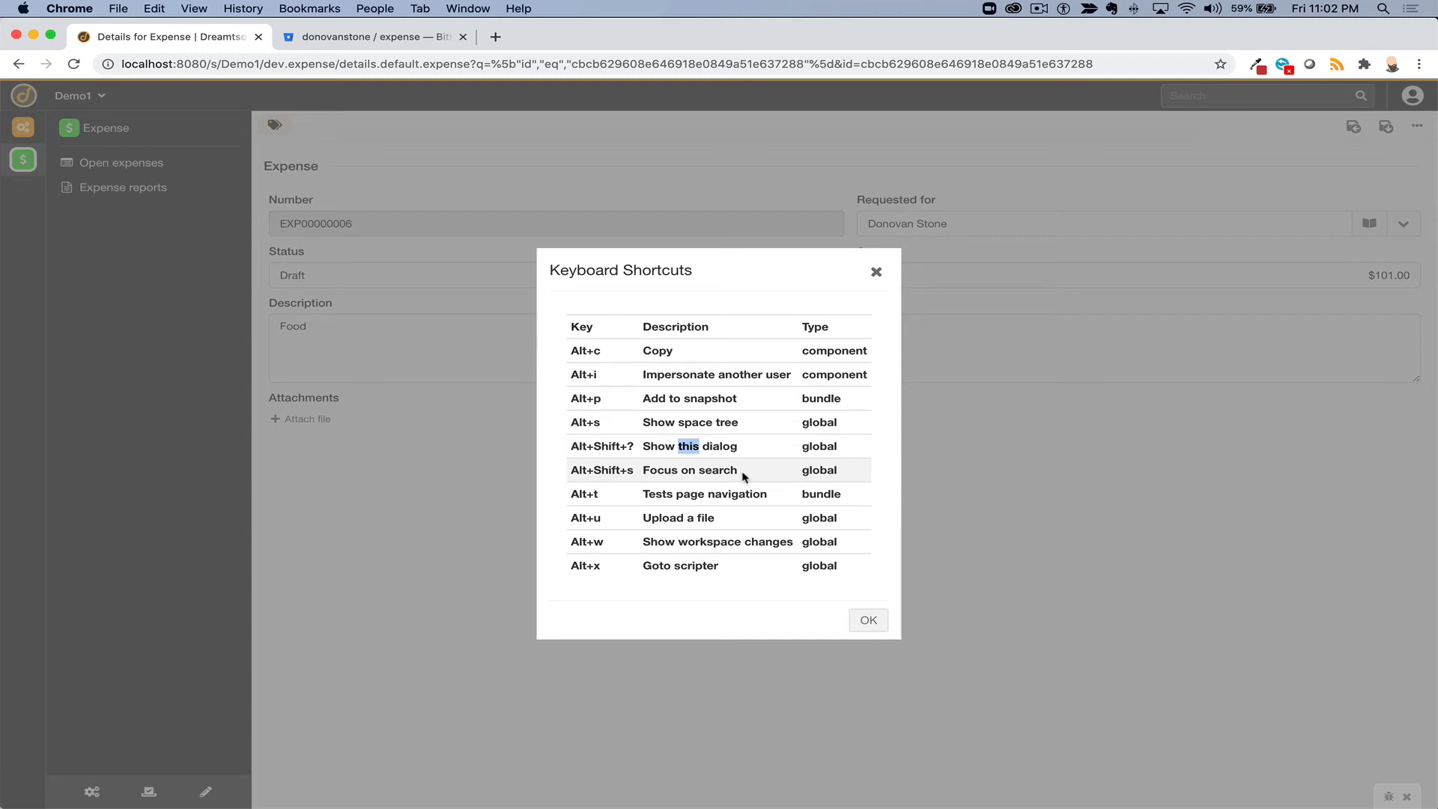
drag(744, 478, 629, 470)
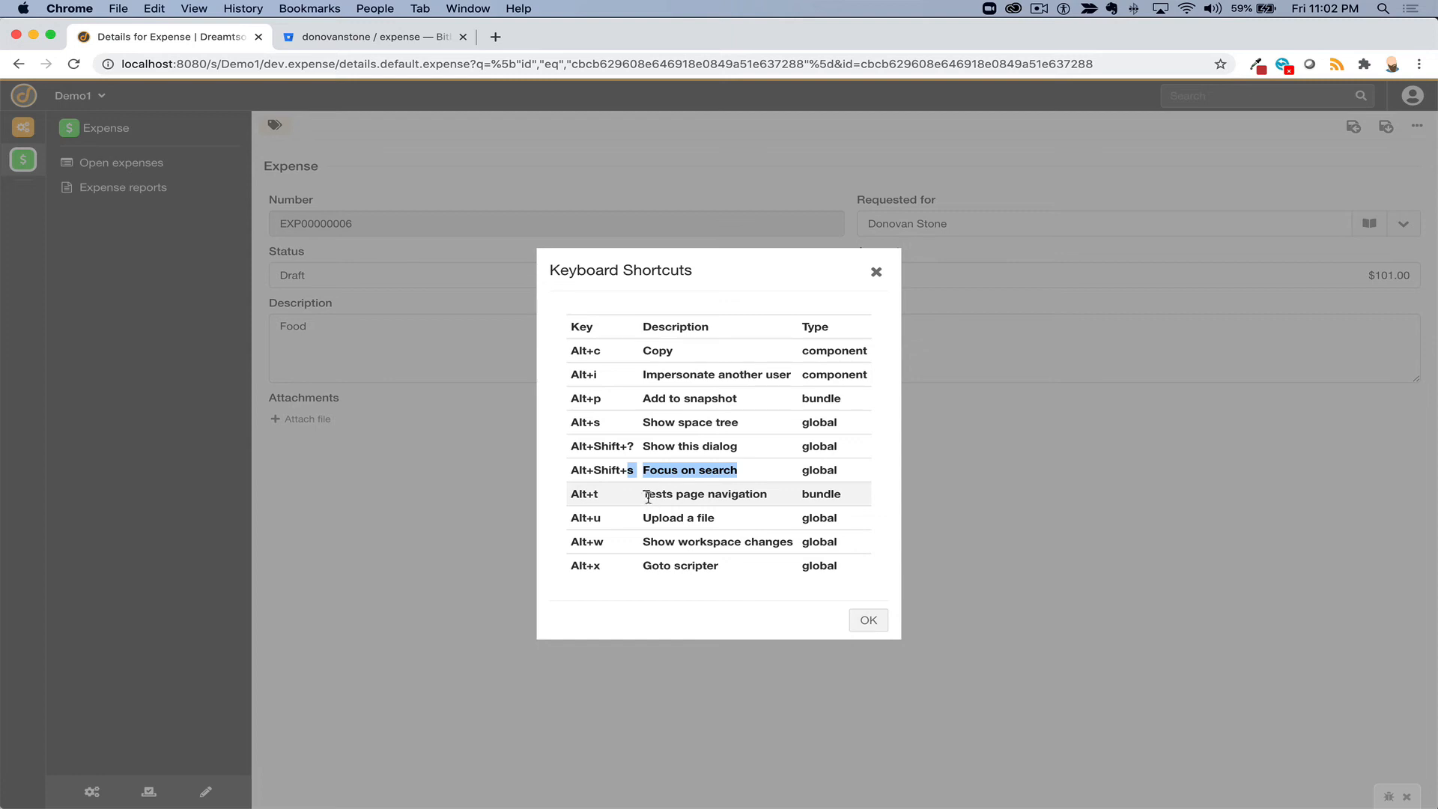
double_click(649, 496)
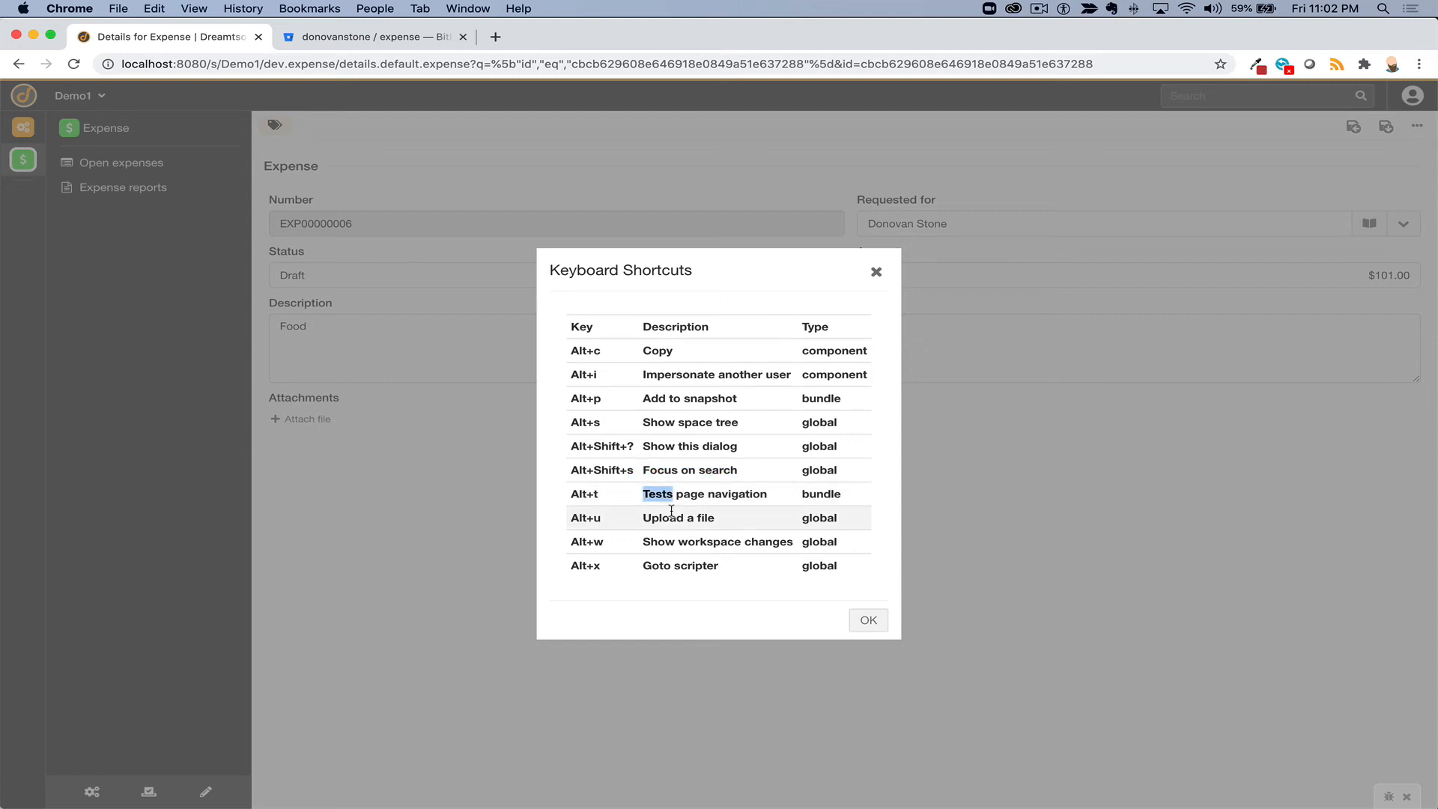
click(676, 513)
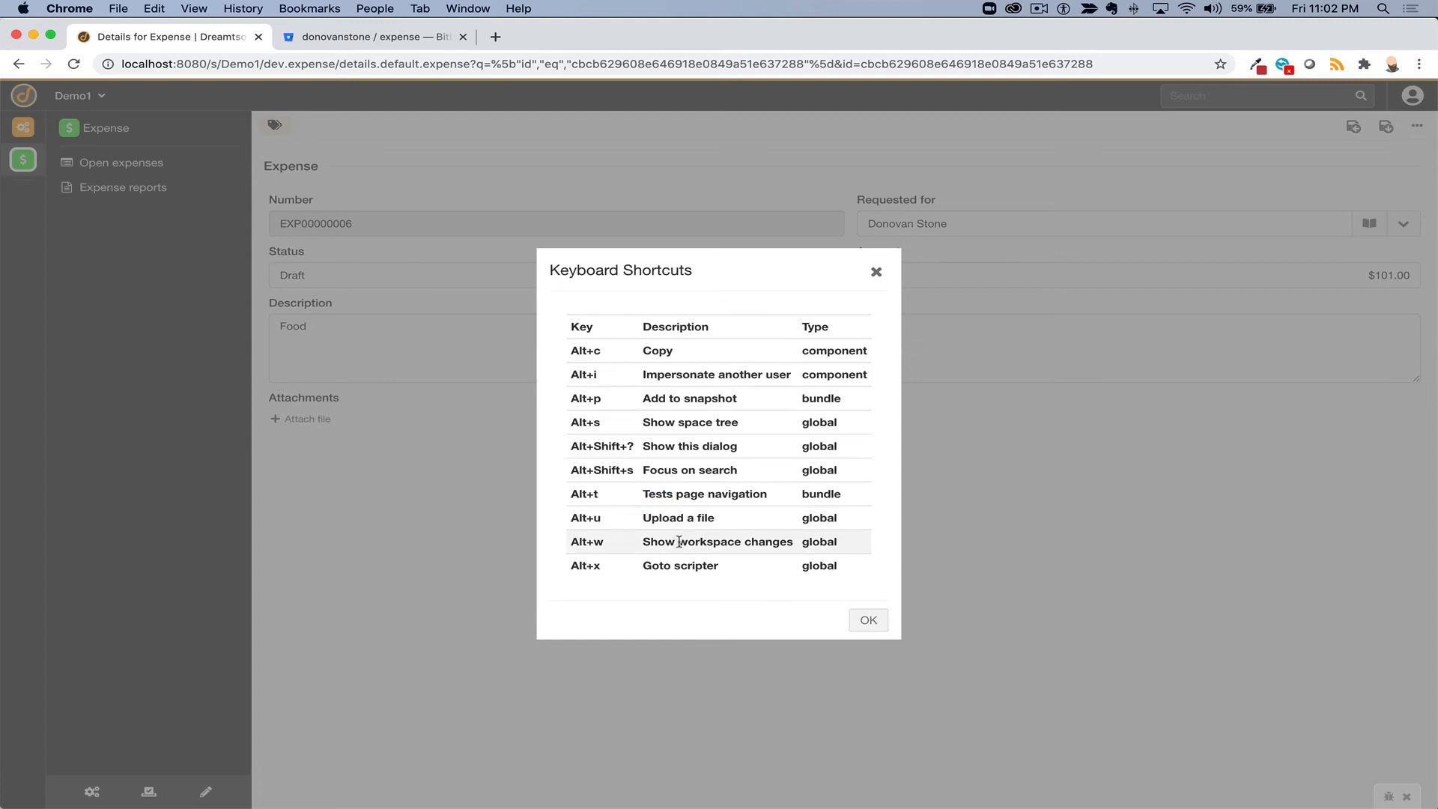
double_click(683, 567)
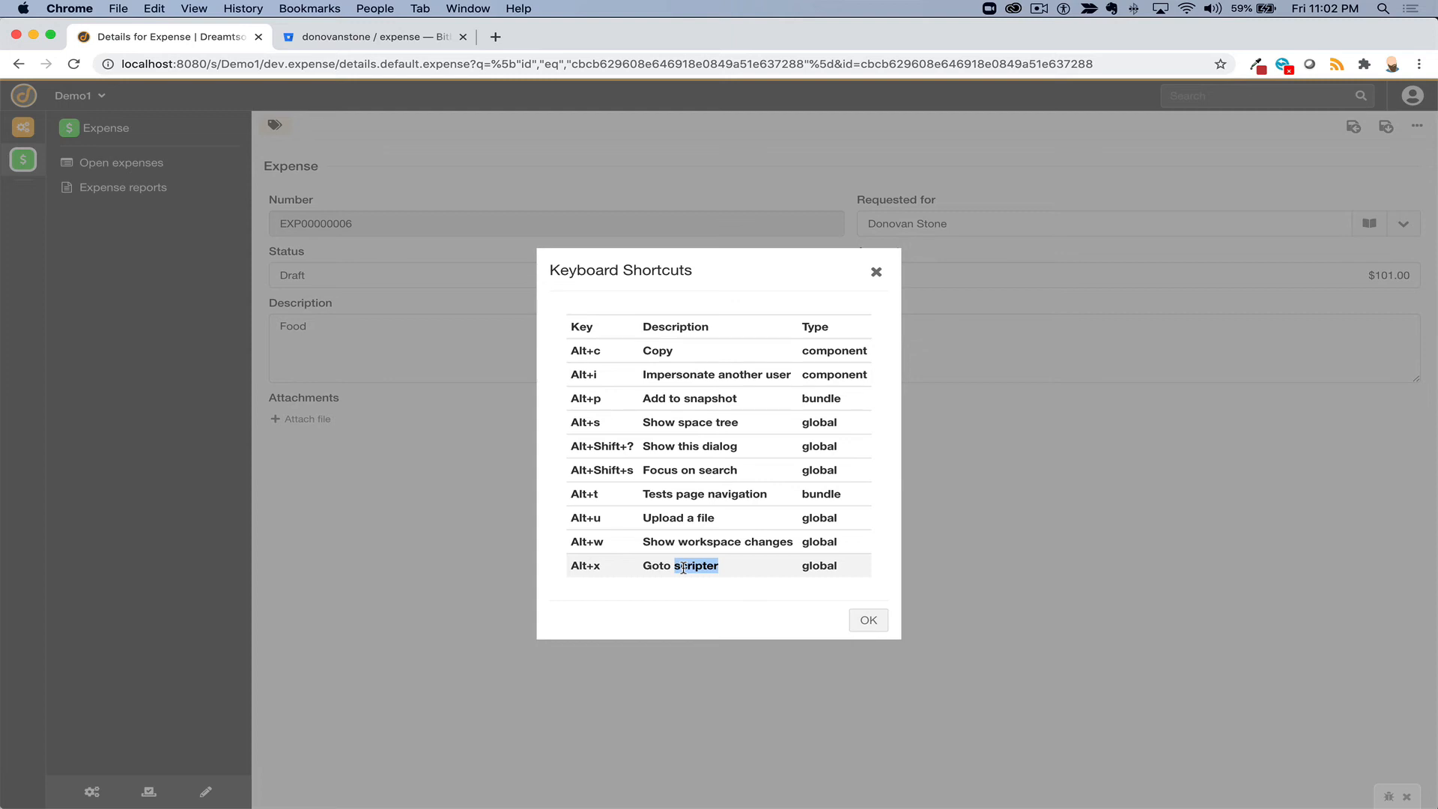
click(876, 276)
click(876, 274)
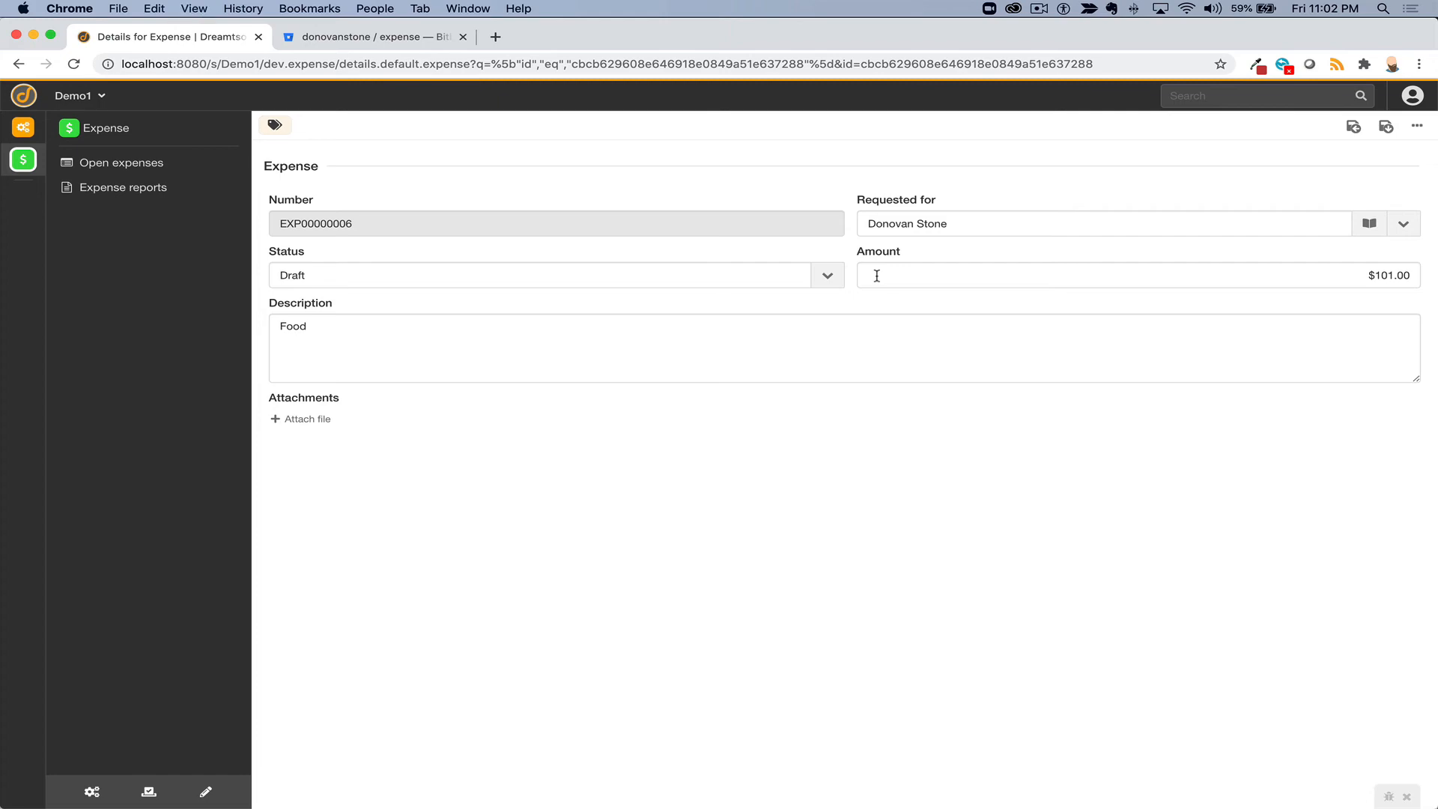
key(super+alt+j)
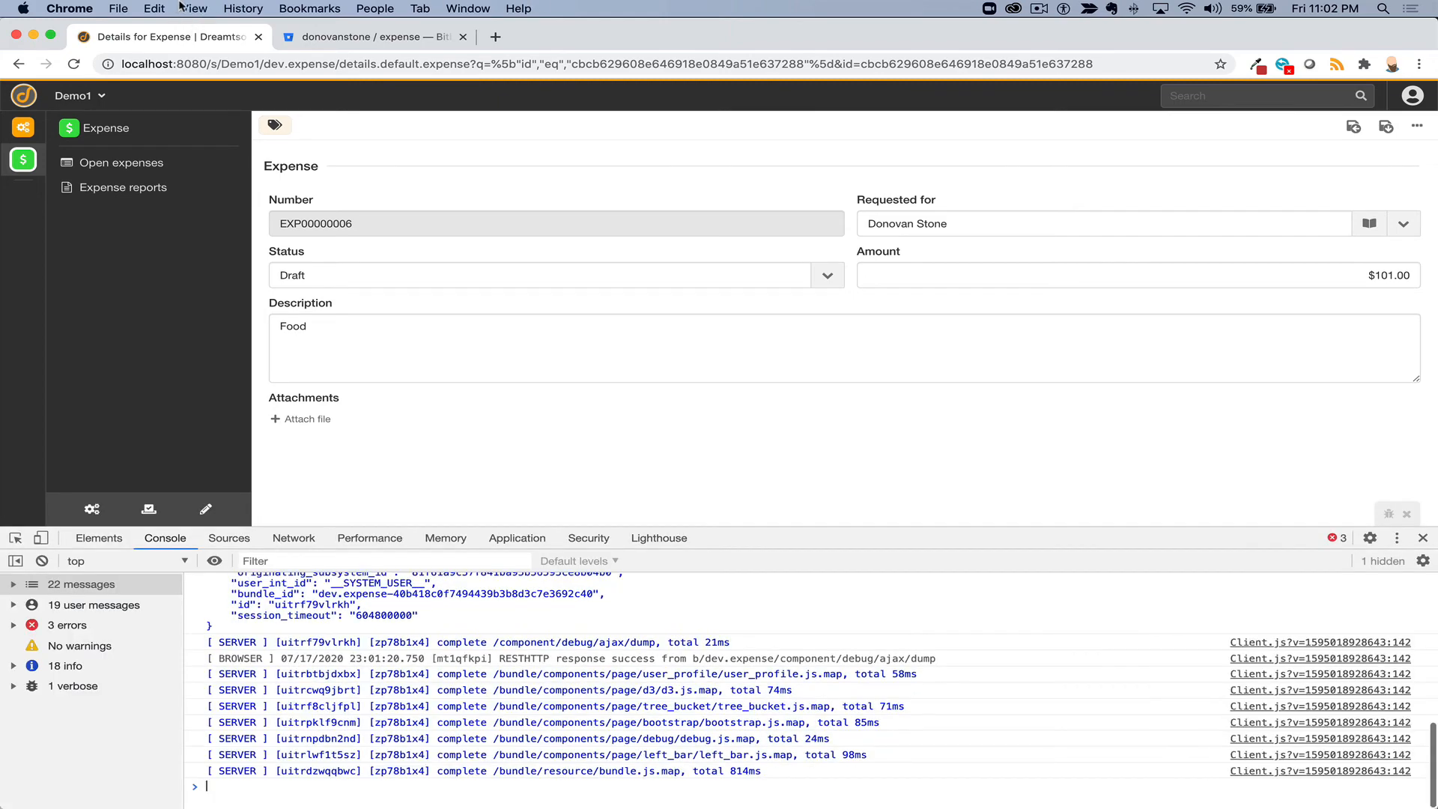
click(182, 7)
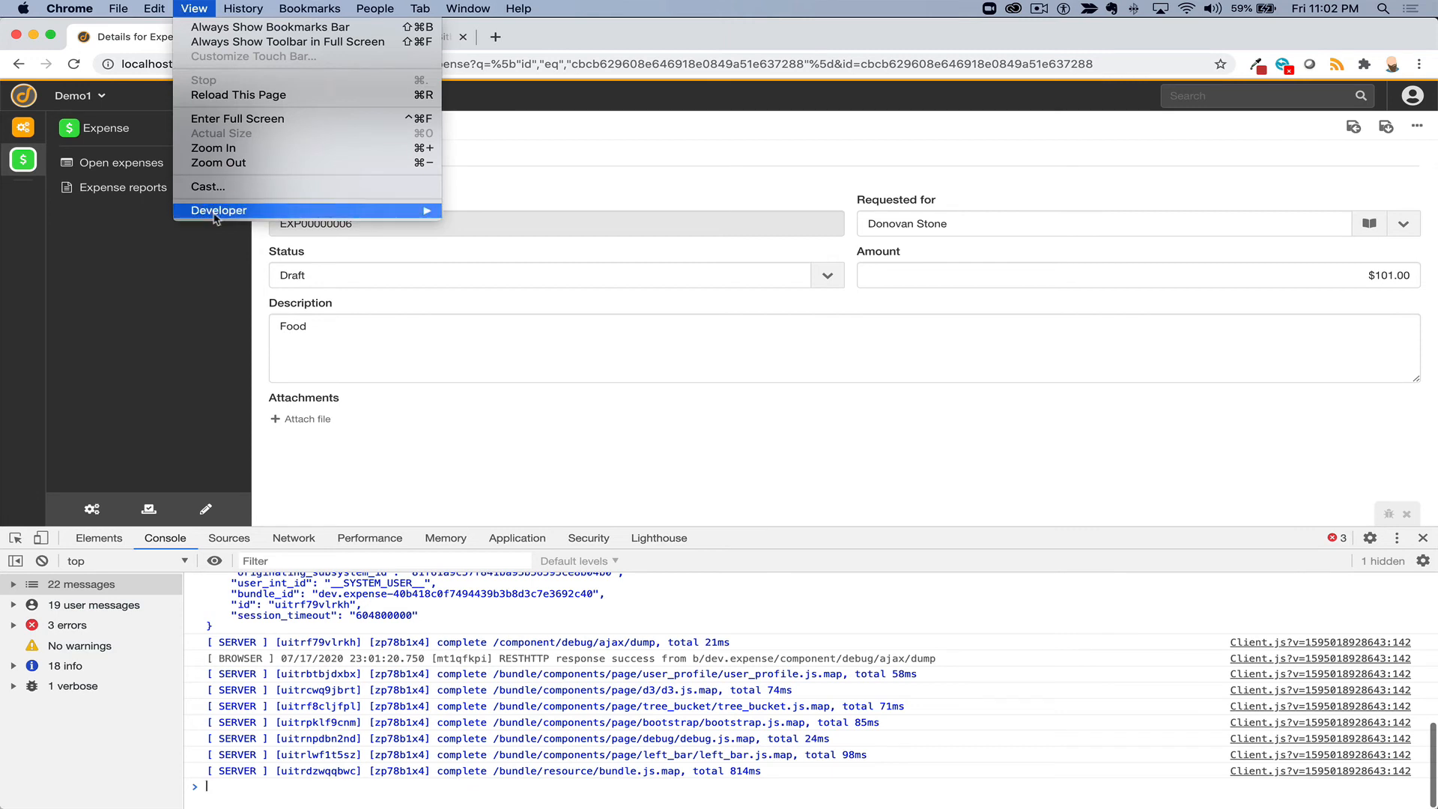
mouse_move(236, 213)
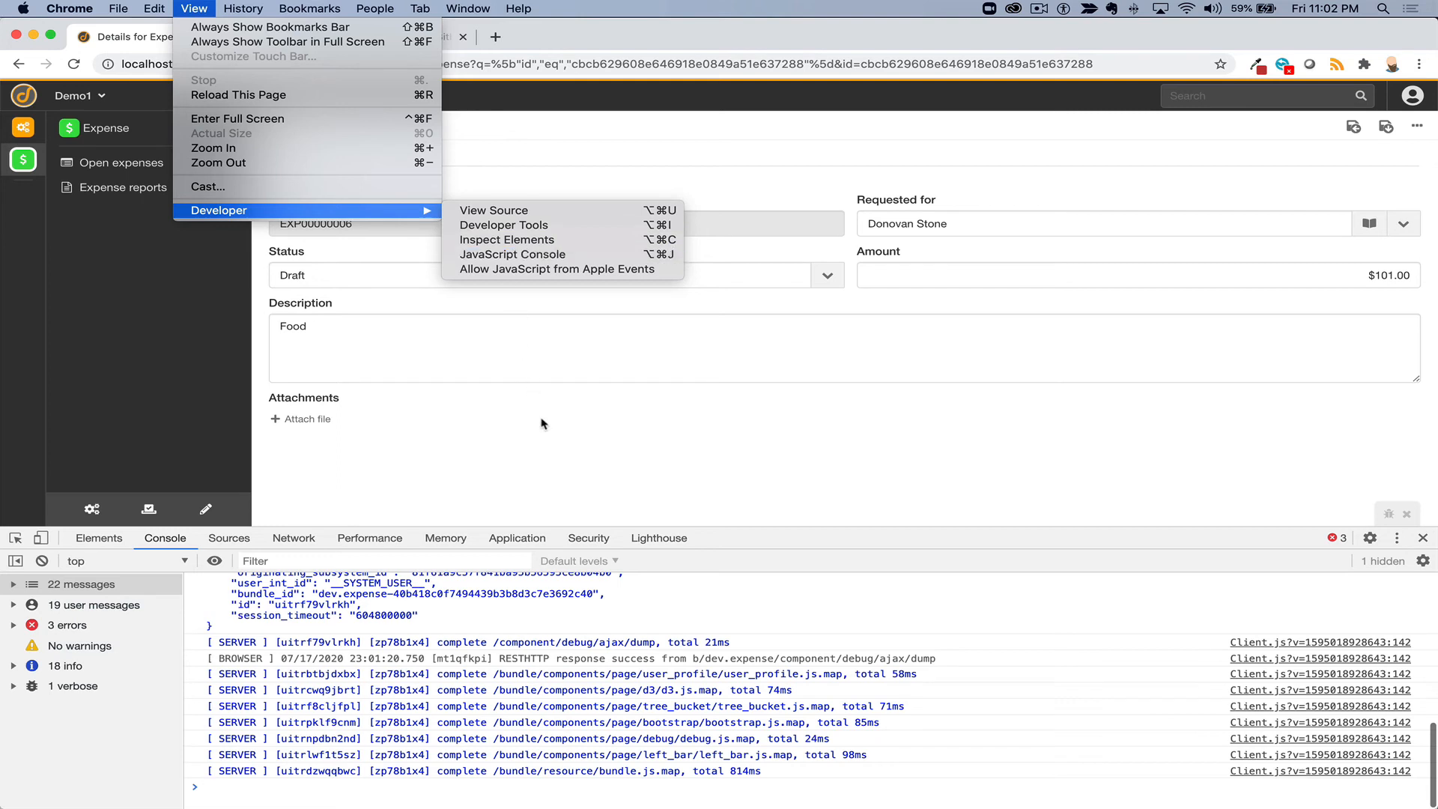
click(589, 436)
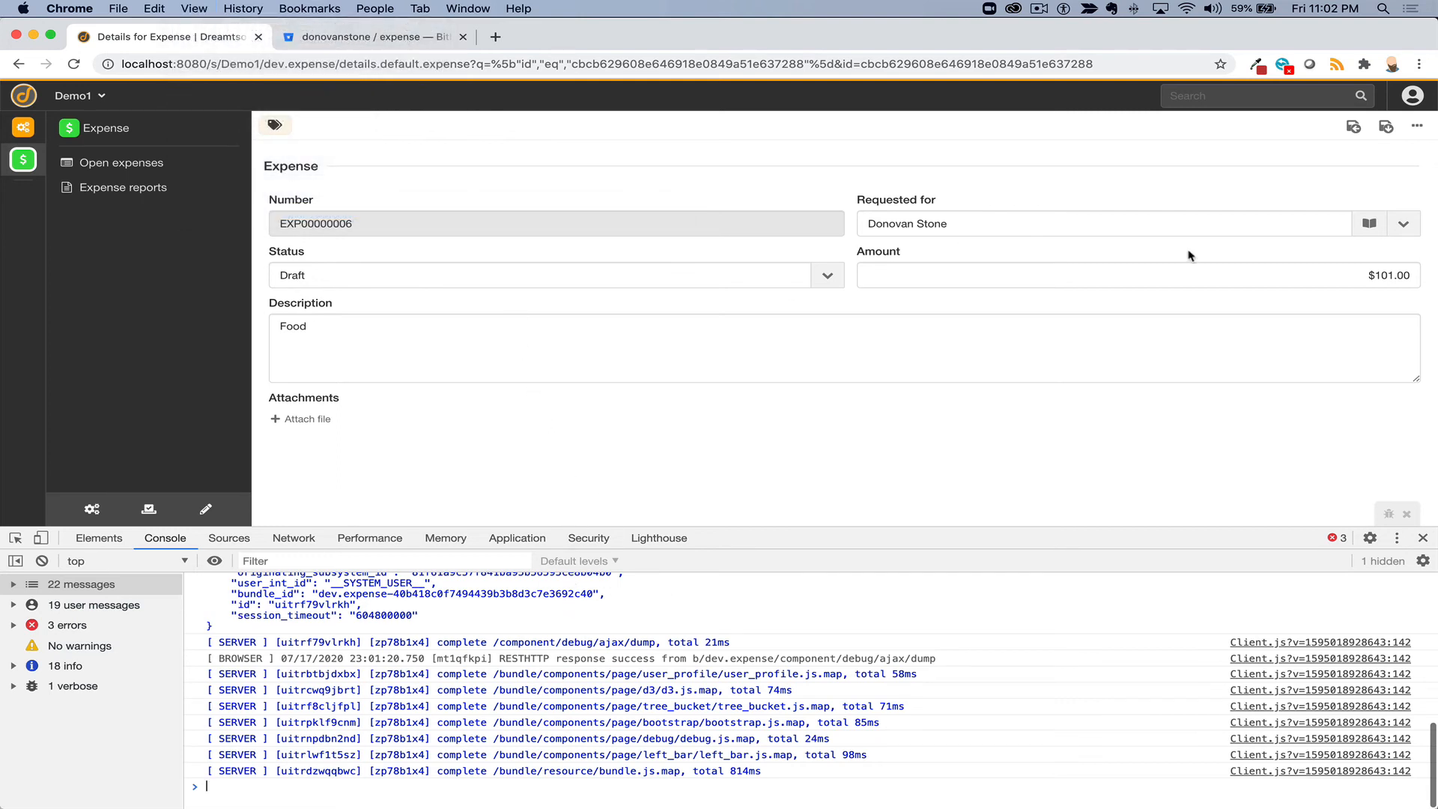
click(1389, 276)
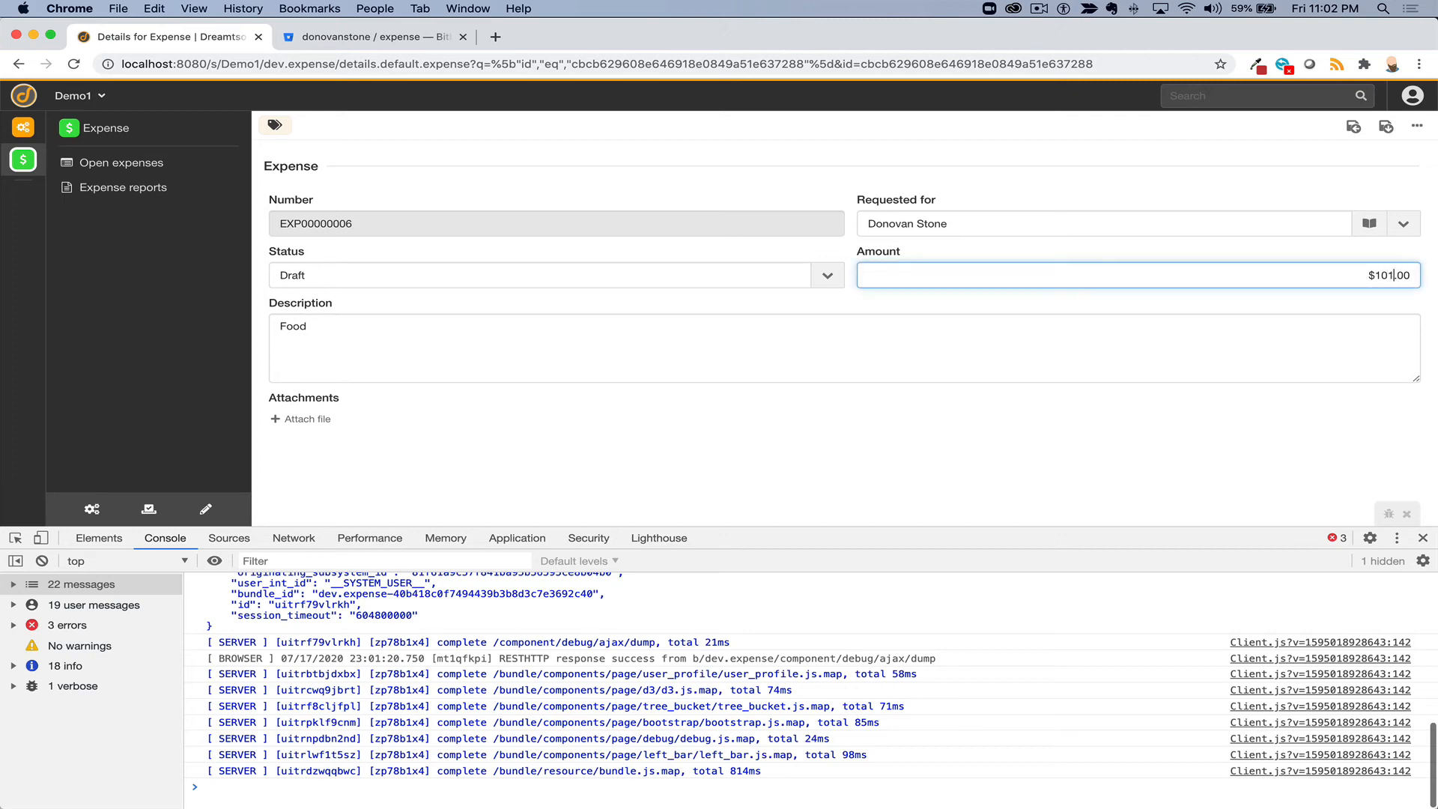
key(BackSpace)
text(2)
click(1386, 129)
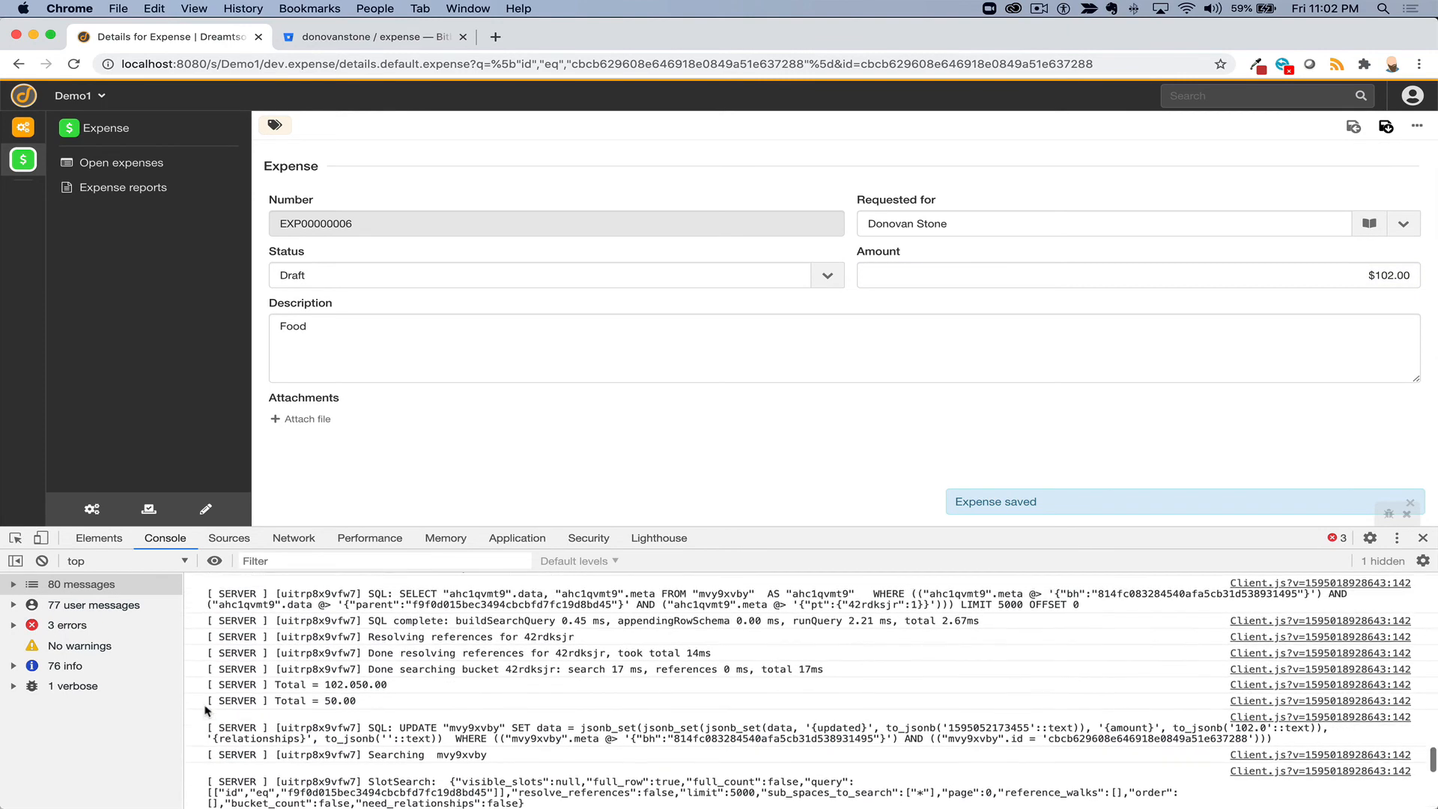
scroll(292, 704, up, 2)
scroll(293, 703, up, 5)
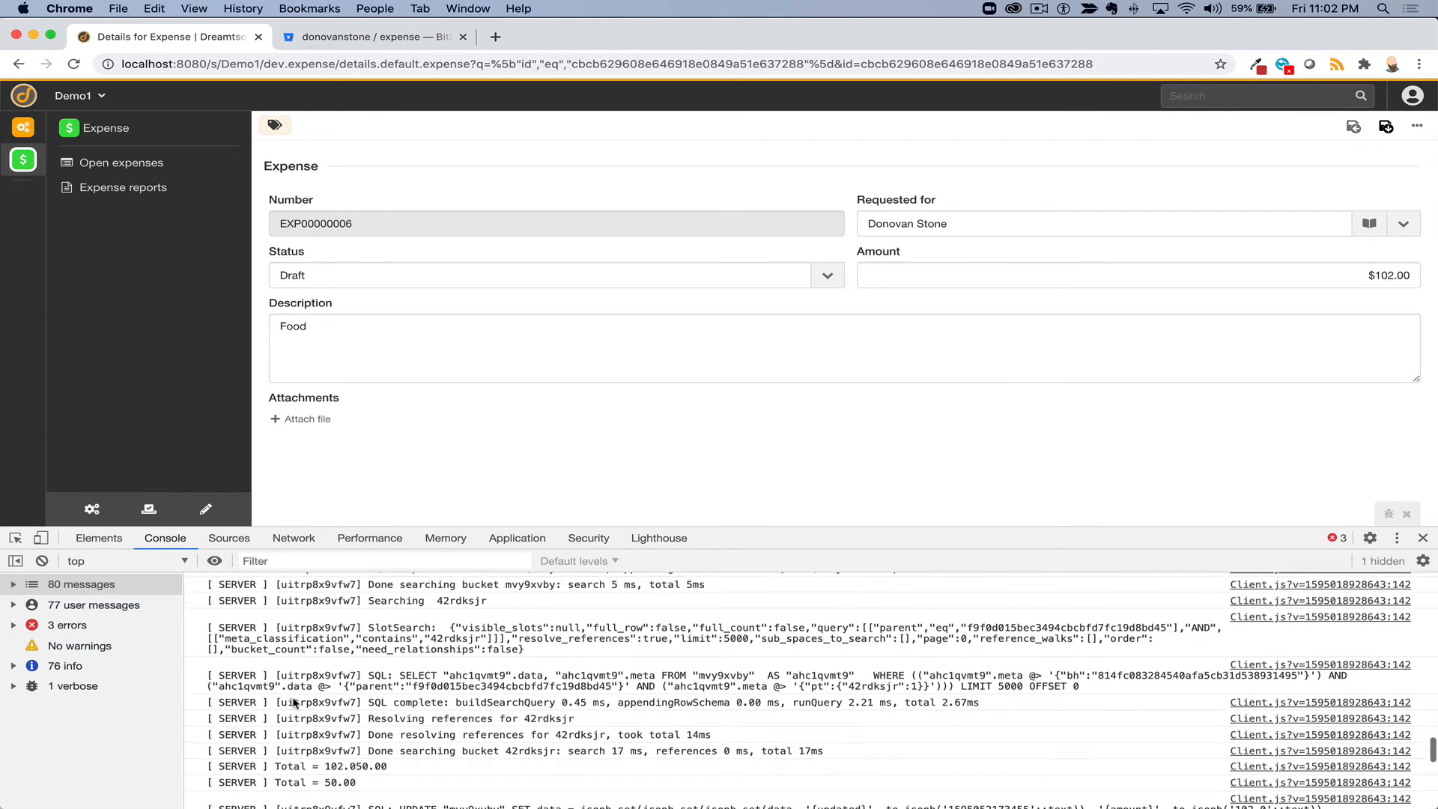
scroll(294, 703, up, 5)
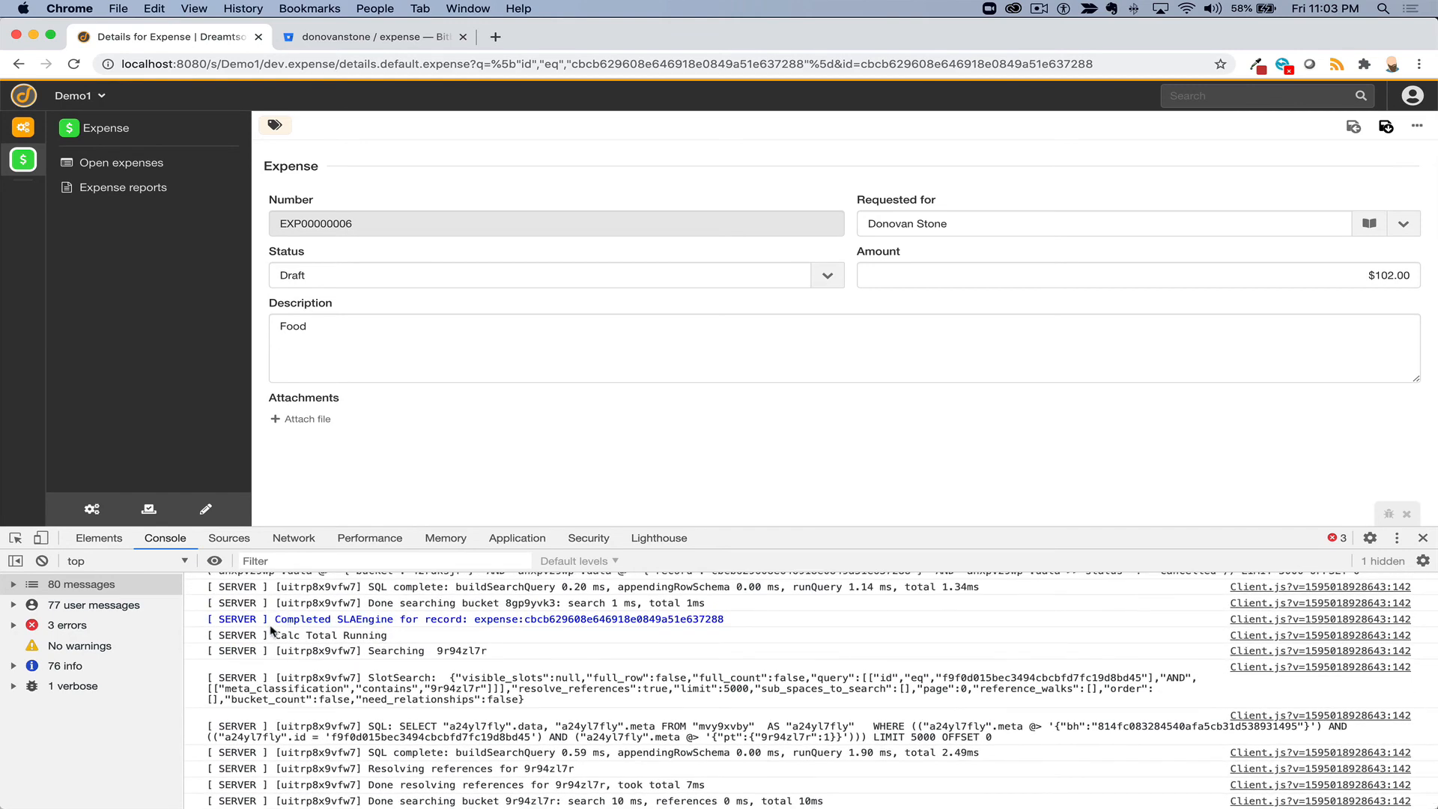
drag(274, 635, 398, 639)
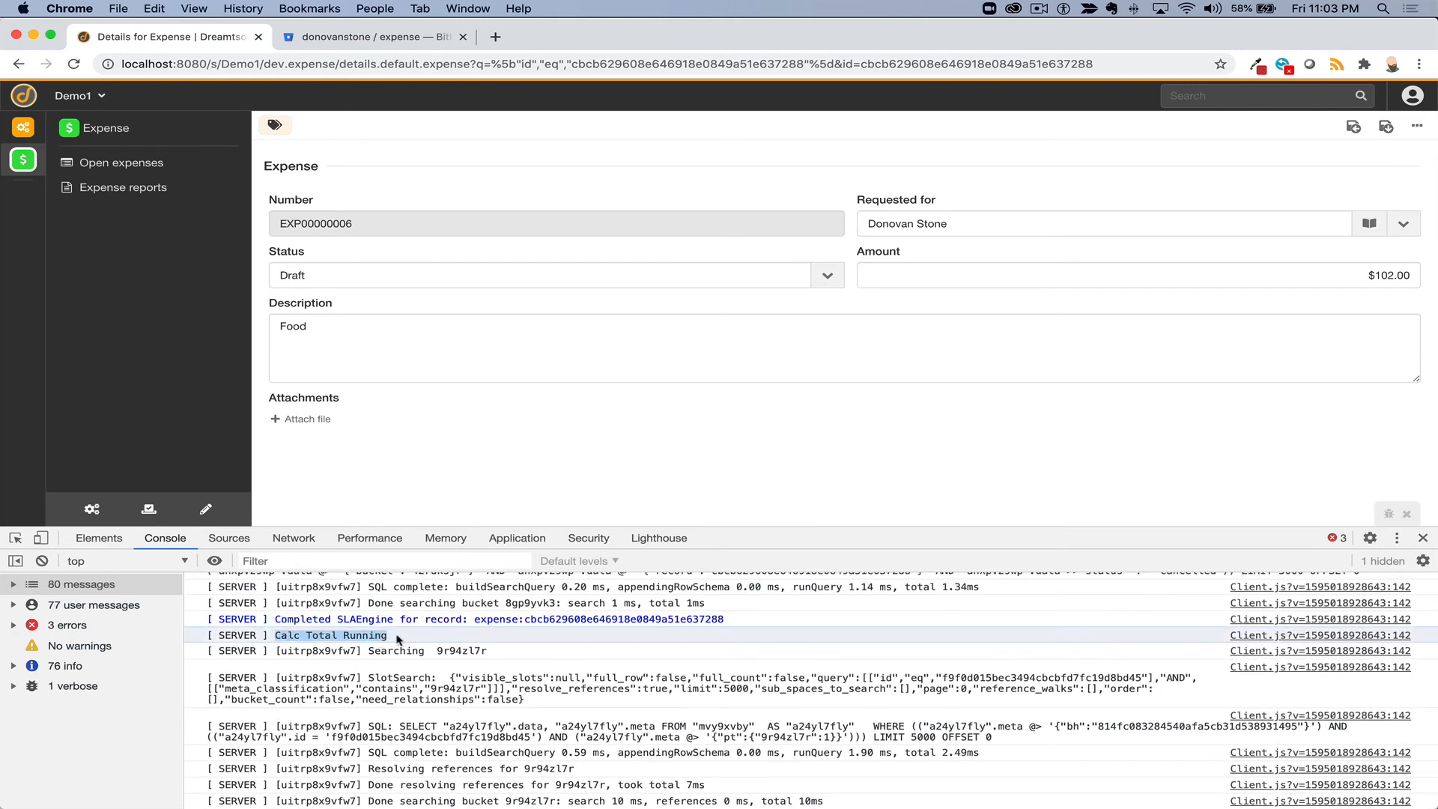
scroll(382, 691, down, 5)
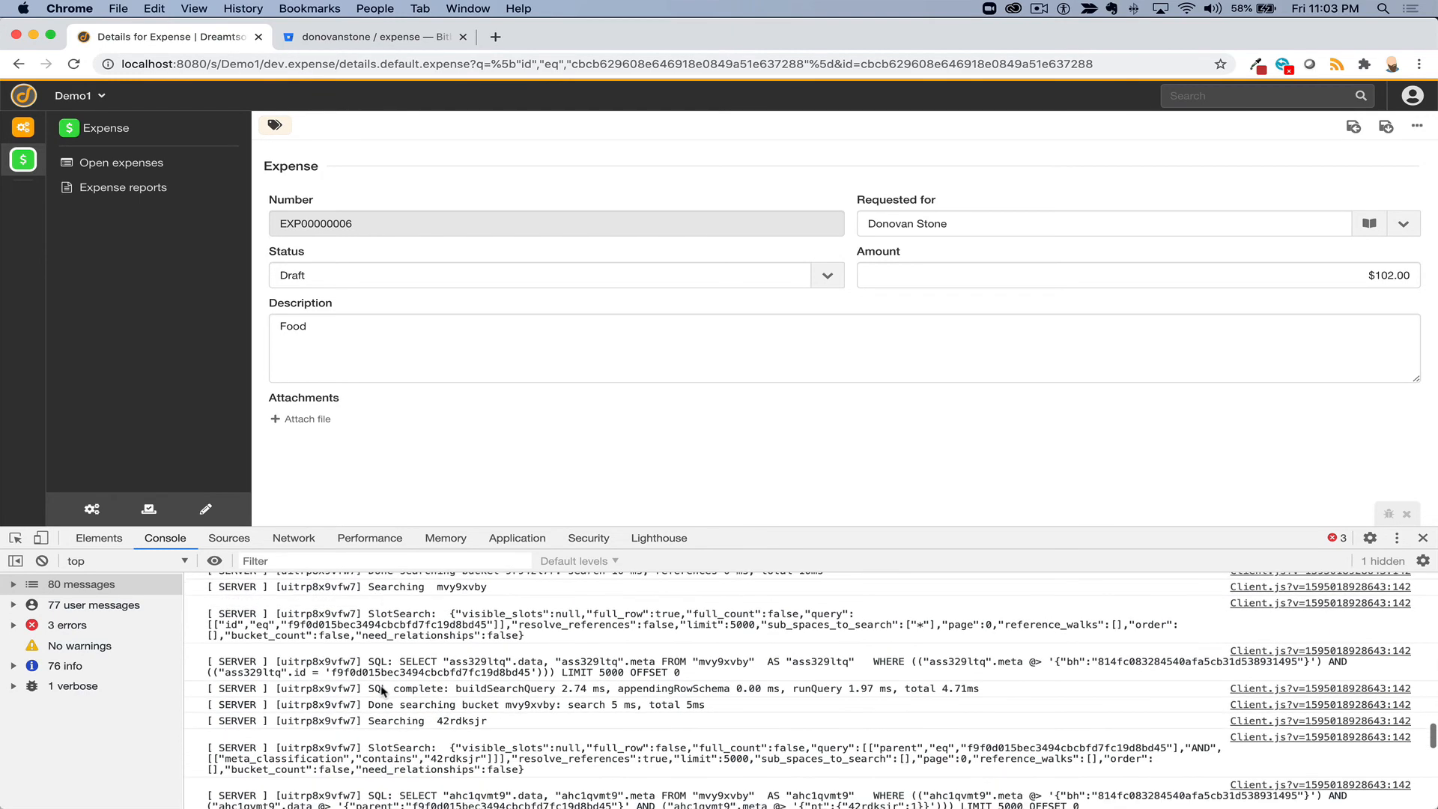
scroll(359, 681, down, 2)
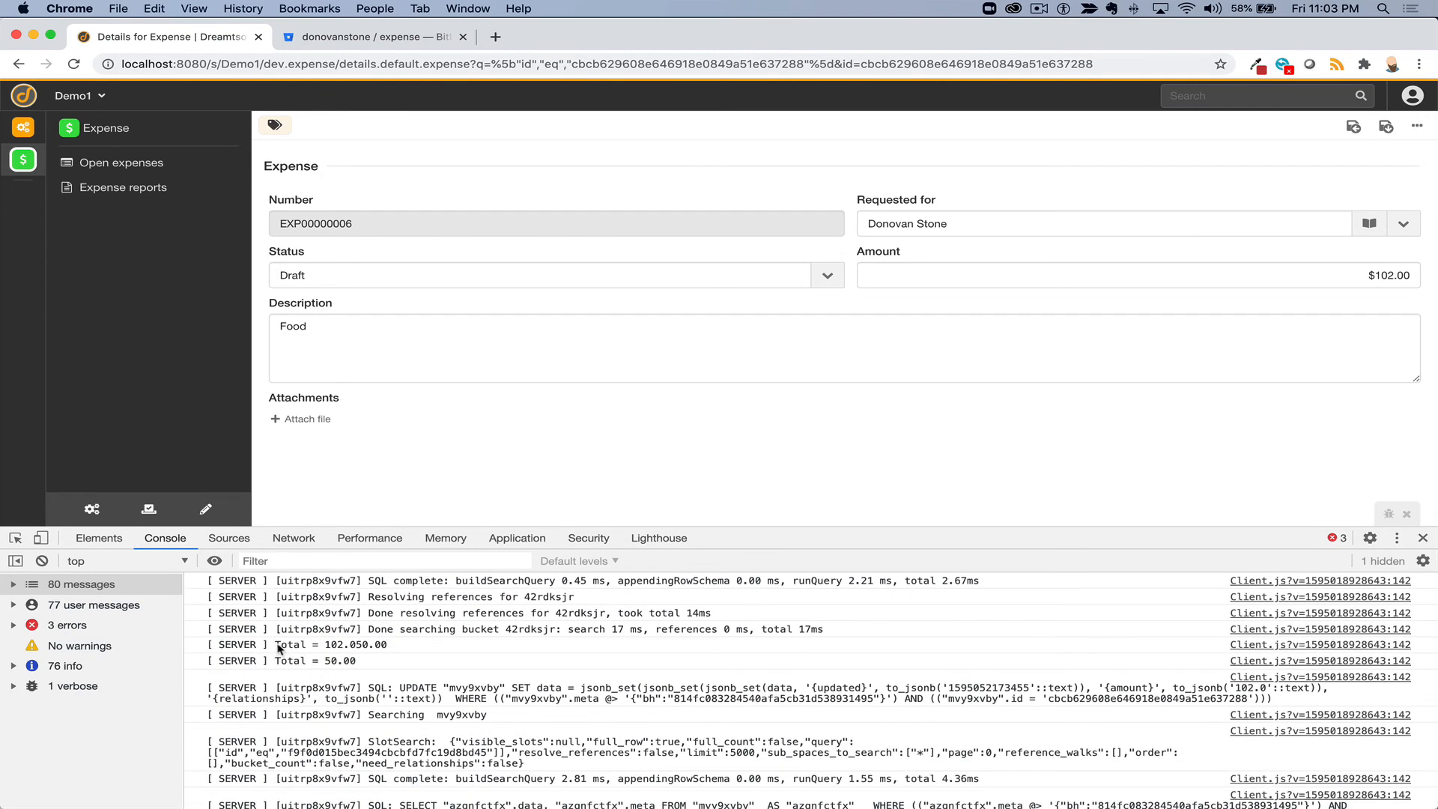
drag(276, 645, 395, 647)
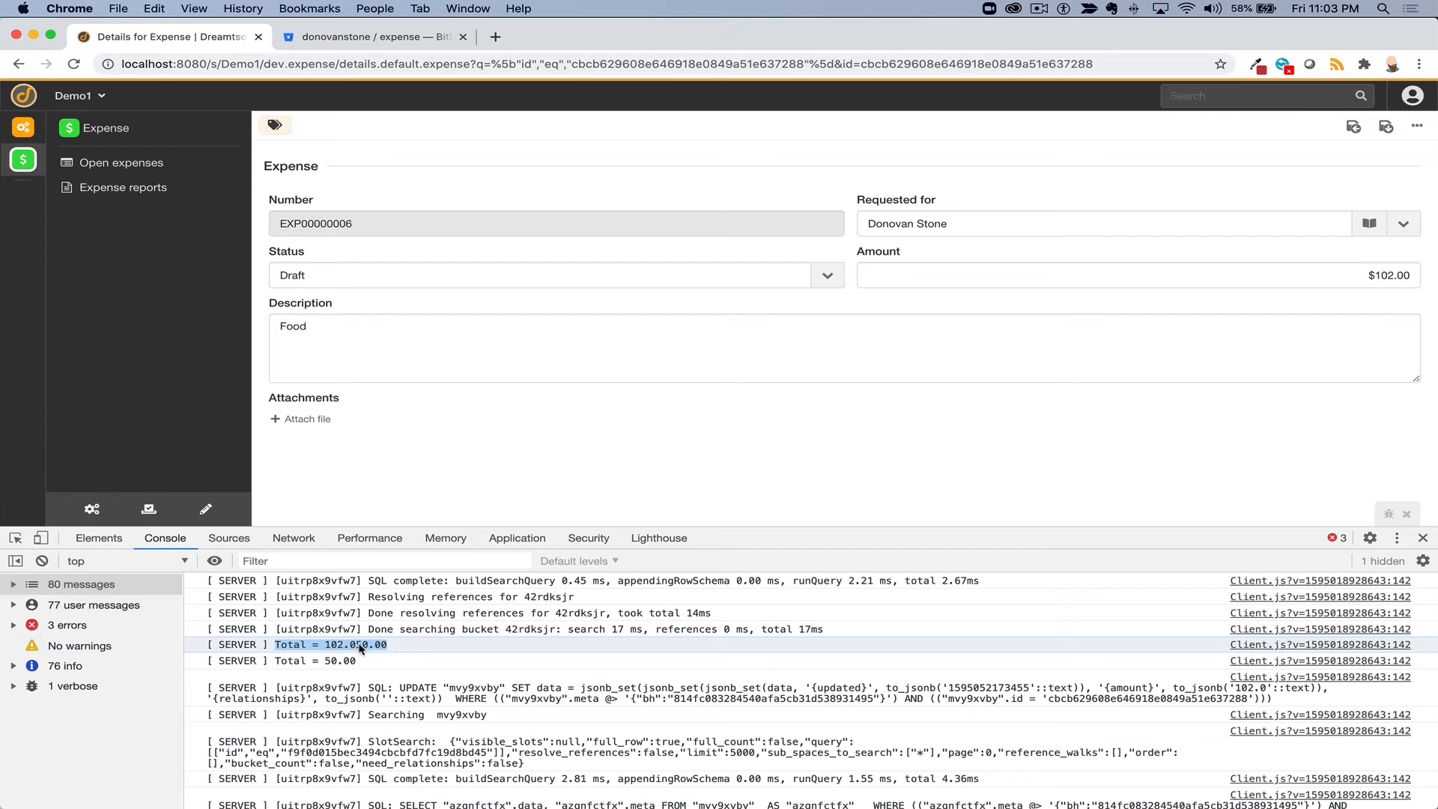
click(330, 648)
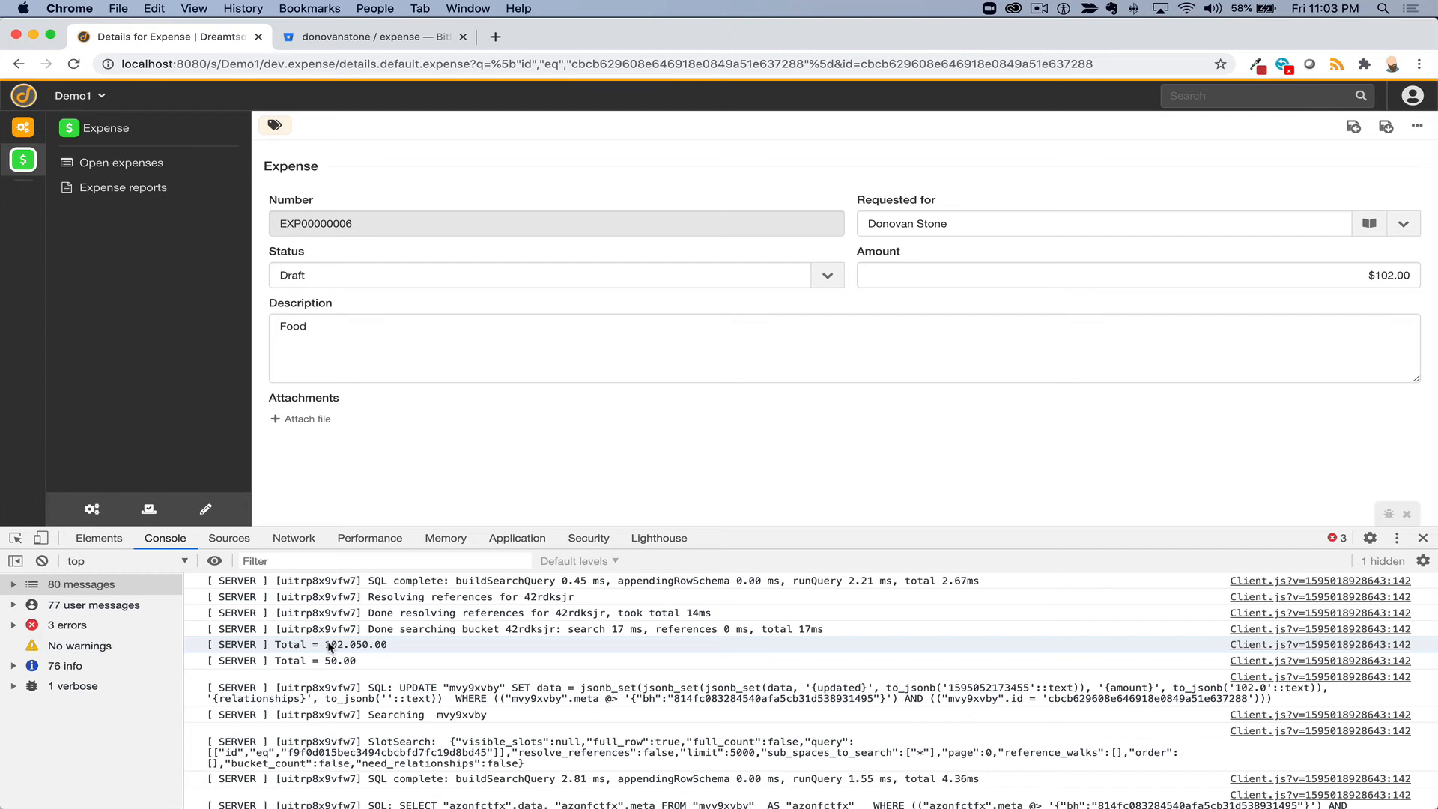
double_click(365, 648)
- Open the Calc Total trigger from Bundle configuration > Bucket management > Actions, closing DevTools
click(102, 512)
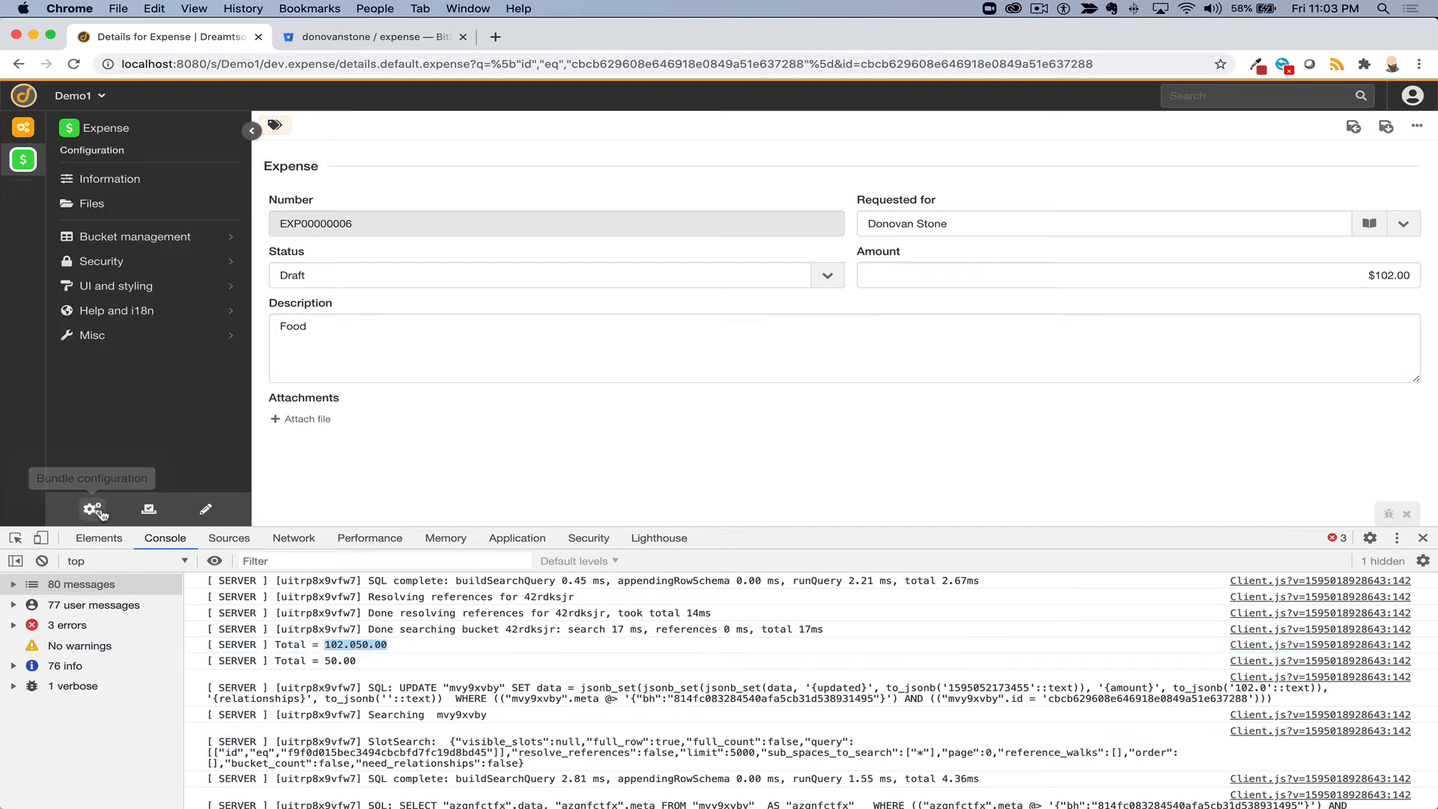
click(108, 236)
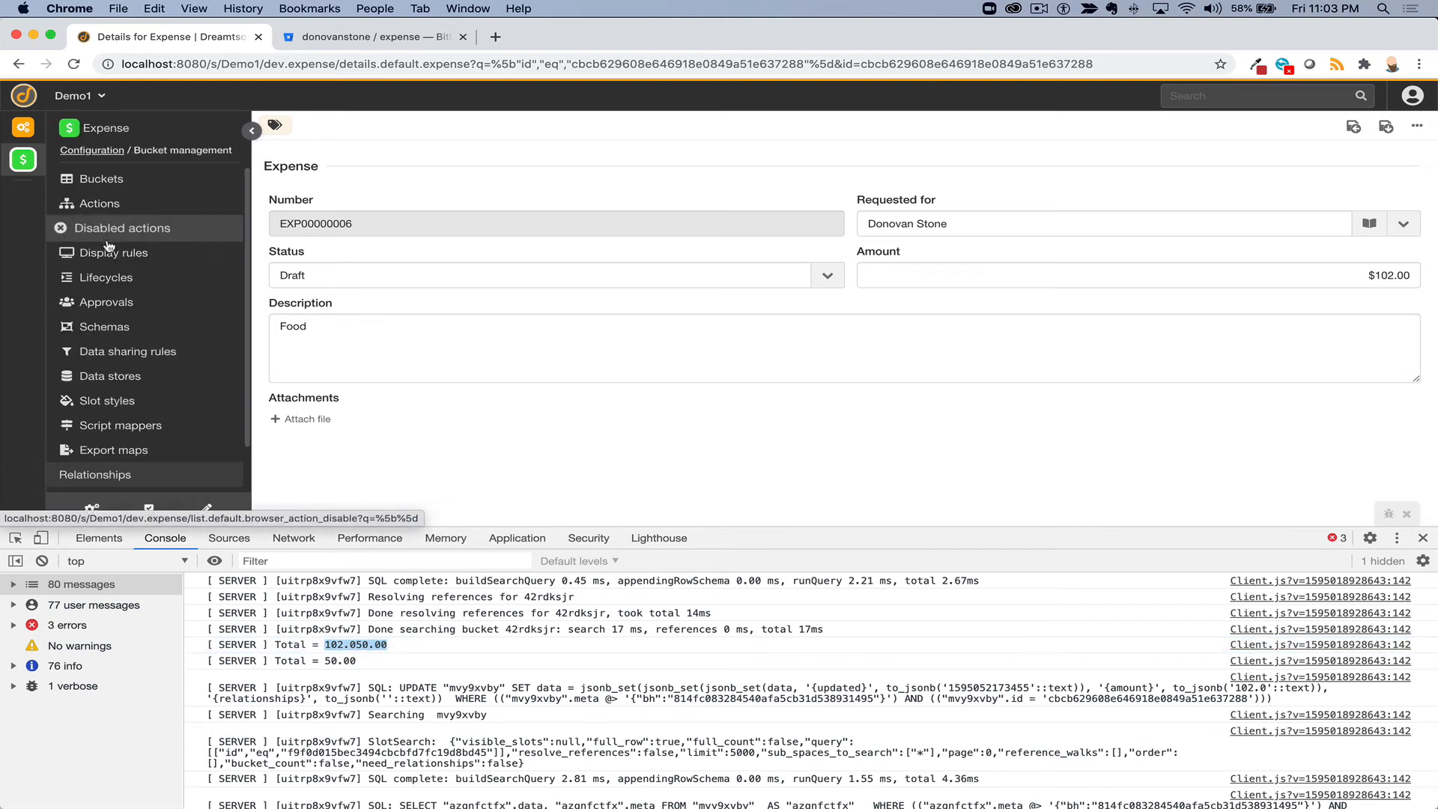
click(1422, 538)
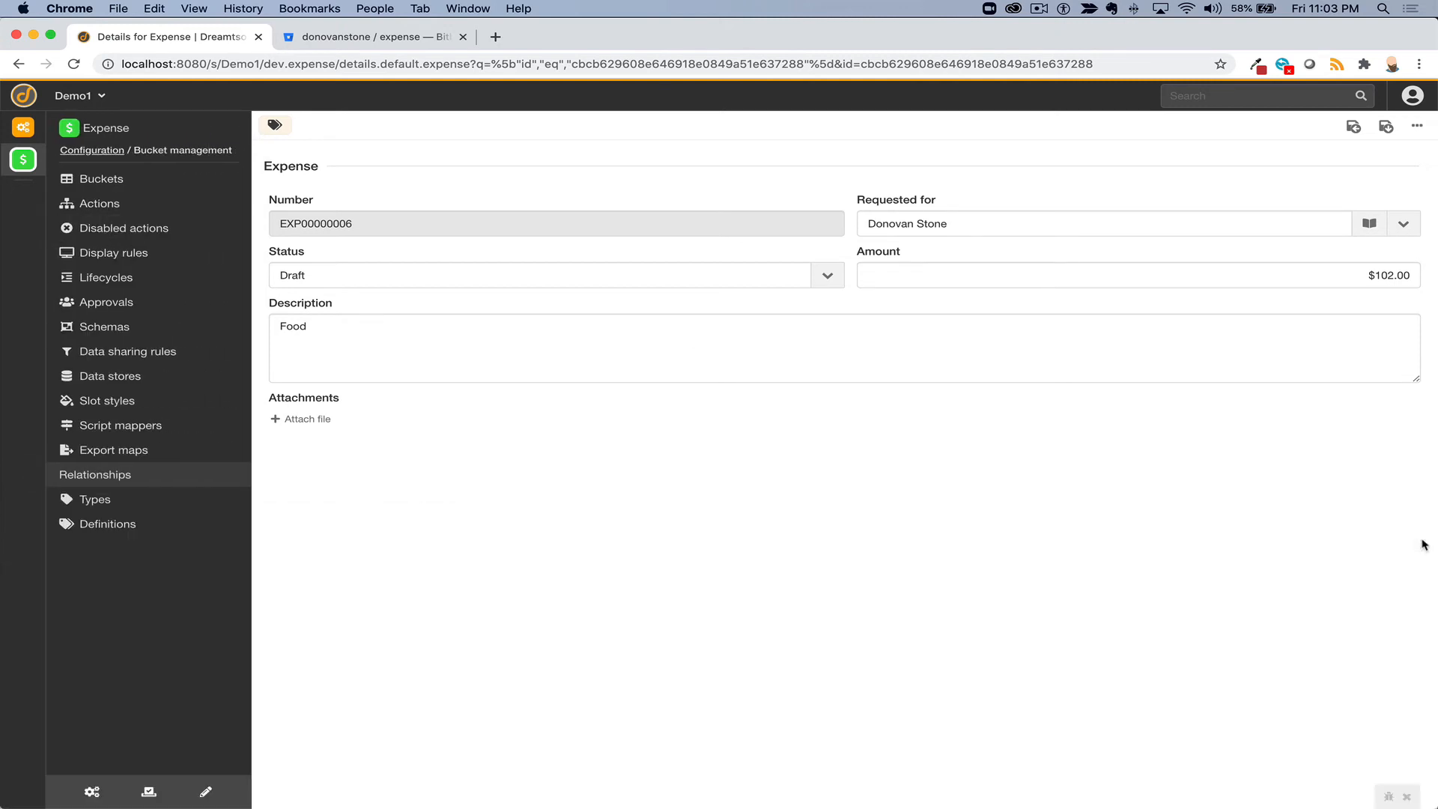
click(100, 203)
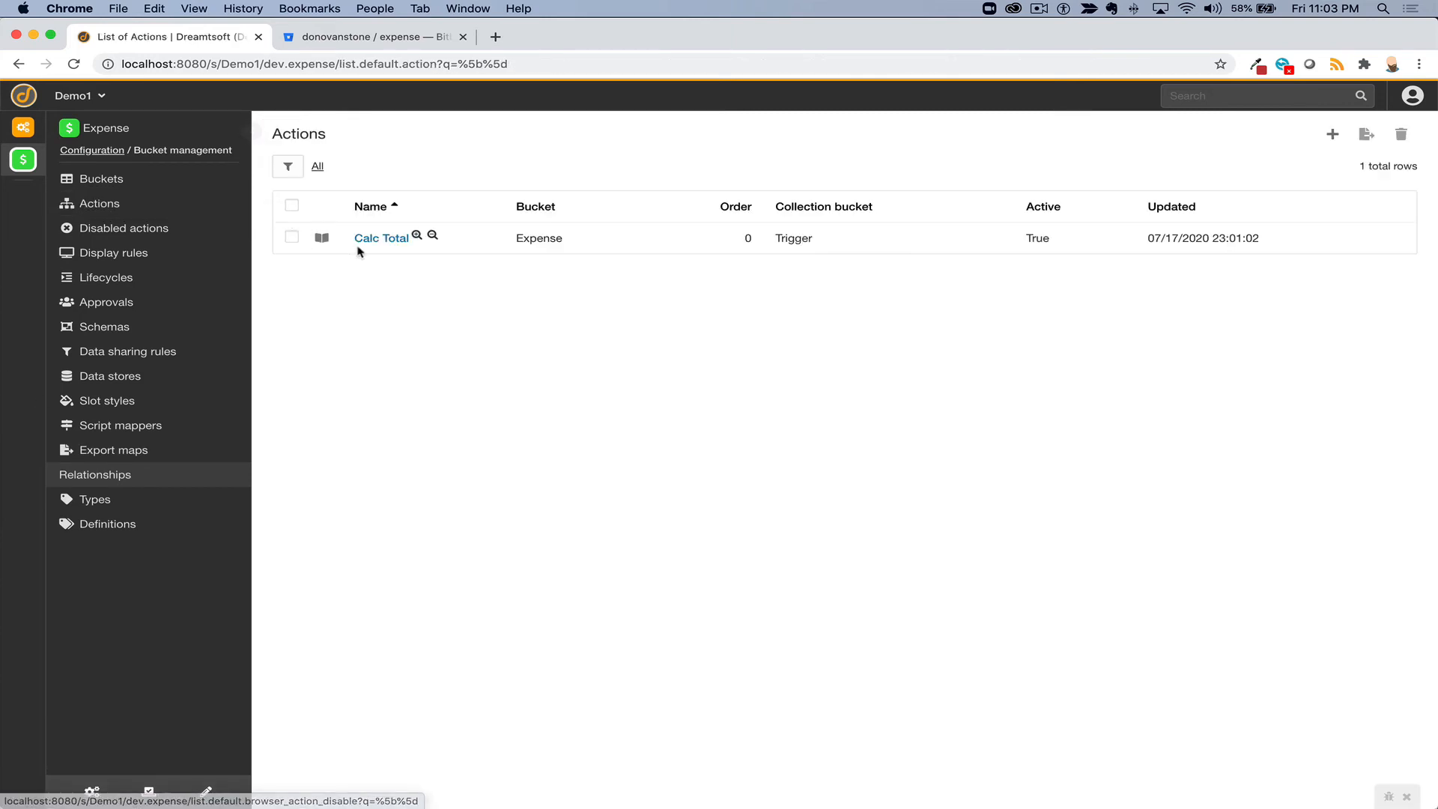
click(372, 238)
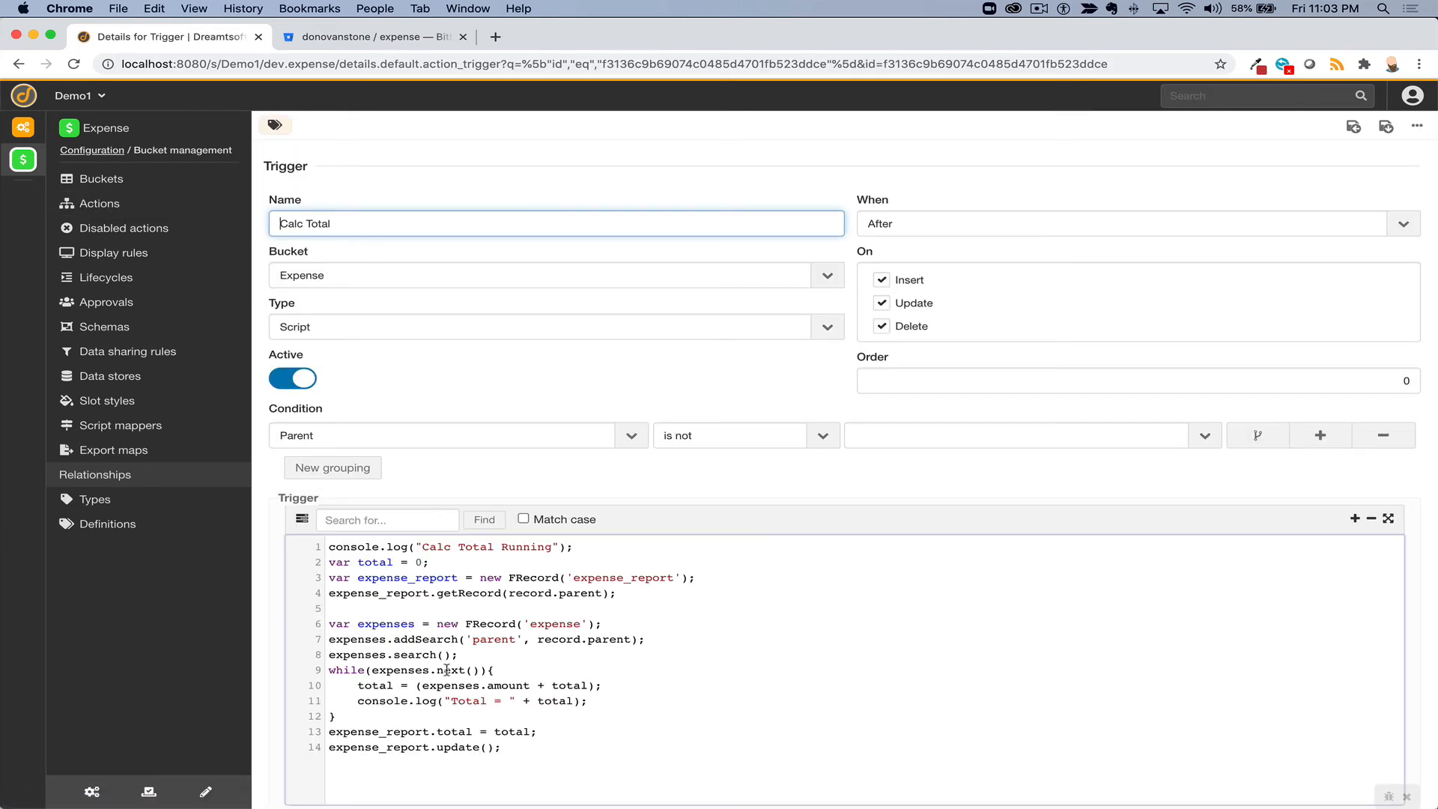
- Change line 10 to parseInt(expenses.amount) + total, save, and return to Expense home
click(421, 685)
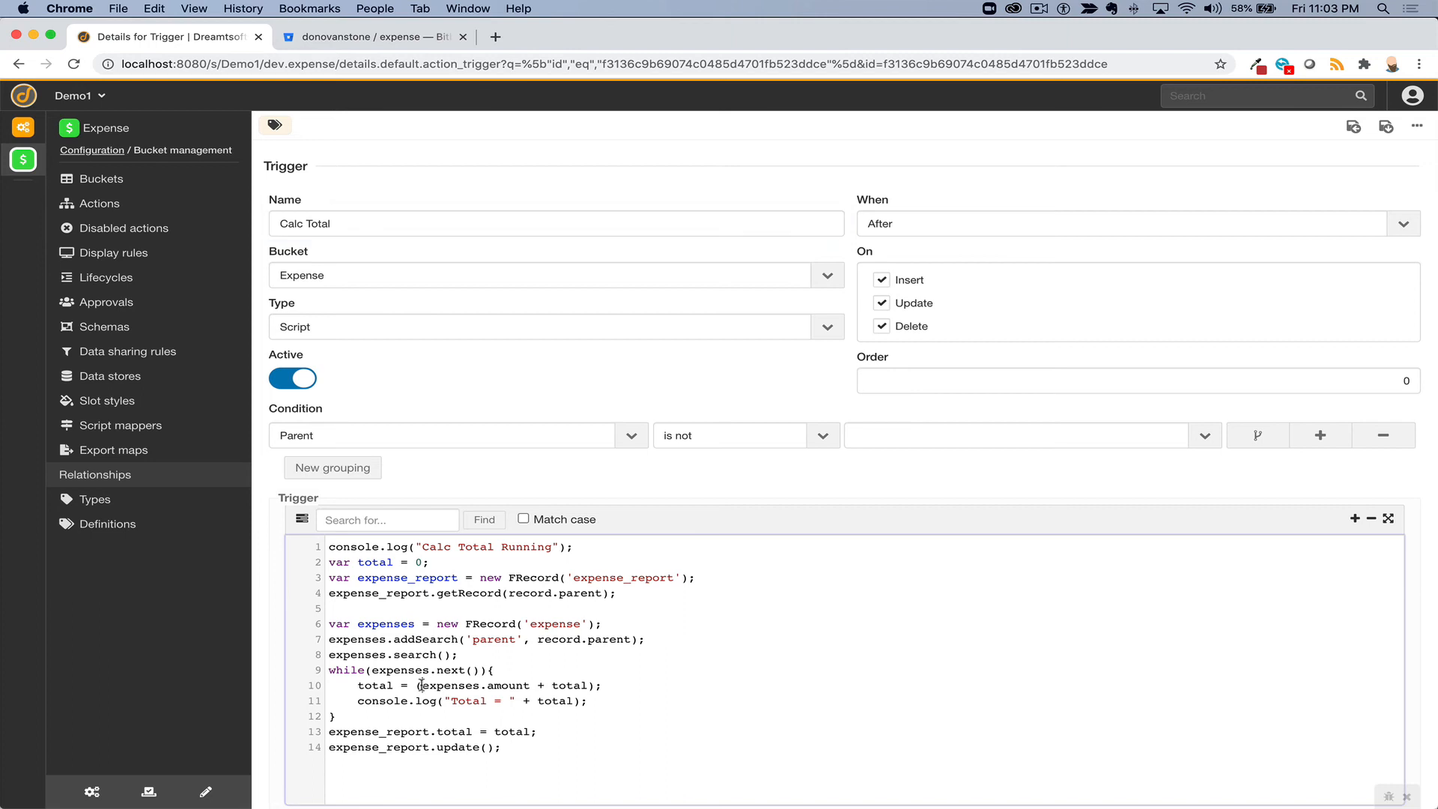
text(parseI)
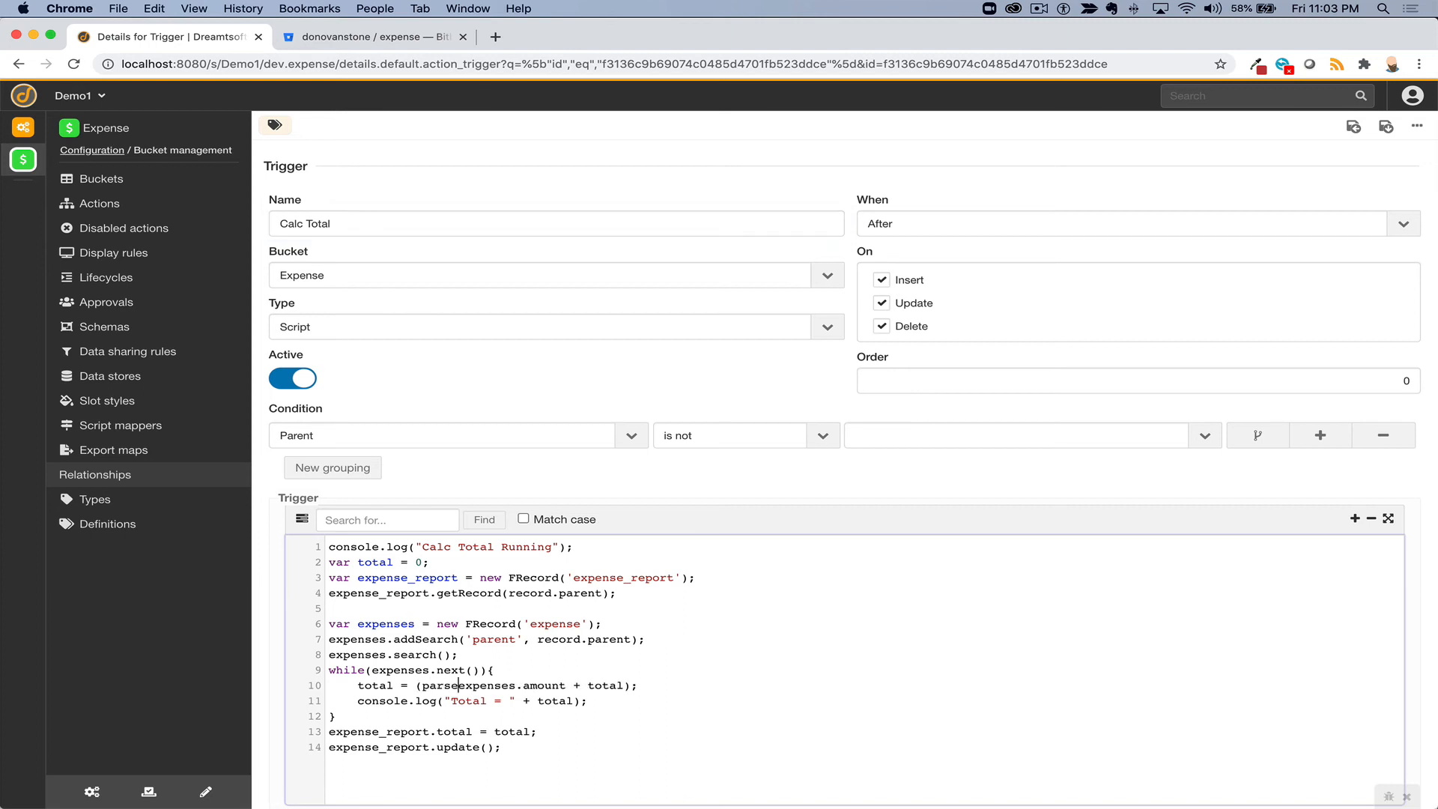
text(nt()
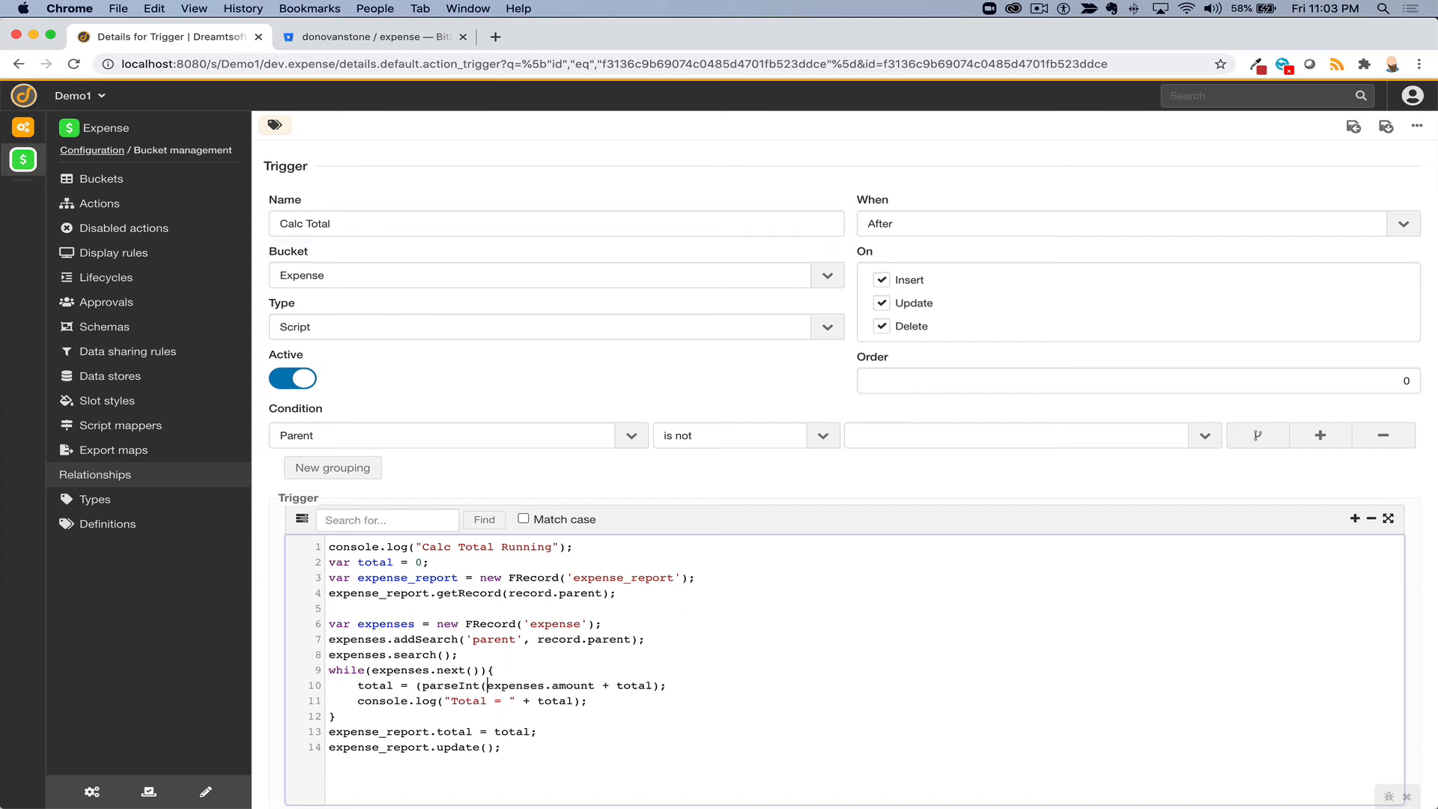
click(597, 684)
text())
click(1386, 131)
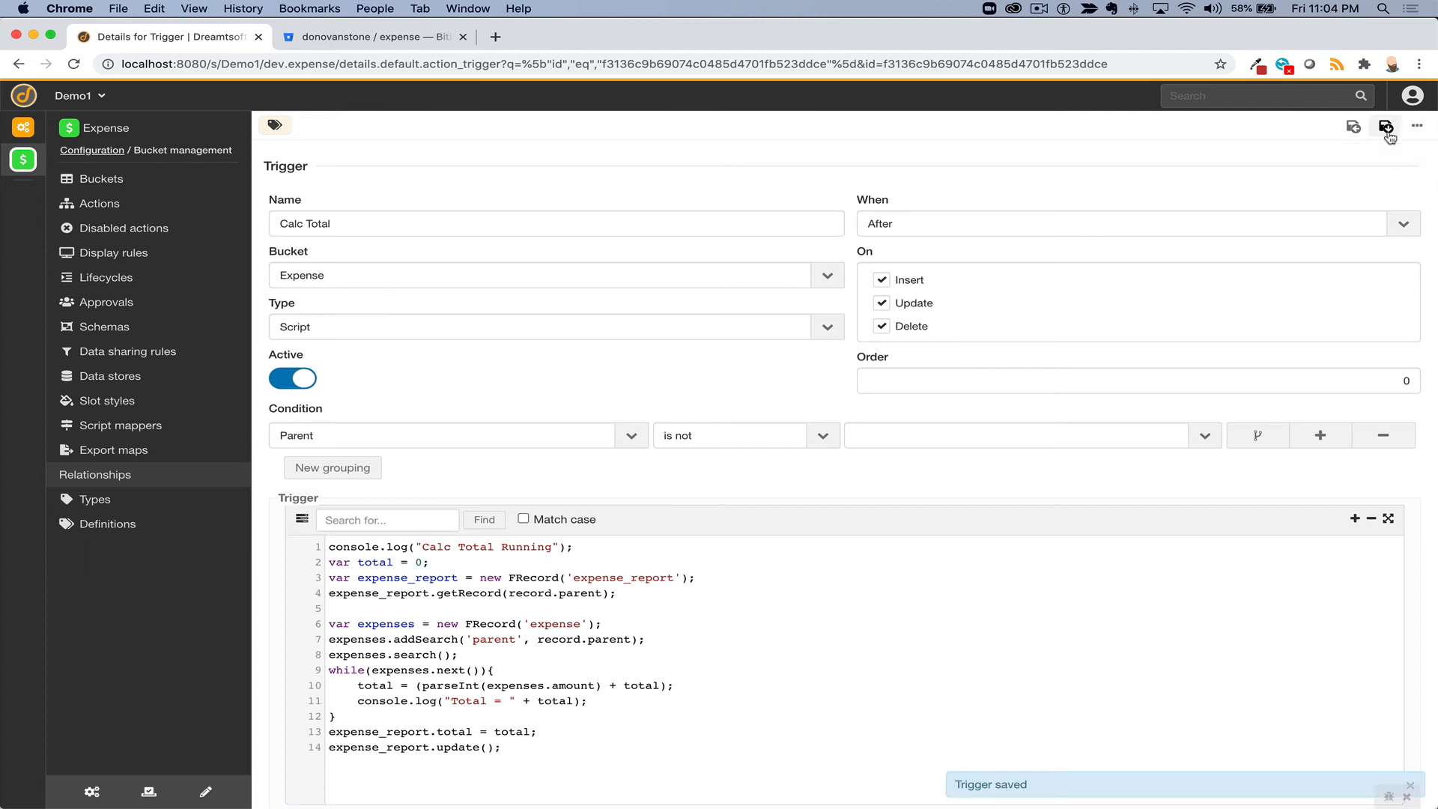
click(41, 158)
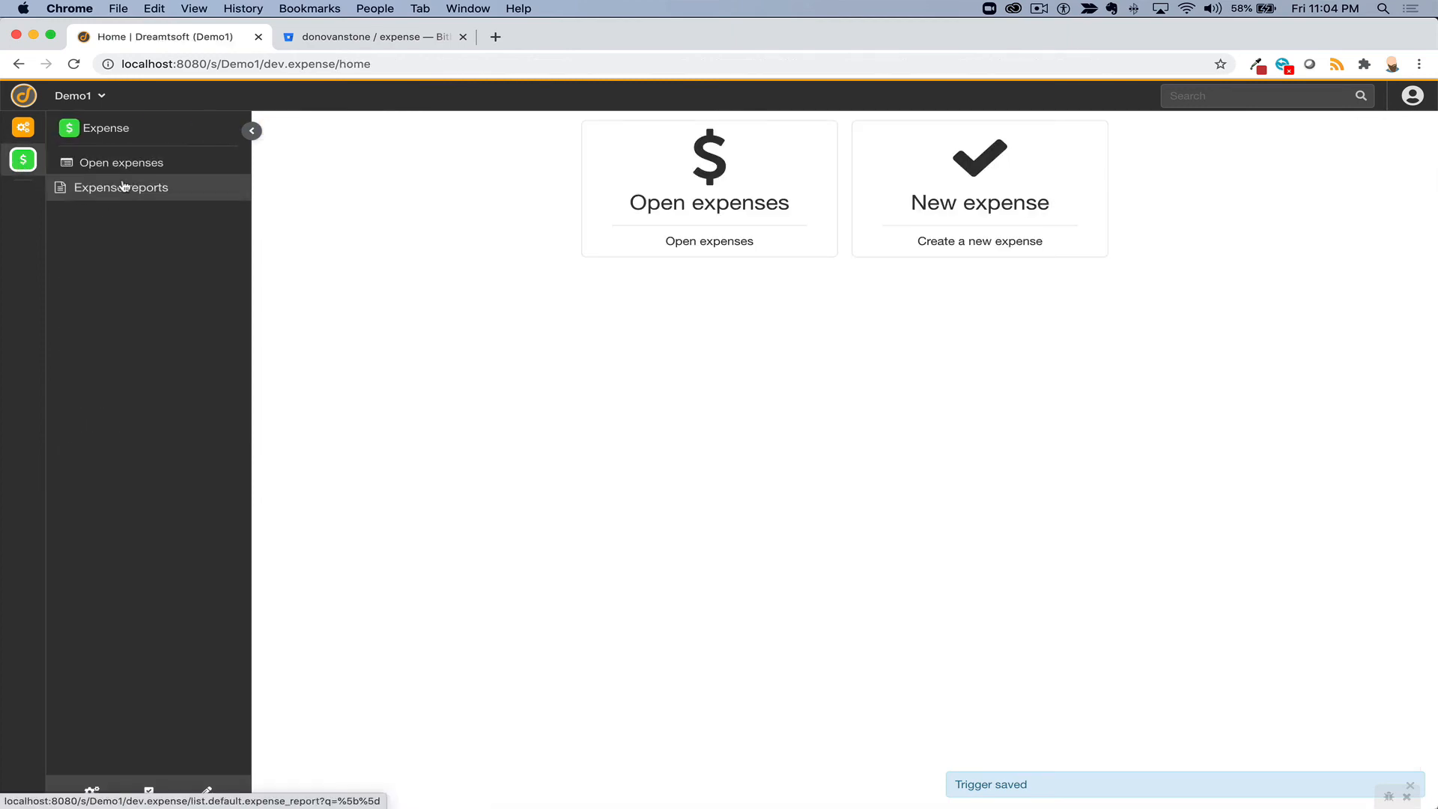
- Set EXP00000006's amount to 108, save, and check the console logs Total = 50 and Total = 158
click(672, 196)
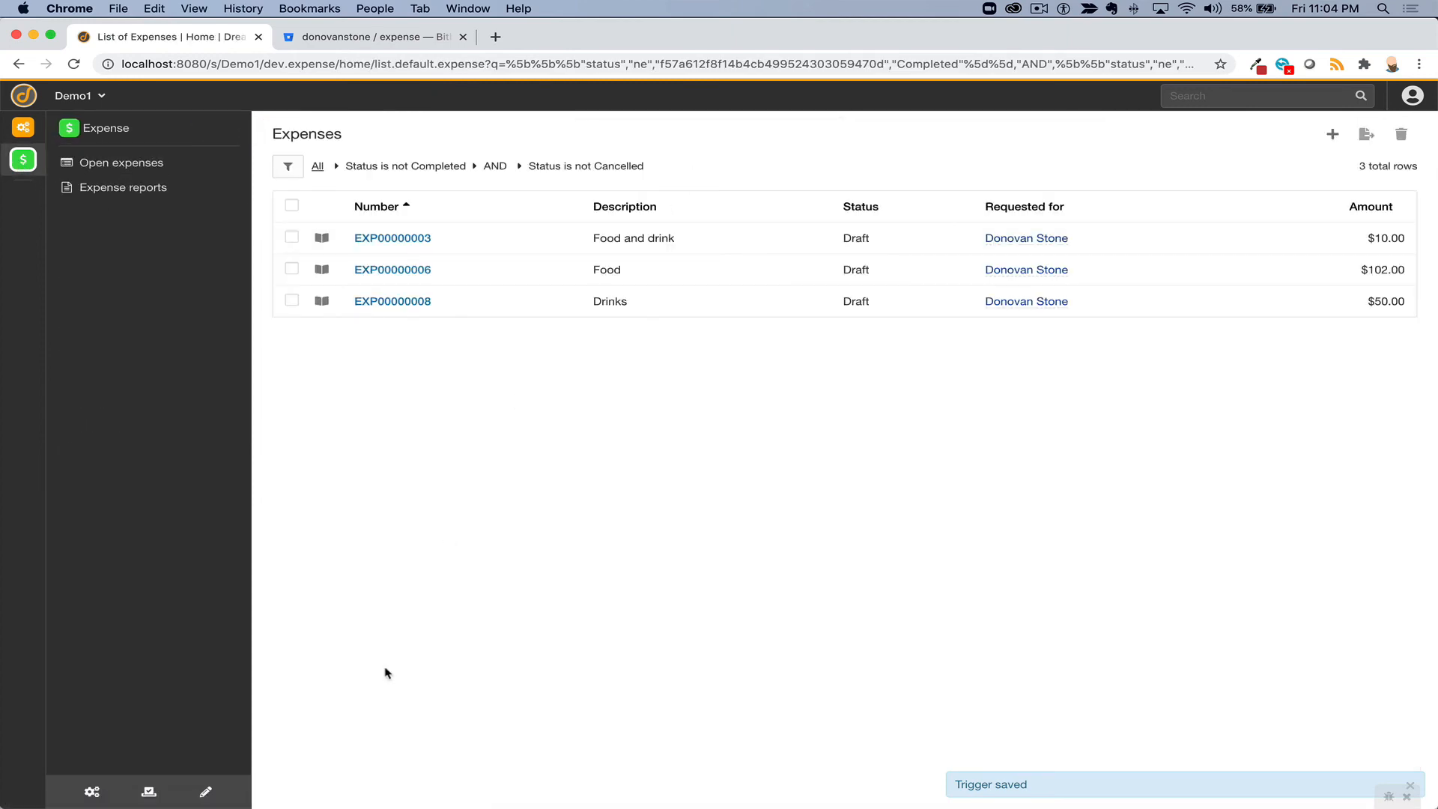
key(super+alt+j)
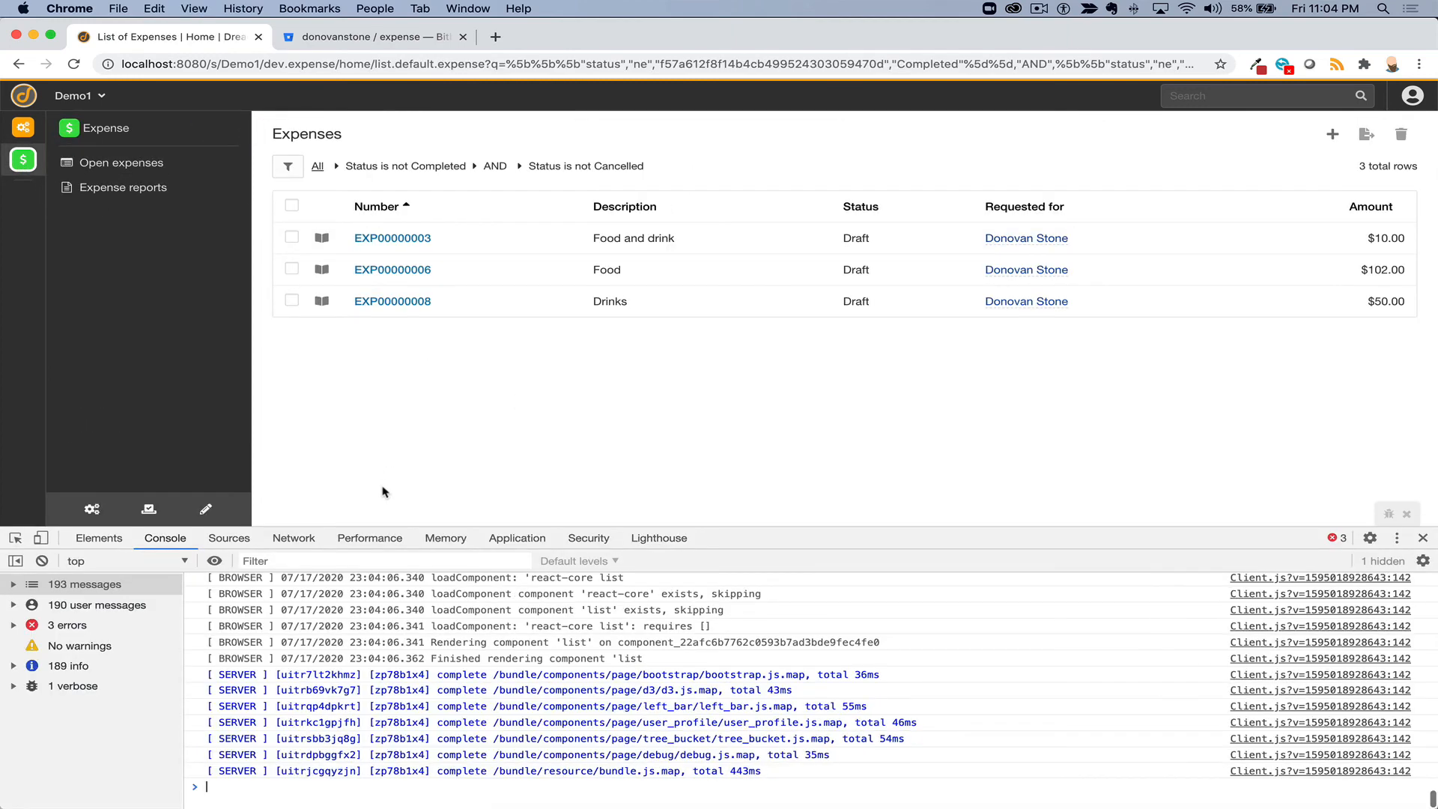
click(383, 271)
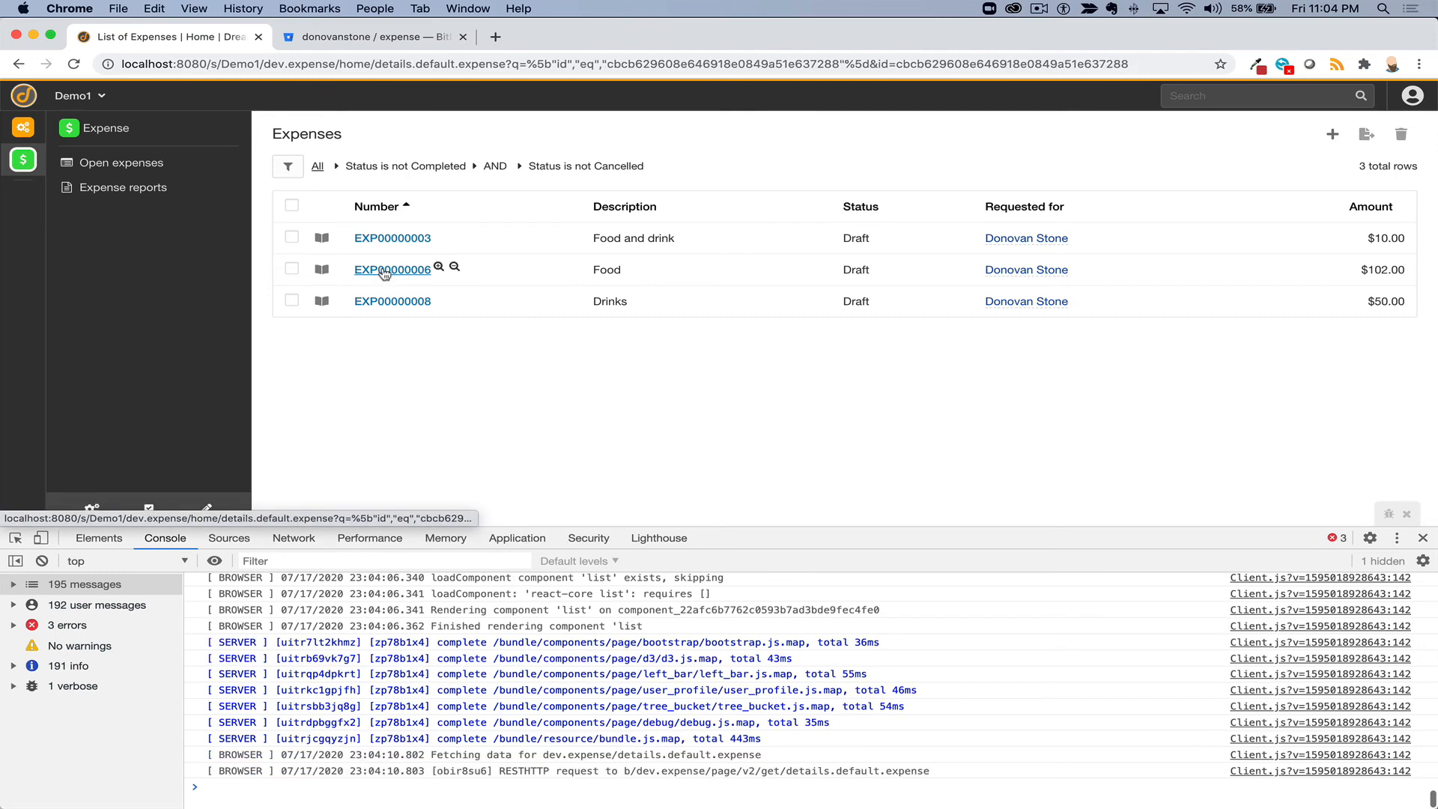
click(1392, 276)
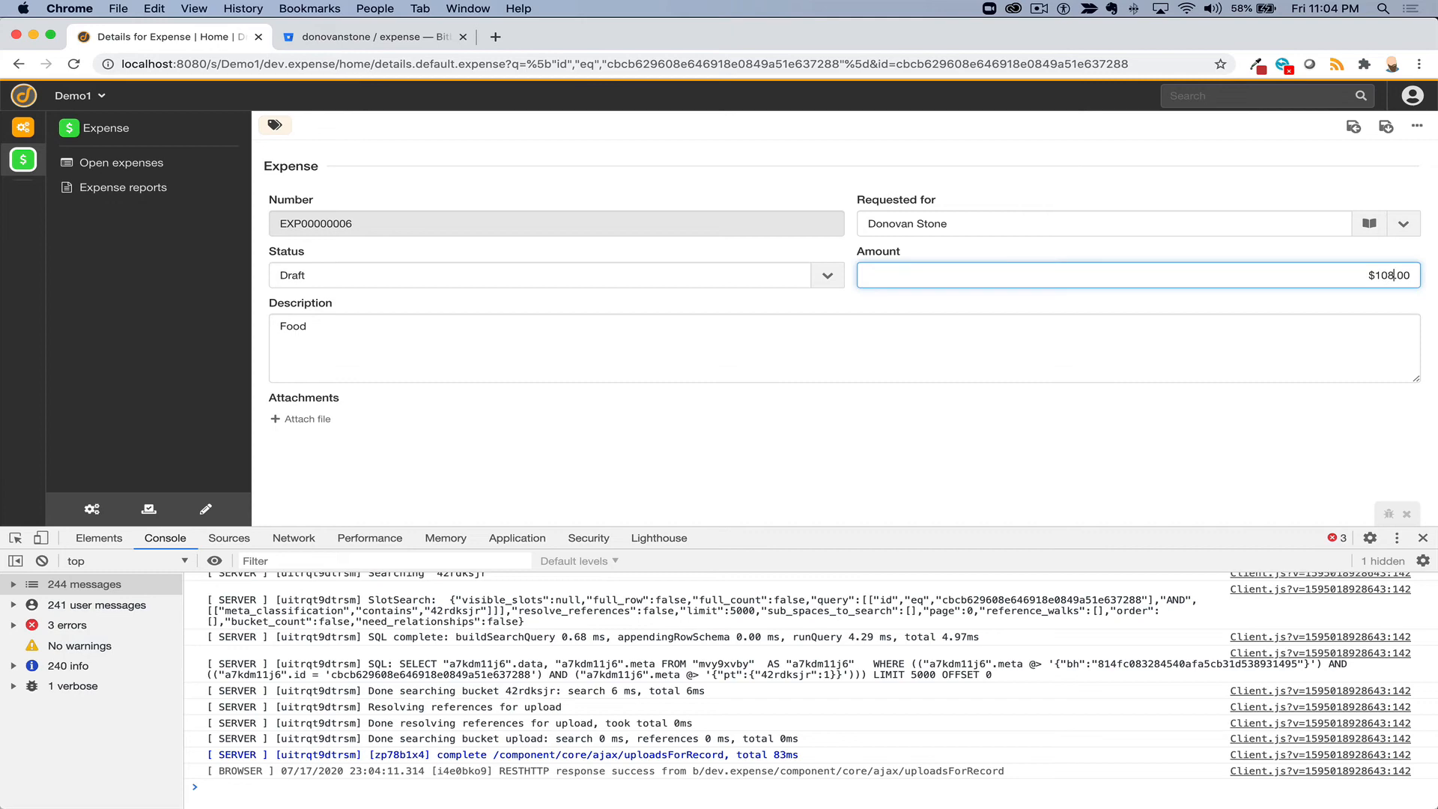
click(1383, 128)
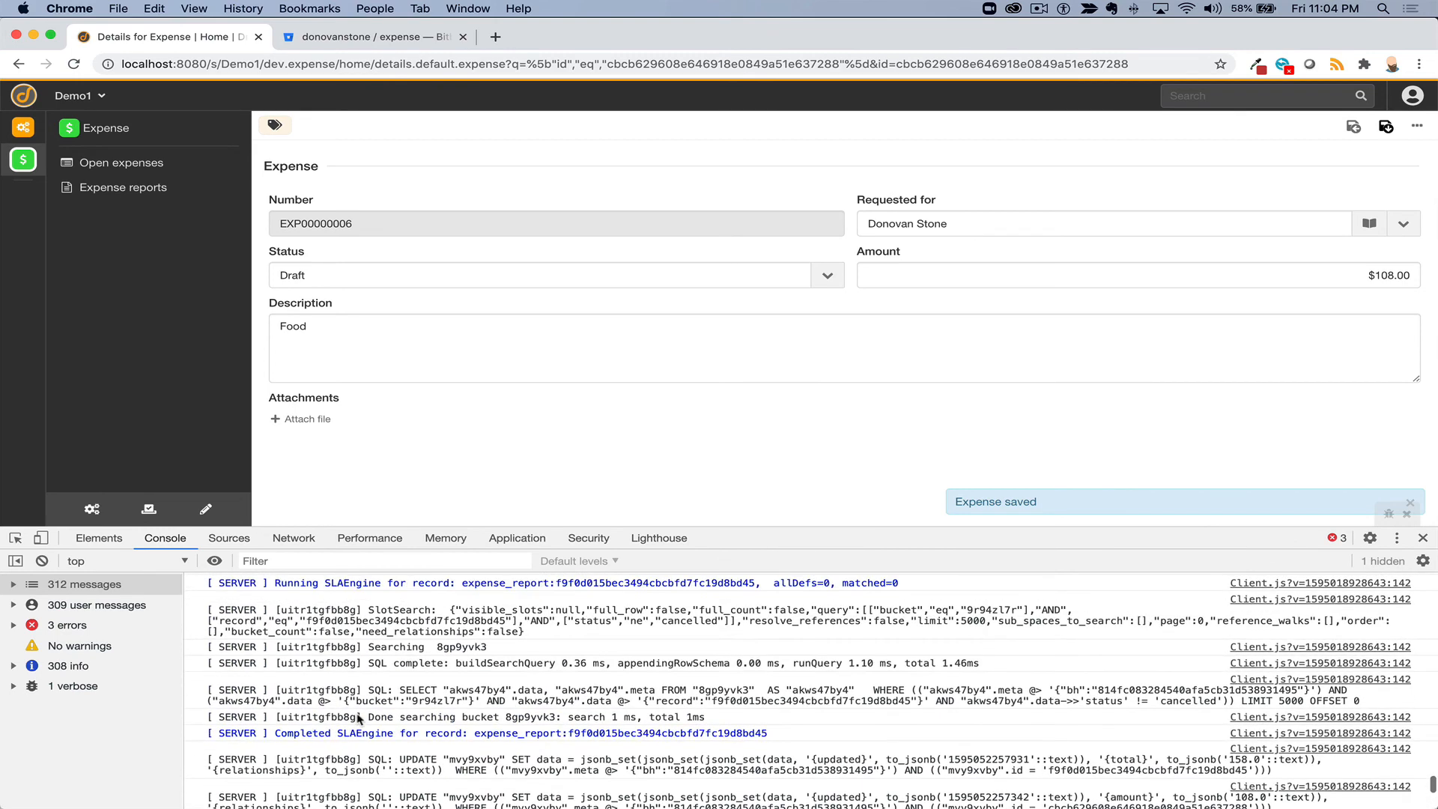
scroll(358, 718, up, 5)
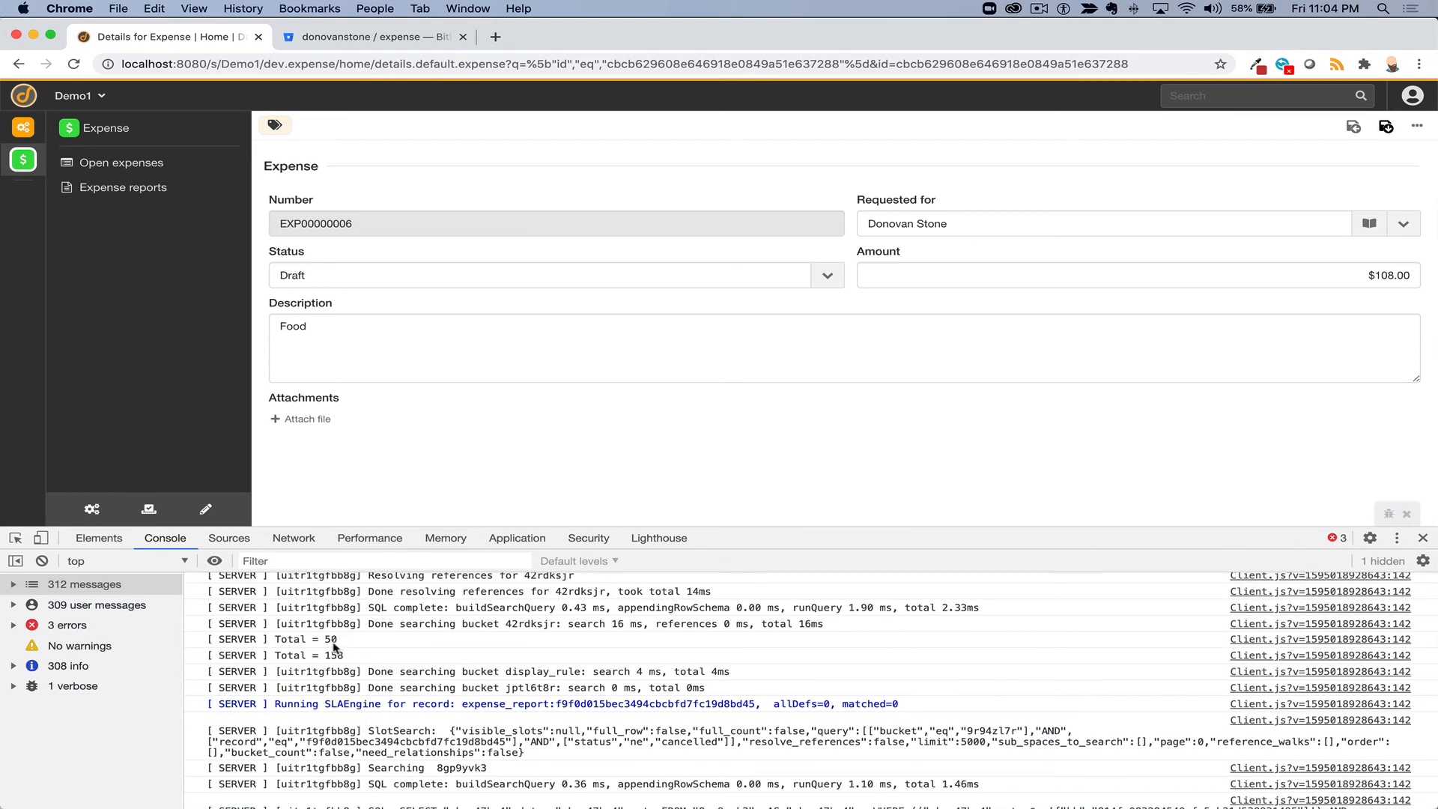
double_click(331, 640)
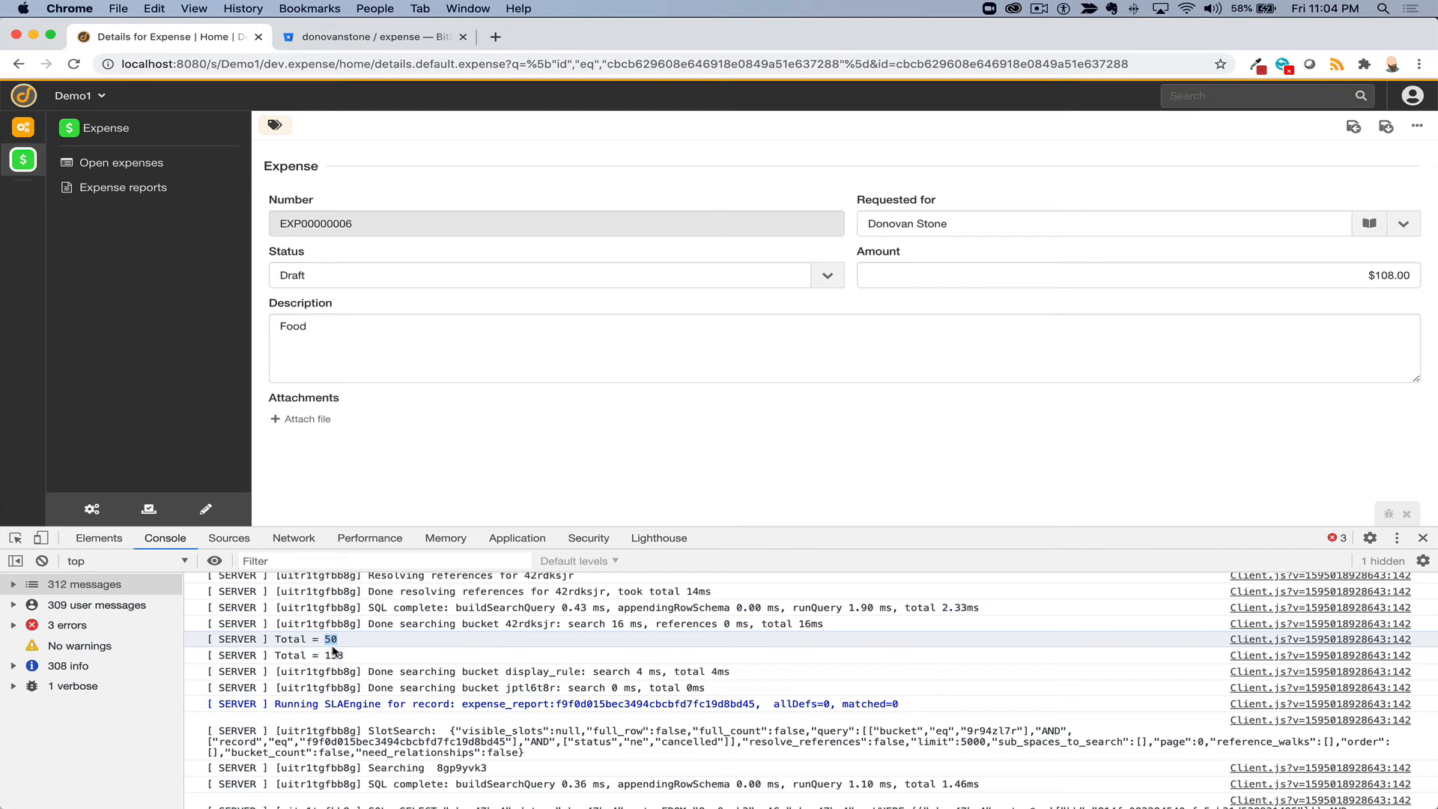
double_click(334, 656)
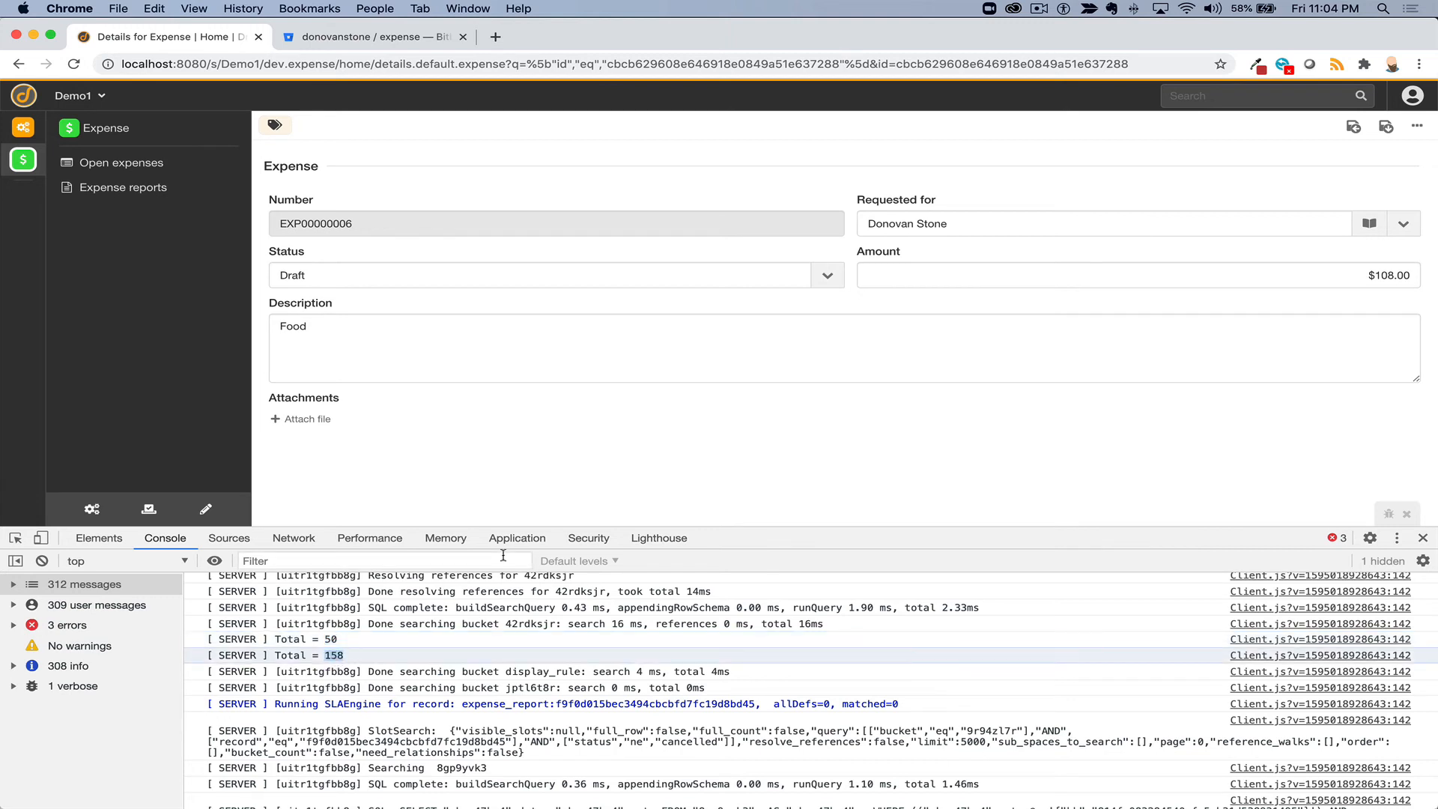
- Open expense report EXPRT00000007 and check its Total field reads $158.00
click(150, 188)
click(379, 238)
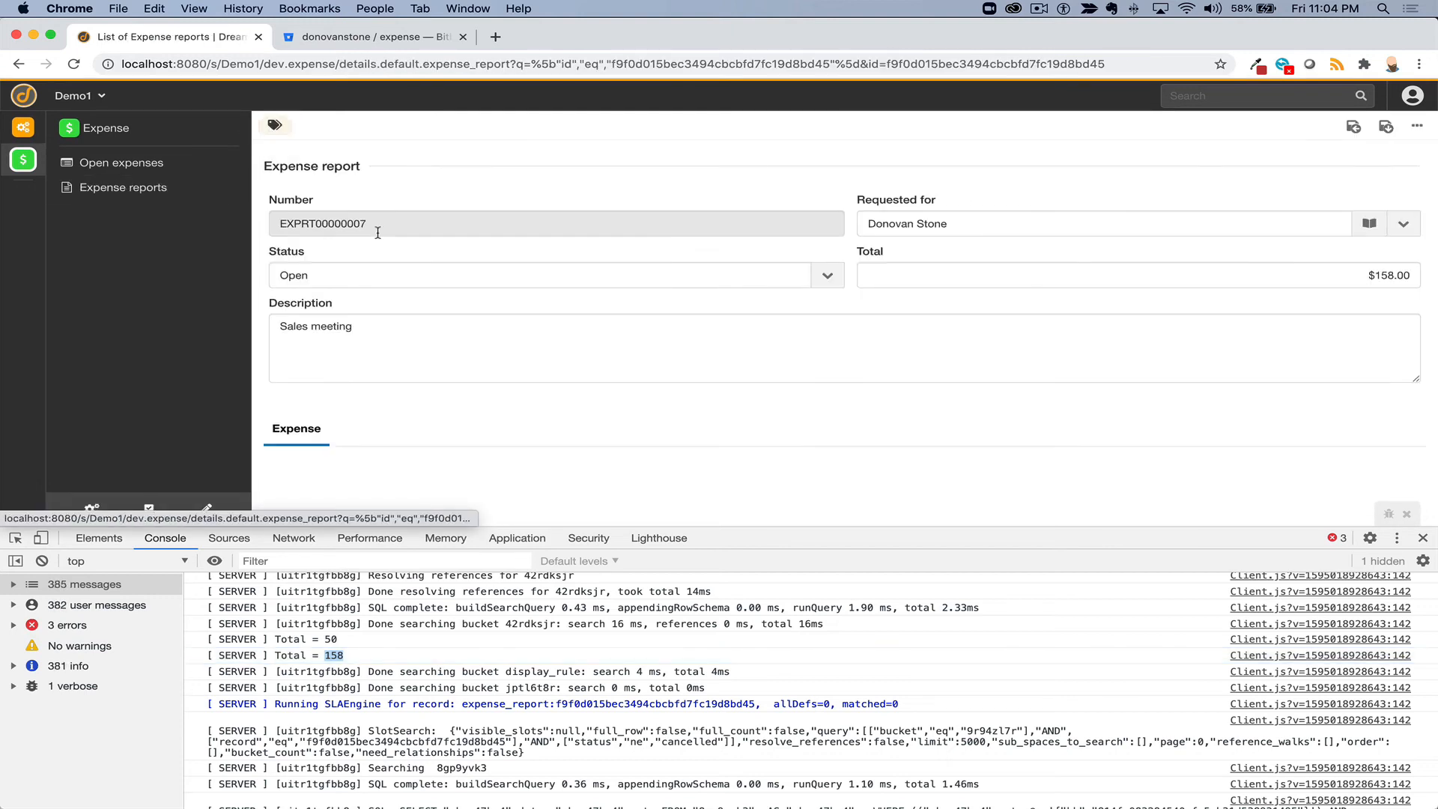
scroll(1318, 278, down, 3)
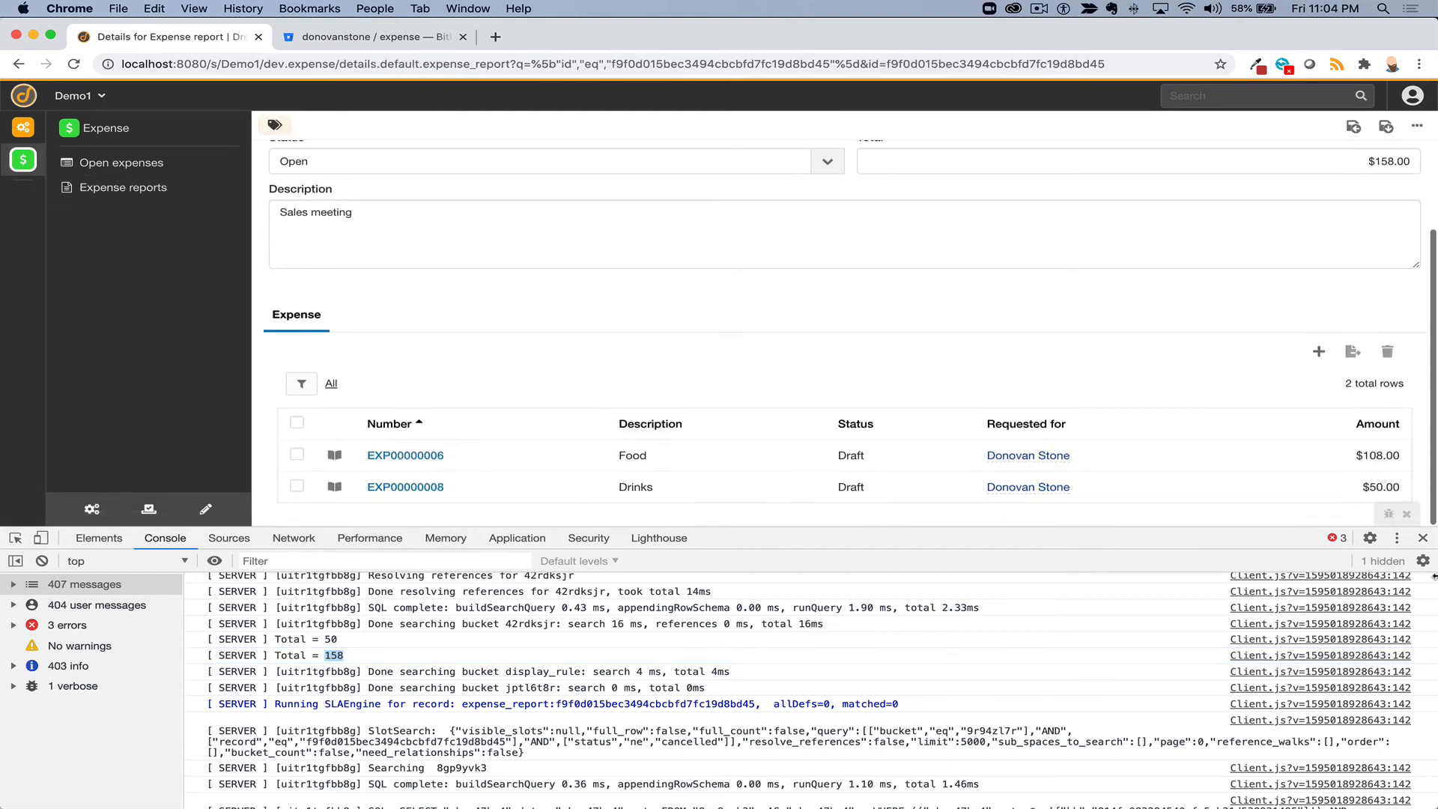
click(1423, 538)
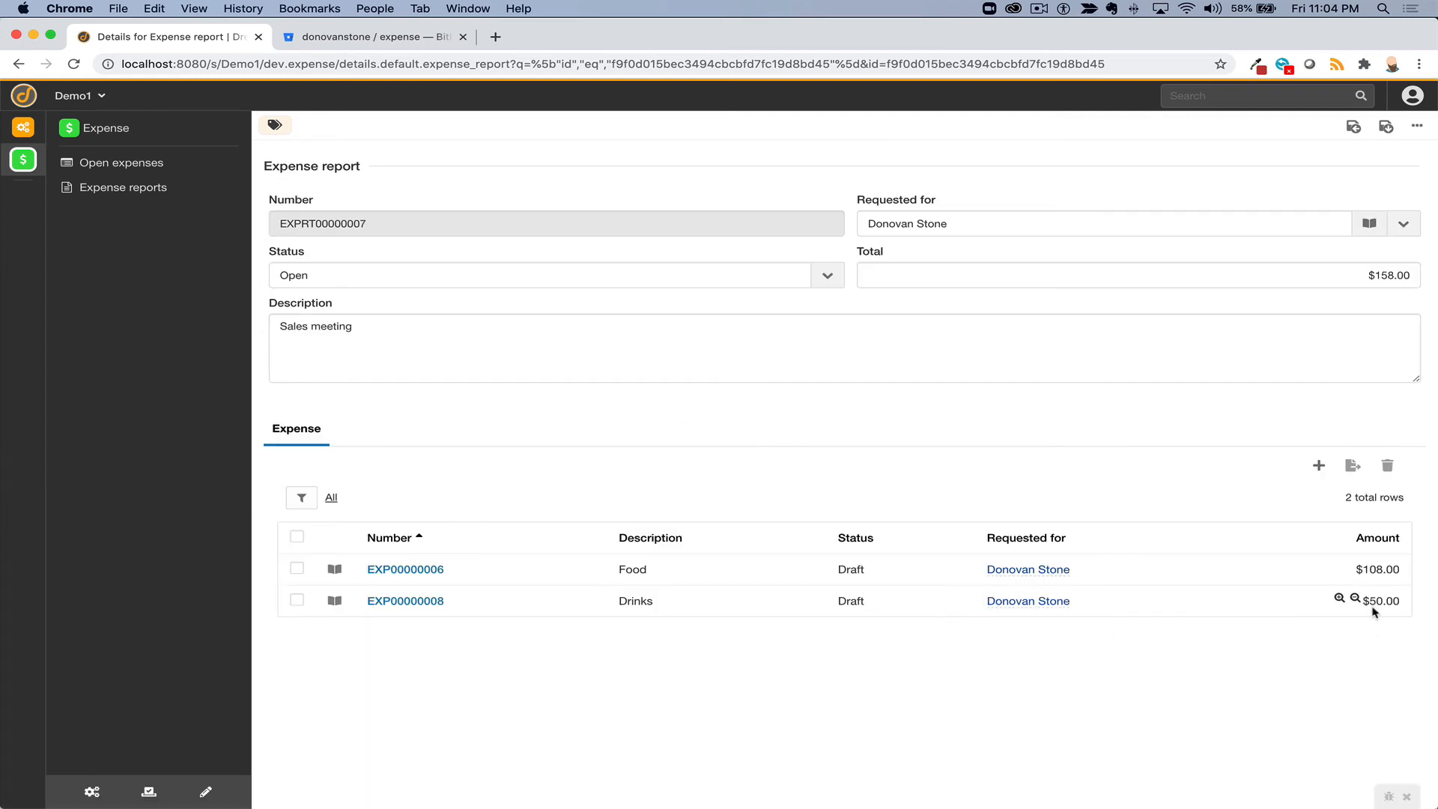
click(1305, 274)
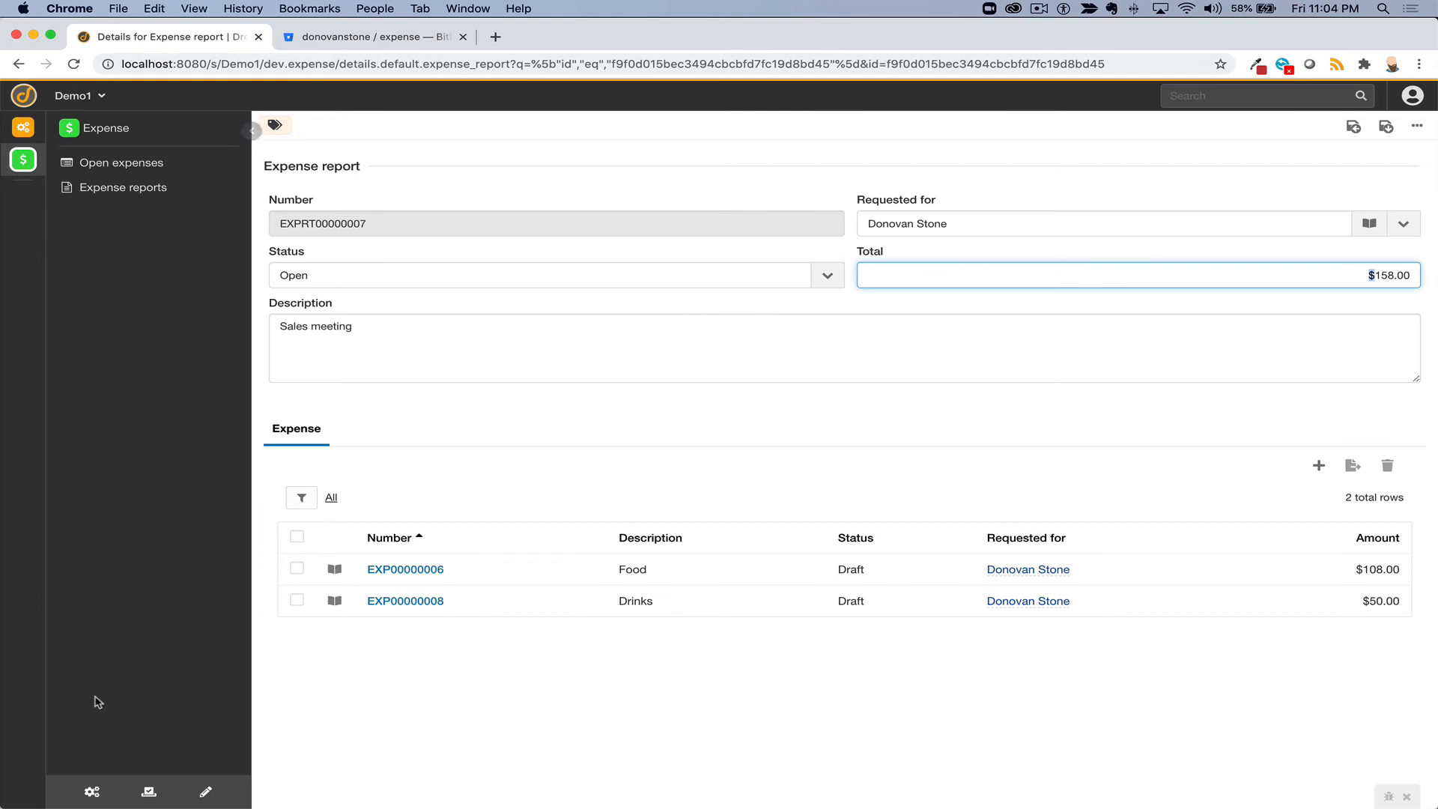
- Give the Total field a Readonly (Always) display rule in the report's Details layout
click(205, 792)
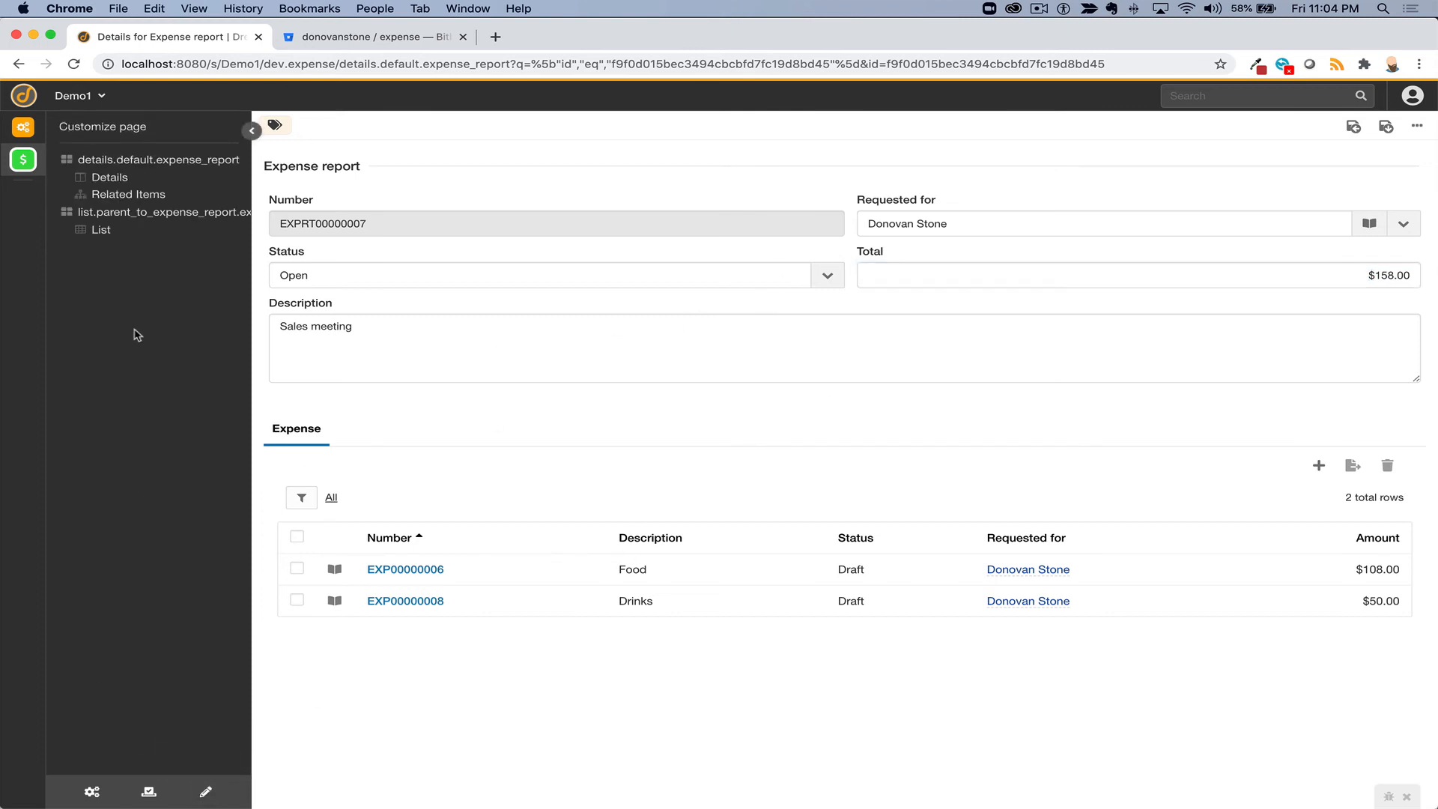
click(111, 178)
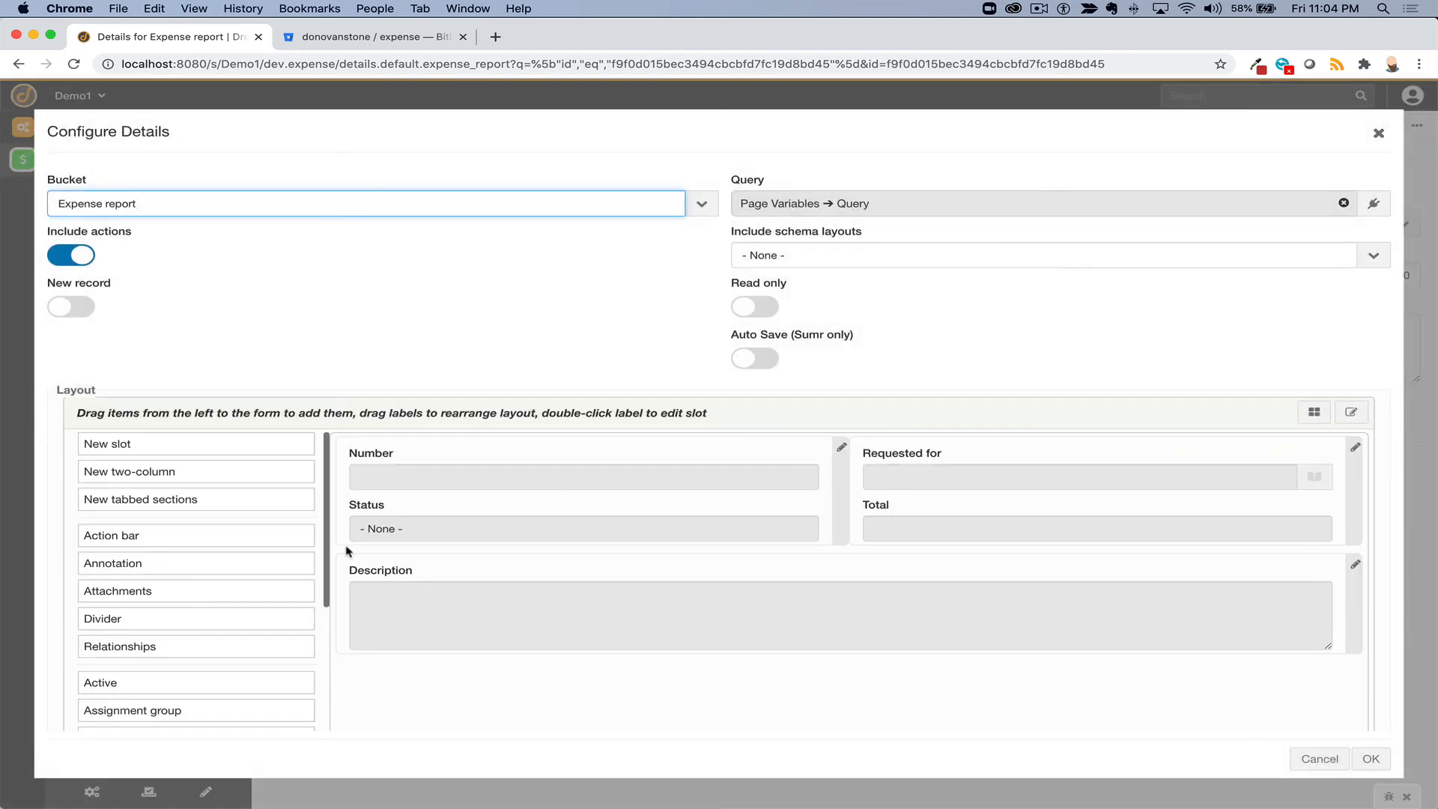
click(1314, 417)
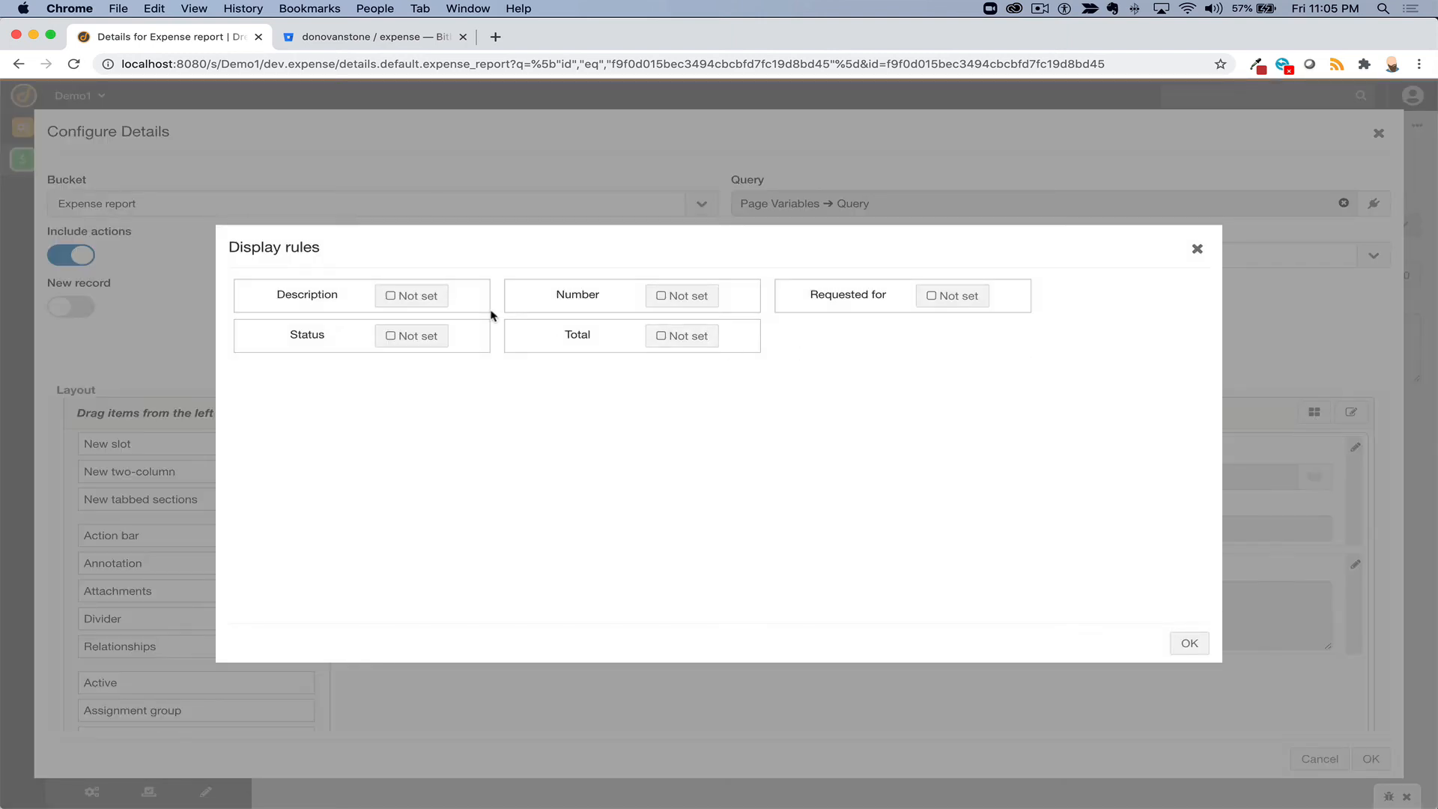
click(663, 336)
click(61, 255)
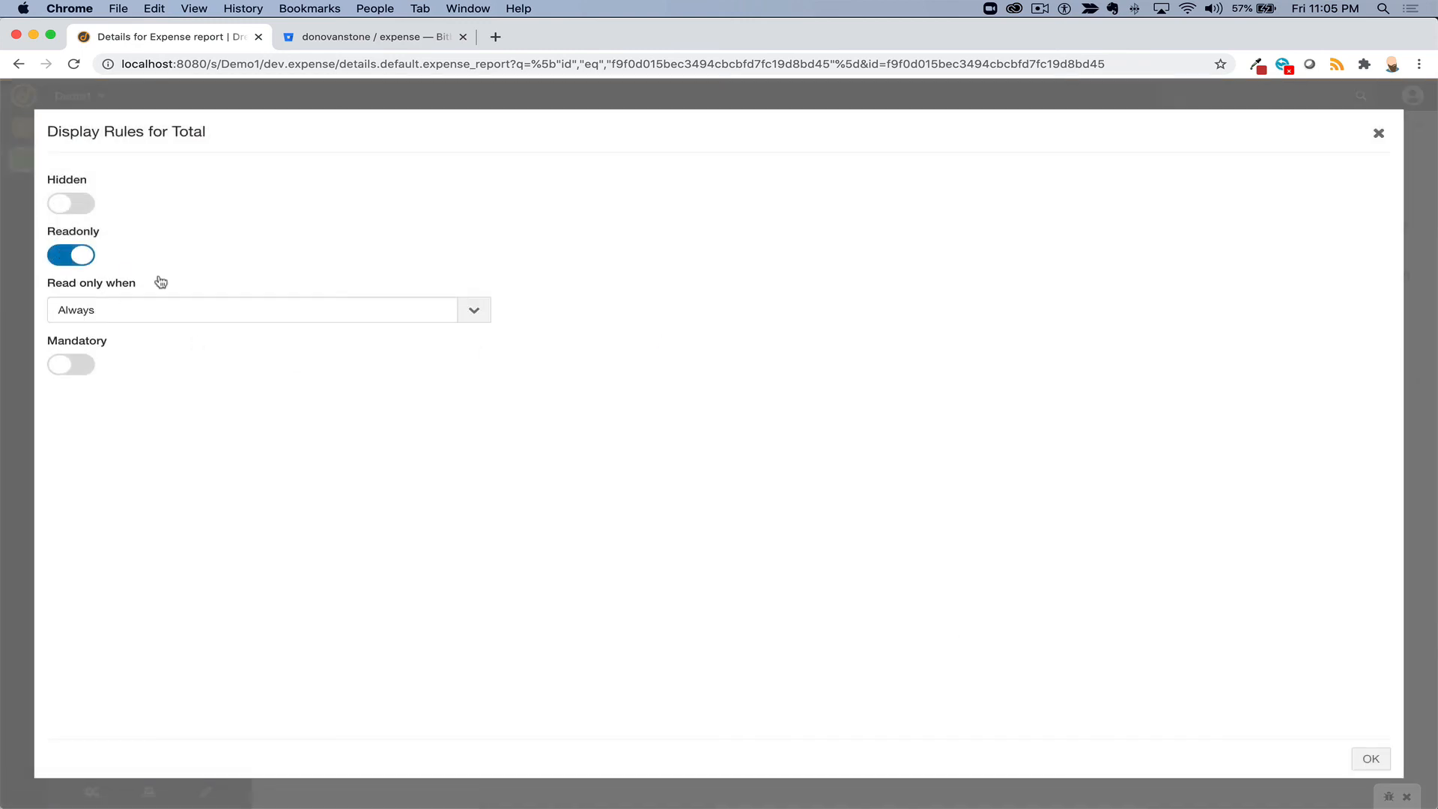
click(1370, 759)
click(1190, 643)
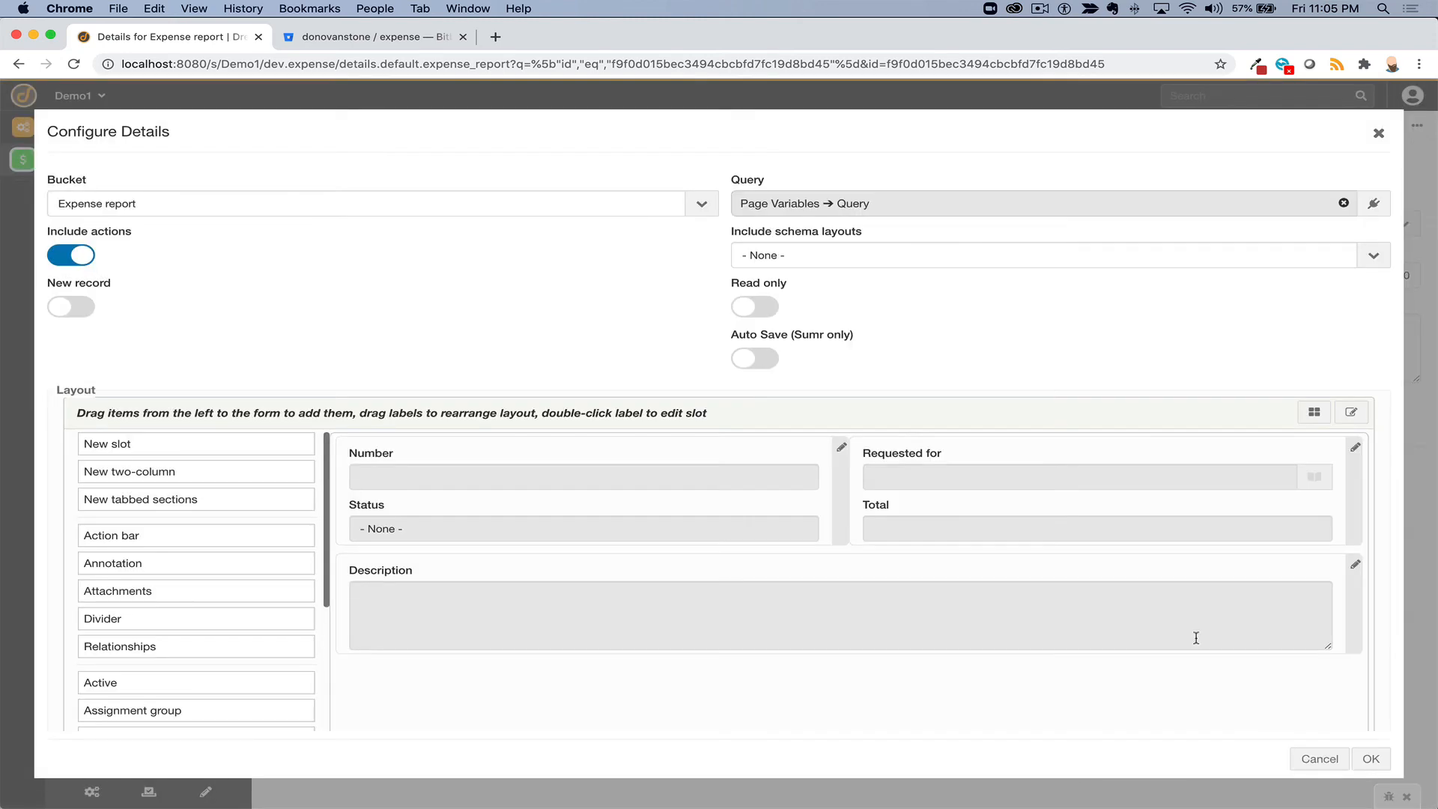
click(1374, 764)
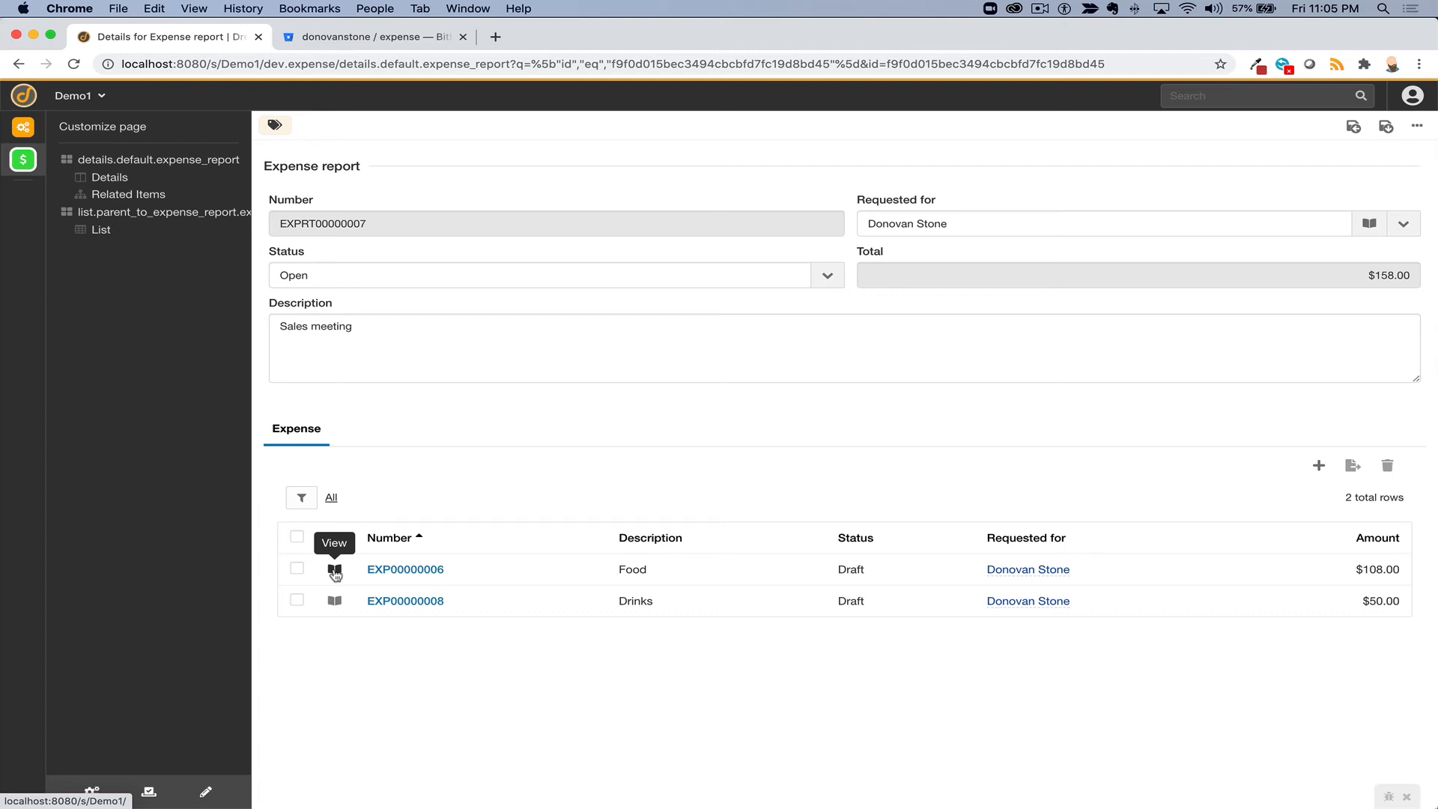
- Change EXP00000006's amount to $208.00, save, and confirm the report Total reads $258.00
click(1326, 9)
click(1327, 9)
click(334, 570)
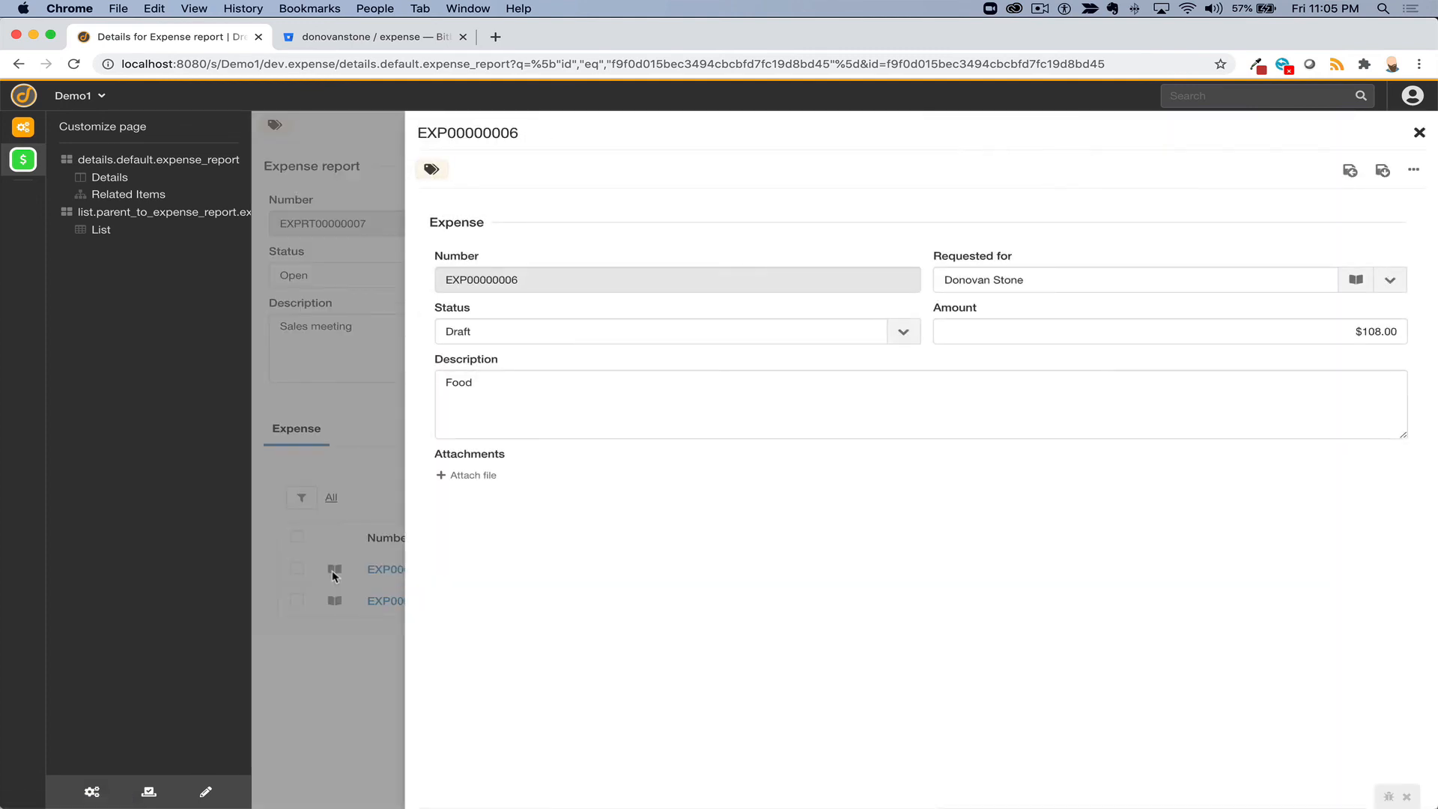
click(1372, 330)
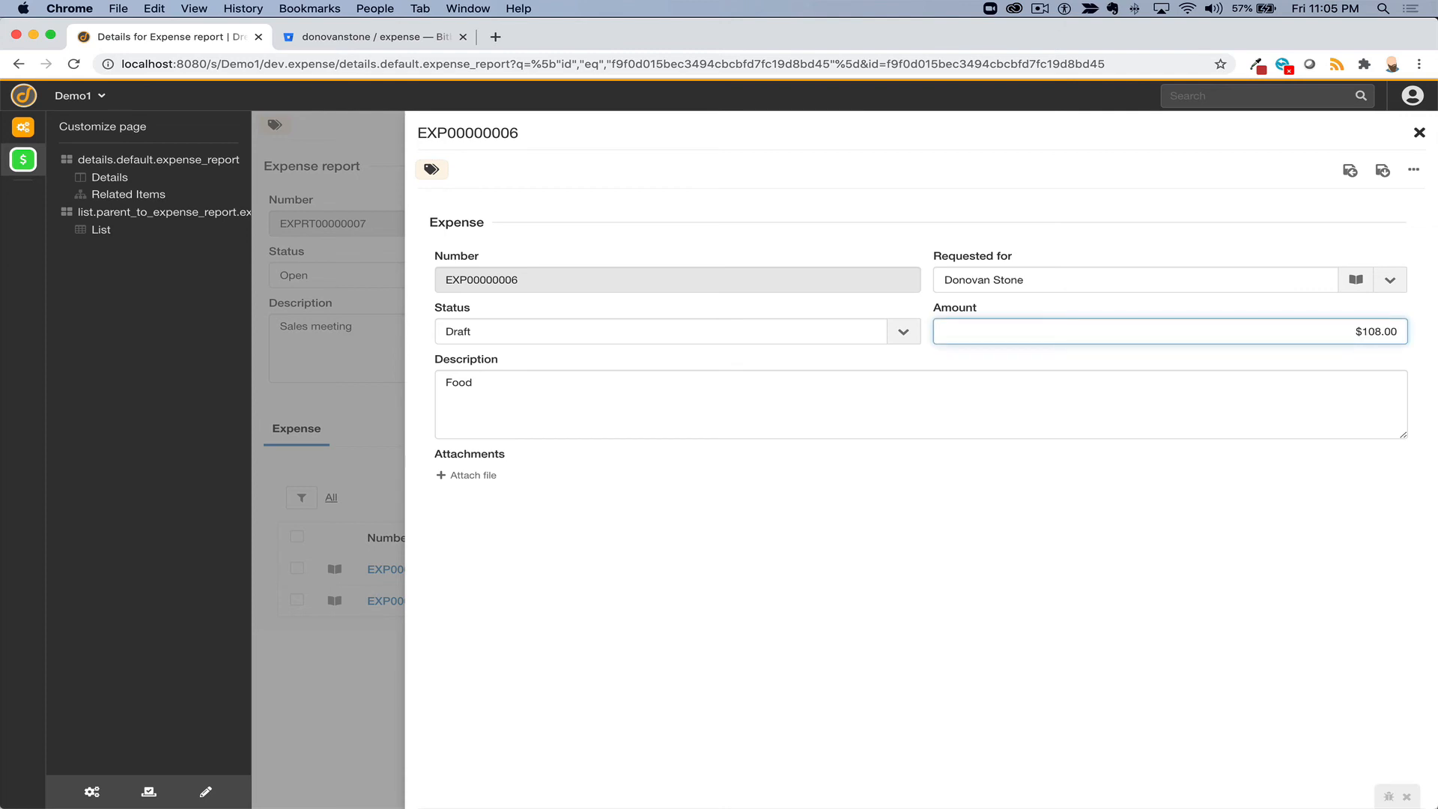
key(BackSpace)
text(2)
click(1382, 170)
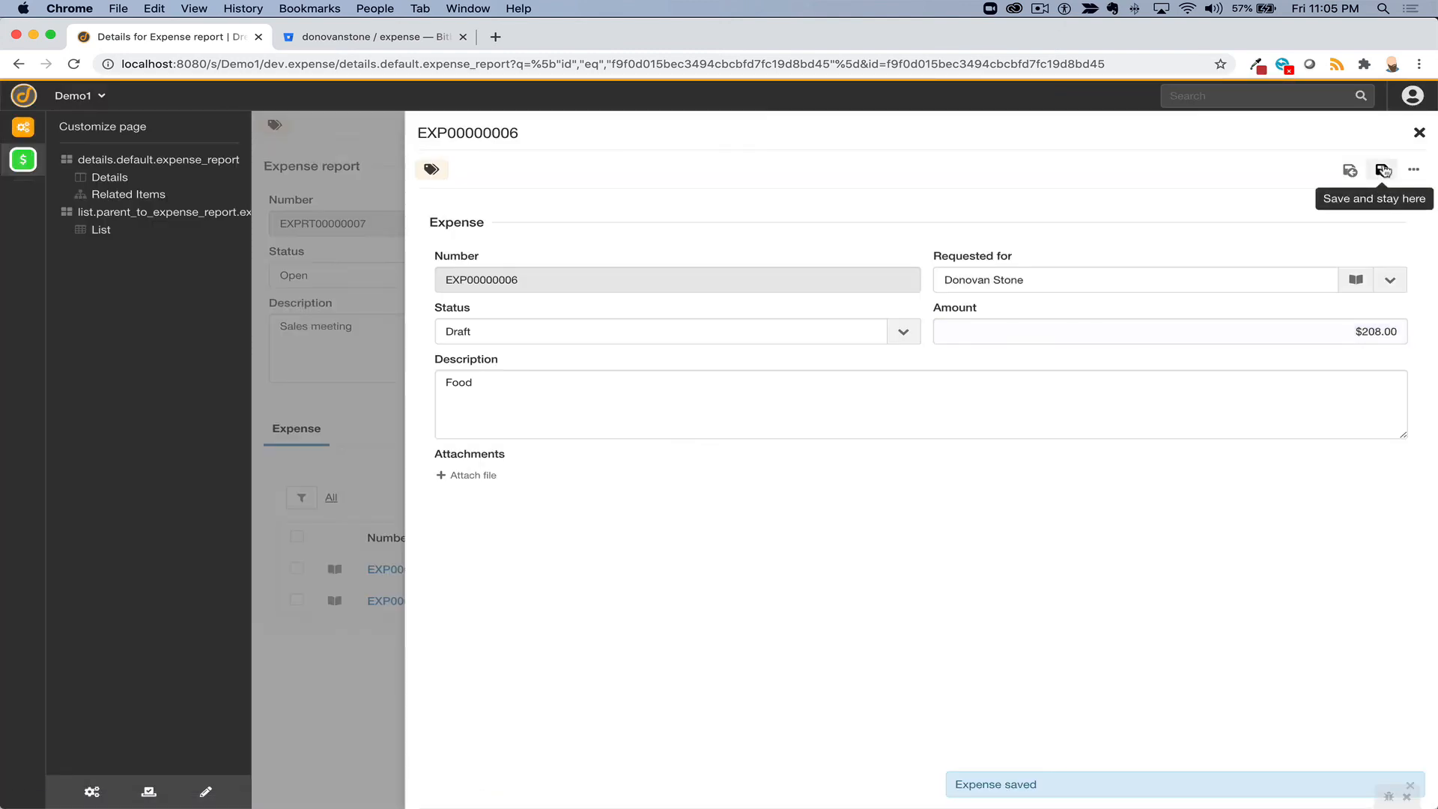
click(1419, 134)
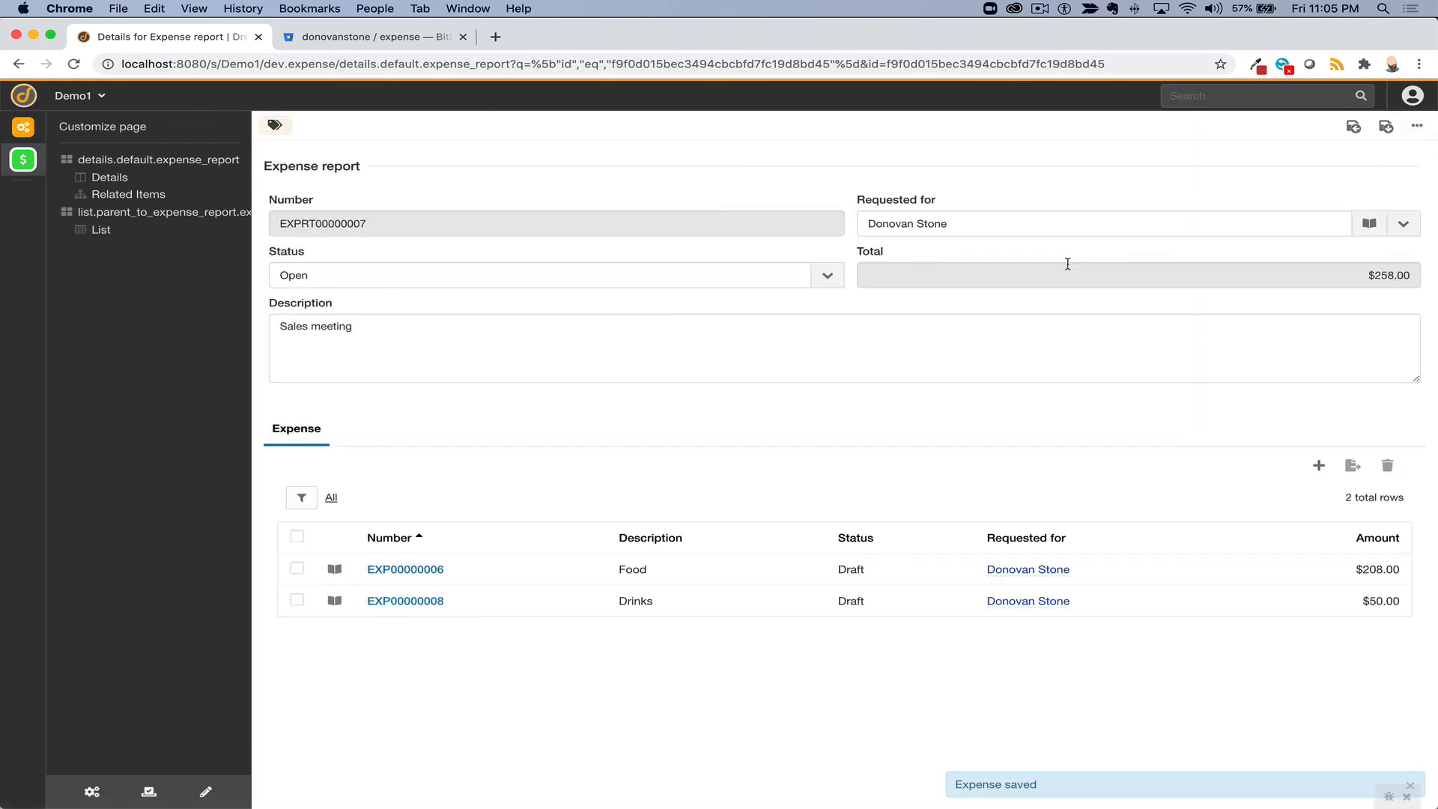
drag(1355, 275, 1425, 286)
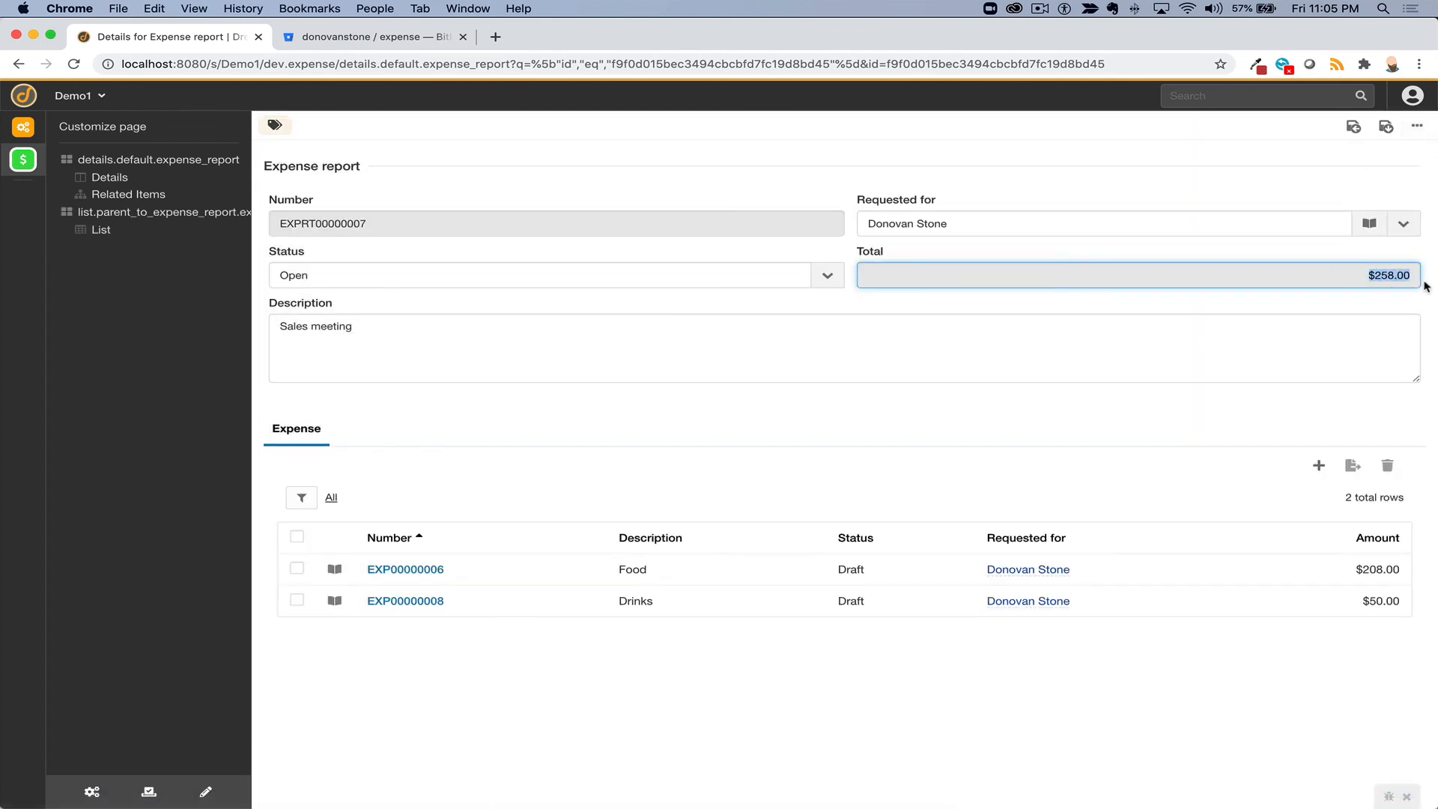
- Inspect expense EXP00000008 and its requester's user record, then close both
click(334, 602)
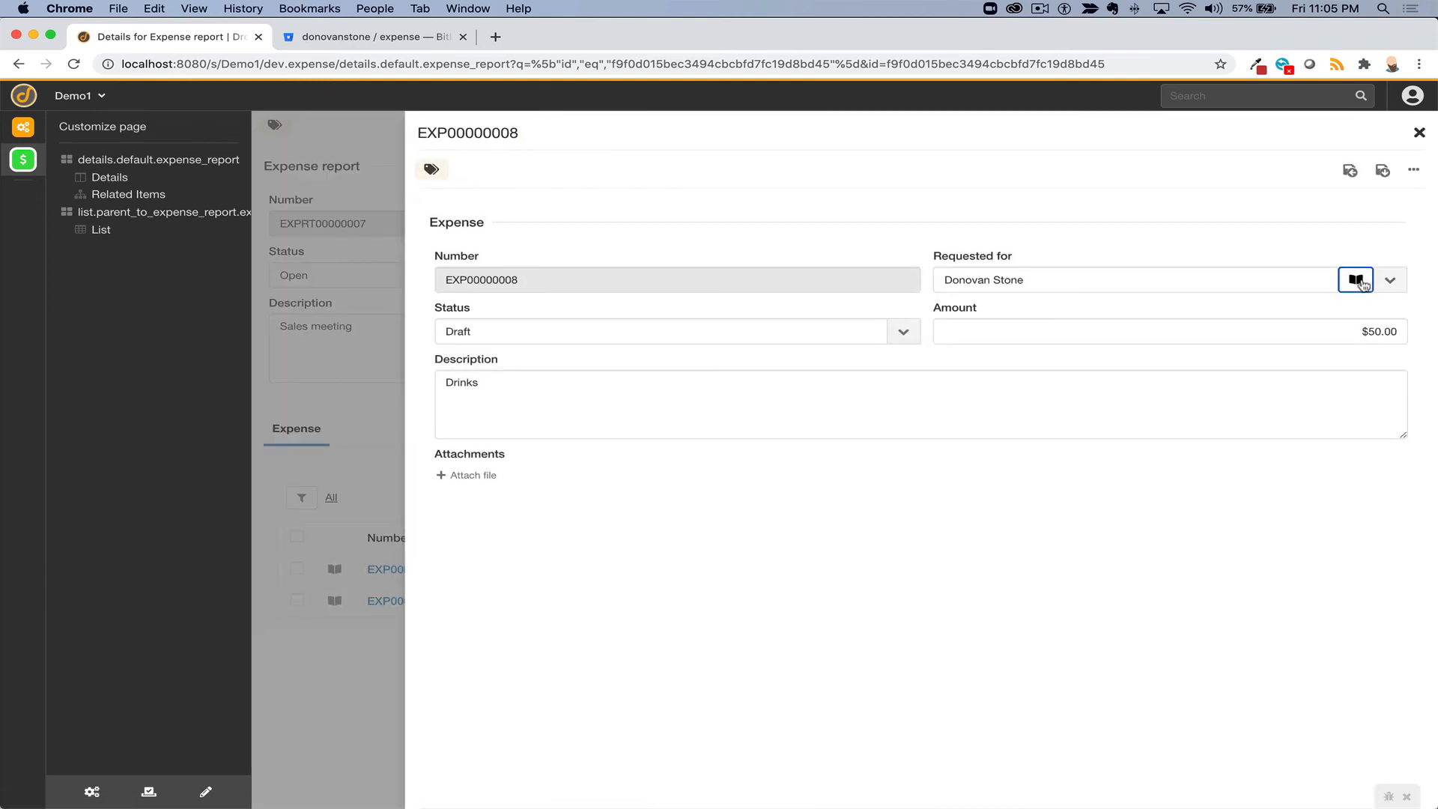
click(1356, 279)
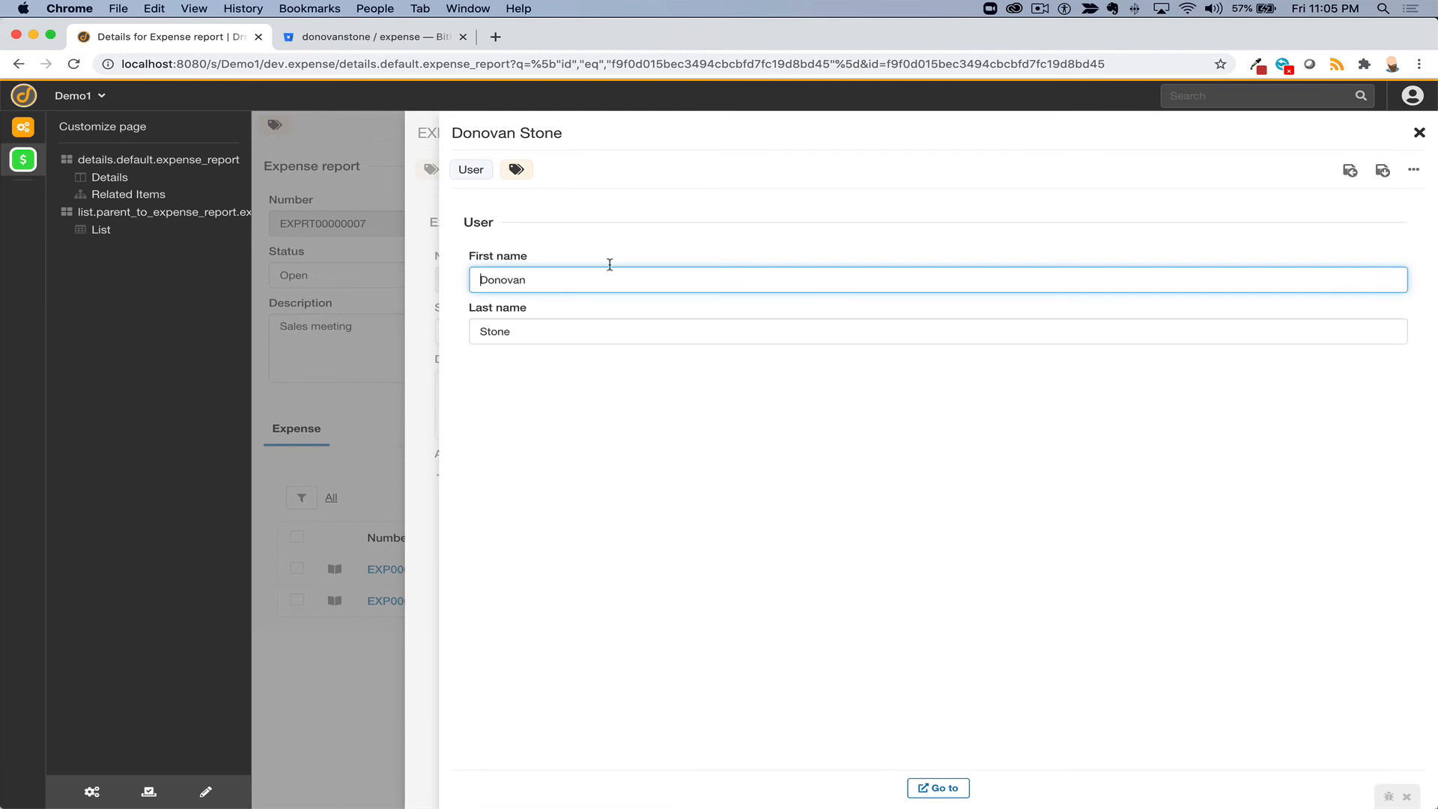
click(1419, 133)
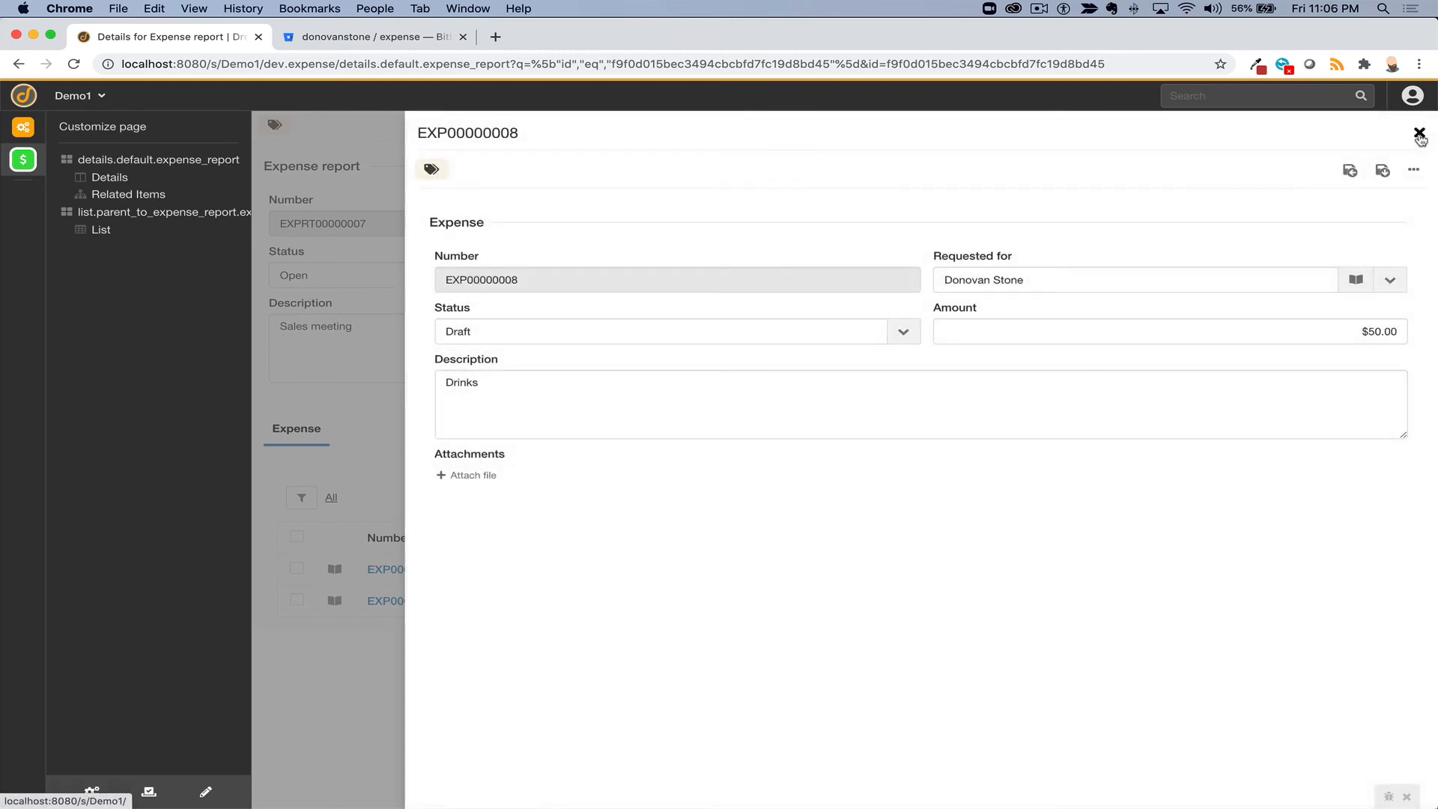
click(1419, 133)
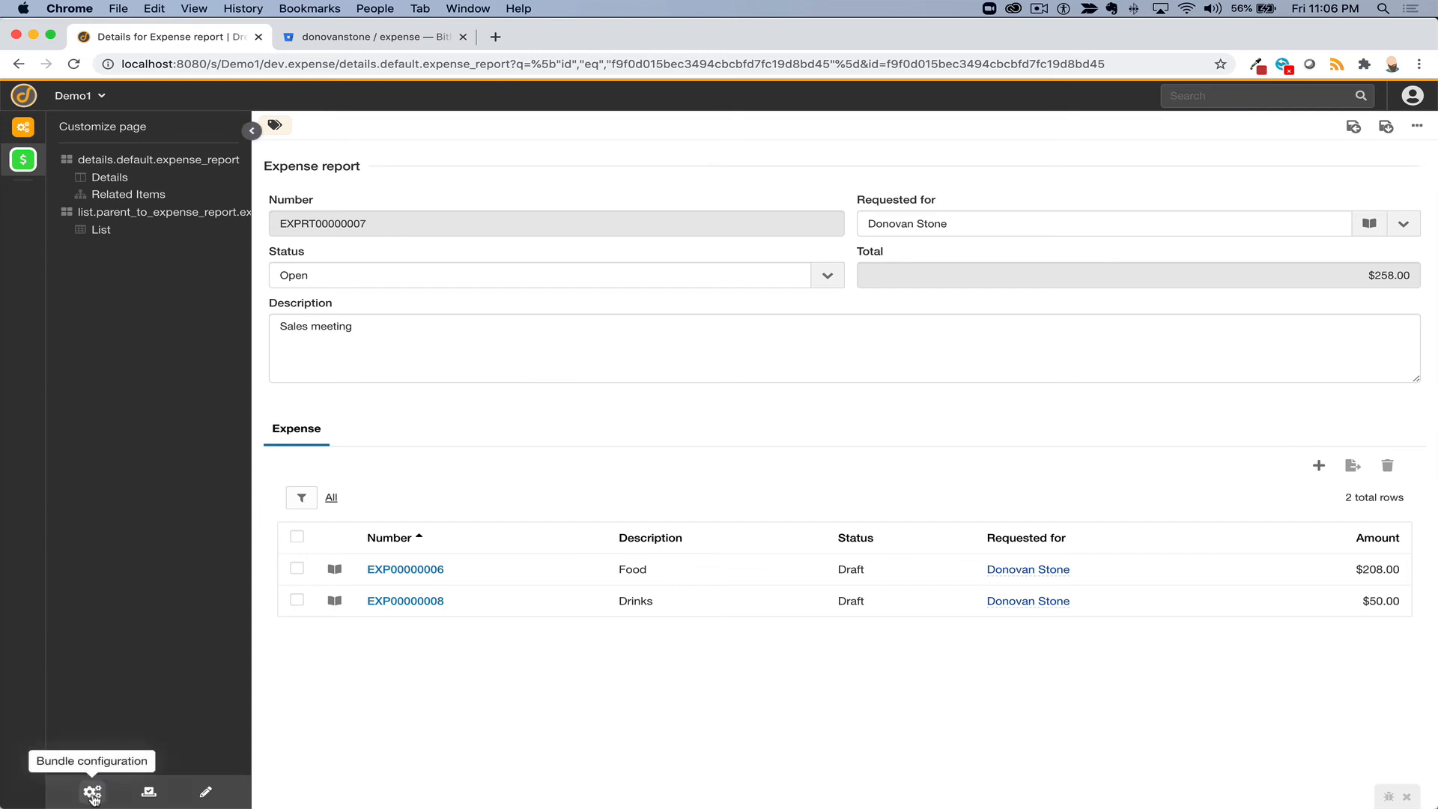
- Create and save a user group named Expense user with Group ID eu
click(23, 128)
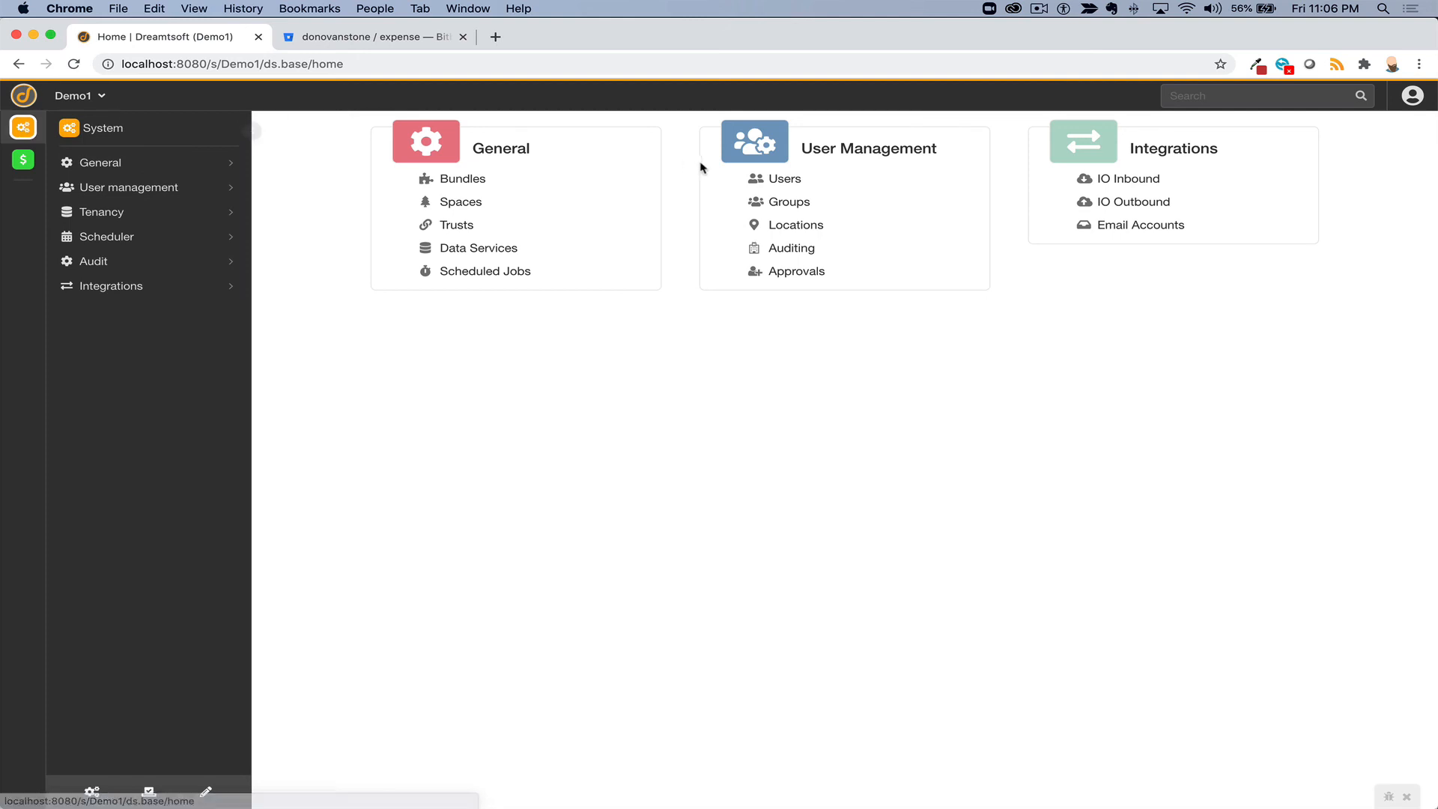
click(788, 202)
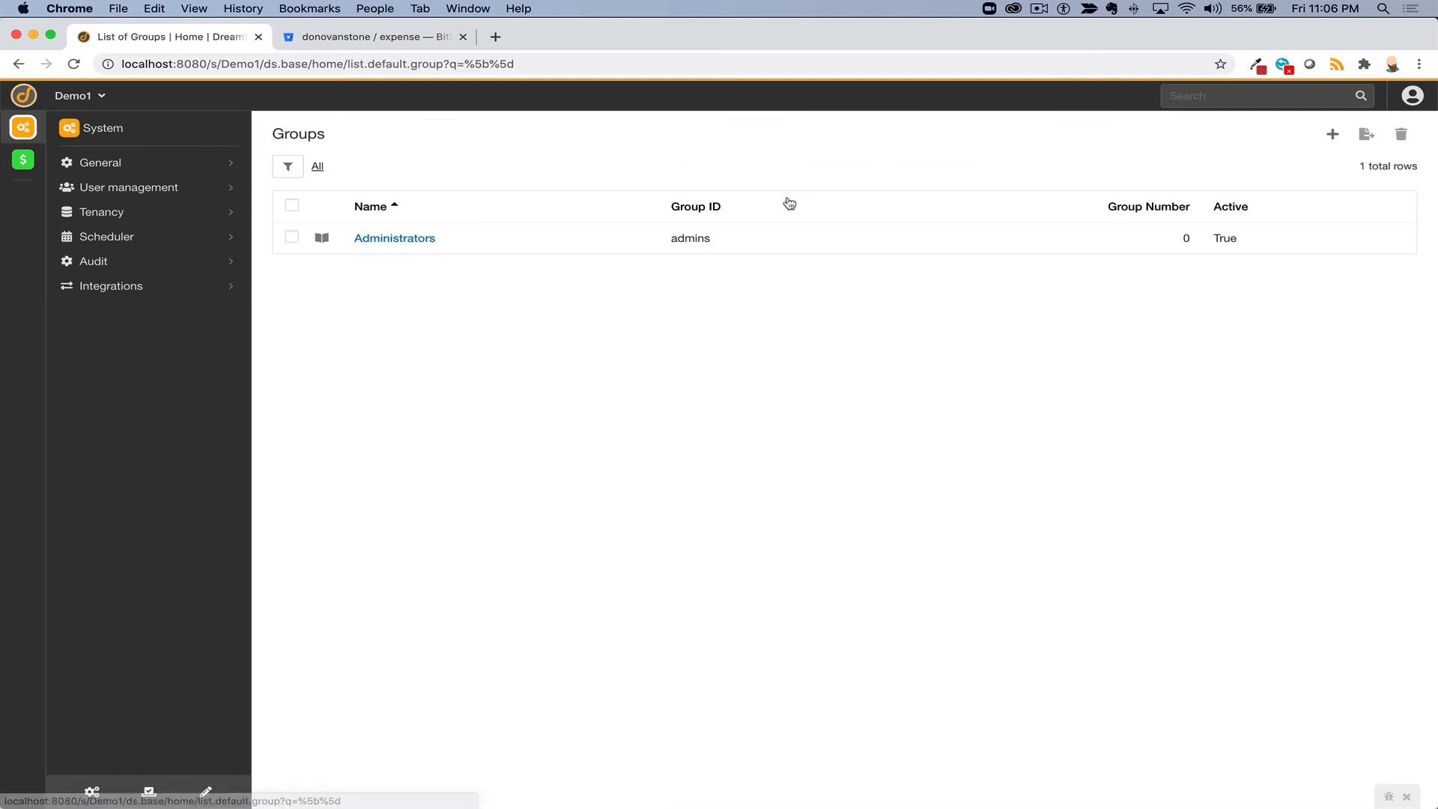
click(1334, 136)
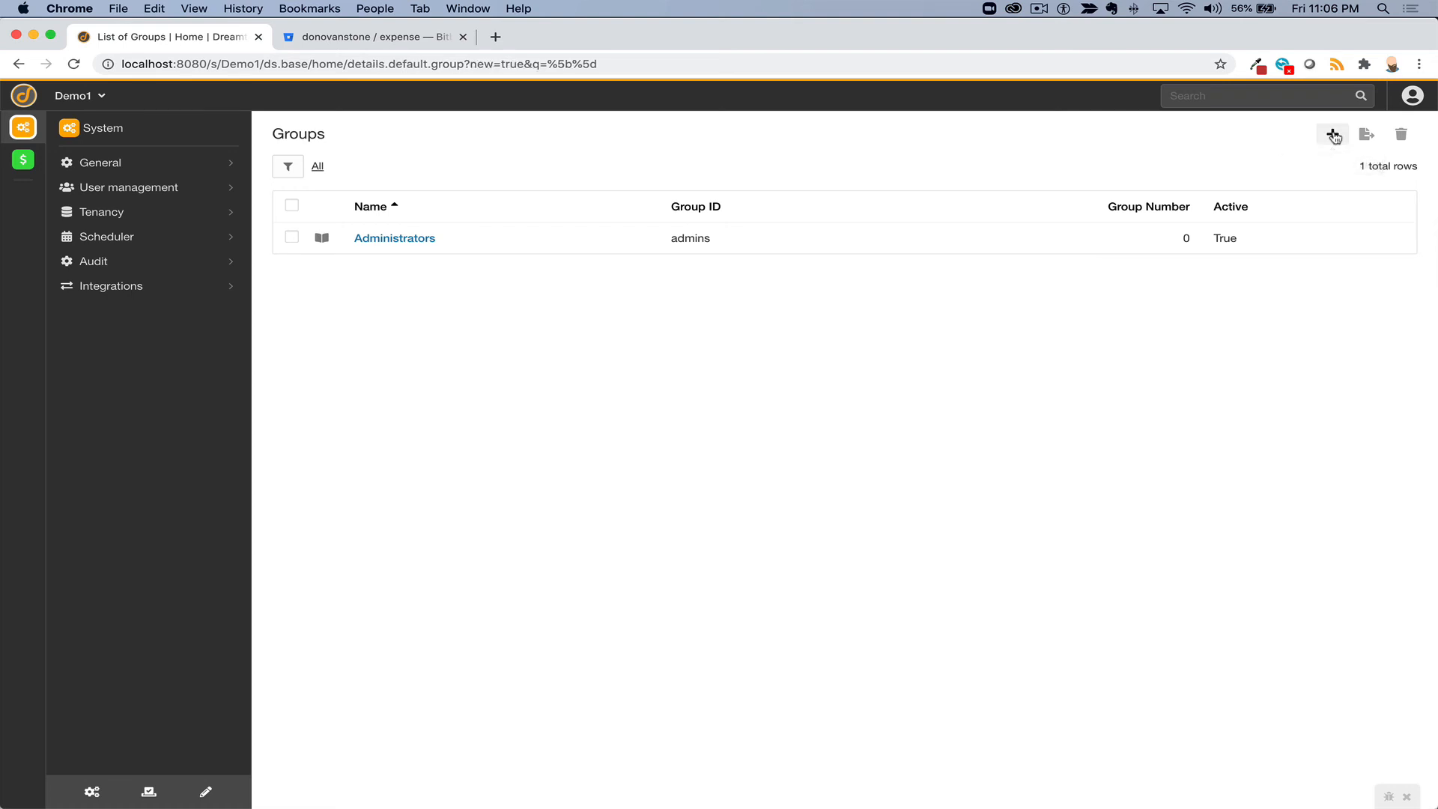
text(ense user)
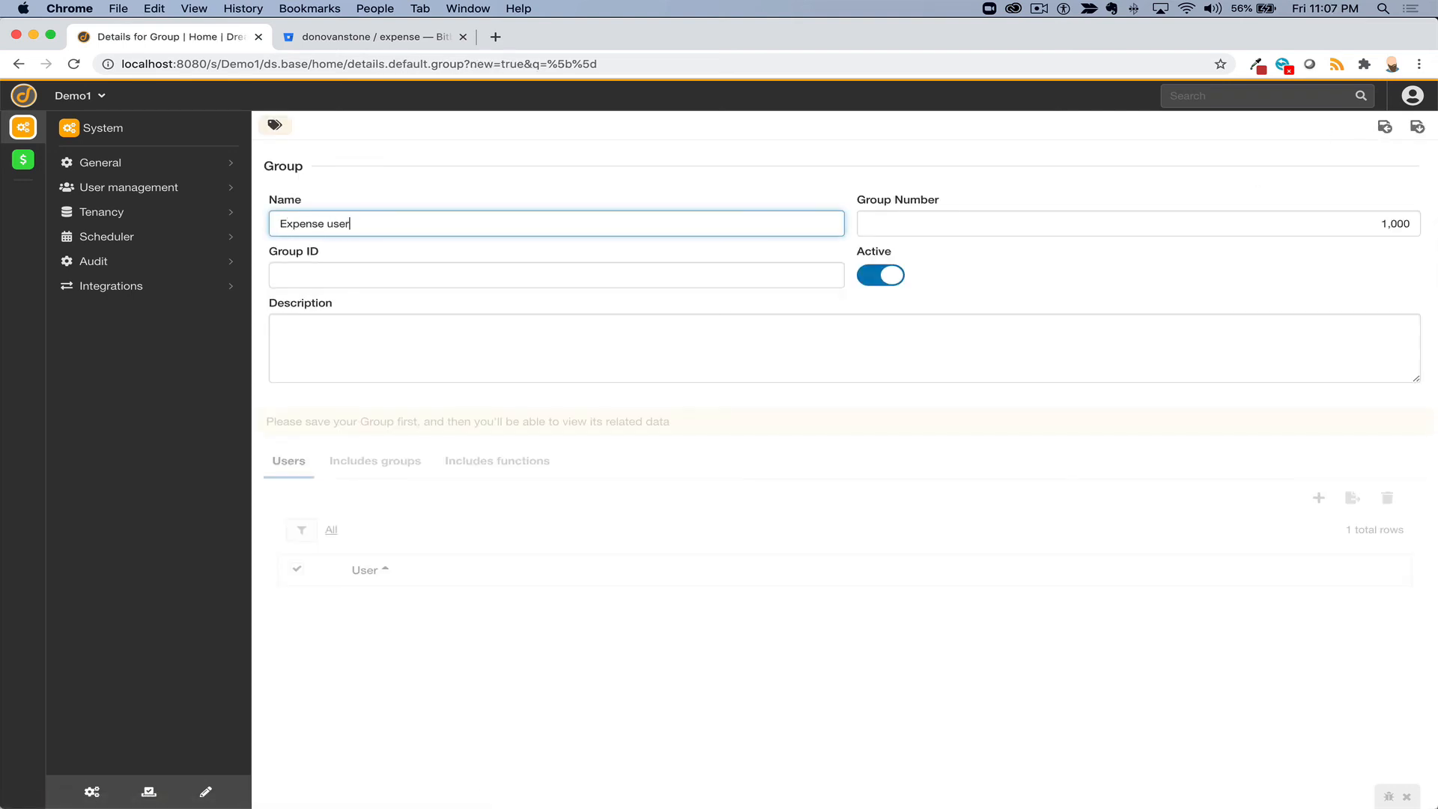
key(Tab)
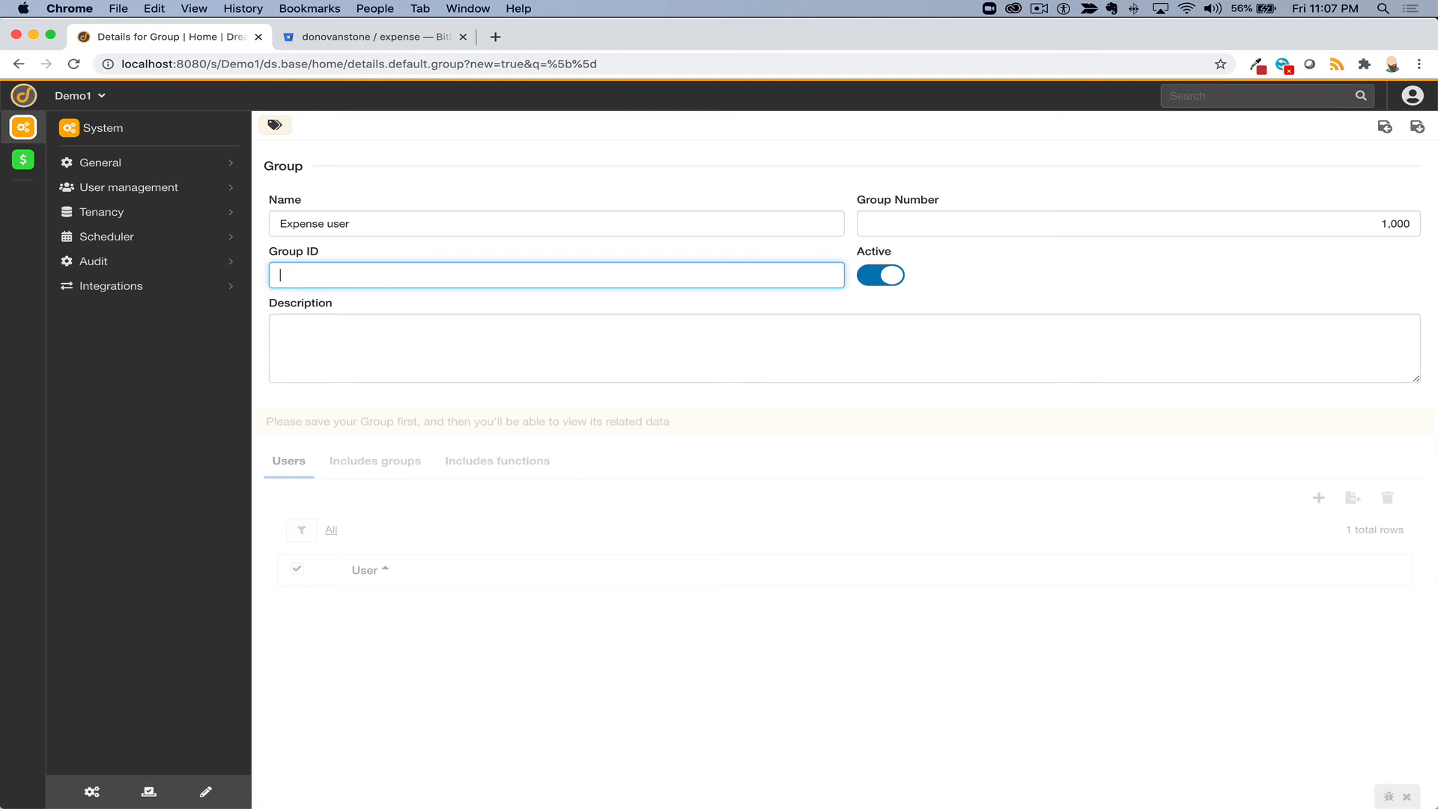
text(eu)
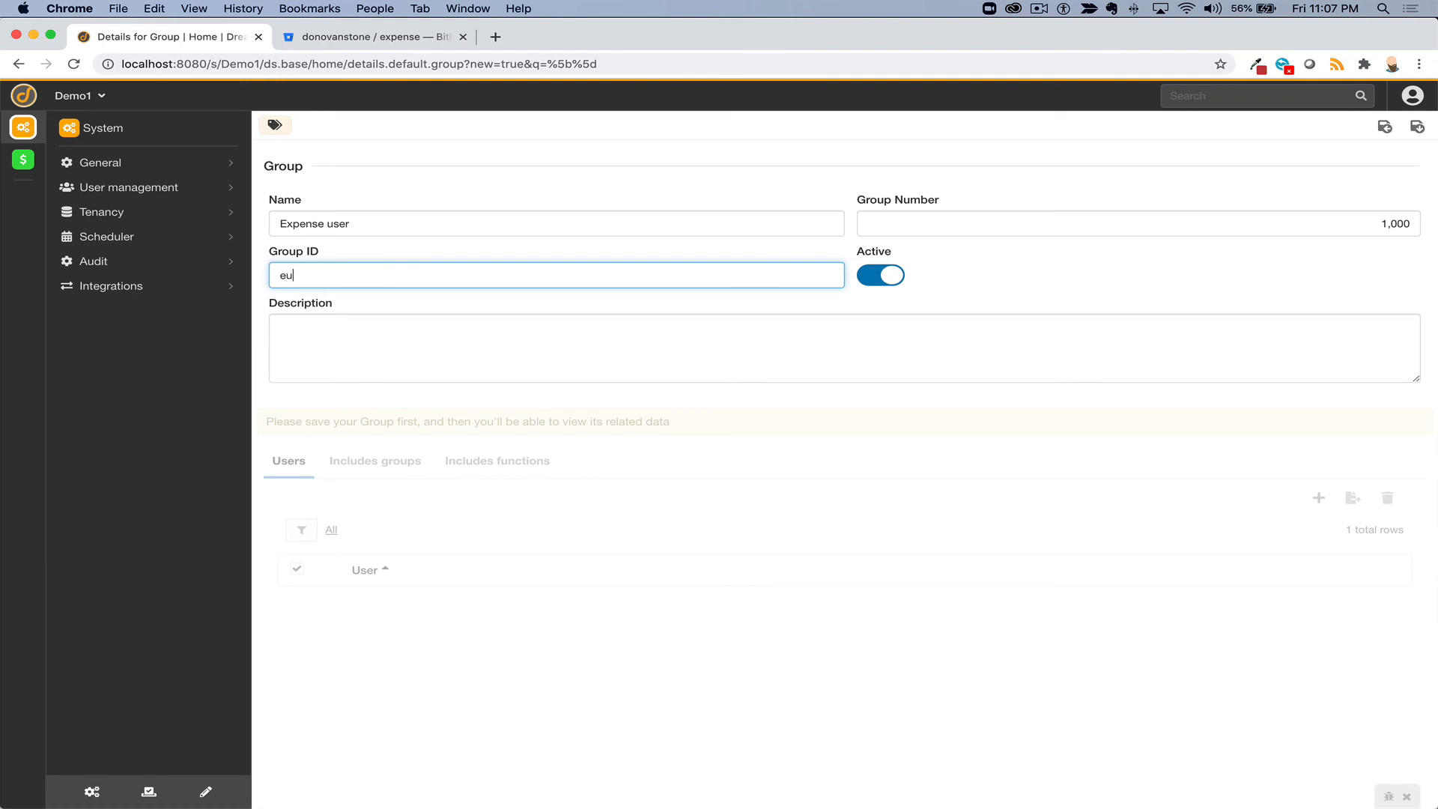
click(1417, 127)
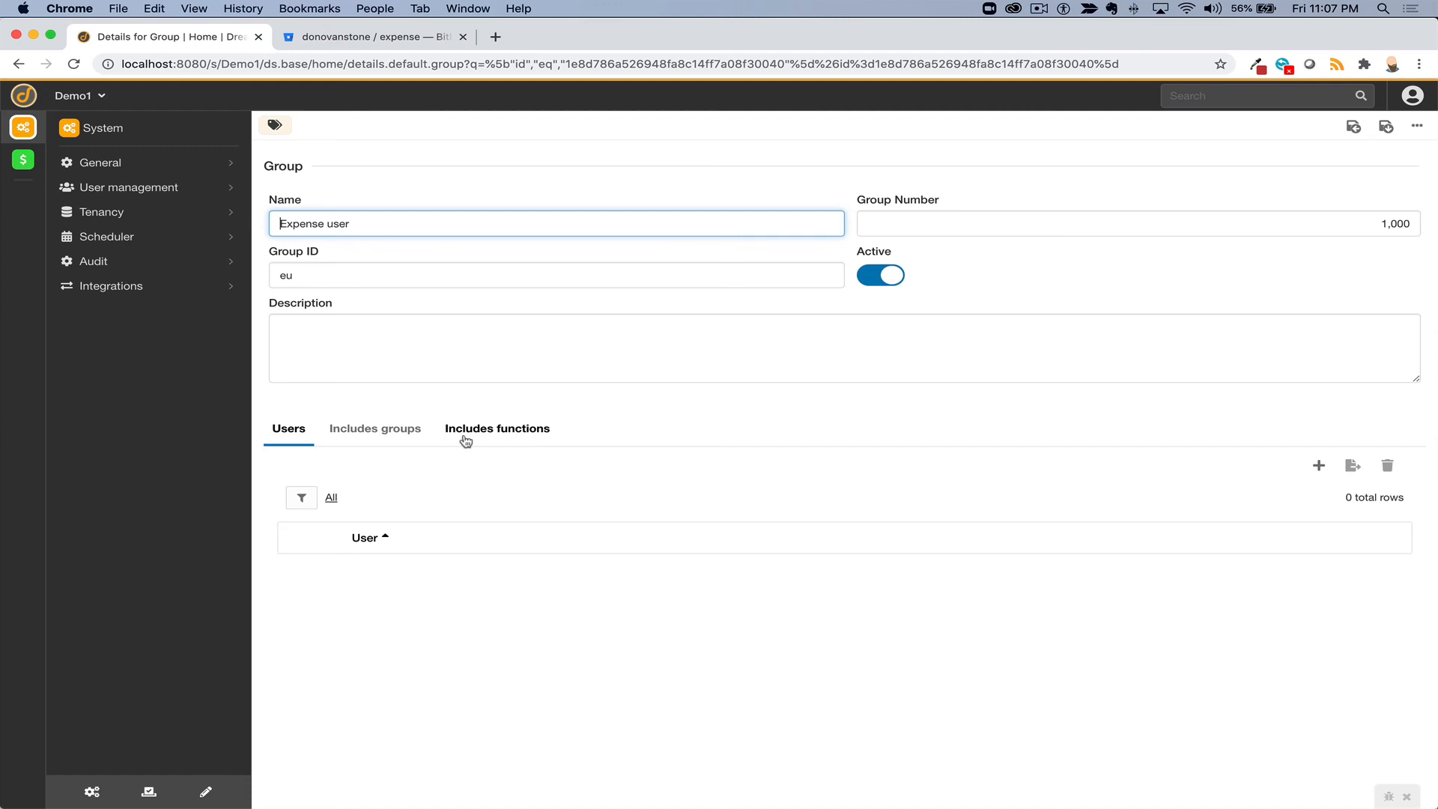
- Add both available users to the Expense user group as members
click(1317, 465)
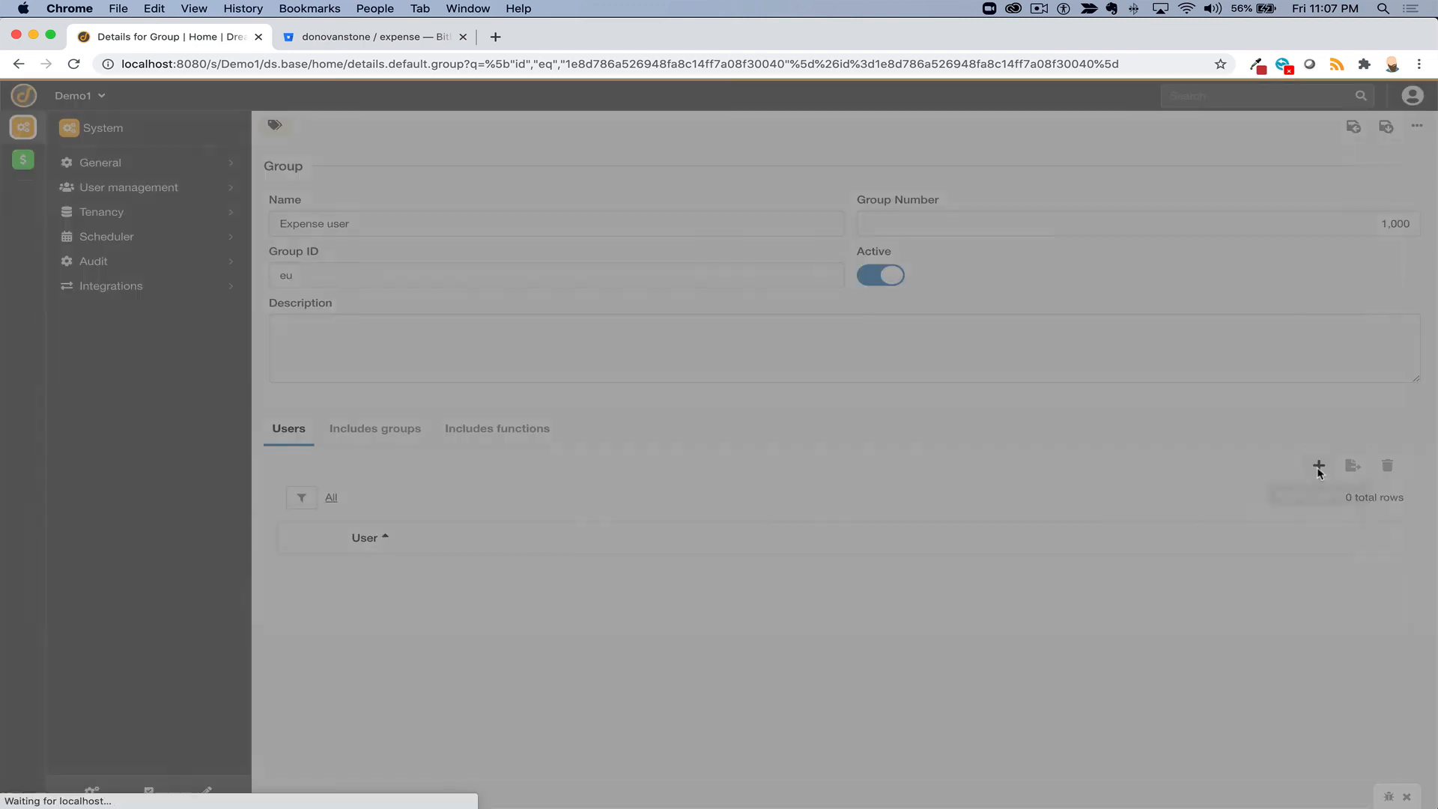
double_click(232, 236)
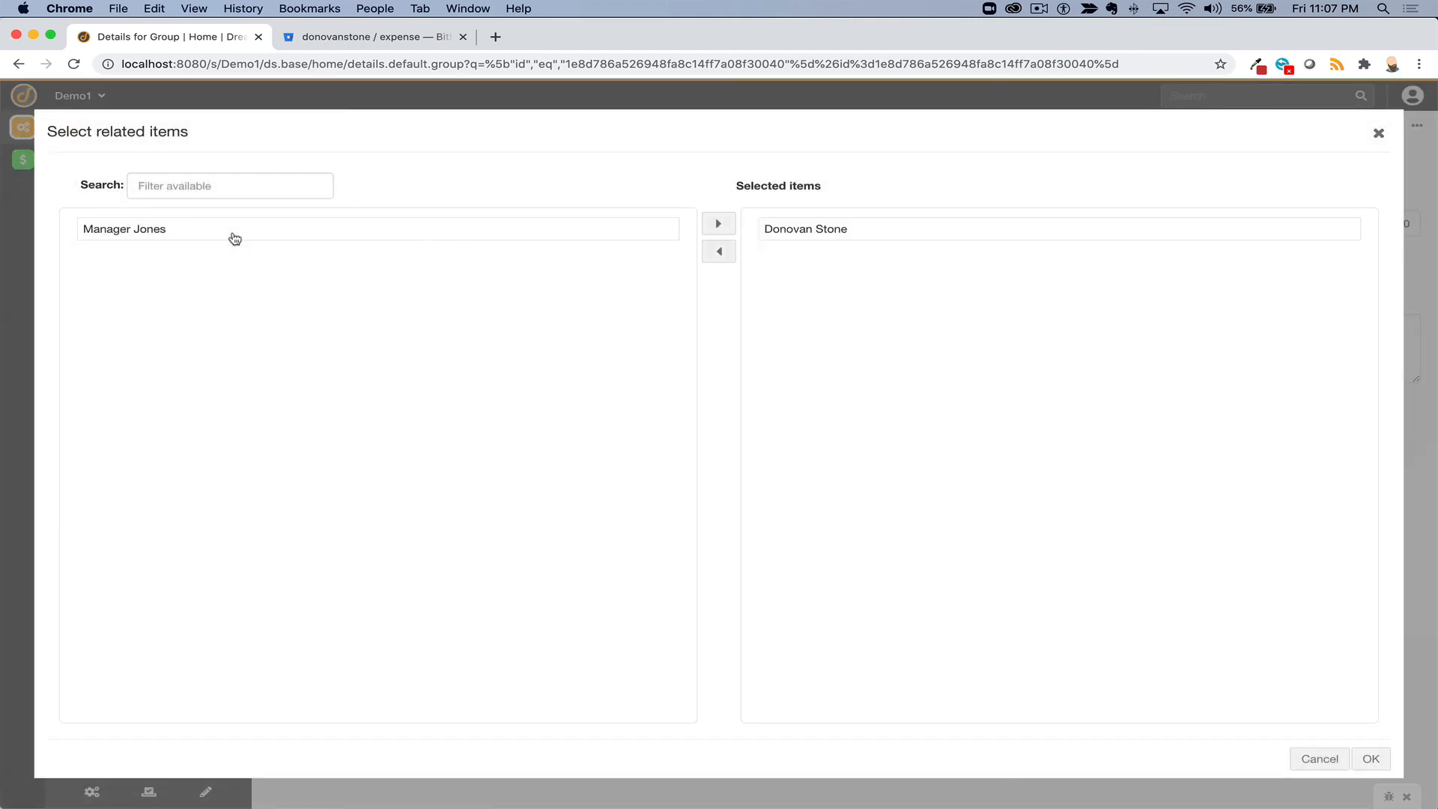
click(234, 237)
double_click(234, 237)
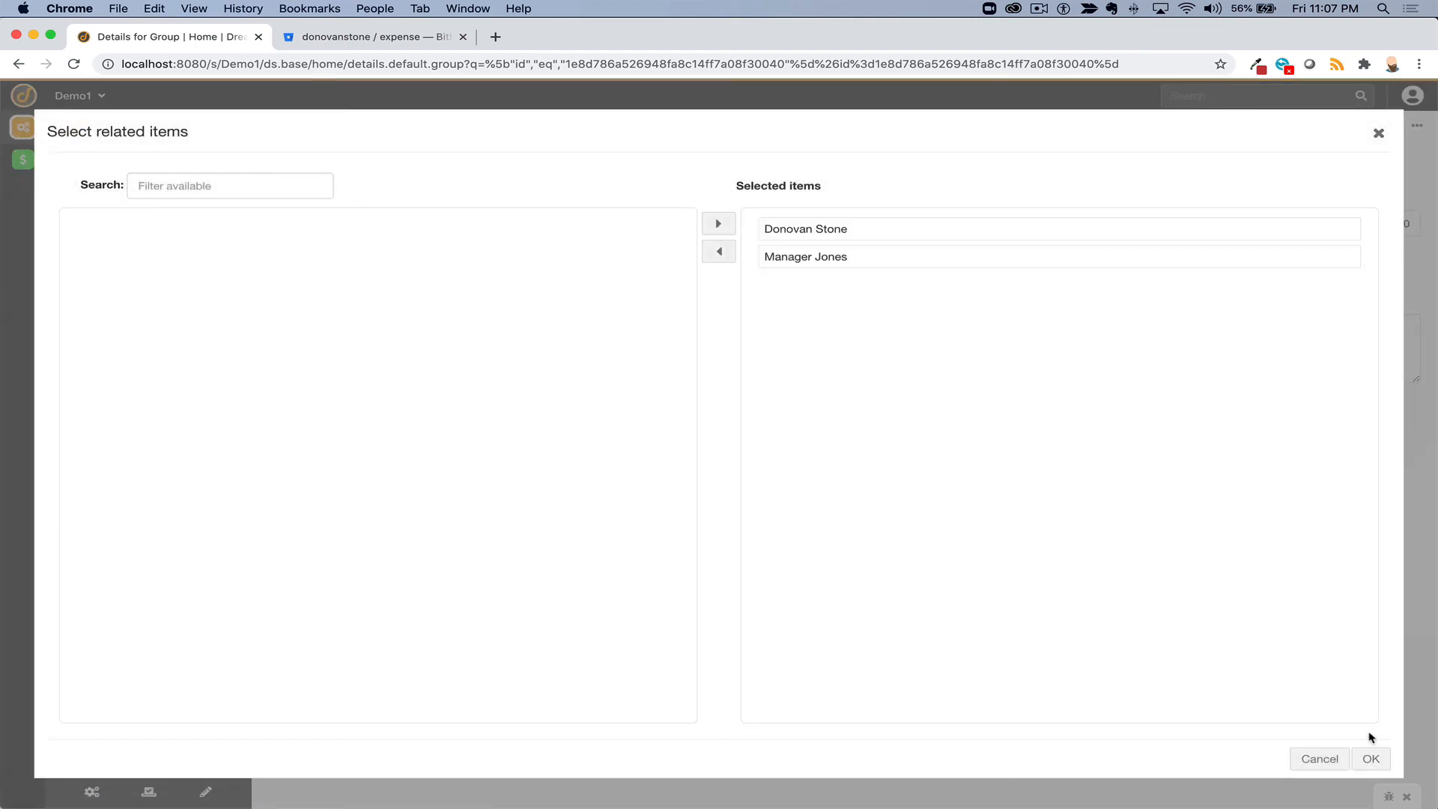
click(1368, 755)
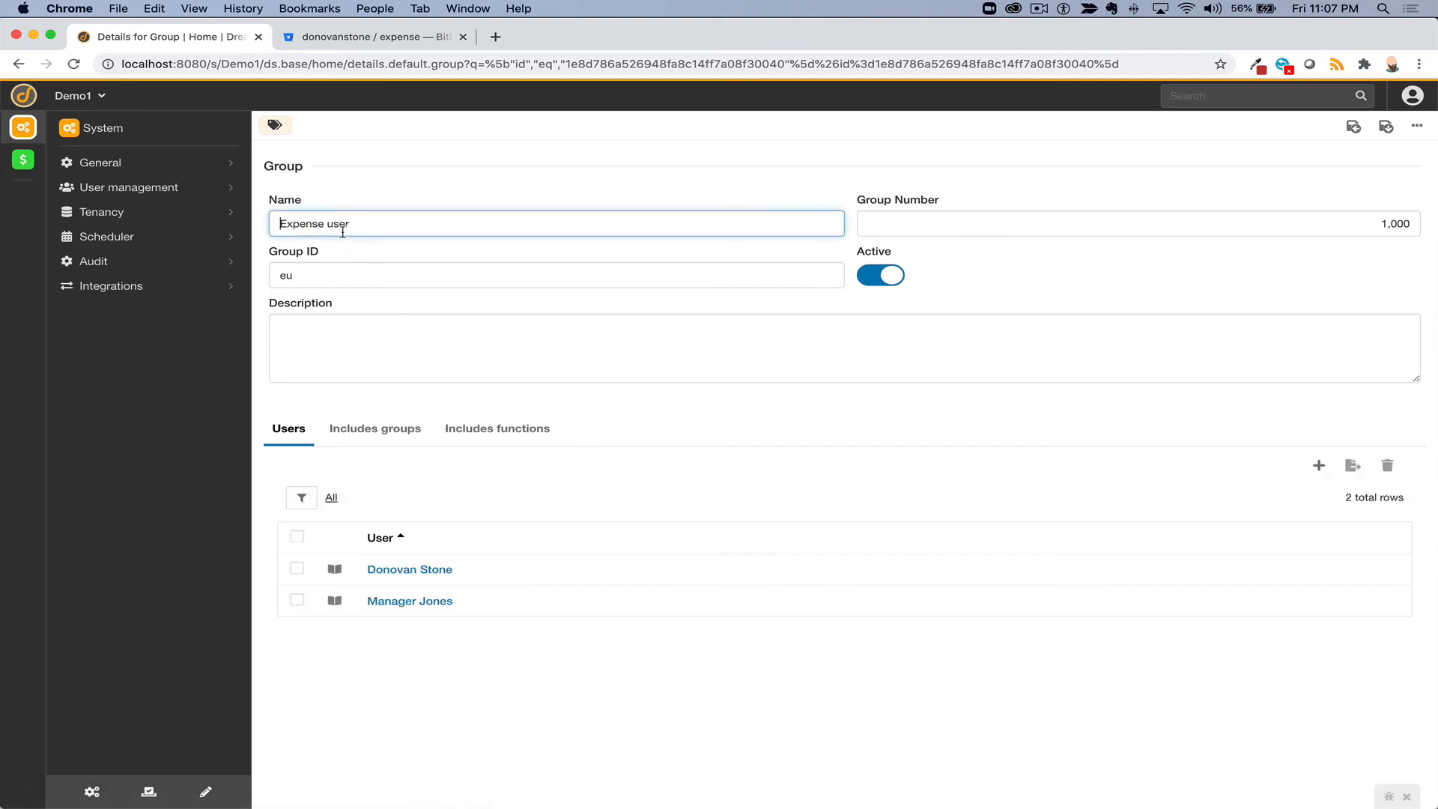
click(503, 430)
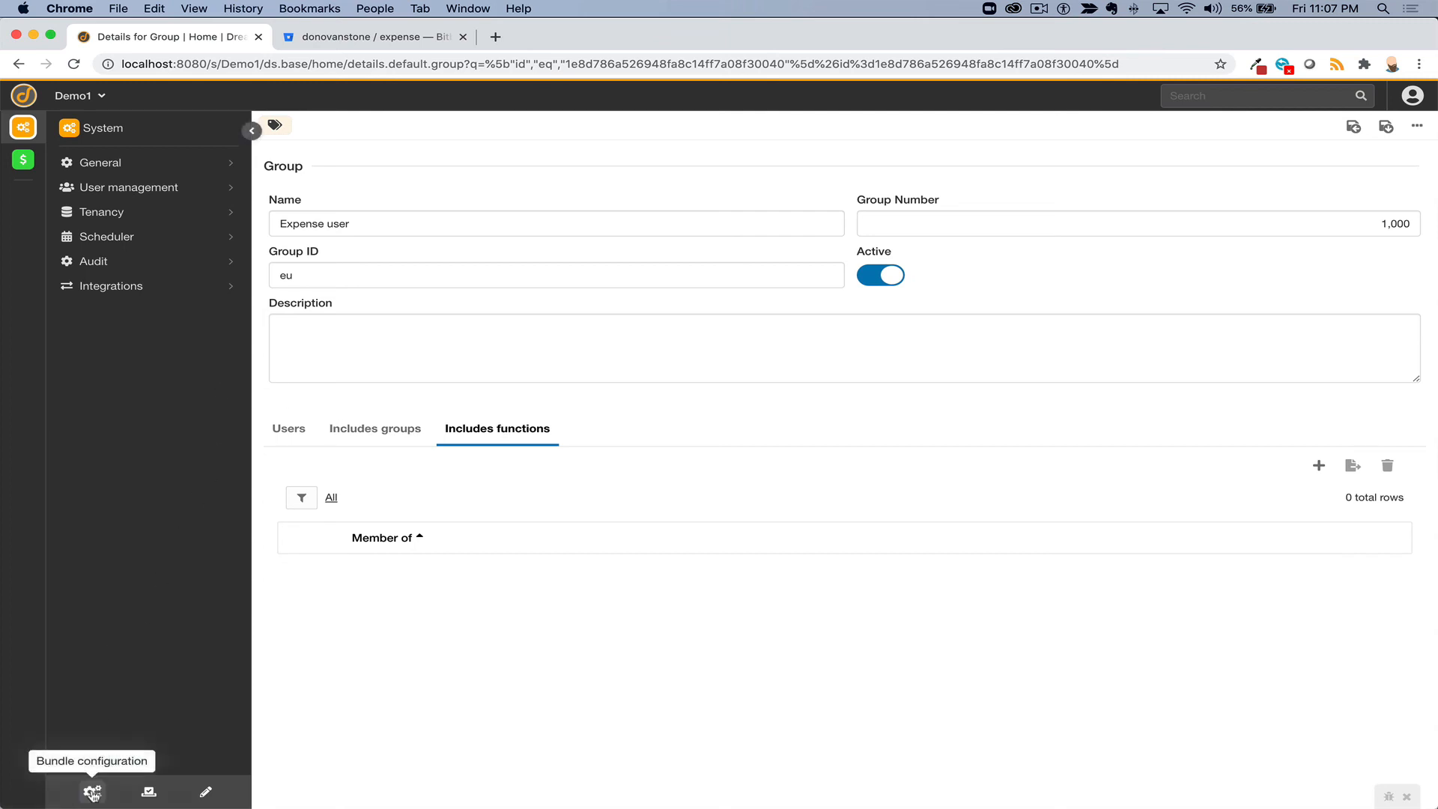
- Switch to the Expense app and list all functional groups under Bundle configuration > Security
click(93, 792)
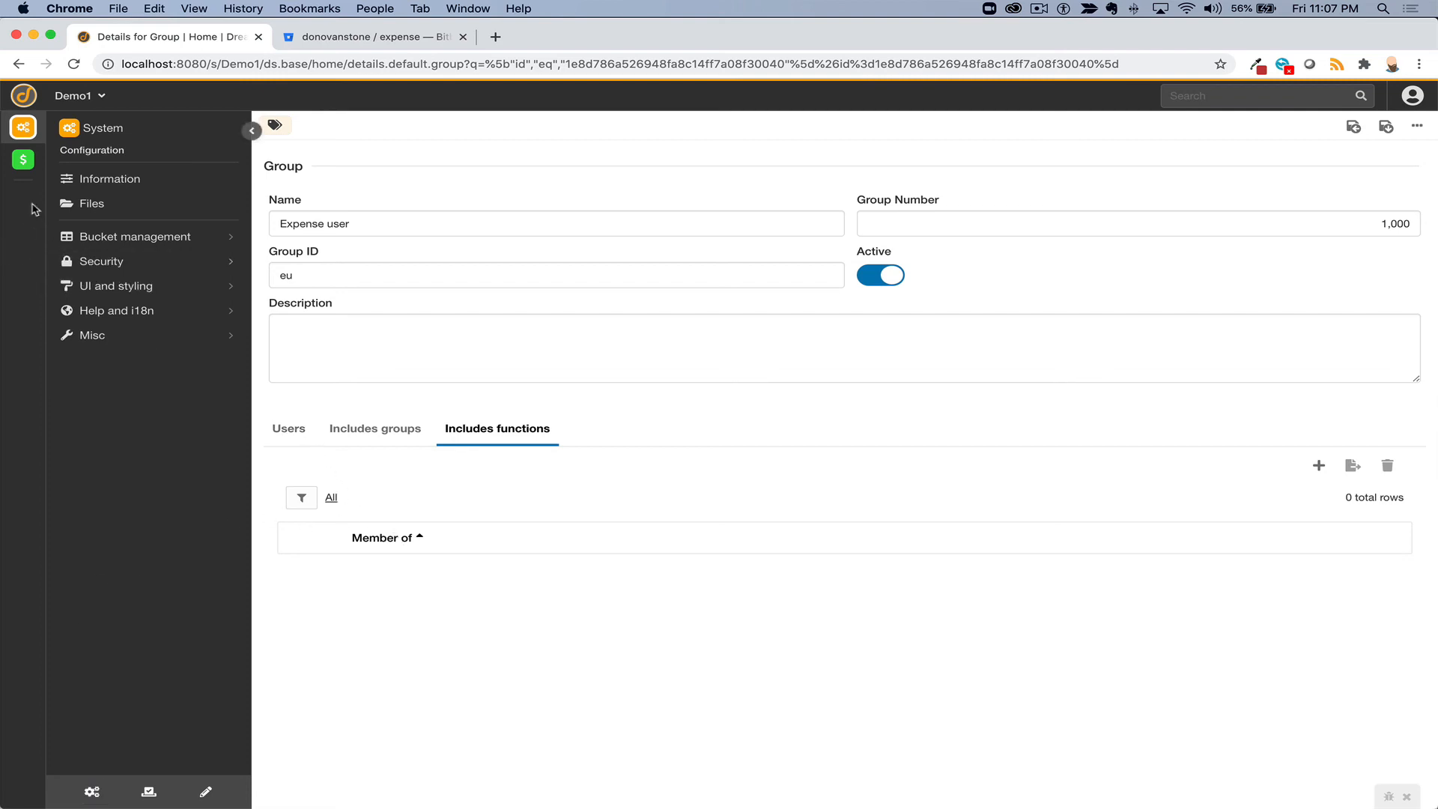
click(23, 160)
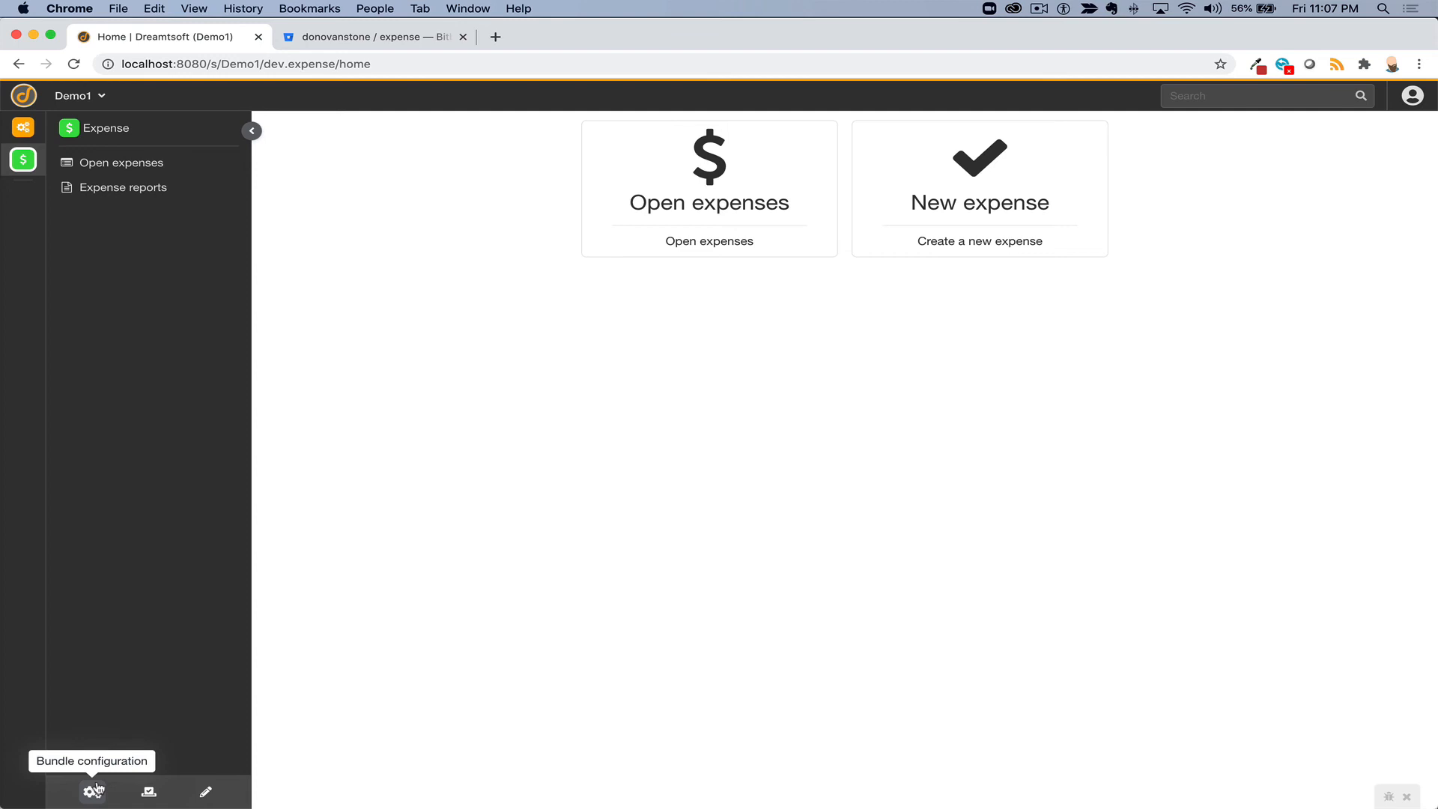
click(93, 790)
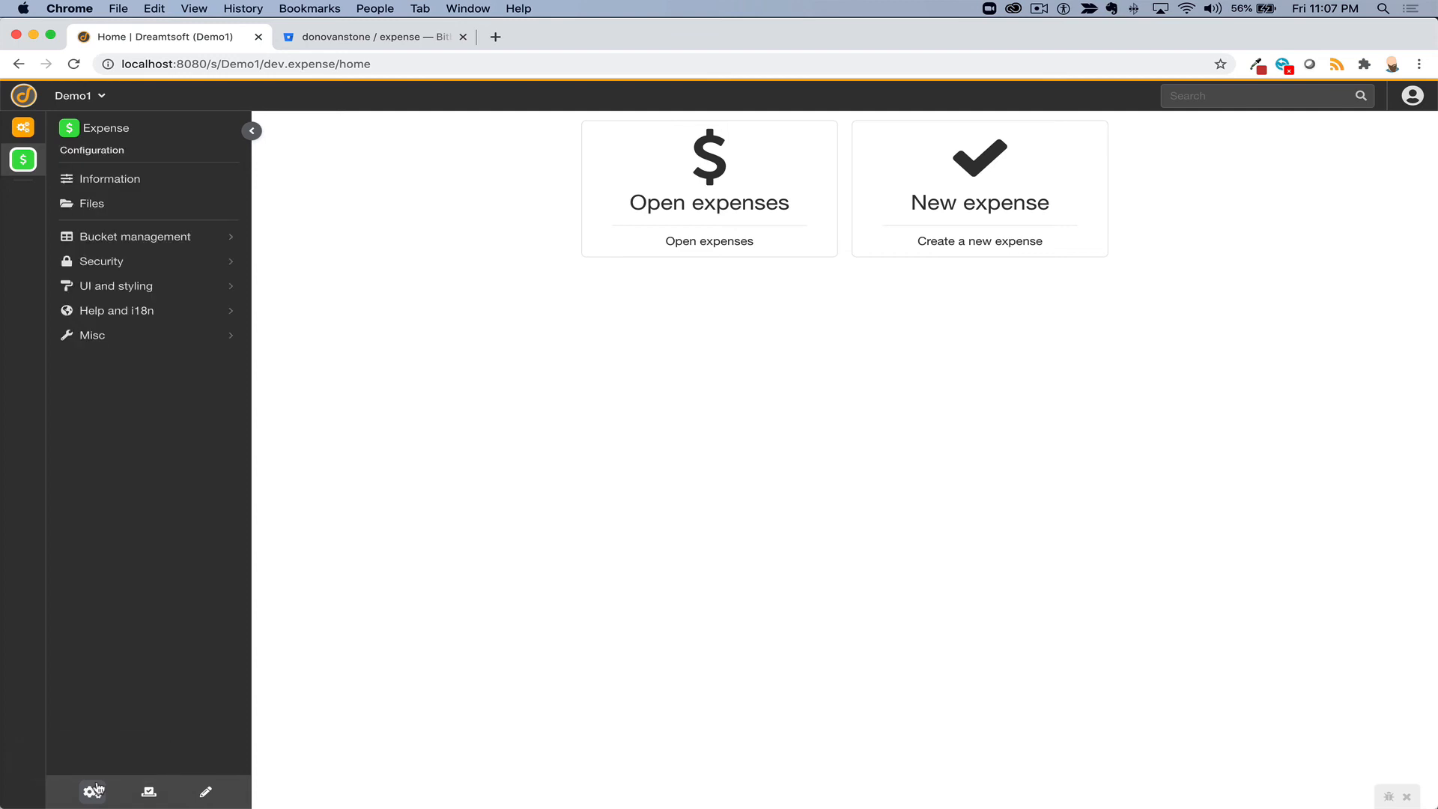
click(104, 264)
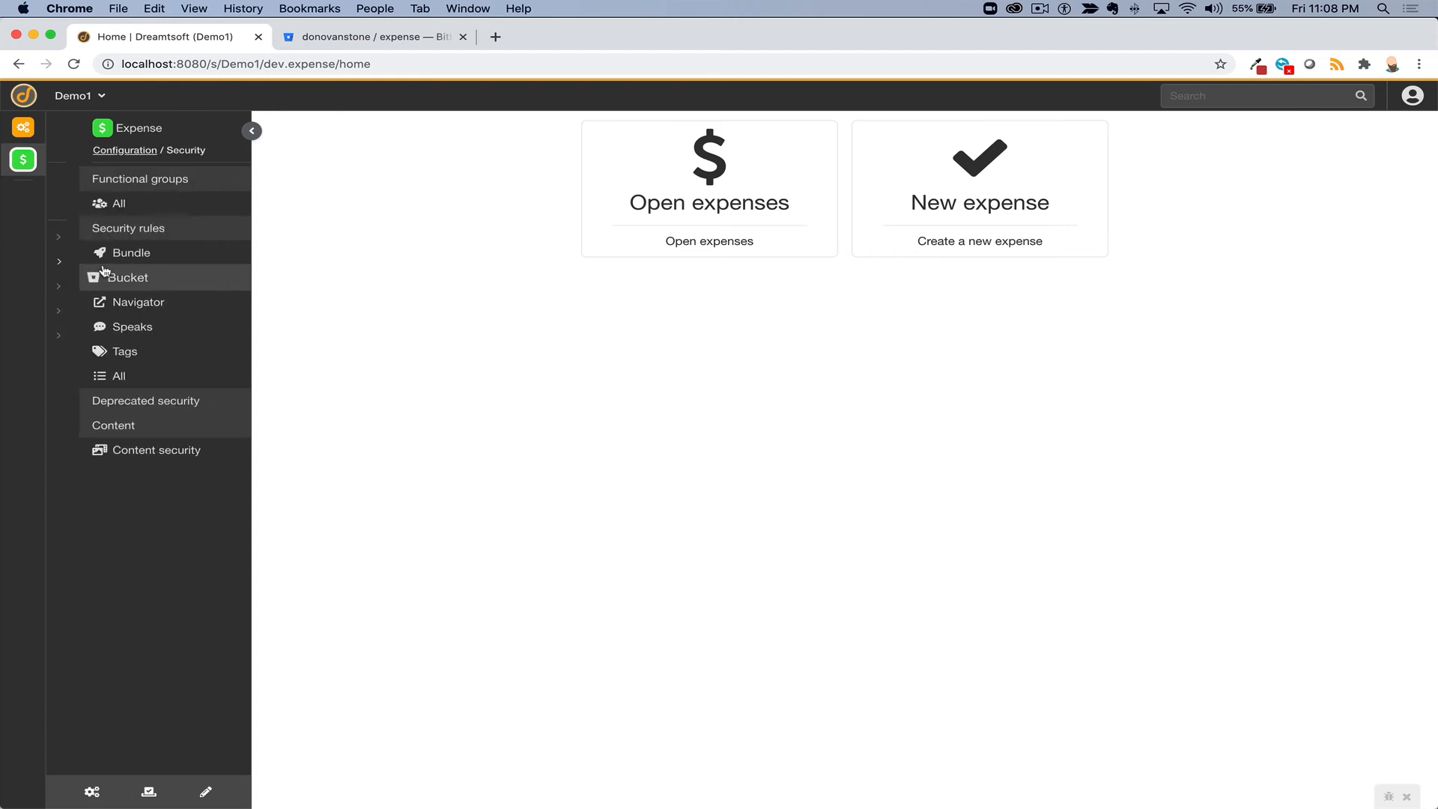
click(93, 204)
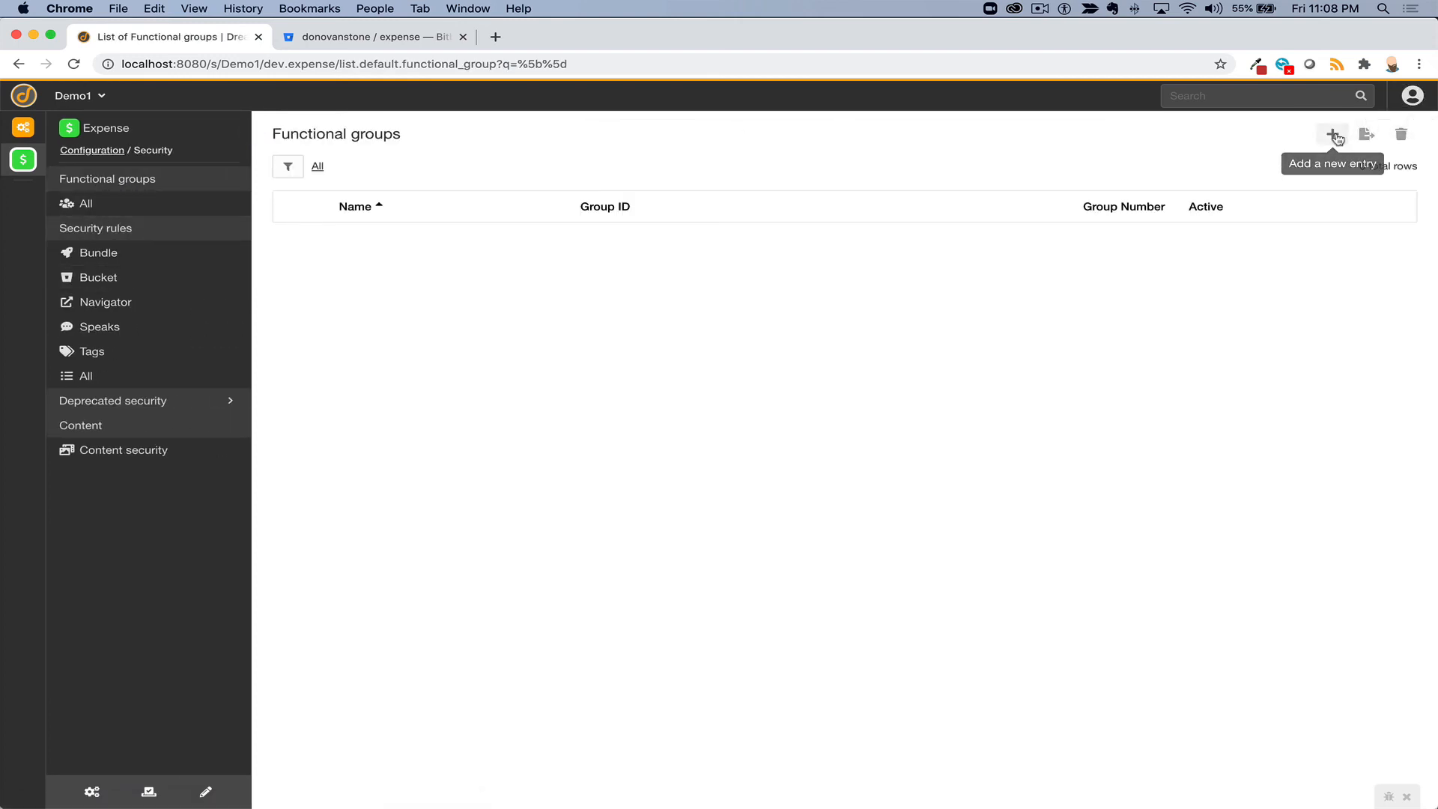
- Name a new functional group 'Expense user' with Group ID expense_user
click(1334, 136)
text(Expe)
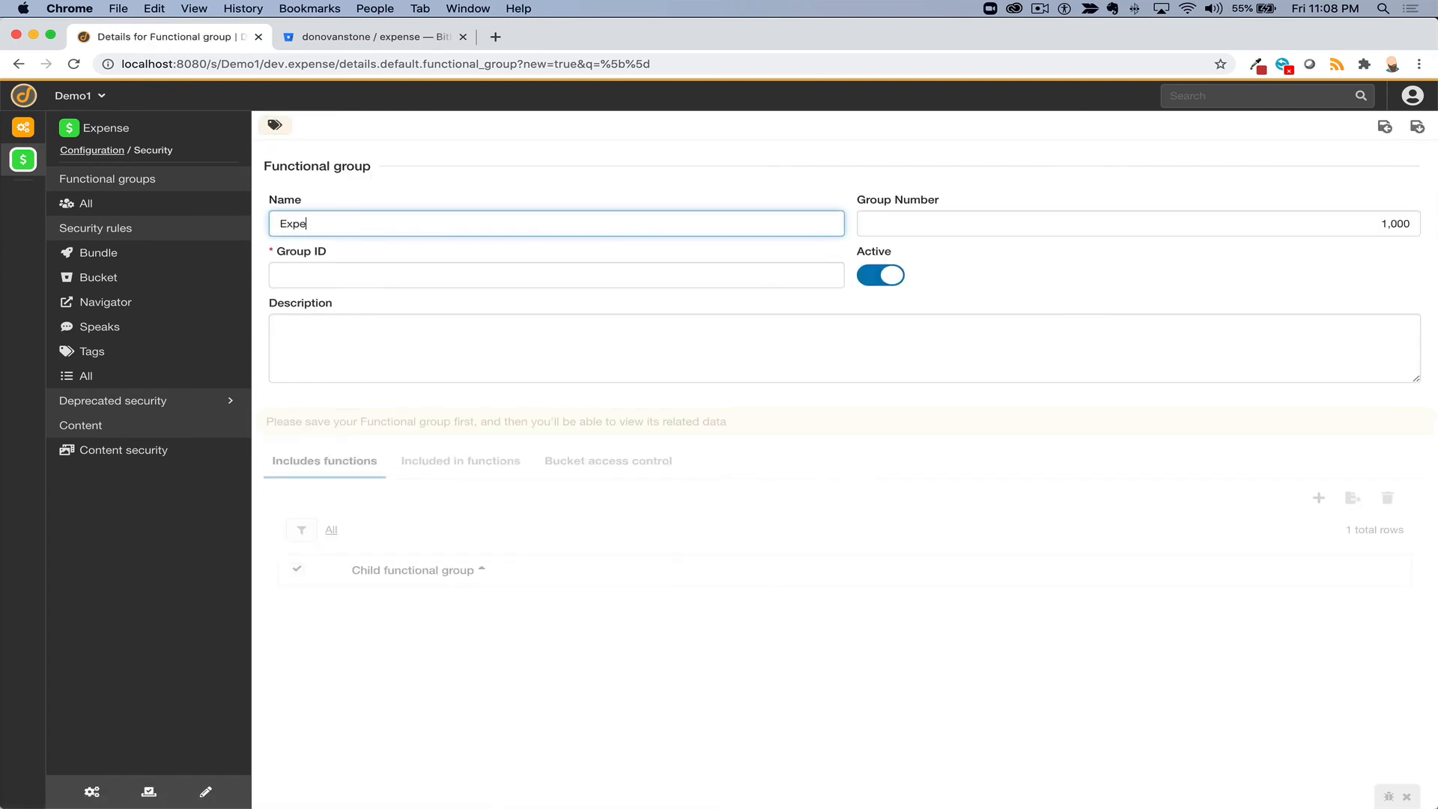
text(nse user)
key(Tab)
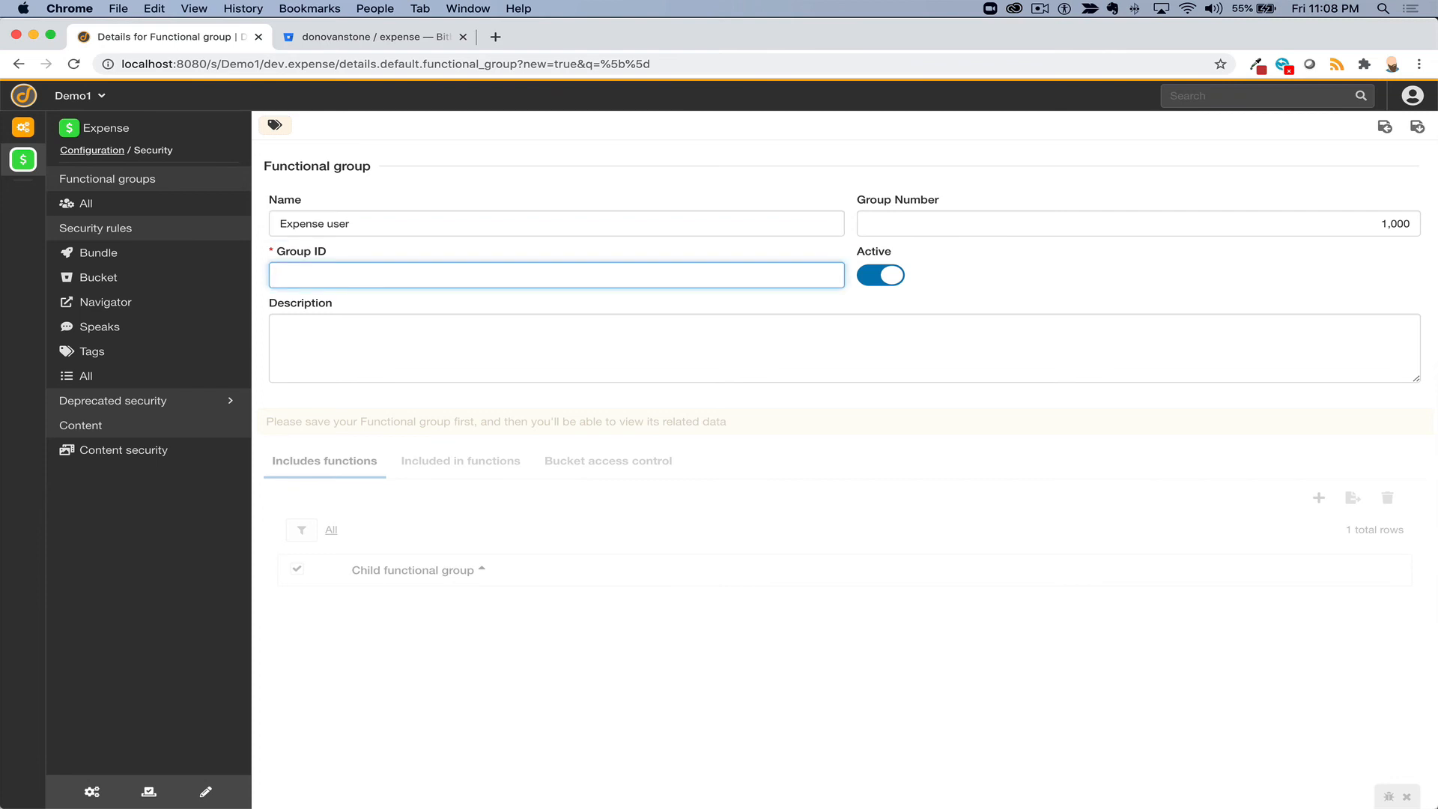
text(expense_user)
key(Tab)
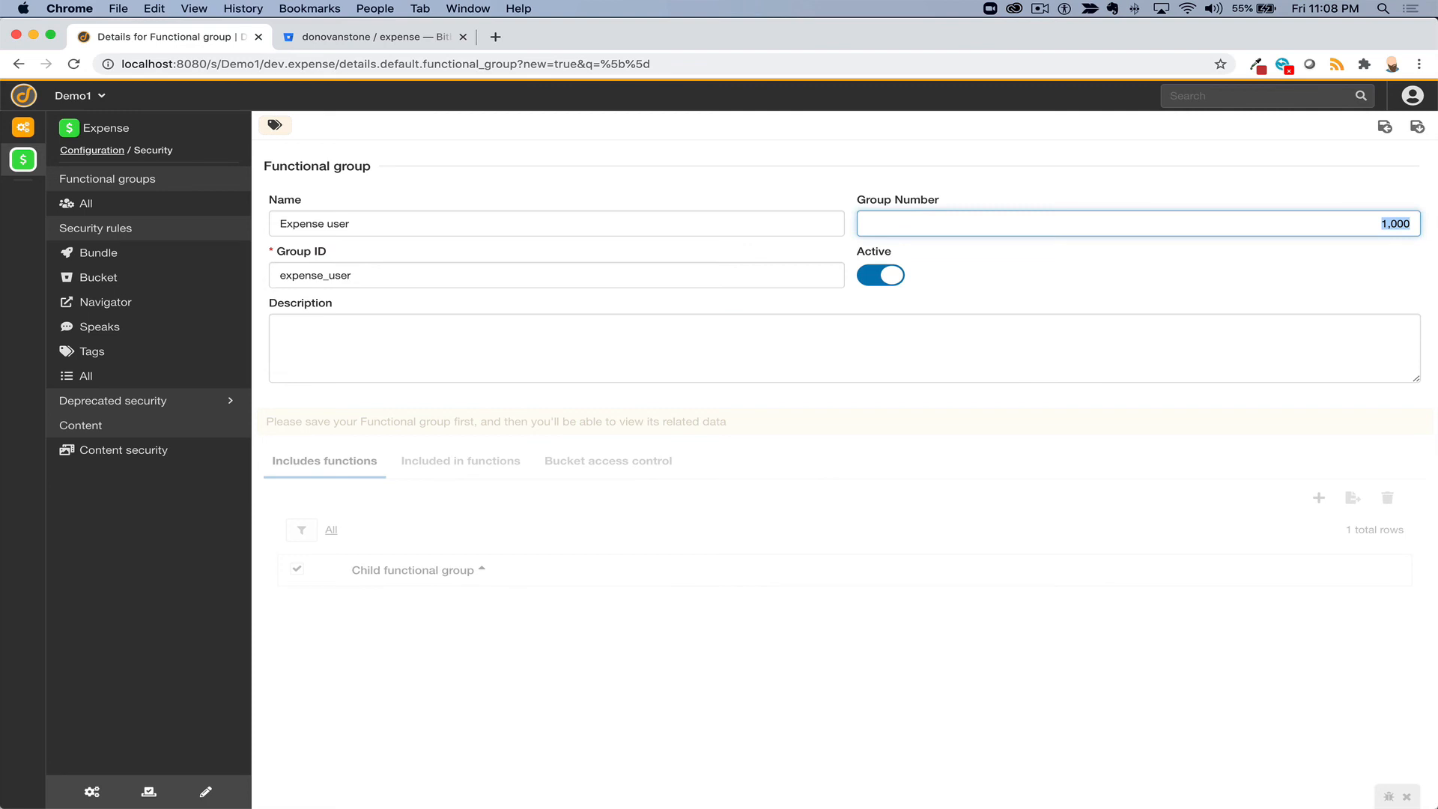
- Add the description 'Some who can create expenses' and save the functional group
click(938, 358)
text(Some who ca)
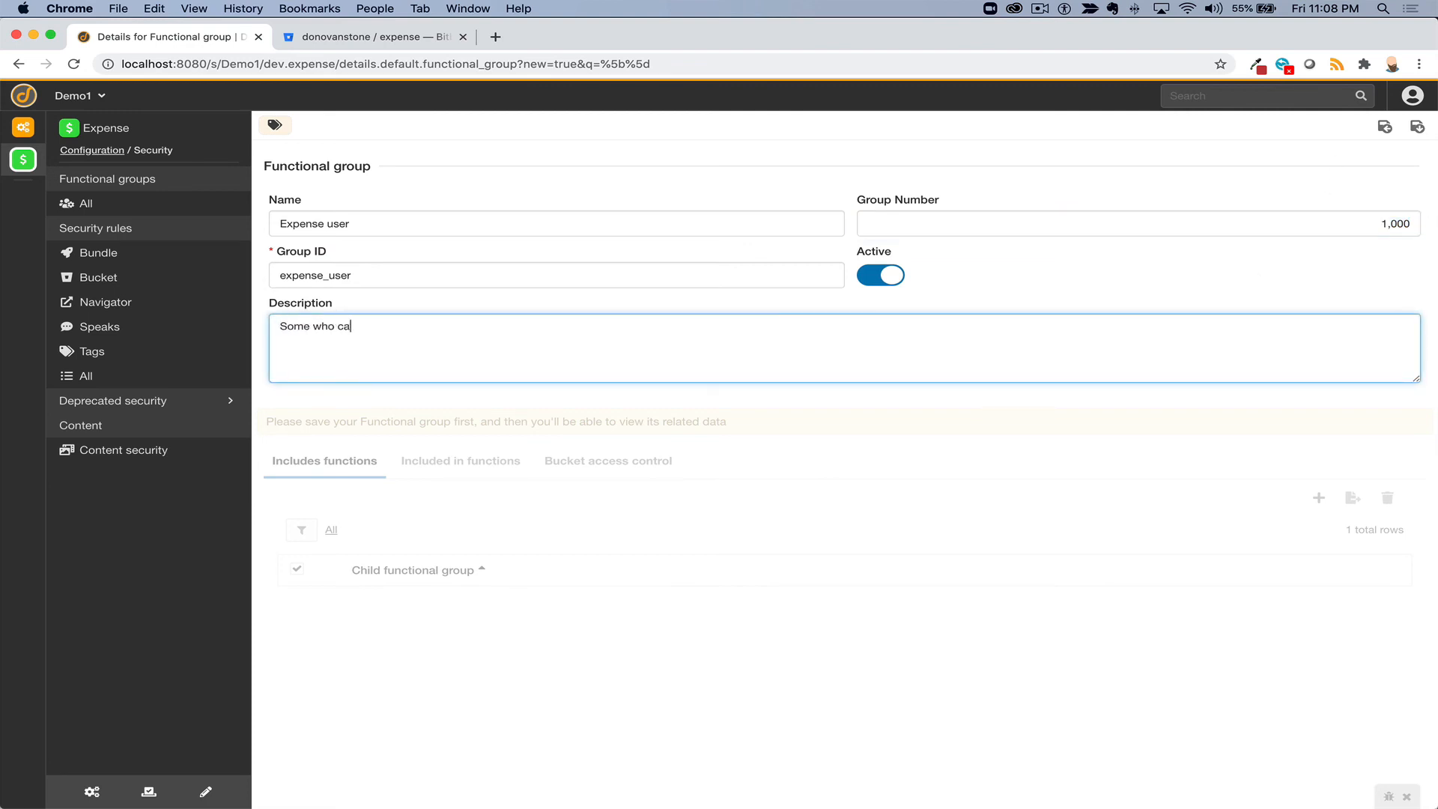
text(n create expenses)
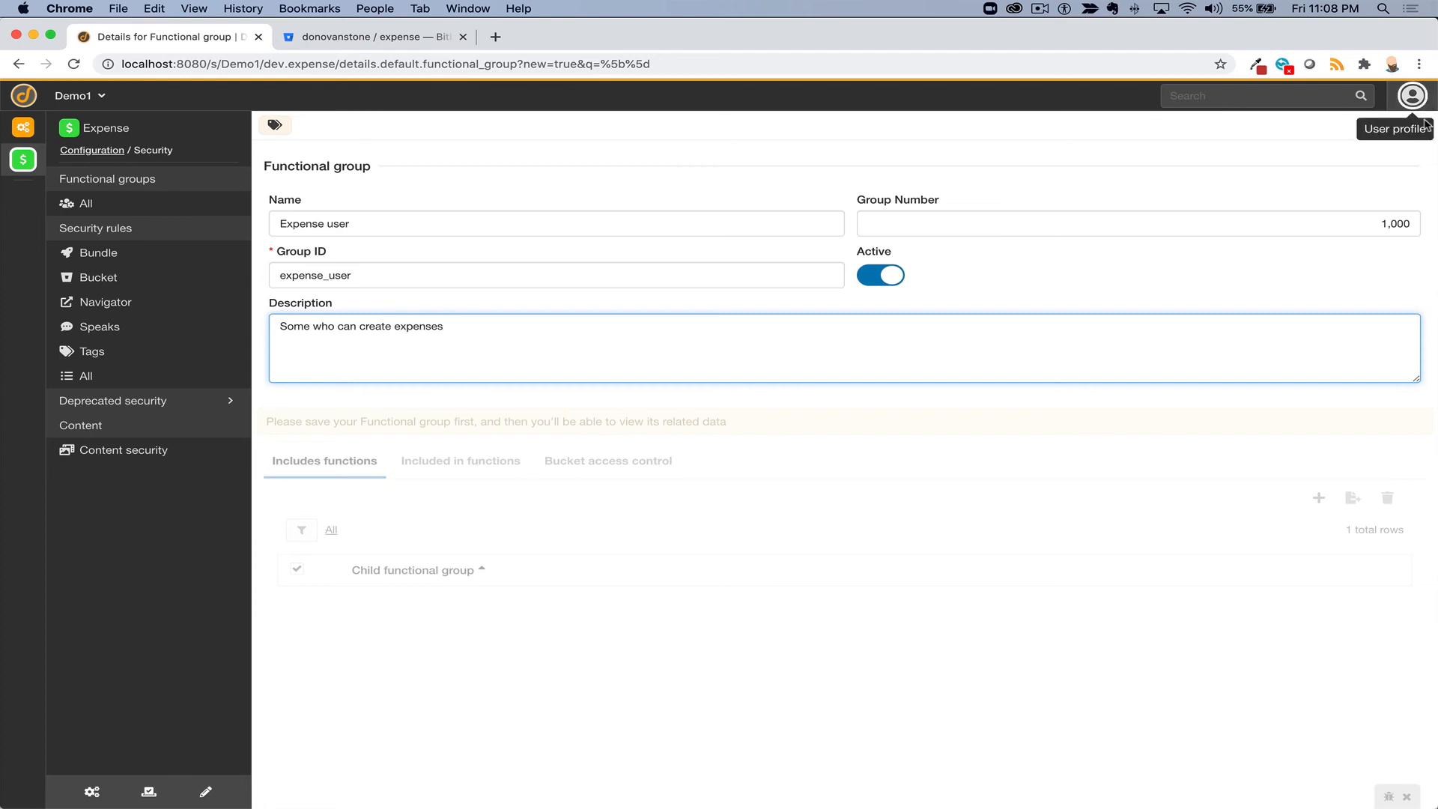
click(1418, 128)
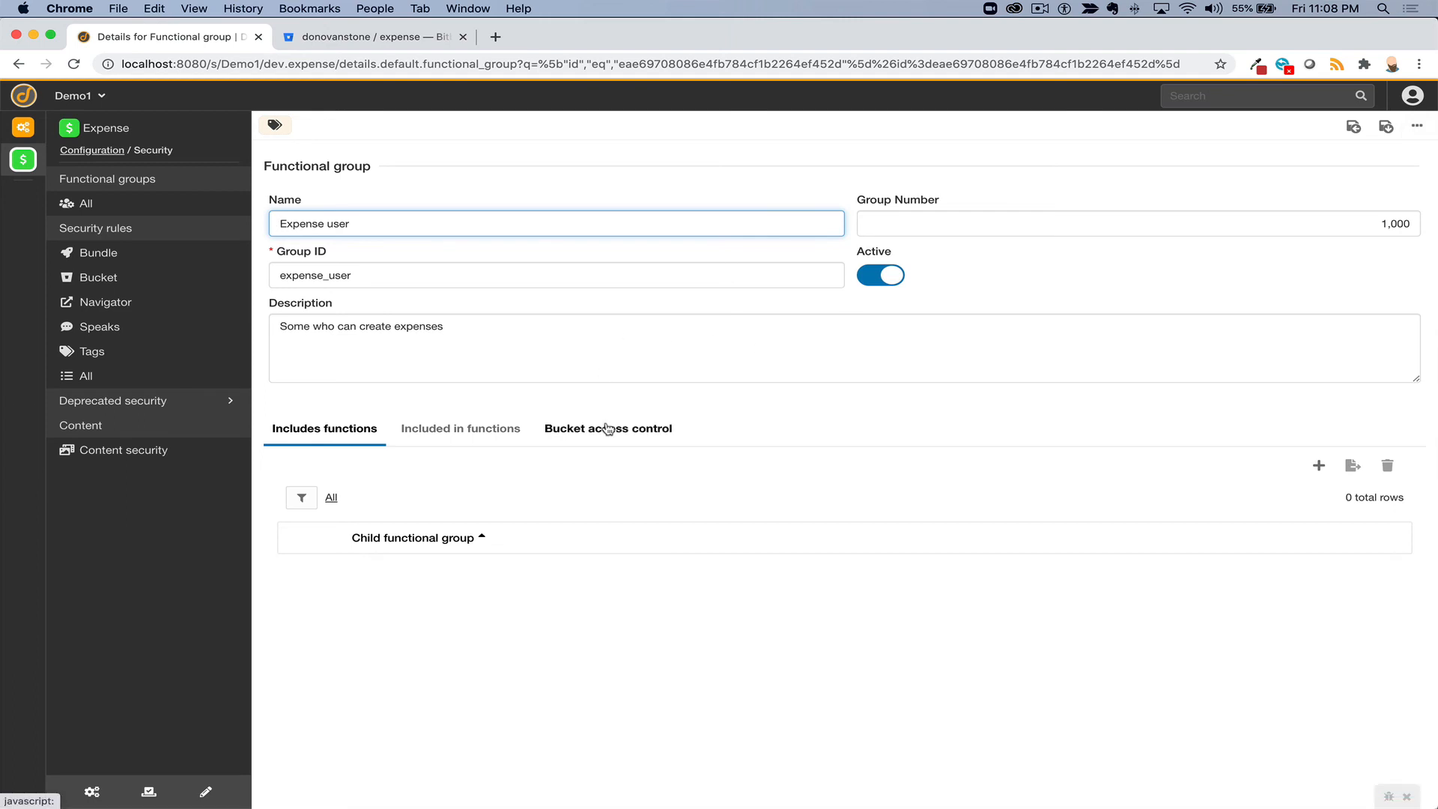
- Add a new bucket access rule for the group titled 'Expense - user'
click(607, 428)
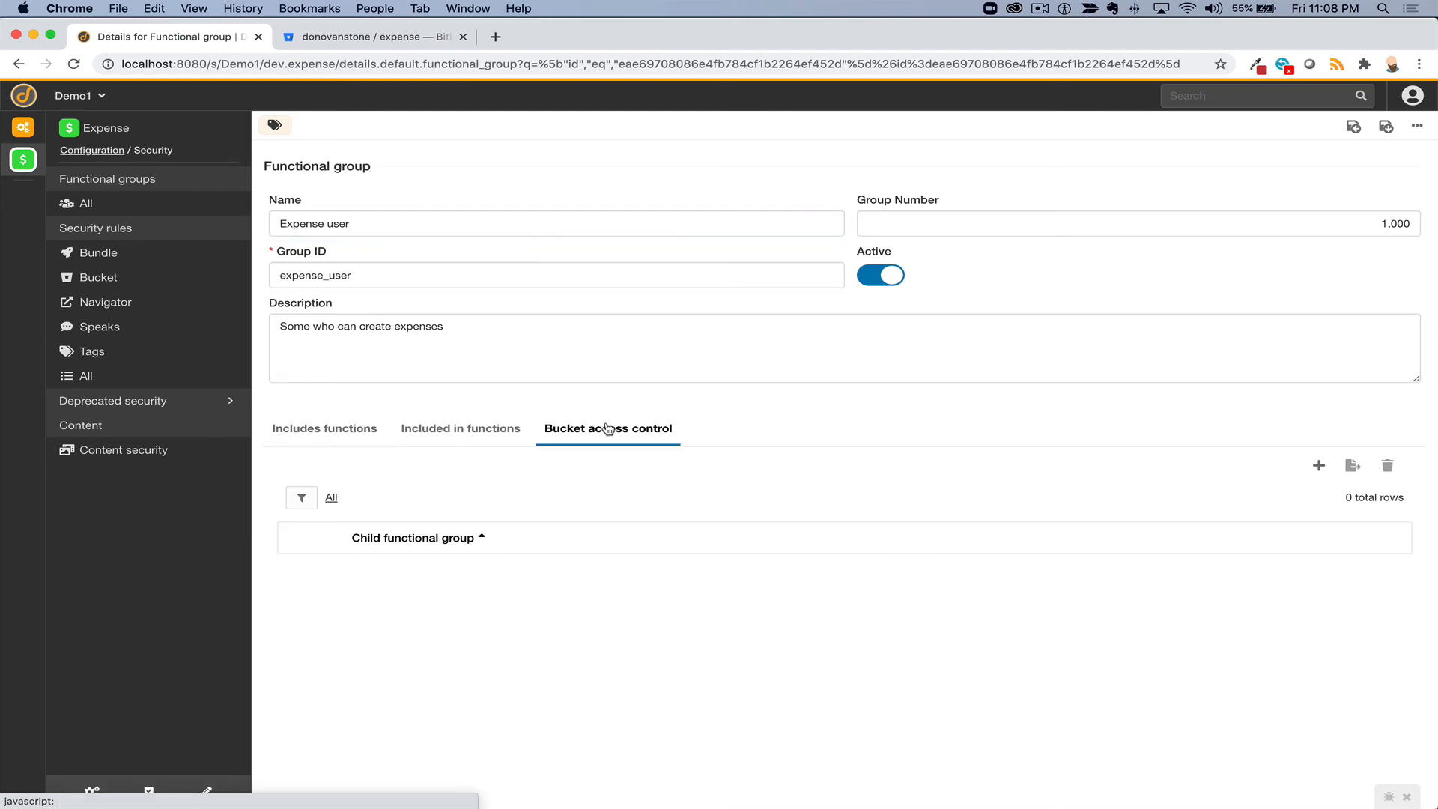
click(1311, 467)
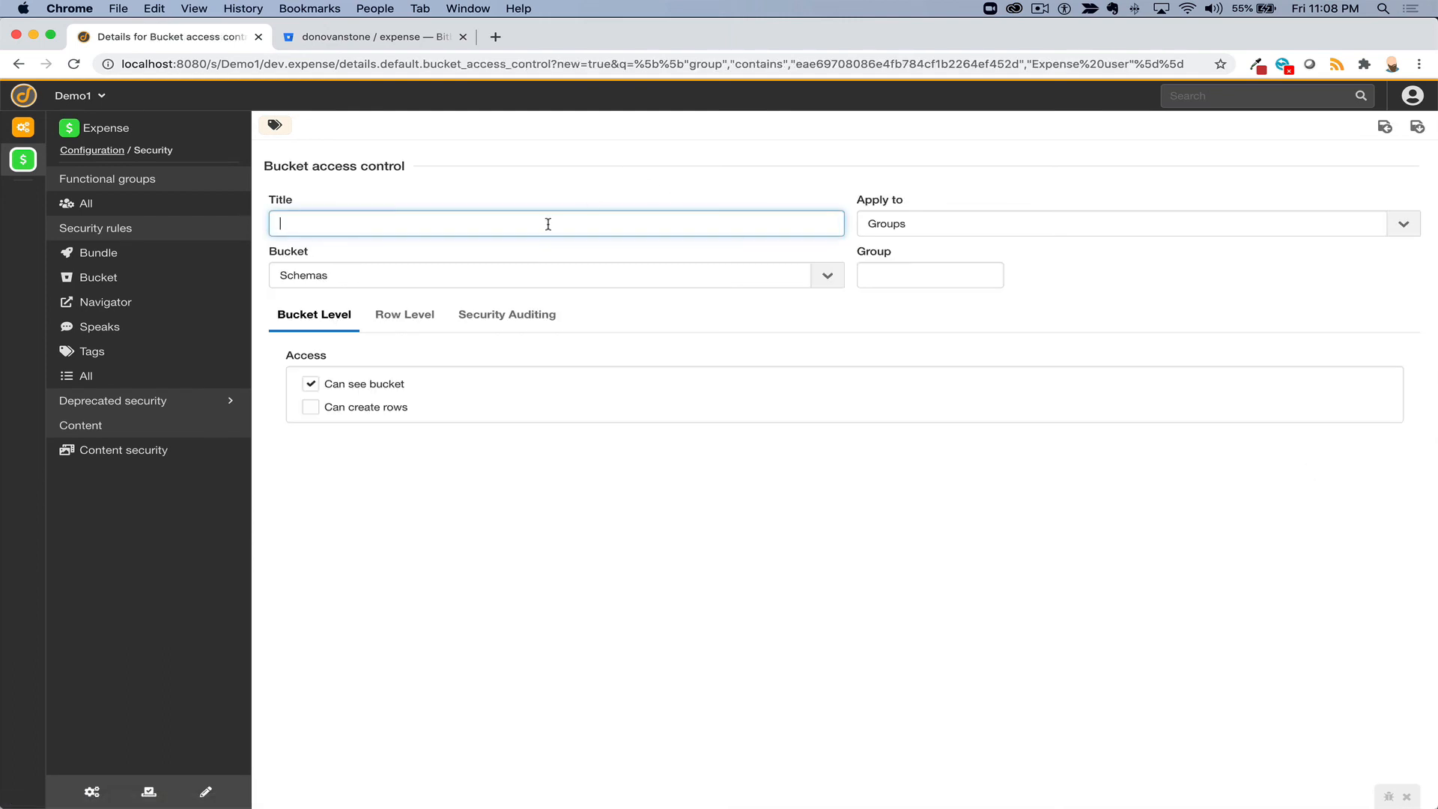
text(Expense read)
click(330, 223)
text(-)
click(916, 268)
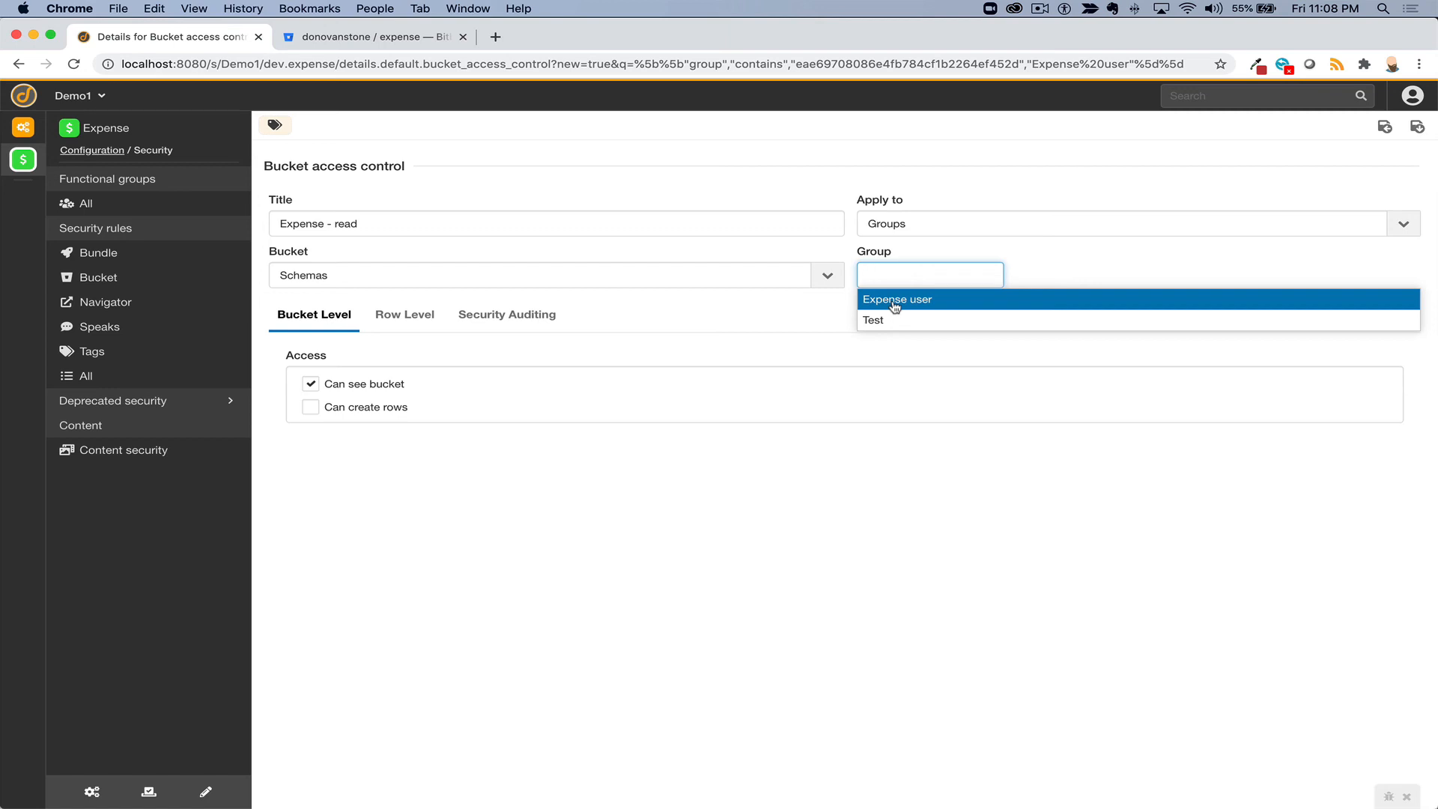
click(360, 223)
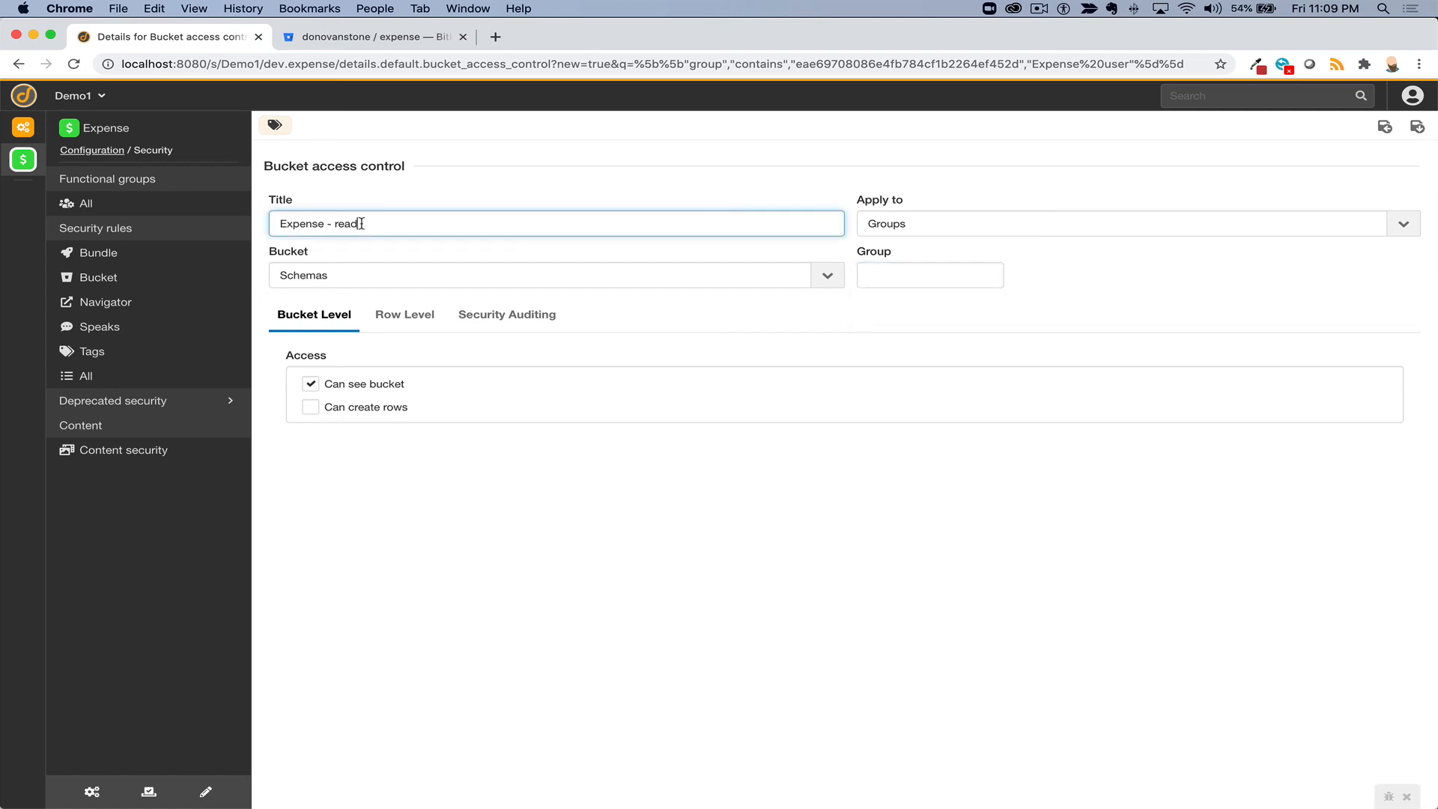
double_click(346, 223)
text(user)
- Assign the Expense user group to the rule and allow it to create rows
click(932, 277)
click(906, 299)
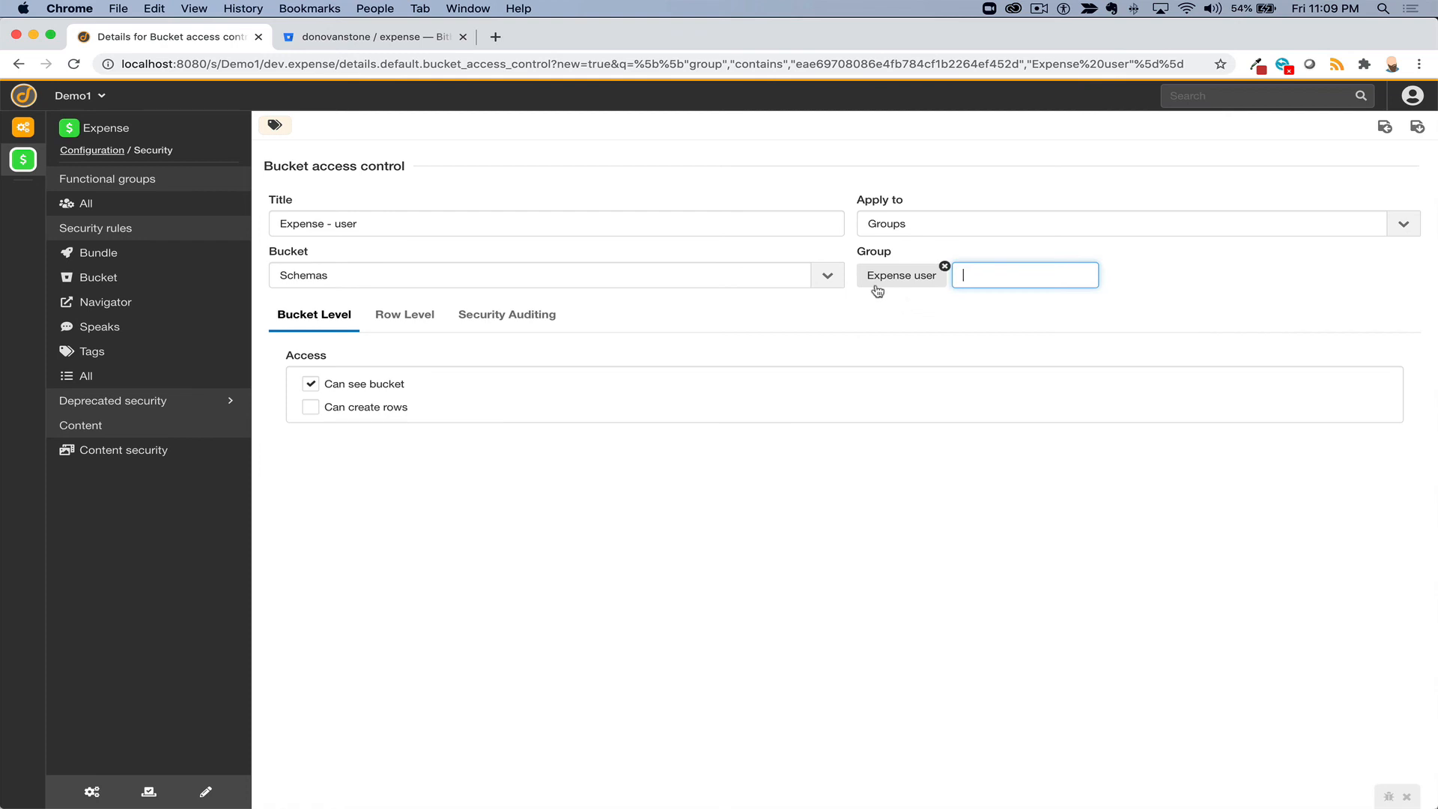
click(308, 407)
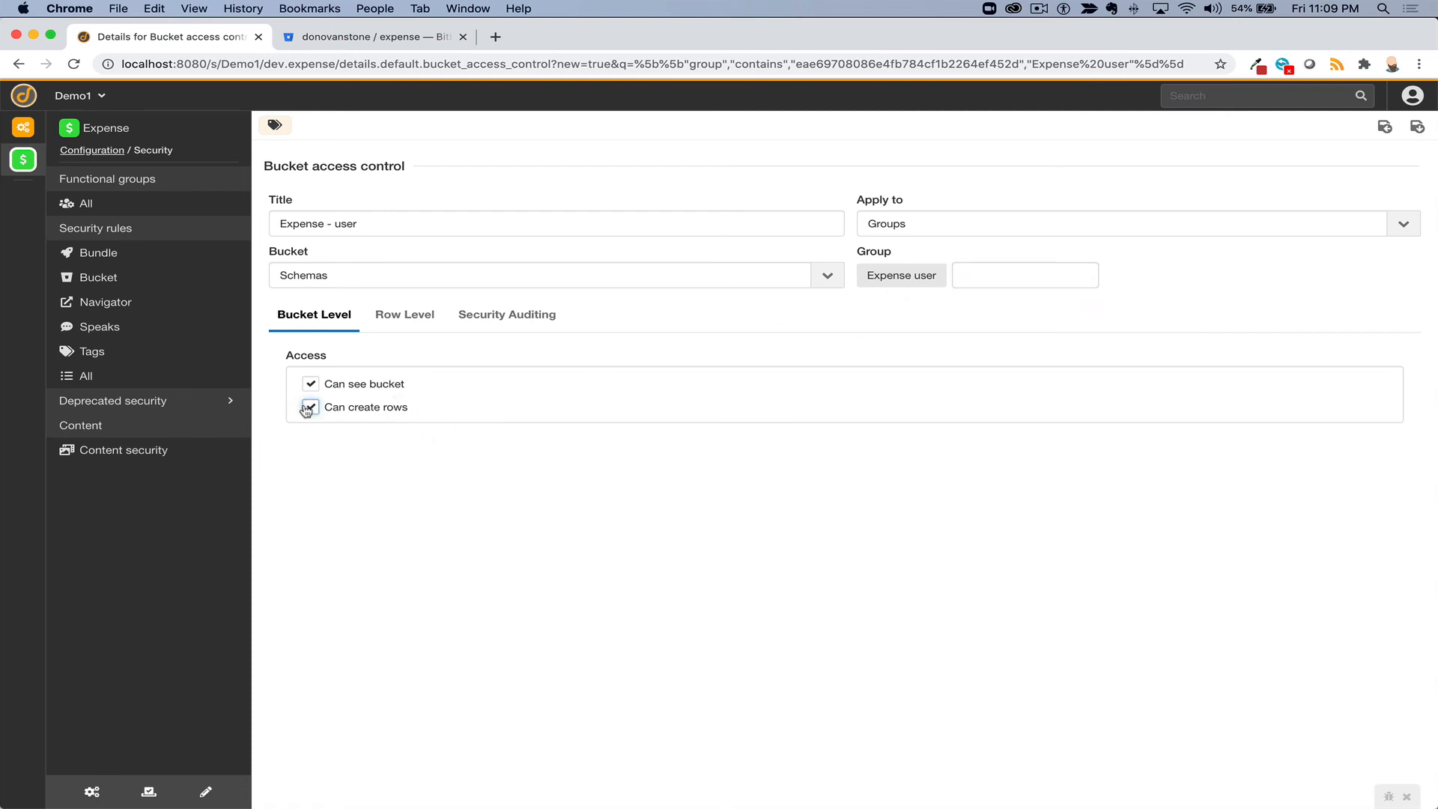
- Set the rule's row-level access to rows to Selective
click(409, 316)
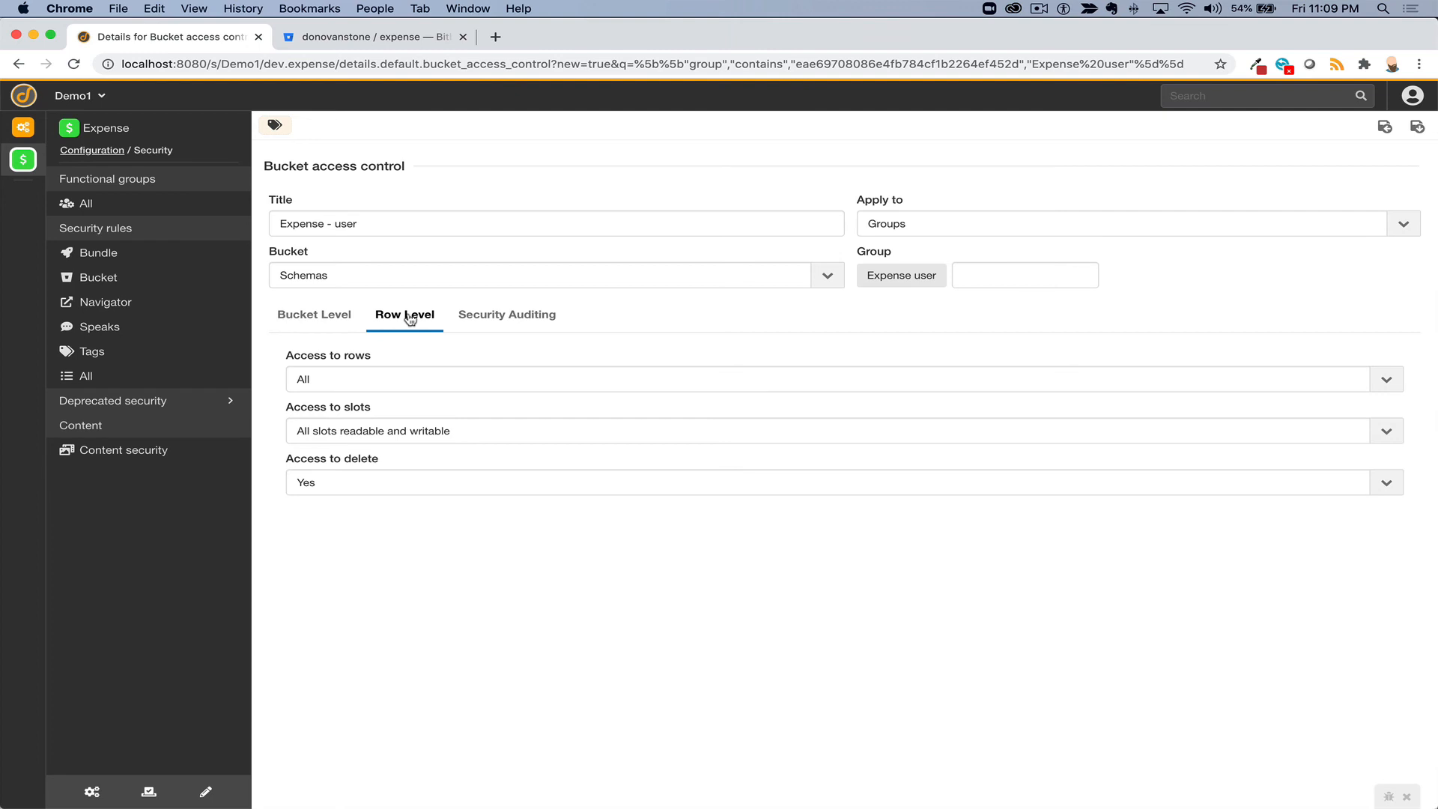
click(367, 375)
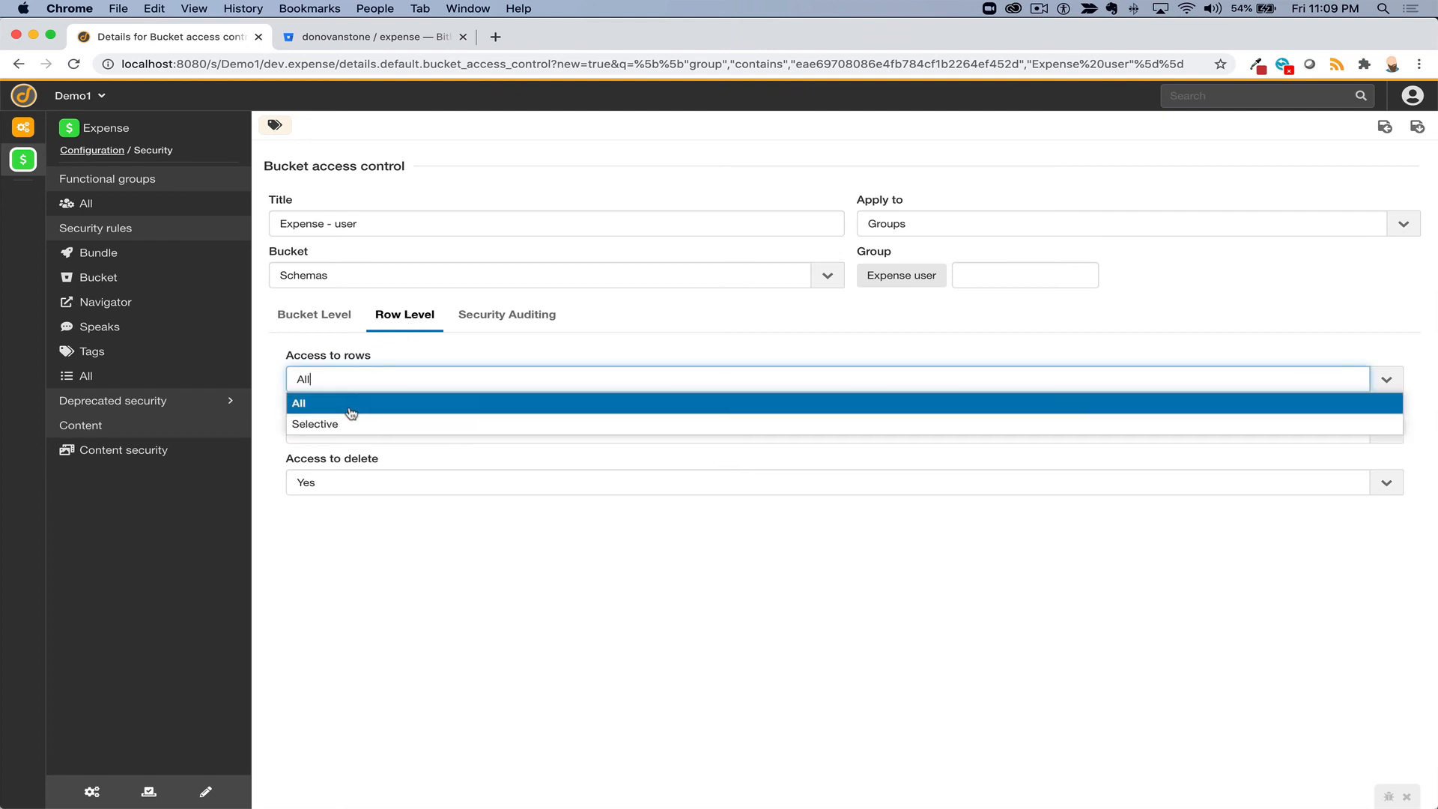
click(351, 404)
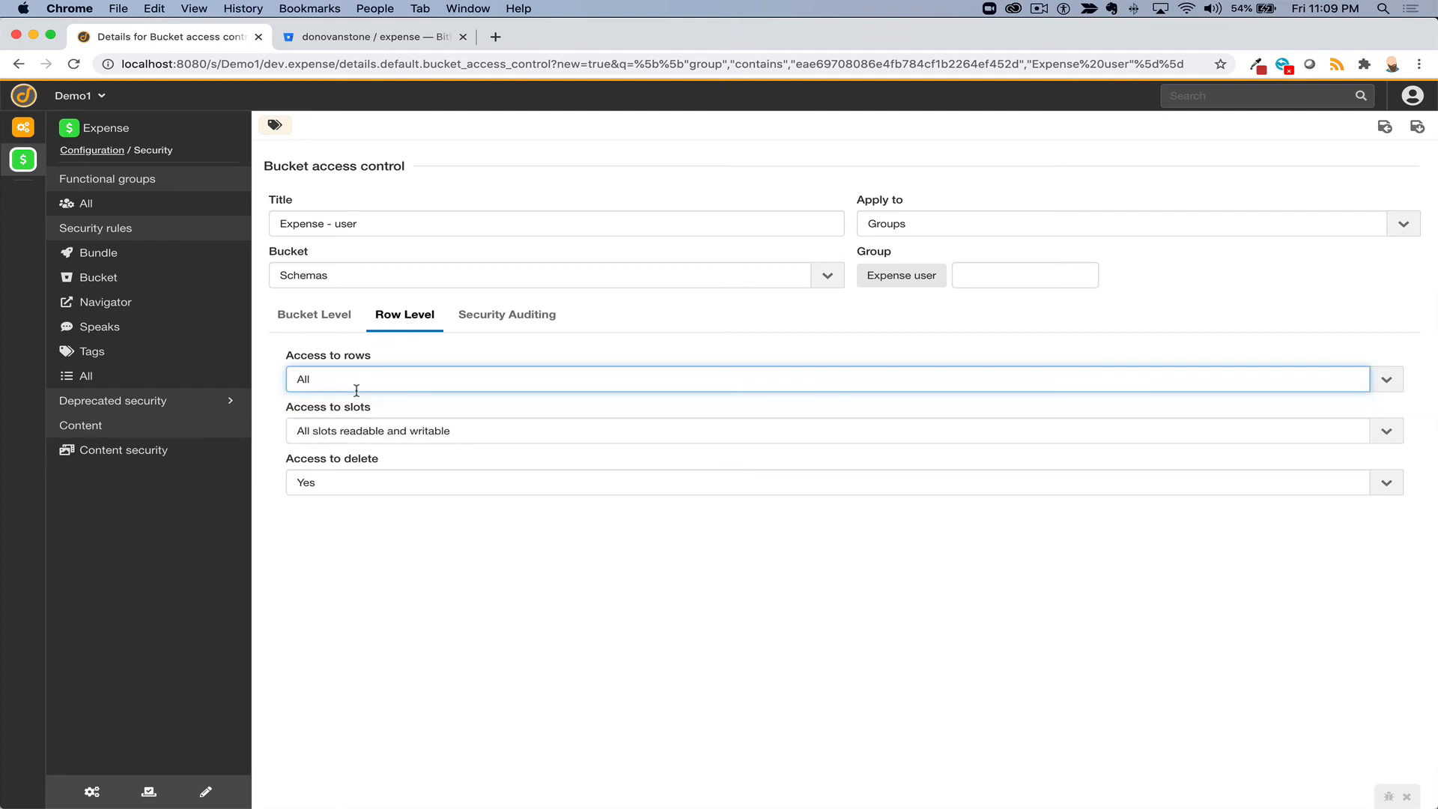
click(355, 383)
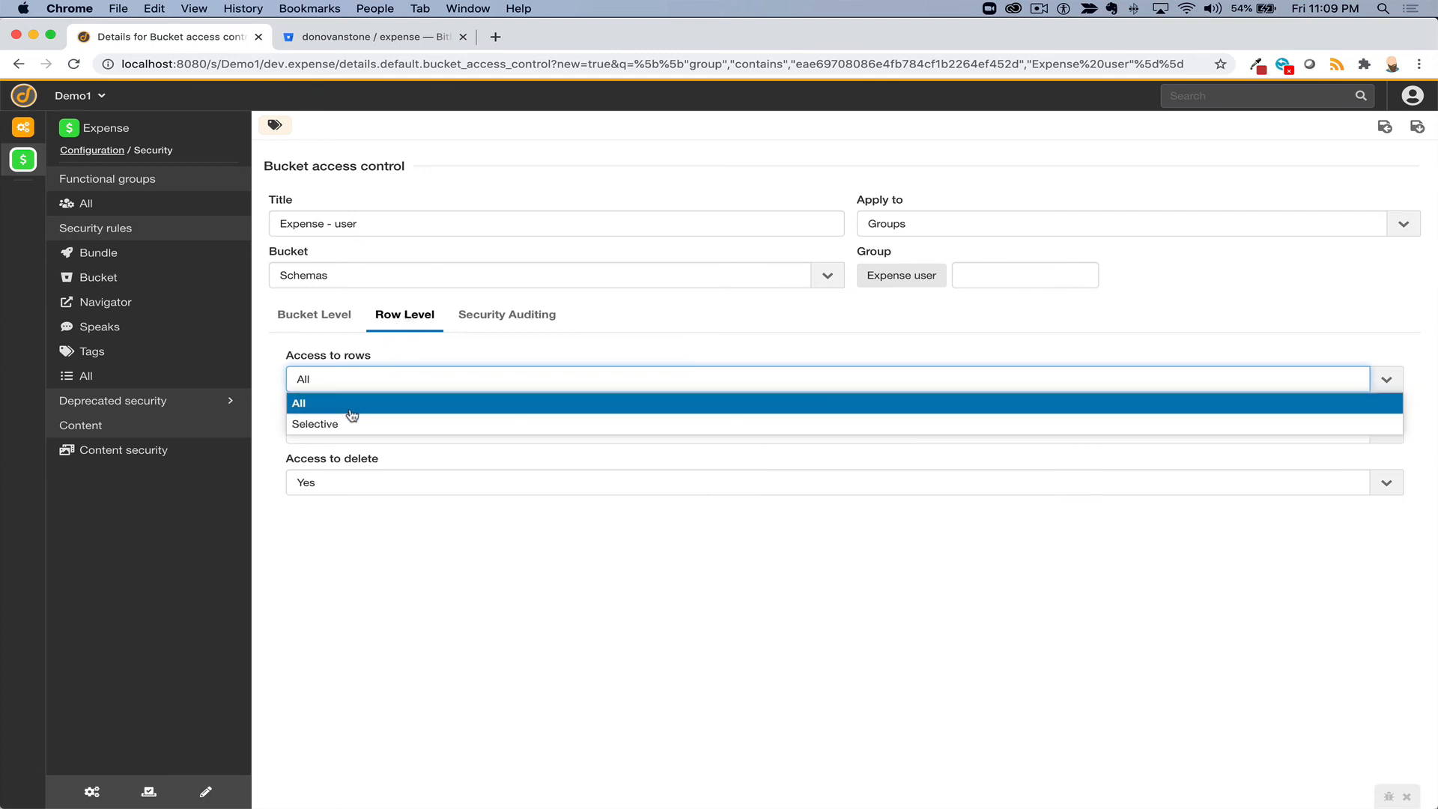
click(349, 423)
click(360, 431)
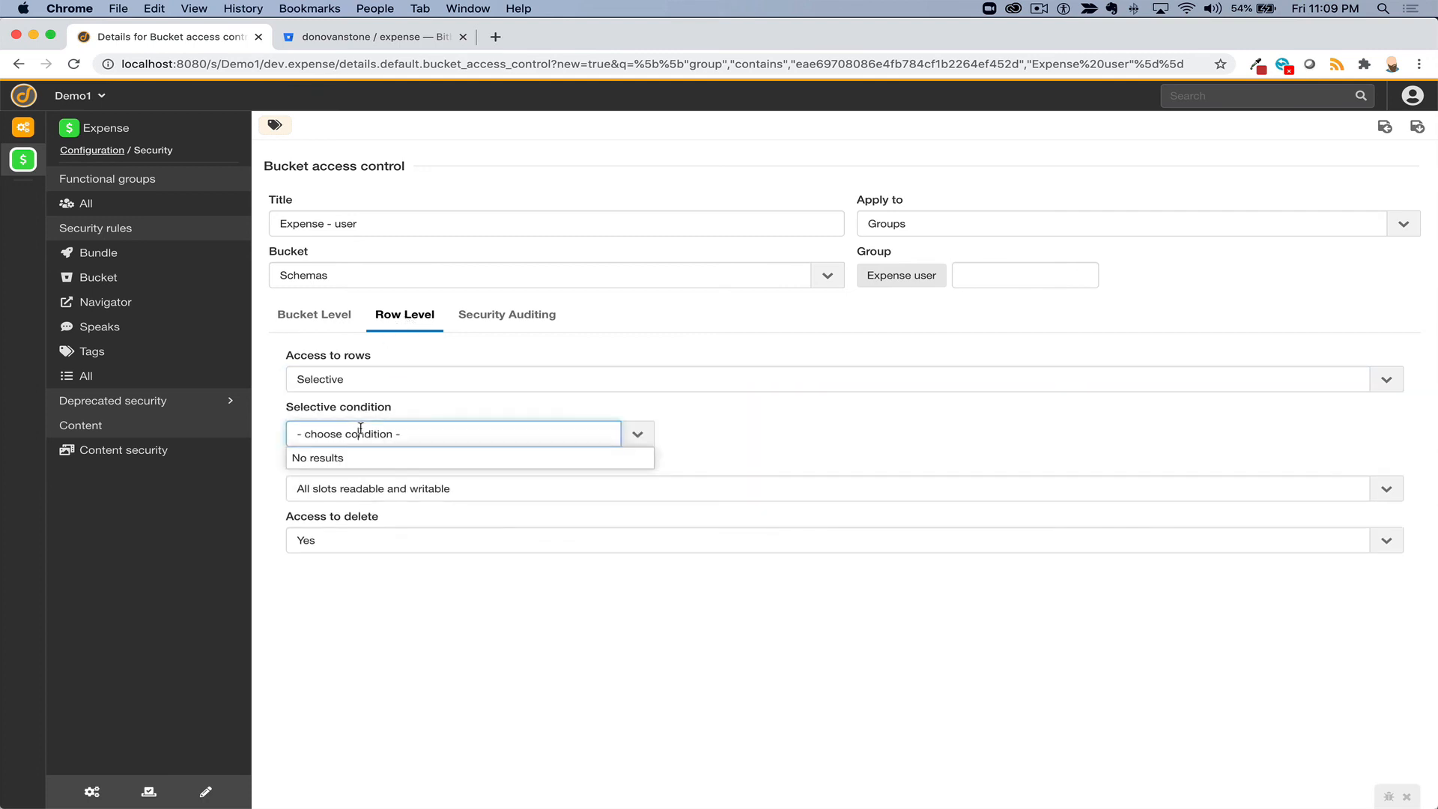
click(362, 434)
click(382, 435)
click(468, 315)
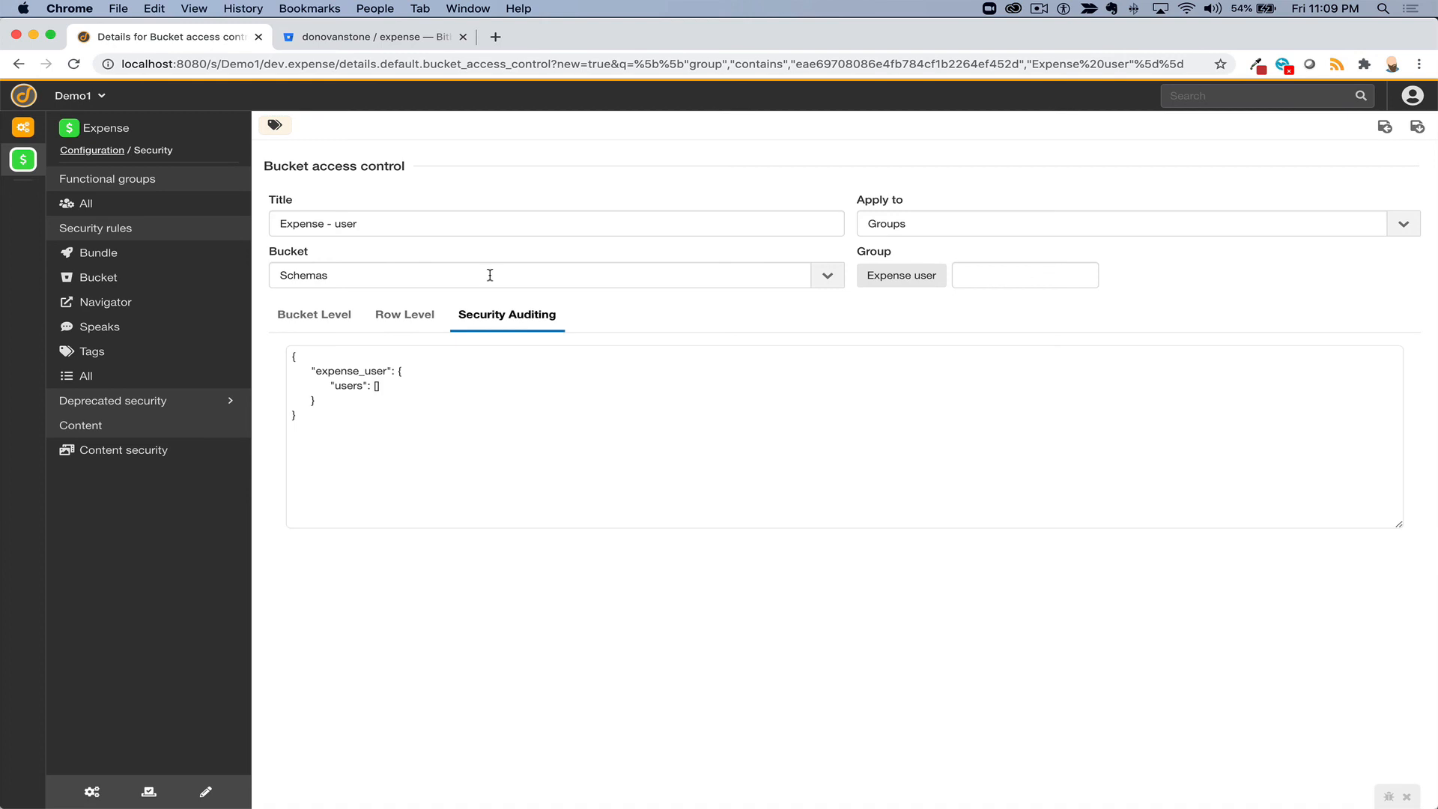
- Change the rule's bucket from Schemas to Expense
click(489, 275)
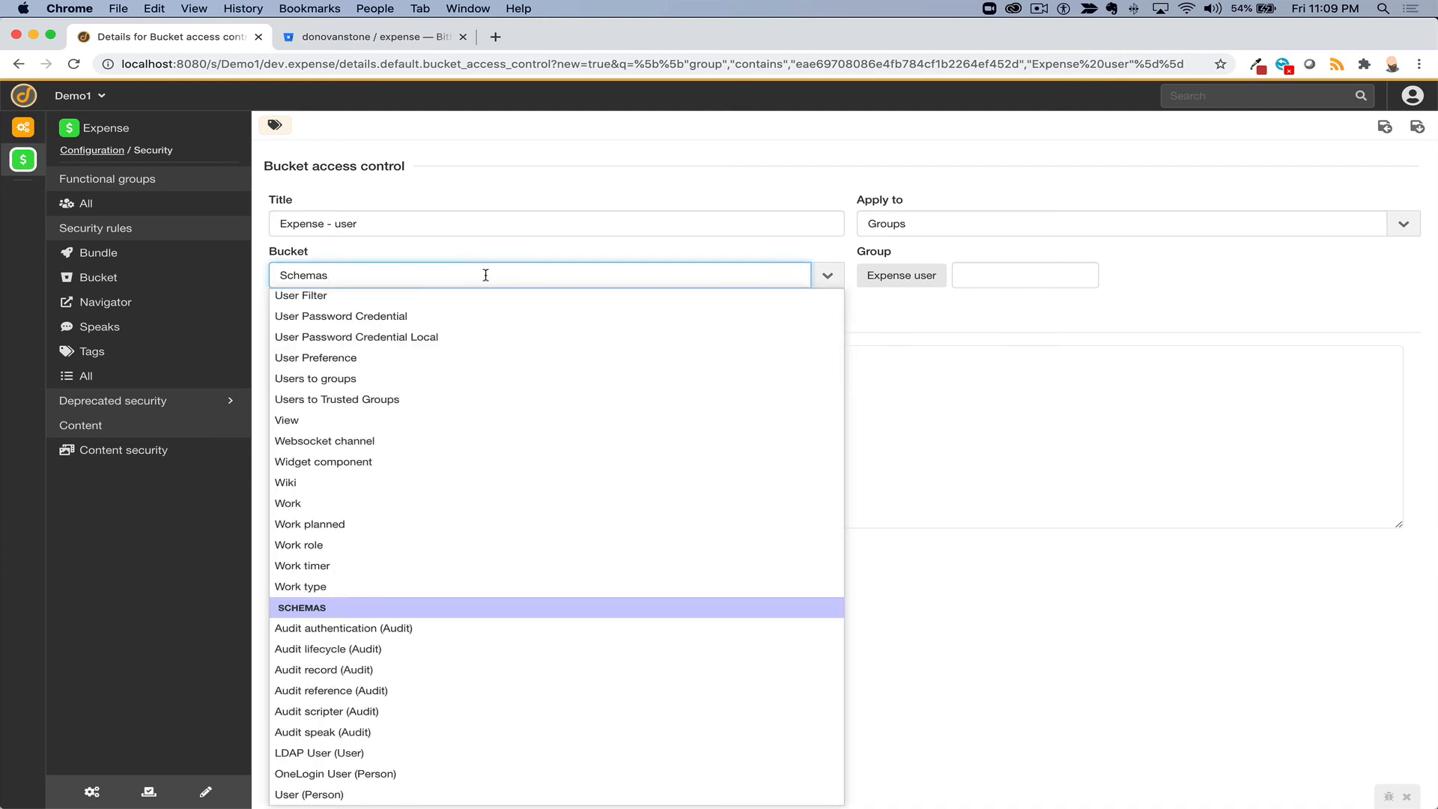
scroll(398, 385, up, 5)
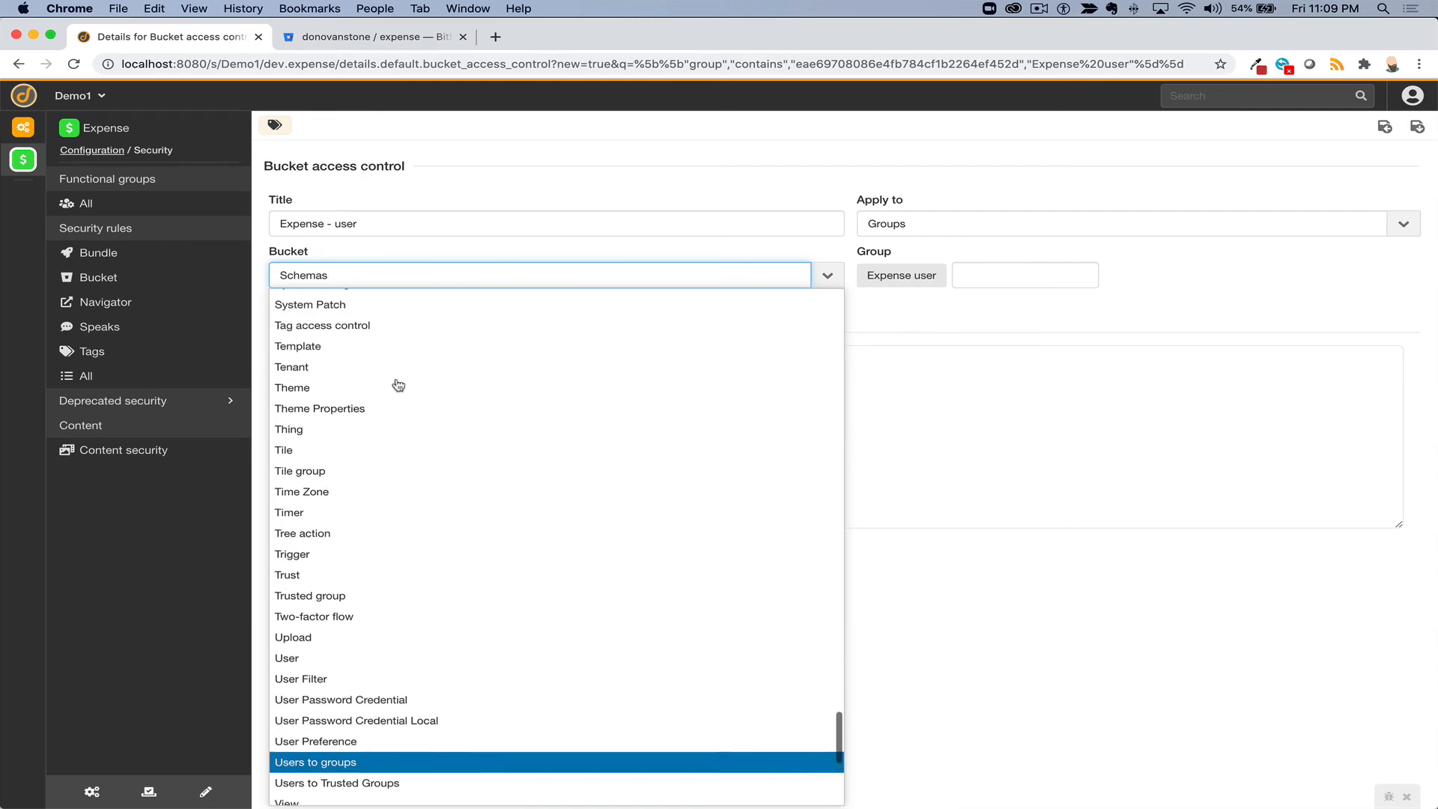
scroll(384, 376, up, 10)
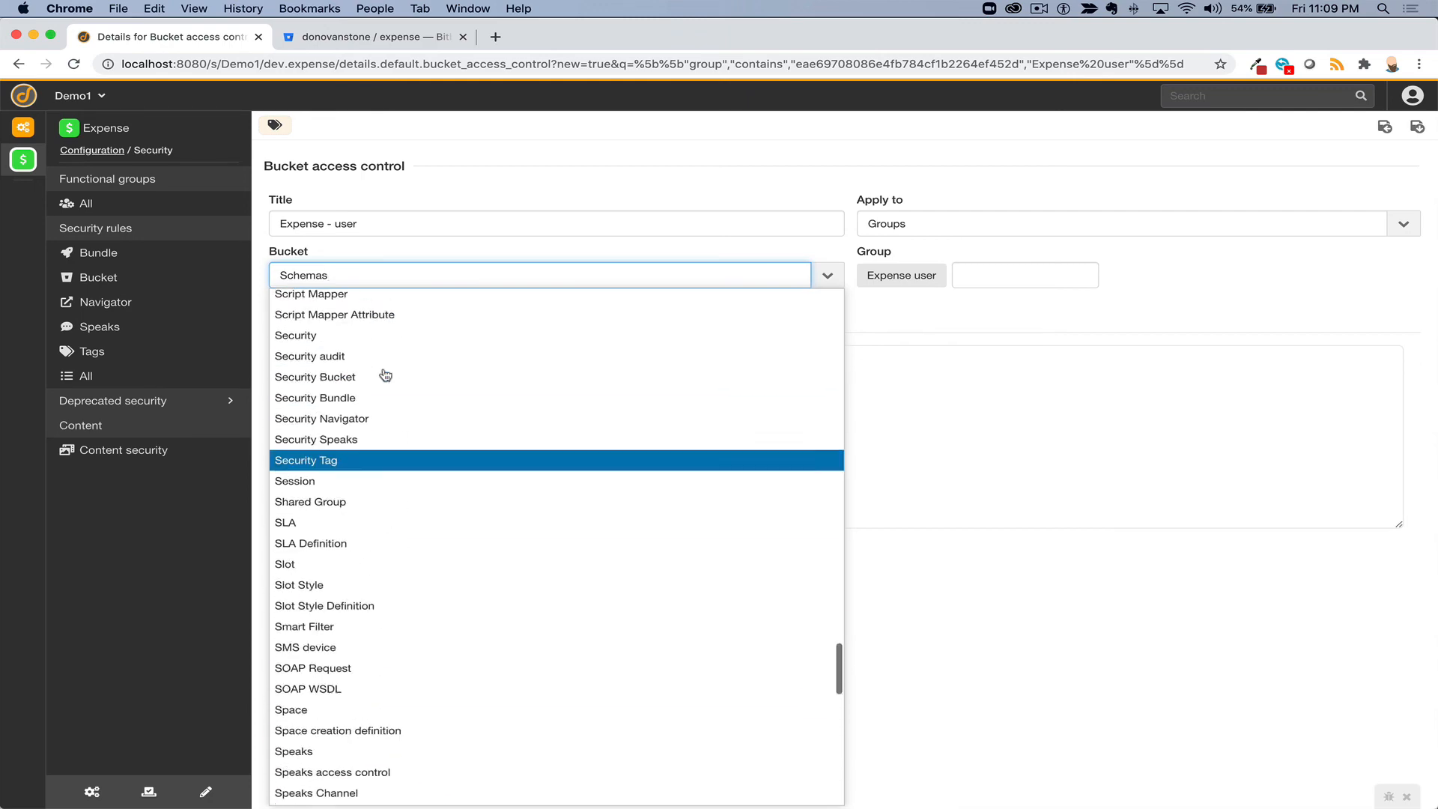
scroll(385, 376, up, 15)
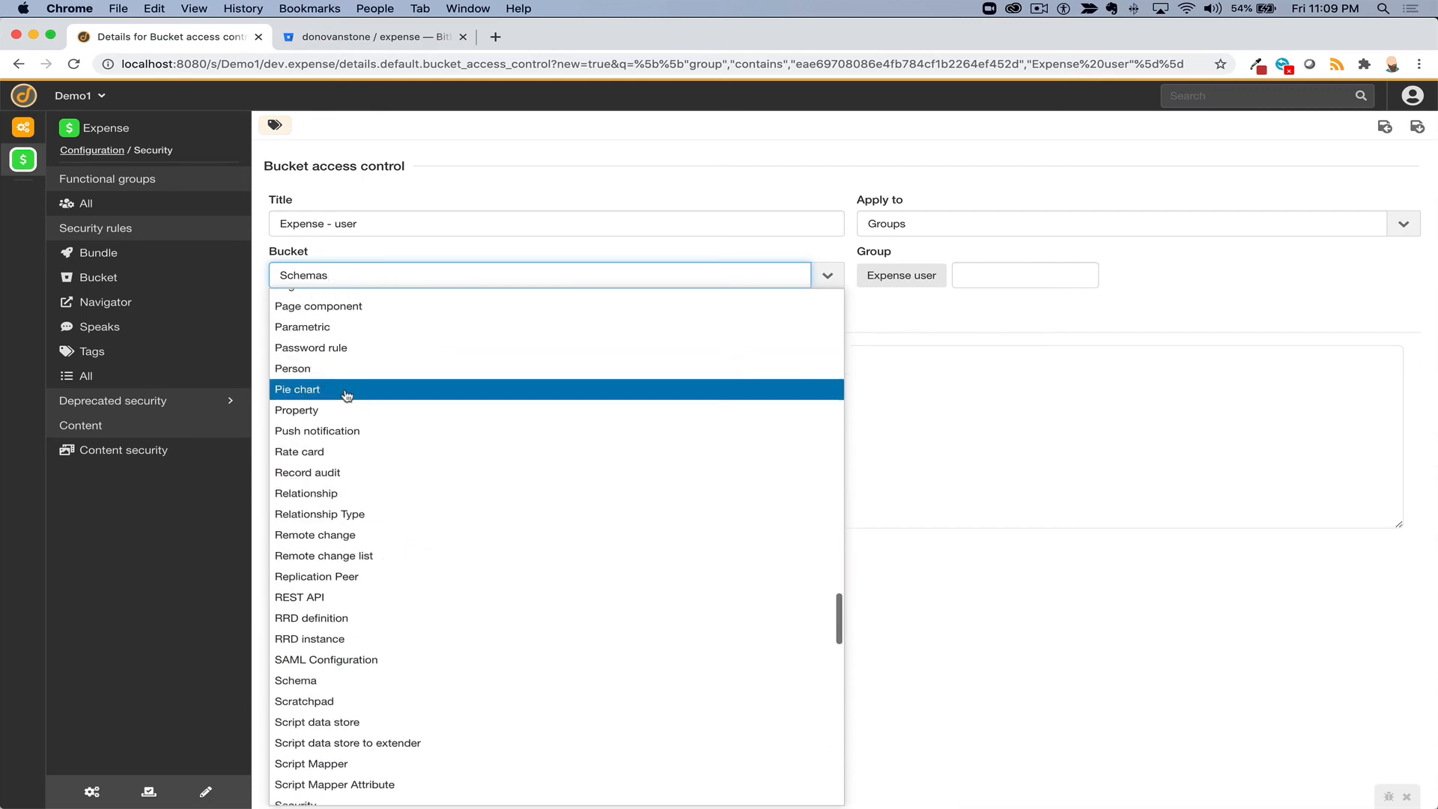
scroll(346, 396, down, 2)
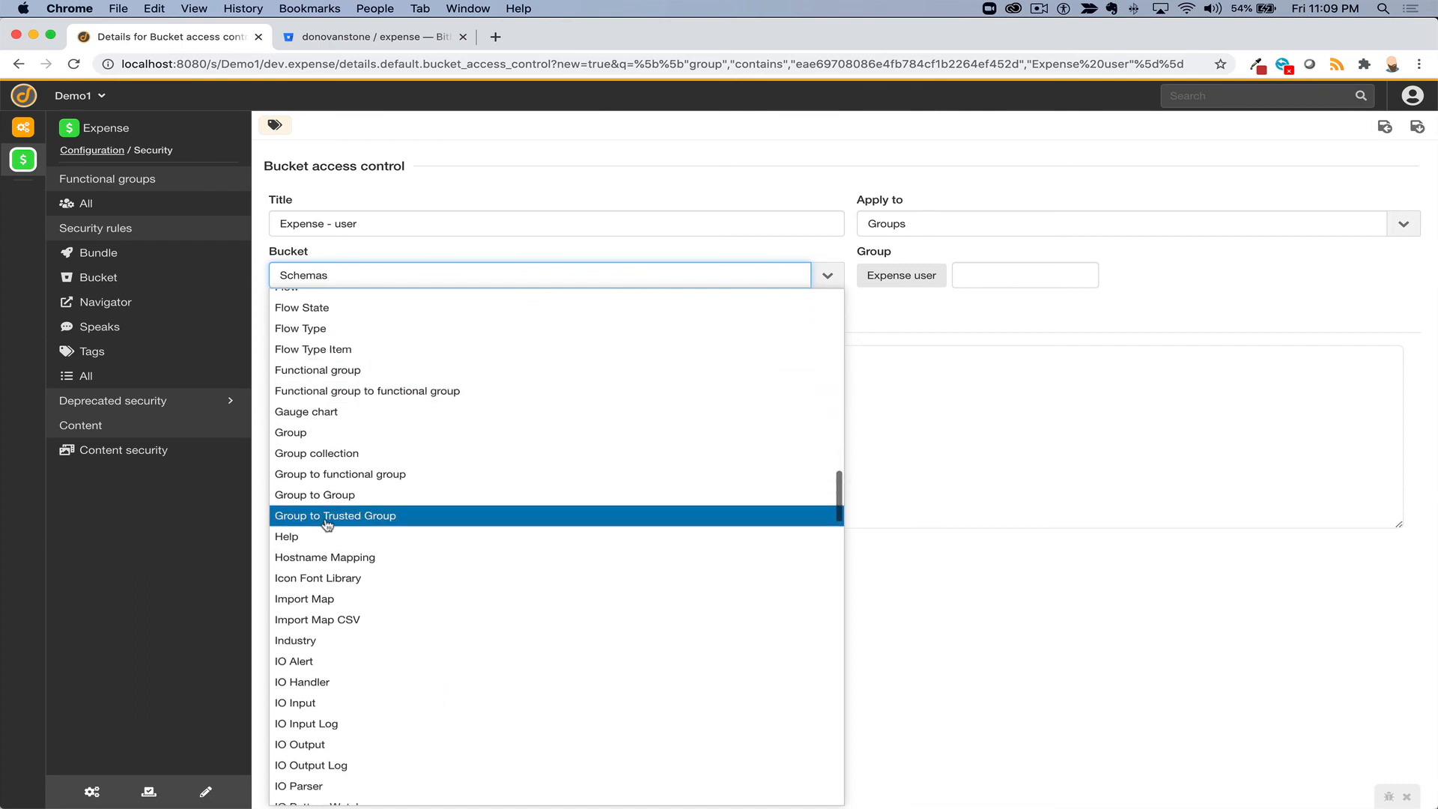
scroll(327, 524, up, 4)
scroll(327, 524, up, 2)
click(329, 390)
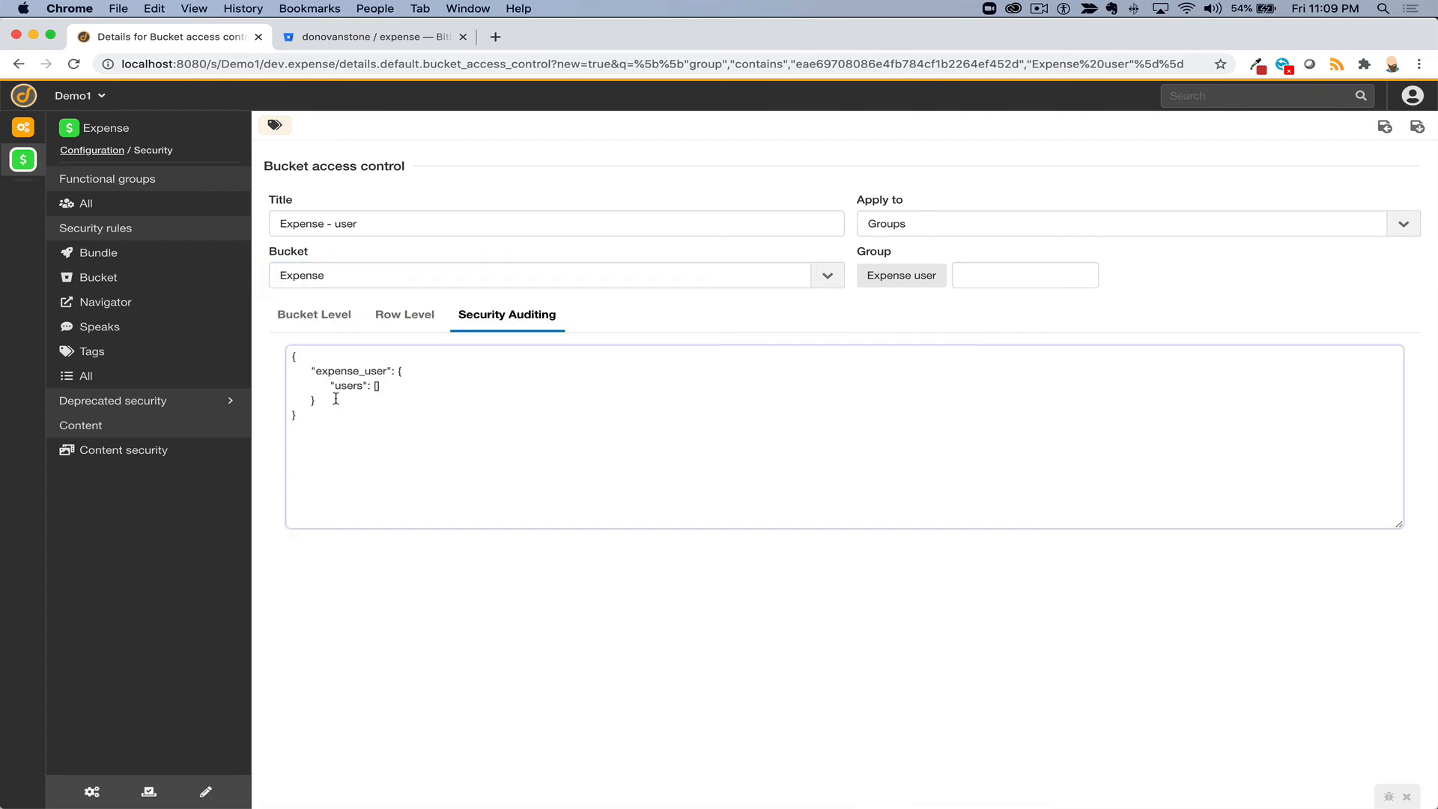
click(315, 316)
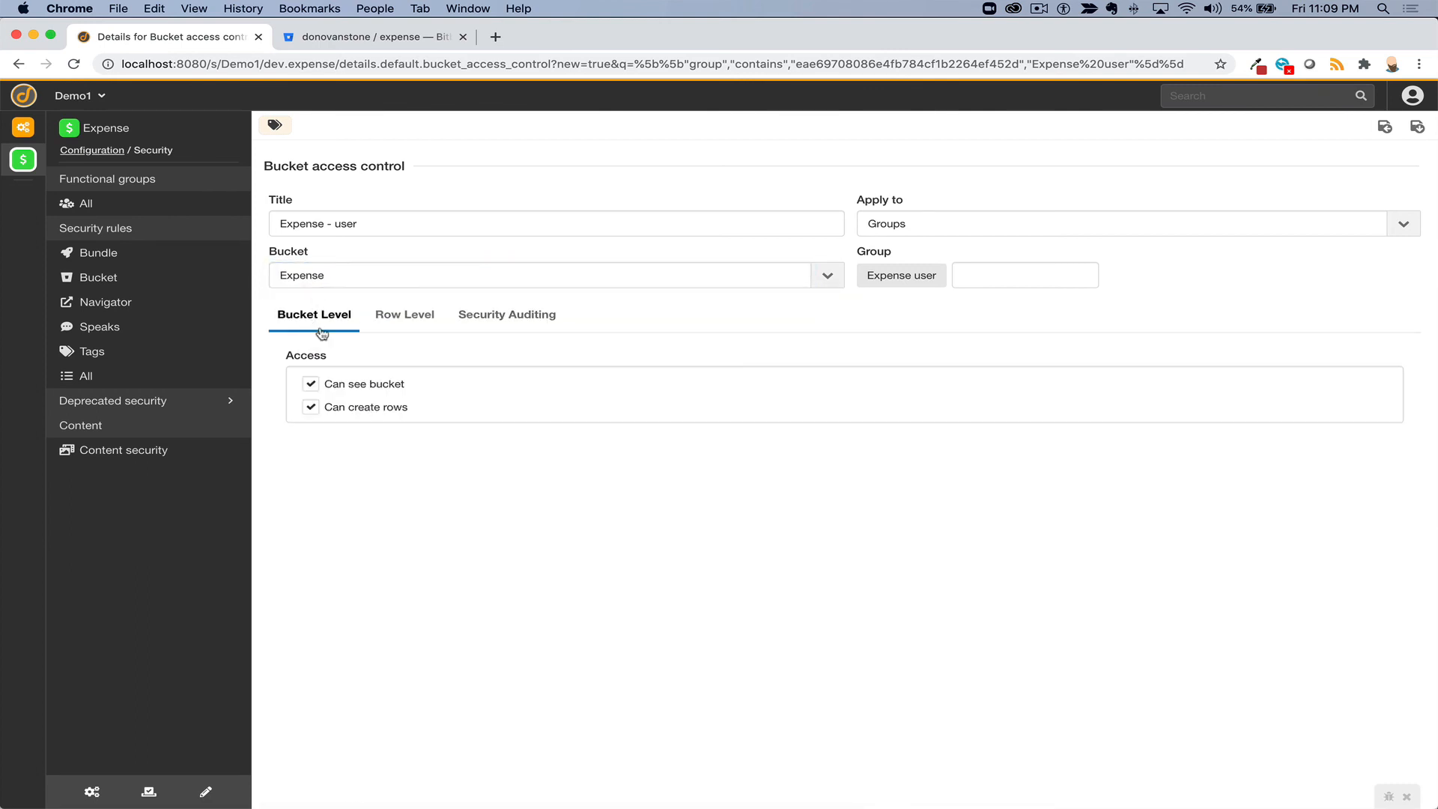
- Keep row access Selective and base the condition on the Requested for field
click(408, 318)
click(375, 380)
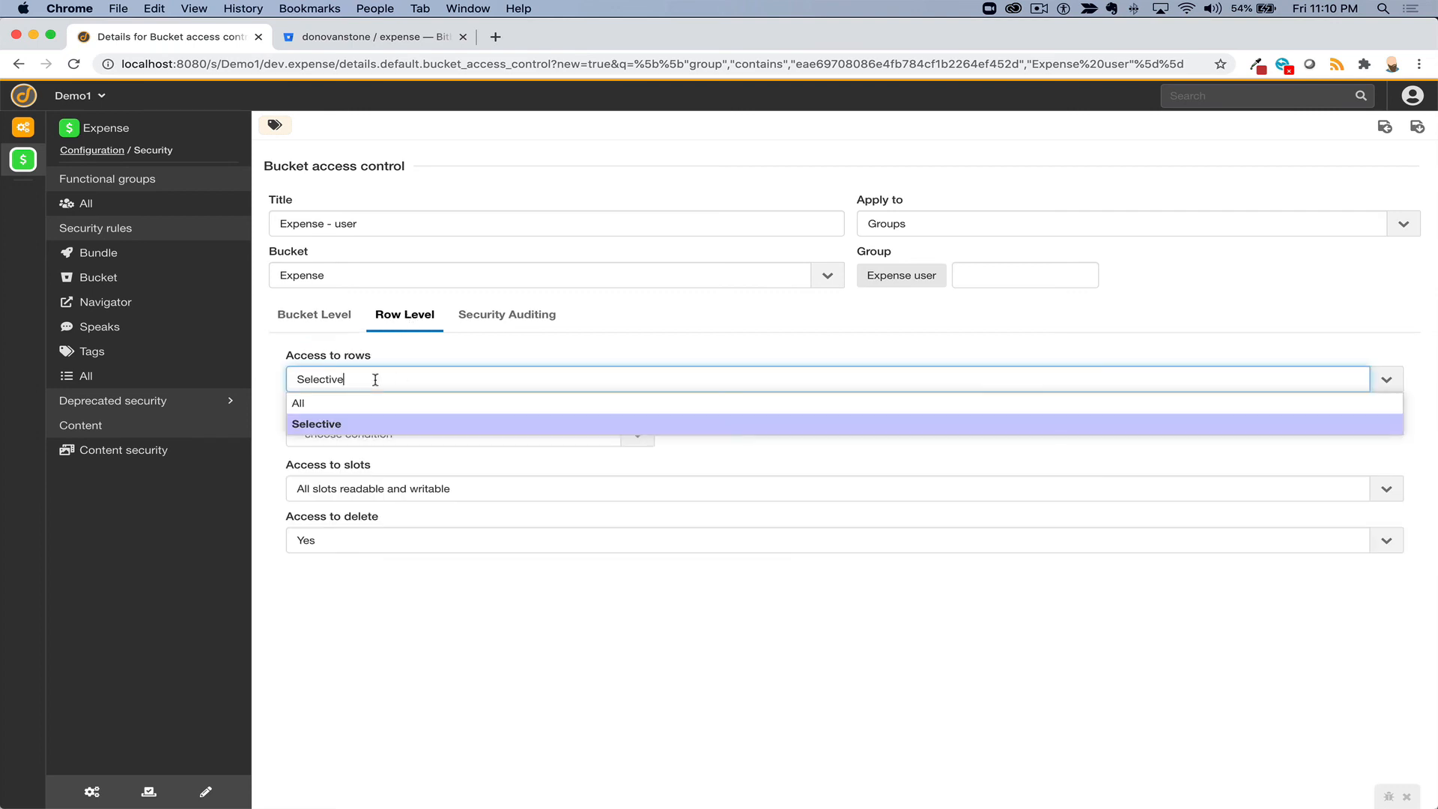
click(361, 427)
click(357, 432)
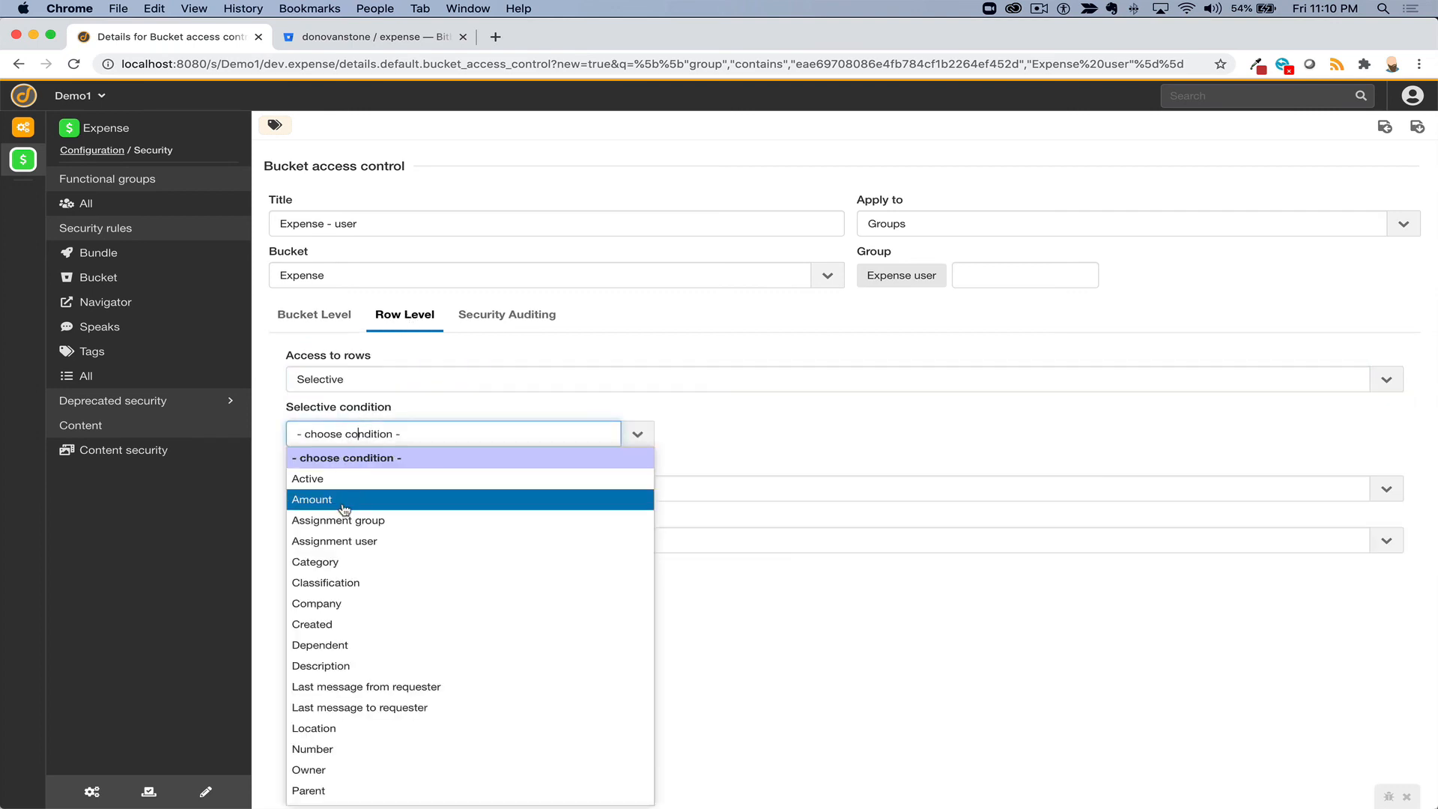
scroll(345, 509, down, 5)
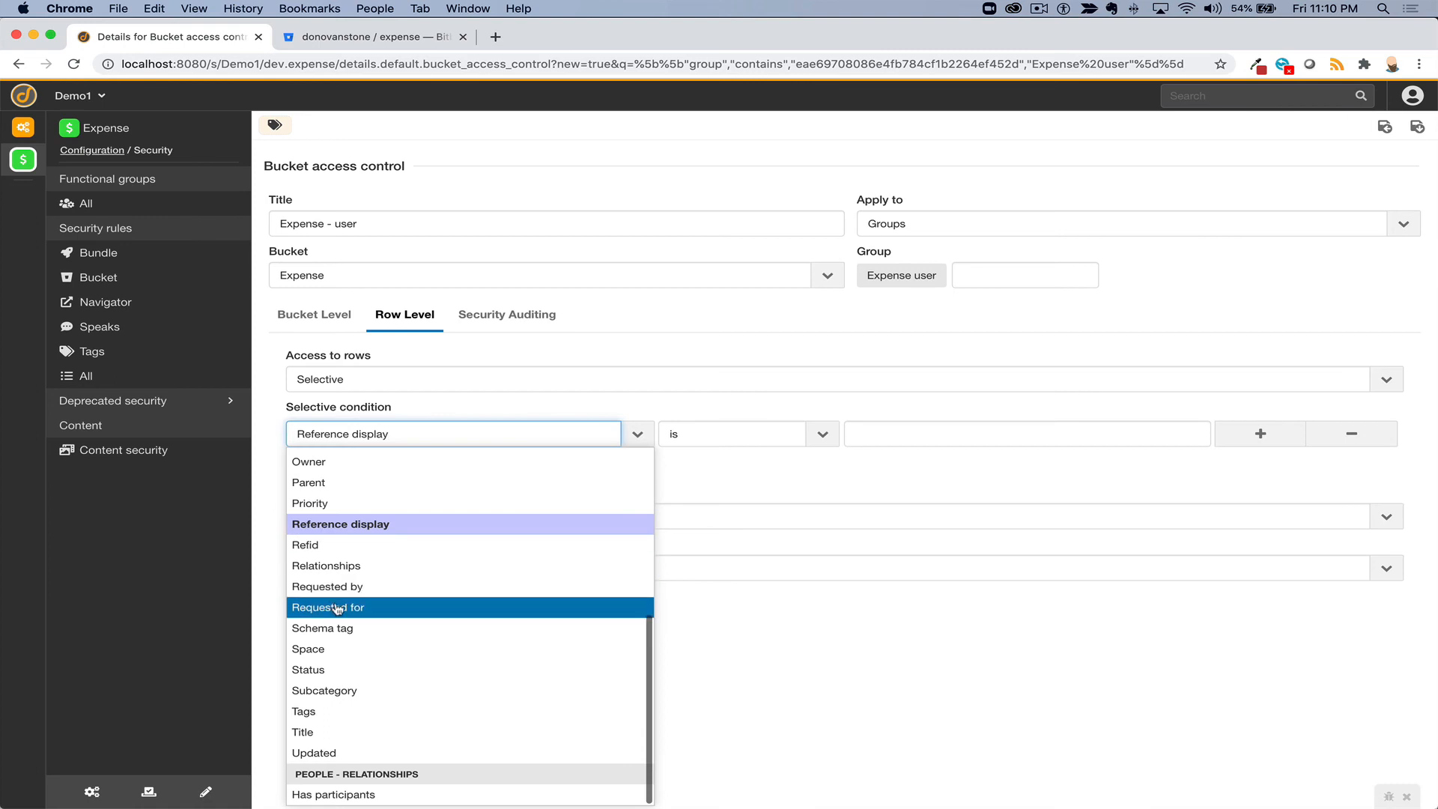
click(333, 604)
- Set the condition value to the dynamic user 'the current user'
click(965, 436)
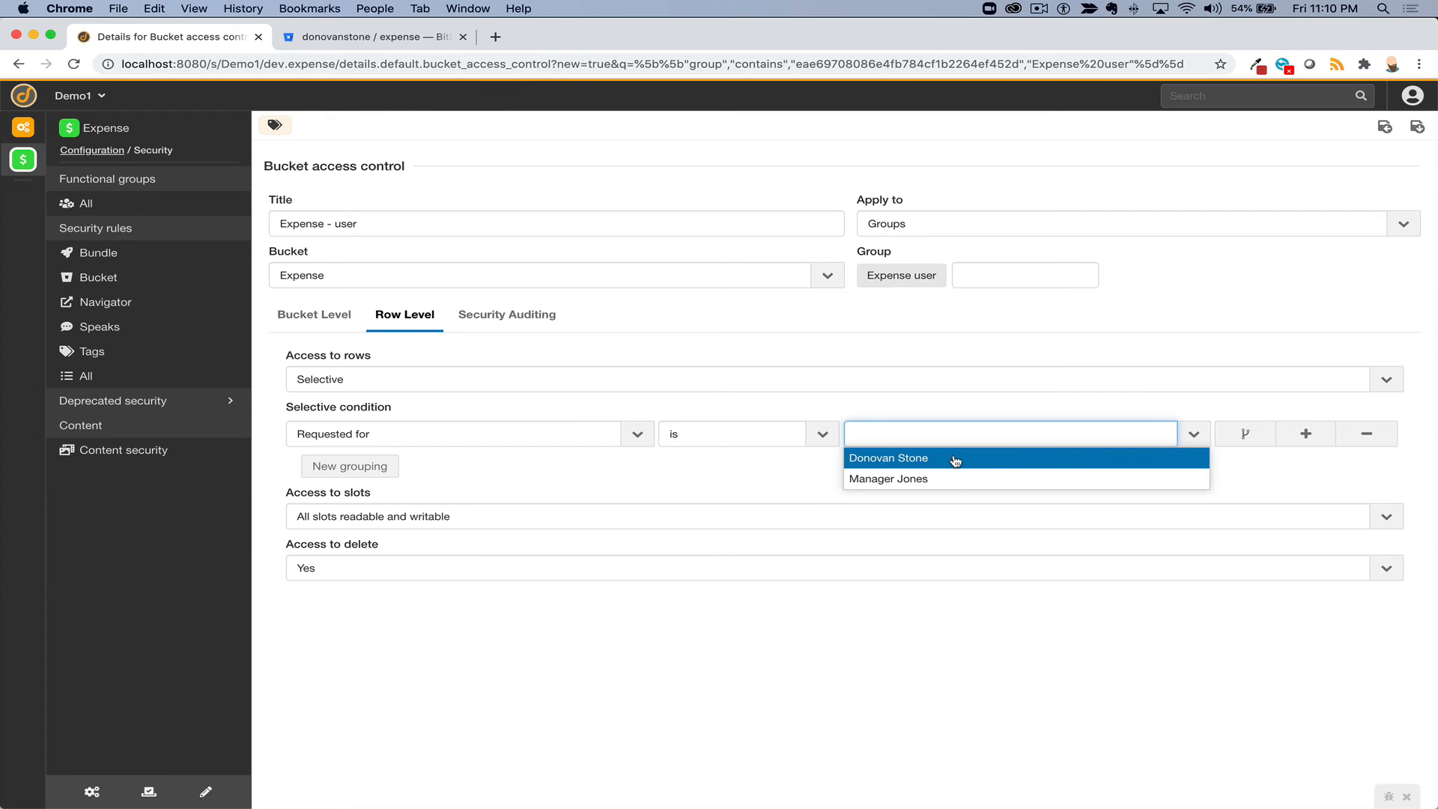
click(1249, 409)
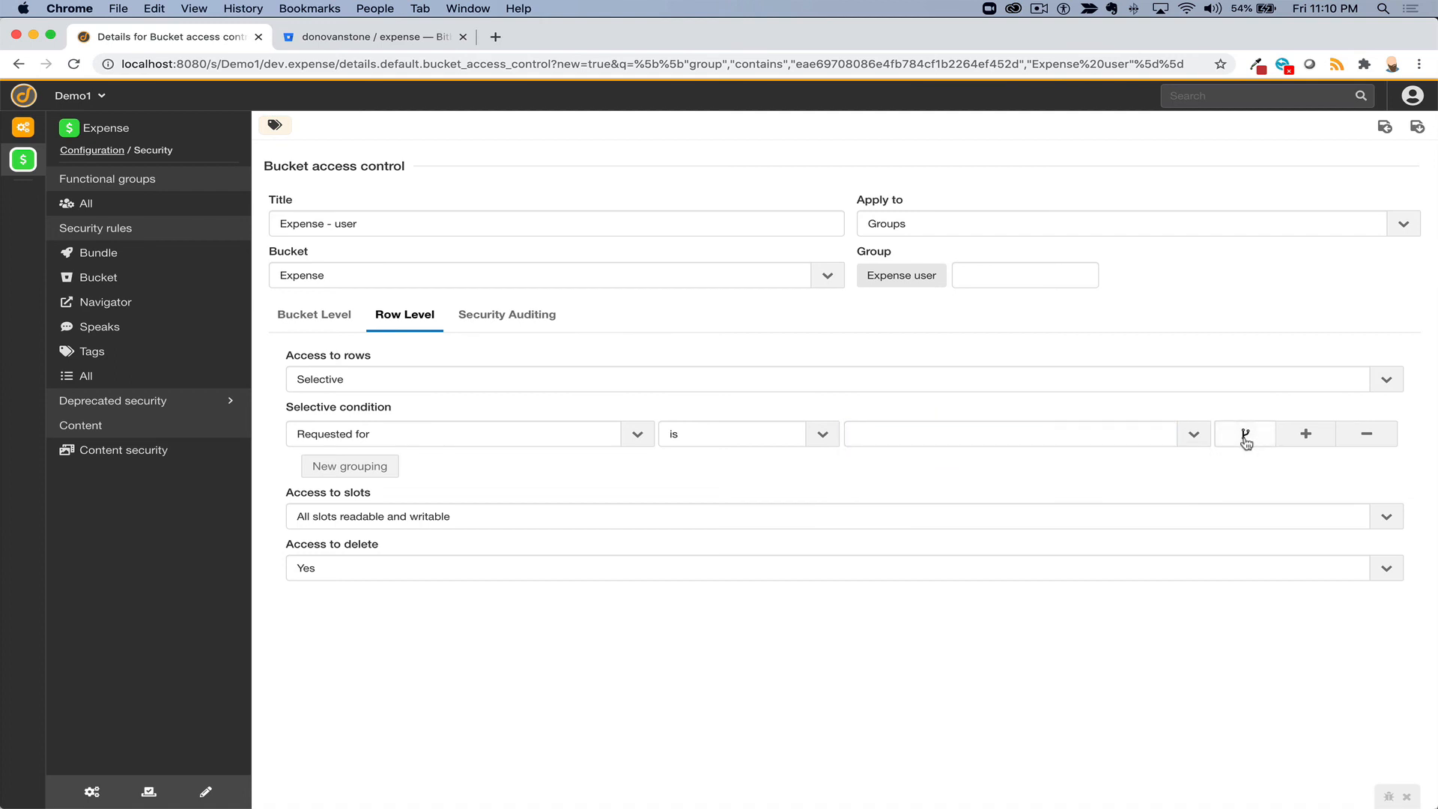
click(1245, 442)
click(1190, 436)
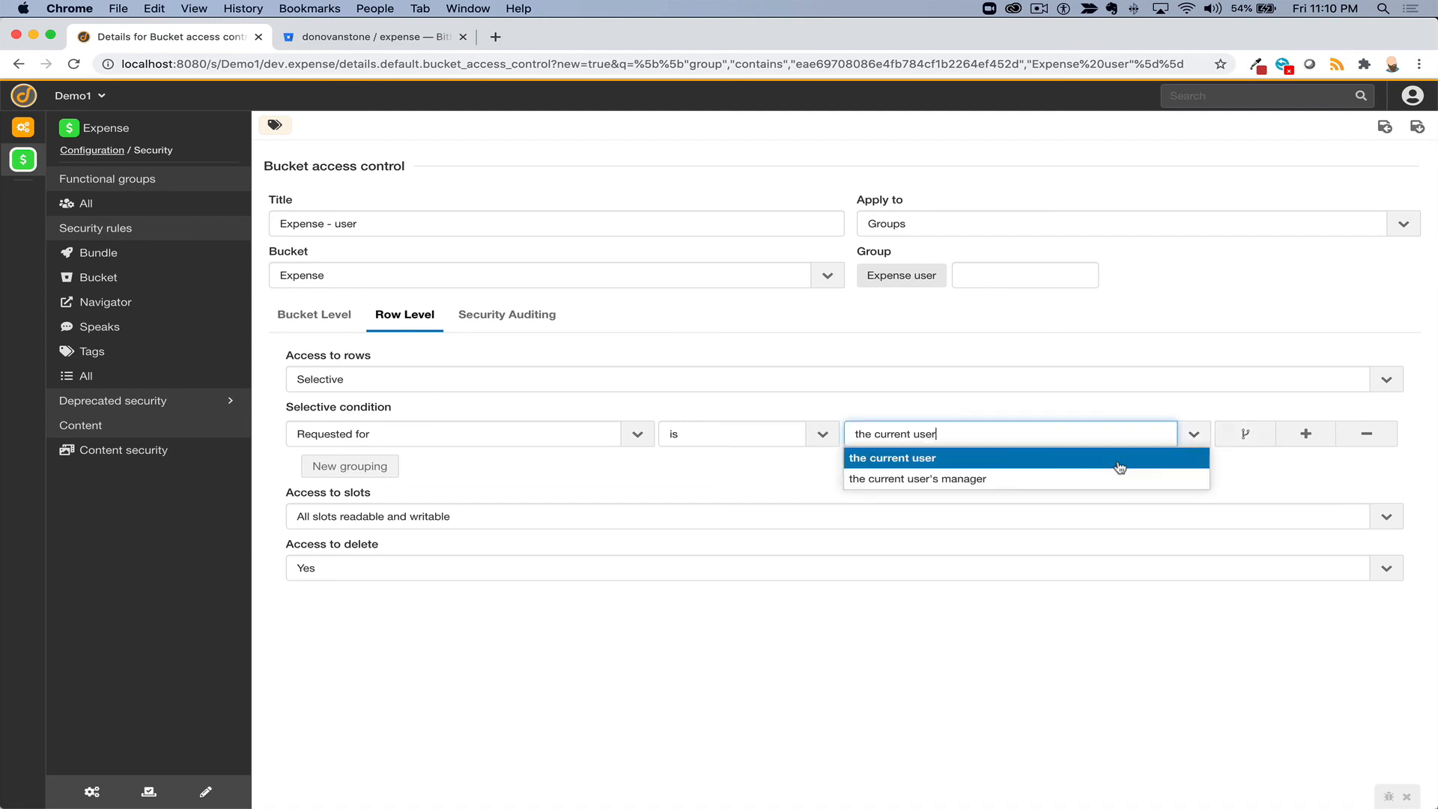
click(1119, 458)
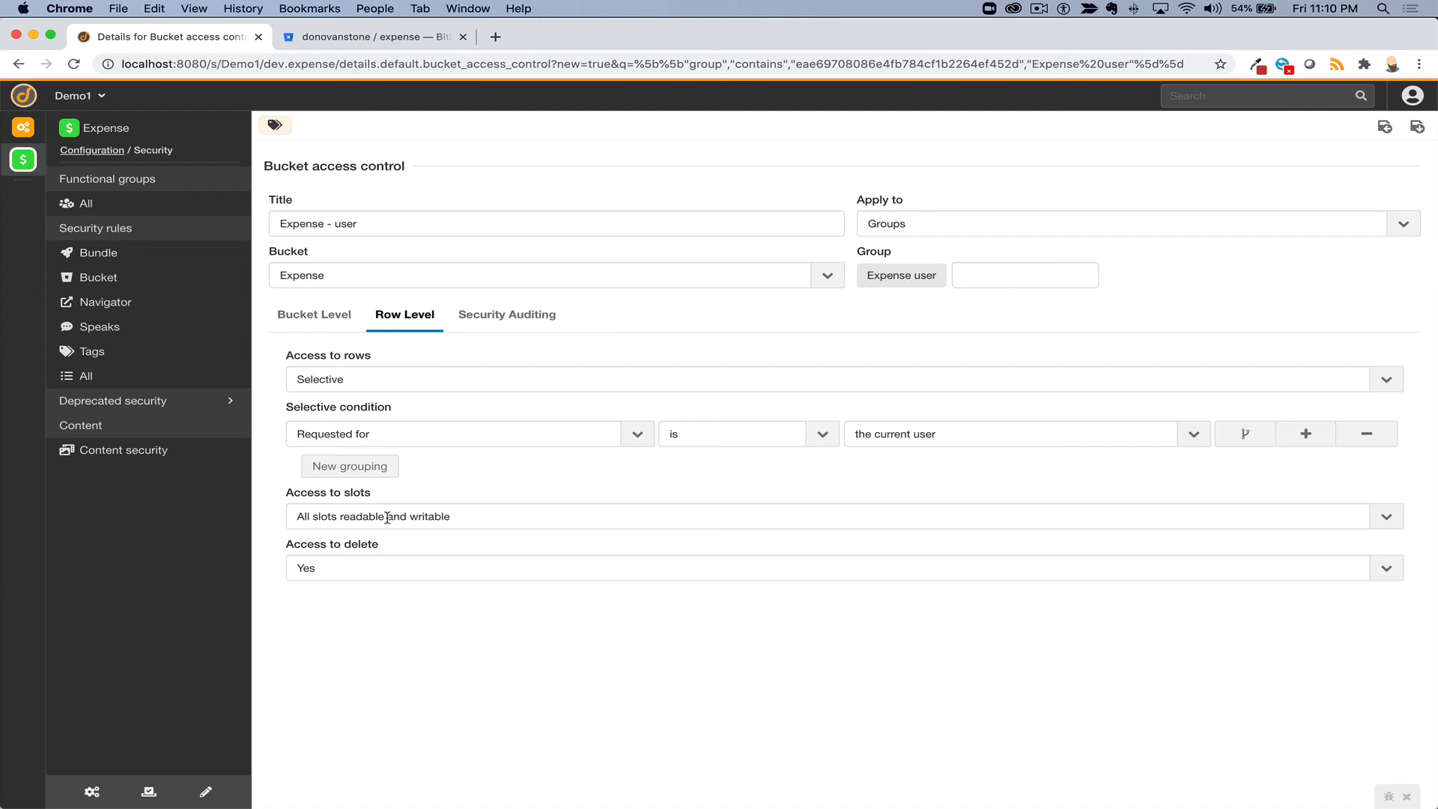
- Set Access to slots to 'All slots readable and writable'
click(387, 517)
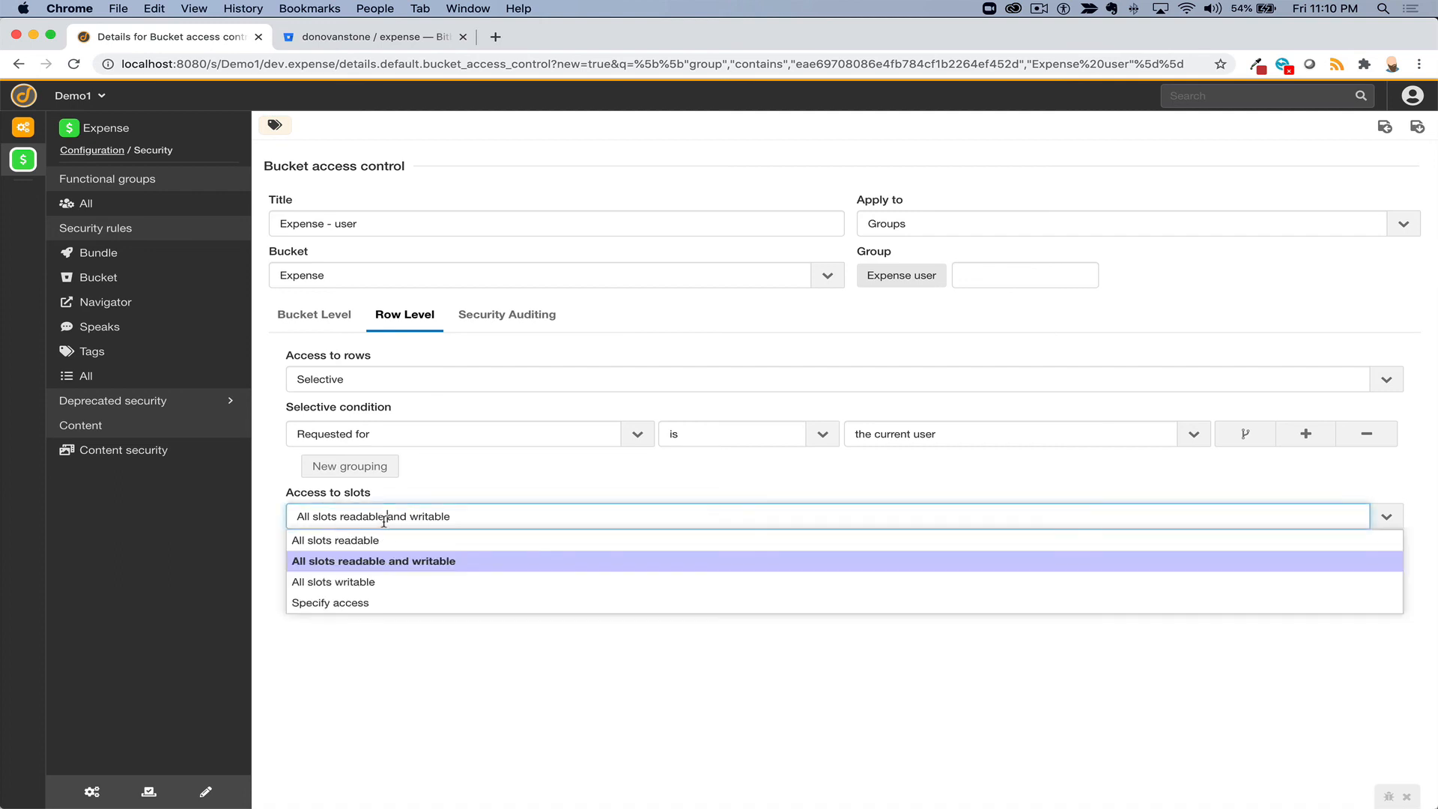
click(339, 601)
scroll(459, 578, down, 4)
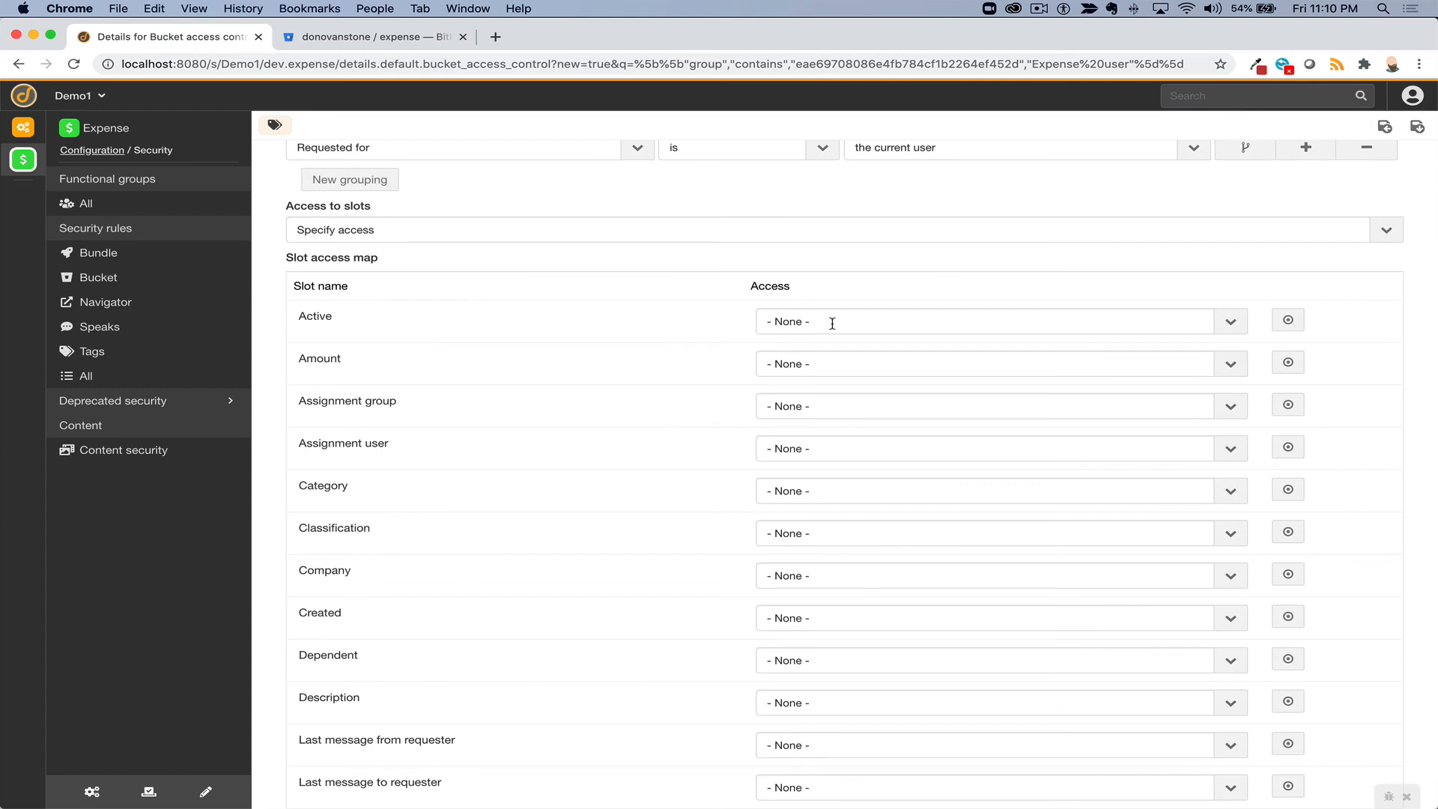
click(490, 223)
click(463, 248)
click(352, 515)
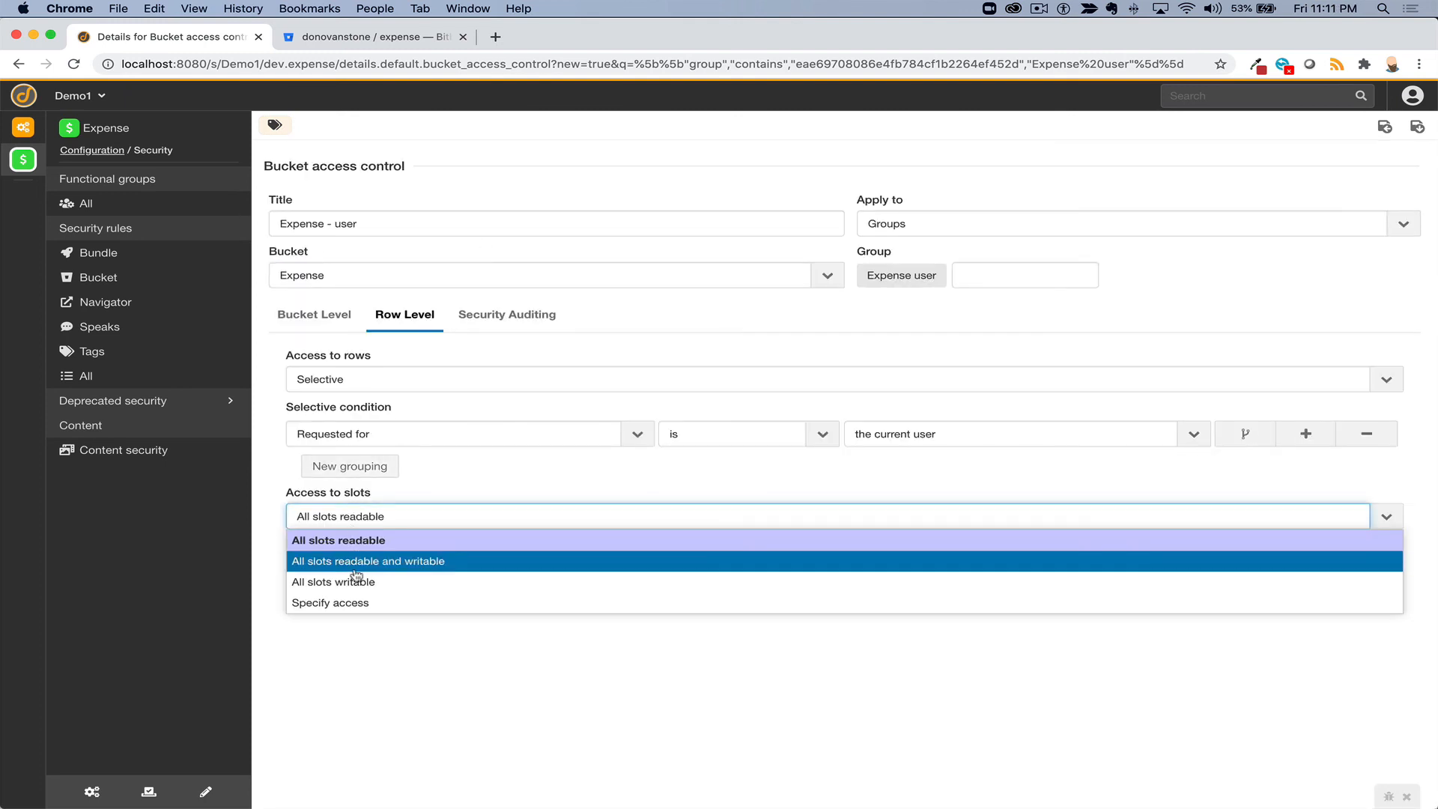
click(355, 569)
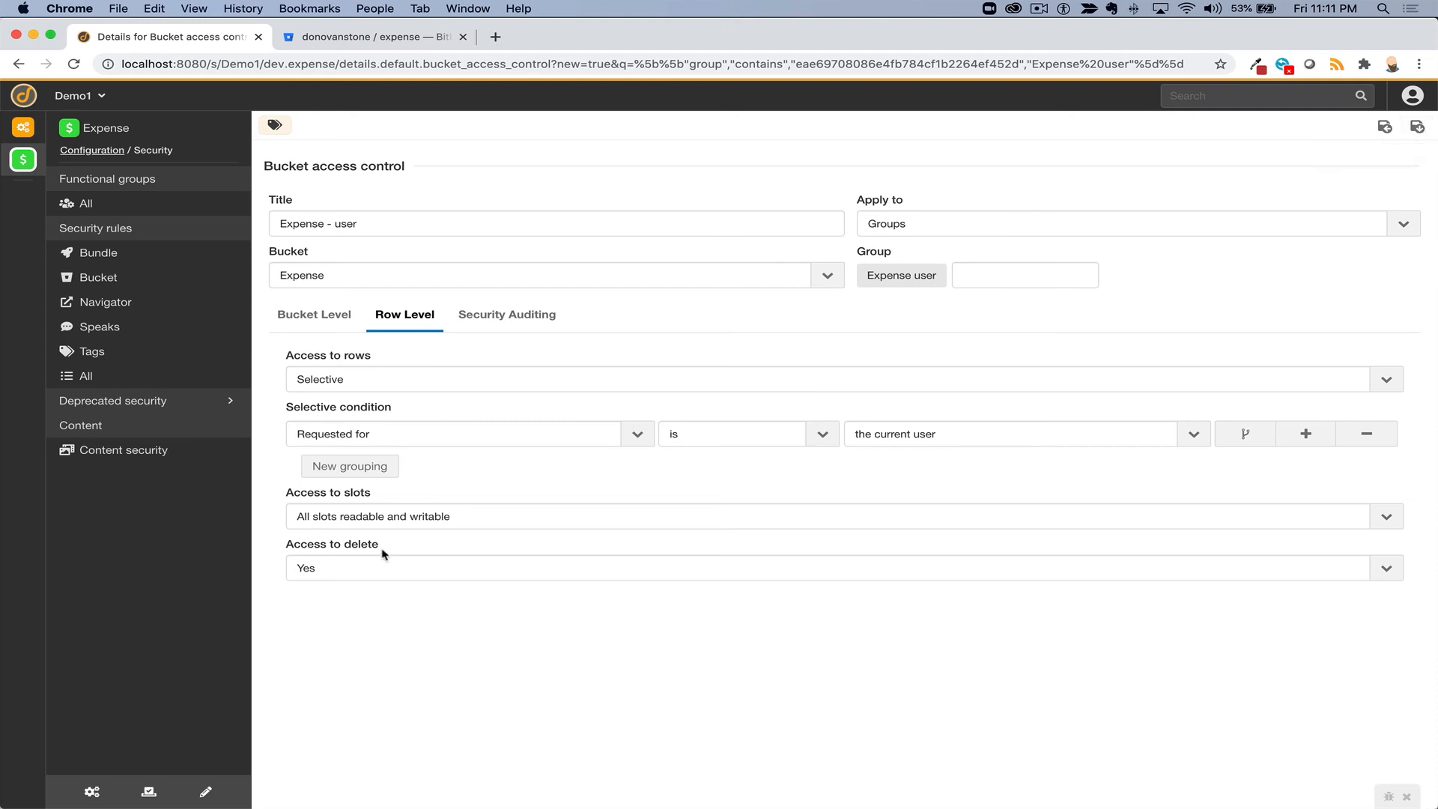
- Adjust the rule's Access to delete setting
click(377, 569)
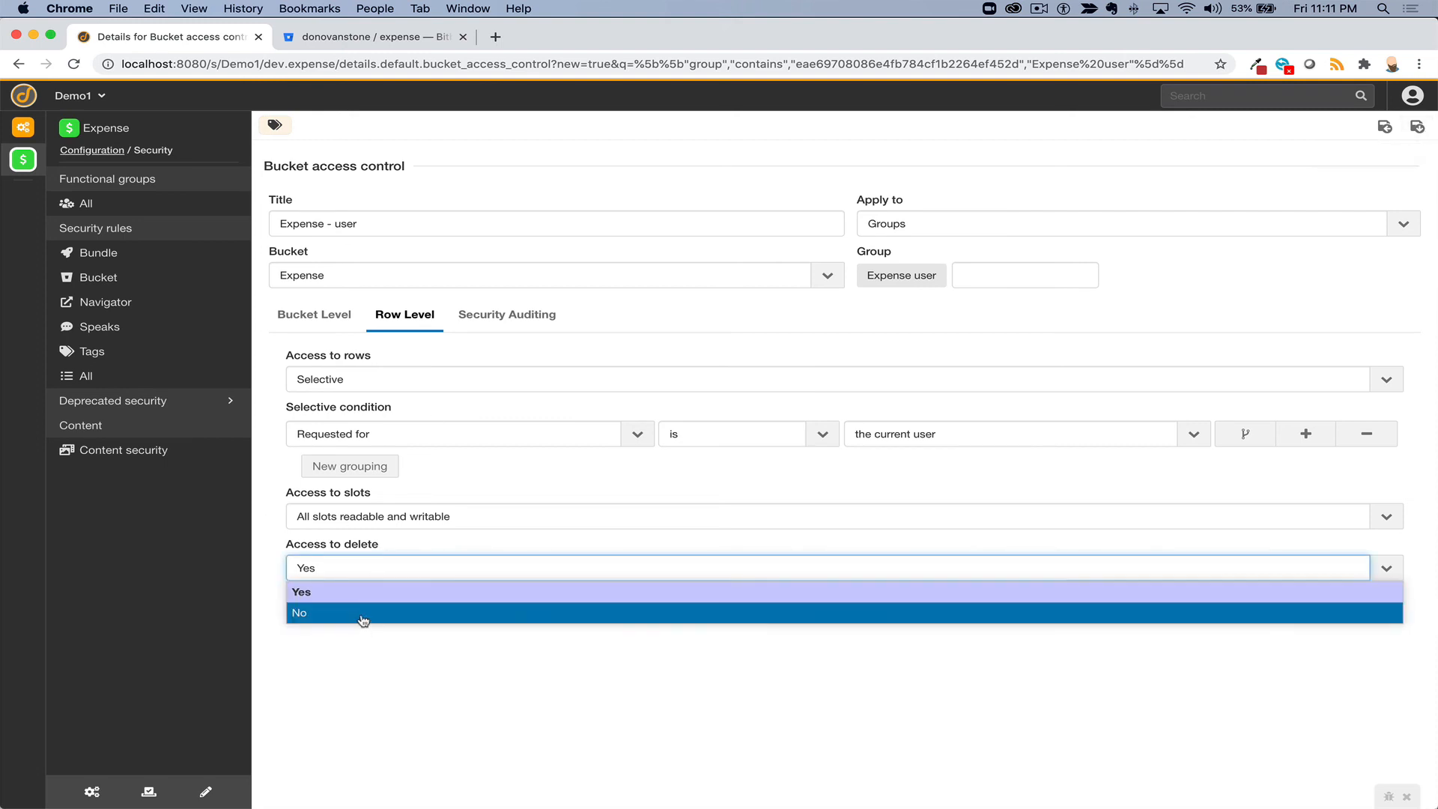
click(363, 619)
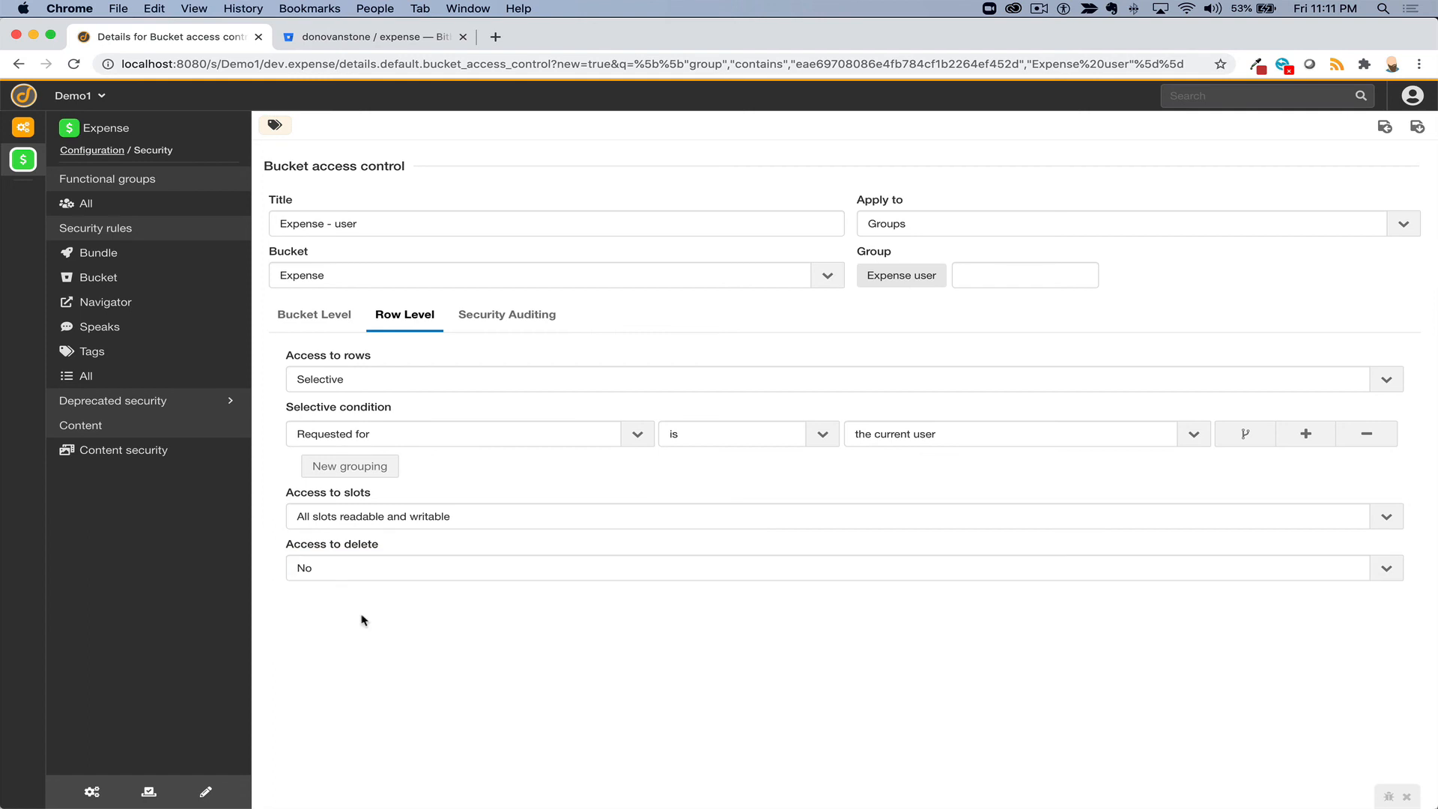
click(382, 568)
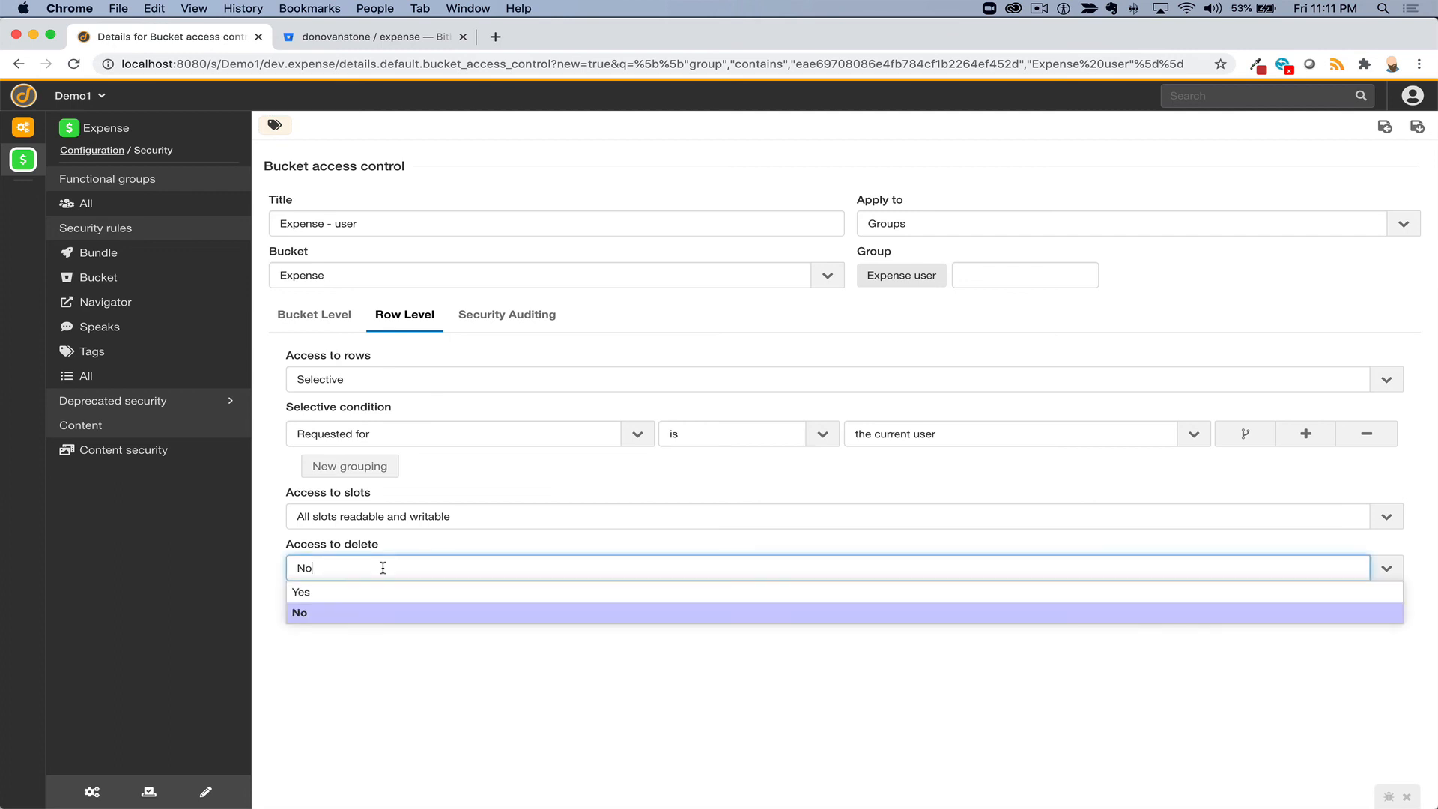
click(380, 590)
- Save the Expense - user rule, staying past the unsaved-changes prompt to save again
click(1423, 132)
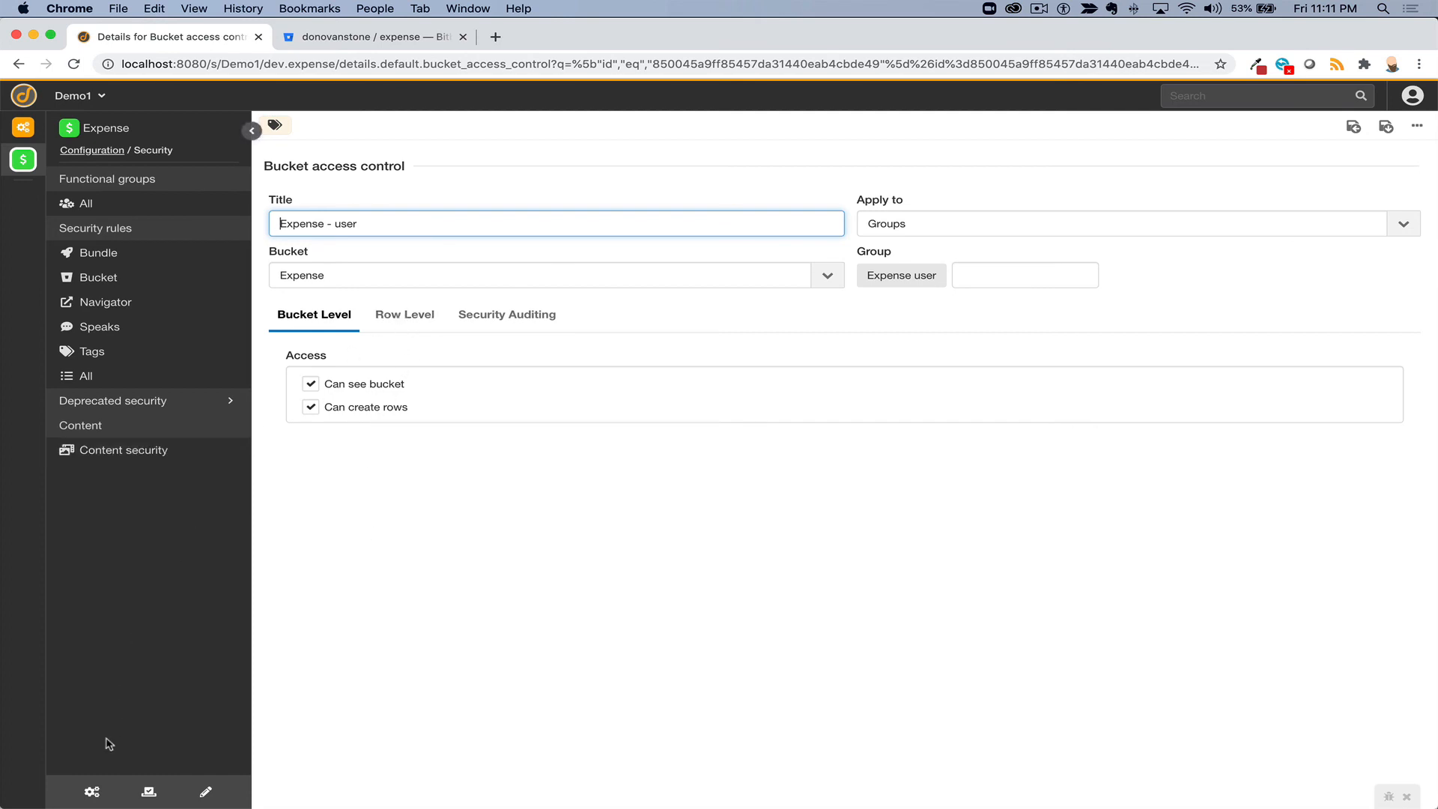
click(124, 302)
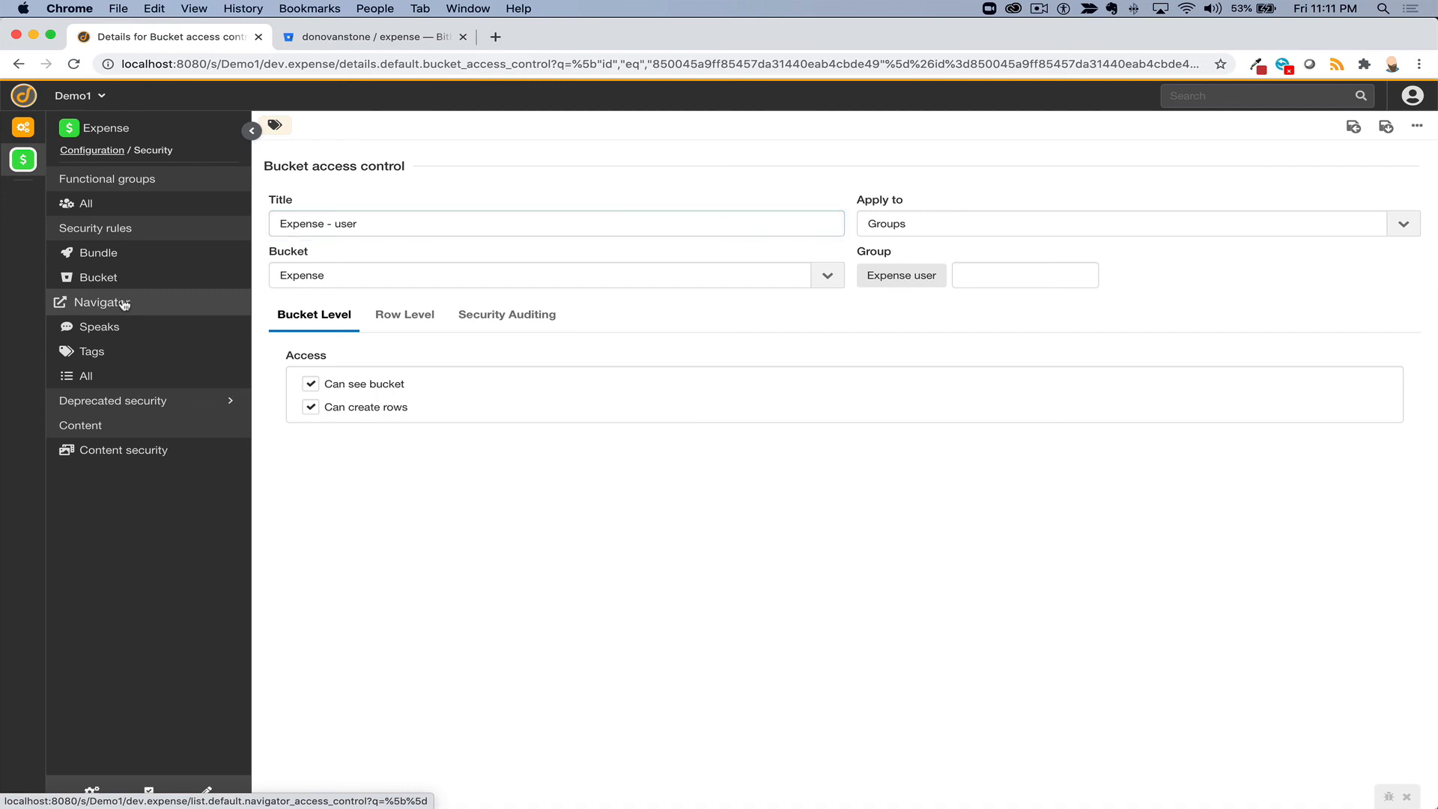
click(799, 151)
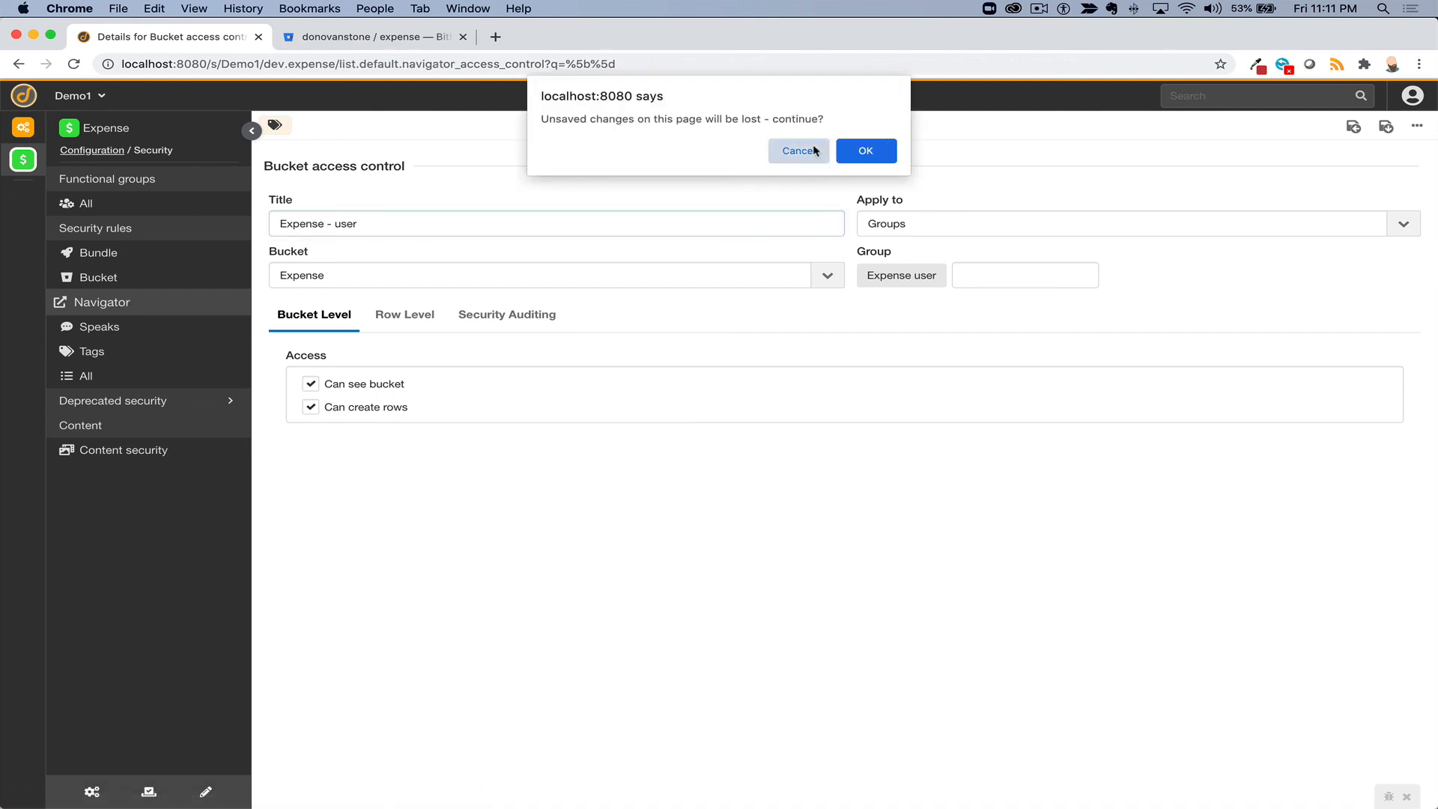
click(1385, 128)
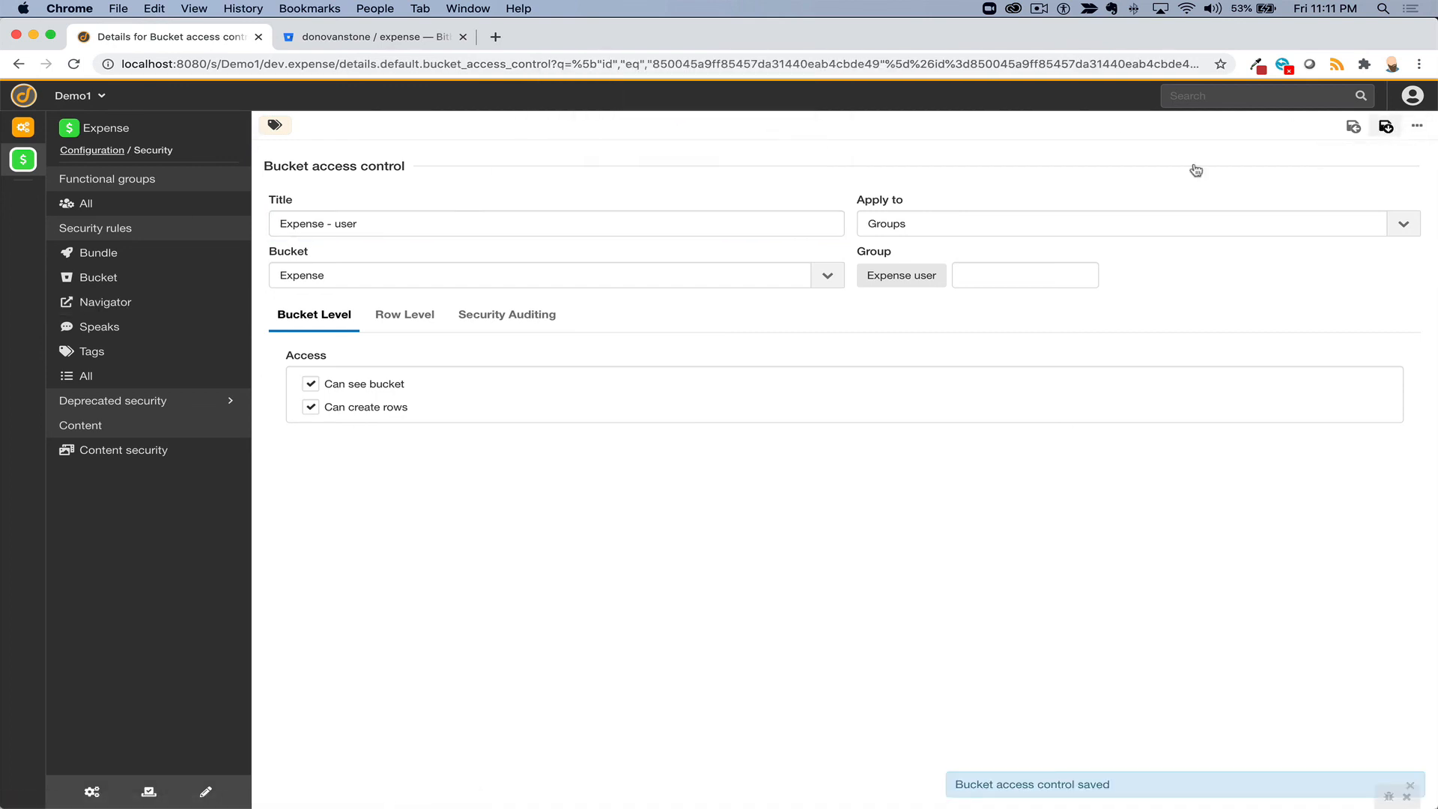
click(98, 302)
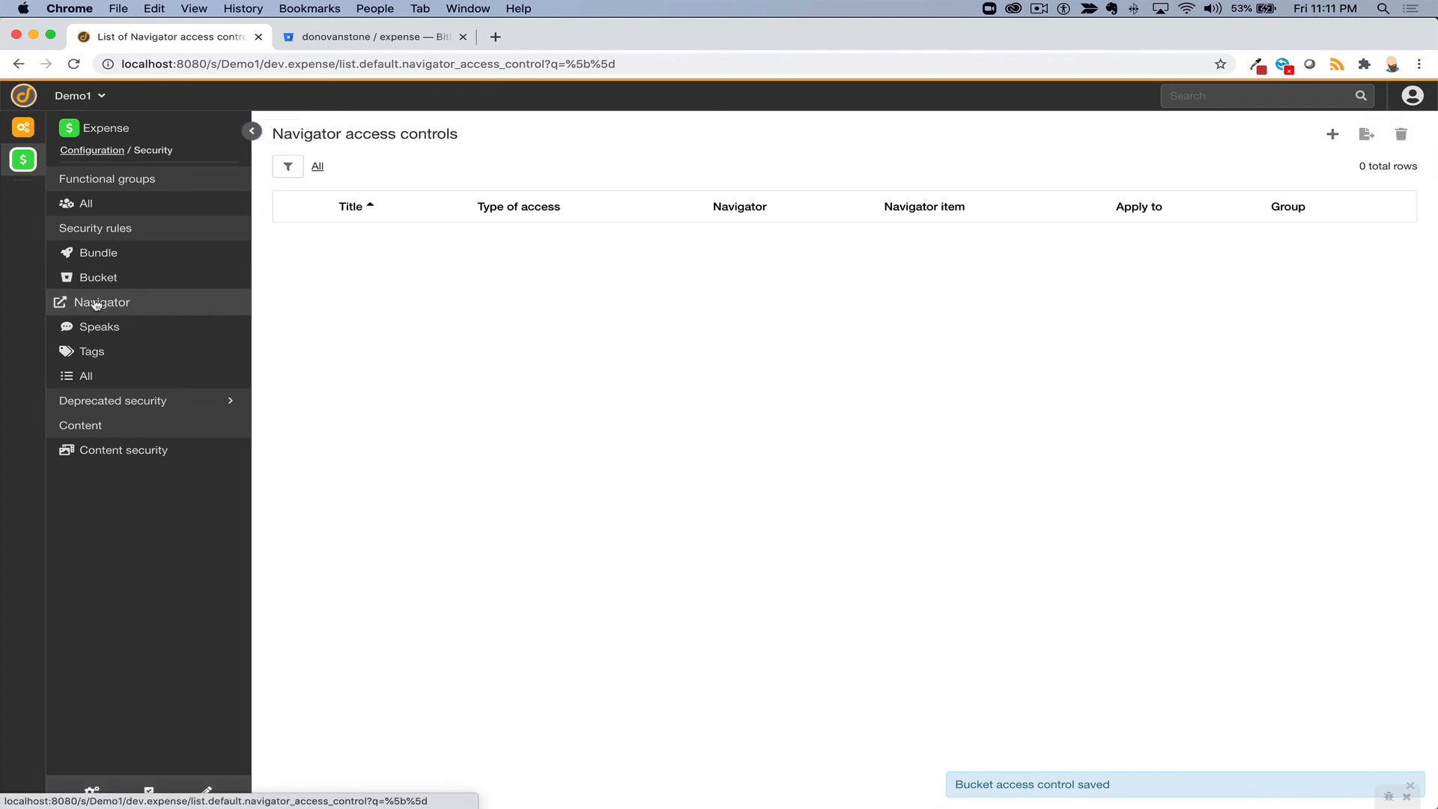
- Start a new rule in the Expense bundle's Security > Navigator access list
click(24, 159)
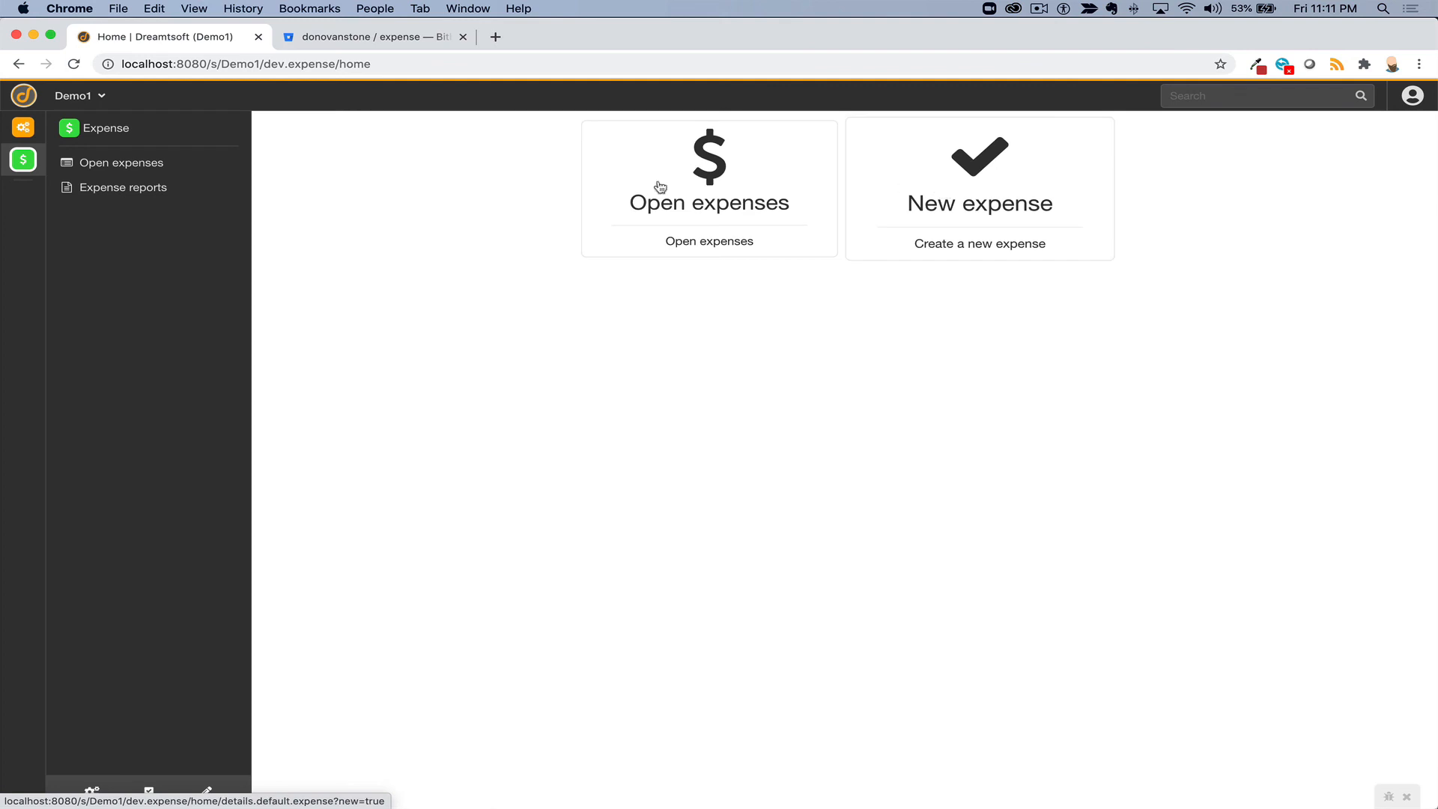
click(92, 792)
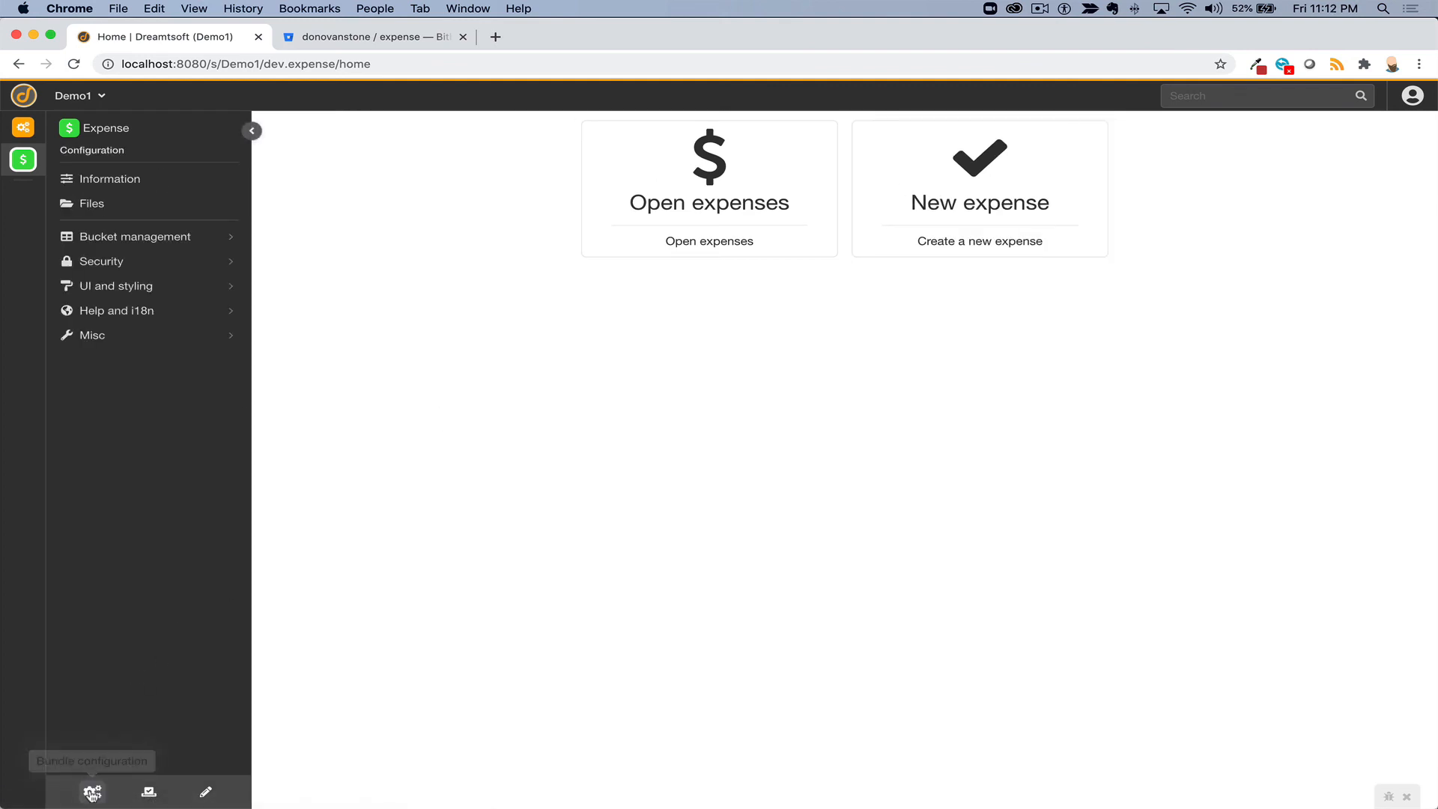
click(116, 262)
click(106, 302)
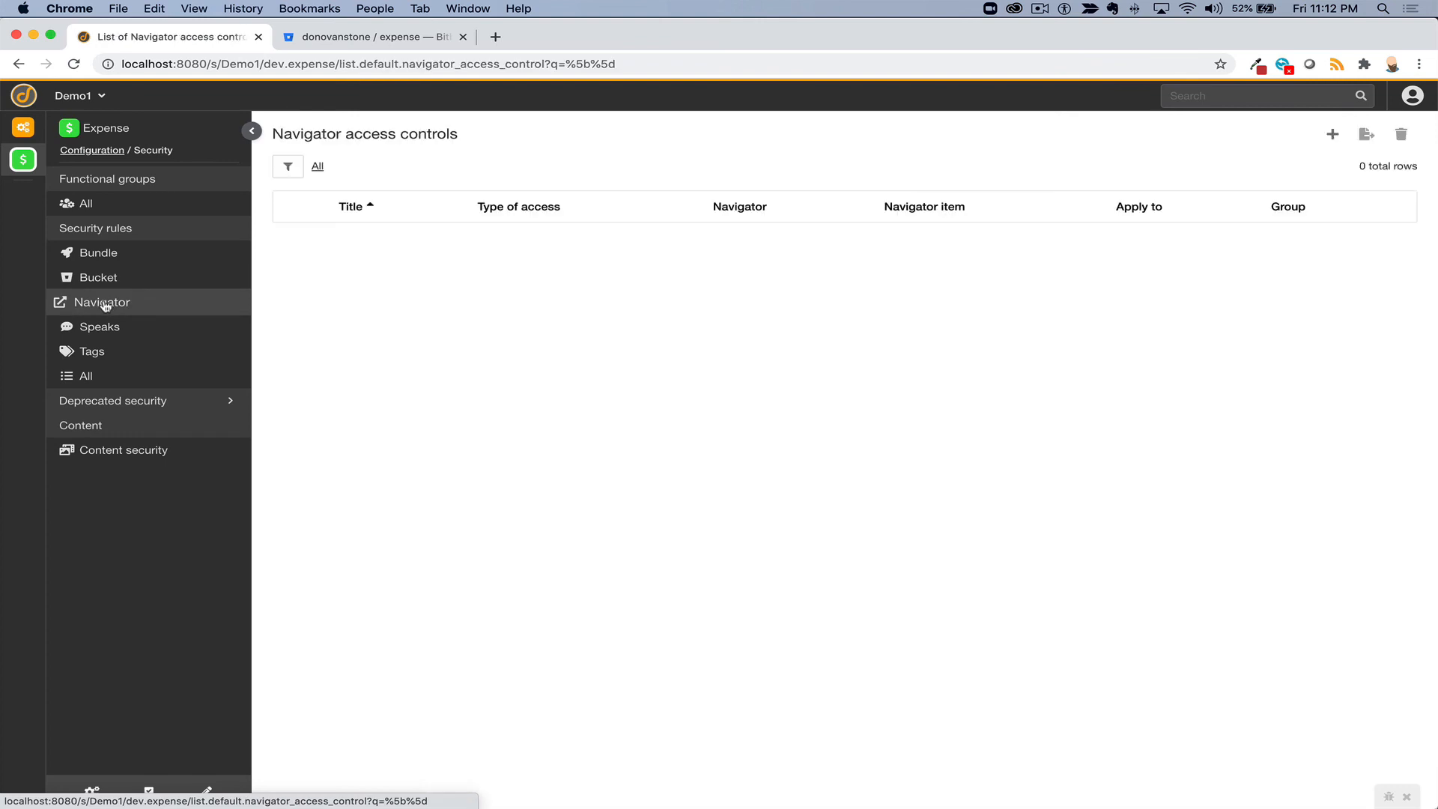
click(1332, 134)
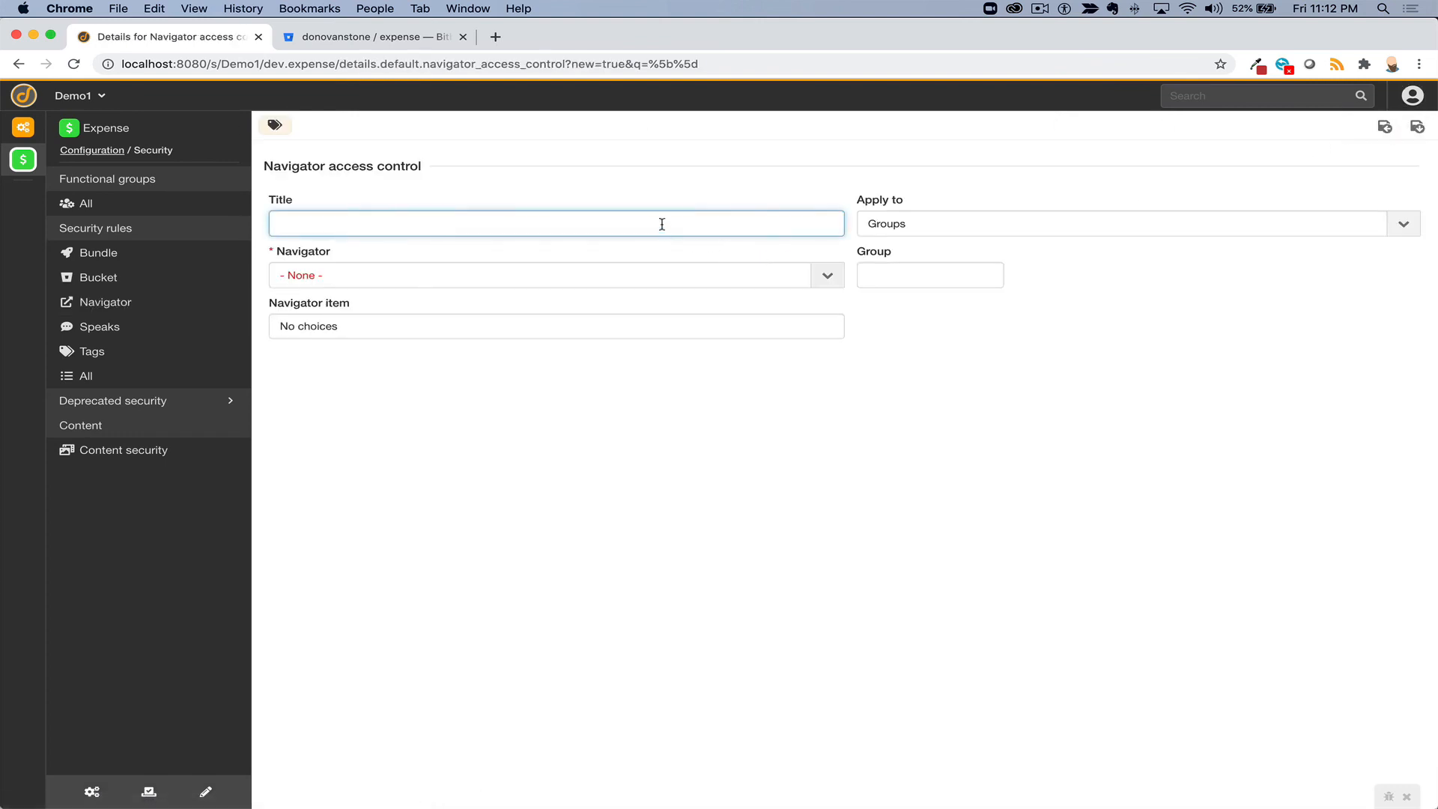
- Title the rule 'Expense home nav' and assign it to the Expense user group
text(Expense home nav)
double_click(1046, 226)
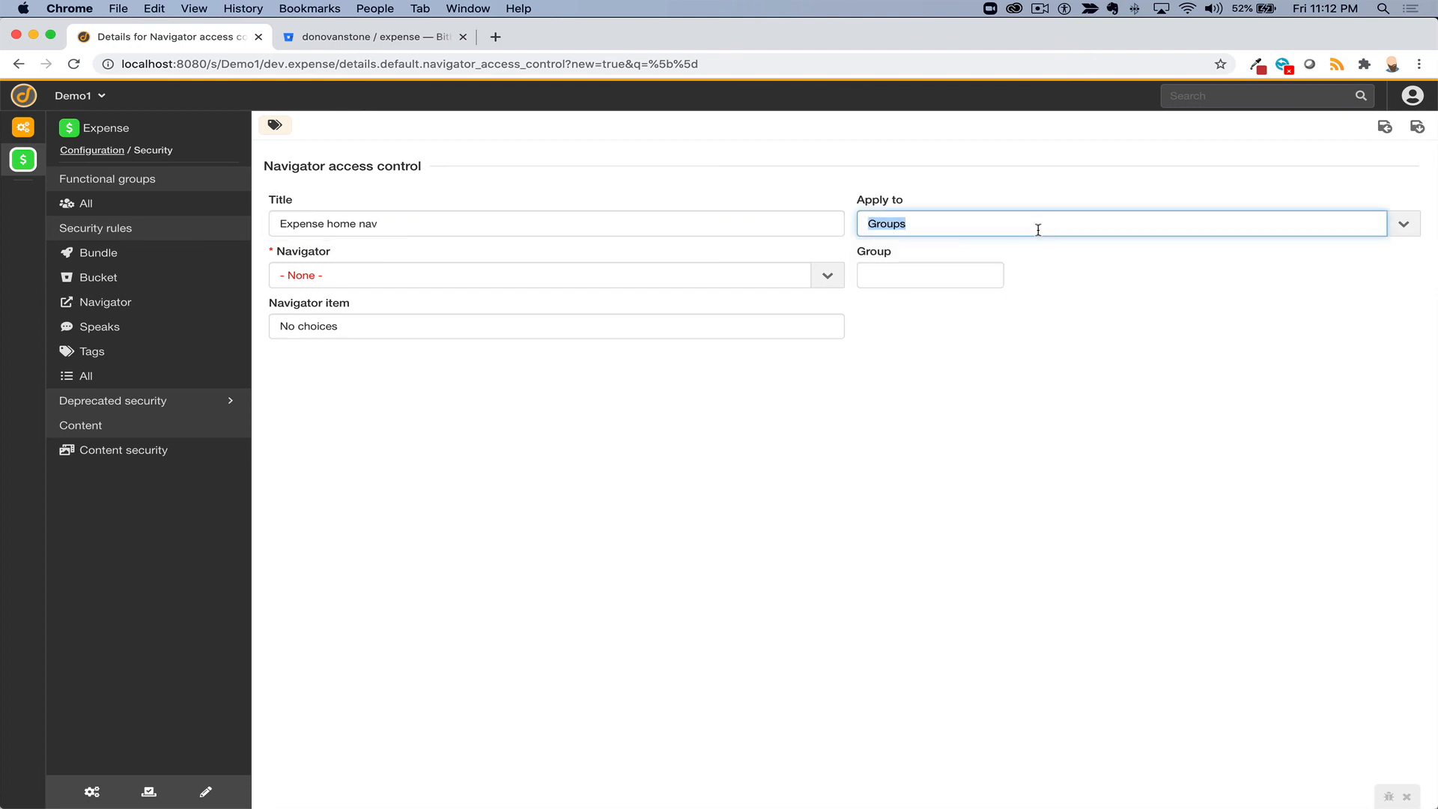
click(926, 282)
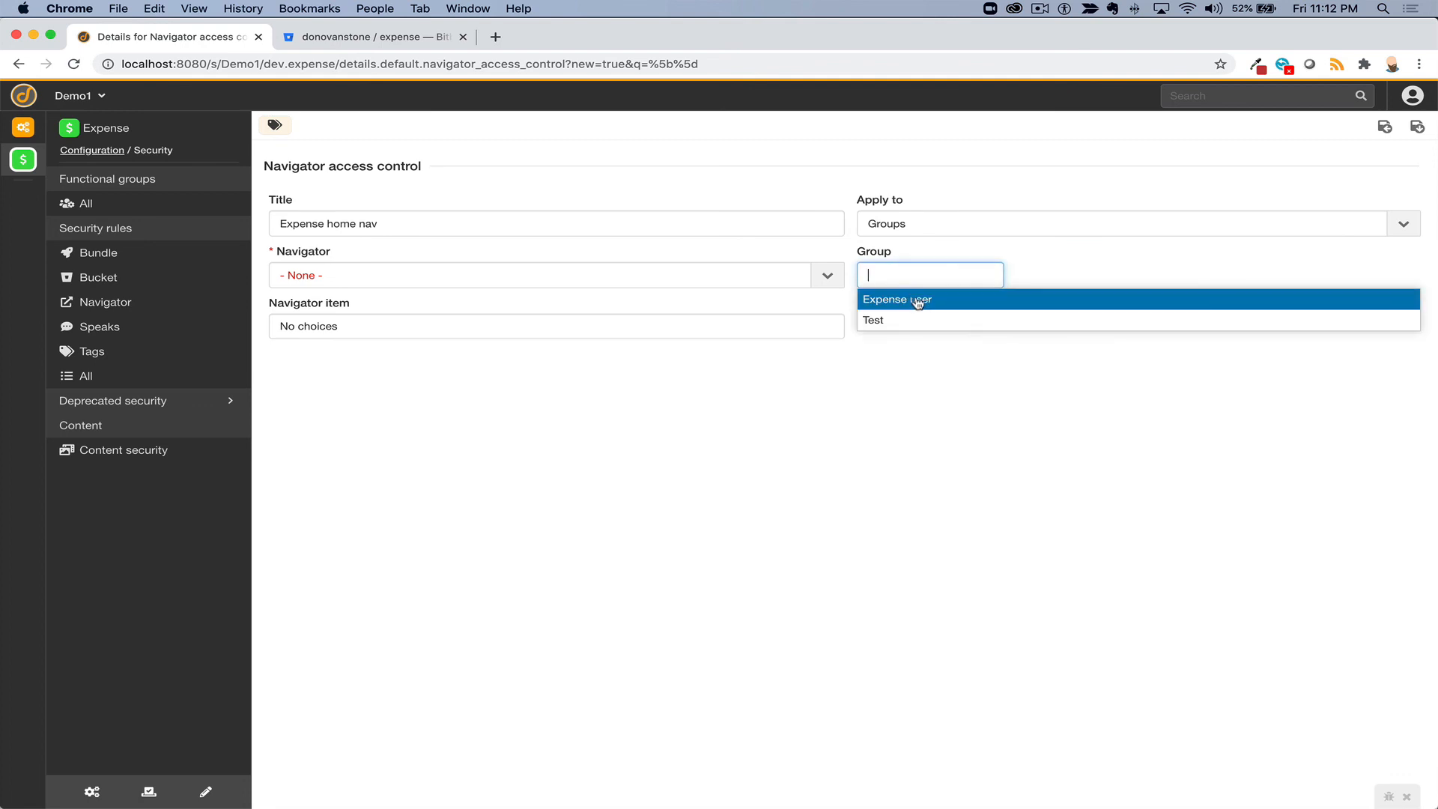
click(918, 300)
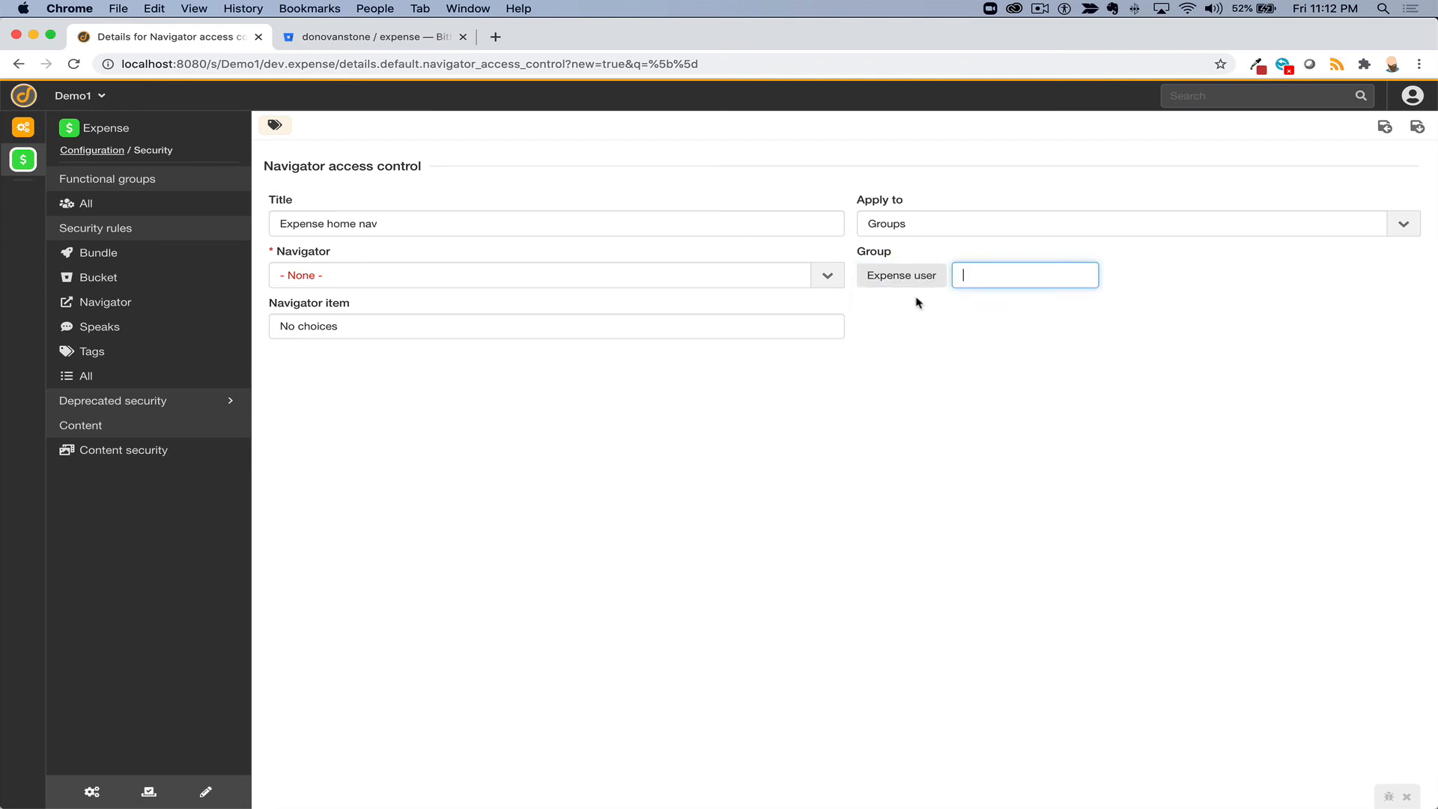
- Choose Expense Home Nav, grant Open expenses and New expense, and save the rule
click(466, 274)
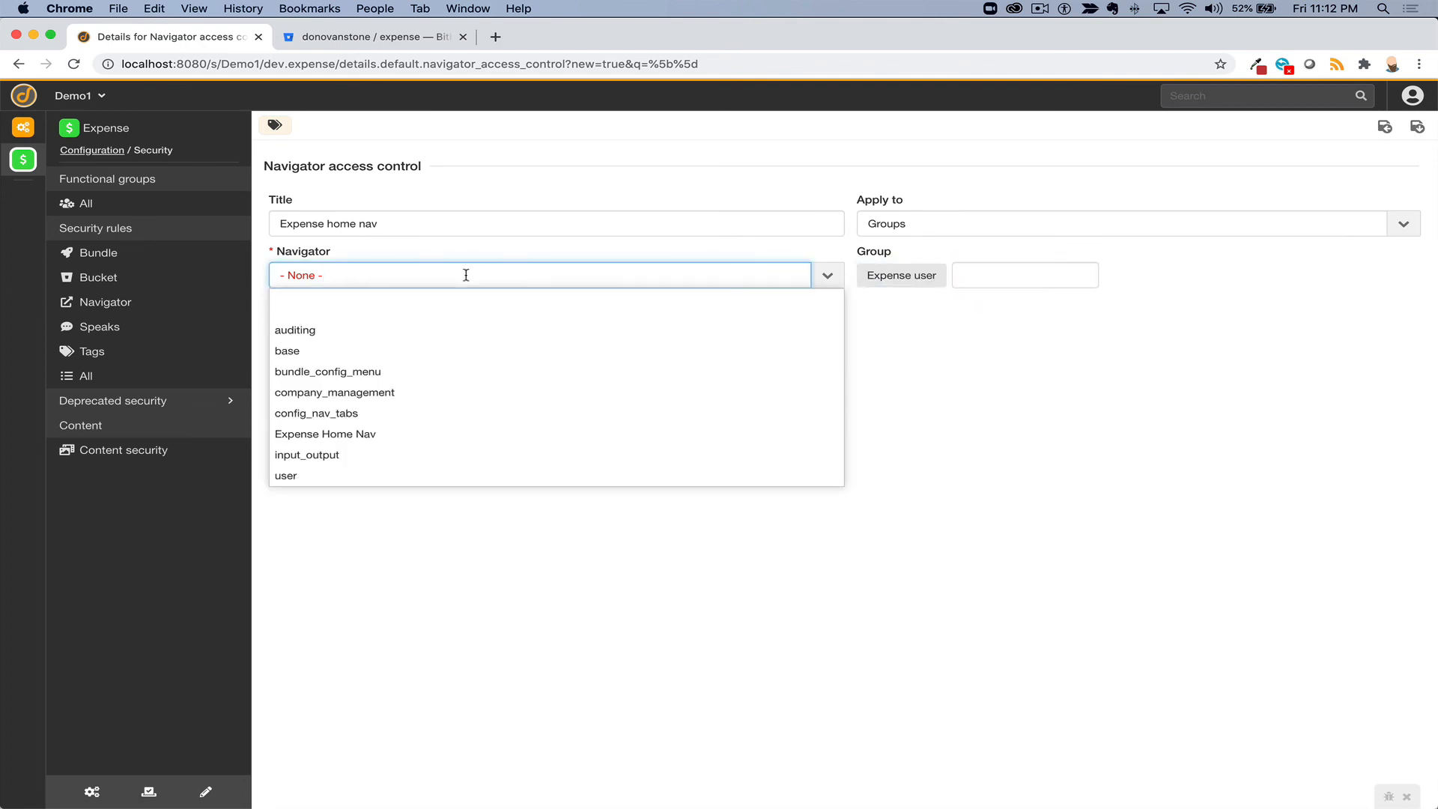
click(381, 442)
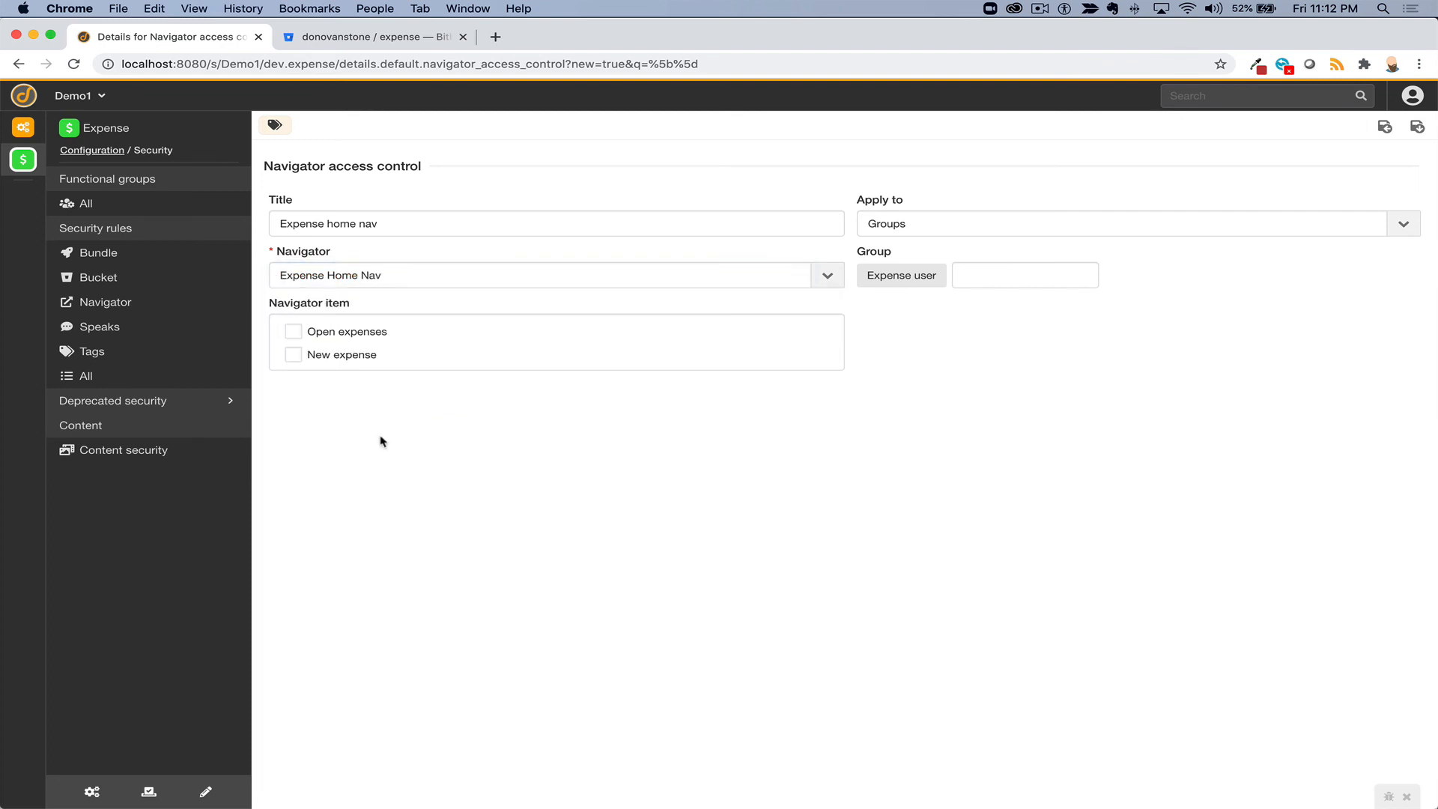
click(300, 332)
click(296, 356)
click(1416, 127)
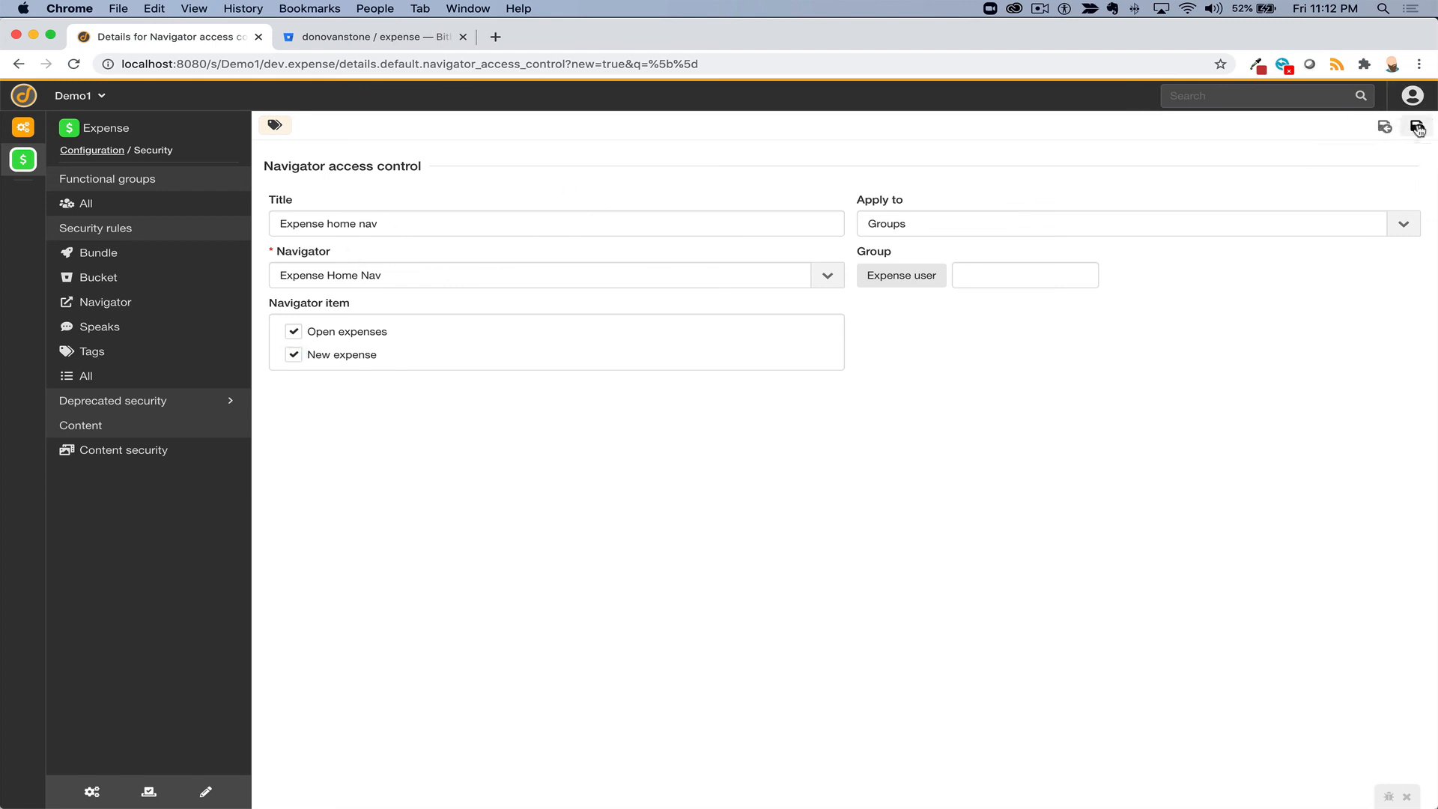
- Open the Expense navigation from the bundle's UI and styling navigations list
click(91, 794)
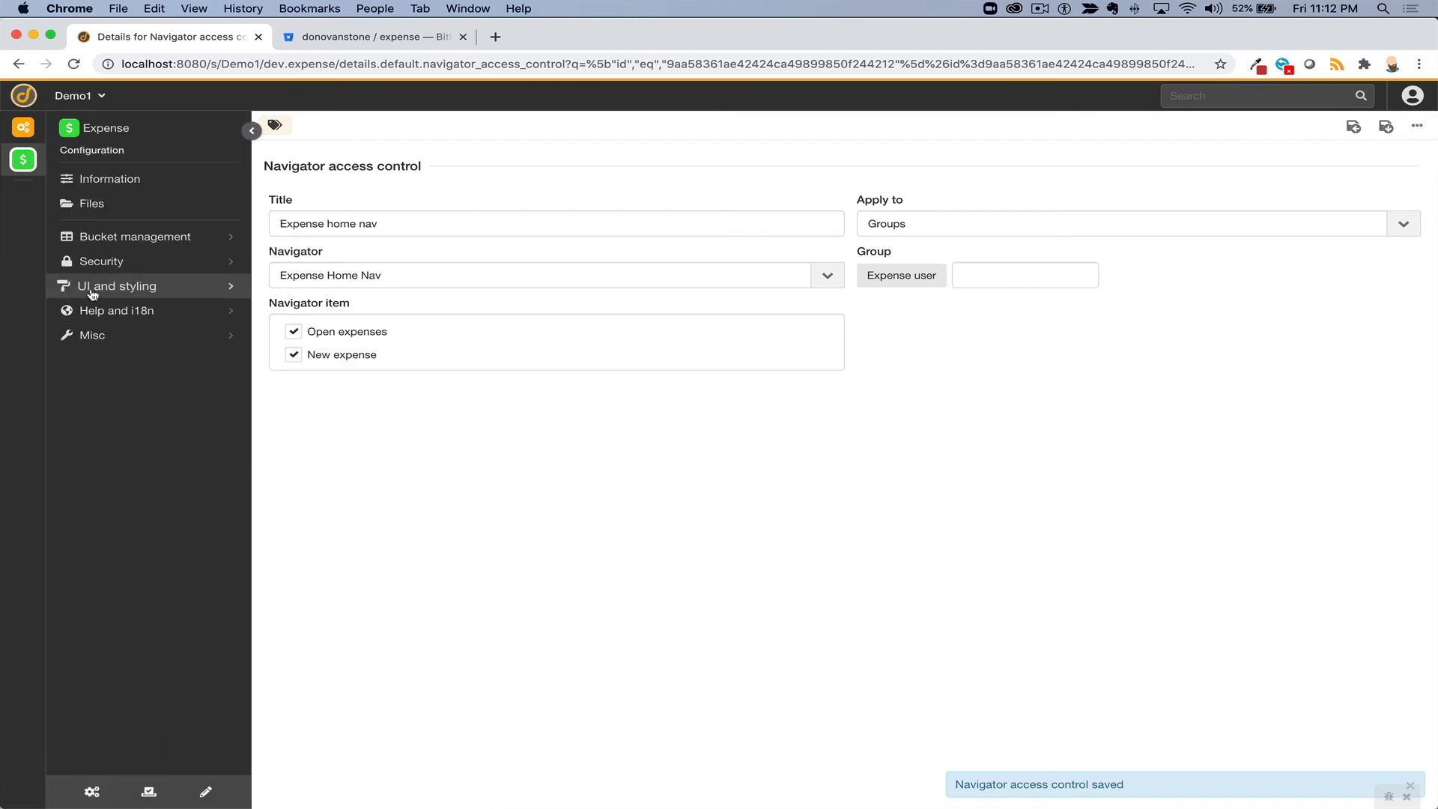
click(90, 285)
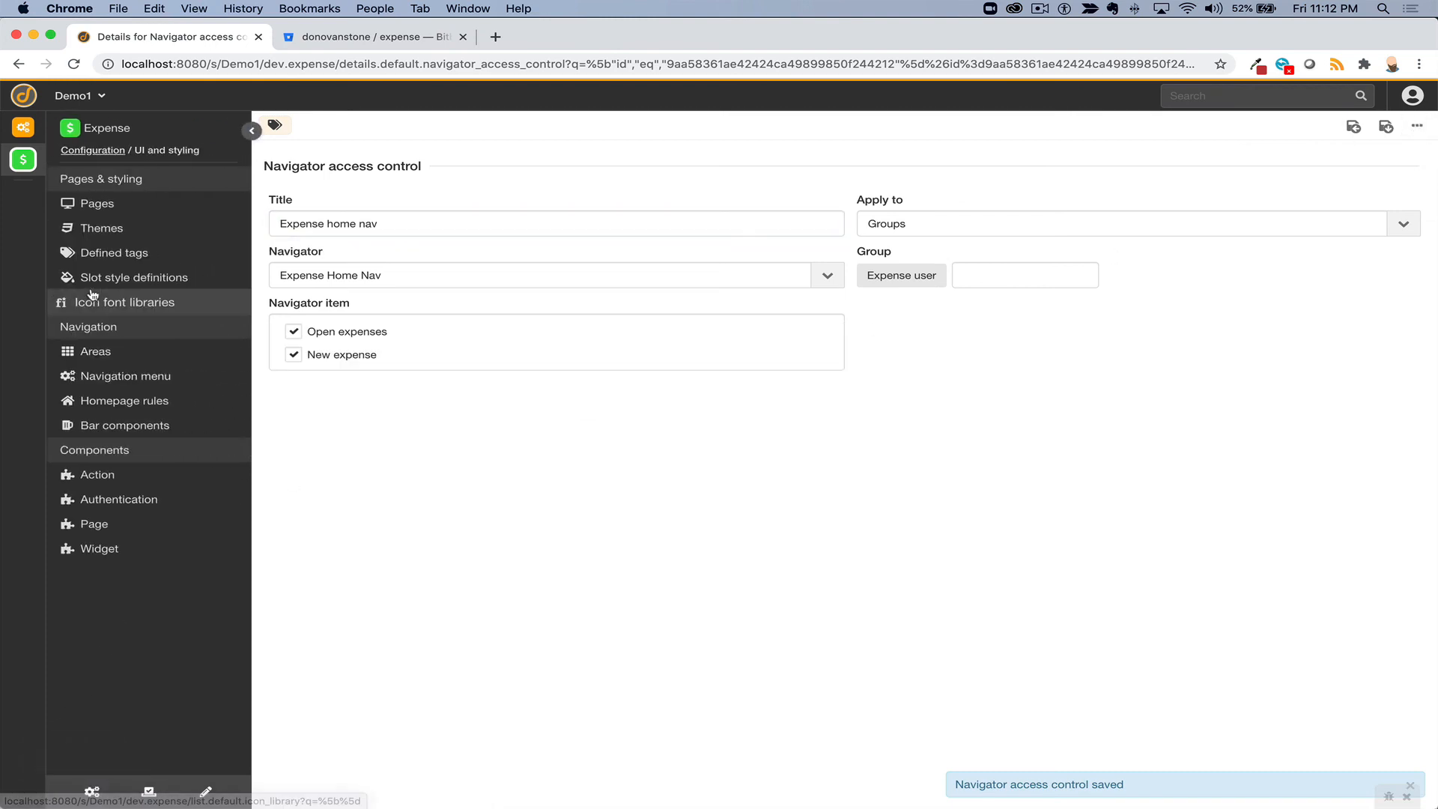
click(104, 381)
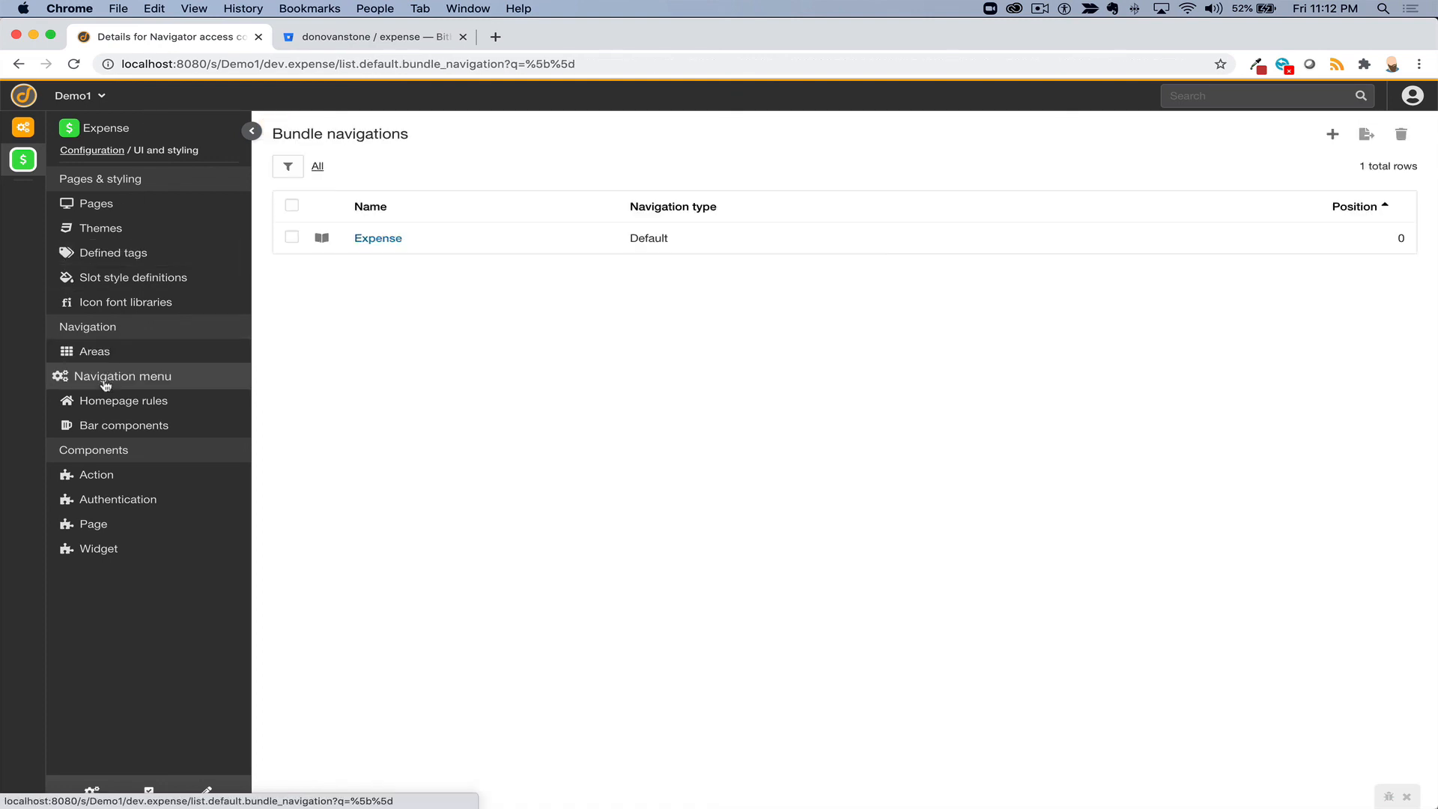
click(364, 239)
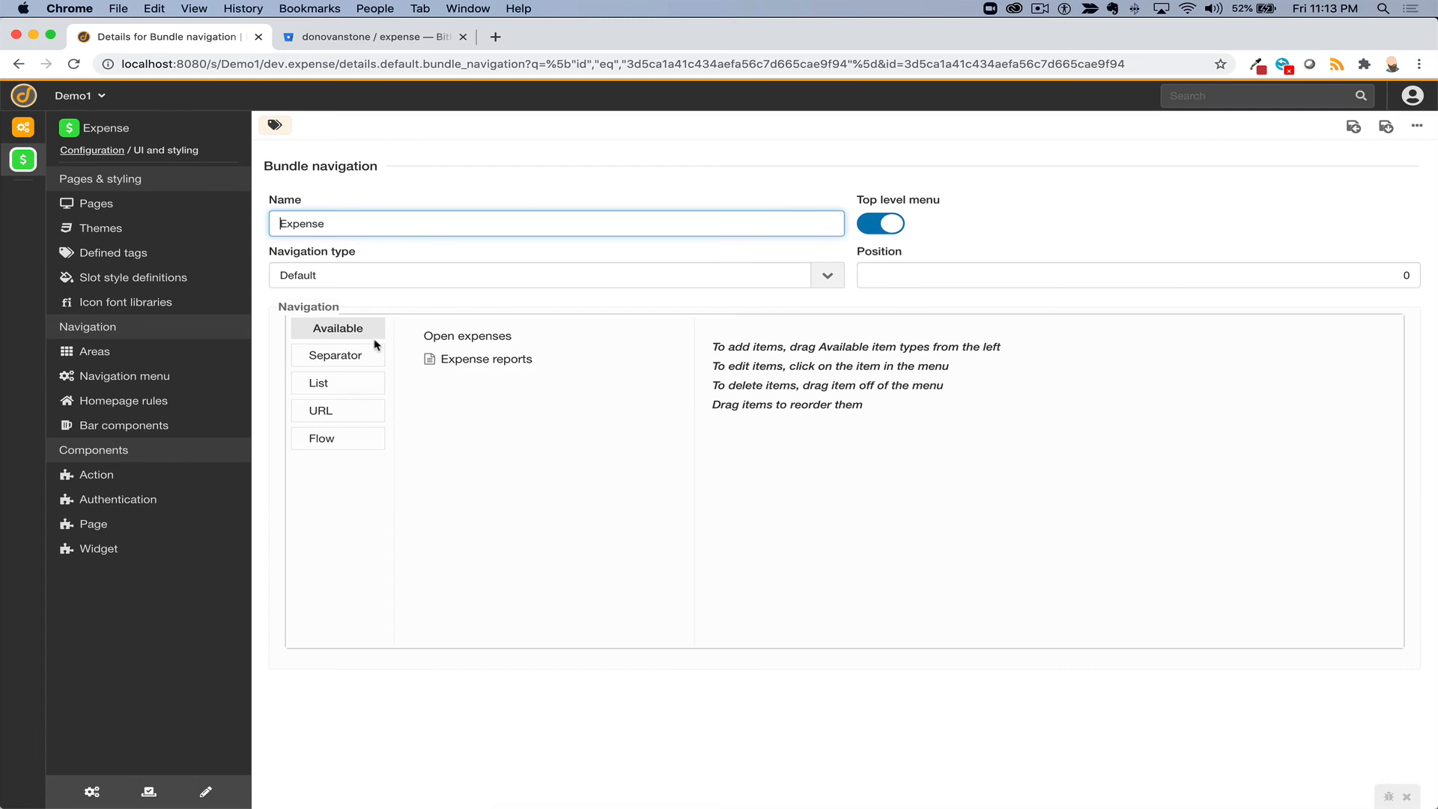
- Make Open expenses visible only to the Expense user group
click(462, 344)
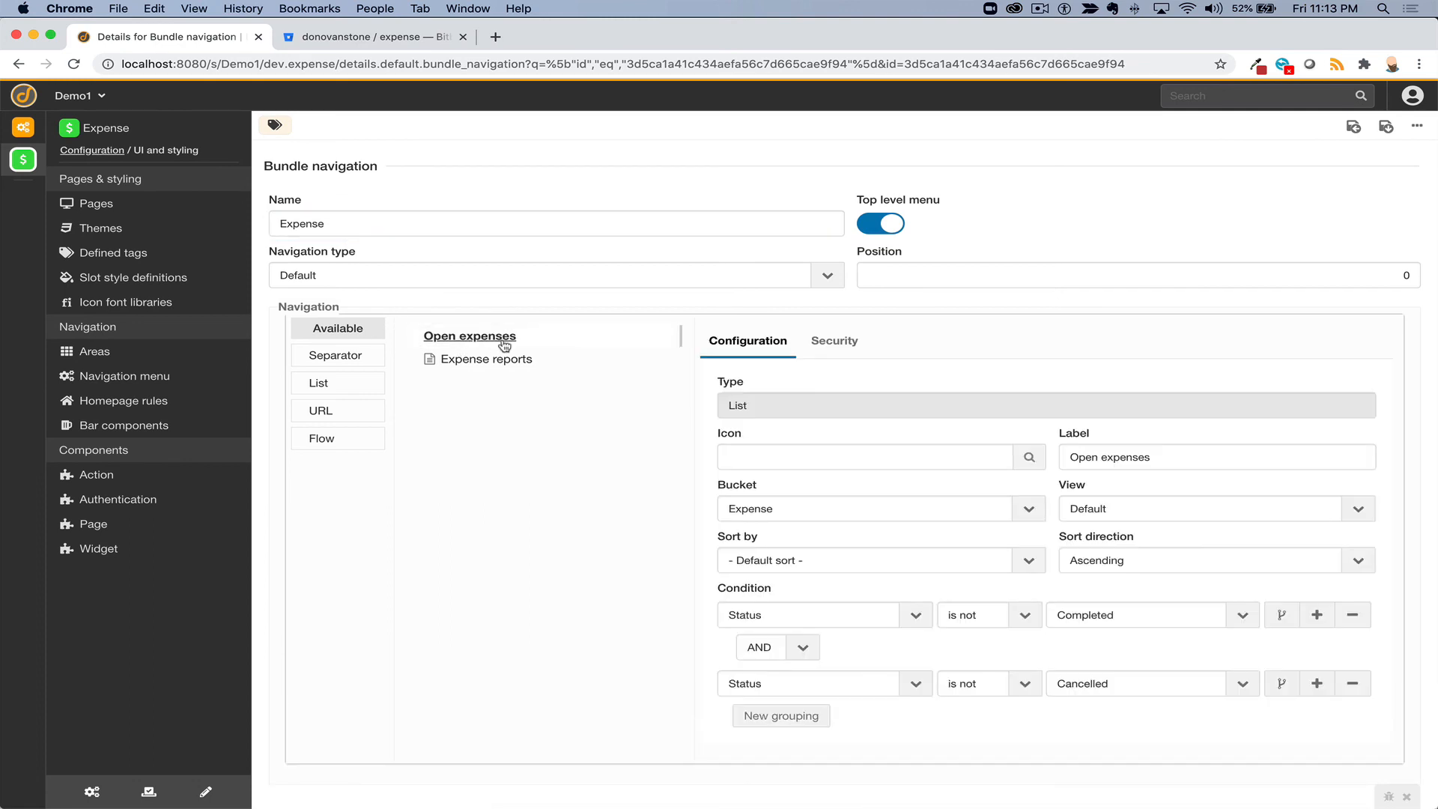
click(844, 346)
click(846, 404)
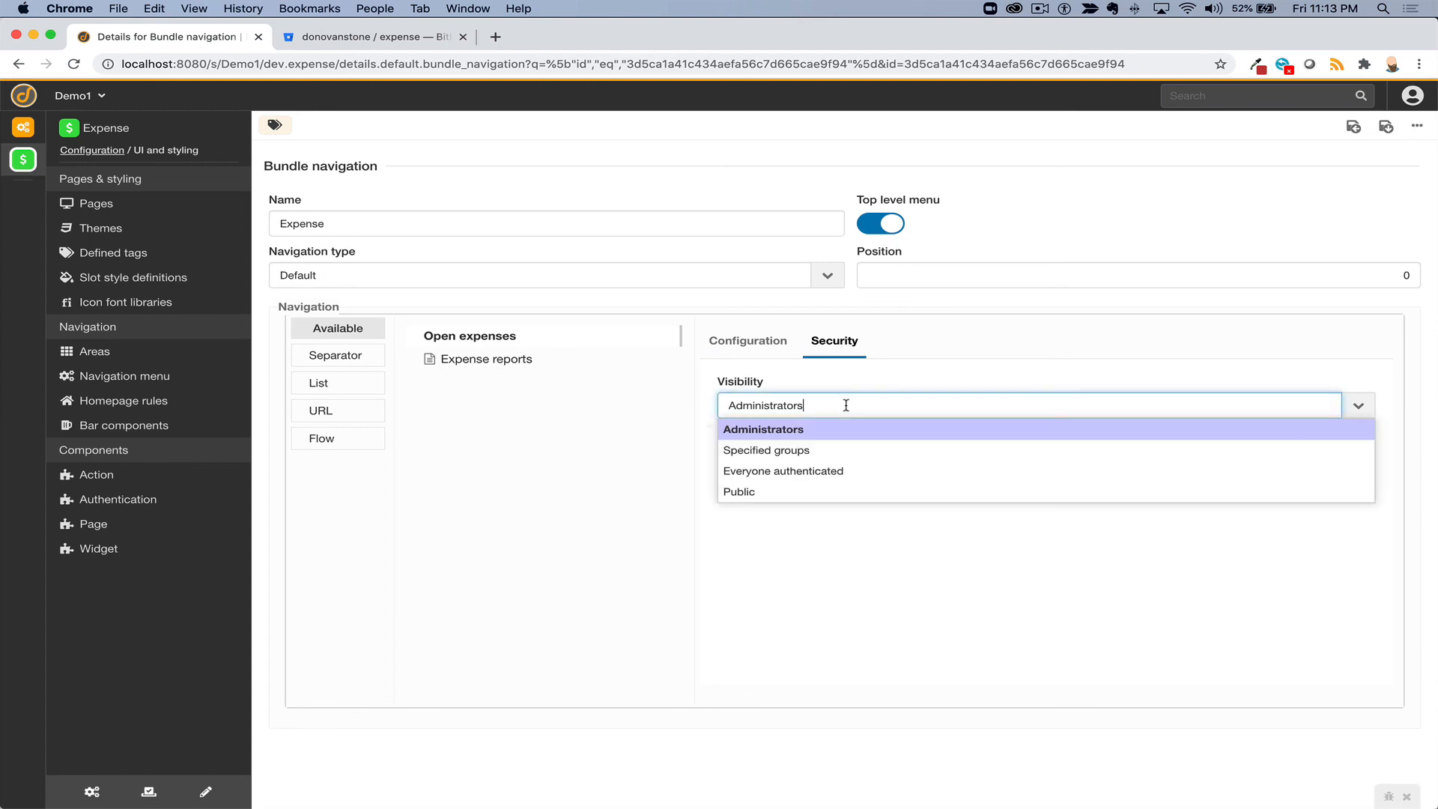
click(825, 449)
click(825, 452)
click(811, 481)
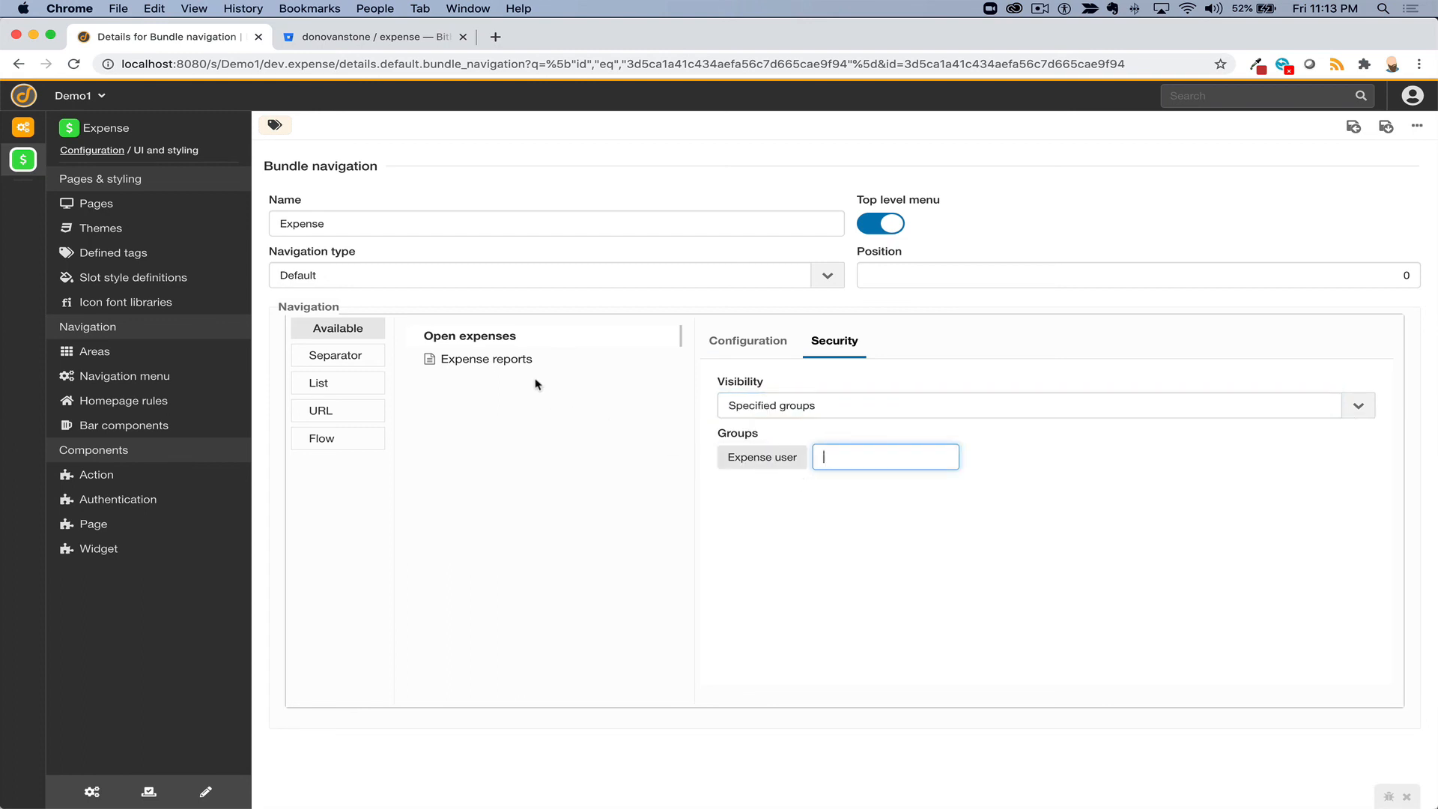
- Restrict Expense reports to the Expense user group, then save and return to the list
click(515, 366)
click(828, 349)
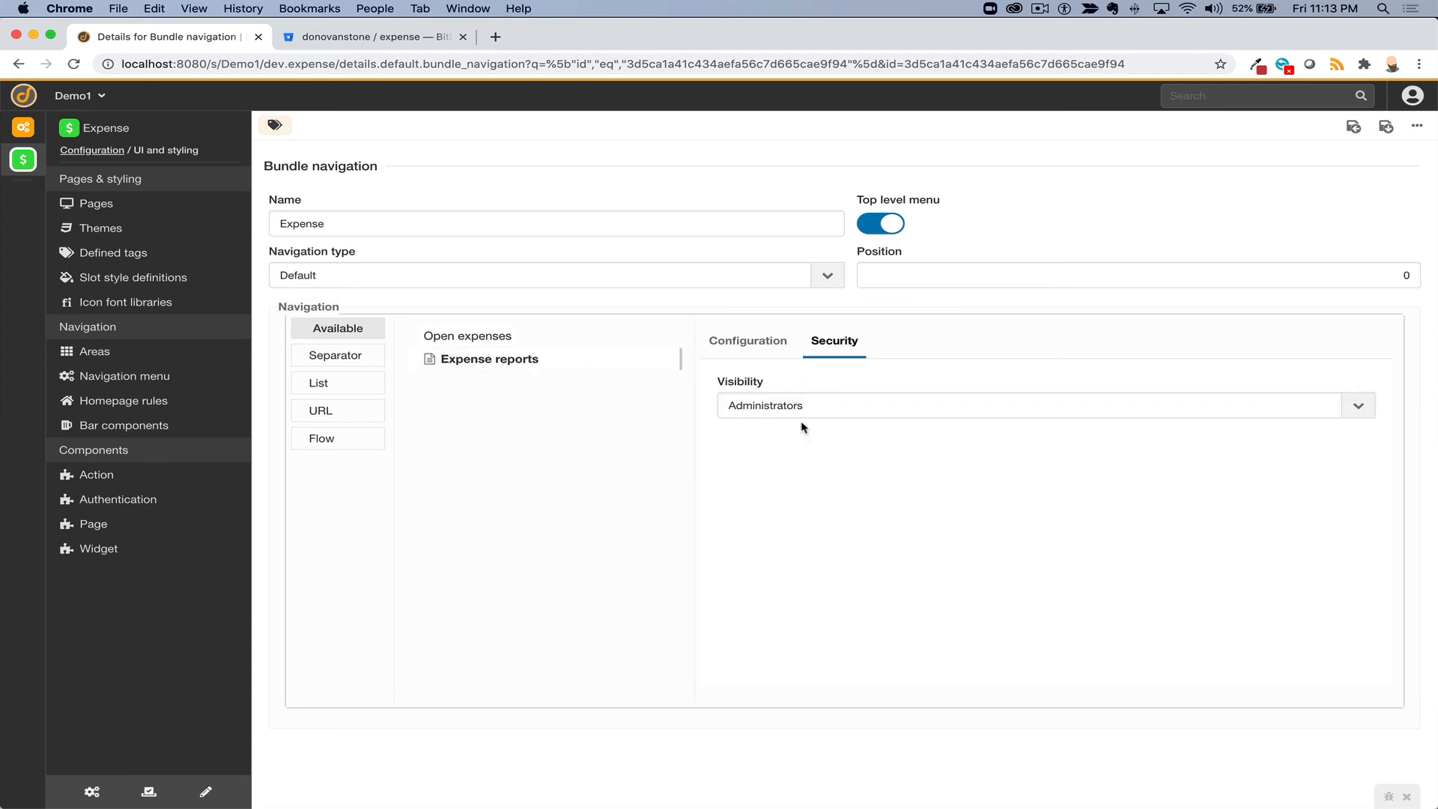
click(801, 404)
click(785, 450)
click(778, 455)
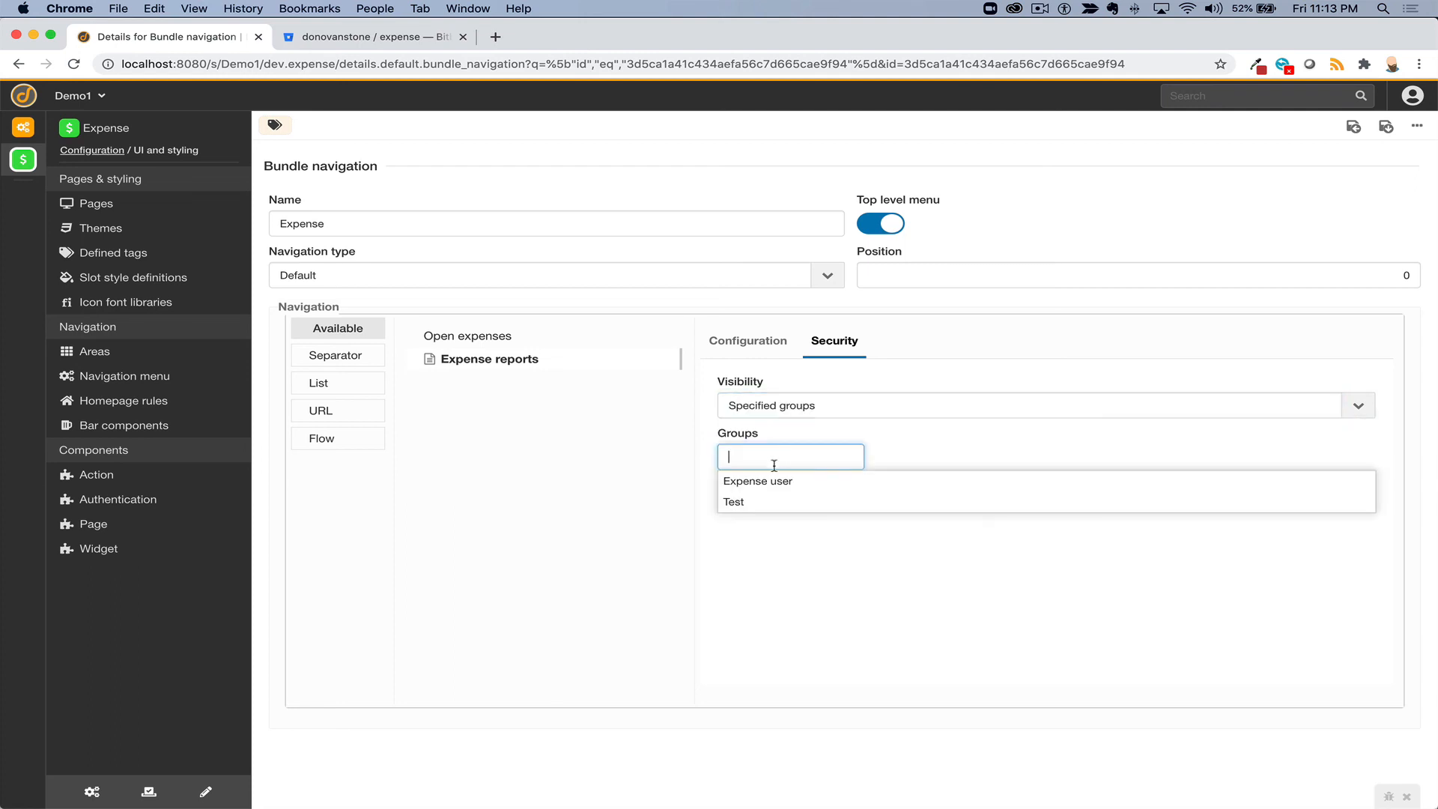
click(764, 487)
click(1385, 128)
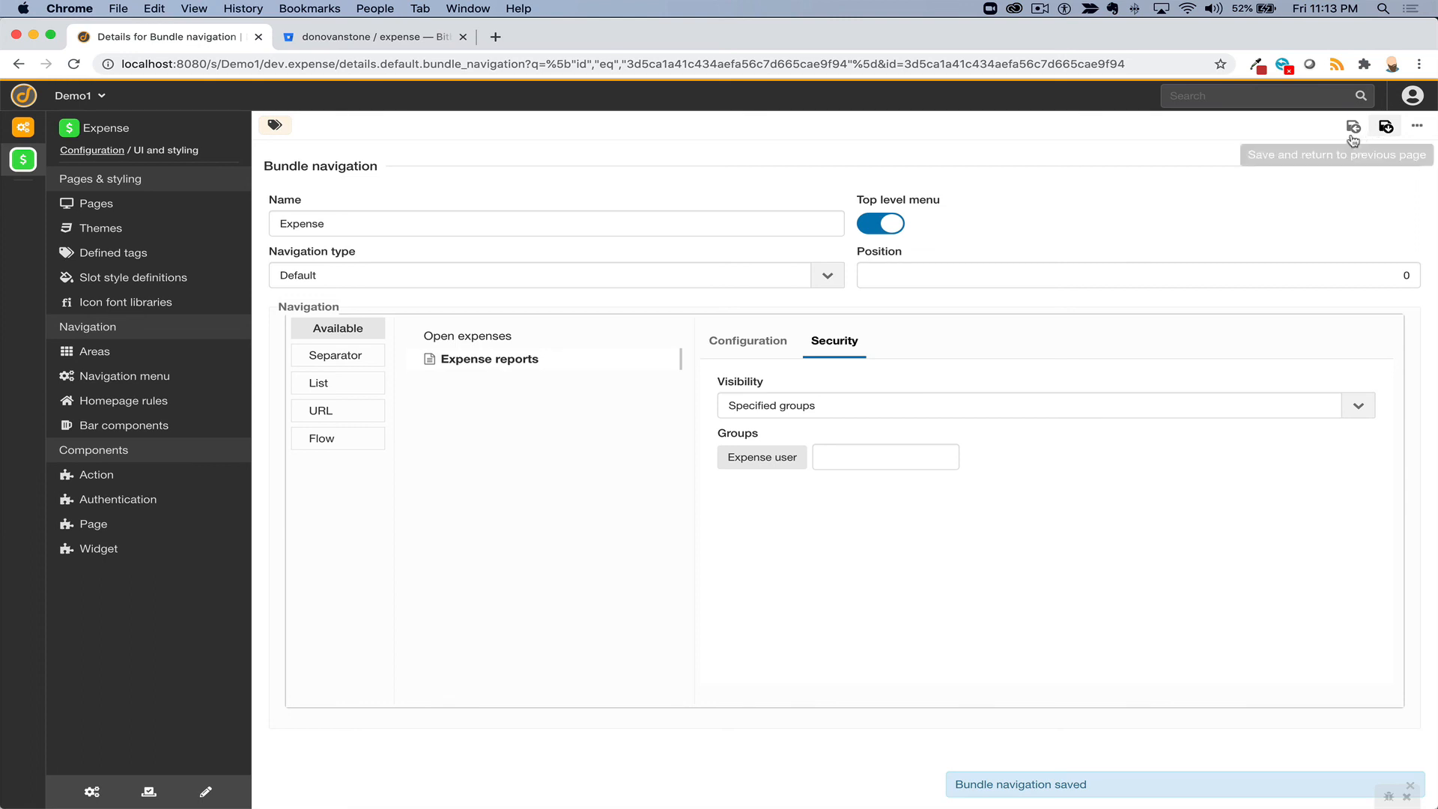
click(1353, 127)
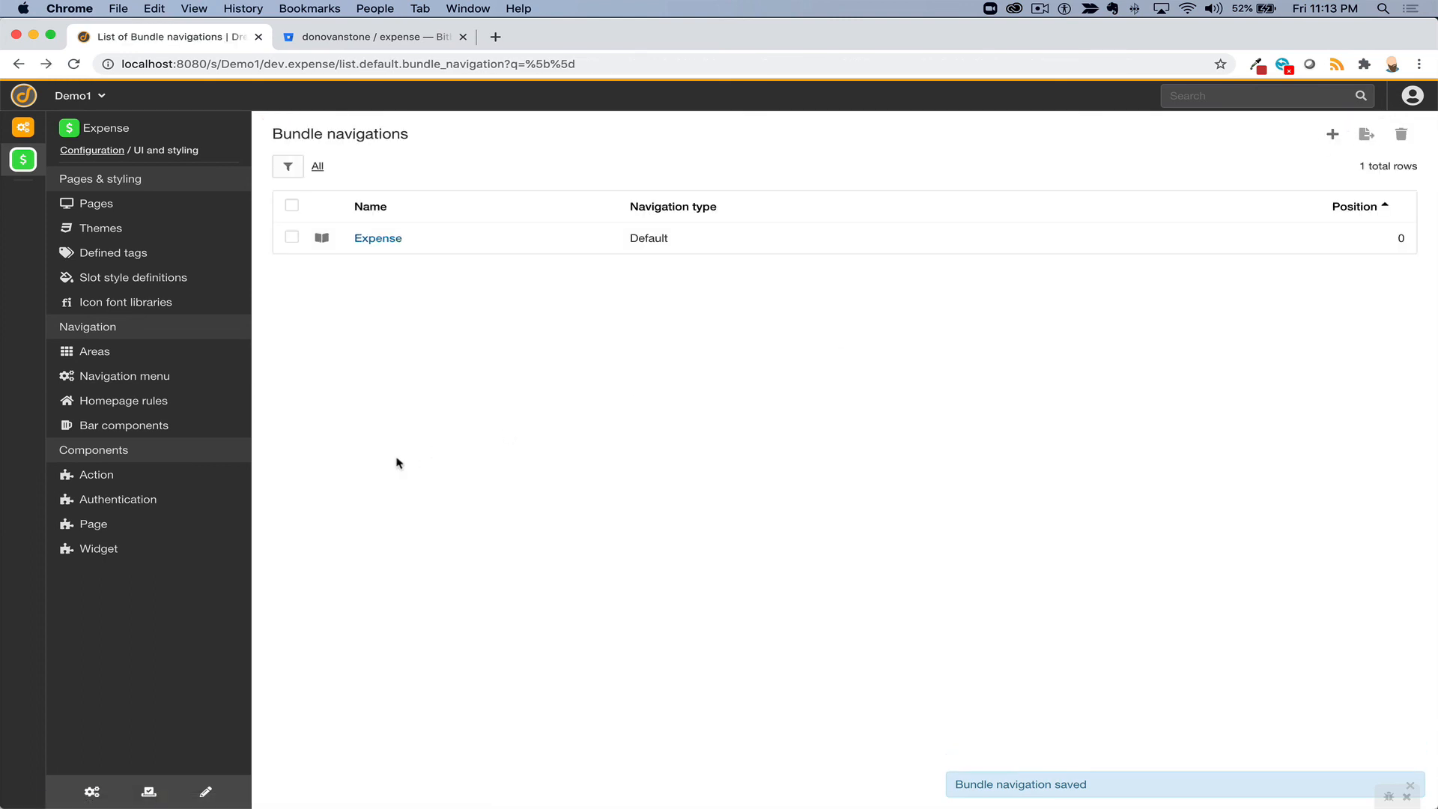
- Look up the impersonate shortcut in the keyboard shortcuts list
key(alt+shift+question)
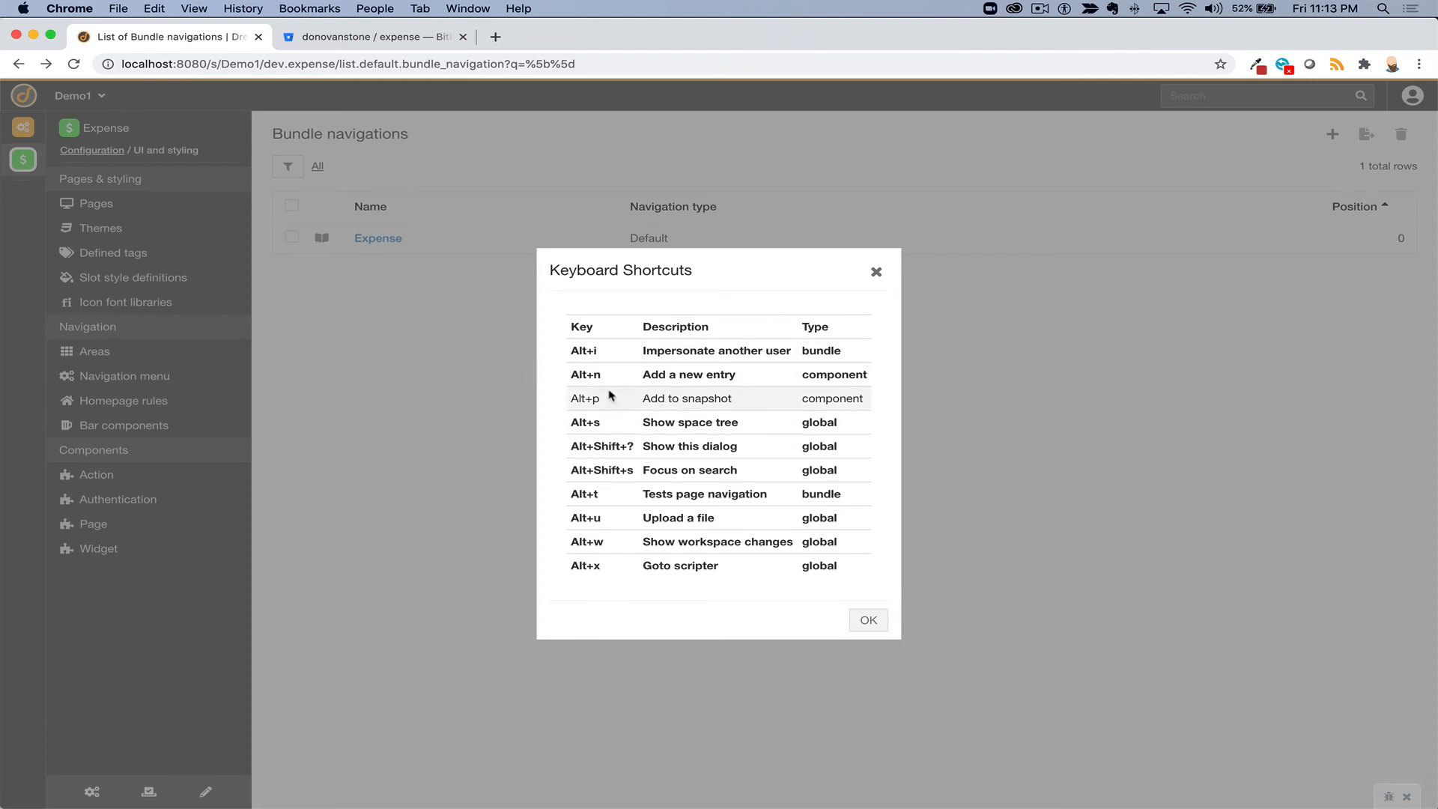
drag(583, 351, 612, 356)
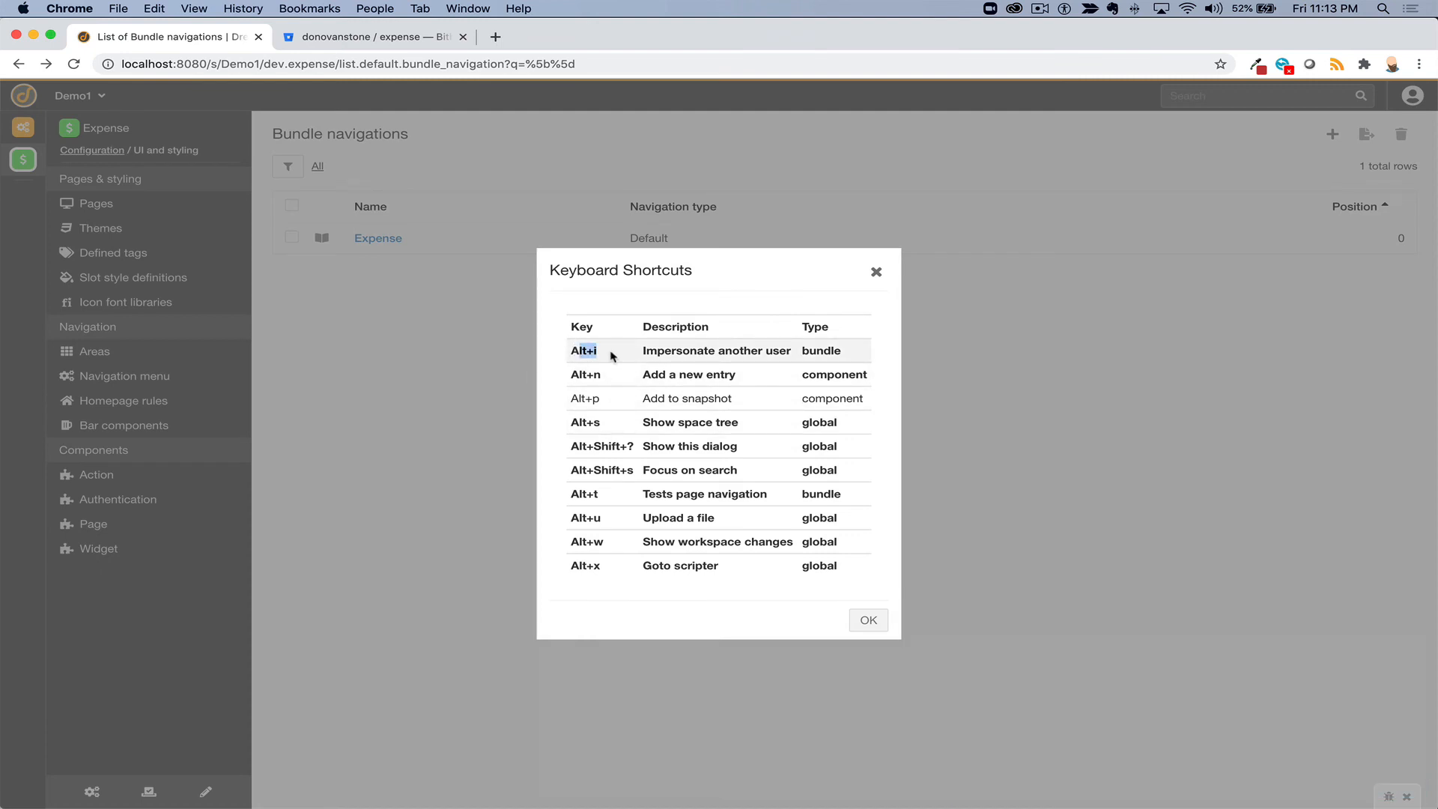
click(874, 271)
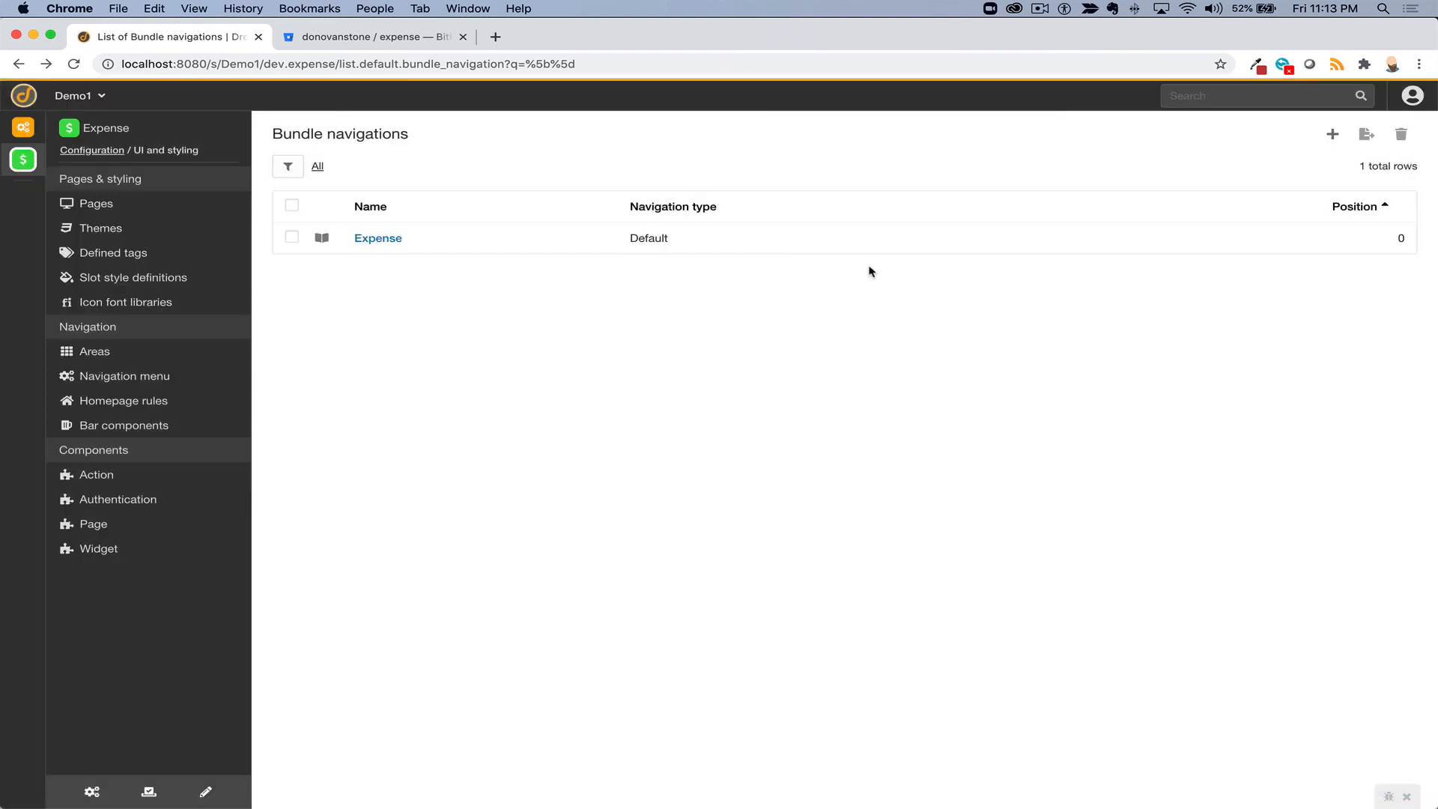
- Impersonate the first listed user, then stop impersonating and open the Expense bundle
key(alt+i)
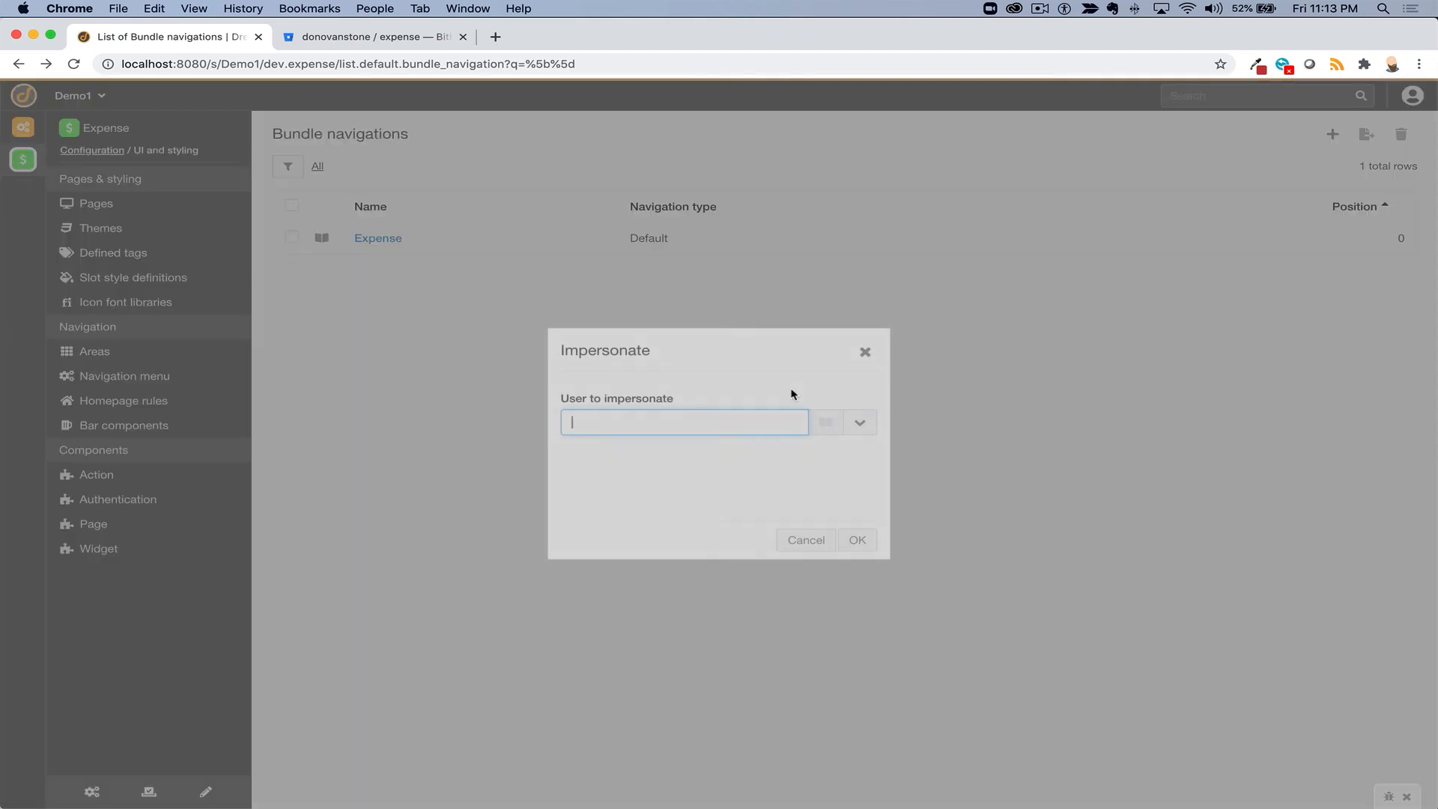
click(865, 424)
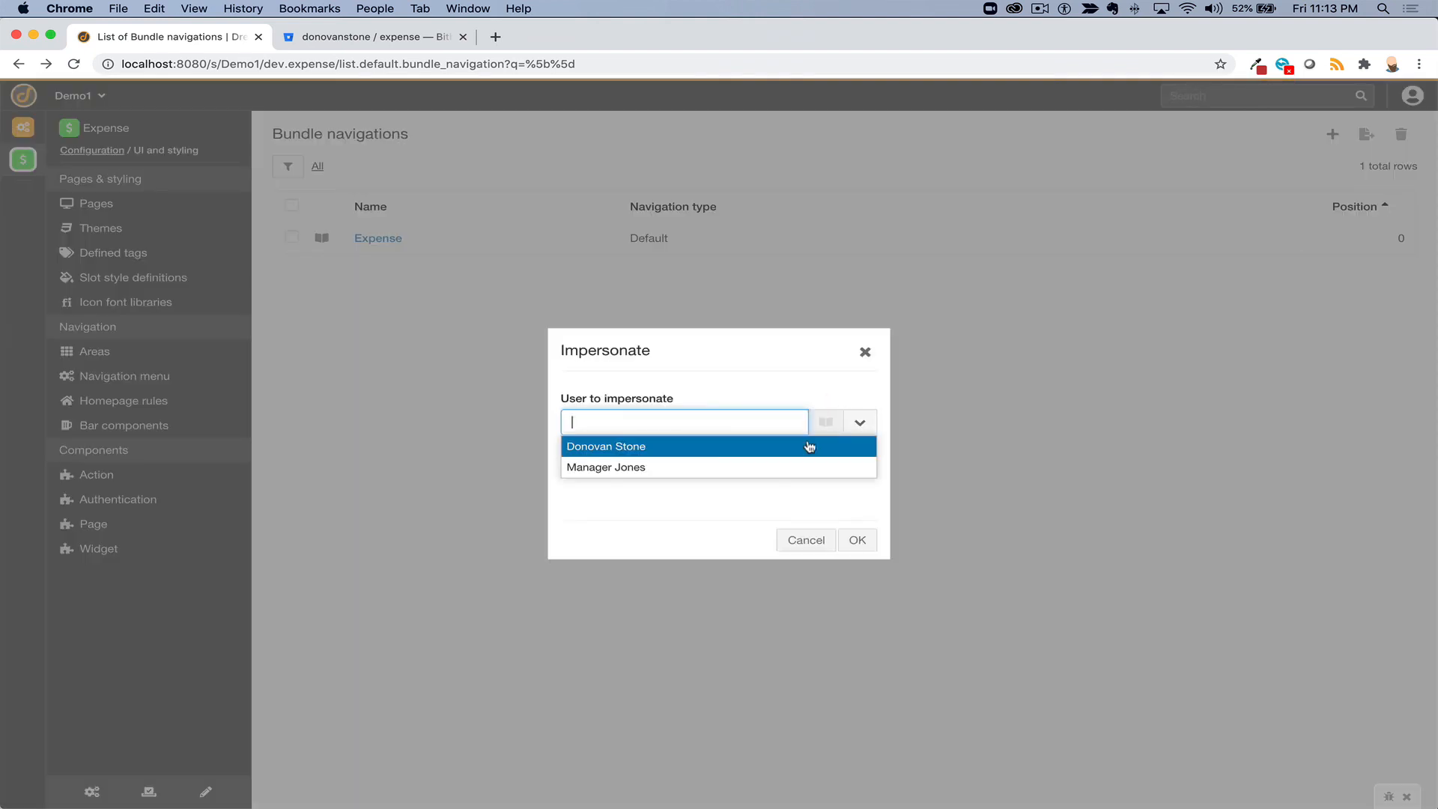
click(781, 449)
click(857, 539)
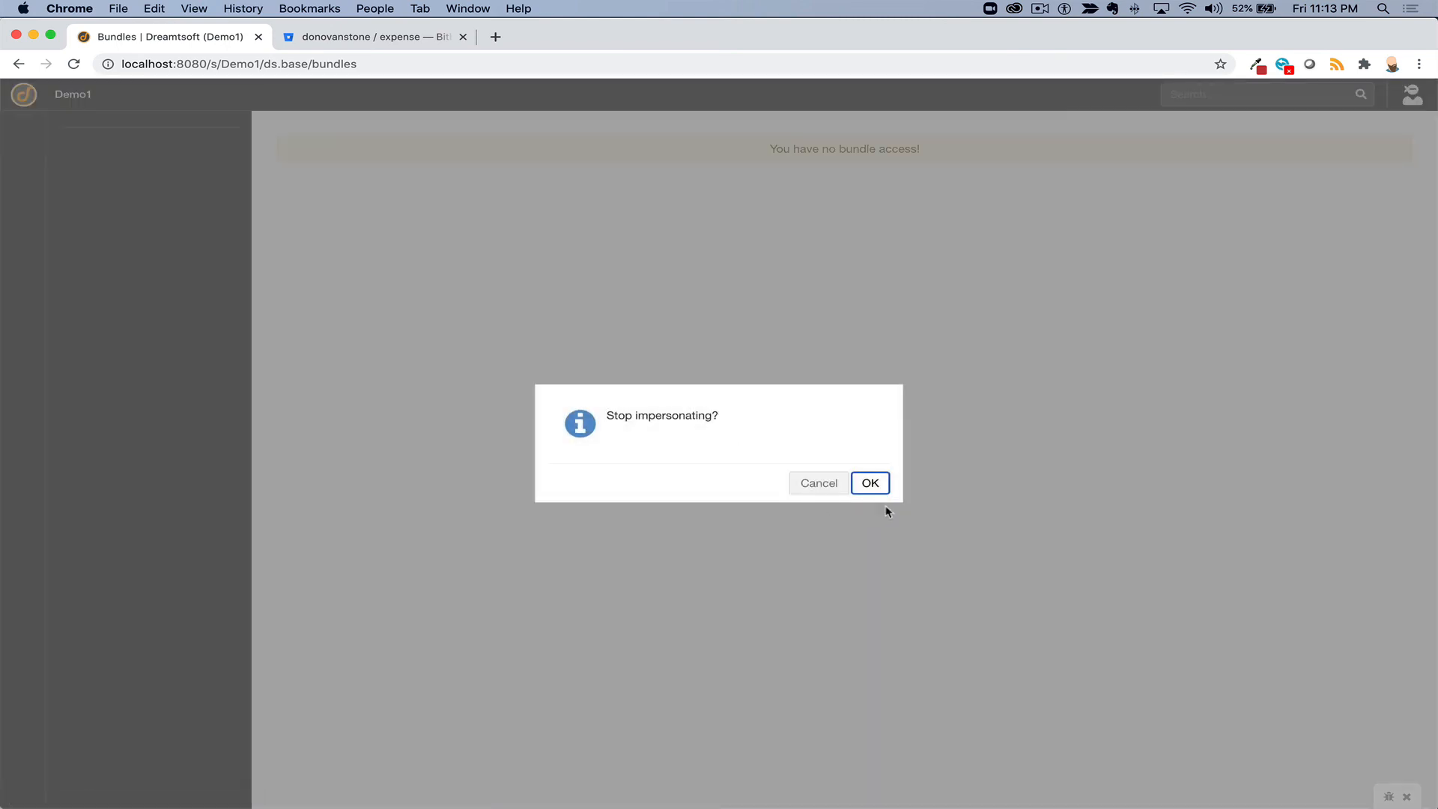
click(871, 486)
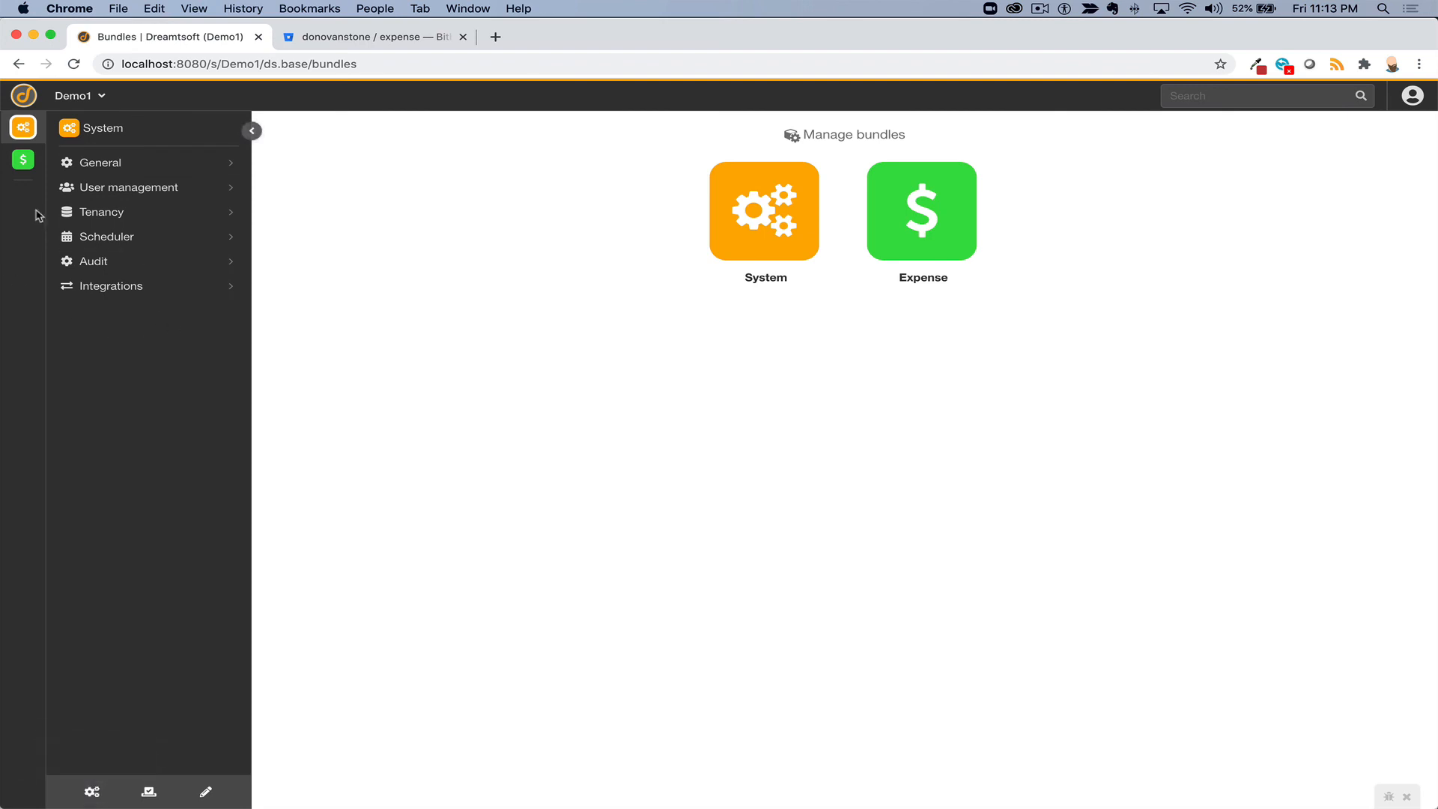
click(23, 159)
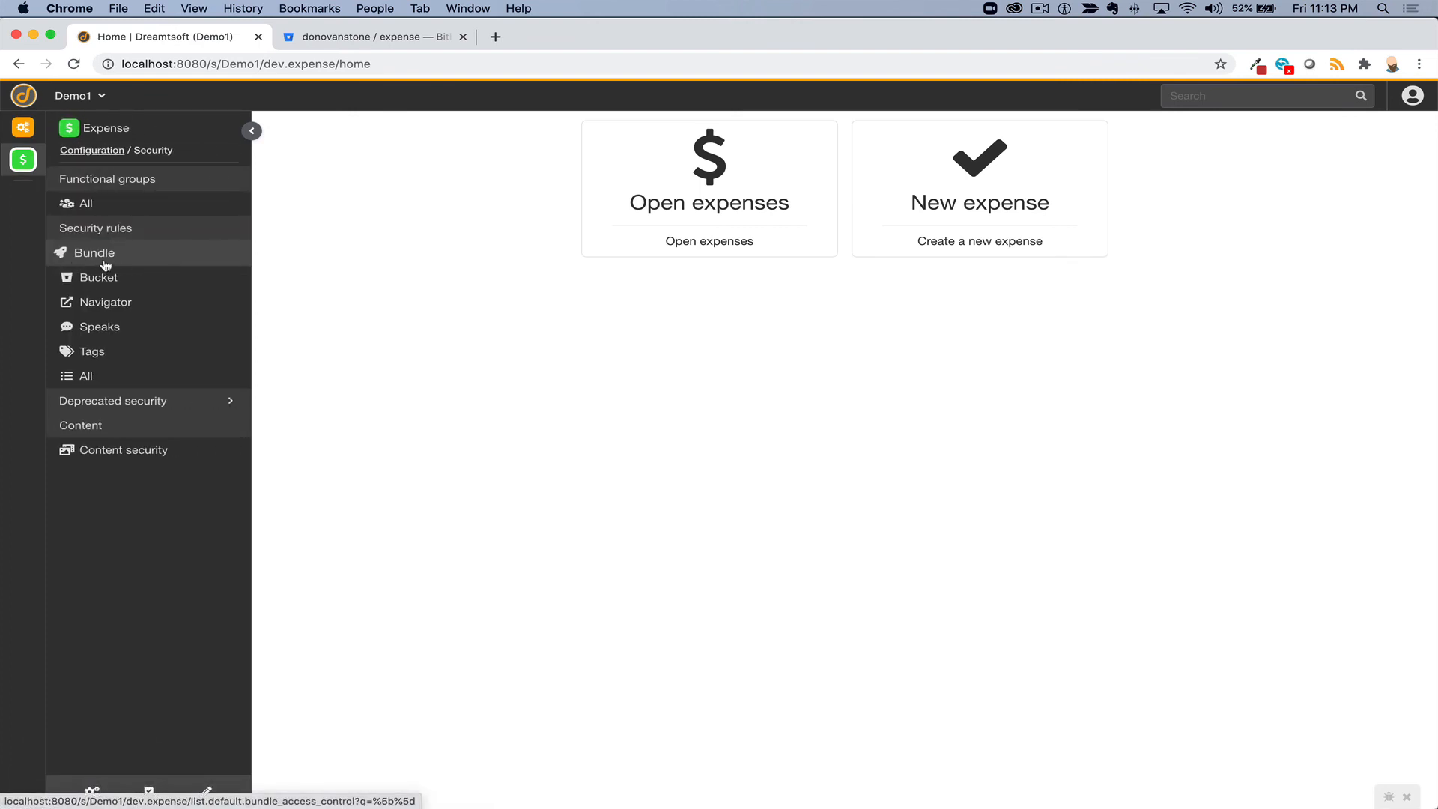
- Add and save an 'Expense user access' bundle control securing Expense for the Expense user group
click(104, 262)
click(1322, 145)
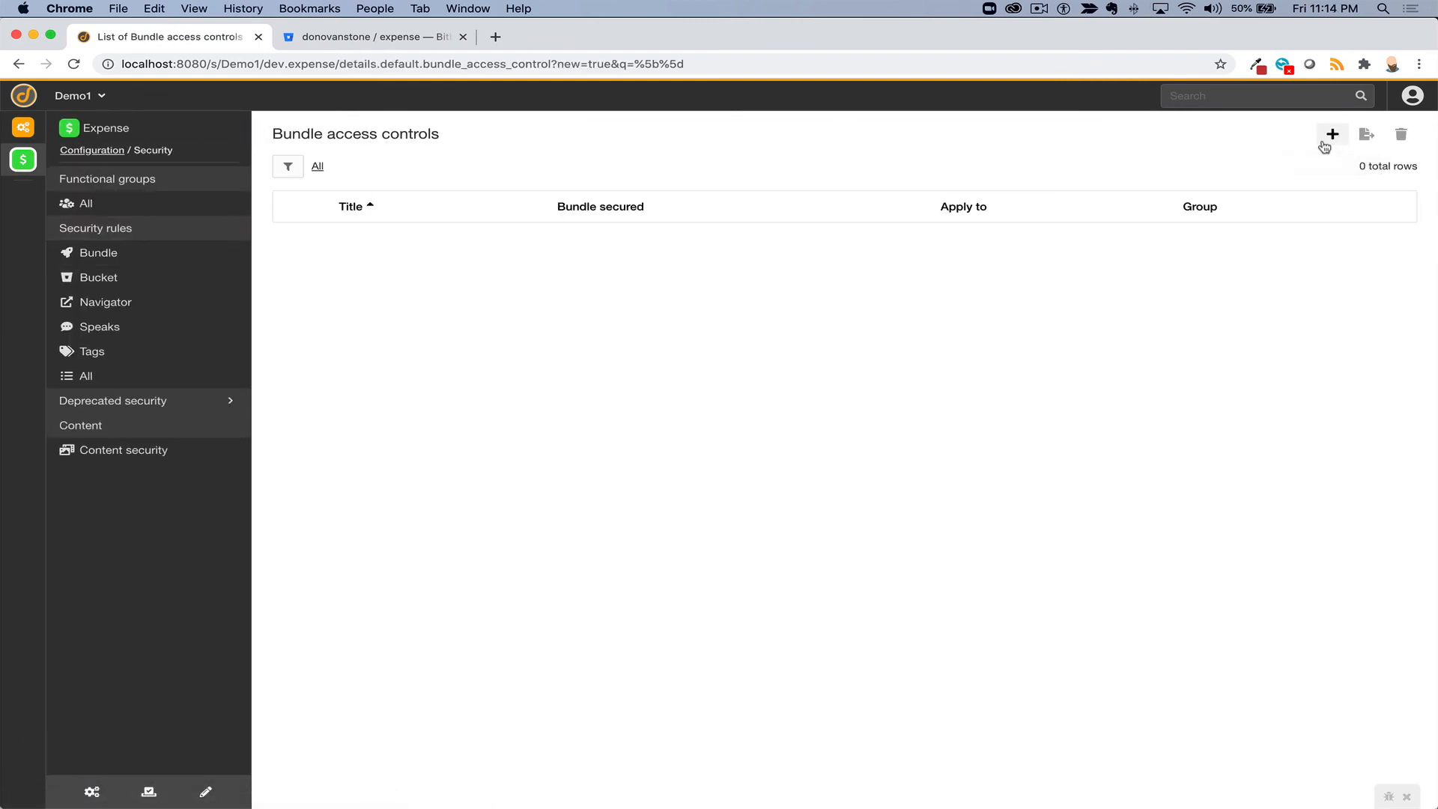
text(E)
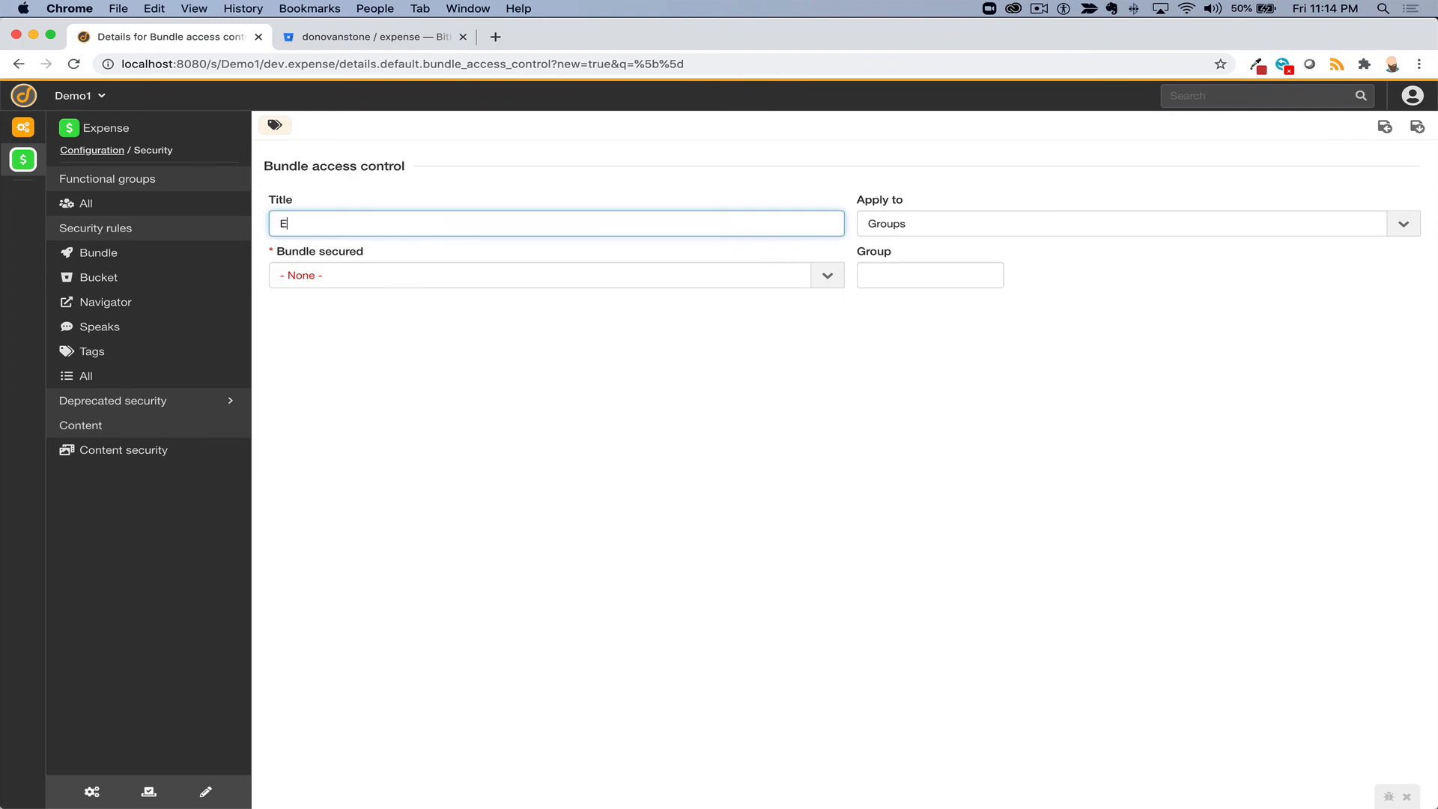
text(xpense user access)
click(941, 273)
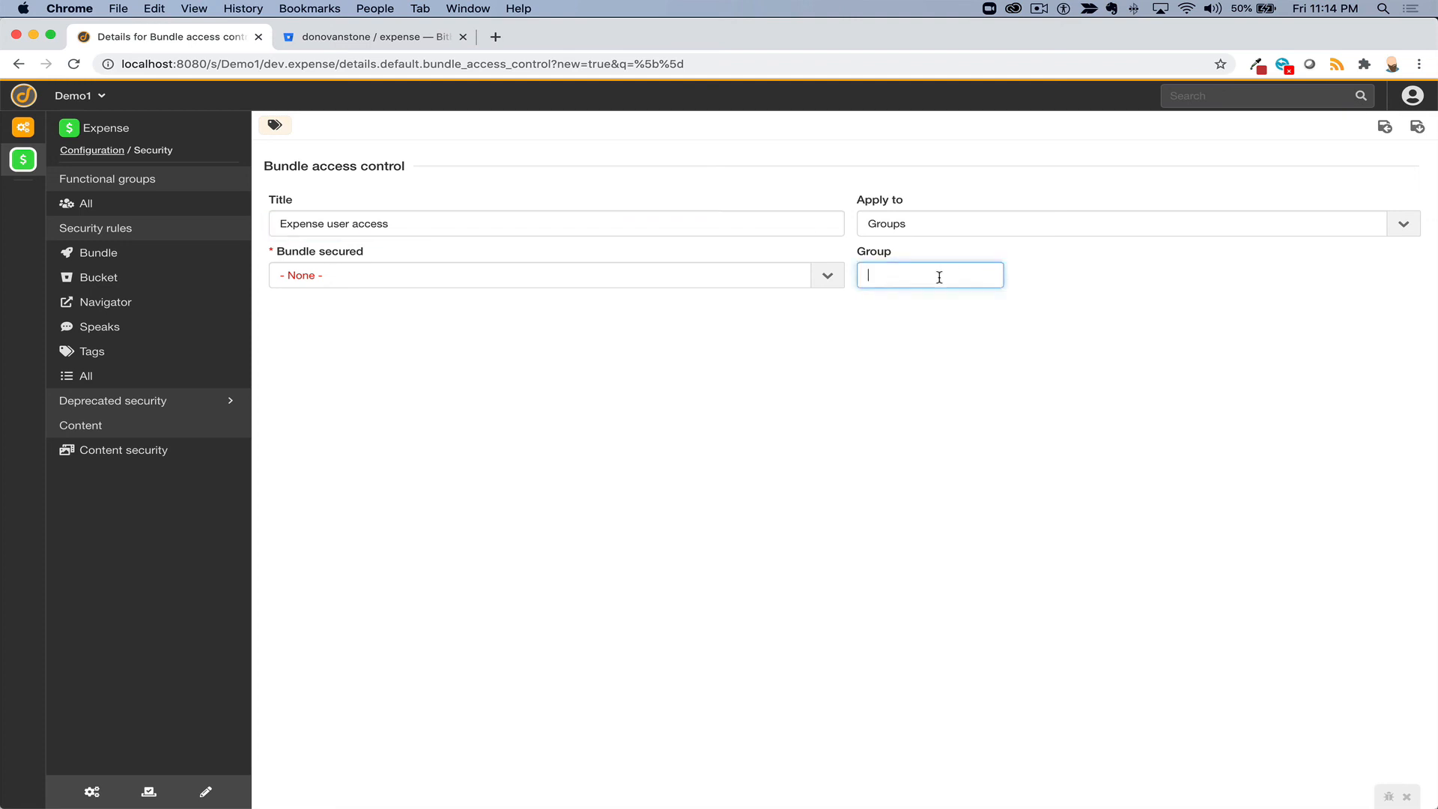
click(924, 300)
click(616, 273)
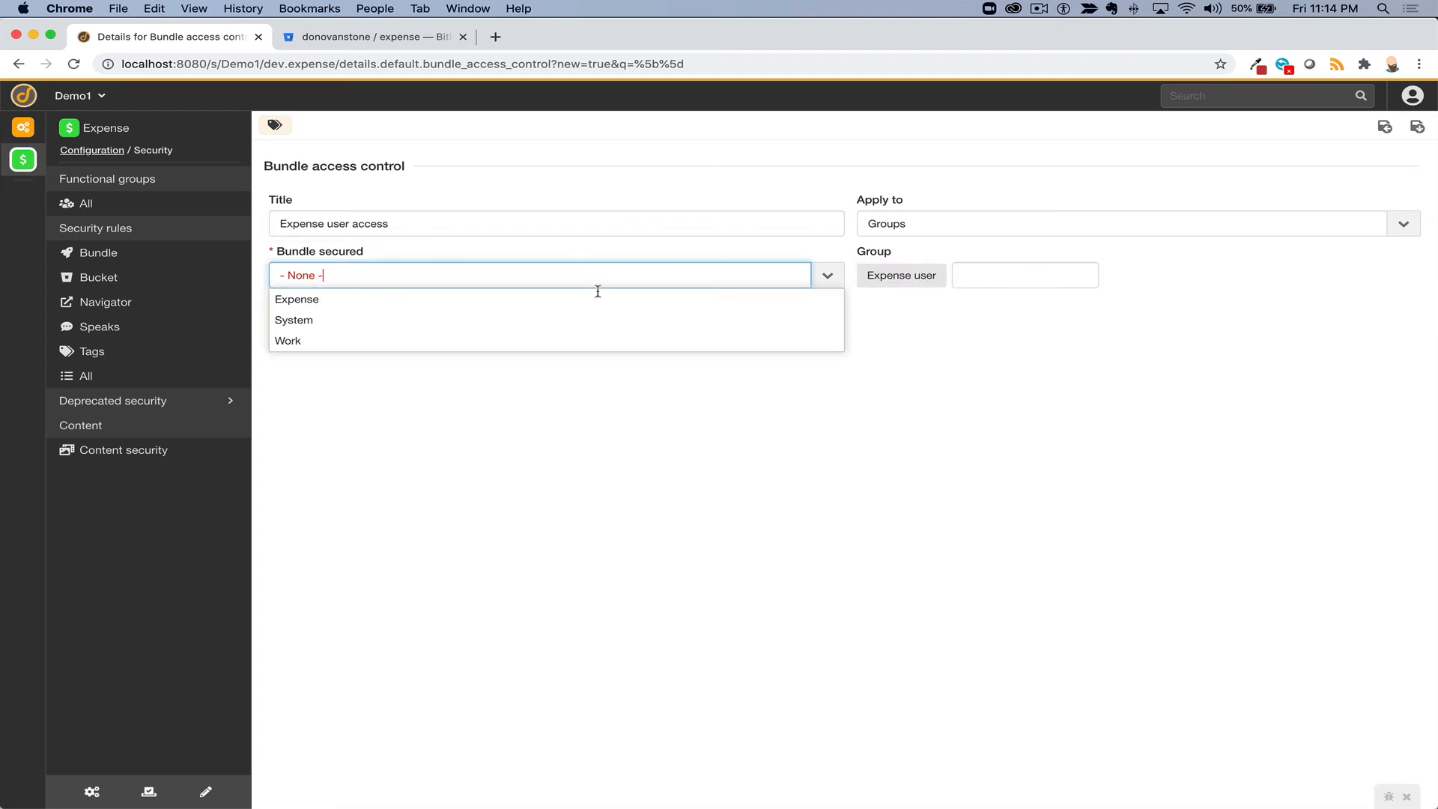
click(576, 303)
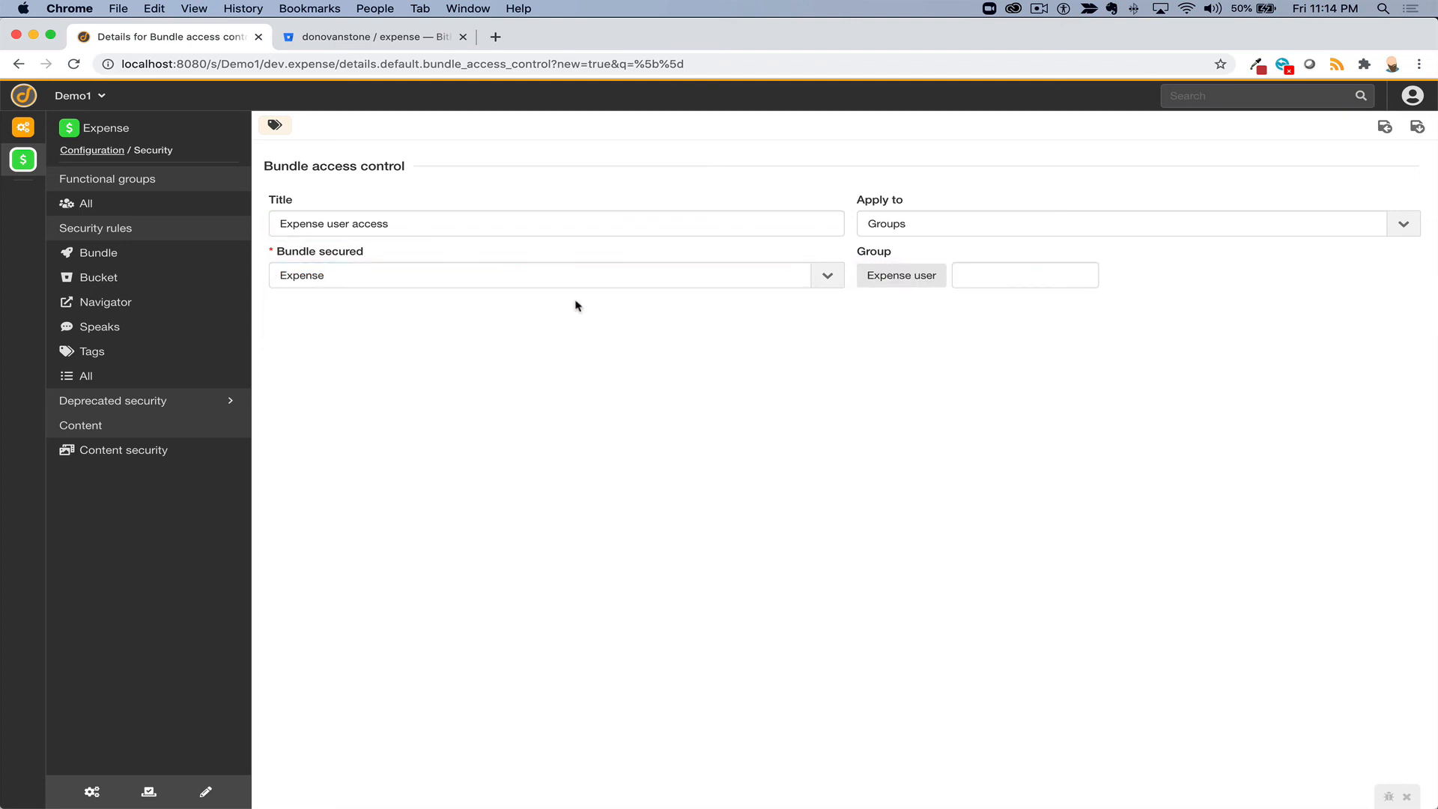
click(1417, 127)
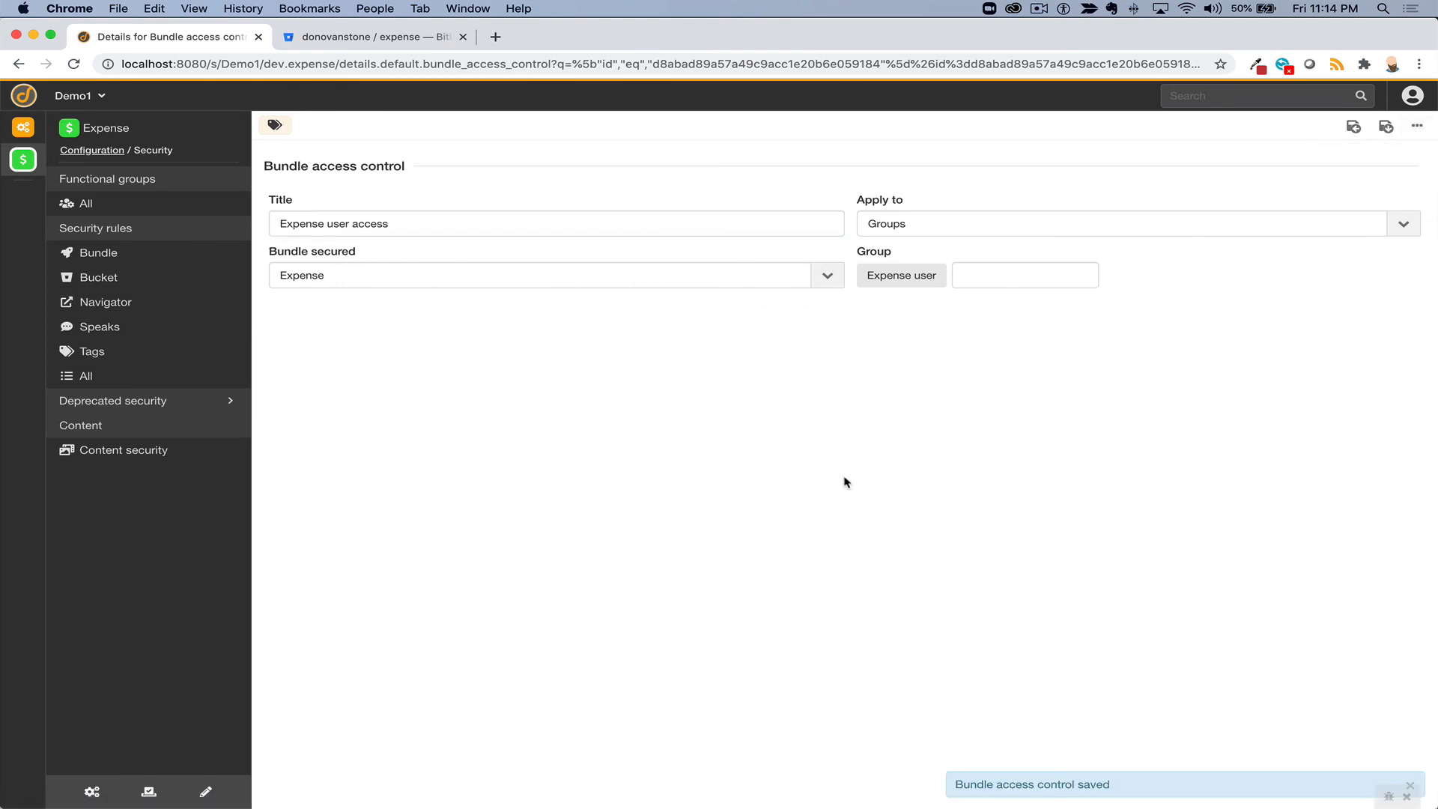
key(ctrl+alt+i)
- Impersonate the searched test user, reload to see no bundle access, stop, then open User management
text(dono)
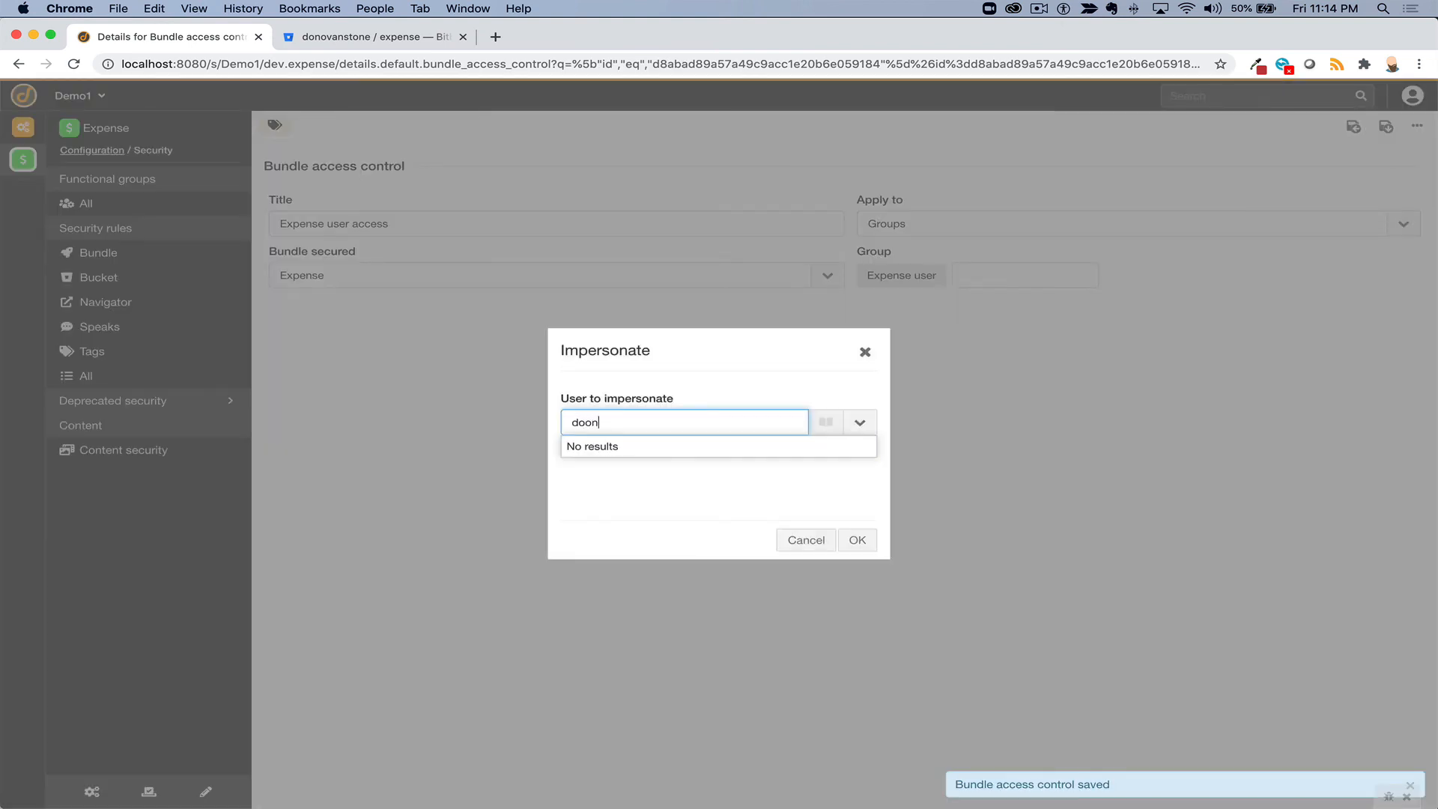
key(BackSpace)
key(BackSpace)
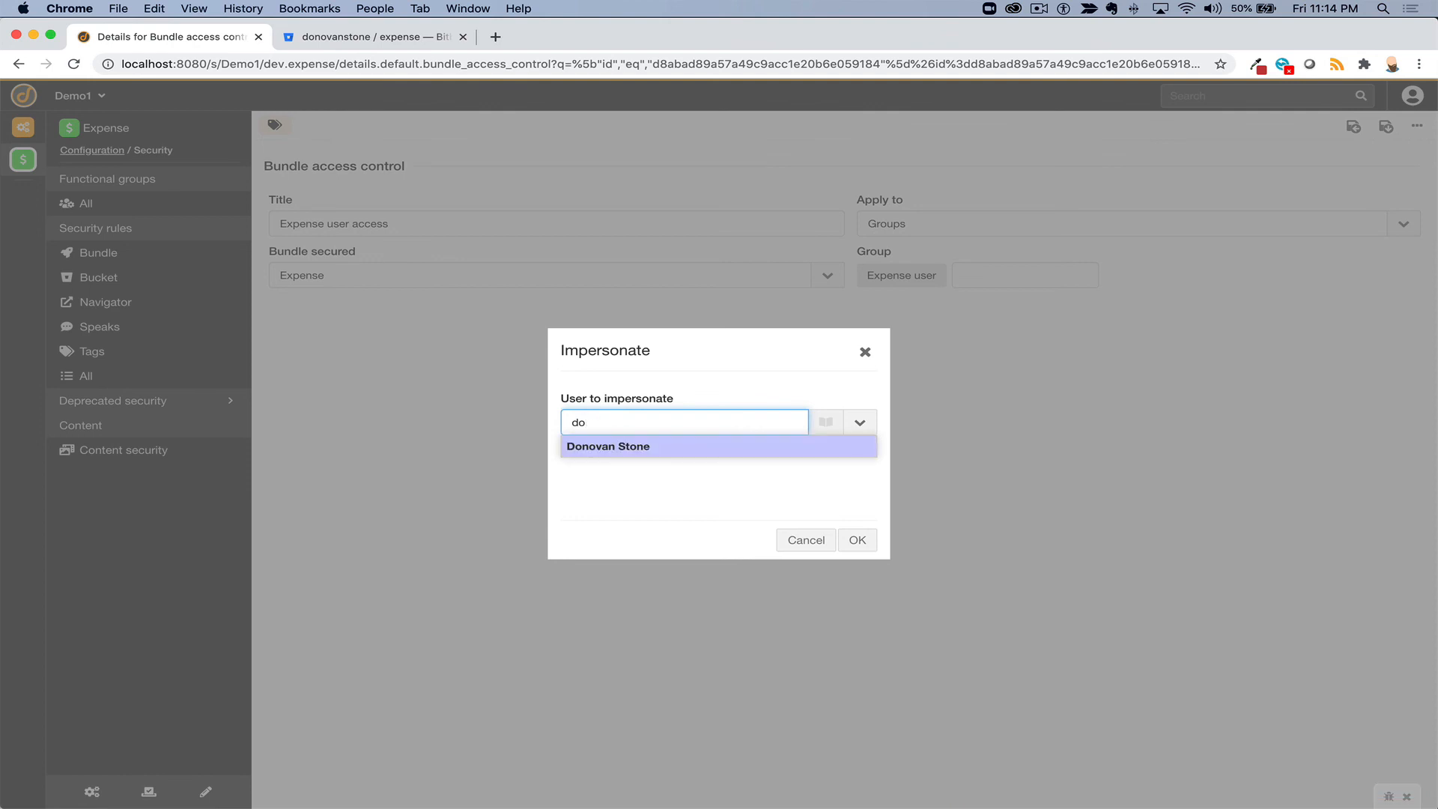
click(771, 449)
click(853, 537)
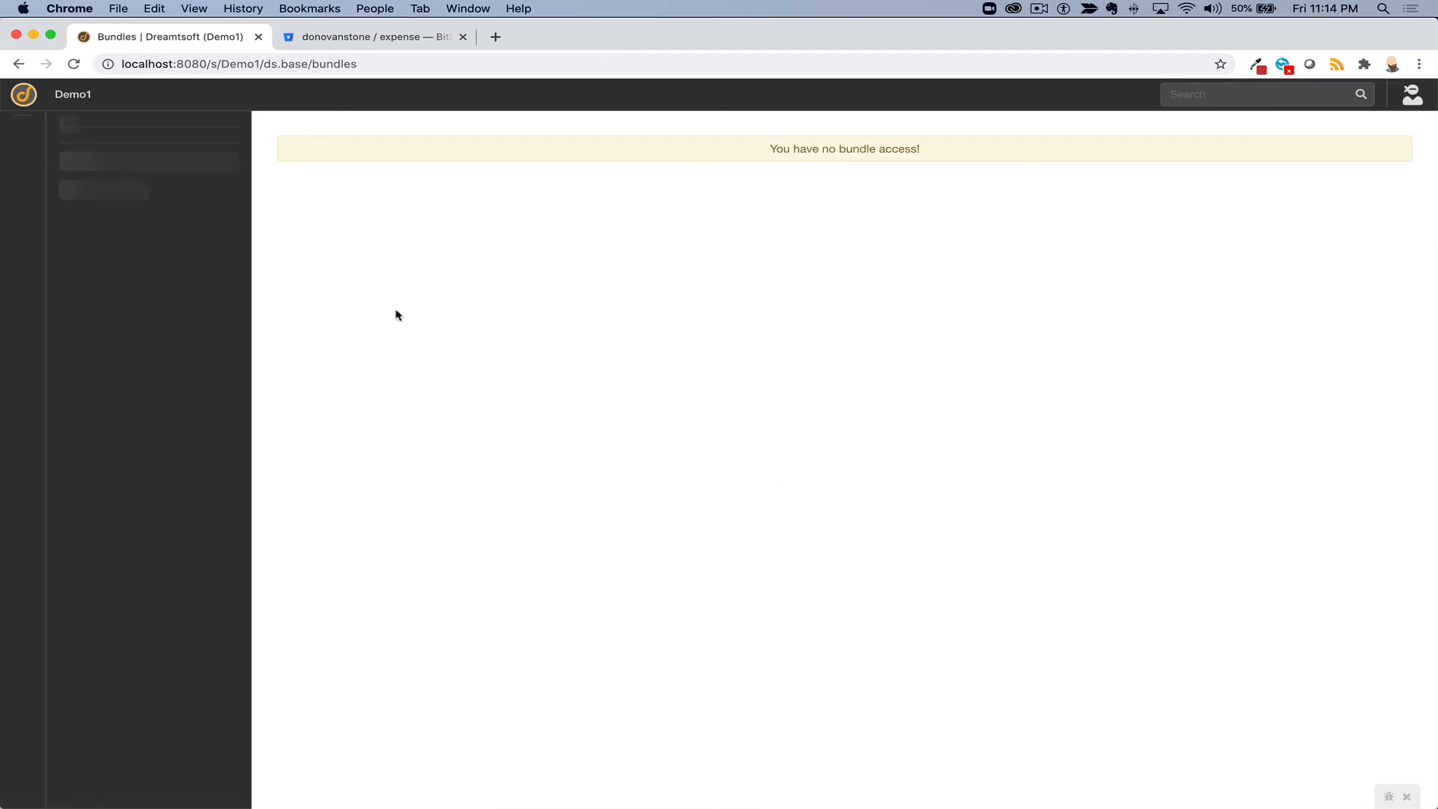
click(73, 65)
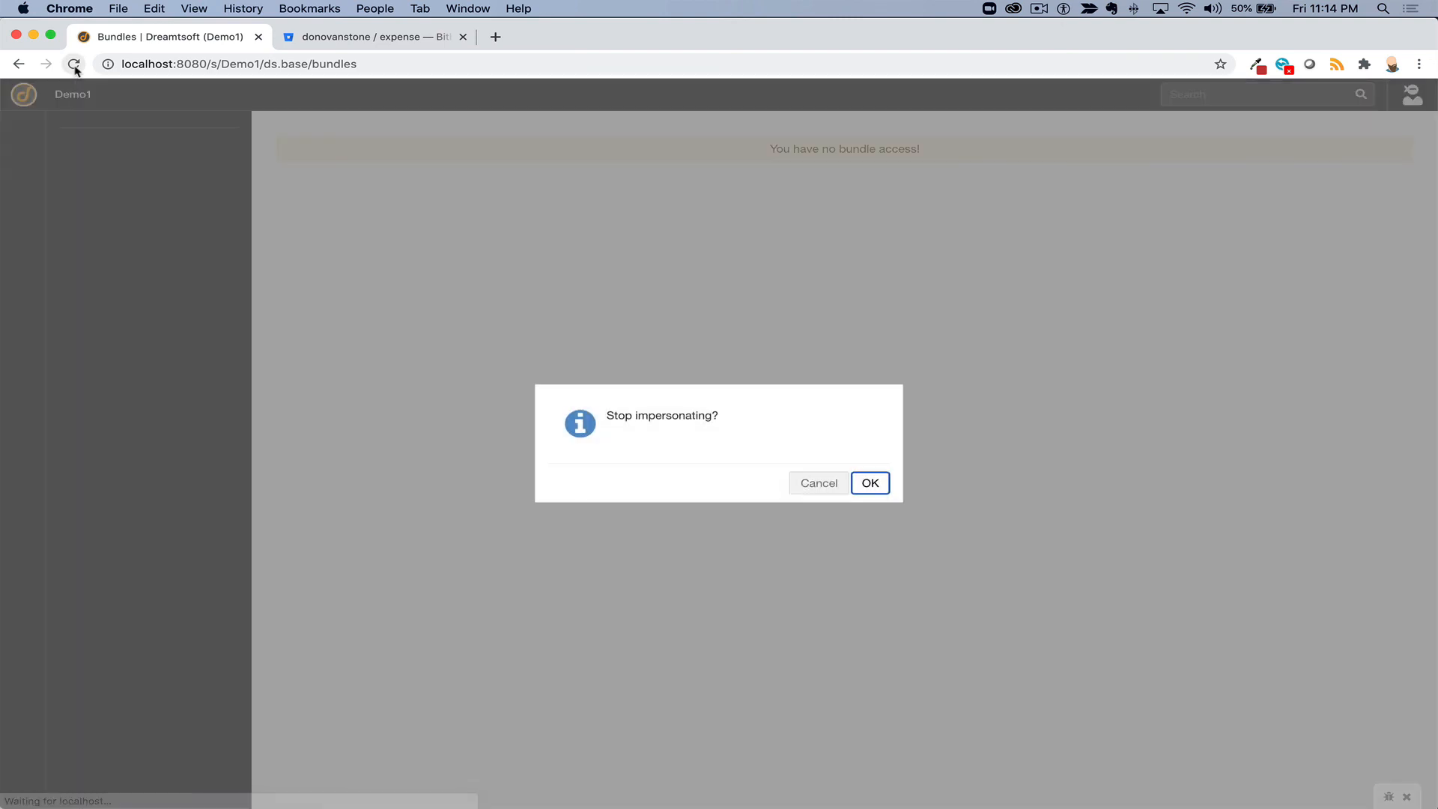
key(Return)
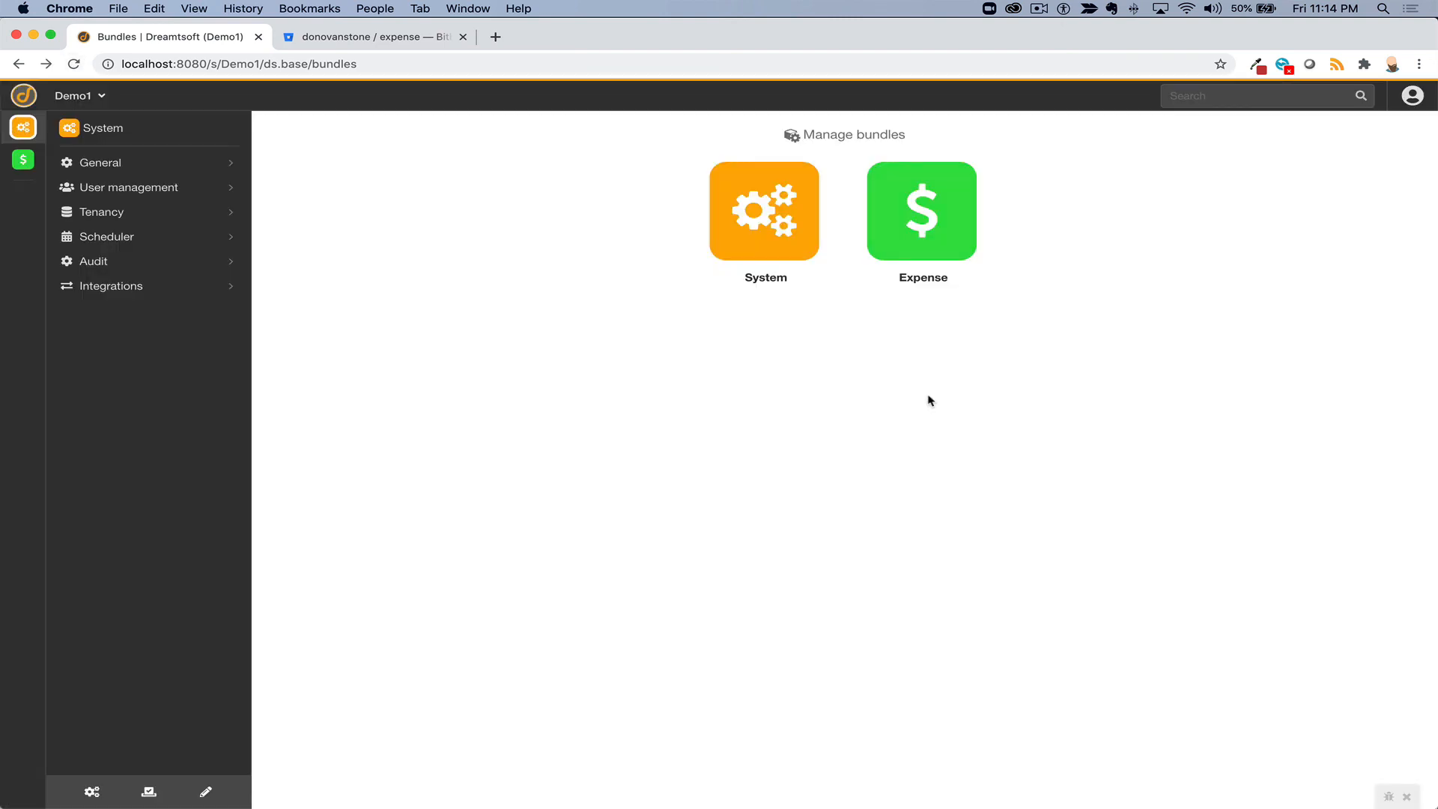
click(153, 194)
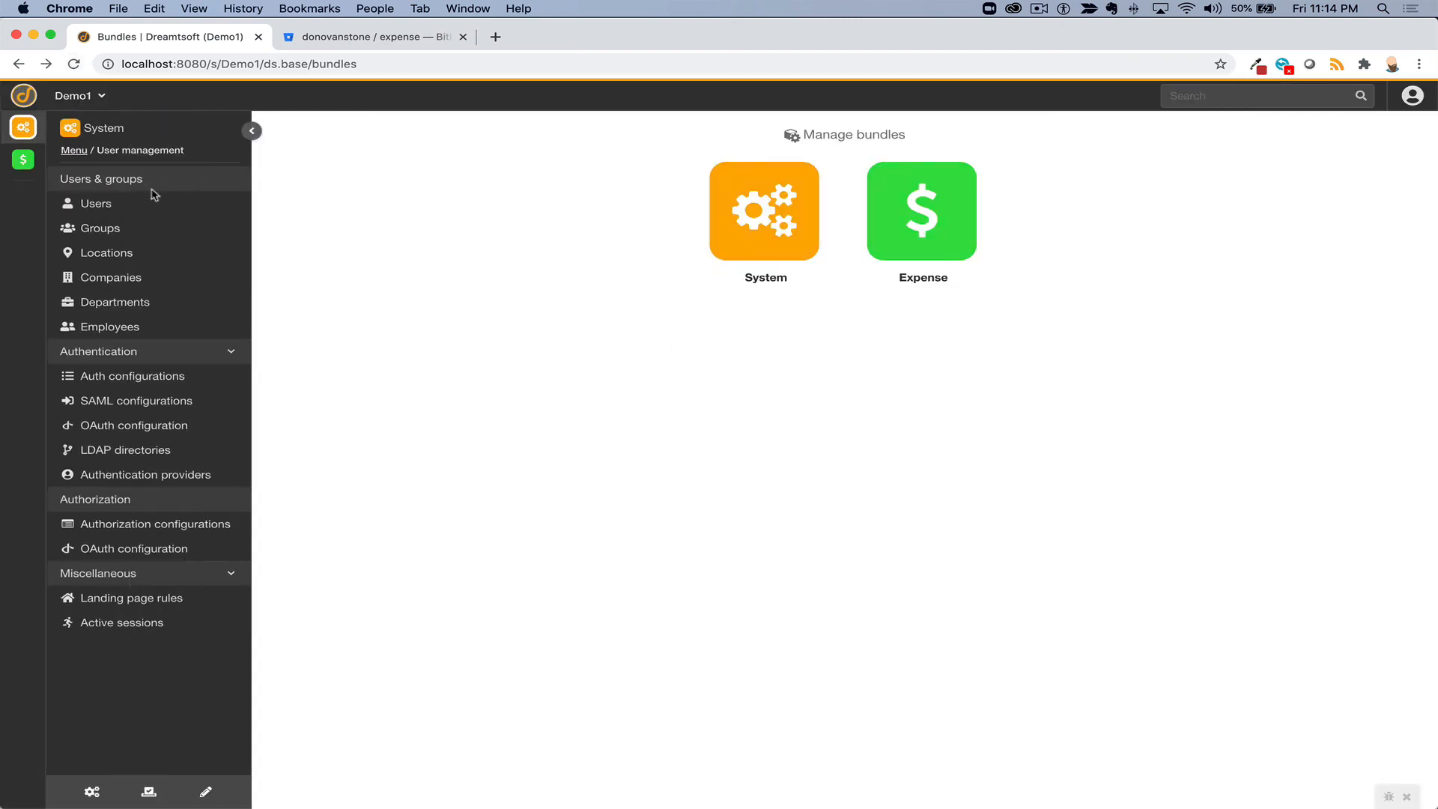
- Rename the Expense user group to 'Expense users' and save it
click(115, 238)
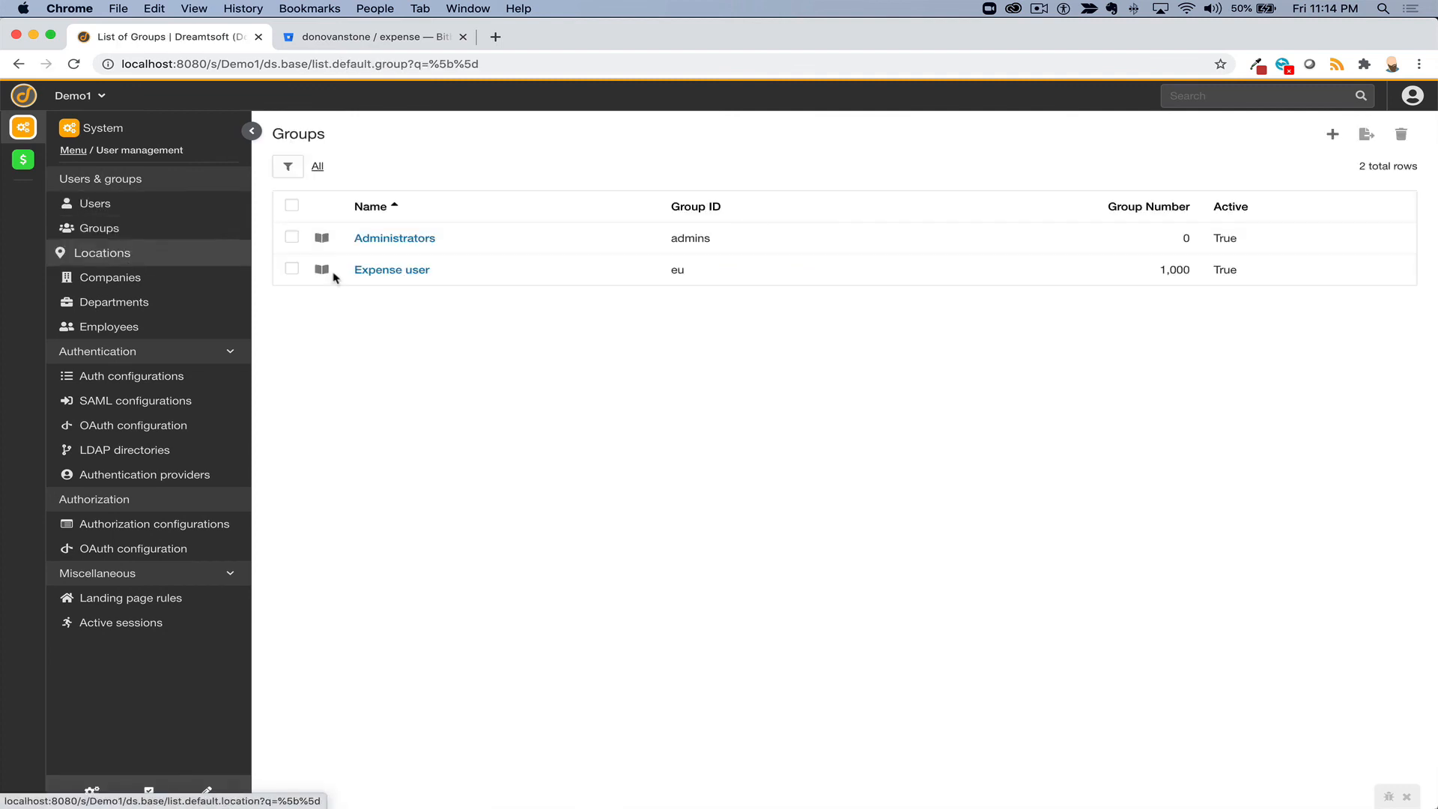
click(380, 271)
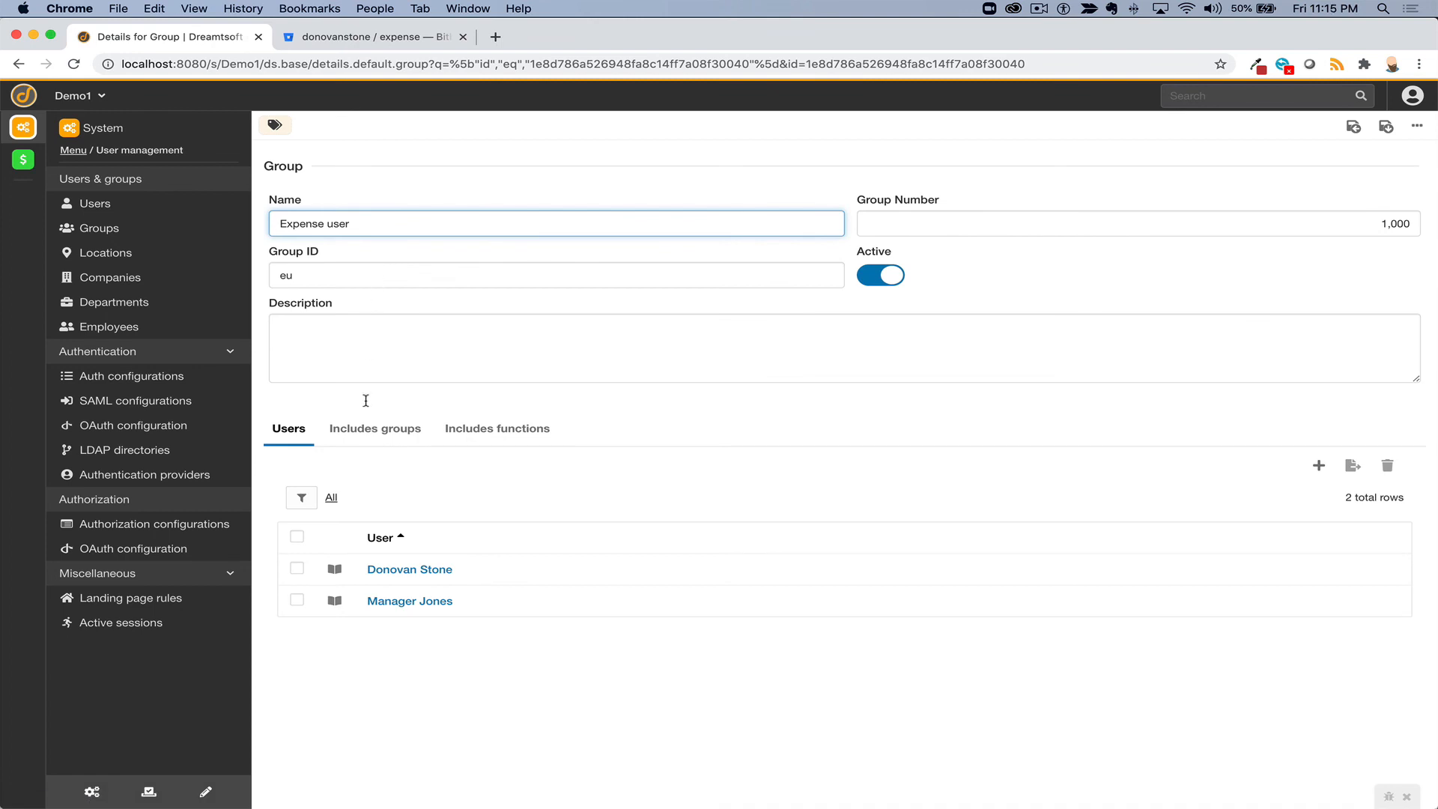
click(485, 433)
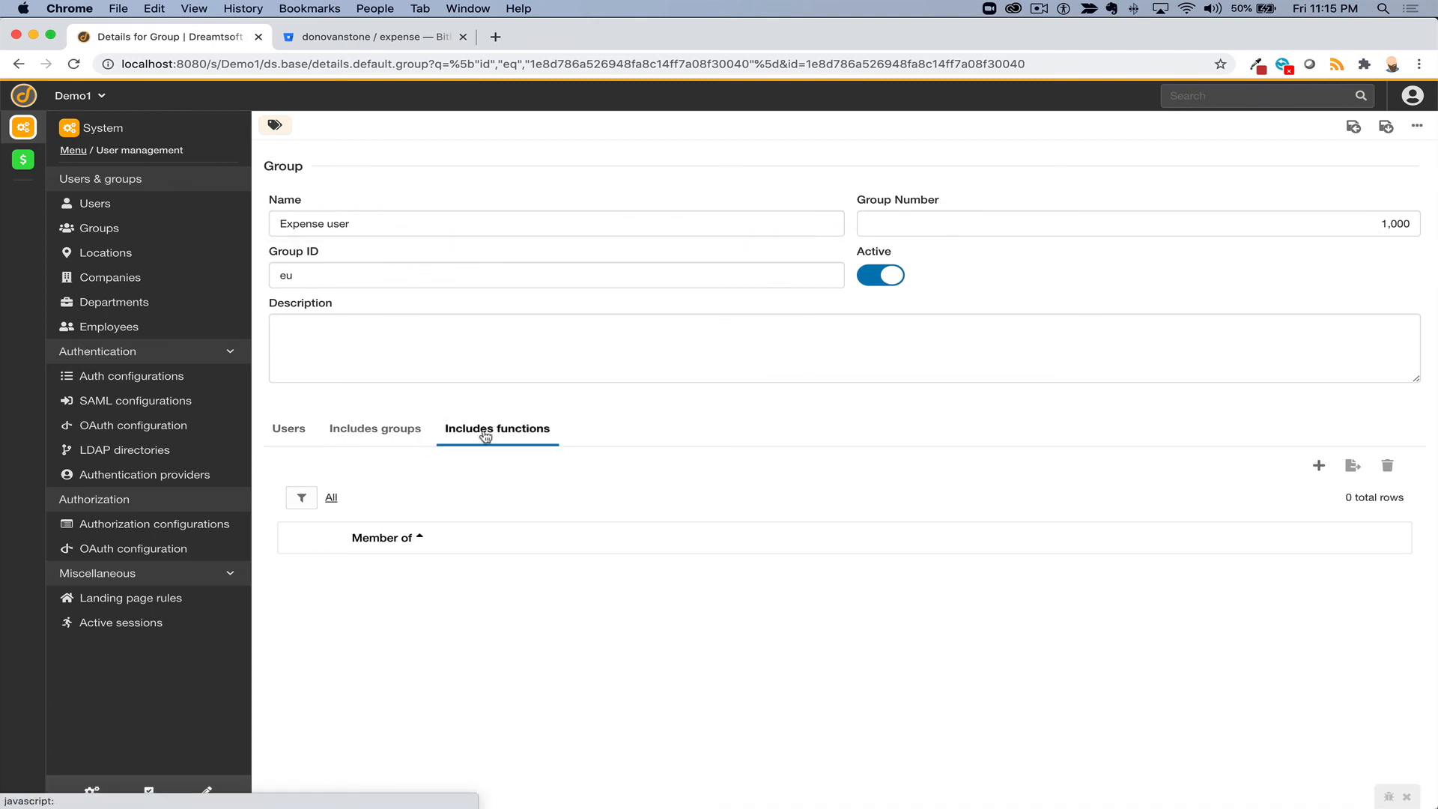
click(138, 237)
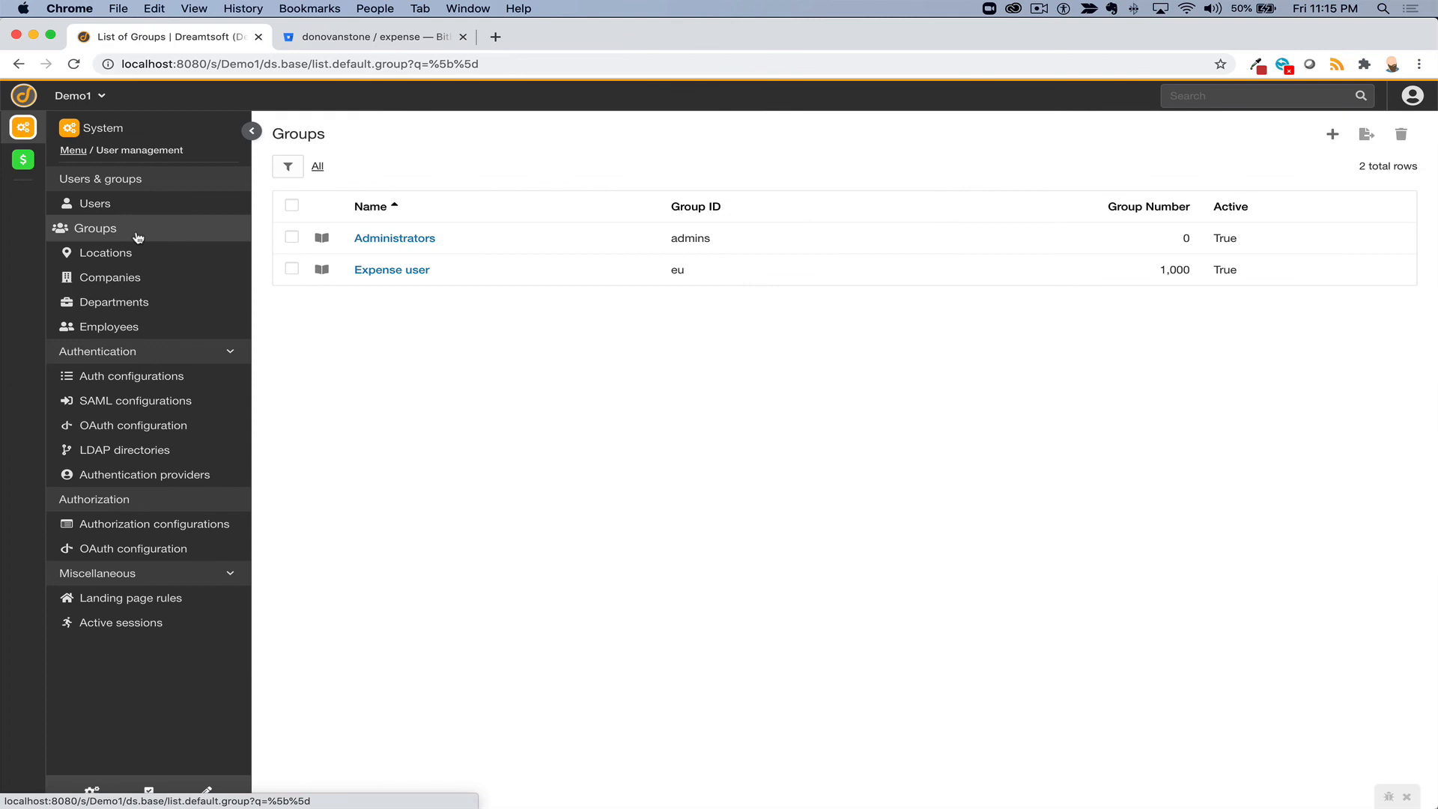
click(392, 270)
click(390, 223)
text(se users)
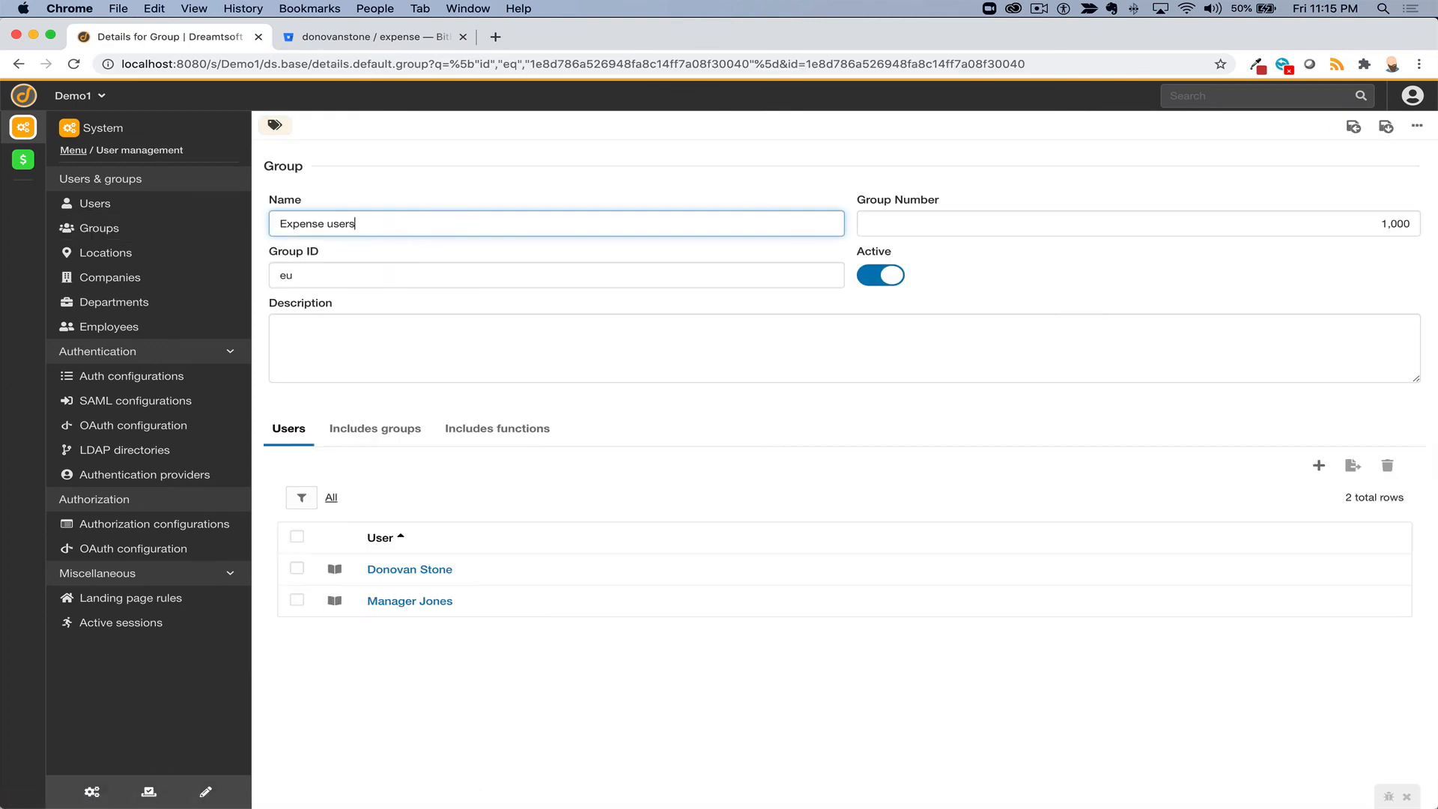
click(1387, 129)
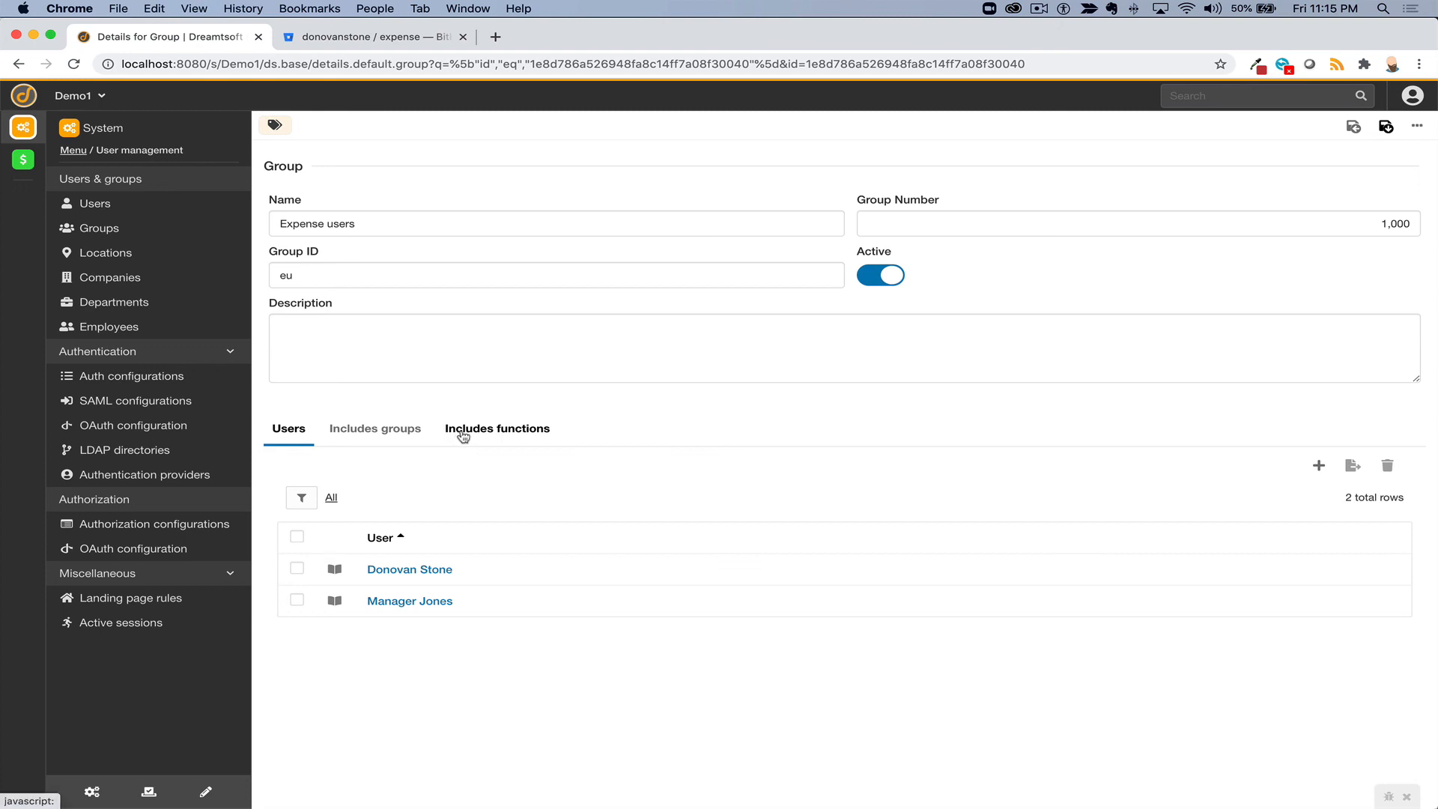
- Add the Expense user function to the group's included functions, then open the Expense app
click(463, 436)
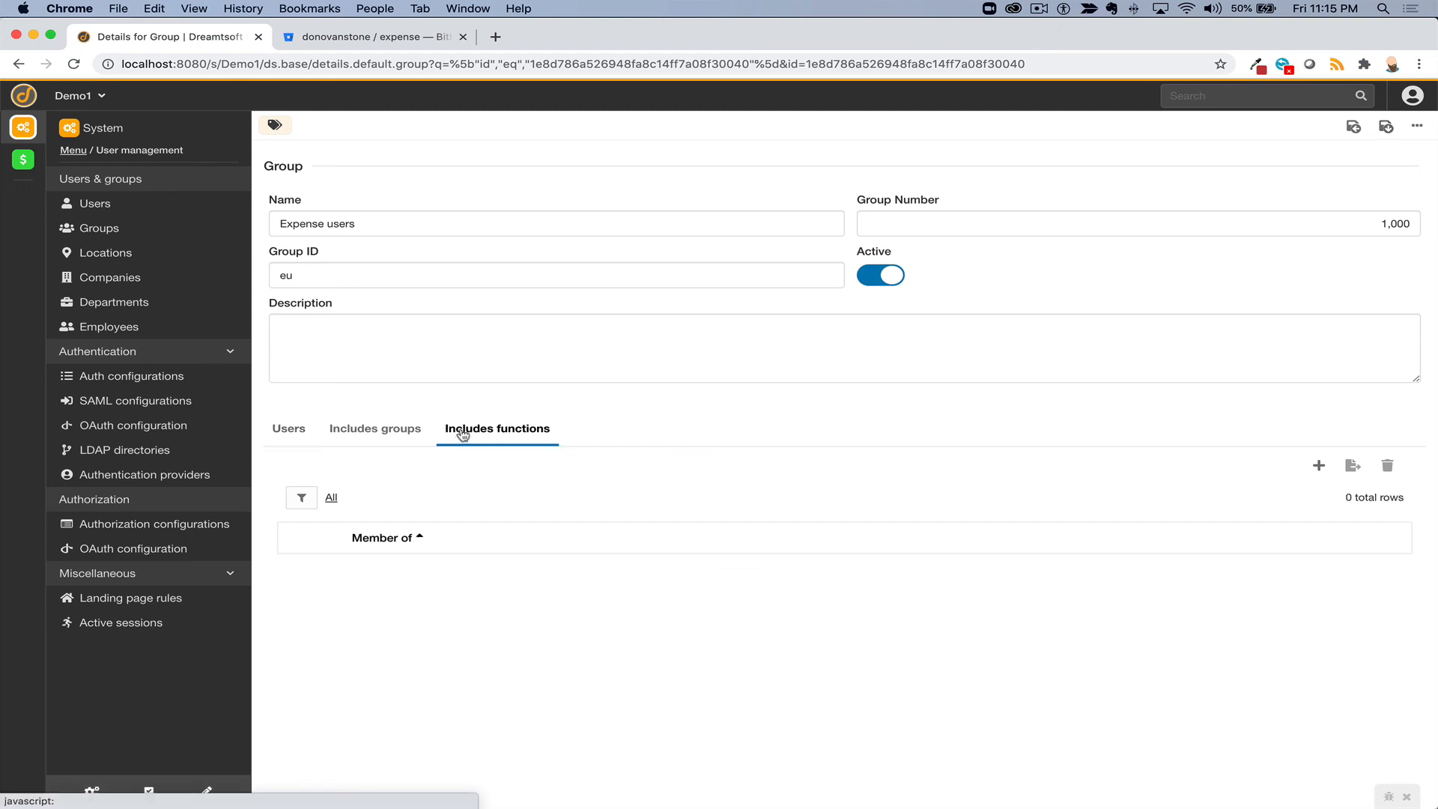
click(1323, 467)
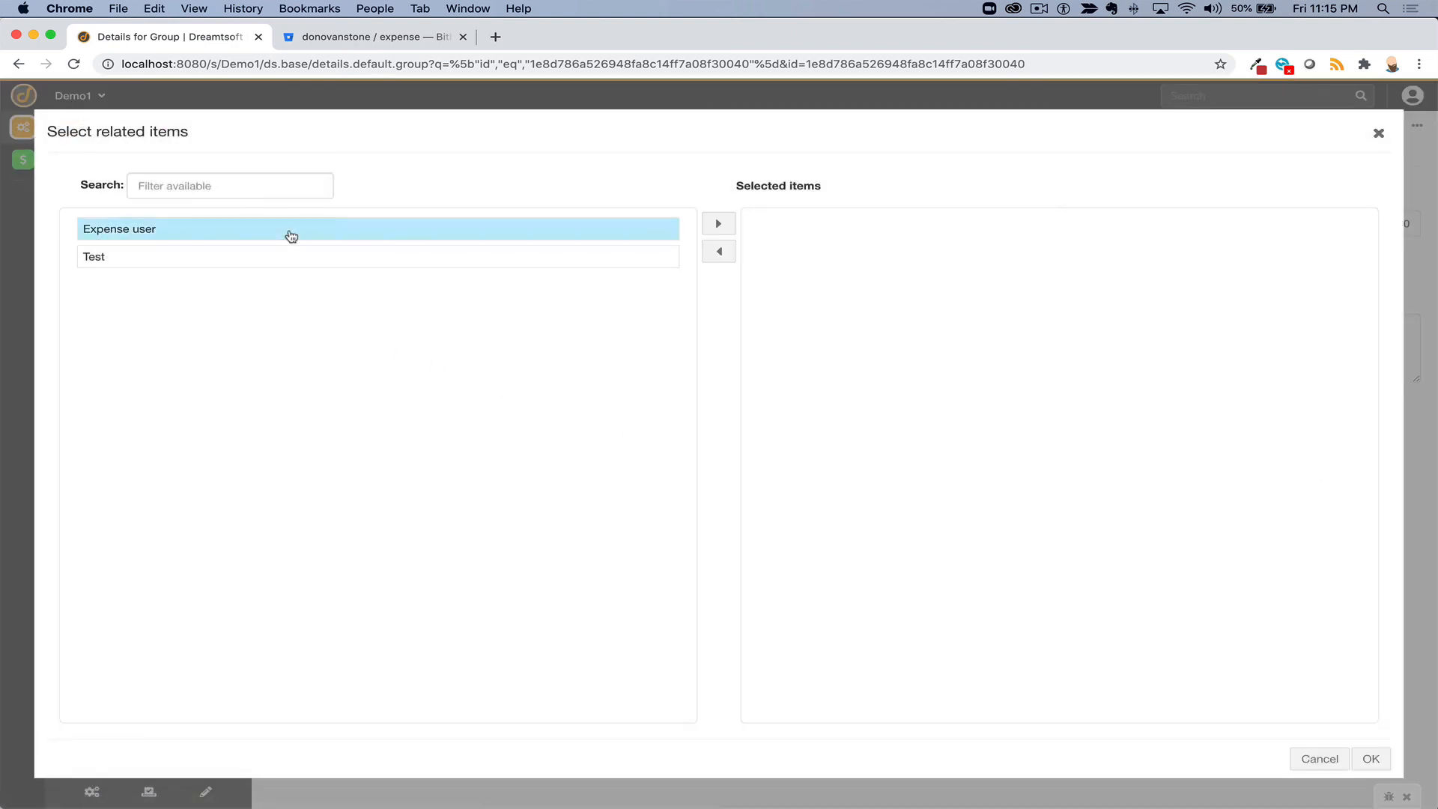
double_click(290, 237)
click(1370, 758)
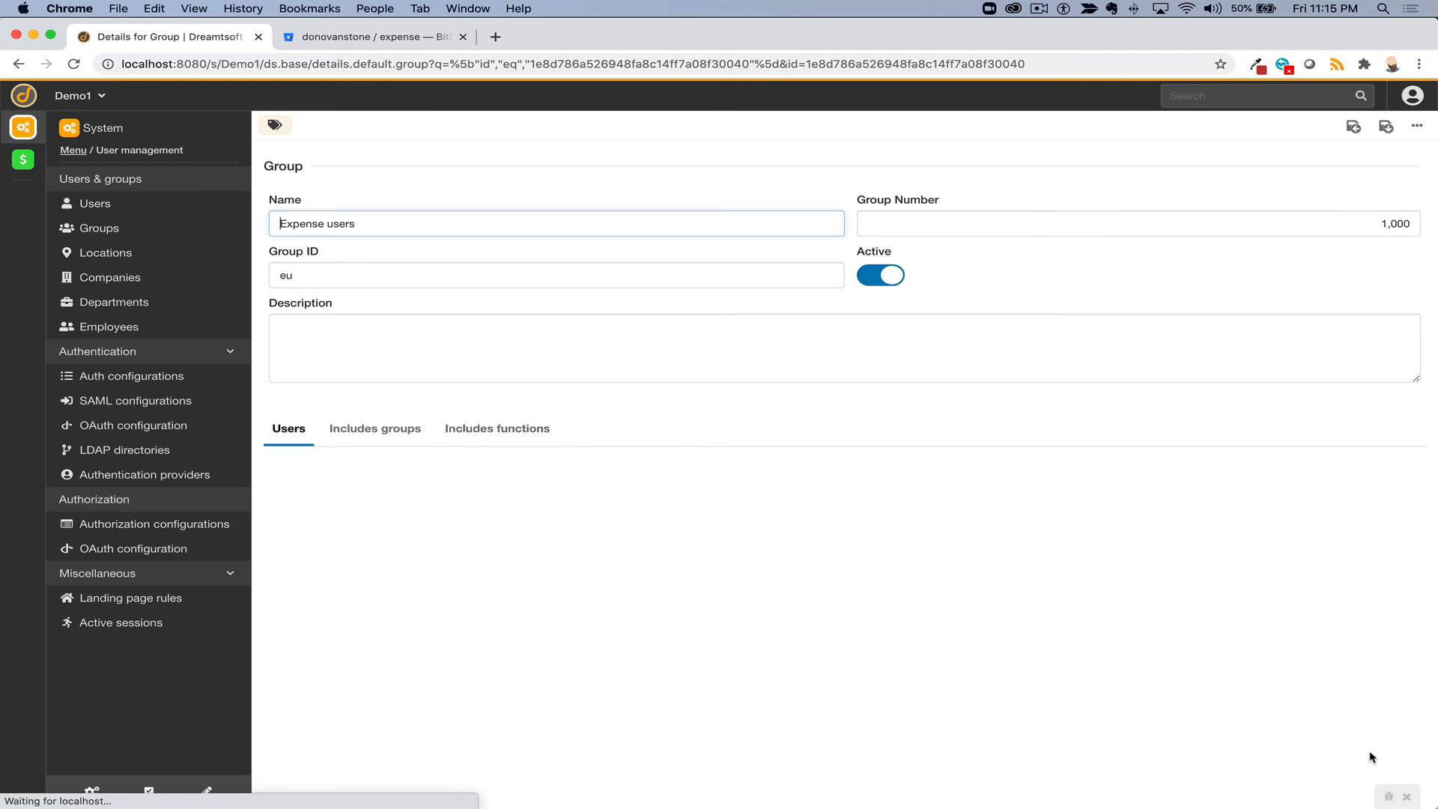
click(492, 435)
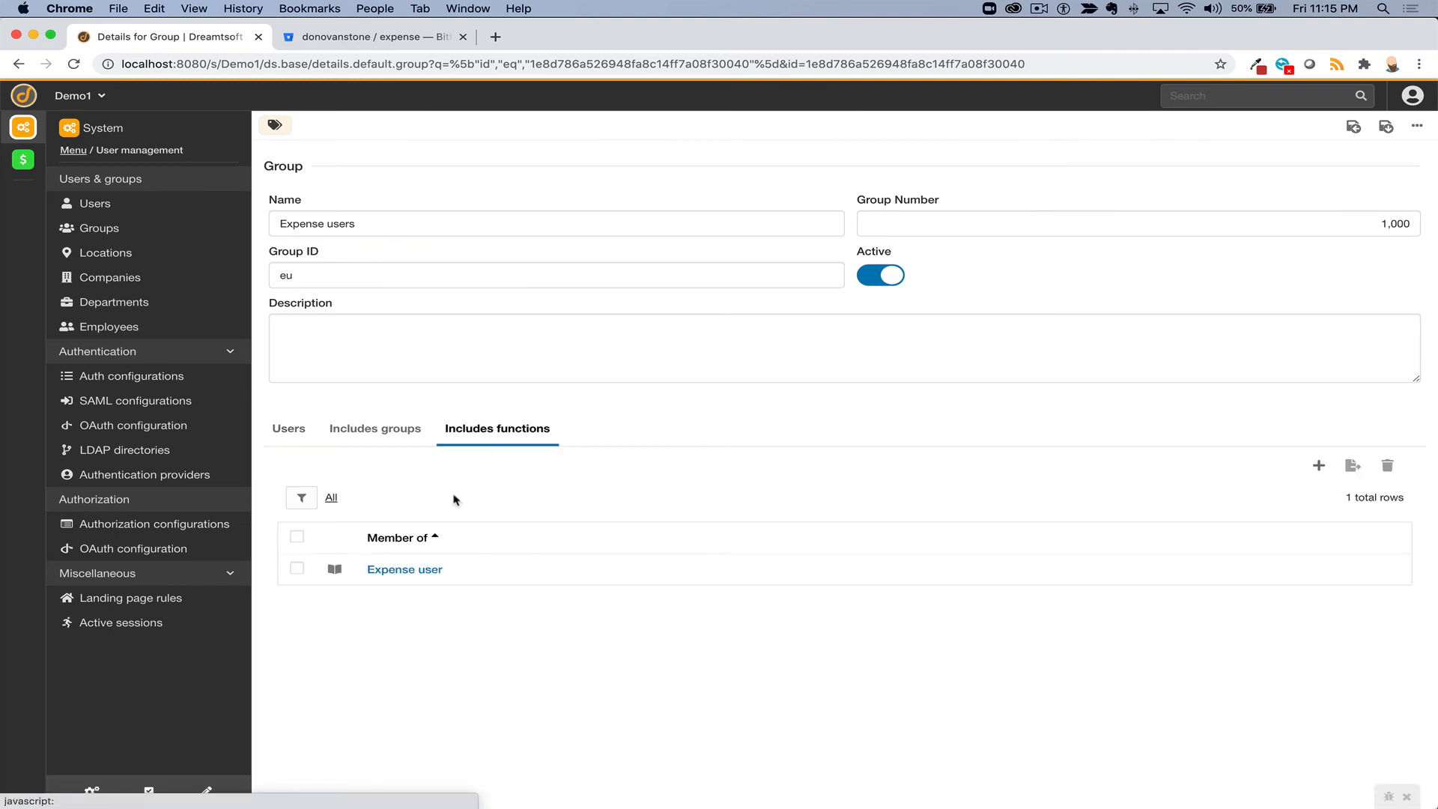
click(287, 428)
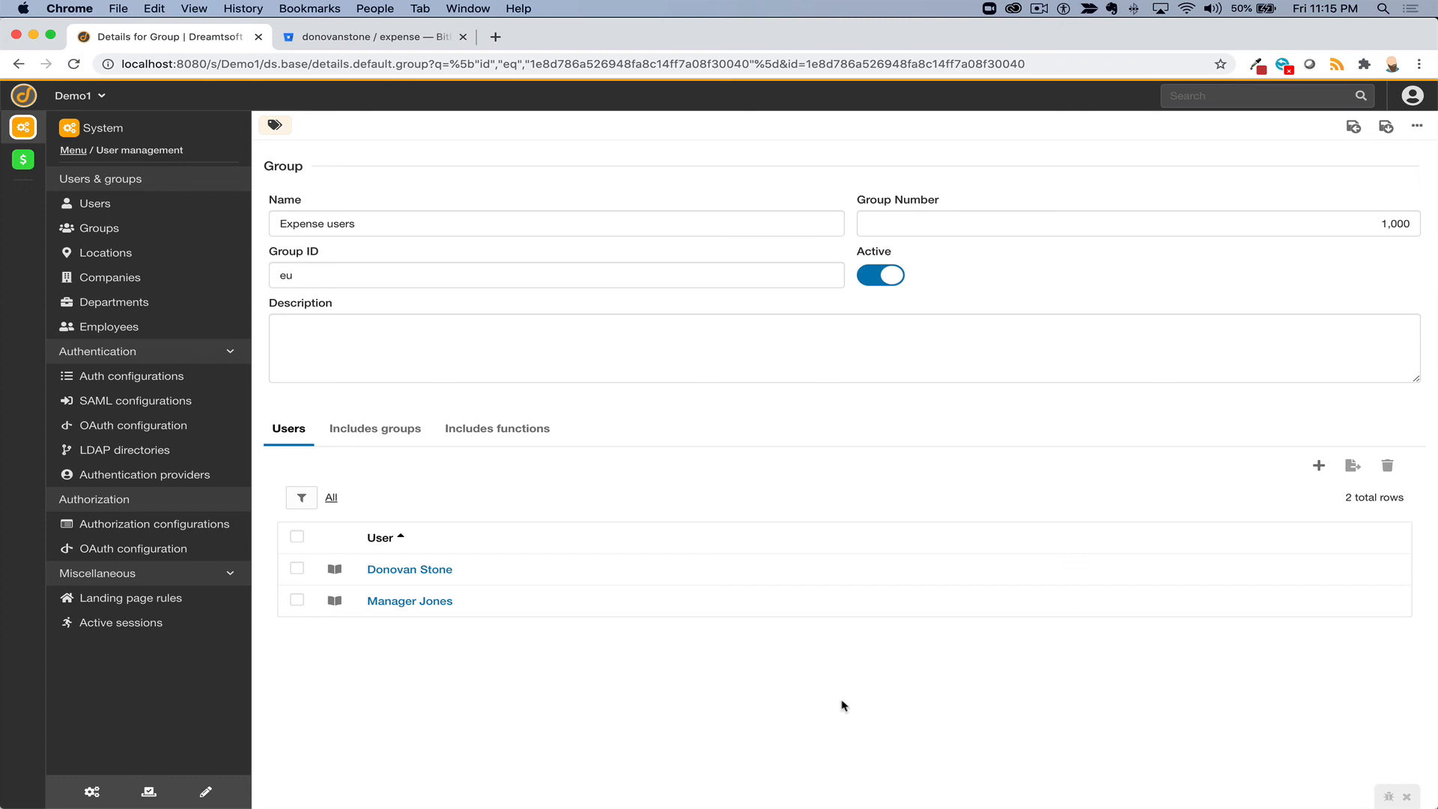
click(23, 159)
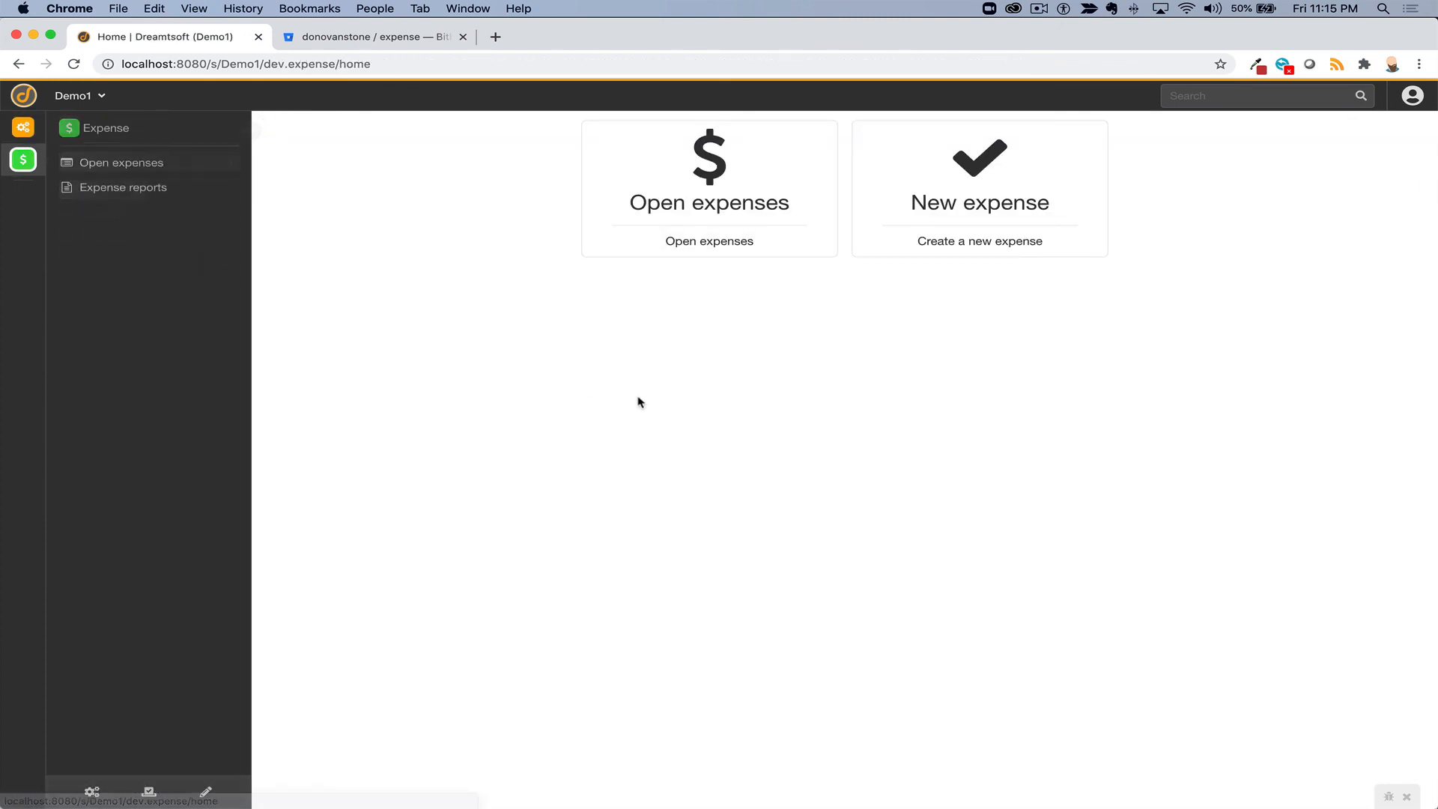
- Impersonate a group member, open the Expense app as them, then stop impersonating
key(ctrl+i)
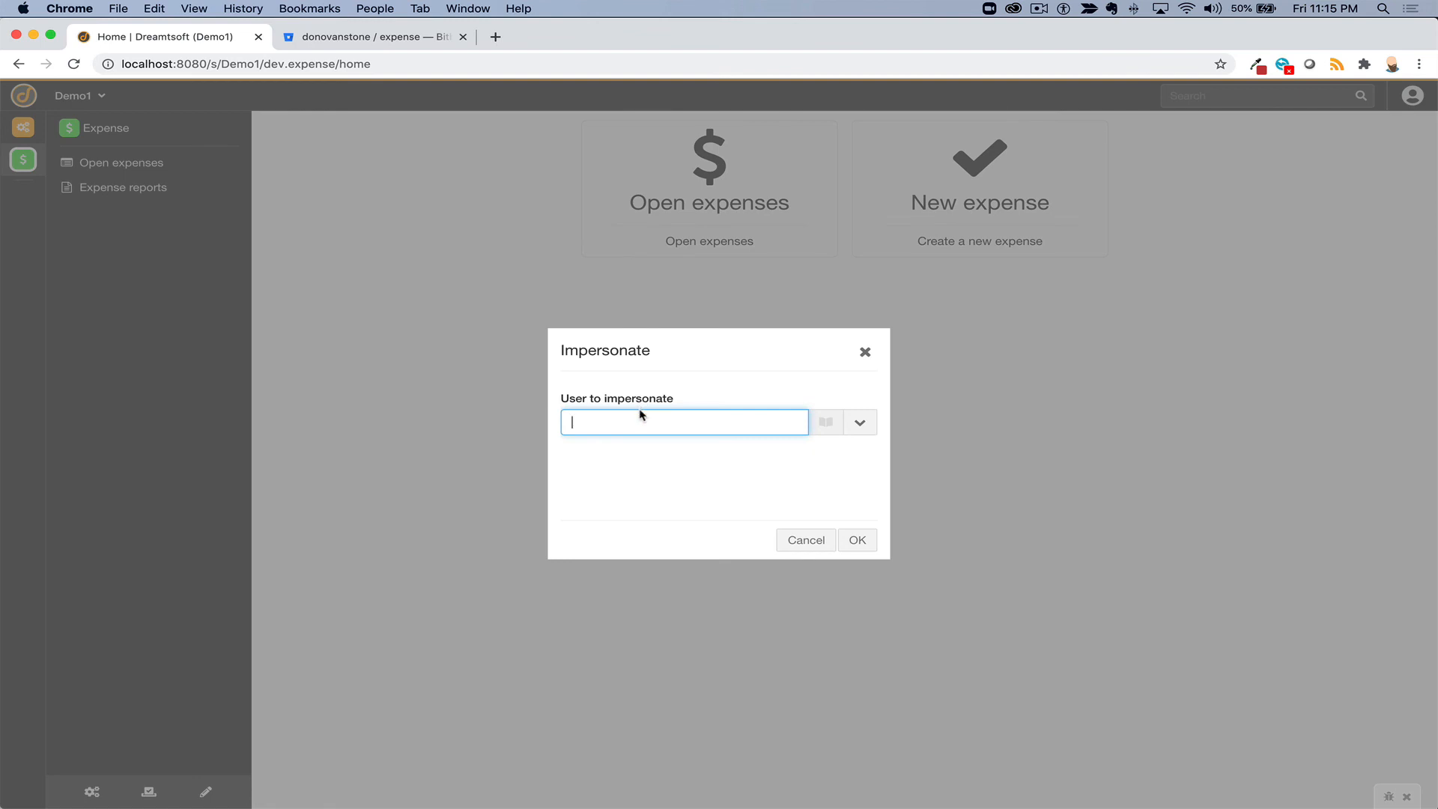
click(640, 416)
click(642, 446)
click(861, 539)
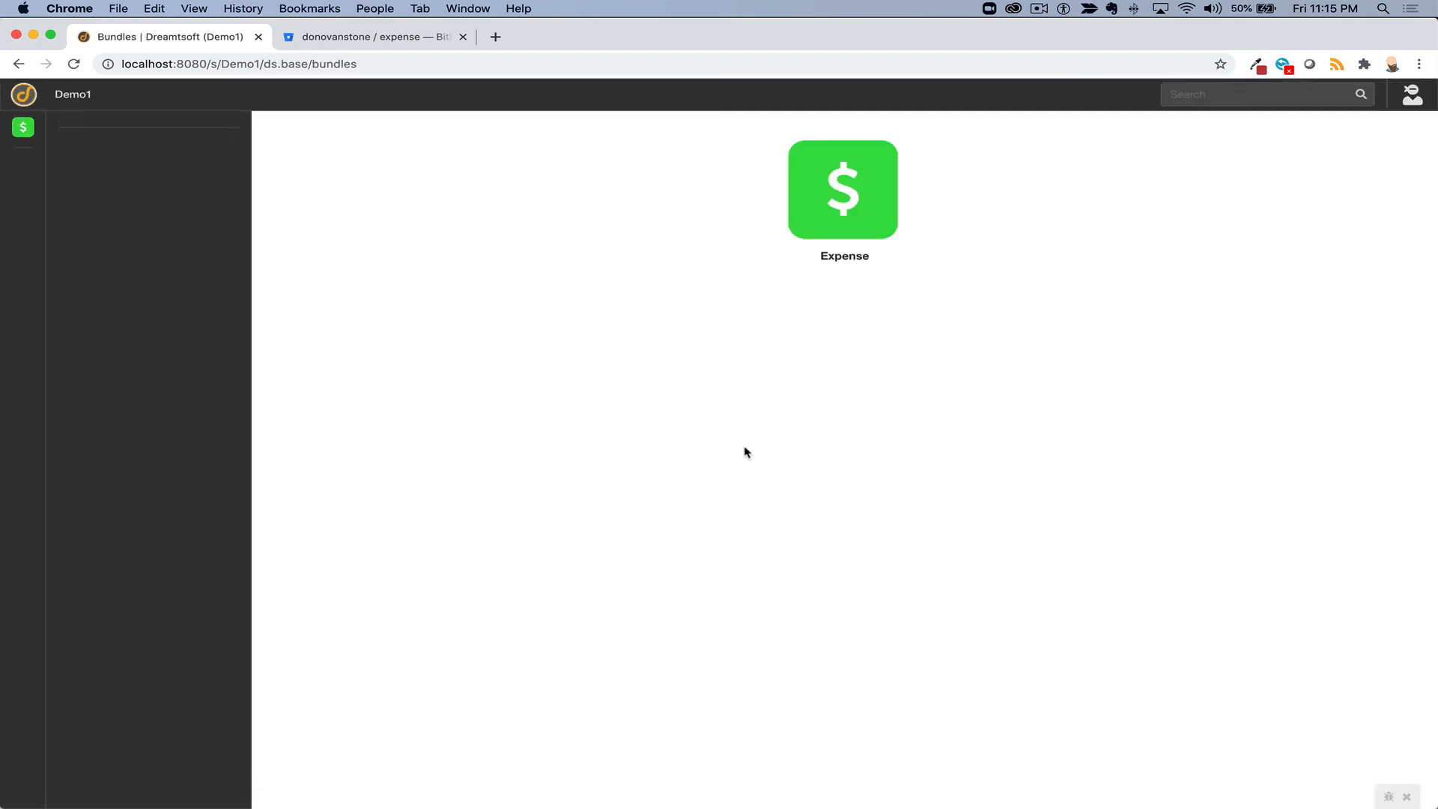
click(842, 216)
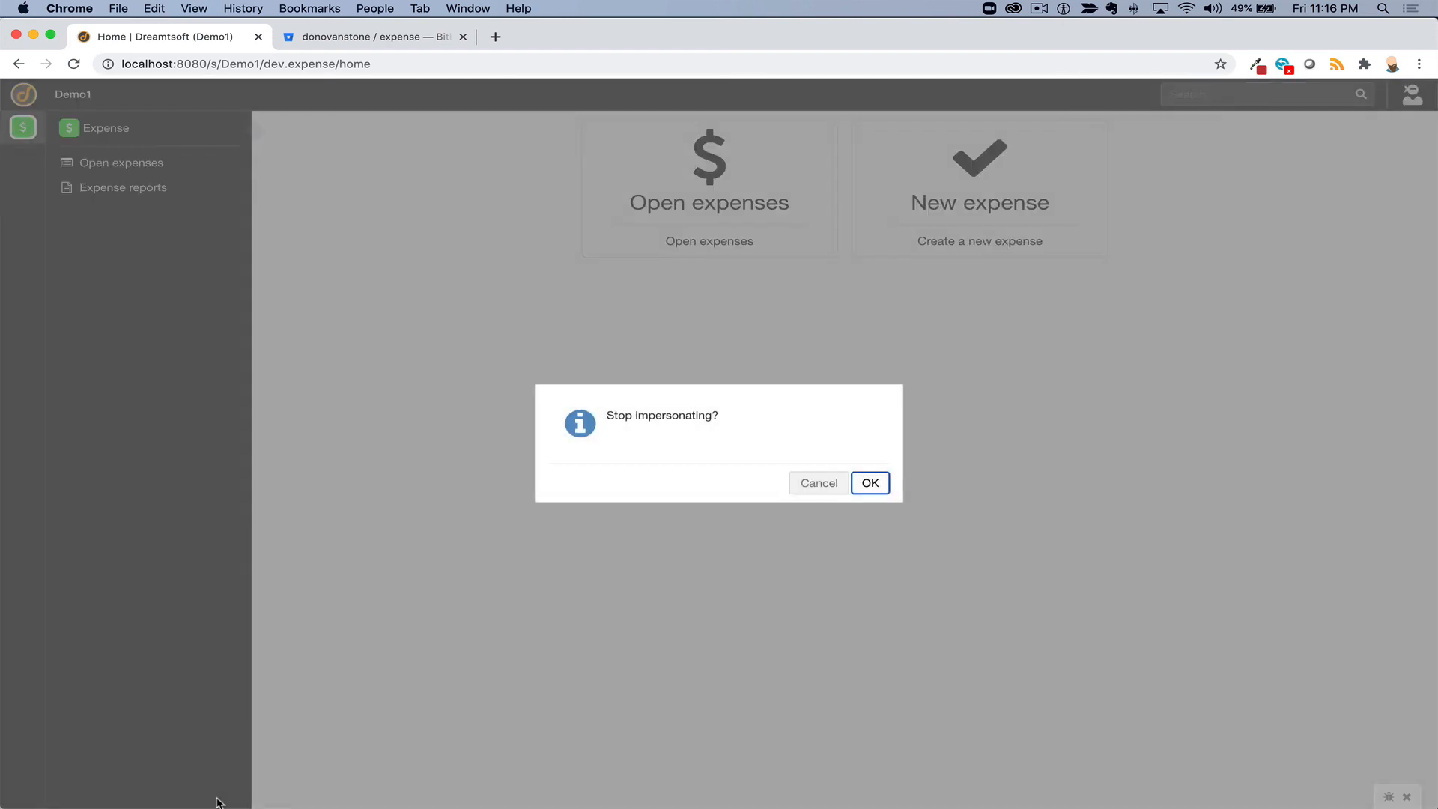
click(864, 485)
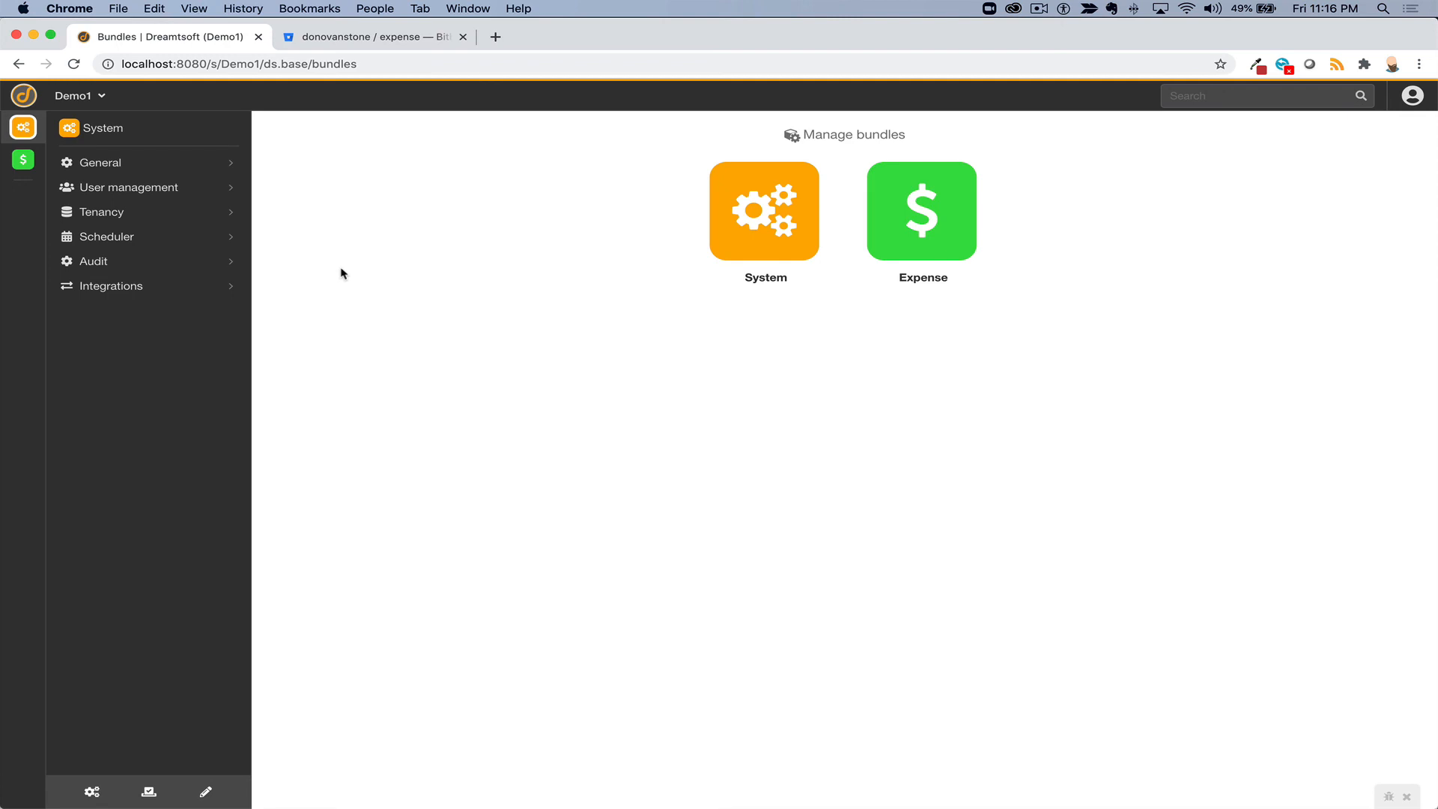
- Browse the workspace bundles, cancel adding a new one, and switch back to the Expense app
key(ctrl+w)
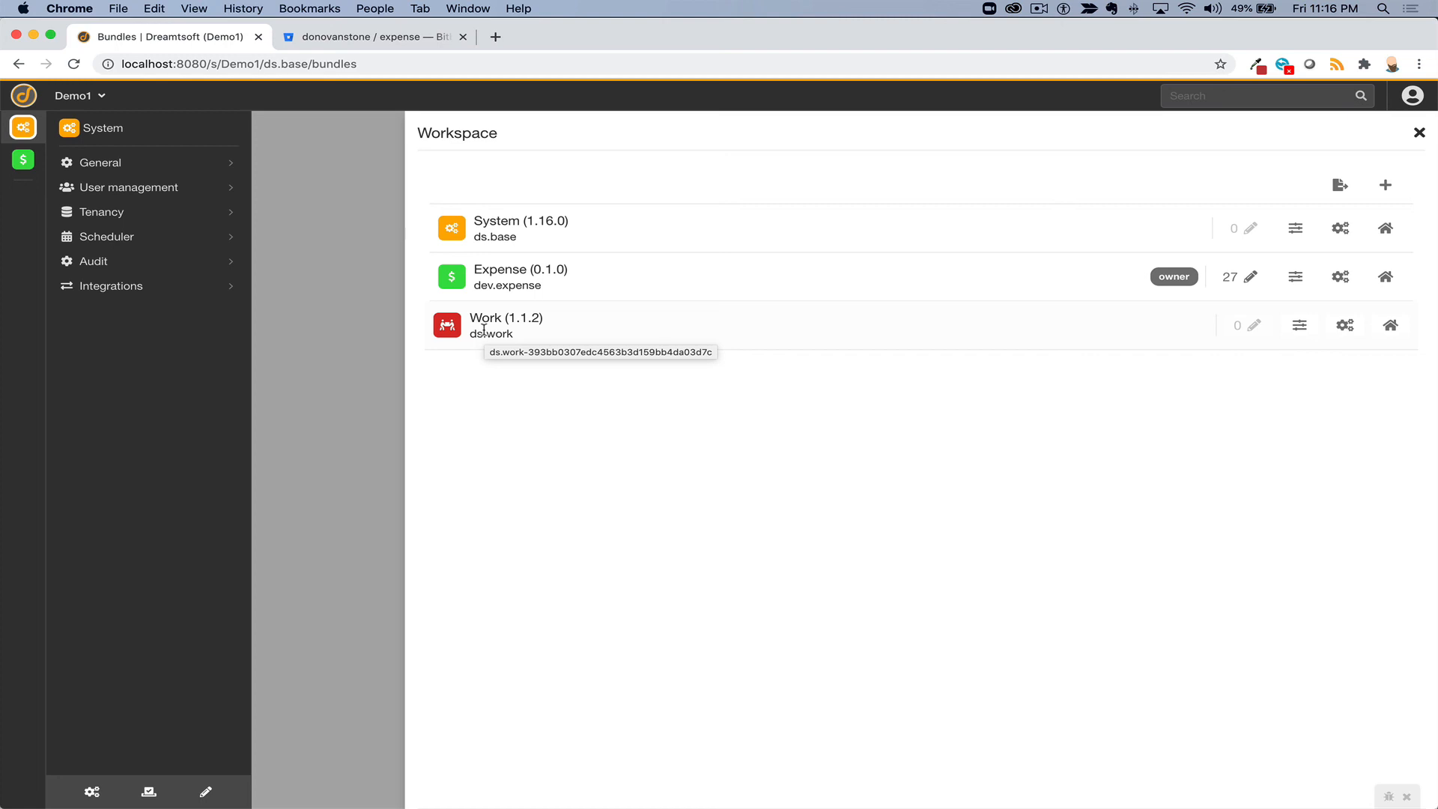
click(1384, 185)
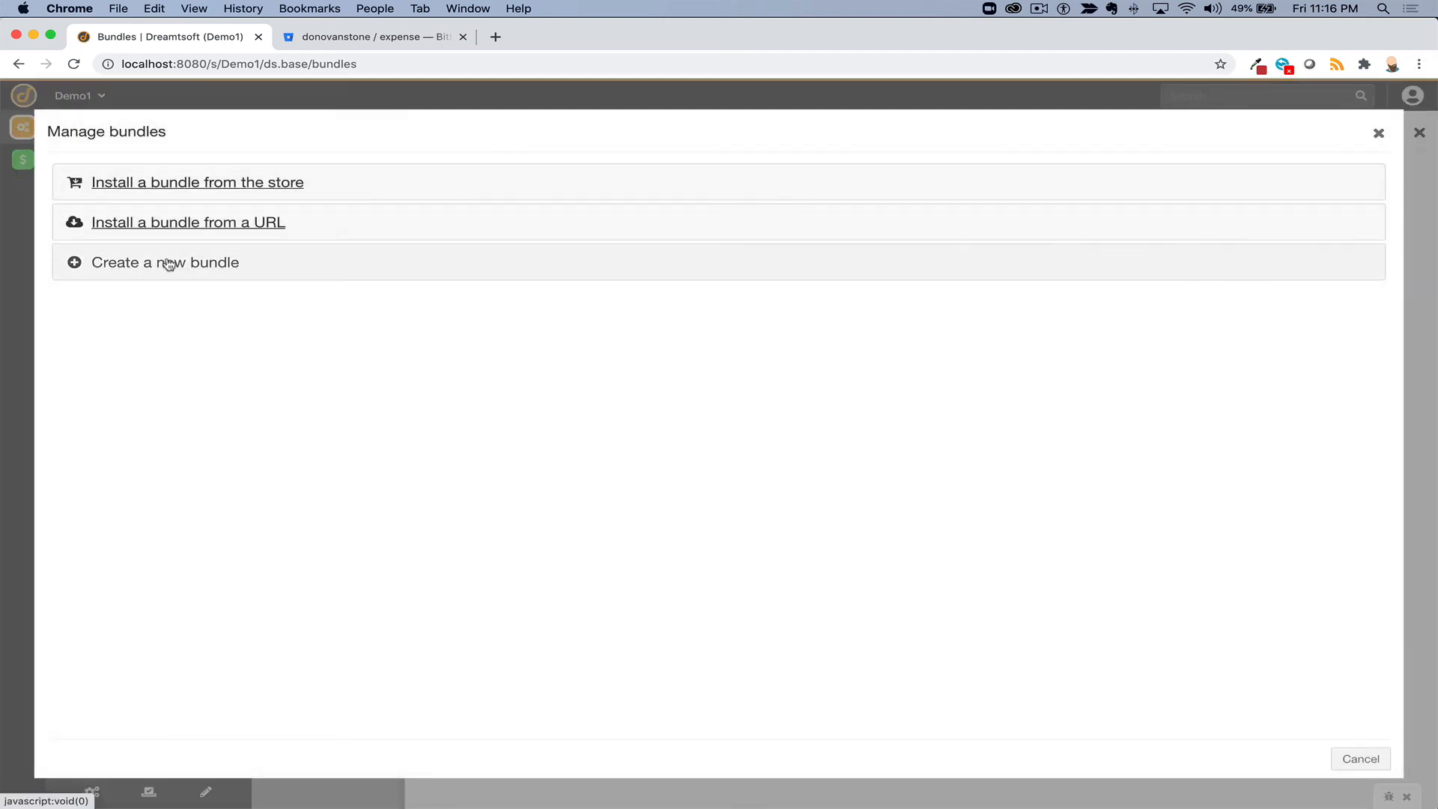
click(1362, 758)
click(93, 792)
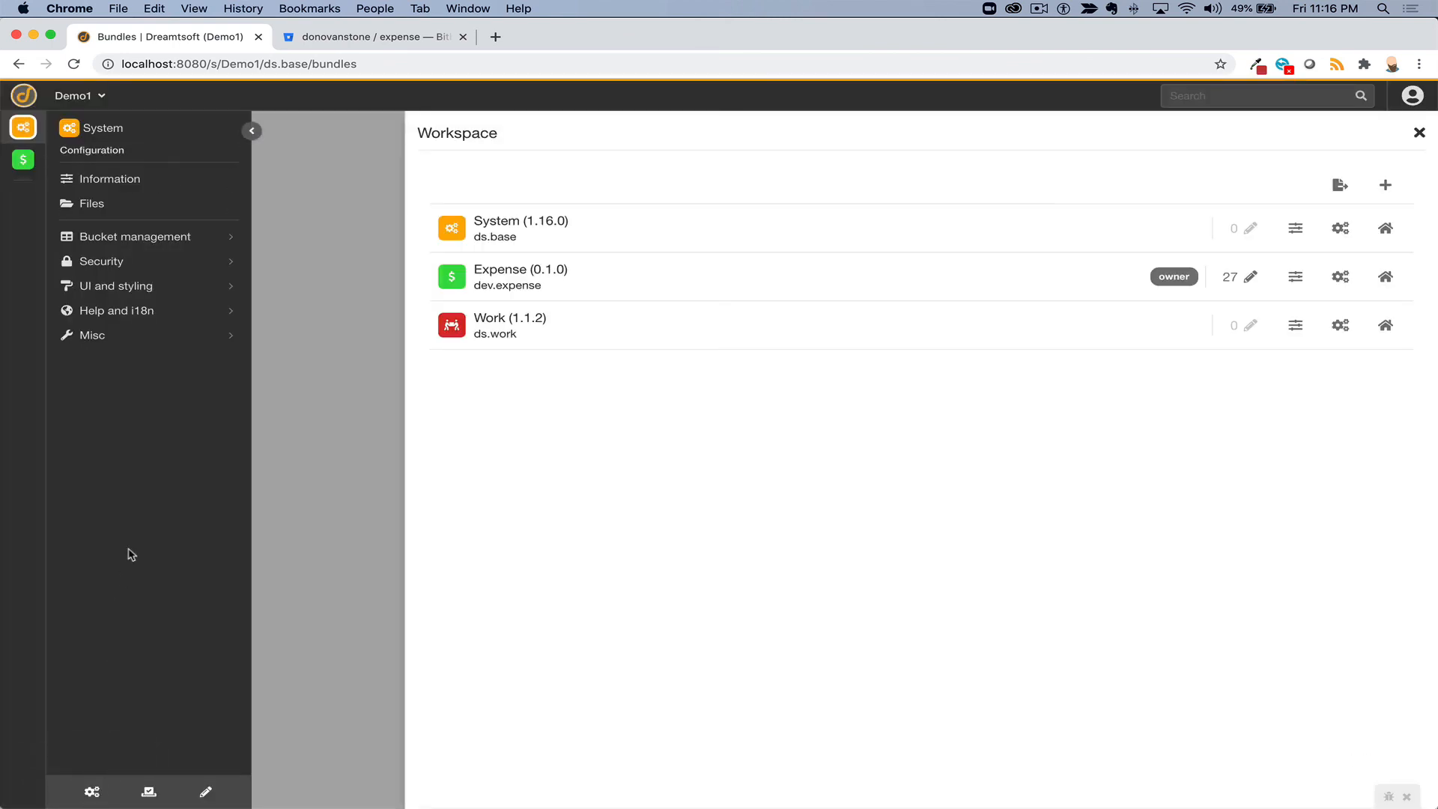
click(22, 162)
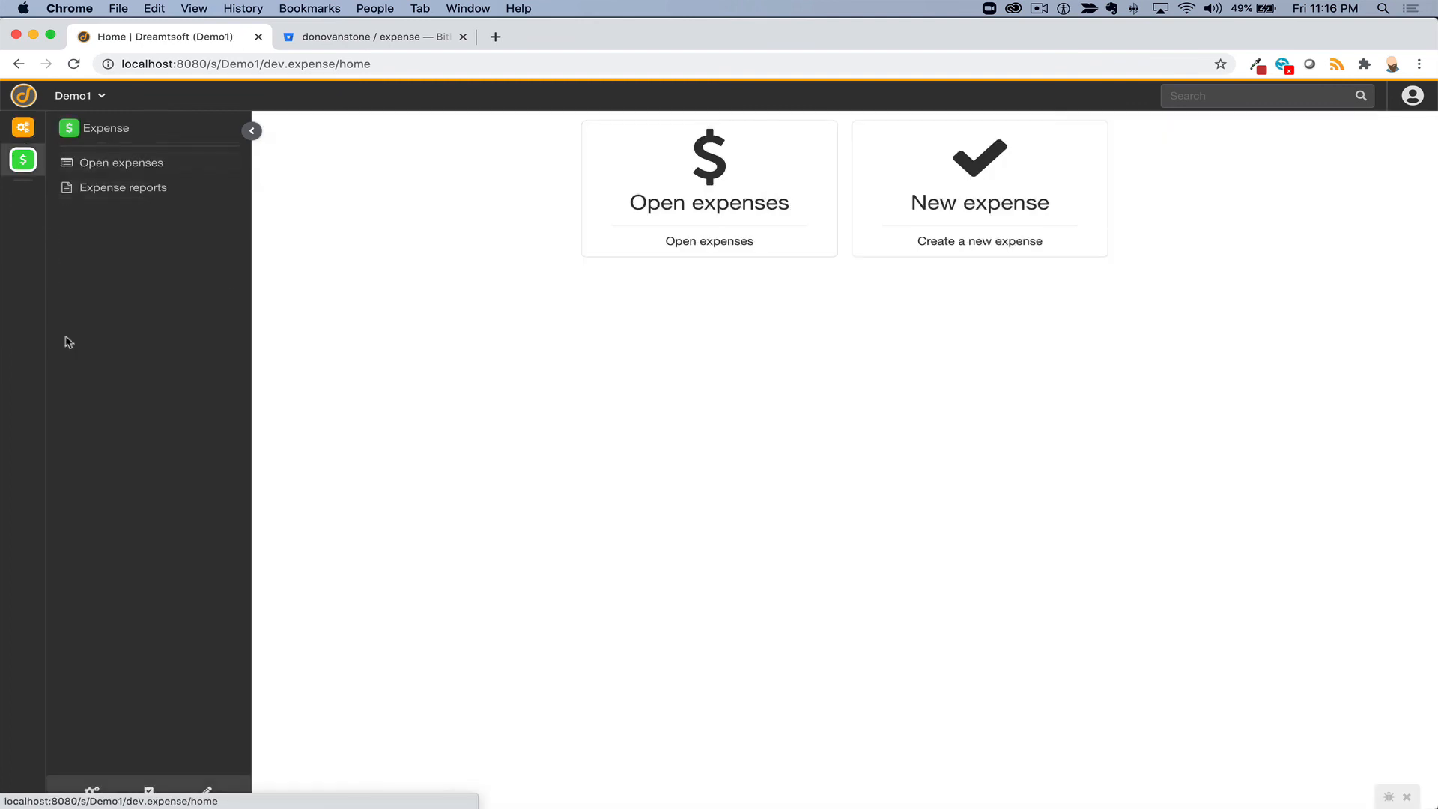
- Open Bucket management > Actions in the Expense bundle configuration to find the Calc Total trigger
click(91, 791)
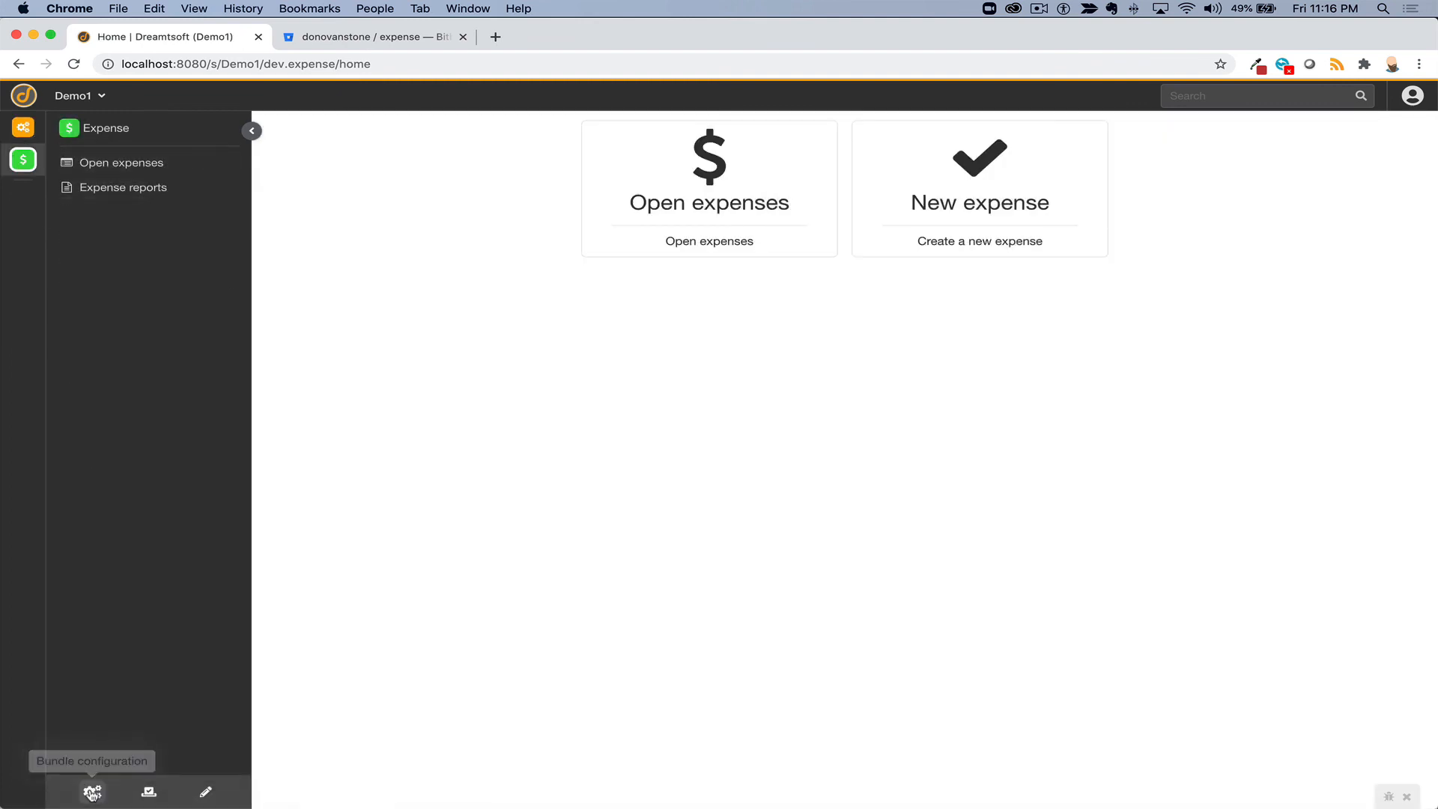
click(132, 238)
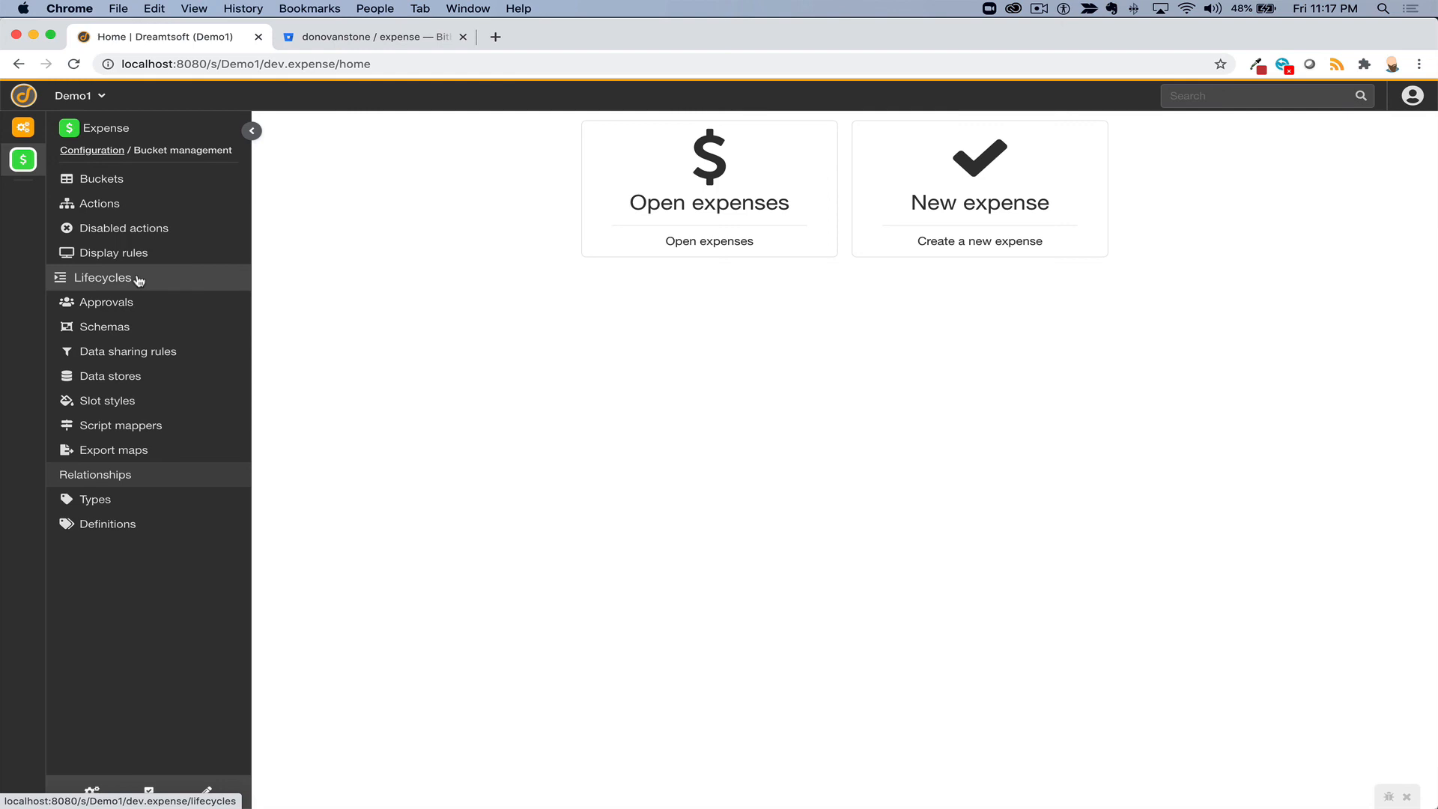
click(107, 208)
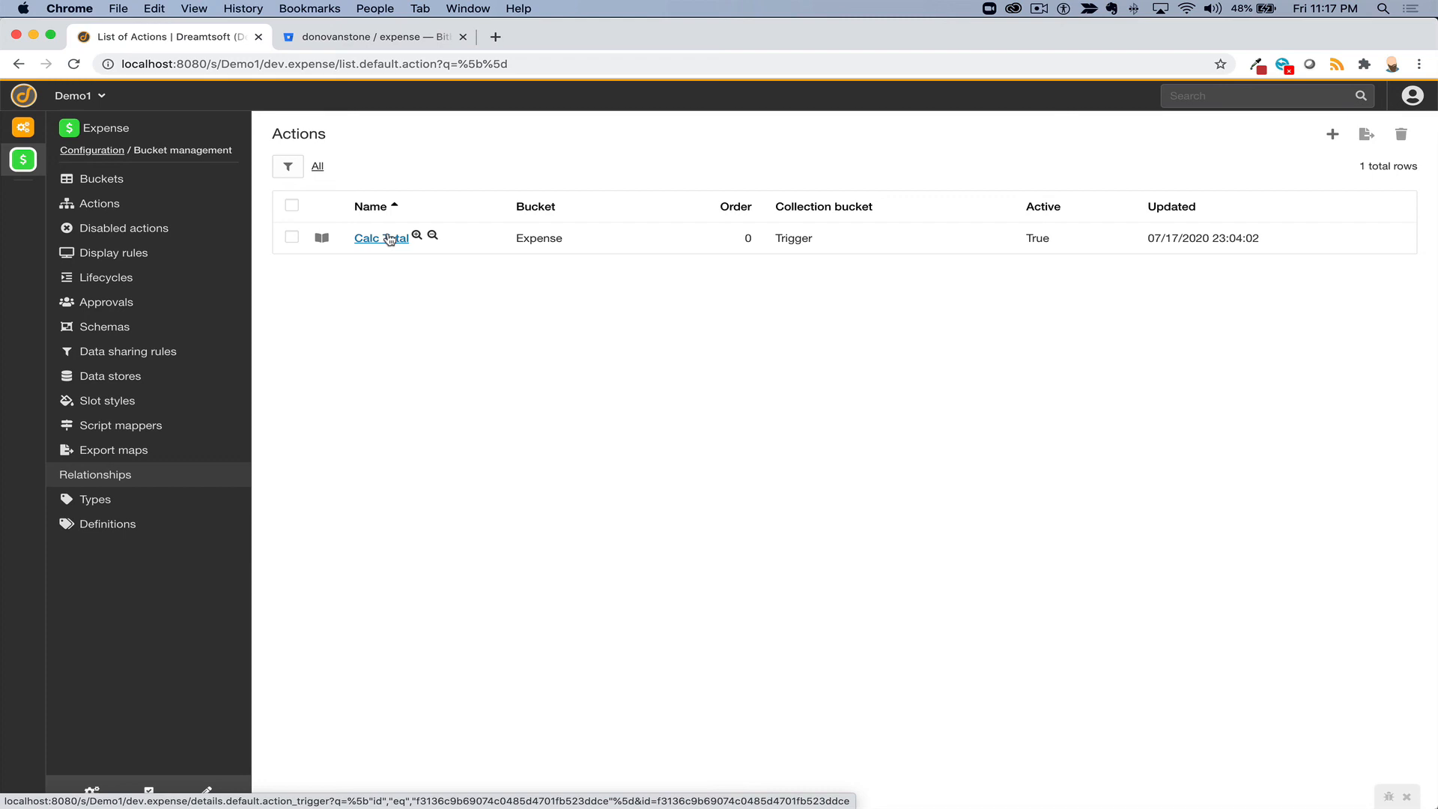
- Open the Expense bundle's details from the workspace list and browse its 27 new local changes
key(alt+w)
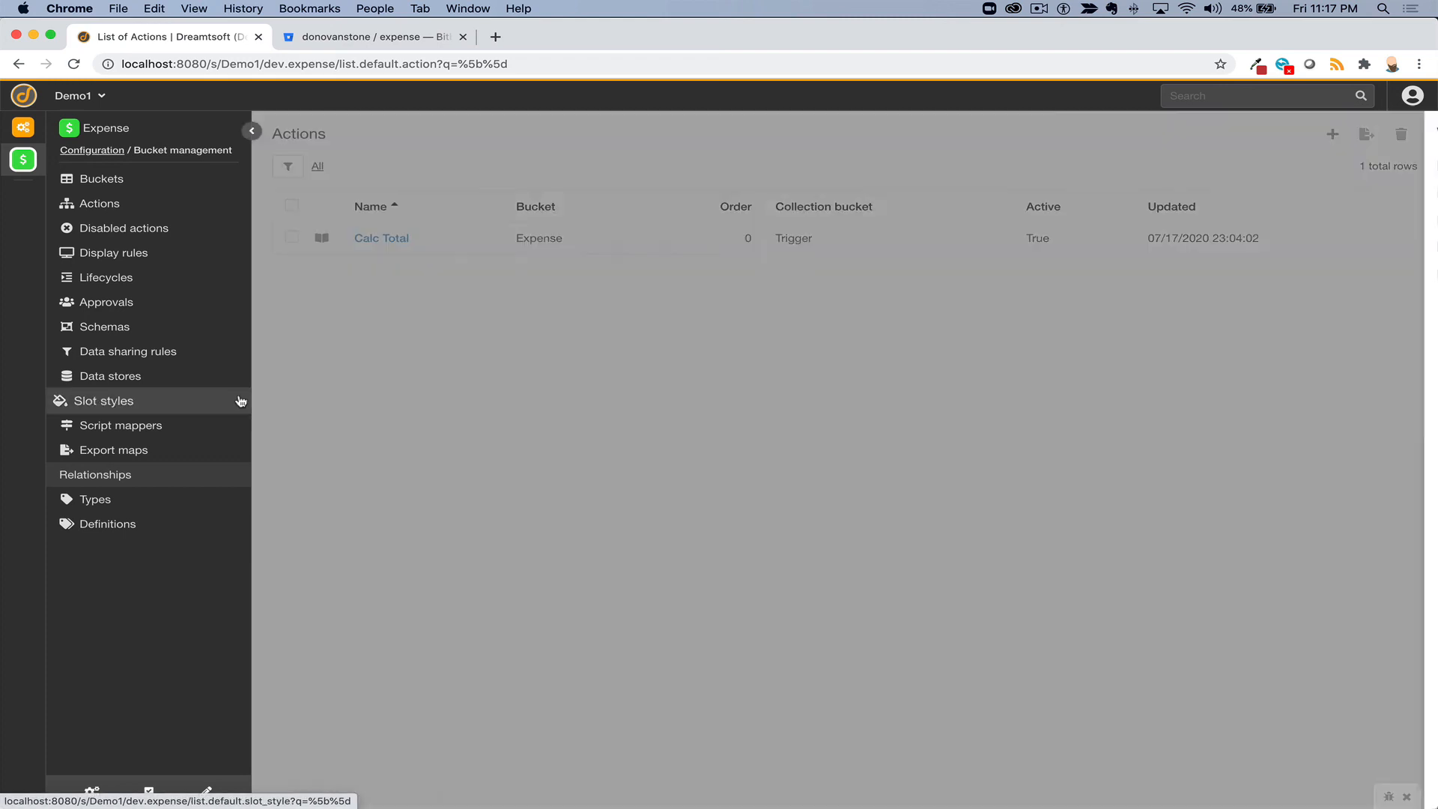
click(1341, 277)
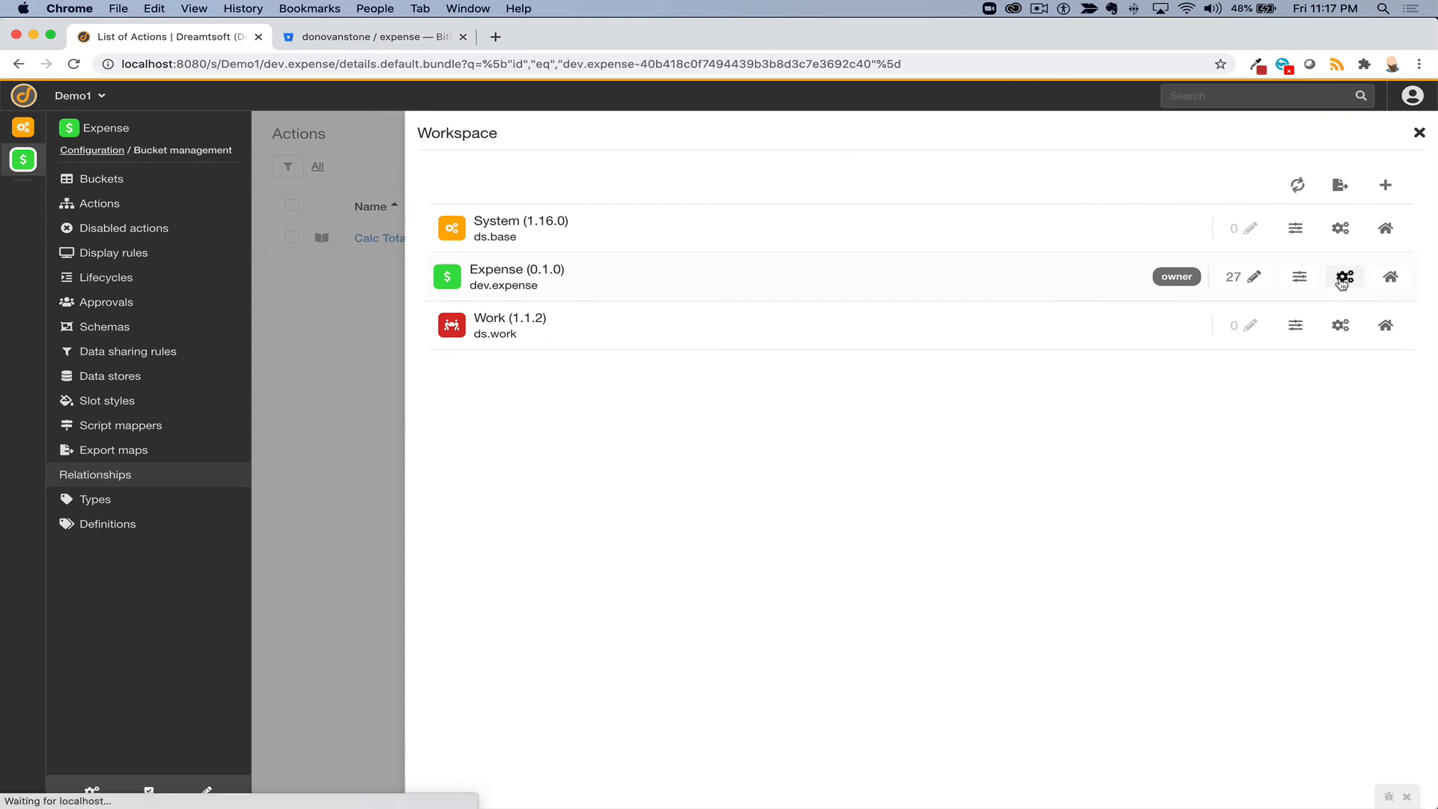
scroll(583, 339, down, 5)
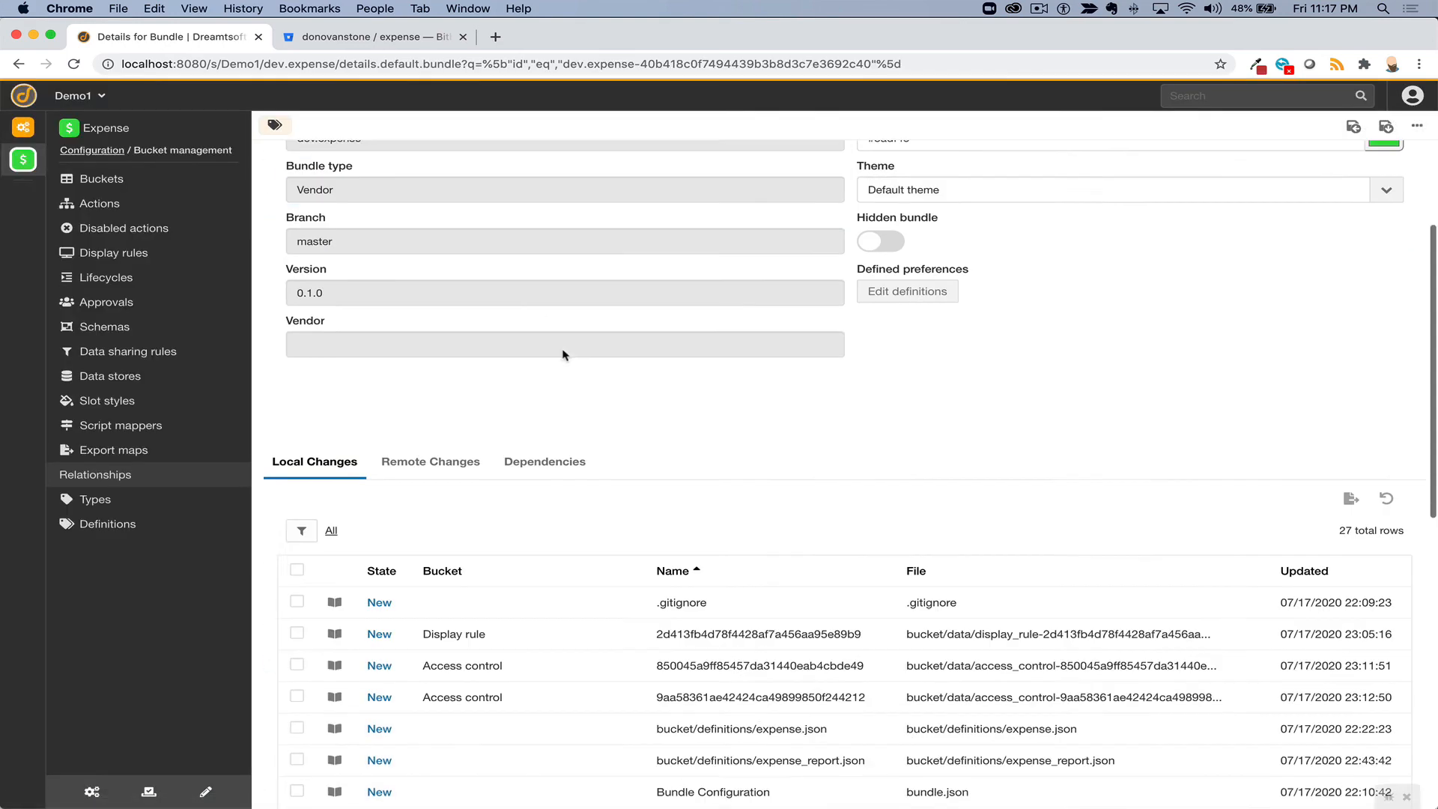
scroll(497, 613, down, 8)
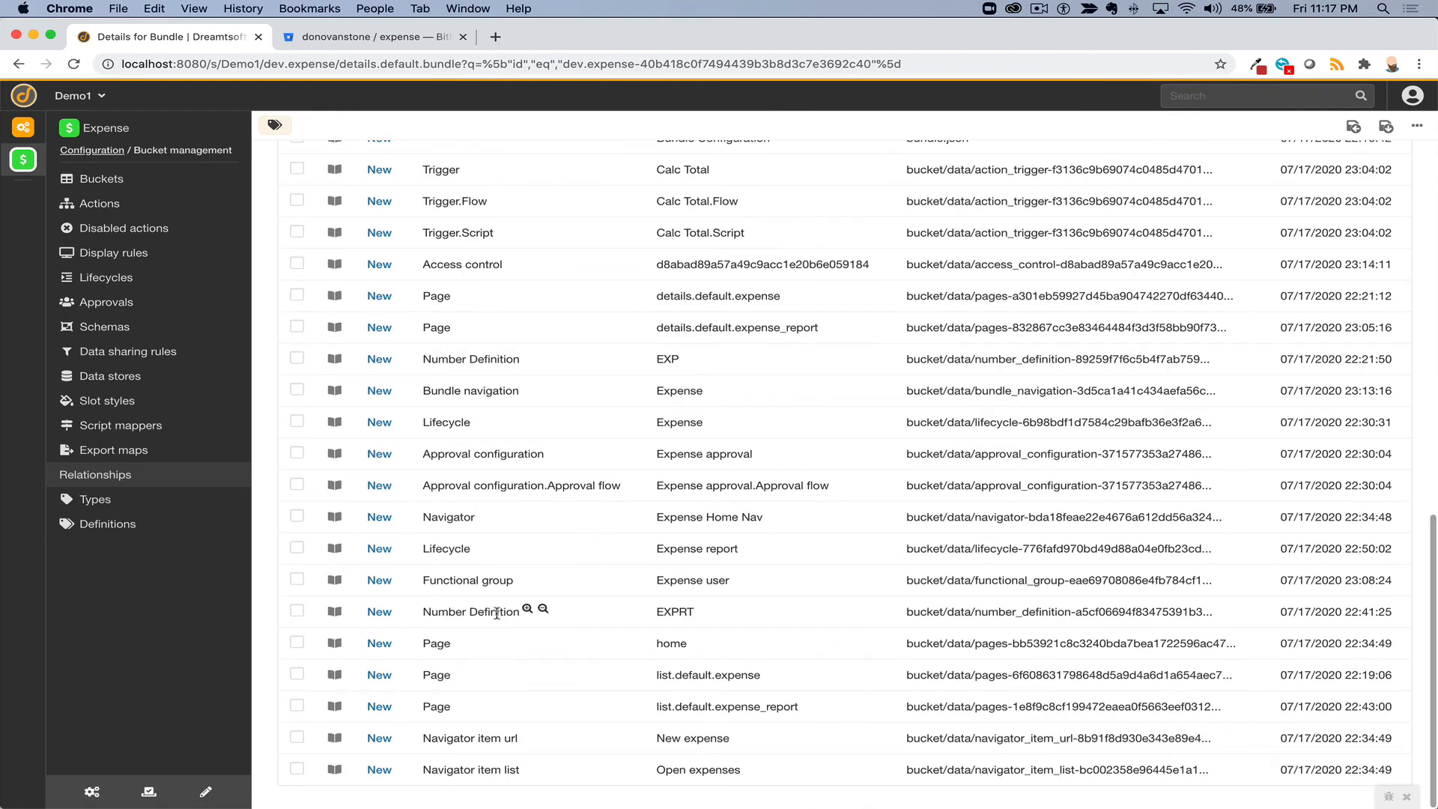
scroll(496, 612, up, 5)
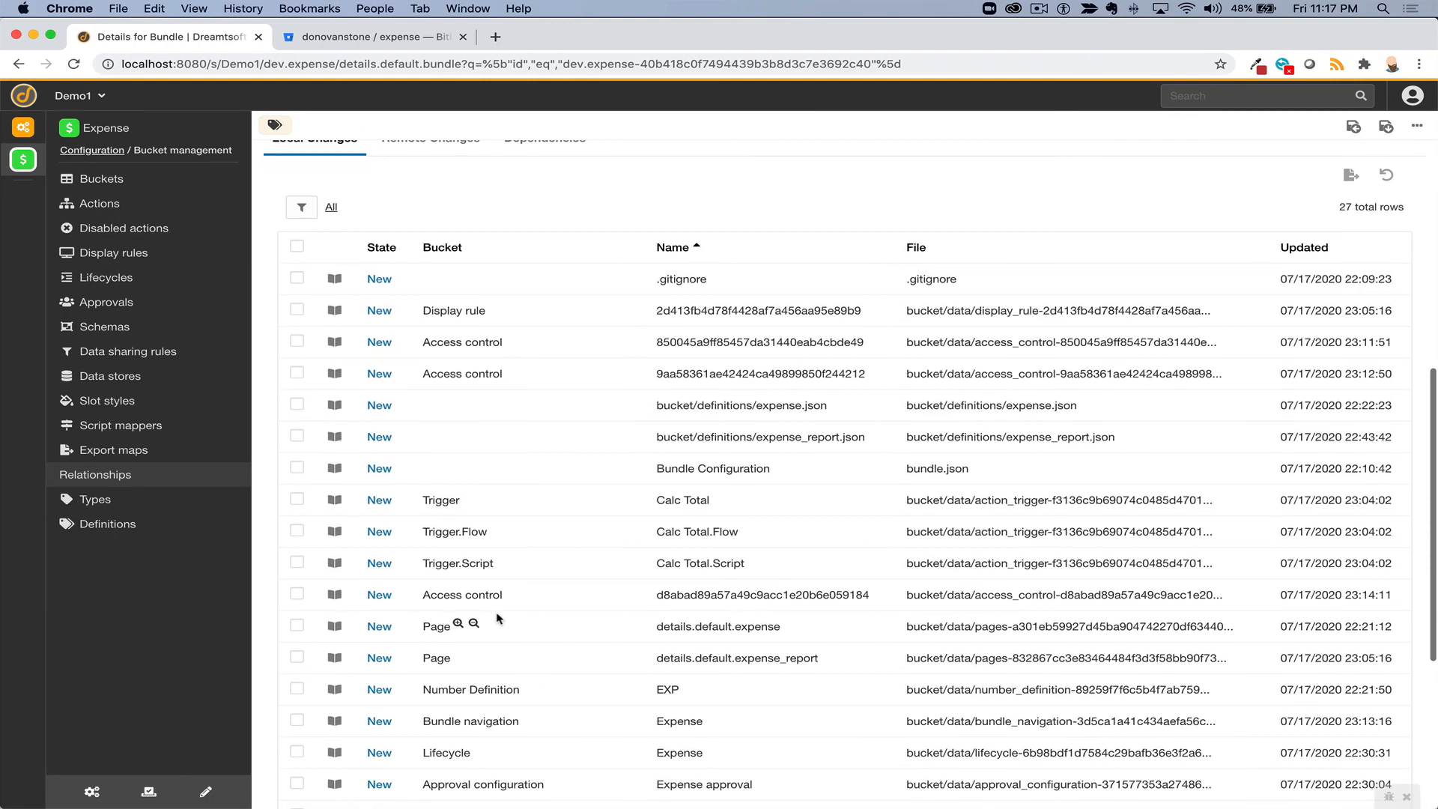
scroll(498, 618, down, 2)
scroll(496, 617, down, 3)
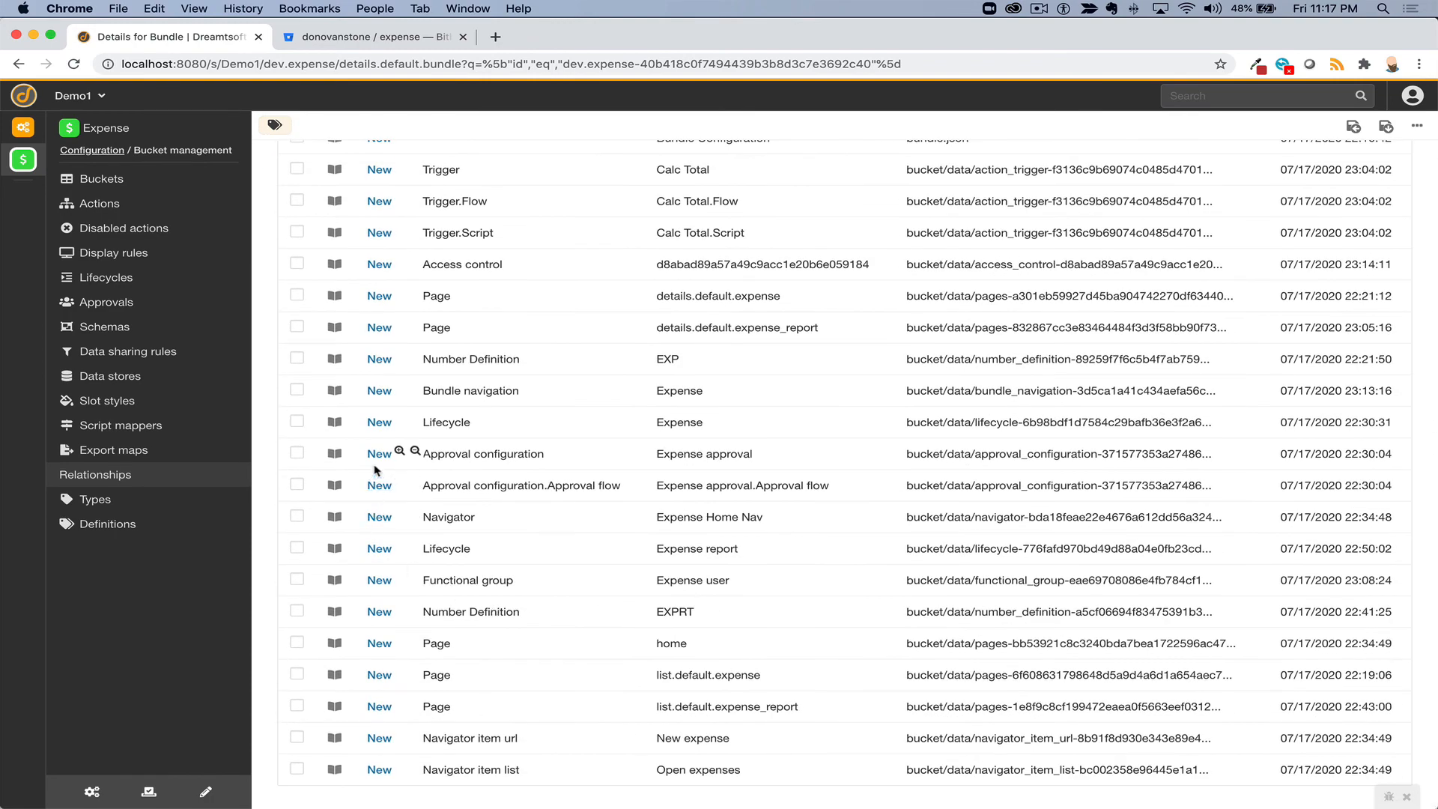
- Inspect the Expense approval change's diff, then close it and return to the list top
click(336, 459)
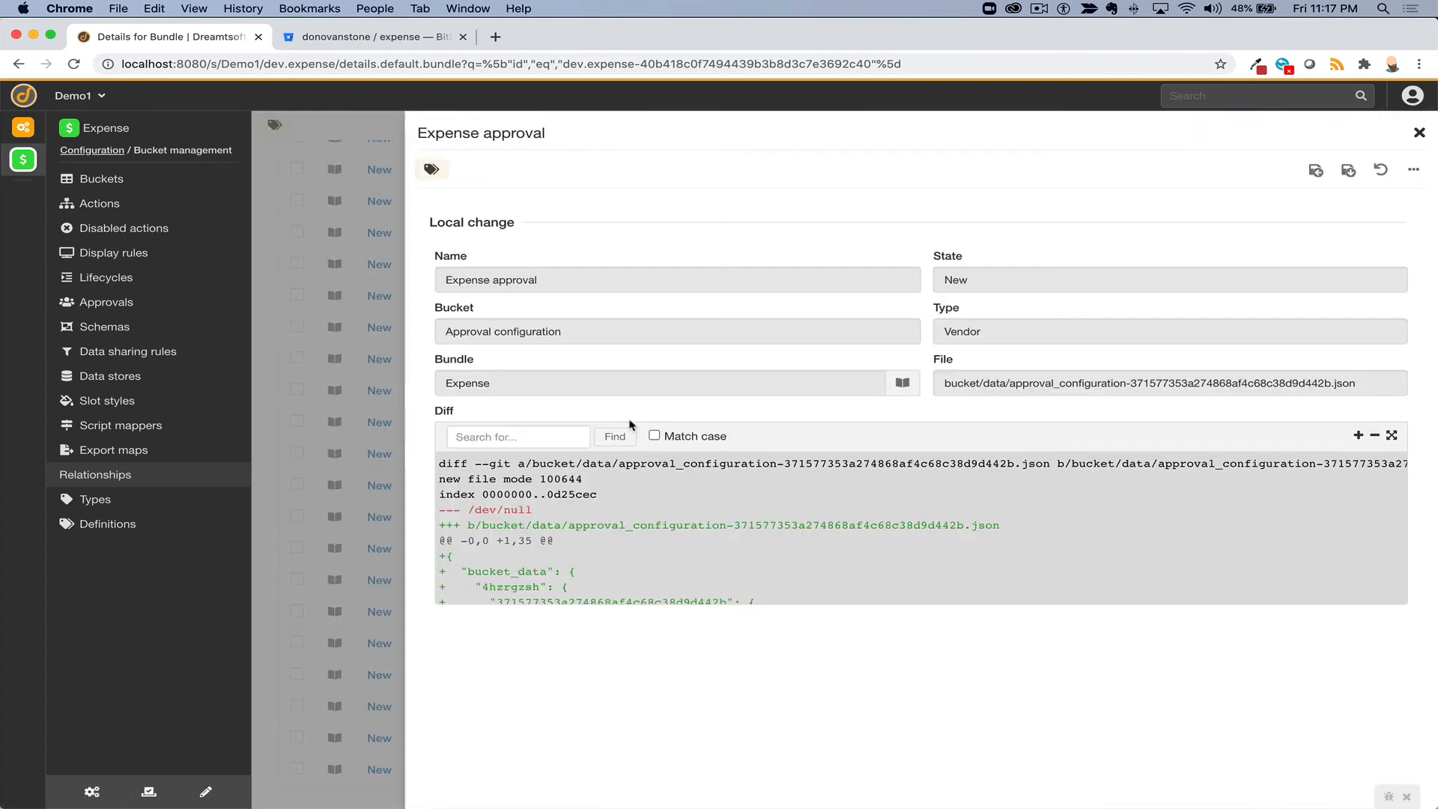
scroll(634, 517, down, 10)
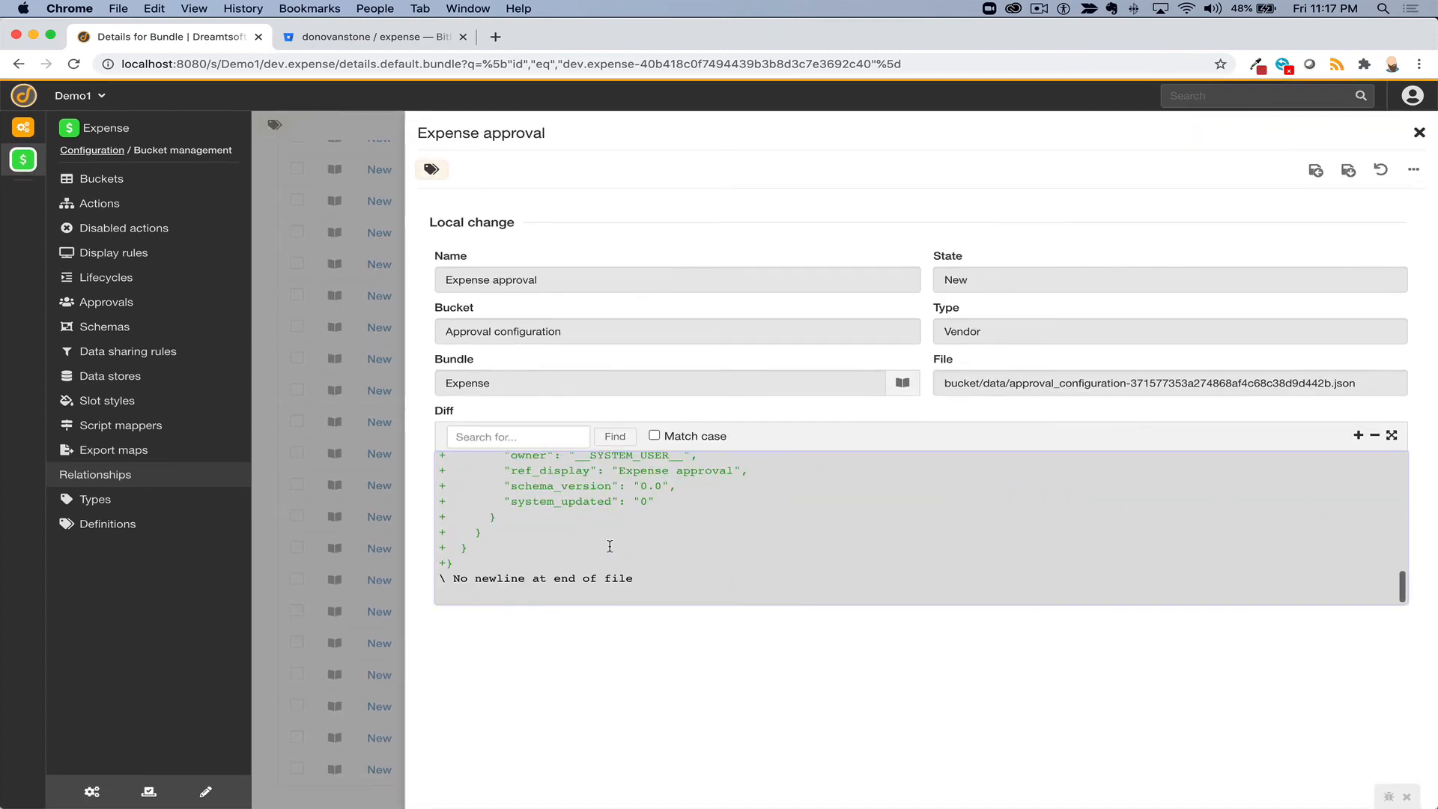
click(1417, 130)
scroll(790, 423, up, 4)
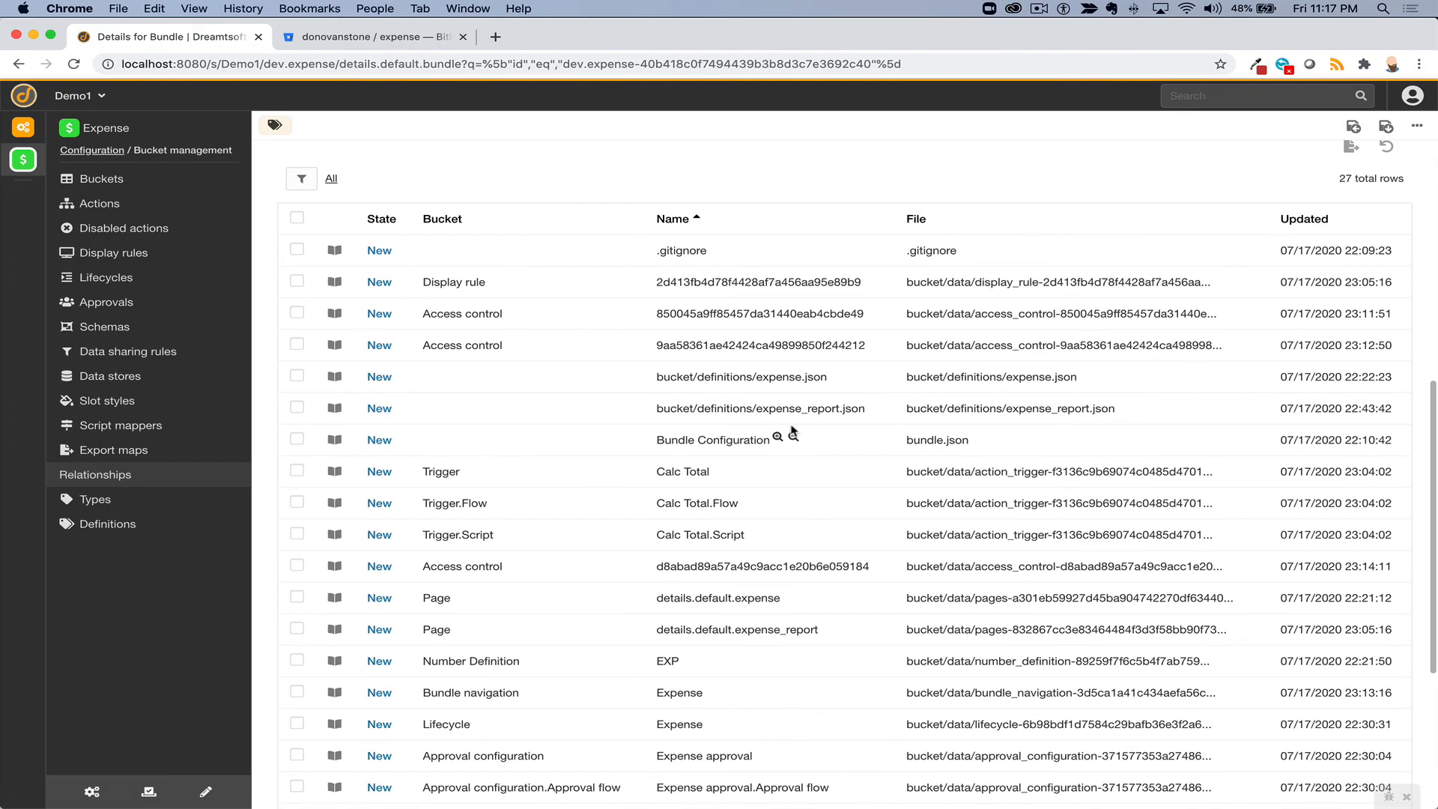
scroll(791, 430, up, 3)
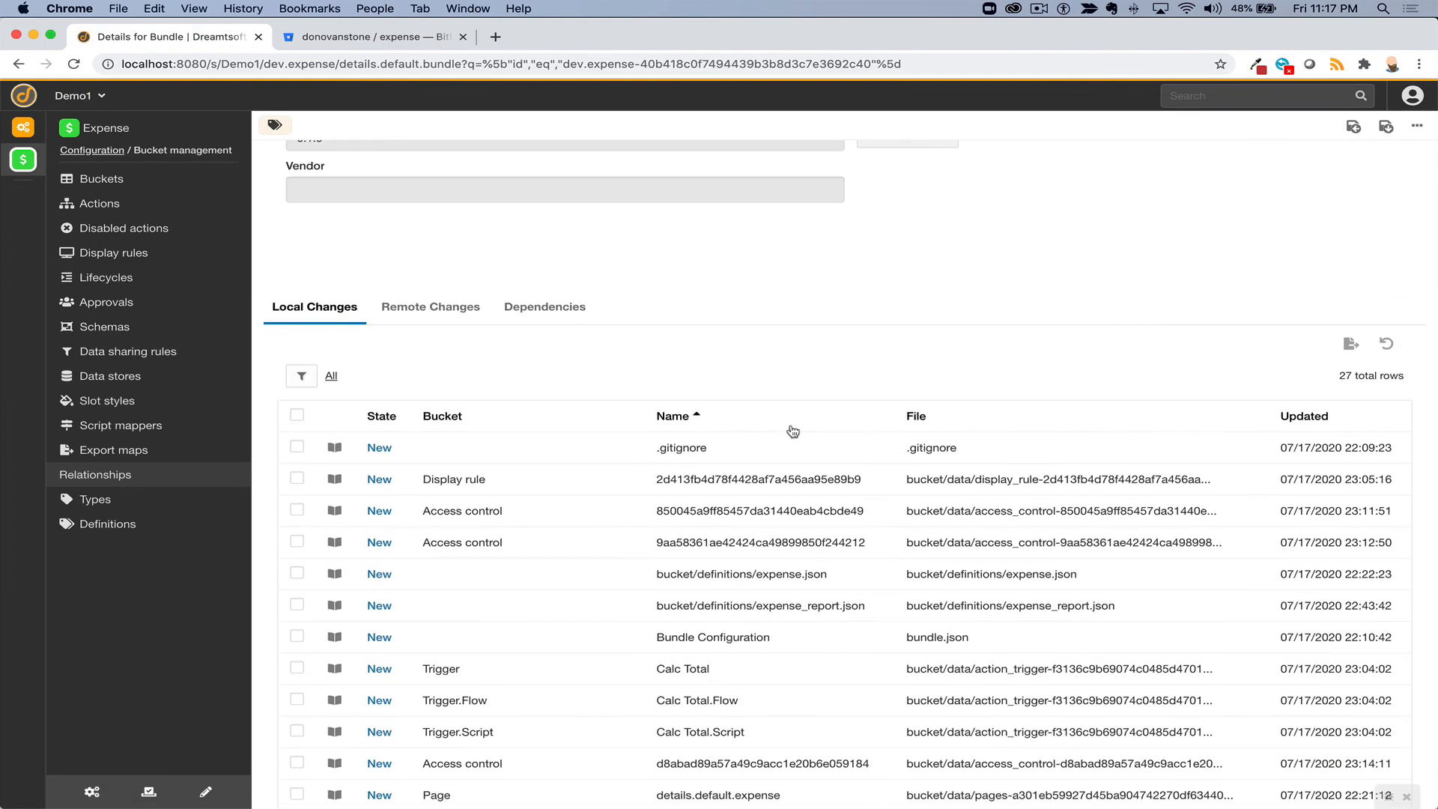
- Sort local changes newest-first by Updated, then tick several rows and select and clear all 27
click(1304, 419)
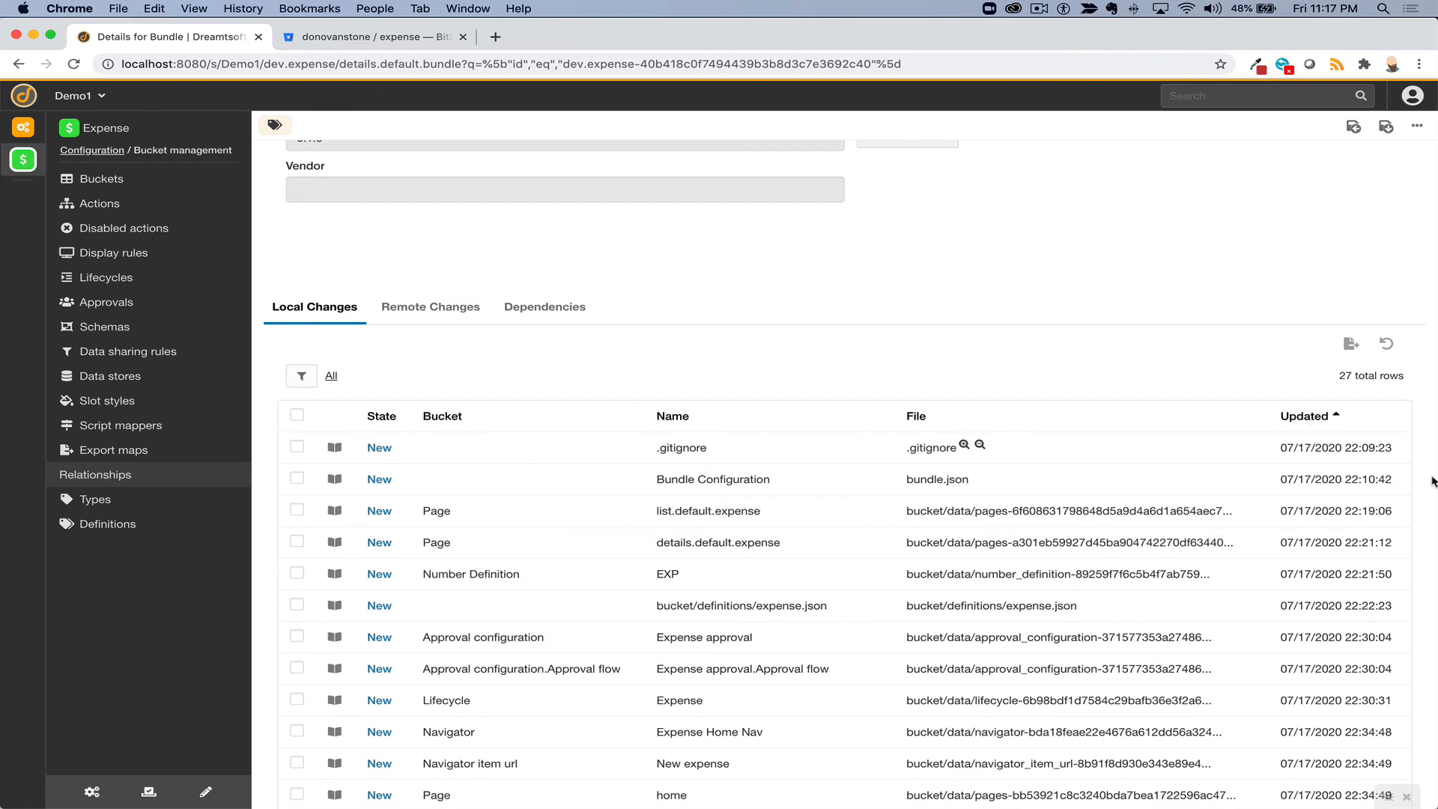
click(1307, 417)
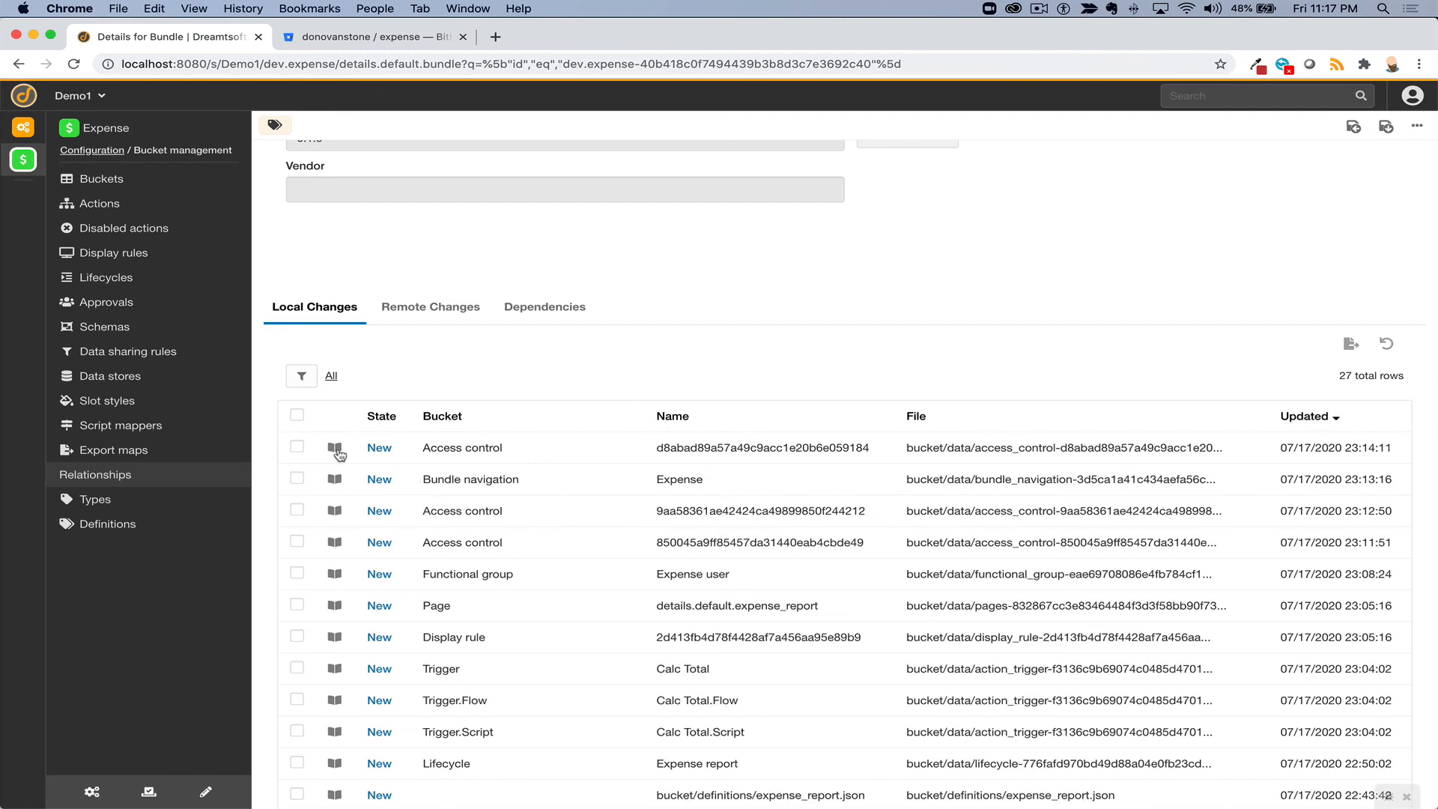
click(297, 445)
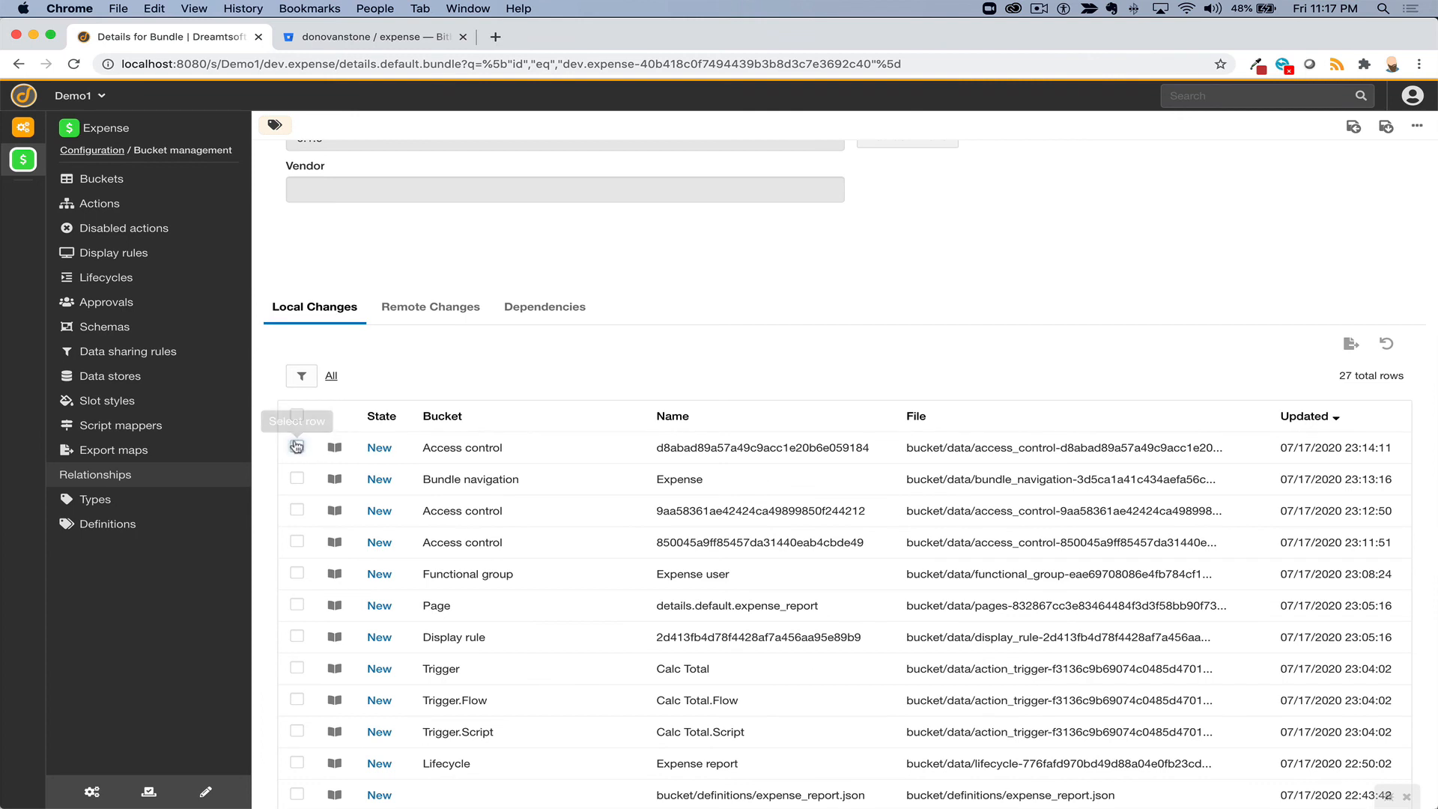
click(298, 478)
click(297, 509)
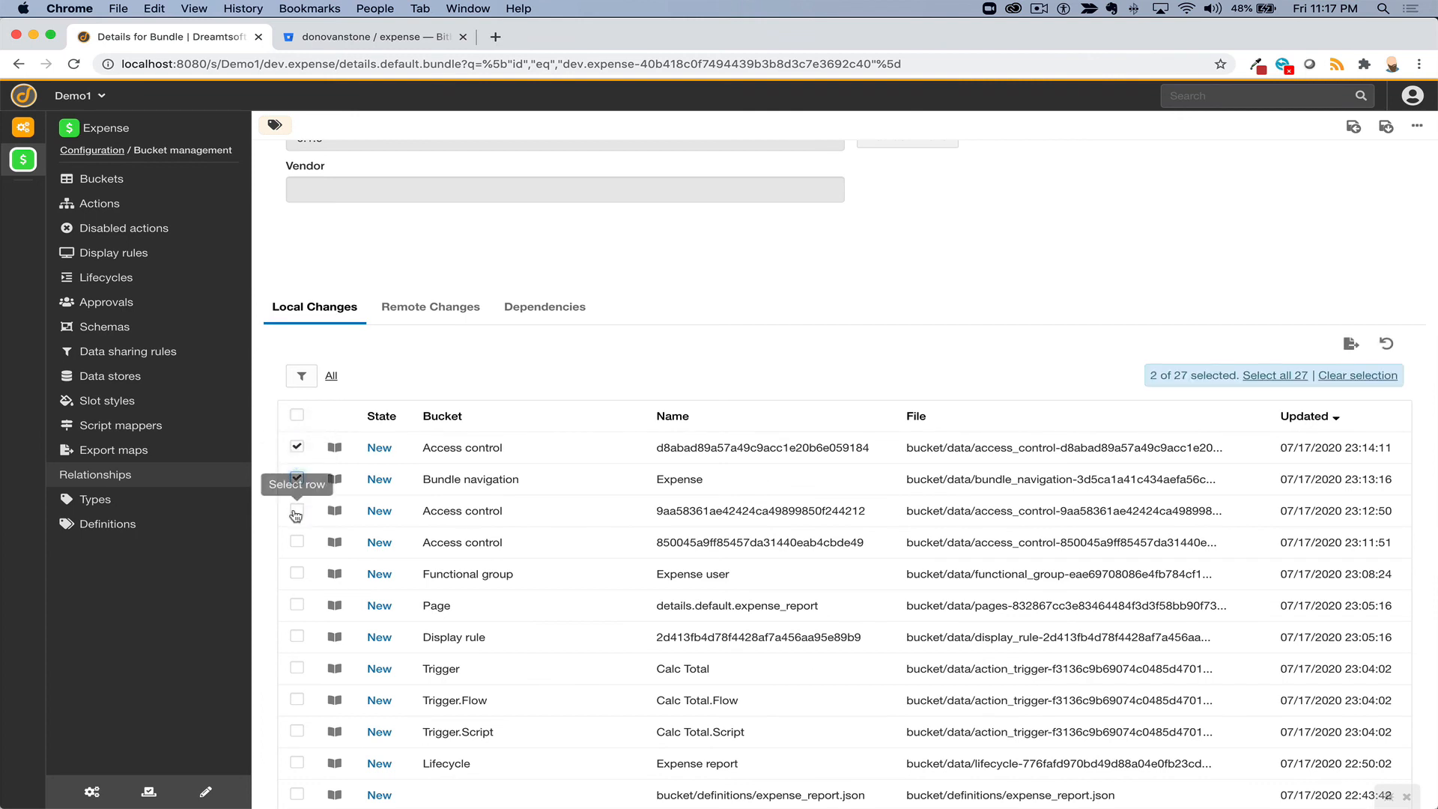
click(297, 542)
click(298, 573)
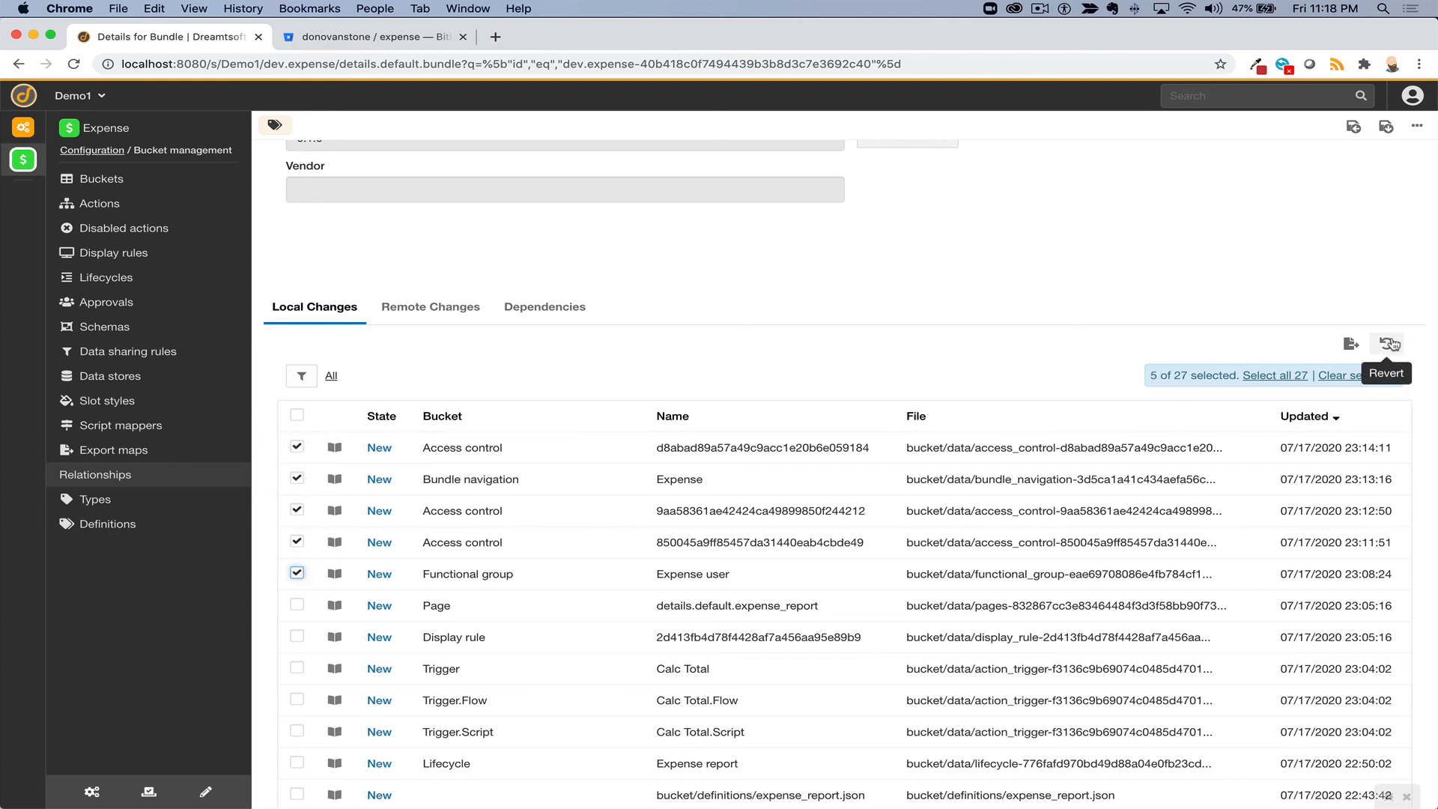
click(297, 418)
click(298, 418)
scroll(509, 378, up, 4)
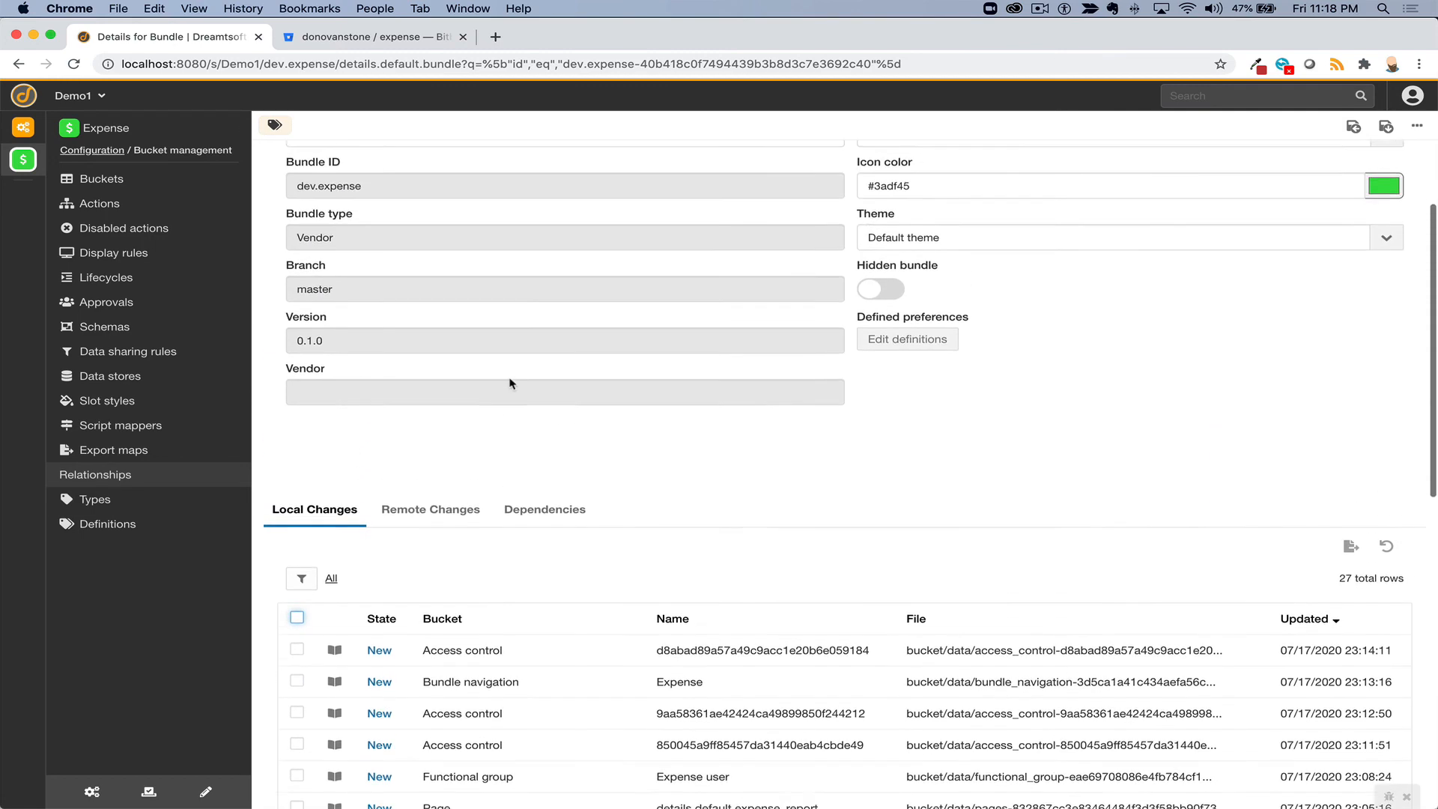
scroll(509, 378, up, 2)
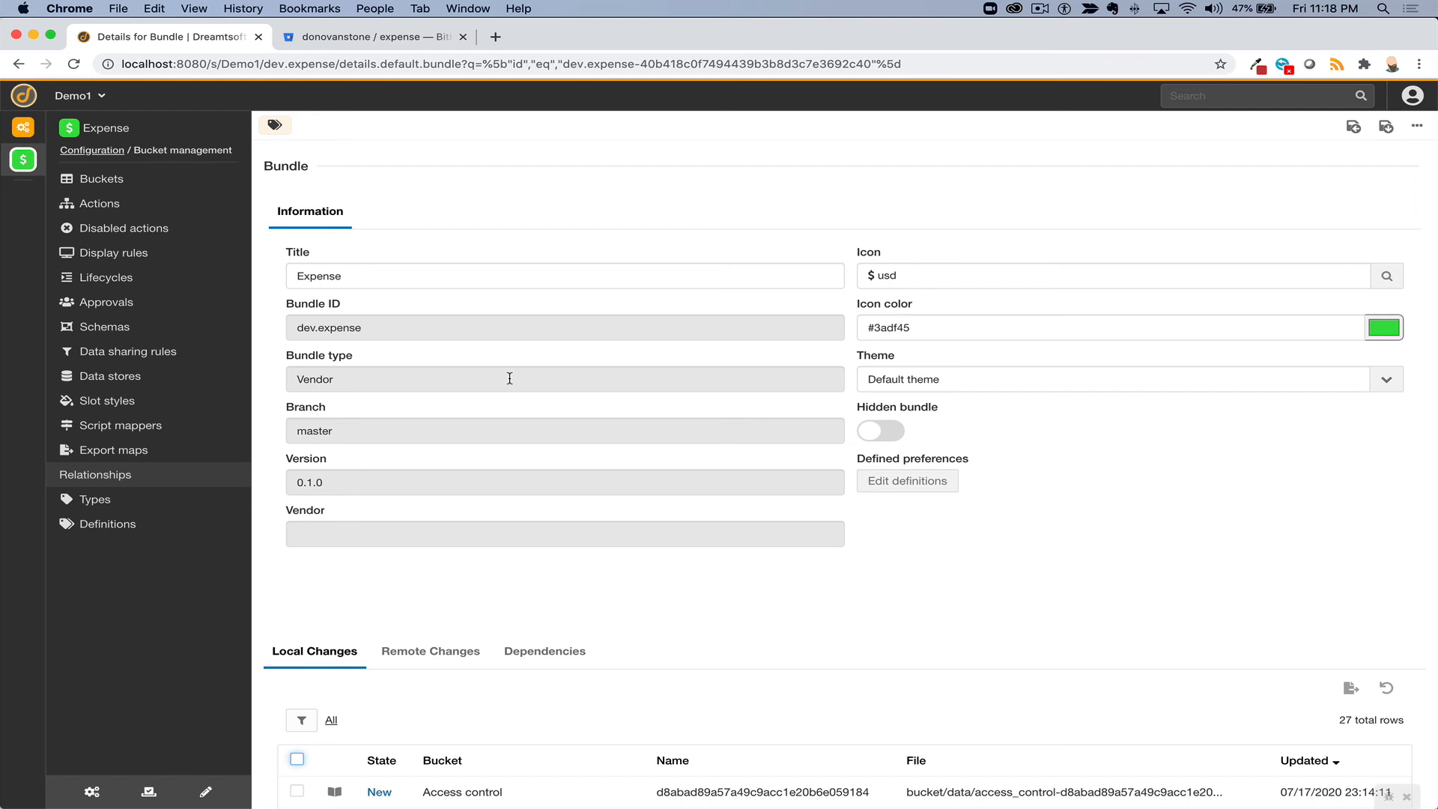
- Copy the Bitbucket expense repository's web address and return to the Expense bundle details
click(396, 44)
click(372, 65)
key(super+c)
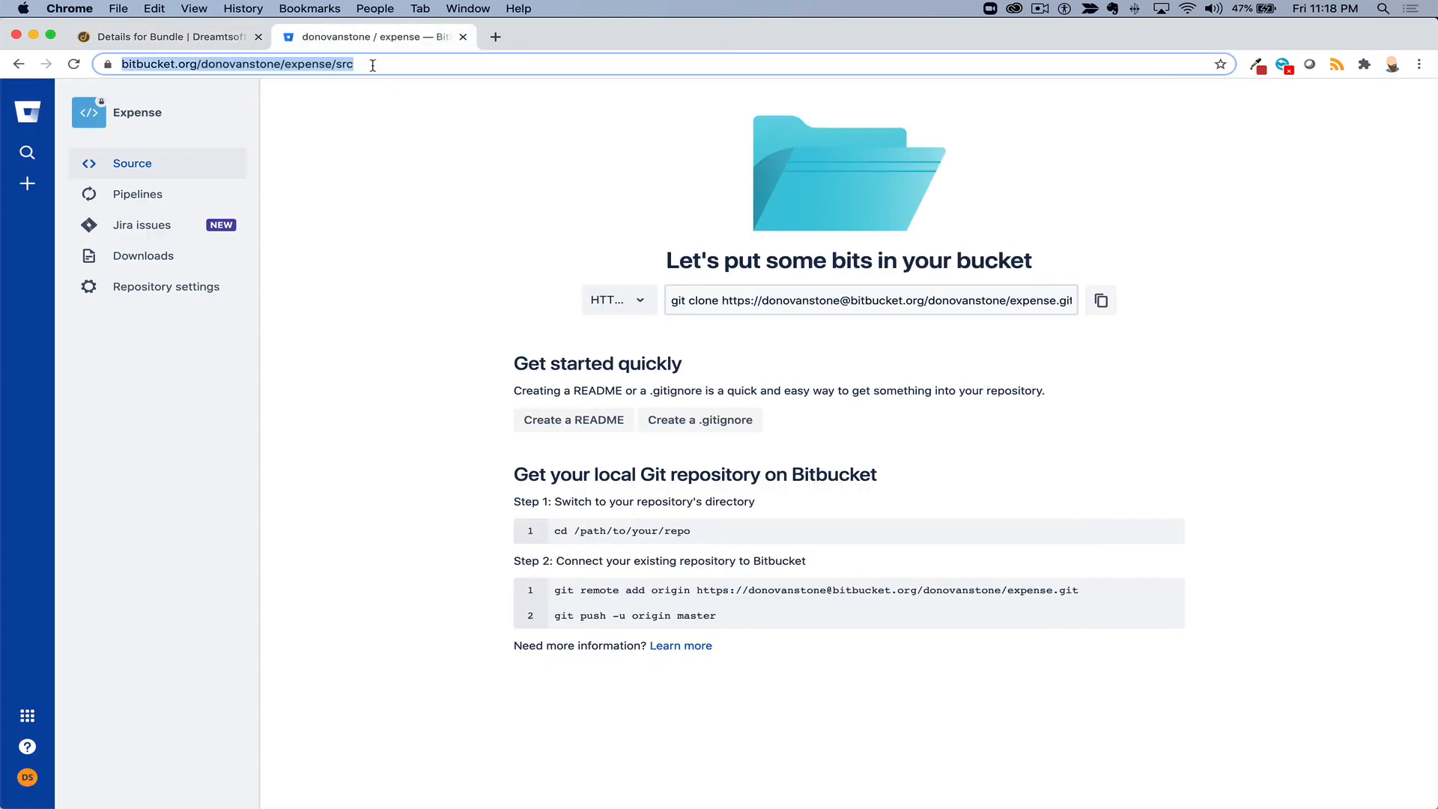
click(227, 43)
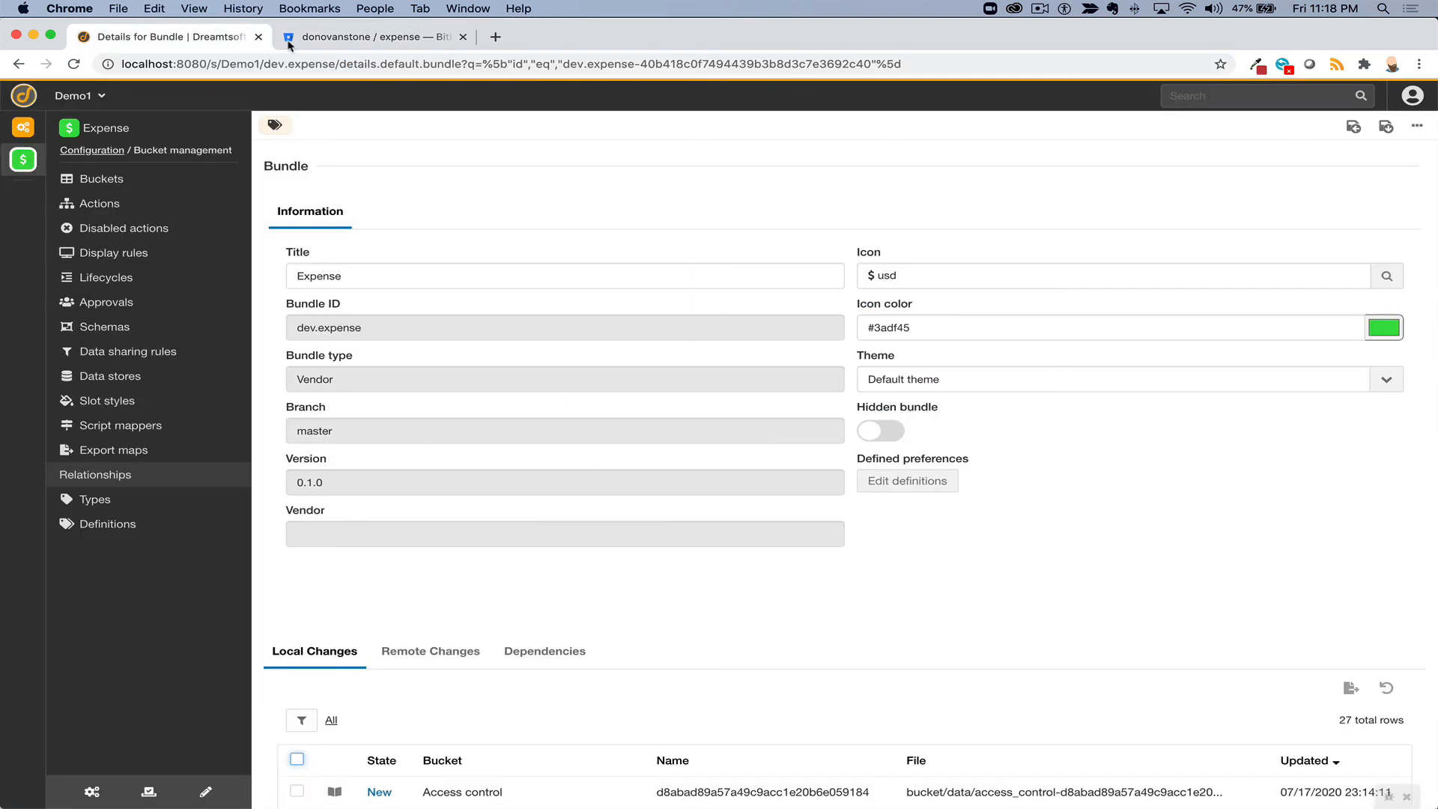
- Set up publishing to the pasted Bitbucket repository URL with the account username and password
click(1416, 129)
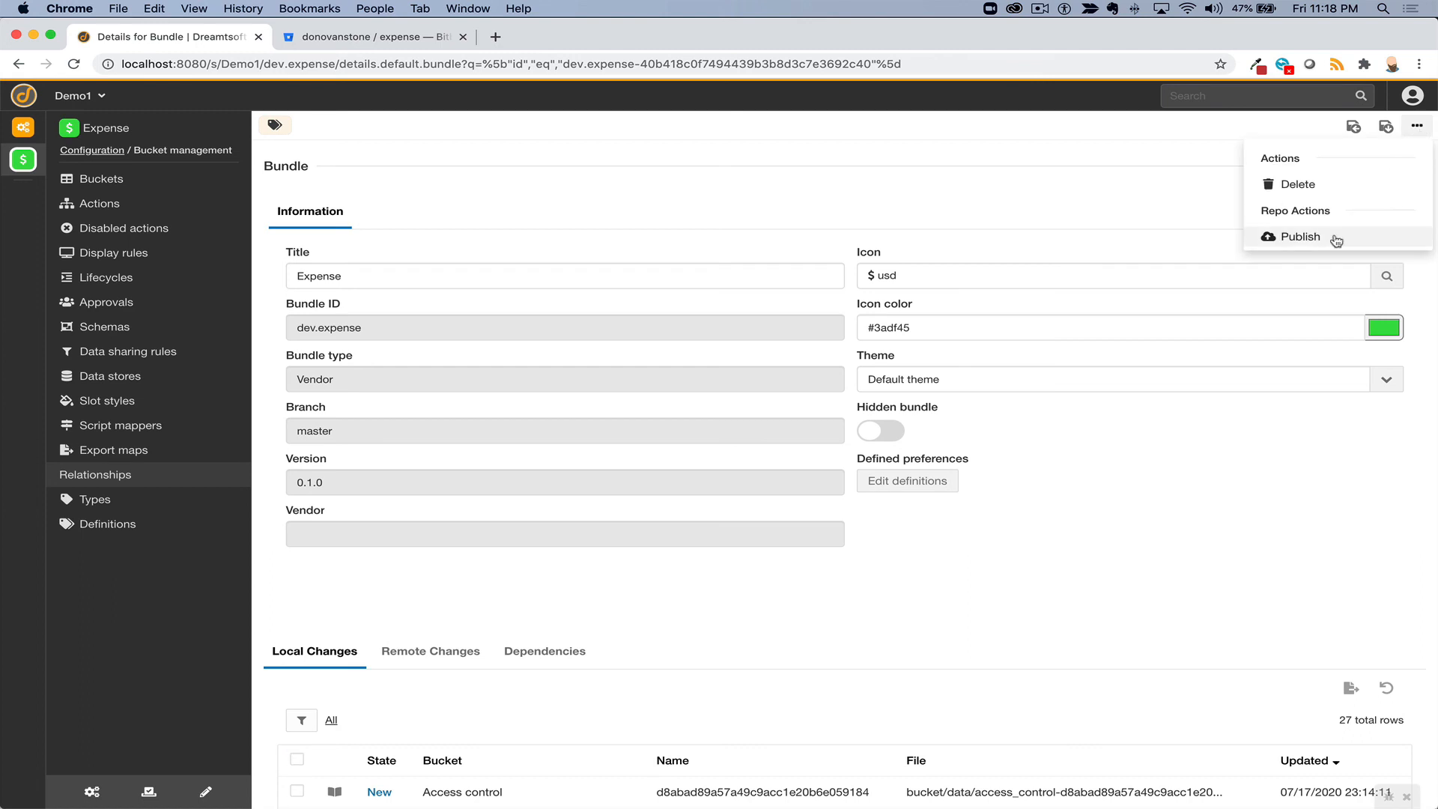
click(1336, 238)
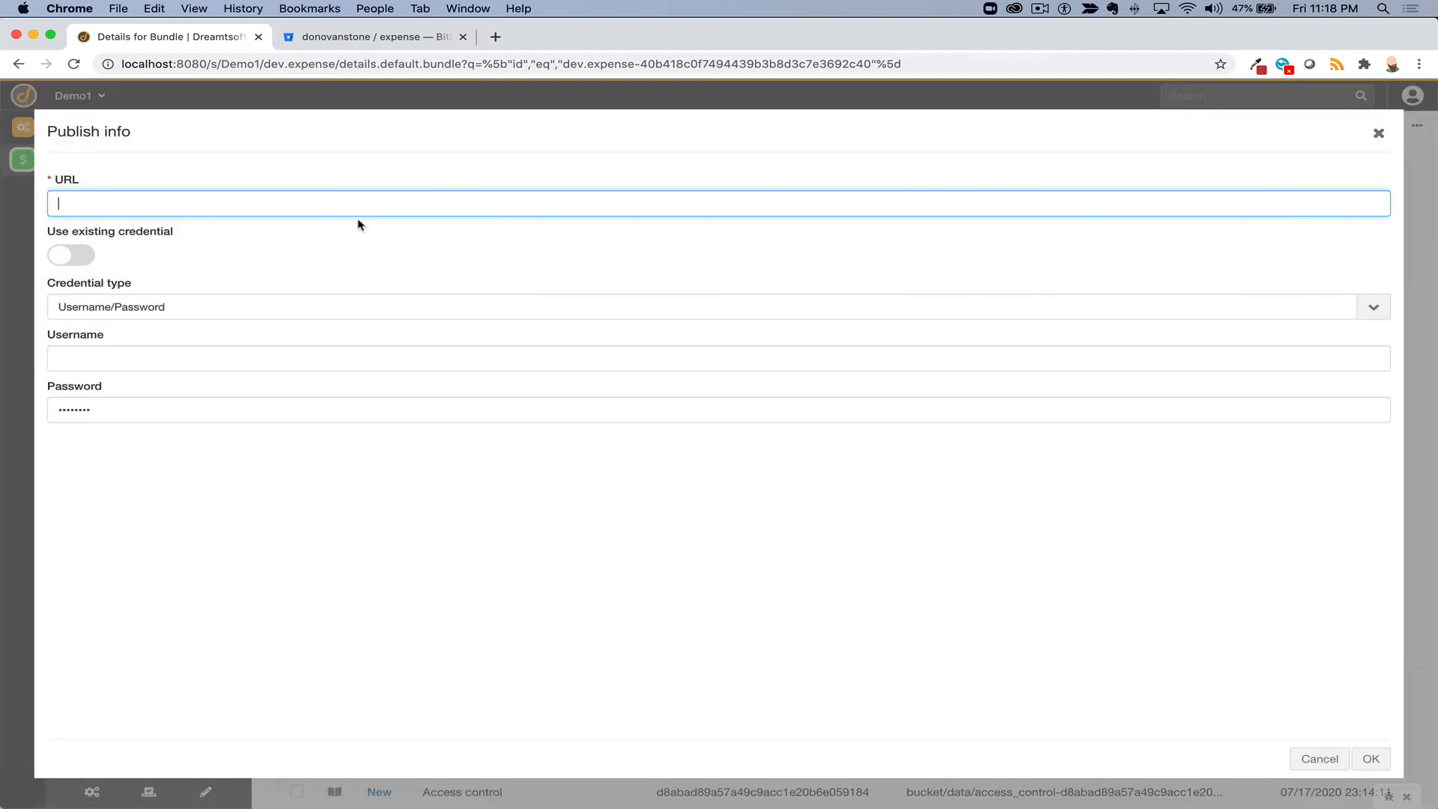
key(super+v)
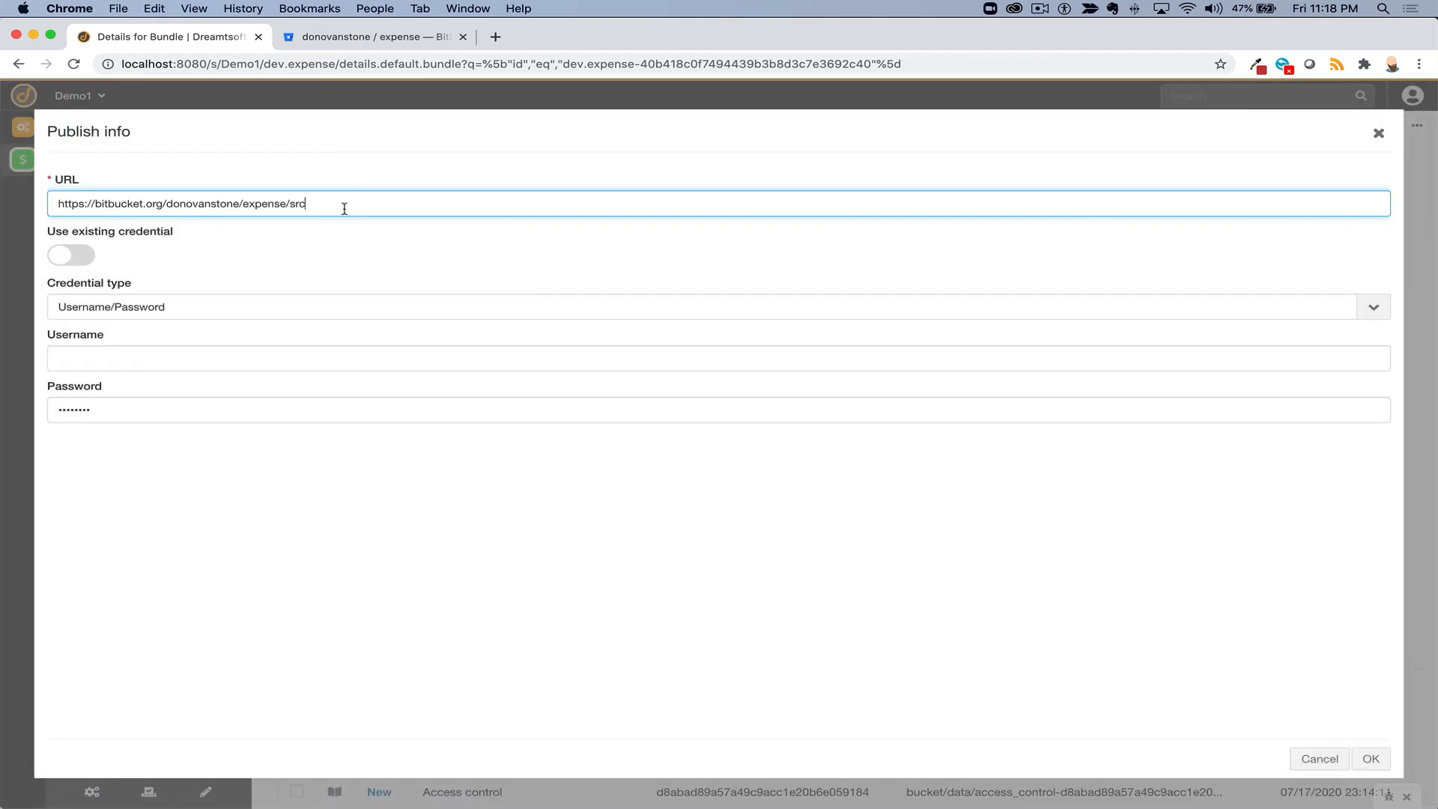
click(119, 355)
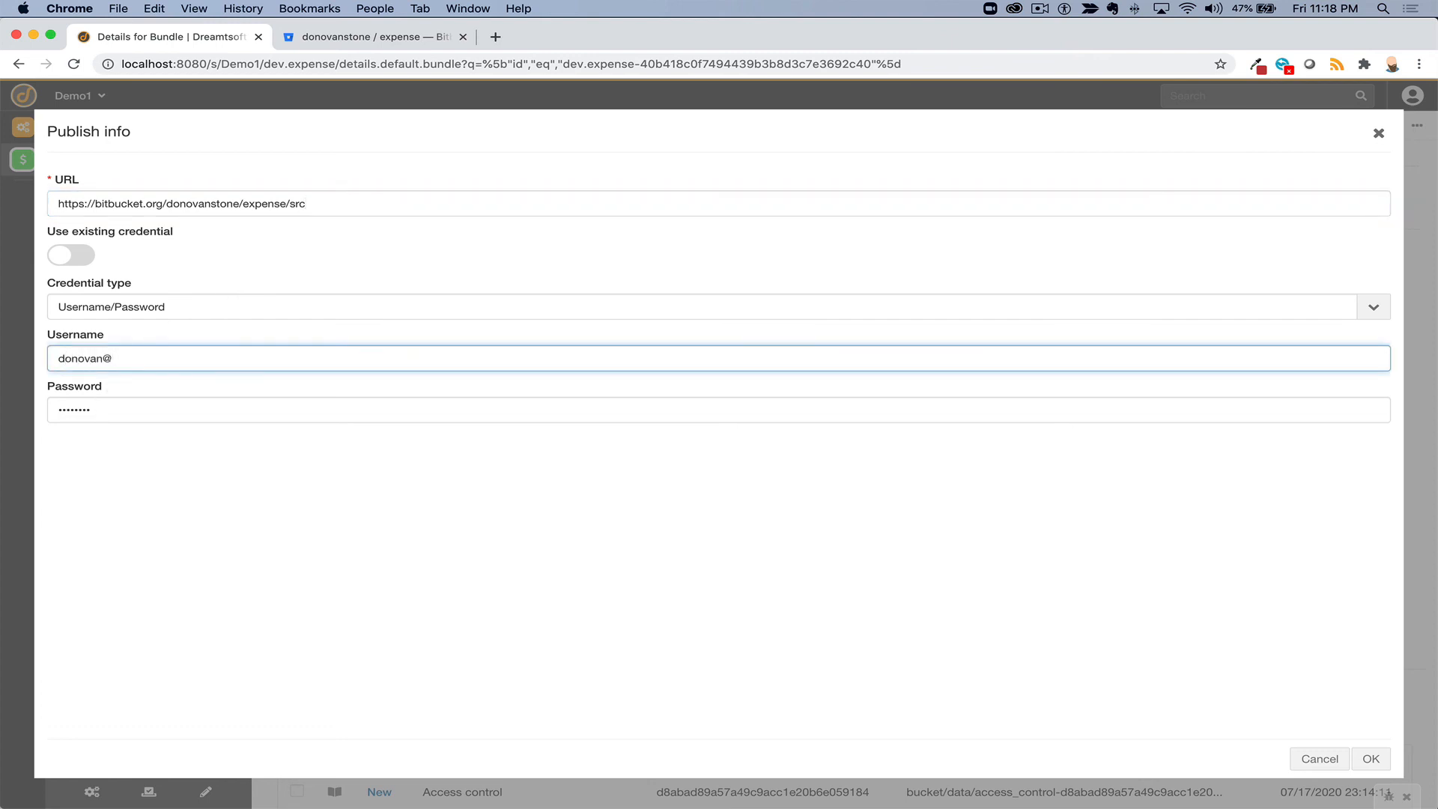
key(Tab)
text(•••••••)
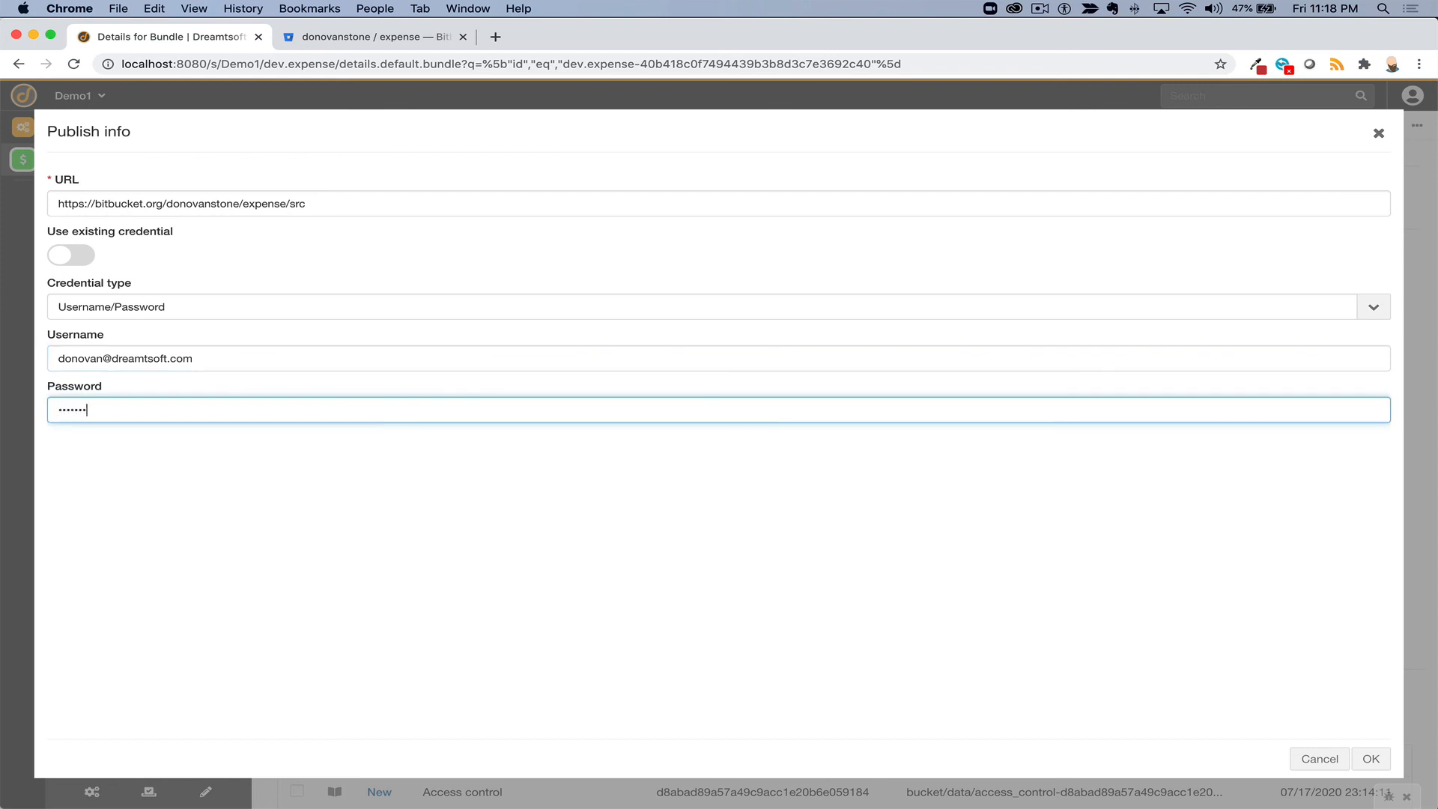
- Confirm the publish, dismiss the published message, and check Remote Changes lists 0 rows
click(1376, 755)
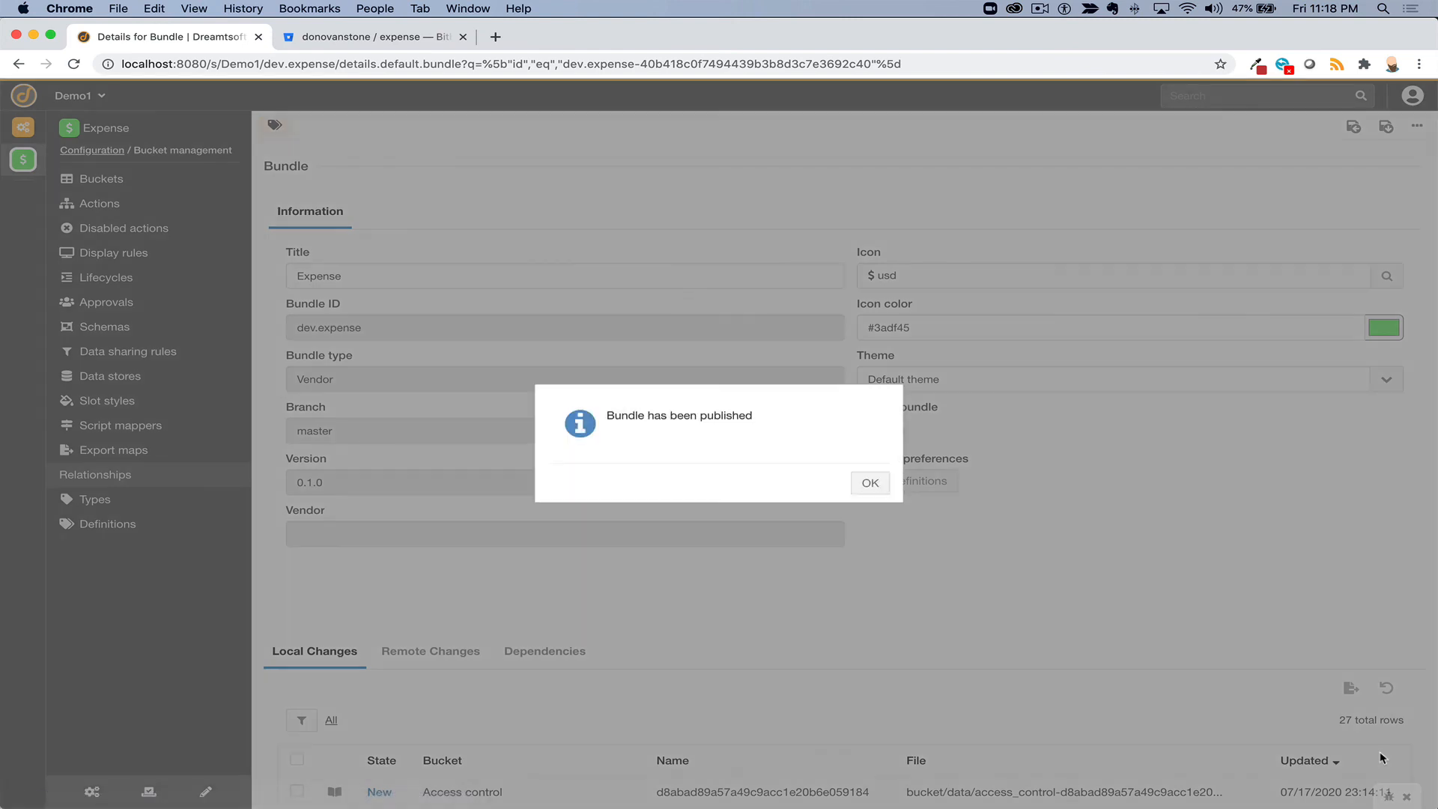
click(870, 483)
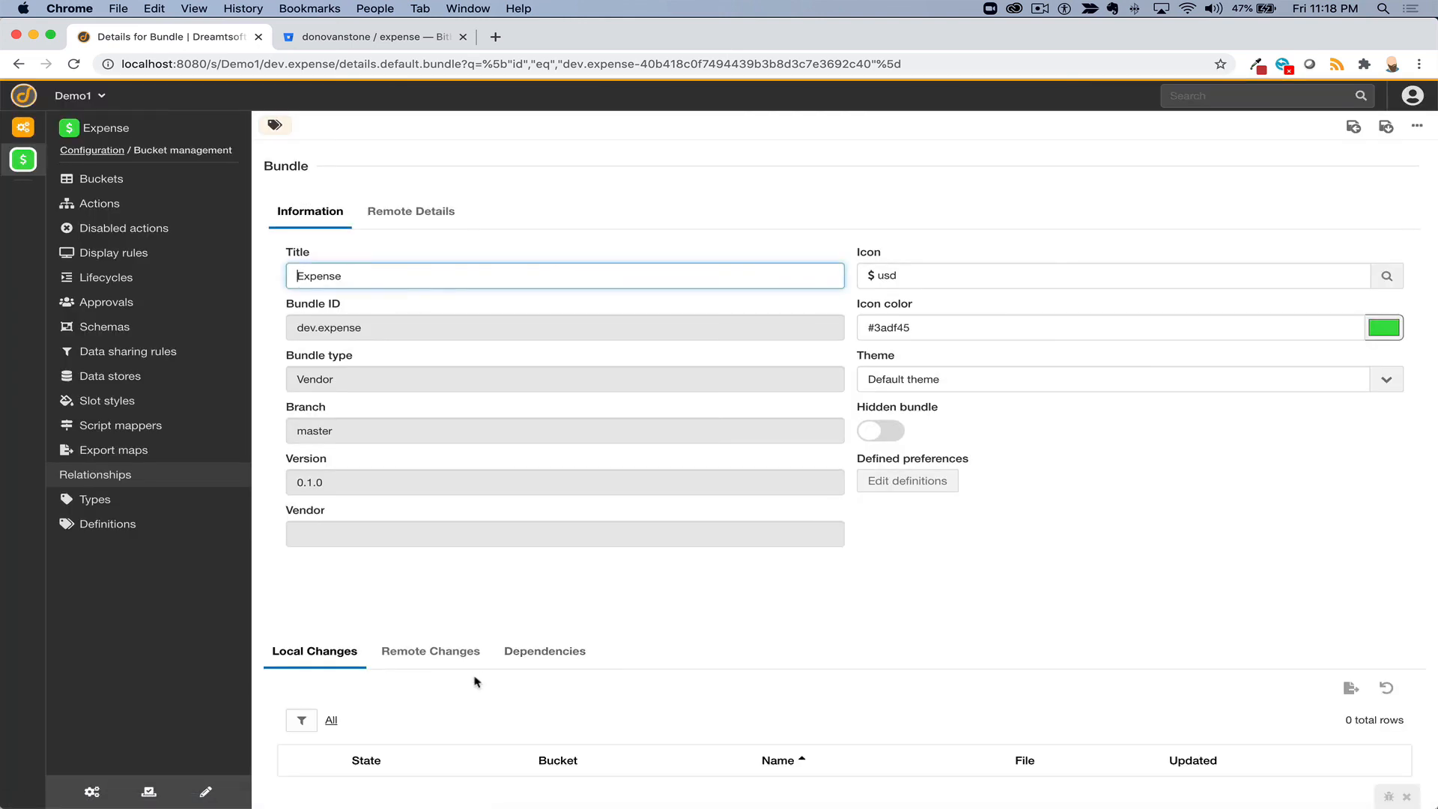
click(474, 655)
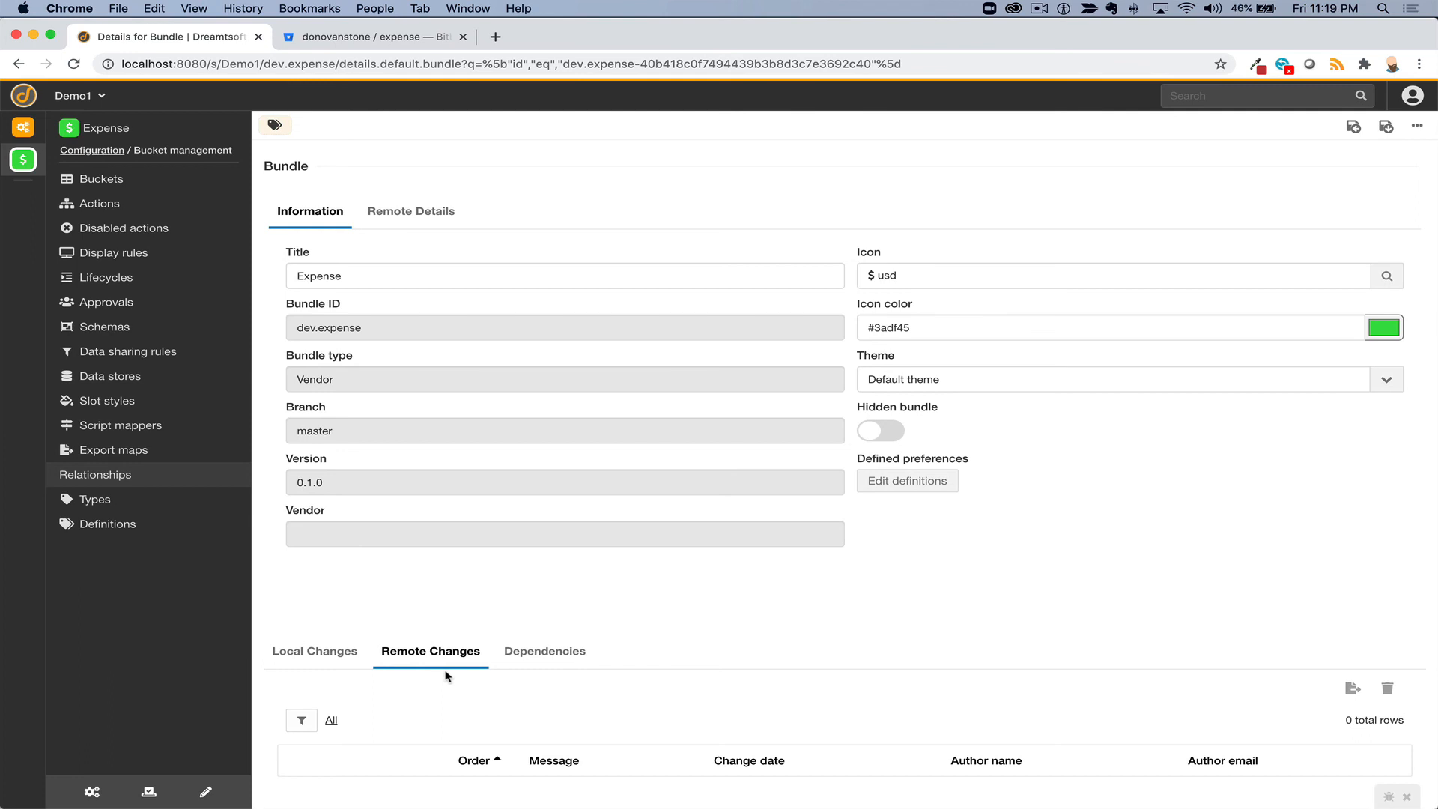
- Commit and push all Expense bundle changes to the remote repository, then close the Workspace panel
click(1416, 126)
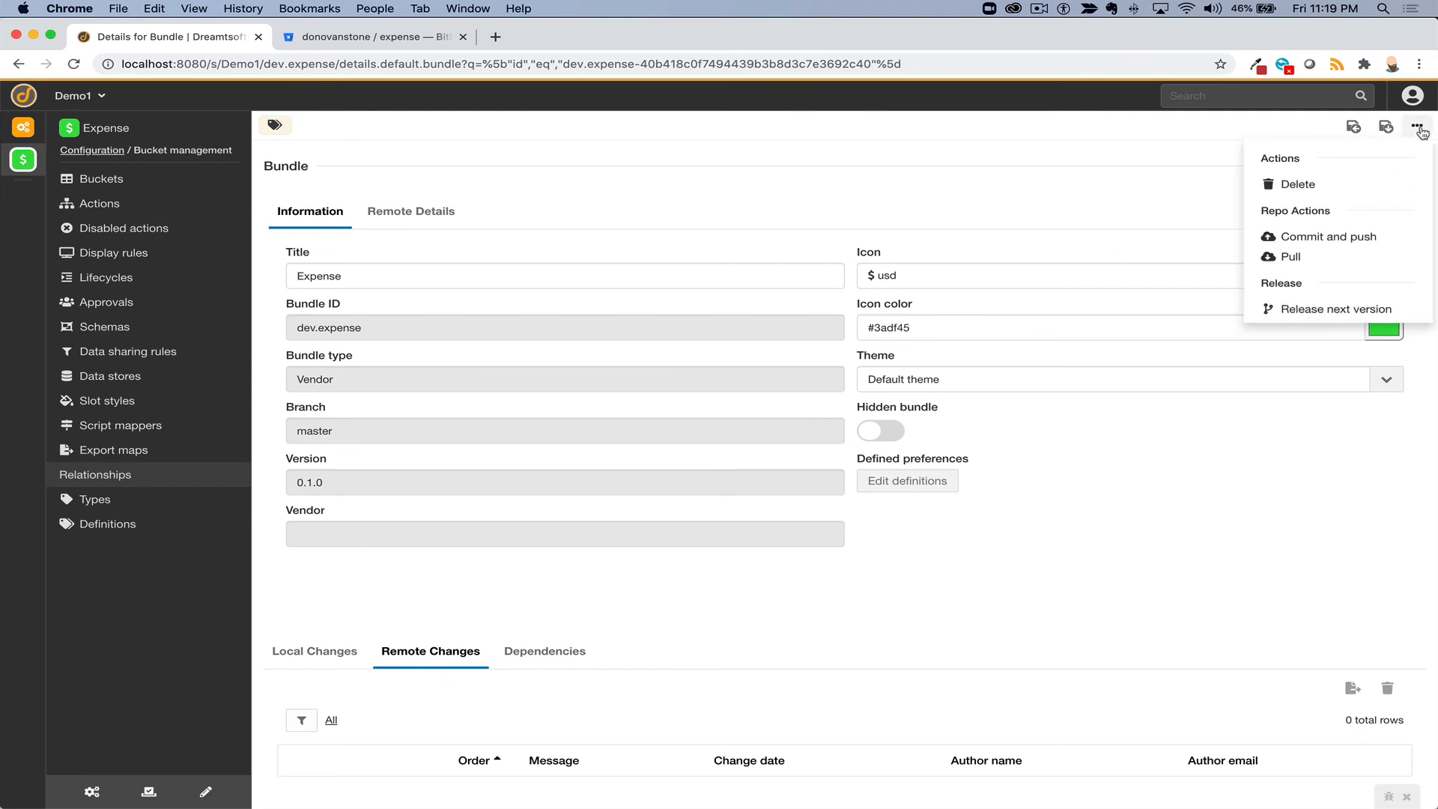
click(1289, 238)
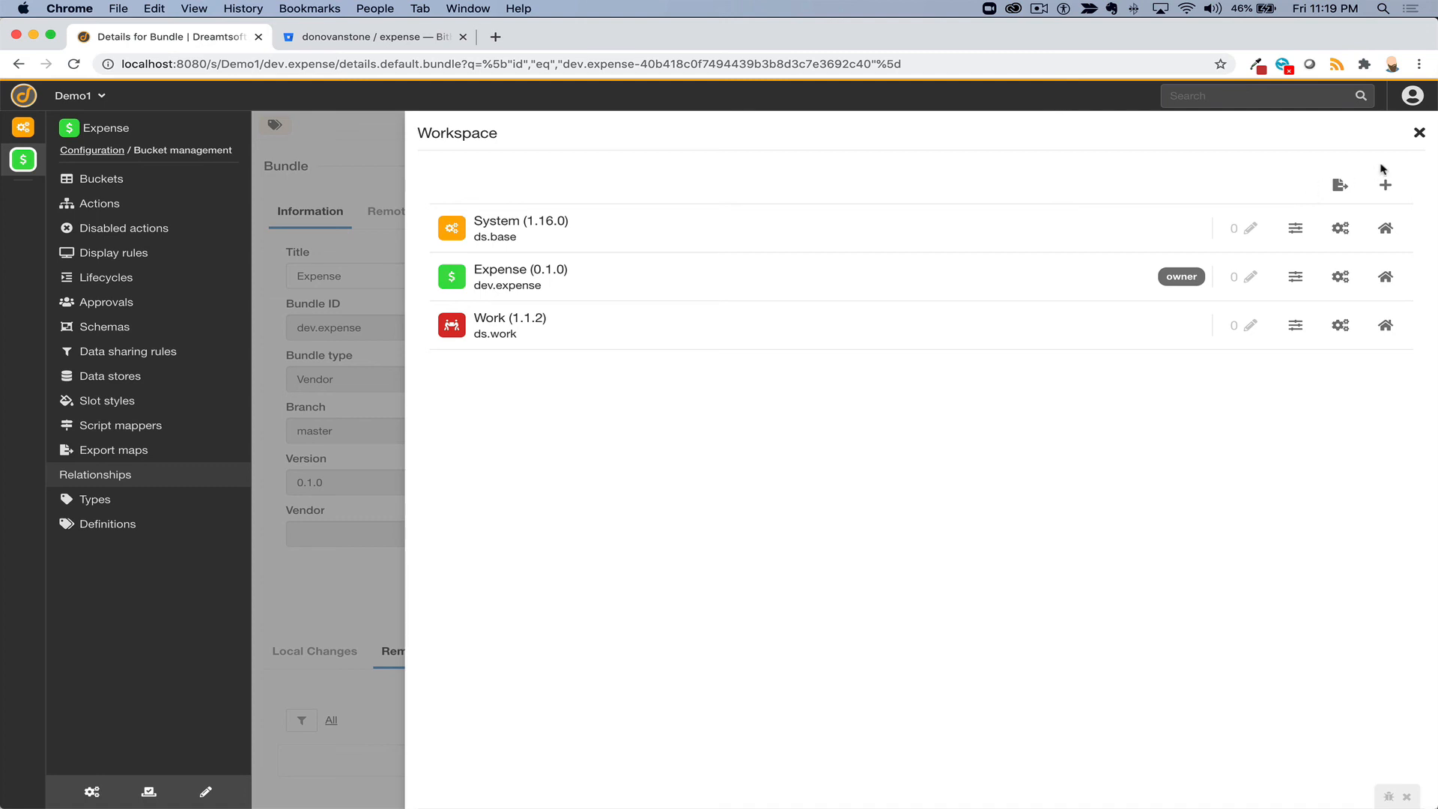
click(1417, 132)
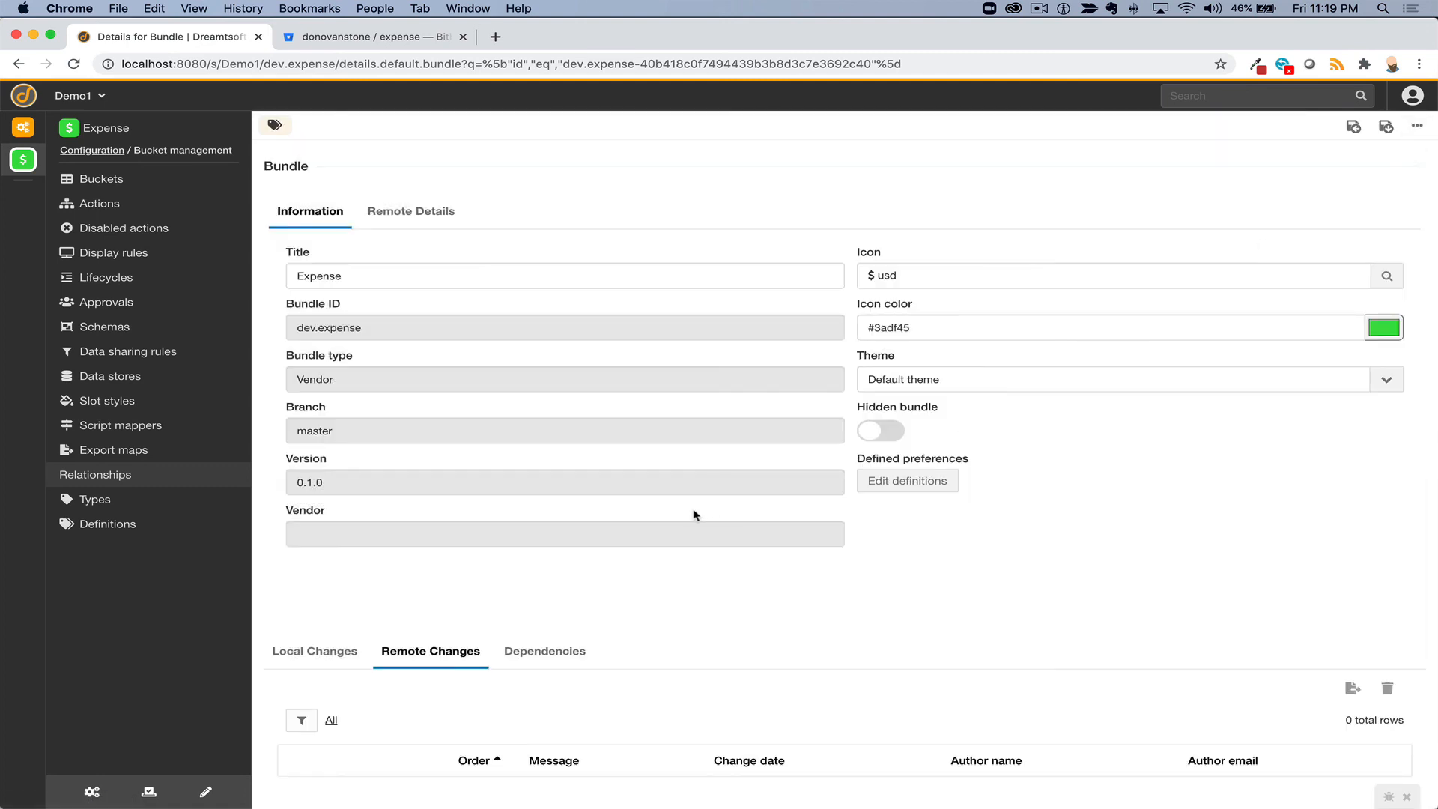
- Find the published files in the refreshed Bitbucket repo's bucket/data folder, then confirm Dreamtsoft shows 0 local changes
click(376, 39)
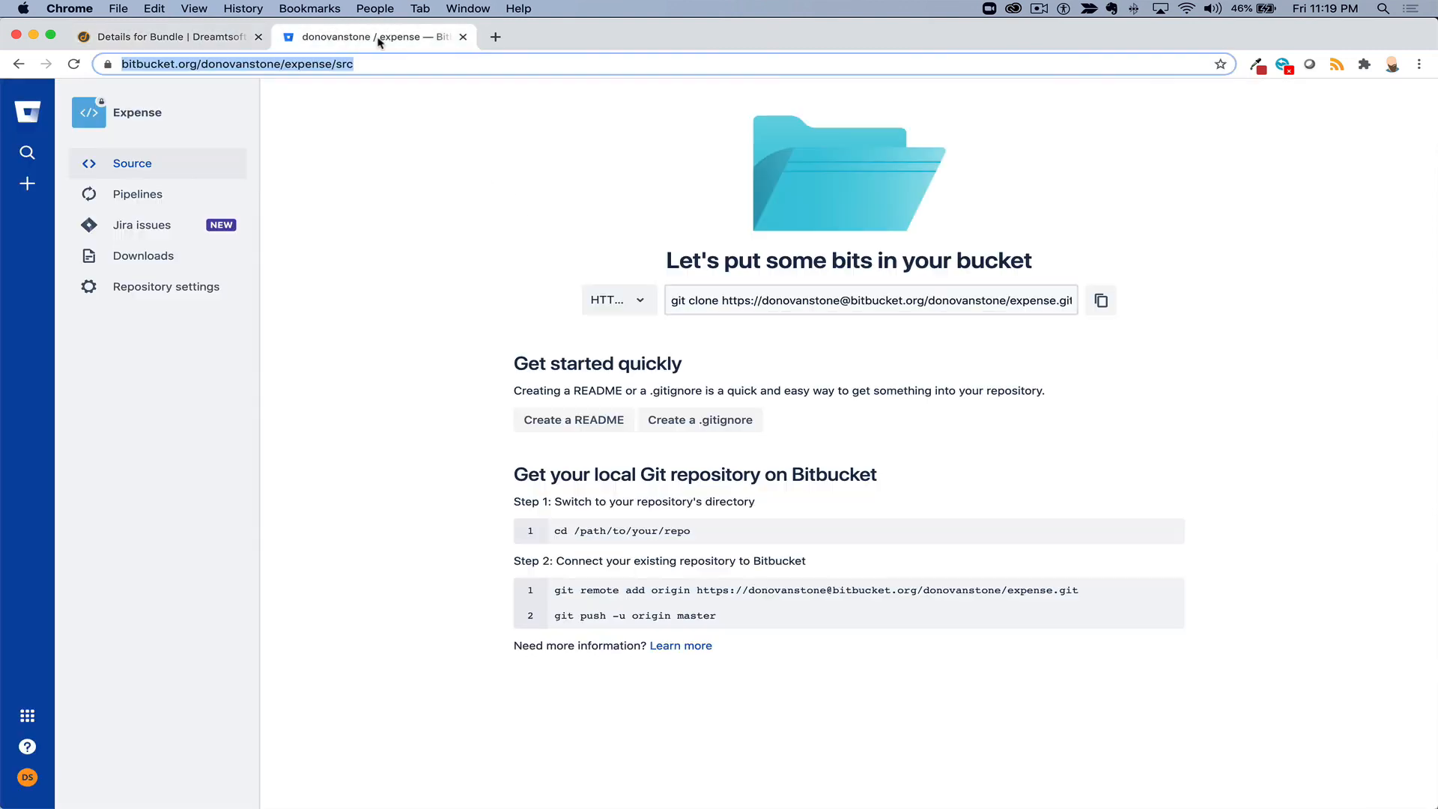
click(74, 63)
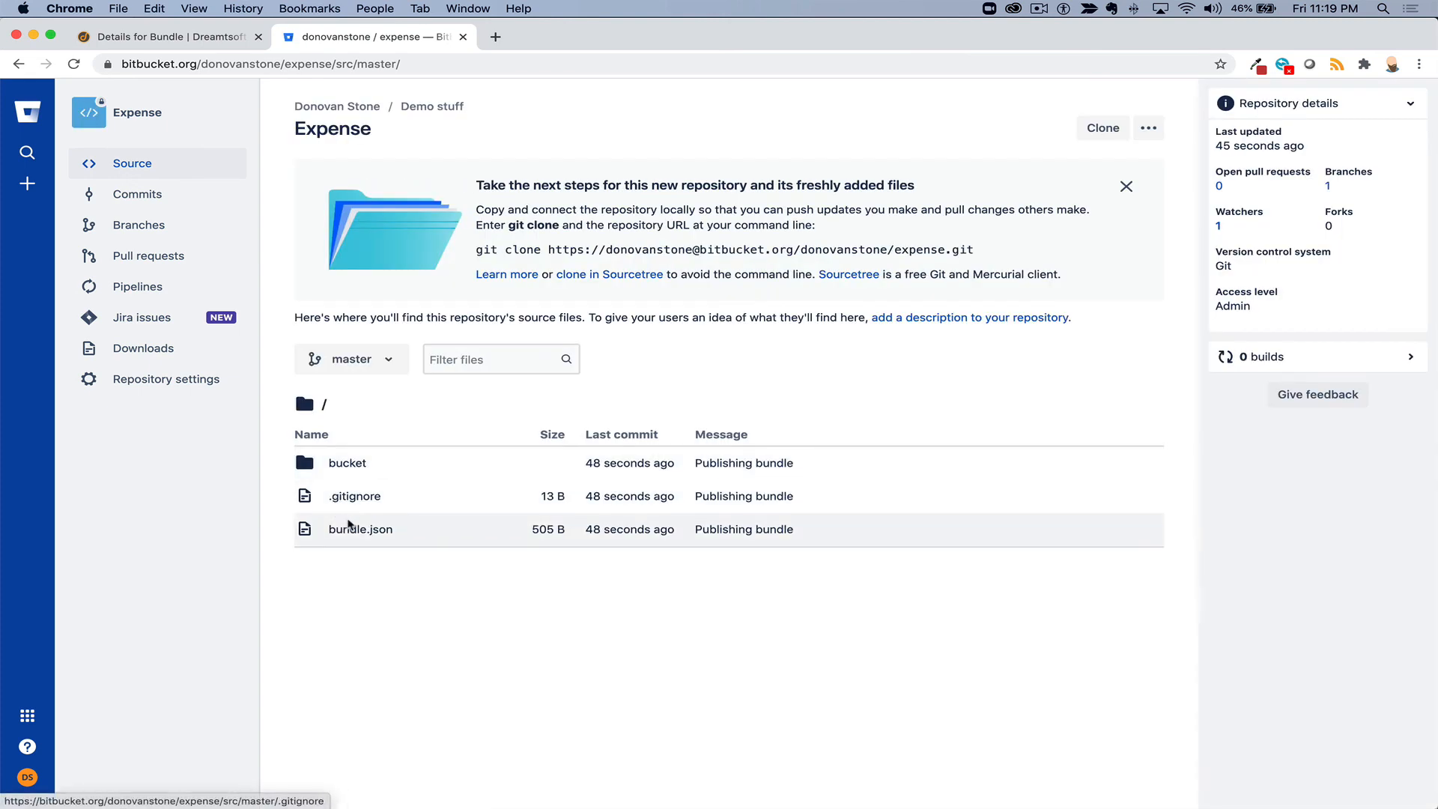
click(345, 465)
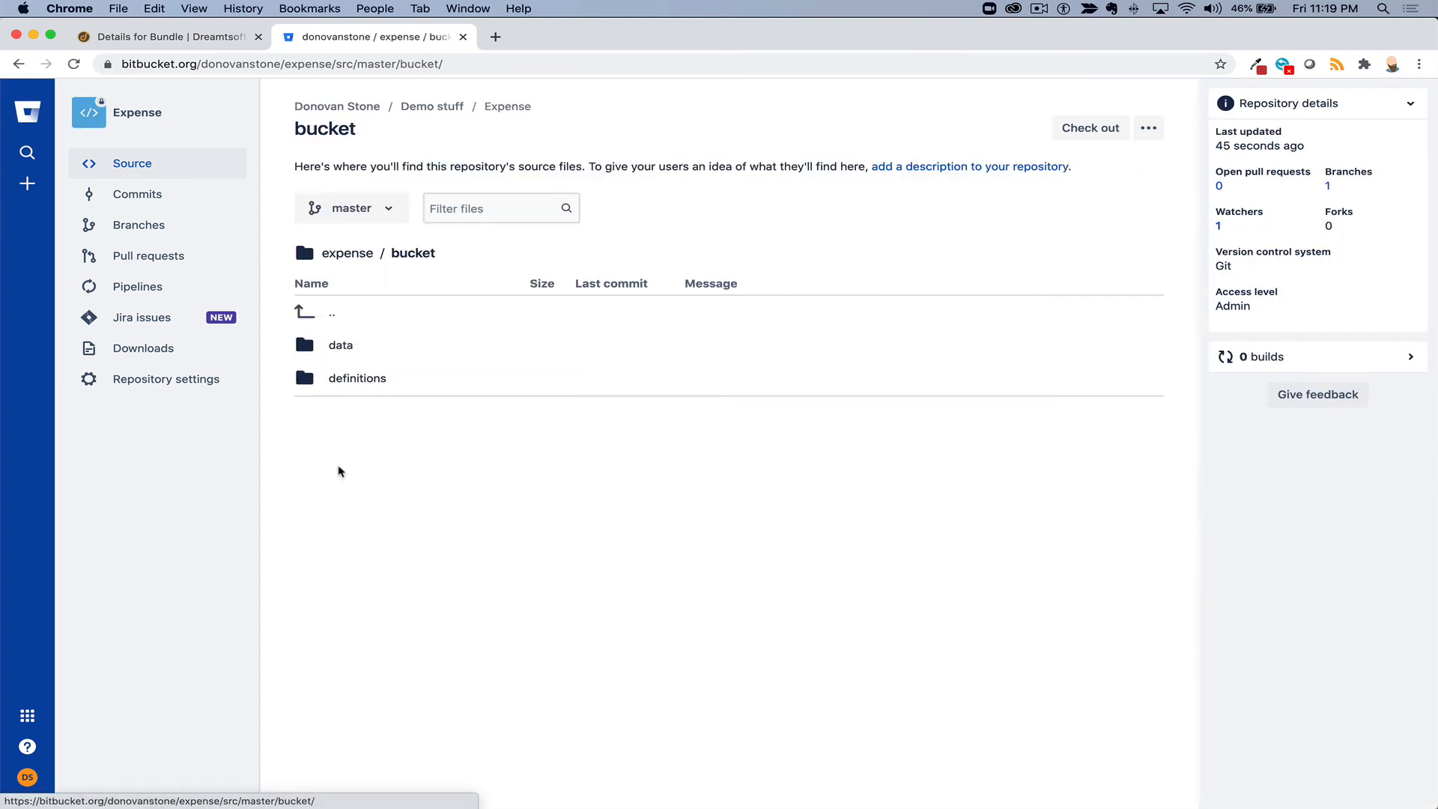
click(339, 348)
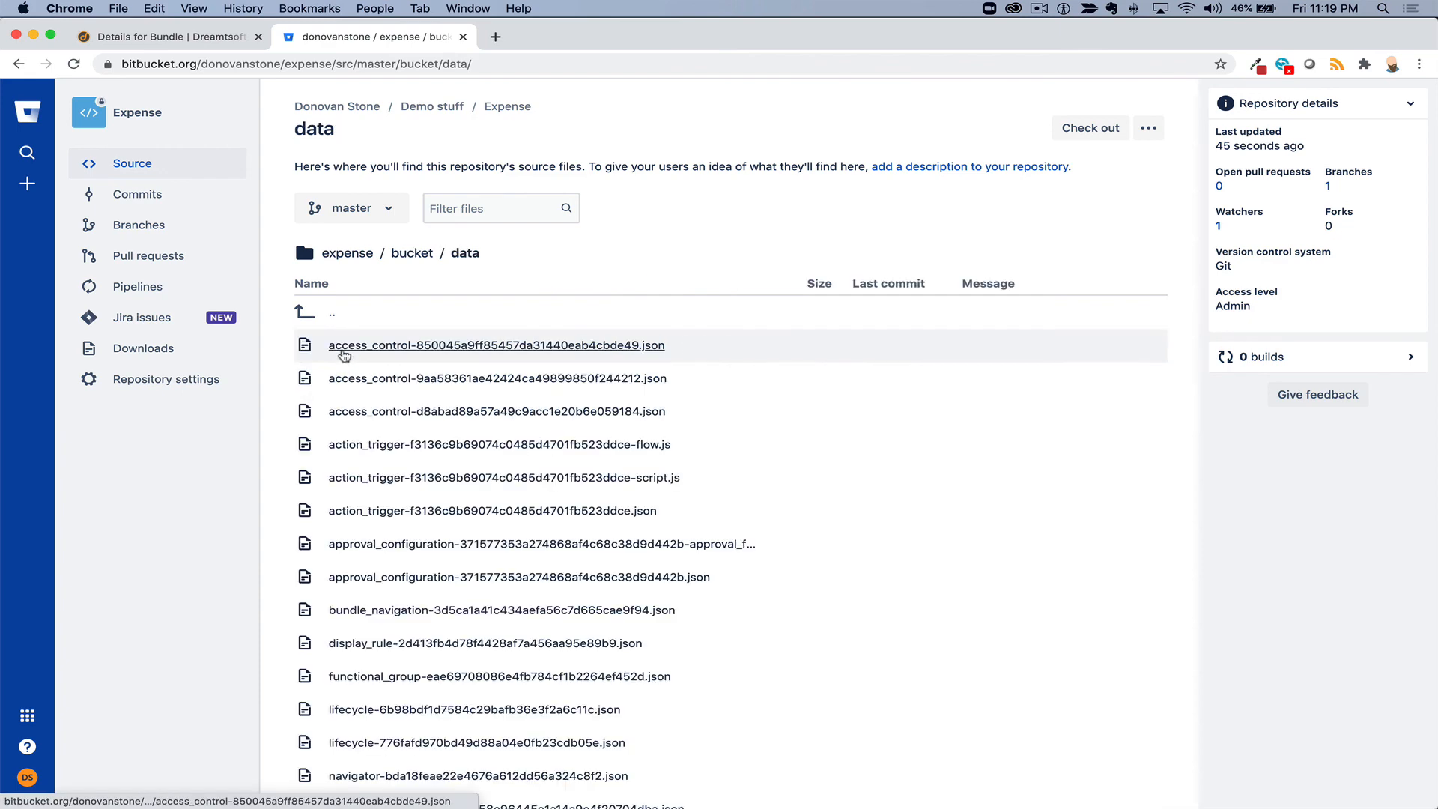
scroll(380, 417, down, 5)
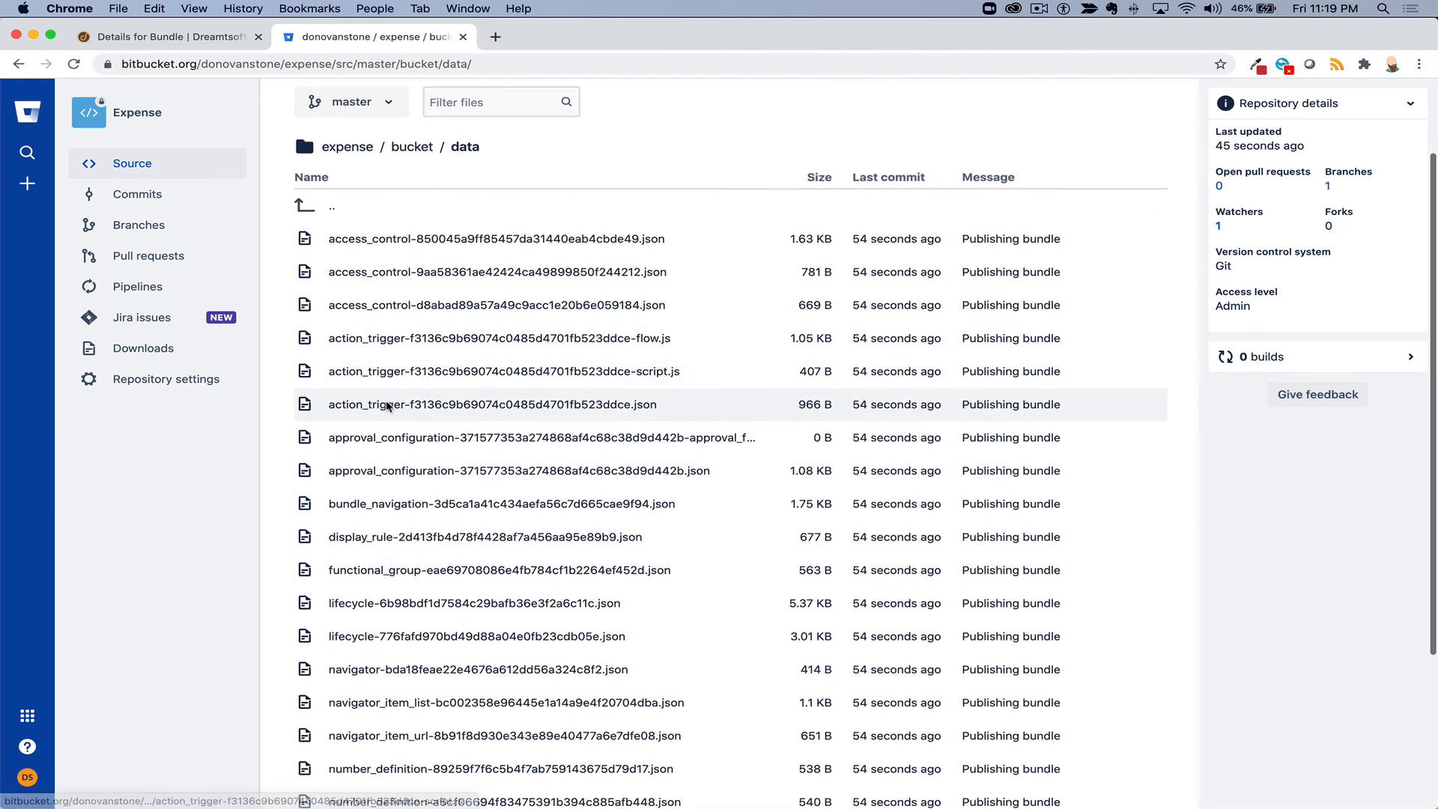
scroll(382, 419, down, 2)
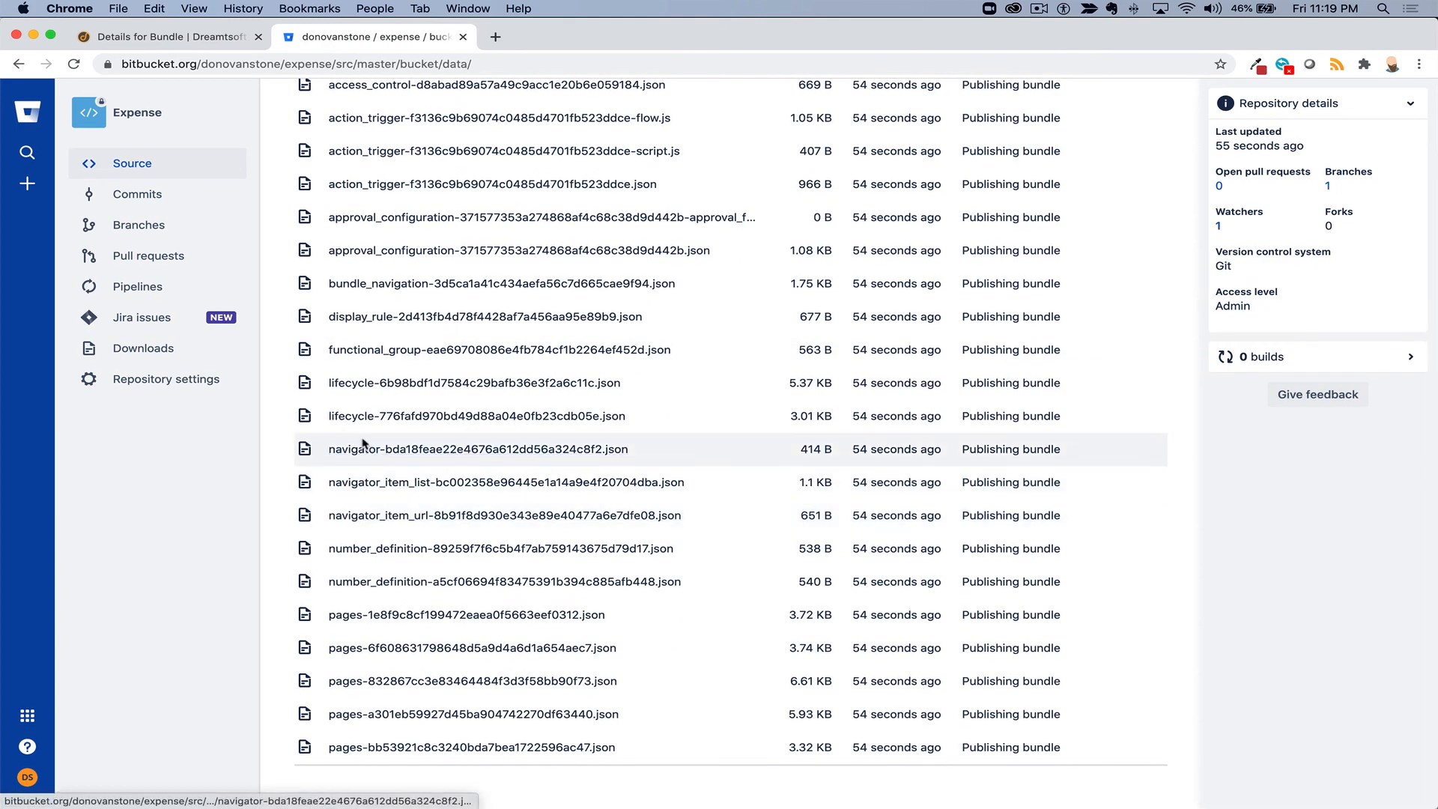
scroll(362, 443, up, 5)
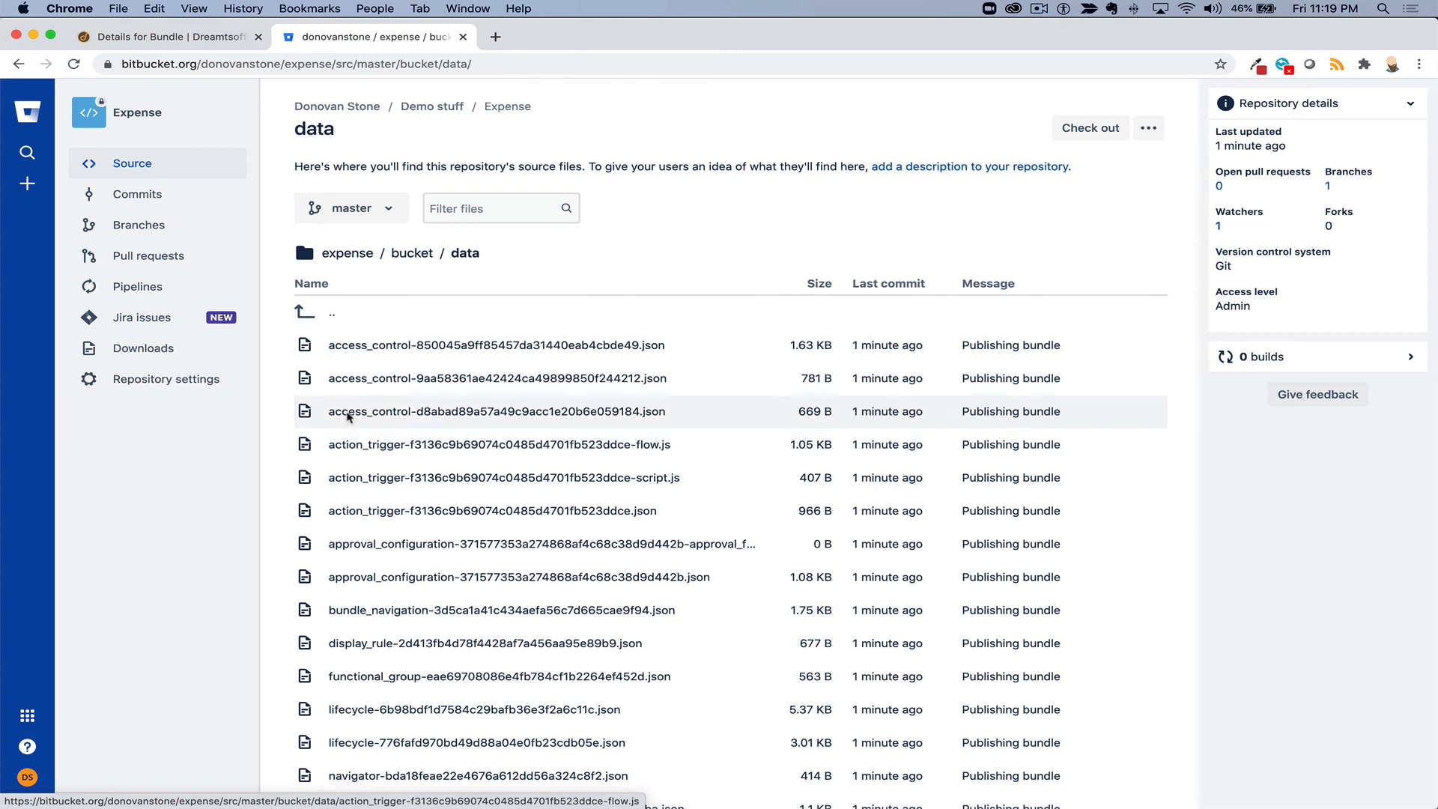
click(161, 37)
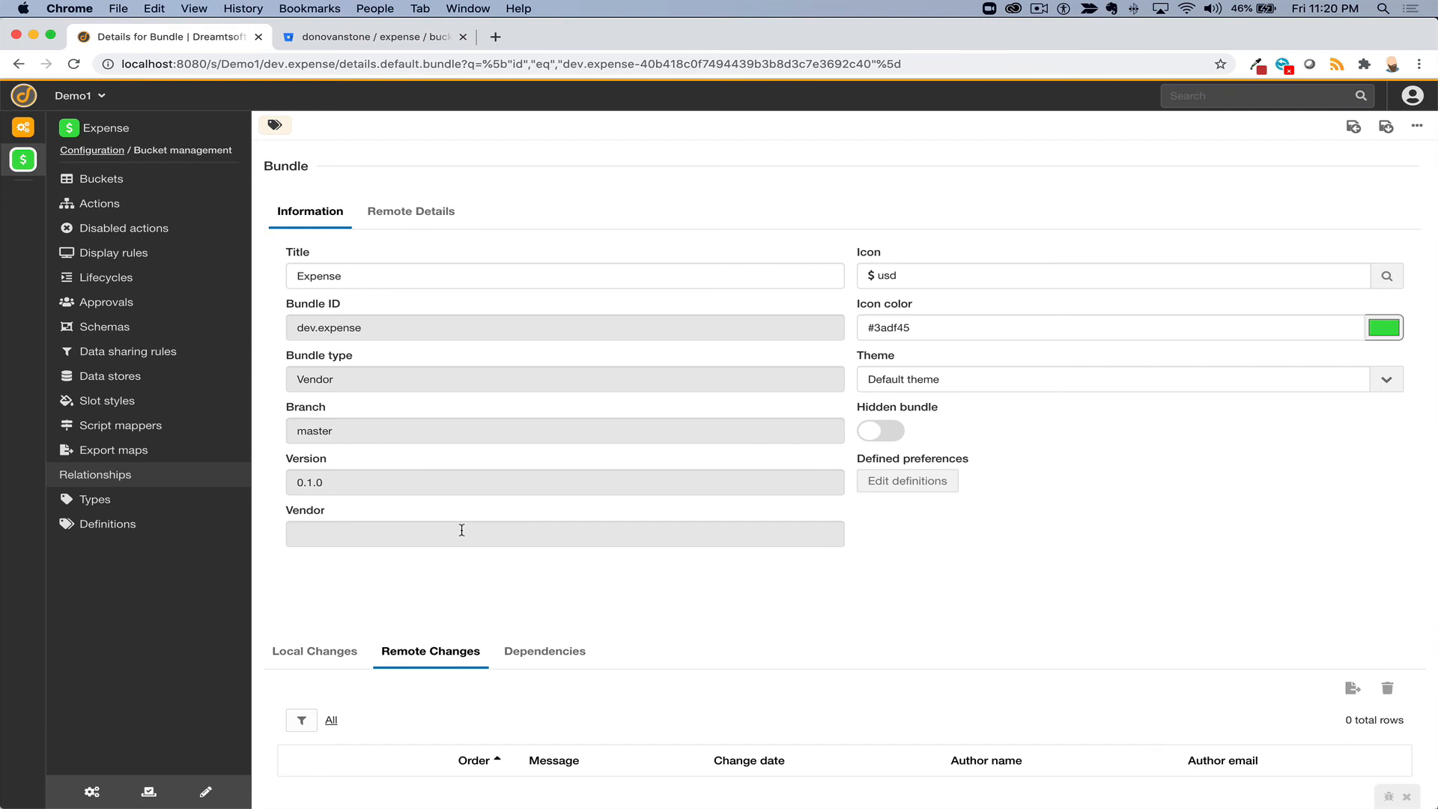
click(352, 656)
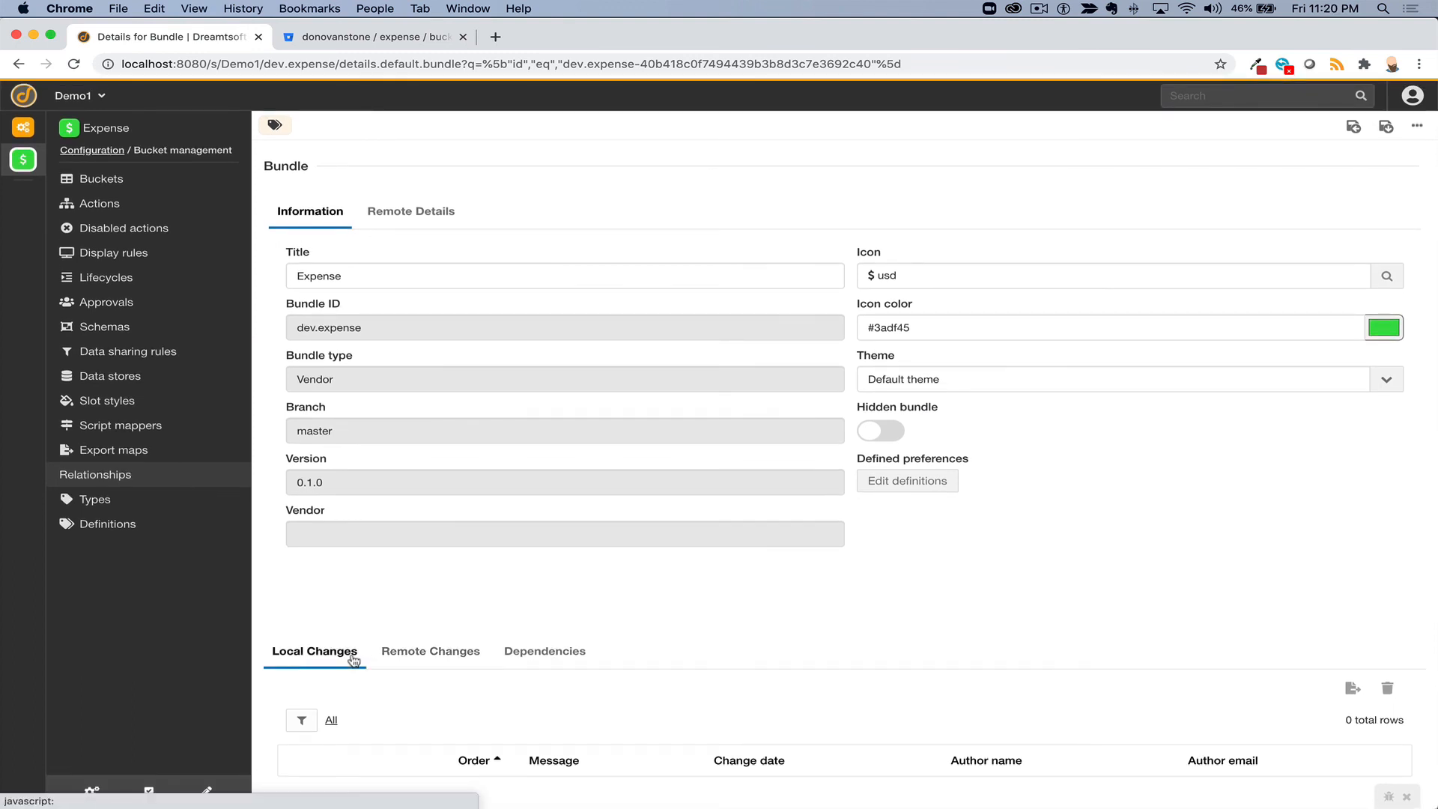